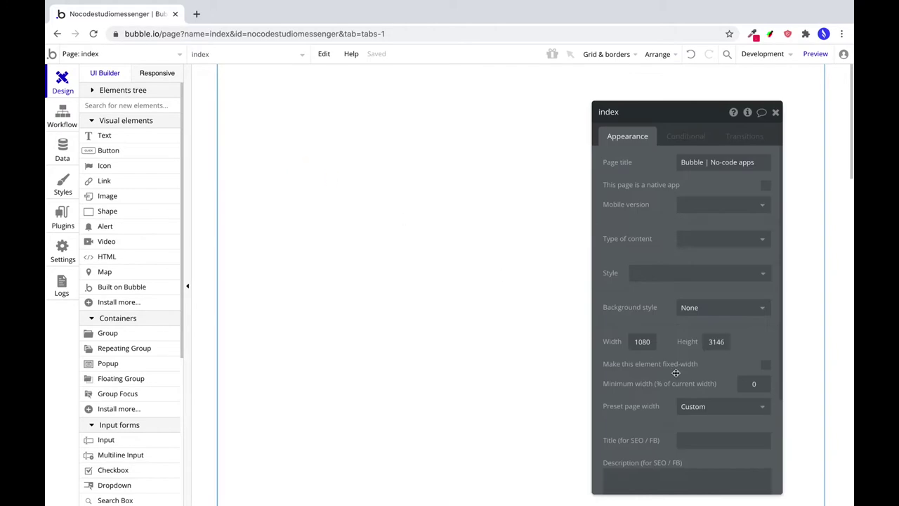
# Set the index page size to 1200 × 820.
pyautogui.click(766, 364)
pyautogui.click(766, 364)
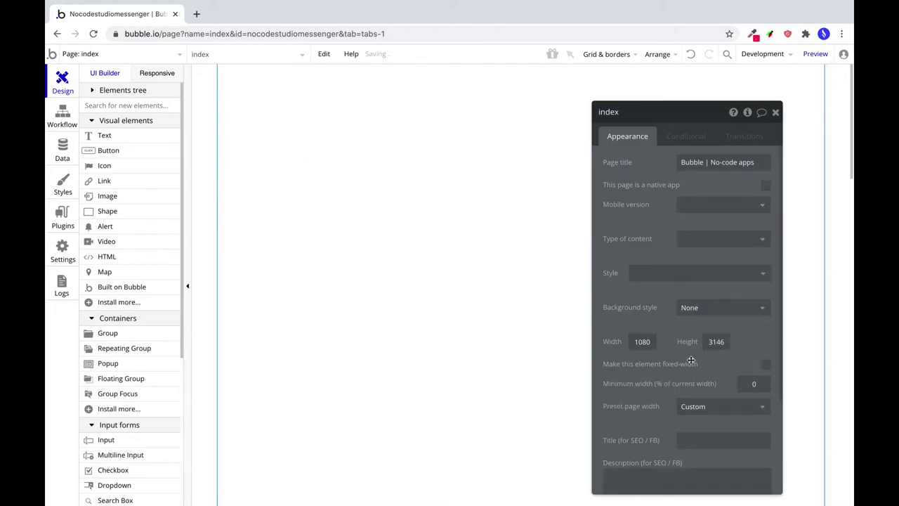
pyautogui.doubleClick(642, 341)
pyautogui.write('1200')
pyautogui.press('Tab')
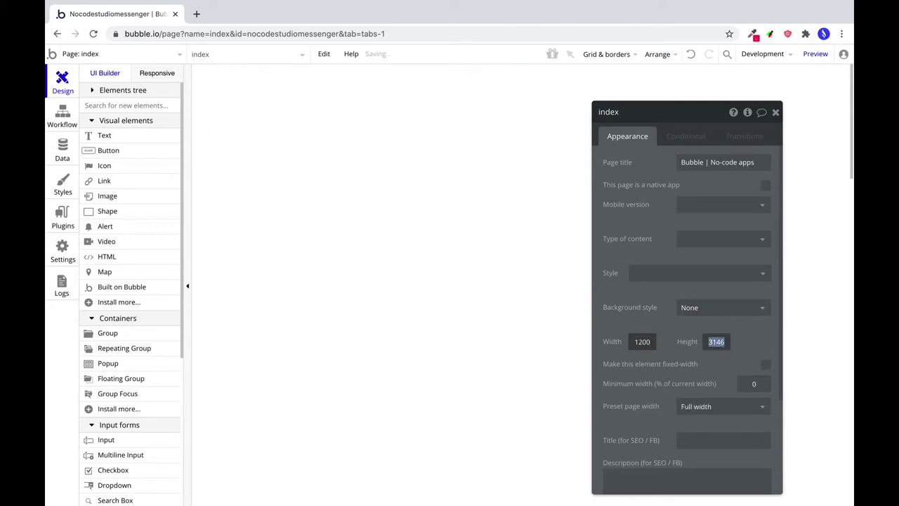
pyautogui.write('820')
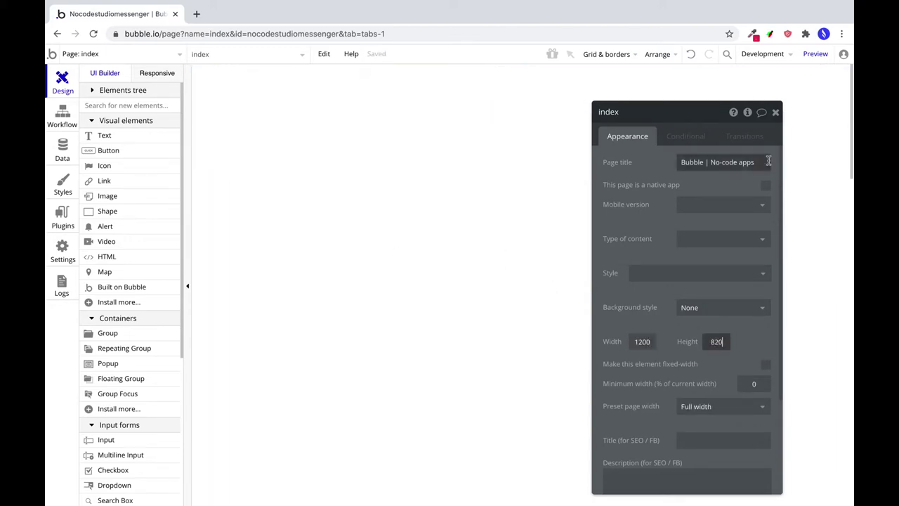
# Retitle the page 'Studio 🔥 Messenger' using the fire emoji.
pyautogui.click(688, 164)
pyautogui.write('N')
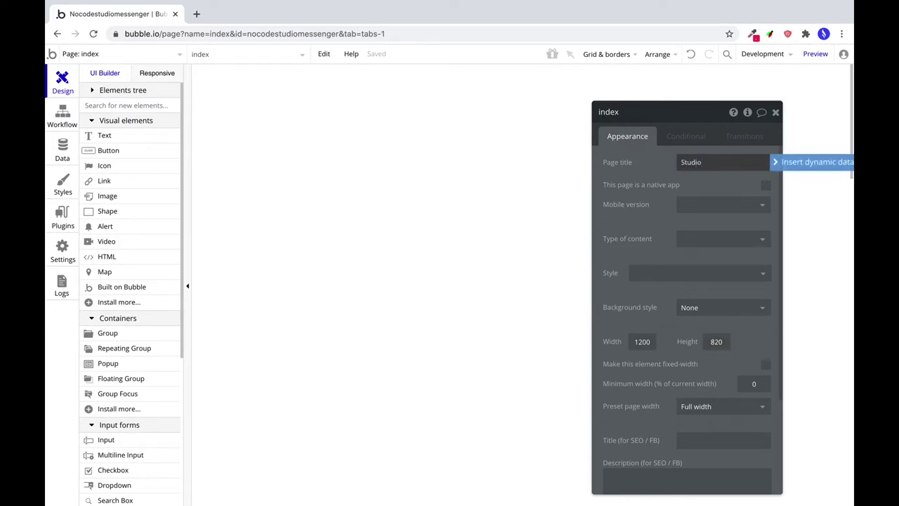
pyautogui.press('ctrl+super+space')
pyautogui.press('Return')
pyautogui.write('Messenger')
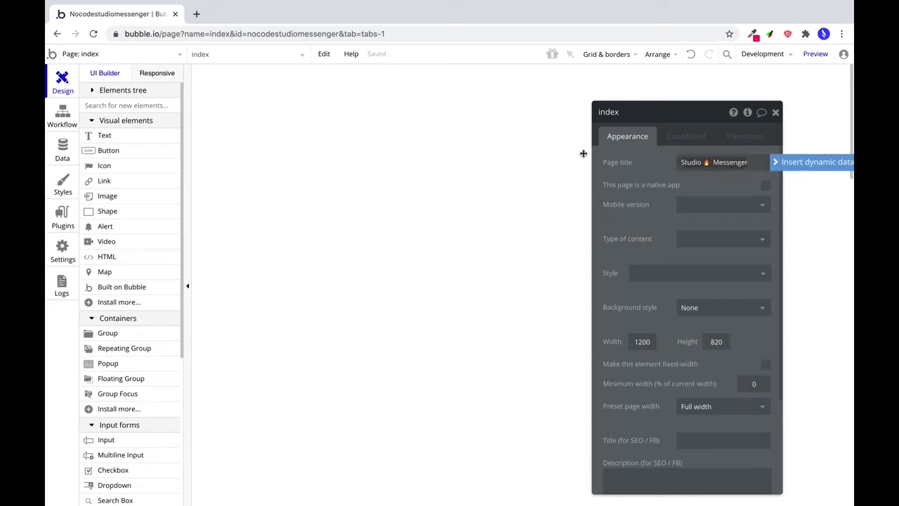
pyautogui.click(582, 153)
pyautogui.click(124, 333)
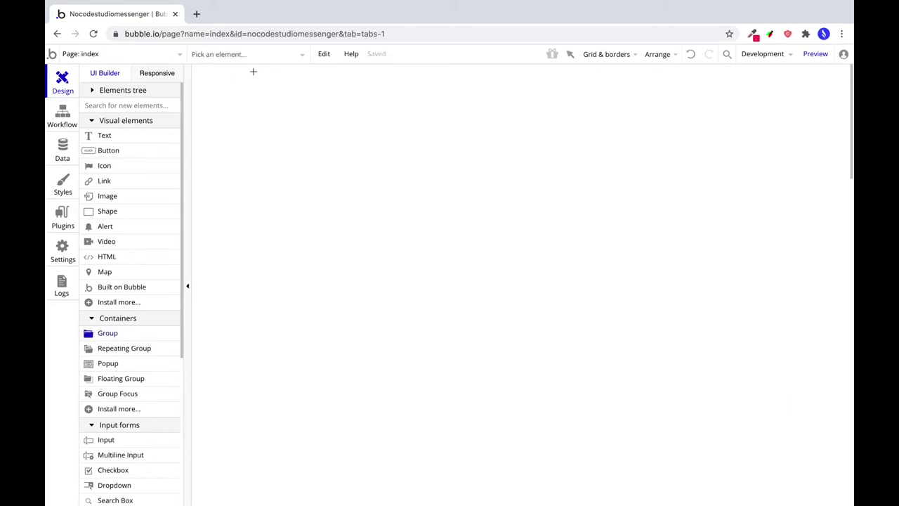
# Draw a header group at 0,0 sized 1200 × 60.
pyautogui.moveTo(229, 71)
pyautogui.mouseDown()
pyautogui.moveTo(736, 95)
pyautogui.moveTo(754, 118)
pyautogui.mouseUp()
pyautogui.doubleClick(625, 419)
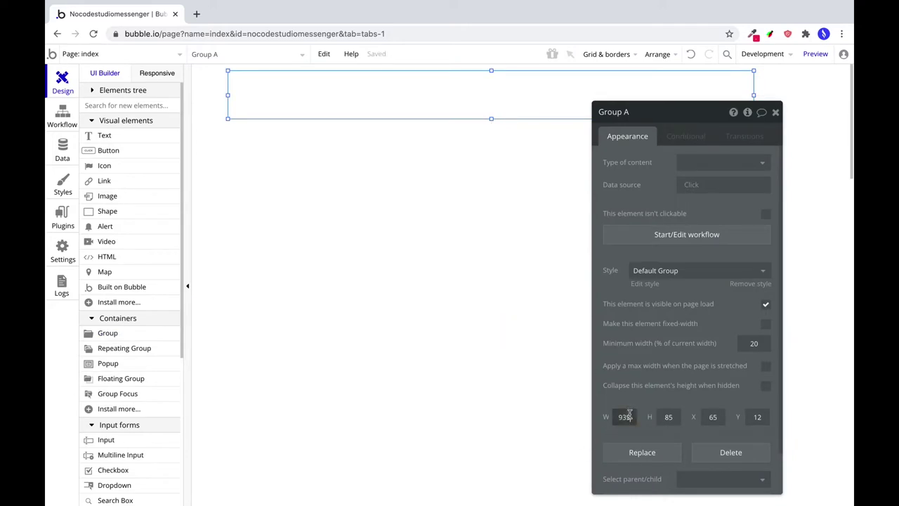
pyautogui.write('1200')
pyautogui.press('Tab')
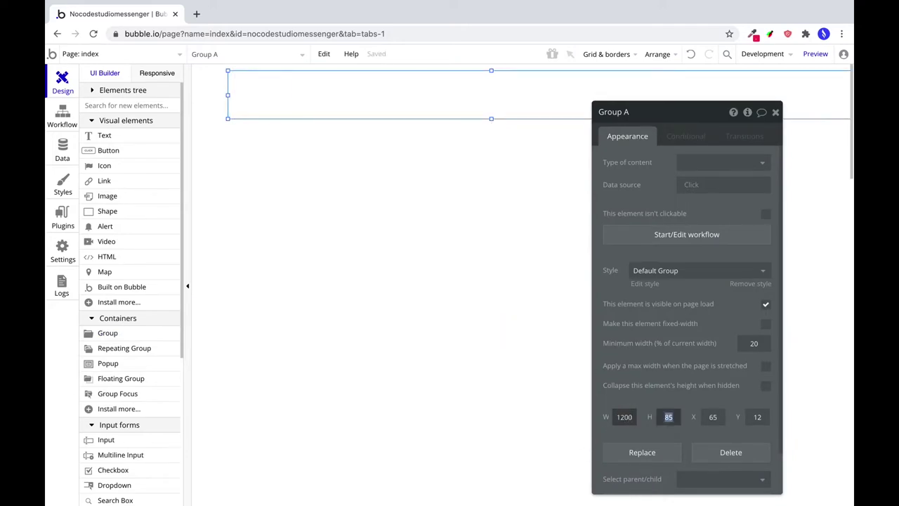
pyautogui.write('60')
pyautogui.press('Tab')
pyautogui.write('0')
pyautogui.press('Tab')
pyautogui.write('0')
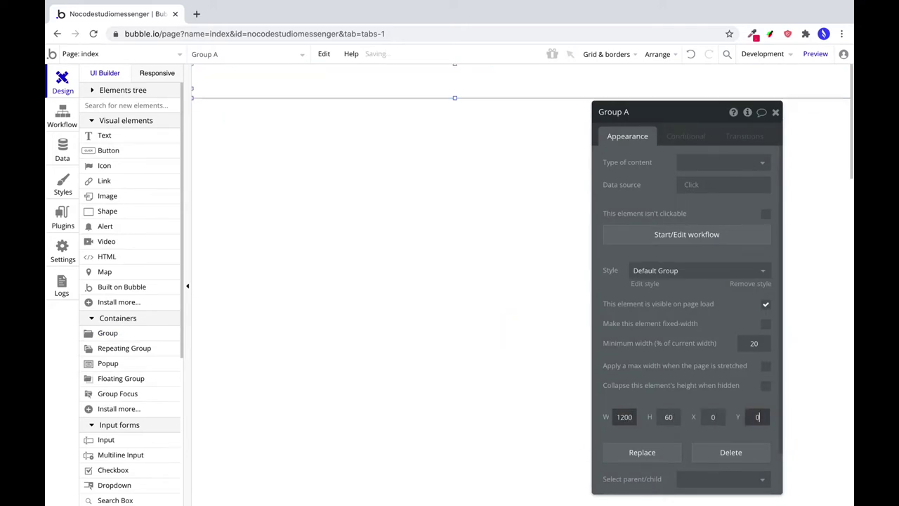
# Clear the header's style and fill it with flat pink-red #D18181.
pyautogui.click(653, 271)
pyautogui.click(661, 291)
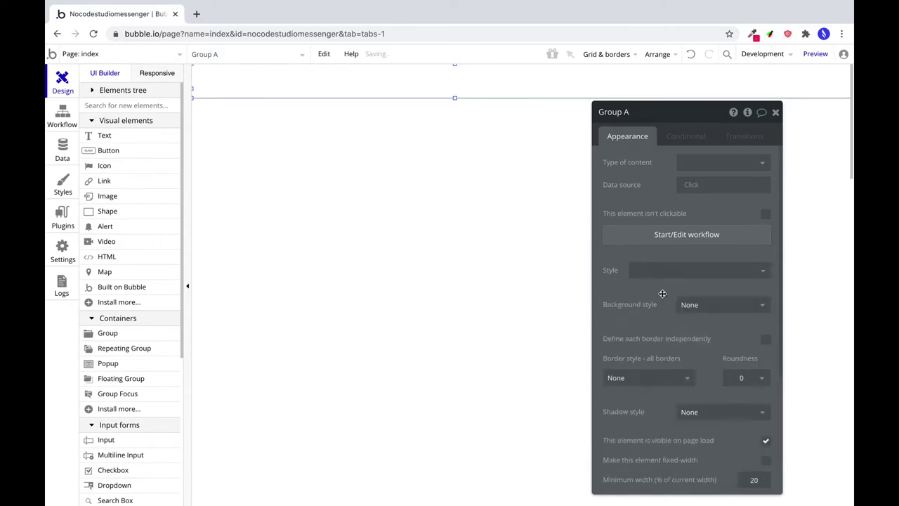
pyautogui.click(710, 305)
pyautogui.click(696, 339)
pyautogui.click(717, 326)
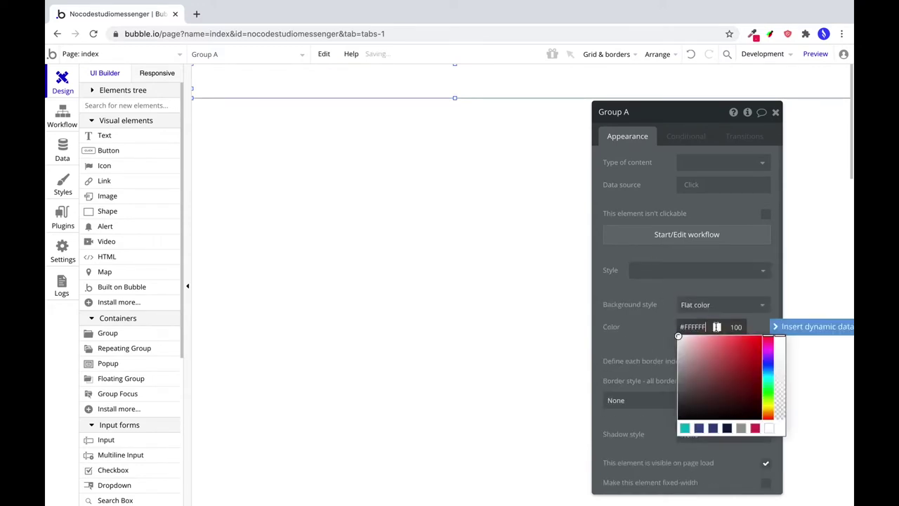
pyautogui.moveTo(714, 353)
pyautogui.mouseDown()
pyautogui.moveTo(661, 356)
pyautogui.moveTo(709, 351)
pyautogui.mouseUp()
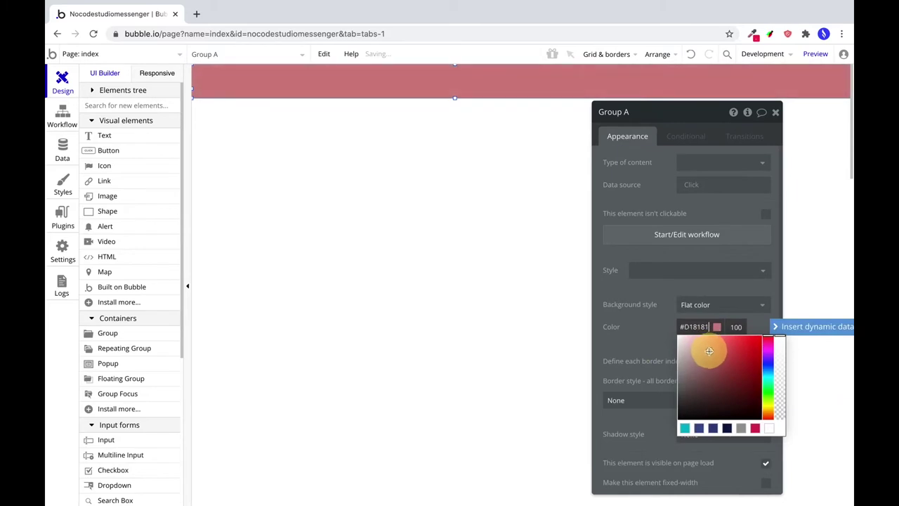
pyautogui.click(314, 225)
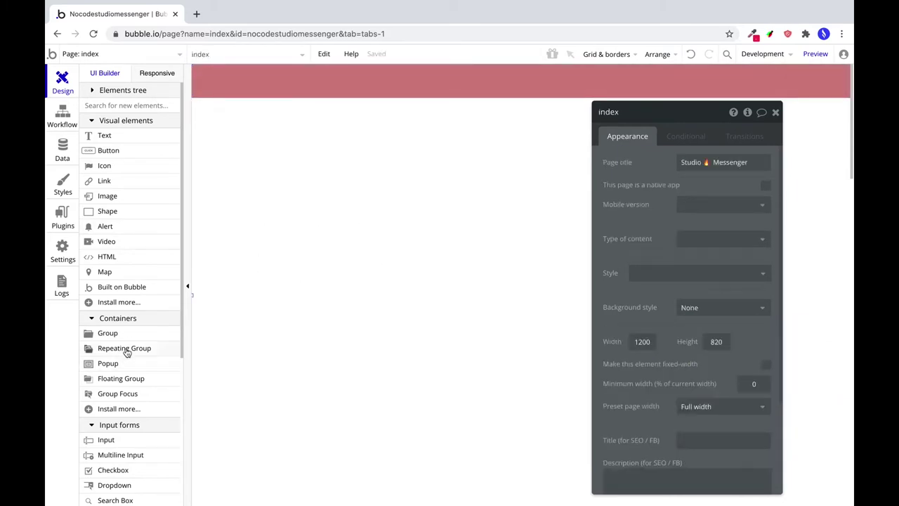
pyautogui.click(107, 333)
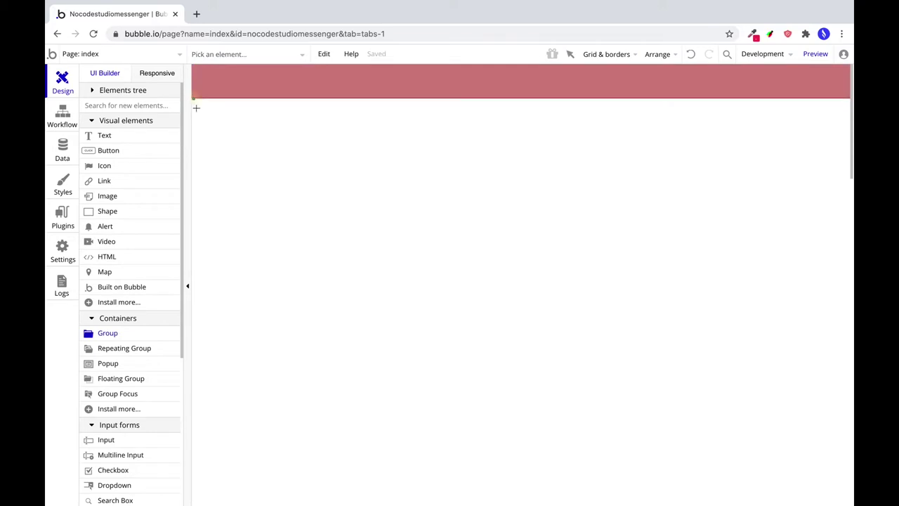
# Draw a left column group below the header at X 0, sized 320 × 740.
pyautogui.moveTo(196, 107)
pyautogui.mouseDown()
pyautogui.moveTo(361, 423)
pyautogui.moveTo(361, 442)
pyautogui.moveTo(373, 446)
pyautogui.mouseUp()
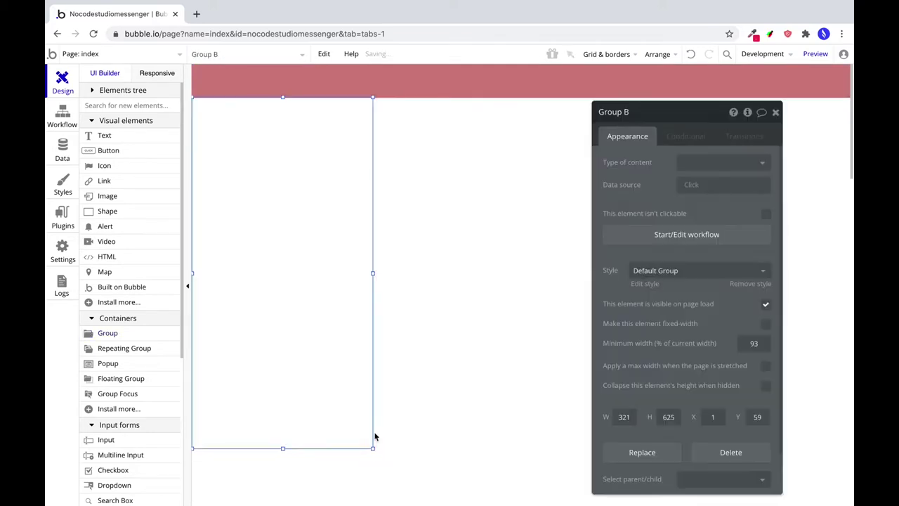
pyautogui.doubleClick(712, 417)
pyautogui.write('0')
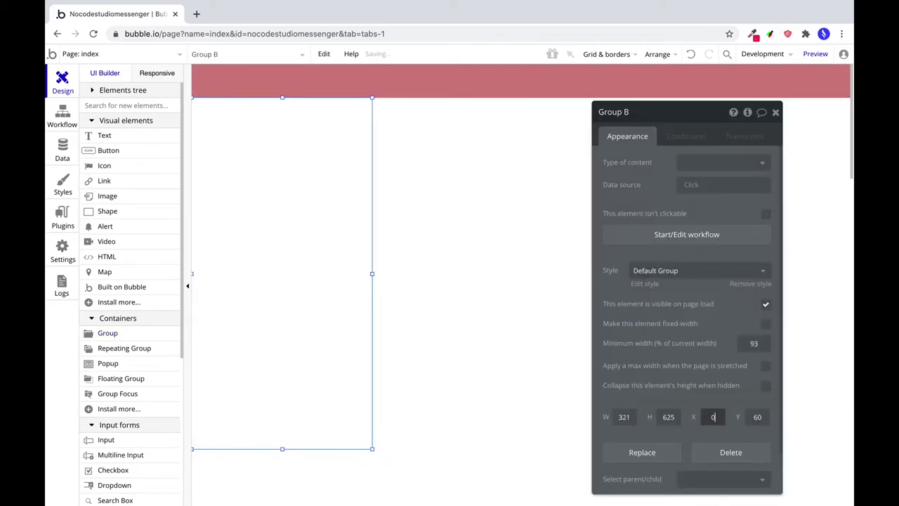
pyautogui.doubleClick(624, 417)
pyautogui.write('320')
pyautogui.press('Tab')
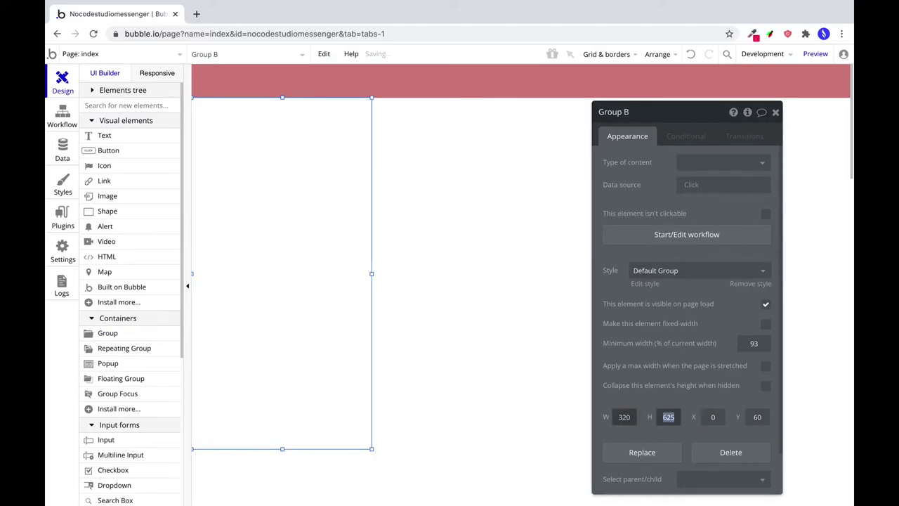
pyautogui.write('7')
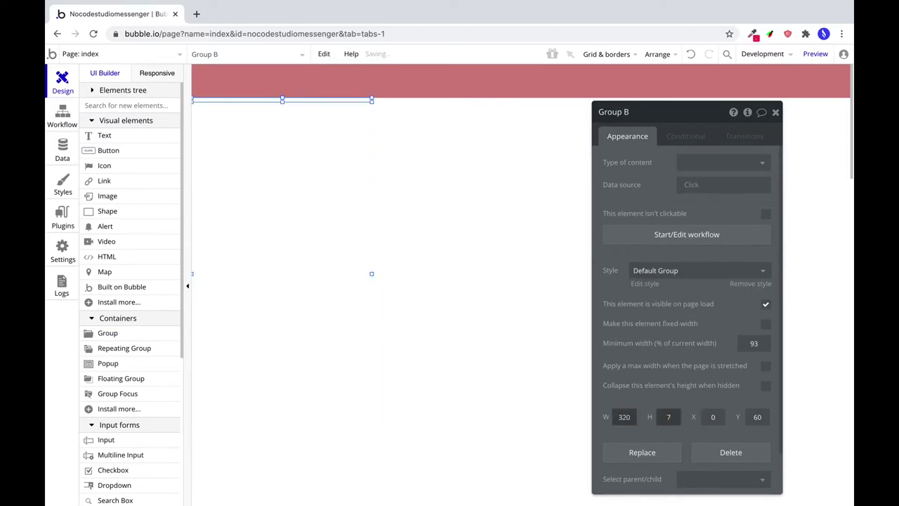
pyautogui.write('40')
# Clear the column's style and fill it with flat grey #B0B0B0.
pyautogui.click(670, 270)
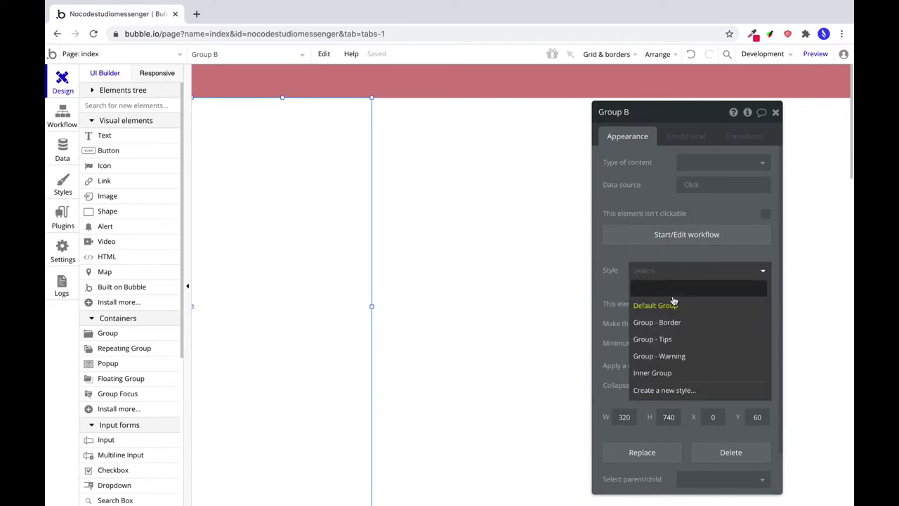
pyautogui.click(673, 288)
pyautogui.click(722, 305)
pyautogui.click(695, 336)
pyautogui.click(703, 327)
pyautogui.click(664, 361)
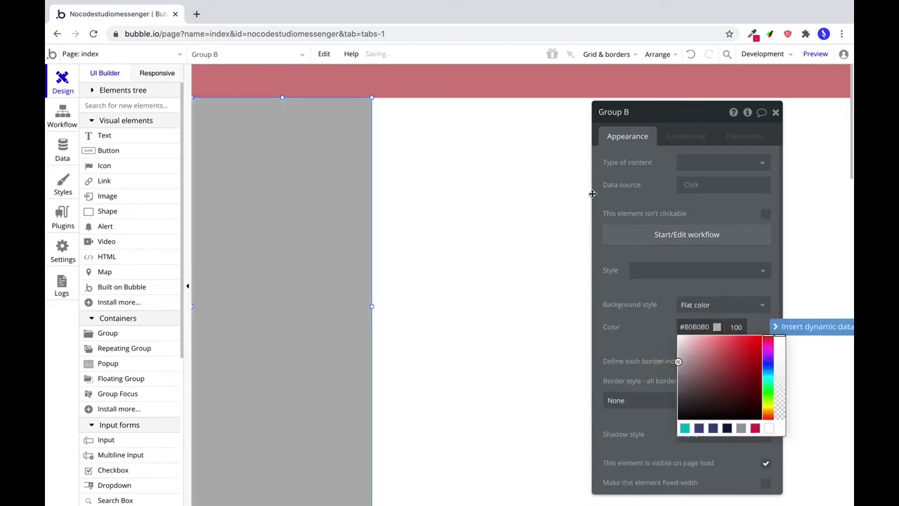
# Rename the column to Group Liste Unterhaltungen.
pyautogui.doubleClick(628, 113)
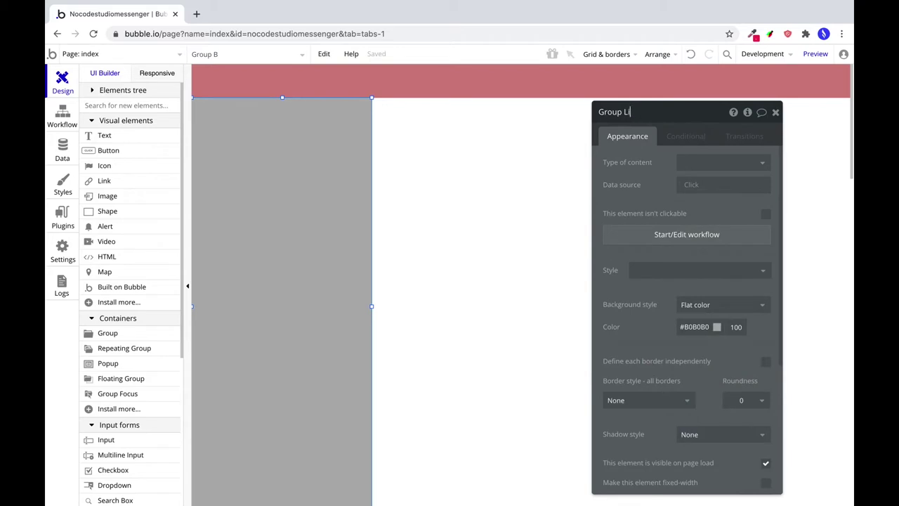
pyautogui.write('Liste Unterhaltungen')
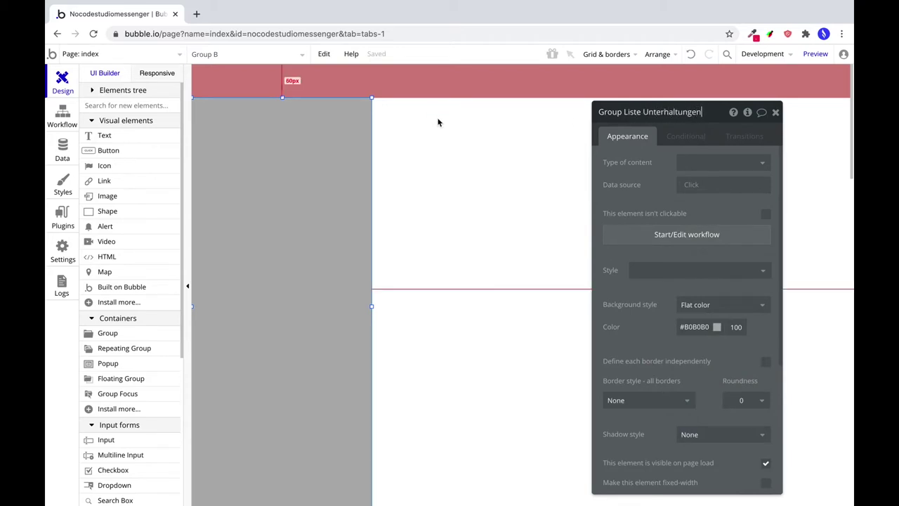
pyautogui.press('Return')
pyautogui.moveTo(723, 116); pyautogui.dragTo(557, 126)
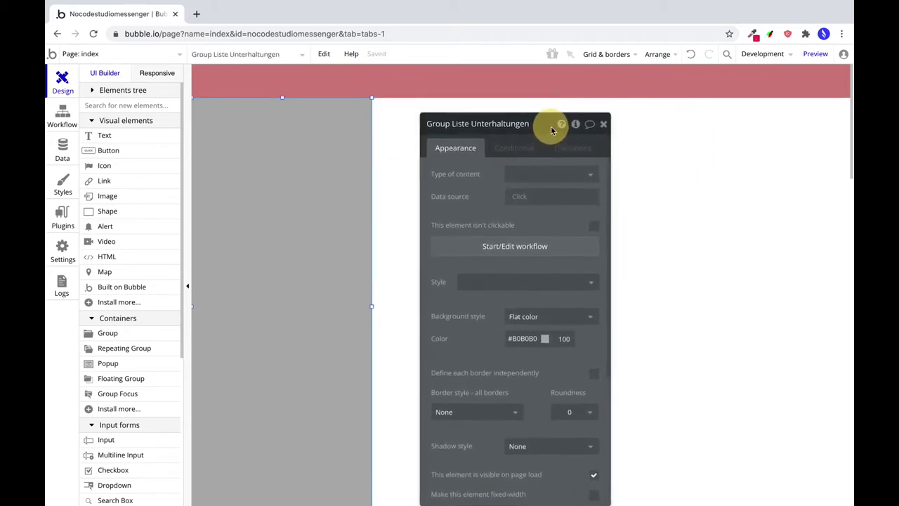
# Duplicate the grey column and place the copy at the right edge, 880,60.
pyautogui.moveTo(337, 174); pyautogui.dragTo(443, 166)
pyautogui.doubleClick(398, 180)
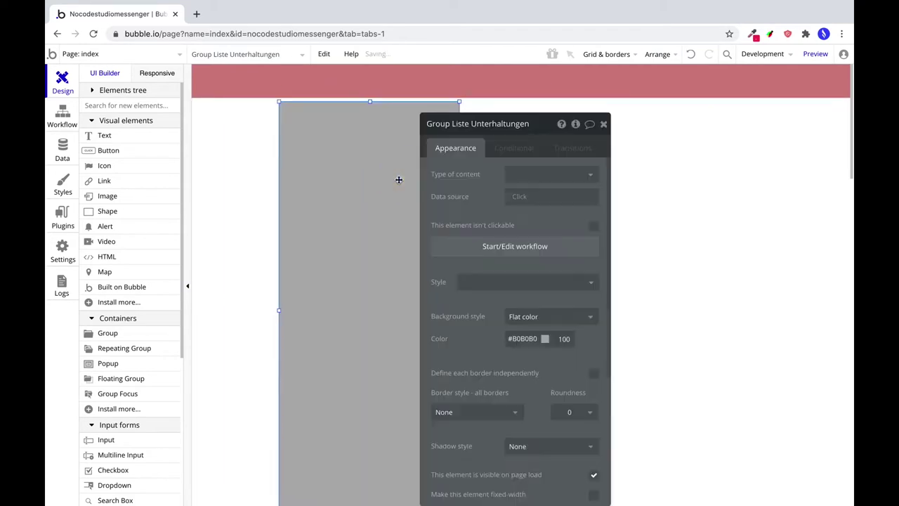
pyautogui.hotkey('ctrl', 'z')
pyautogui.hotkey('ctrl', 'c')
pyautogui.hotkey('ctrl', 'v')
pyautogui.click(787, 167)
pyautogui.moveTo(787, 168); pyautogui.dragTo(812, 169)
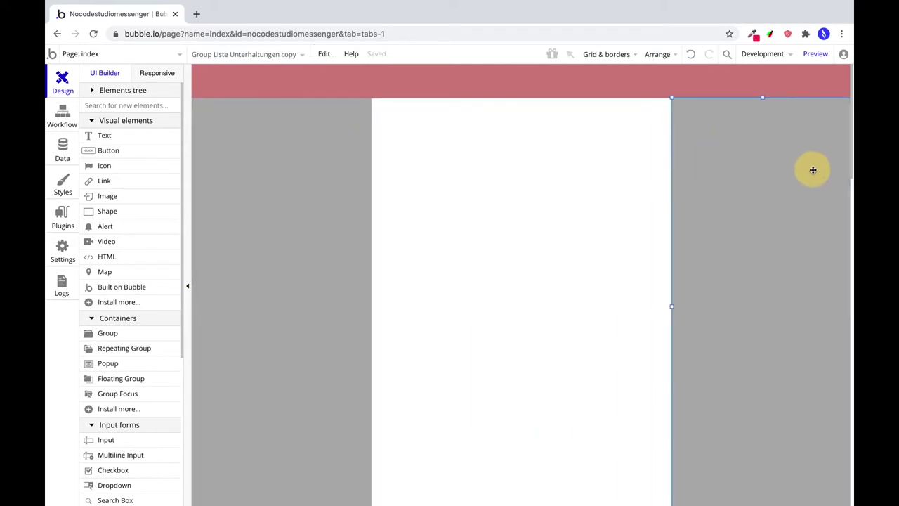
pyautogui.doubleClick(811, 170)
pyautogui.scroll(-5, 770, 297)
pyautogui.moveTo(700, 298); pyautogui.dragTo(719, 311)
# Rename the copied column to Group Profil Informationen.
pyautogui.click(455, 125)
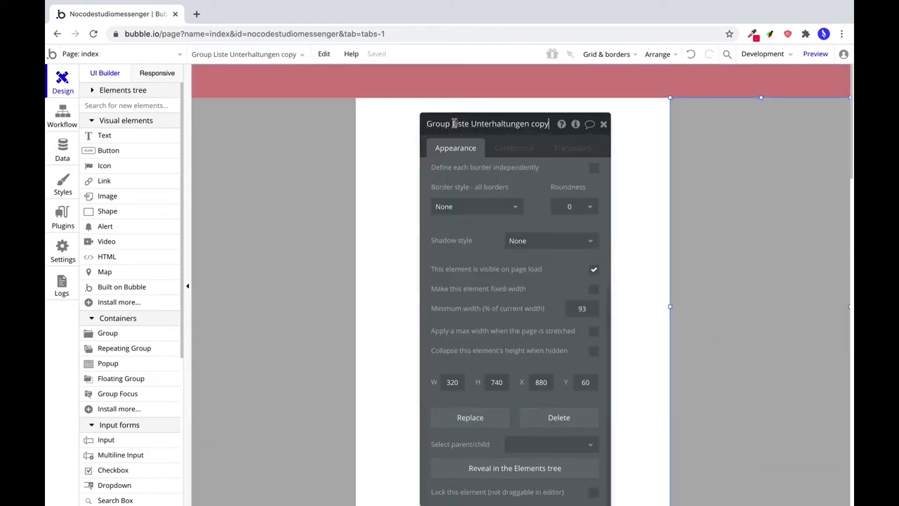
pyautogui.moveTo(454, 125); pyautogui.dragTo(513, 124)
pyautogui.press('BackSpace')
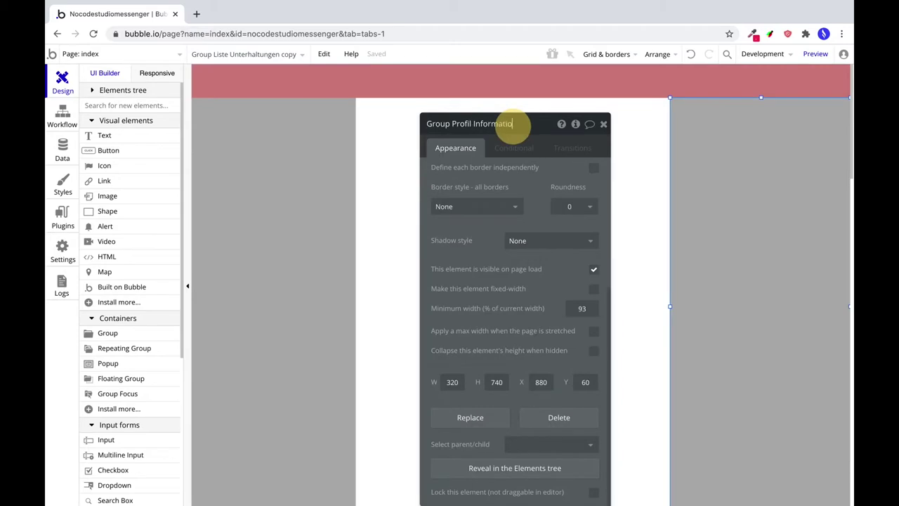
pyautogui.tripleClick(513, 125)
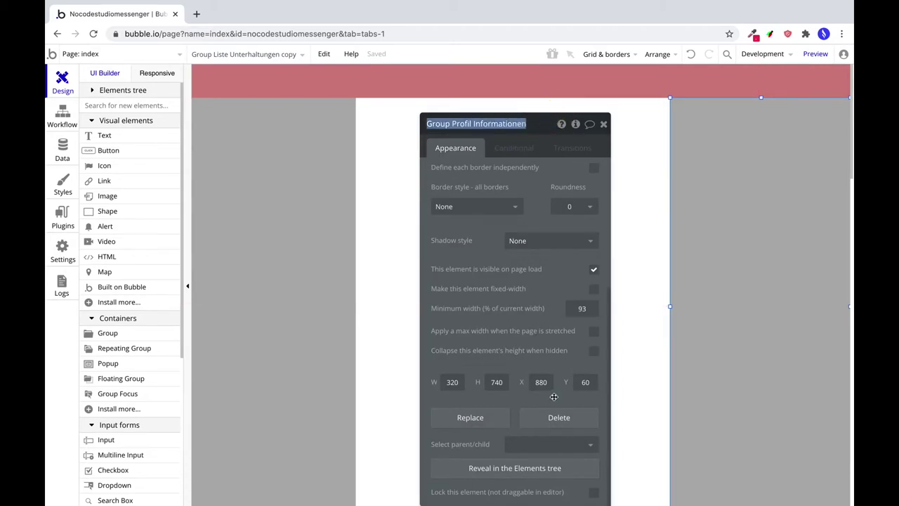
pyautogui.scroll(3, 562, 211)
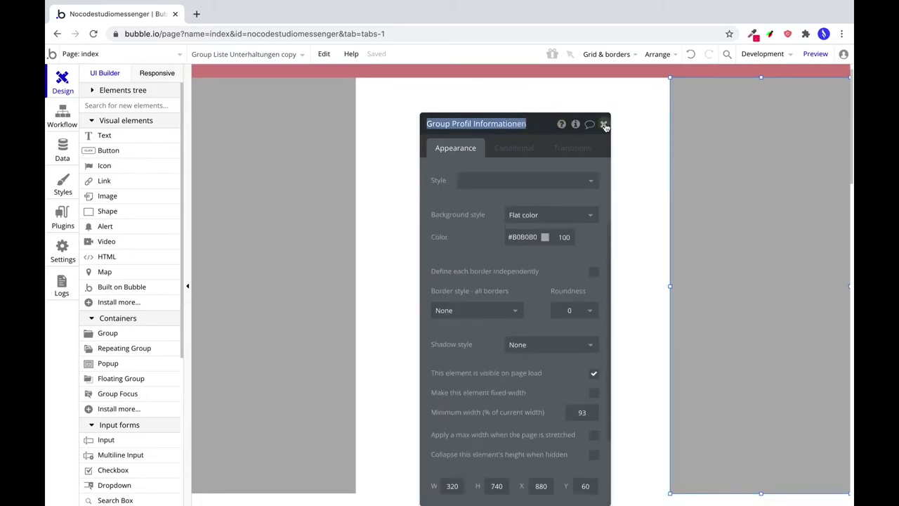
pyautogui.click(603, 124)
# Change the right column's background to light green #A2E0B3.
pyautogui.doubleClick(733, 162)
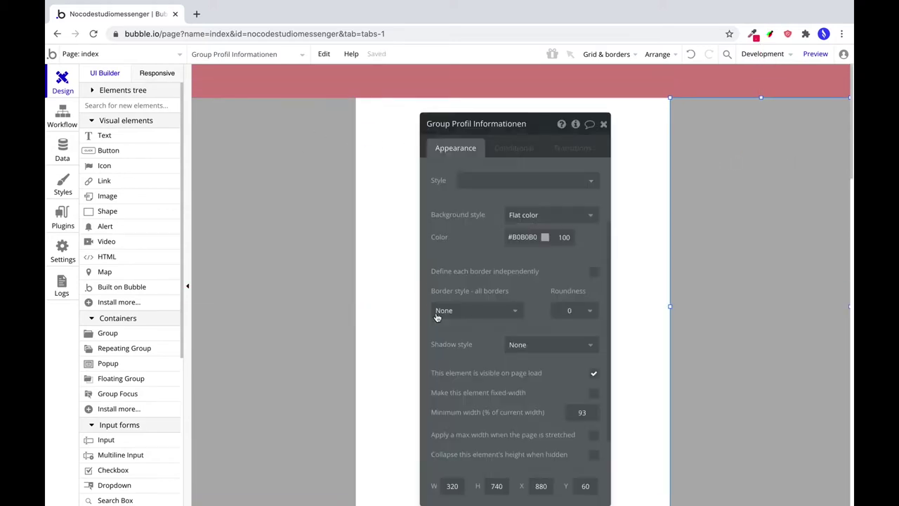
pyautogui.click(546, 237)
pyautogui.click(508, 255)
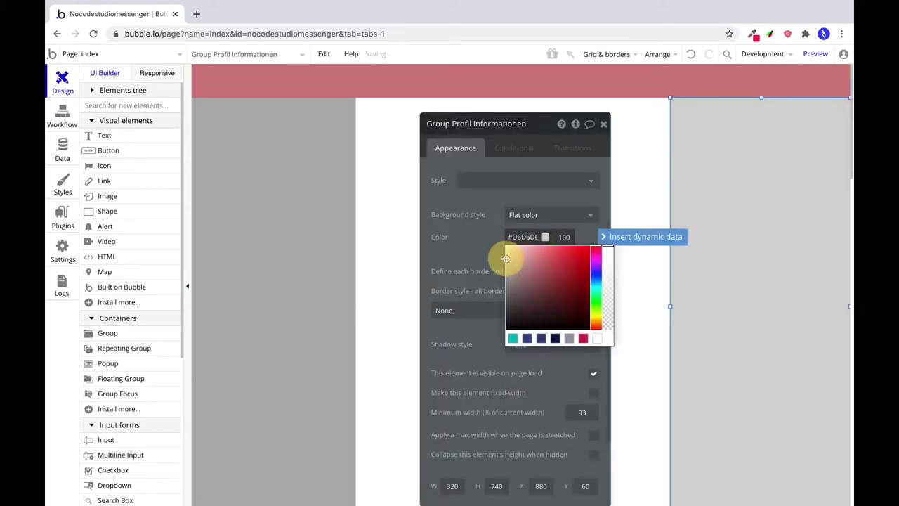
pyautogui.click(529, 255)
pyautogui.click(596, 298)
pyautogui.moveTo(538, 122); pyautogui.dragTo(744, 132)
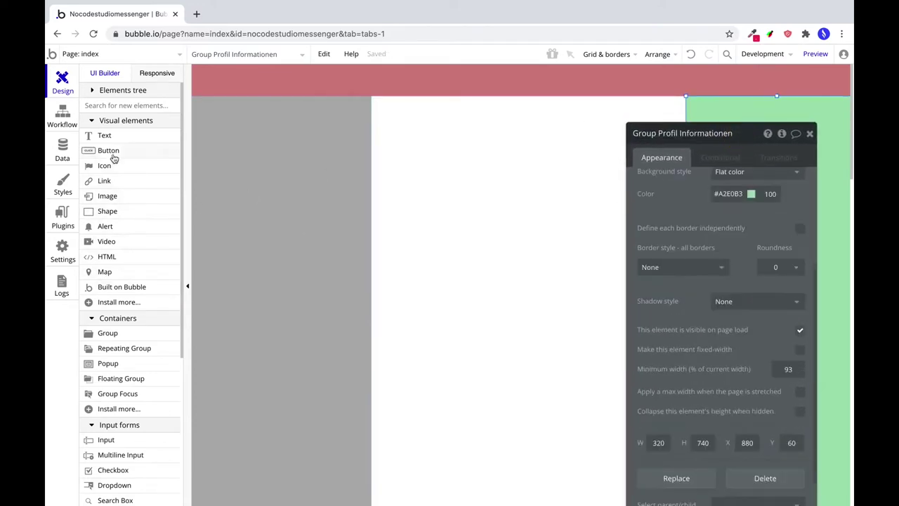
pyautogui.click(113, 335)
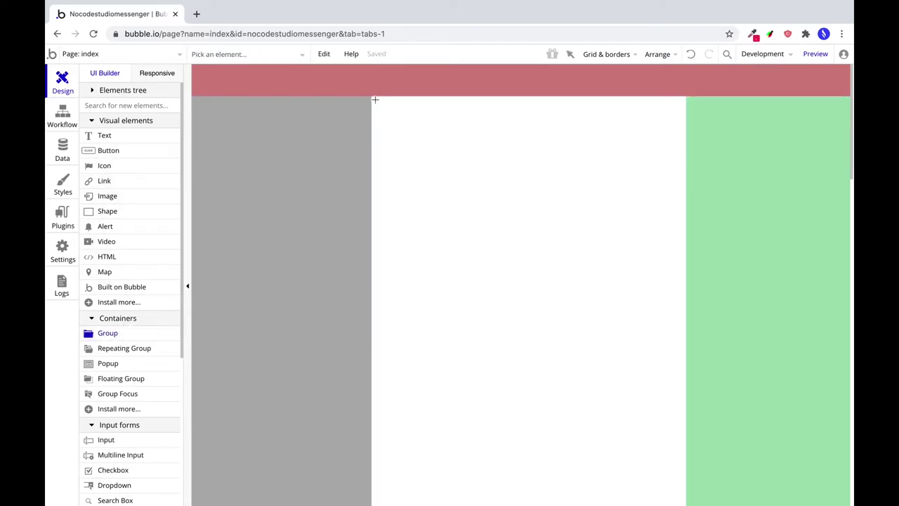
# Draw a middle group at X 320, sized 560 × 740.
pyautogui.moveTo(373, 100); pyautogui.dragTo(685, 421)
pyautogui.click(654, 437)
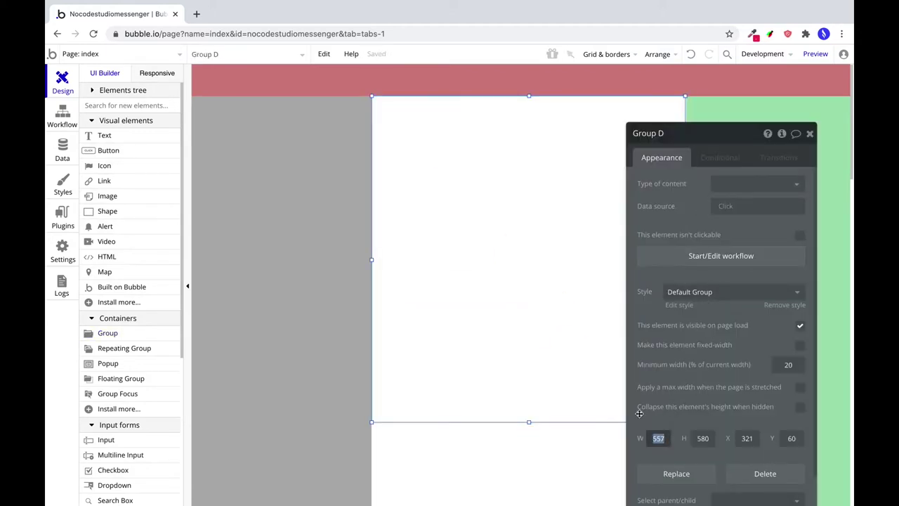
pyautogui.press('Tab')
pyautogui.press('Tab')
pyautogui.write('320')
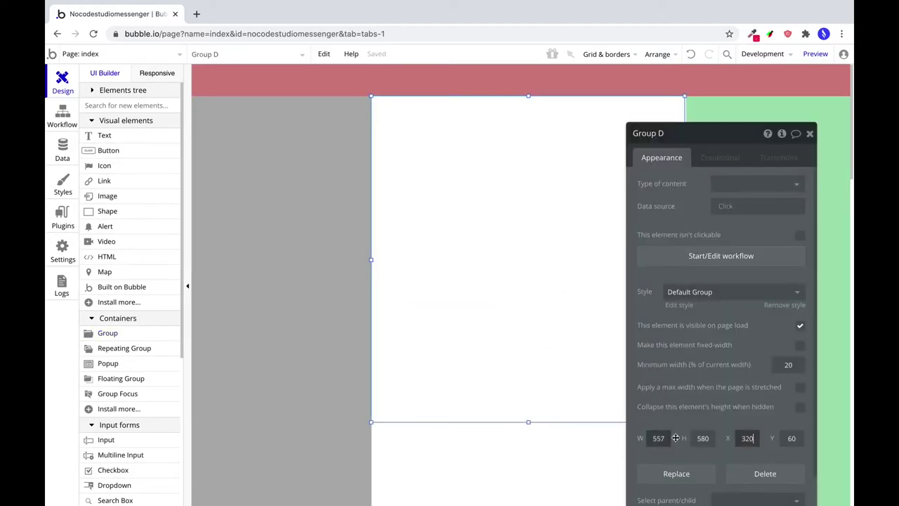
pyautogui.doubleClick(698, 438)
pyautogui.write('72')
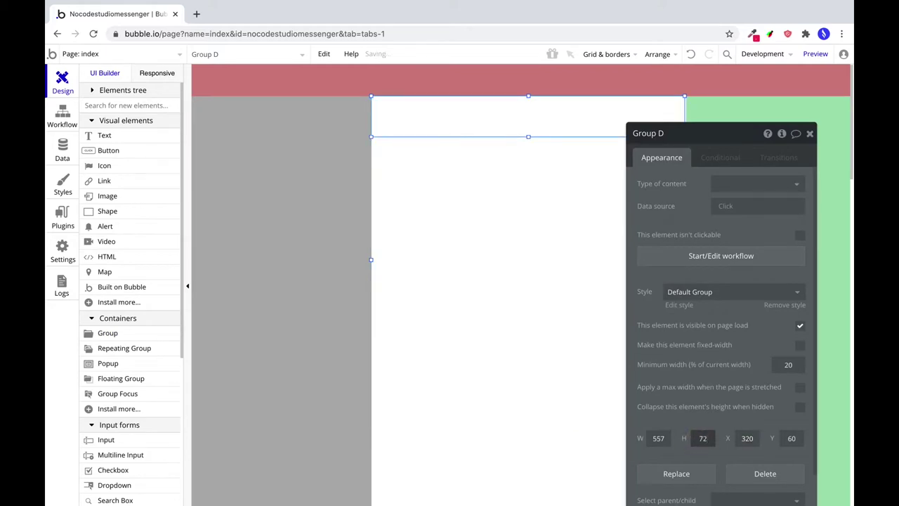
pyautogui.press('BackSpace')
pyautogui.write('40')
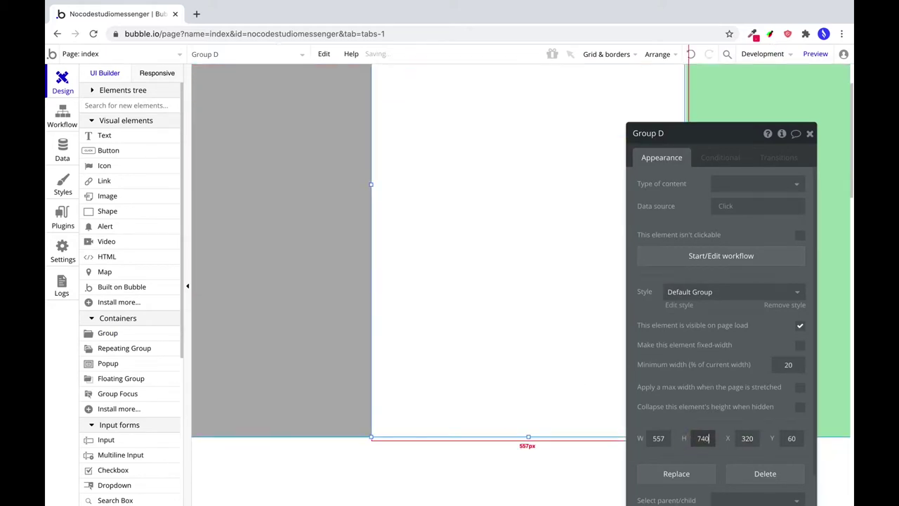
pyautogui.click(661, 438)
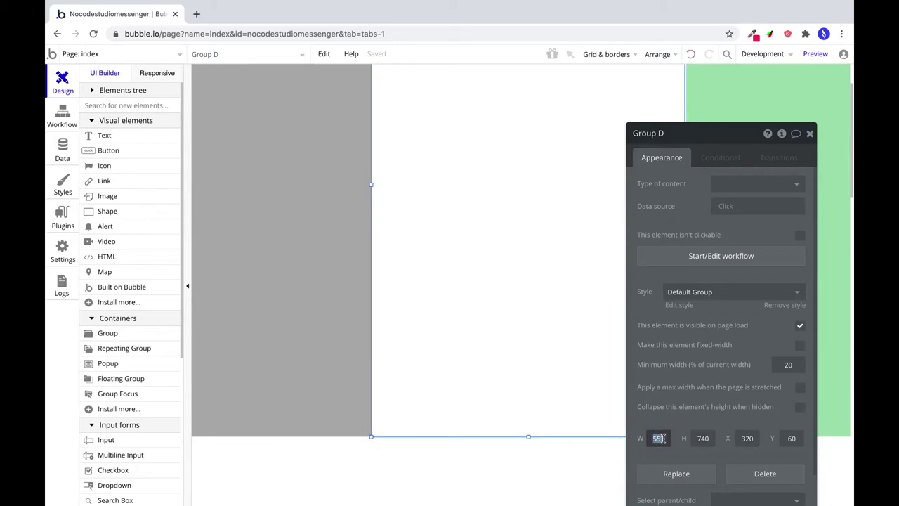
pyautogui.write('560')
# Name it Group Unterhaltung, clear its style and fill it flat grey #C9C9C9.
pyautogui.click(663, 132)
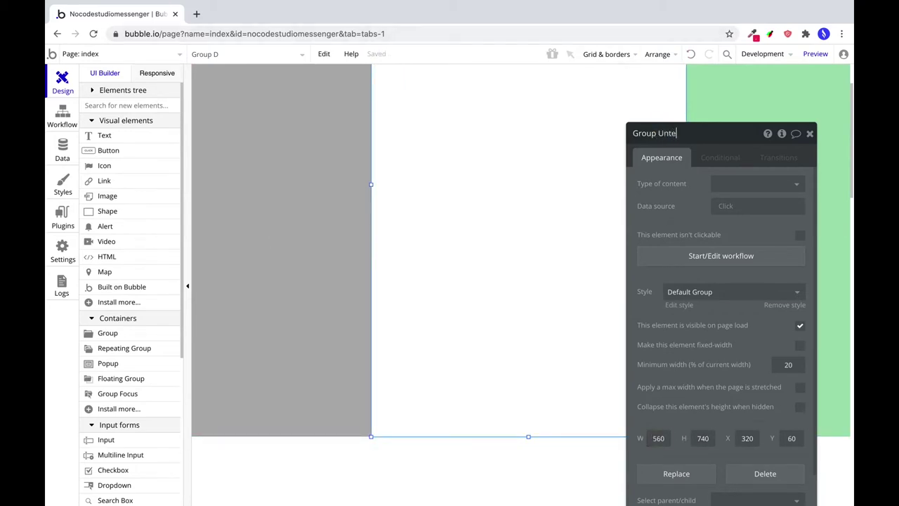
pyautogui.press('Return')
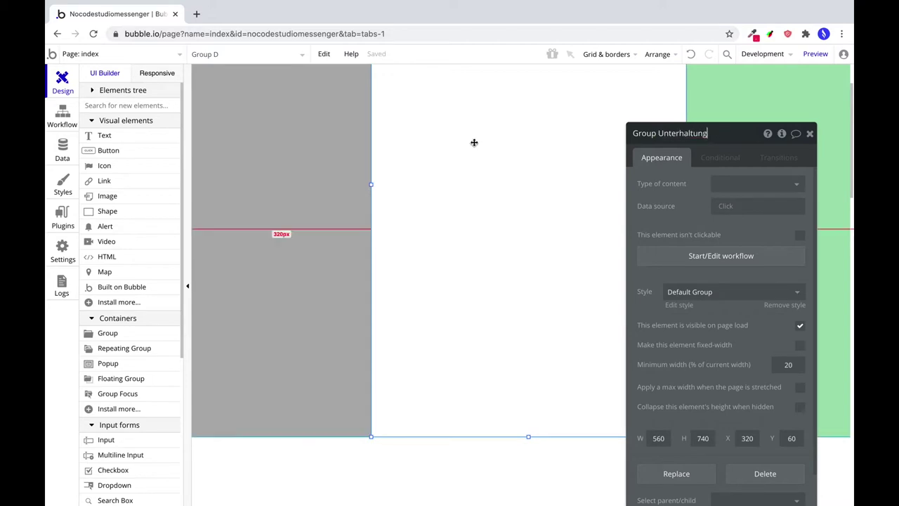
pyautogui.click(734, 292)
pyautogui.click(734, 310)
pyautogui.click(748, 326)
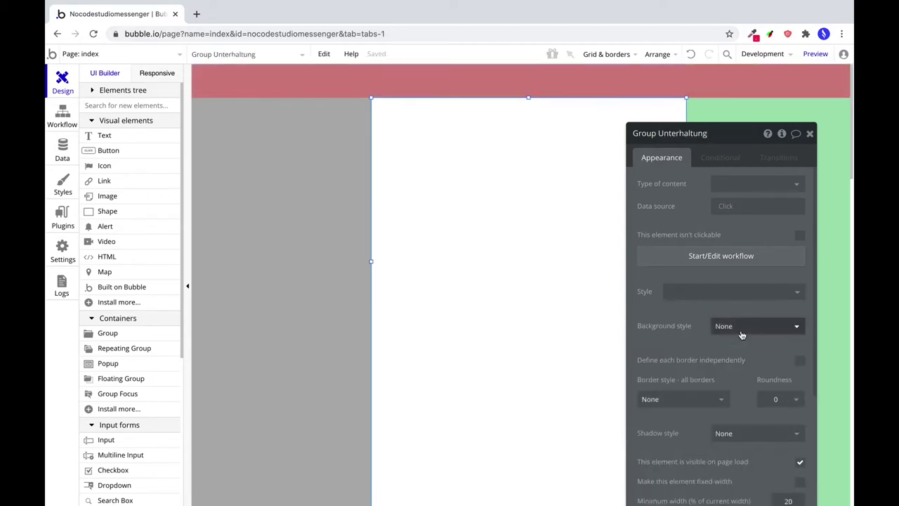
pyautogui.click(738, 351)
pyautogui.click(748, 349)
pyautogui.moveTo(734, 371); pyautogui.dragTo(712, 375)
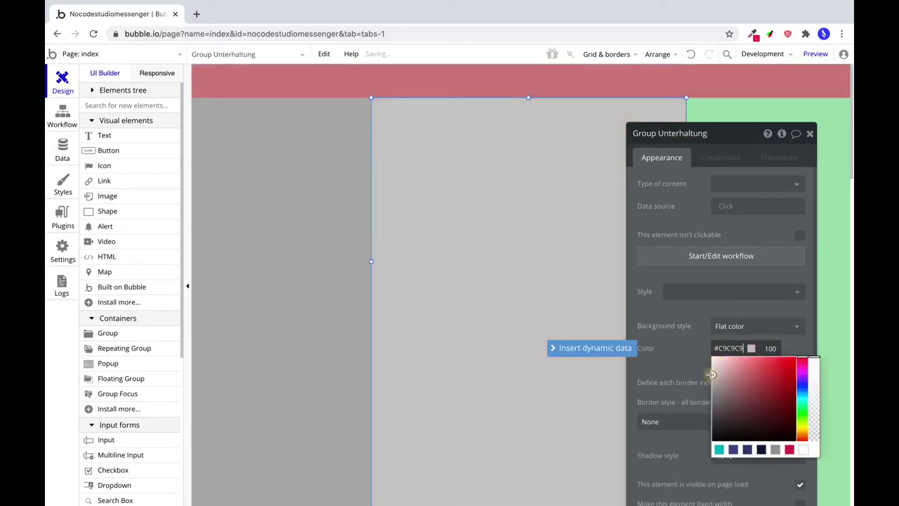
pyautogui.scroll(-2, 588, 333)
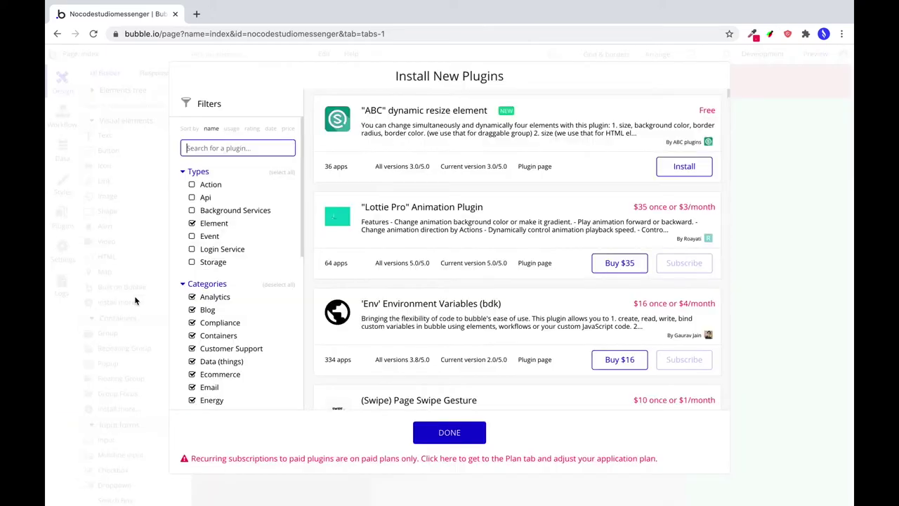
# Install the Google Material Icons plugin.
pyautogui.click(134, 303)
pyautogui.write('material i')
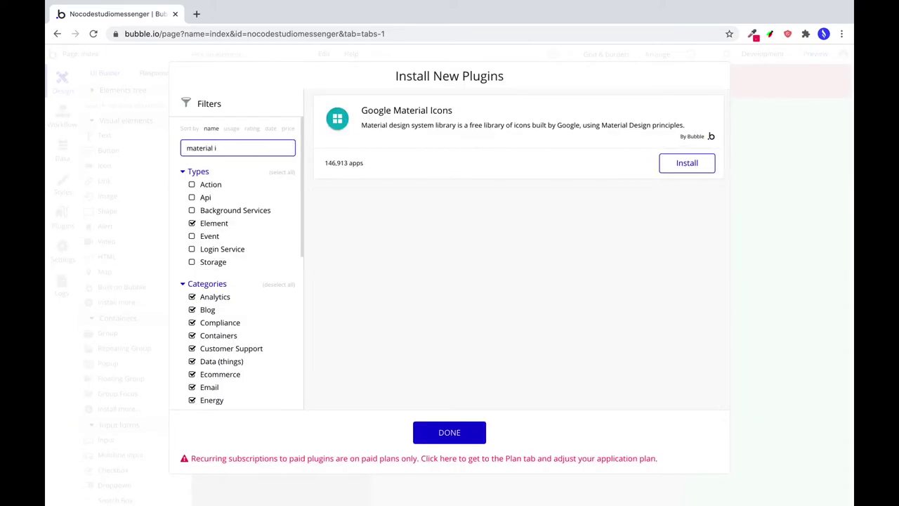
pyautogui.click(687, 163)
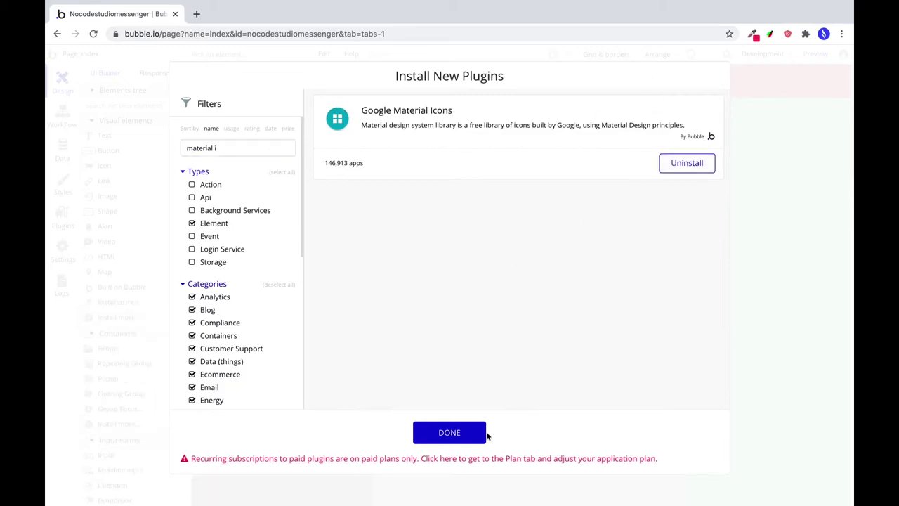
pyautogui.click(450, 432)
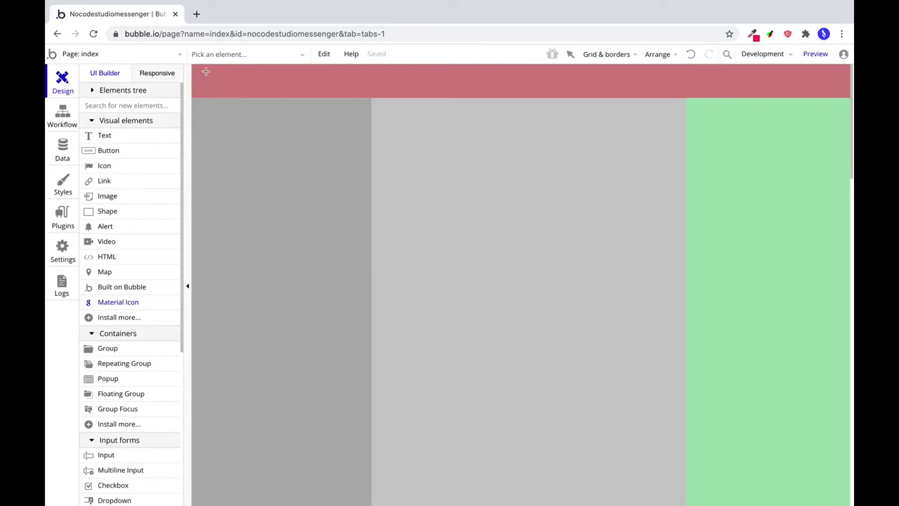
# Draw a Material Icon in the navbar and set it to chat_bubble.
pyautogui.moveTo(206, 71); pyautogui.dragTo(224, 90)
pyautogui.click(753, 163)
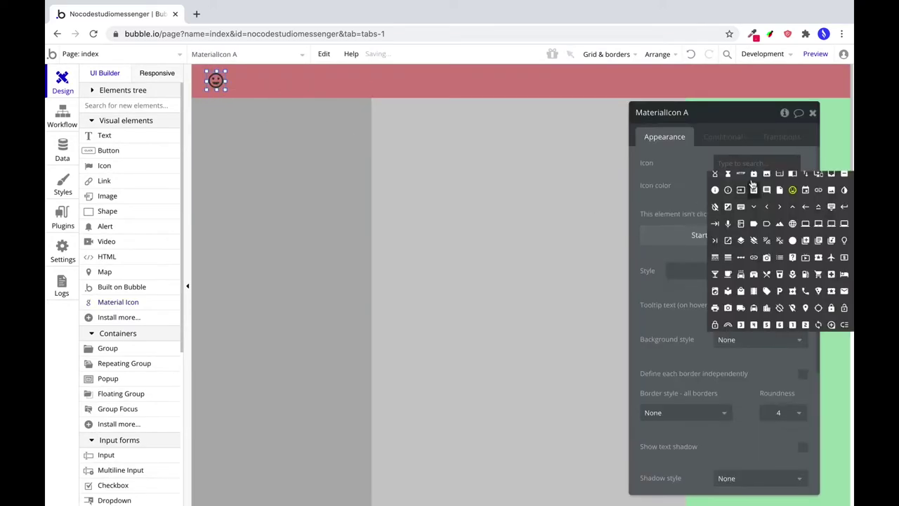
pyautogui.write('chat')
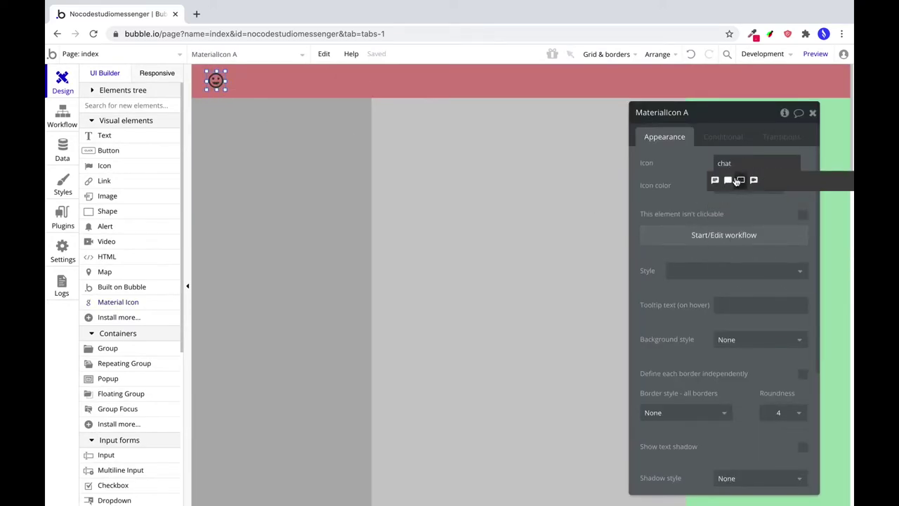
pyautogui.click(729, 181)
# Position the icon at X 20 and centre it vertically in the navbar.
pyautogui.scroll(-3, 745, 295)
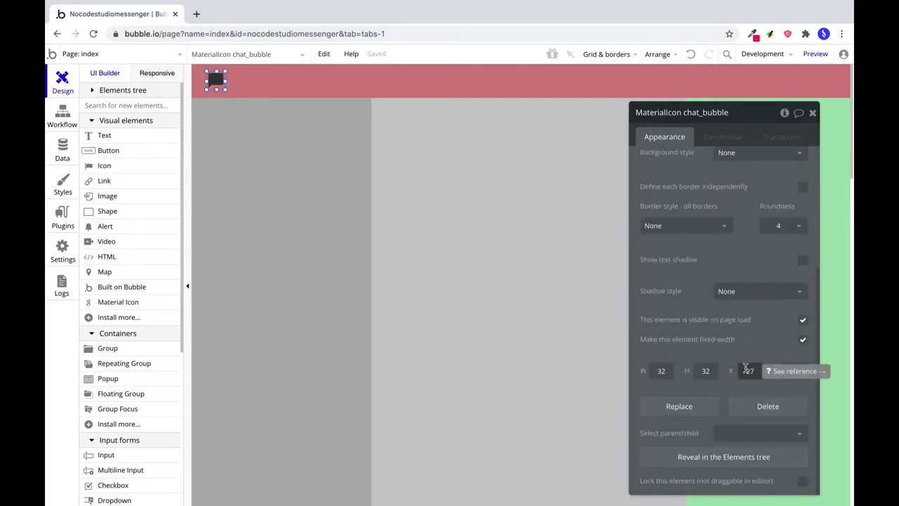
pyautogui.click(746, 369)
pyautogui.write('20')
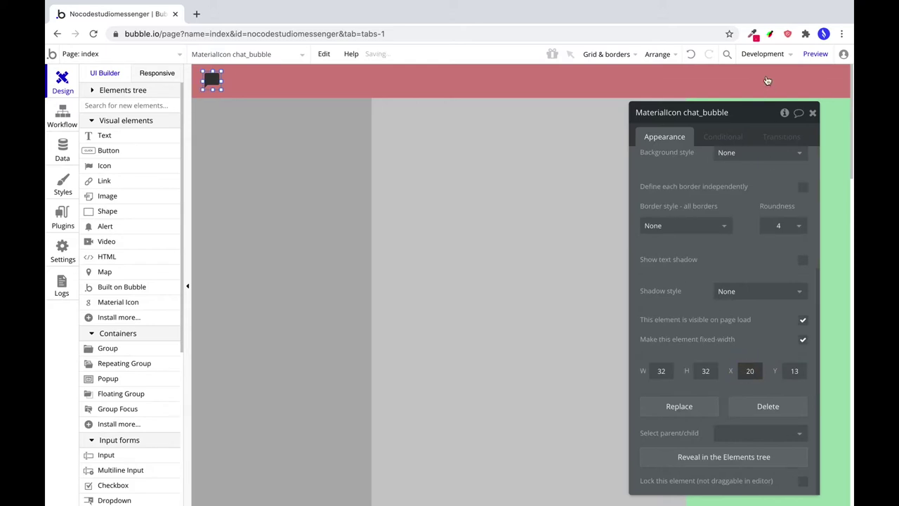
pyautogui.click(763, 54)
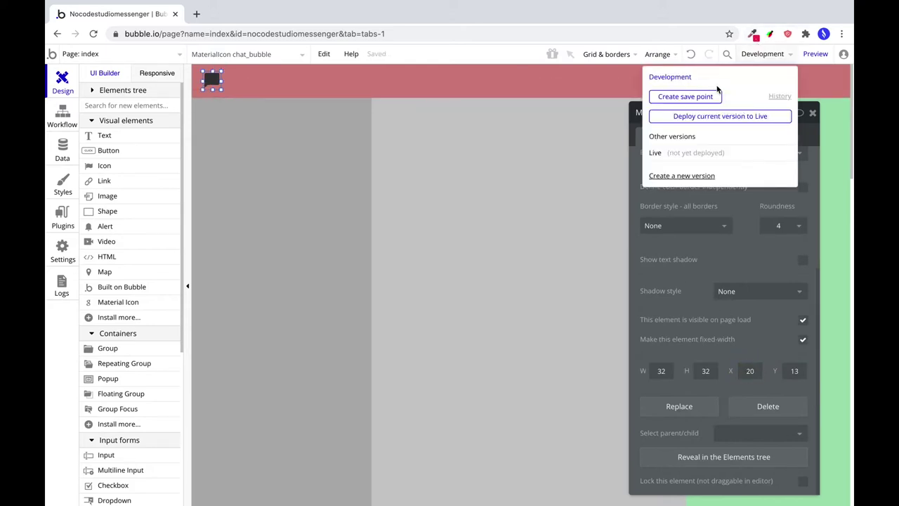
pyautogui.click(653, 55)
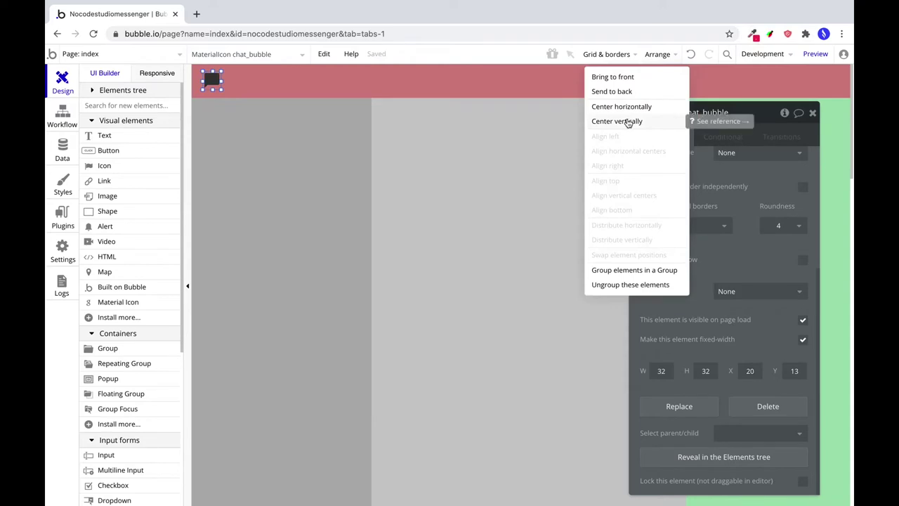
pyautogui.click(629, 122)
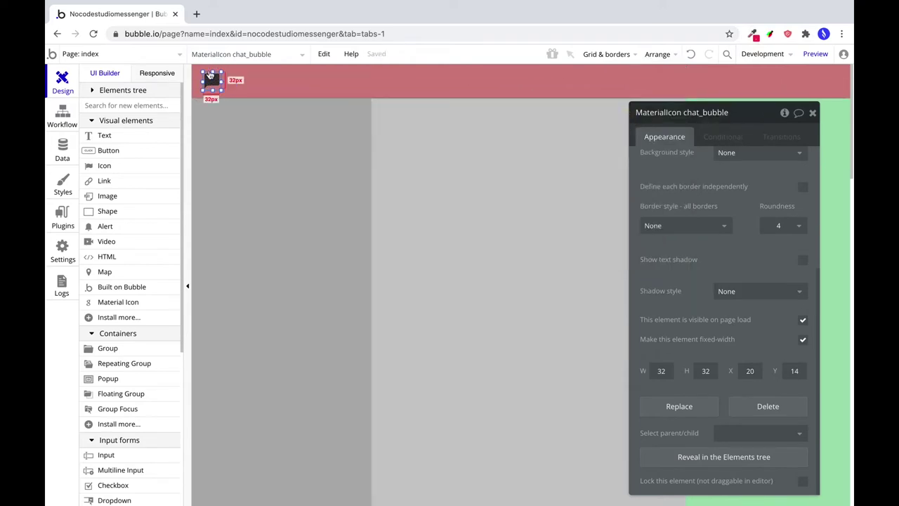
# Set the icon colour to #388DF.
pyautogui.click(209, 80)
pyautogui.scroll(3, 733, 184)
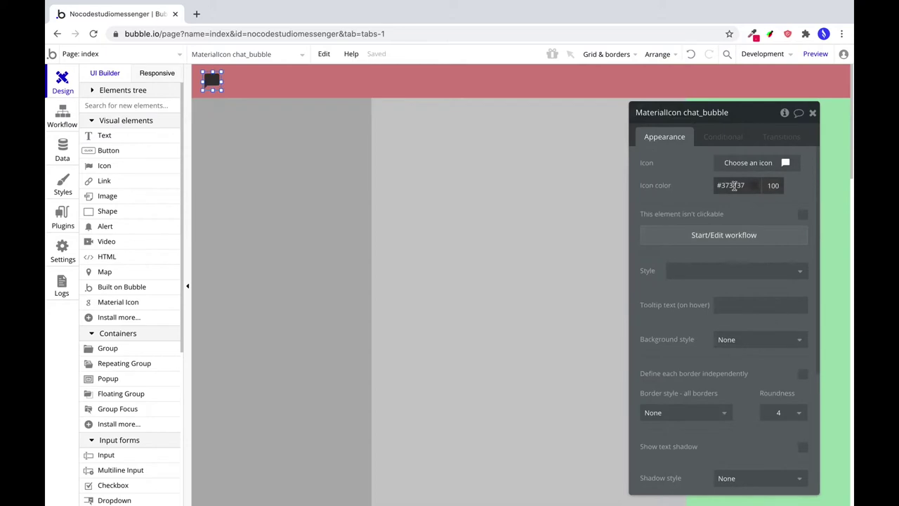
pyautogui.click(733, 185)
pyautogui.write('#388DF5')
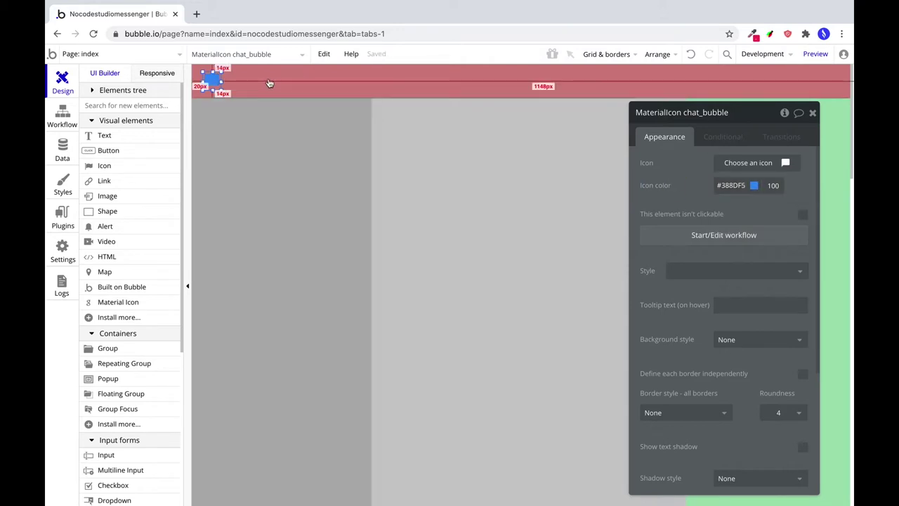
# Make the navbar background flat white #FFFFFF.
pyautogui.click(292, 84)
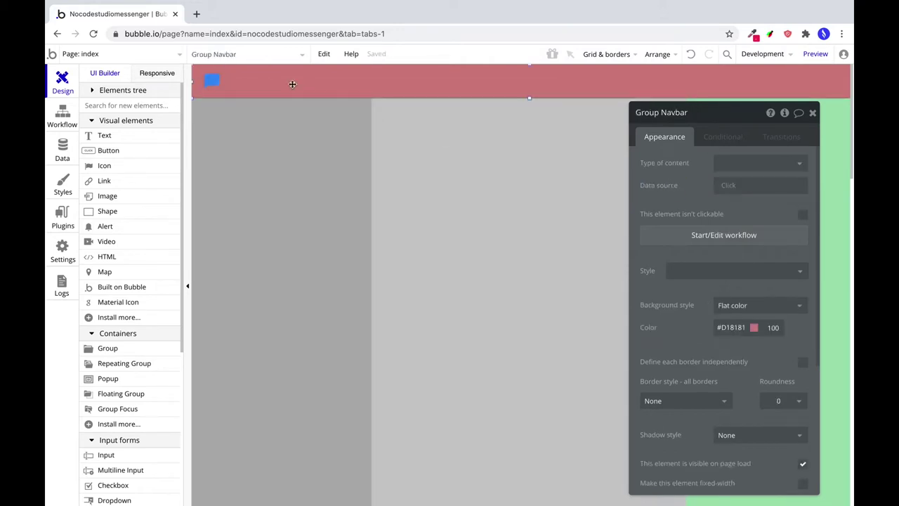
pyautogui.click(746, 307)
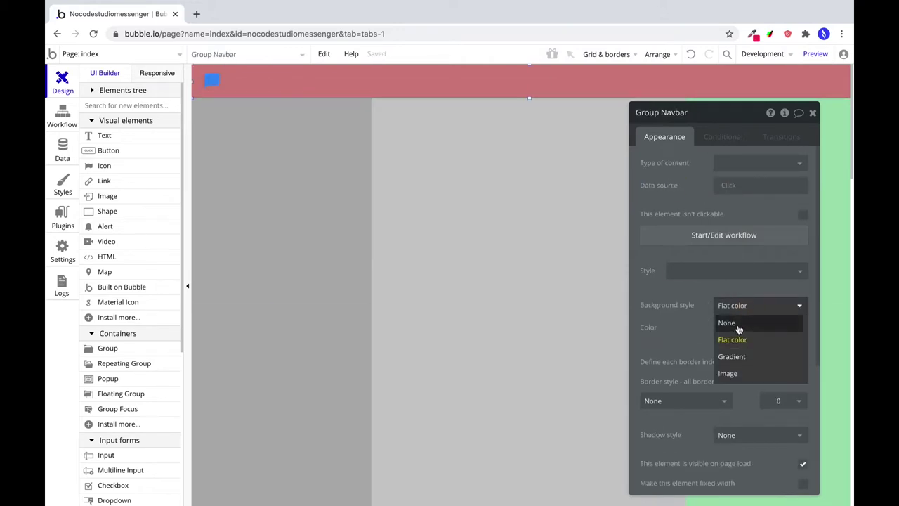
pyautogui.click(737, 325)
pyautogui.click(745, 309)
pyautogui.click(739, 339)
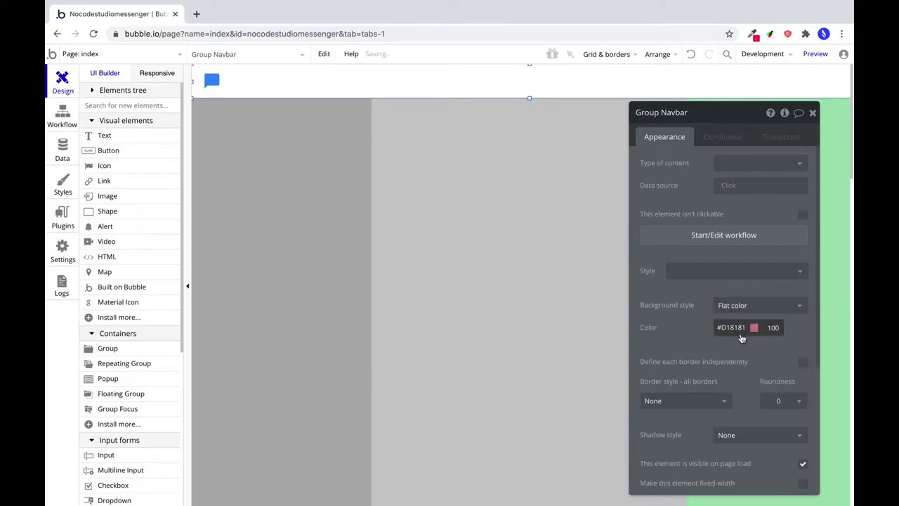
pyautogui.click(742, 339)
pyautogui.click(718, 337)
pyautogui.click(710, 342)
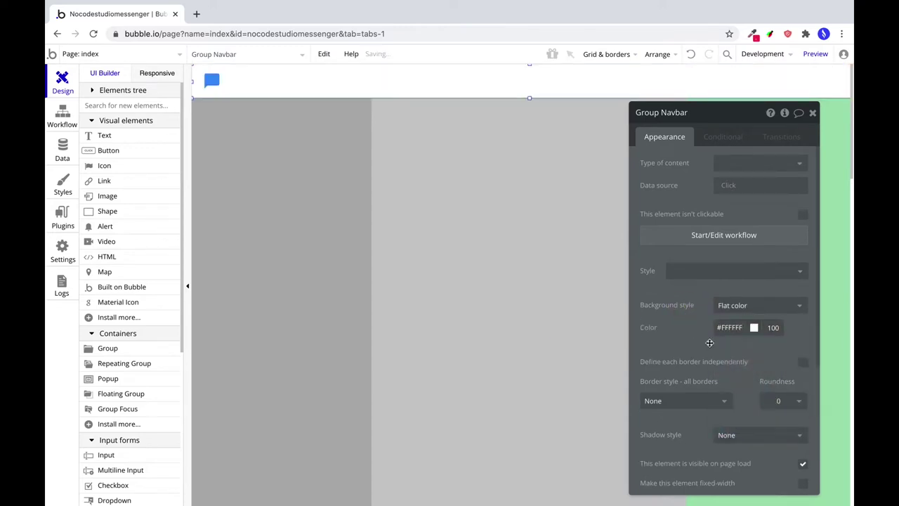
# Give the navbar an outset shadow in #728197 at opacity 8.
pyautogui.scroll(-3, 709, 343)
pyautogui.scroll(-1, 743, 322)
pyautogui.click(743, 318)
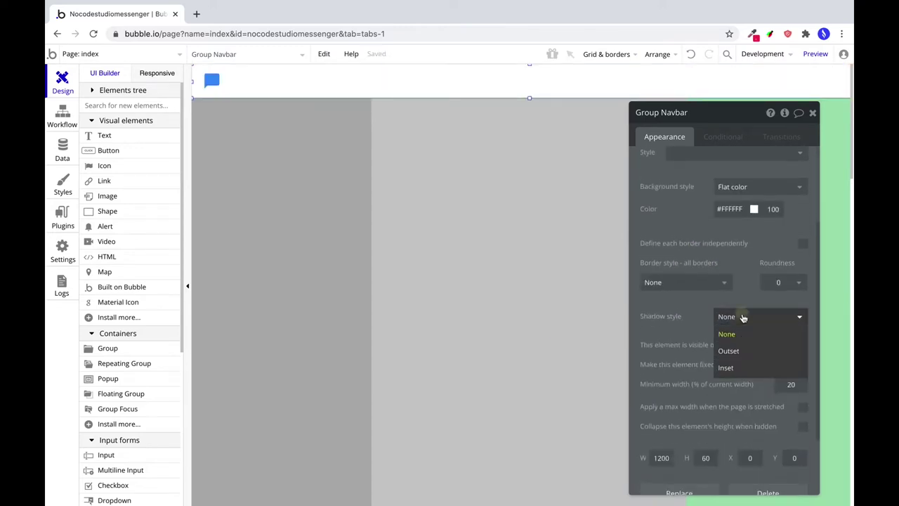
pyautogui.click(746, 351)
pyautogui.scroll(-1, 747, 331)
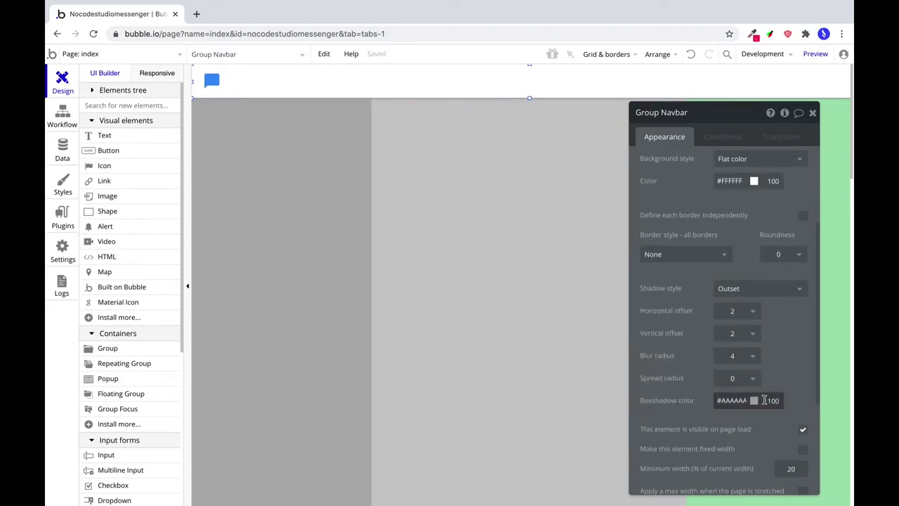
pyautogui.doubleClick(729, 401)
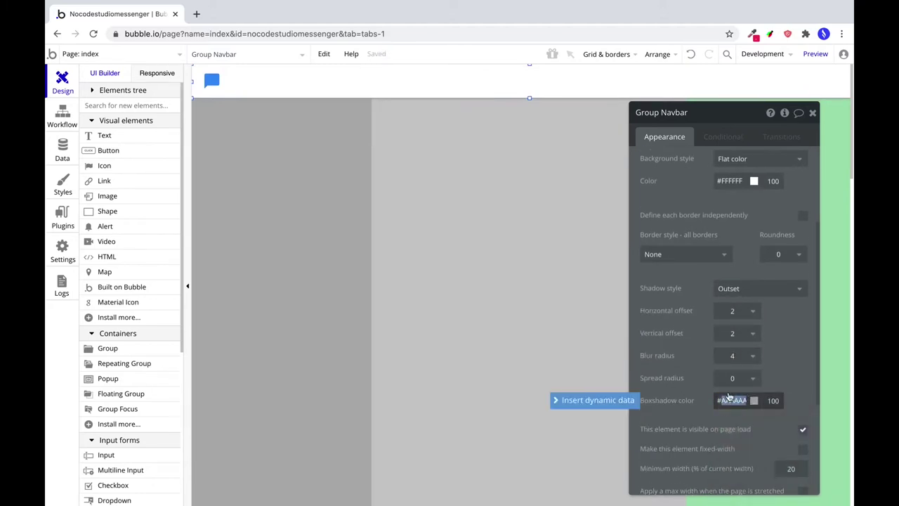
pyautogui.write('72')
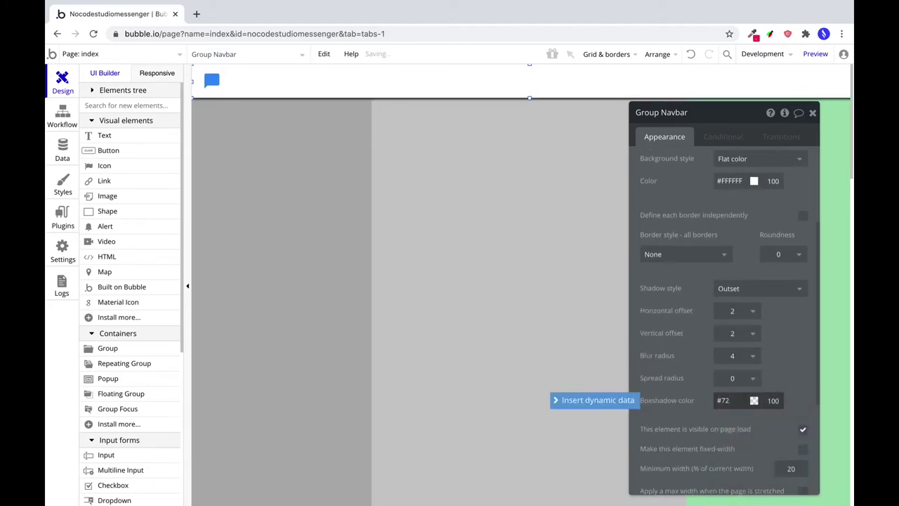
pyautogui.write('8197')
pyautogui.click(773, 400)
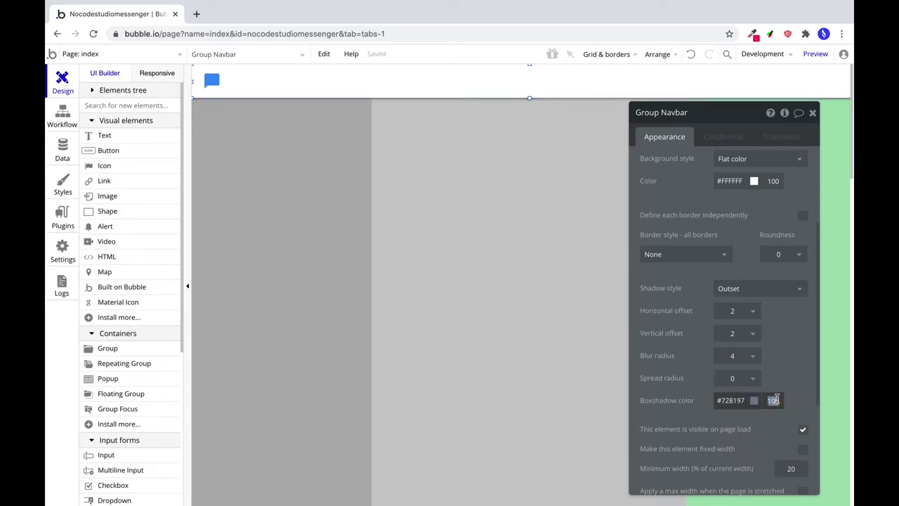
pyautogui.write('8')
# Set the shadow's horizontal offset 0, vertical offset 8 and blur 16.
pyautogui.click(731, 356)
pyautogui.write('12')
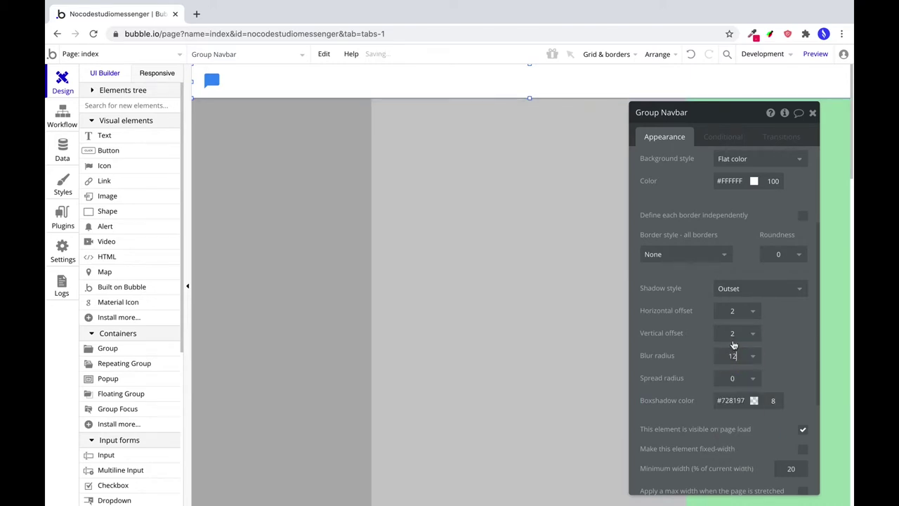
pyautogui.click(732, 334)
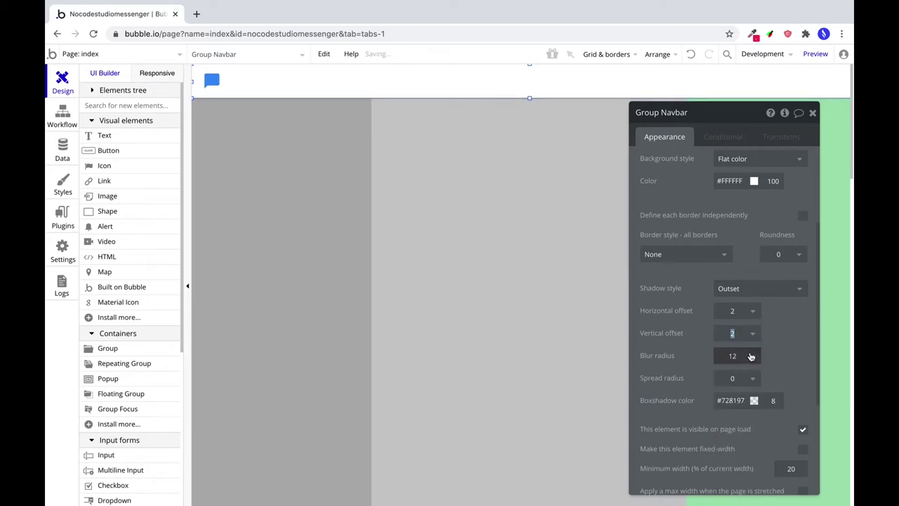
pyautogui.write('8')
pyautogui.click(733, 356)
pyautogui.click(732, 311)
pyautogui.write('0')
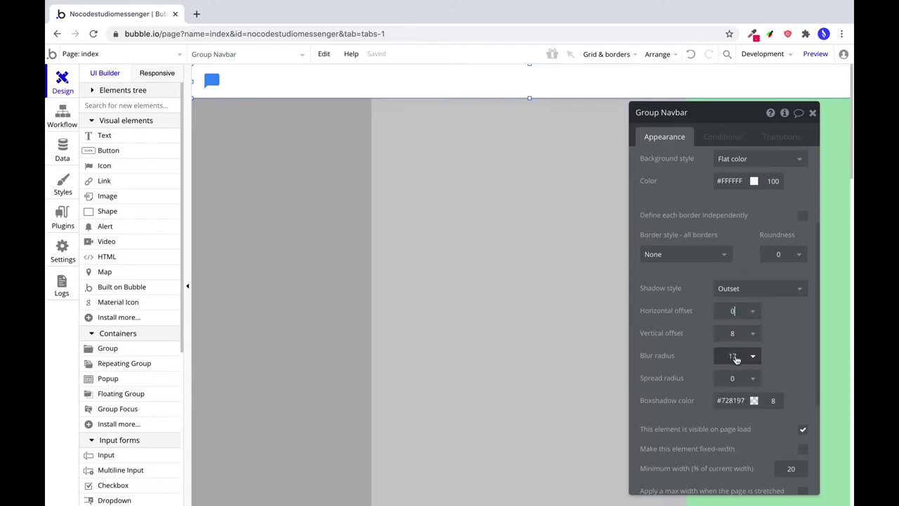
pyautogui.click(735, 359)
pyautogui.click(730, 354)
pyautogui.doubleClick(731, 354)
pyautogui.scroll(-3, 723, 316)
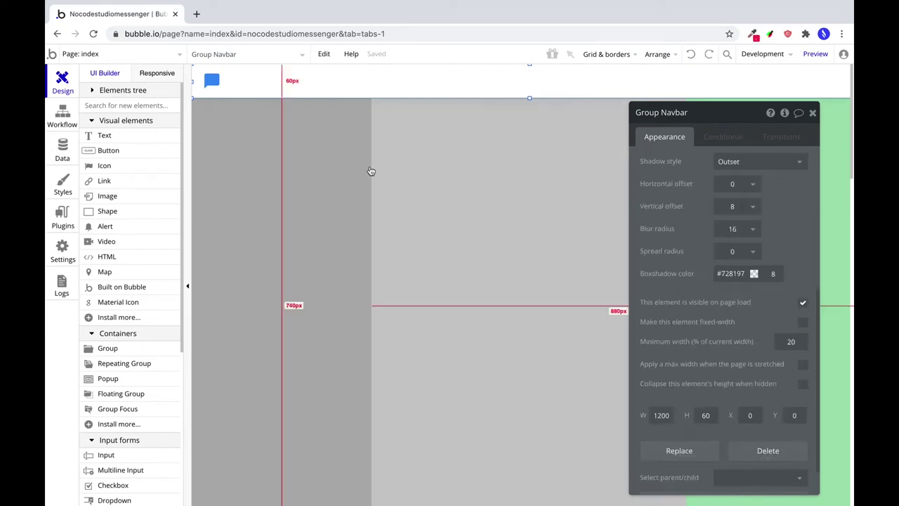
# Add a 'Studio' text beside the navbar logo, clear its preset style and set Roboto (500).
pyautogui.click(104, 138)
pyautogui.moveTo(227, 73); pyautogui.dragTo(274, 92)
pyautogui.write('Studio')
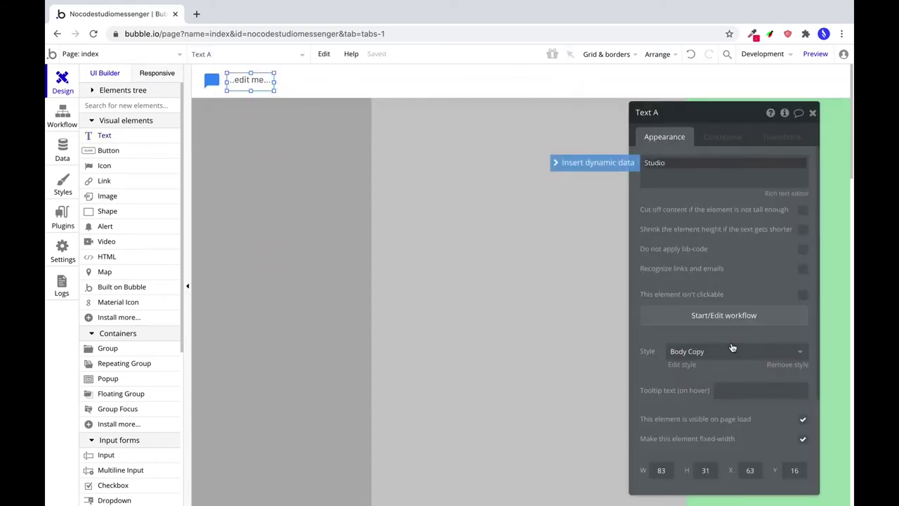
pyautogui.click(732, 351)
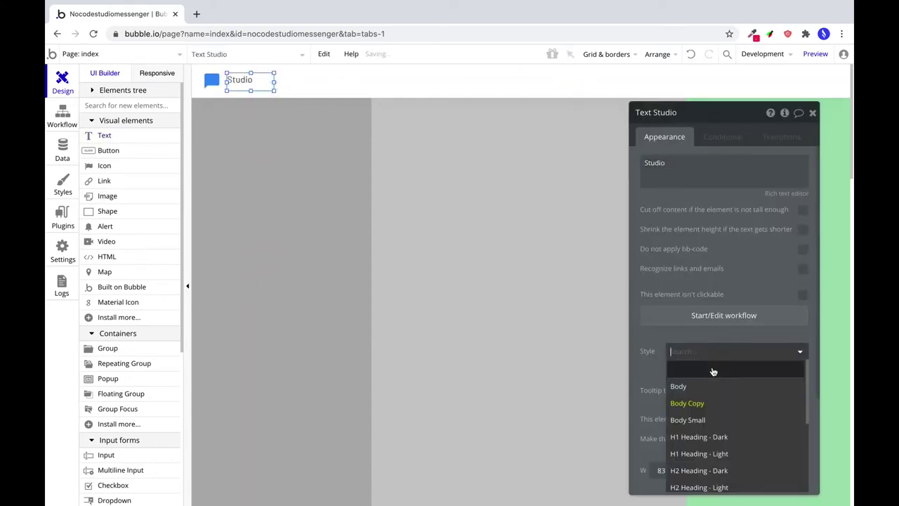
pyautogui.click(712, 369)
pyautogui.scroll(-1, 693, 380)
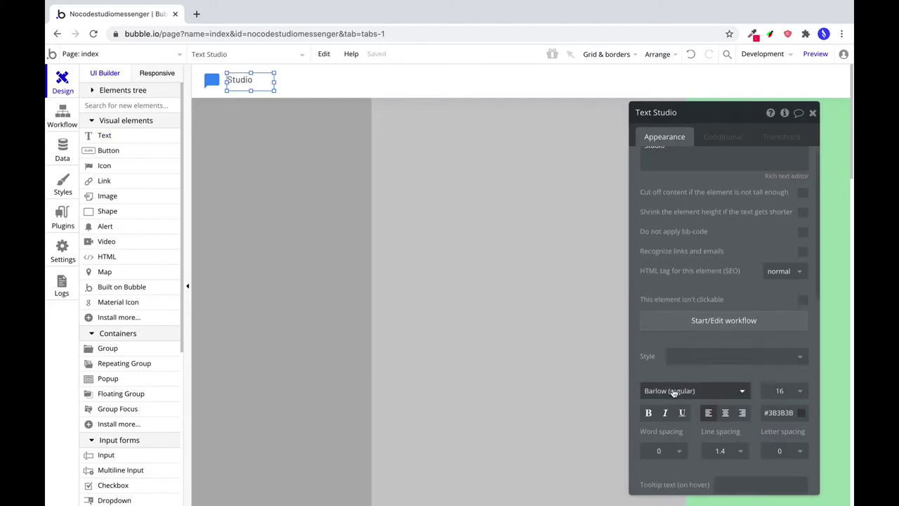
pyautogui.click(673, 391)
pyautogui.write('boto (500)')
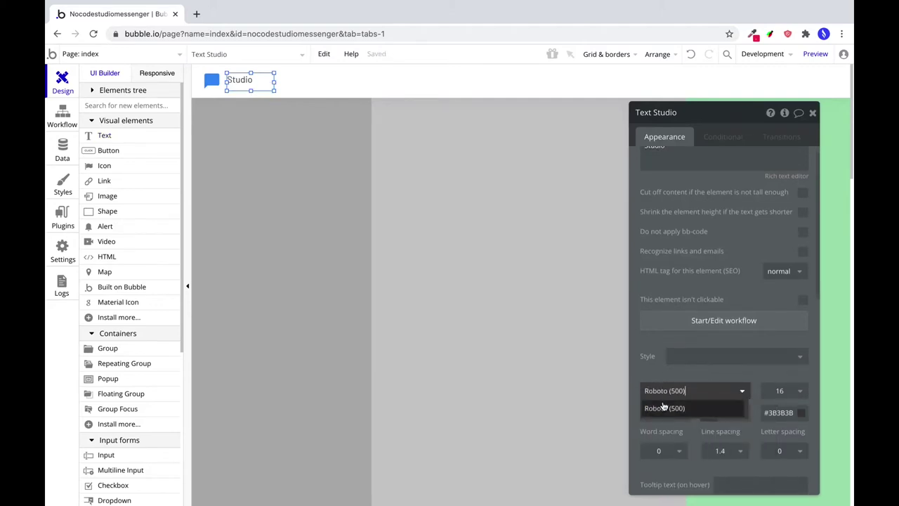
pyautogui.click(664, 408)
# Set the Studio text's line spacing to 1.
pyautogui.click(731, 451)
pyautogui.write('0.5')
pyautogui.click(729, 454)
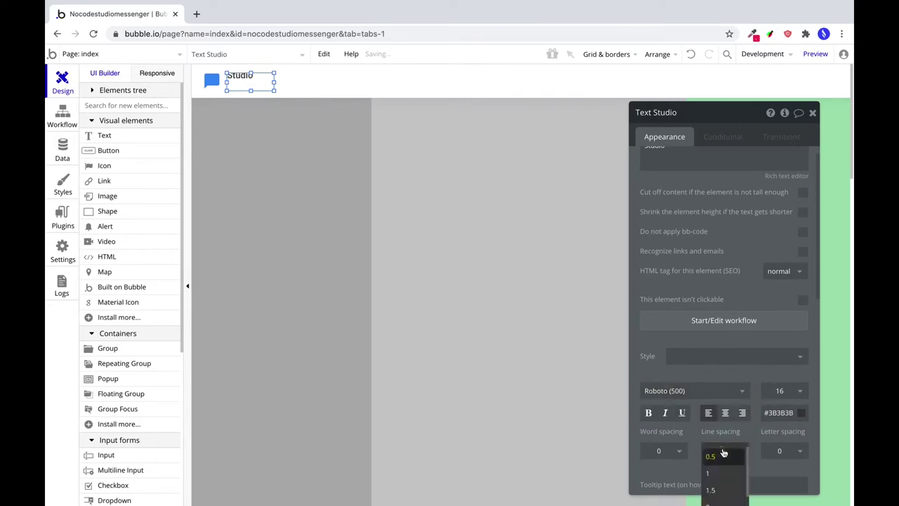
pyautogui.click(720, 473)
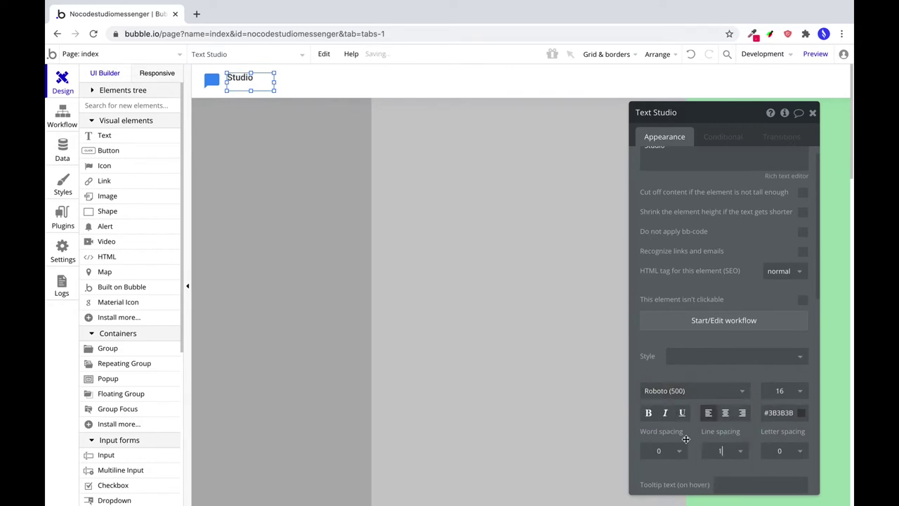
# Centre Studio vertically in its box, make it 24 tall, narrow it, and centre it in the navbar.
pyautogui.scroll(-1, 764, 397)
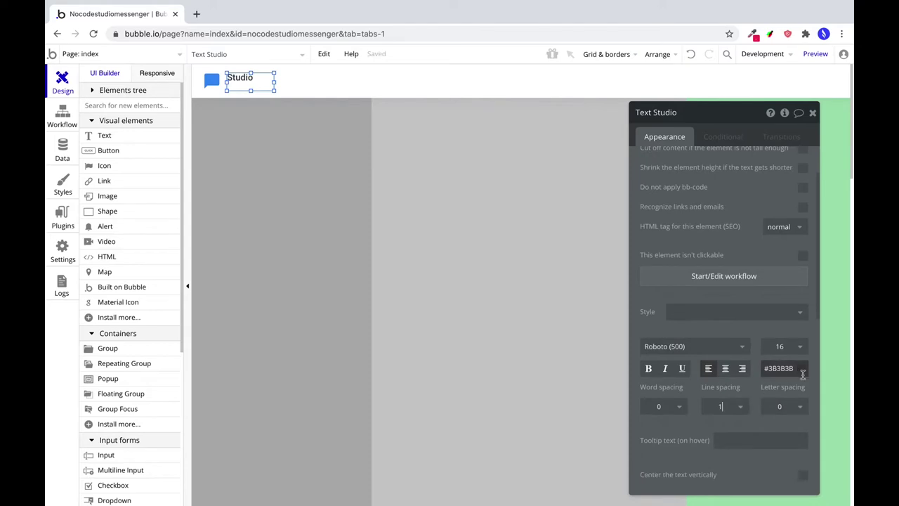
pyautogui.scroll(-2, 745, 402)
pyautogui.scroll(-5, 759, 334)
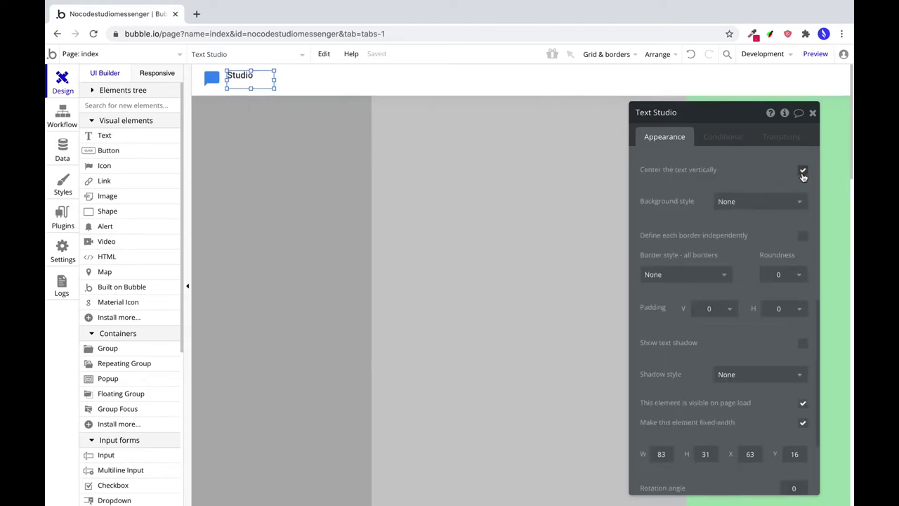
pyautogui.scroll(-2, 724, 316)
pyautogui.click(705, 355)
pyautogui.write('24')
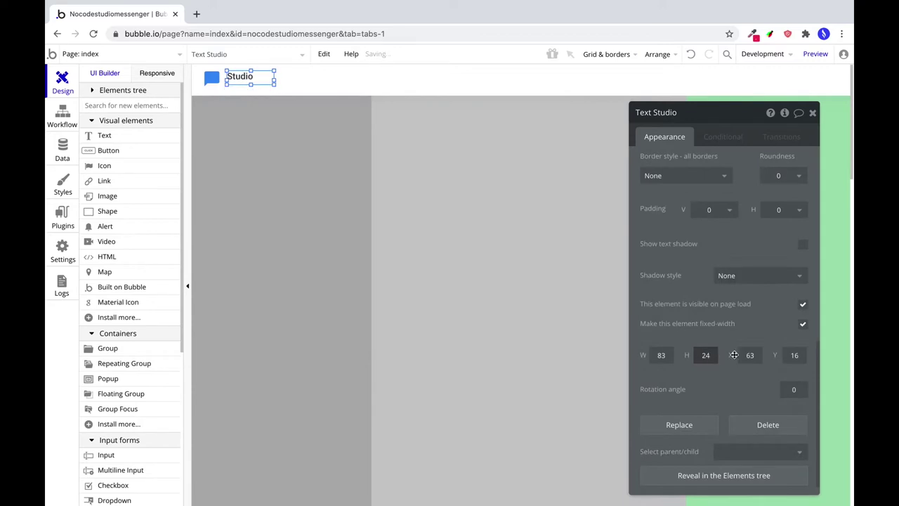
pyautogui.moveTo(274, 77); pyautogui.dragTo(258, 77)
pyautogui.click(657, 54)
pyautogui.click(624, 123)
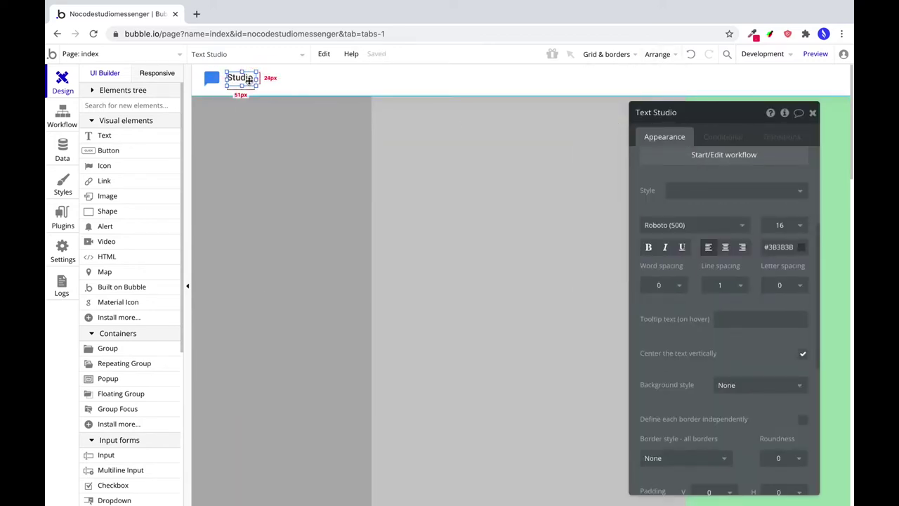
# Duplicate the Studio text and place the copy to its right.
pyautogui.hotkey('ctrl', 'c')
pyautogui.hotkey('ctrl', 'v')
pyautogui.moveTo(248, 80); pyautogui.dragTo(273, 77)
# Change the duplicate to 'Messenger' in Roboto (300) at size 14.
pyautogui.doubleClick(680, 175)
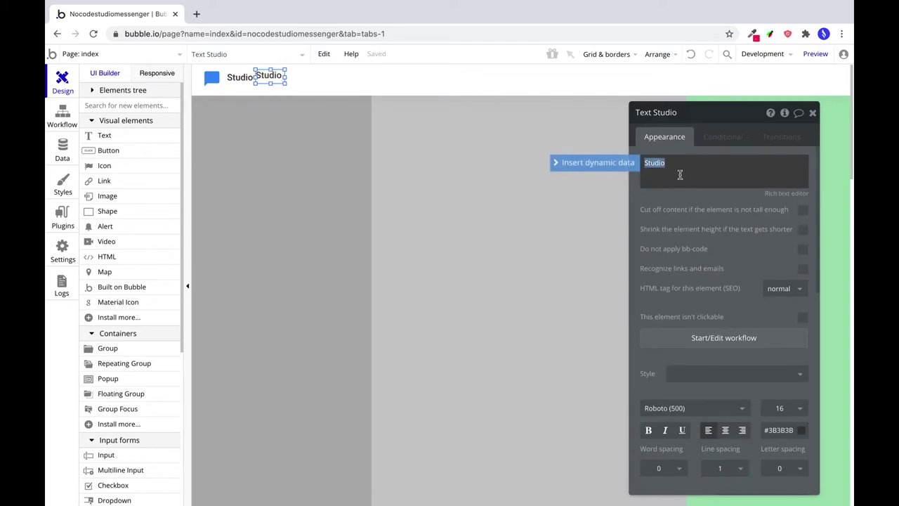
pyautogui.write('Messenger')
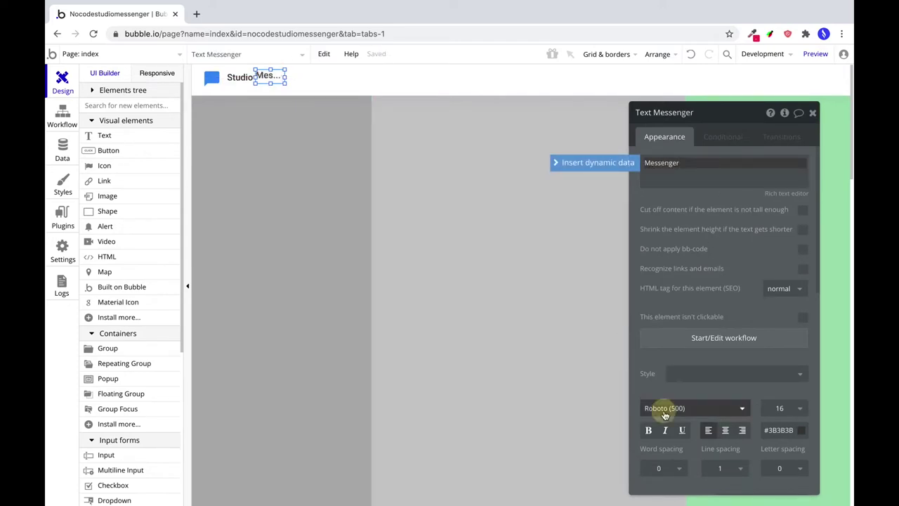
pyautogui.click(663, 409)
pyautogui.write('Roboto (300)')
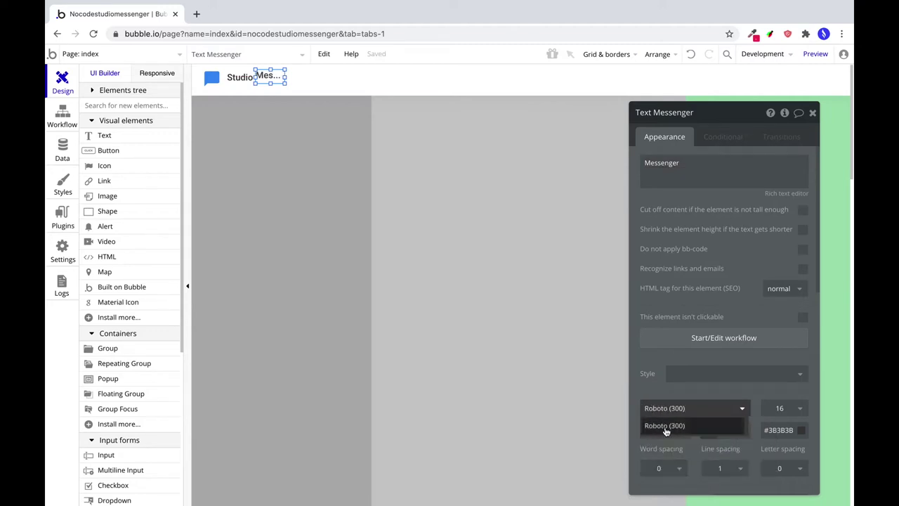
pyautogui.click(665, 426)
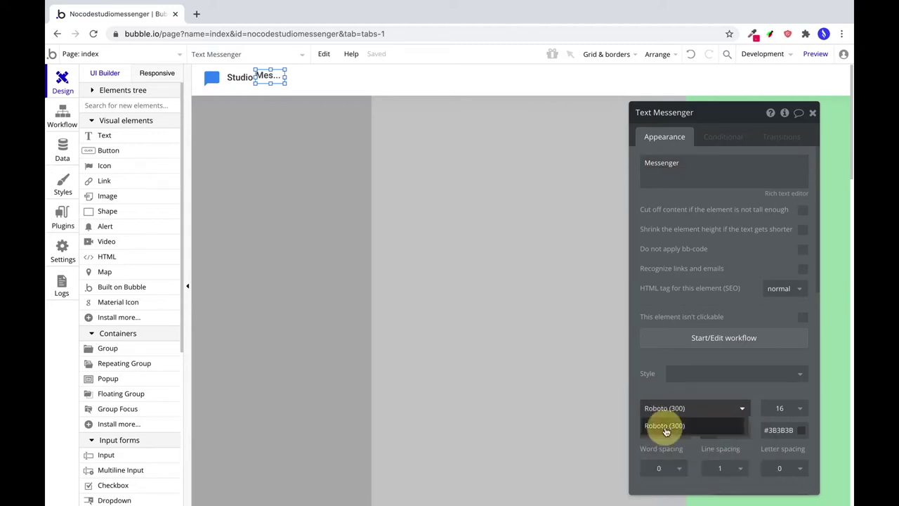
pyautogui.click(780, 408)
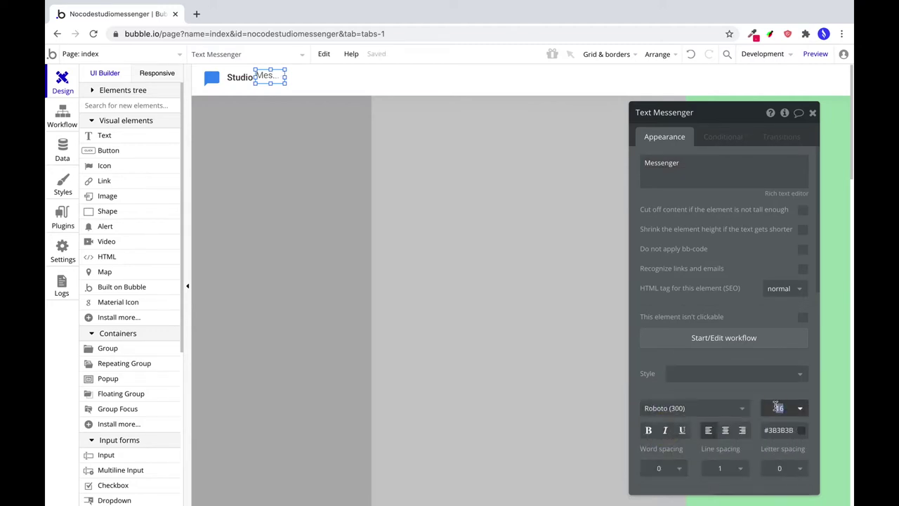
pyautogui.write('14')
# Set the Studio text to size 14 and widen the Messenger box to 82px.
pyautogui.click(240, 78)
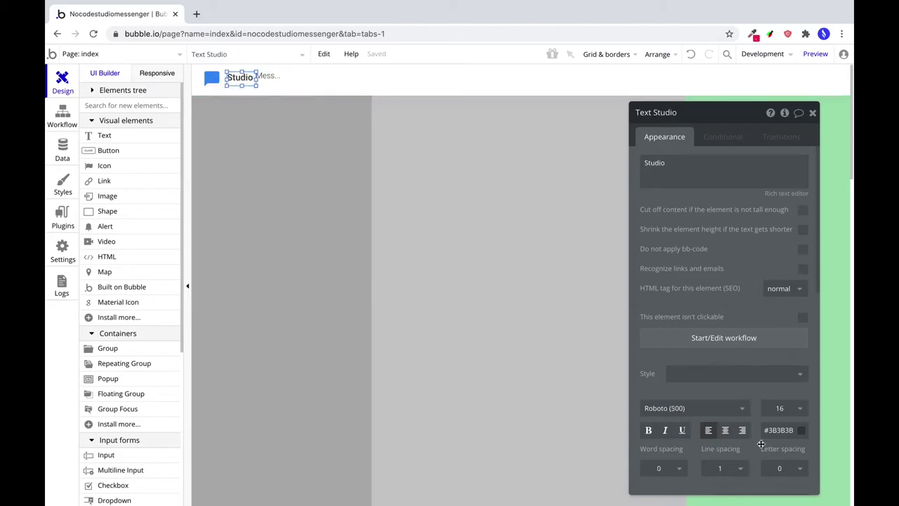
pyautogui.click(773, 410)
pyautogui.write('14')
pyautogui.click(275, 81)
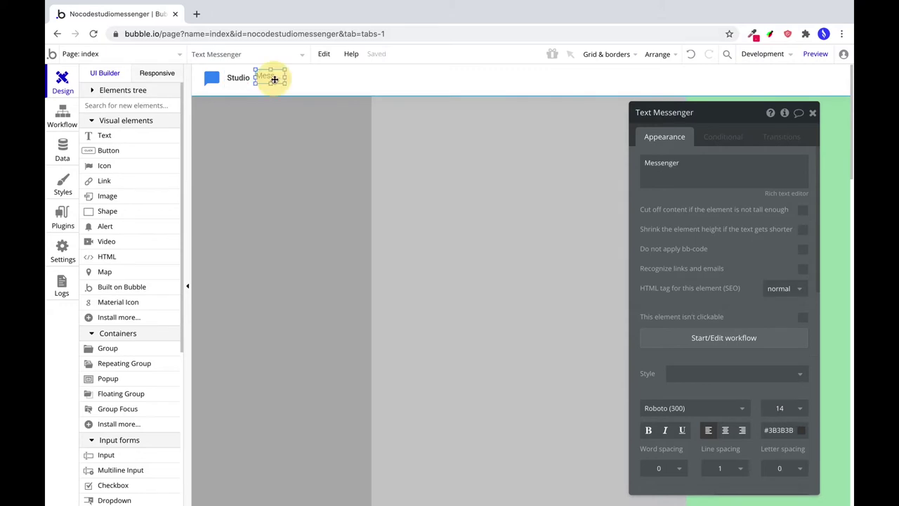
pyautogui.moveTo(287, 77); pyautogui.dragTo(245, 78)
# Select the logo icon with both texts and shift them slightly lower.
pyautogui.scroll(-5, 682, 347)
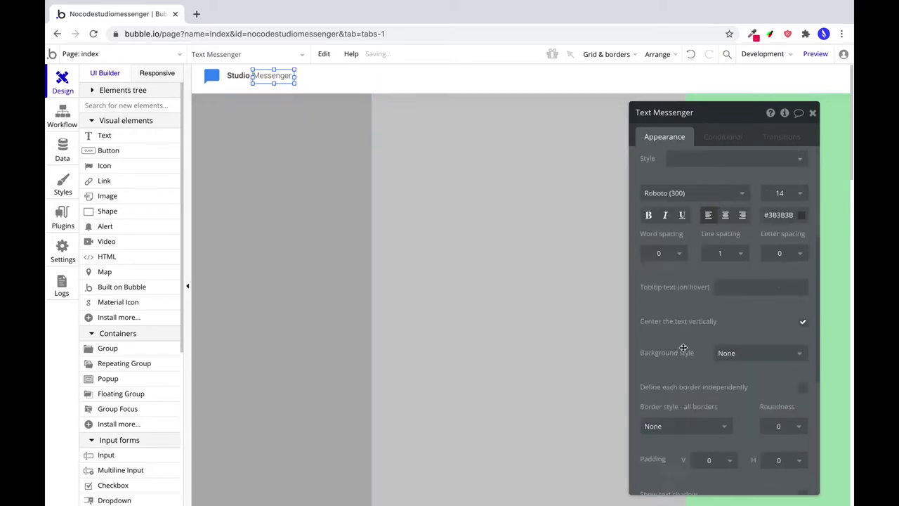
pyautogui.click(243, 79)
pyautogui.scroll(-3, 717, 366)
pyautogui.scroll(5, 718, 365)
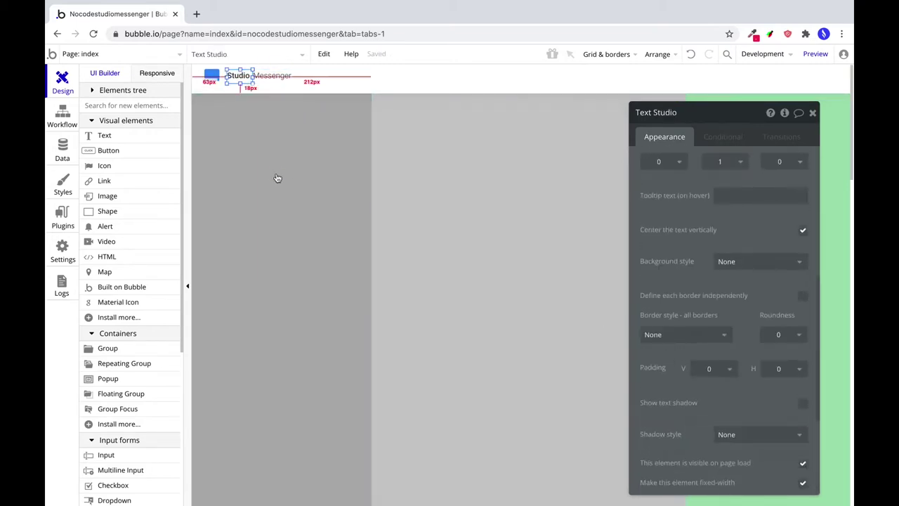
pyautogui.click(279, 174)
pyautogui.click(232, 76)
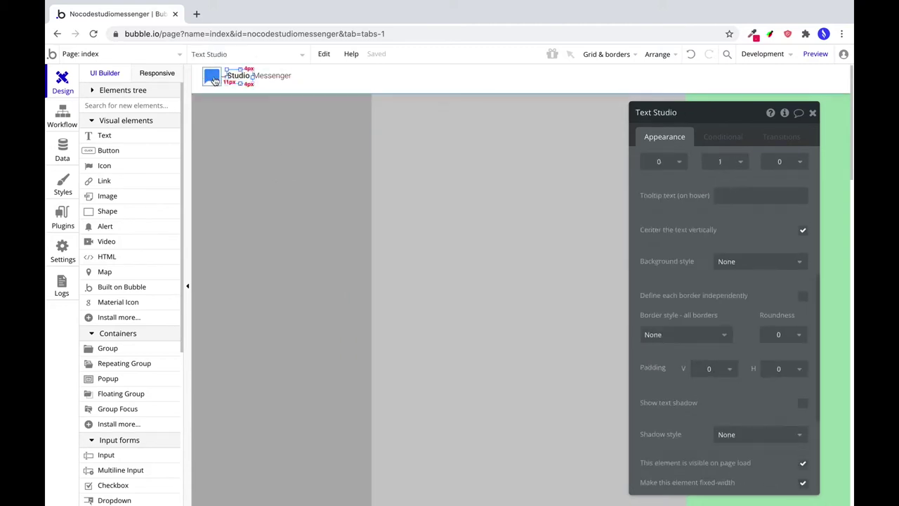
pyautogui.keyDown('shift'); pyautogui.click(279, 78); pyautogui.keyUp('shift')
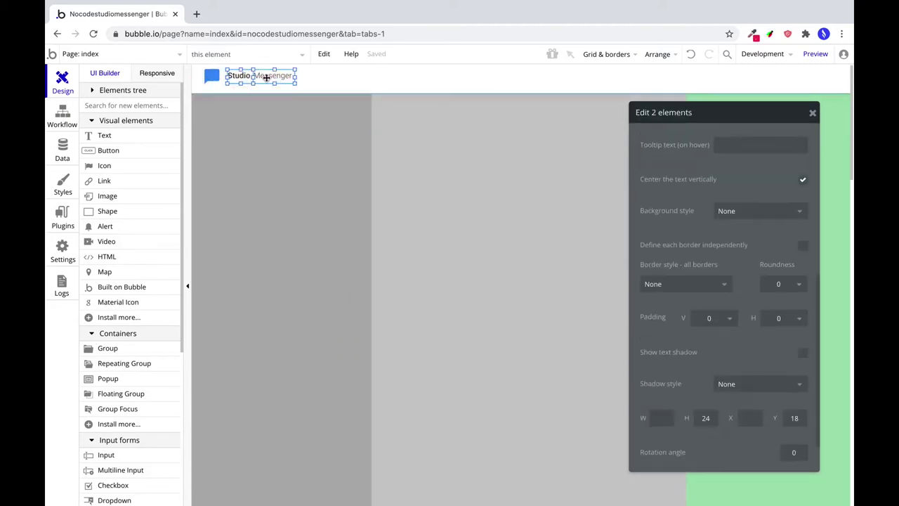
pyautogui.click(216, 80)
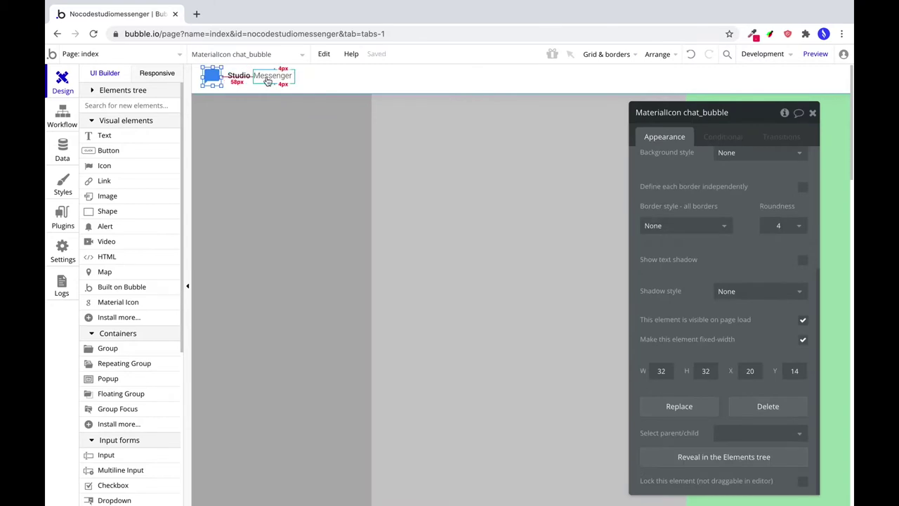
pyautogui.moveTo(252, 75); pyautogui.dragTo(273, 68)
# Check the logo elements and navbar group, then preview the page.
pyautogui.click(242, 84)
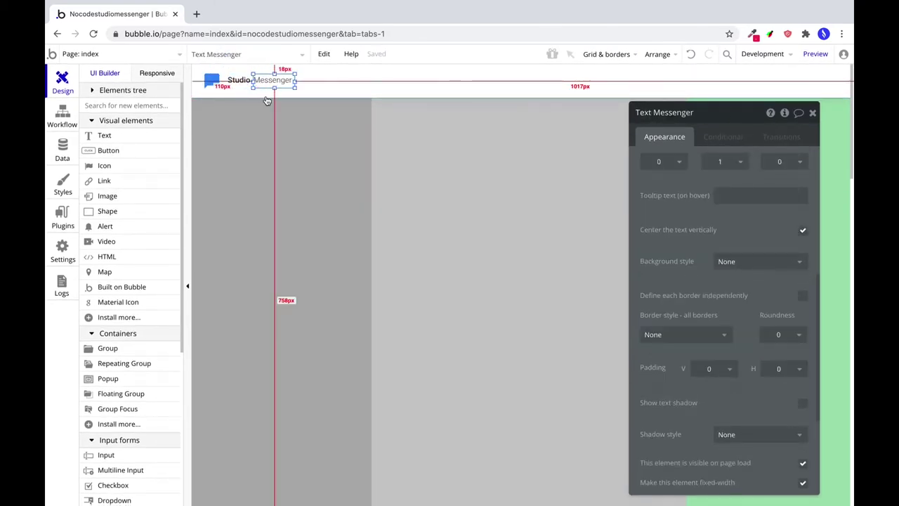
pyautogui.click(257, 94)
pyautogui.click(237, 82)
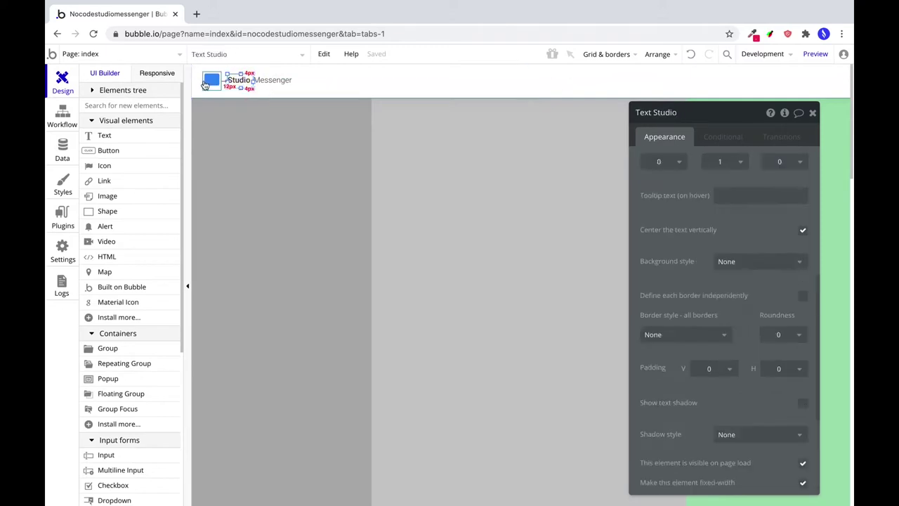
pyautogui.click(212, 81)
pyautogui.click(248, 104)
pyautogui.click(815, 53)
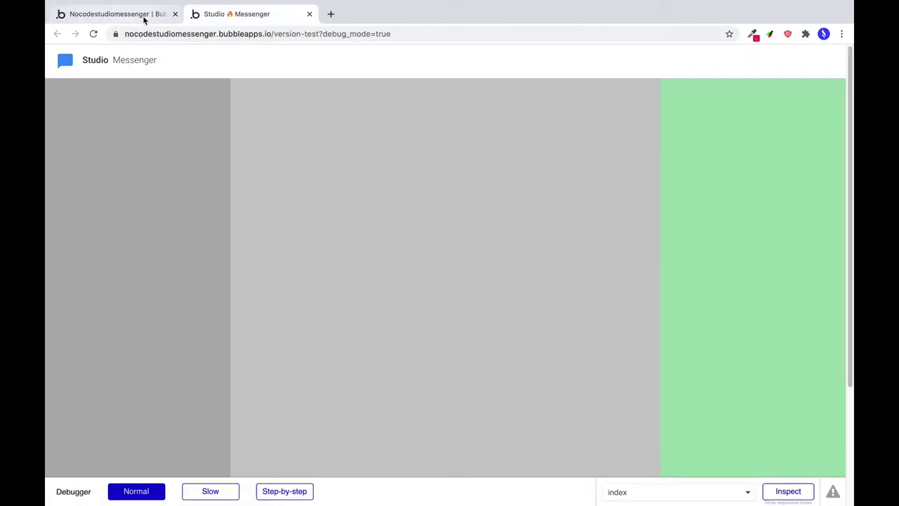
pyautogui.click(144, 17)
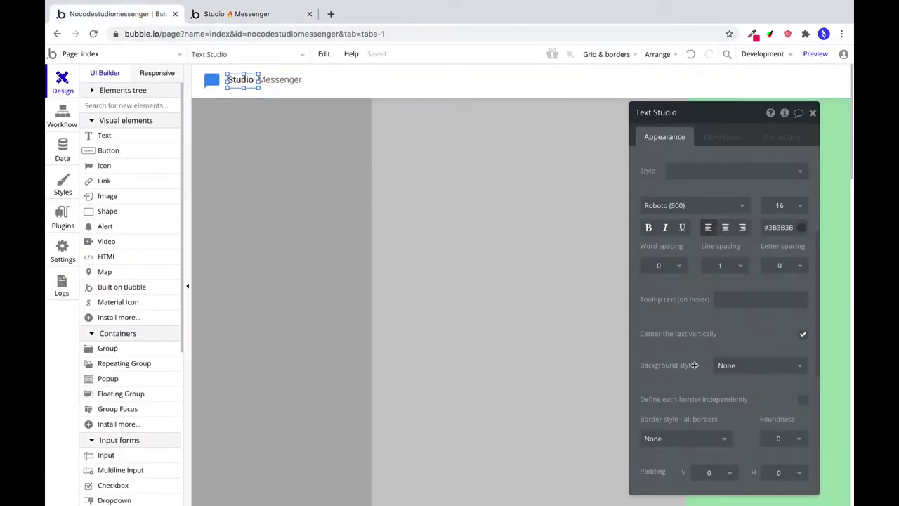
# Set the Studio text width to 50 and check the navbar again in preview.
pyautogui.scroll(-5, 694, 364)
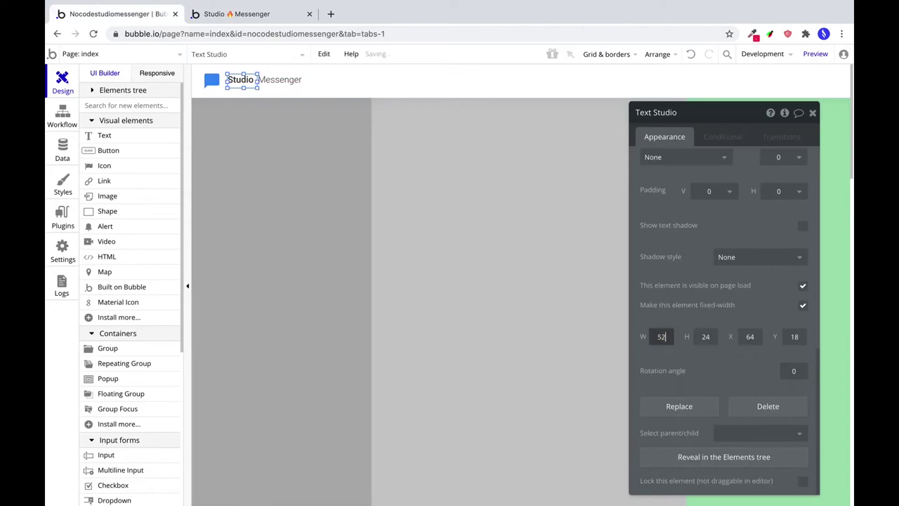
pyautogui.doubleClick(653, 336)
pyautogui.write('50')
pyautogui.click(278, 80)
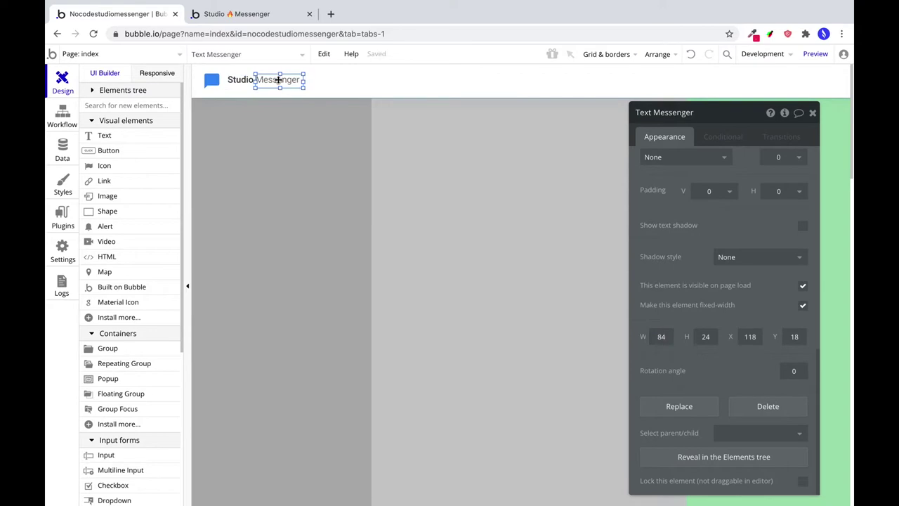
pyautogui.click(237, 14)
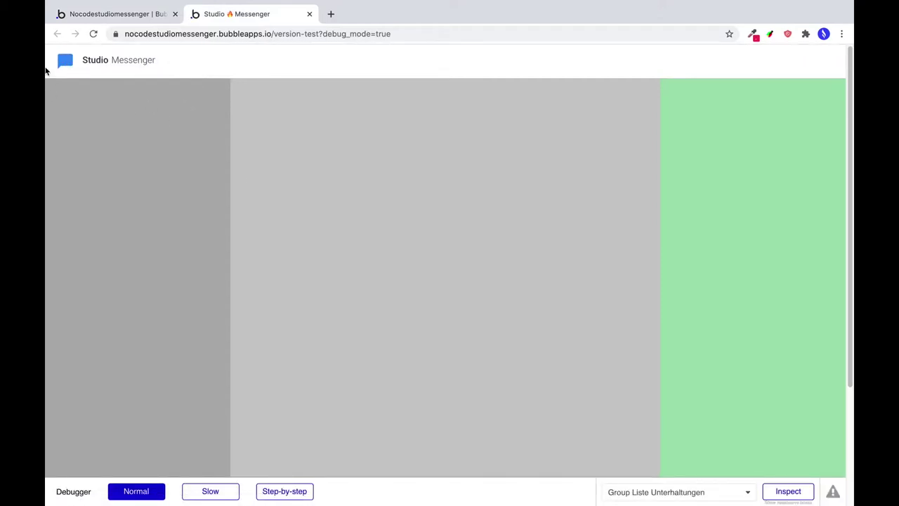
pyautogui.click(127, 14)
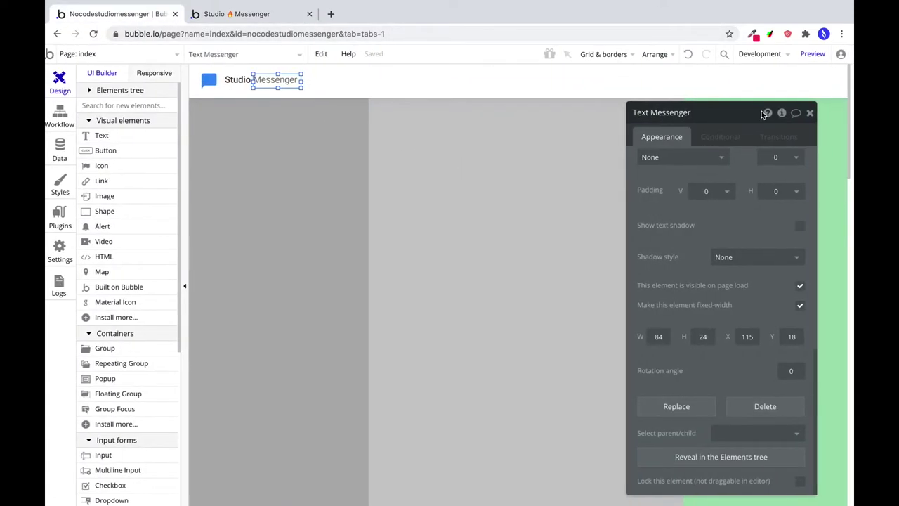
pyautogui.moveTo(771, 114); pyautogui.dragTo(540, 153)
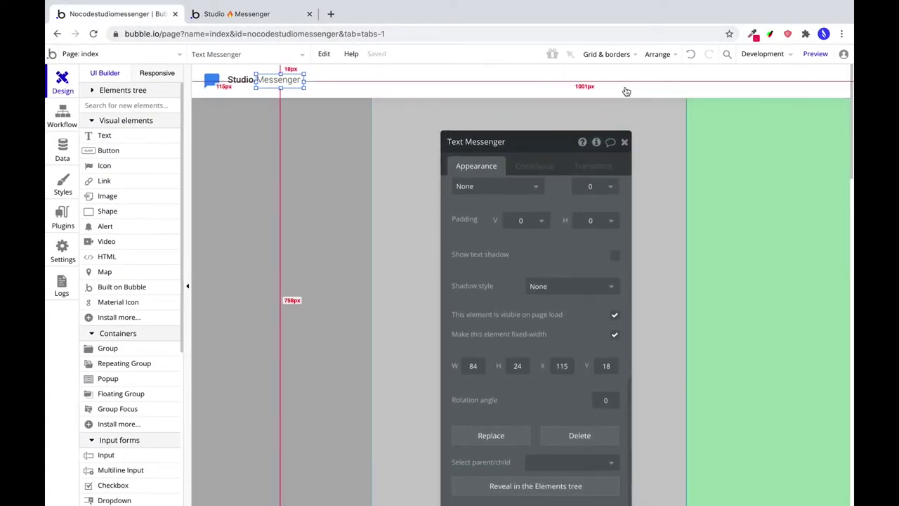
pyautogui.click(106, 350)
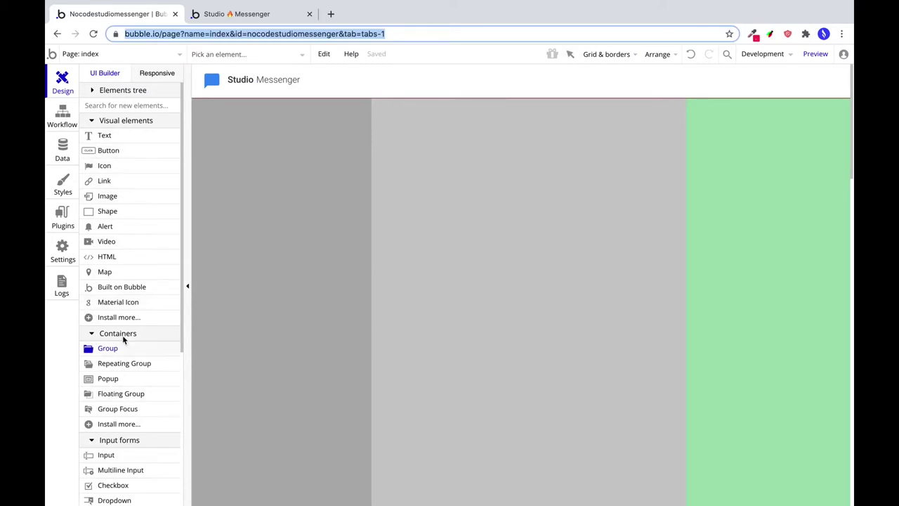
# Draw an image at the navbar's right end and import a free 'profile' photo of a woman.
pyautogui.click(156, 199)
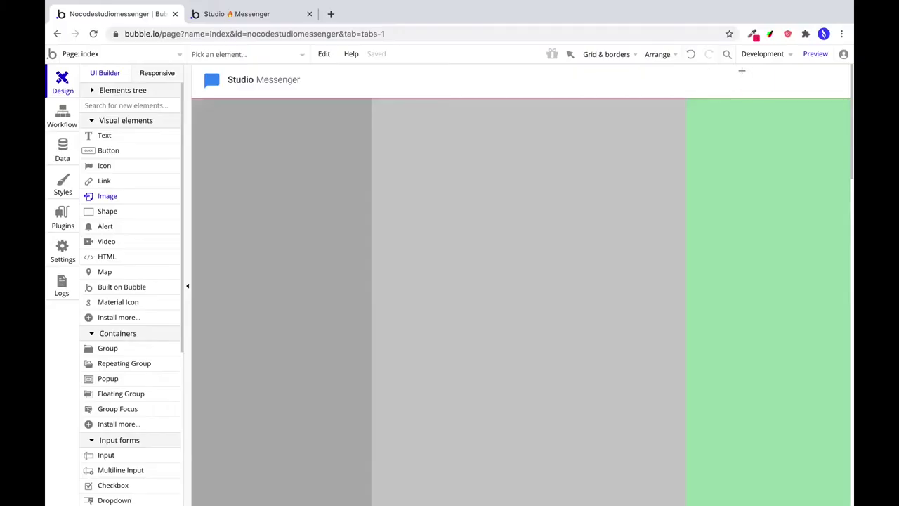
pyautogui.moveTo(739, 69); pyautogui.dragTo(763, 90)
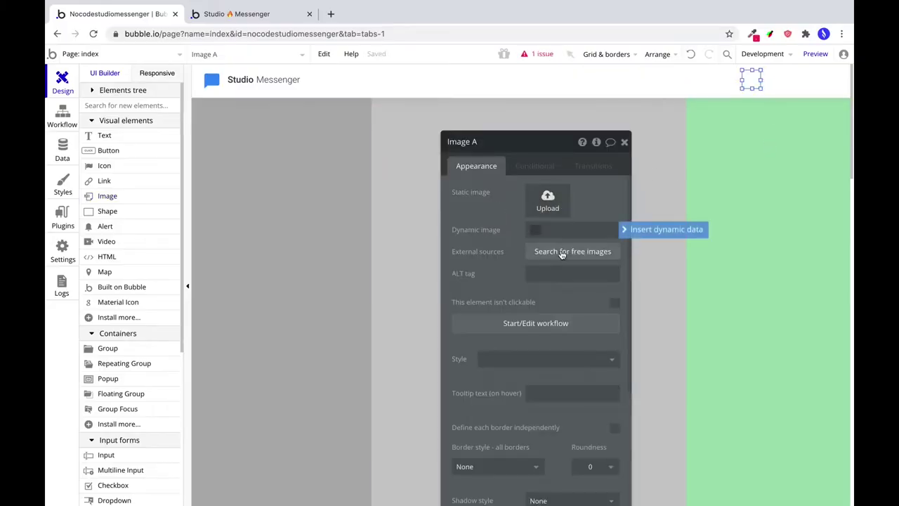
pyautogui.click(562, 254)
pyautogui.click(569, 130)
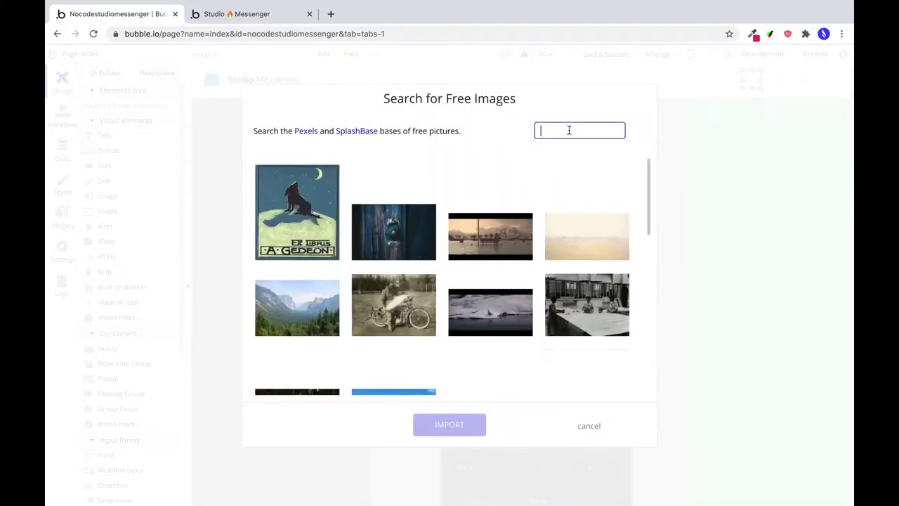
pyautogui.write('profile')
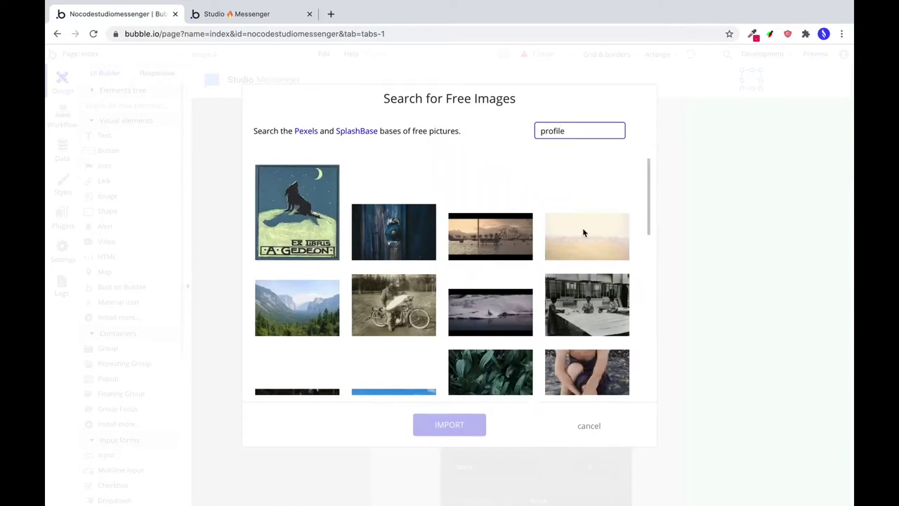
pyautogui.scroll(-10, 583, 232)
pyautogui.click(626, 213)
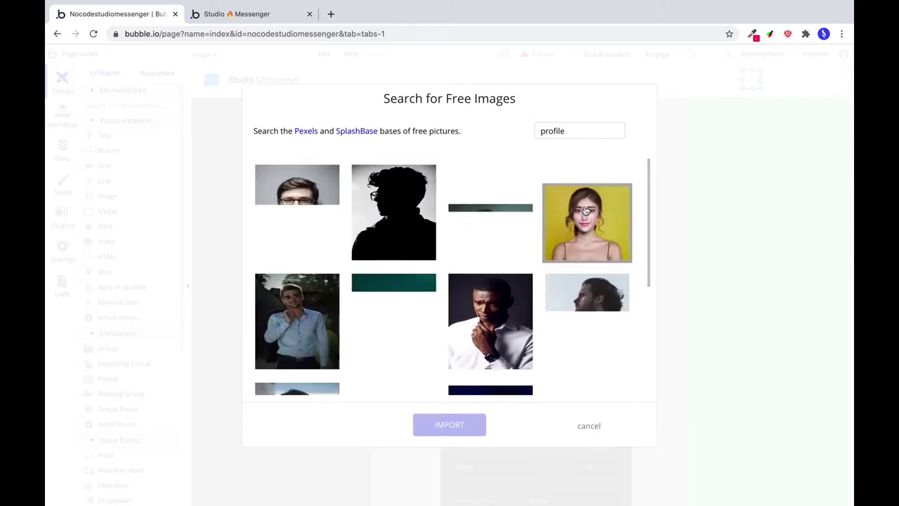
pyautogui.click(591, 214)
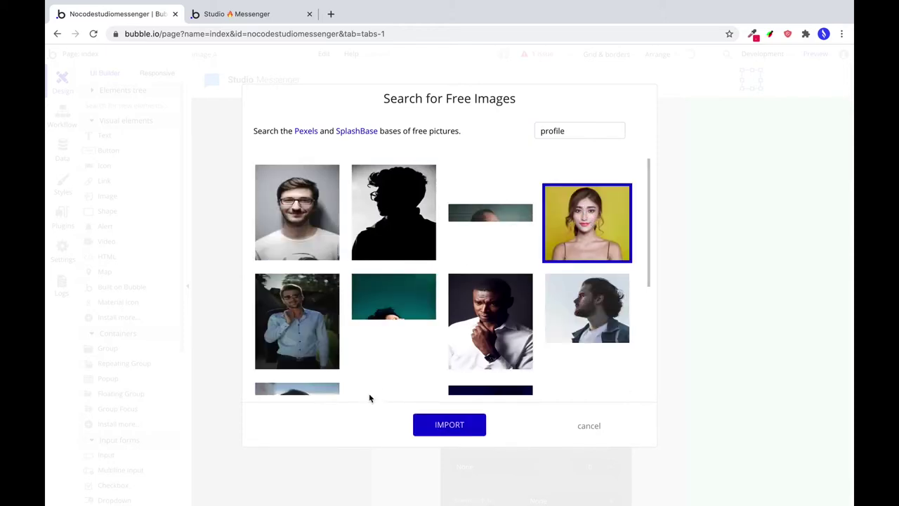
pyautogui.click(451, 432)
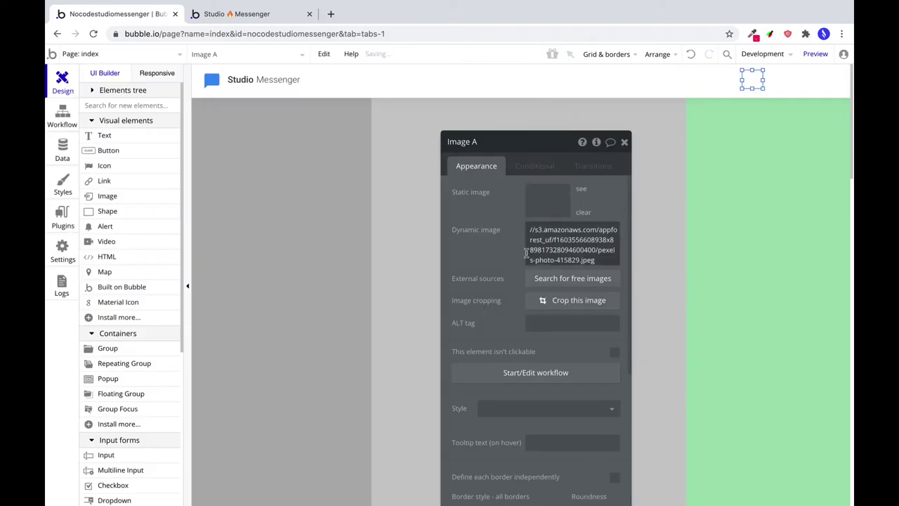
# Give the photo roundness 250 and centre it vertically in the navbar.
pyautogui.scroll(-5, 463, 351)
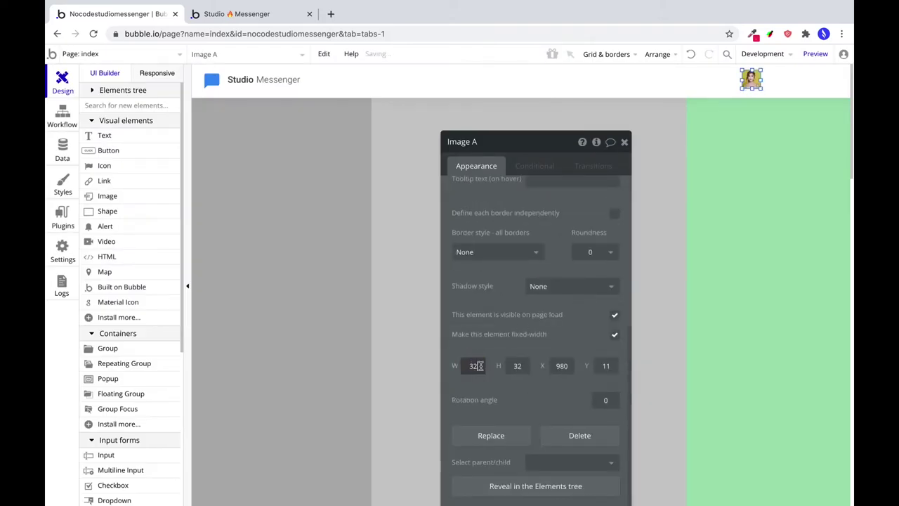
pyautogui.scroll(3, 604, 344)
pyautogui.scroll(-2, 593, 349)
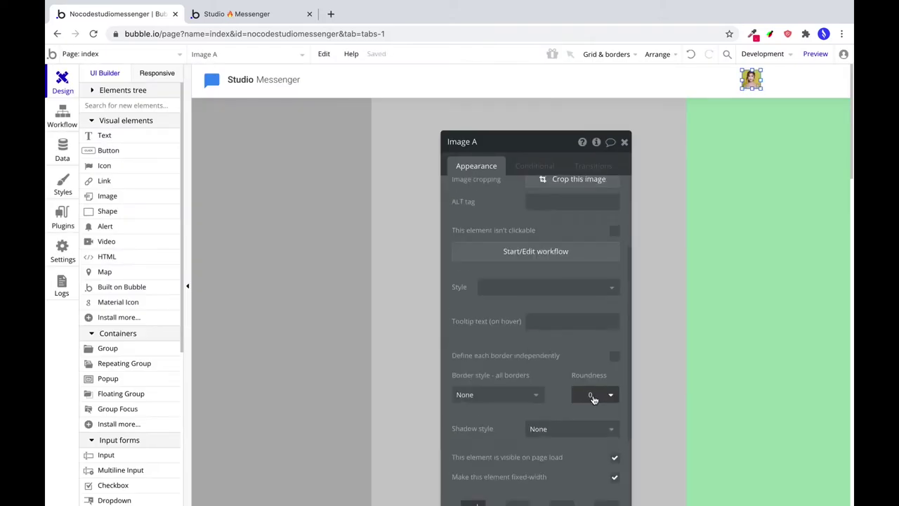
pyautogui.press('Return')
pyautogui.click(658, 54)
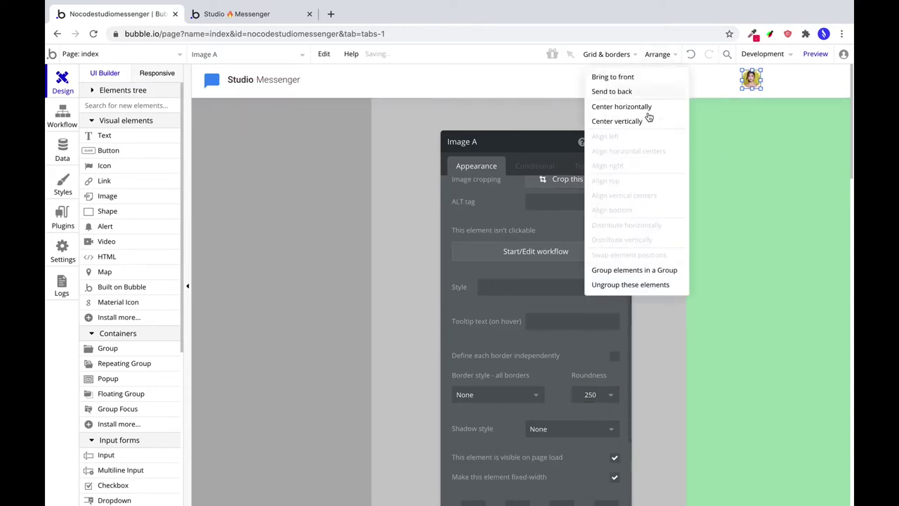
pyautogui.click(692, 113)
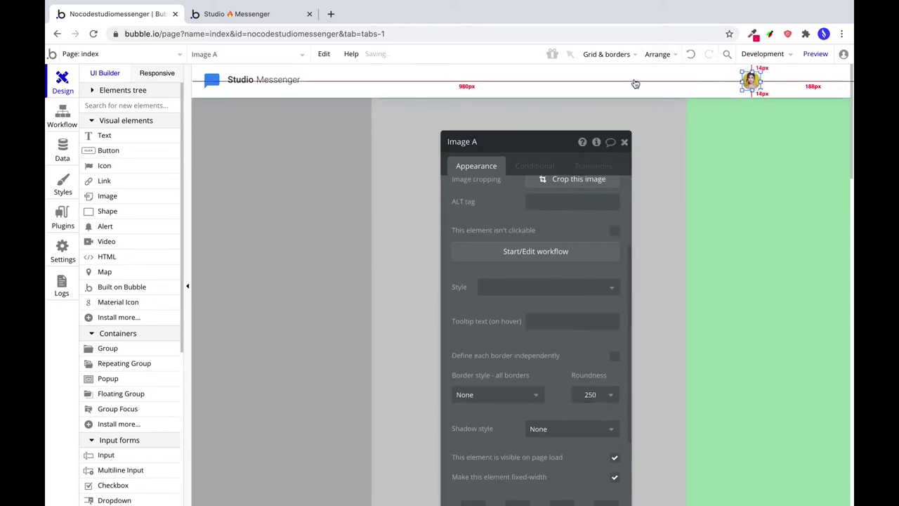
pyautogui.click(655, 50)
pyautogui.click(628, 124)
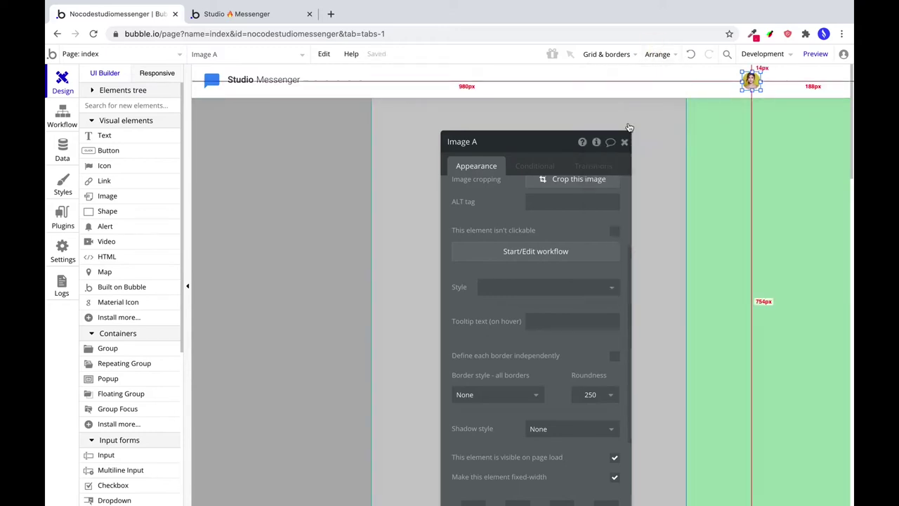
pyautogui.click(103, 135)
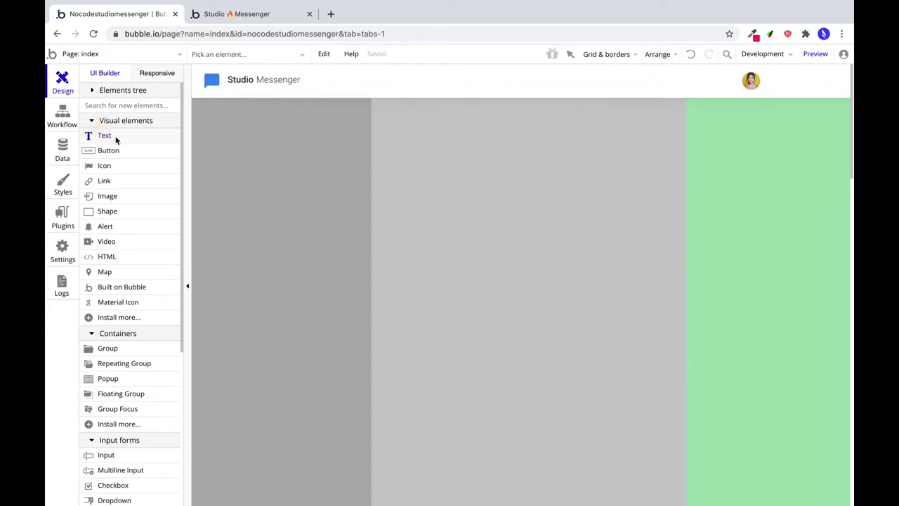
# Draw a name text beside the profile photo with no style, Roboto (500) and line spacing 1.
pyautogui.moveTo(768, 72); pyautogui.dragTo(820, 81)
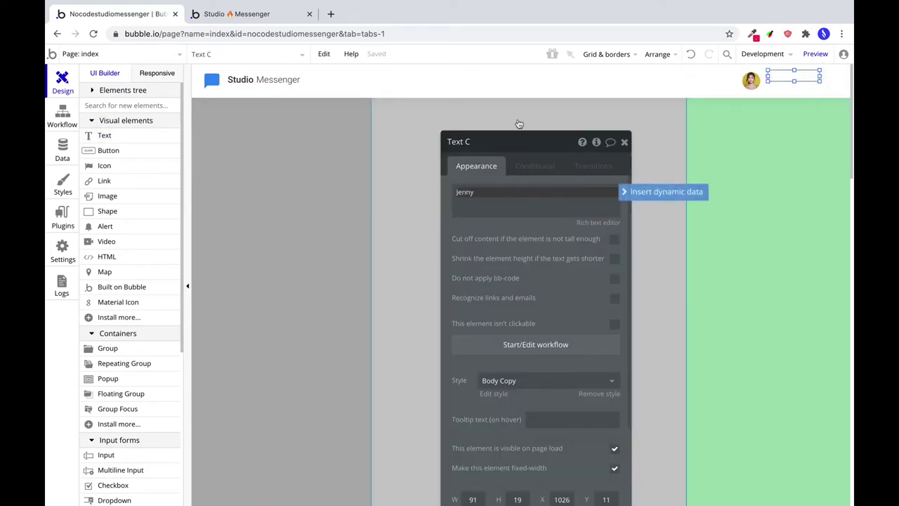
pyautogui.click(548, 380)
pyautogui.click(495, 413)
pyautogui.scroll(-2, 505, 365)
pyautogui.click(465, 338)
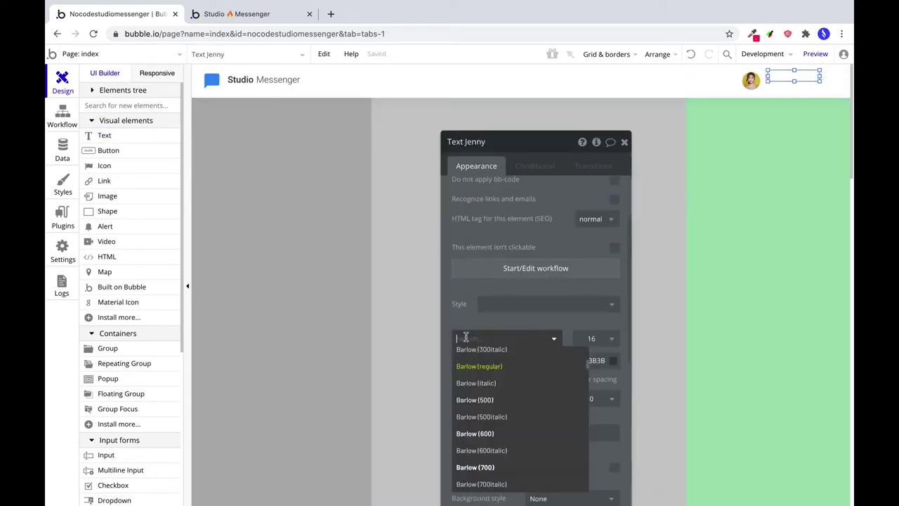
pyautogui.write('Roboto (500)')
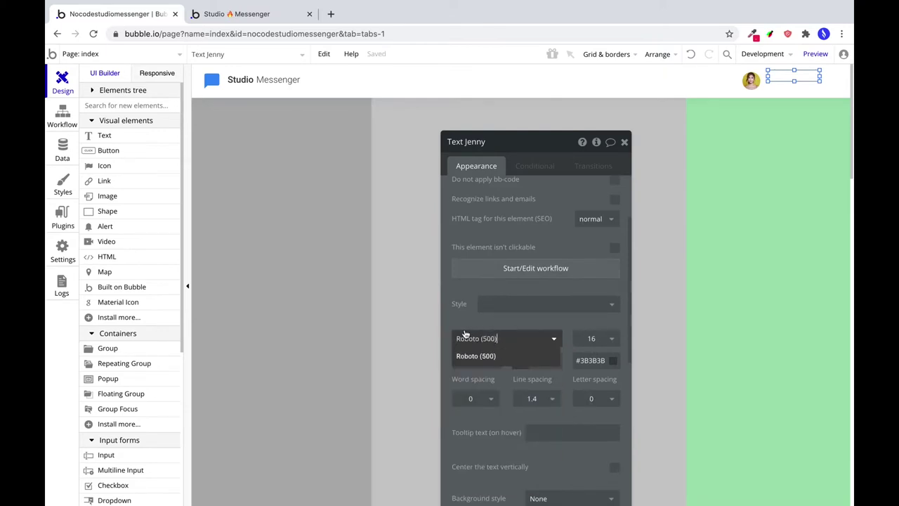
pyautogui.click(496, 358)
pyautogui.click(535, 398)
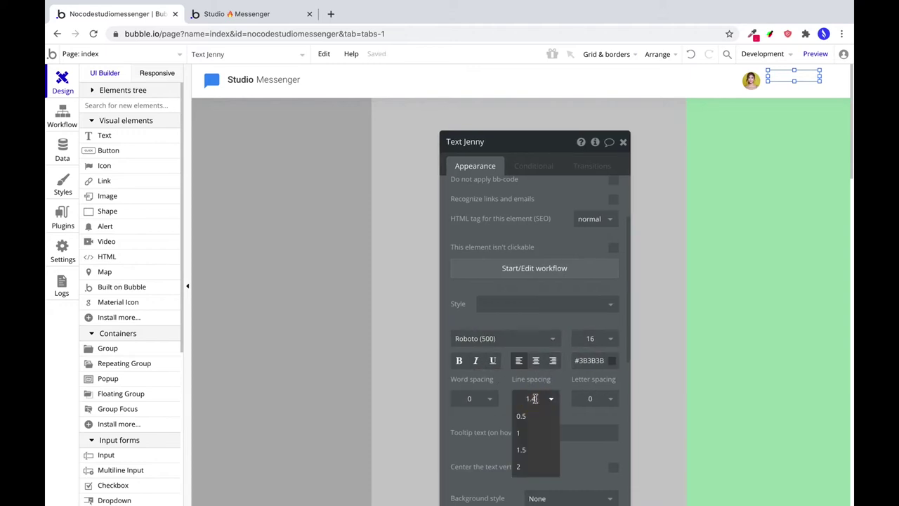
pyautogui.click(519, 433)
# Centre the Jenny text vertically, size it 100 × 24, and place a copy just below.
pyautogui.scroll(-2, 573, 379)
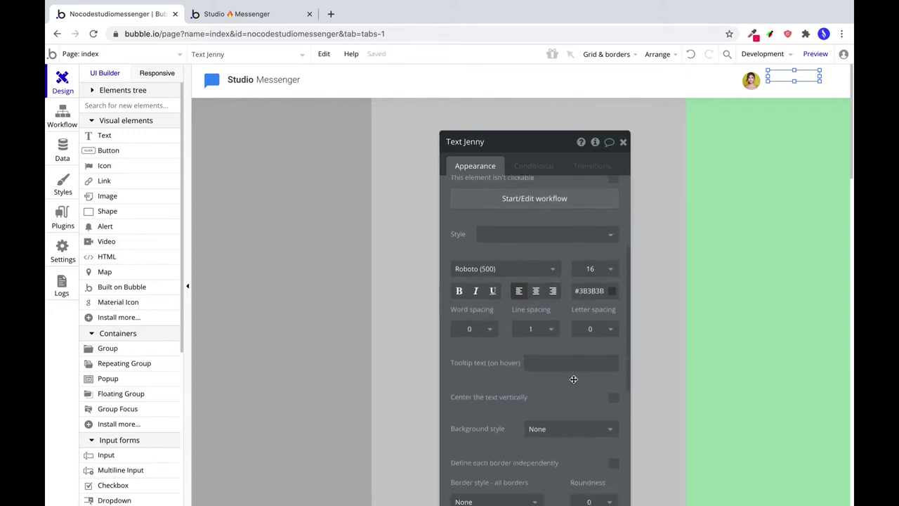
pyautogui.scroll(-2, 573, 379)
pyautogui.click(613, 322)
pyautogui.scroll(-6, 546, 391)
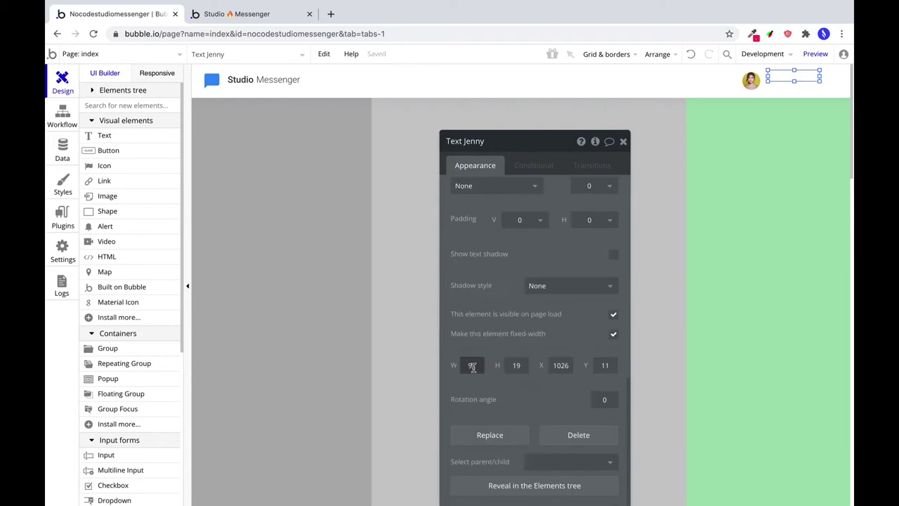
pyautogui.doubleClick(516, 364)
pyautogui.write('24')
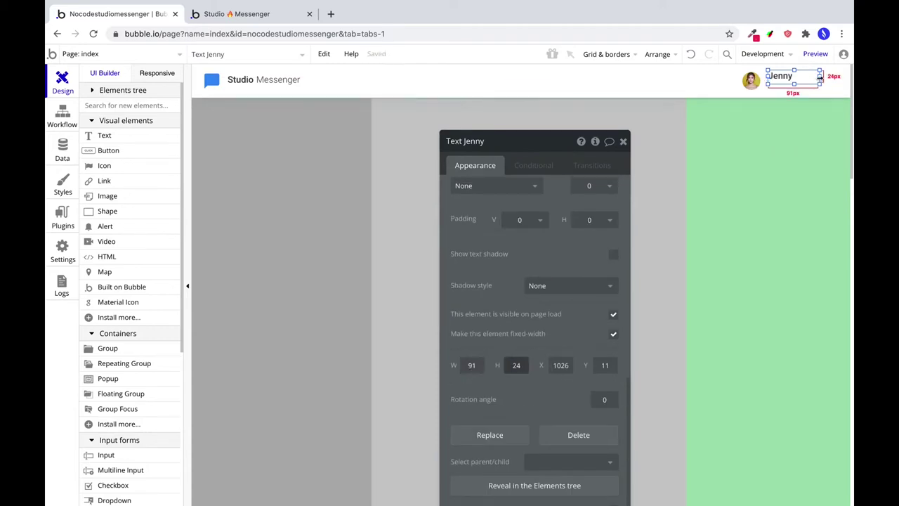
pyautogui.moveTo(820, 78); pyautogui.dragTo(825, 75)
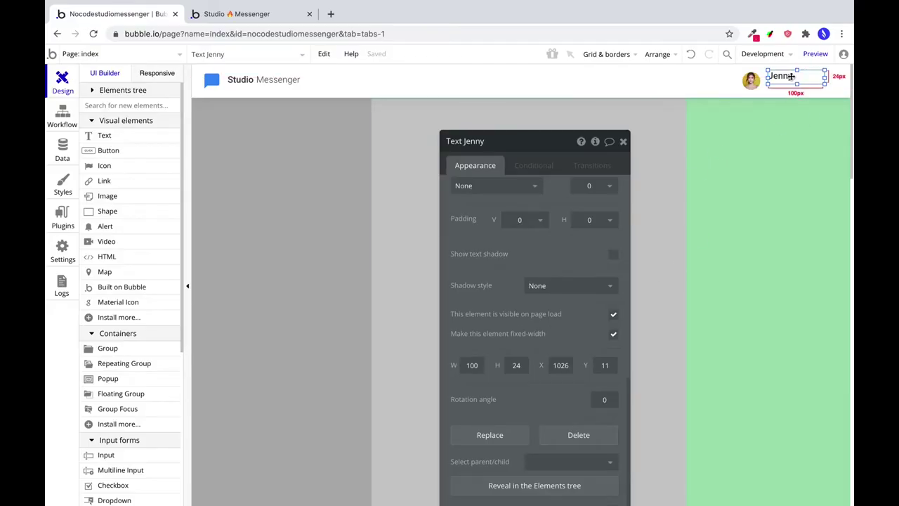
pyautogui.moveTo(791, 77); pyautogui.dragTo(777, 87)
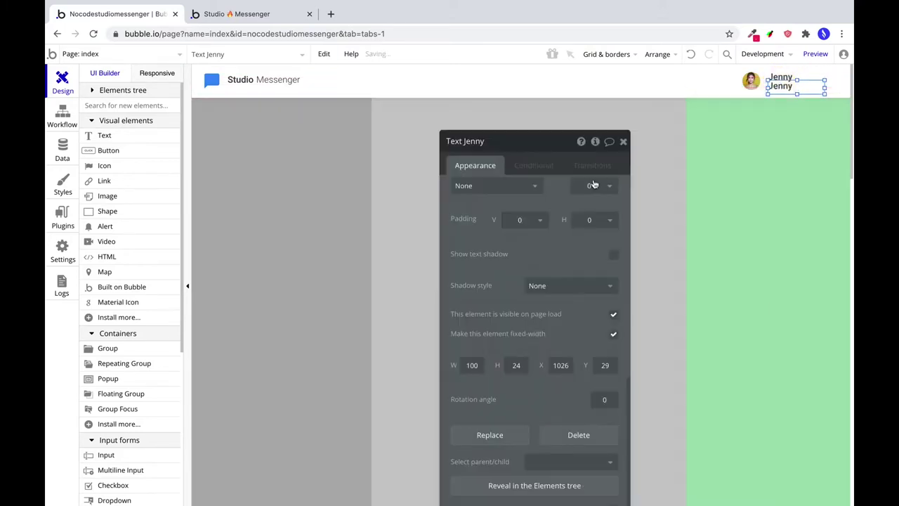
pyautogui.scroll(10, 594, 184)
# Change the copy's wording to 'Vorständin' and give it a semi-transparent 728197 colour.
pyautogui.doubleClick(476, 191)
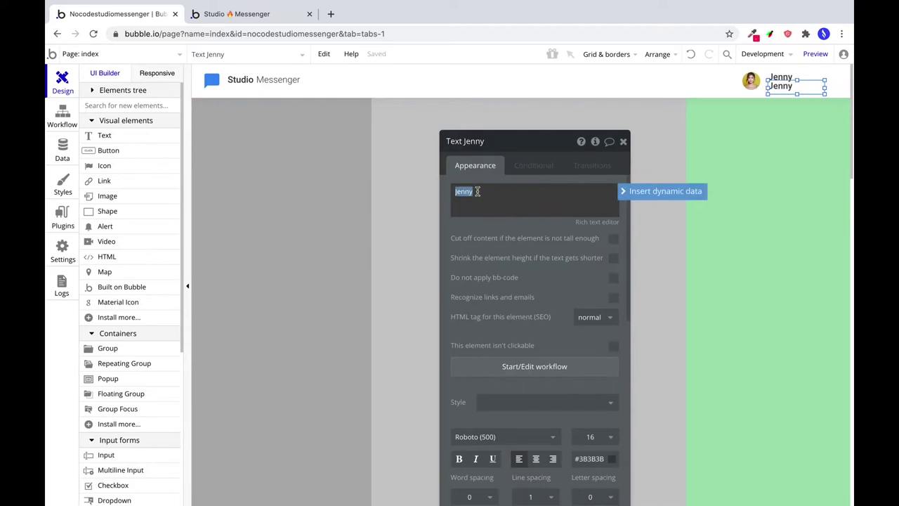
pyautogui.press('super+a')
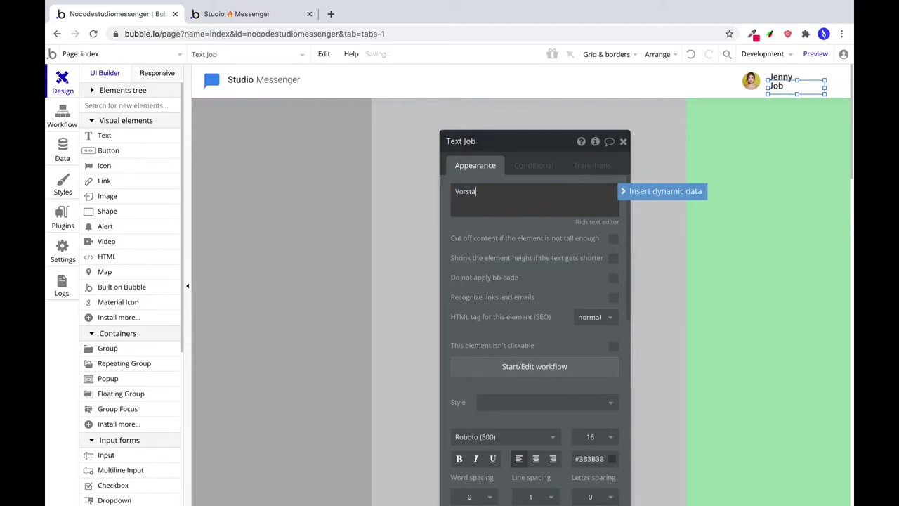
pyautogui.write('Vorständing')
pyautogui.press('BackSpace')
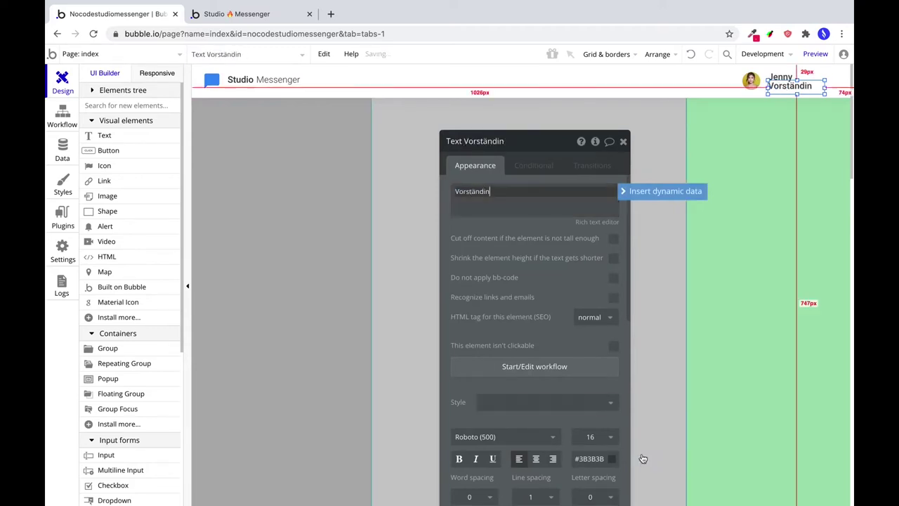
pyautogui.click(612, 458)
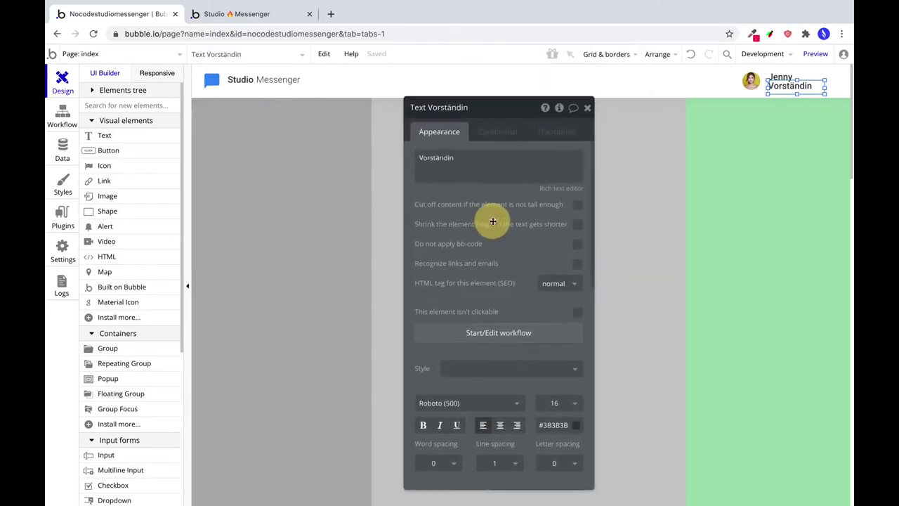
pyautogui.doubleClick(551, 366)
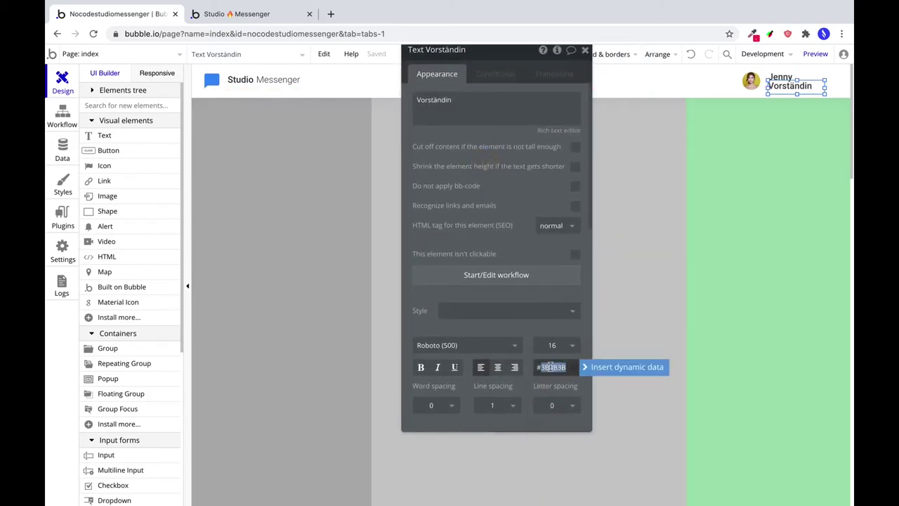
pyautogui.write('728197')
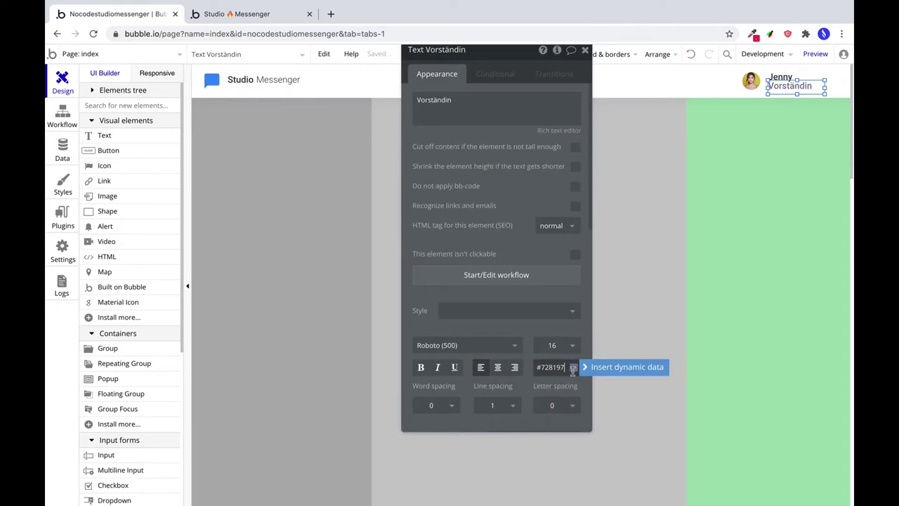
pyautogui.click(572, 367)
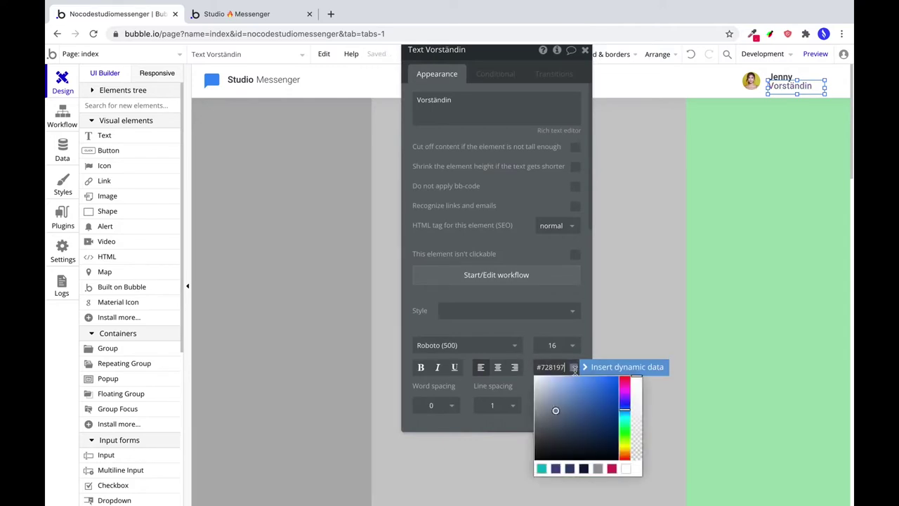
pyautogui.click(635, 431)
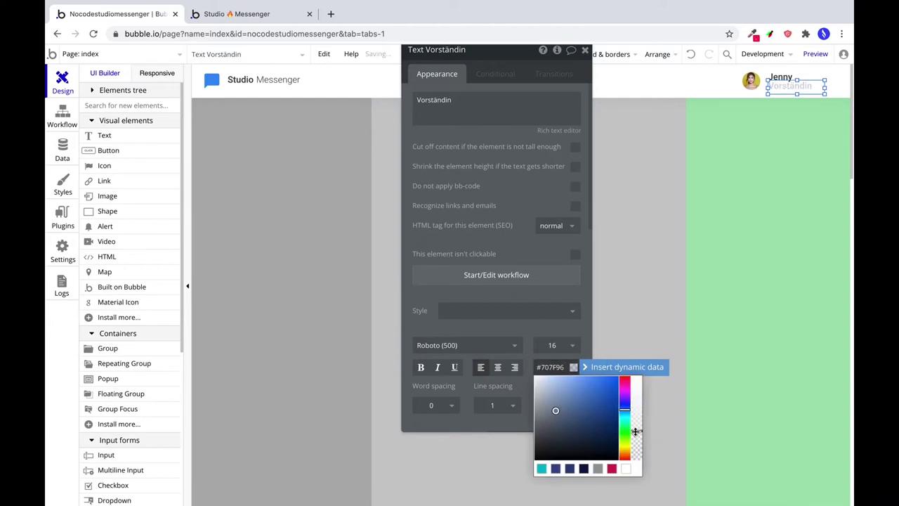
# Set the job title to Roboto (300), size 10, retype its wording, and colour it #828197.
pyautogui.click(444, 348)
pyautogui.write('roboto (30')
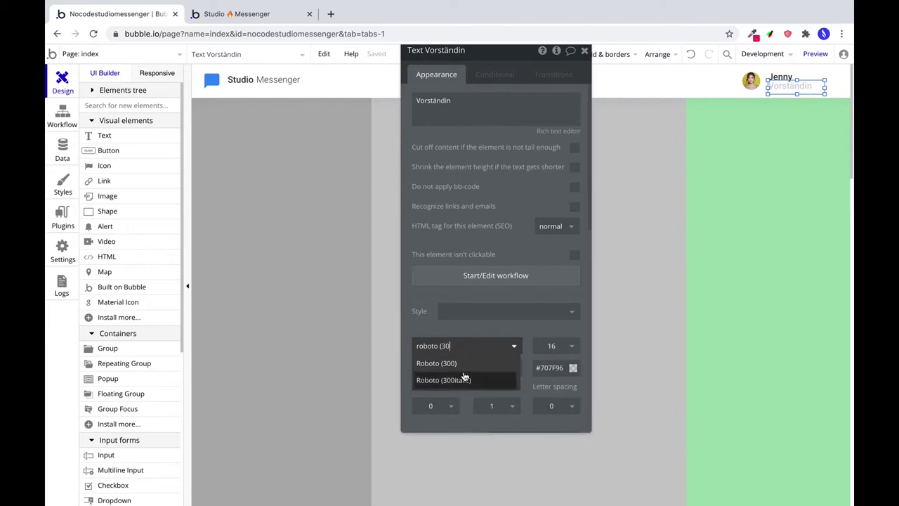
pyautogui.click(463, 364)
pyautogui.click(550, 346)
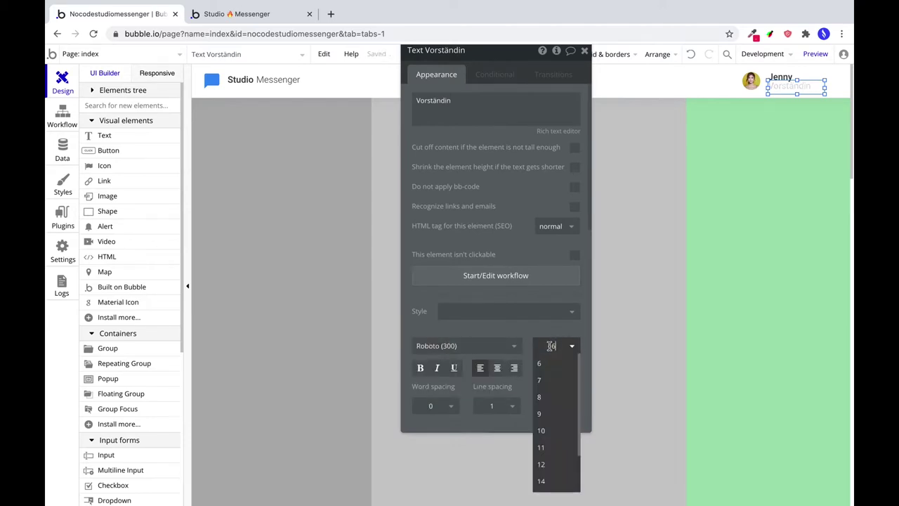
pyautogui.press('Return')
pyautogui.click(435, 111)
pyautogui.doubleClick(436, 105)
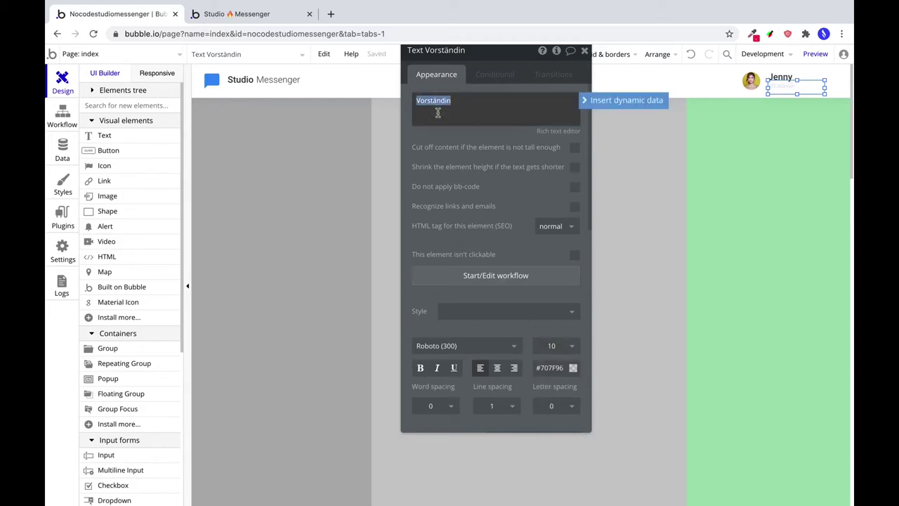
pyautogui.write('Vo')
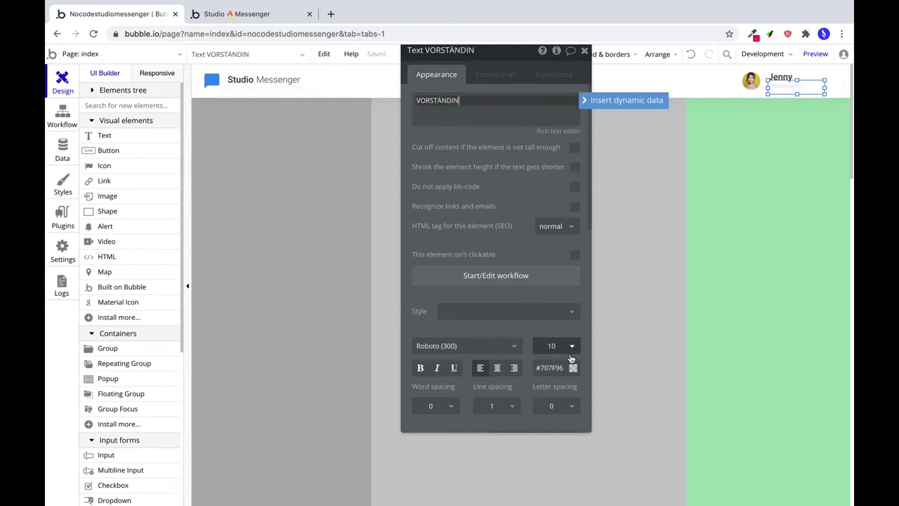
pyautogui.click(555, 368)
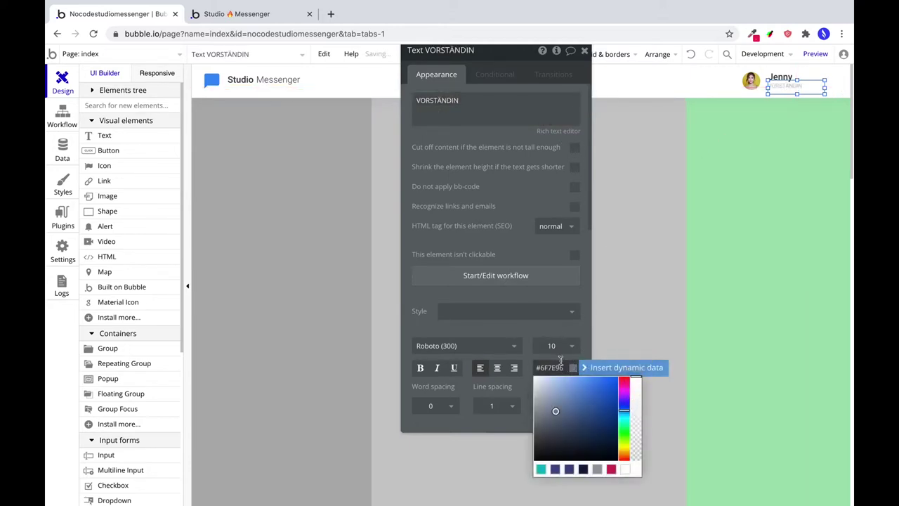
pyautogui.click(556, 367)
pyautogui.write('#8')
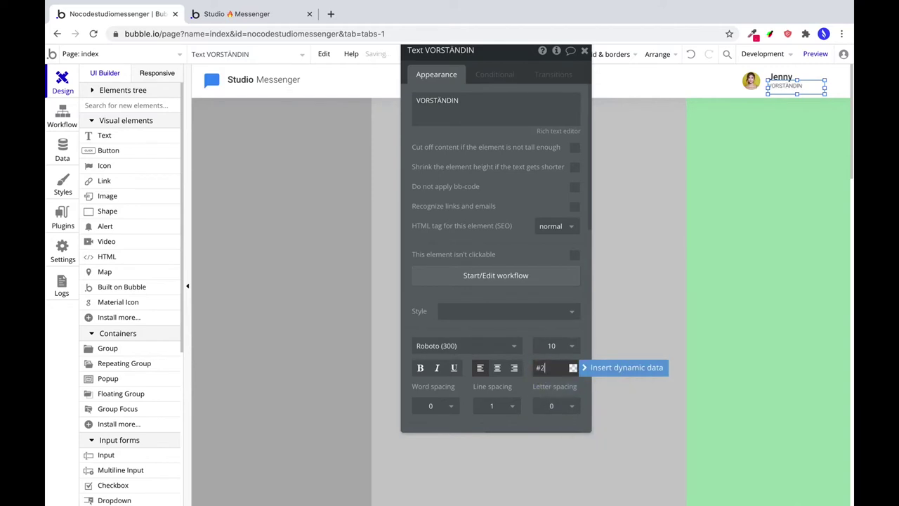
pyautogui.write('28197')
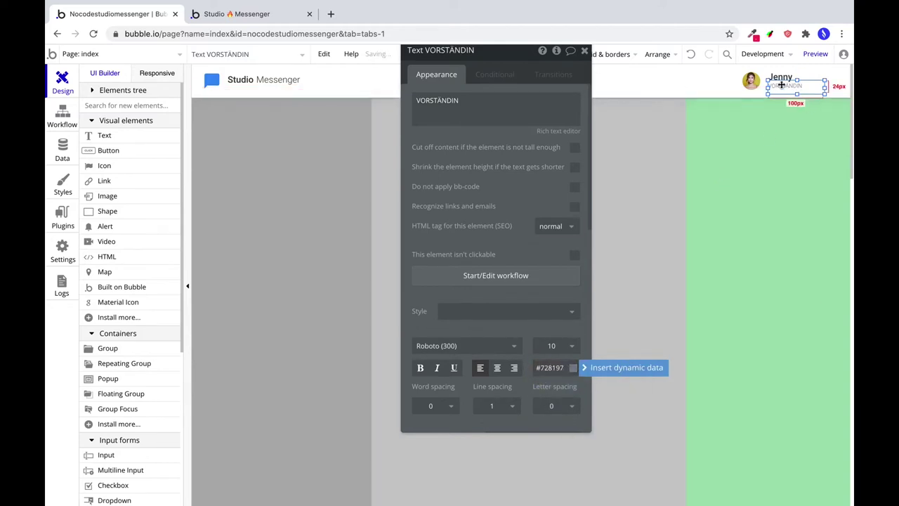
# Make the VORSTÄNDIN subtitle 14 high and 72px wide.
pyautogui.scroll(-5, 482, 362)
pyautogui.scroll(3, 490, 340)
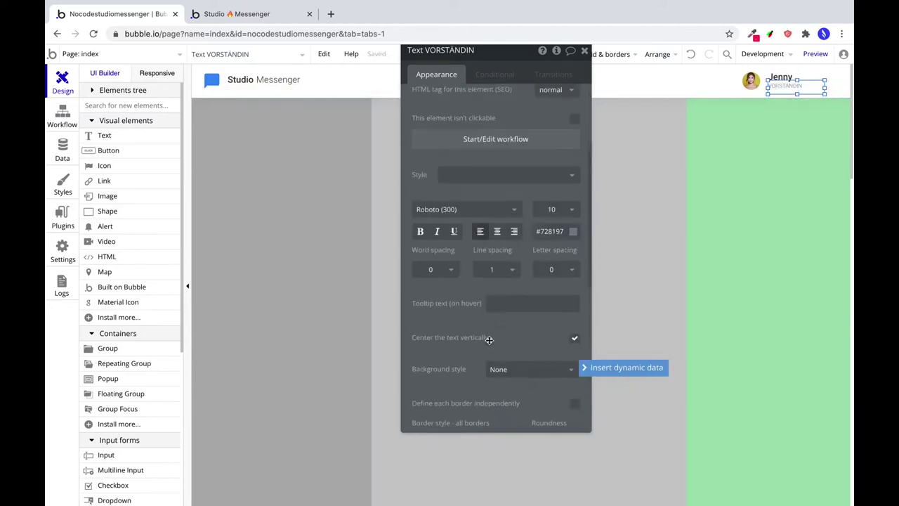
pyautogui.scroll(-6, 492, 295)
pyautogui.click(478, 274)
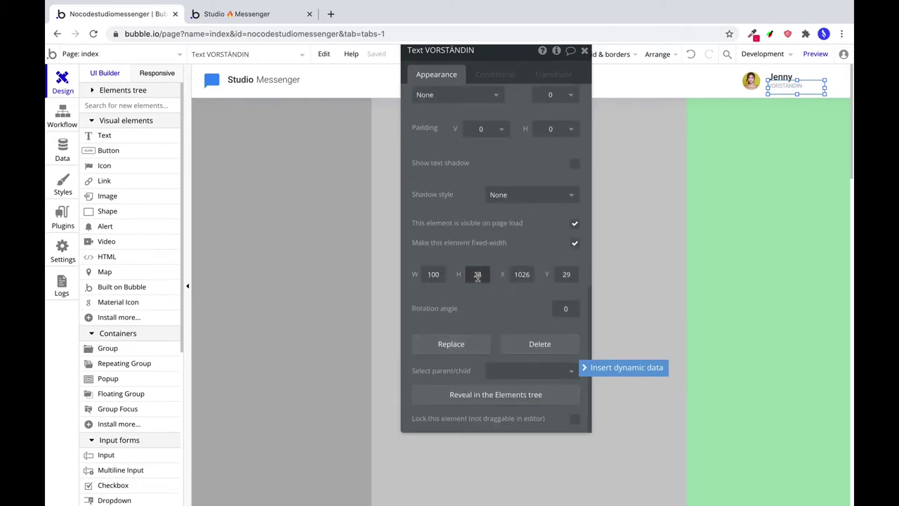
pyautogui.scroll(5, 526, 227)
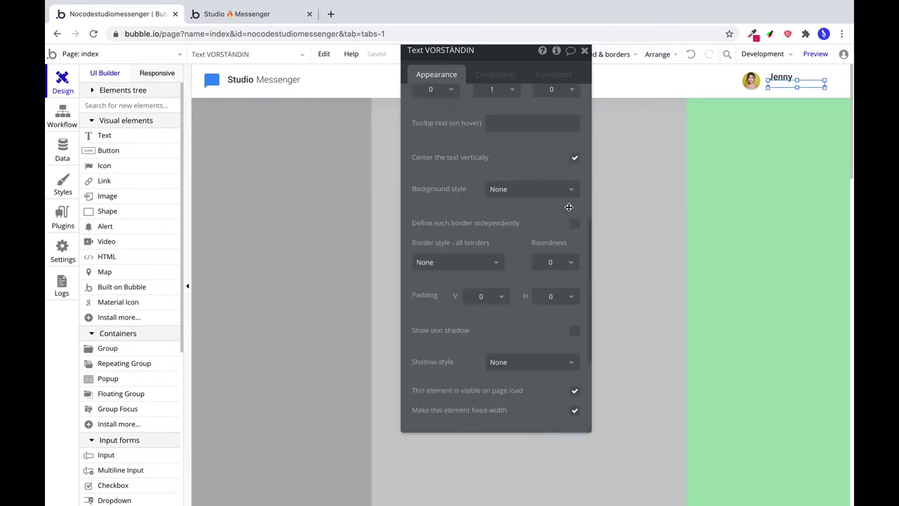
pyautogui.scroll(-2, 485, 352)
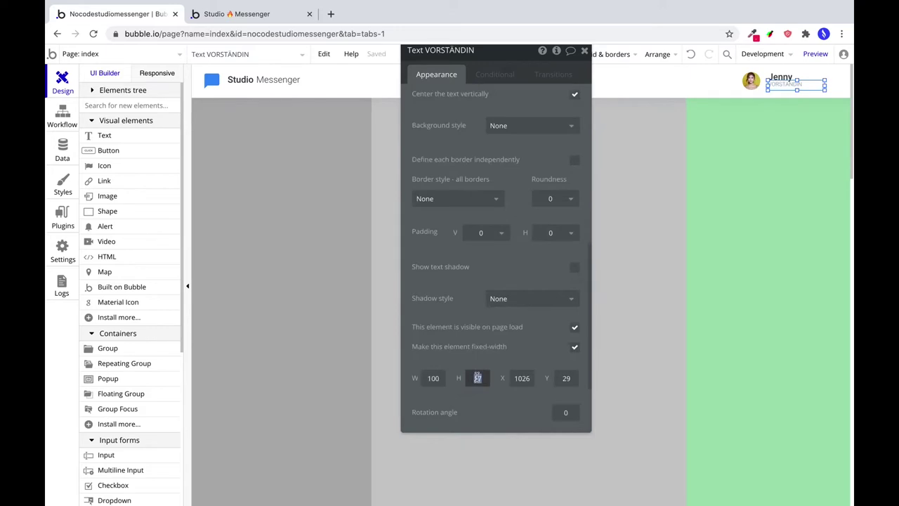
pyautogui.write('14')
pyautogui.moveTo(826, 87); pyautogui.dragTo(809, 83)
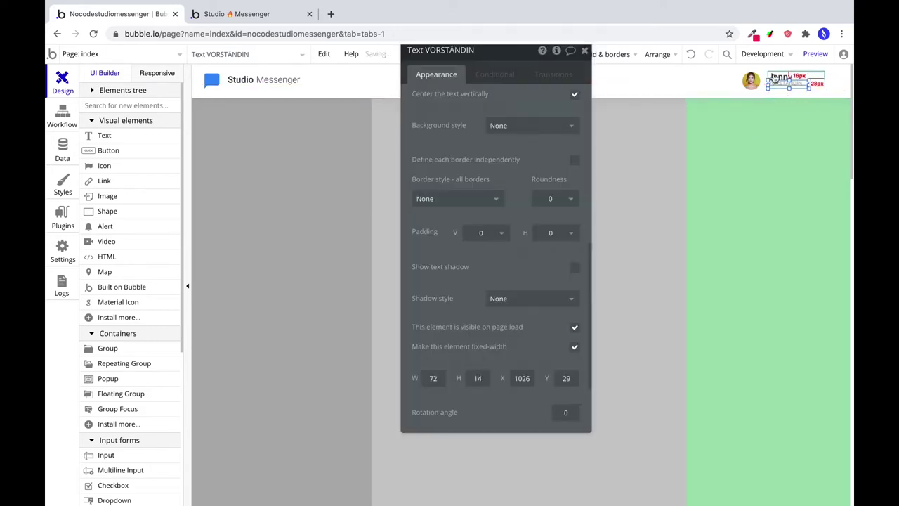
# Set the Jenny text's height to 18 and check it against the subtitle below.
pyautogui.click(750, 82)
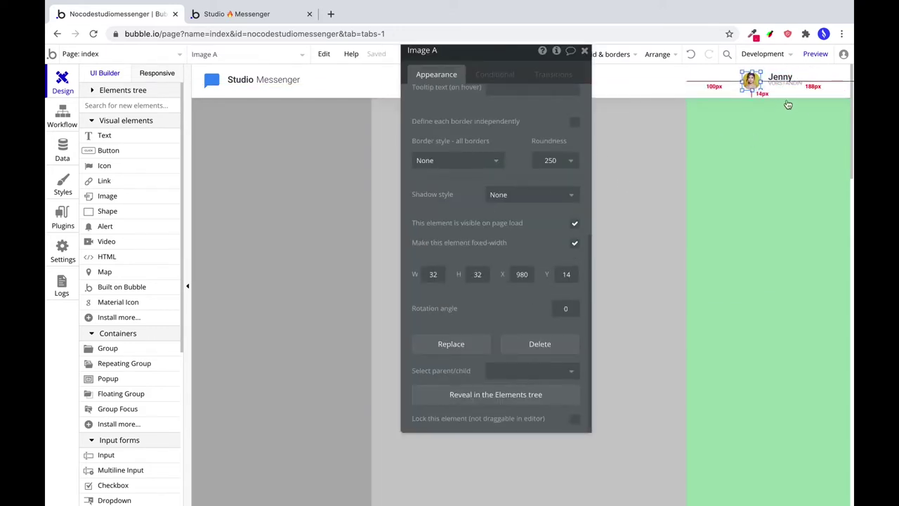
pyautogui.click(783, 78)
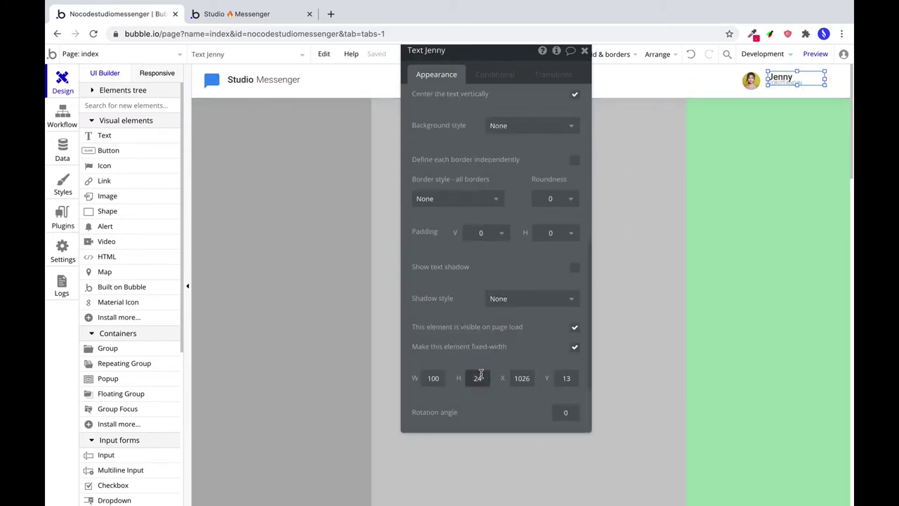
pyautogui.write('20')
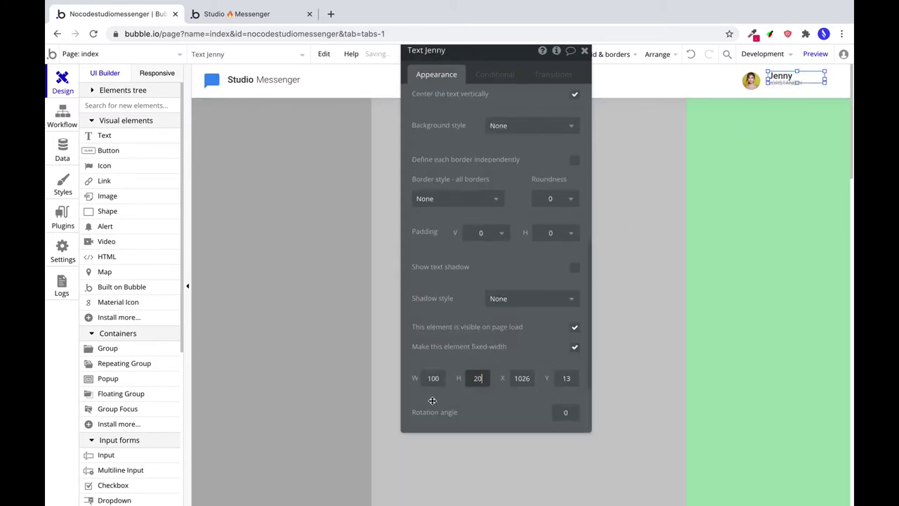
pyautogui.doubleClick(469, 378)
pyautogui.write('18')
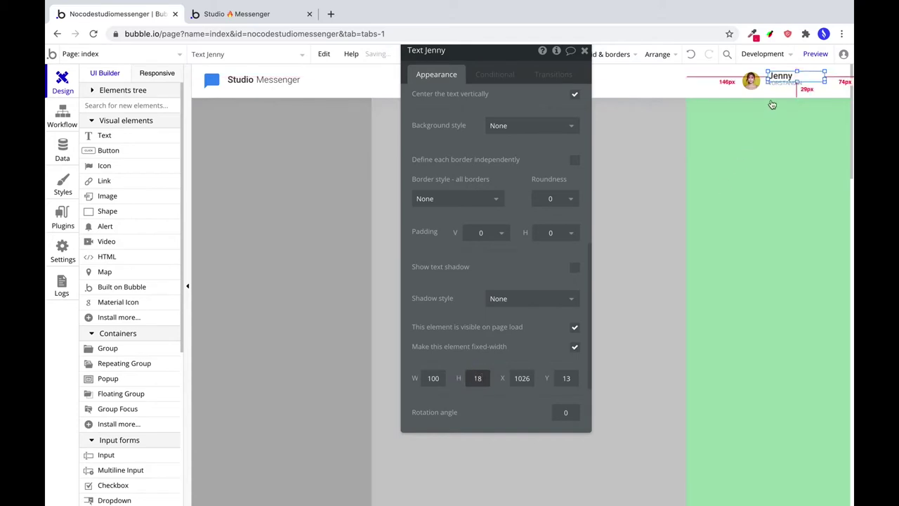
pyautogui.click(780, 84)
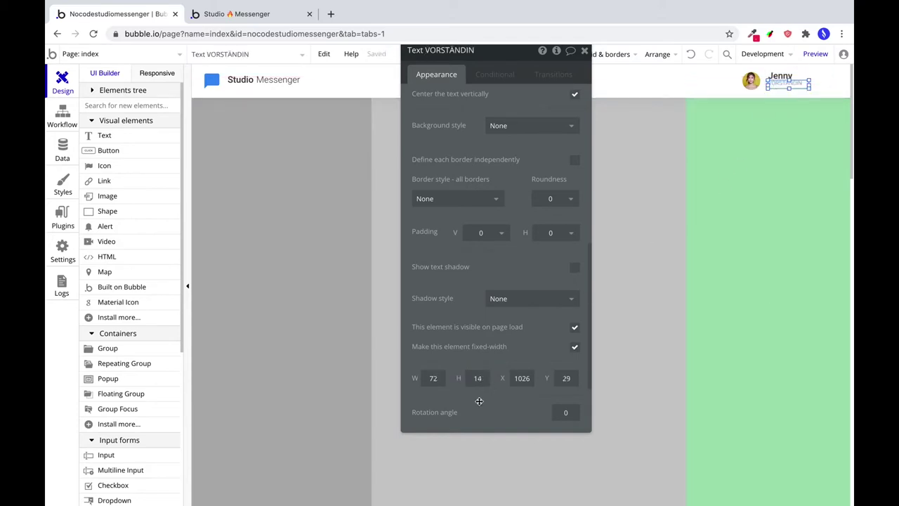
pyautogui.click(781, 77)
pyautogui.click(781, 84)
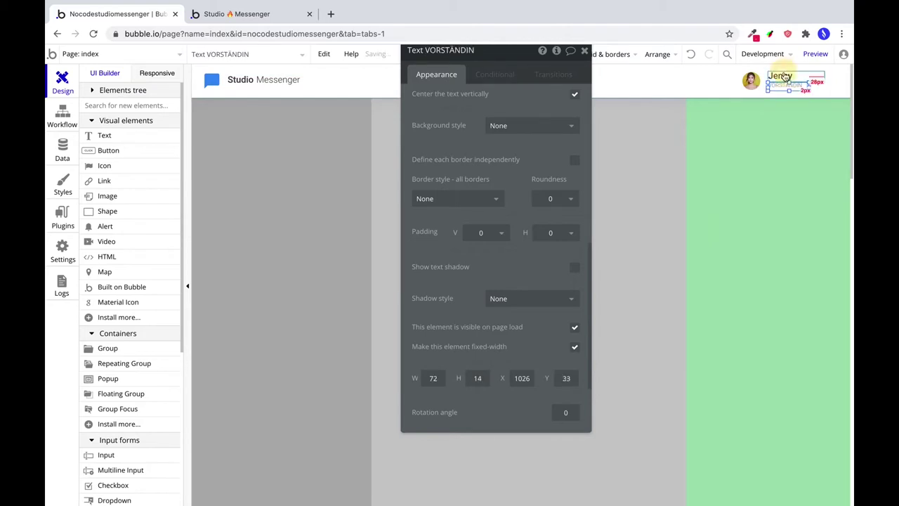
pyautogui.click(782, 76)
pyautogui.keyDown('shift'); pyautogui.click(783, 92); pyautogui.keyUp('shift')
# Group the profile name and VORSTÄNDIN subtitle texts and centre the group vertically.
pyautogui.rightClick(775, 89)
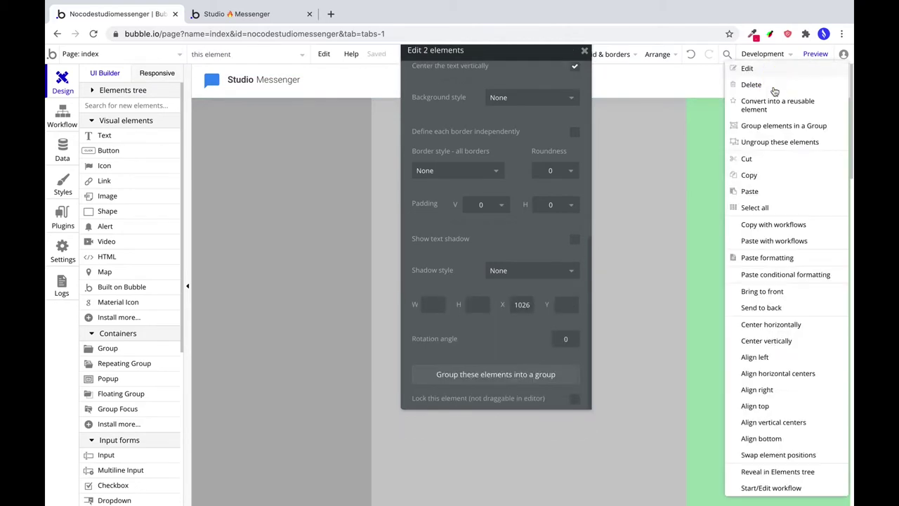
pyautogui.click(764, 126)
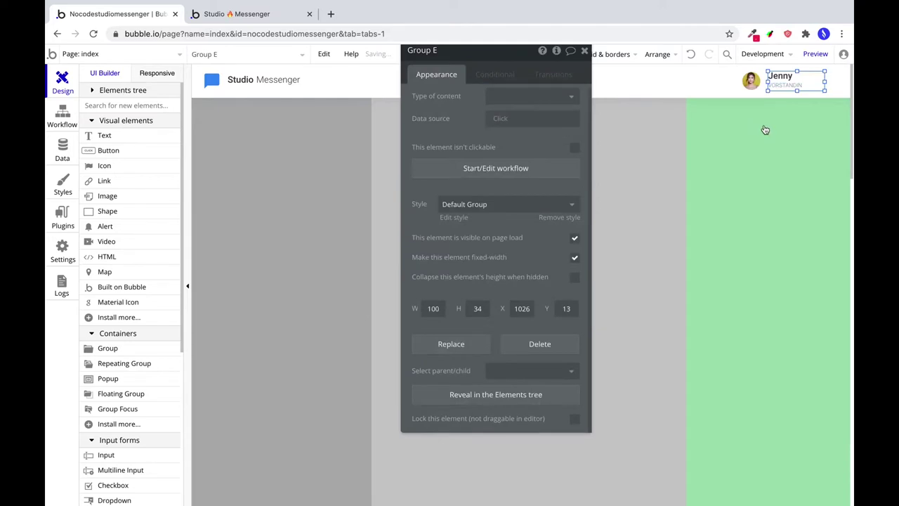
pyautogui.click(655, 55)
pyautogui.click(652, 122)
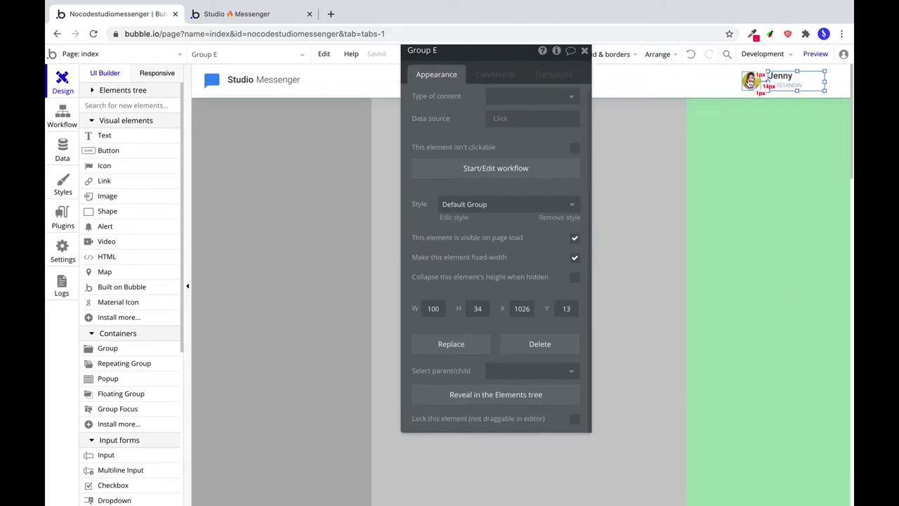
# Rename the new text group to 'Profil Info'.
pyautogui.click(750, 80)
pyautogui.click(781, 76)
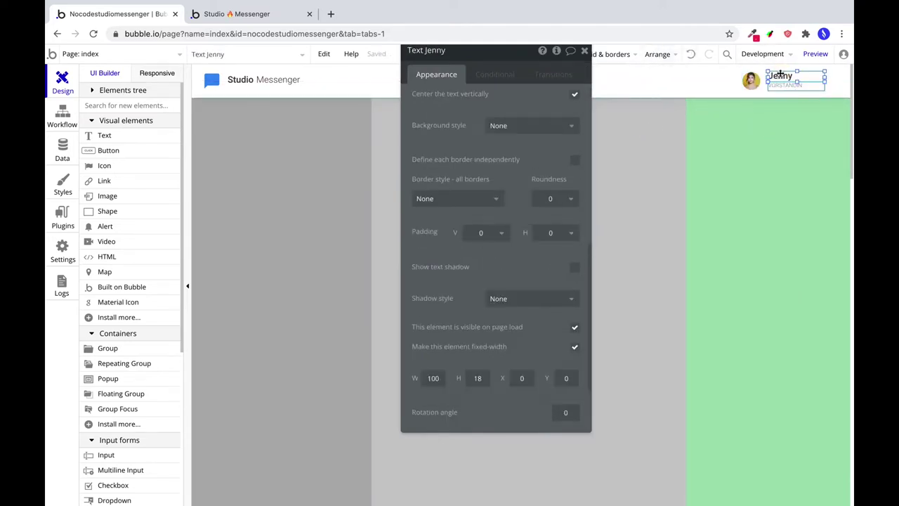
pyautogui.click(816, 85)
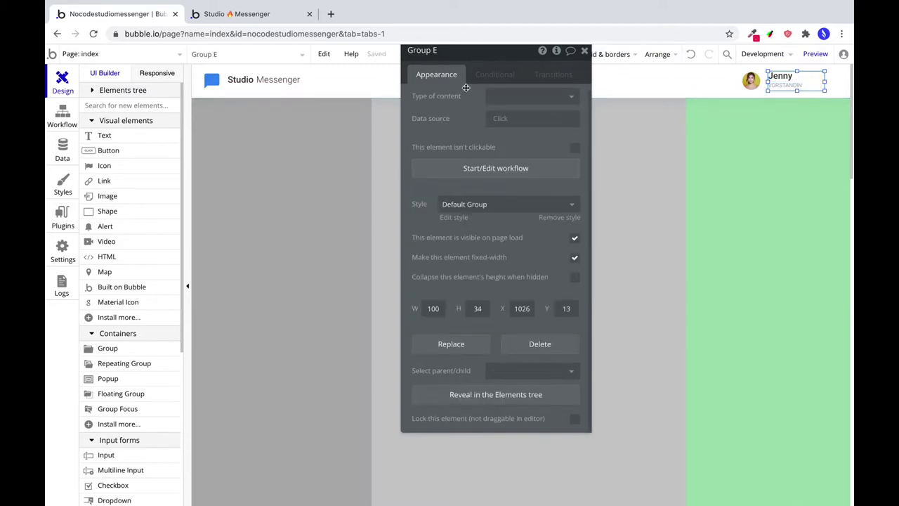
pyautogui.moveTo(462, 55); pyautogui.dragTo(454, 77)
pyautogui.doubleClick(444, 75)
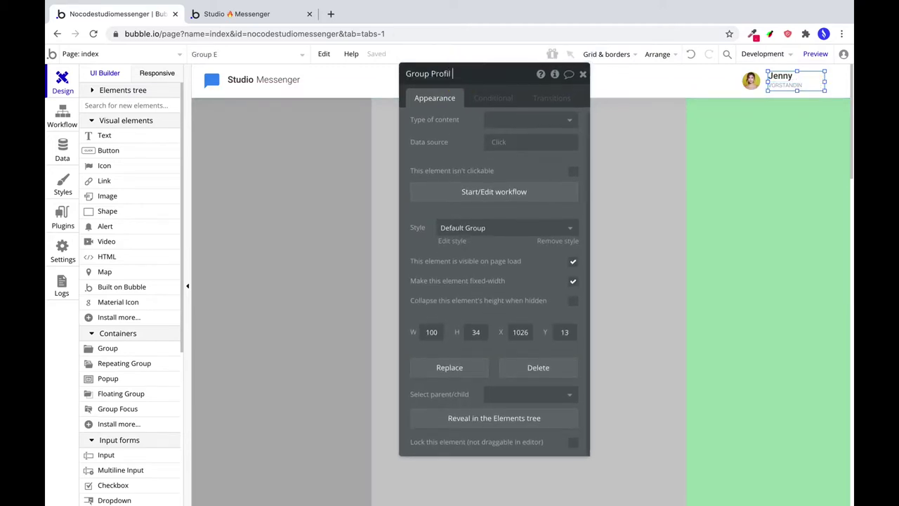
pyautogui.write('Profil Info')
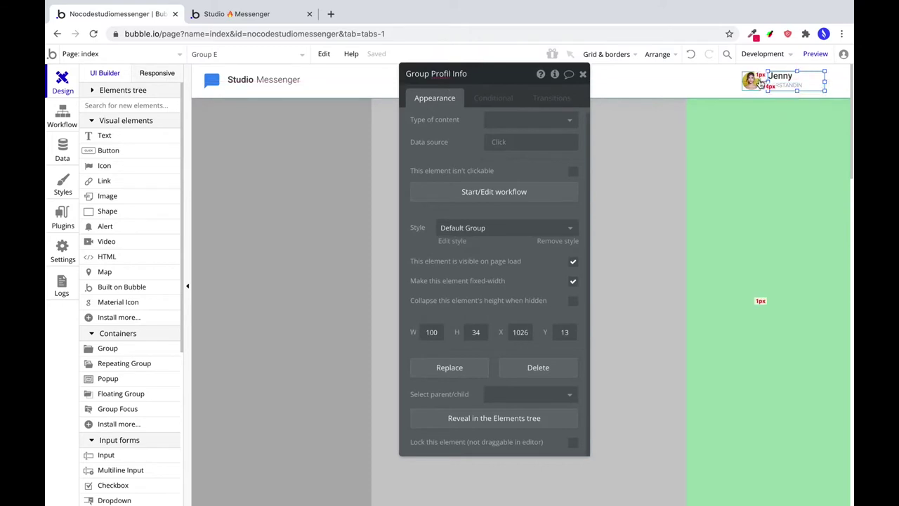
# Move the Group Profil Info block further right in the navbar.
pyautogui.click(751, 80)
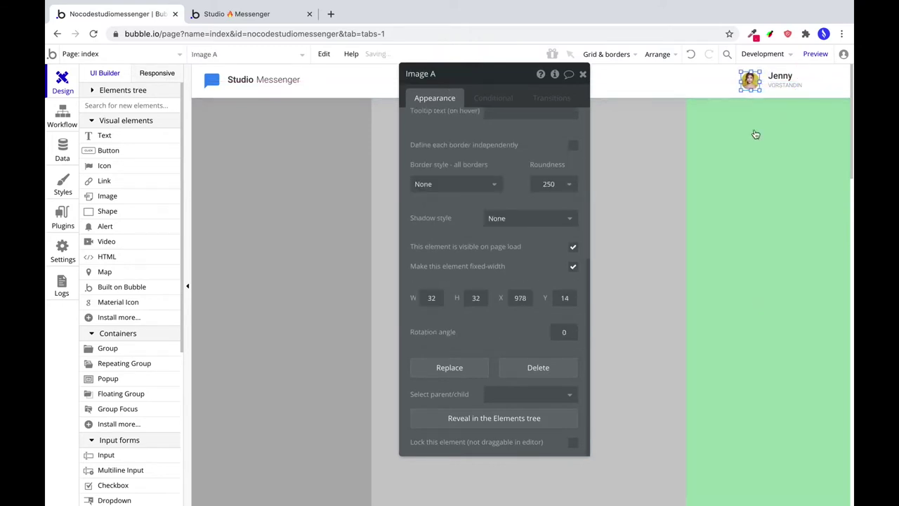
pyautogui.click(780, 78)
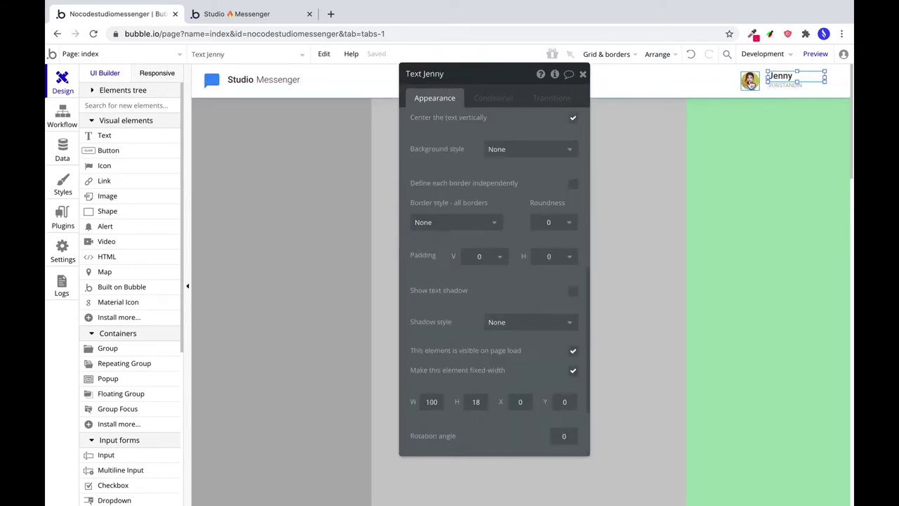
pyautogui.keyDown('shift'); pyautogui.click(751, 87); pyautogui.keyUp('shift')
pyautogui.click(752, 85)
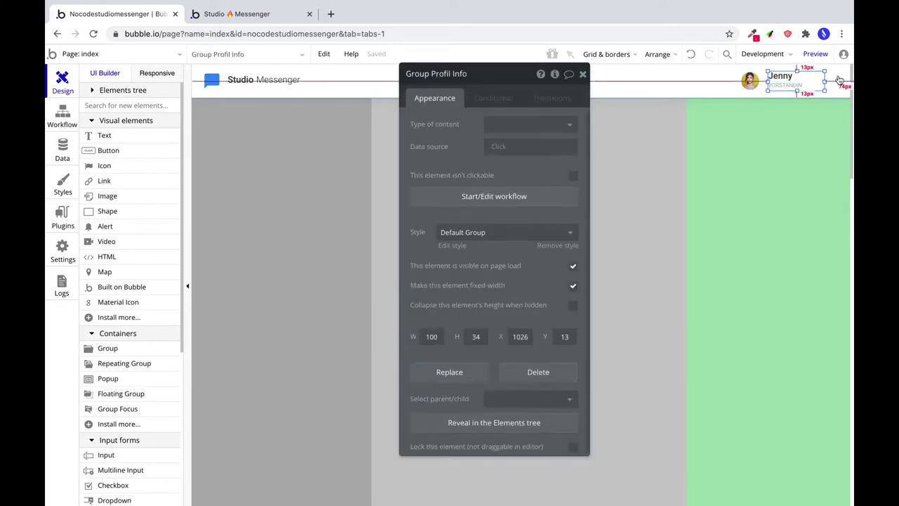
pyautogui.moveTo(753, 86); pyautogui.dragTo(782, 88)
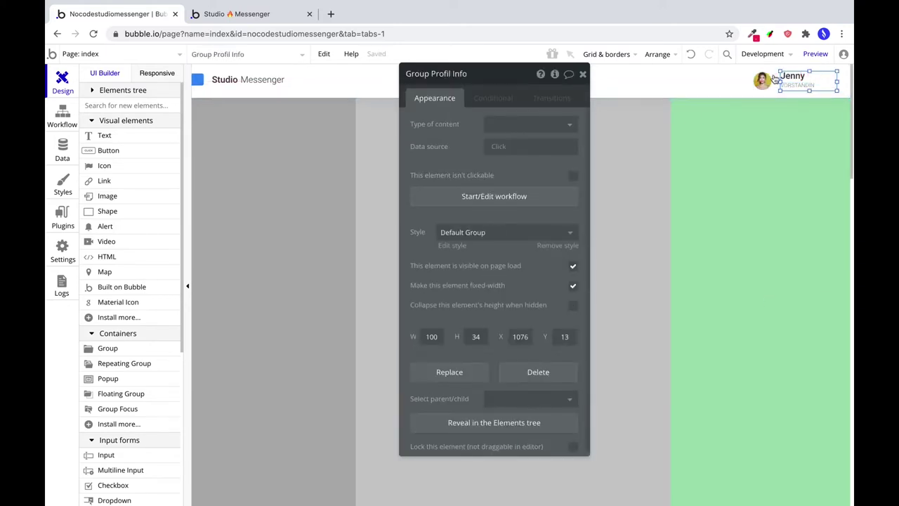
# Nudge the chat bubble logo with the Studio and Messenger texts slightly right.
pyautogui.click(210, 82)
pyautogui.keyDown('shift'); pyautogui.click(241, 80); pyautogui.keyUp('shift')
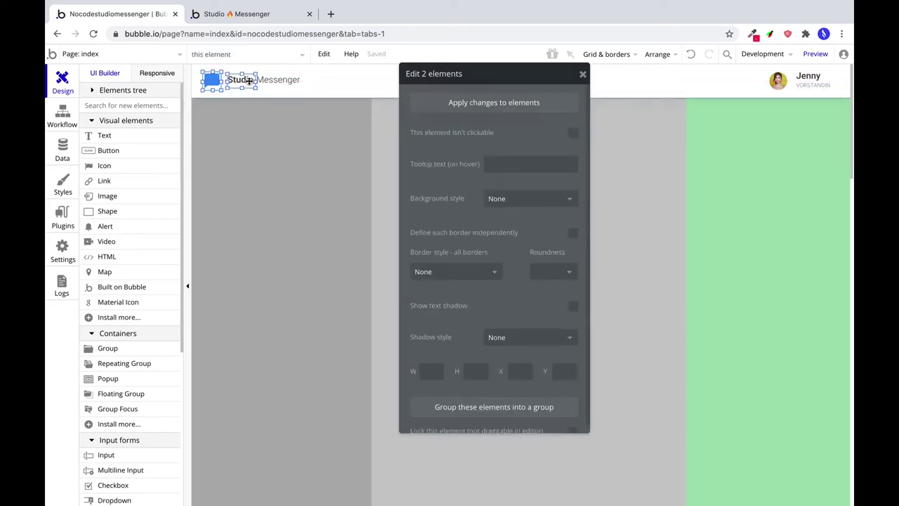
pyautogui.keyDown('shift'); pyautogui.click(272, 81); pyautogui.keyUp('shift')
pyautogui.press('Right')
pyautogui.press('Right')
pyautogui.press('Right')
pyautogui.press('Right')
pyautogui.click(193, 79)
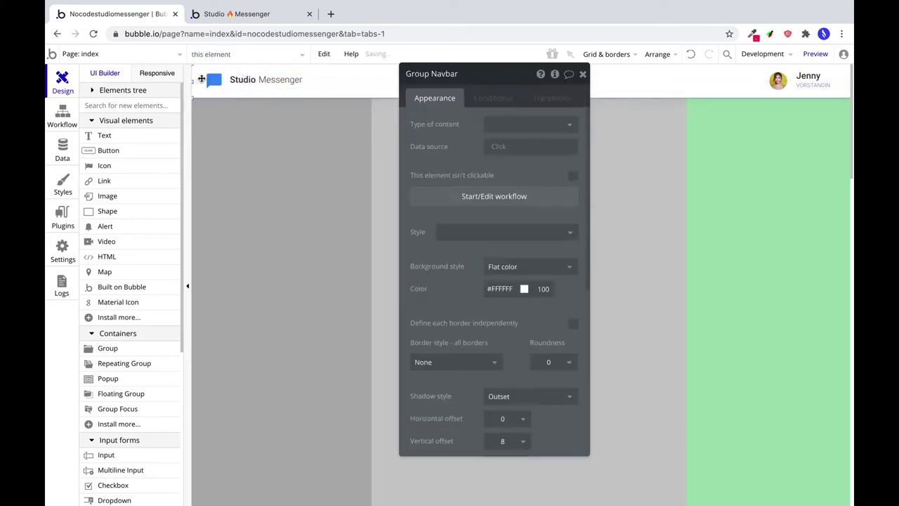
pyautogui.click(211, 82)
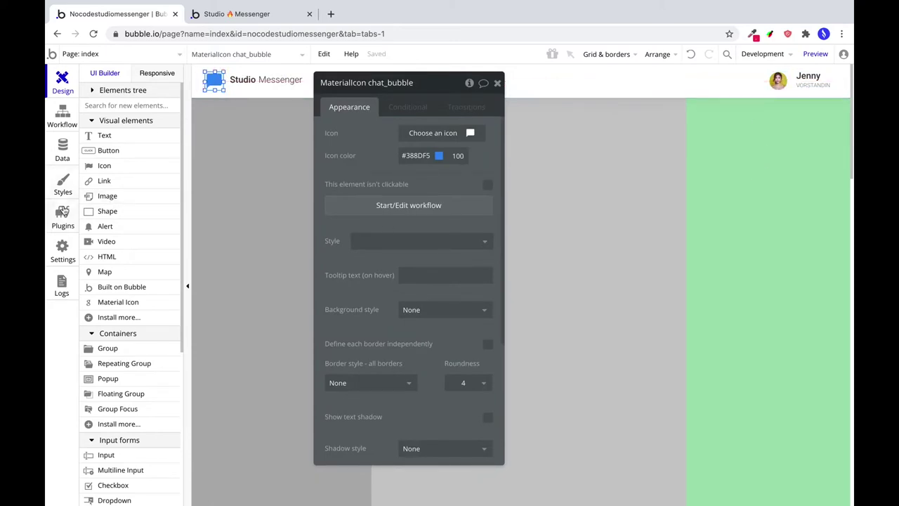
pyautogui.click(106, 214)
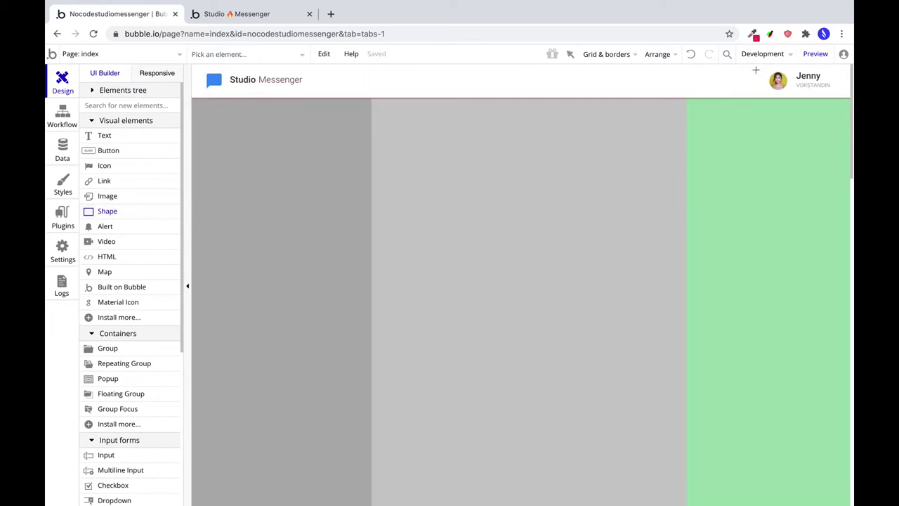
# Draw a vertical divider shape in the header with height 60 and Y 0.
pyautogui.moveTo(754, 65); pyautogui.dragTo(755, 103)
pyautogui.scroll(-3, 439, 346)
pyautogui.doubleClick(391, 307)
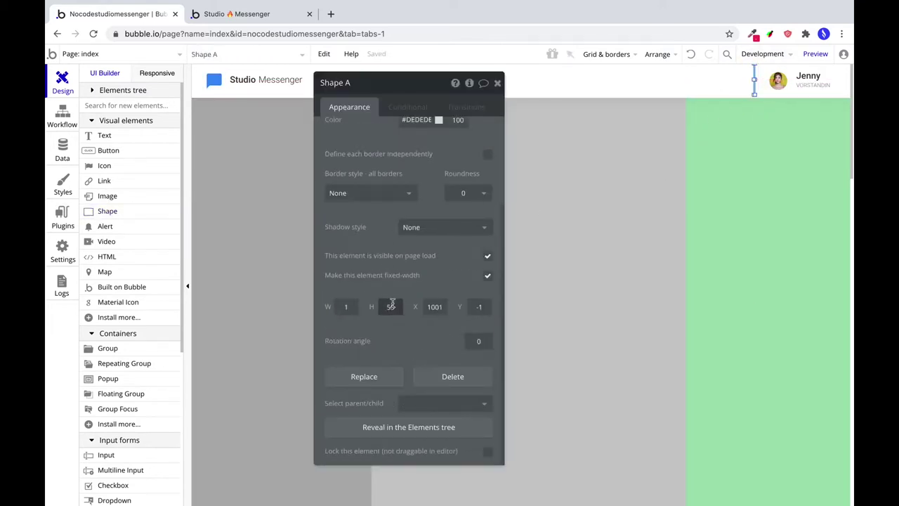
pyautogui.write('60')
pyautogui.press('Tab')
pyautogui.press('Tab')
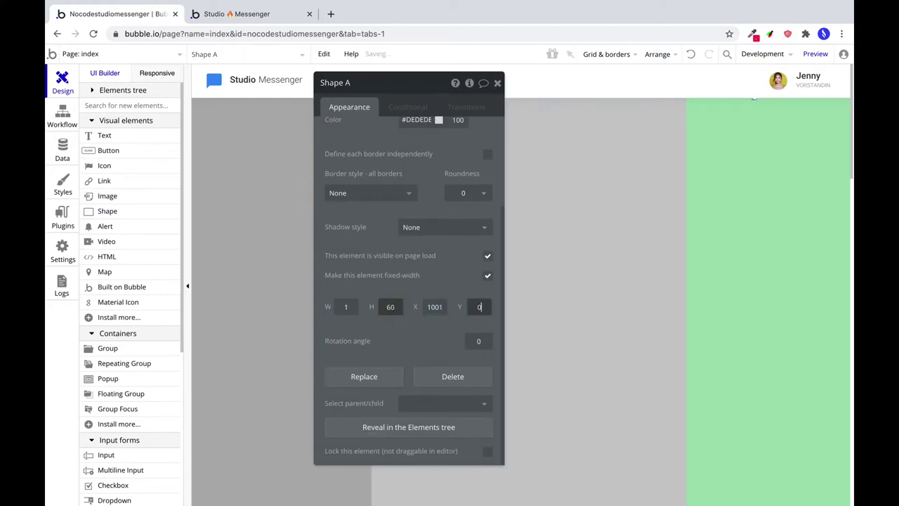
pyautogui.write('0')
# Edit the divider's fill colour hex value in the property editor.
pyautogui.scroll(1, 393, 295)
pyautogui.click(426, 161)
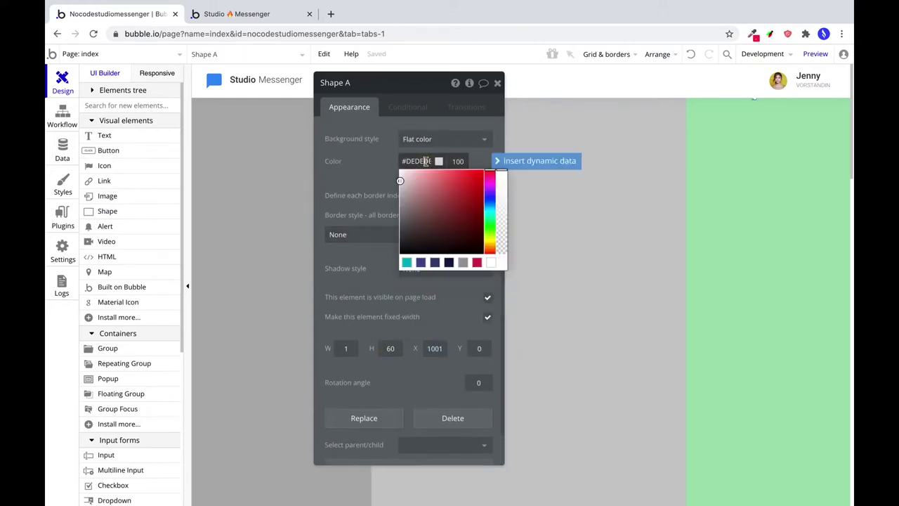
pyautogui.click(425, 161)
pyautogui.doubleClick(426, 161)
pyautogui.write('#728187')
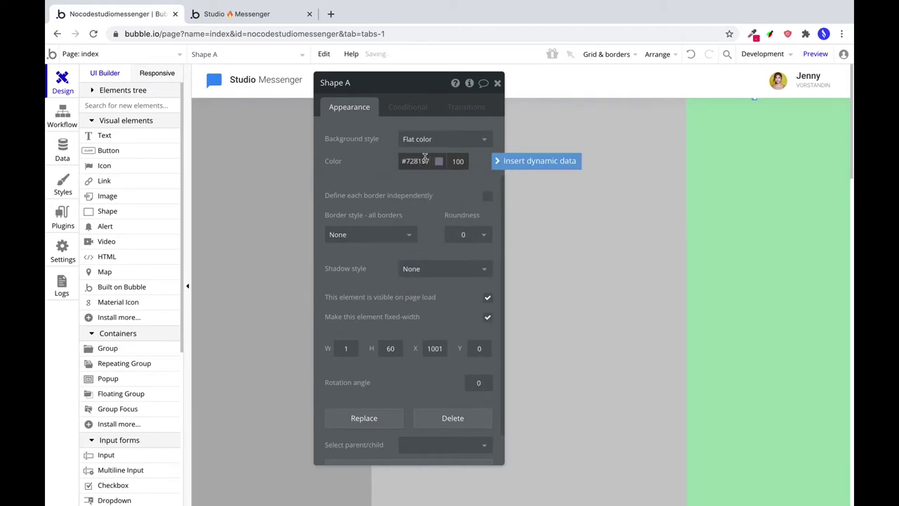
pyautogui.press('Return')
# Apply an Arrange alignment to the divider and check it beside the avatar.
pyautogui.click(659, 55)
pyautogui.click(650, 80)
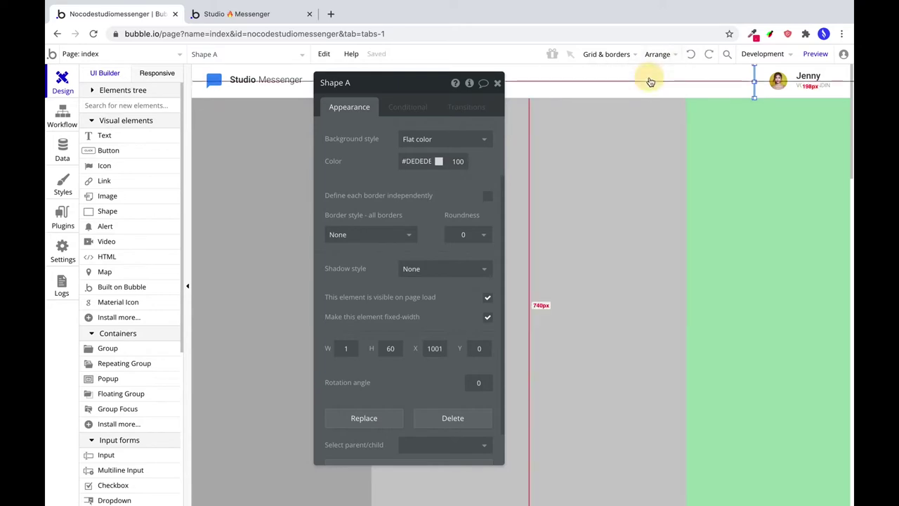
pyautogui.click(778, 86)
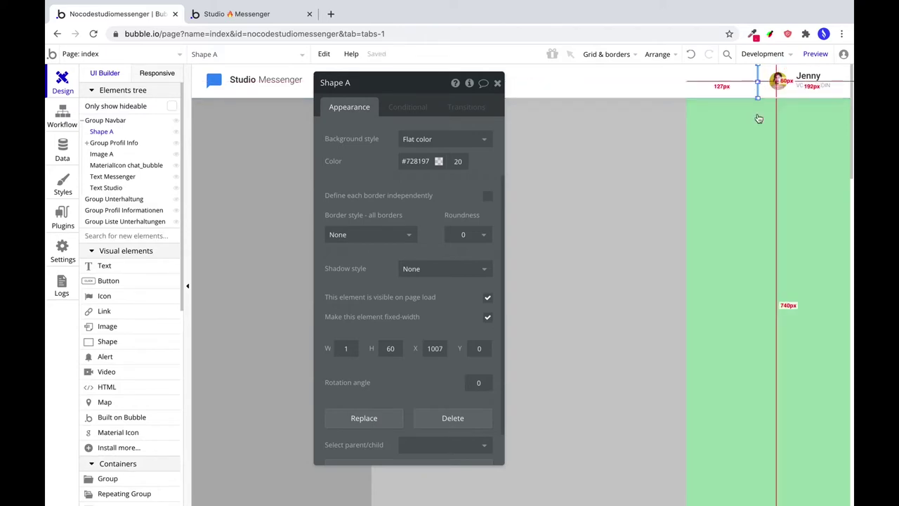
pyautogui.click(763, 116)
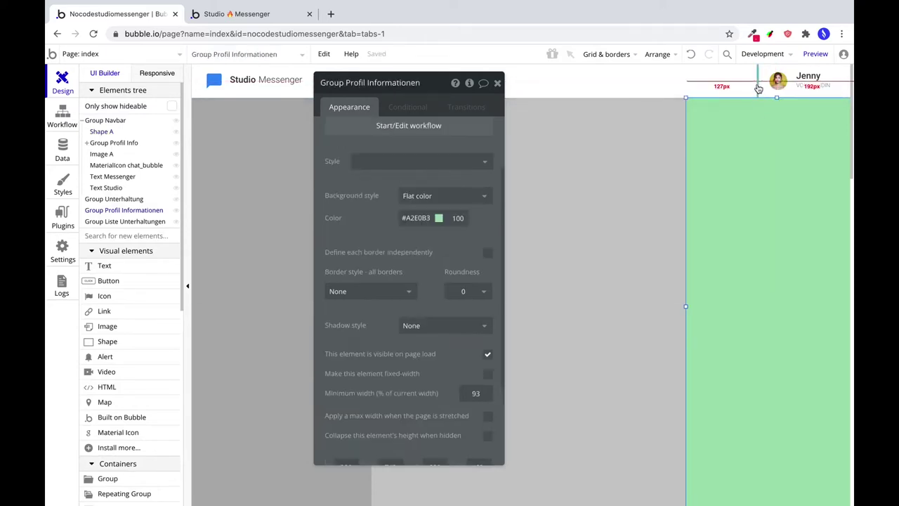
pyautogui.click(757, 85)
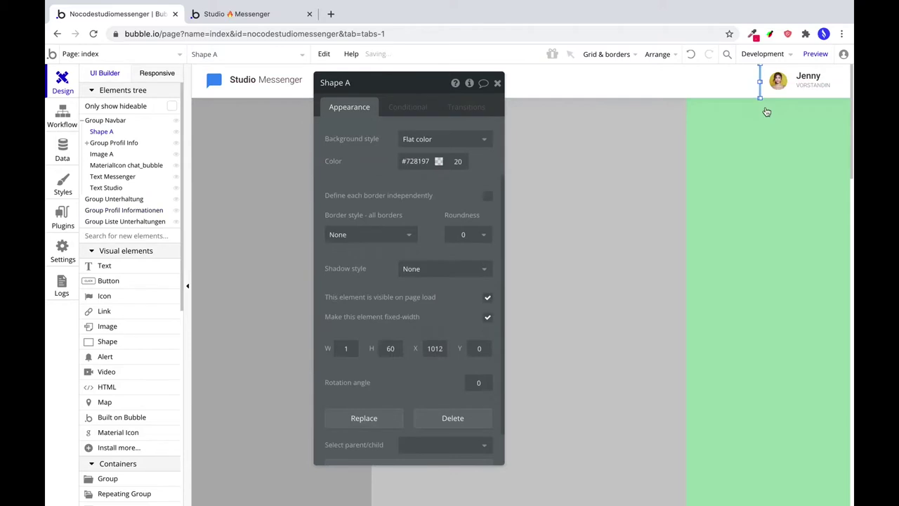
pyautogui.click(752, 137)
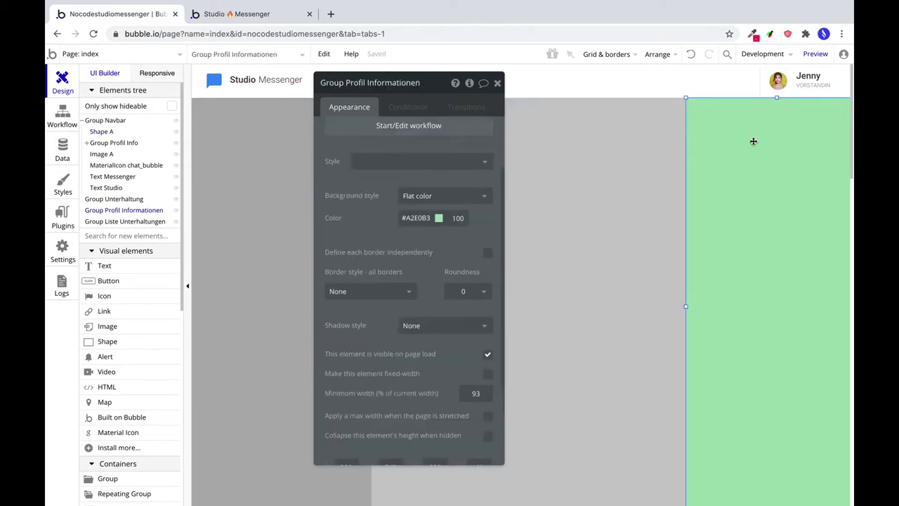
pyautogui.scroll(-5, 130, 291)
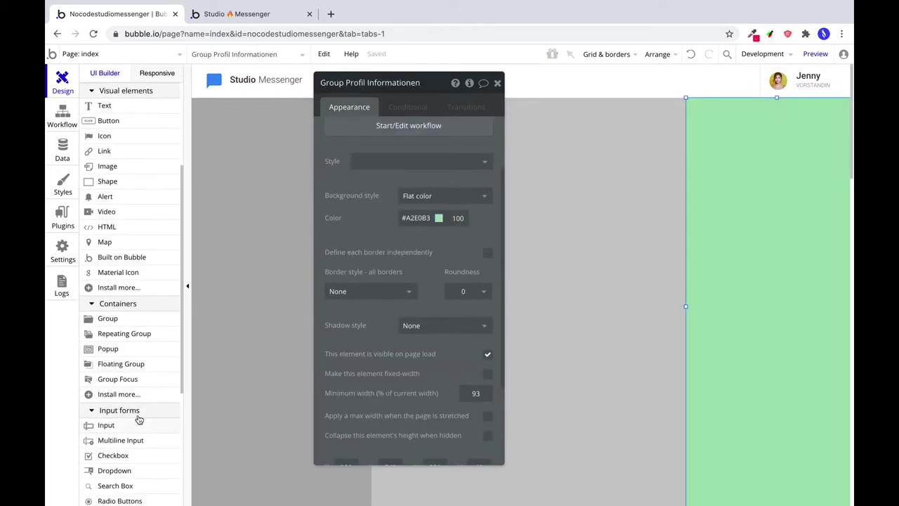
# Draw a notifications_none bell icon left of the profile, coloured #728197.
pyautogui.click(125, 273)
pyautogui.moveTo(737, 74); pyautogui.dragTo(755, 90)
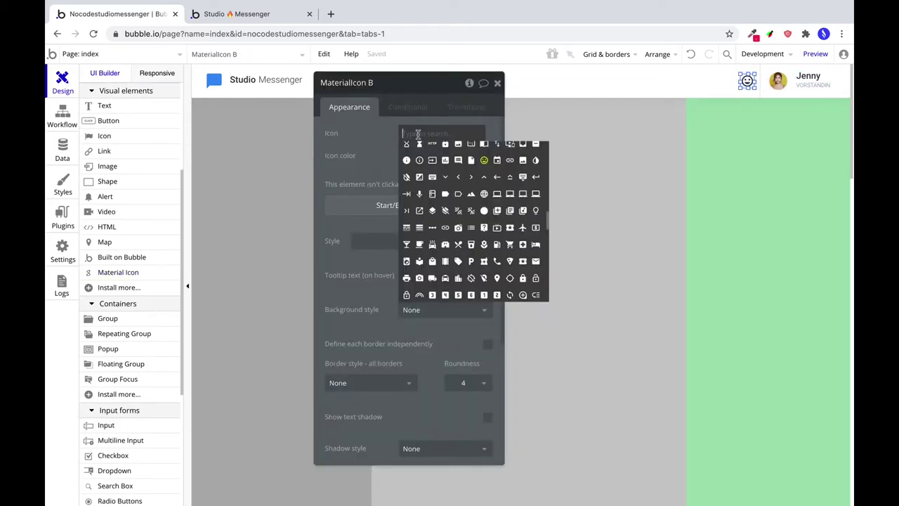
pyautogui.write('noti')
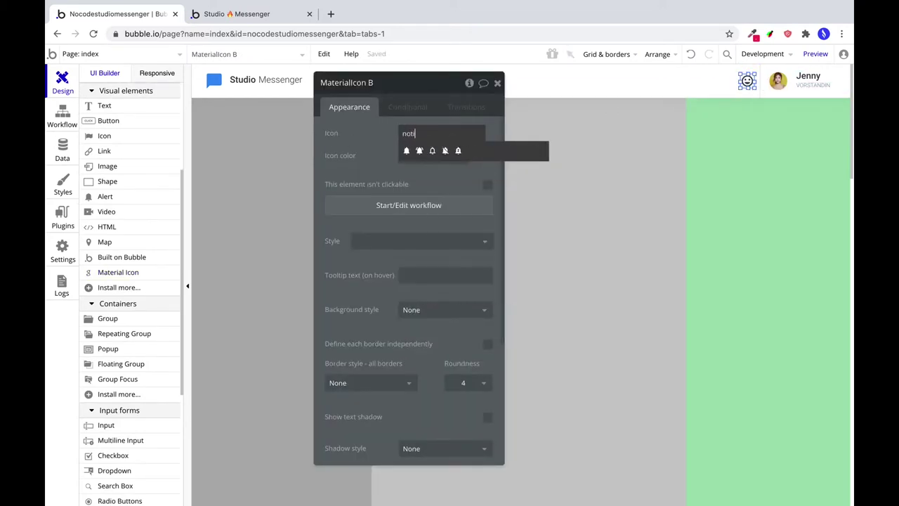
pyautogui.click(433, 151)
pyautogui.click(402, 156)
pyautogui.click(407, 150)
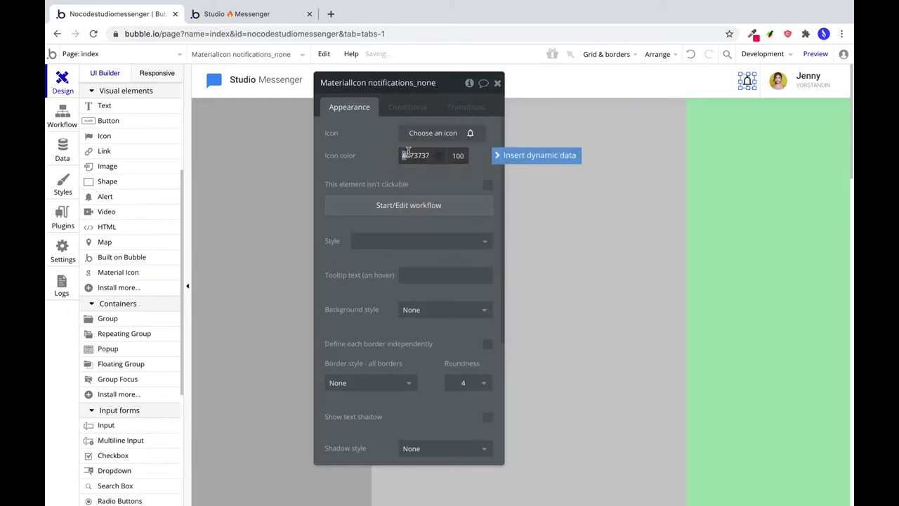
pyautogui.doubleClick(407, 150)
pyautogui.write('#728197')
pyautogui.click(453, 154)
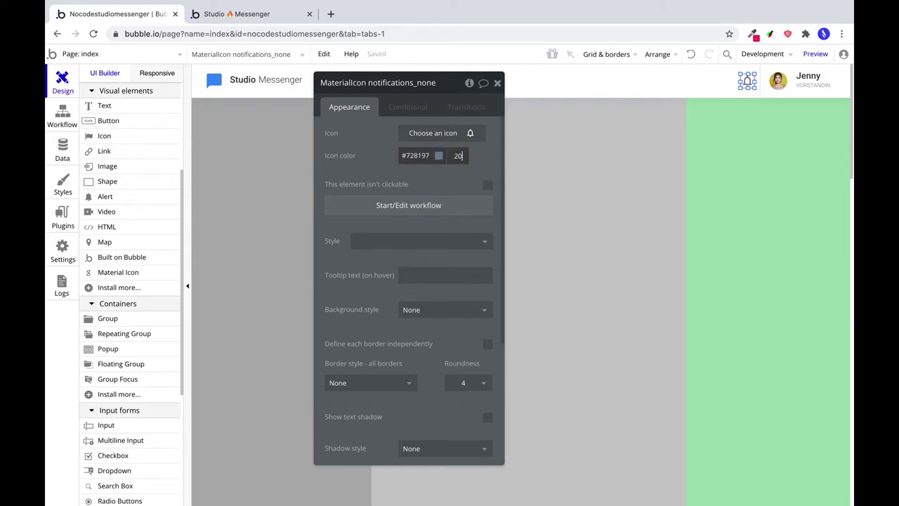
# Nudge the bell icon one pixel left and centre it vertically in the header.
pyautogui.scroll(-2, 445, 388)
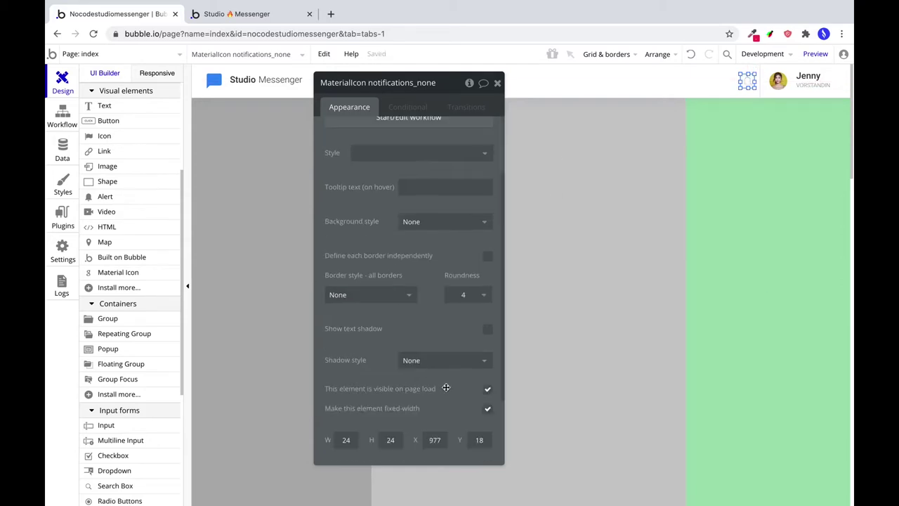
pyautogui.scroll(-1, 457, 379)
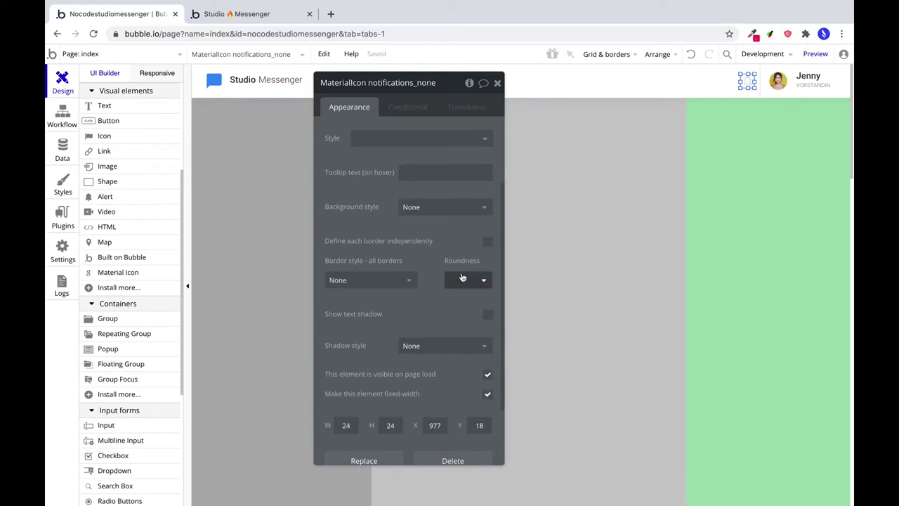
pyautogui.scroll(-1, 354, 403)
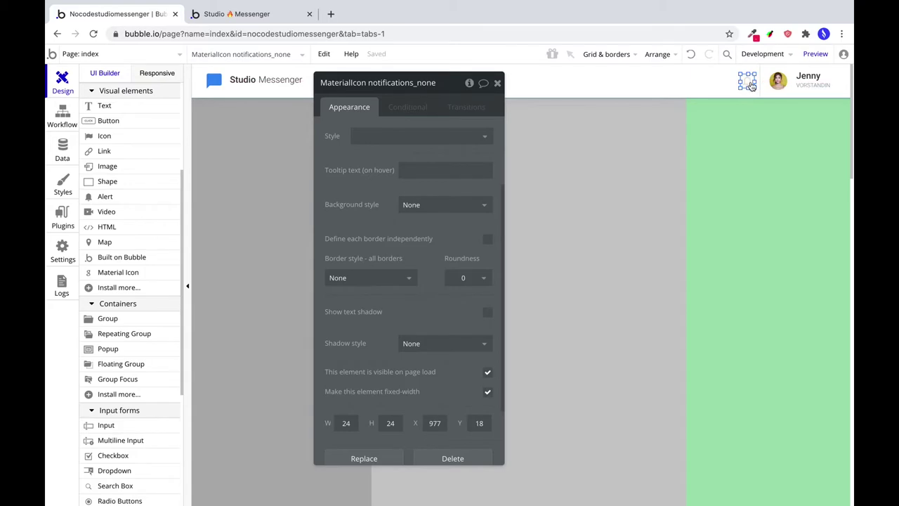
pyautogui.press('Left')
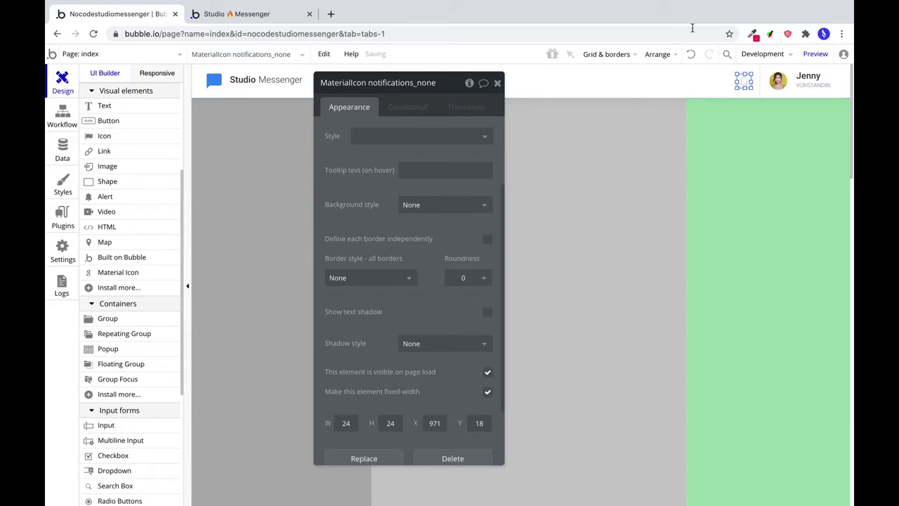
pyautogui.click(658, 54)
pyautogui.click(632, 122)
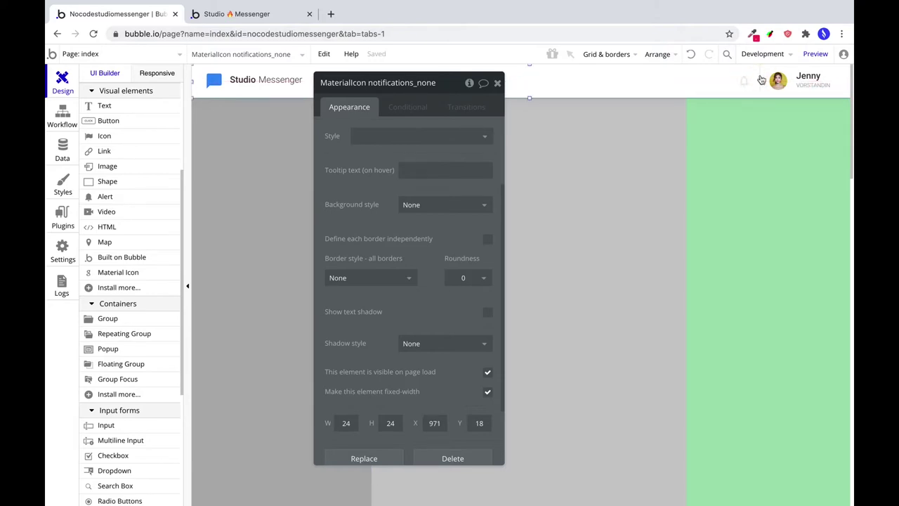
# Duplicate the divider line and place the copy beside the bell icon.
pyautogui.click(773, 81)
pyautogui.click(776, 121)
pyautogui.hotkey('ctrl', 'c')
pyautogui.hotkey('ctrl', 'v')
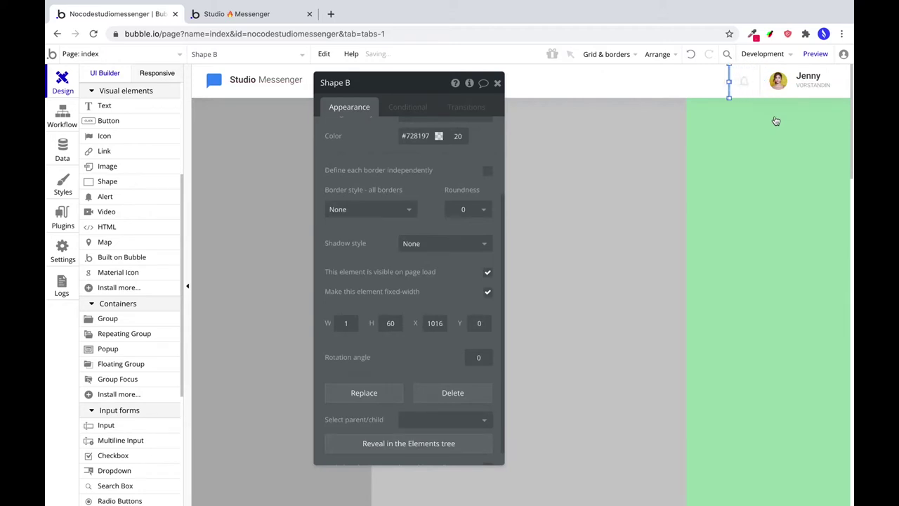
pyautogui.click(745, 83)
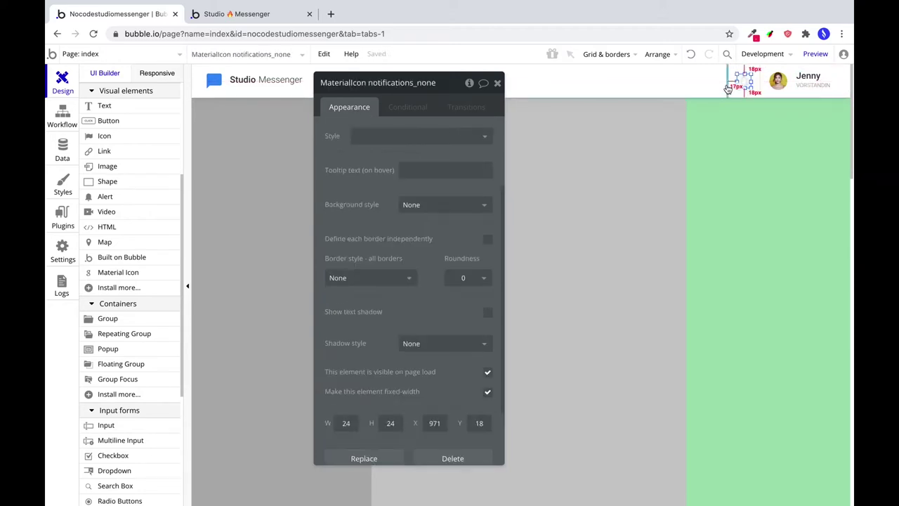
pyautogui.click(728, 80)
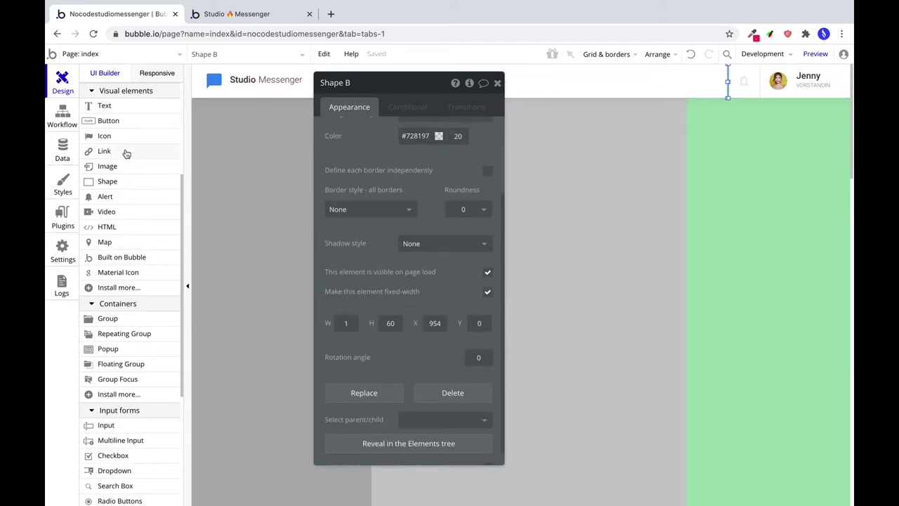
pyautogui.click(110, 107)
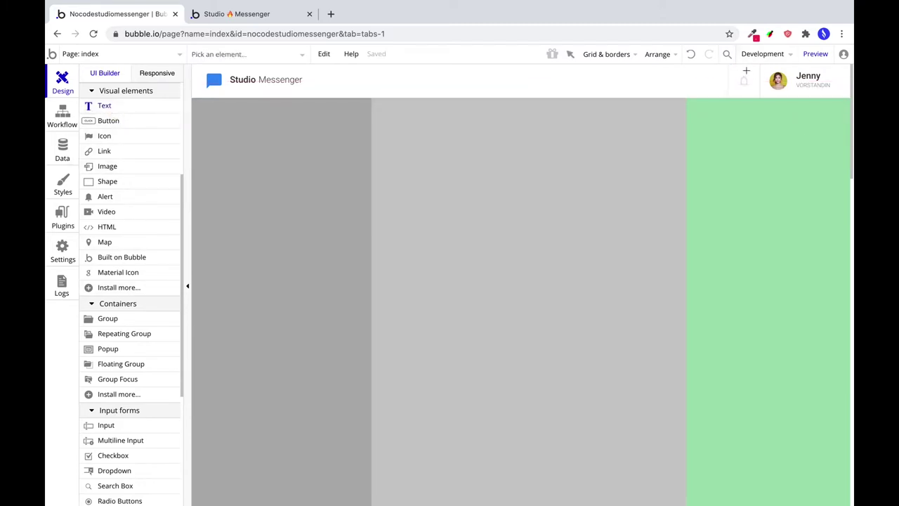
# Add a '2' badge text on the bell in white Roboto (300), size 12, without preset style.
pyautogui.moveTo(746, 71); pyautogui.dragTo(758, 82)
pyautogui.write('2')
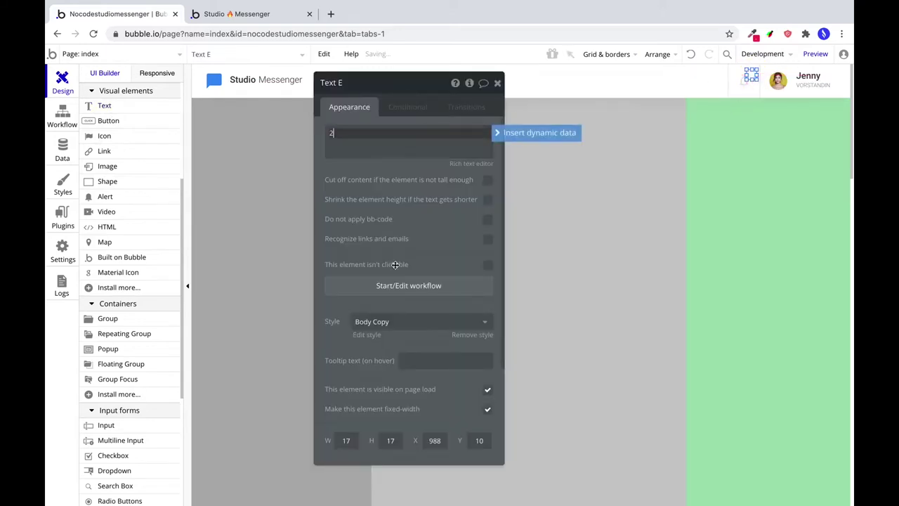
pyautogui.click(412, 322)
pyautogui.click(401, 340)
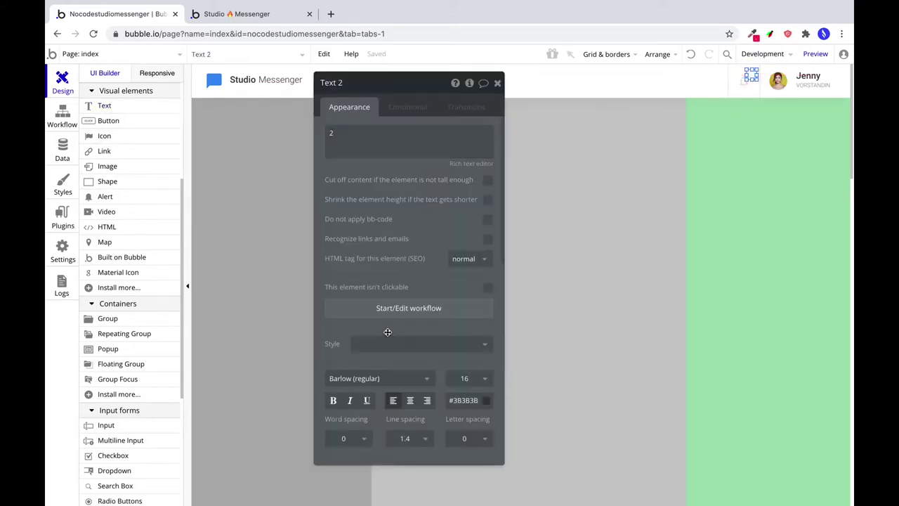
pyautogui.click(356, 378)
pyautogui.write('Roboto (300)')
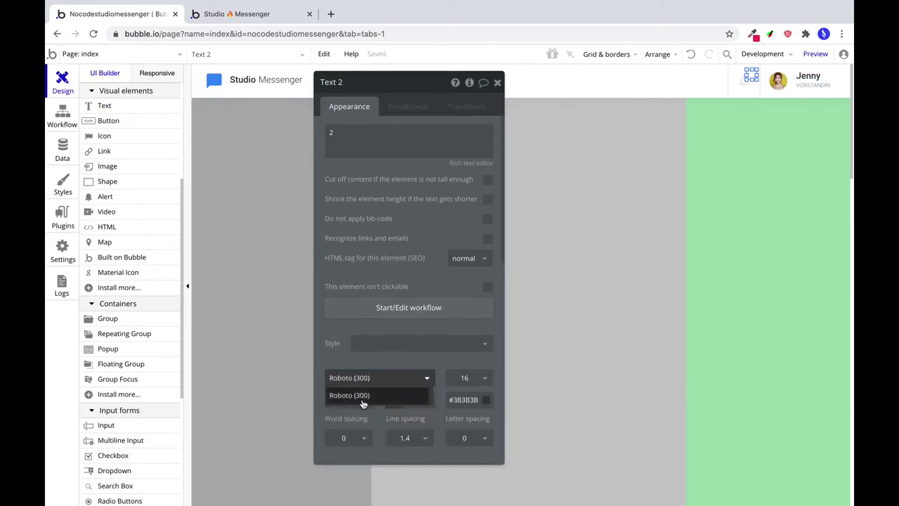
pyautogui.click(361, 397)
pyautogui.click(459, 377)
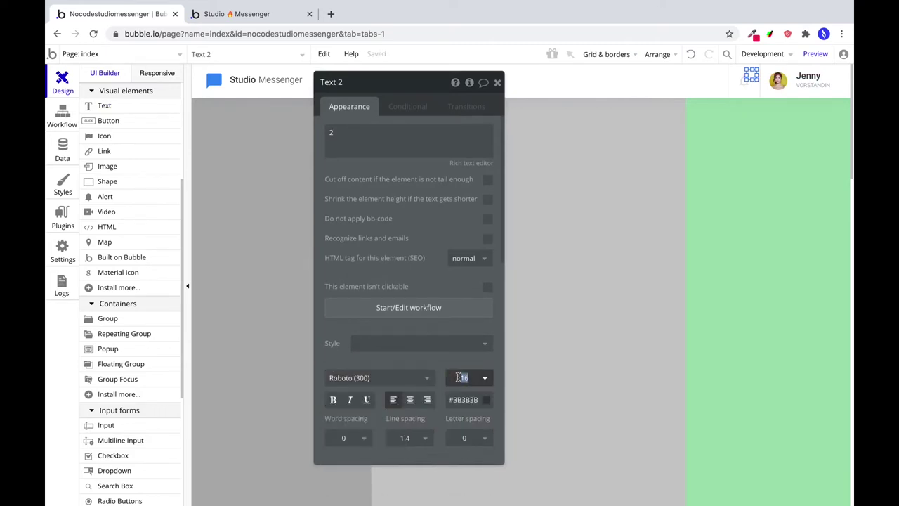
pyautogui.write('12')
pyautogui.doubleClick(458, 400)
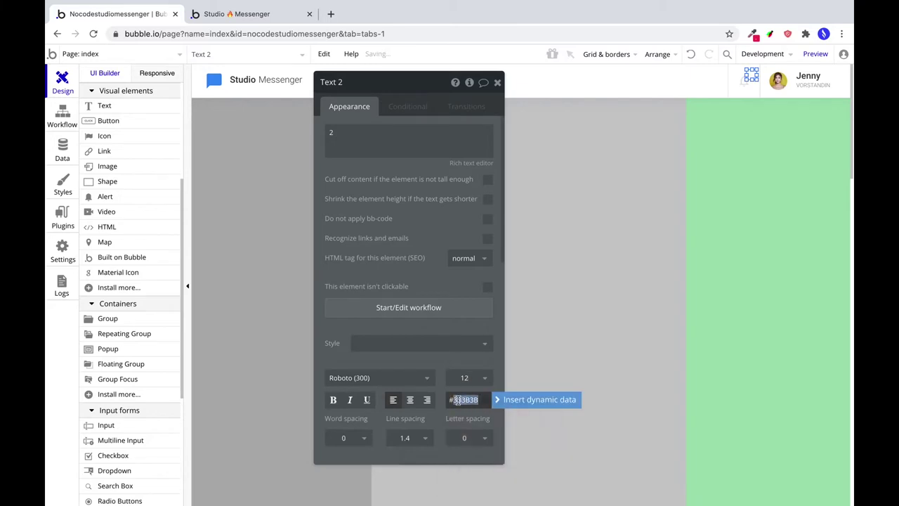
pyautogui.write('ffff')
pyautogui.click(455, 413)
# Set the badge's line spacing to 1 and give it a flat #388DF5 background.
pyautogui.scroll(-2, 391, 398)
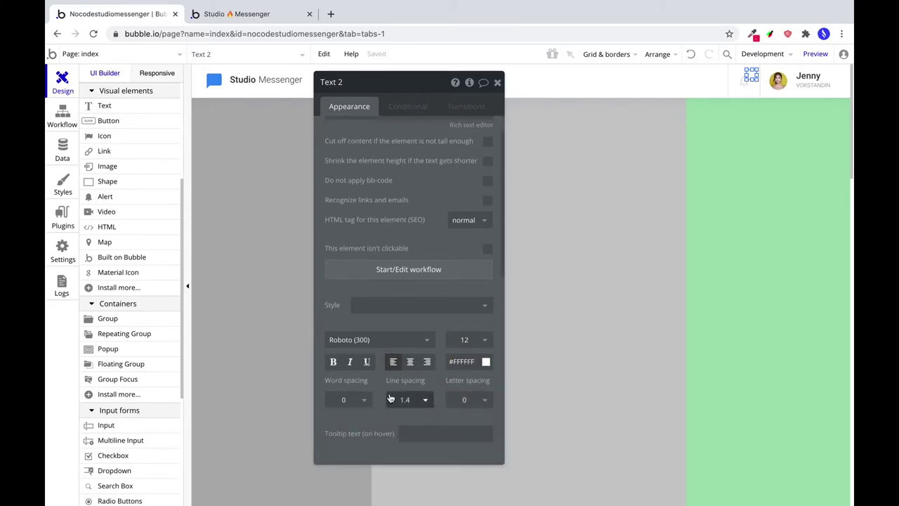
pyautogui.doubleClick(390, 398)
pyautogui.write('1')
pyautogui.scroll(-5, 394, 383)
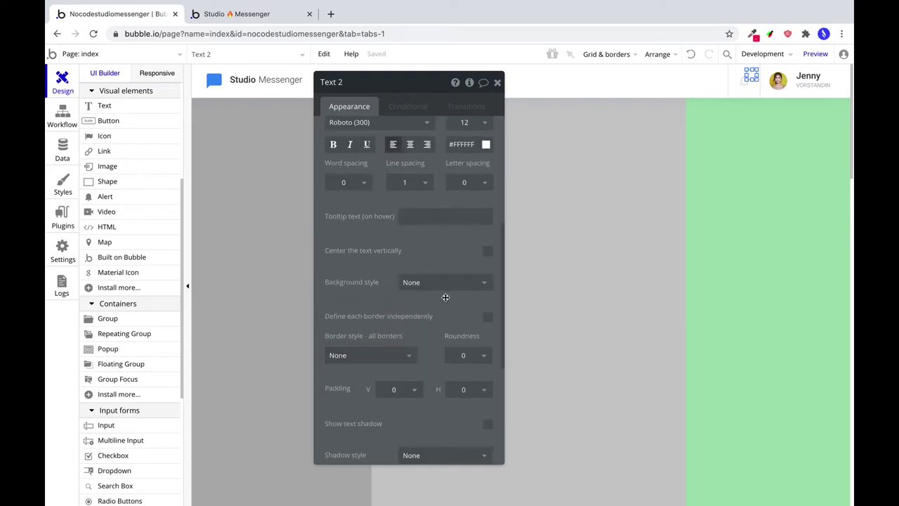
pyautogui.click(449, 282)
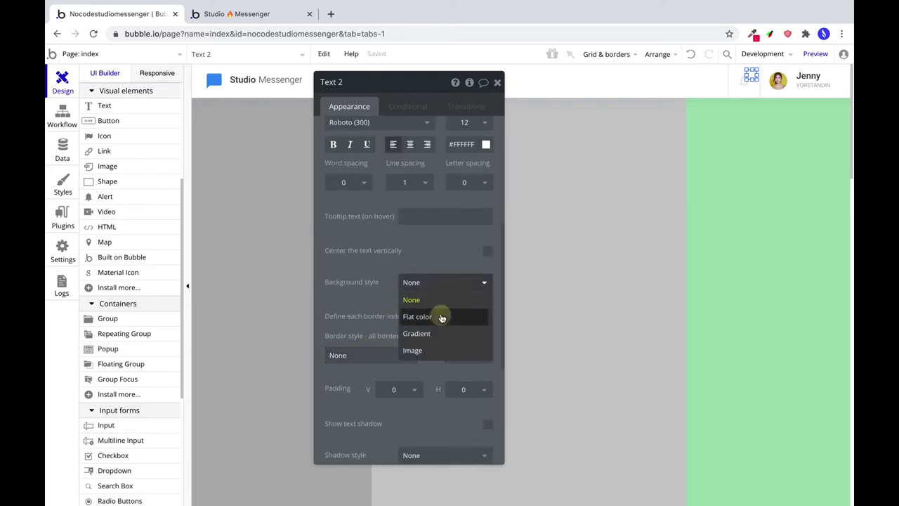
pyautogui.click(439, 314)
pyautogui.click(418, 304)
pyautogui.doubleClick(418, 304)
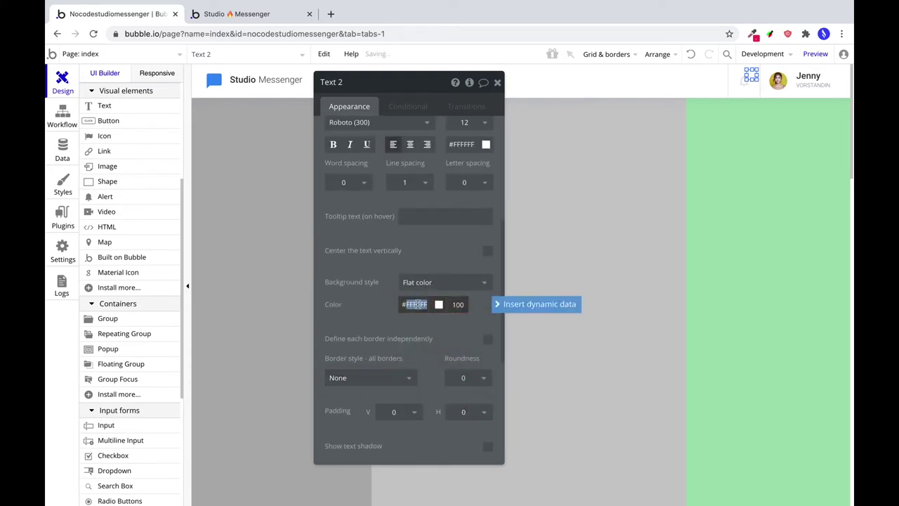
pyautogui.write('#388df5')
pyautogui.press('Return')
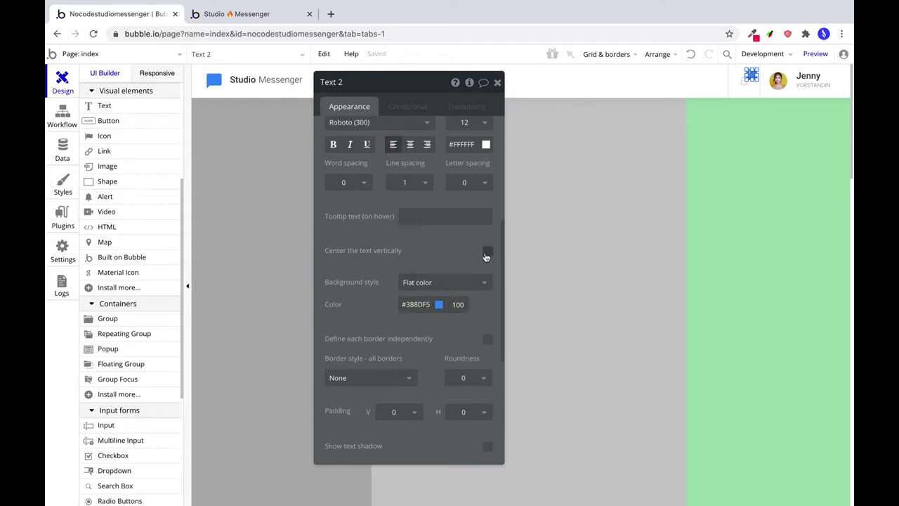
# Round the badge corners to 250, centre its number, set padding 2 and size 14 × 14.
pyautogui.scroll(-1, 472, 361)
pyautogui.click(470, 362)
pyautogui.click(467, 361)
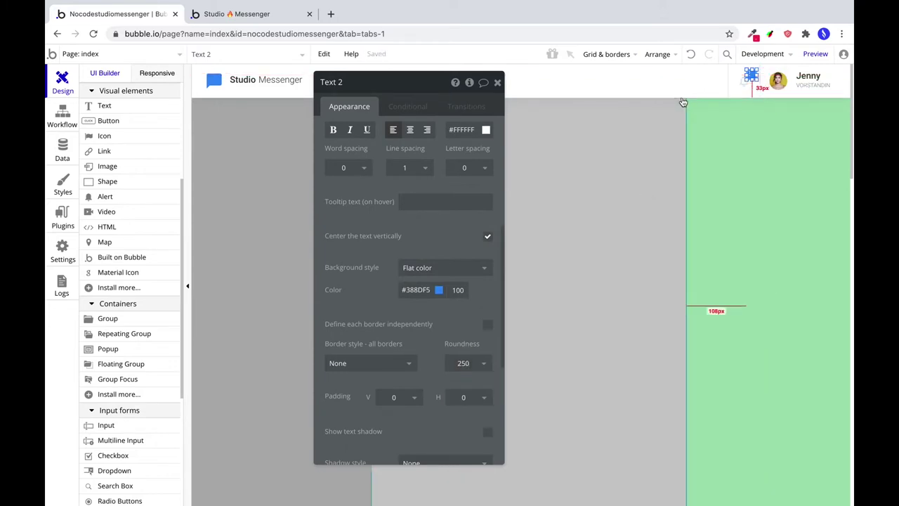
pyautogui.click(411, 130)
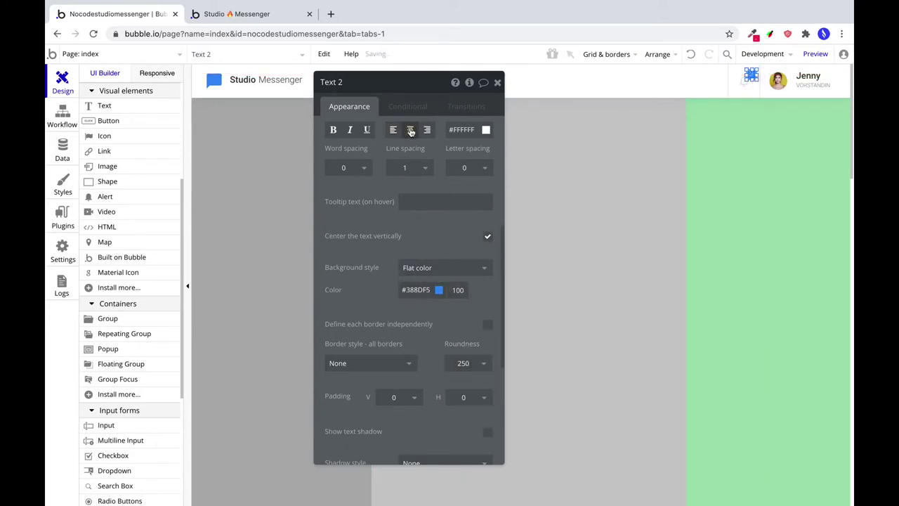
pyautogui.click(391, 398)
pyautogui.write('2')
pyautogui.scroll(-3, 428, 377)
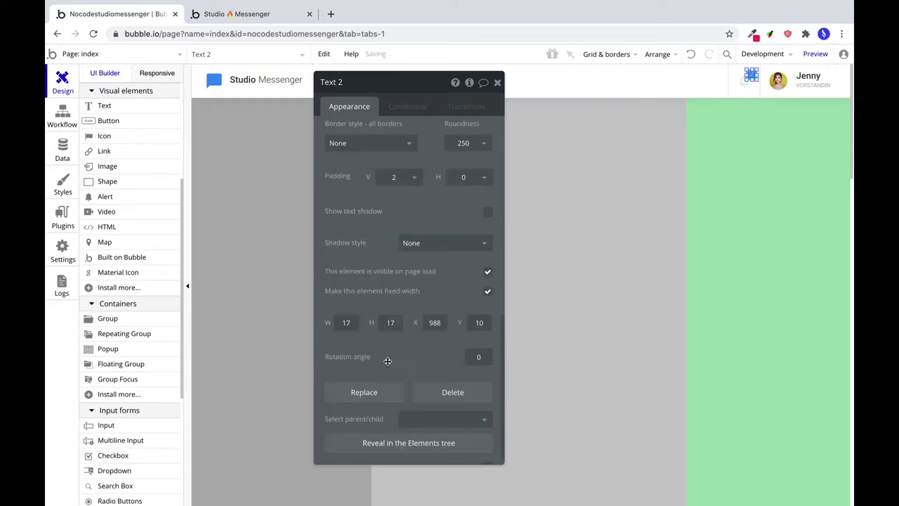
pyautogui.click(346, 322)
pyautogui.write('14')
pyautogui.doubleClick(391, 323)
pyautogui.write('14')
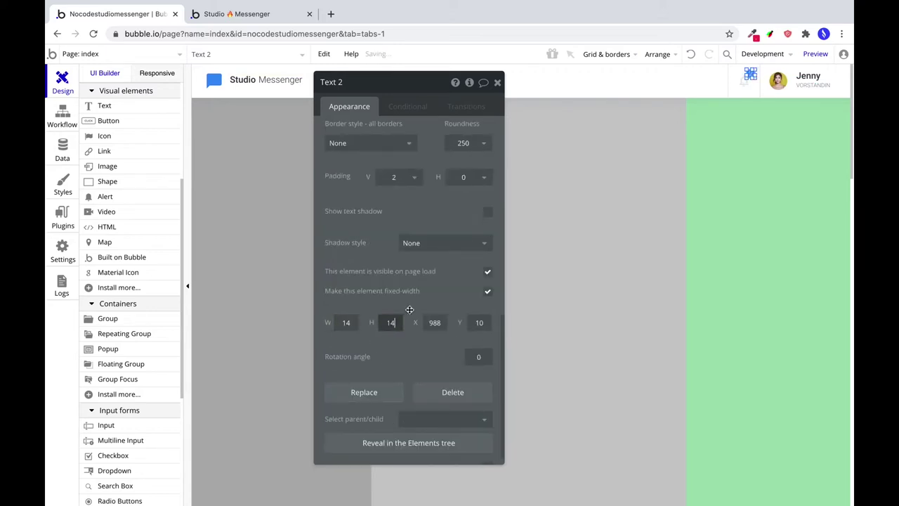
pyautogui.click(735, 177)
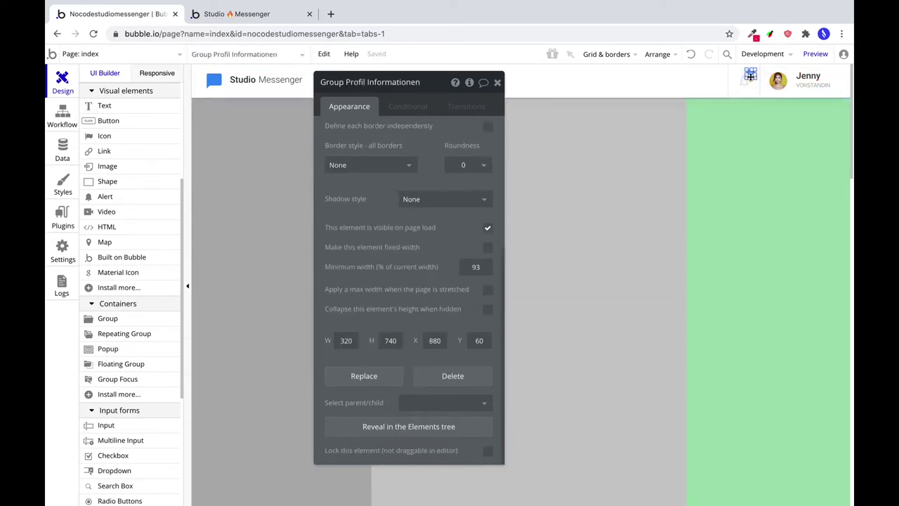
pyautogui.click(782, 153)
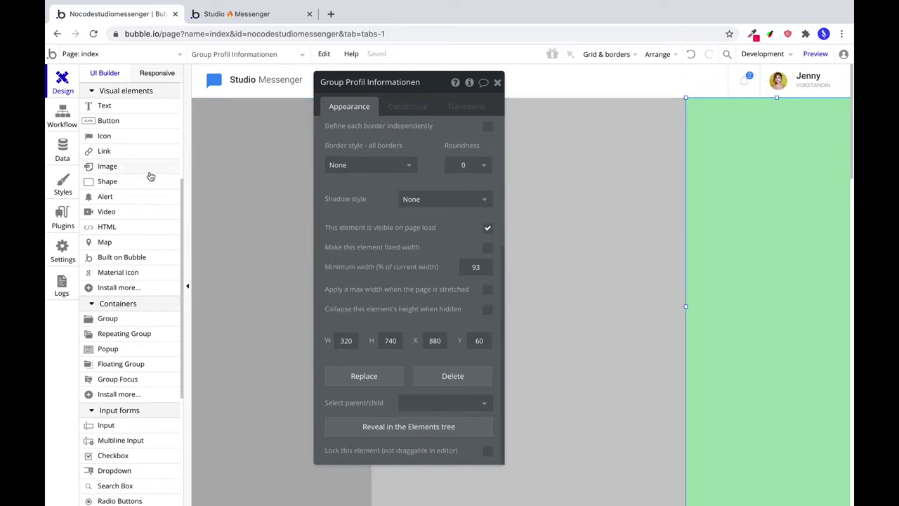
# Add a button to the header and label it 'Neue Nachricht'.
pyautogui.moveTo(120, 121); pyautogui.dragTo(663, 75)
pyautogui.moveTo(770, 84); pyautogui.dragTo(660, 84)
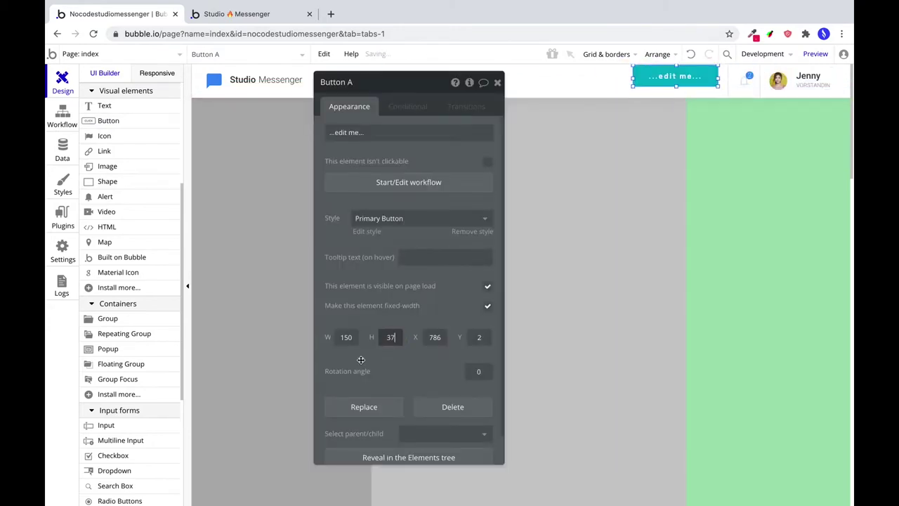
pyautogui.click(408, 132)
pyautogui.write('Neue Nachricht')
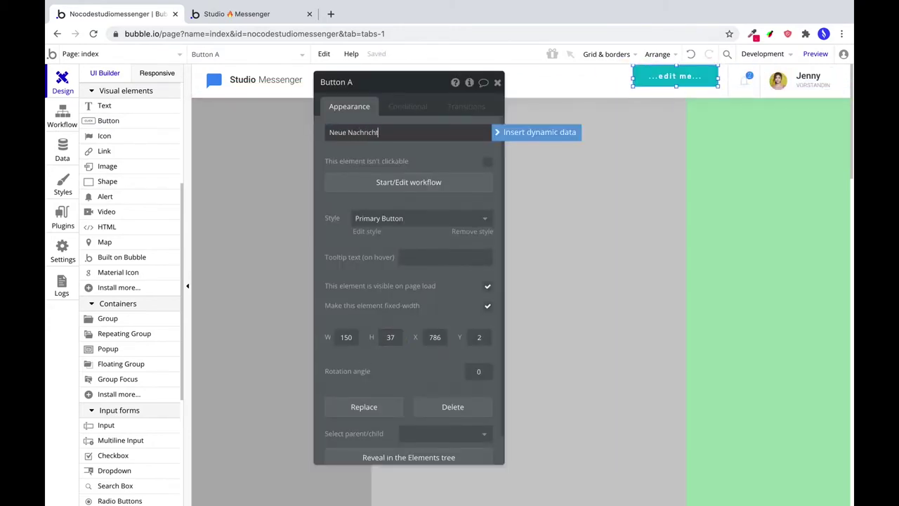
# Remove the button's preset style, use Roboto (500) and background #388DF5.
pyautogui.click(425, 217)
pyautogui.click(426, 233)
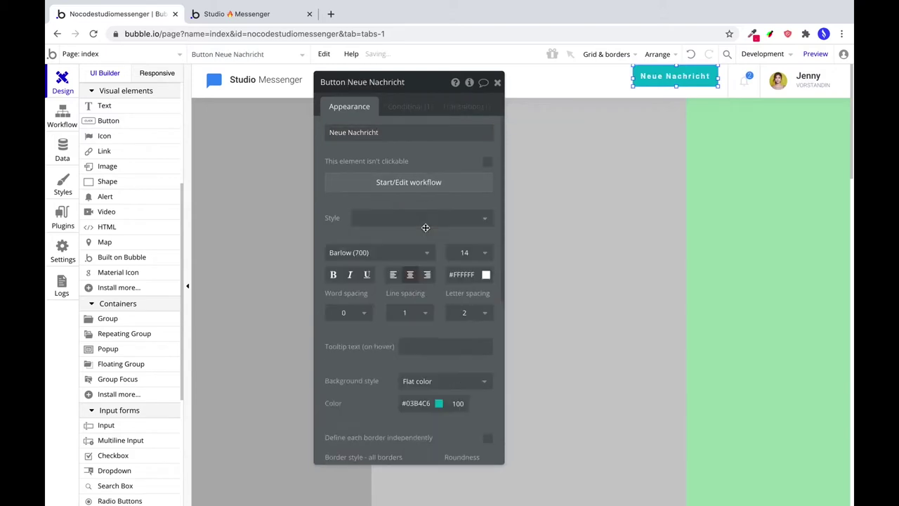
pyautogui.click(349, 254)
pyautogui.write('Rob')
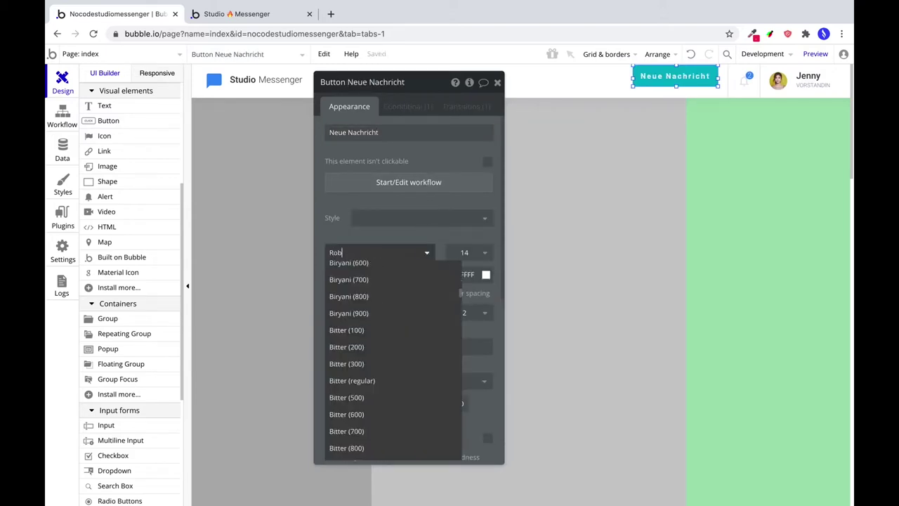
pyautogui.write('oto (500)')
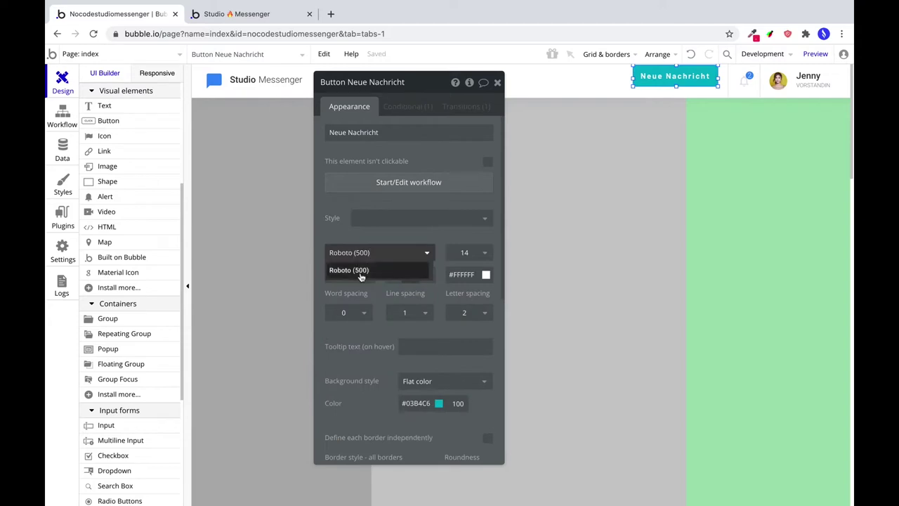
pyautogui.click(361, 274)
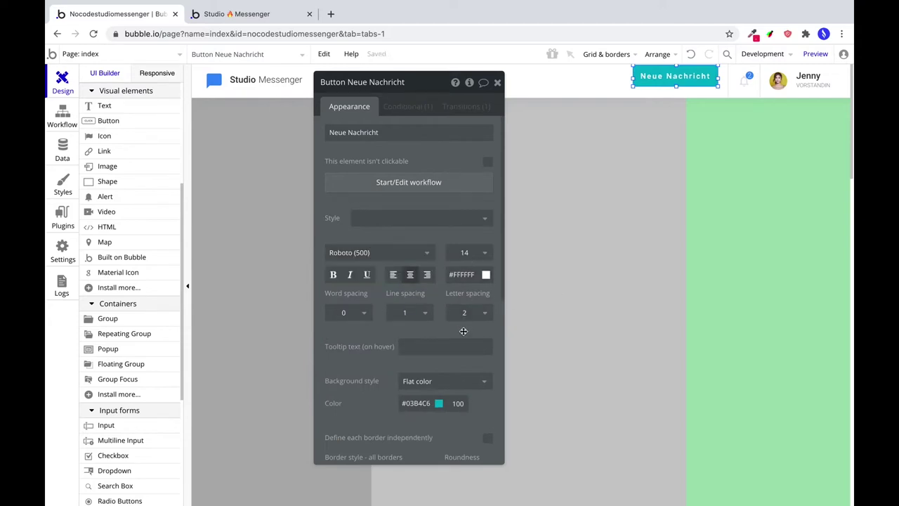
pyautogui.doubleClick(413, 403)
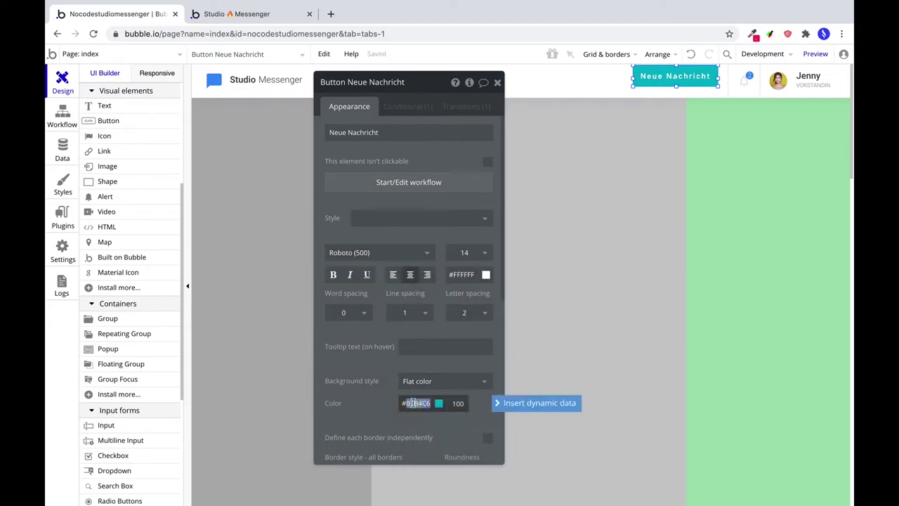
pyautogui.write('388DF5')
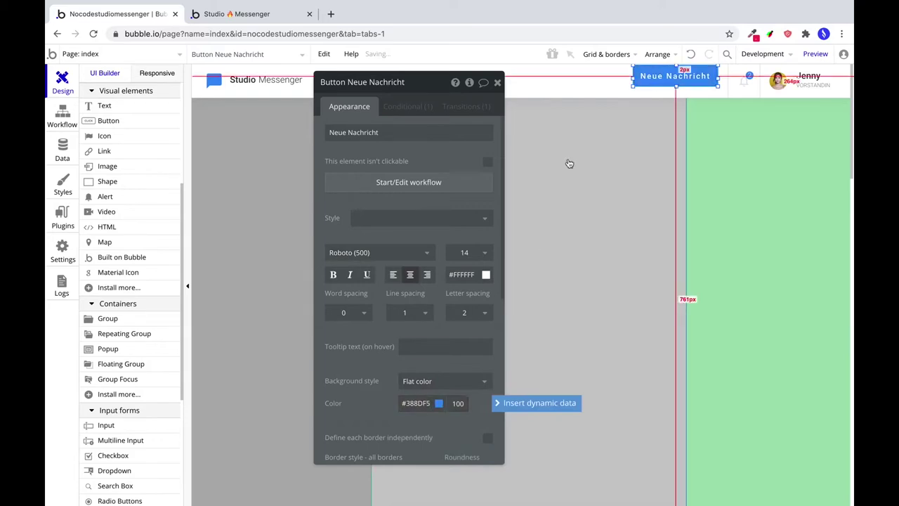
# Give the button roundness 6, centre it vertically, and shift it to X 788.
pyautogui.scroll(-2, 467, 365)
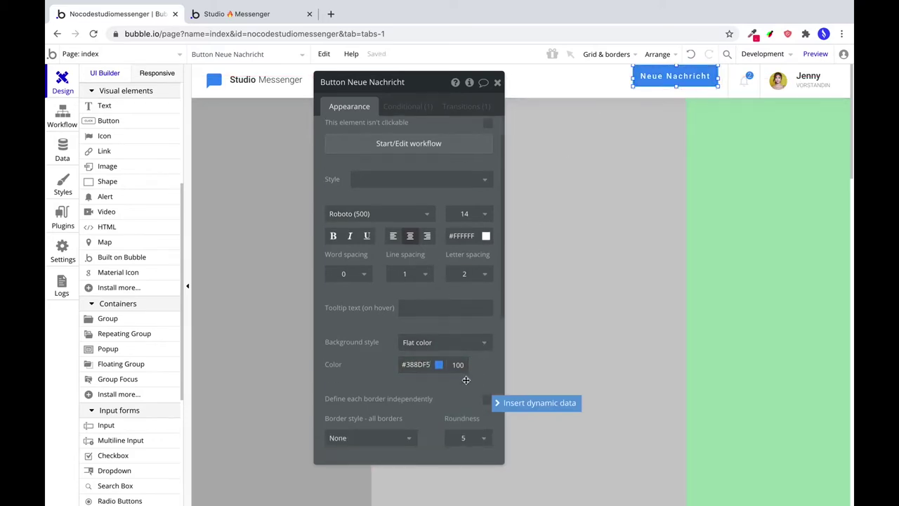
pyautogui.doubleClick(463, 442)
pyautogui.write('6')
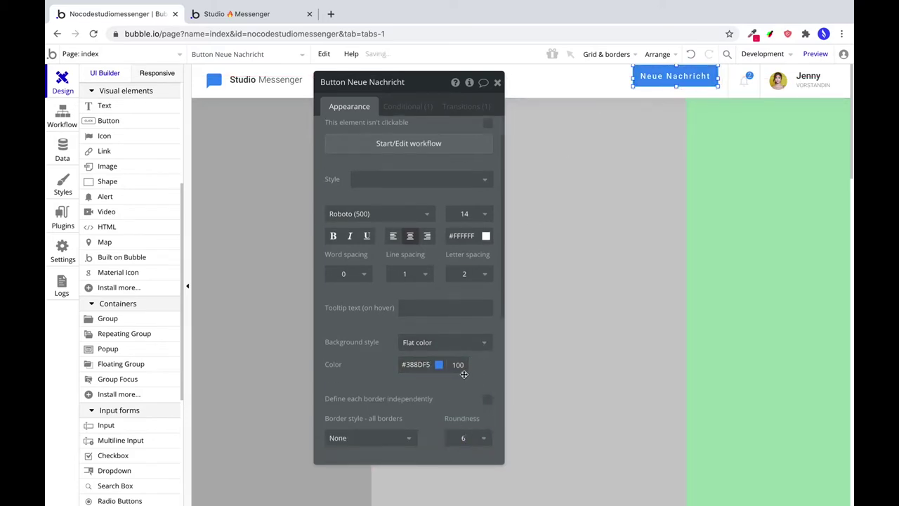
pyautogui.scroll(-4, 464, 373)
pyautogui.click(608, 54)
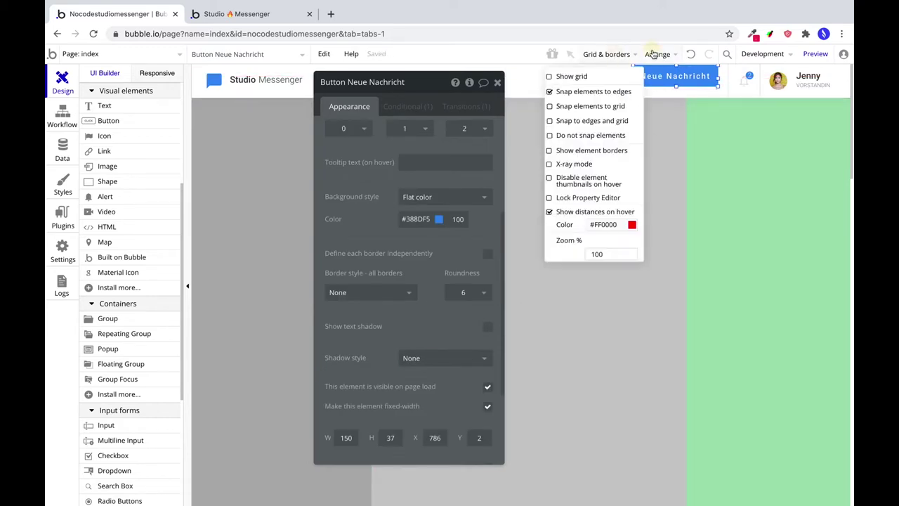
pyautogui.click(654, 54)
pyautogui.click(643, 127)
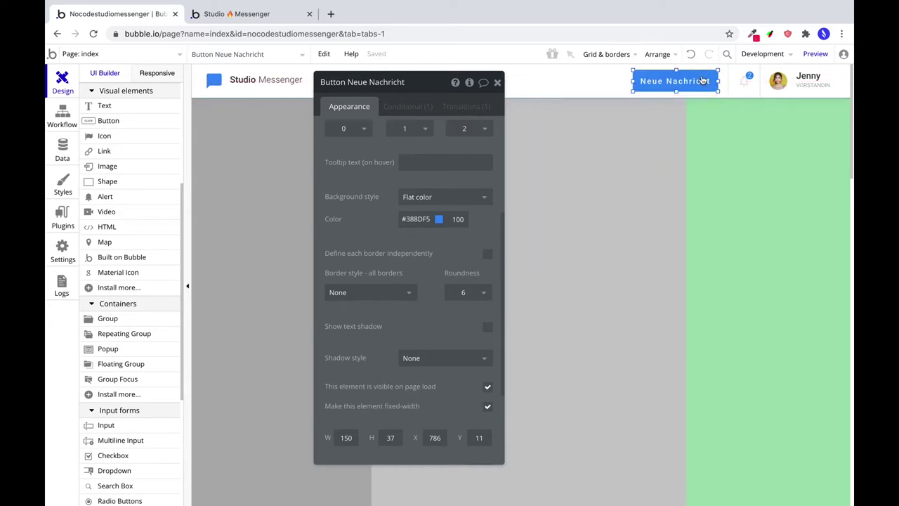
pyautogui.moveTo(711, 81); pyautogui.dragTo(728, 85)
# Group the blue chat icon with the Studio and Messenger texts as the logo group.
pyautogui.keyDown('shift'); pyautogui.click(728, 82); pyautogui.keyUp('shift')
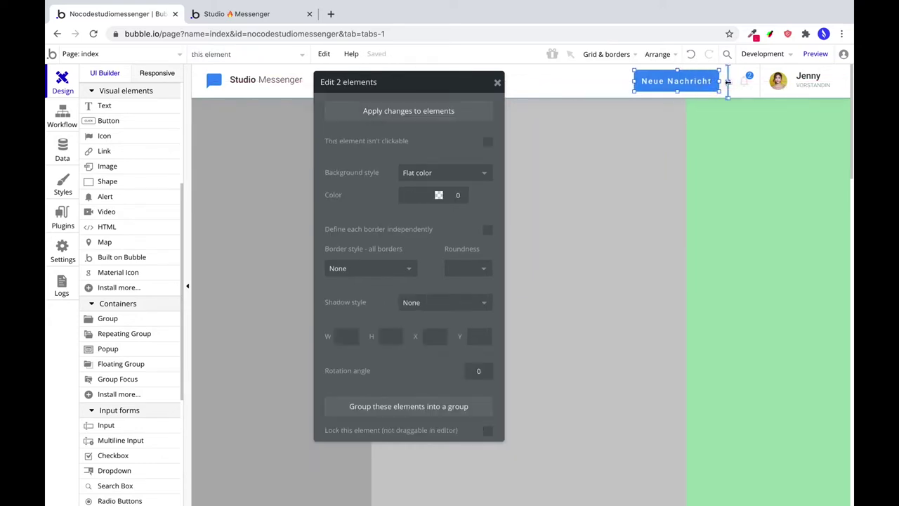
pyautogui.keyDown('shift'); pyautogui.click(740, 85); pyautogui.keyUp('shift')
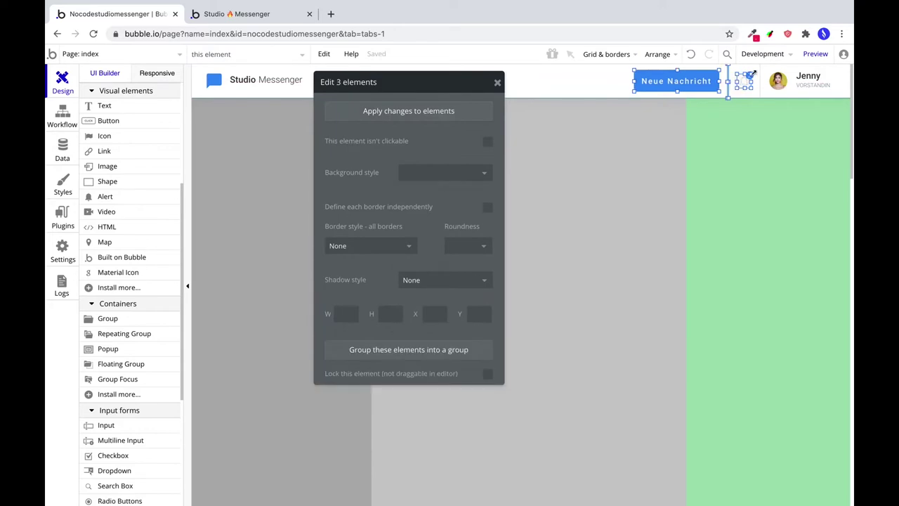
pyautogui.click(234, 82)
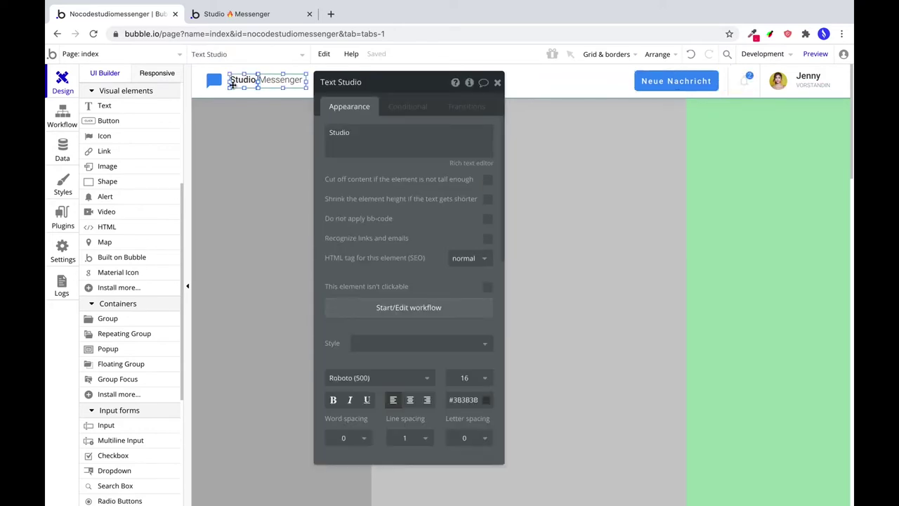
pyautogui.keyDown('shift'); pyautogui.click(226, 83); pyautogui.keyUp('shift')
pyautogui.keyDown('shift'); pyautogui.click(217, 83); pyautogui.keyUp('shift')
pyautogui.rightClick(222, 85)
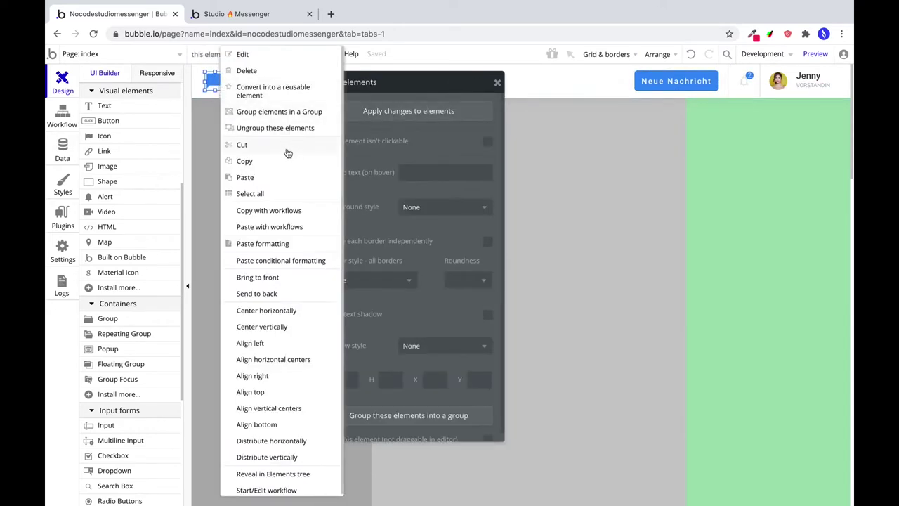
pyautogui.click(269, 114)
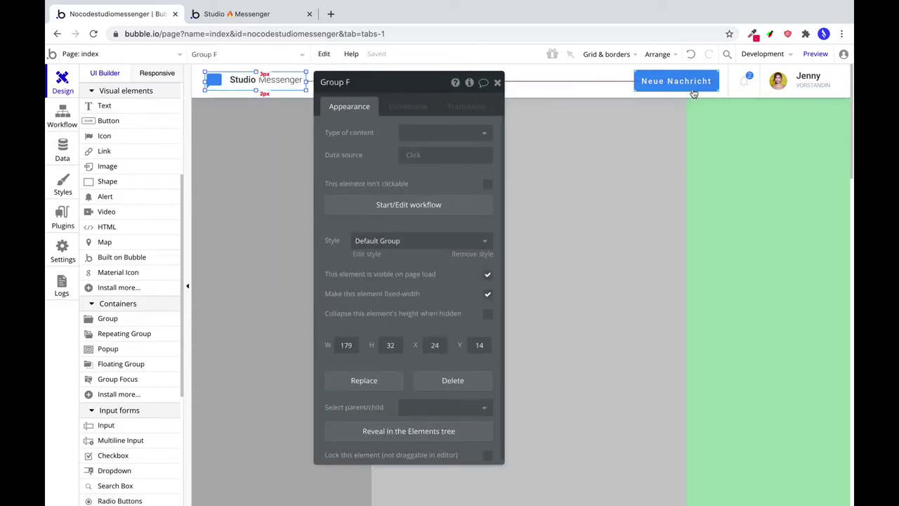
# Group the Neue Nachricht button, bell with badge, dividers and profile elements together.
pyautogui.click(728, 89)
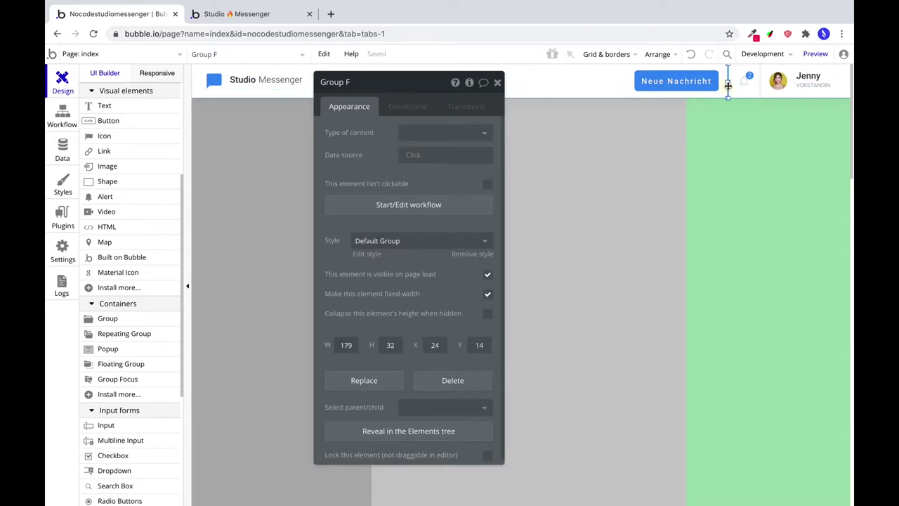
pyautogui.click(297, 92)
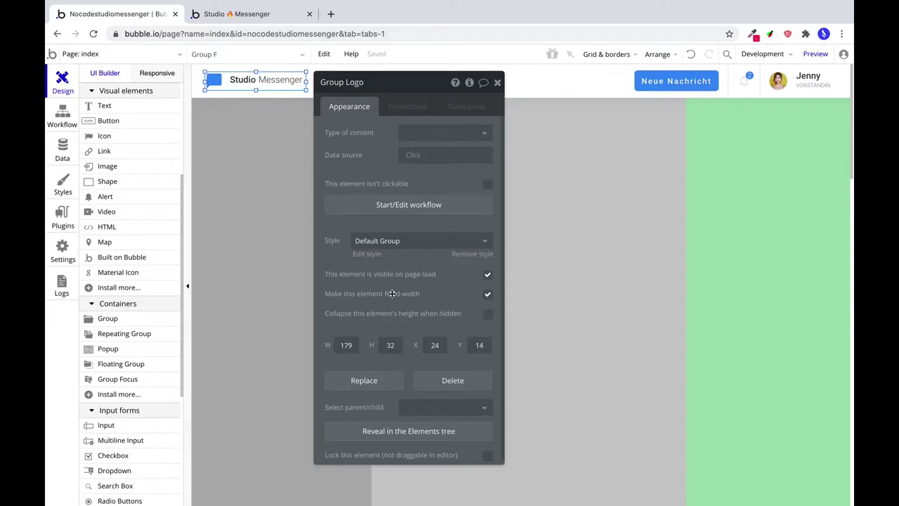
pyautogui.click(715, 87)
pyautogui.click(744, 83)
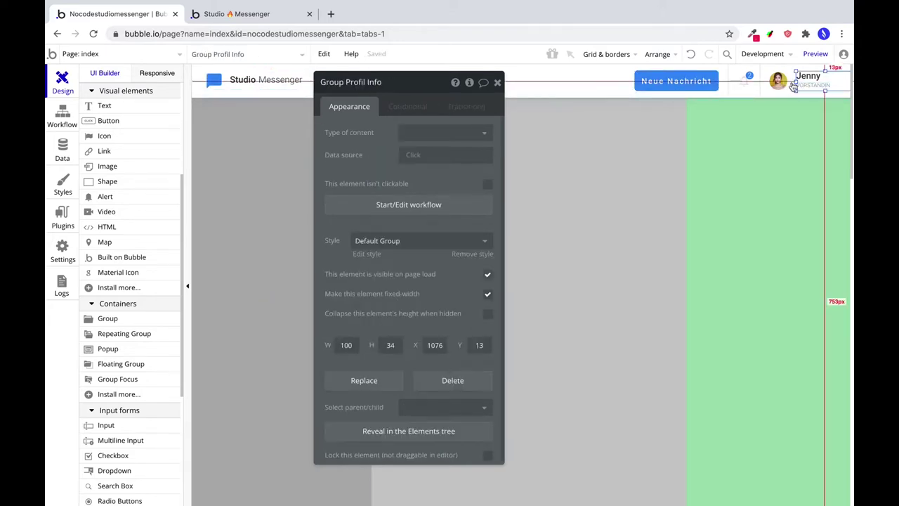
pyautogui.keyDown('shift'); pyautogui.click(761, 88); pyautogui.keyUp('shift')
pyautogui.keyDown('shift'); pyautogui.click(751, 75); pyautogui.keyUp('shift')
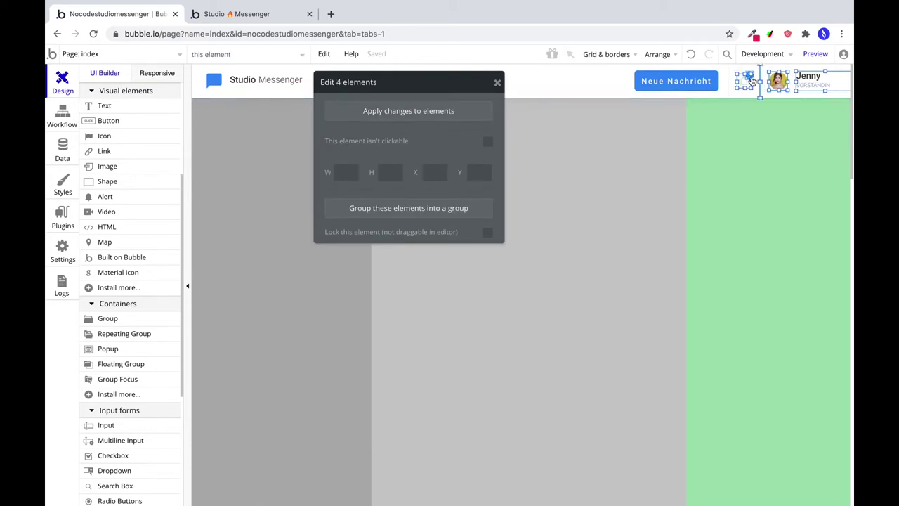
pyautogui.keyDown('shift'); pyautogui.click(751, 80); pyautogui.keyUp('shift')
pyautogui.keyDown('shift'); pyautogui.click(699, 84); pyautogui.keyUp('shift')
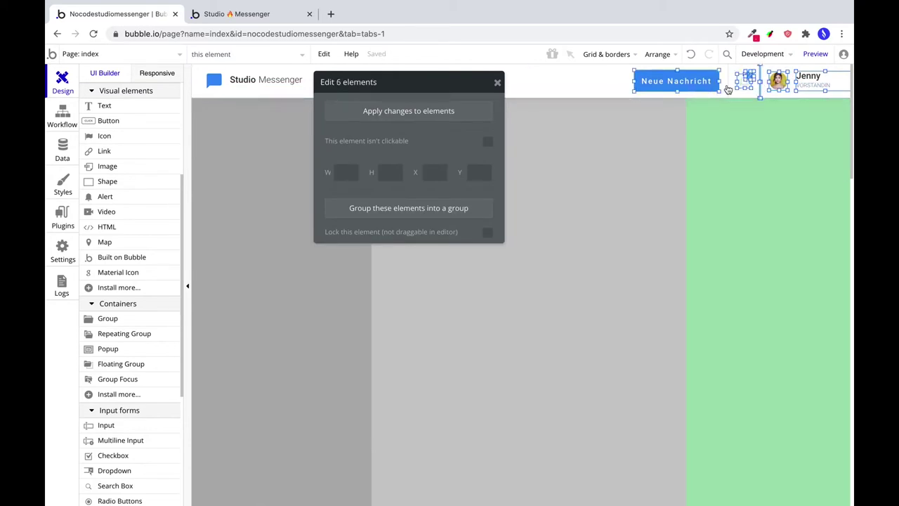
pyautogui.rightClick(701, 83)
pyautogui.click(736, 118)
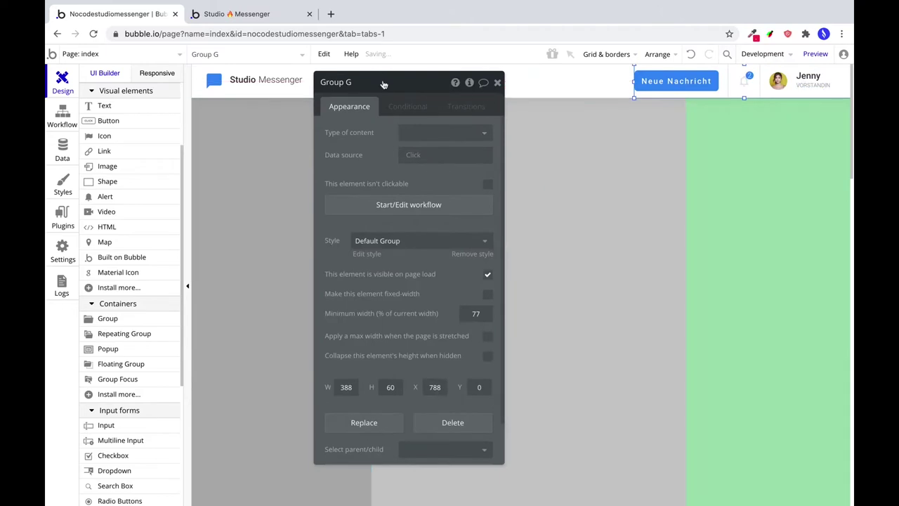
# Rename the group 'Action Elements', make it fixed-width, and preview the app.
pyautogui.doubleClick(384, 85)
pyautogui.write('Action Elements')
pyautogui.click(488, 293)
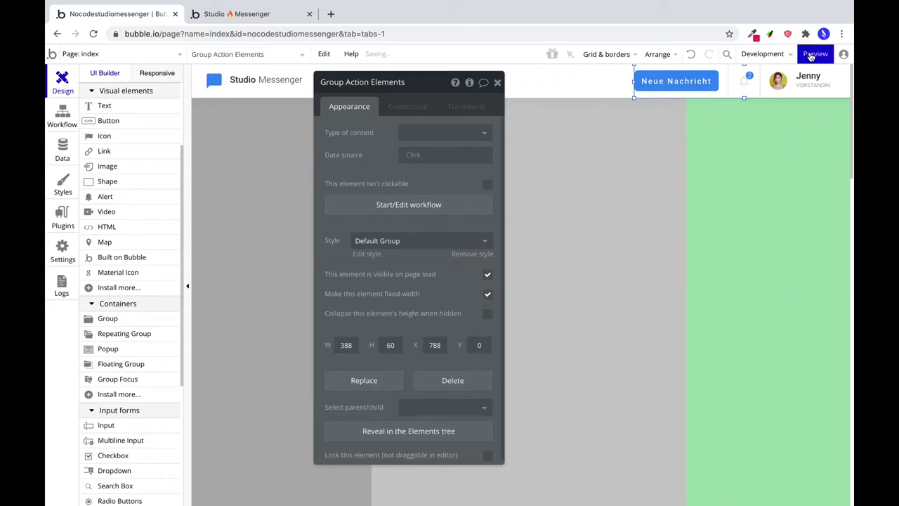
pyautogui.click(815, 54)
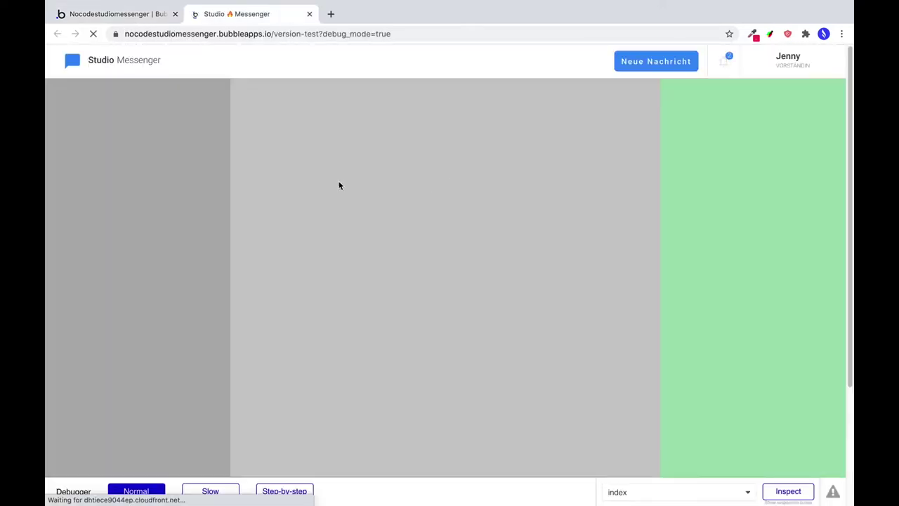
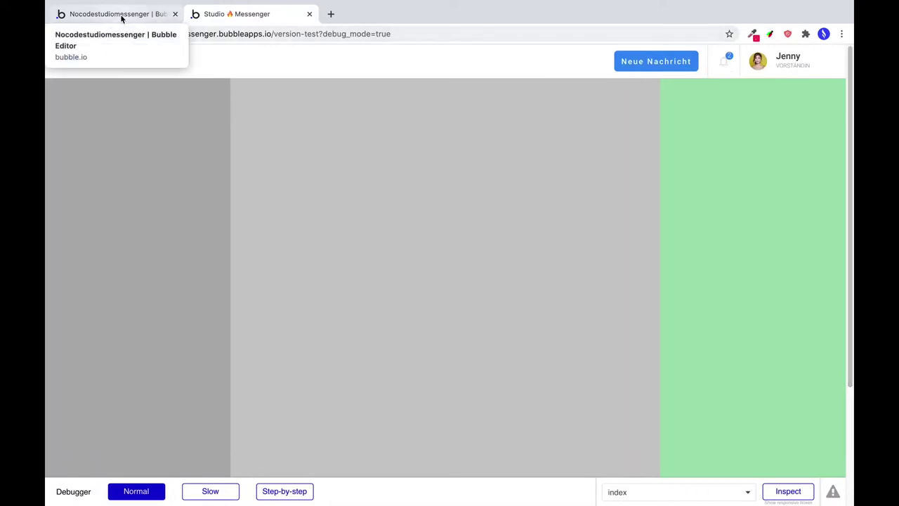
# Remove the grey background fill from the chat list group.
pyautogui.click(122, 19)
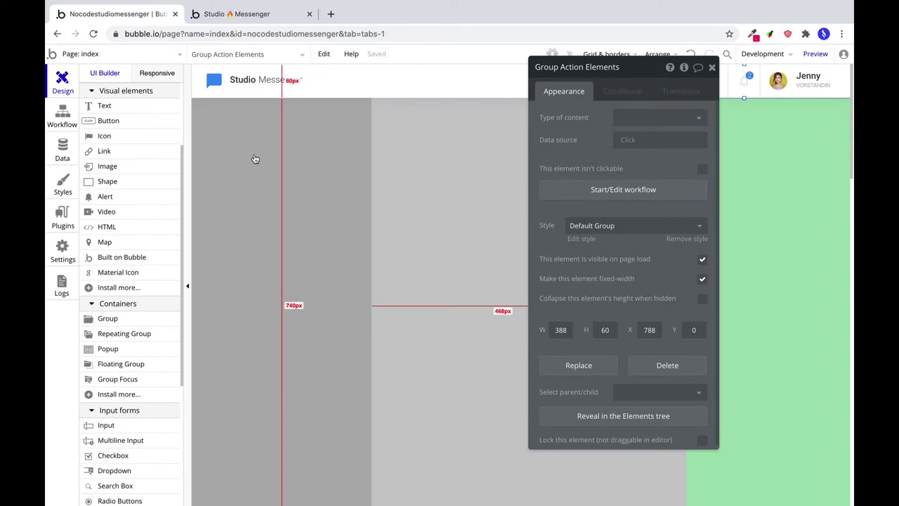
pyautogui.click(253, 157)
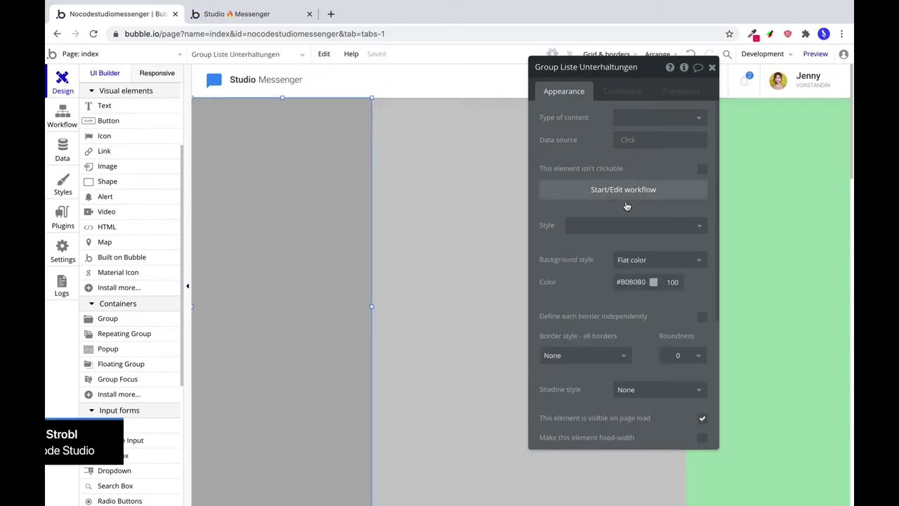
pyautogui.click(639, 260)
pyautogui.click(643, 274)
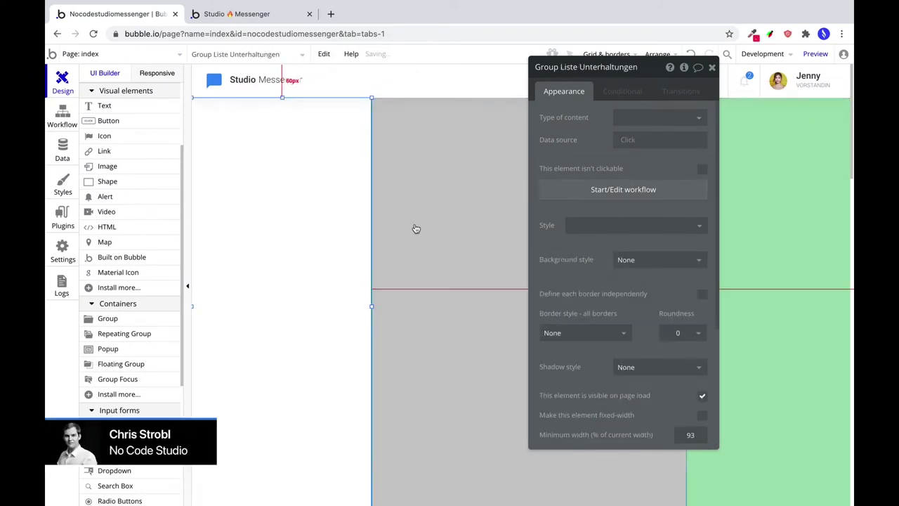
# Give the page a flat #E4EFF8 background colour at 70 opacity.
pyautogui.click(469, 276)
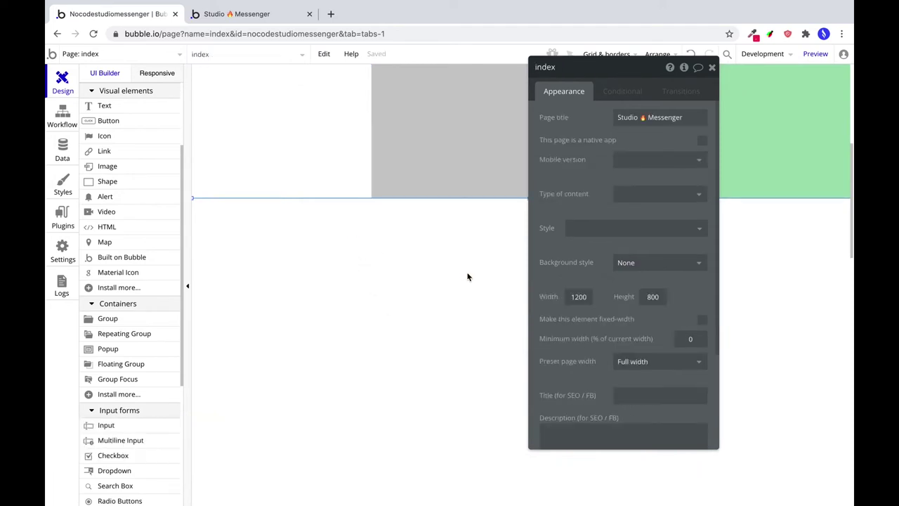
pyautogui.click(632, 263)
pyautogui.click(628, 295)
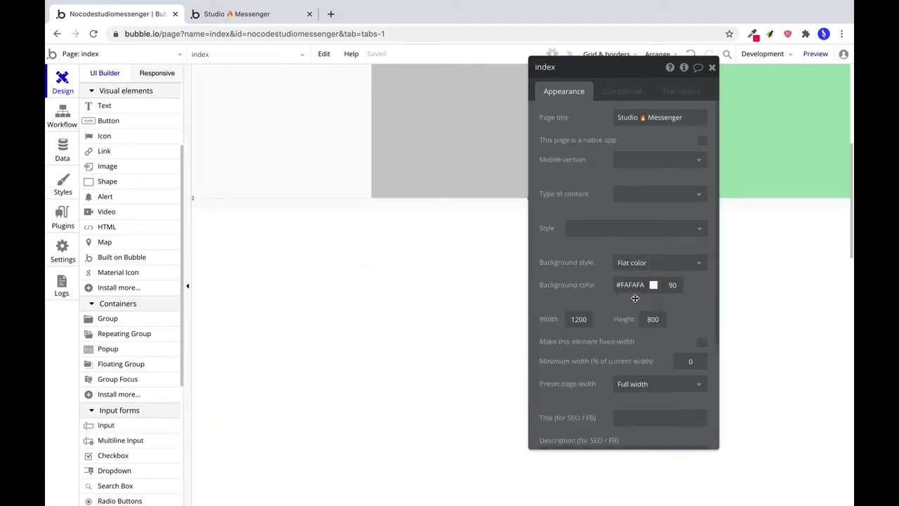
pyautogui.doubleClick(631, 284)
pyautogui.write('#E')
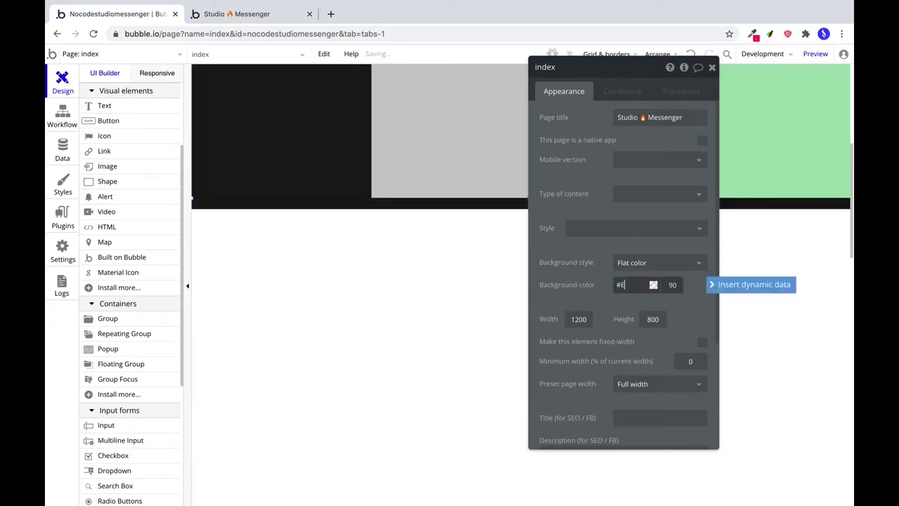
pyautogui.write('4EFF8')
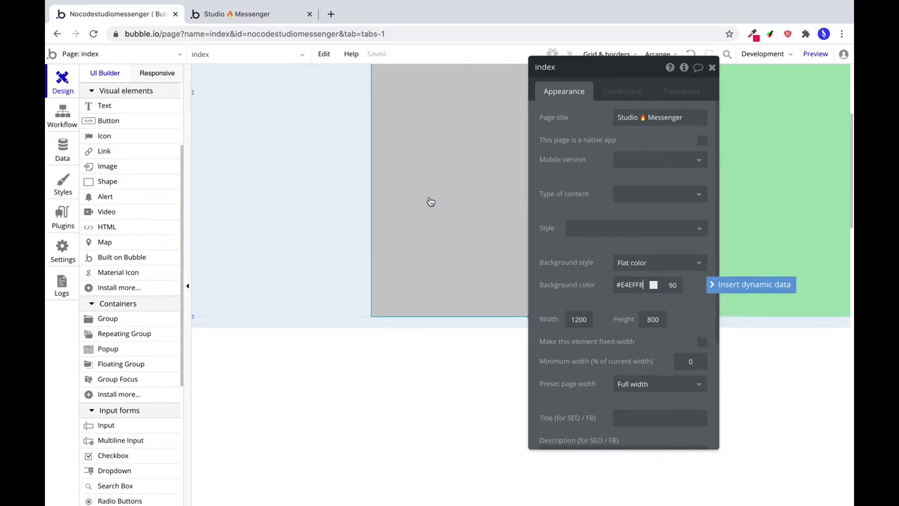
pyautogui.click(674, 284)
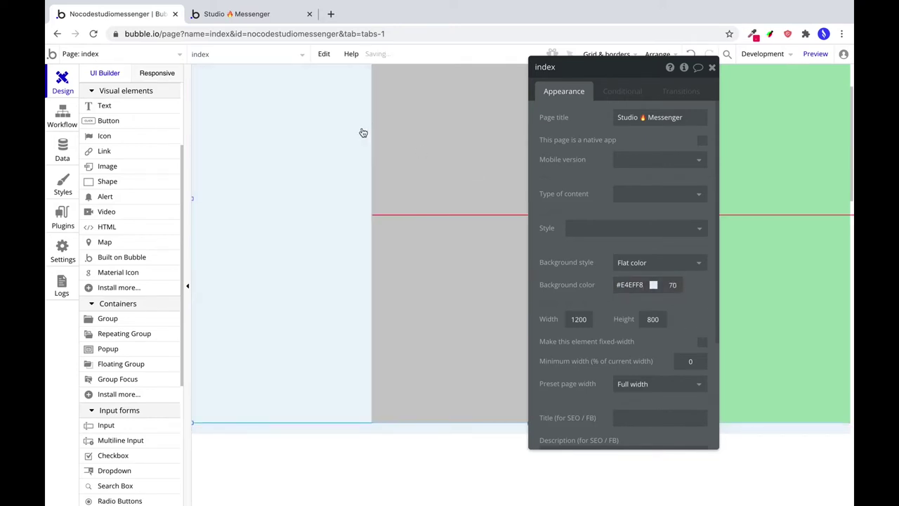
pyautogui.click(334, 153)
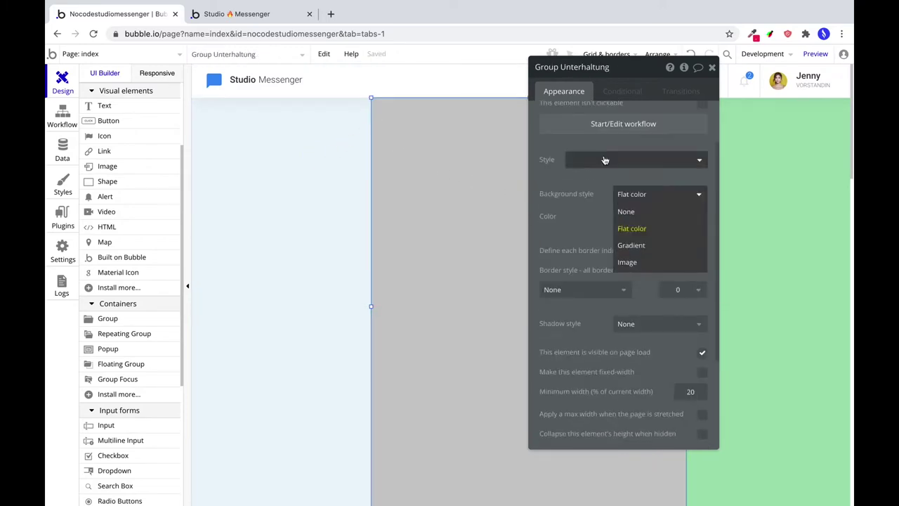
# Clear the conversation group's grey background fill.
pyautogui.moveTo(641, 66); pyautogui.dragTo(649, 93)
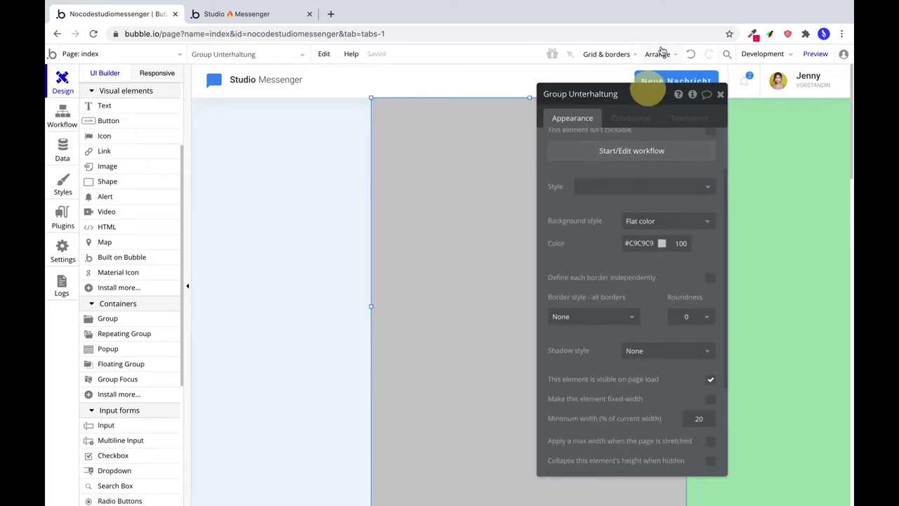
pyautogui.click(658, 54)
pyautogui.click(625, 79)
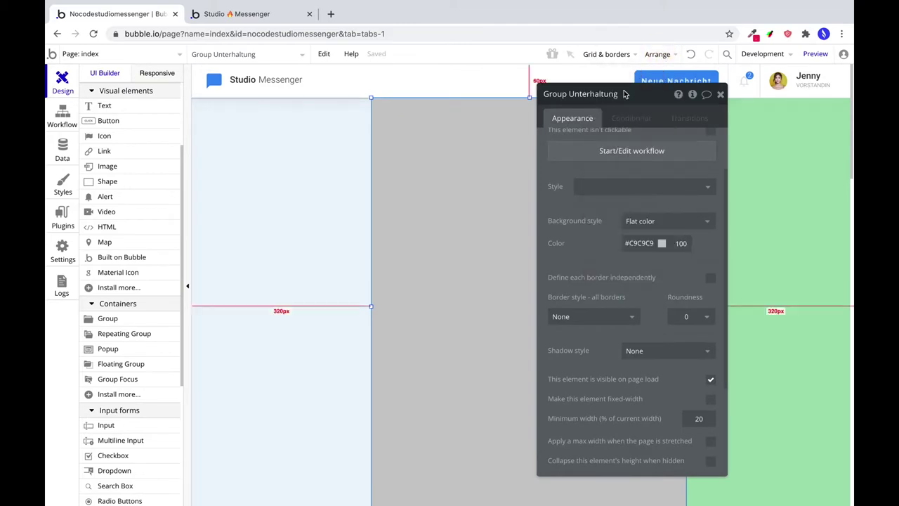
pyautogui.click(653, 222)
pyautogui.click(636, 239)
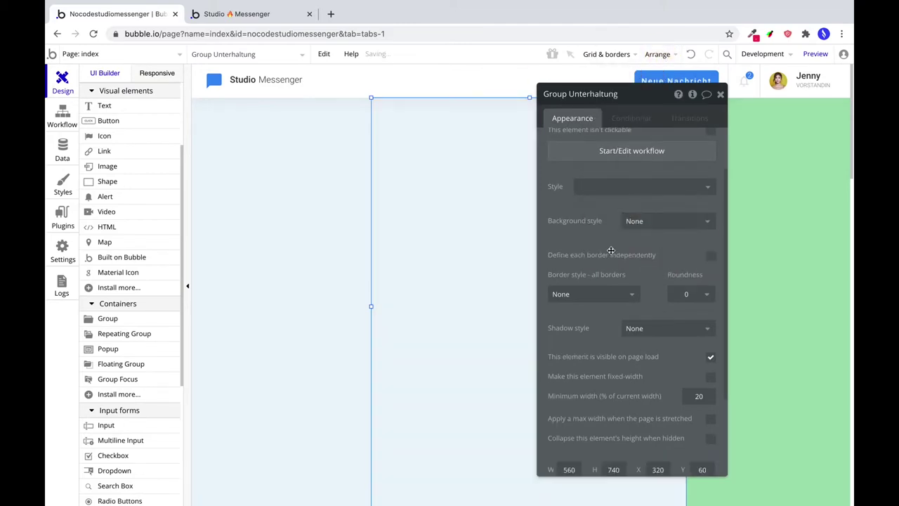
# Define borders independently and give the conversation group a solid, slightly transparent #728197 left border.
pyautogui.click(597, 296)
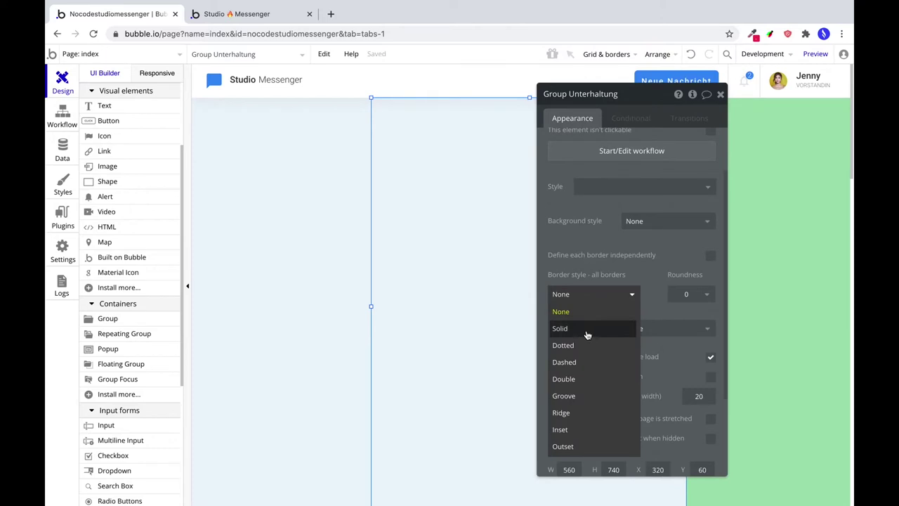
pyautogui.click(710, 255)
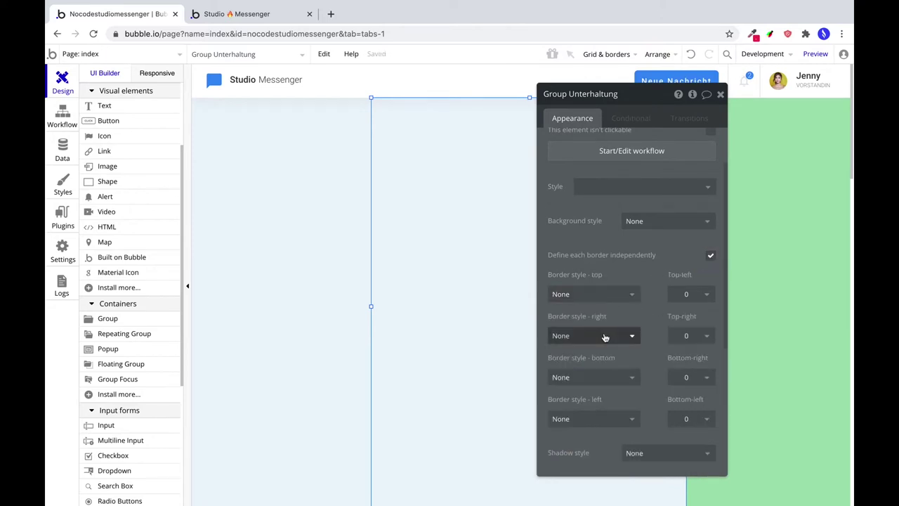
pyautogui.click(598, 419)
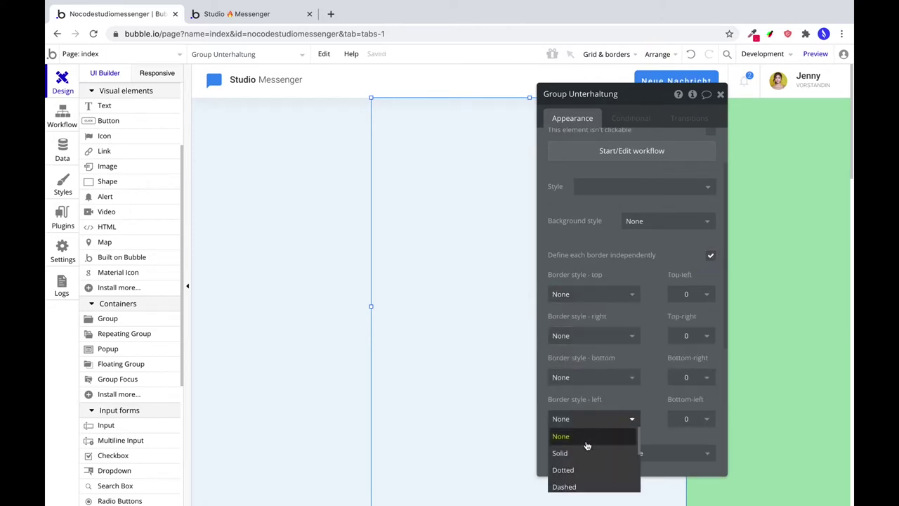
pyautogui.click(586, 453)
pyautogui.scroll(-1, 653, 393)
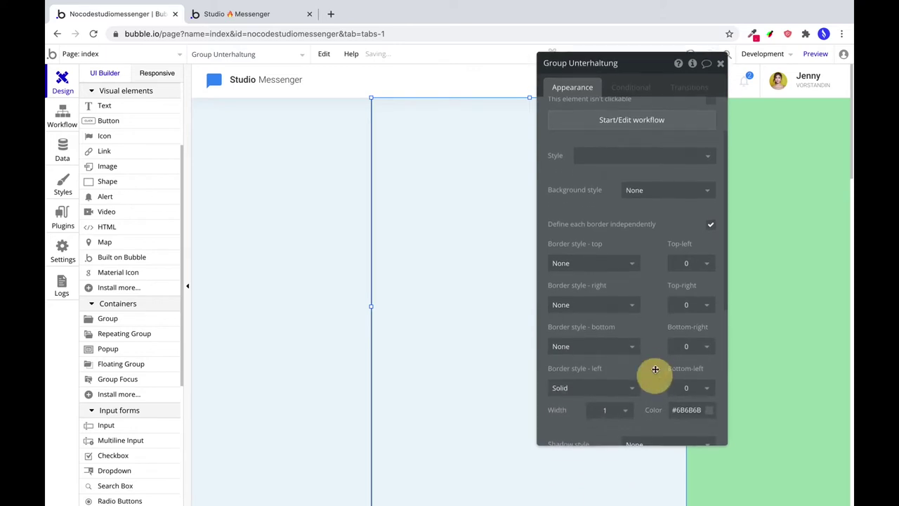
pyautogui.click(692, 399)
pyautogui.doubleClick(693, 398)
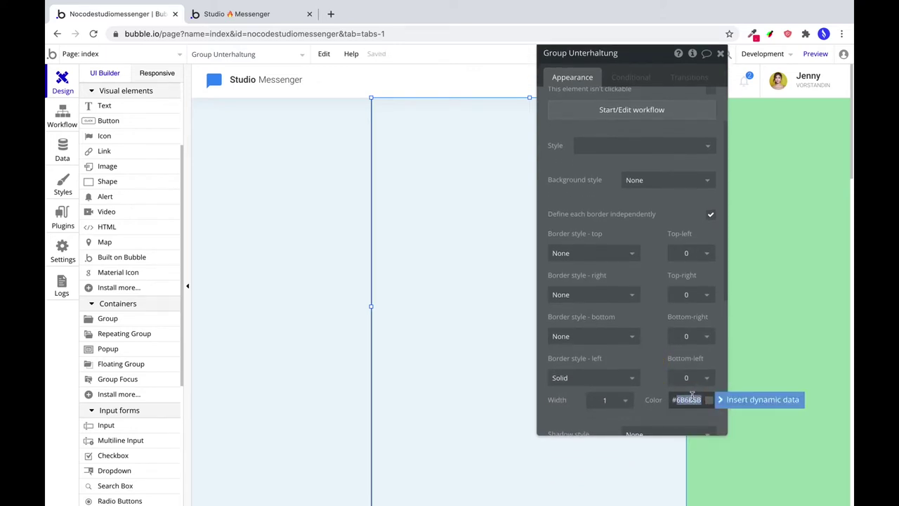
pyautogui.write('#728197')
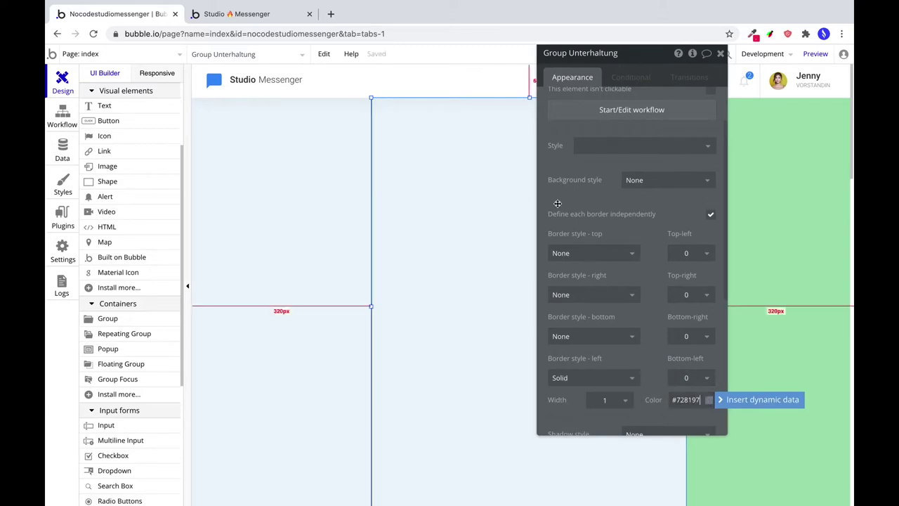
pyautogui.click(707, 399)
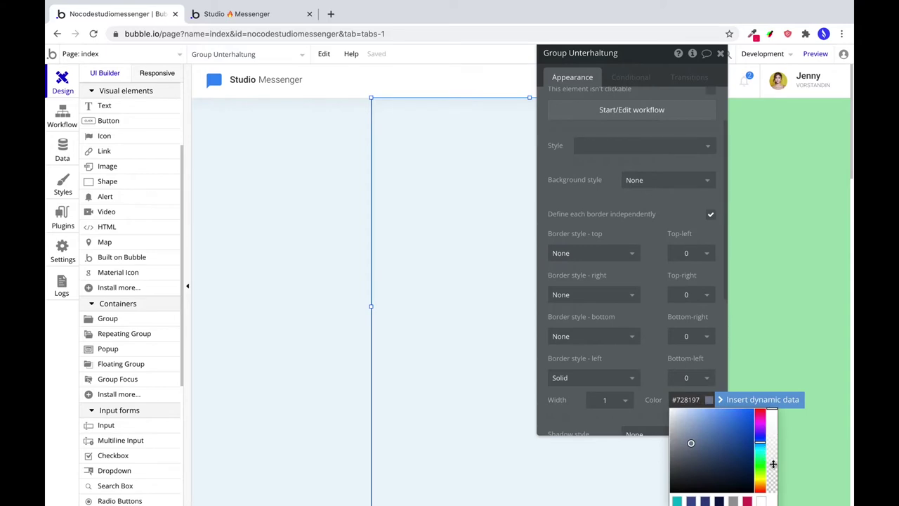
pyautogui.moveTo(773, 463); pyautogui.dragTo(772, 479)
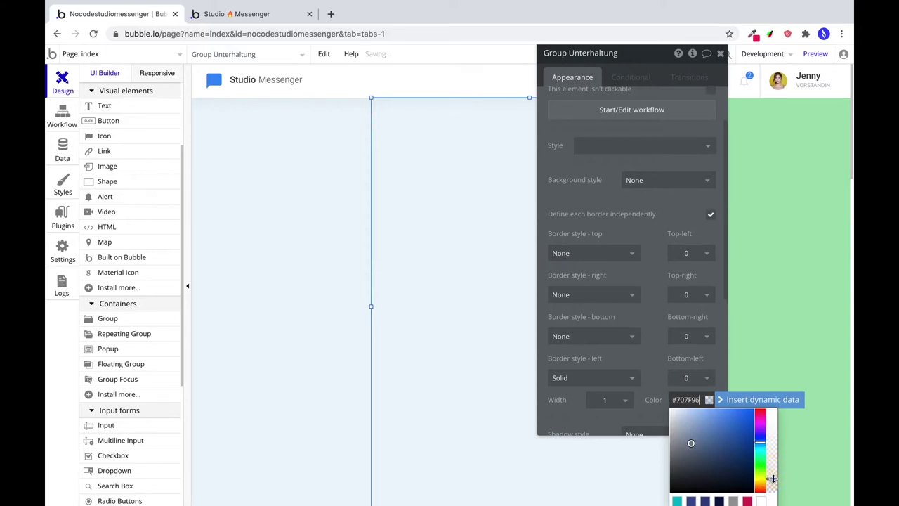
# Add a matching solid, slightly transparent #728197 right border and preview the result.
pyautogui.click(600, 295)
pyautogui.click(592, 328)
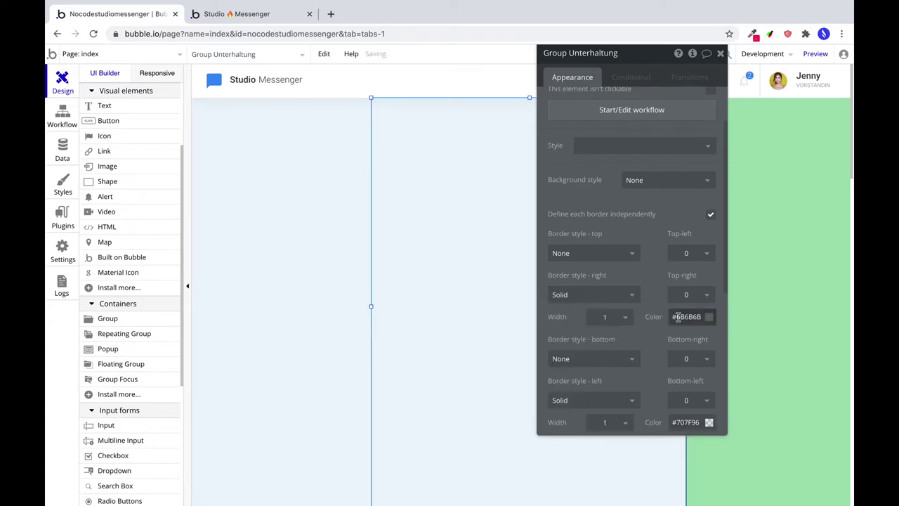
pyautogui.click(678, 317)
pyautogui.write('#728197')
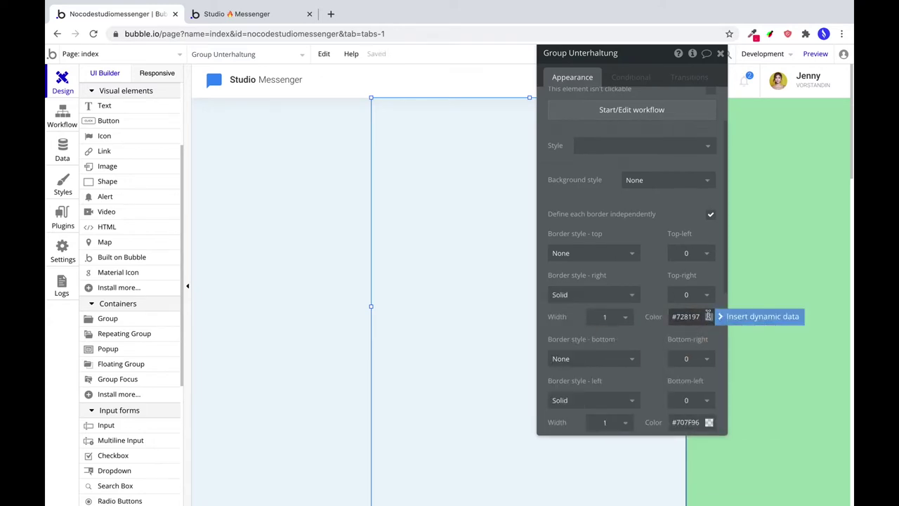
pyautogui.click(708, 316)
pyautogui.click(772, 395)
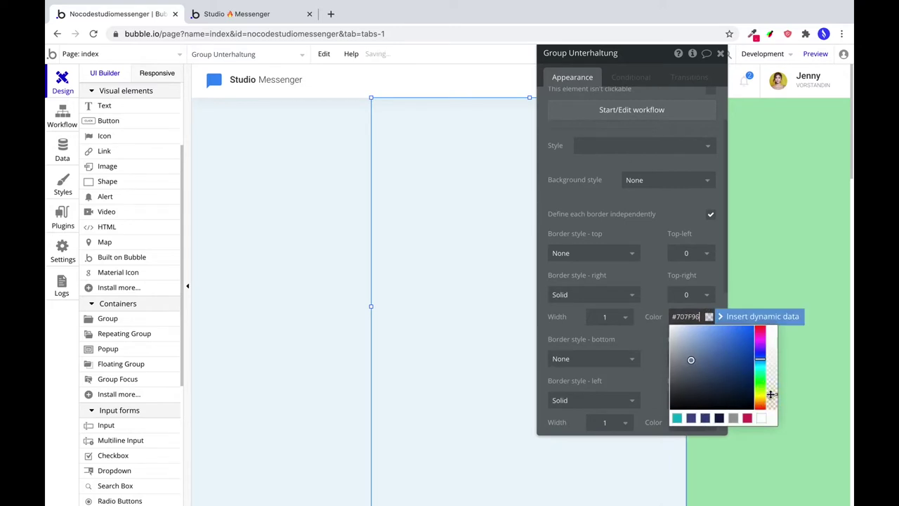
pyautogui.click(647, 341)
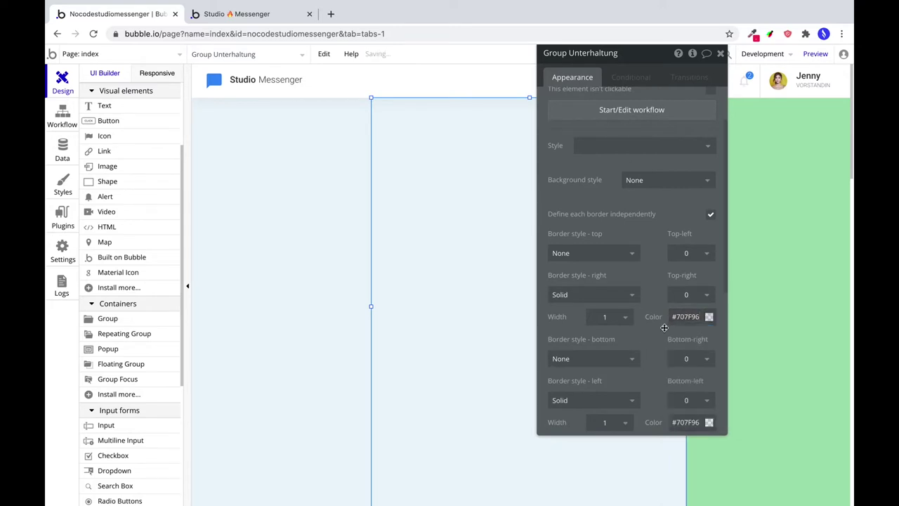
pyautogui.click(815, 54)
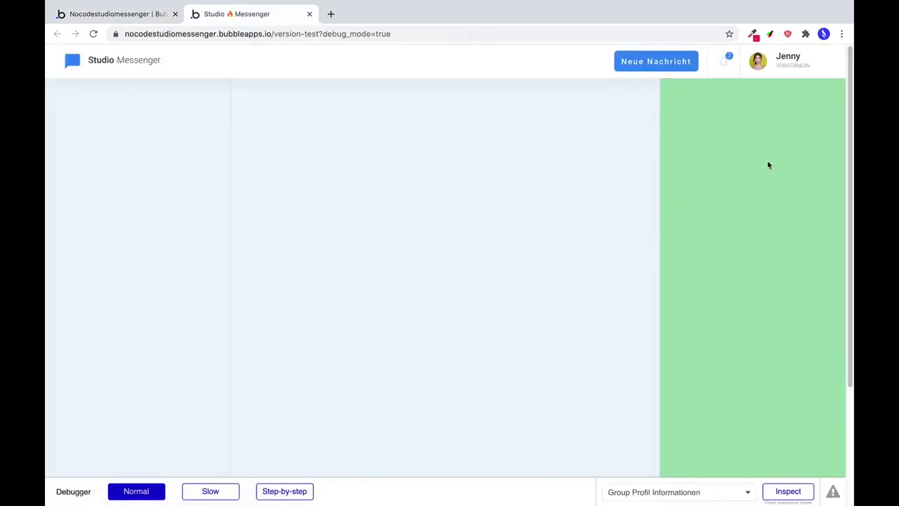
pyautogui.hotkey('ctrl', 'shift', 'Tab')
# Remove the profile information group's green fill and preview the page.
pyautogui.click(771, 187)
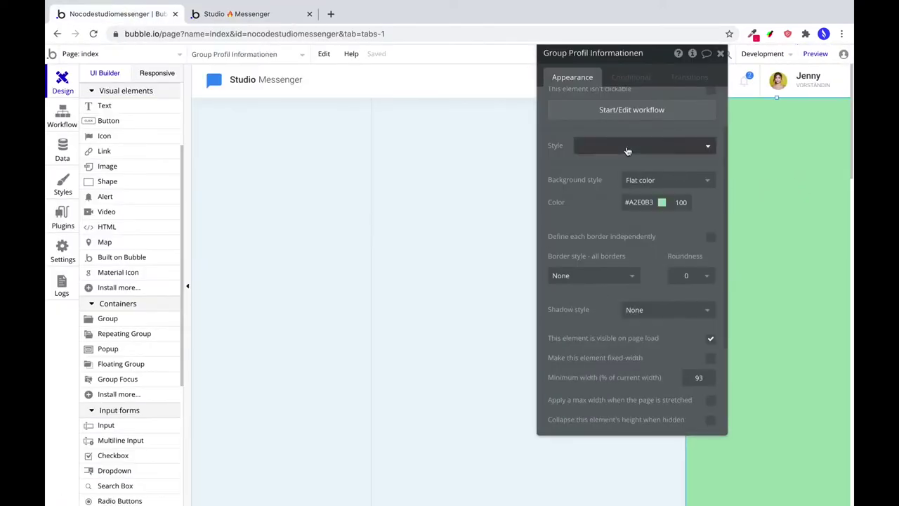
pyautogui.click(661, 180)
pyautogui.click(640, 194)
pyautogui.click(817, 56)
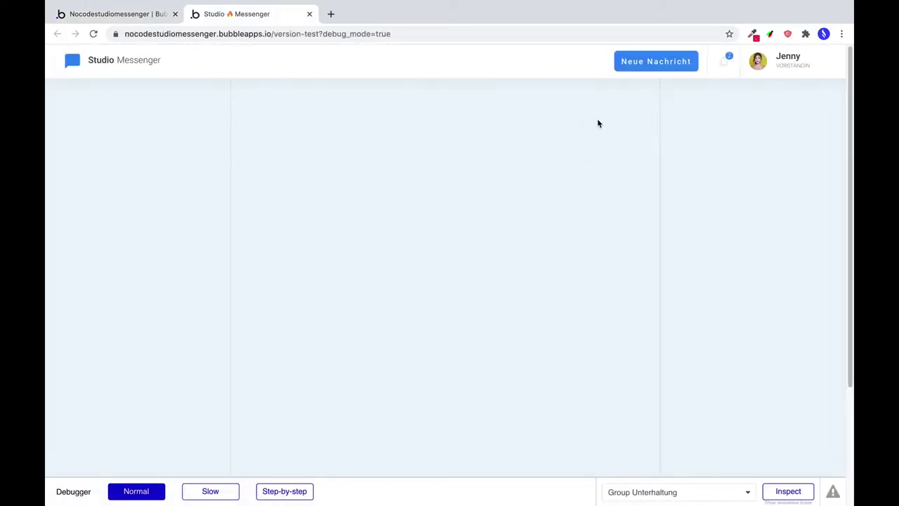
pyautogui.click(141, 15)
pyautogui.click(258, 166)
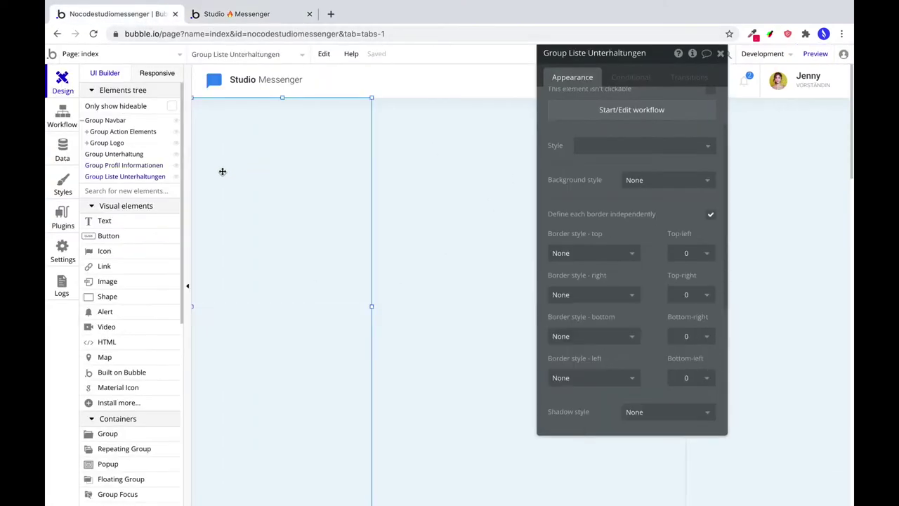
# Add a Chats heading text at the top of the chat list with font size 20.
pyautogui.click(113, 200)
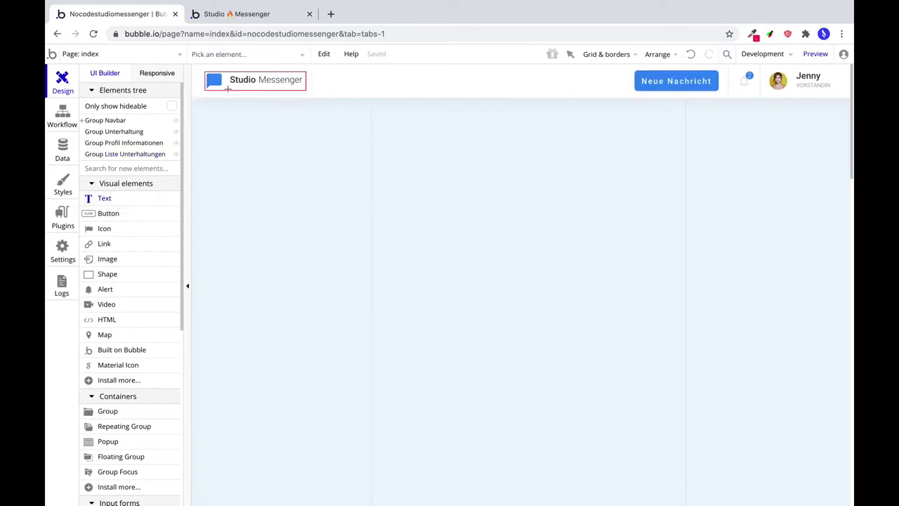
pyautogui.moveTo(206, 114); pyautogui.dragTo(254, 137)
pyautogui.write('Chats')
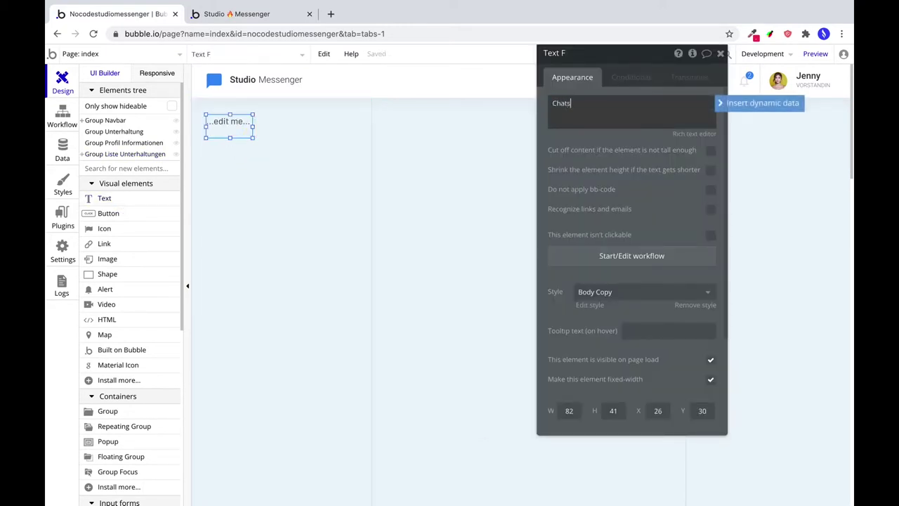
pyautogui.click(599, 292)
pyautogui.click(602, 310)
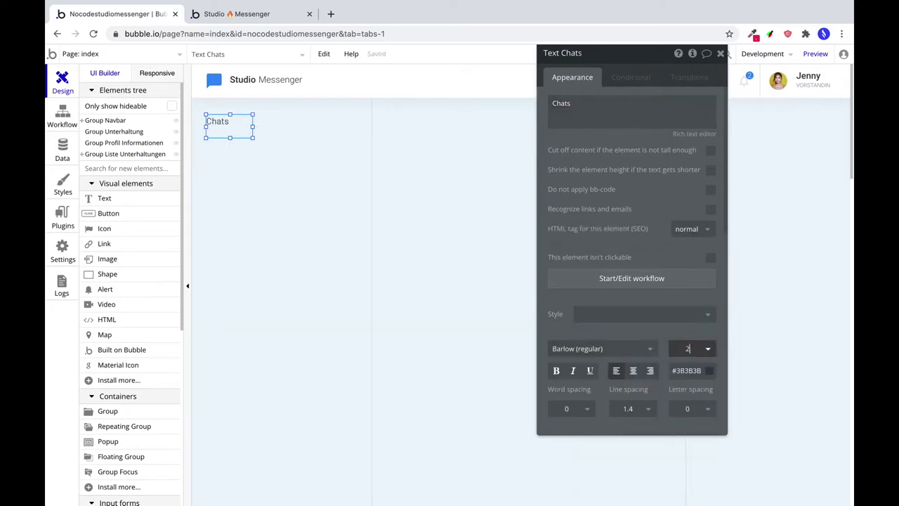
pyautogui.press('Return')
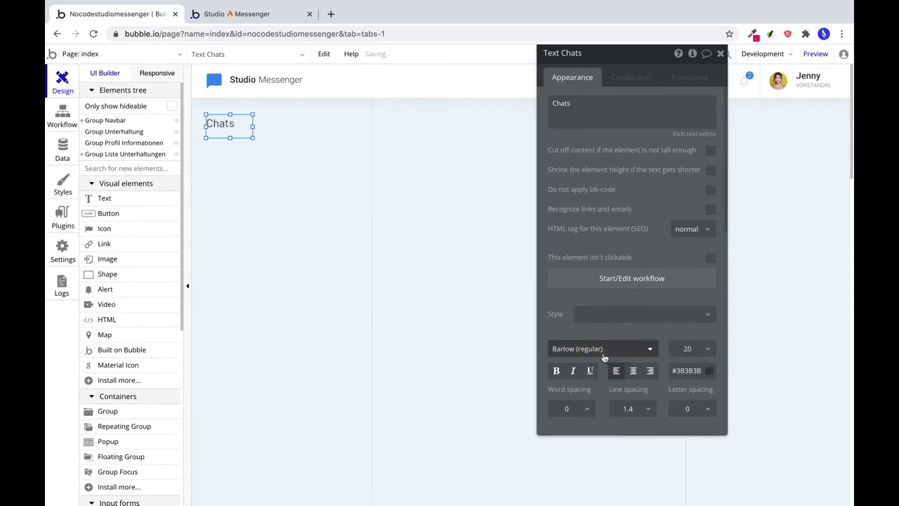
# Set the heading to Roboto (500) with line spacing 1, centered vertically.
pyautogui.click(603, 354)
pyautogui.write('robot')
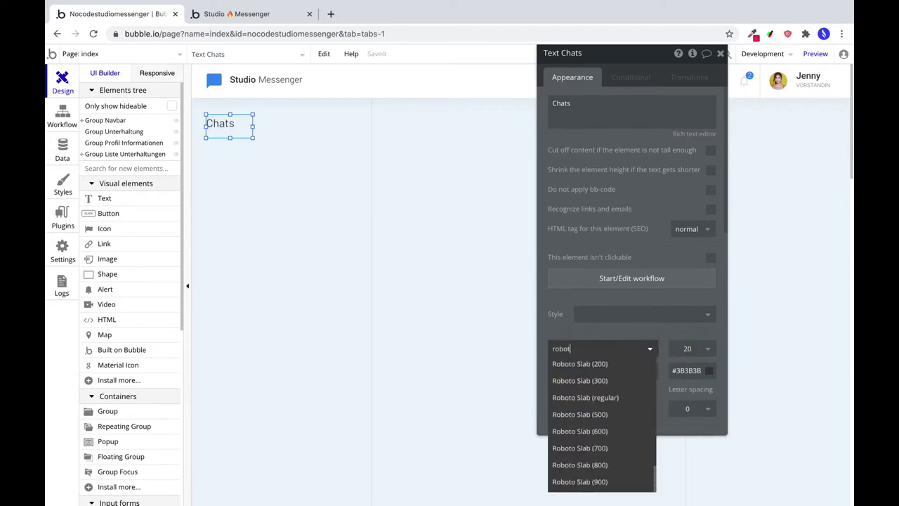
pyautogui.write('o (500')
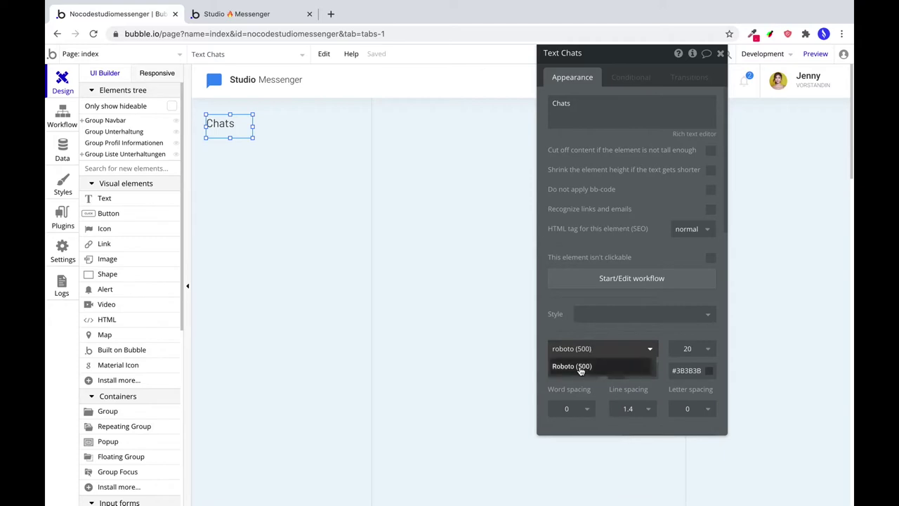
pyautogui.press('Return')
pyautogui.scroll(-1, 661, 386)
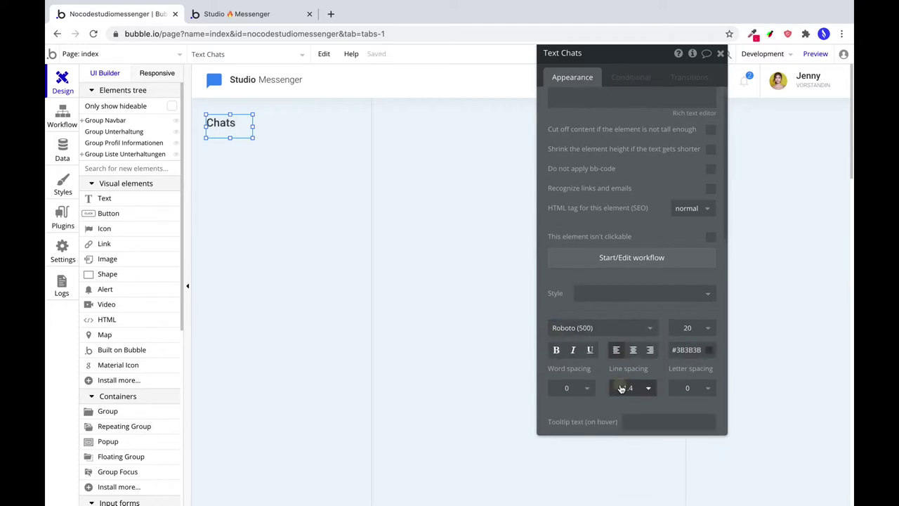
pyautogui.click(628, 384)
pyautogui.click(628, 406)
pyautogui.scroll(-5, 660, 366)
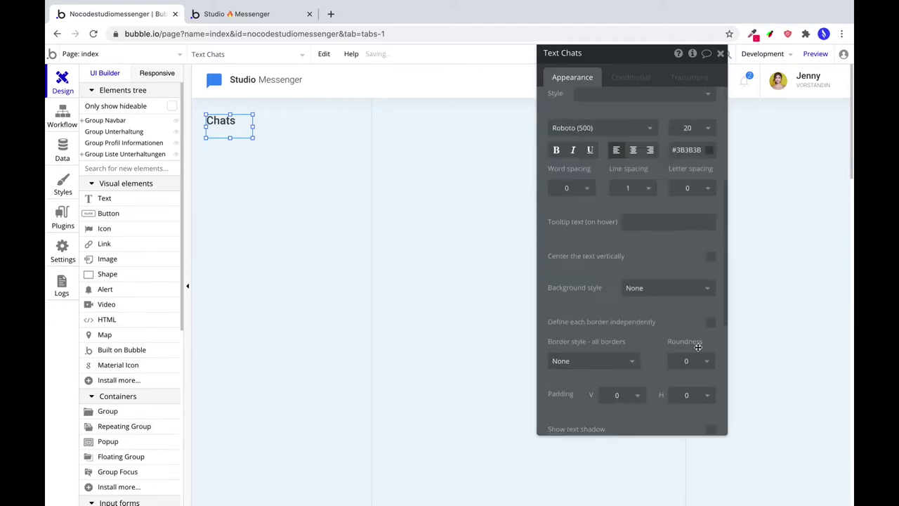
pyautogui.click(715, 258)
# Position the Chats heading at X 24, Y 24.
pyautogui.scroll(-6, 667, 309)
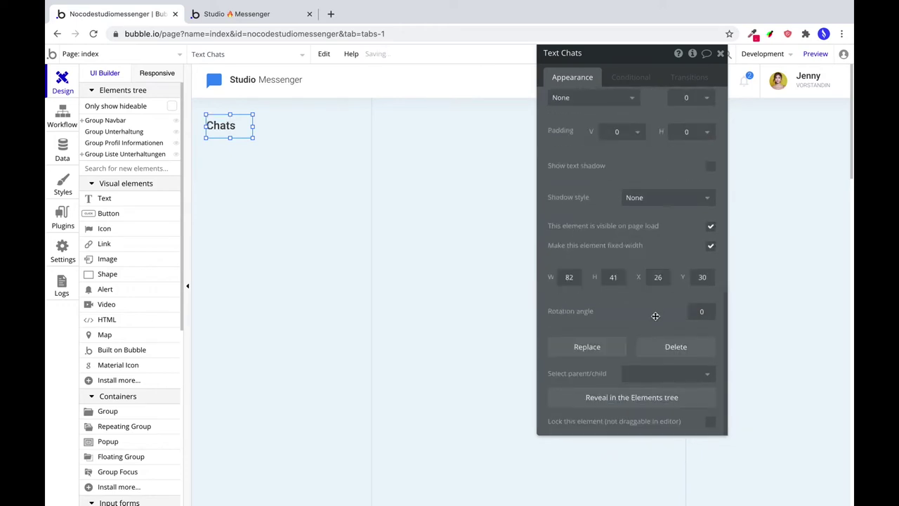
pyautogui.click(658, 277)
pyautogui.doubleClick(657, 277)
pyautogui.write('24')
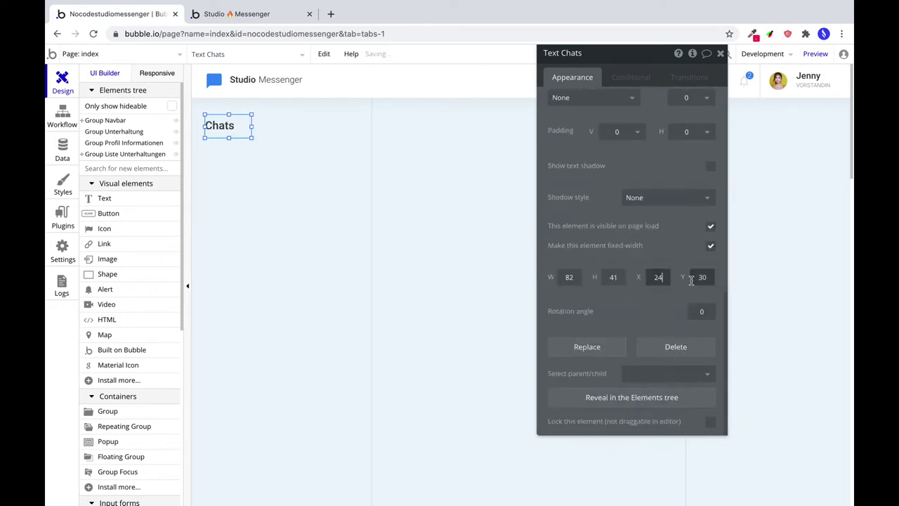
pyautogui.doubleClick(701, 277)
pyautogui.write('24')
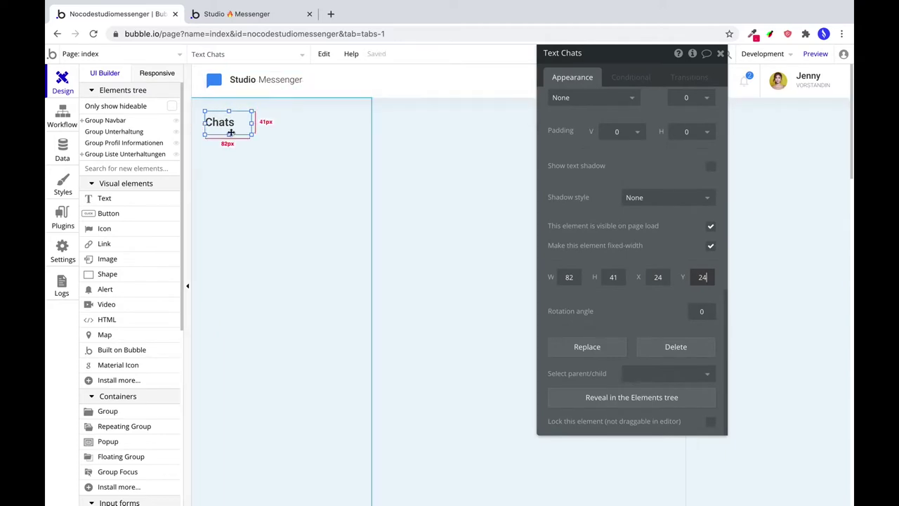
# Set the heading height to 30, shrink it to fit, and draw a repeating group below.
pyautogui.click(614, 275)
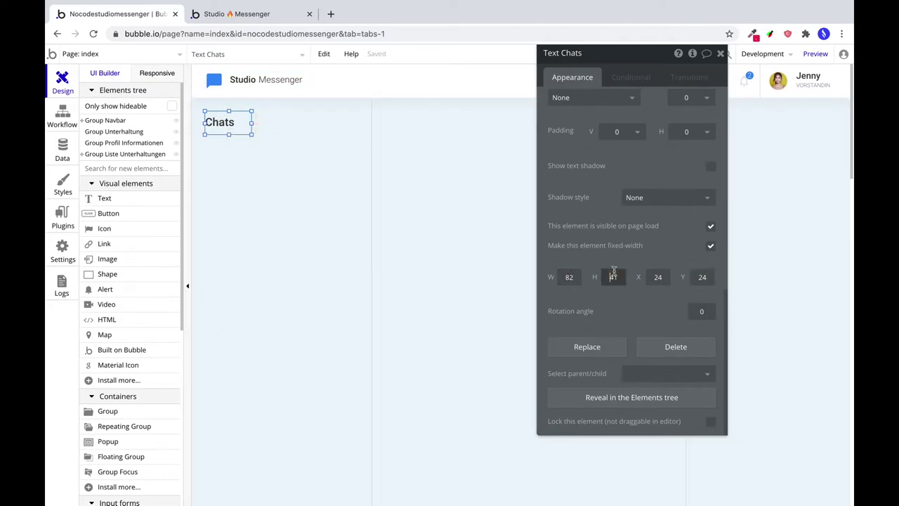
pyautogui.write('30')
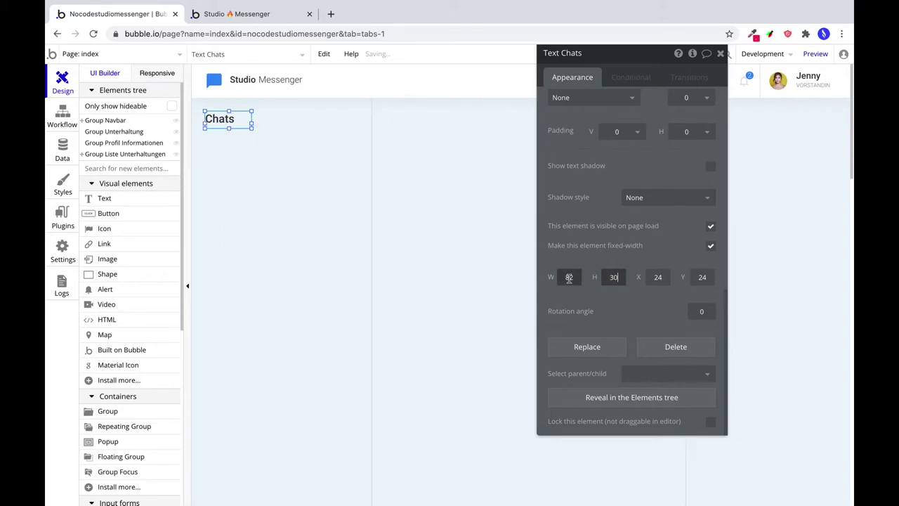
pyautogui.click(568, 280)
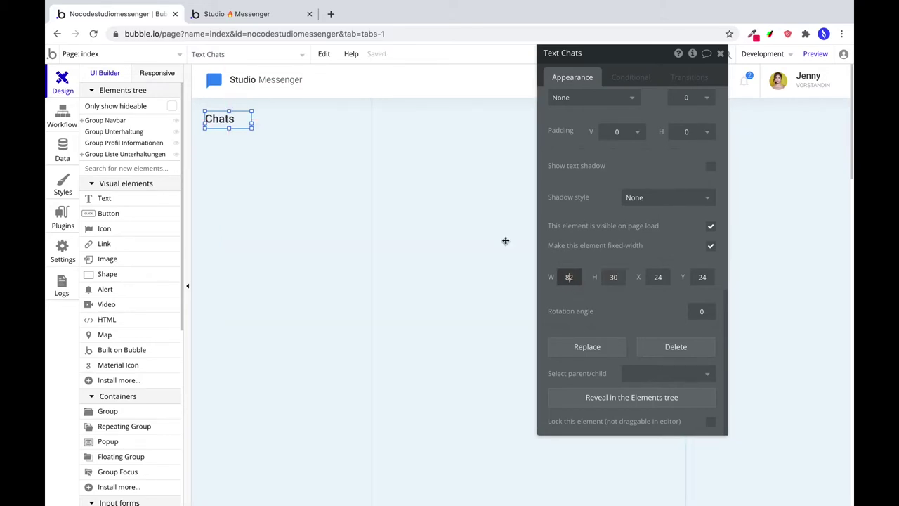
pyautogui.moveTo(251, 124); pyautogui.dragTo(239, 124)
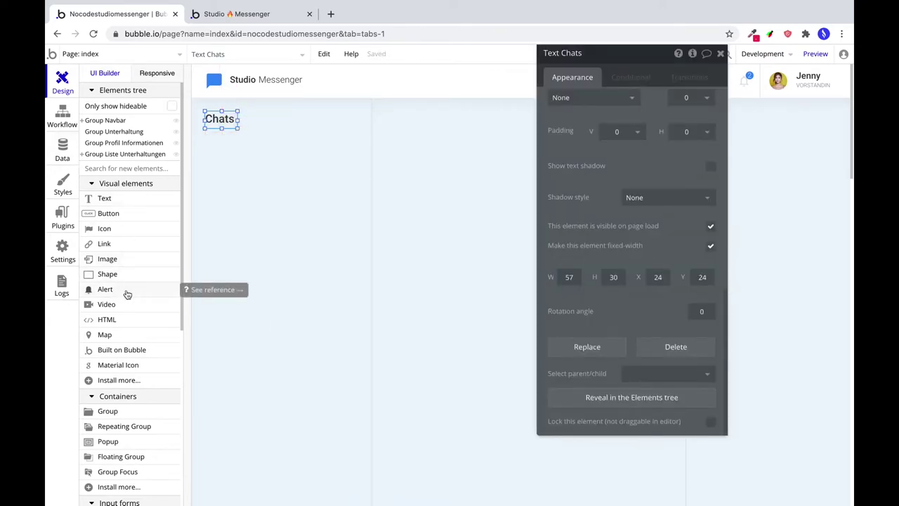
pyautogui.click(125, 427)
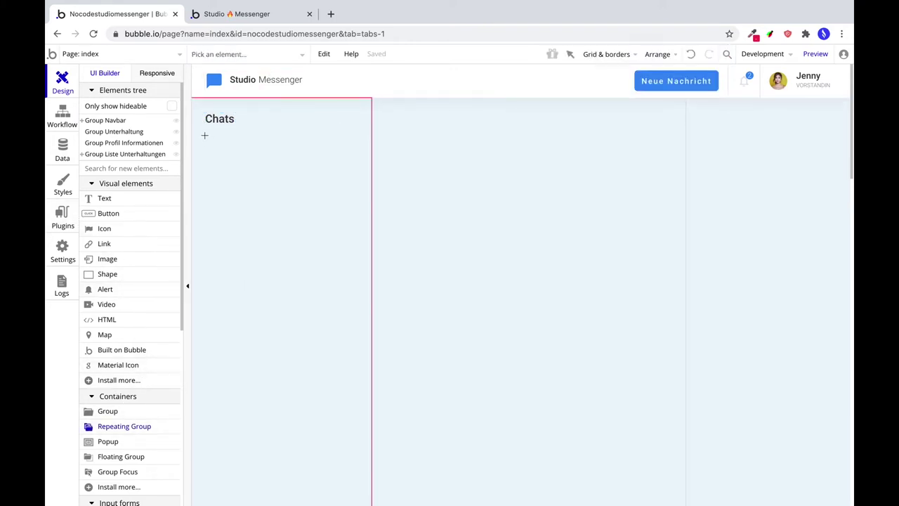
pyautogui.moveTo(205, 135)
pyautogui.mouseDown()
pyautogui.moveTo(345, 169)
pyautogui.moveTo(358, 163)
pyautogui.mouseUp()
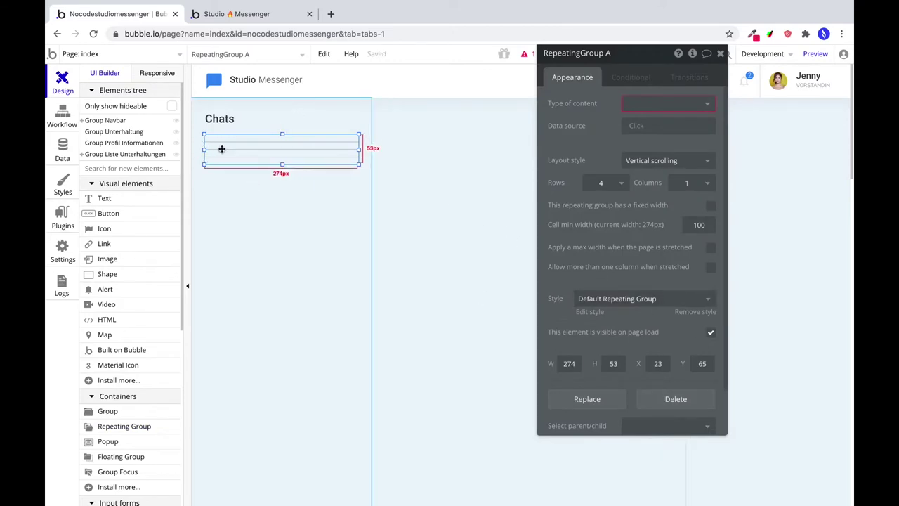
# Set the list to X 24, width 272, horizontal scrolling, with User as content type.
pyautogui.doubleClick(657, 363)
pyautogui.write('24')
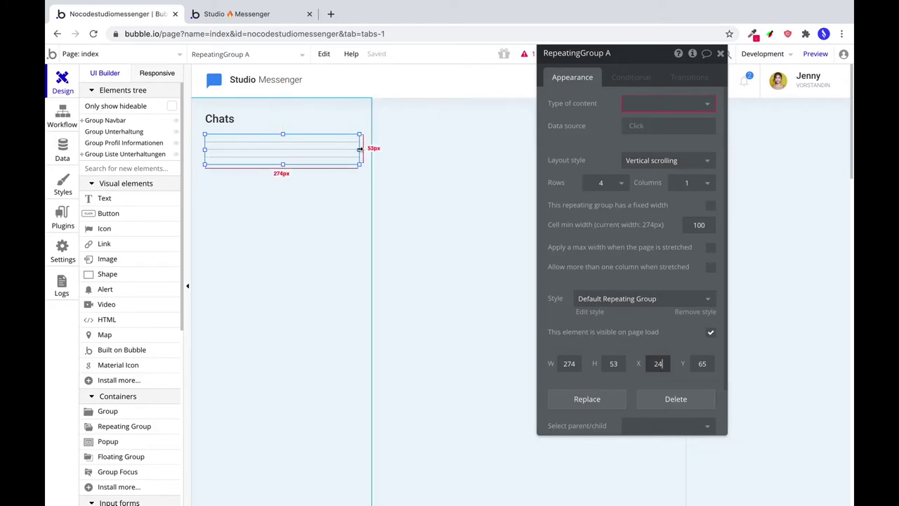
pyautogui.hotkey('shift', 'Tab')
pyautogui.hotkey('shift', 'Tab')
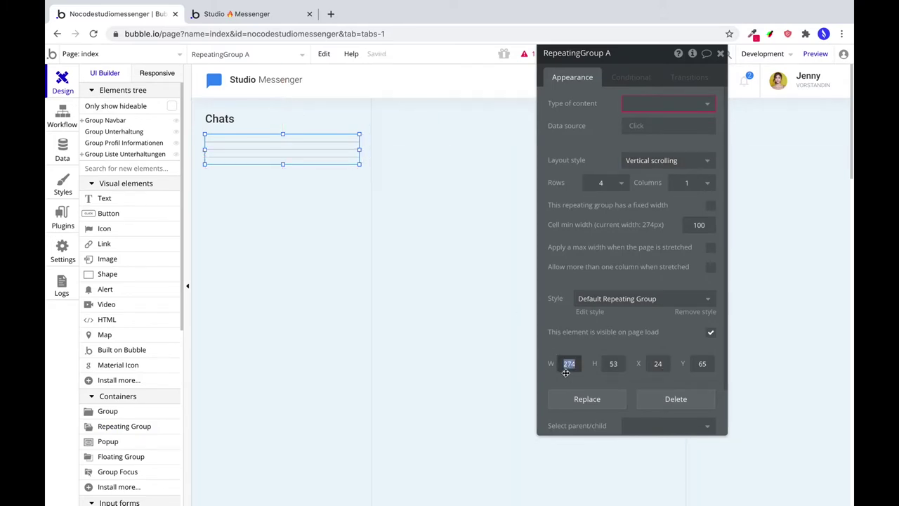
pyautogui.write('272')
pyautogui.click(667, 160)
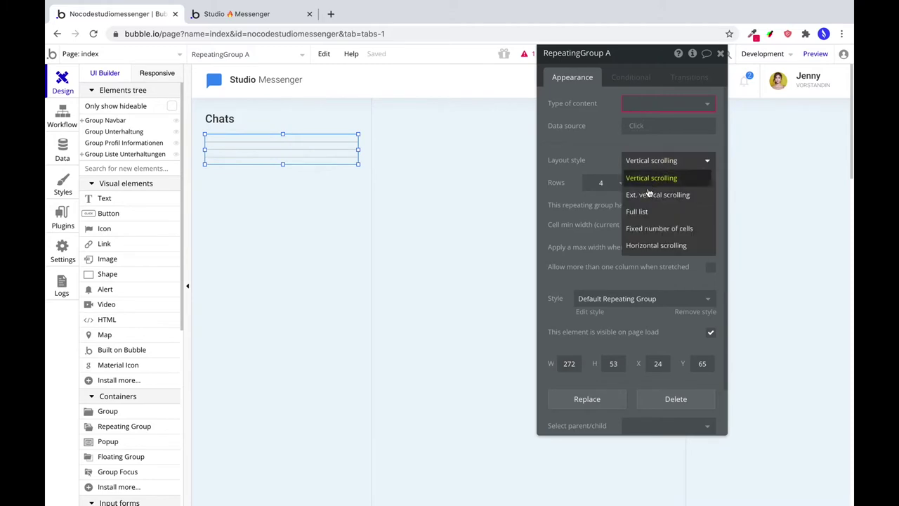
pyautogui.click(667, 245)
pyautogui.click(647, 104)
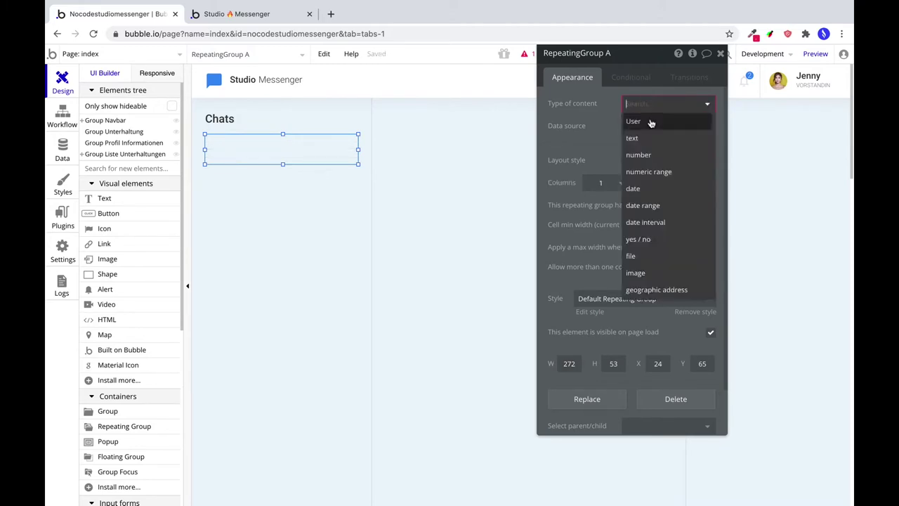
pyautogui.click(651, 123)
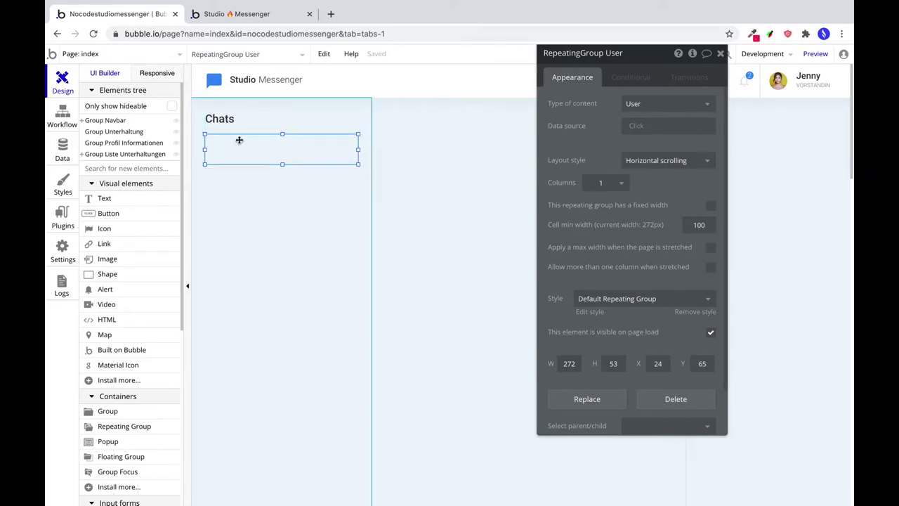
# Move the list lower and give it height 66, 5 columns, no preset style, solid separators.
pyautogui.moveTo(238, 141); pyautogui.dragTo(247, 178)
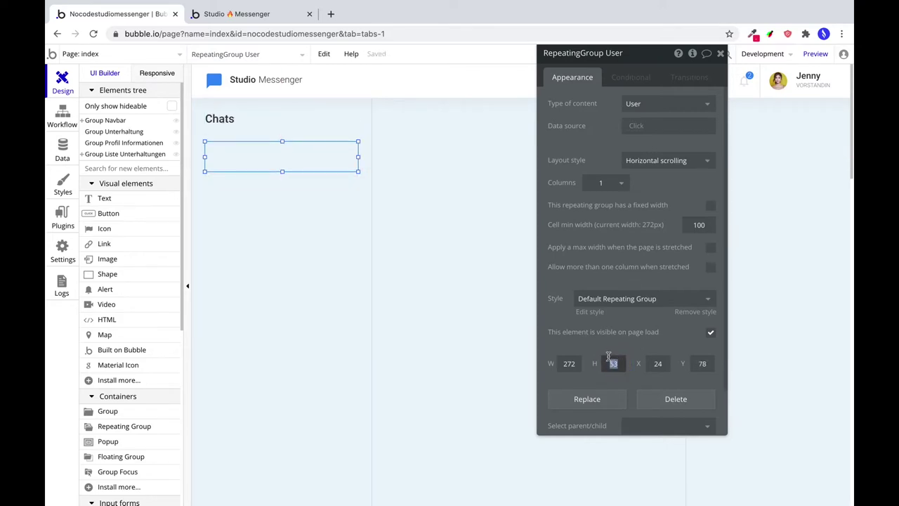
pyautogui.write('66')
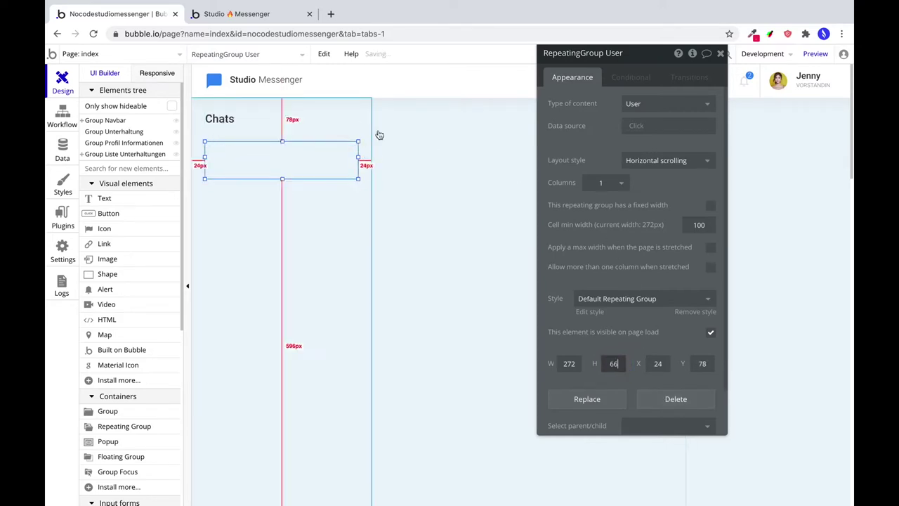
pyautogui.click(608, 184)
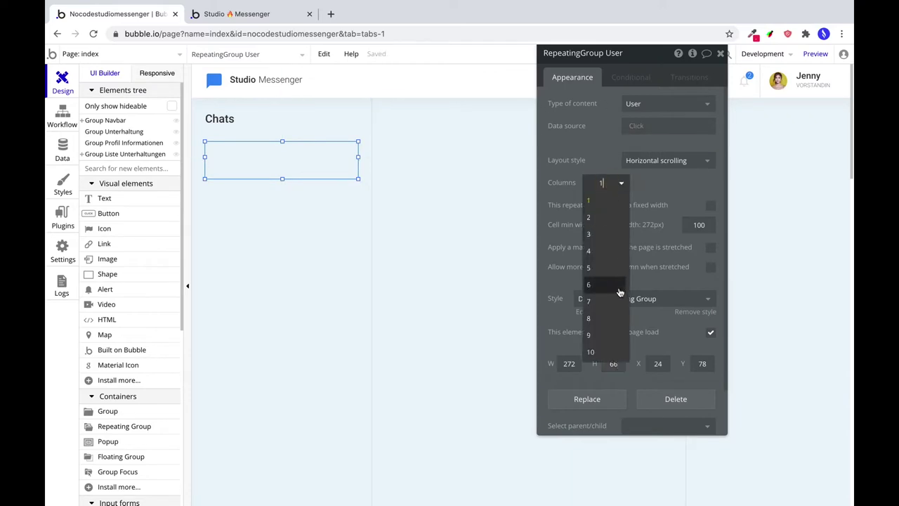
pyautogui.click(608, 271)
pyautogui.click(641, 280)
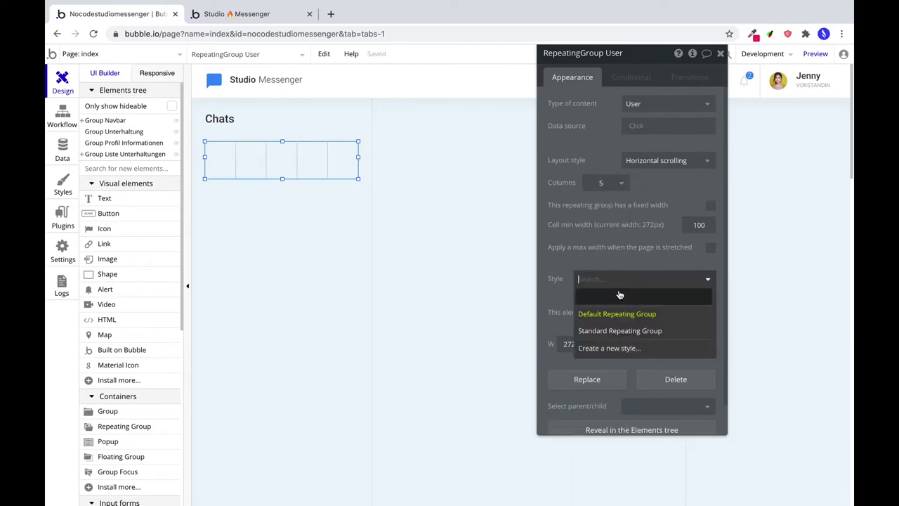
pyautogui.click(608, 296)
pyautogui.click(606, 205)
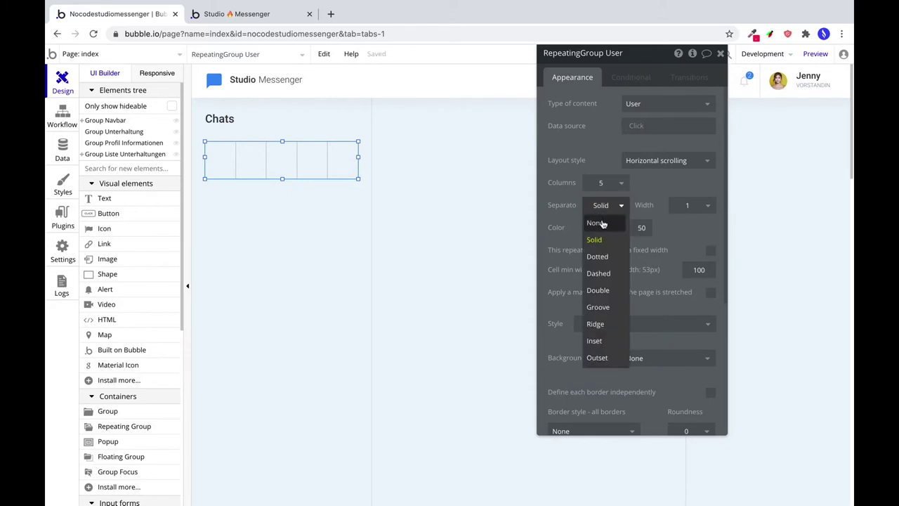
pyautogui.click(580, 242)
pyautogui.click(604, 185)
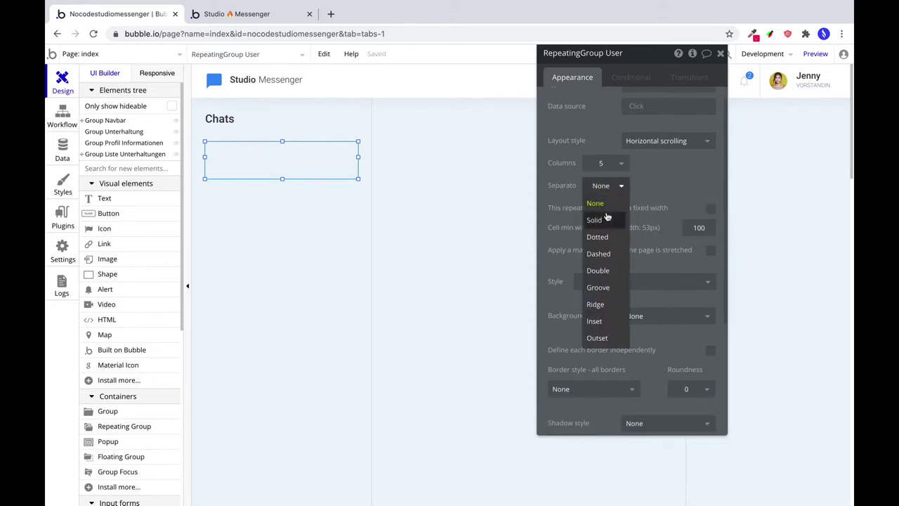
pyautogui.click(597, 217)
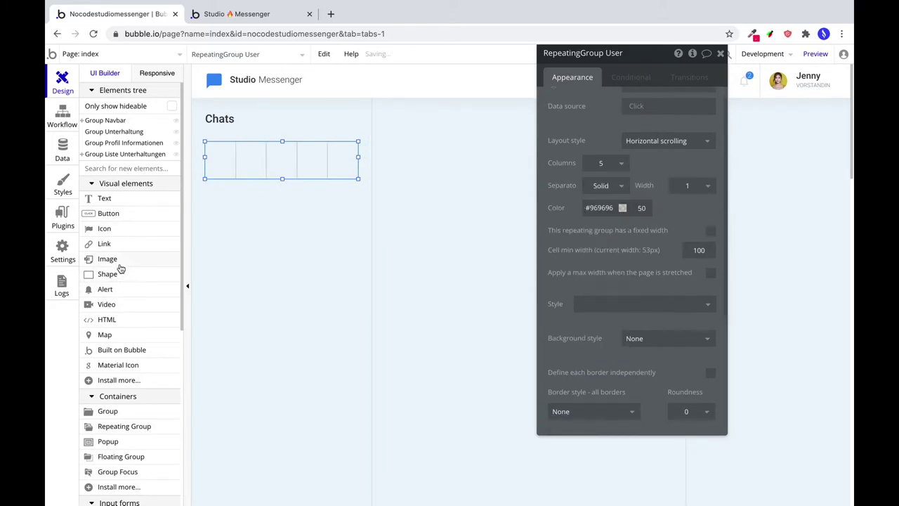
pyautogui.click(116, 260)
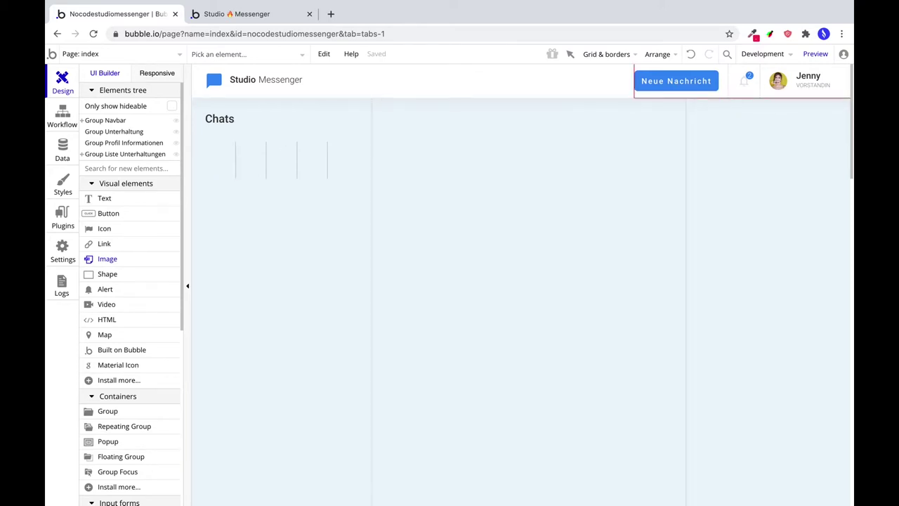
# Paste a copy of the header avatar into the first Chats cell at 40×40, then draw a text box below it.
pyautogui.click(780, 84)
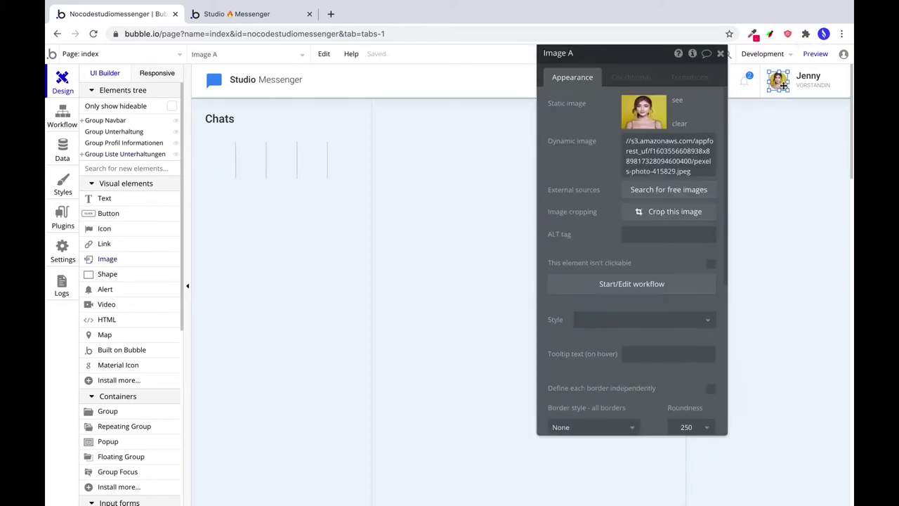
pyautogui.click(219, 165)
pyautogui.hotkey('ctrl', 'v')
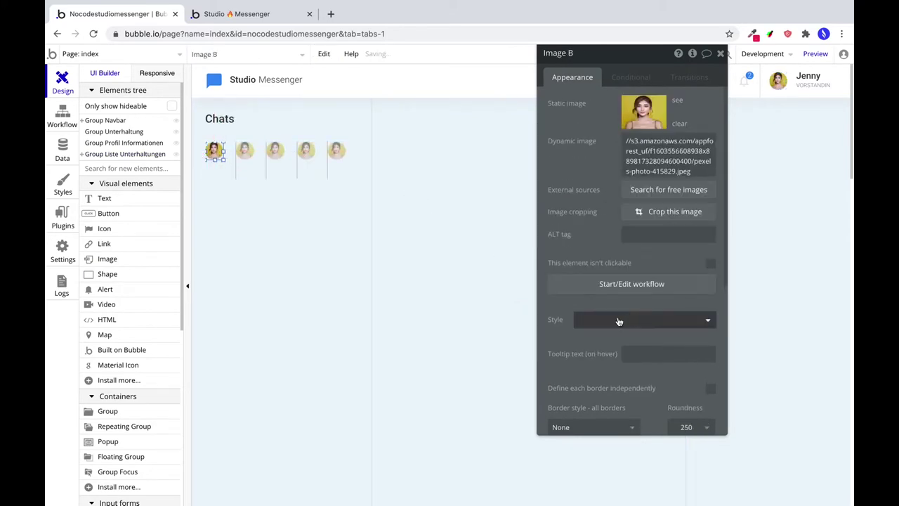
pyautogui.scroll(-5, 618, 323)
pyautogui.doubleClick(569, 277)
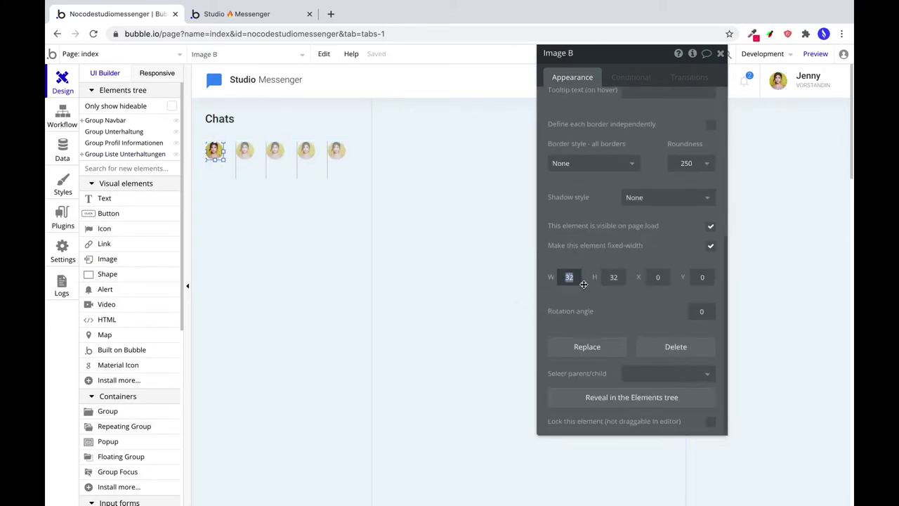
pyautogui.write('40')
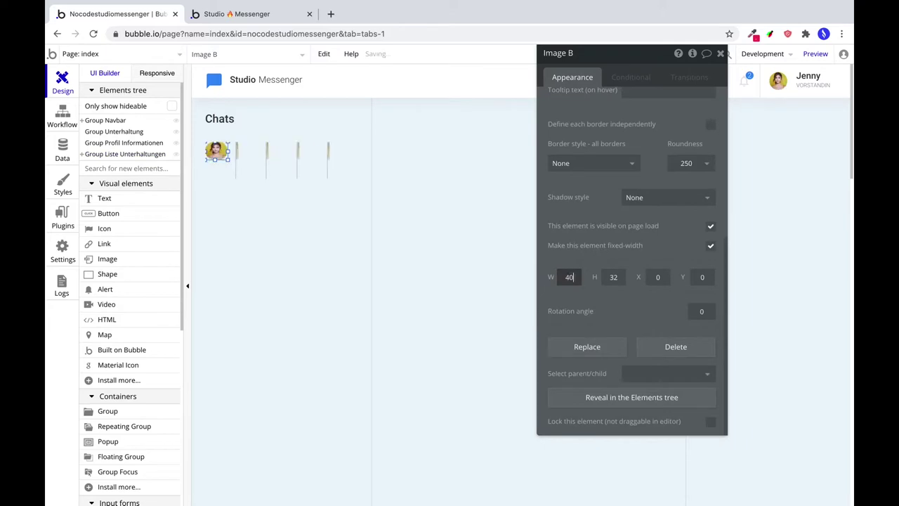
pyautogui.press('Tab')
pyautogui.write('40')
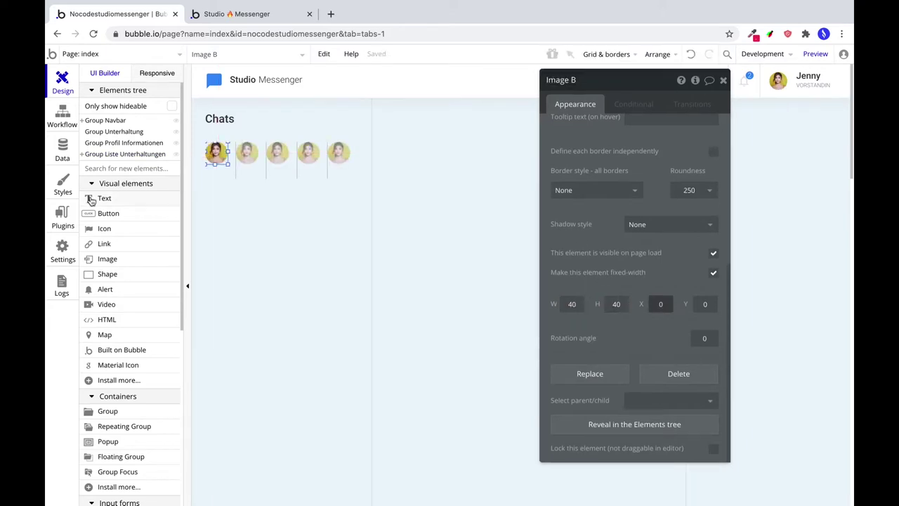
pyautogui.click(104, 198)
pyautogui.moveTo(206, 168); pyautogui.dragTo(232, 177)
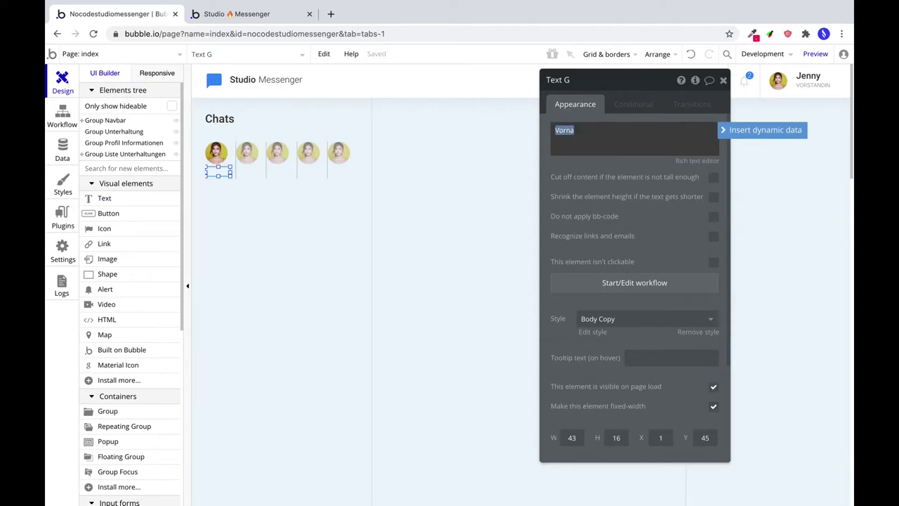
# Set the name label's text and style it in Roboto (300), size 12, with no preset style.
pyautogui.click(542, 218)
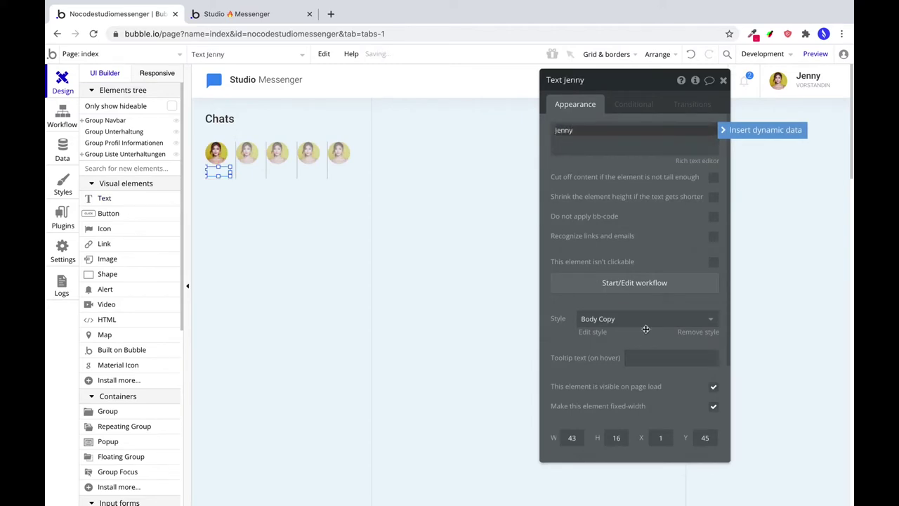
pyautogui.click(698, 332)
pyautogui.click(598, 375)
pyautogui.write('Roboto')
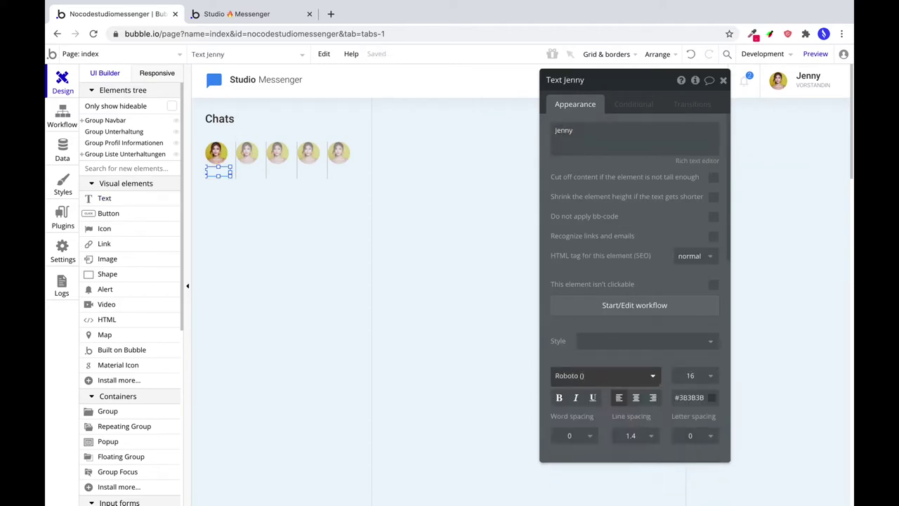
pyautogui.click(598, 427)
pyautogui.click(692, 376)
pyautogui.click(693, 376)
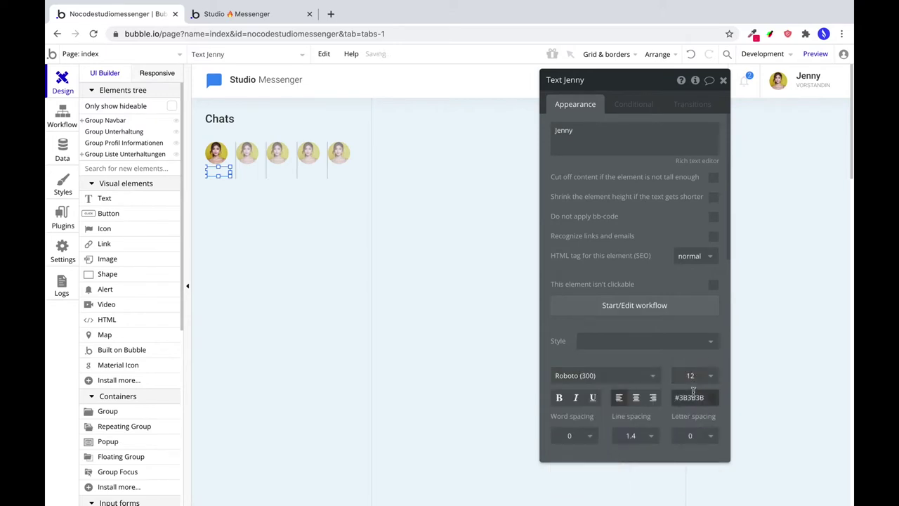
pyautogui.click(692, 397)
pyautogui.click(691, 397)
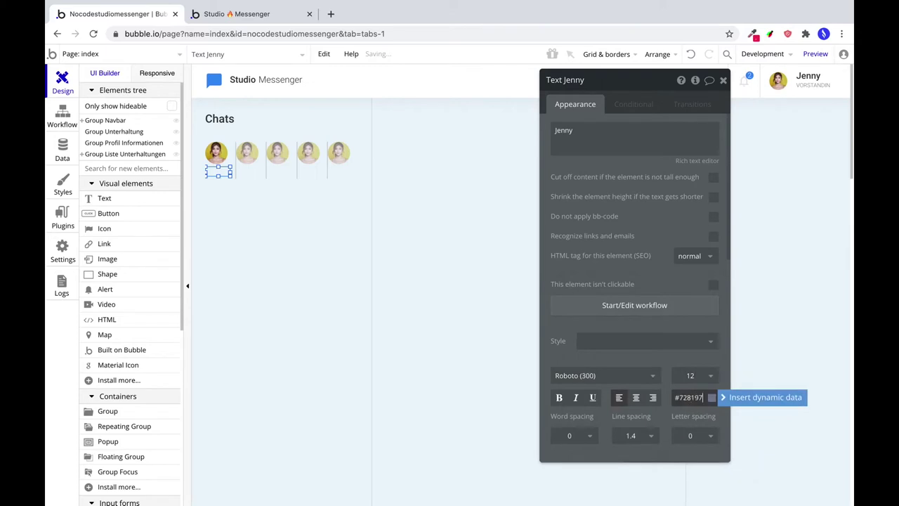
# Adjust the label's height and place it at X 0, Y 48 below the avatar.
pyautogui.scroll(-10, 691, 384)
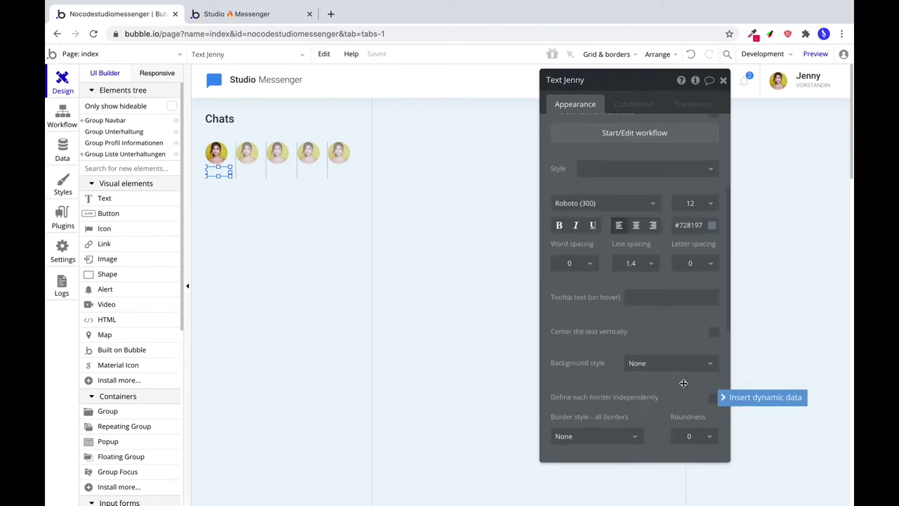
pyautogui.click(570, 405)
pyautogui.press('Tab')
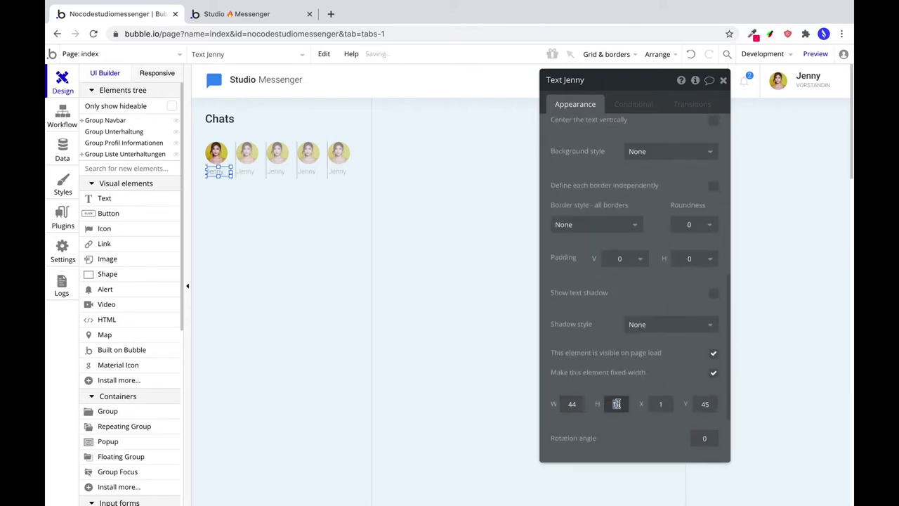
pyautogui.write('12')
pyautogui.scroll(5, 631, 395)
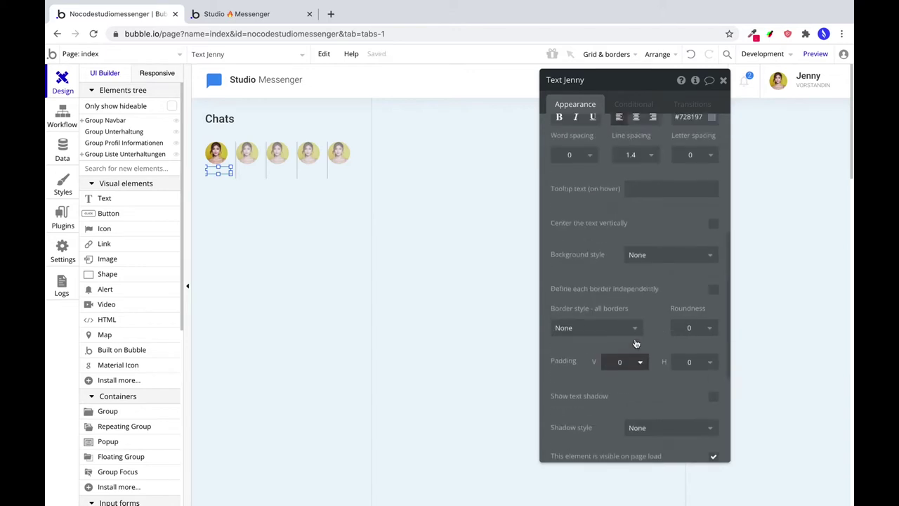
pyautogui.scroll(-5, 594, 330)
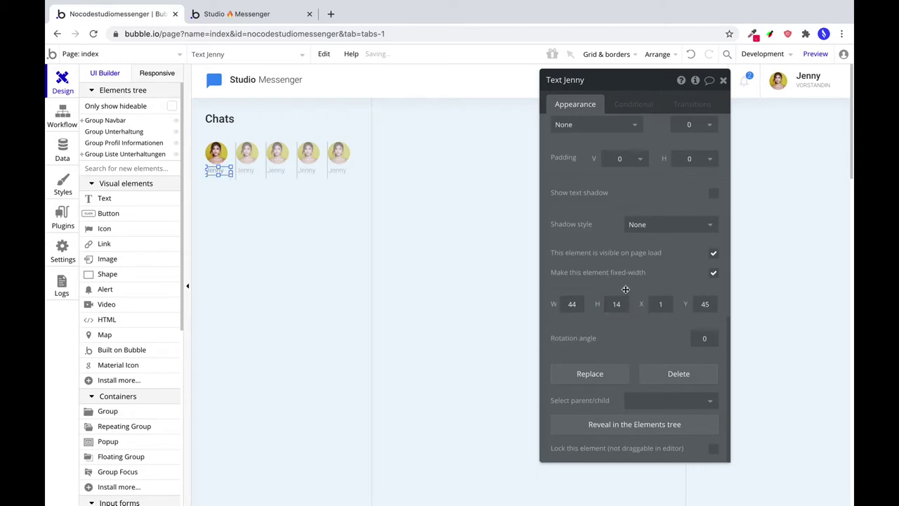
pyautogui.click(661, 303)
pyautogui.write('0')
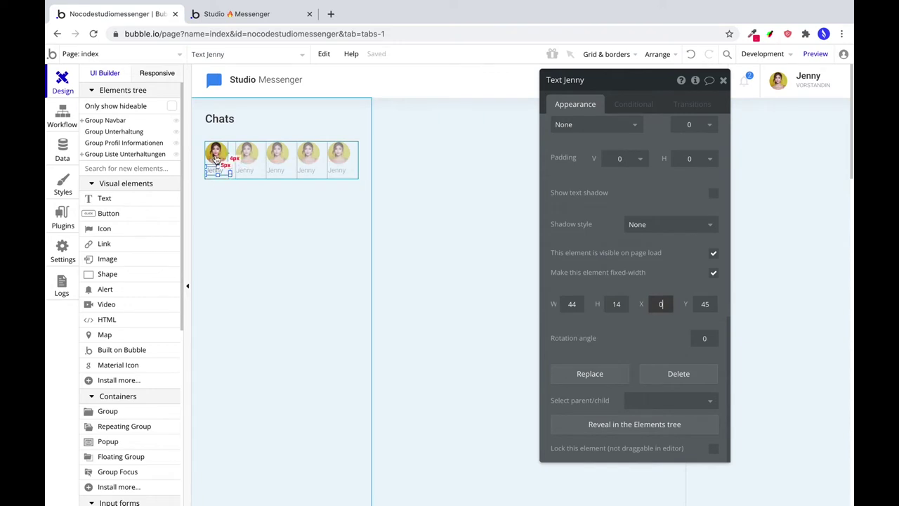
pyautogui.click(706, 303)
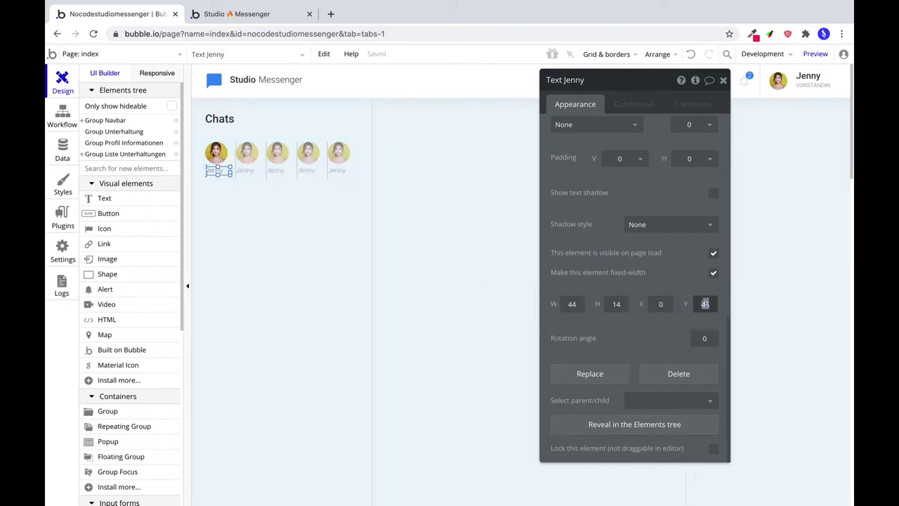
pyautogui.write('48')
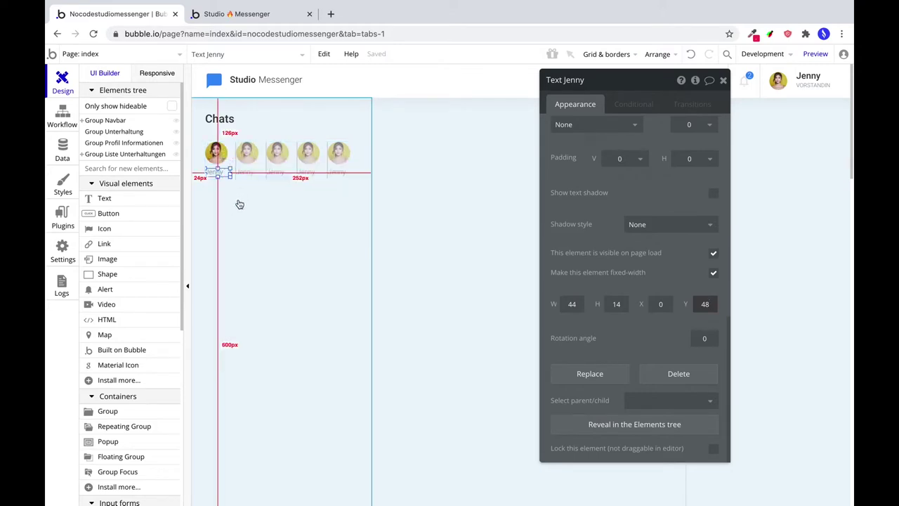
pyautogui.click(239, 166)
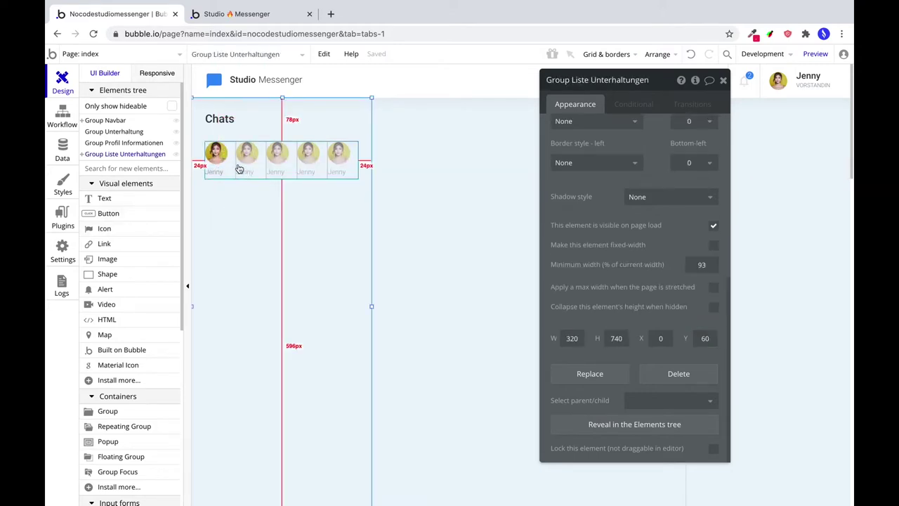
# Change the avatar repeating group's separator from Solid to None.
pyautogui.click(239, 166)
pyautogui.scroll(5, 605, 162)
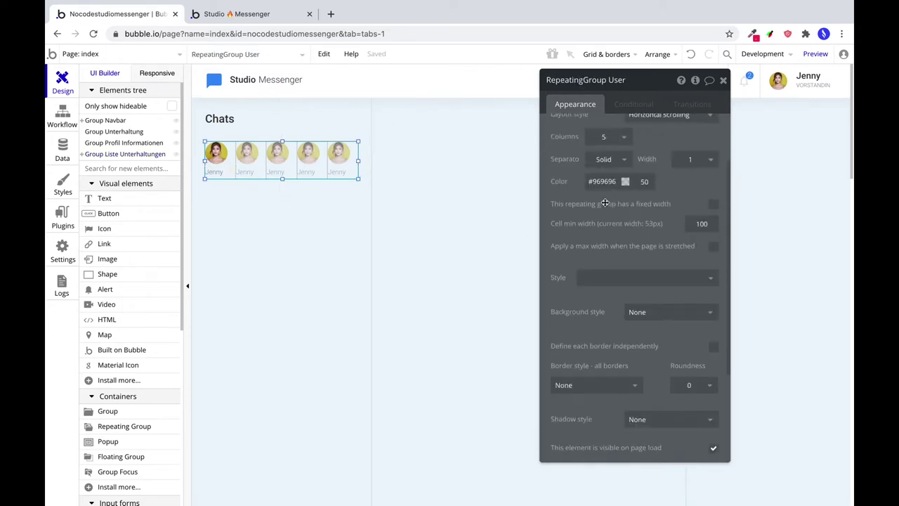
pyautogui.scroll(1, 606, 158)
pyautogui.click(606, 152)
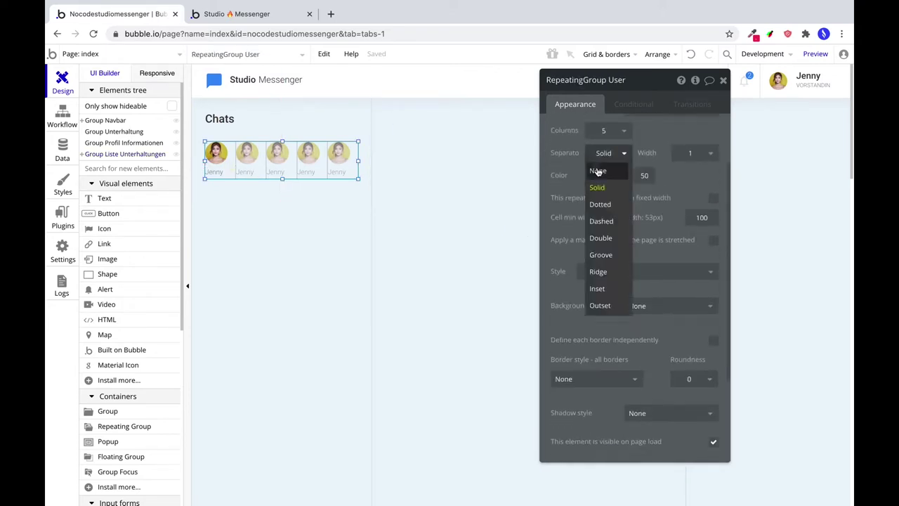
pyautogui.click(596, 170)
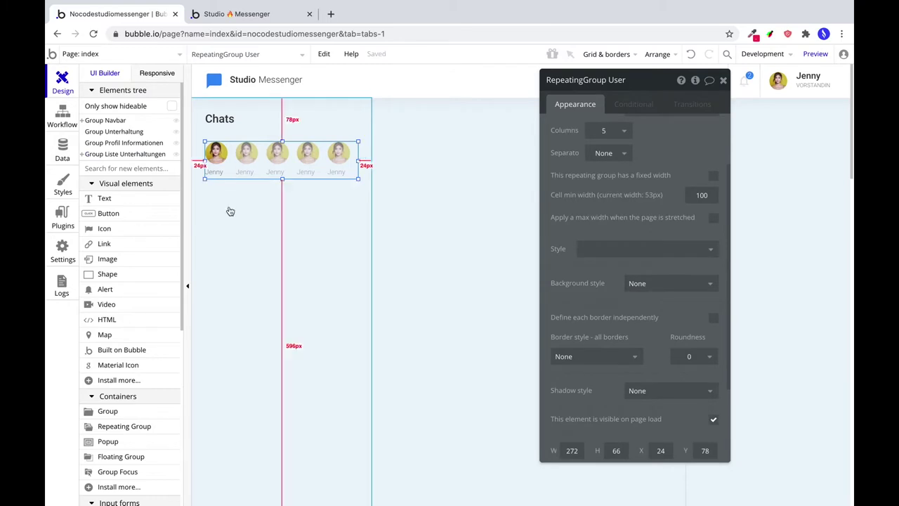
pyautogui.click(259, 209)
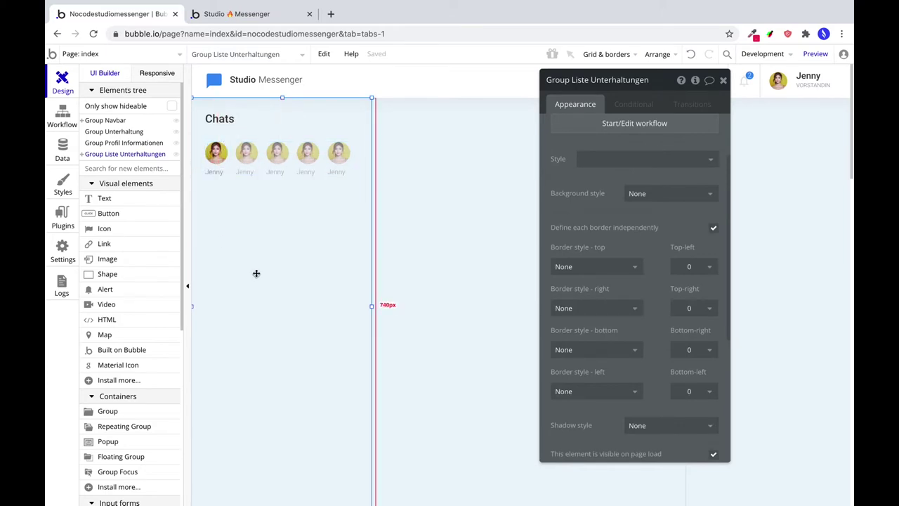
pyautogui.click(240, 151)
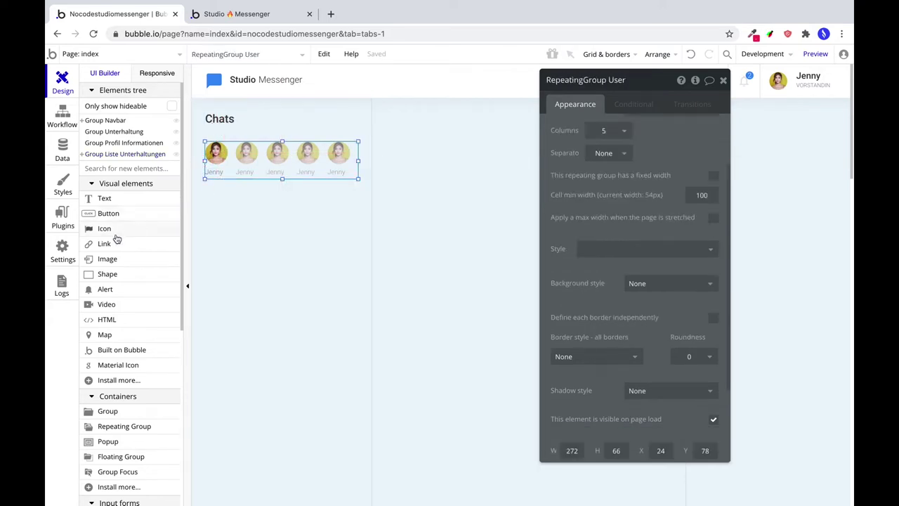
pyautogui.click(114, 200)
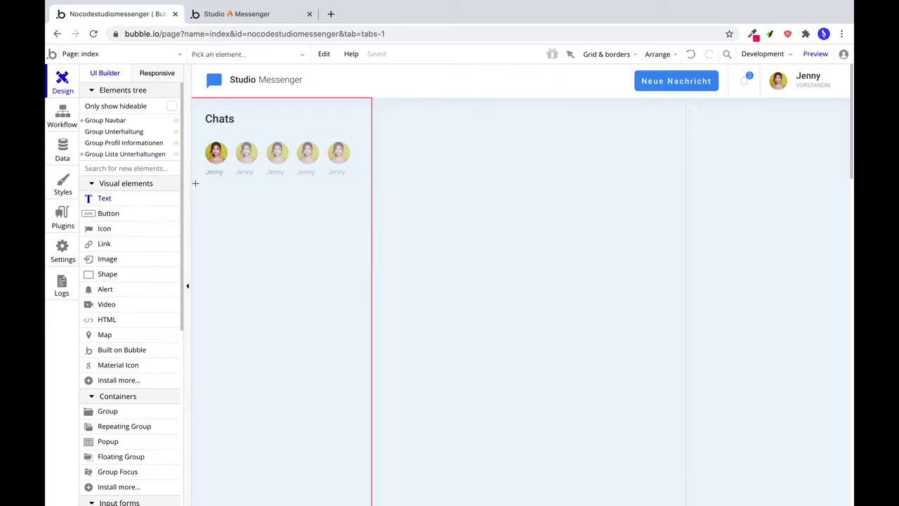
# Add a 'Recent Chats' text below the avatar row, styled like the Jenny header text.
pyautogui.click(808, 76)
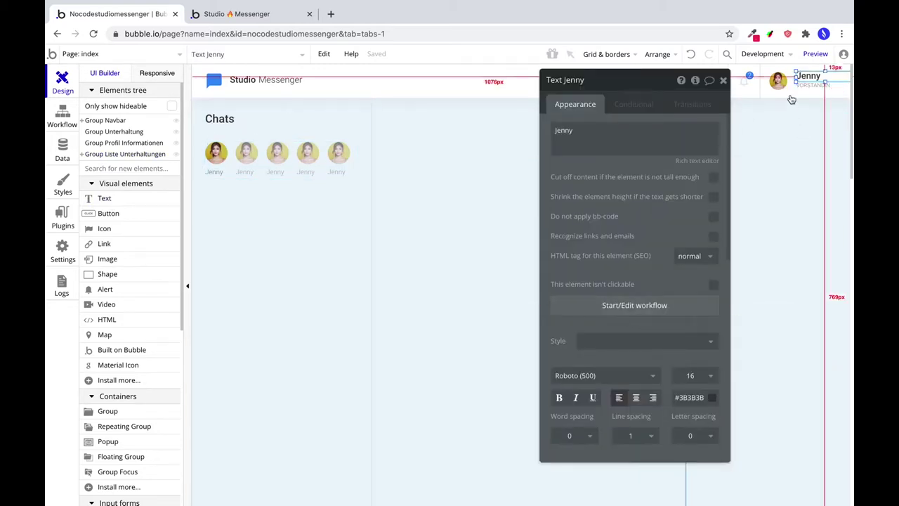
pyautogui.rightClick(802, 79)
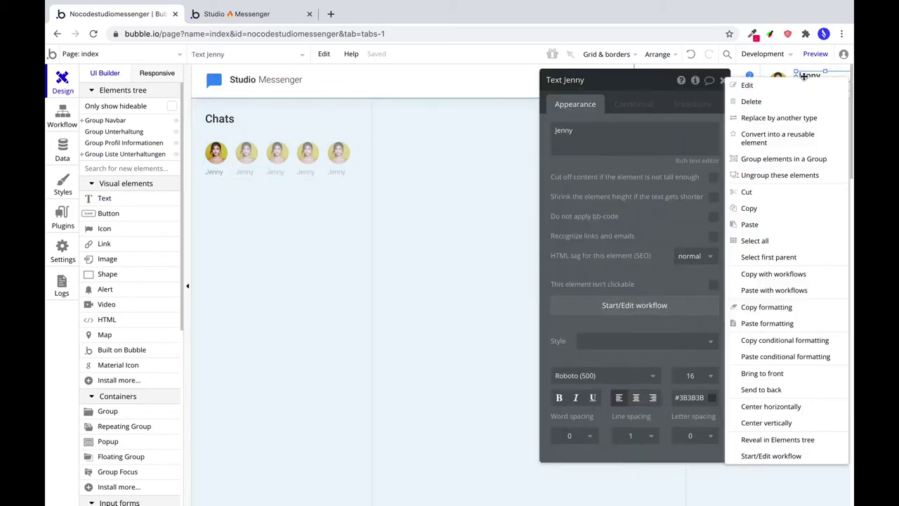
pyautogui.click(781, 311)
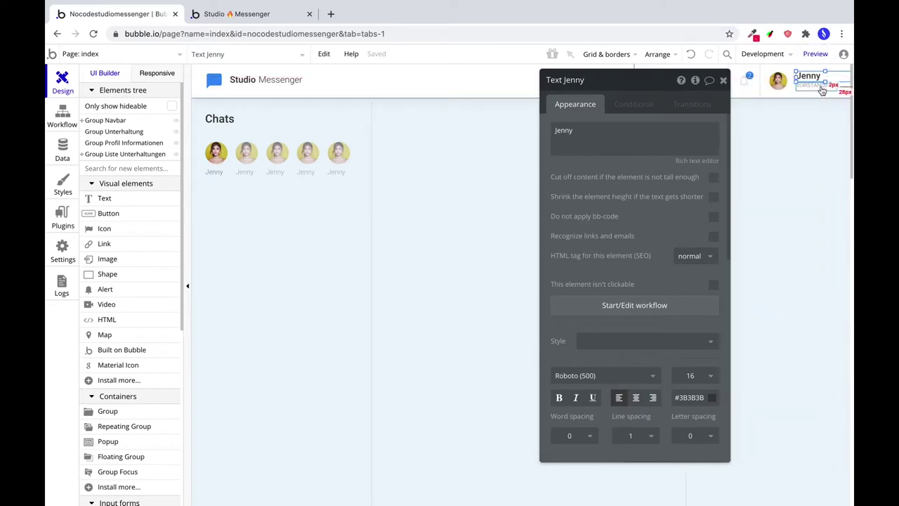
pyautogui.click(107, 199)
pyautogui.moveTo(204, 197); pyautogui.dragTo(260, 211)
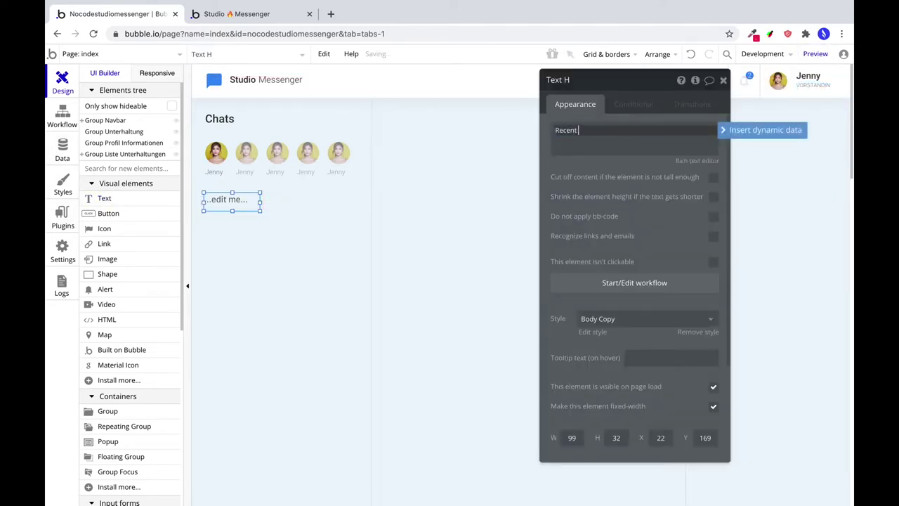
pyautogui.write('Recent Chats')
pyautogui.click(267, 239)
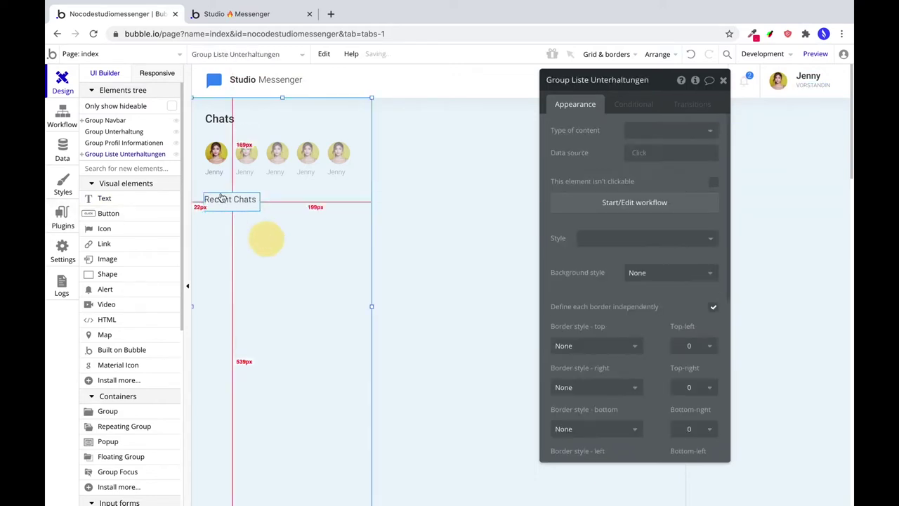
pyautogui.click(227, 203)
pyautogui.rightClick(227, 204)
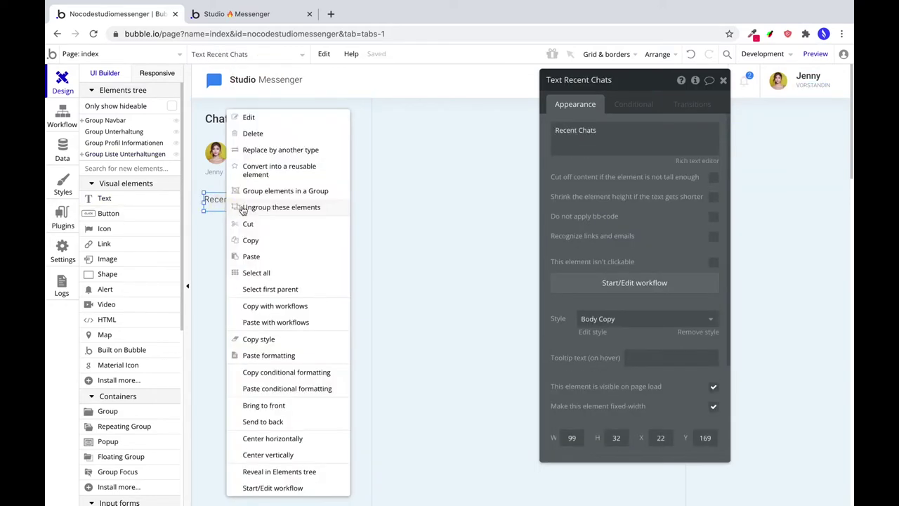
pyautogui.click(273, 355)
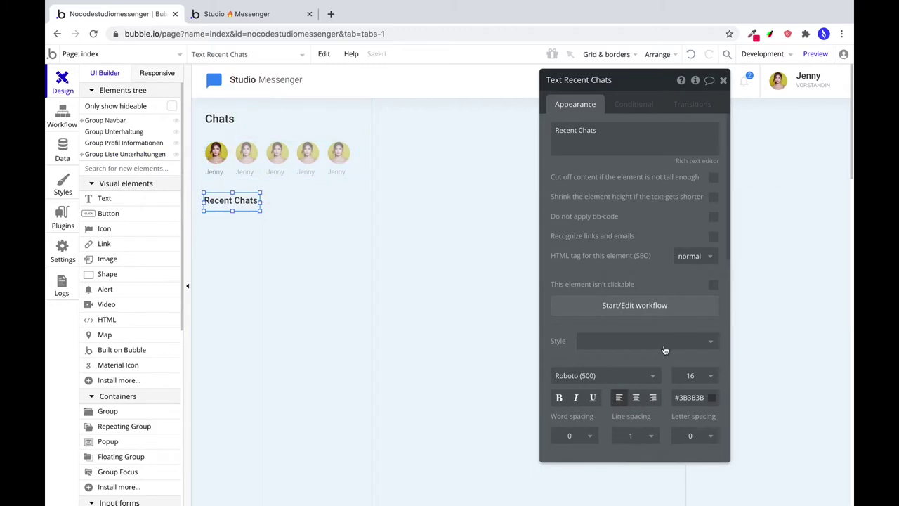
# Size the Recent Chats heading to 100×24 and place it at X 24, Y 168.
pyautogui.scroll(-5, 608, 302)
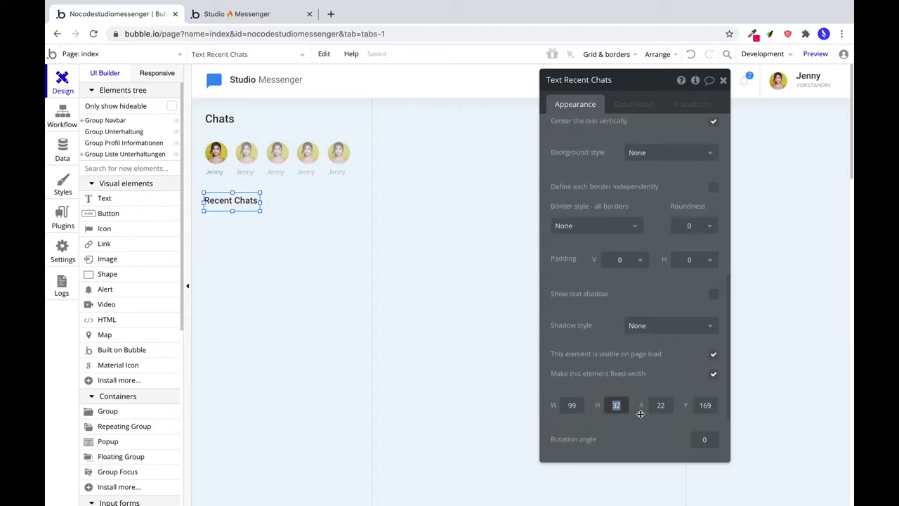
pyautogui.write('24')
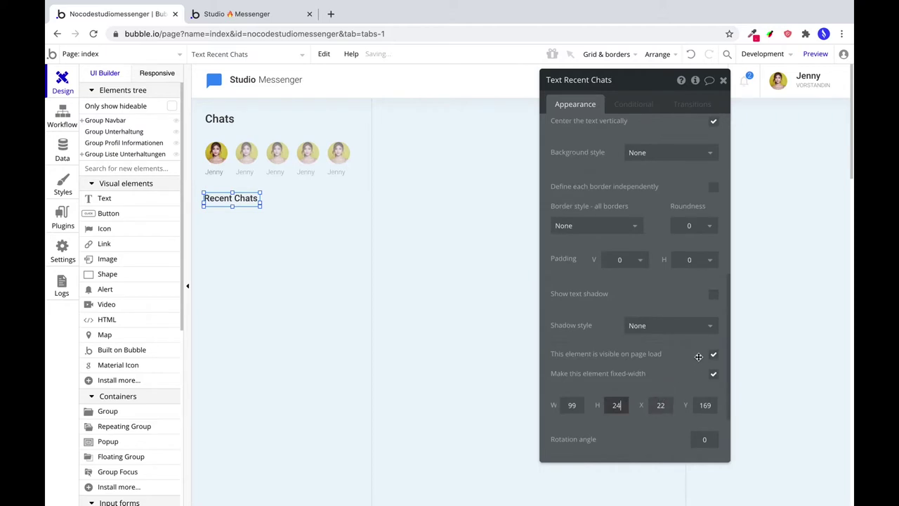
pyautogui.scroll(-3, 684, 227)
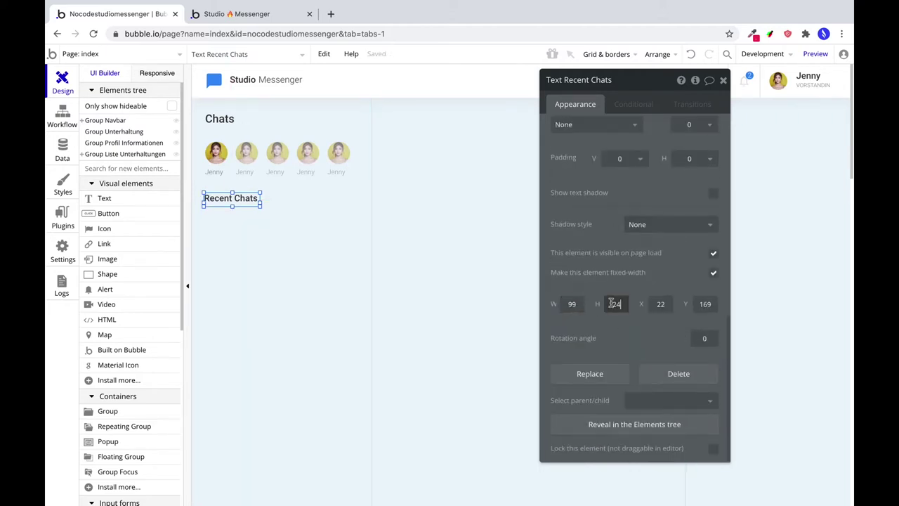
pyautogui.click(573, 311)
pyautogui.write('100')
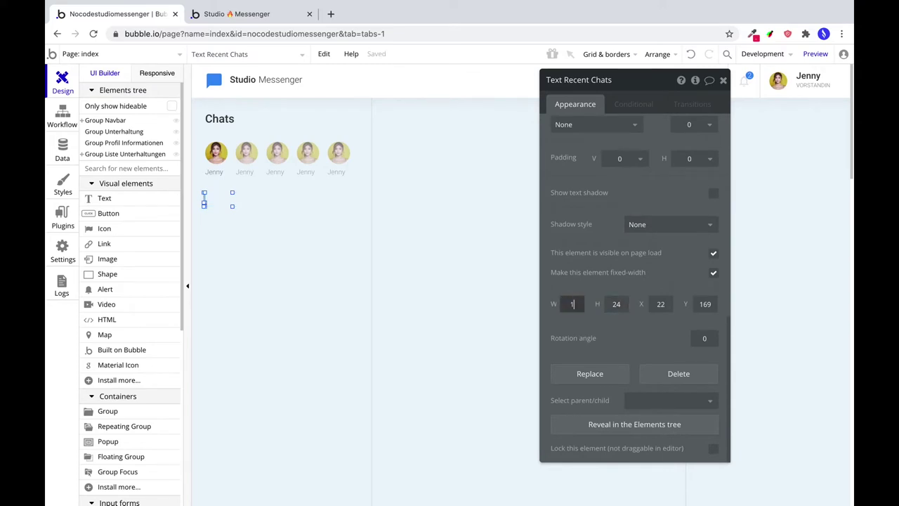
pyautogui.press('Tab')
pyautogui.press('Tab')
pyautogui.write('24')
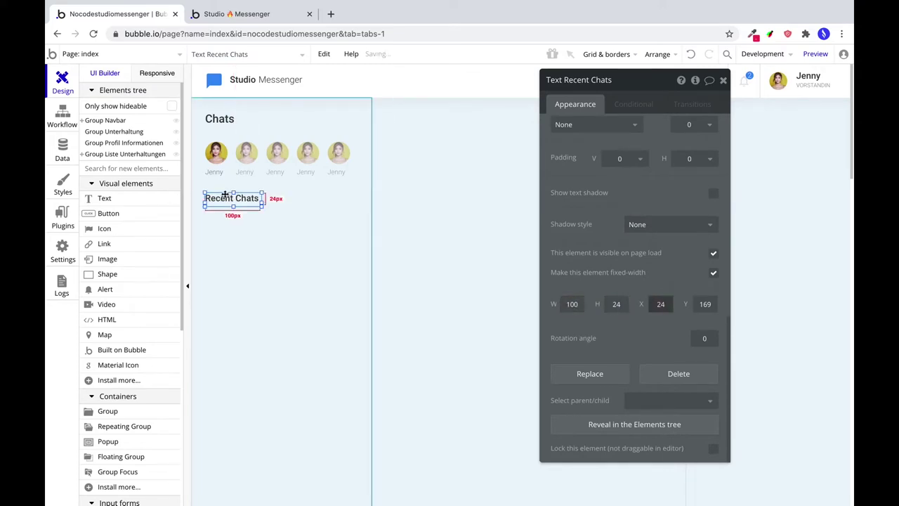
pyautogui.click(234, 202)
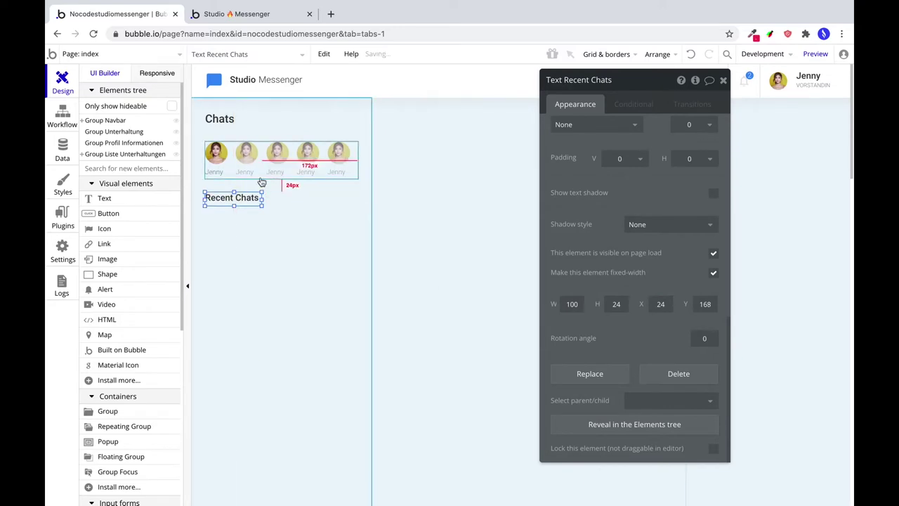
pyautogui.press('Up')
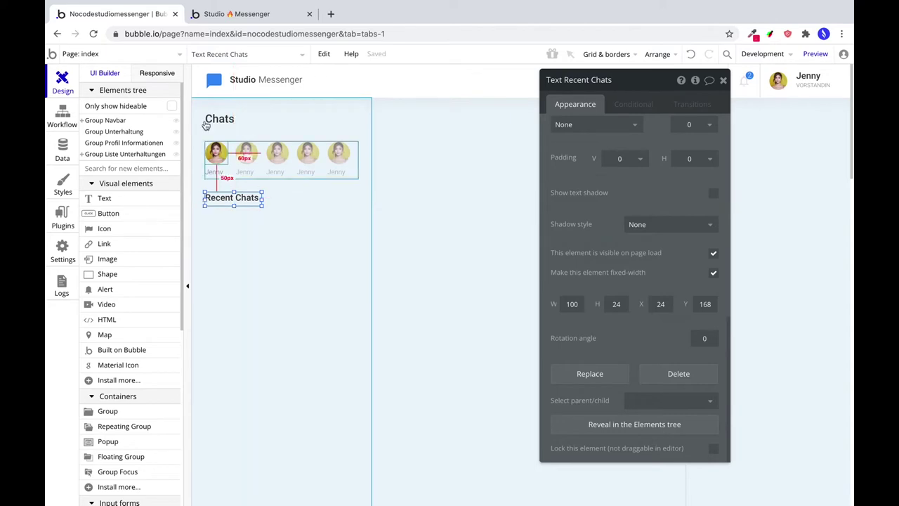
pyautogui.scroll(-2, 246, 302)
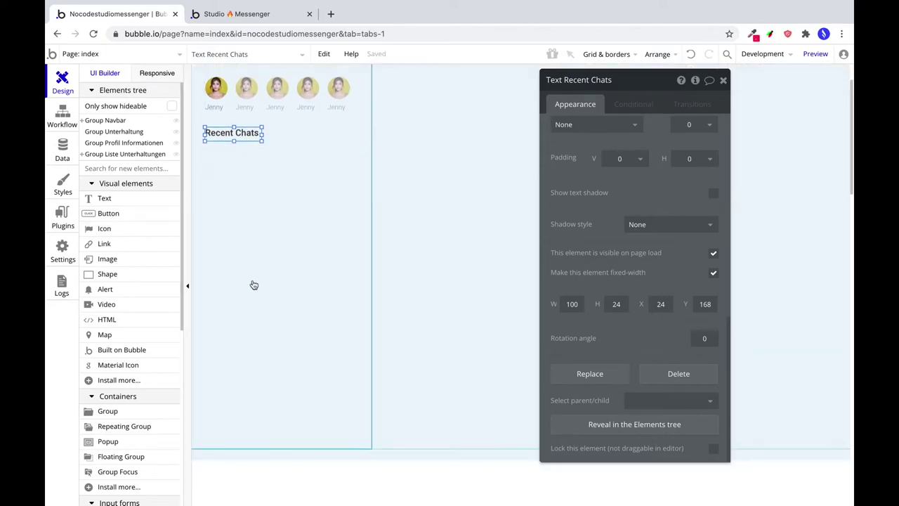
# Draw a 272-wide repeating group below Recent Chats with content type text.
pyautogui.click(124, 426)
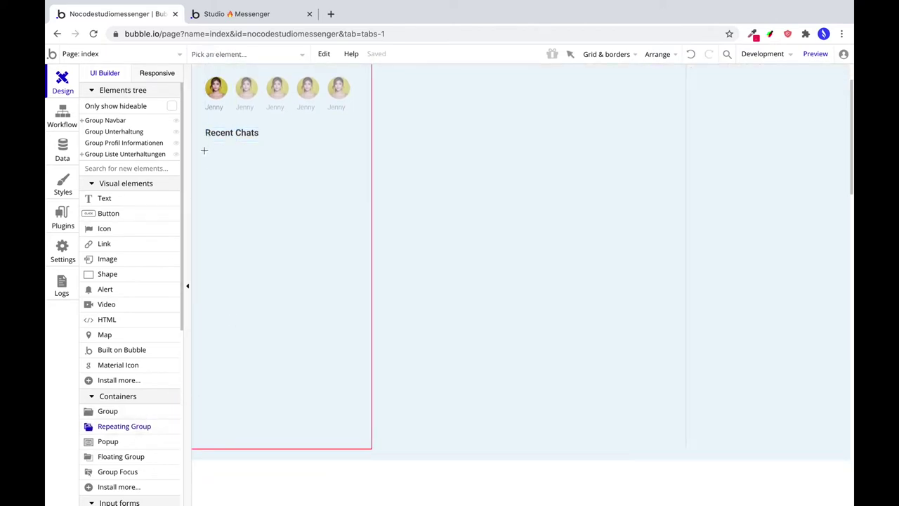
pyautogui.moveTo(205, 150); pyautogui.dragTo(357, 356)
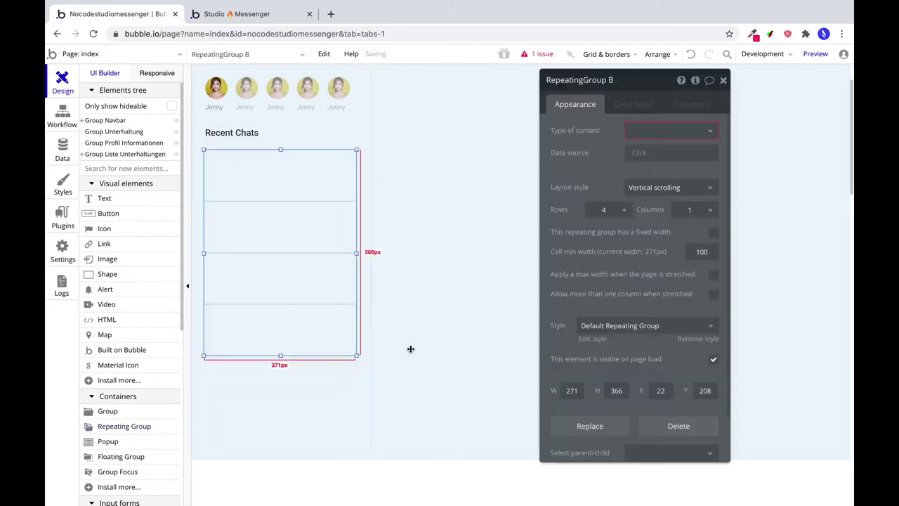
pyautogui.write('272')
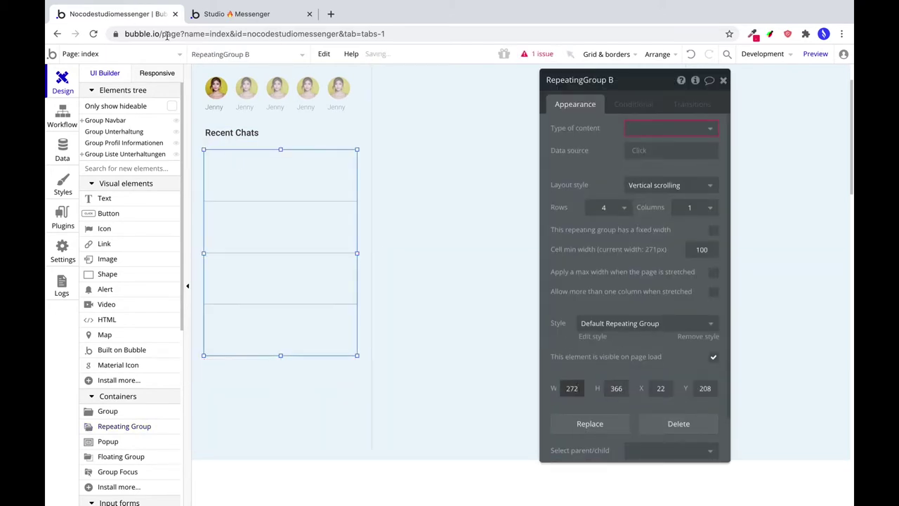
pyautogui.click(645, 130)
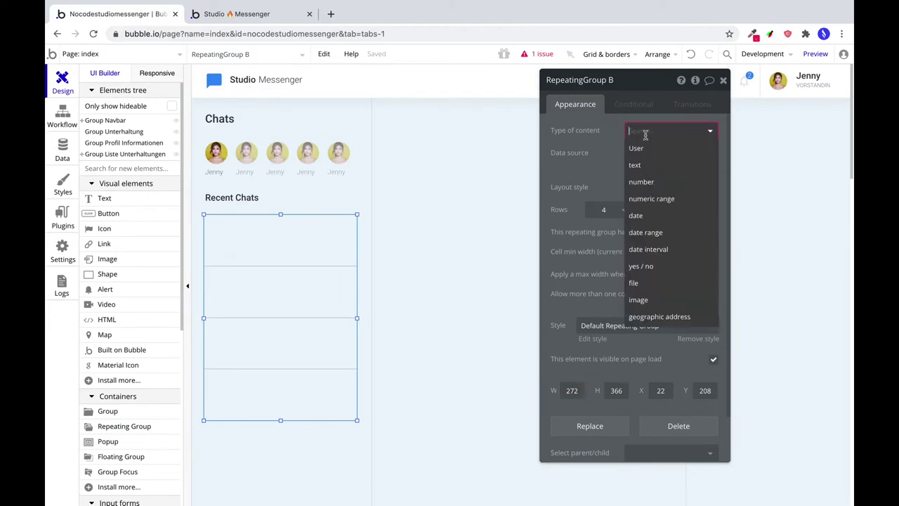
pyautogui.click(584, 154)
pyautogui.click(635, 131)
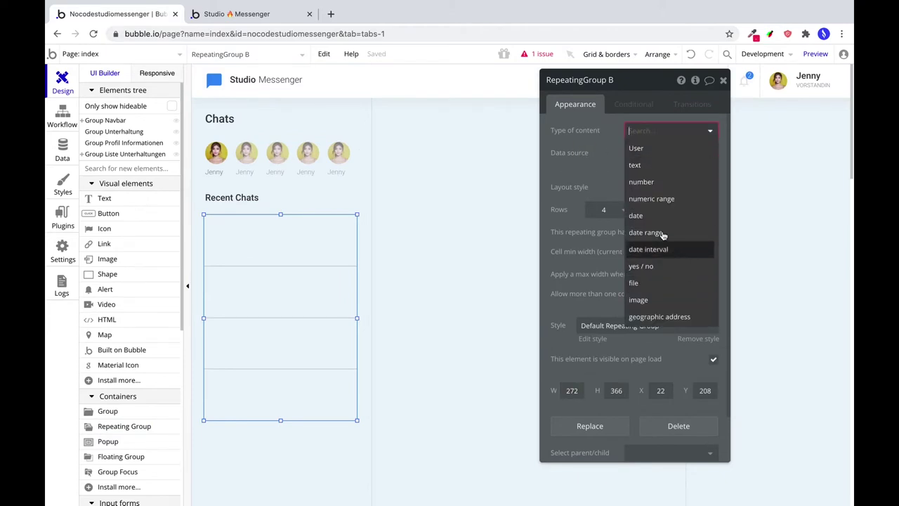
pyautogui.click(634, 165)
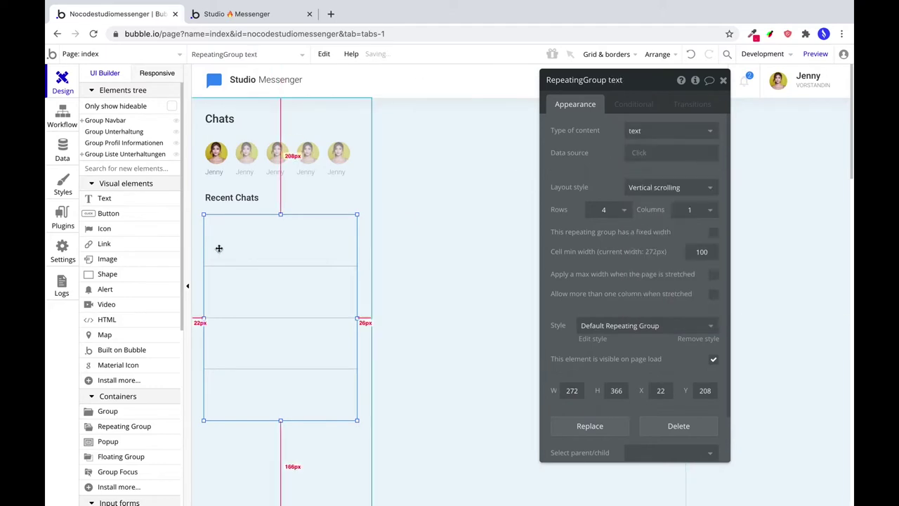
# Move the repeating group to X 24 and set its height to 400.
pyautogui.moveTo(217, 249); pyautogui.dragTo(220, 317)
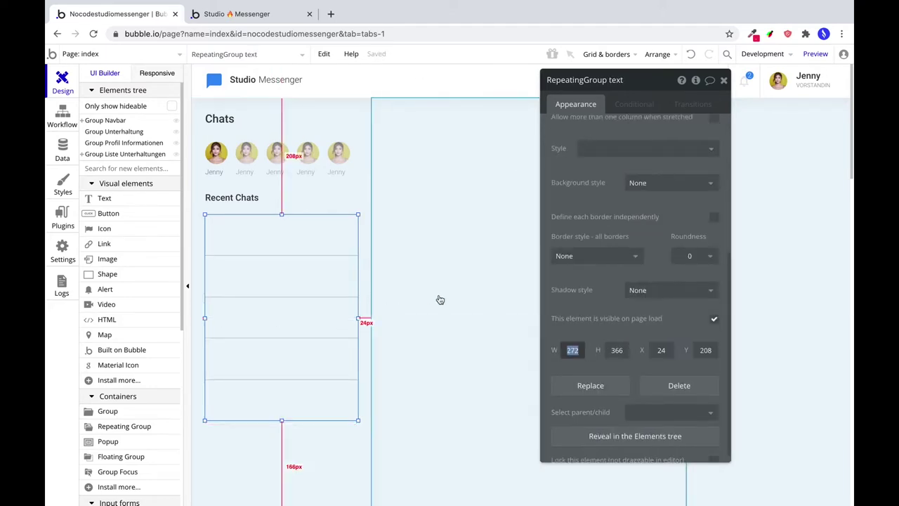
pyautogui.doubleClick(617, 350)
pyautogui.write('400')
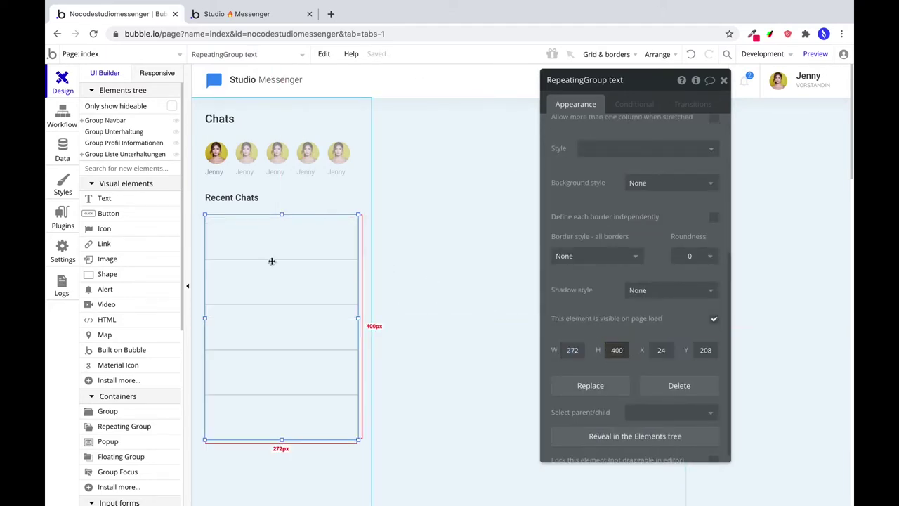
pyautogui.click(224, 200)
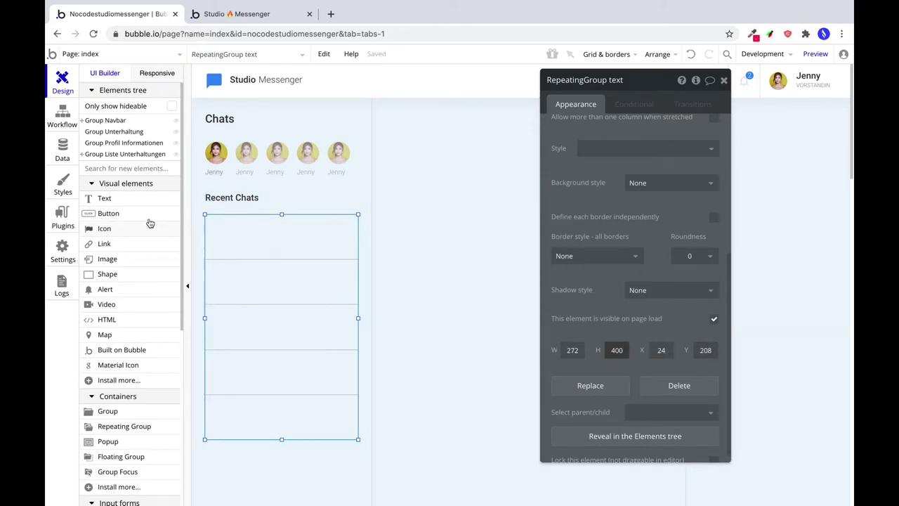
pyautogui.click(241, 233)
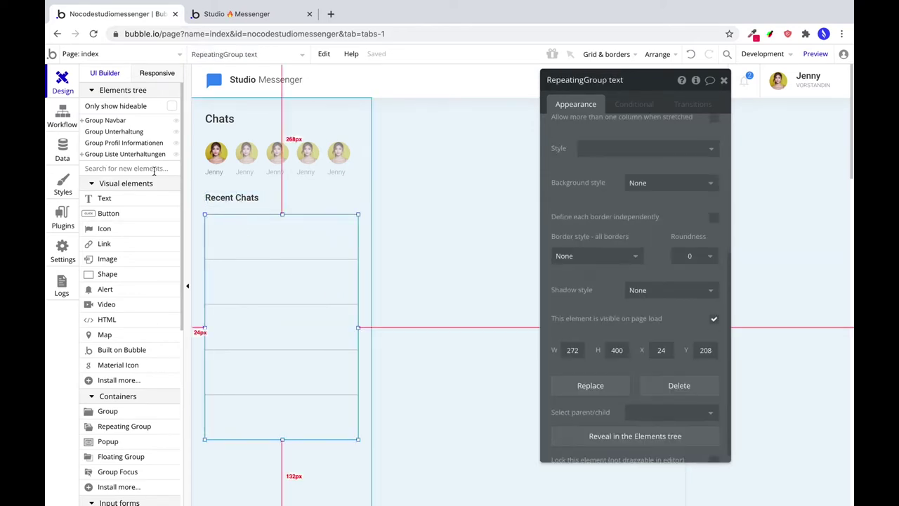
pyautogui.click(141, 274)
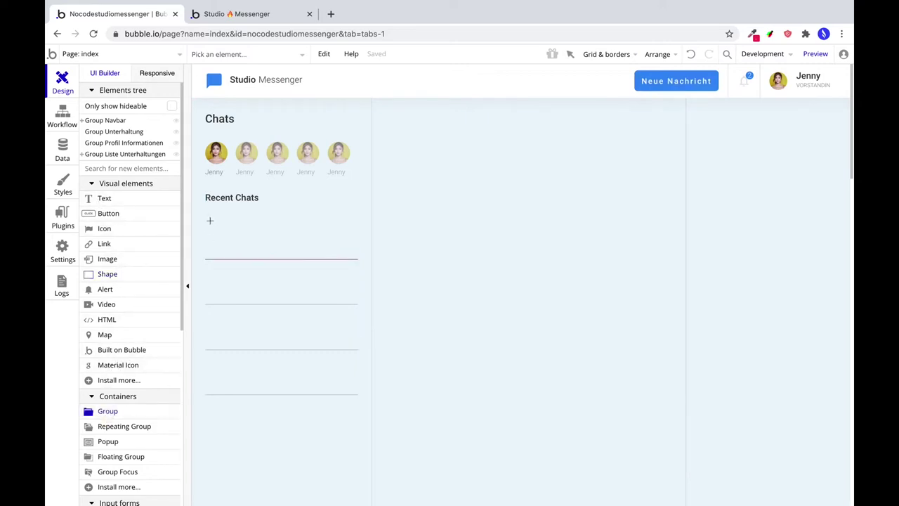
# Draw an unstyled group in the first list row with flat #FFFFFF background and roundness 6.
pyautogui.moveTo(210, 221)
pyautogui.mouseDown()
pyautogui.moveTo(272, 243)
pyautogui.moveTo(356, 252)
pyautogui.mouseUp()
pyautogui.click(612, 237)
pyautogui.click(594, 265)
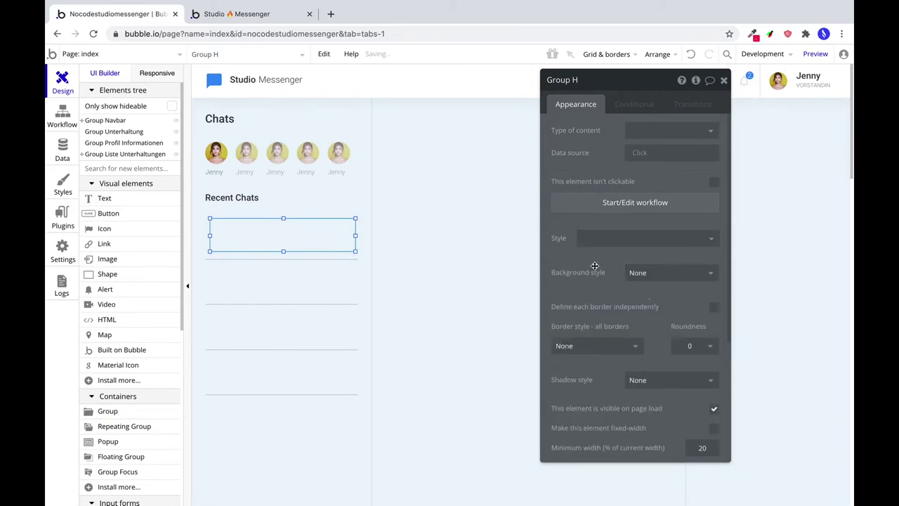
pyautogui.click(642, 280)
pyautogui.click(675, 304)
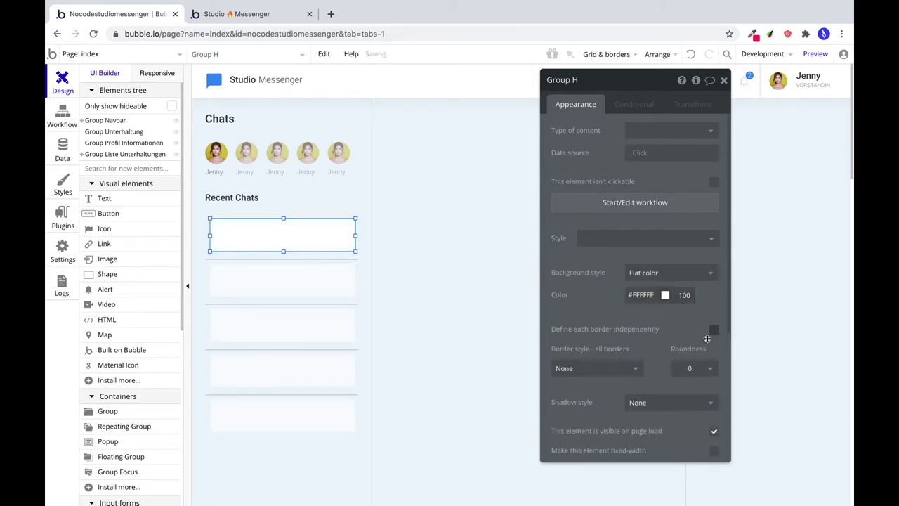
pyautogui.click(690, 368)
pyautogui.write('6')
# Place the card at X 0, Y 8, size it 272×66, and name it Group Unterhaltung Call to Action.
pyautogui.scroll(-3, 621, 326)
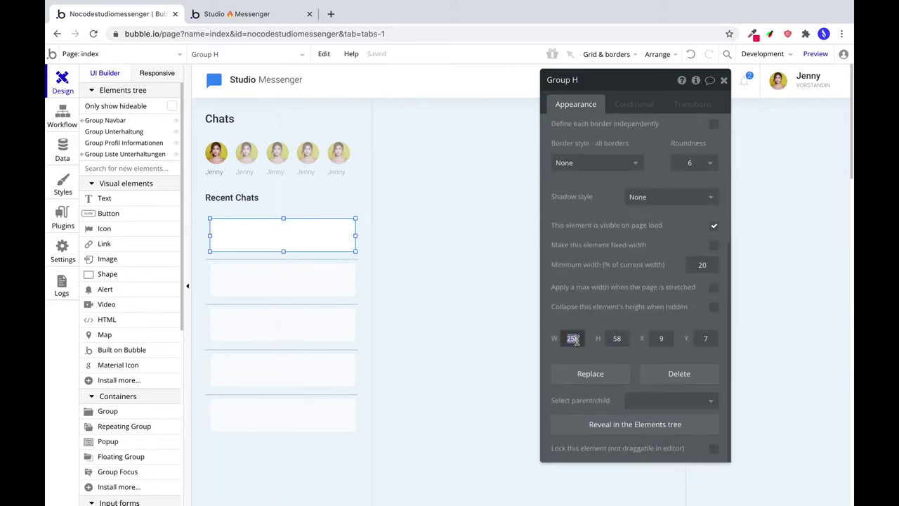
pyautogui.click(658, 337)
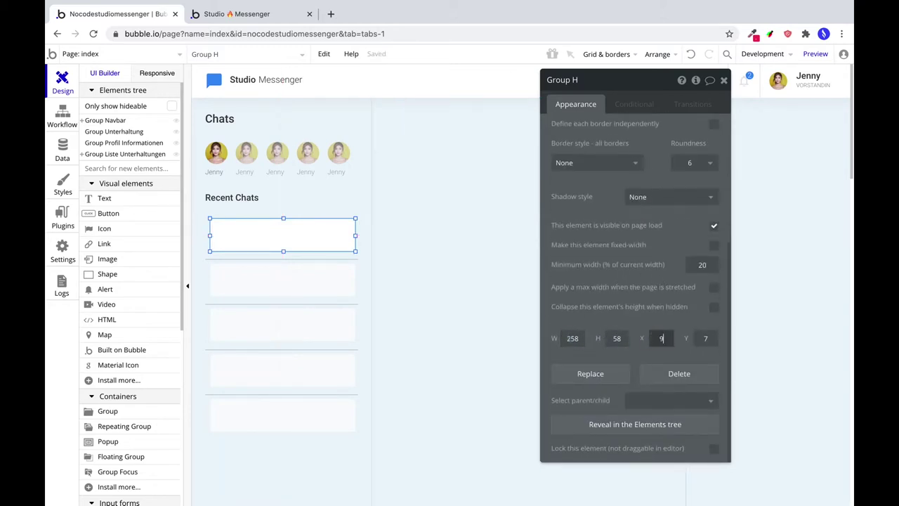
pyautogui.write('0')
pyautogui.click(701, 337)
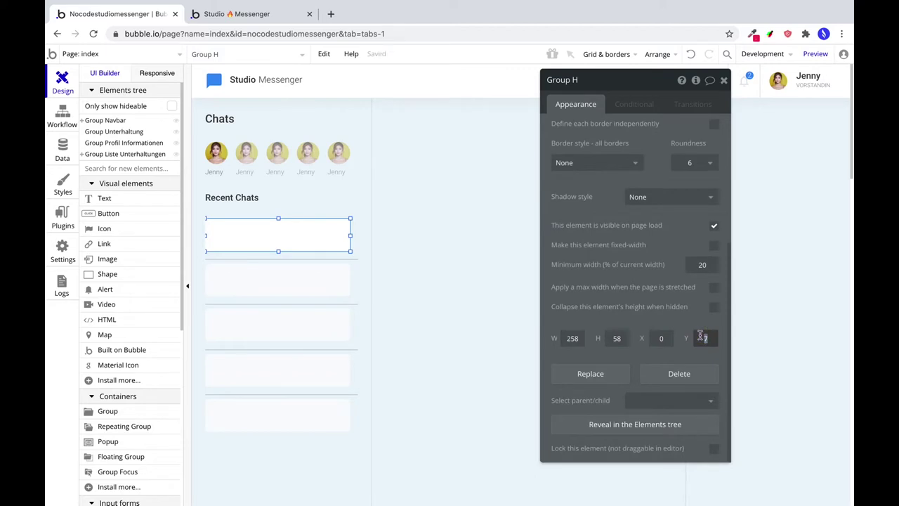
pyautogui.write('8')
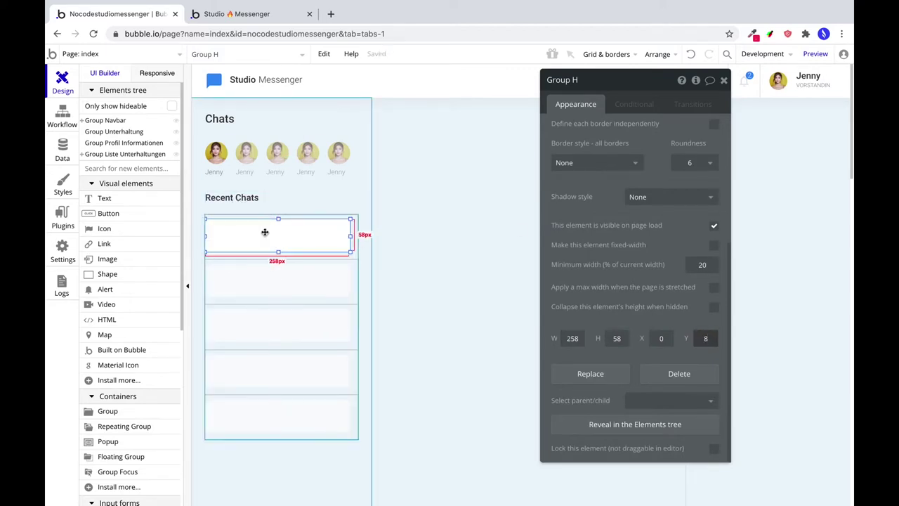
pyautogui.doubleClick(613, 338)
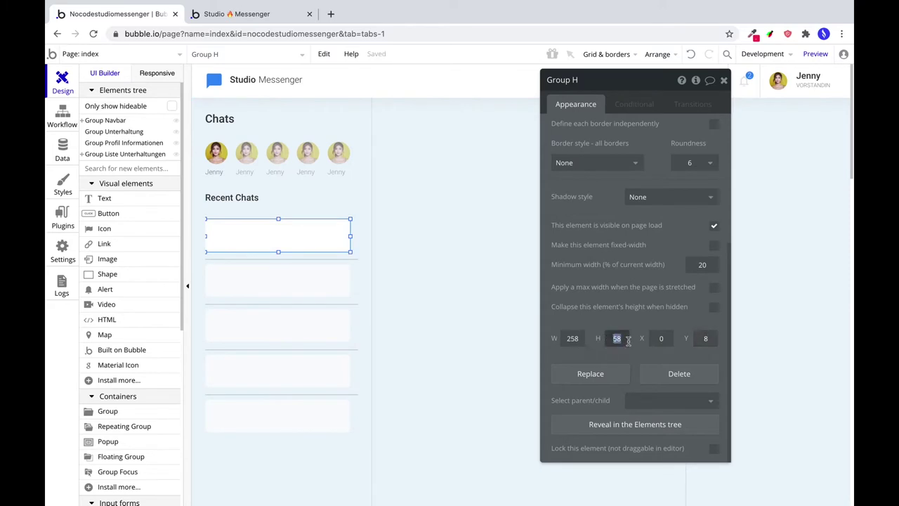
pyautogui.write('66')
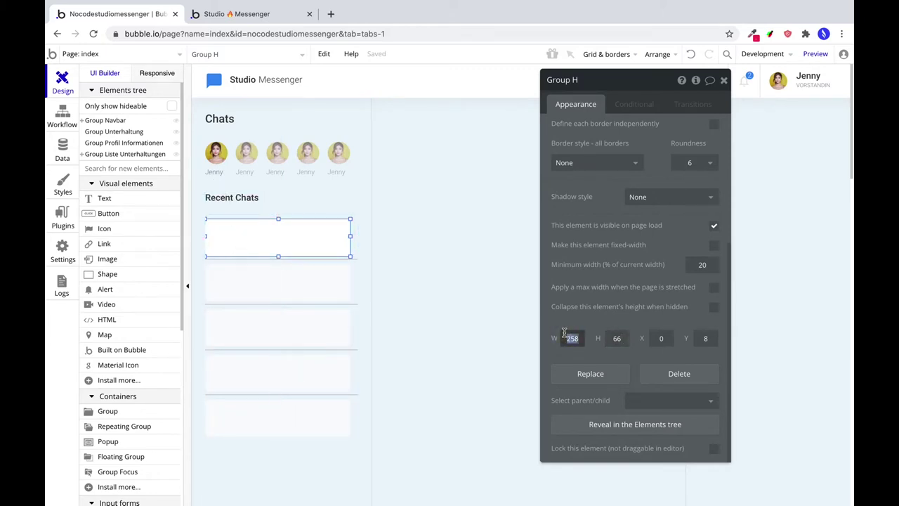
pyautogui.write('272')
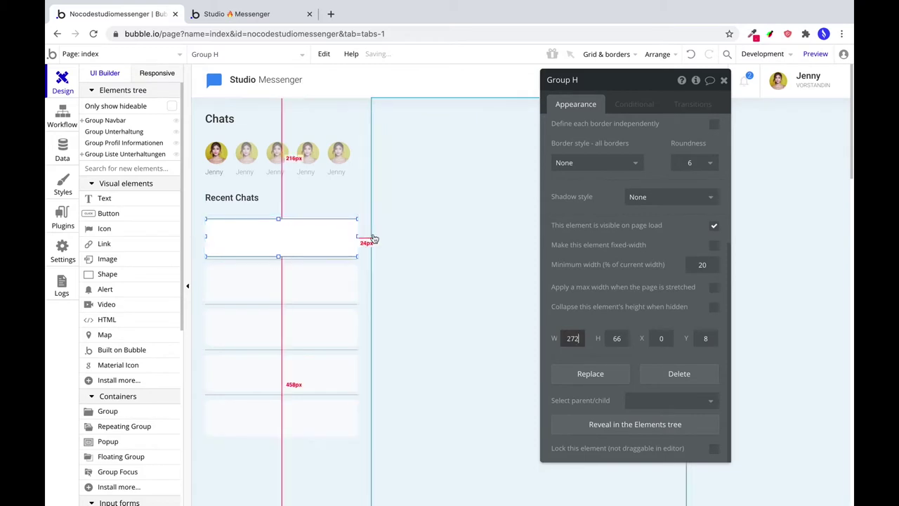
pyautogui.scroll(3, 597, 176)
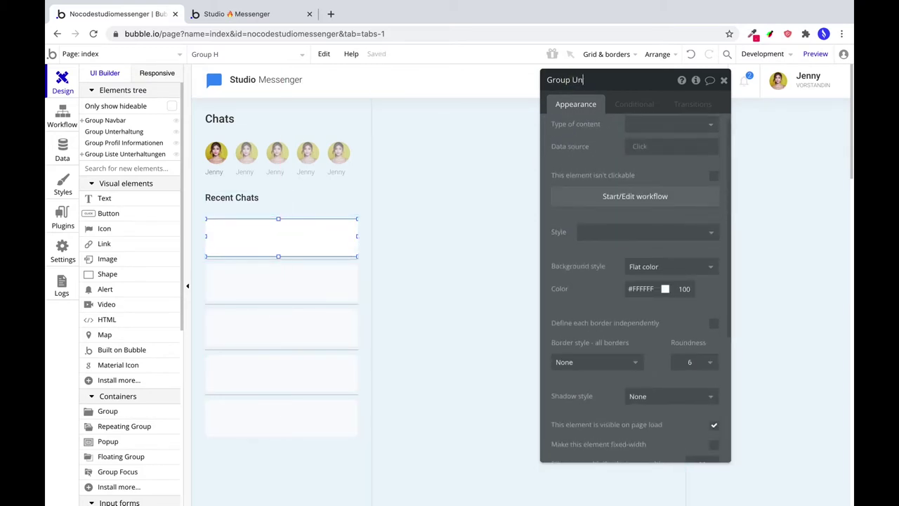
pyautogui.press('BackSpace')
pyautogui.press('BackSpace')
pyautogui.press('BackSpace')
pyautogui.press('BackSpace')
pyautogui.press('BackSpace')
pyautogui.press('BackSpace')
pyautogui.press('BackSpace')
pyautogui.press('BackSpace')
pyautogui.press('BackSpace')
pyautogui.press('BackSpace')
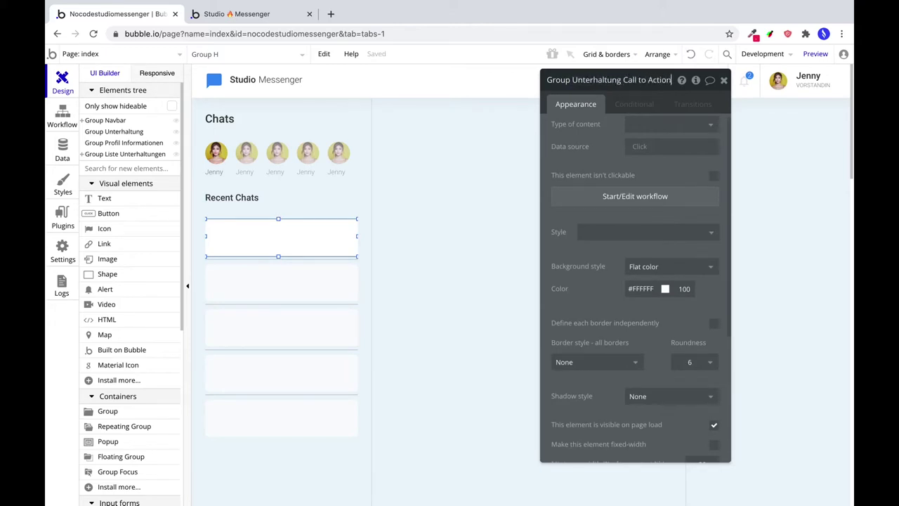
pyautogui.press('Escape')
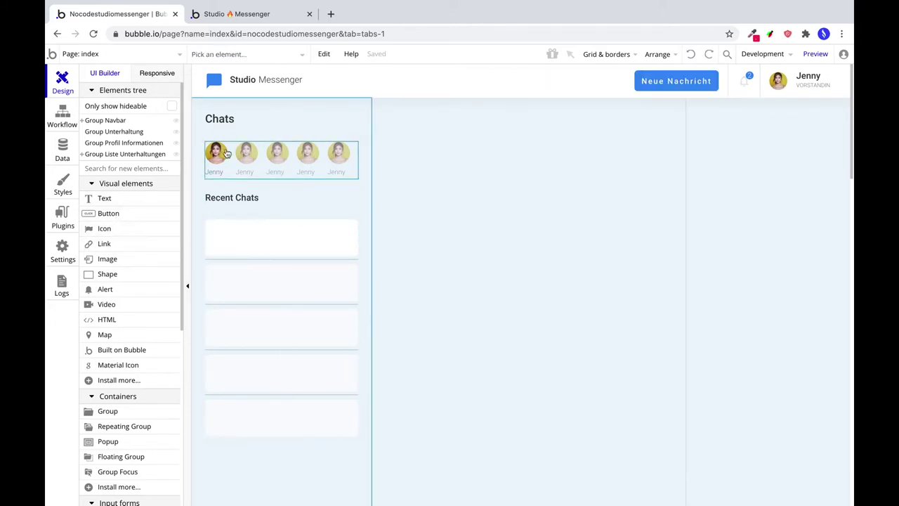
# Paste a copy of the first avatar into the first chat card and size it 42×42.
pyautogui.click(210, 149)
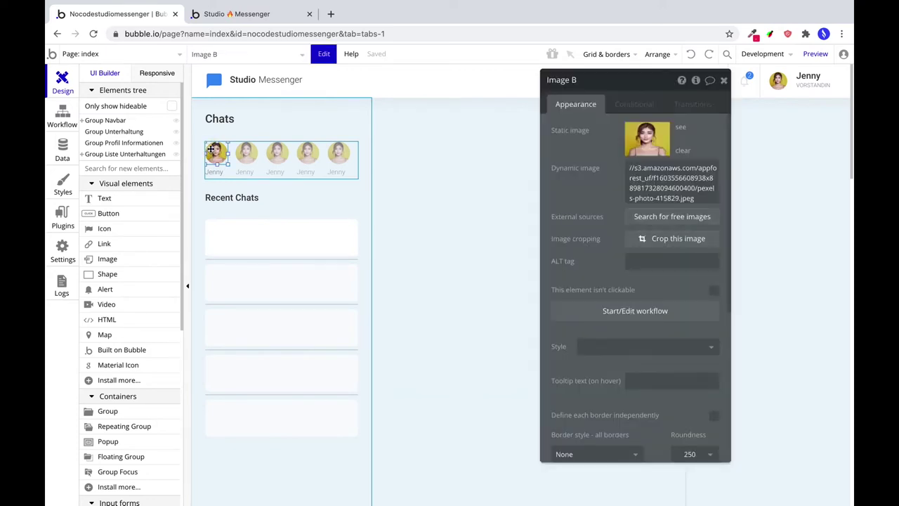
pyautogui.click(225, 227)
pyautogui.hotkey('ctrl', 'v')
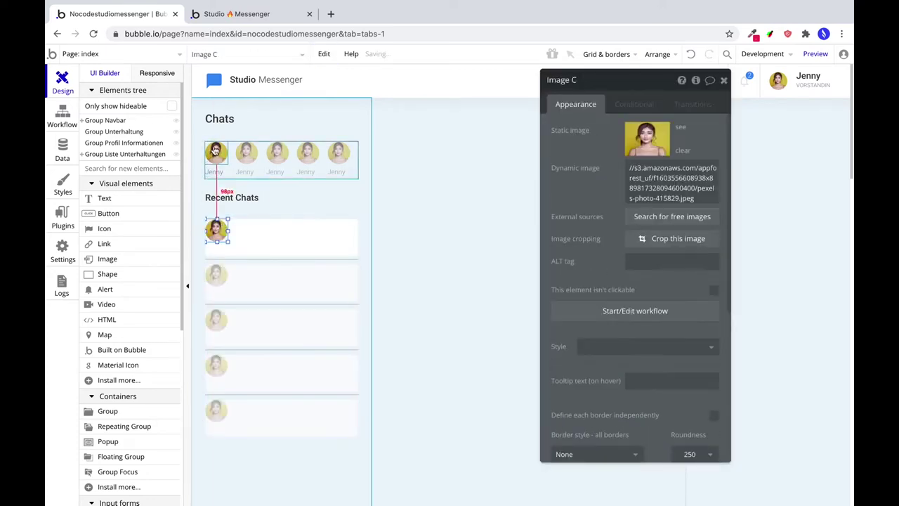
pyautogui.scroll(-3, 614, 362)
pyautogui.doubleClick(572, 304)
pyautogui.write('42')
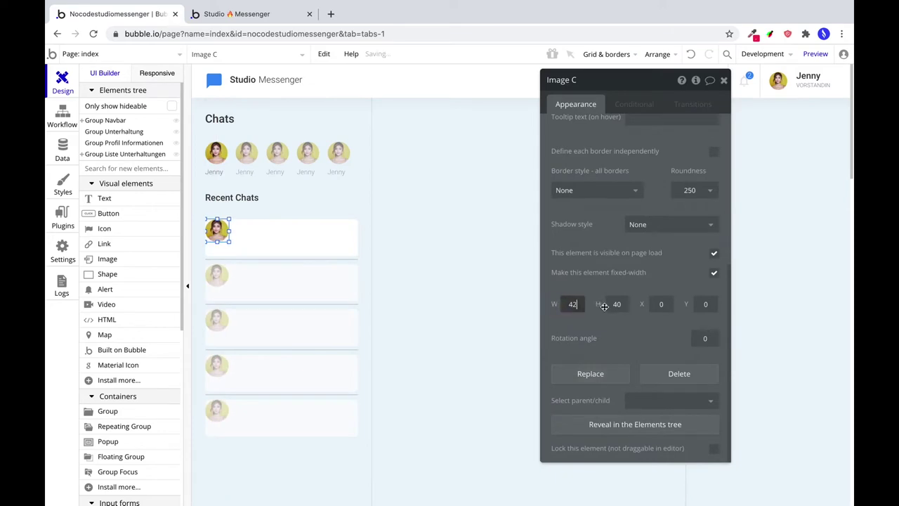
pyautogui.click(617, 303)
pyautogui.write('42')
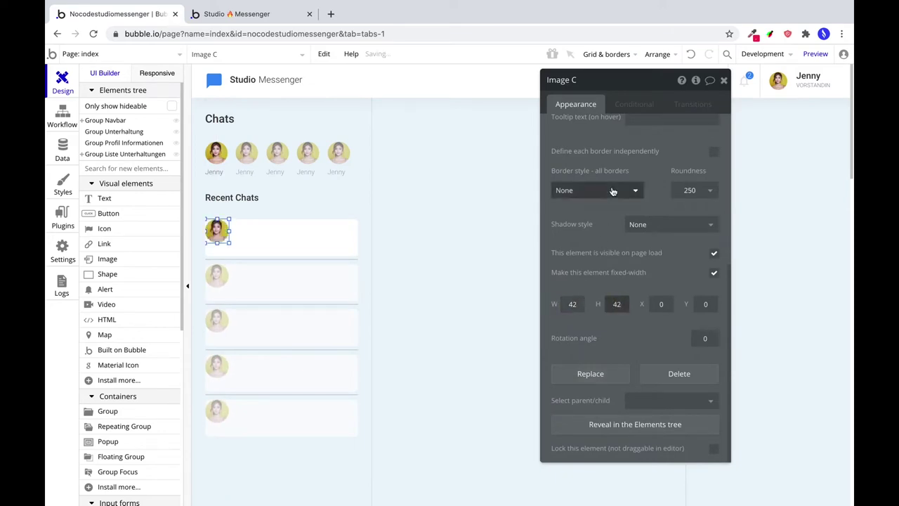
# Set the avatar to X 16 and centre it vertically in the card.
pyautogui.click(662, 304)
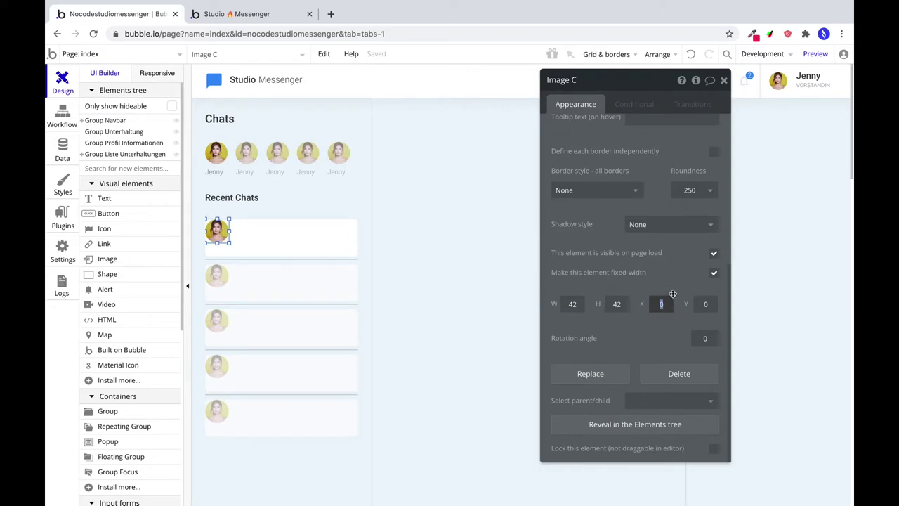
pyautogui.write('16')
pyautogui.click(663, 56)
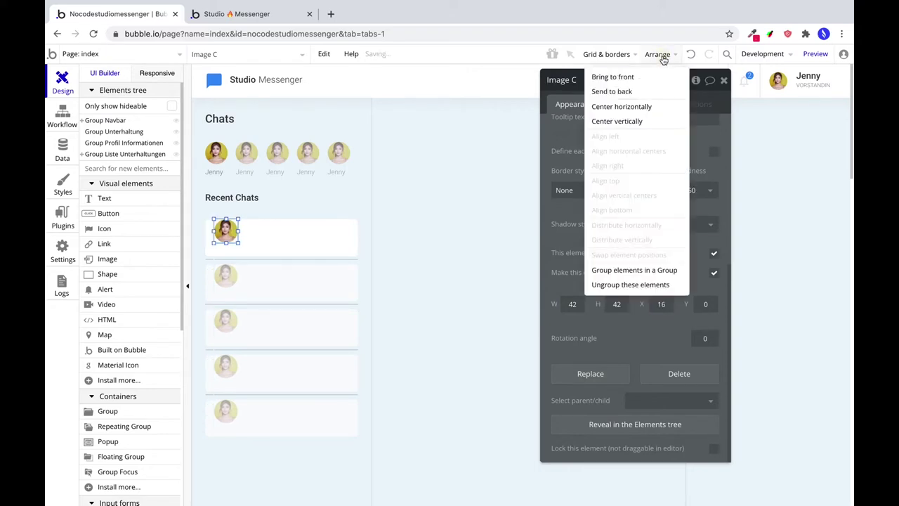
pyautogui.click(605, 123)
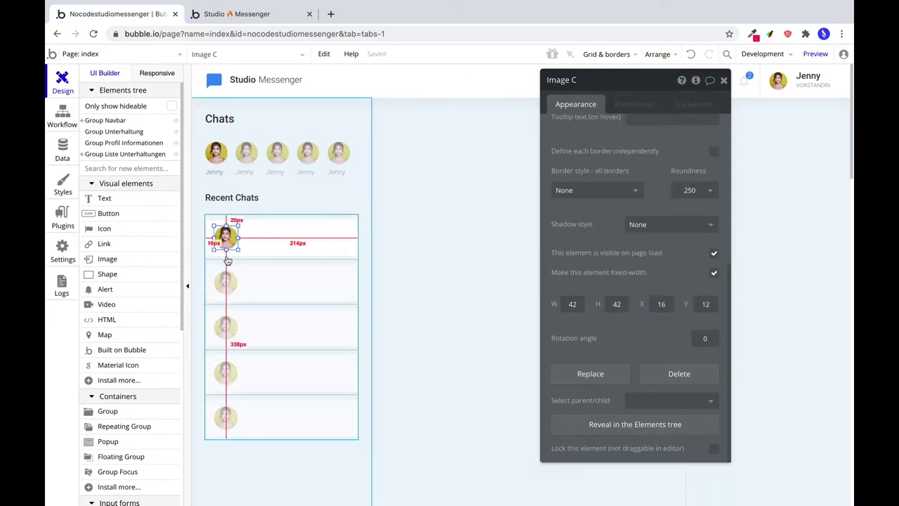
# Add an unstyled name text in the first chat row using Roboto (500) at 14 px.
pyautogui.click(125, 201)
pyautogui.moveTo(246, 228); pyautogui.dragTo(309, 237)
pyautogui.write('N')
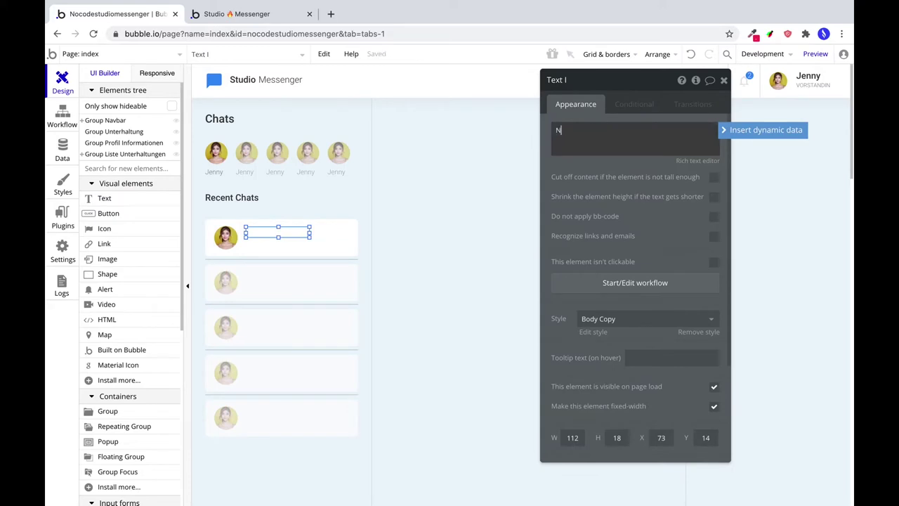
pyautogui.click(621, 318)
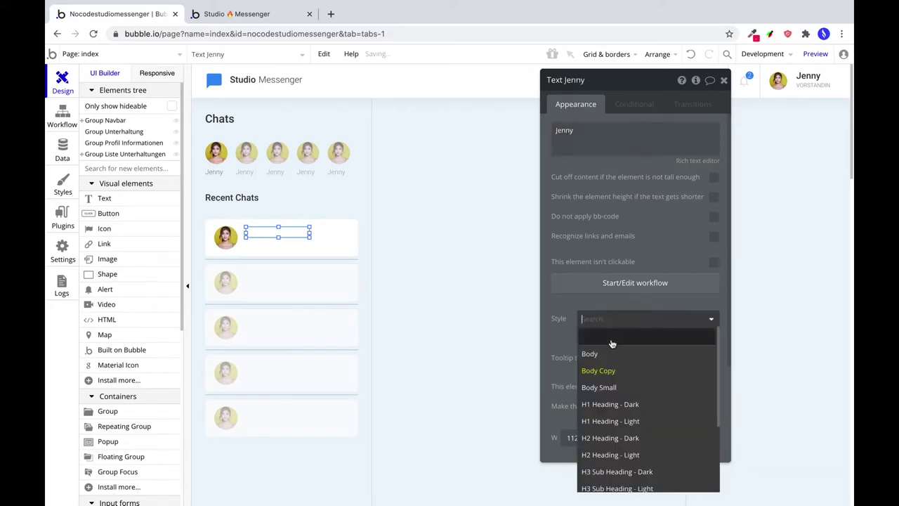
pyautogui.click(610, 335)
pyautogui.click(592, 377)
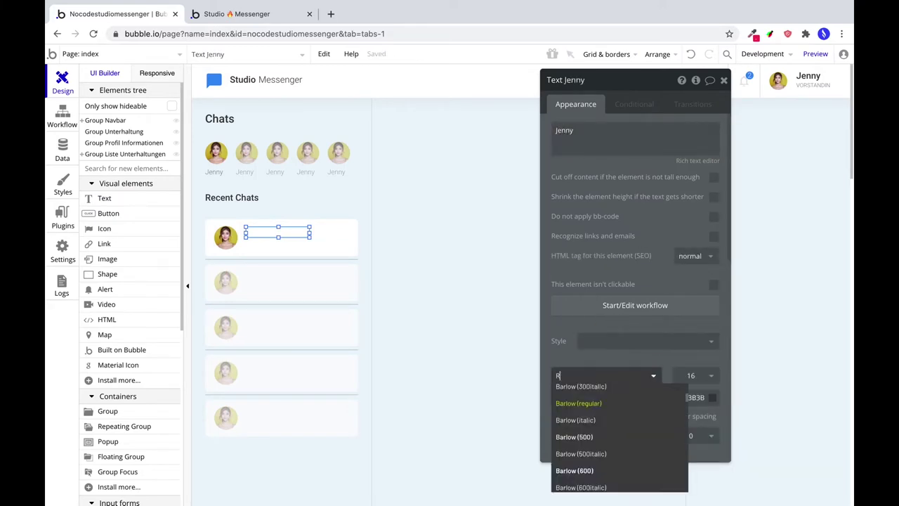
pyautogui.write('Roboto (500)')
pyautogui.click(576, 393)
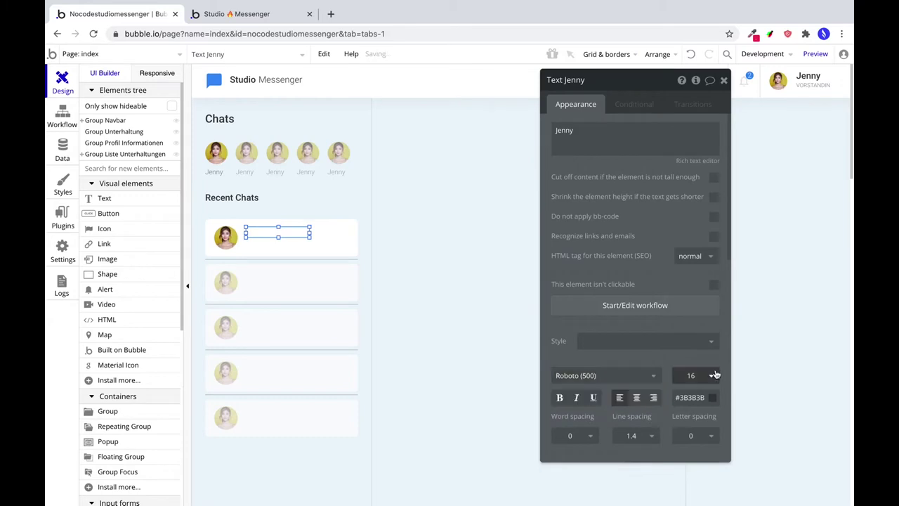
pyautogui.click(688, 375)
pyautogui.write('14')
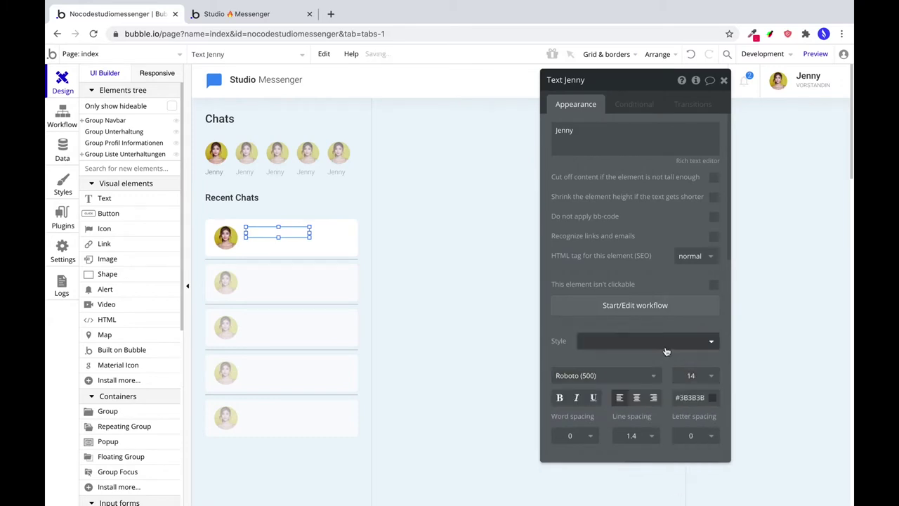
# Size the Jenny label 125×20 and nudge it into place beside the avatar.
pyautogui.scroll(-4, 632, 365)
pyautogui.scroll(1, 611, 377)
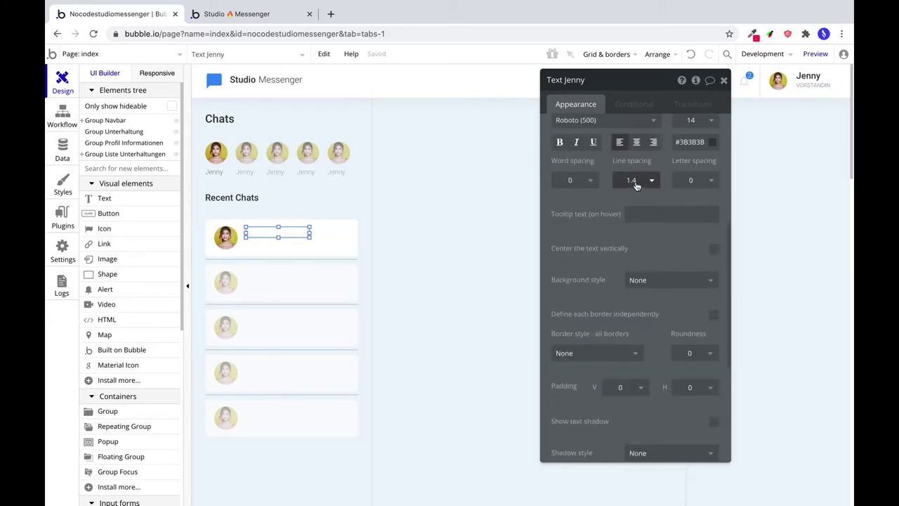
pyautogui.scroll(-3, 611, 267)
pyautogui.scroll(3, 620, 306)
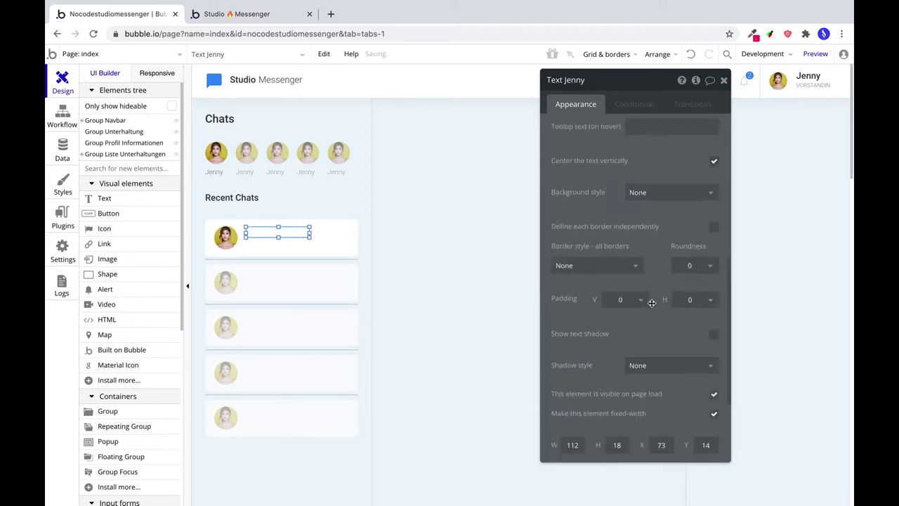
pyautogui.scroll(-3, 650, 302)
pyautogui.scroll(6, 634, 300)
pyautogui.scroll(-6, 635, 300)
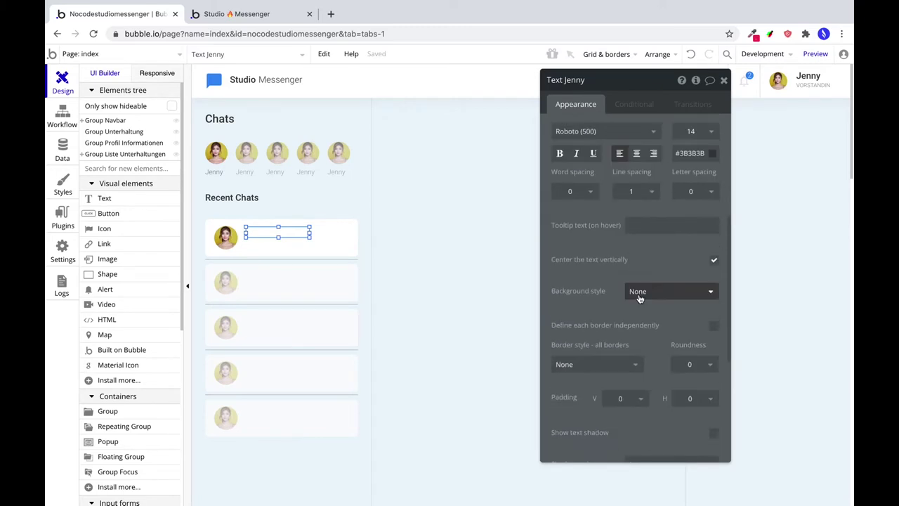
pyautogui.write('20')
pyautogui.hotkey('shift', 'Tab')
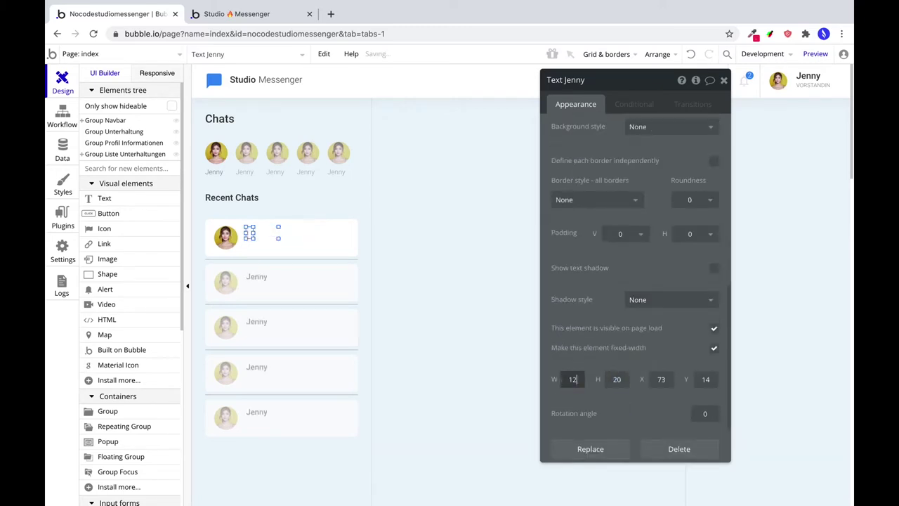
pyautogui.write('125')
pyautogui.click(257, 233)
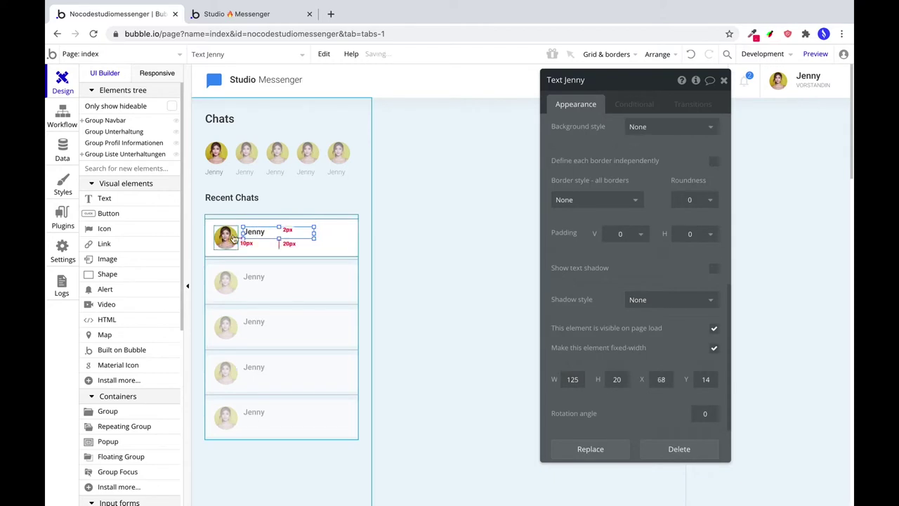
pyautogui.moveTo(253, 233); pyautogui.dragTo(251, 234)
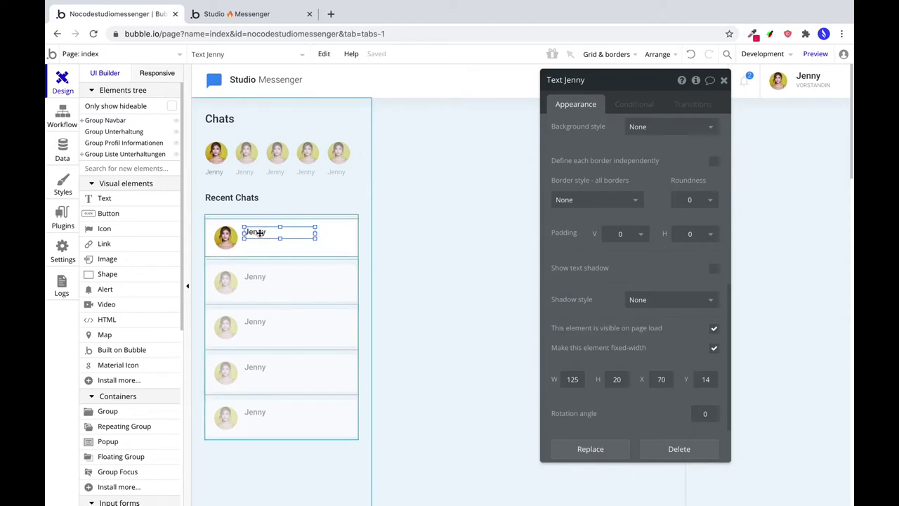
pyautogui.moveTo(259, 234); pyautogui.dragTo(258, 244)
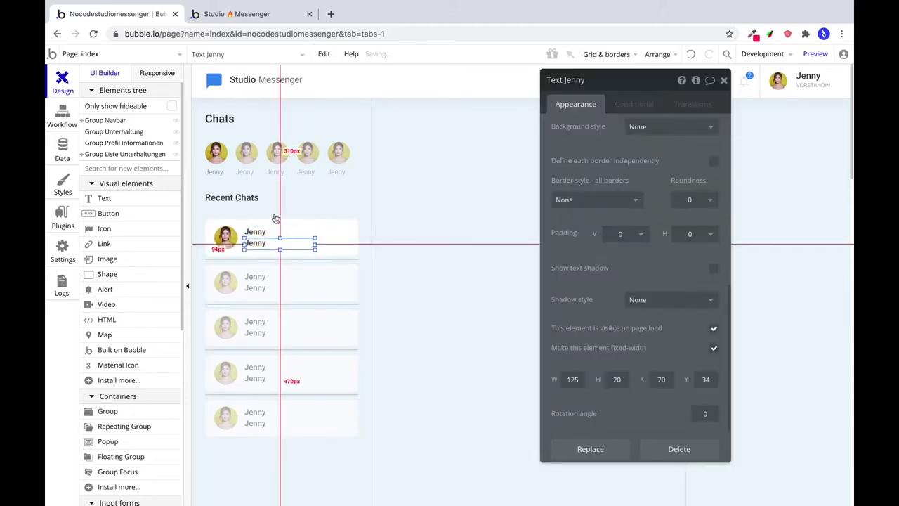
# Make the copied text 'Das ist eine Nachricht' in Roboto (300), 12 px, colour #707F96.
pyautogui.scroll(5, 569, 176)
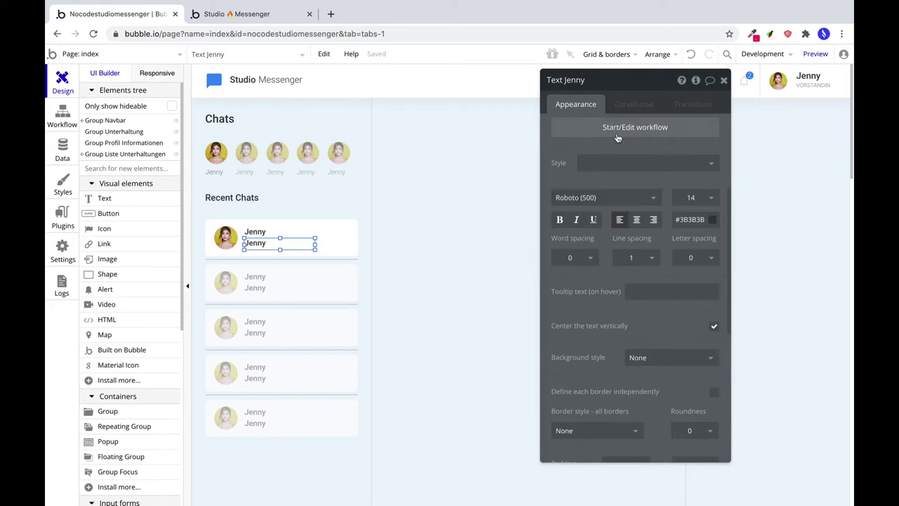
pyautogui.scroll(3, 617, 138)
pyautogui.doubleClick(592, 133)
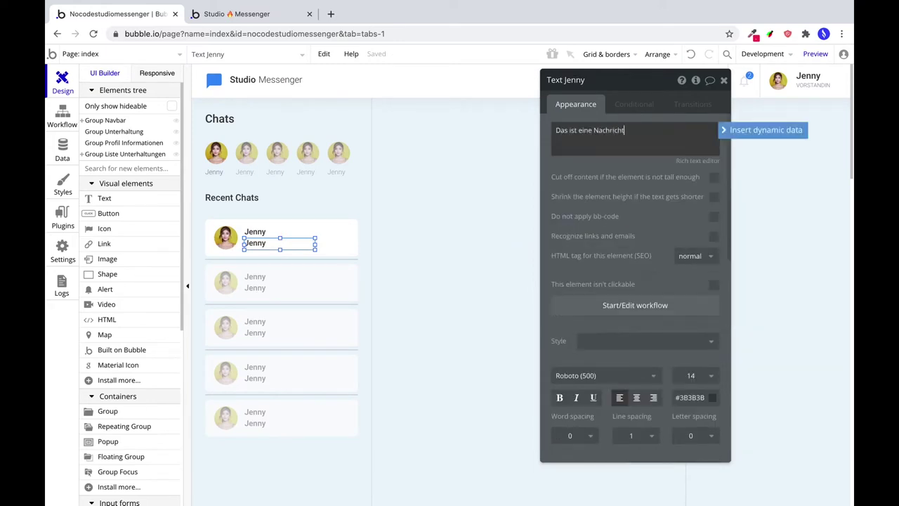
pyautogui.click(571, 375)
pyautogui.write('Roboto (300)')
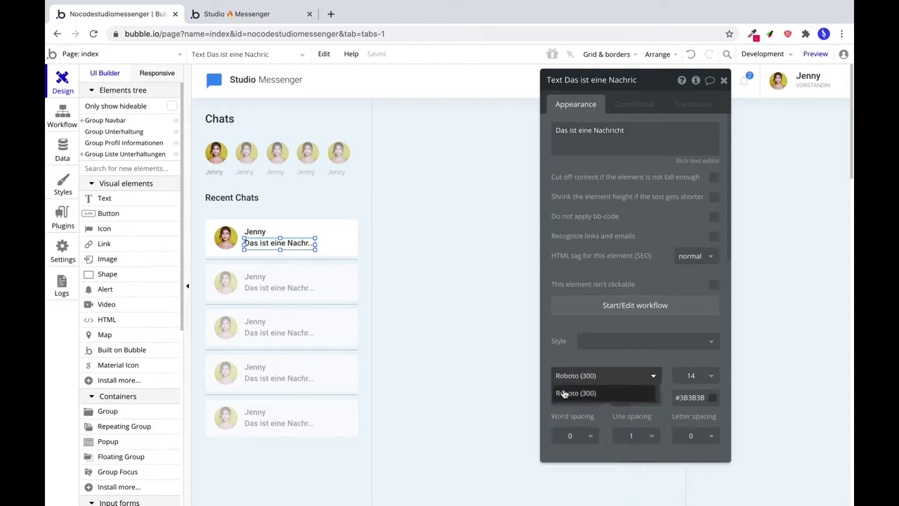
pyautogui.click(564, 393)
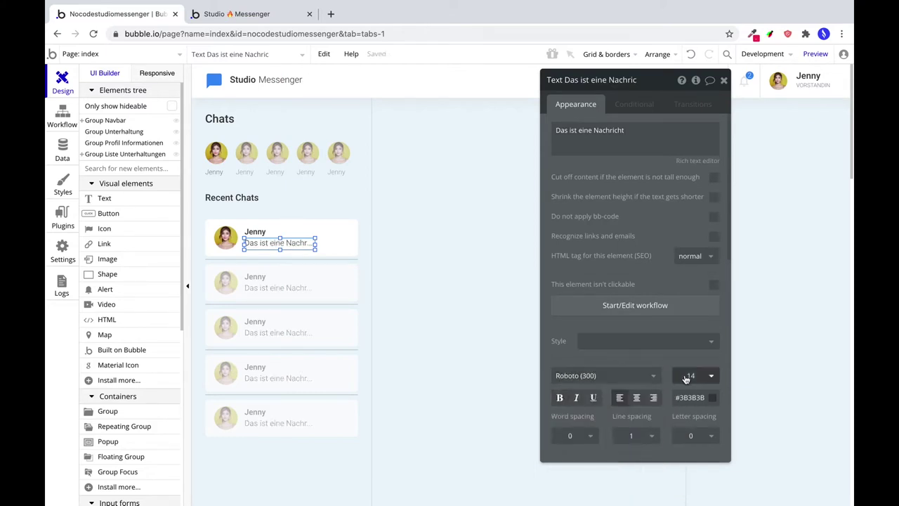
pyautogui.click(694, 397)
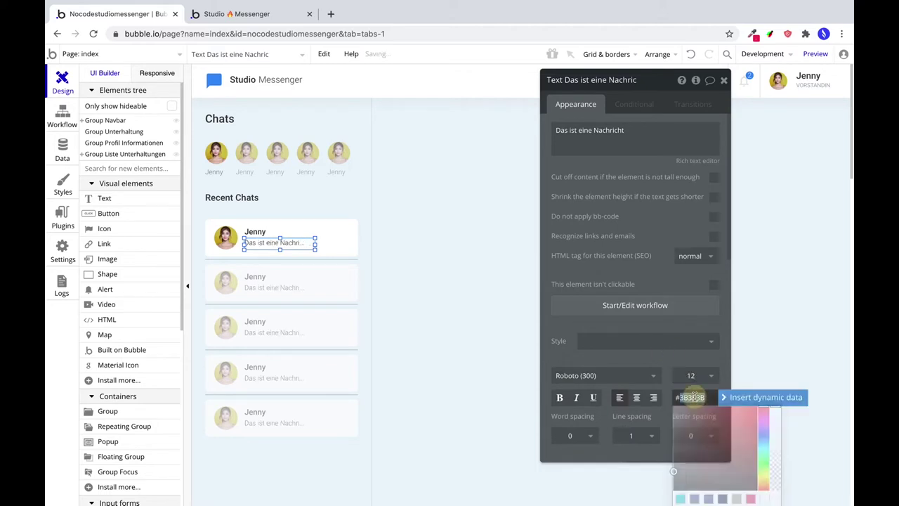
pyautogui.doubleClick(694, 397)
pyautogui.write('728197')
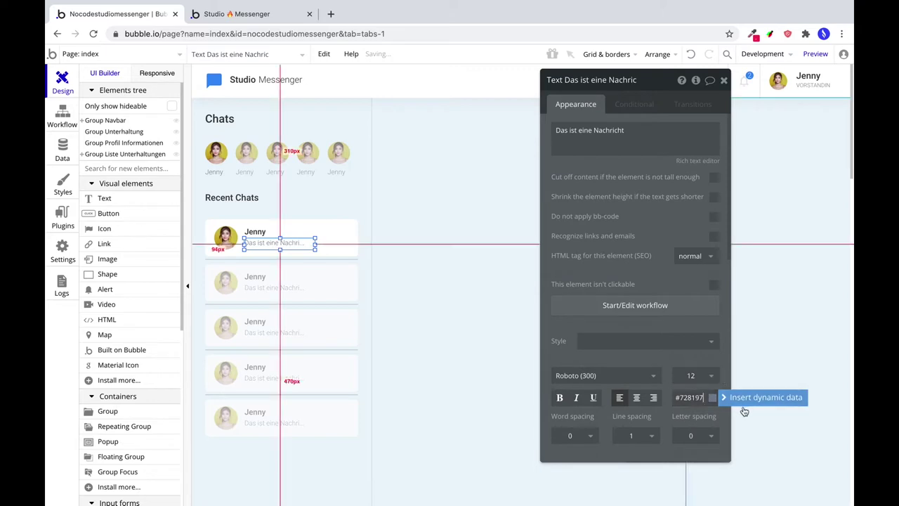
pyautogui.click(713, 397)
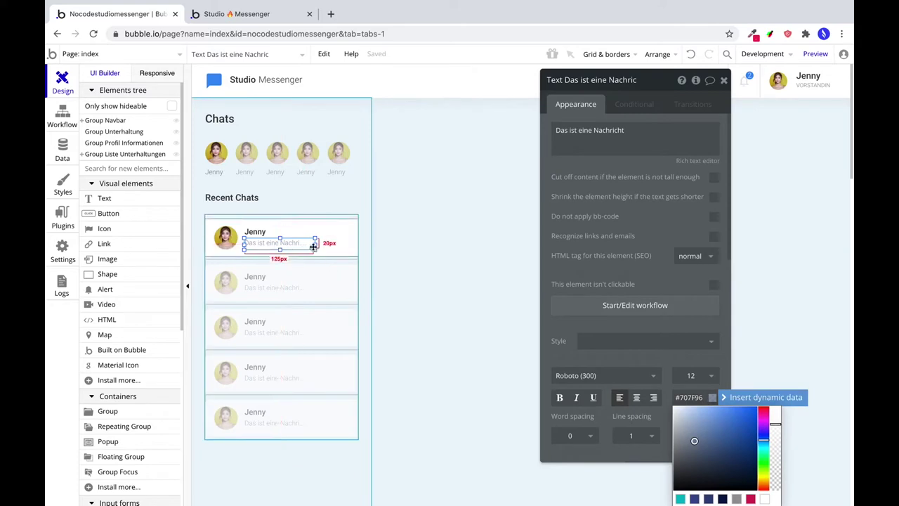
pyautogui.scroll(-10, 593, 361)
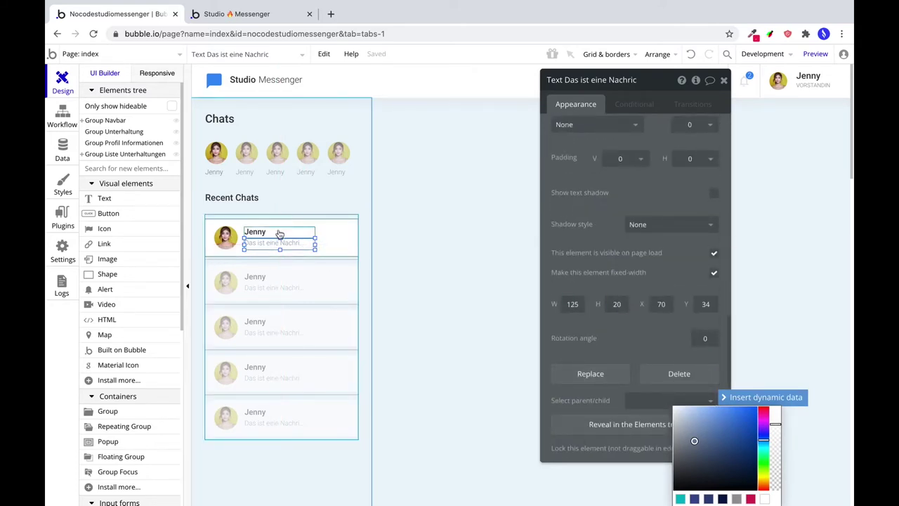
# Nudge the message preview into place directly beneath the Jenny name.
pyautogui.click(255, 233)
pyautogui.click(278, 243)
pyautogui.moveTo(279, 243); pyautogui.dragTo(245, 237)
pyautogui.click(235, 239)
pyautogui.click(309, 244)
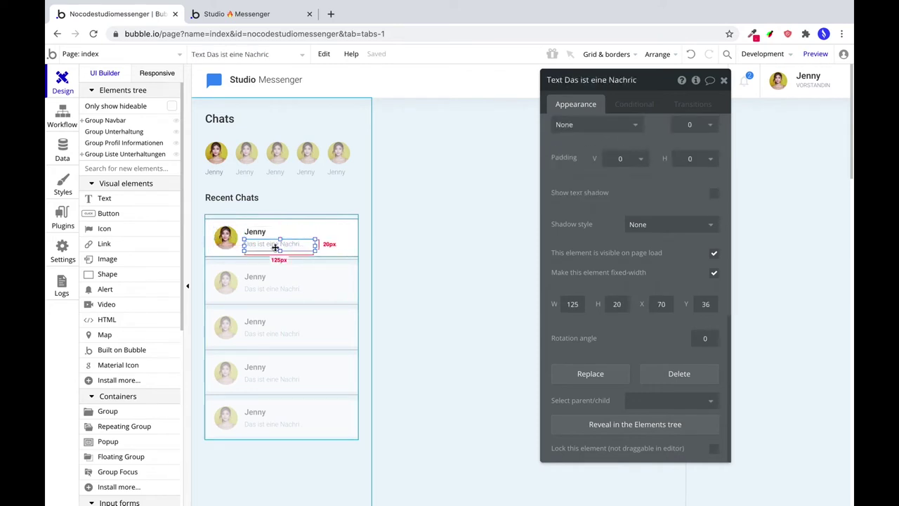
pyautogui.moveTo(275, 247); pyautogui.dragTo(337, 243)
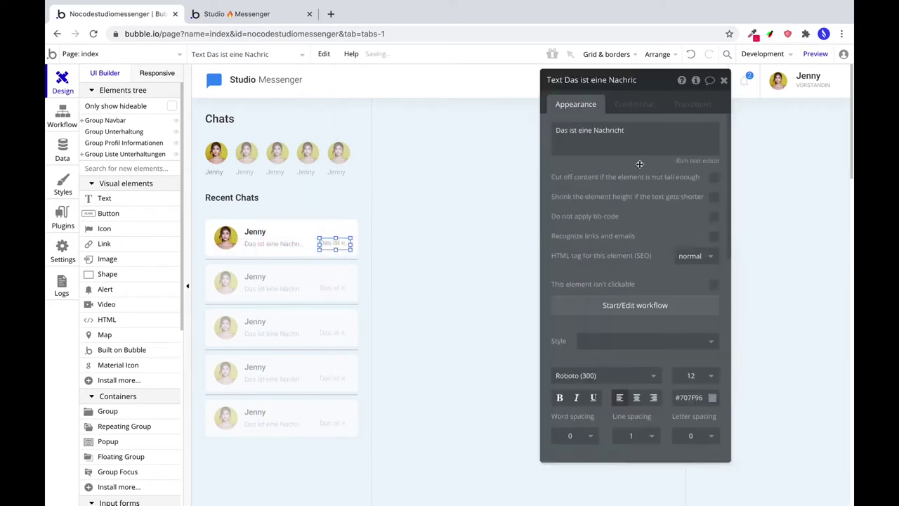
# Change the copied text to '01:25 pm' and right-align it.
pyautogui.tripleClick(601, 133)
pyautogui.write('01:25 pm')
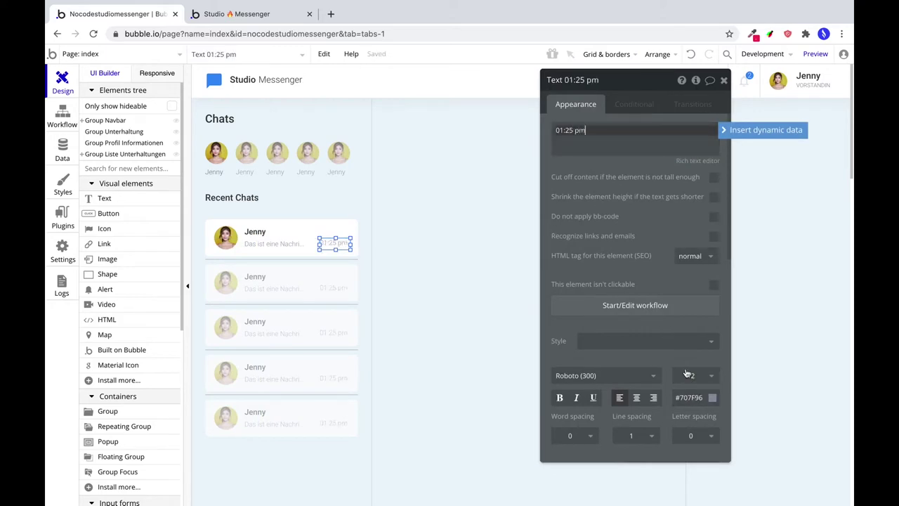
pyautogui.click(653, 398)
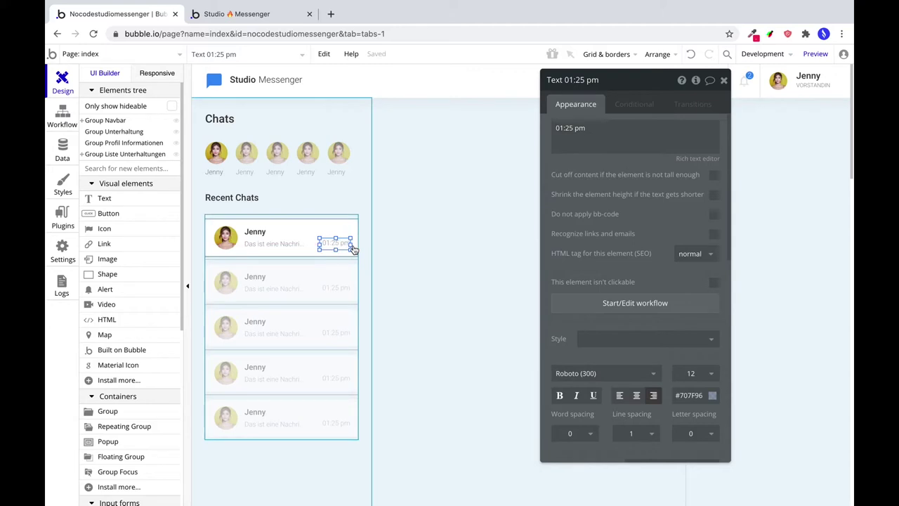
# Position the 01:25 pm label against the row's right edge at X 202, Y 36.
pyautogui.click(224, 237)
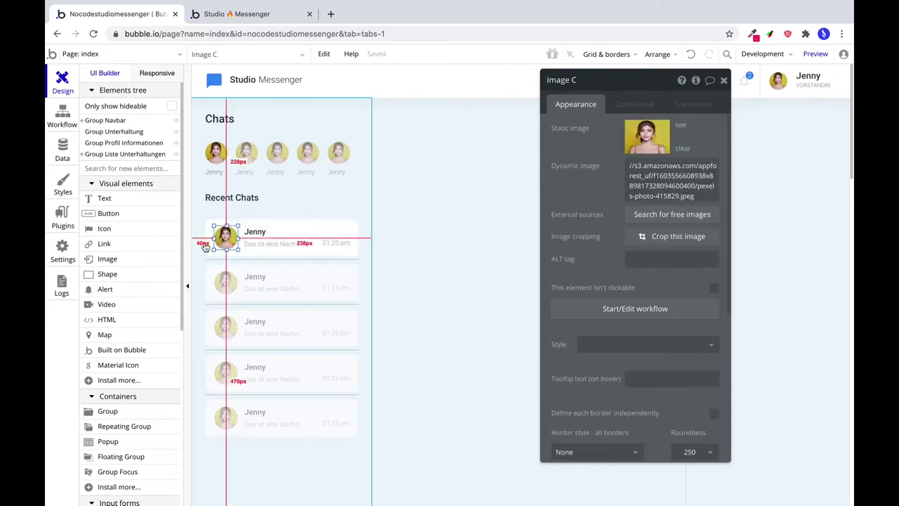
pyautogui.click(336, 240)
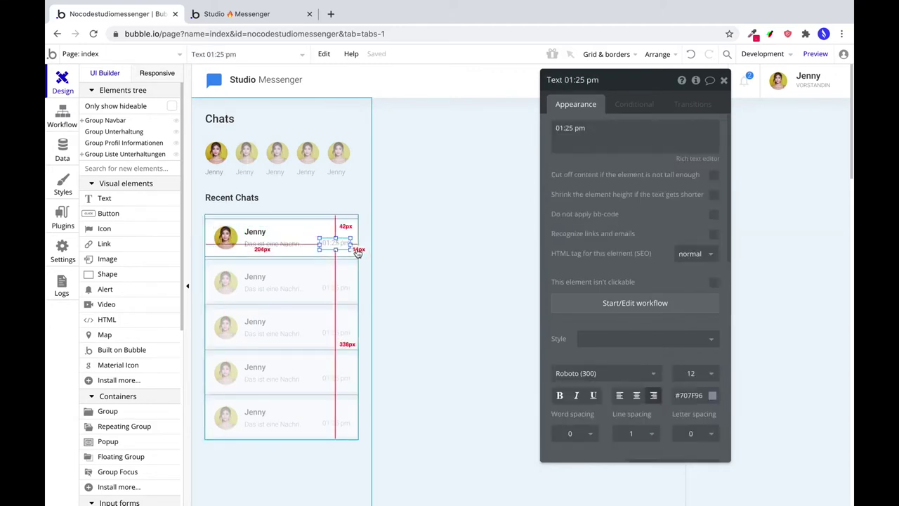
pyautogui.moveTo(357, 253); pyautogui.dragTo(357, 251)
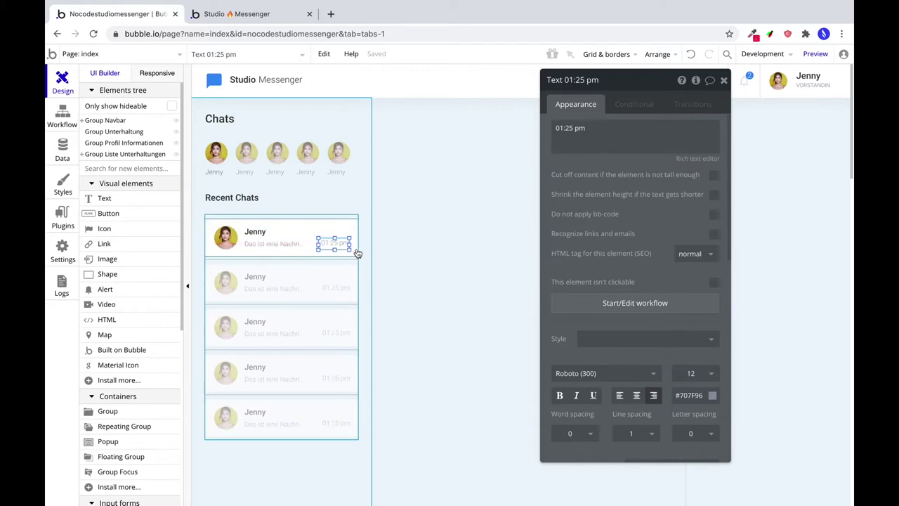
pyautogui.click(296, 246)
pyautogui.scroll(-8, 602, 371)
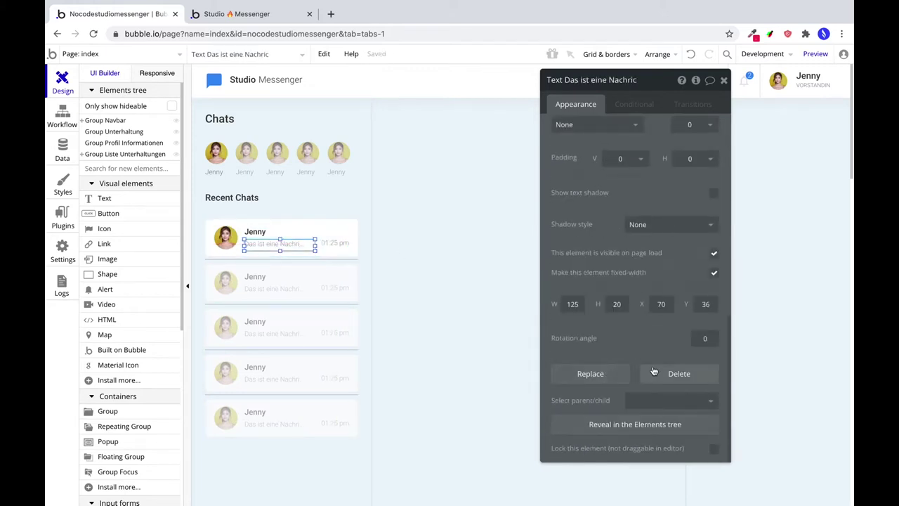
pyautogui.click(327, 243)
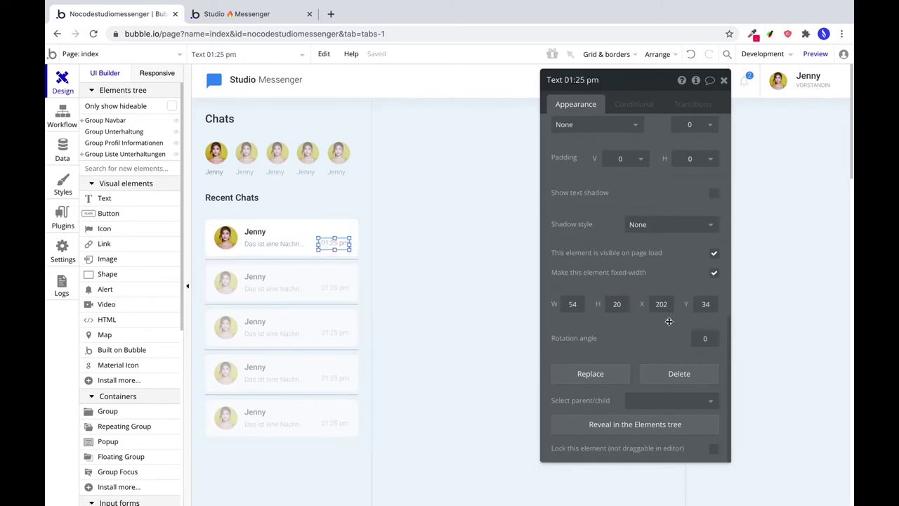
pyautogui.moveTo(331, 239); pyautogui.dragTo(373, 268)
pyautogui.click(333, 234)
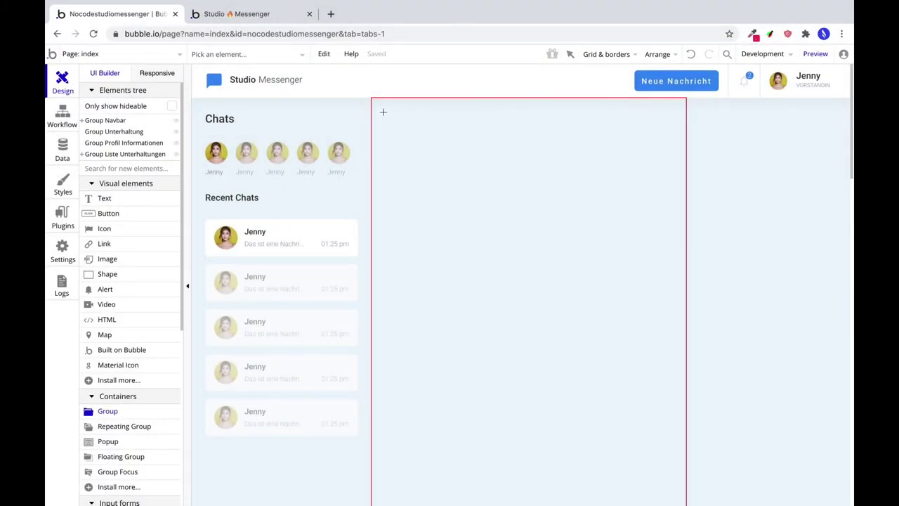
# Draw an unstyled Group Conversation Header atop the chat area, flat white, roundness 6.
pyautogui.moveTo(383, 113)
pyautogui.mouseDown()
pyautogui.moveTo(658, 130)
pyautogui.moveTo(674, 160)
pyautogui.mouseUp()
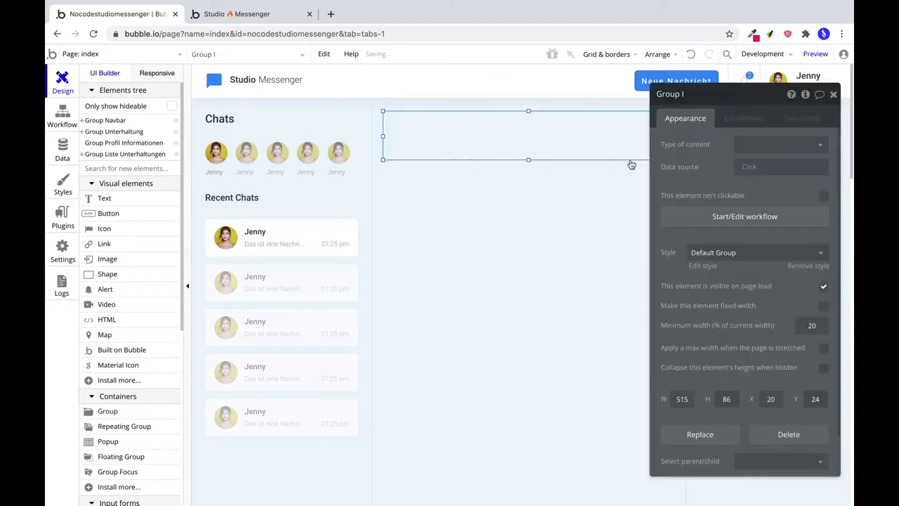
pyautogui.click(689, 94)
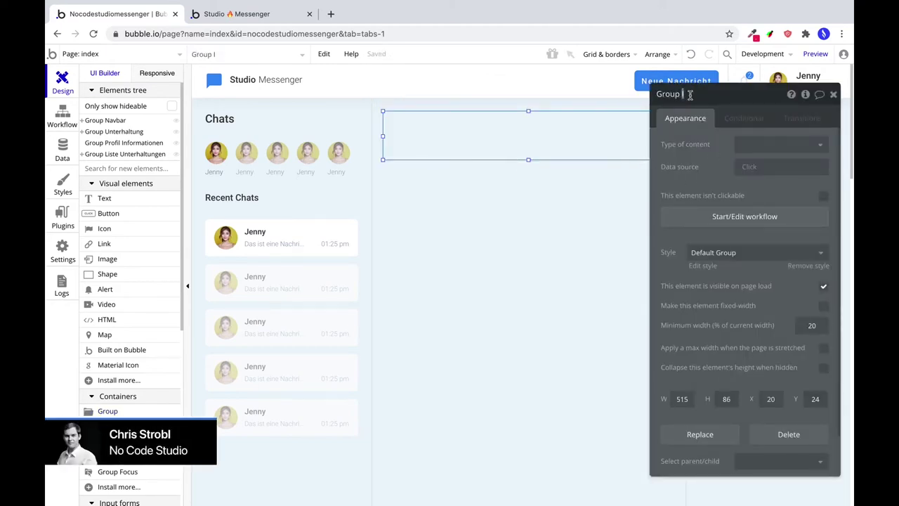
pyautogui.write('Conversation Header')
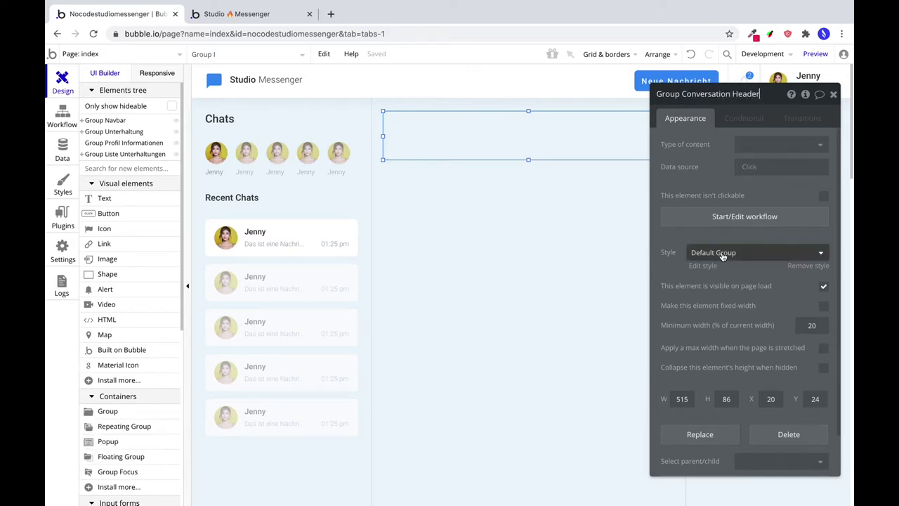
pyautogui.click(755, 252)
pyautogui.click(758, 288)
pyautogui.click(757, 295)
pyautogui.click(758, 316)
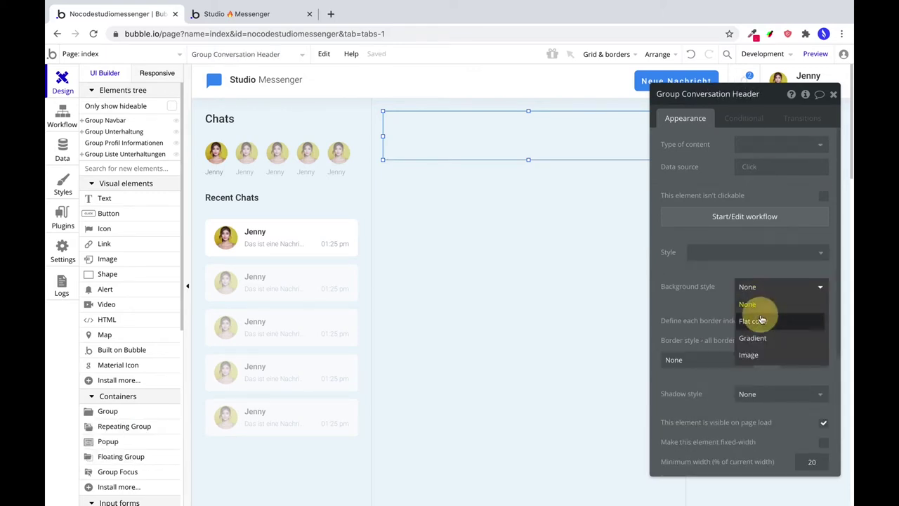
pyautogui.click(799, 382)
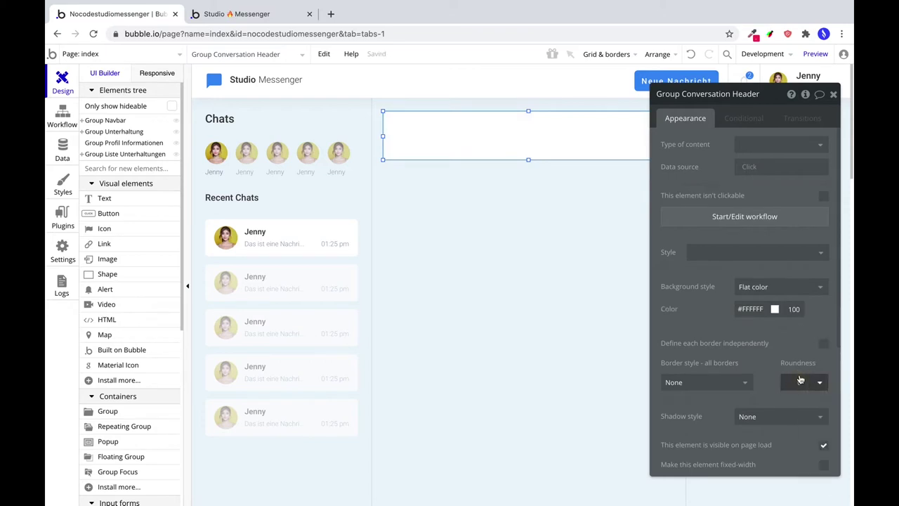
pyautogui.write('2')
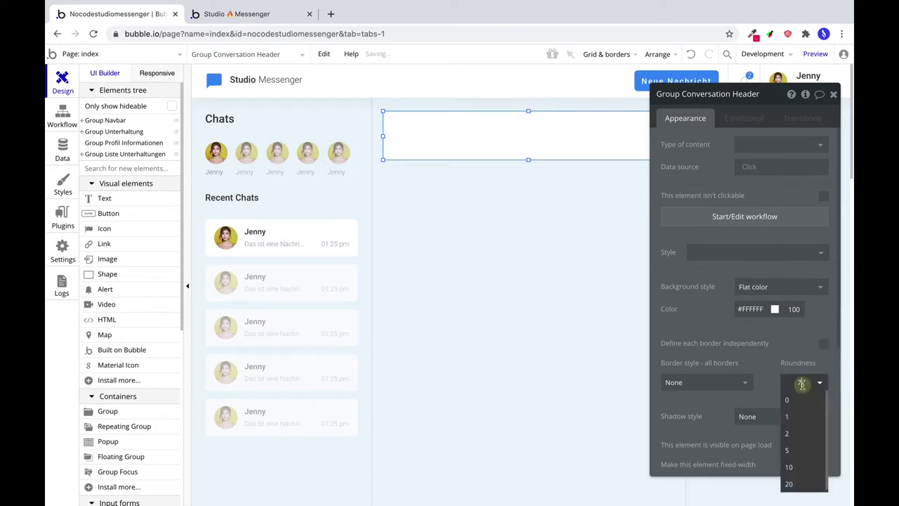
pyautogui.write('6')
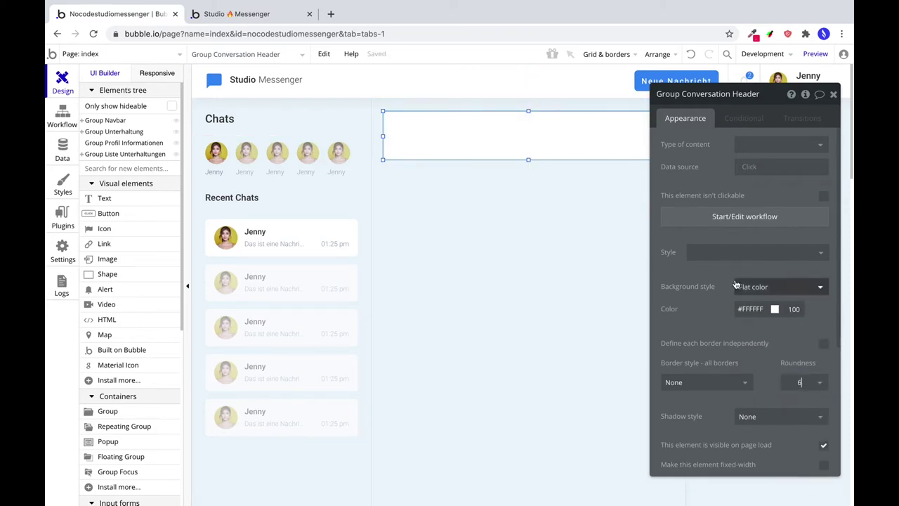
# Make the header 512 px wide at Y 24 and centre it horizontally.
pyautogui.scroll(-3, 742, 287)
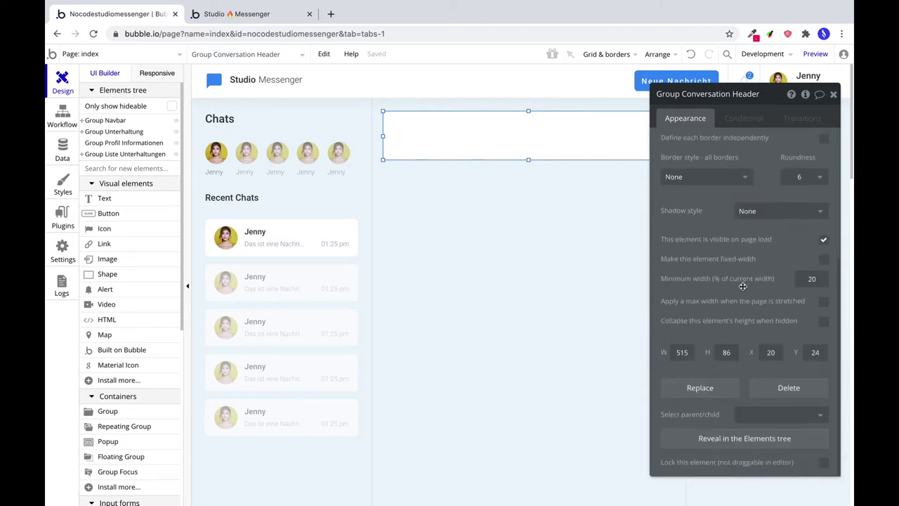
pyautogui.doubleClick(680, 352)
pyautogui.write('512')
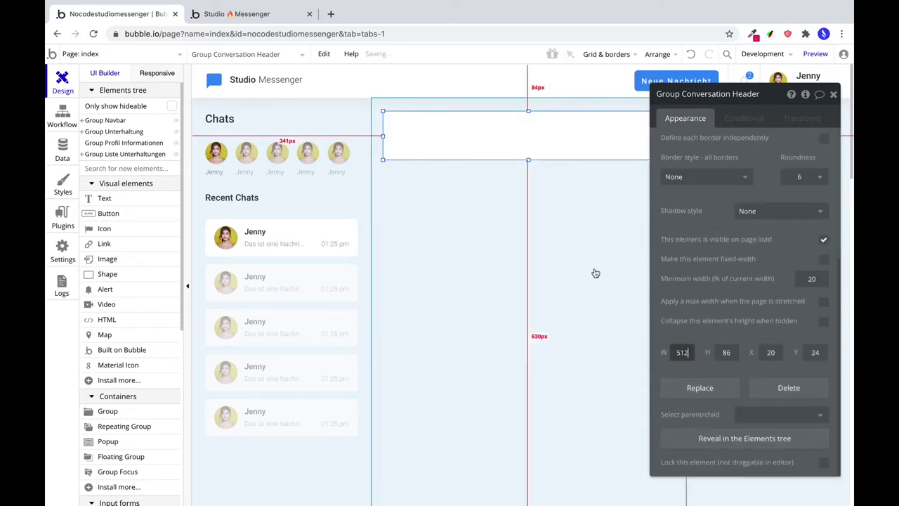
pyautogui.click(663, 55)
pyautogui.click(639, 106)
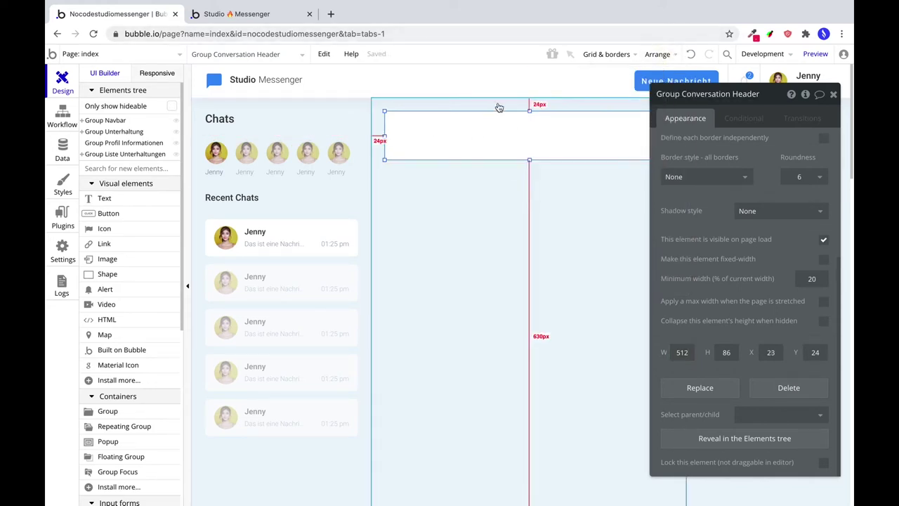
pyautogui.click(799, 352)
pyautogui.write('24')
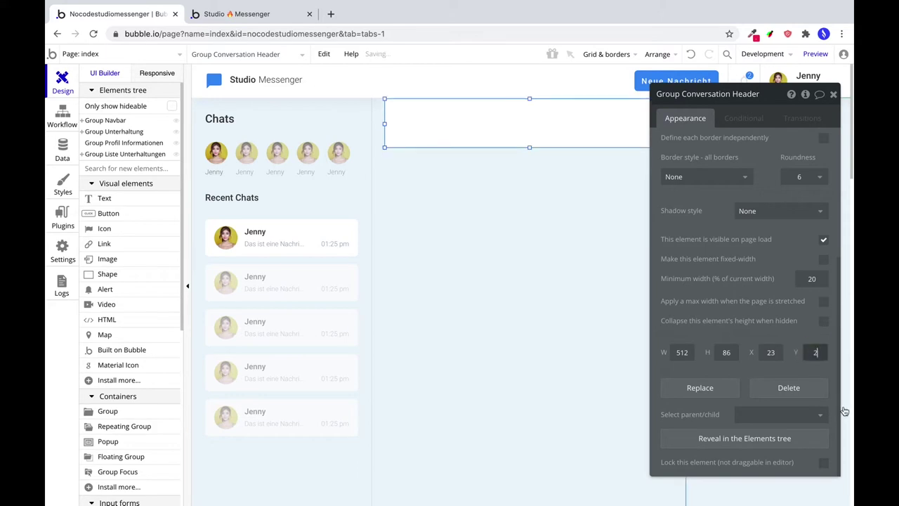
pyautogui.click(770, 352)
pyautogui.write('24')
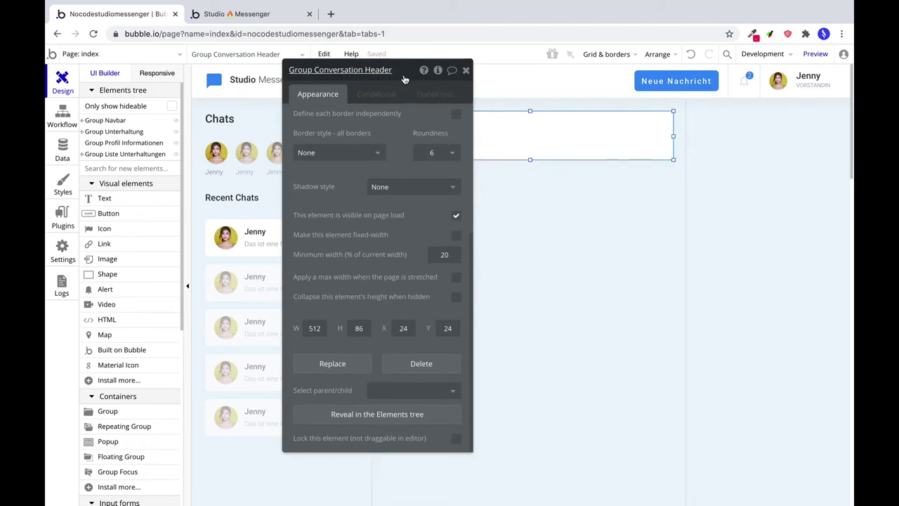
pyautogui.moveTo(392, 76); pyautogui.dragTo(210, 52)
pyautogui.click(658, 54)
pyautogui.click(642, 123)
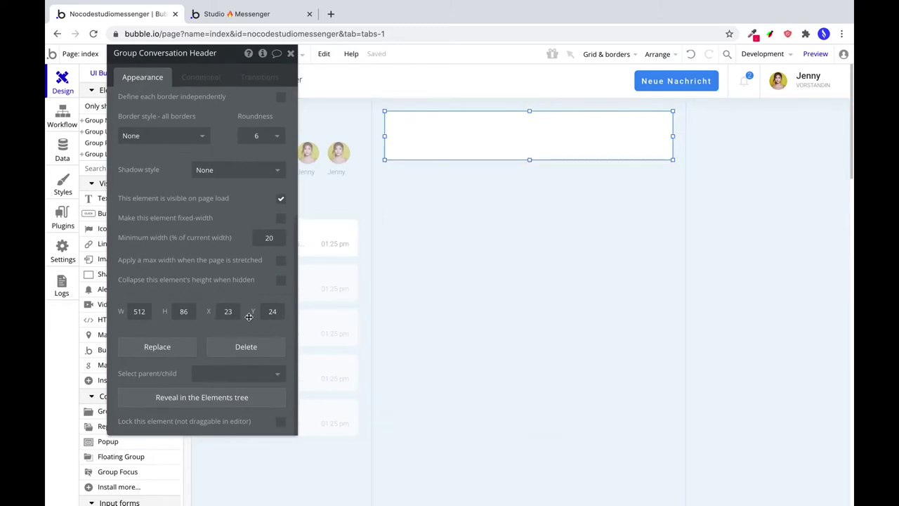
# Select the Group Unterhaltung container and move the property panel off the chat area.
pyautogui.scroll(2, 254, 188)
pyautogui.scroll(3, 254, 189)
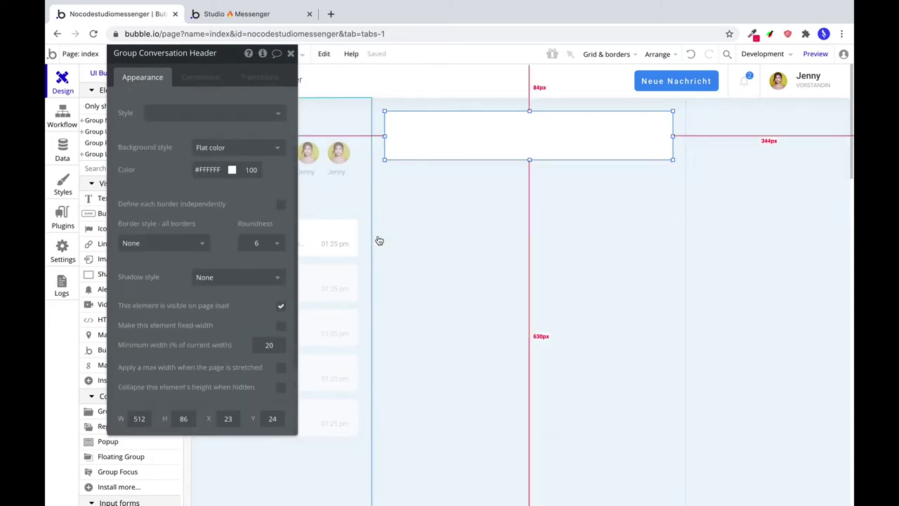
pyautogui.click(373, 239)
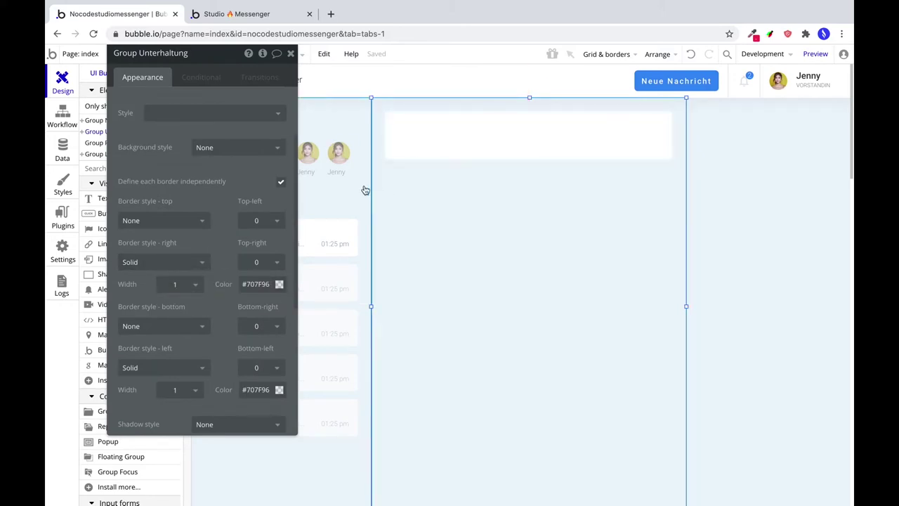
pyautogui.moveTo(205, 55); pyautogui.dragTo(696, 111)
# Paste a copy of the first chat's avatar into the header, sized 48×48, vertically centred at X 16.
pyautogui.click(224, 237)
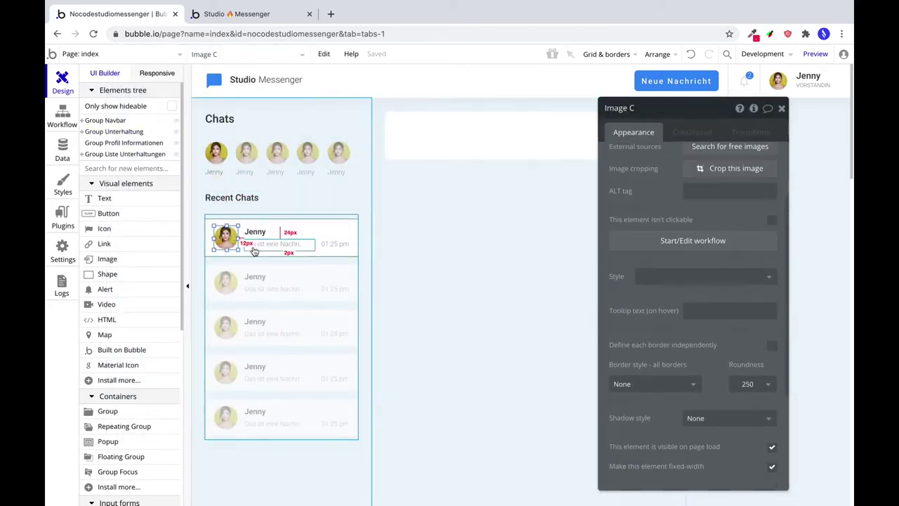
pyautogui.click(404, 166)
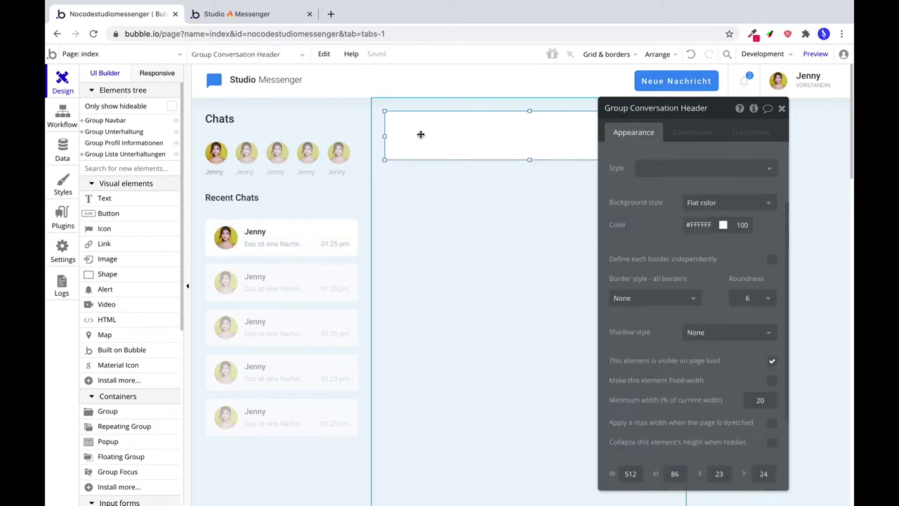
pyautogui.hotkey('ctrl', 'v')
pyautogui.scroll(-5, 654, 340)
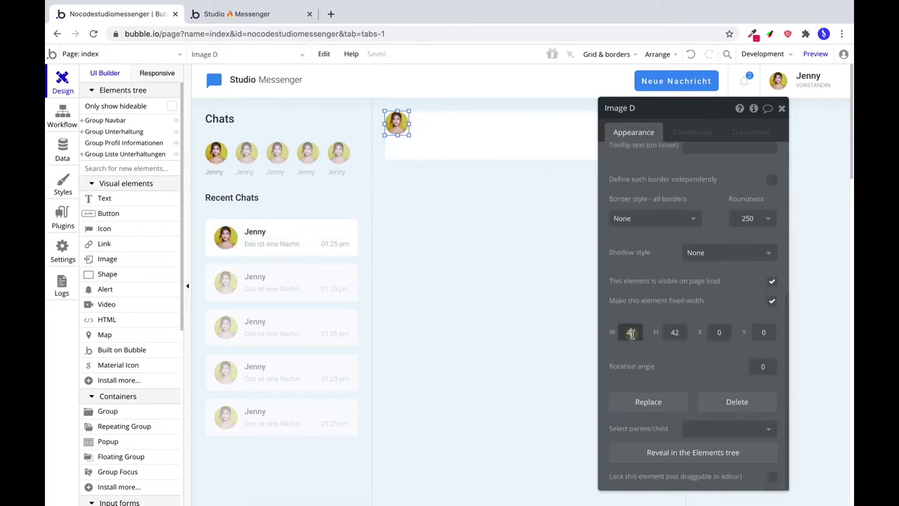
pyautogui.doubleClick(631, 333)
pyautogui.write('4')
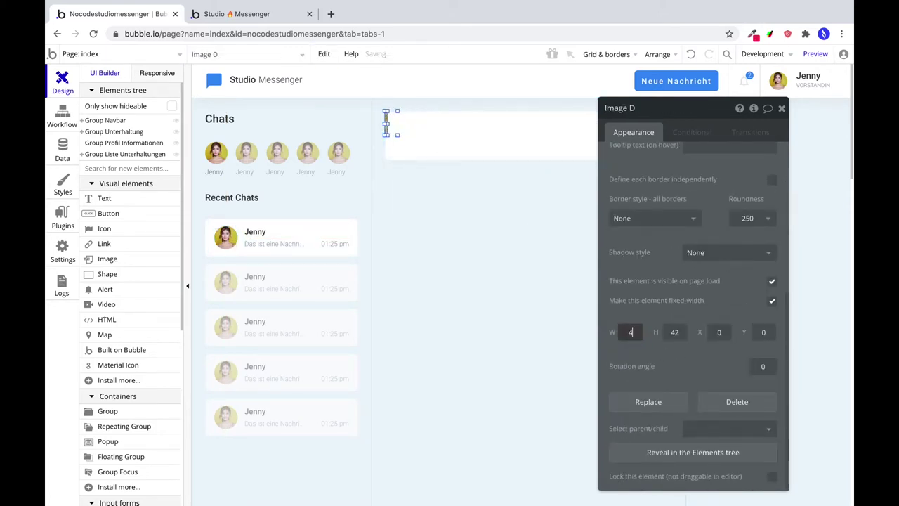
pyautogui.write('8')
pyautogui.press('Tab')
pyautogui.write('48')
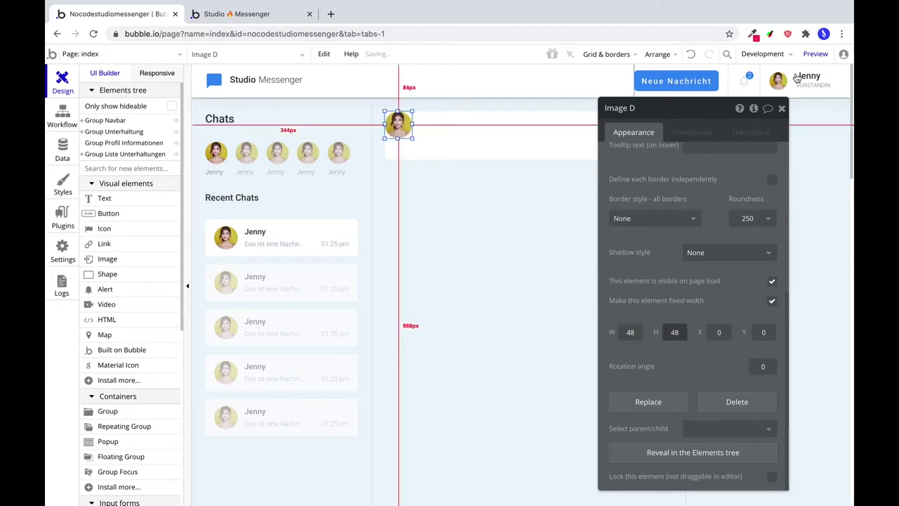
pyautogui.click(658, 55)
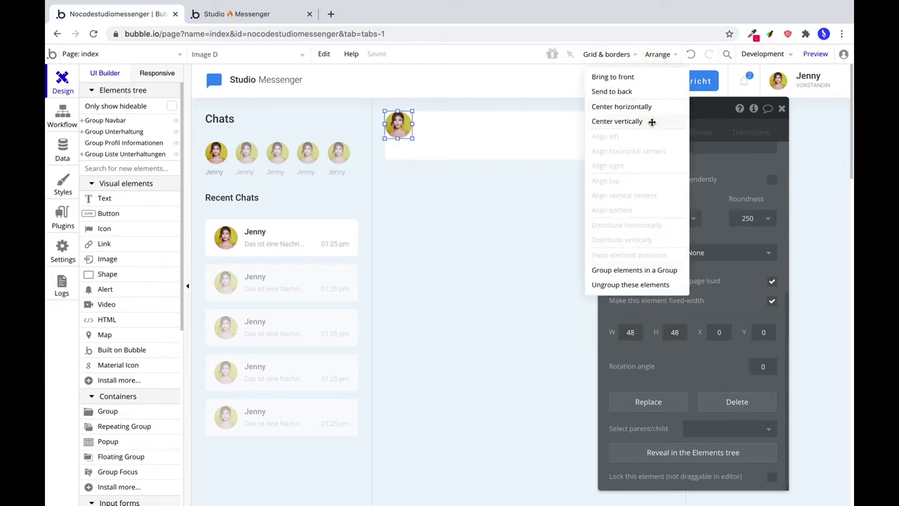
pyautogui.click(652, 122)
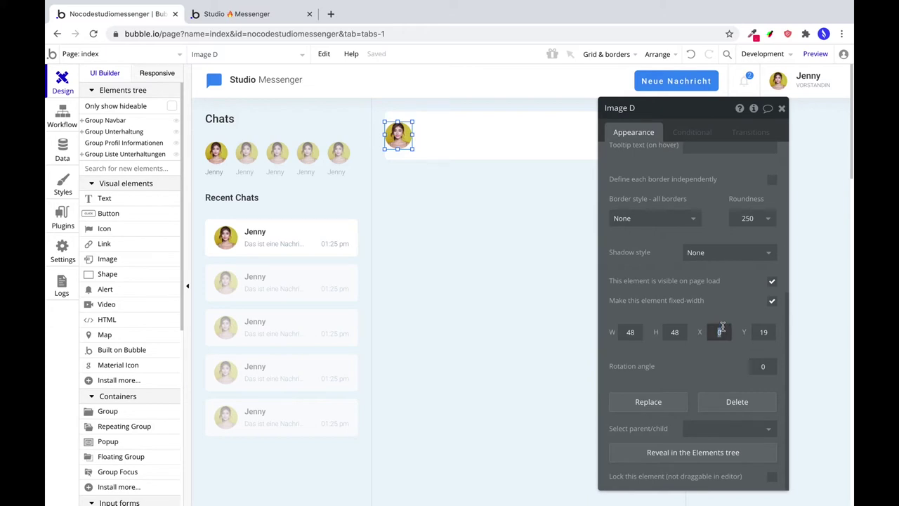
pyautogui.write('16')
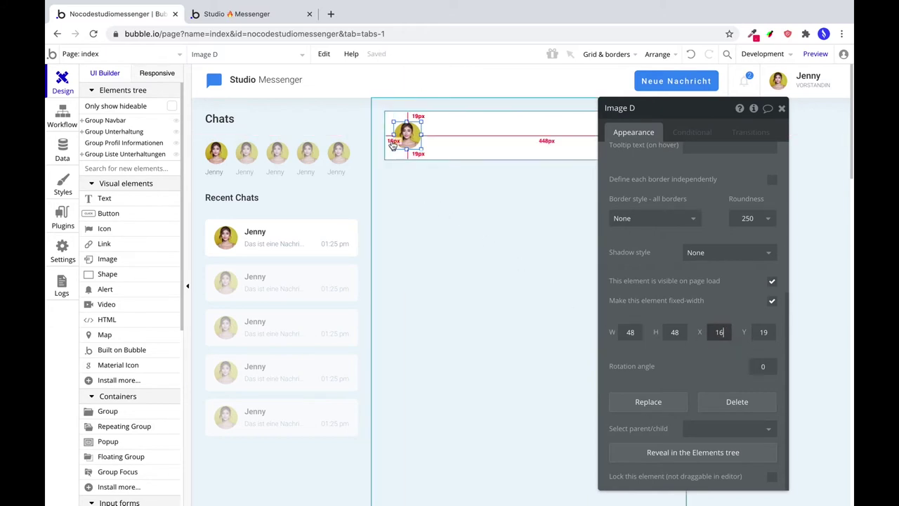
pyautogui.click(233, 197)
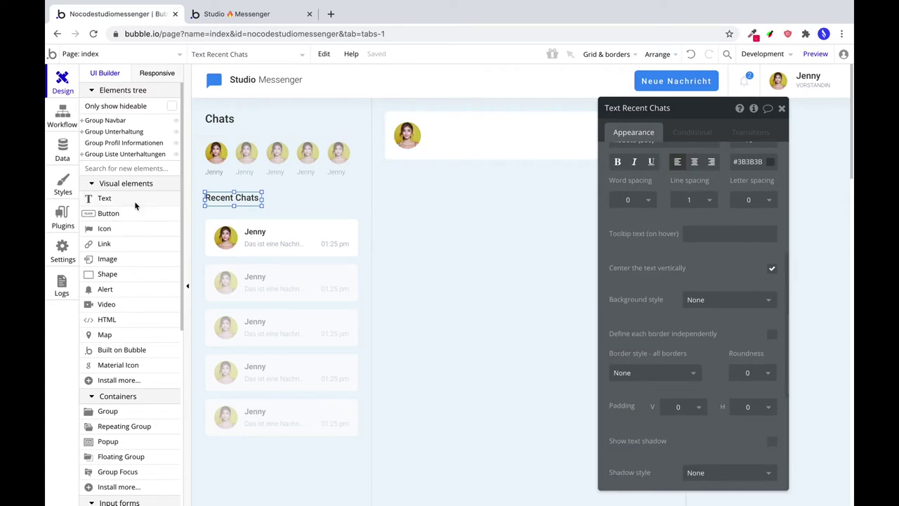
# Add a name text box beside the avatar, styled like the Recent Chats heading, with height 20.
pyautogui.click(104, 198)
pyautogui.moveTo(431, 121); pyautogui.dragTo(500, 136)
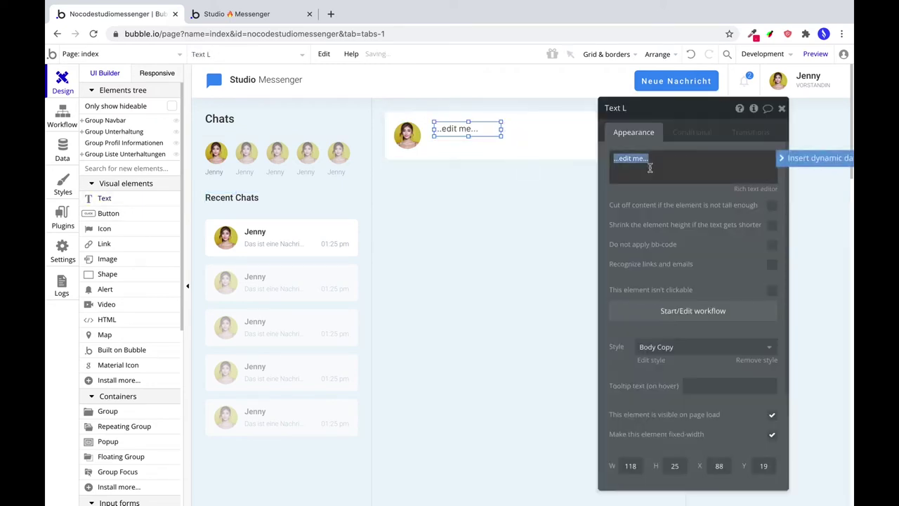
pyautogui.click(243, 197)
pyautogui.rightClick(240, 191)
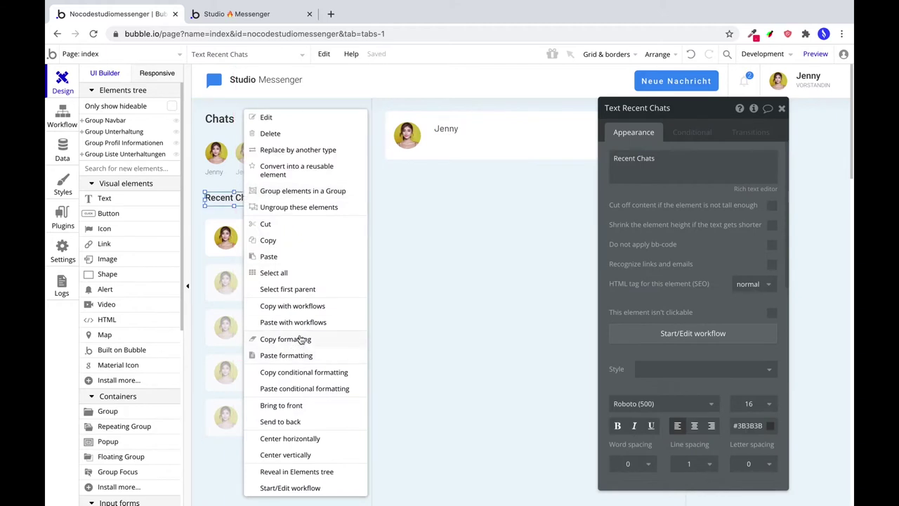
pyautogui.click(300, 340)
pyautogui.click(440, 133)
pyautogui.rightClick(439, 134)
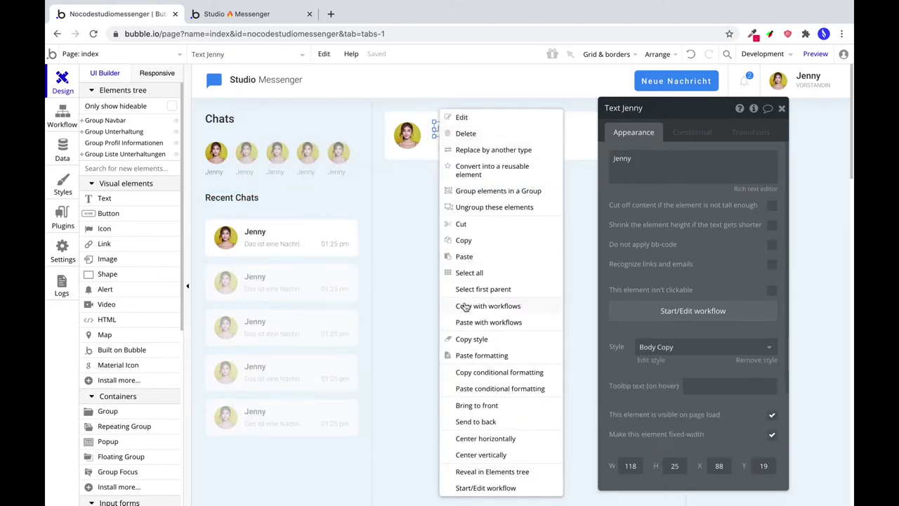
pyautogui.click(480, 356)
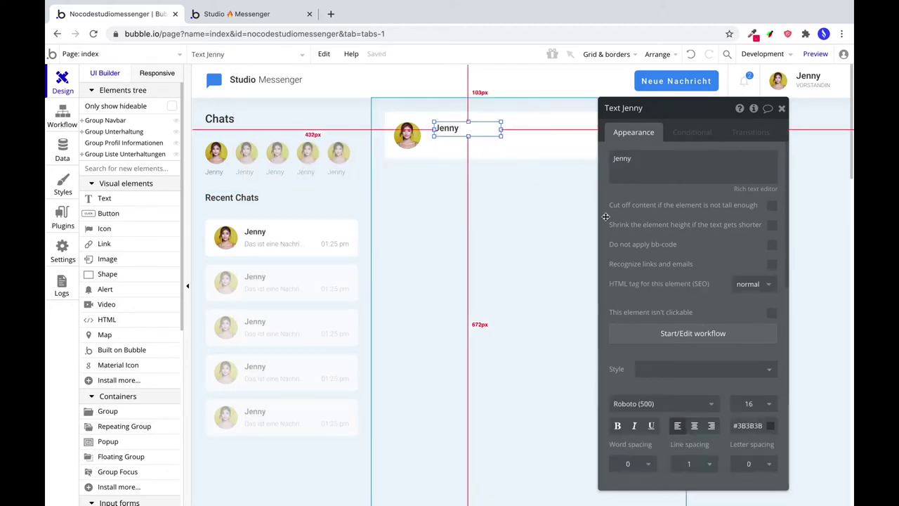
pyautogui.scroll(-10, 602, 244)
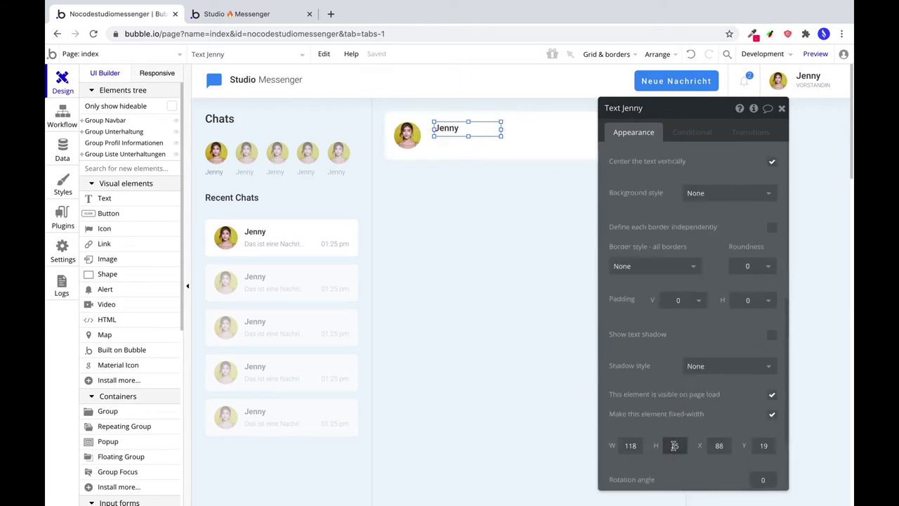
pyautogui.doubleClick(675, 445)
pyautogui.write('20')
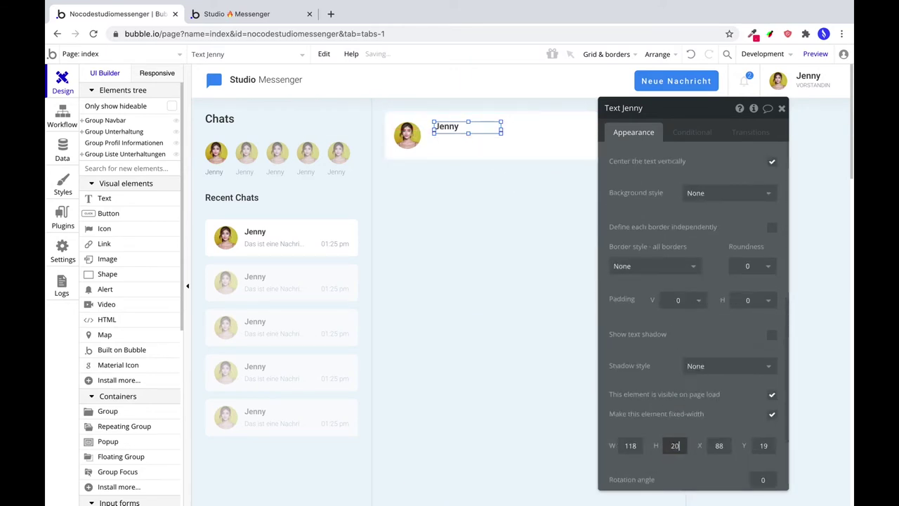
# Add a second text line below the name, type the contact's surname, and widen the full-name box.
pyautogui.moveTo(447, 124); pyautogui.dragTo(451, 139)
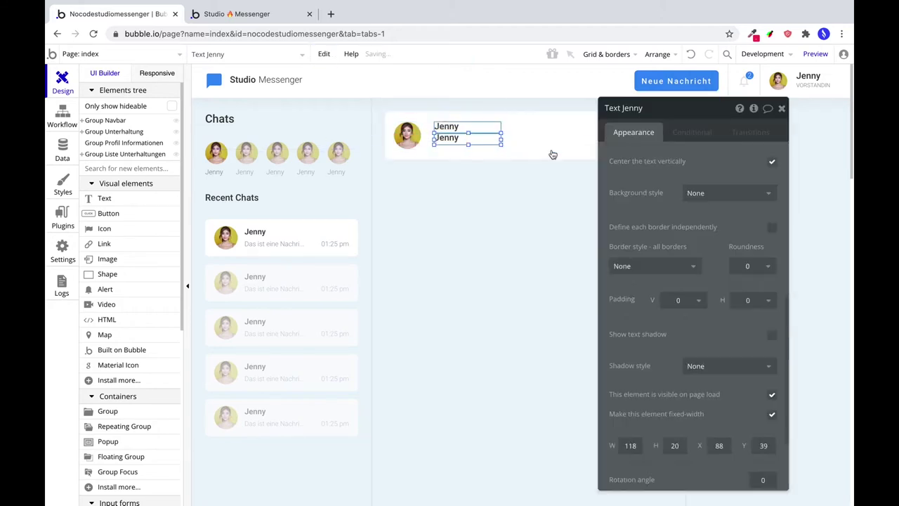
pyautogui.doubleClick(680, 158)
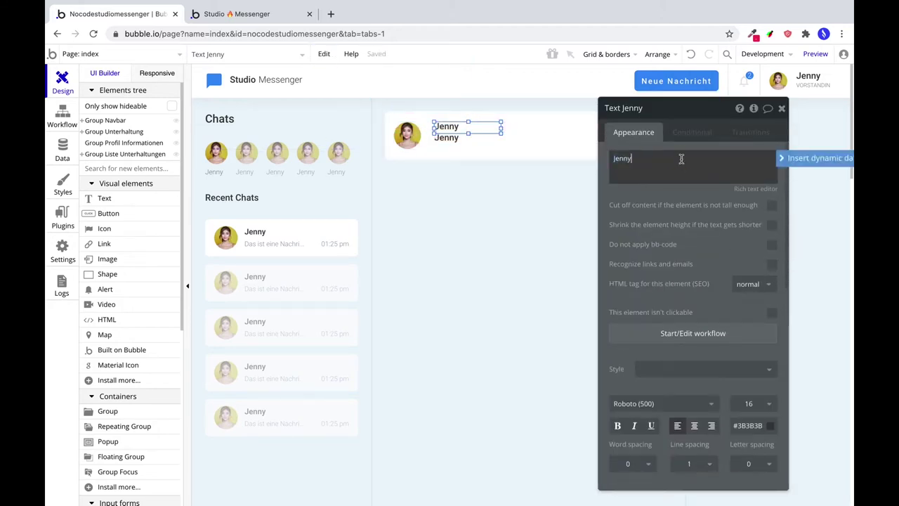
pyautogui.write('Forster')
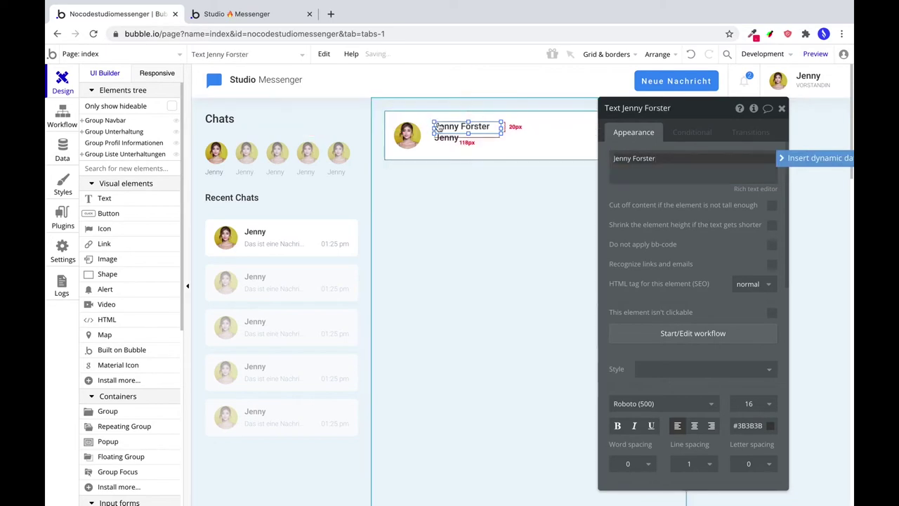
pyautogui.moveTo(498, 129); pyautogui.dragTo(566, 126)
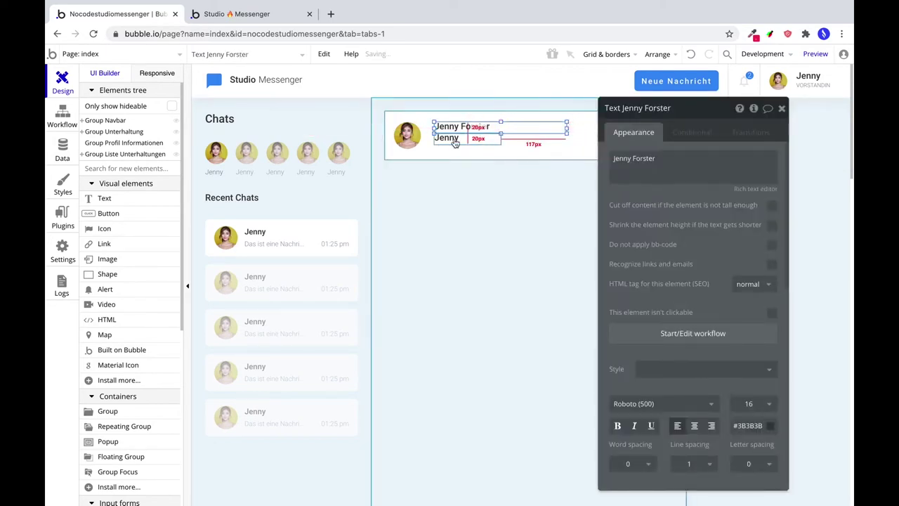
pyautogui.click(489, 142)
pyautogui.doubleClick(667, 172)
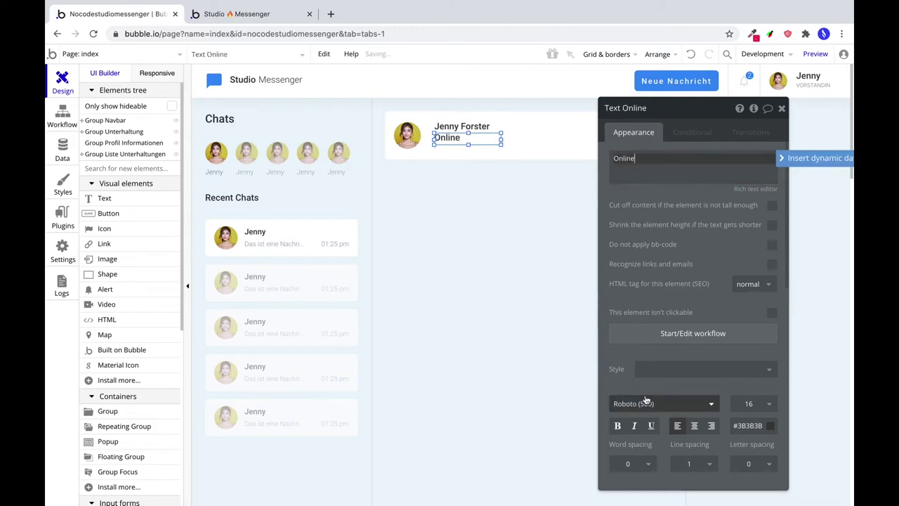
# Style the Online status text in Roboto (300), size 14, in a lighter grey colour.
pyautogui.click(644, 402)
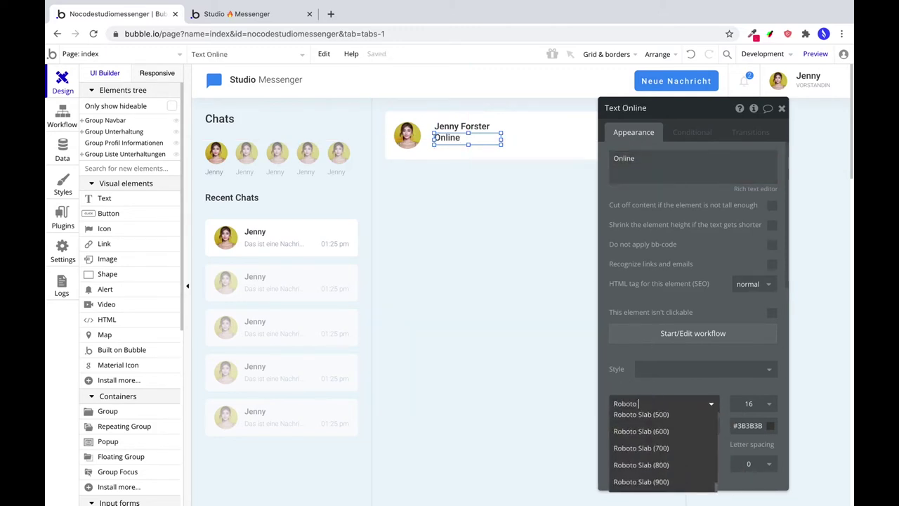
pyautogui.press('BackSpace')
pyautogui.click(651, 420)
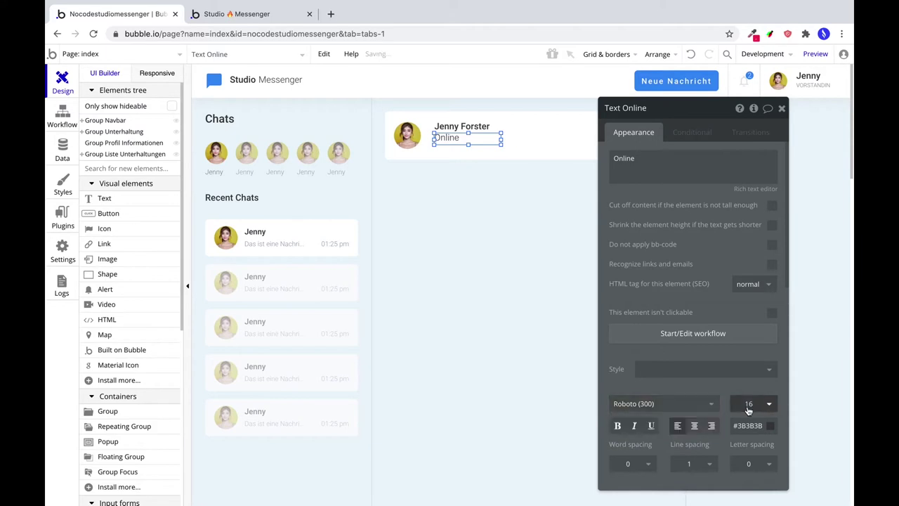
pyautogui.click(748, 403)
pyautogui.click(747, 425)
pyautogui.doubleClick(722, 360)
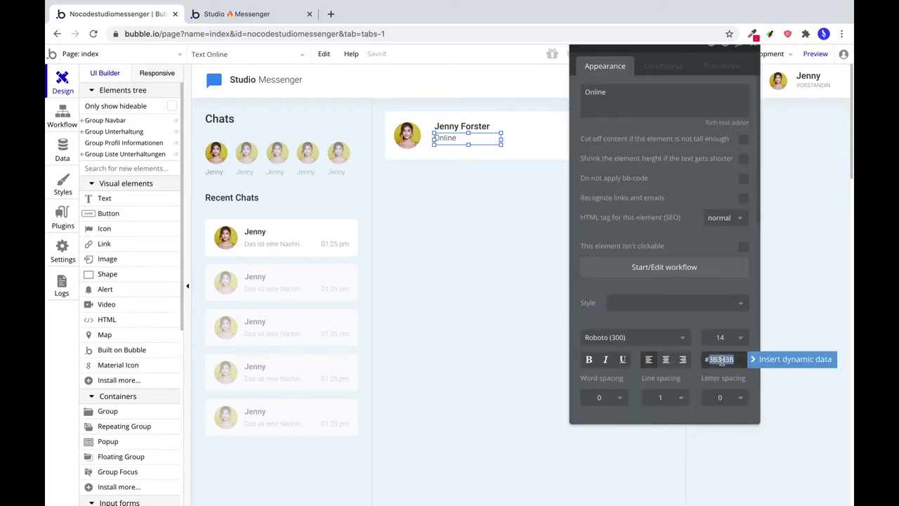
pyautogui.write('728197')
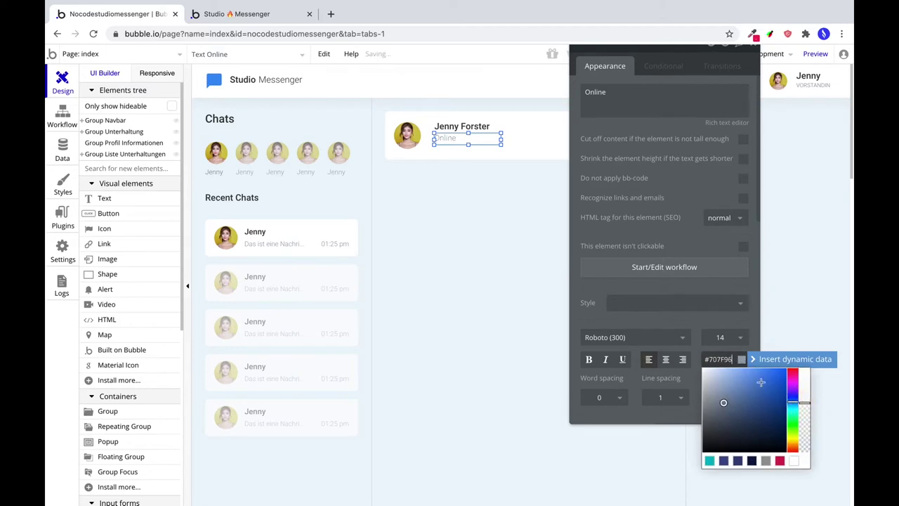
pyautogui.scroll(-5, 627, 344)
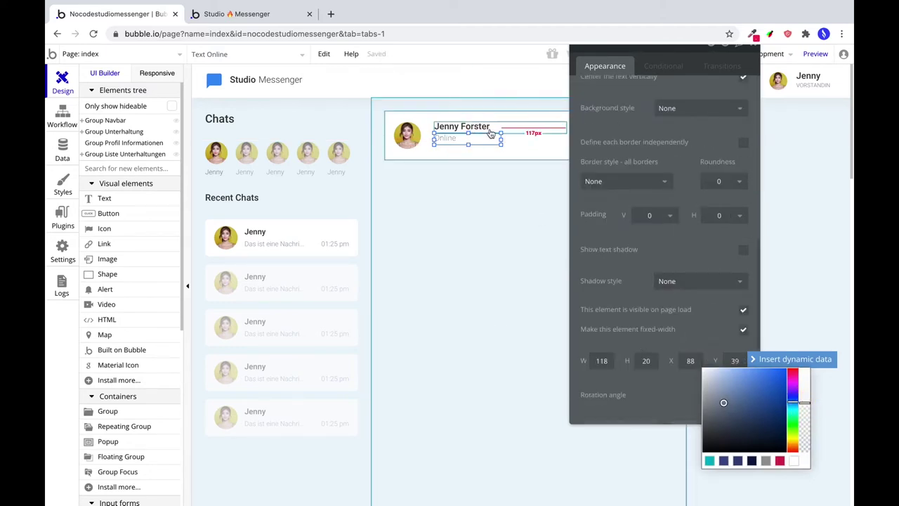
pyautogui.click(451, 137)
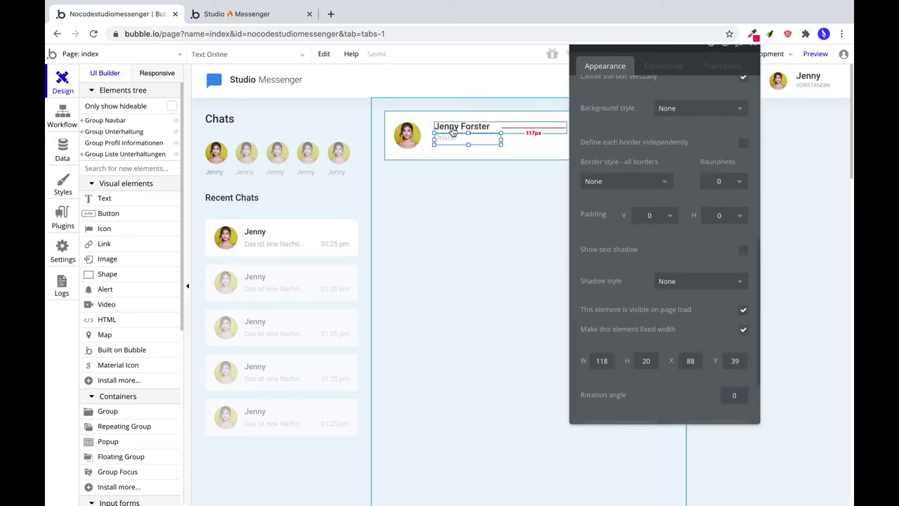
pyautogui.moveTo(451, 136); pyautogui.dragTo(454, 137)
# Group the name and Online texts, centre the group vertically, and move it next to the avatar.
pyautogui.keyDown('shift'); pyautogui.click(455, 128); pyautogui.keyUp('shift')
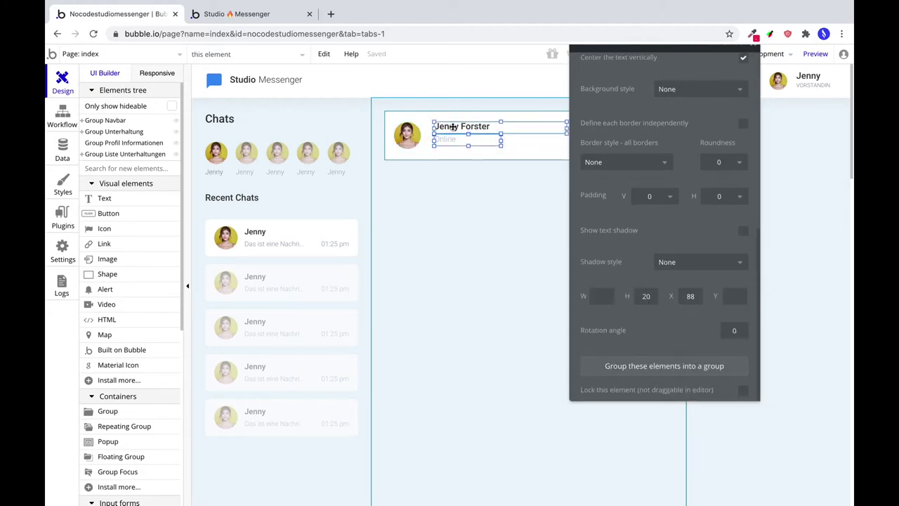
pyautogui.rightClick(513, 130)
pyautogui.click(552, 126)
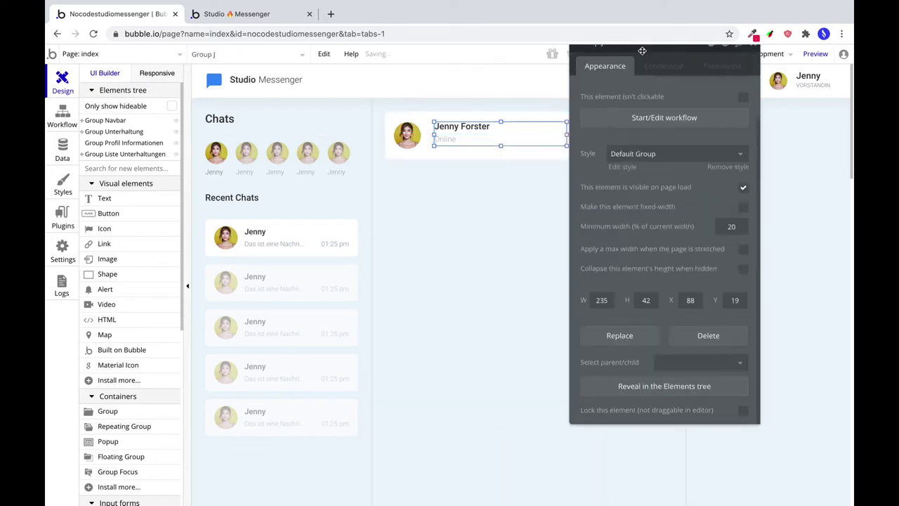
pyautogui.click(658, 53)
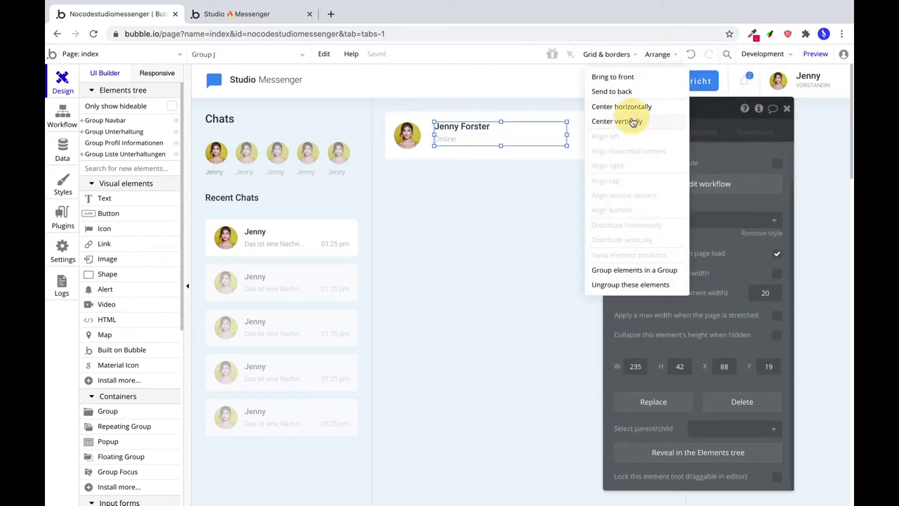
pyautogui.click(598, 120)
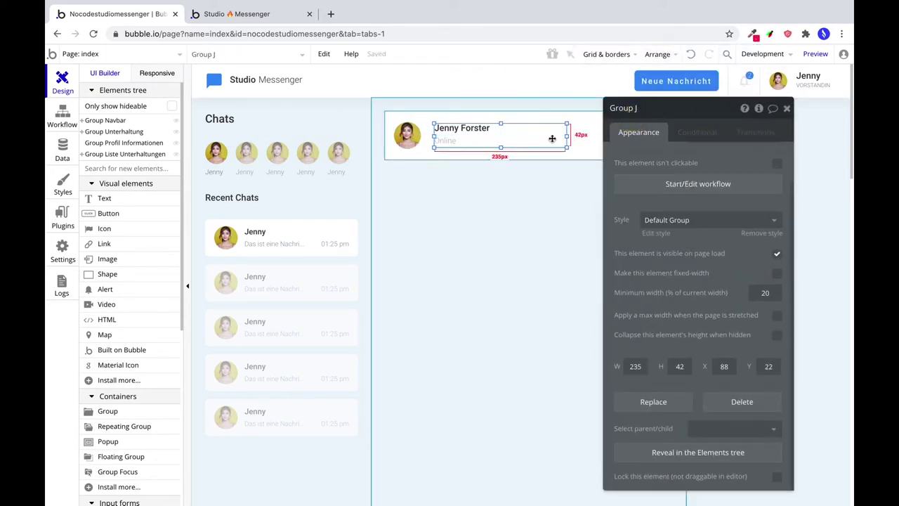
pyautogui.moveTo(555, 138); pyautogui.dragTo(417, 146)
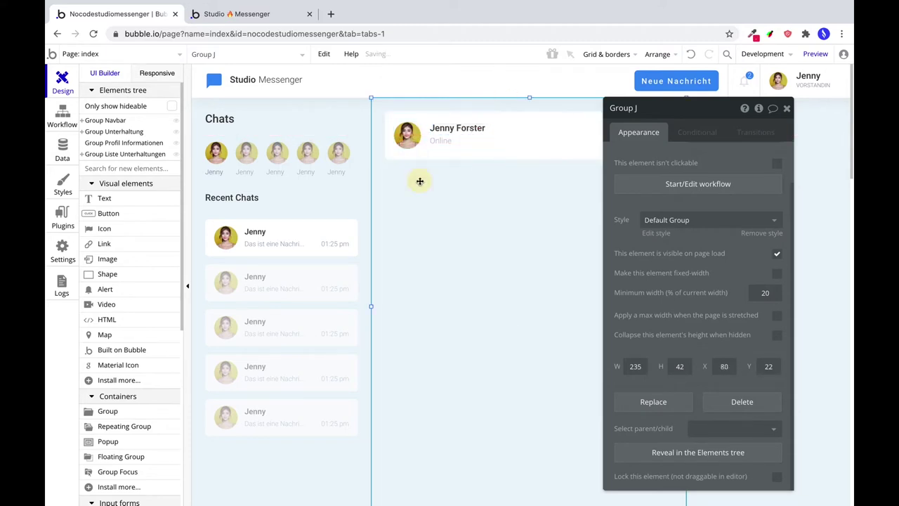
pyautogui.click(420, 181)
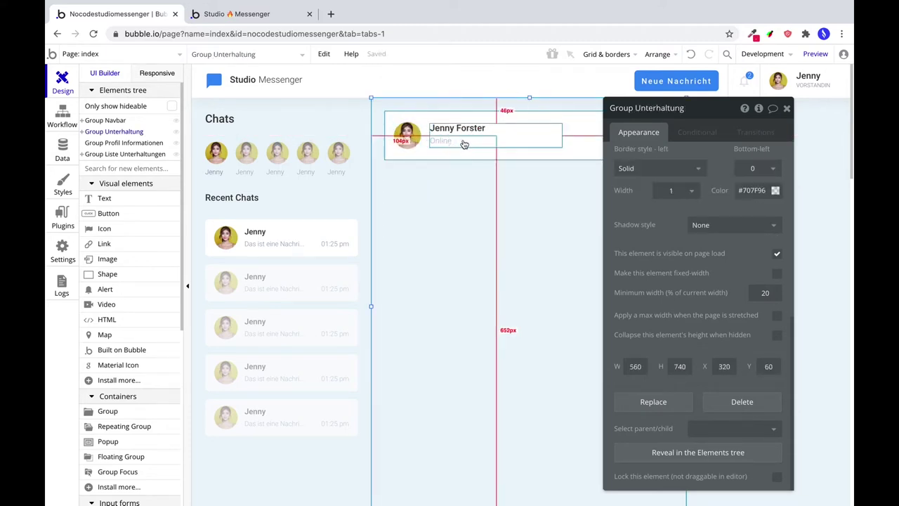
pyautogui.moveTo(698, 113); pyautogui.dragTo(304, 84)
# Place a Material Icon at the header's right end and size it 24×24.
pyautogui.click(129, 366)
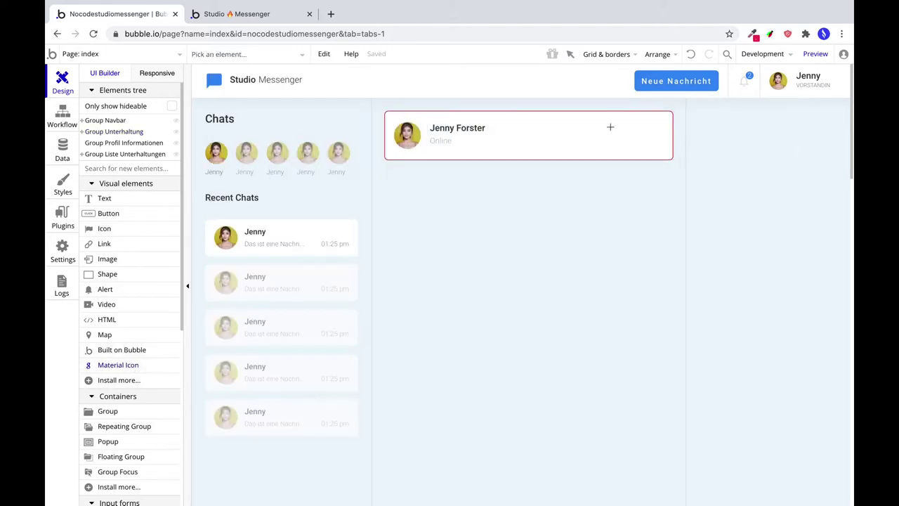
pyautogui.click(657, 134)
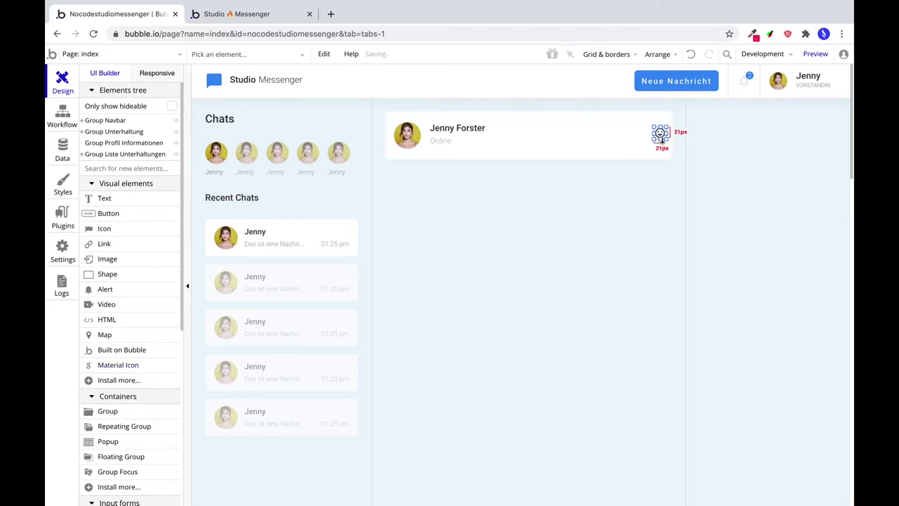
pyautogui.click(657, 136)
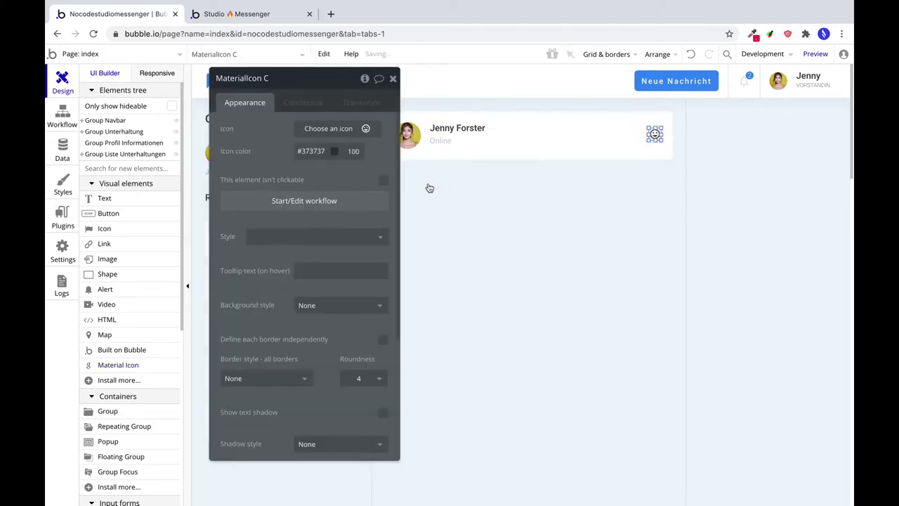
pyautogui.scroll(-3, 264, 422)
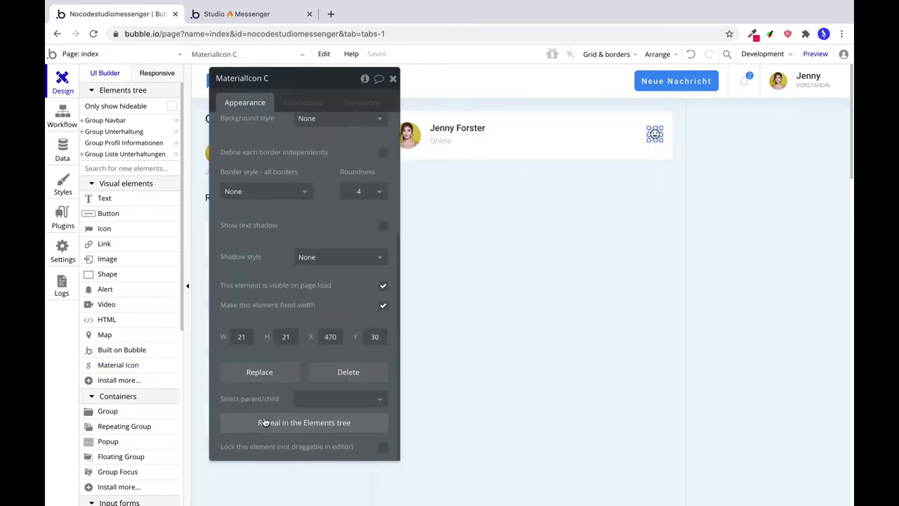
pyautogui.doubleClick(240, 336)
pyautogui.write('24')
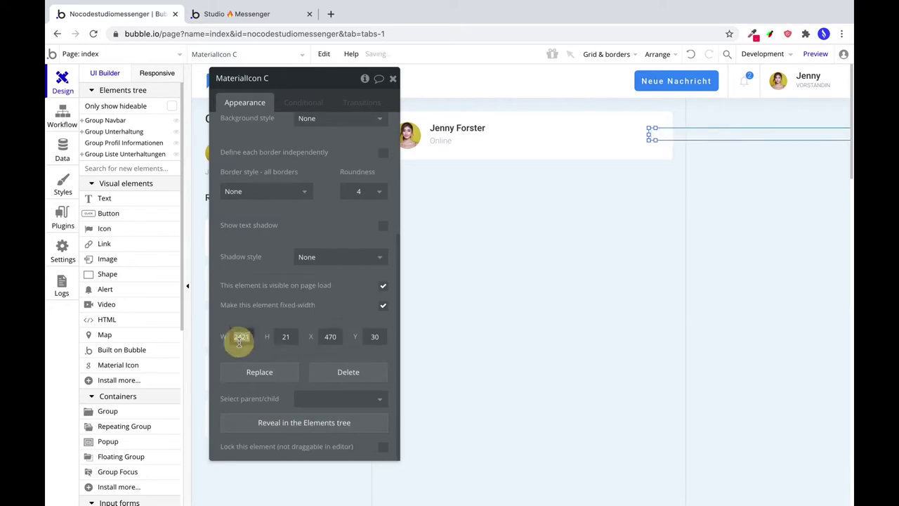
pyautogui.doubleClick(284, 336)
pyautogui.write('24')
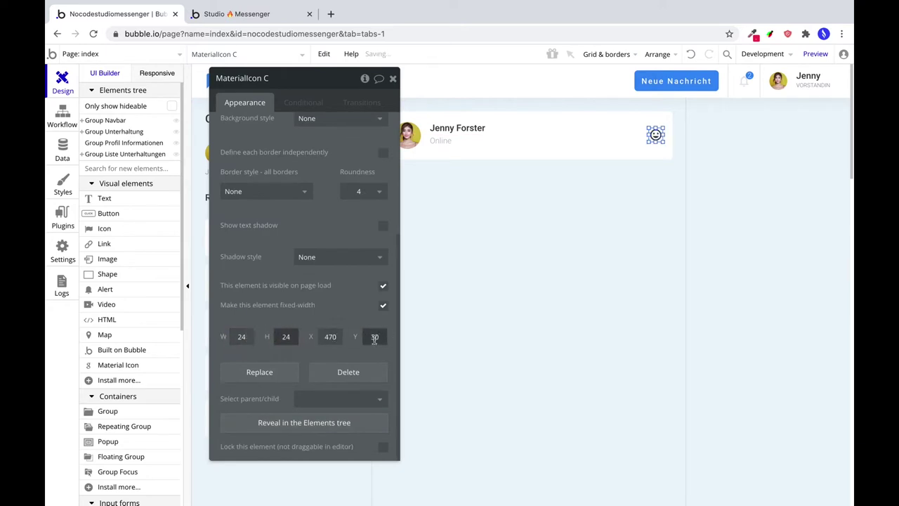
pyautogui.click(656, 138)
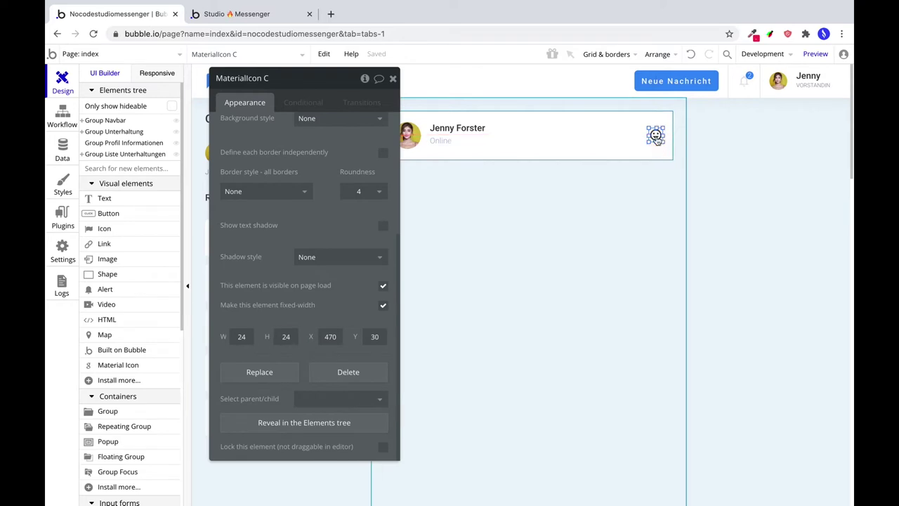
# Colour the icon blue #388DF5, choose the videocam icon, and centre it vertically.
pyautogui.scroll(3, 281, 253)
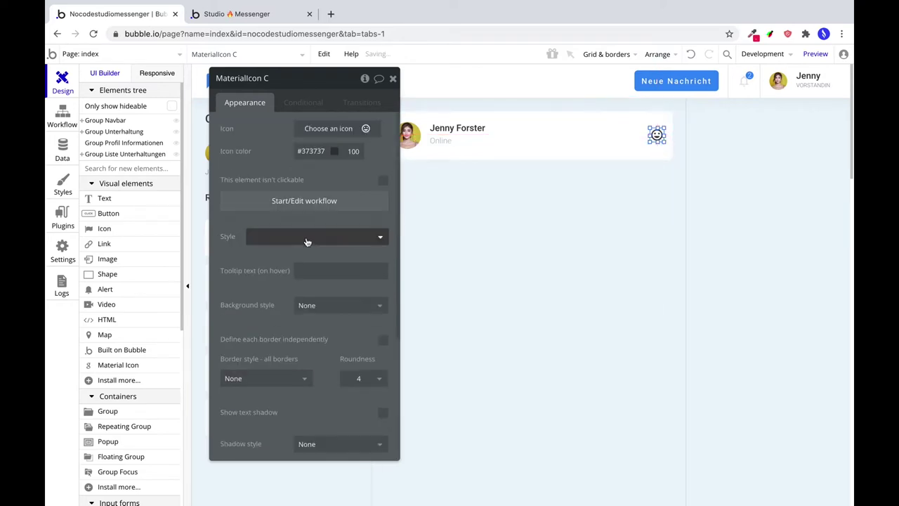
pyautogui.click(309, 151)
pyautogui.doubleClick(308, 149)
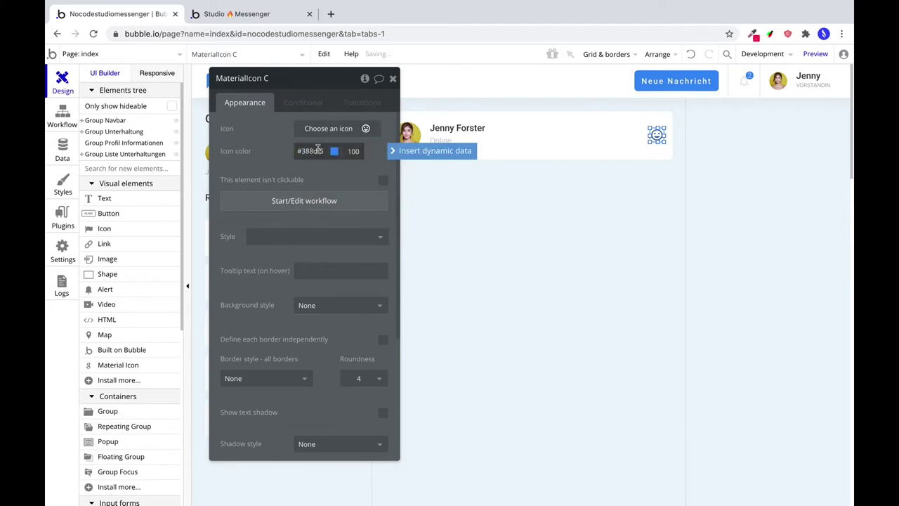
pyautogui.click(325, 138)
pyautogui.click(325, 133)
pyautogui.write('video')
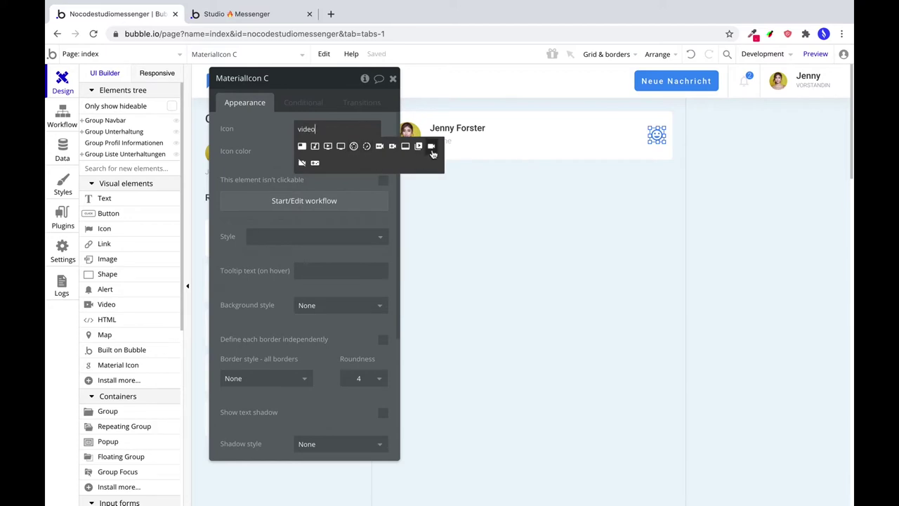
pyautogui.click(432, 148)
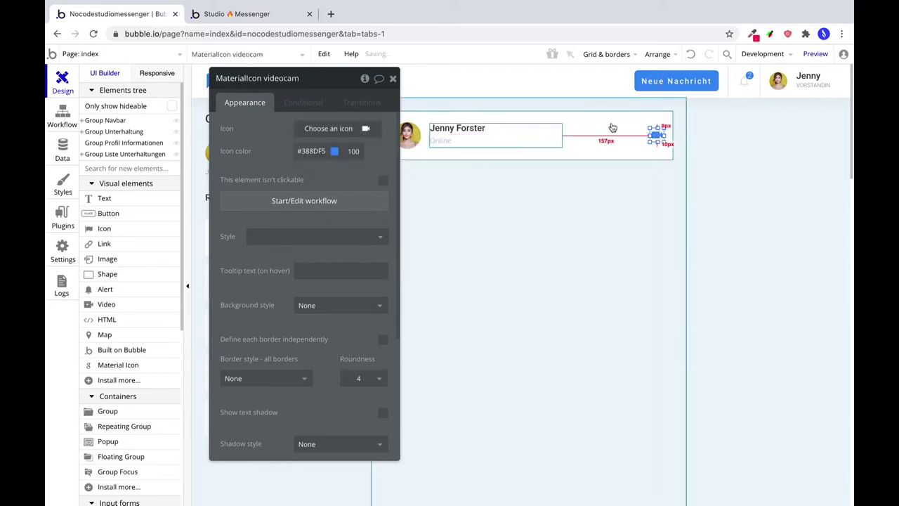
pyautogui.click(657, 138)
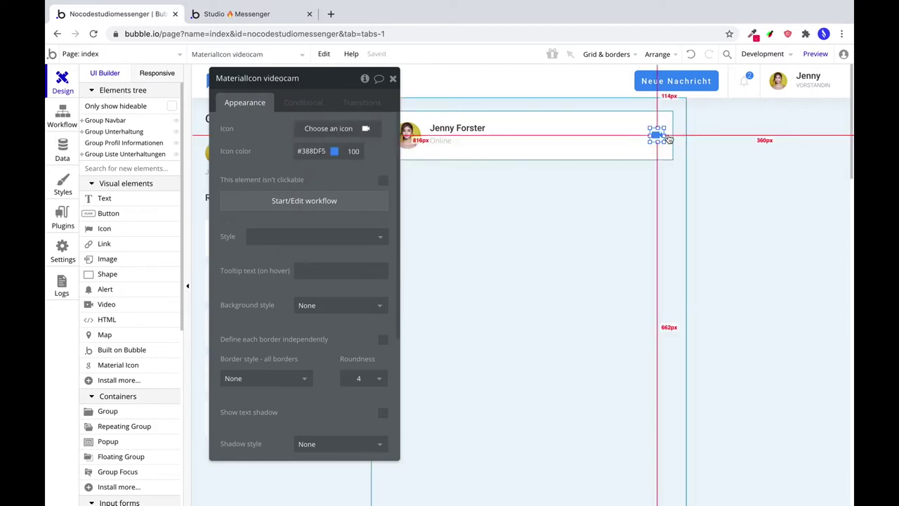
pyautogui.click(658, 54)
pyautogui.click(642, 121)
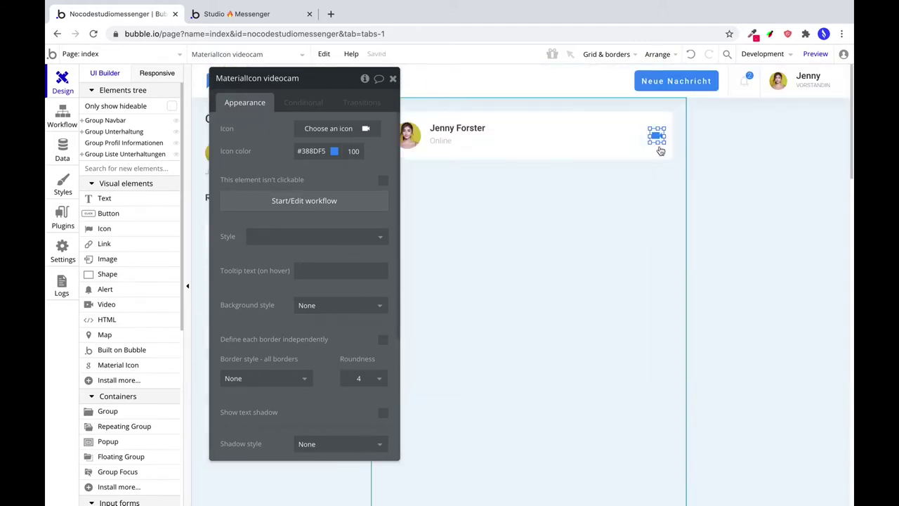
# Duplicate the icon to the camera's left, centre it vertically, and change it to a phone icon.
pyautogui.moveTo(659, 141); pyautogui.dragTo(632, 139)
pyautogui.click(657, 54)
pyautogui.click(634, 121)
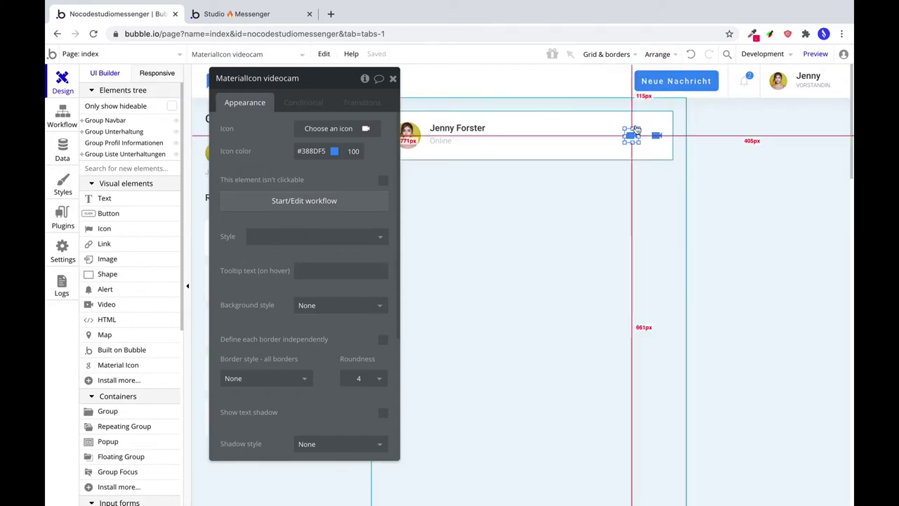
pyautogui.moveTo(631, 138); pyautogui.dragTo(634, 137)
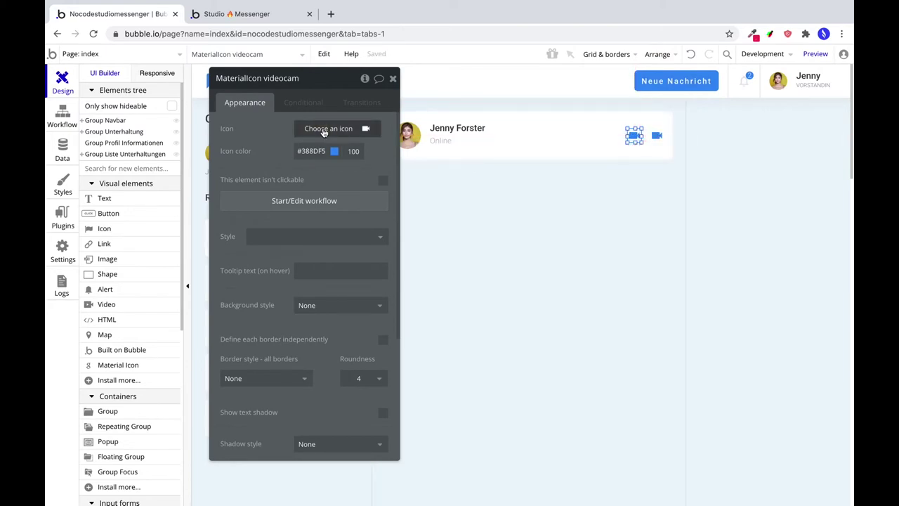
pyautogui.click(324, 131)
pyautogui.write('phoine')
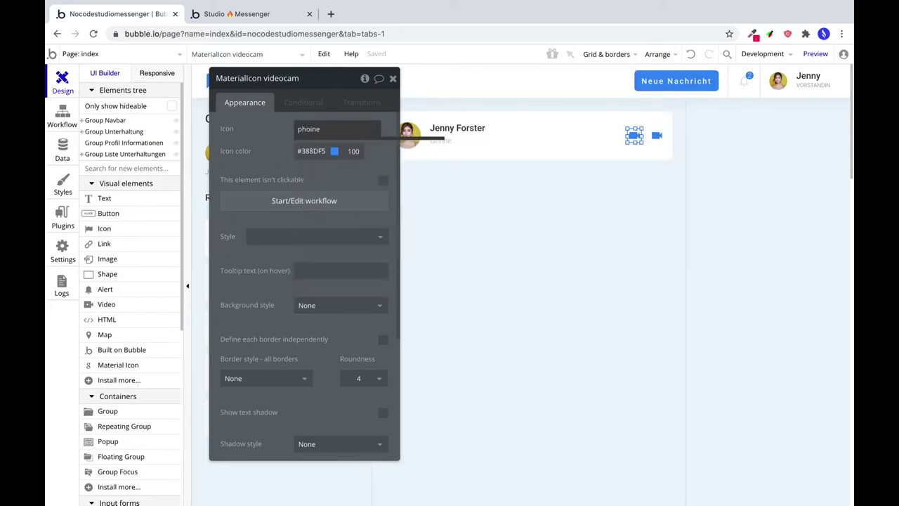
pyautogui.press('BackSpace')
pyautogui.press('BackSpace')
pyautogui.press('BackSpace')
pyautogui.write('ne')
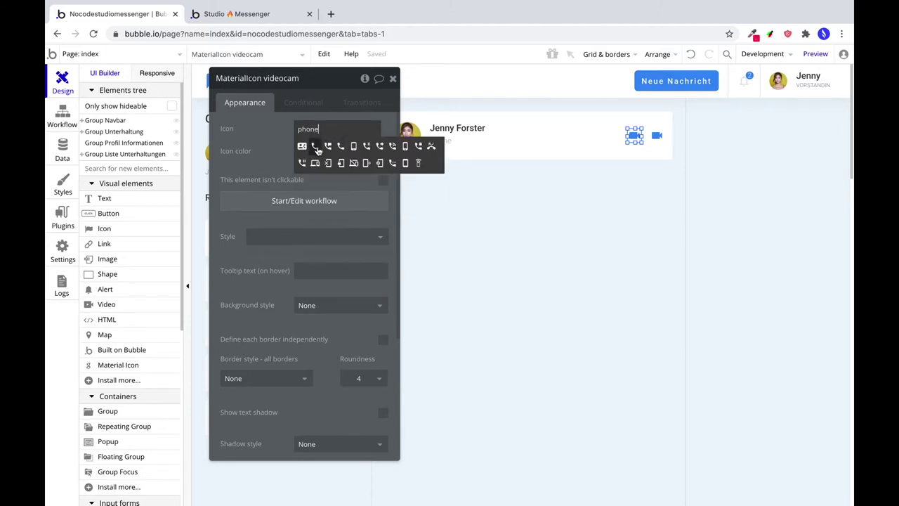
pyautogui.click(343, 148)
pyautogui.click(597, 153)
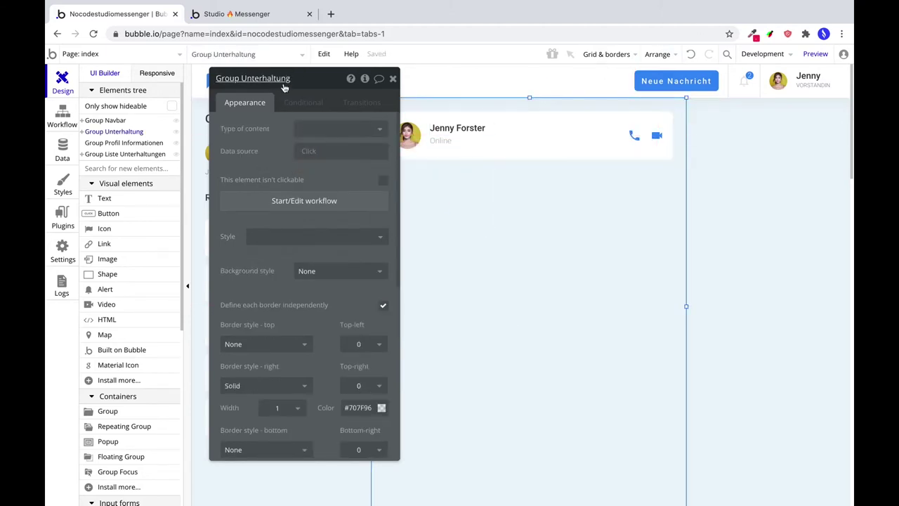
pyautogui.moveTo(320, 78); pyautogui.dragTo(789, 89)
pyautogui.scroll(-1, 518, 175)
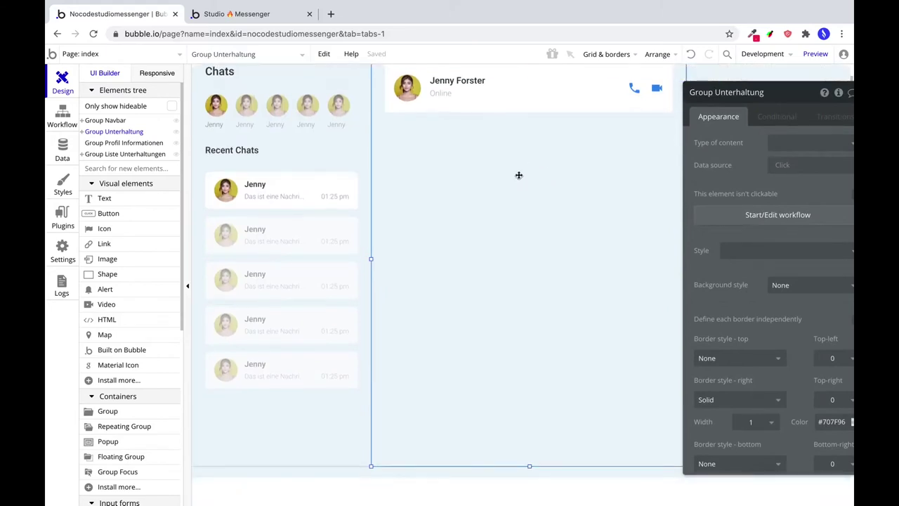
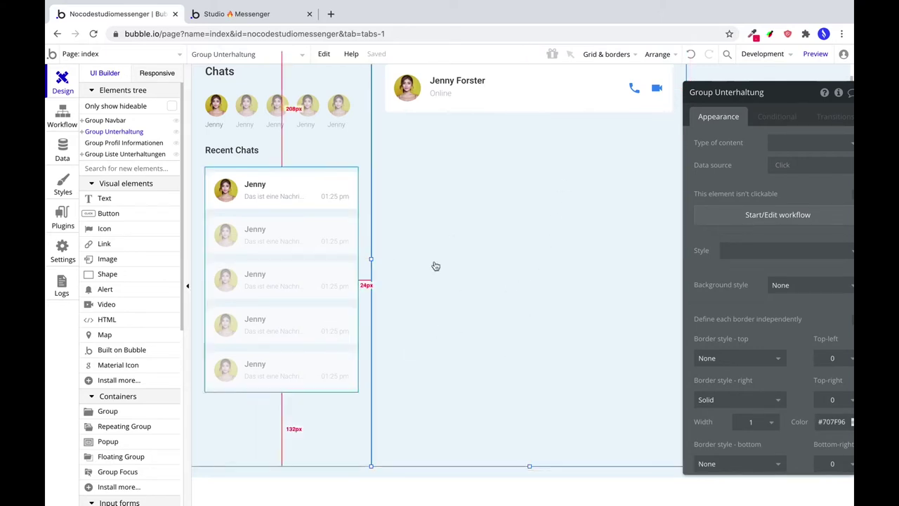
pyautogui.scroll(2, 433, 262)
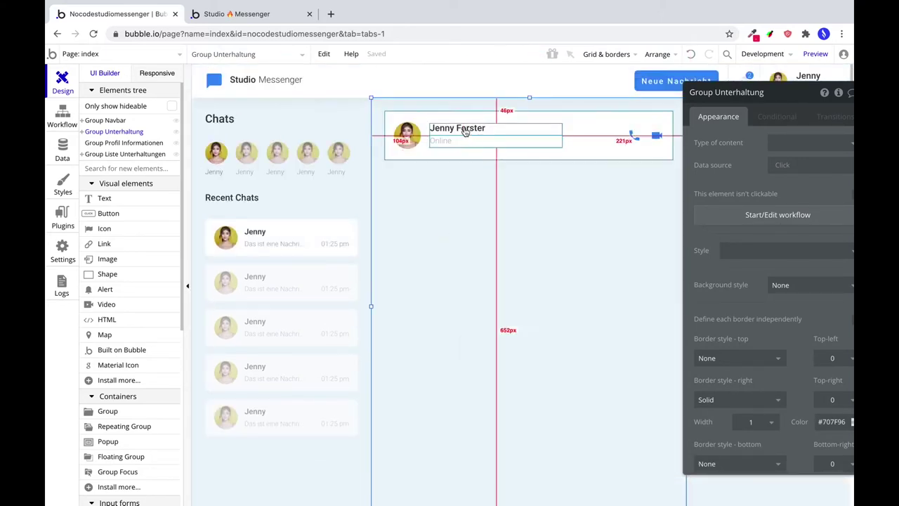
pyautogui.scroll(-3, 407, 249)
pyautogui.scroll(2, 408, 241)
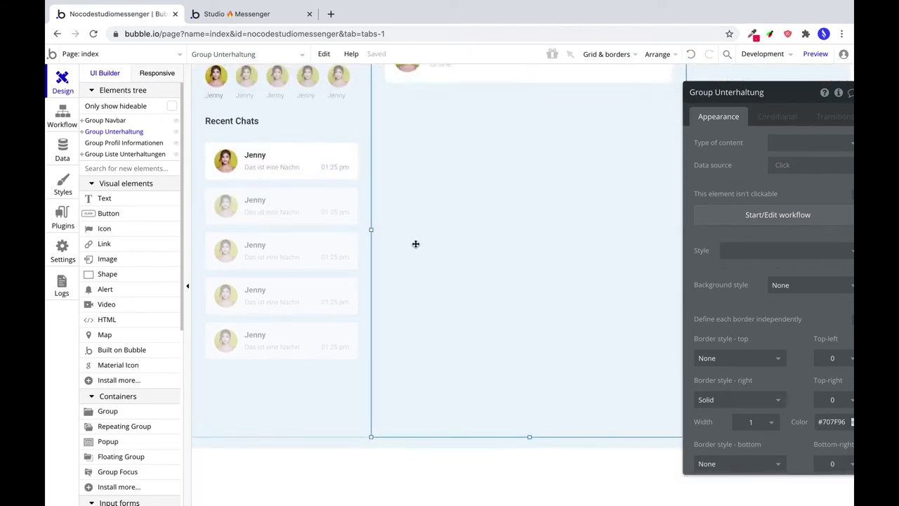
pyautogui.click(529, 117)
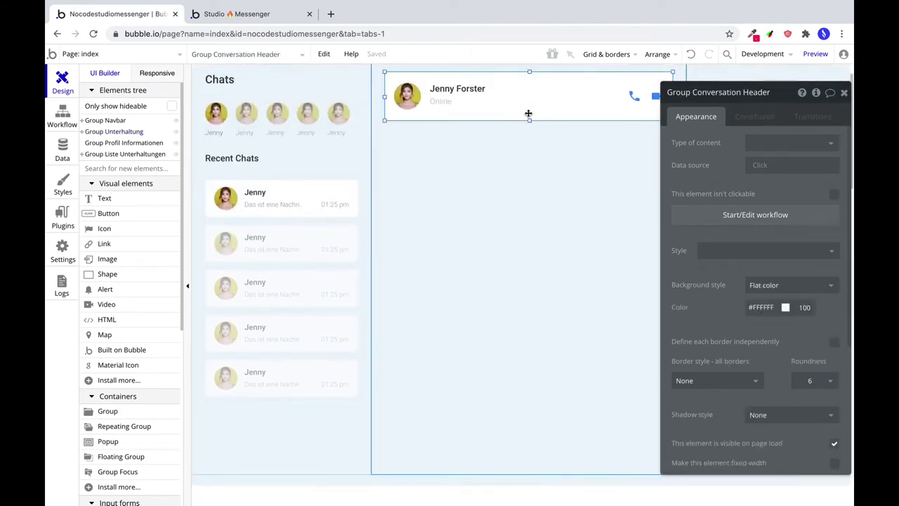
pyautogui.hotkey('ctrl', 'c')
pyautogui.hotkey('ctrl', 'v')
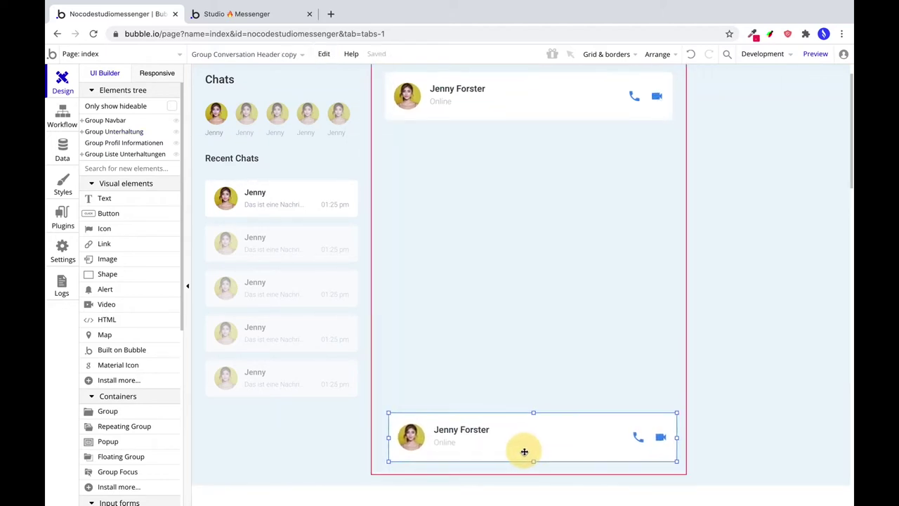
pyautogui.click(521, 451)
pyautogui.doubleClick(521, 447)
pyautogui.click(658, 54)
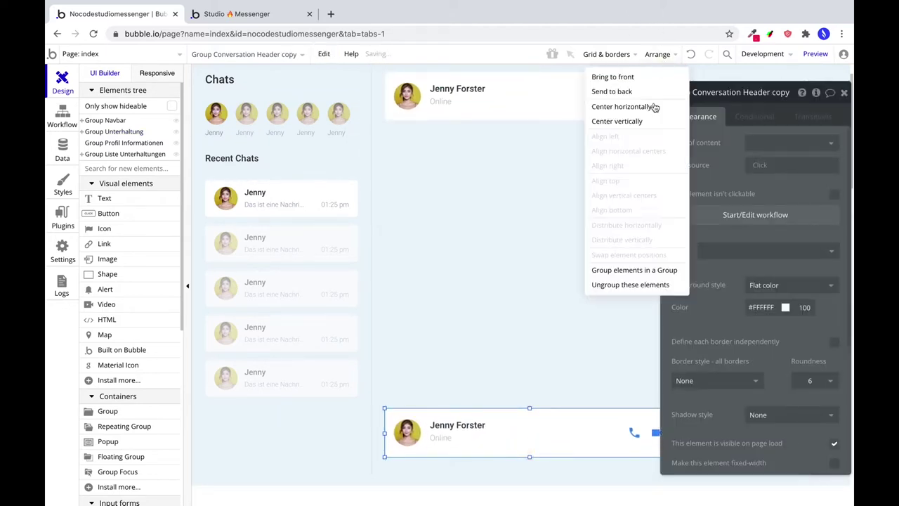
pyautogui.click(621, 106)
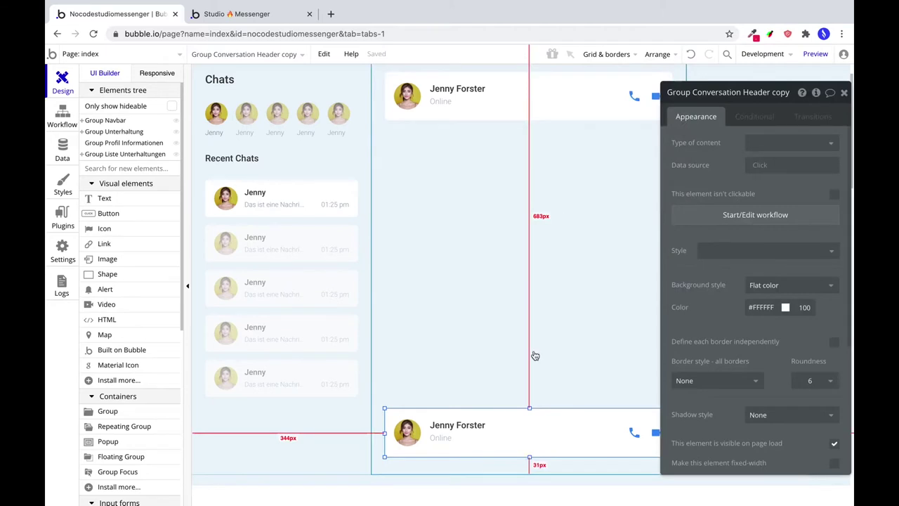
# Lower the bottom bar slightly and delete its avatar, name, status text and call icons.
pyautogui.click(553, 444)
pyautogui.click(609, 443)
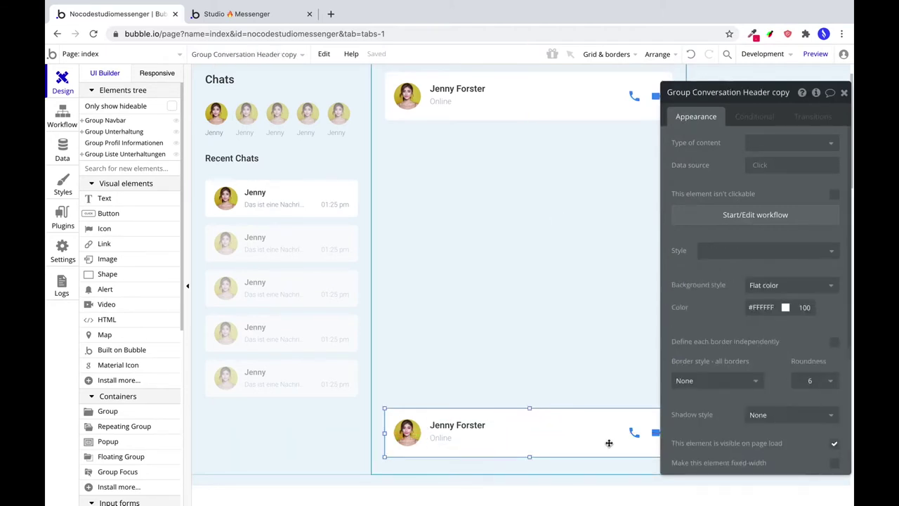
pyautogui.moveTo(609, 443); pyautogui.dragTo(533, 462)
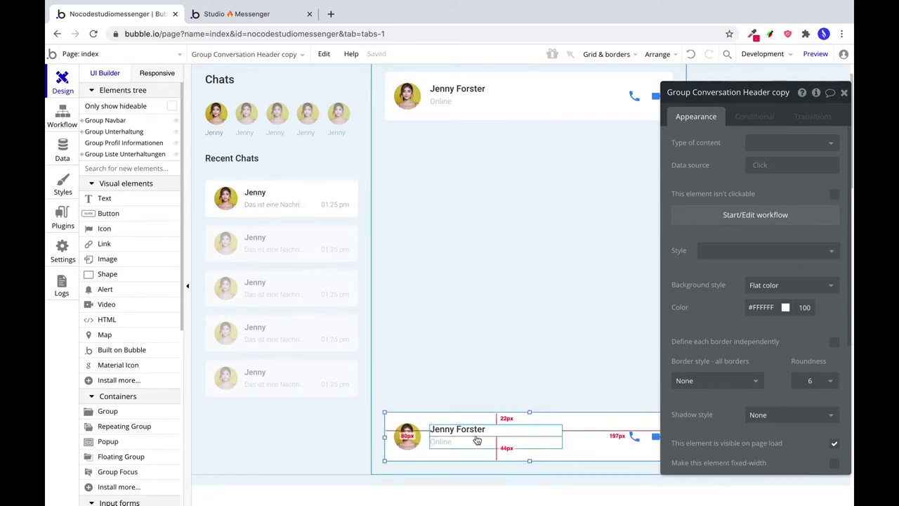
pyautogui.click(417, 430)
pyautogui.keyDown('shift'); pyautogui.click(446, 432); pyautogui.keyUp('shift')
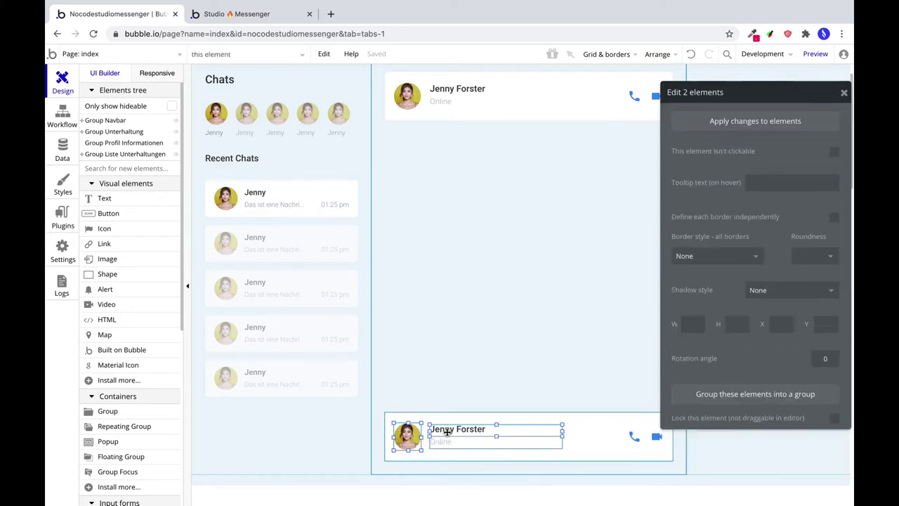
pyautogui.press('Delete')
pyautogui.press('Delete')
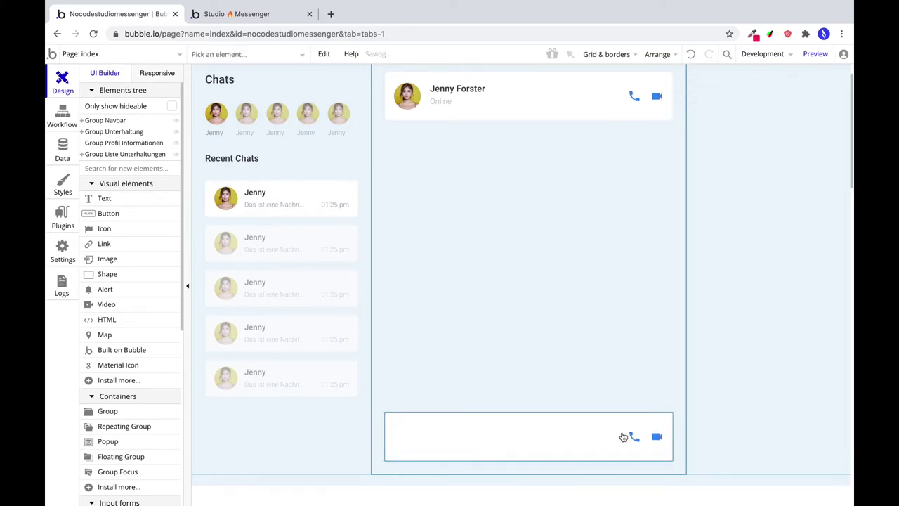
pyautogui.click(634, 436)
pyautogui.keyDown('shift'); pyautogui.click(653, 440); pyautogui.keyUp('shift')
pyautogui.press('Delete')
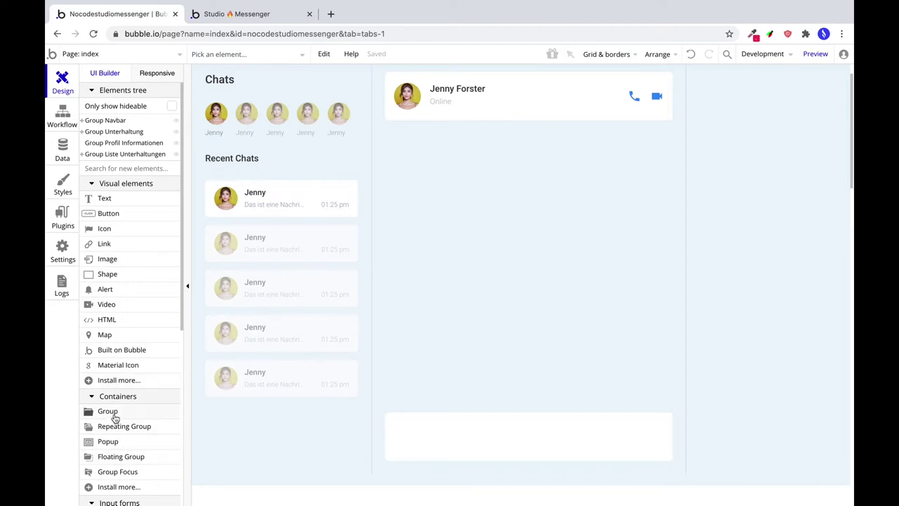
# Draw a text input inside the bottom bar with height 46.
pyautogui.scroll(-3, 127, 449)
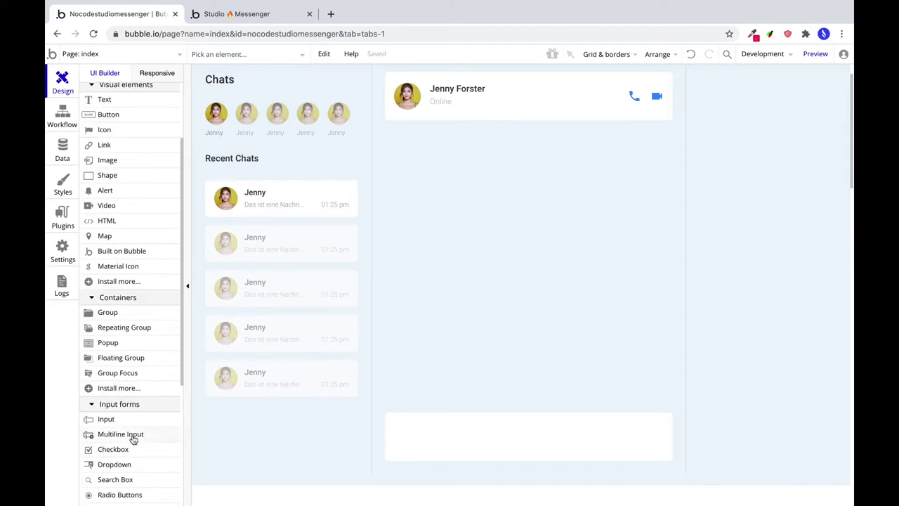
pyautogui.click(109, 420)
pyautogui.moveTo(410, 425)
pyautogui.mouseDown()
pyautogui.moveTo(516, 445)
pyautogui.moveTo(650, 445)
pyautogui.mouseUp()
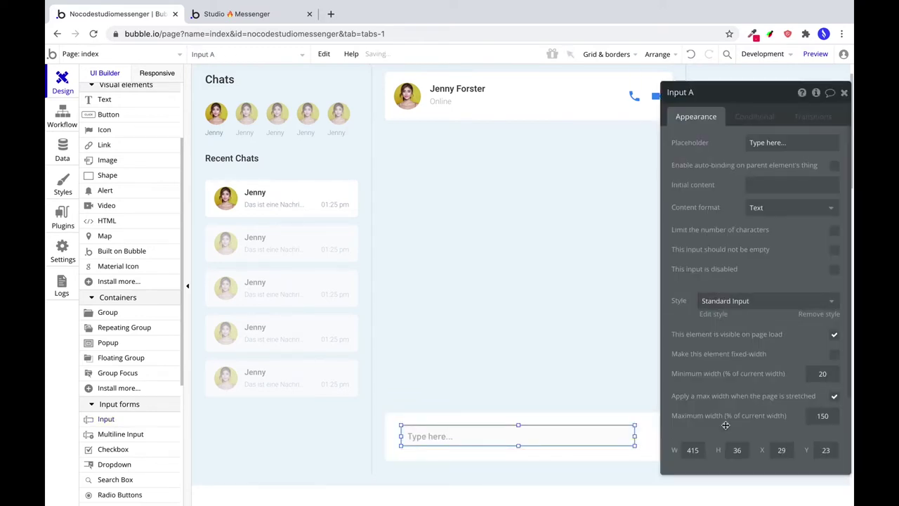
pyautogui.click(693, 448)
pyautogui.click(738, 449)
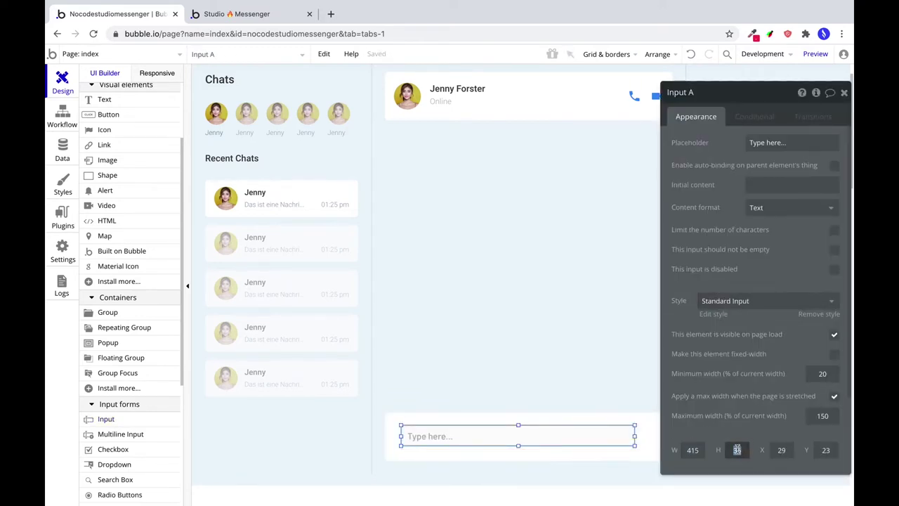
pyautogui.write('46')
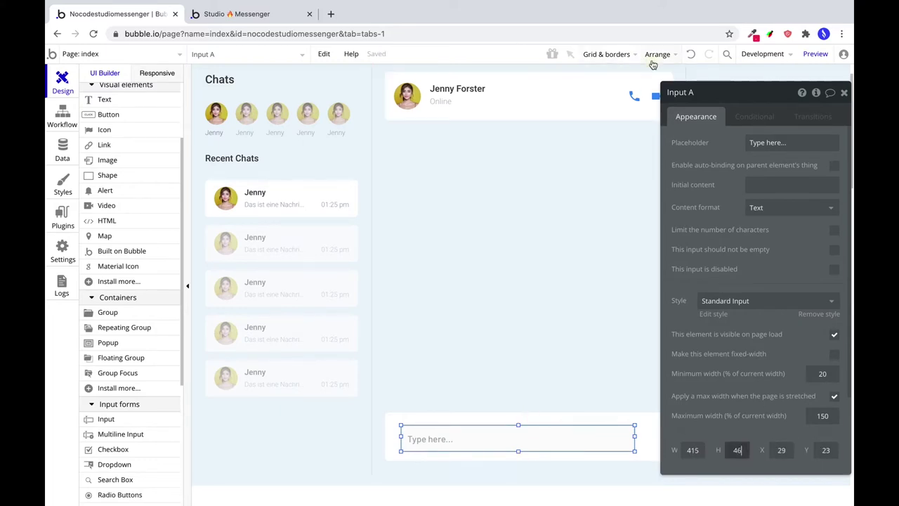
# Remove the input's preset style and set its font to Roboto regular, size 14.
pyautogui.click(747, 142)
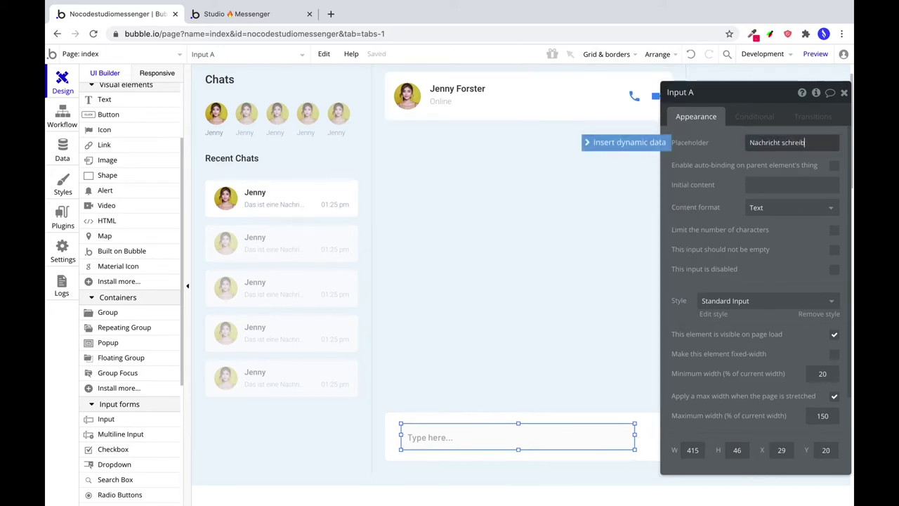
pyautogui.click(741, 300)
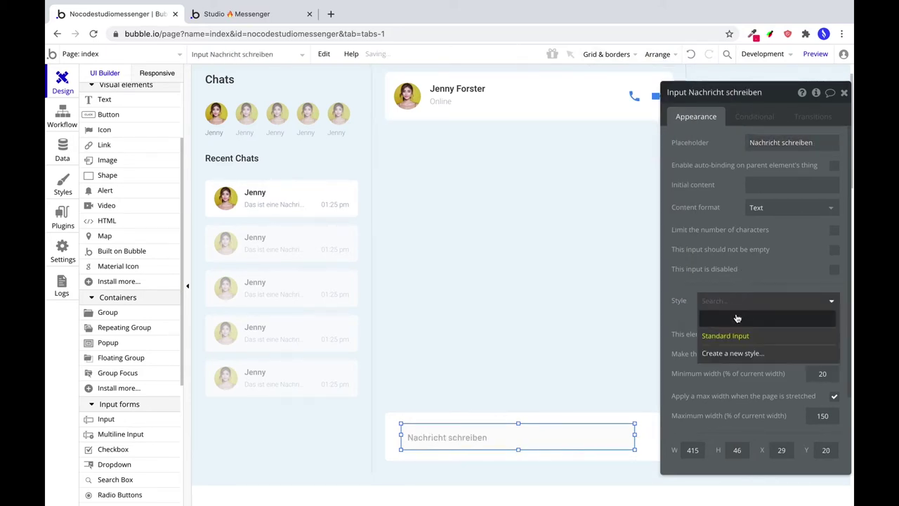
pyautogui.click(728, 309)
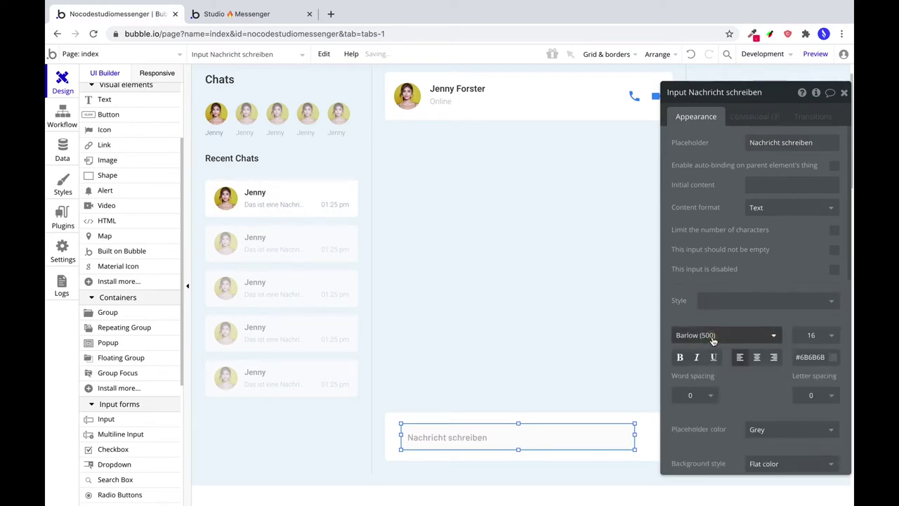
pyautogui.click(713, 337)
pyautogui.write('Roboto (3')
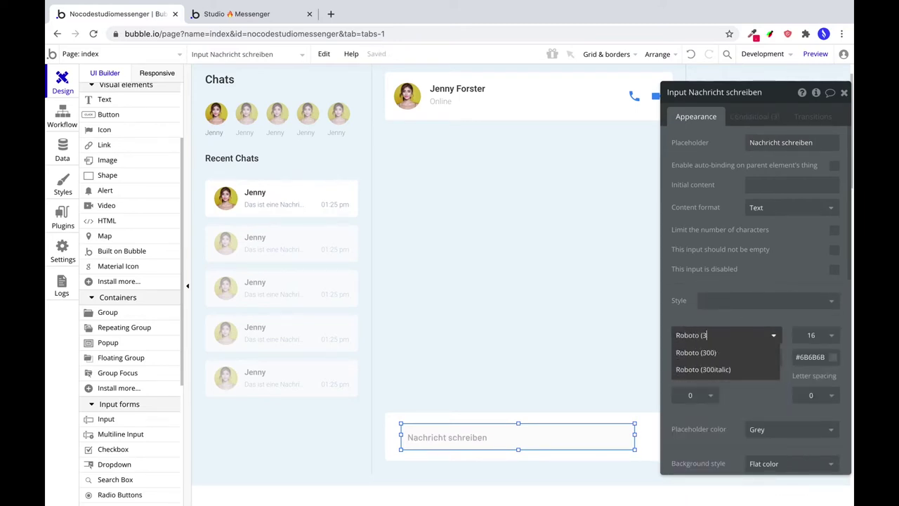
pyautogui.press('BackSpace')
pyautogui.write('regul')
pyautogui.click(703, 352)
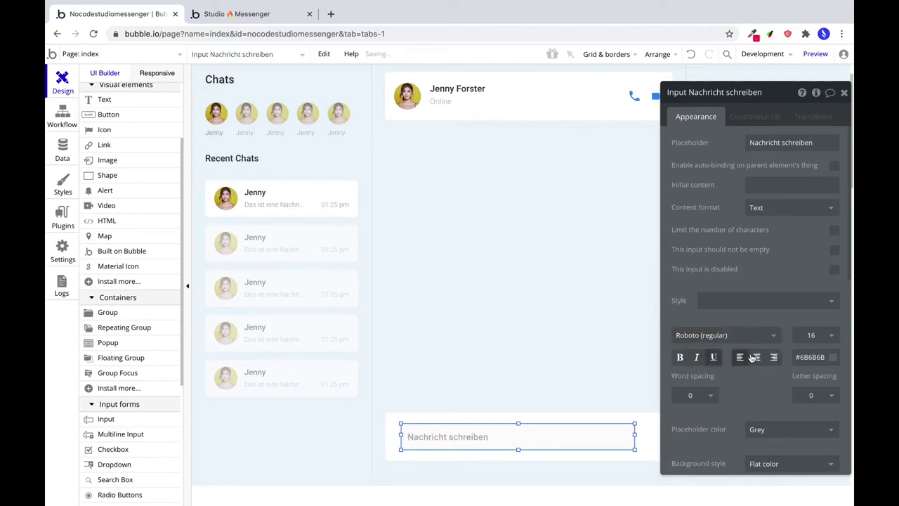
pyautogui.doubleClick(811, 334)
pyautogui.write('14')
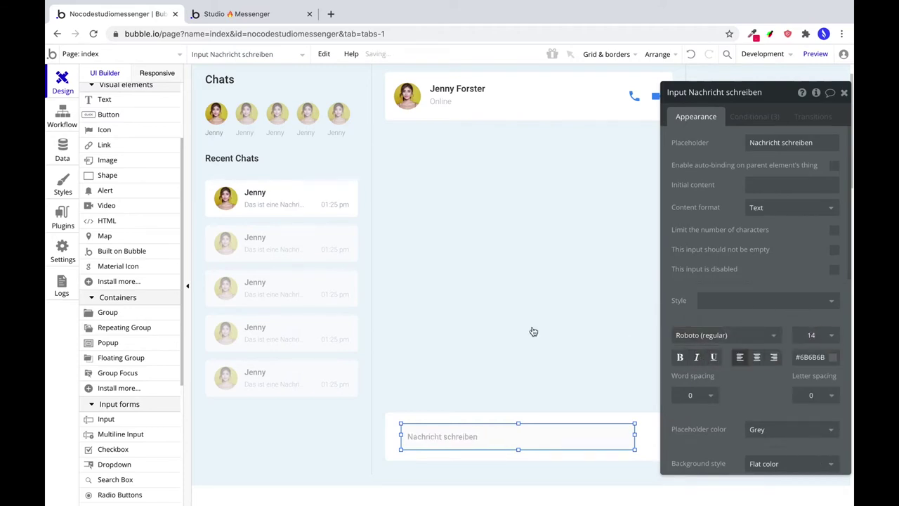
# Set the message input's text colour to #3B3B3B.
pyautogui.click(811, 356)
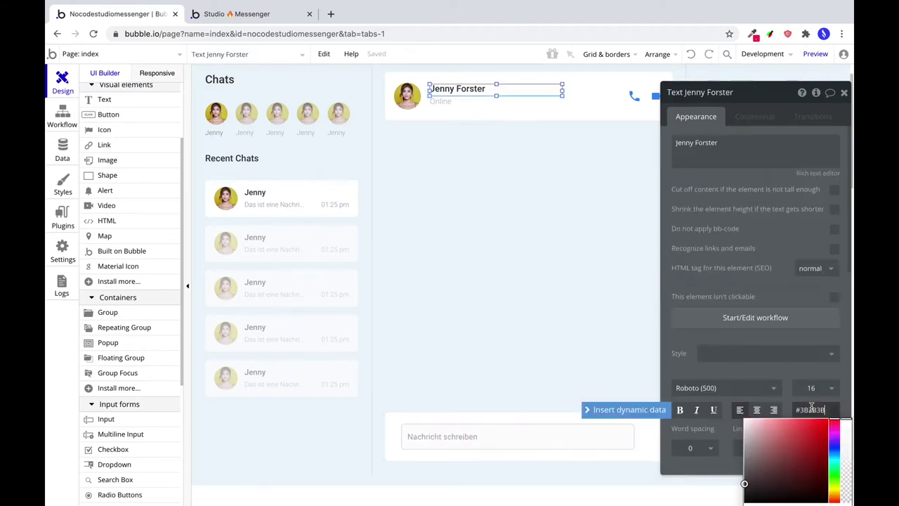
pyautogui.doubleClick(812, 409)
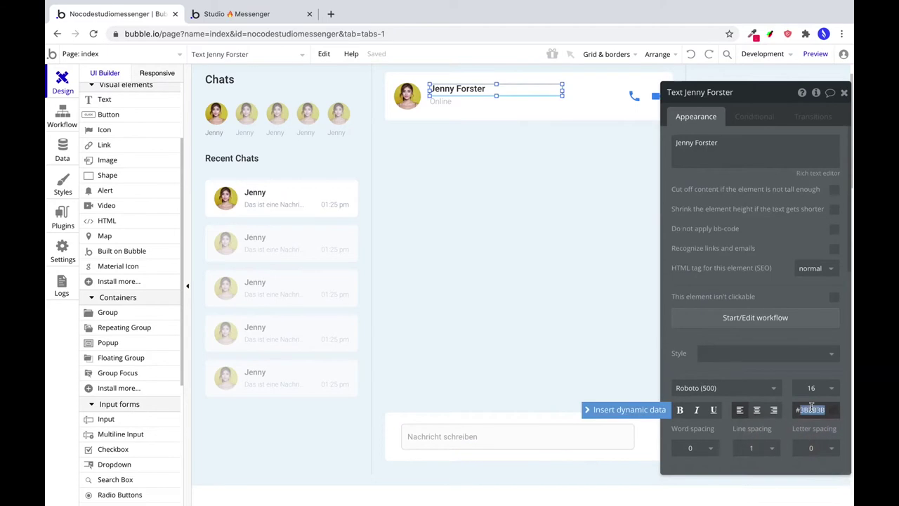
pyautogui.click(467, 436)
pyautogui.click(810, 358)
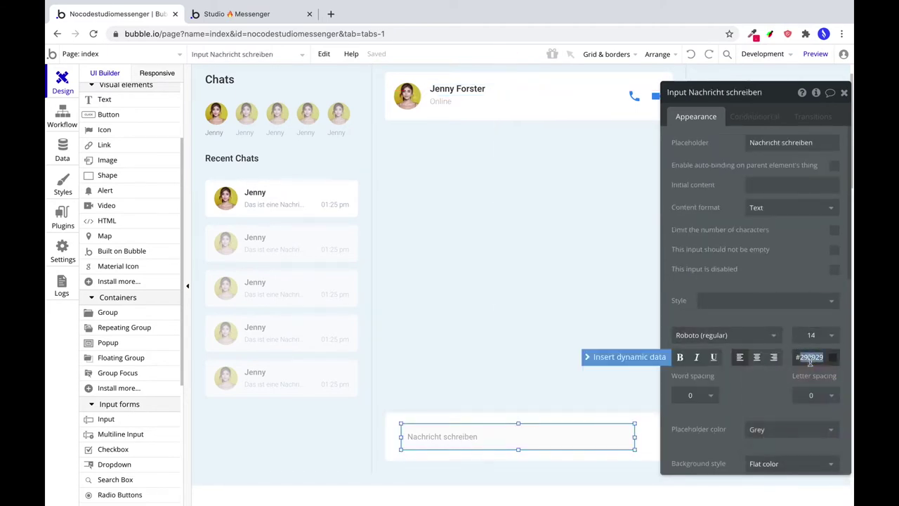
pyautogui.write('#3B3B3B')
pyautogui.press('Return')
# Remove the input's background and border, and make its corners square.
pyautogui.scroll(-1, 846, 414)
pyautogui.scroll(-3, 846, 415)
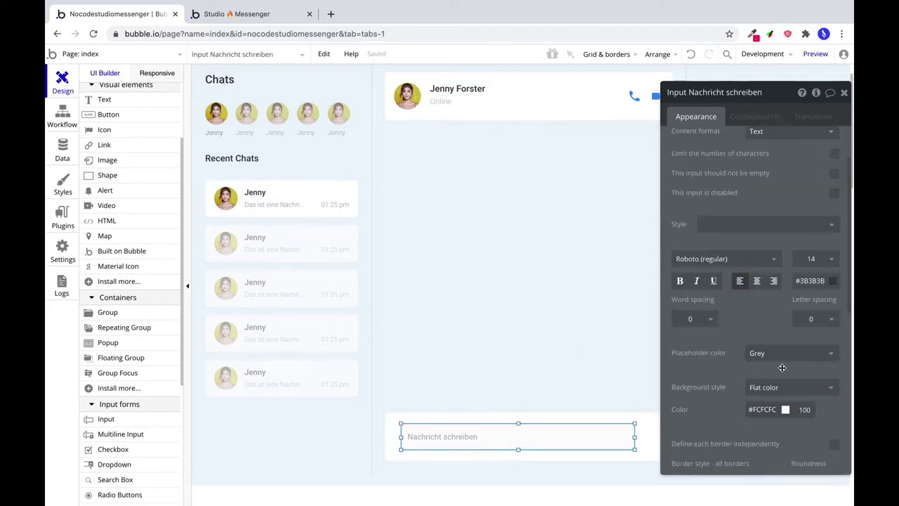
pyautogui.scroll(-3, 787, 406)
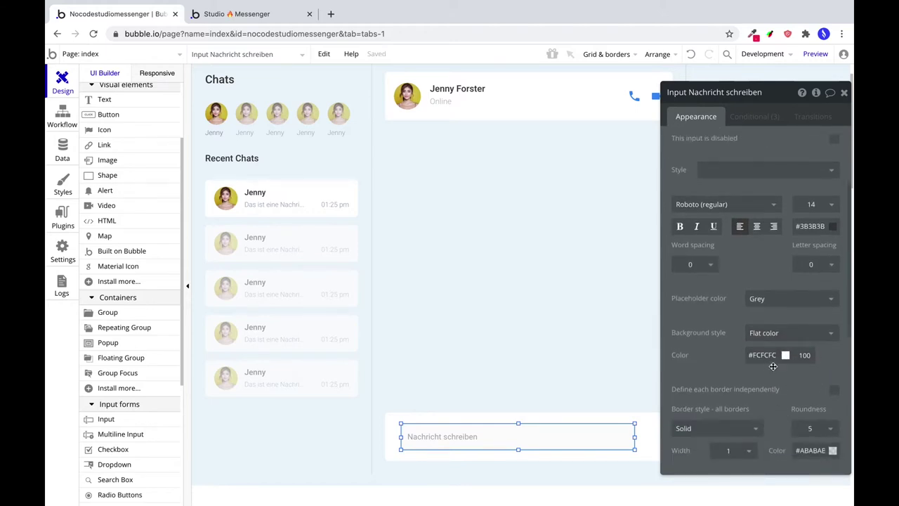
pyautogui.click(772, 333)
pyautogui.click(767, 349)
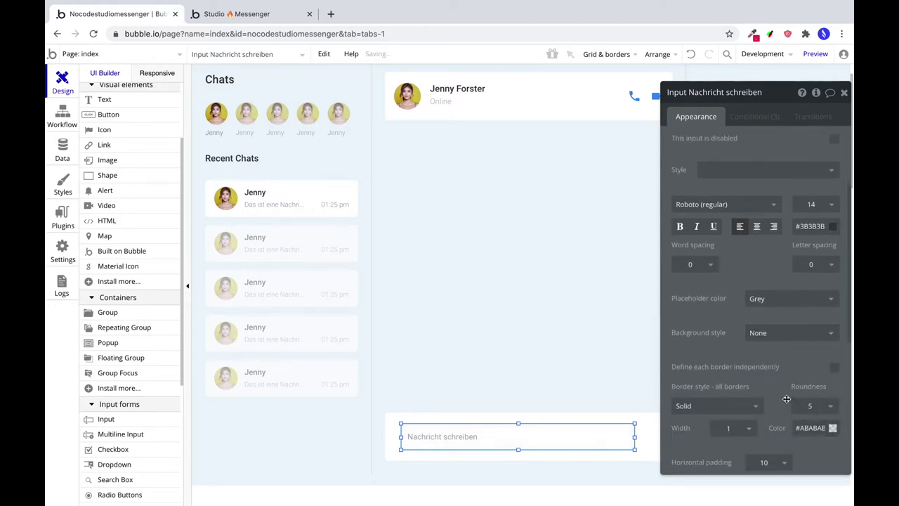
pyautogui.scroll(-1, 786, 399)
pyautogui.click(805, 388)
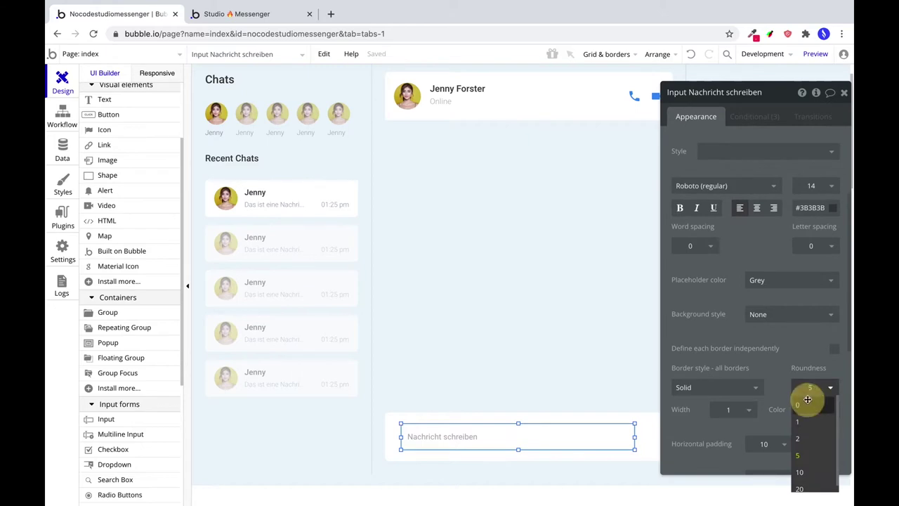
pyautogui.click(807, 401)
pyautogui.scroll(-1, 809, 366)
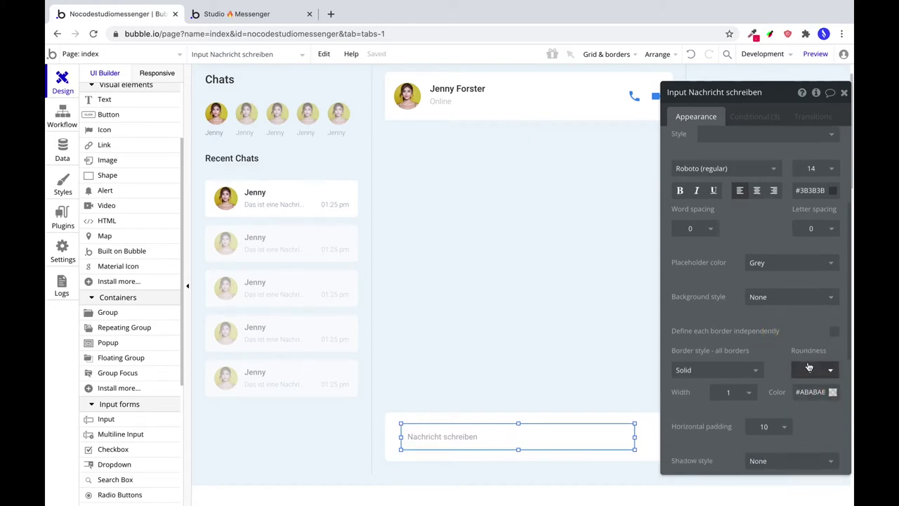
pyautogui.click(715, 369)
pyautogui.click(703, 380)
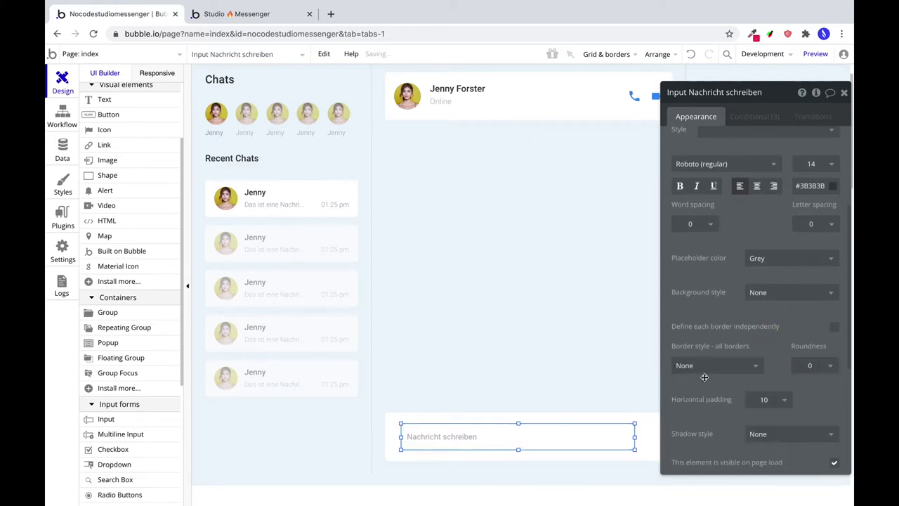
# Delete all three conditional rules from the message input.
pyautogui.click(746, 120)
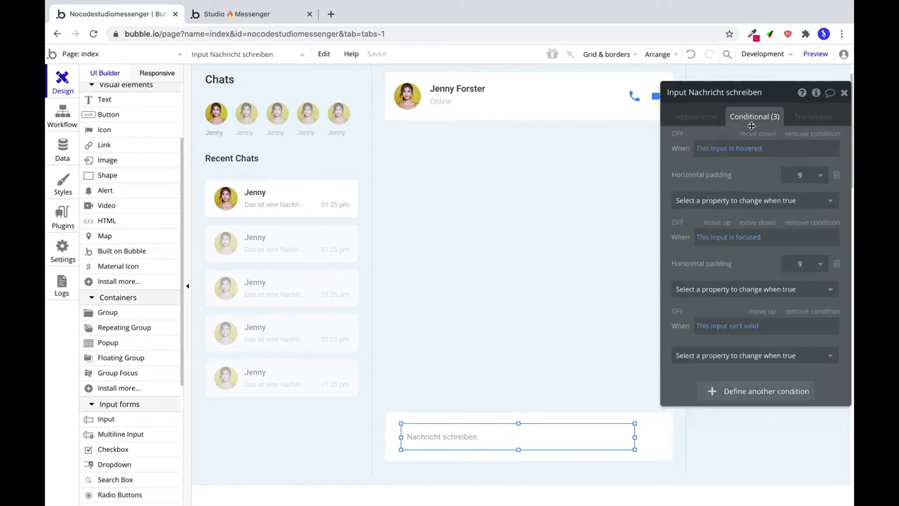
pyautogui.click(824, 138)
pyautogui.click(825, 136)
pyautogui.click(825, 135)
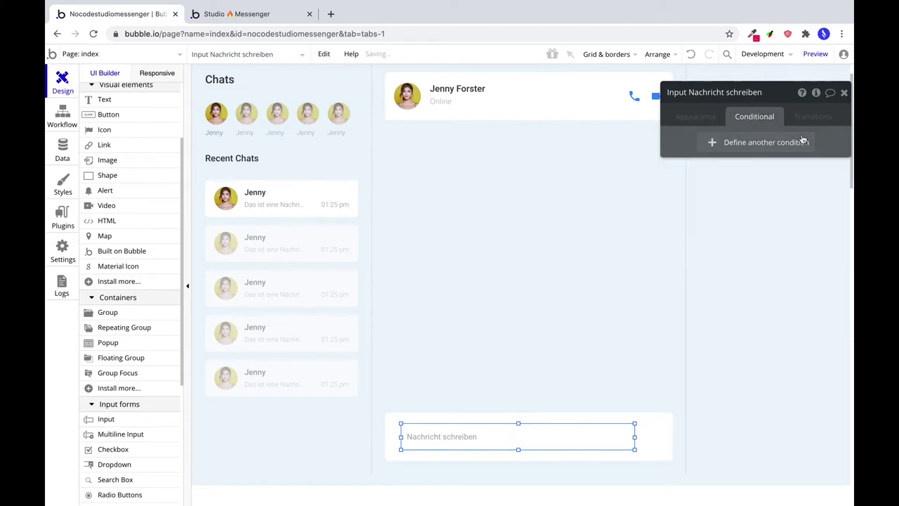
# Draw a small 39×39 group at the bottom bar's right end.
pyautogui.click(510, 392)
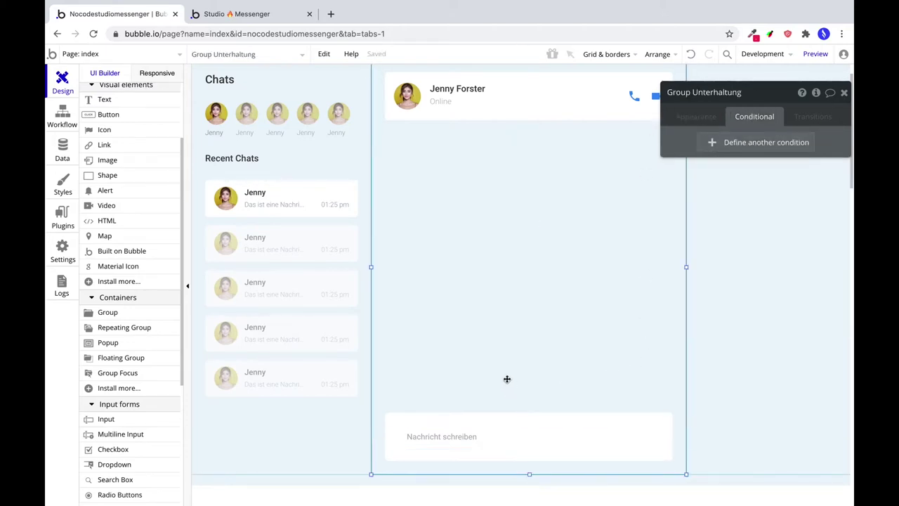
pyautogui.click(489, 439)
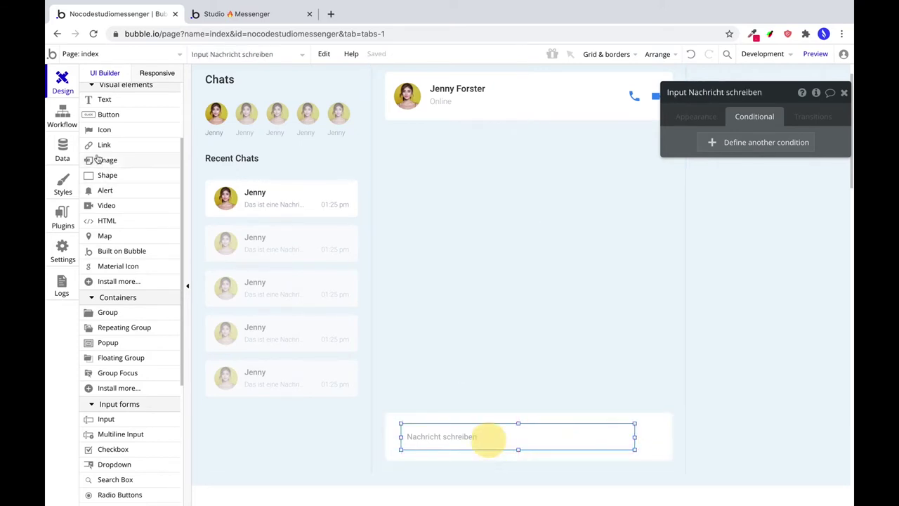
pyautogui.click(108, 314)
pyautogui.moveTo(639, 422); pyautogui.dragTo(666, 447)
# Clear the group's style, give it flat colour #388DF5 and roundness 250.
pyautogui.click(708, 120)
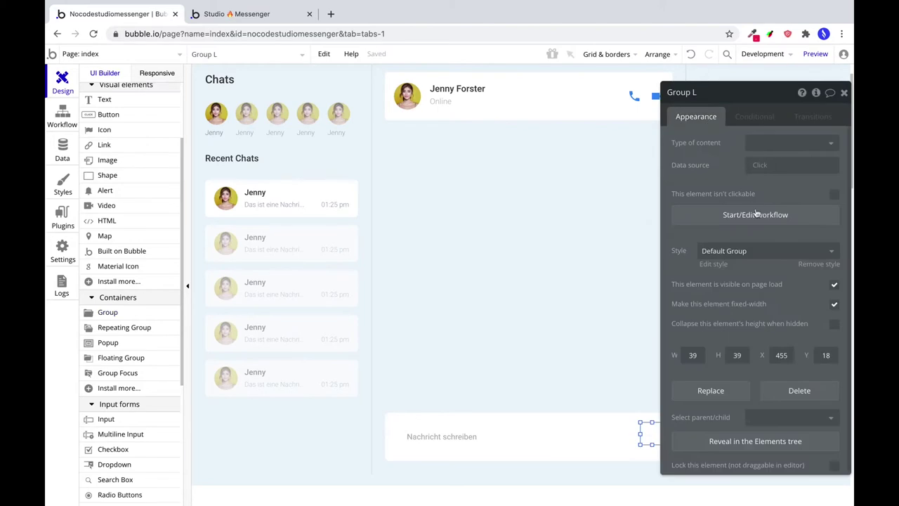
pyautogui.click(741, 254)
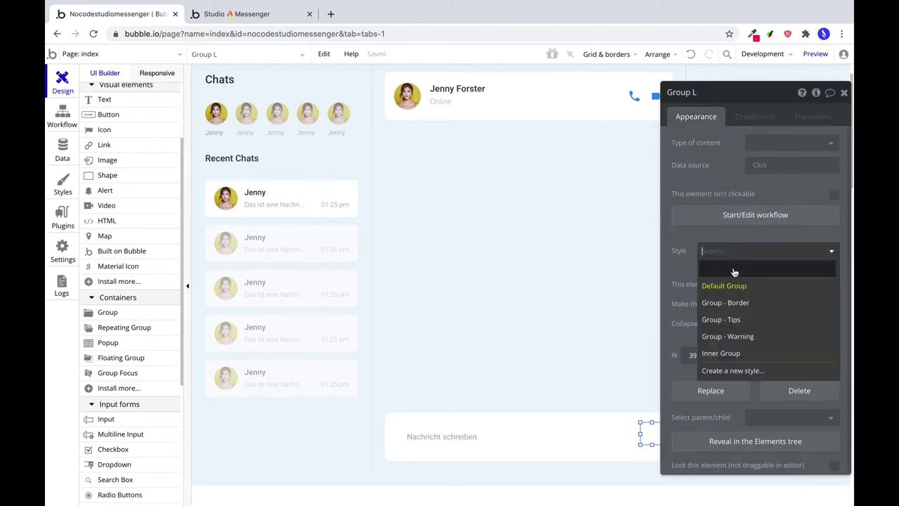
pyautogui.click(734, 271)
pyautogui.click(772, 285)
pyautogui.click(780, 303)
pyautogui.click(771, 309)
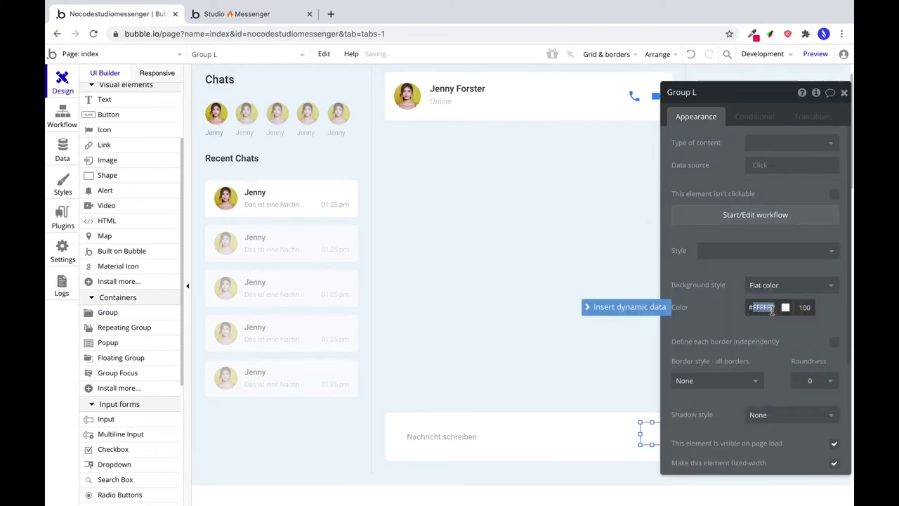
pyautogui.write('388df5')
pyautogui.click(809, 383)
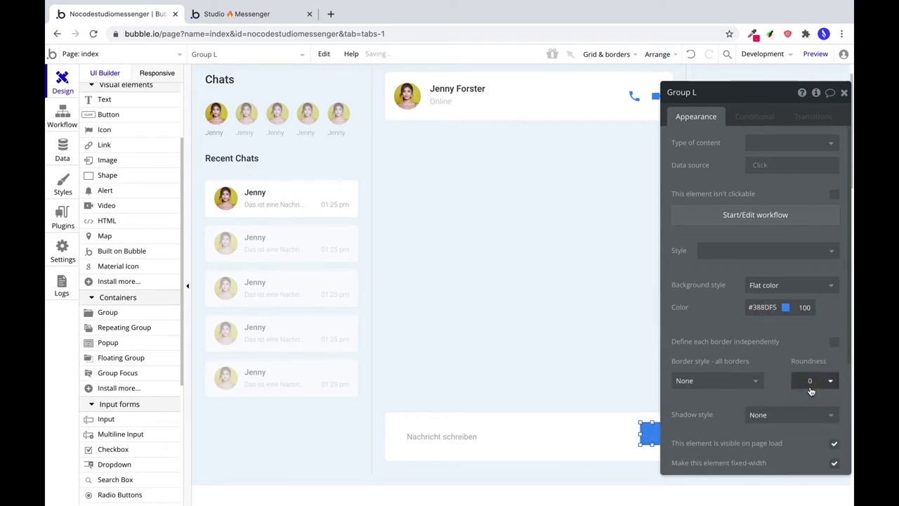
pyautogui.write('25')
# Size the circle to 40×40, centre it vertically, and nudge it into place.
pyautogui.scroll(-3, 806, 374)
pyautogui.doubleClick(692, 349)
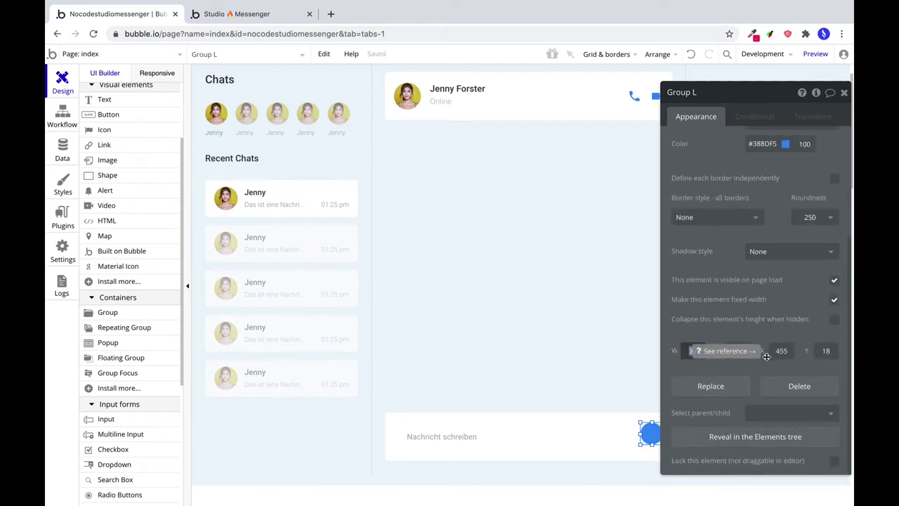
pyautogui.write('40')
pyautogui.press('Tab')
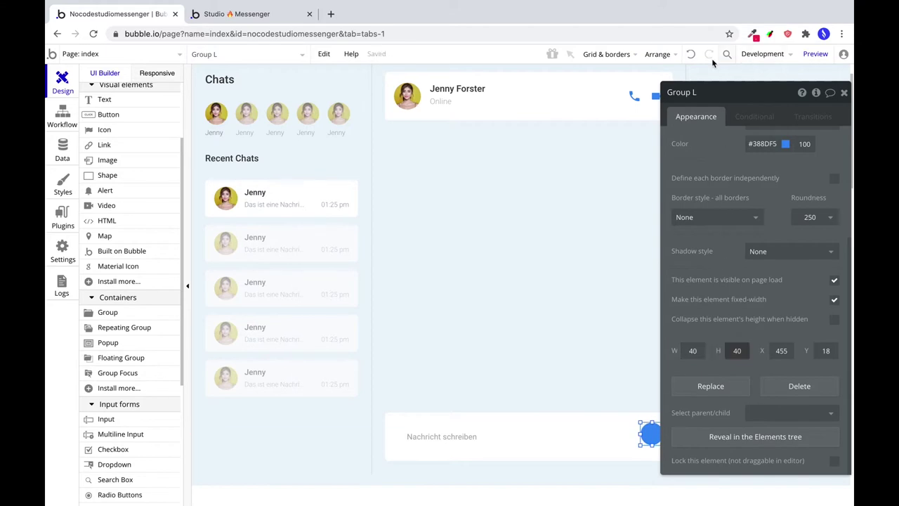
pyautogui.moveTo(724, 92); pyautogui.dragTo(319, 53)
pyautogui.click(658, 55)
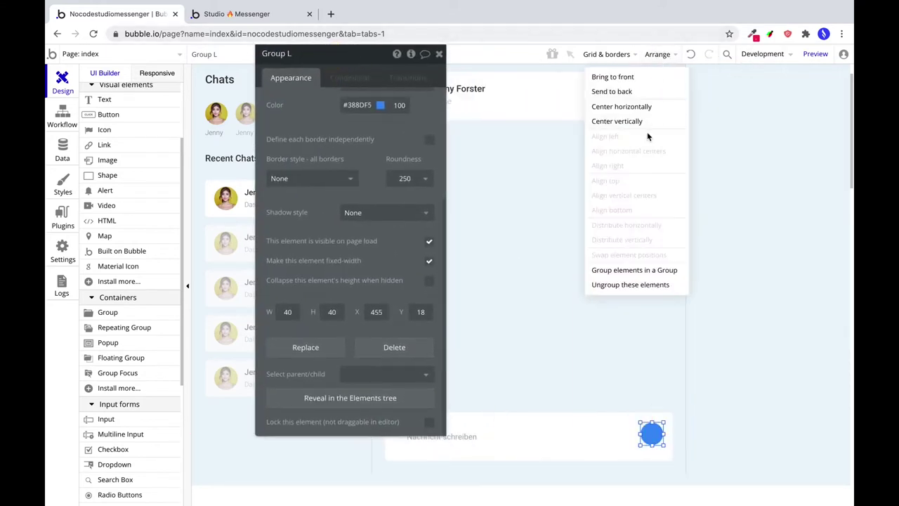
pyautogui.click(632, 121)
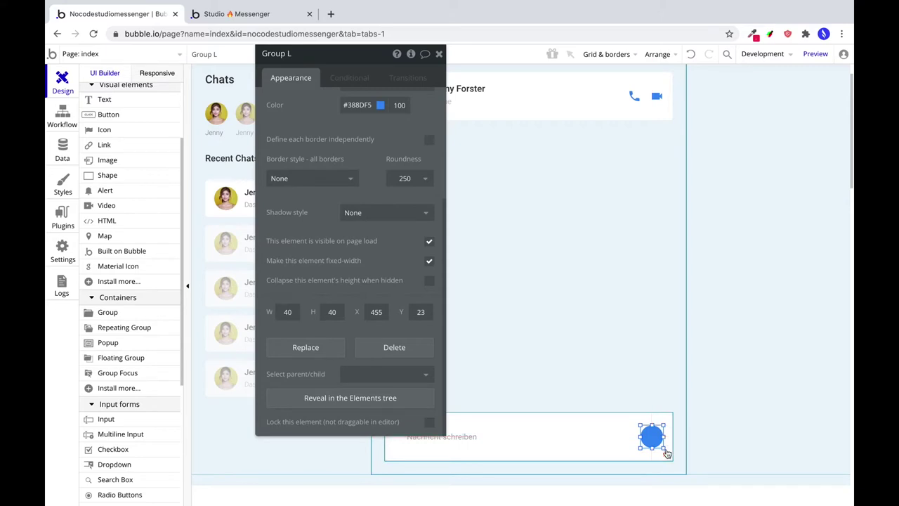
pyautogui.moveTo(648, 437); pyautogui.dragTo(644, 436)
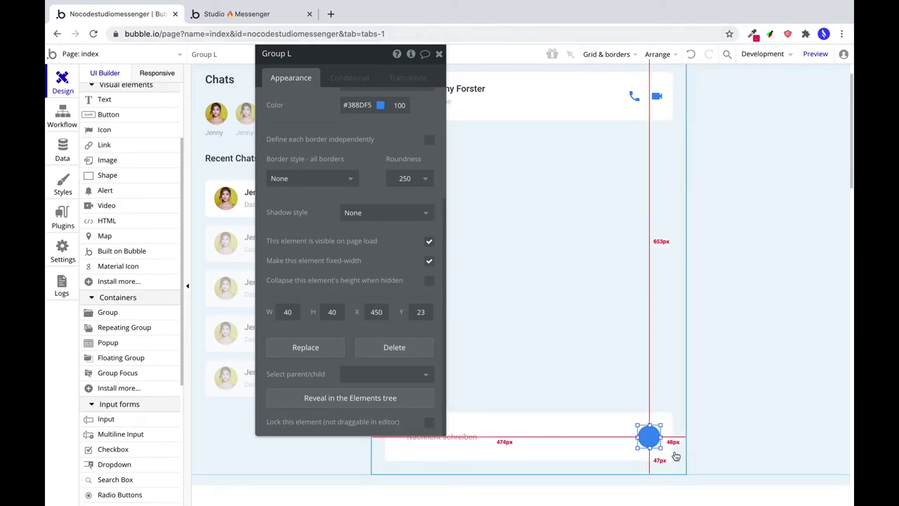
pyautogui.moveTo(655, 438); pyautogui.dragTo(656, 438)
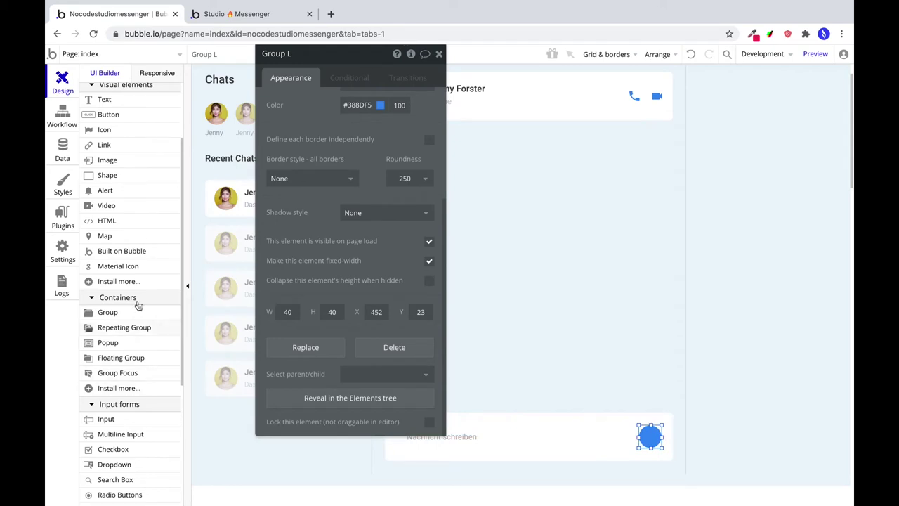
# Place a 20×20 Material Icon inside the blue circle.
pyautogui.click(116, 271)
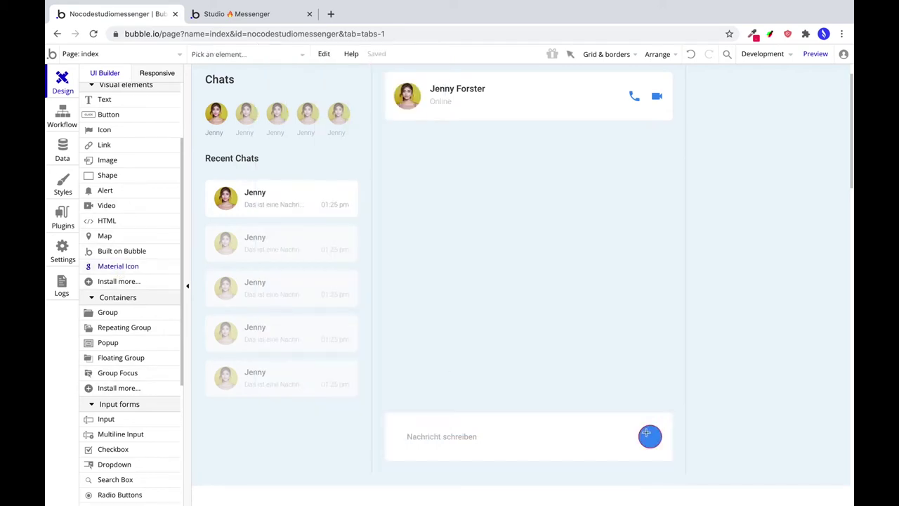
pyautogui.click(646, 430)
pyautogui.click(375, 102)
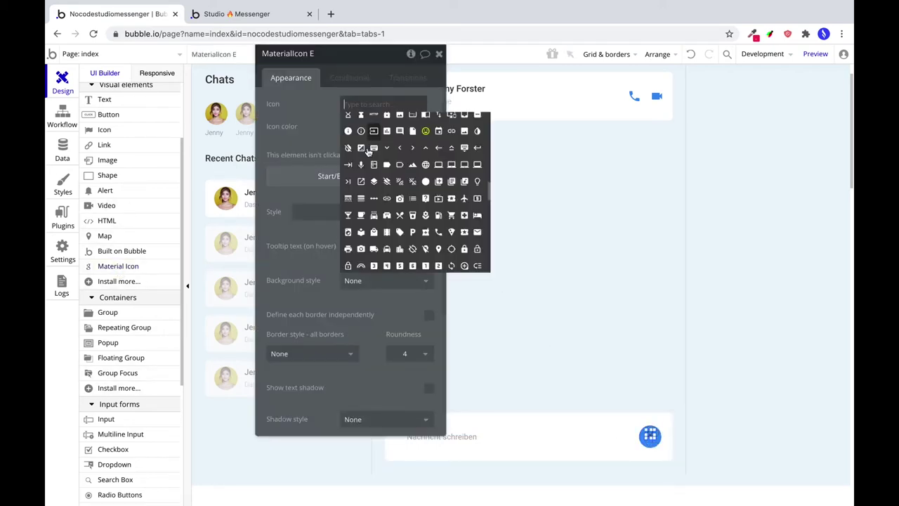
pyautogui.scroll(-5, 339, 366)
pyautogui.click(288, 311)
pyautogui.write('2')
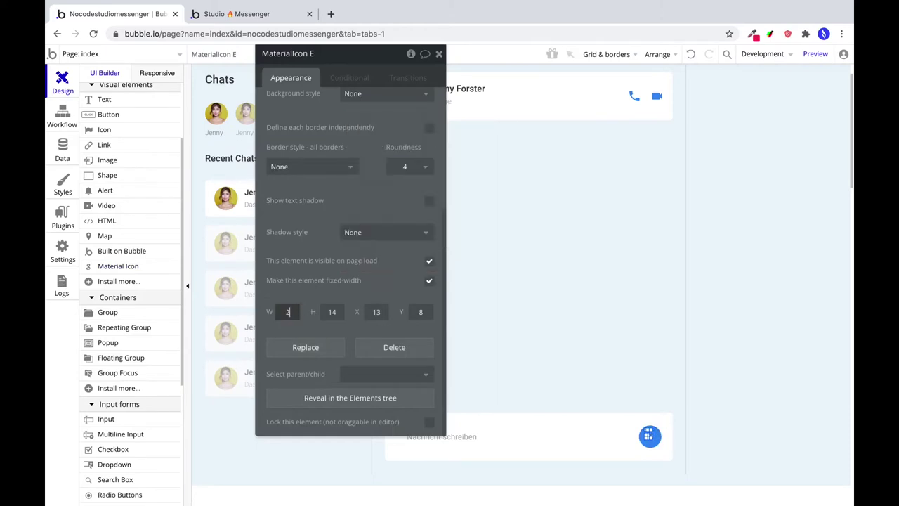
pyautogui.write('0')
pyautogui.press('Tab')
pyautogui.write('20')
# Make the icon white (#FFFFFF) and choose arrow_upward from the 'arro' search.
pyautogui.scroll(5, 343, 166)
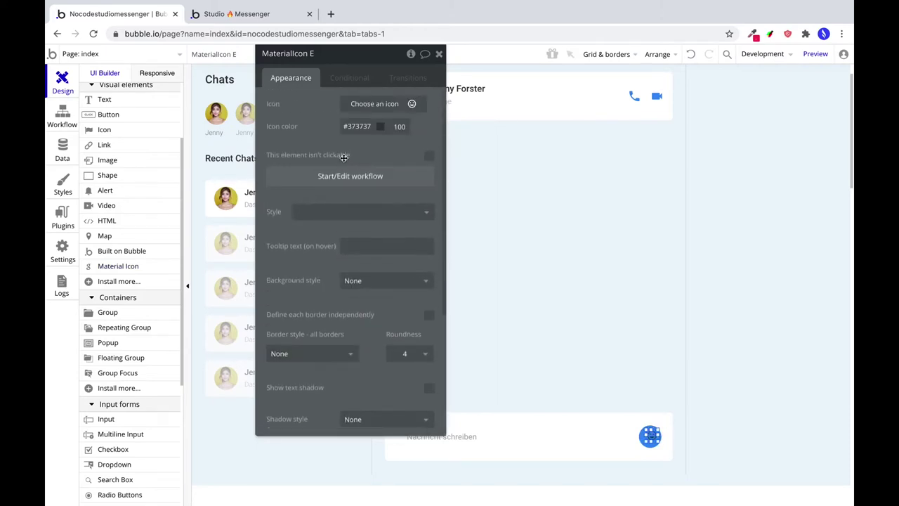
pyautogui.click(361, 127)
pyautogui.click(374, 103)
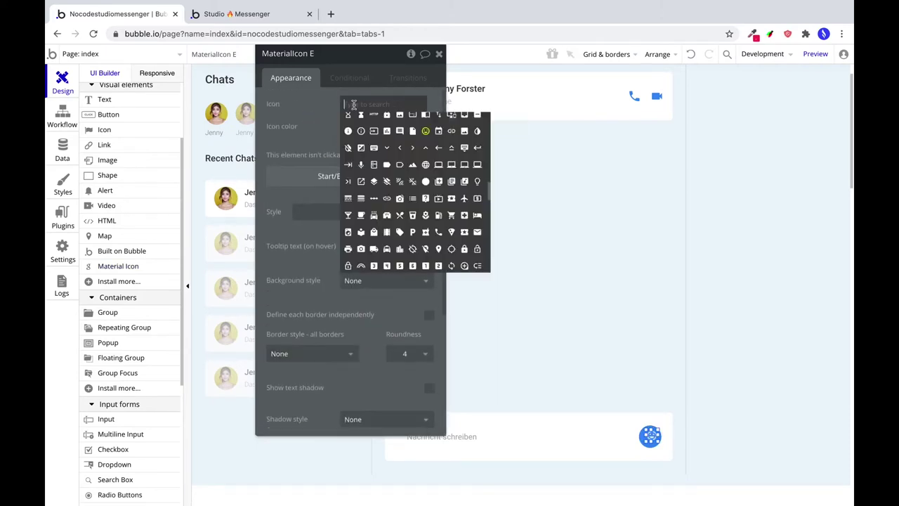
pyautogui.write('arro')
pyautogui.click(427, 122)
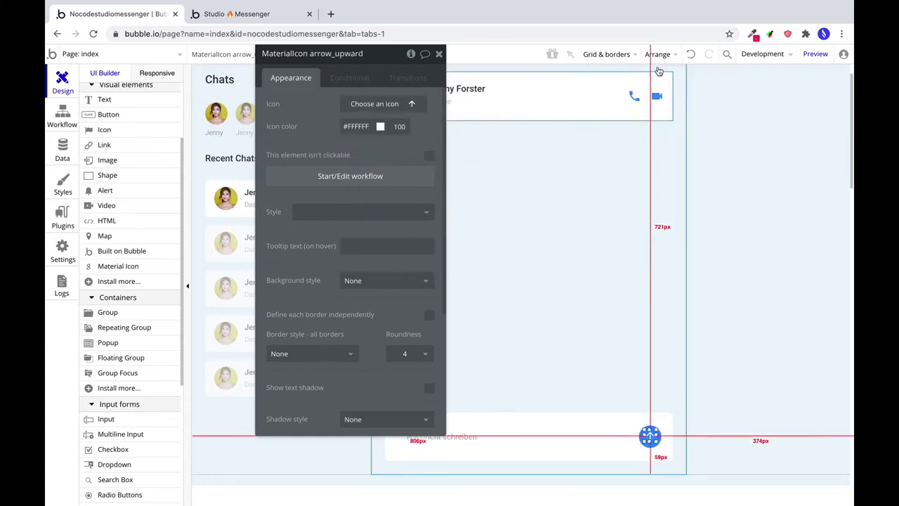
pyautogui.click(653, 440)
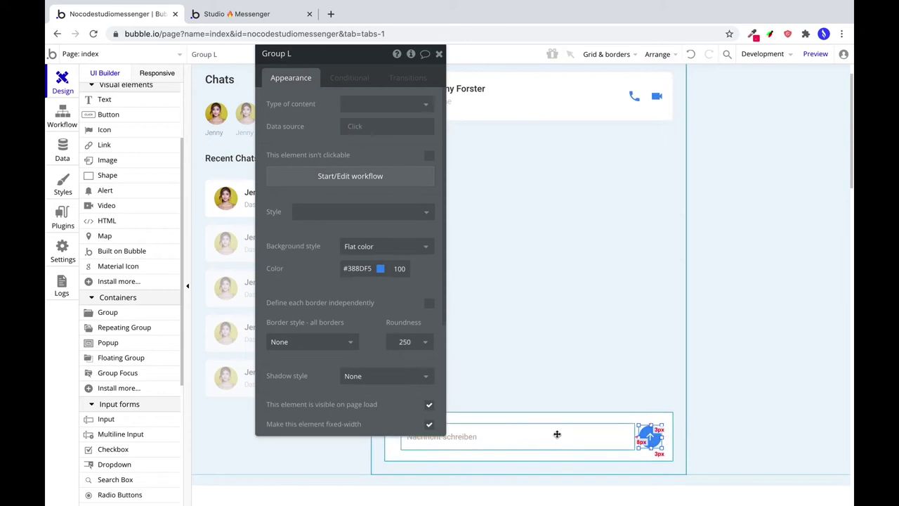
# Resize the 'Nachricht schreiben' input to width 394 at X 45, clear of the send button.
pyautogui.click(631, 438)
pyautogui.moveTo(636, 437); pyautogui.dragTo(633, 437)
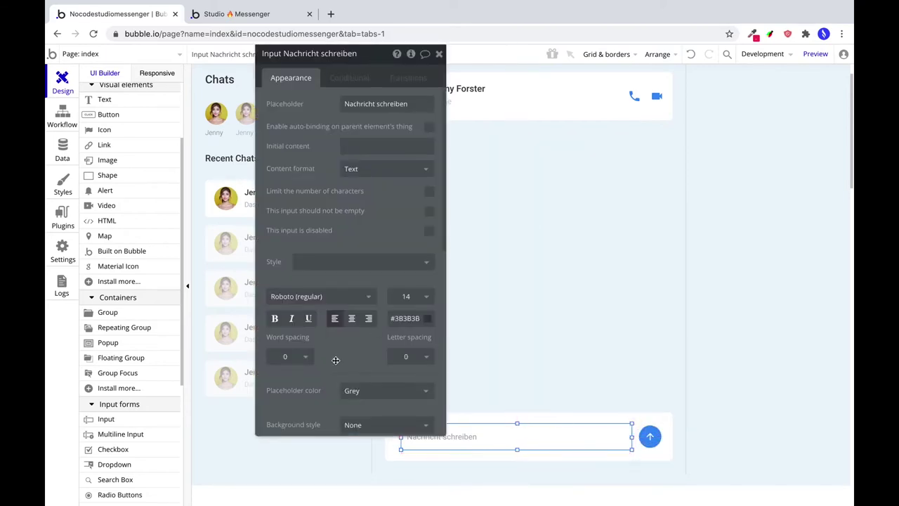
pyautogui.scroll(-5, 330, 358)
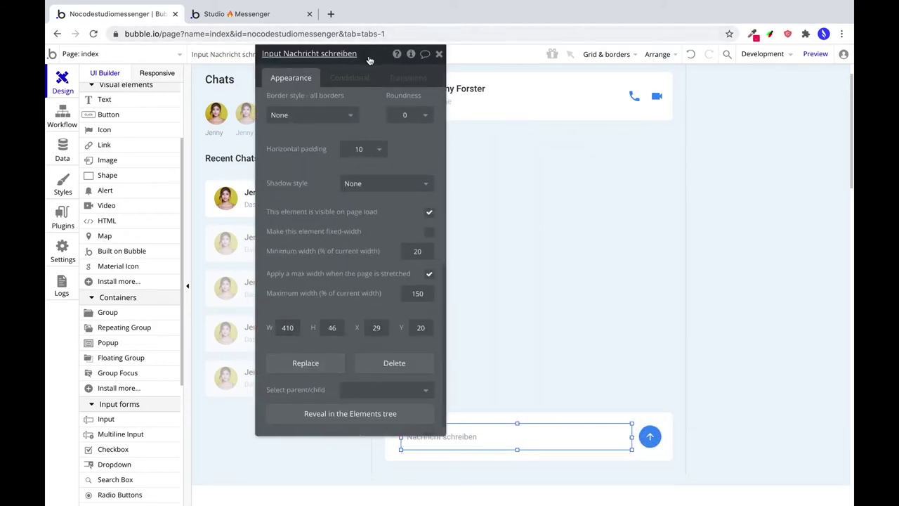
pyautogui.moveTo(370, 61); pyautogui.dragTo(837, 9)
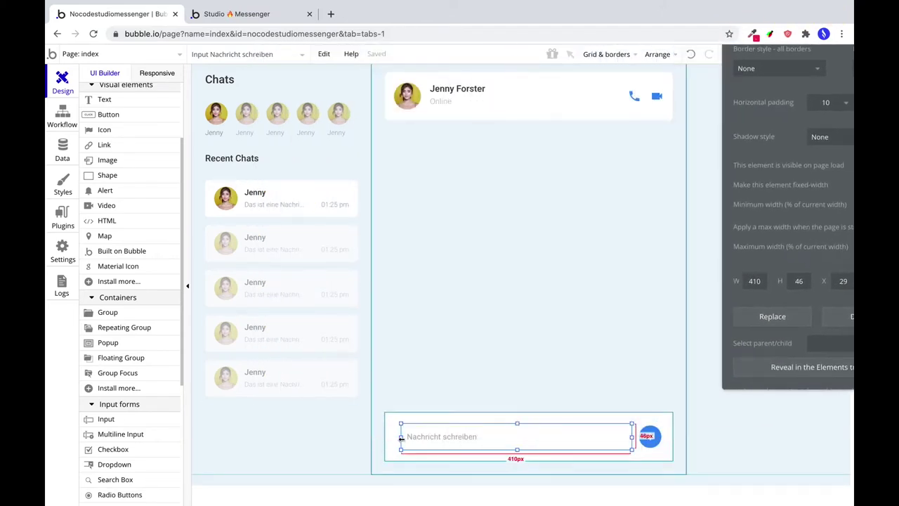
pyautogui.moveTo(400, 436); pyautogui.dragTo(410, 437)
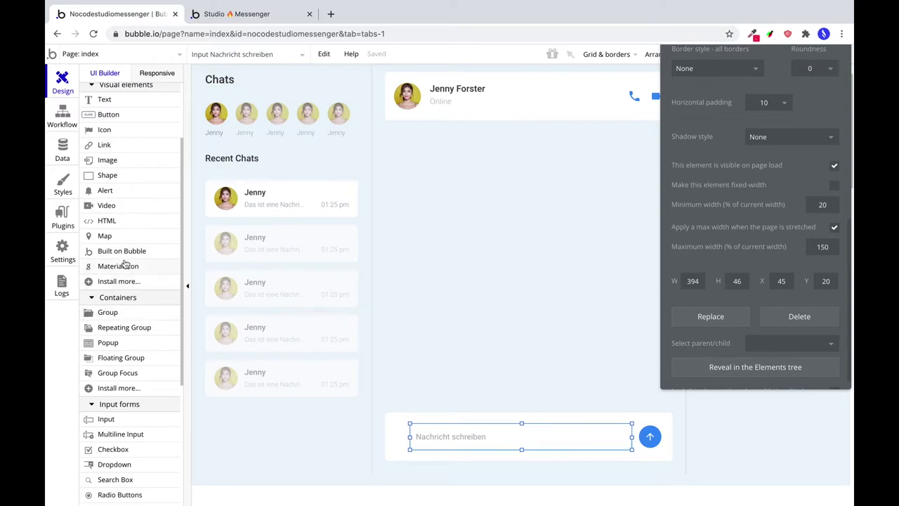
pyautogui.click(125, 264)
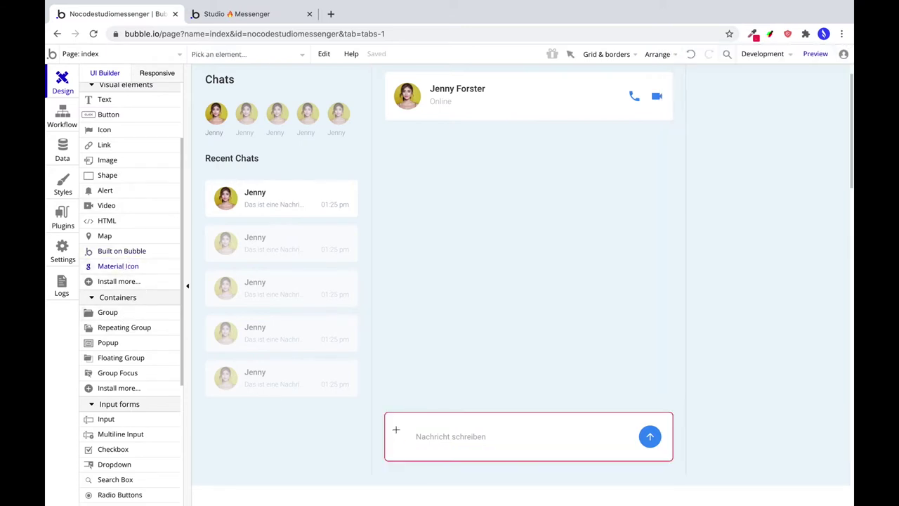
# Add a plus (add) Material Icon at the input's left end with 40% colour opacity.
pyautogui.moveTo(395, 430); pyautogui.dragTo(411, 445)
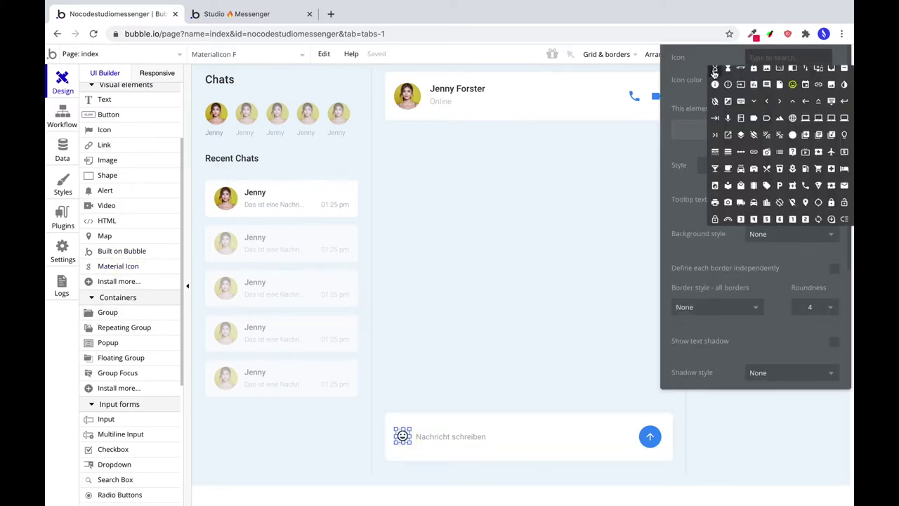
pyautogui.write('plus')
pyautogui.click(742, 75)
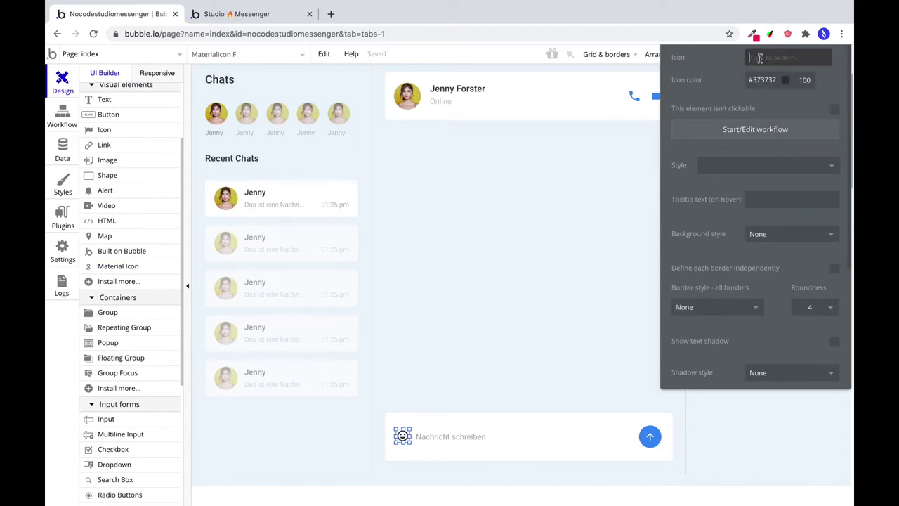
pyautogui.click(755, 57)
pyautogui.click(792, 79)
pyautogui.click(762, 79)
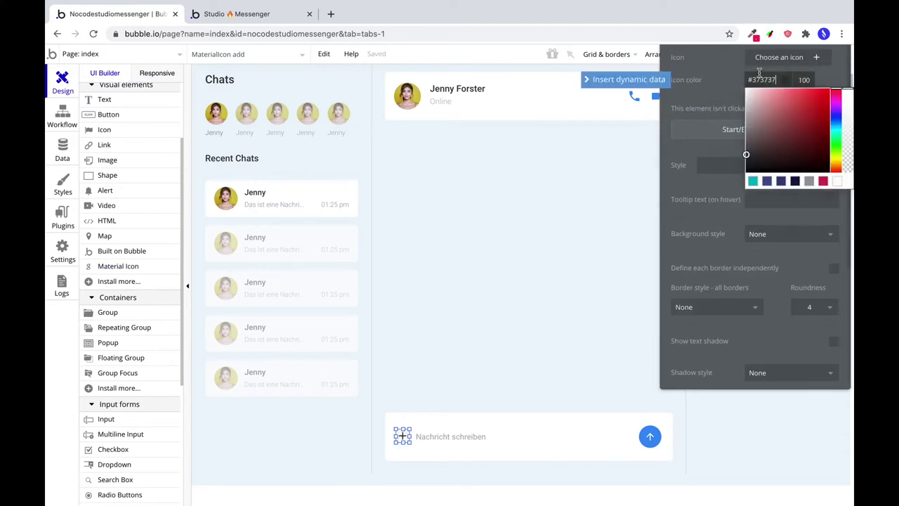
pyautogui.click(762, 85)
pyautogui.write('728197')
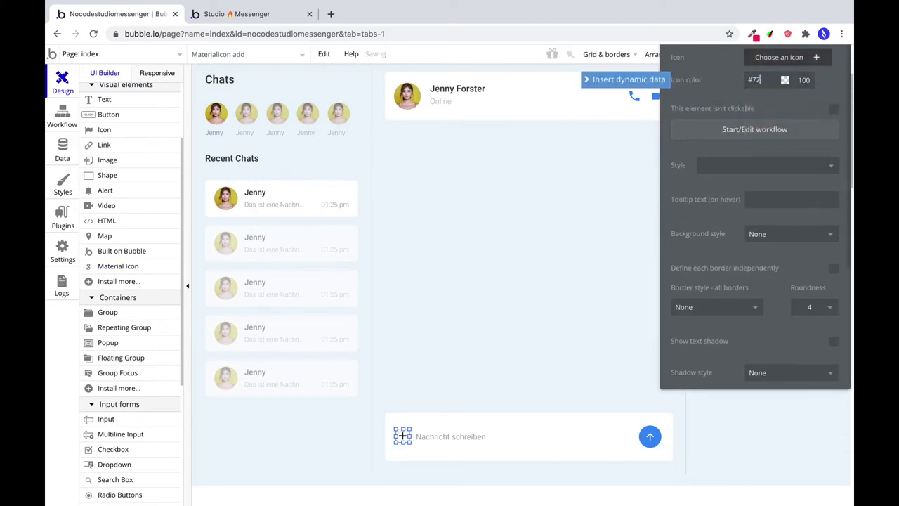
pyautogui.doubleClick(802, 81)
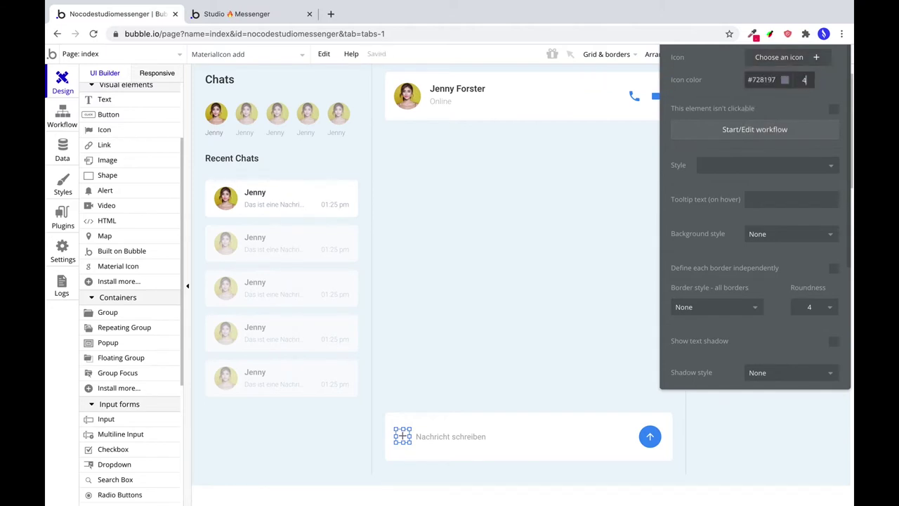
pyautogui.write('40')
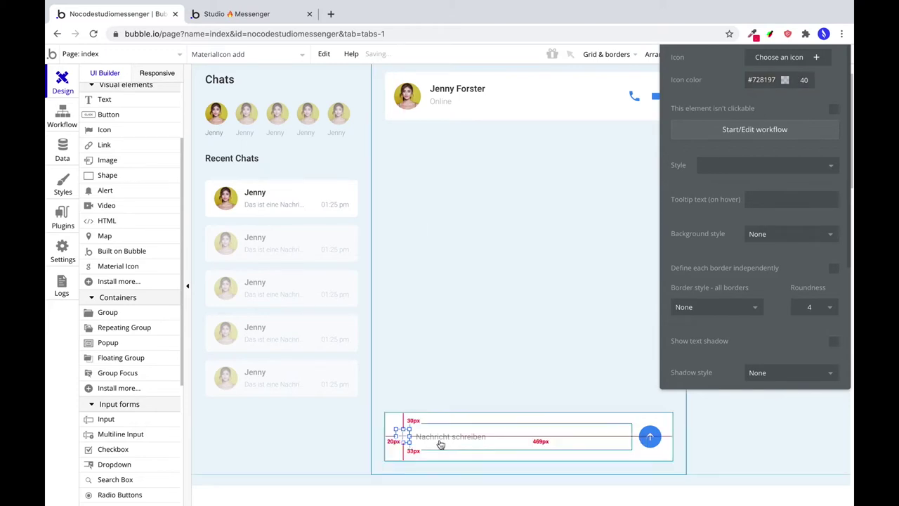
# Resize the add icon to 24×24 and nudge it into position in the bar.
pyautogui.scroll(-3, 692, 293)
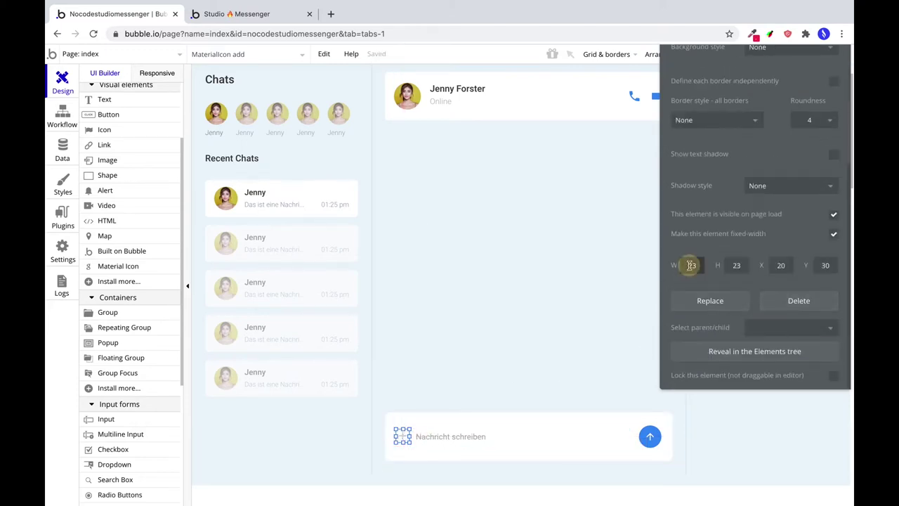
pyautogui.doubleClick(692, 265)
pyautogui.write('24')
pyautogui.press('Tab')
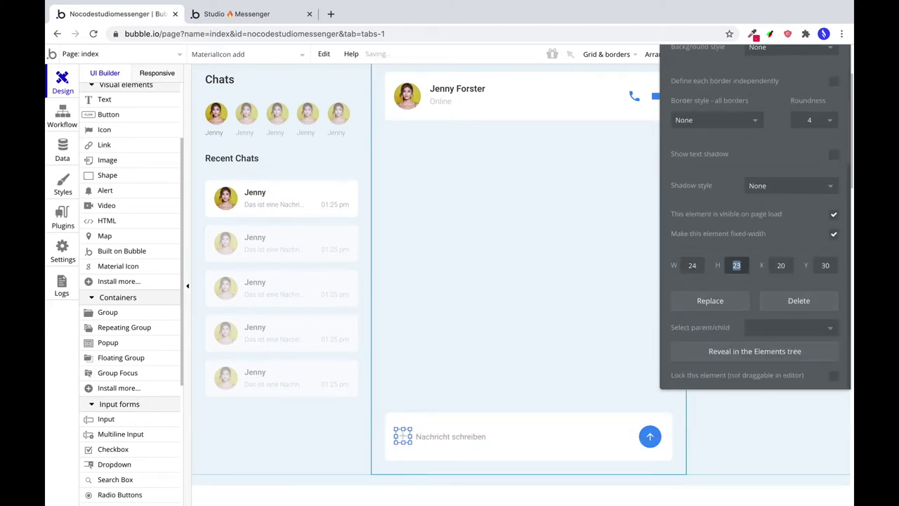
pyautogui.write('24')
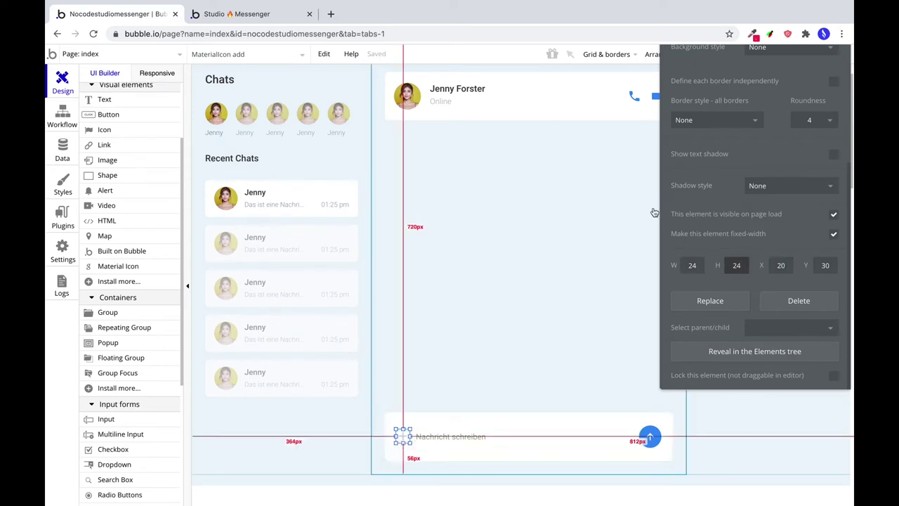
pyautogui.moveTo(701, 65); pyautogui.dragTo(705, 78)
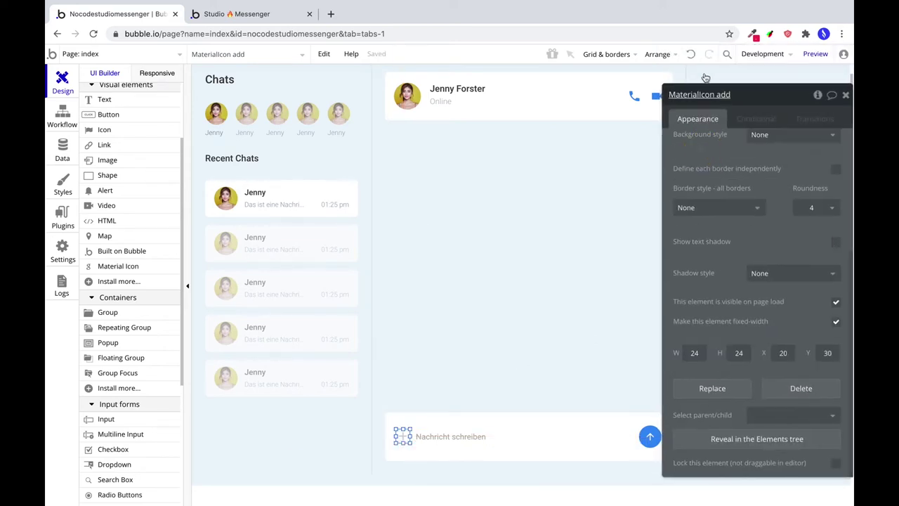
pyautogui.click(659, 56)
pyautogui.moveTo(402, 437); pyautogui.dragTo(415, 437)
pyautogui.click(412, 437)
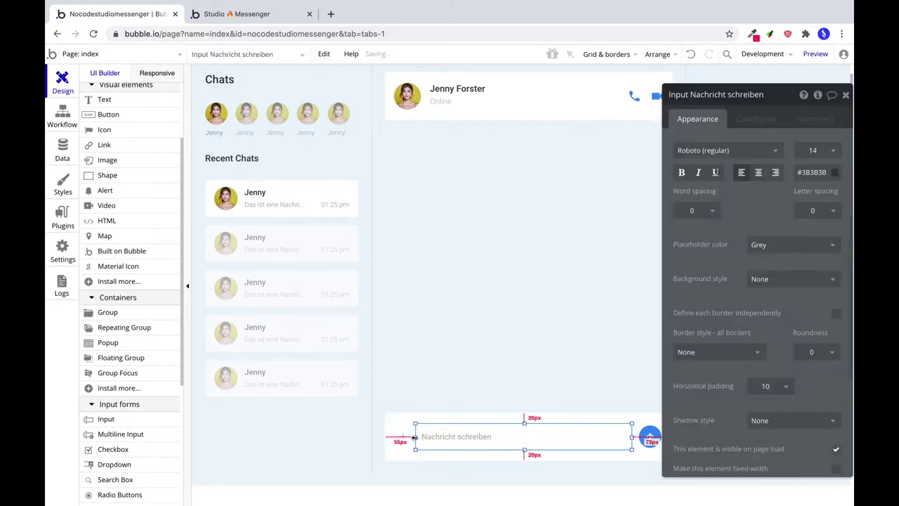
# Resize the message input to width 378 at X 60, beside the add icon.
pyautogui.scroll(-3, 721, 378)
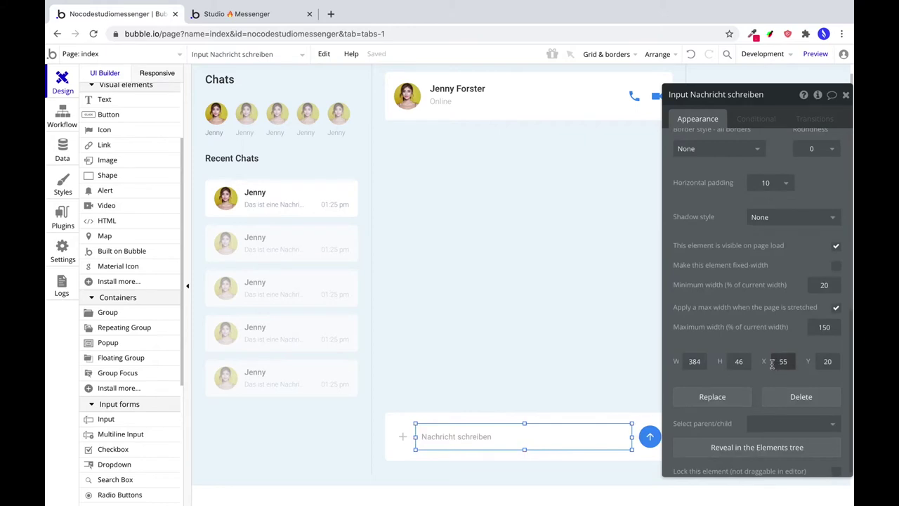
pyautogui.moveTo(415, 437); pyautogui.dragTo(415, 437)
pyautogui.write('60')
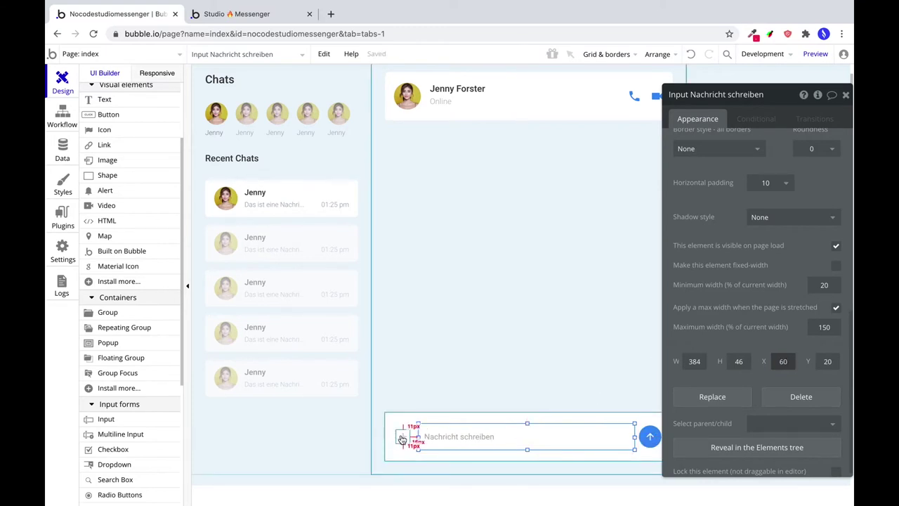
pyautogui.moveTo(634, 436); pyautogui.dragTo(631, 437)
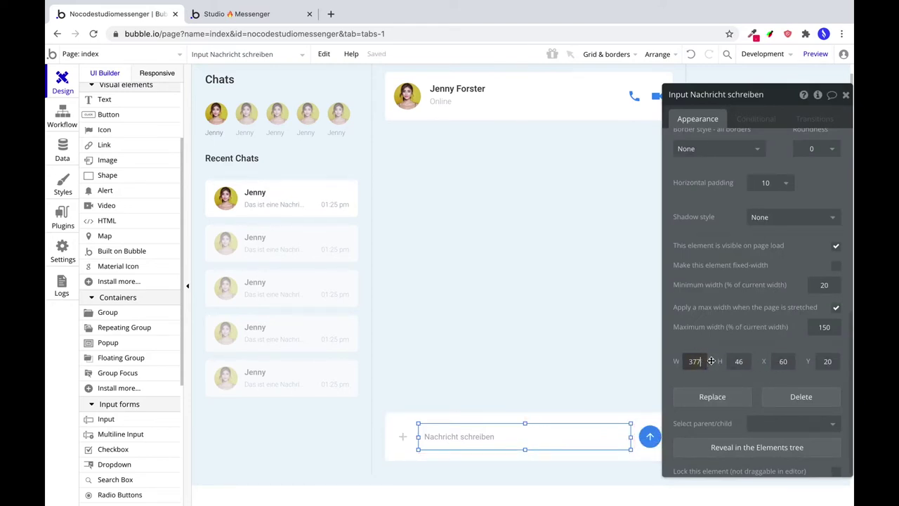
pyautogui.press('BackSpace')
pyautogui.write('8')
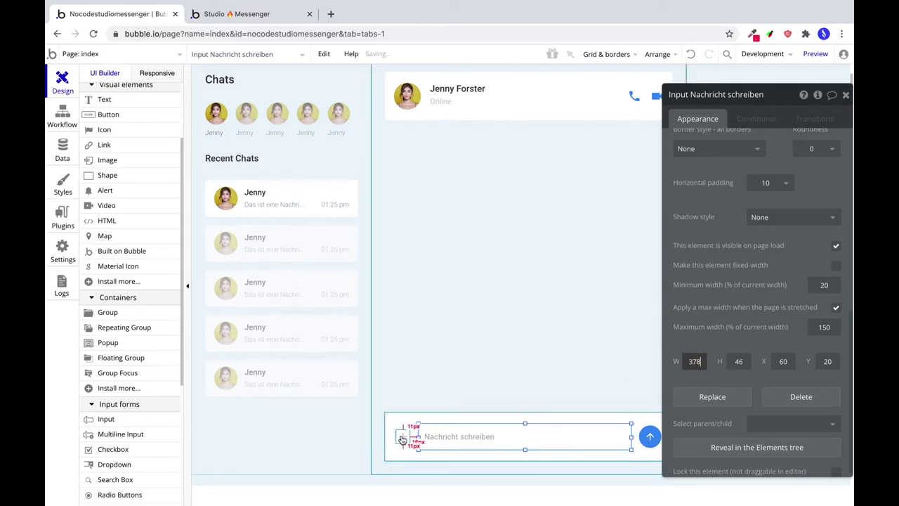
# Group the add icon, input and send button, centre the group horizontally, and preview.
pyautogui.keyDown('shift'); pyautogui.click(404, 437); pyautogui.keyUp('shift')
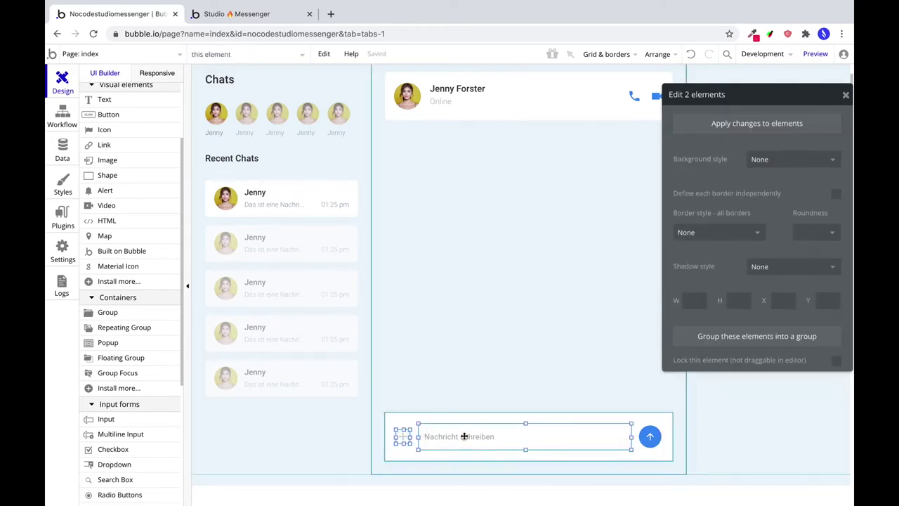
pyautogui.rightClick(644, 447)
pyautogui.click(705, 111)
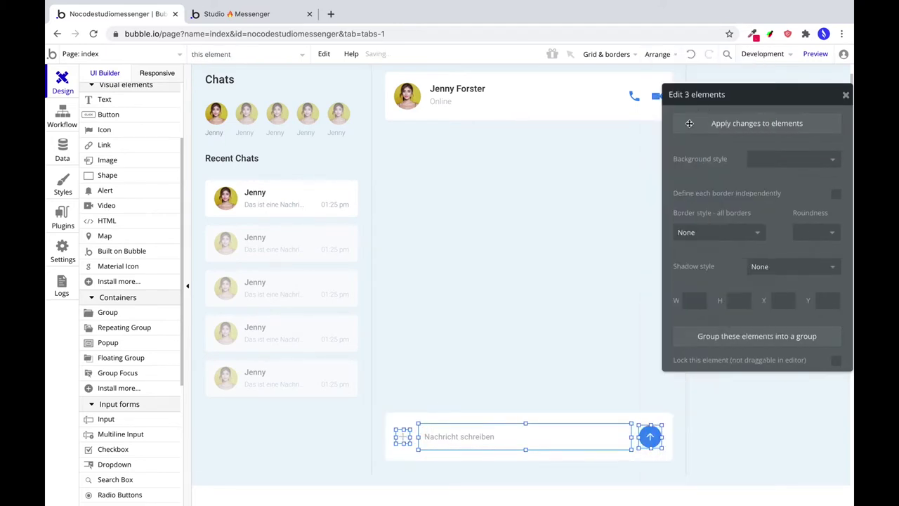
pyautogui.click(658, 54)
pyautogui.click(625, 106)
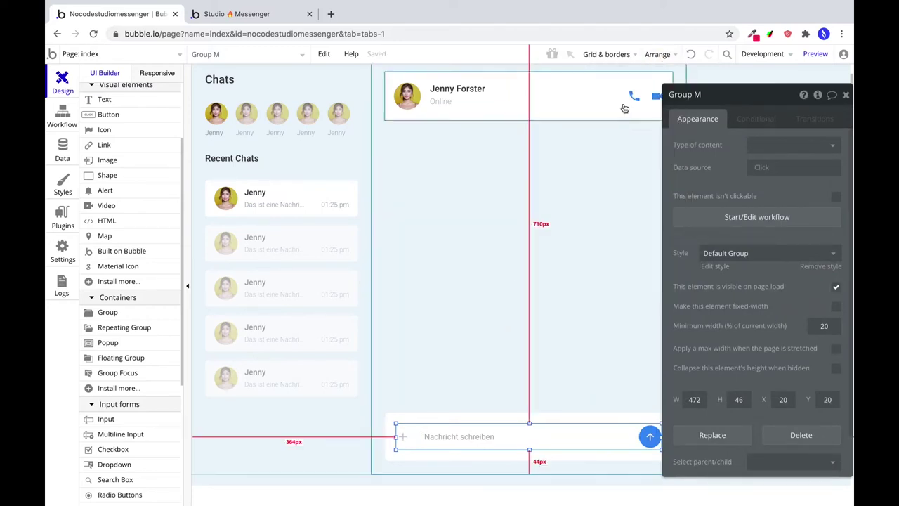
pyautogui.click(815, 54)
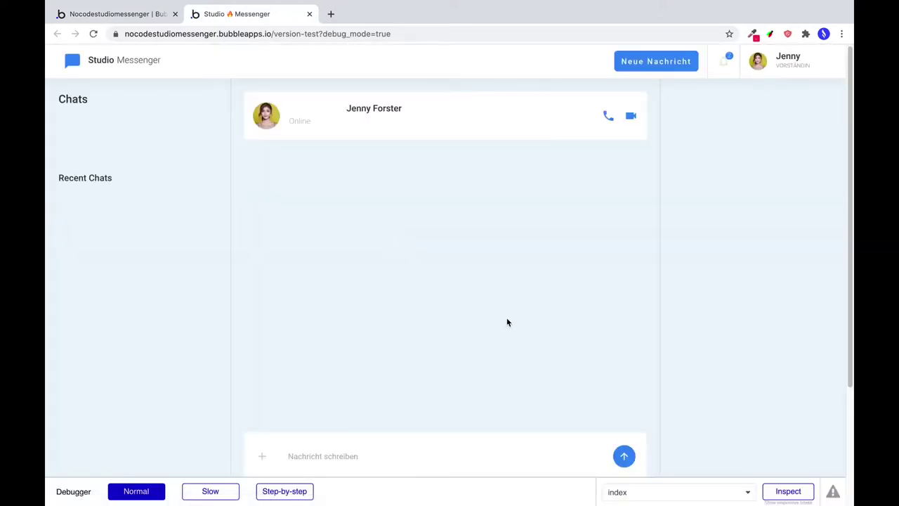
# In the Responsive view, stretch the messenger page to 1175px to test the layout.
pyautogui.scroll(-1, 492, 326)
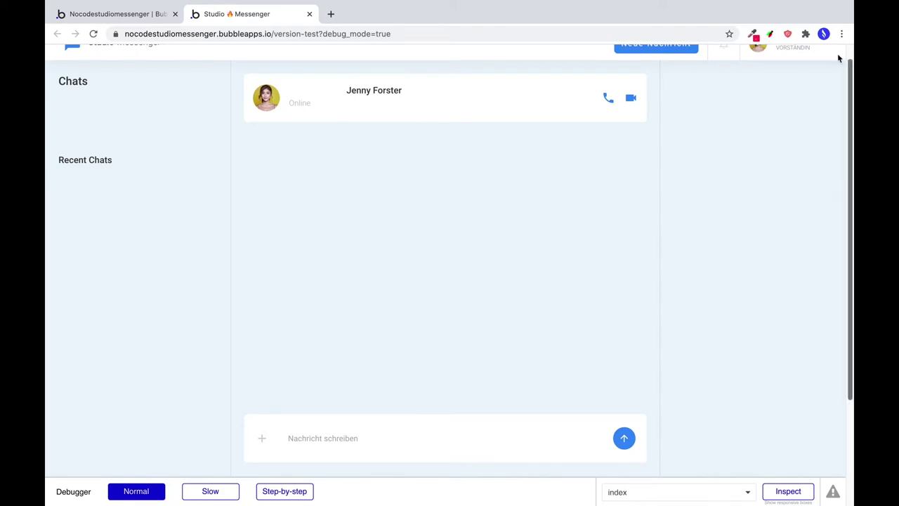
pyautogui.click(151, 17)
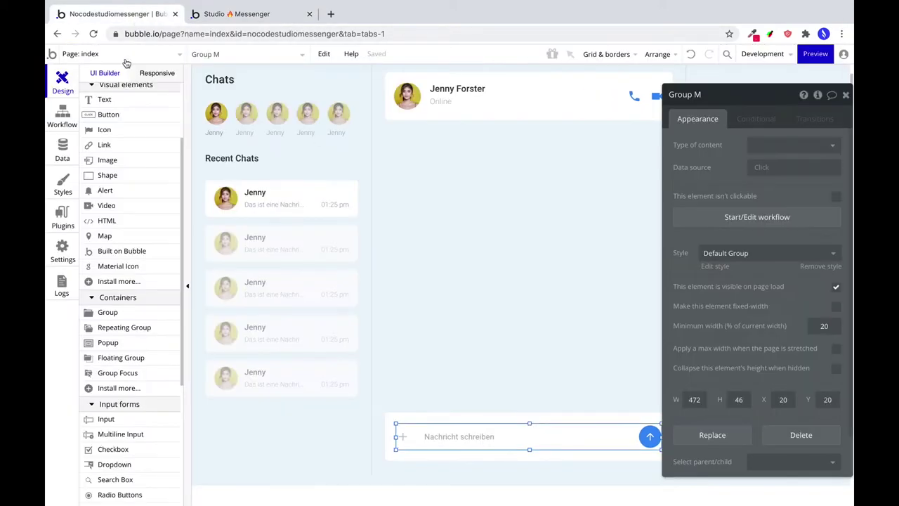
pyautogui.click(144, 74)
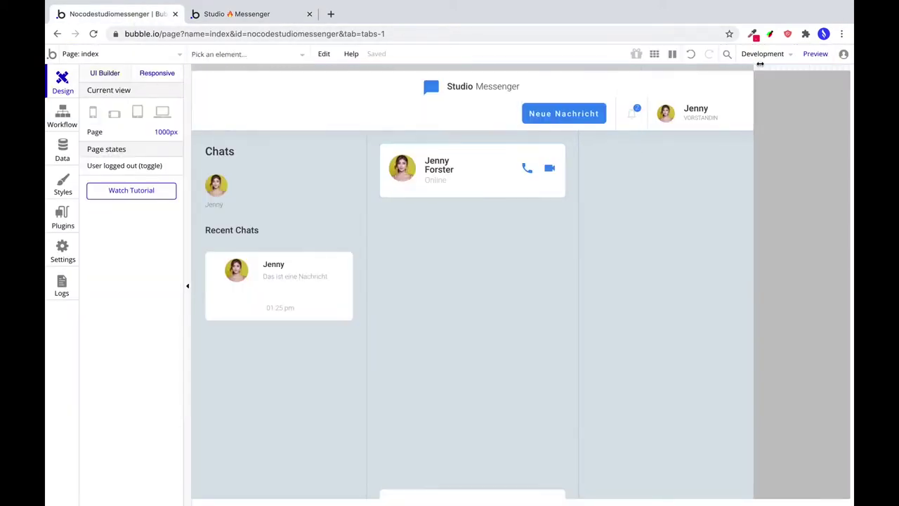
pyautogui.scroll(-5, 628, 275)
pyautogui.scroll(2, 685, 128)
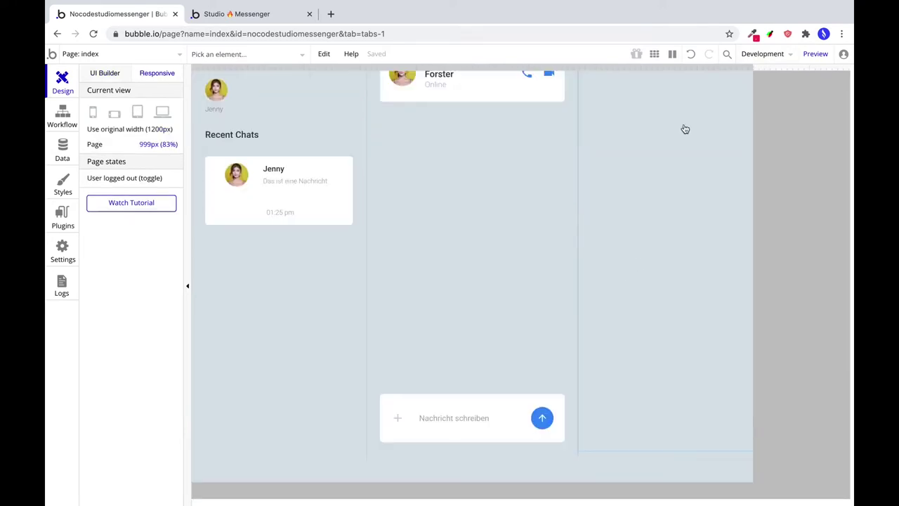
pyautogui.moveTo(755, 70); pyautogui.dragTo(840, 94)
# Right-align the 01:25 pm time inside its recent chat card.
pyautogui.scroll(3, 649, 195)
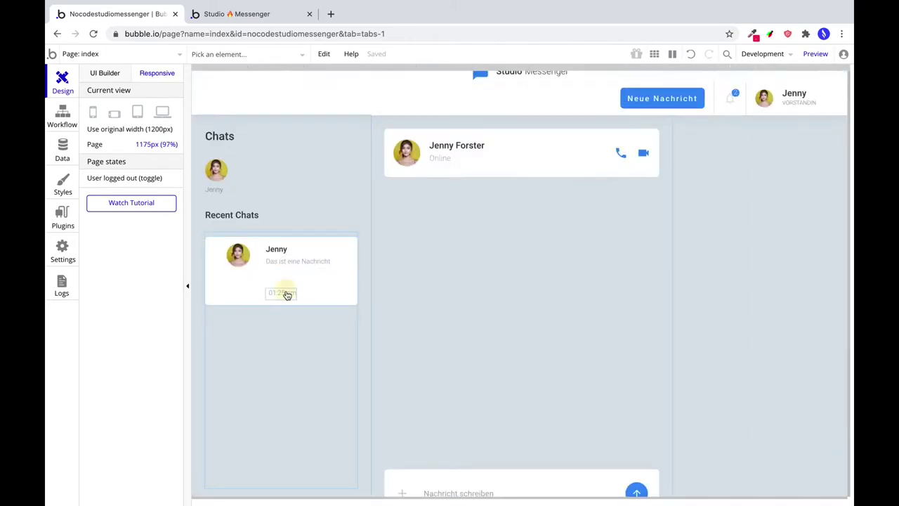
pyautogui.click(287, 295)
pyautogui.click(415, 310)
pyautogui.scroll(-1, 415, 310)
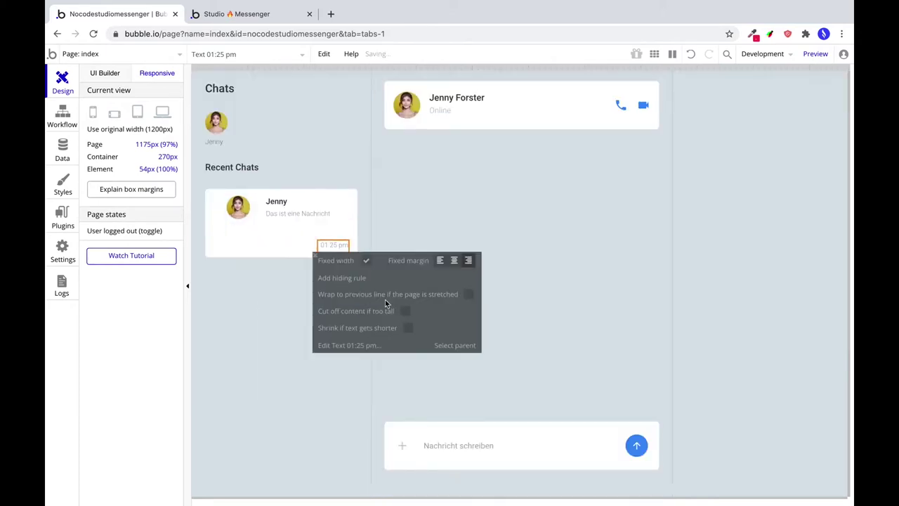
pyautogui.click(94, 76)
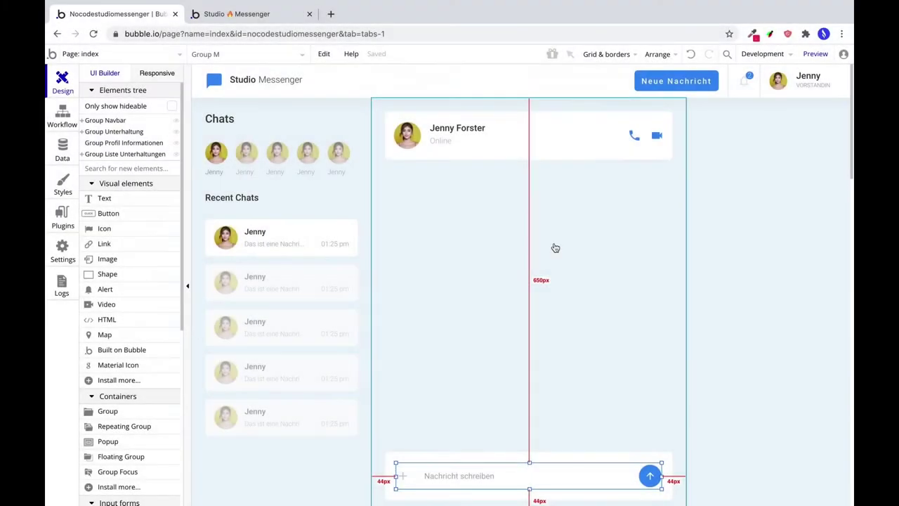
# Draw a new group in the profile panel with a flat white background and corner roundness 6.
pyautogui.click(620, 233)
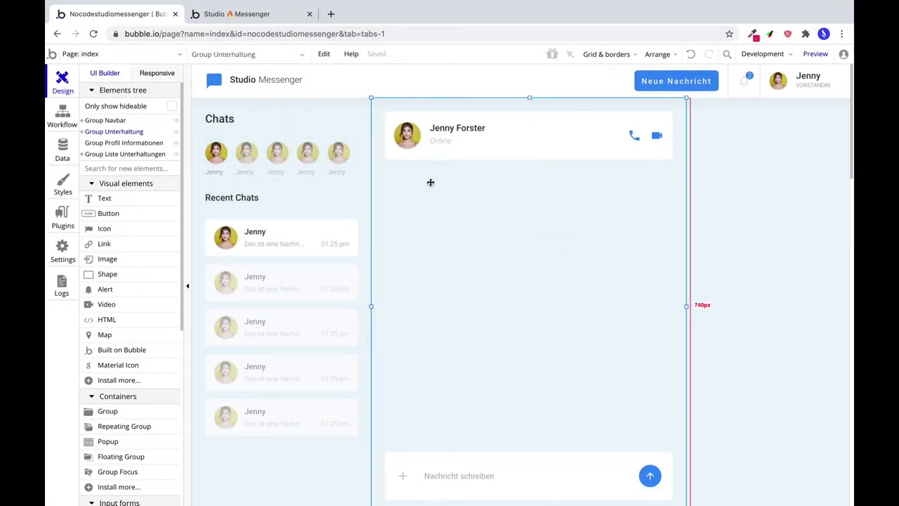
pyautogui.click(713, 193)
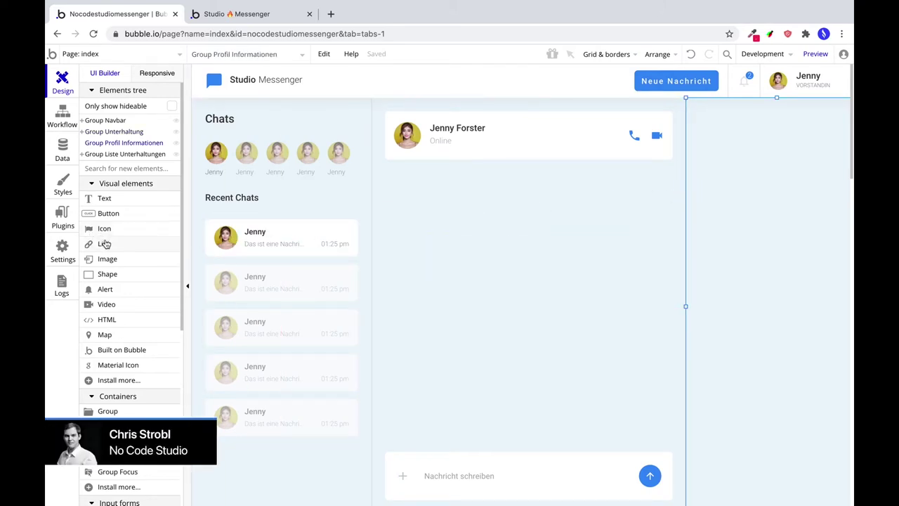
pyautogui.click(104, 411)
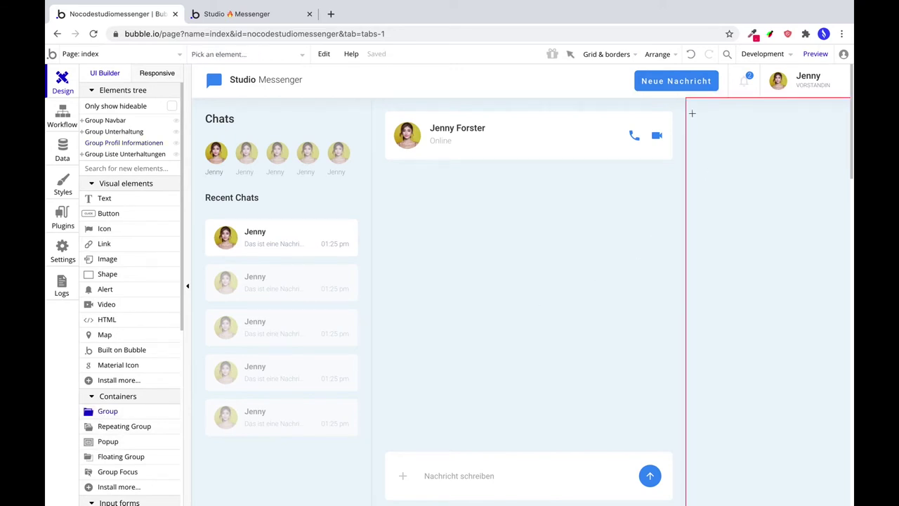
pyautogui.moveTo(692, 113); pyautogui.dragTo(837, 205)
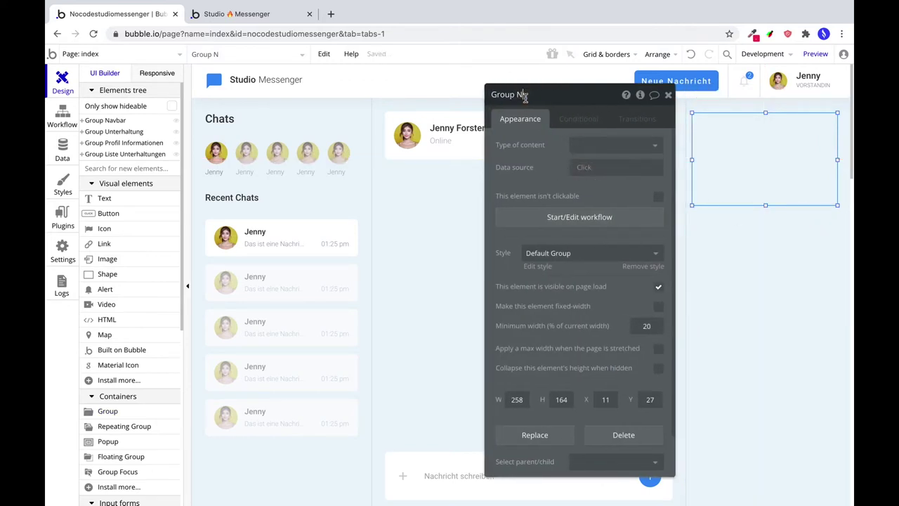
pyautogui.click(569, 255)
pyautogui.click(566, 275)
pyautogui.click(593, 287)
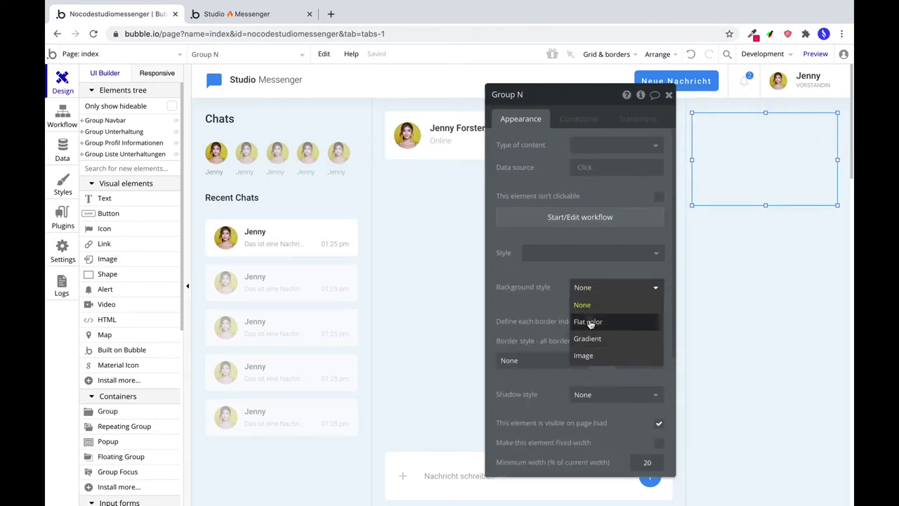
pyautogui.click(589, 322)
pyautogui.click(636, 383)
pyautogui.write('6')
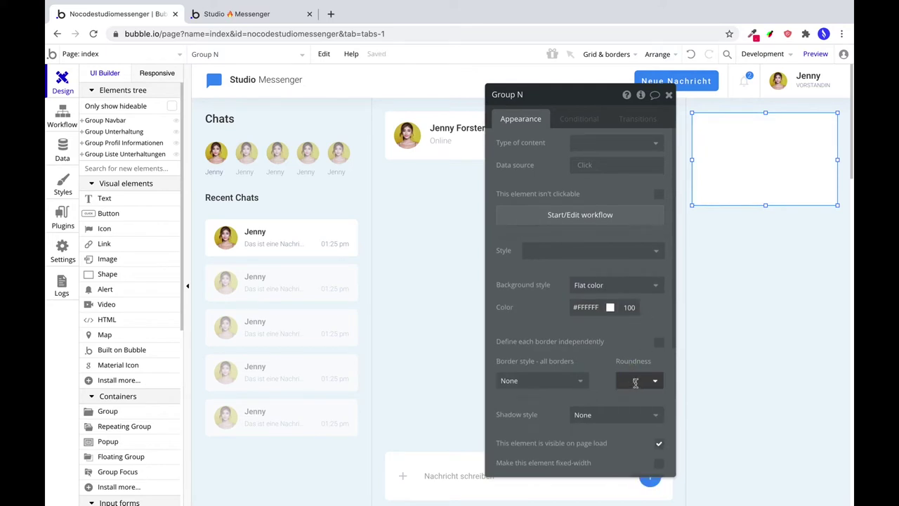
pyautogui.scroll(-3, 636, 351)
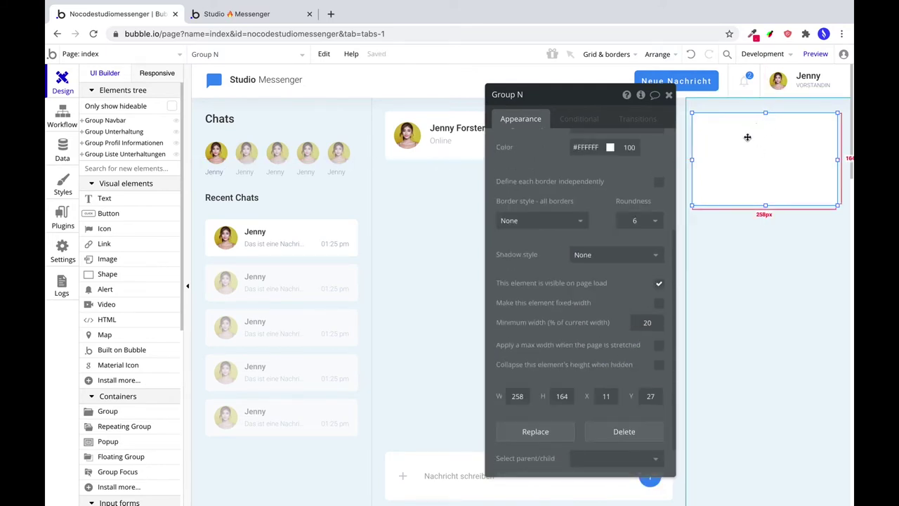
# Set the white card to width 272 and X 24, centred horizontally.
pyautogui.moveTo(727, 149); pyautogui.dragTo(747, 146)
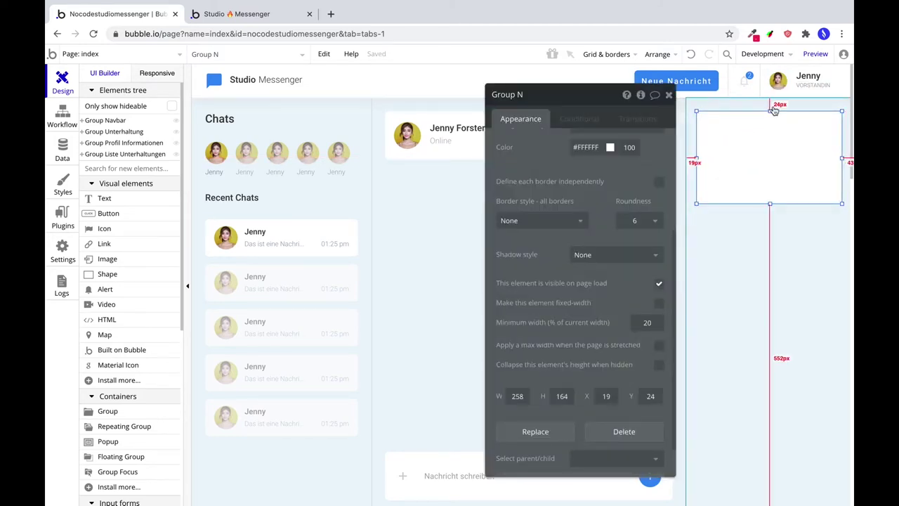
pyautogui.scroll(-1, 596, 373)
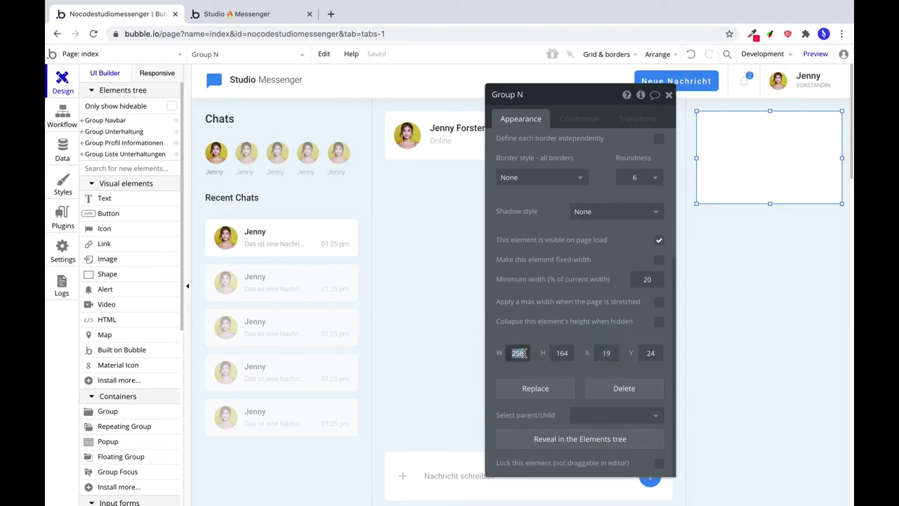
pyautogui.write('272')
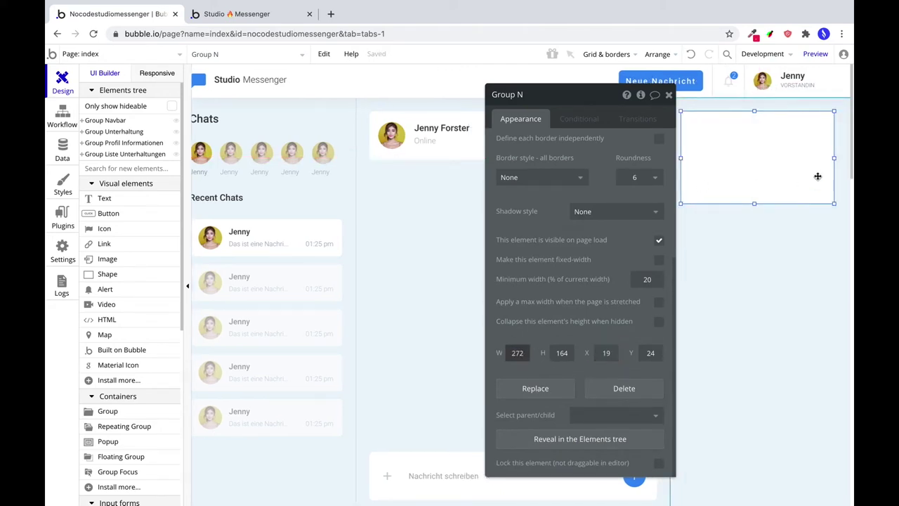
pyautogui.click(818, 176)
pyautogui.doubleClick(605, 353)
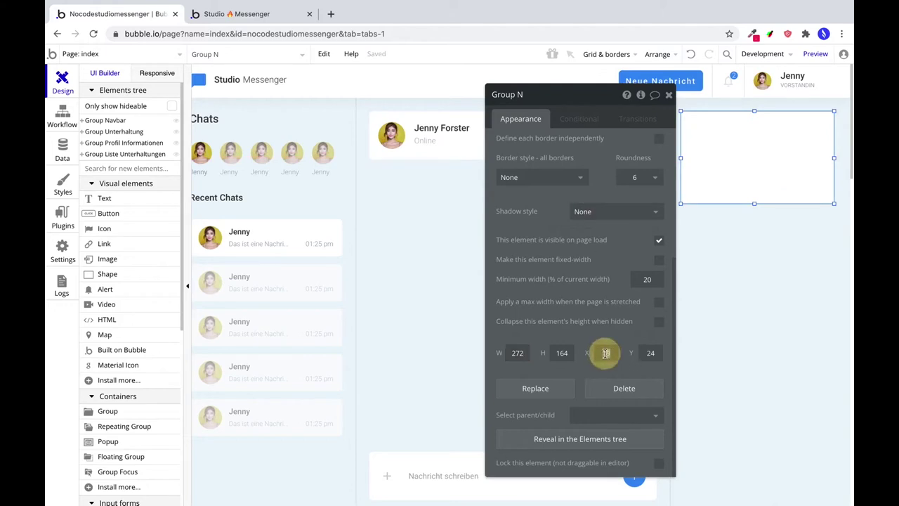
pyautogui.write('24')
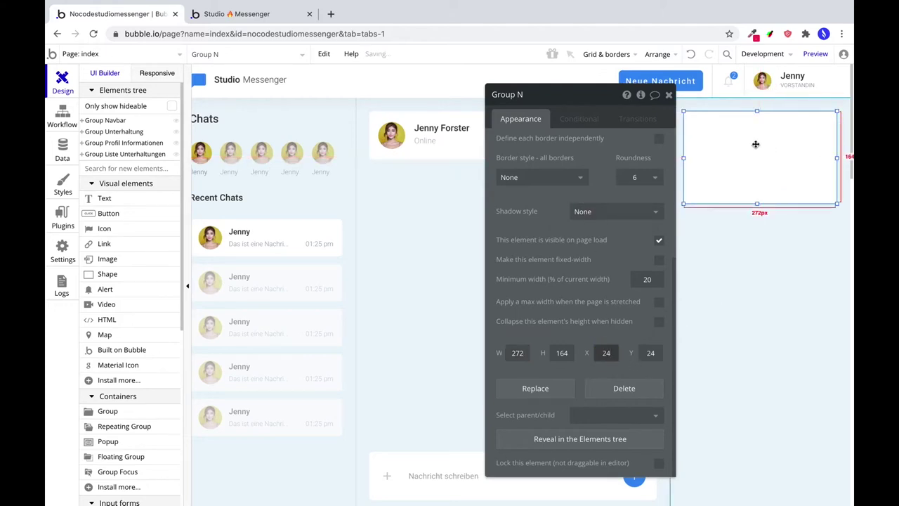
pyautogui.click(657, 54)
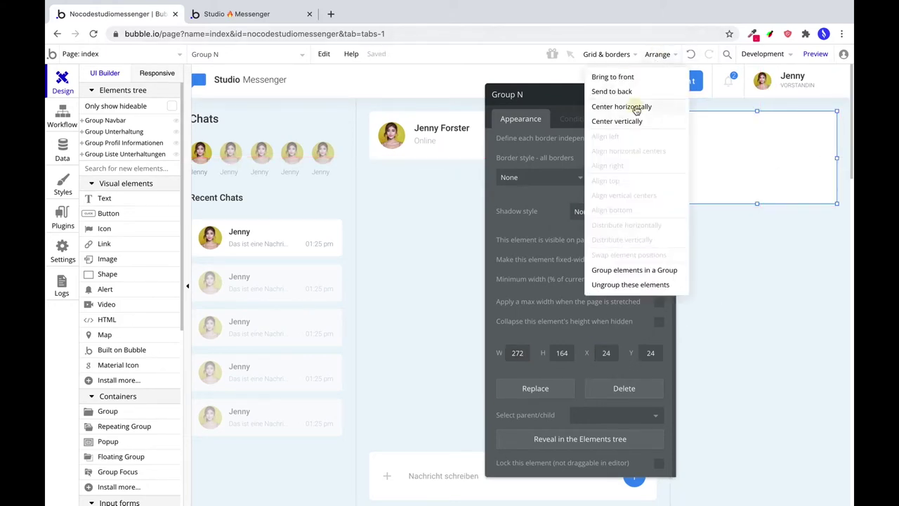
pyautogui.click(634, 107)
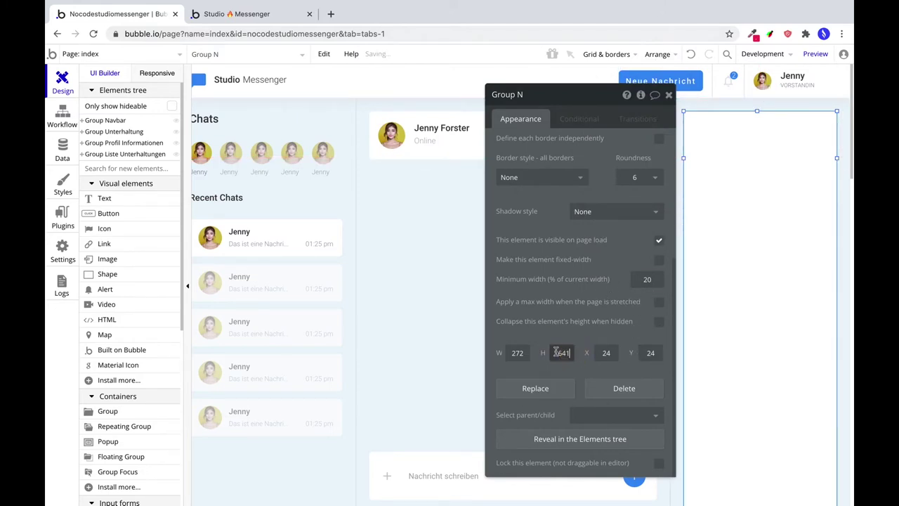
pyautogui.click(140, 206)
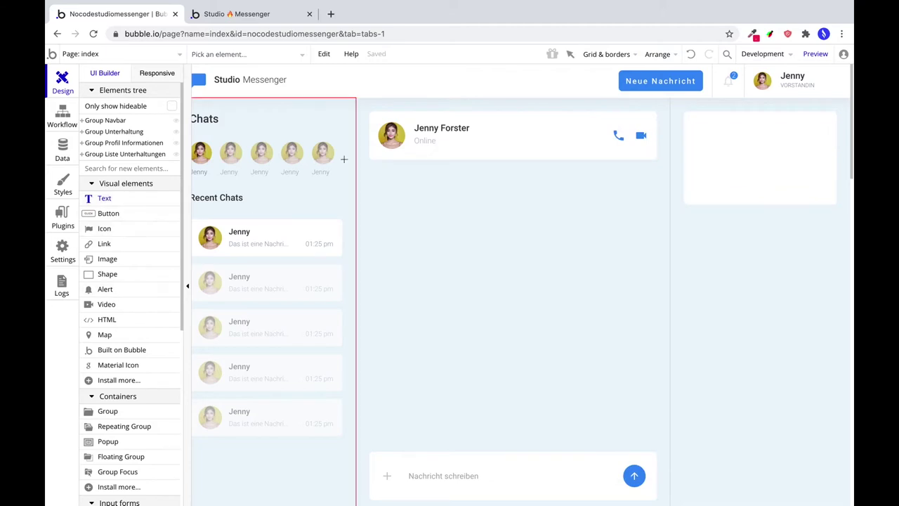
# Copy the header avatar image into the white profile card.
pyautogui.doubleClick(390, 141)
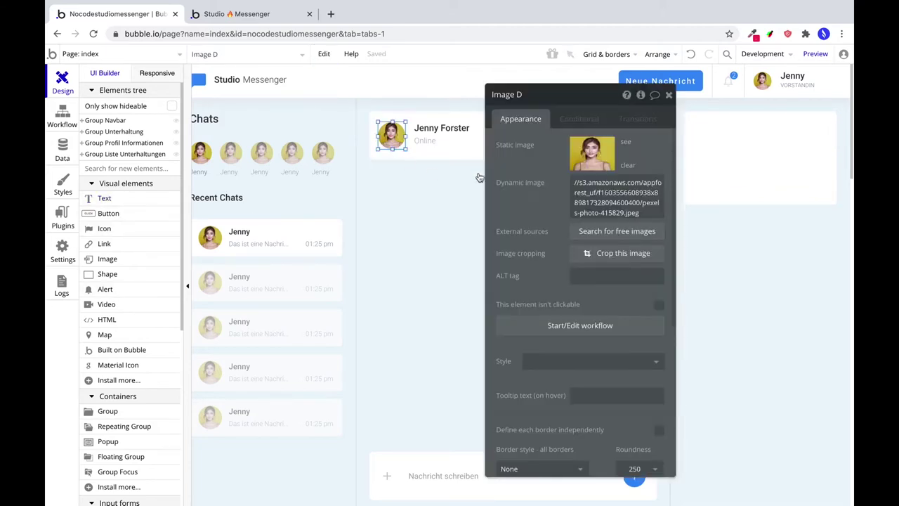
pyautogui.click(737, 155)
pyautogui.press('super+space')
pyautogui.press('Escape')
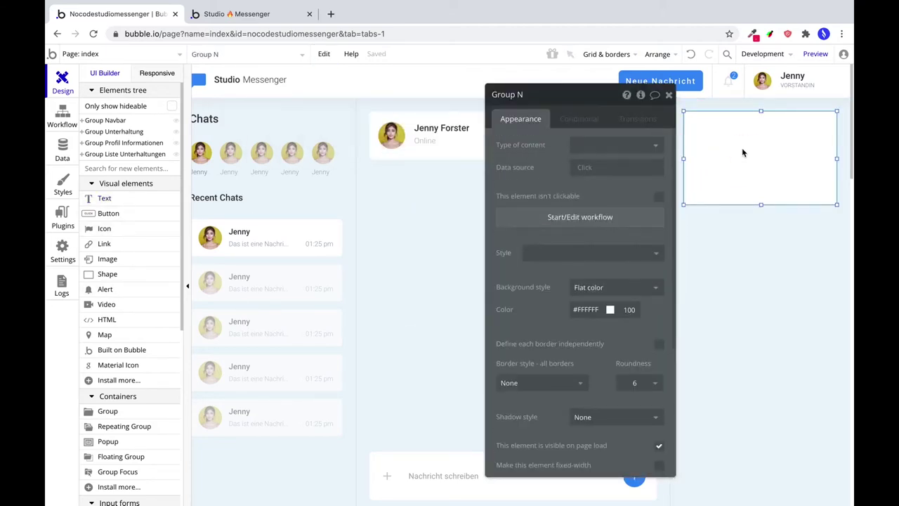
pyautogui.press('super+v')
# Size the avatar 80×80, centre it horizontally and set its Y to 16.
pyautogui.scroll(-5, 537, 374)
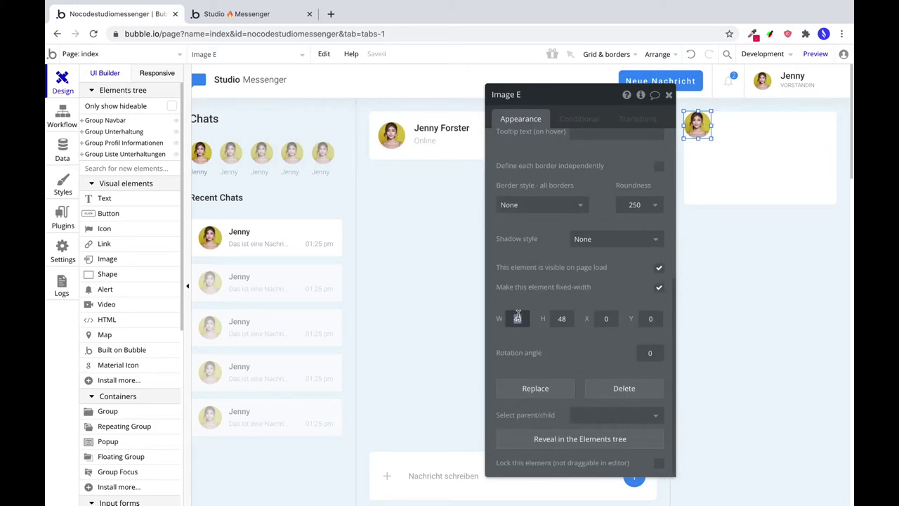
pyautogui.write('80')
pyautogui.press('Tab')
pyautogui.write('80')
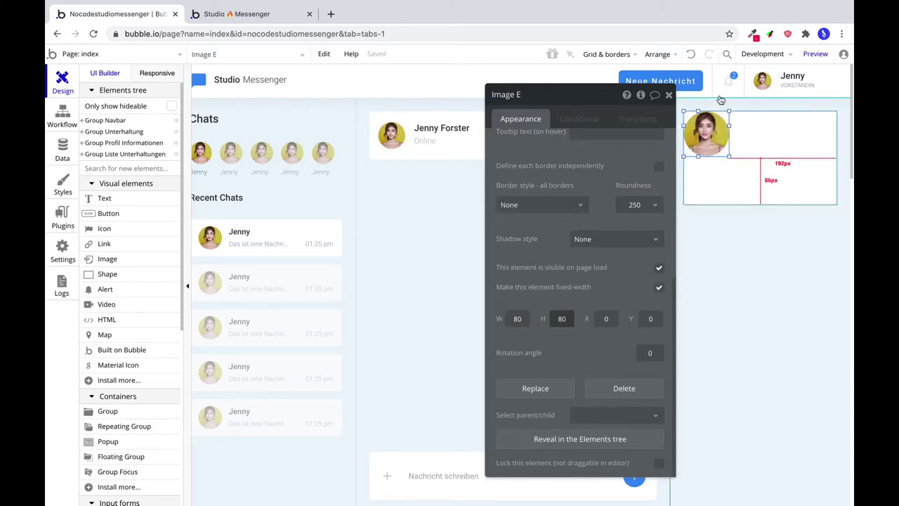
pyautogui.click(659, 54)
pyautogui.click(632, 106)
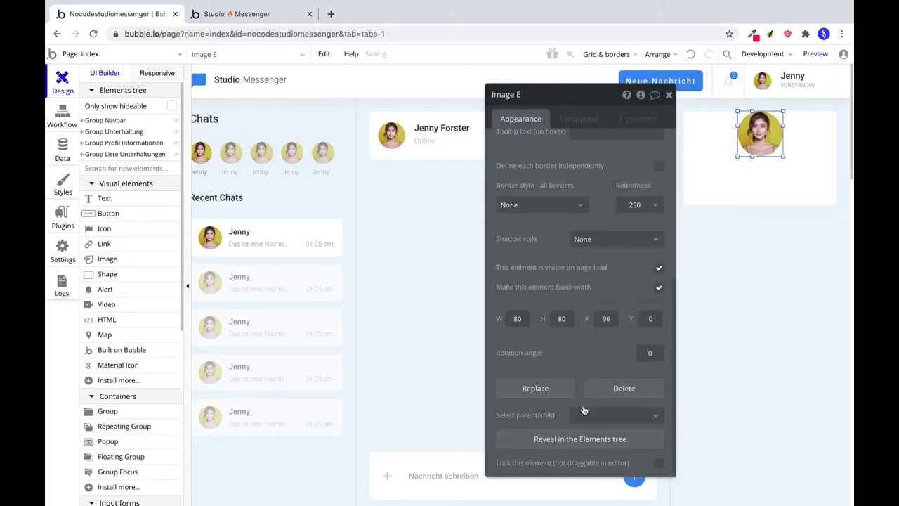
pyautogui.click(648, 318)
pyautogui.write('10')
pyautogui.press('BackSpace')
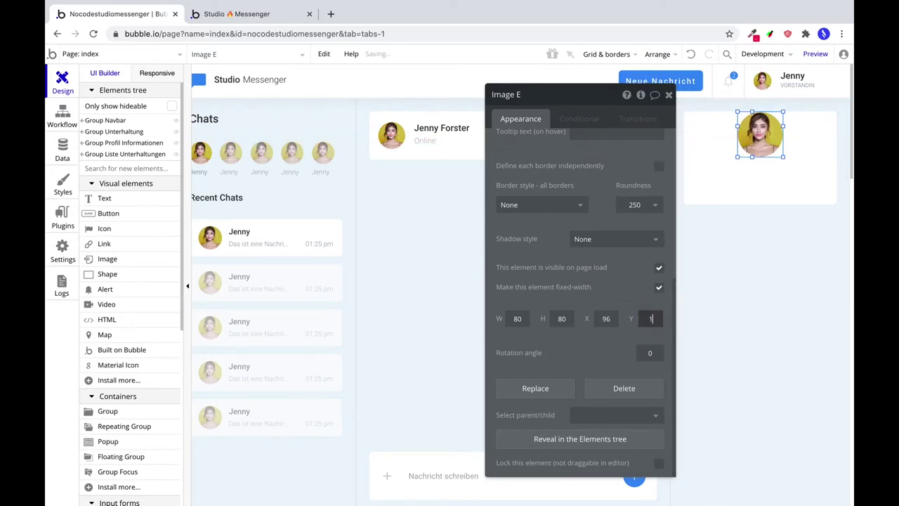
pyautogui.write('6')
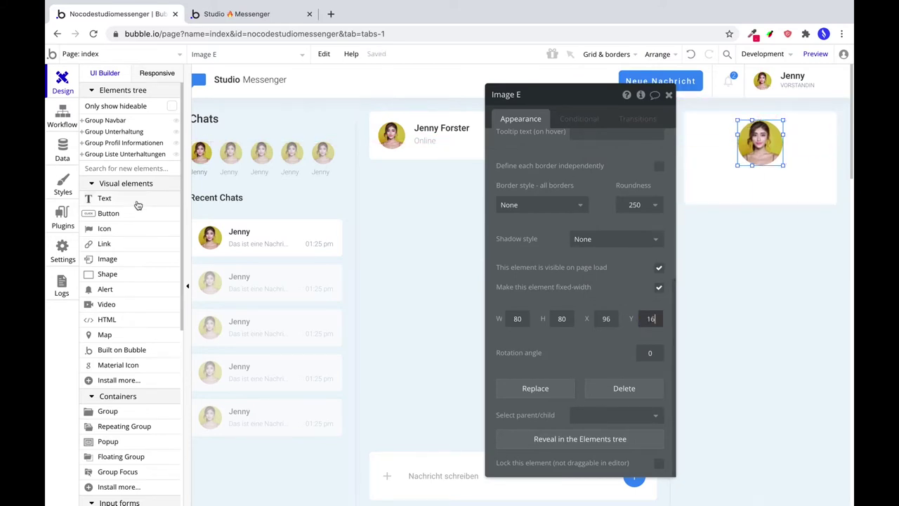
# Copy the header's contact name into the card, centred below the avatar.
pyautogui.click(430, 131)
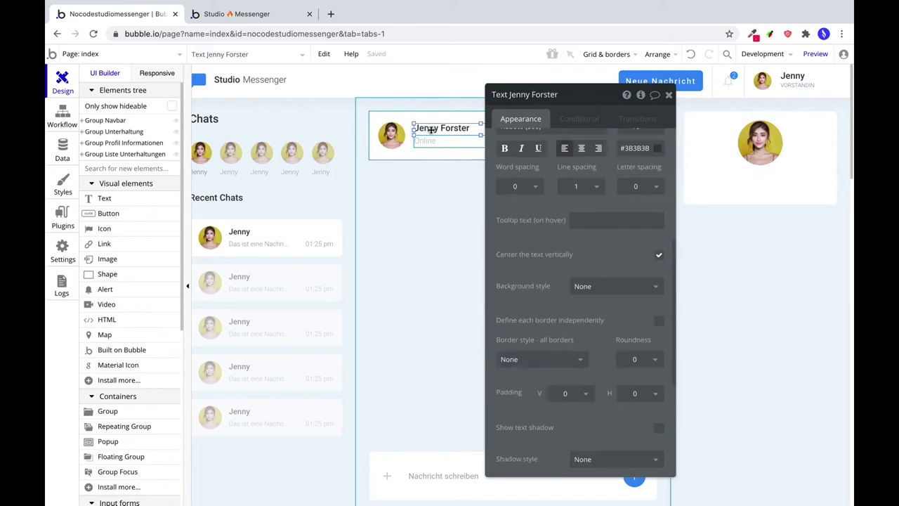
pyautogui.rightClick(432, 132)
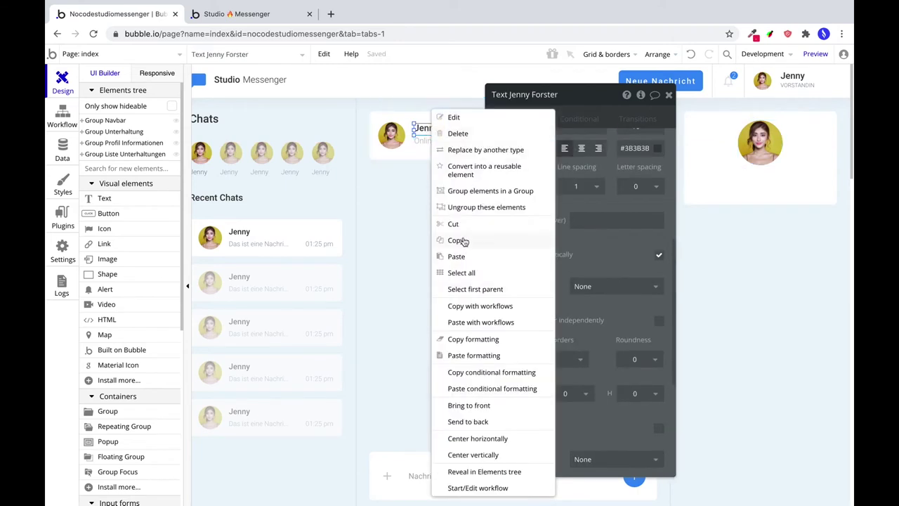
pyautogui.click(463, 240)
pyautogui.click(738, 183)
pyautogui.hotkey('ctrl', 'v')
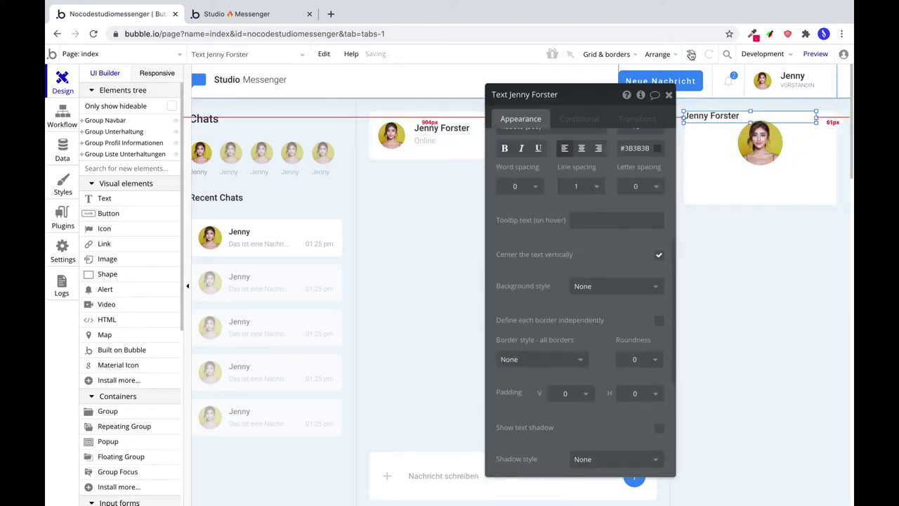
pyautogui.click(658, 54)
pyautogui.click(634, 109)
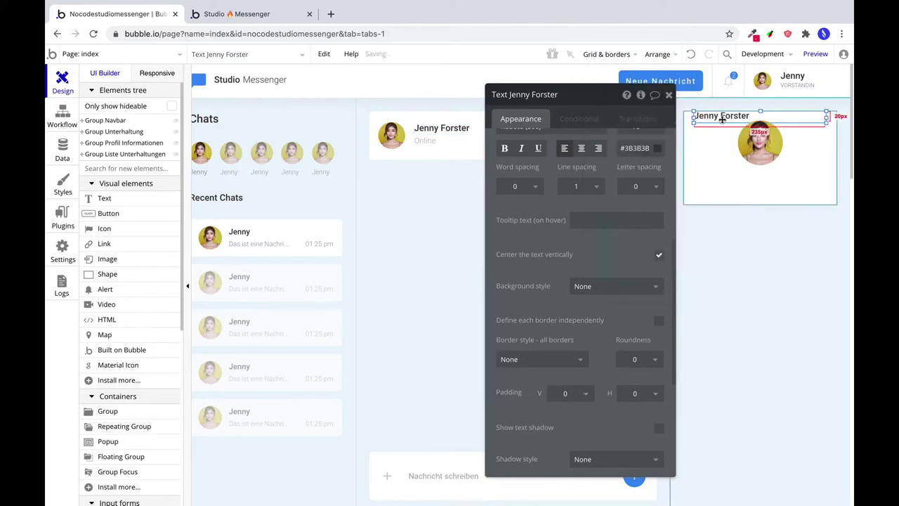
pyautogui.moveTo(722, 117); pyautogui.dragTo(721, 181)
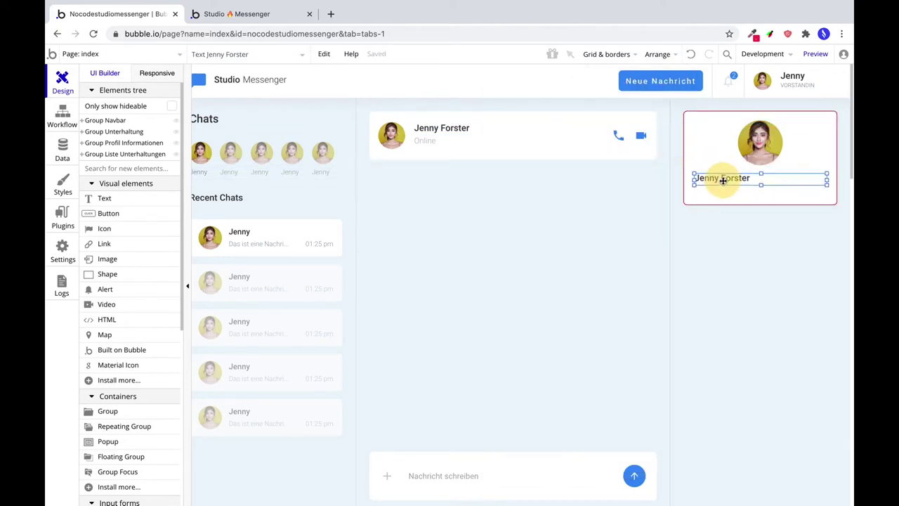
# Center-align the name text, set its width to 240 and re-centre it in the card.
pyautogui.doubleClick(722, 181)
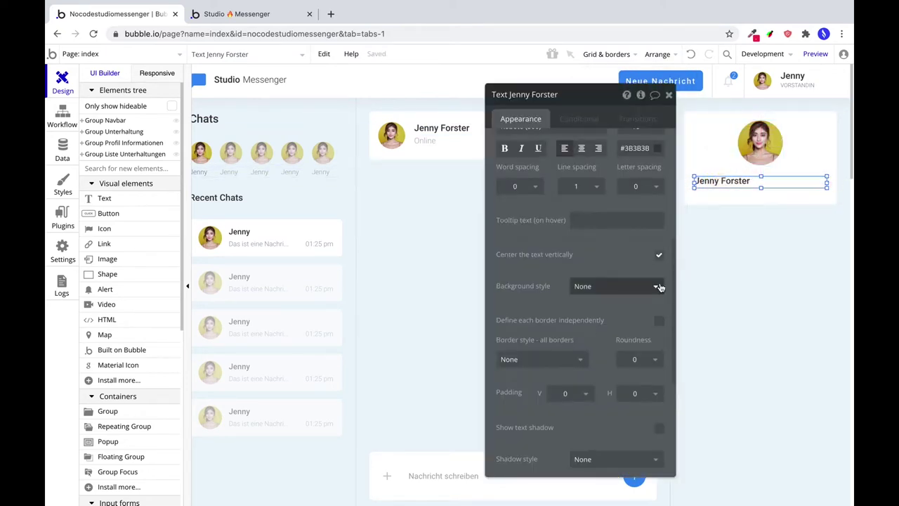
pyautogui.scroll(-3, 658, 285)
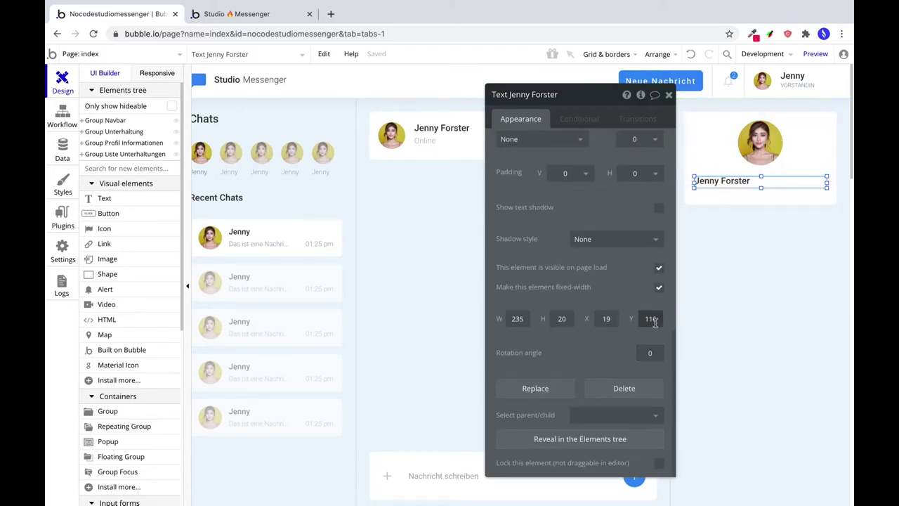
pyautogui.moveTo(728, 174); pyautogui.dragTo(727, 171)
pyautogui.scroll(5, 557, 302)
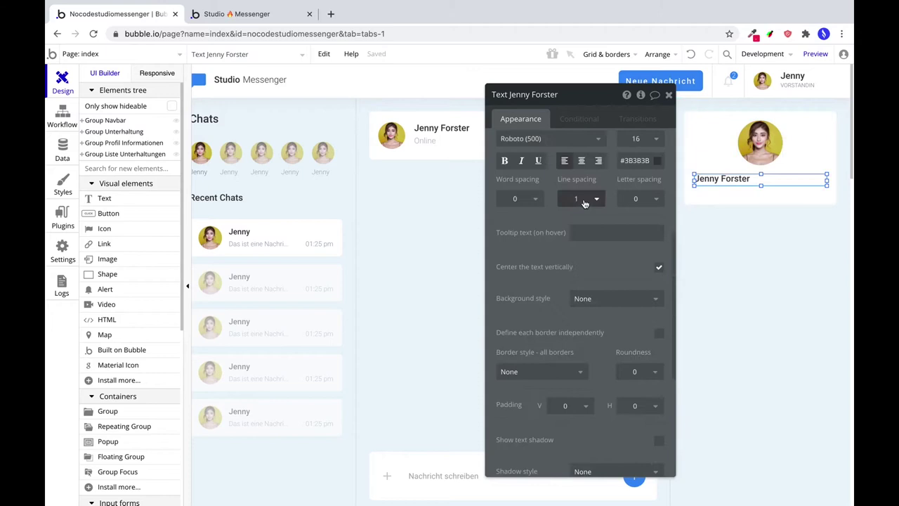
pyautogui.click(581, 160)
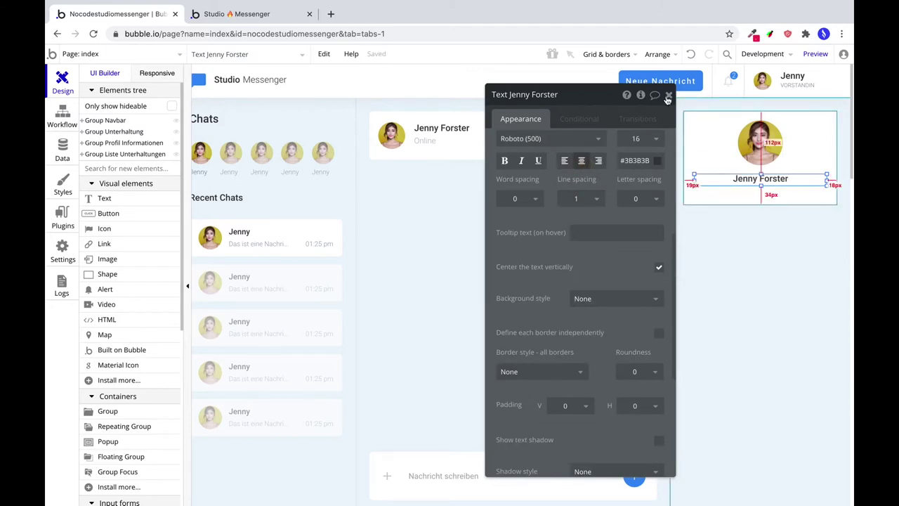
pyautogui.click(657, 57)
pyautogui.click(621, 106)
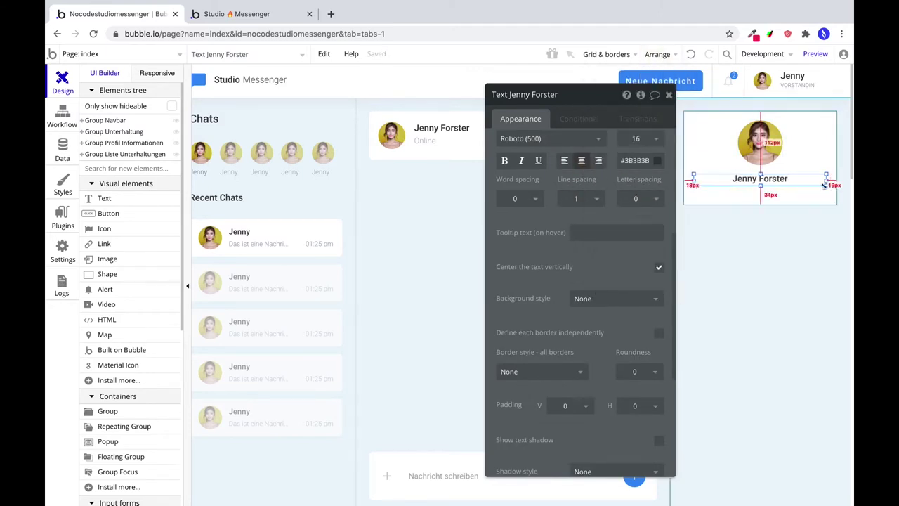
pyautogui.scroll(-5, 599, 322)
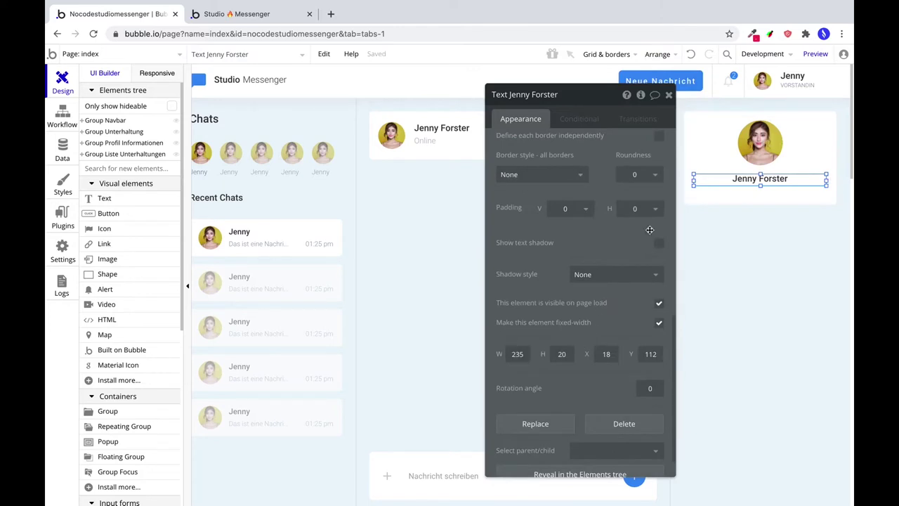
pyautogui.click(734, 204)
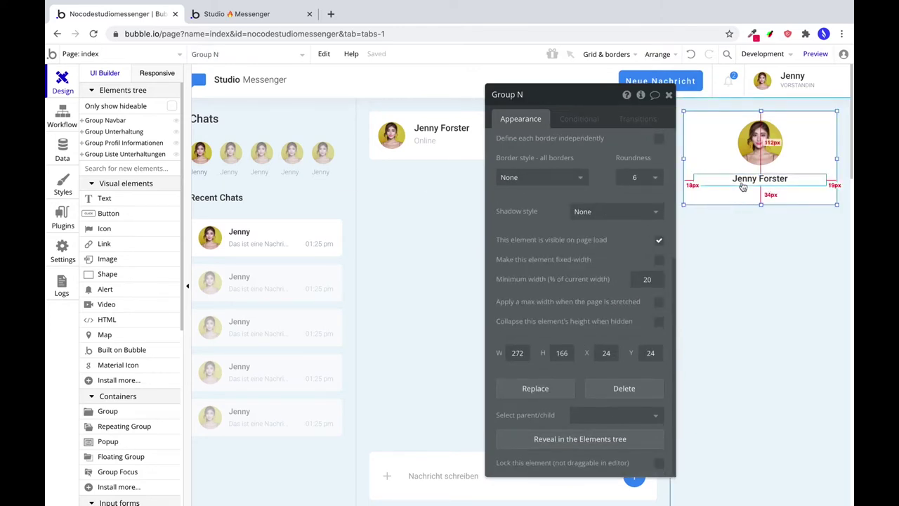
pyautogui.click(743, 184)
pyautogui.write('240')
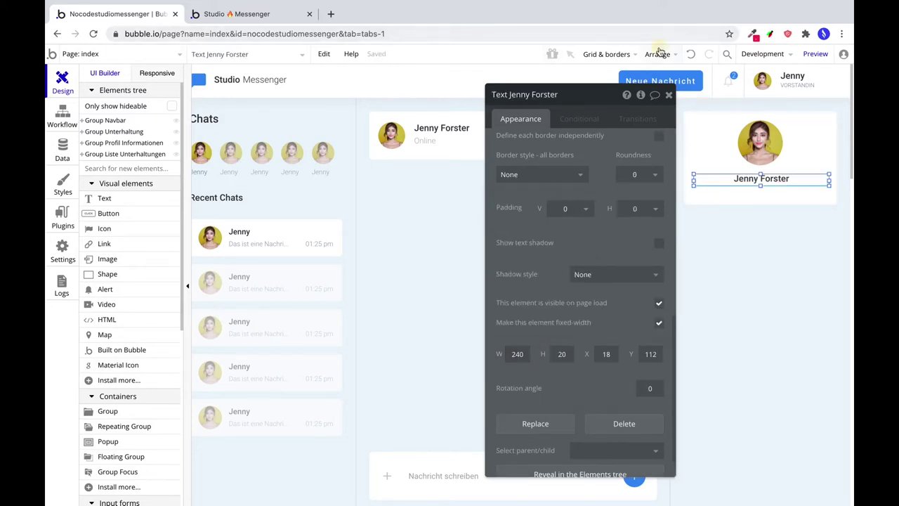
pyautogui.click(657, 54)
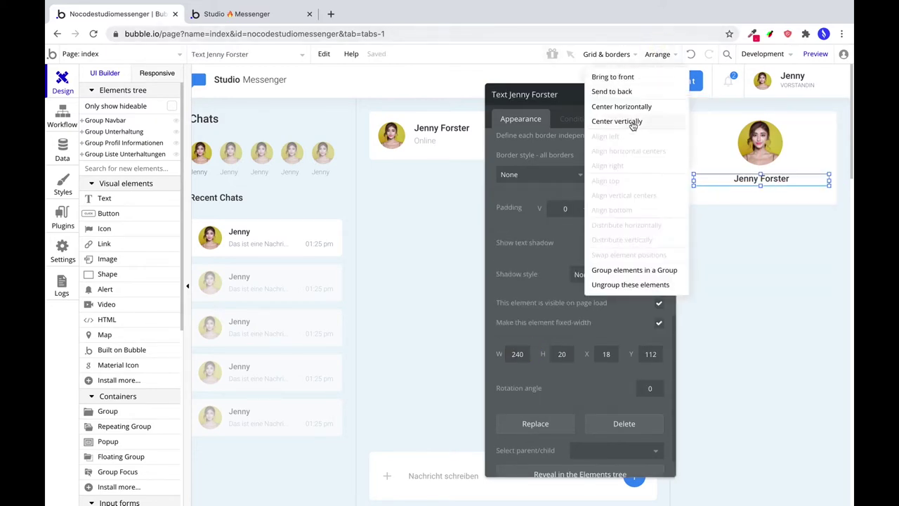
pyautogui.click(632, 107)
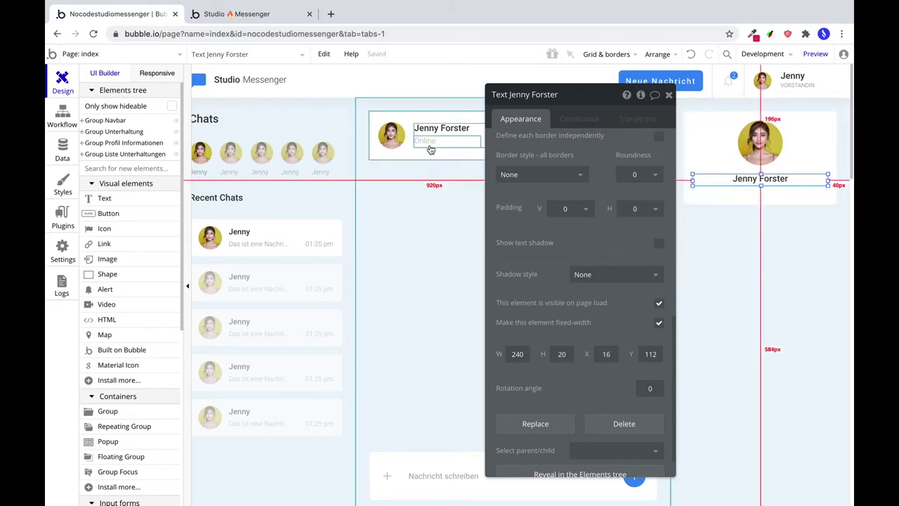
# Copy the header's Online status text into the card beneath the name.
pyautogui.click(430, 144)
pyautogui.click(746, 178)
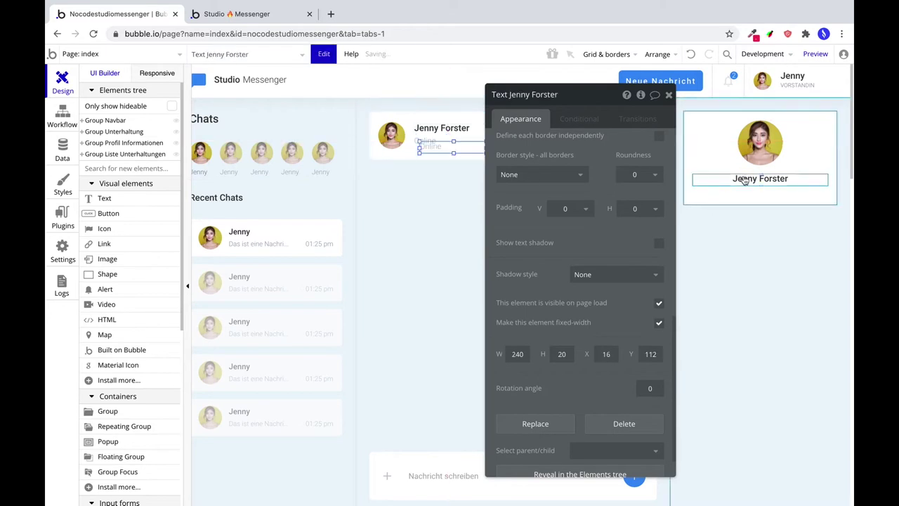
pyautogui.click(709, 142)
pyautogui.hotkey('ctrl', 'v')
pyautogui.moveTo(707, 118); pyautogui.dragTo(737, 189)
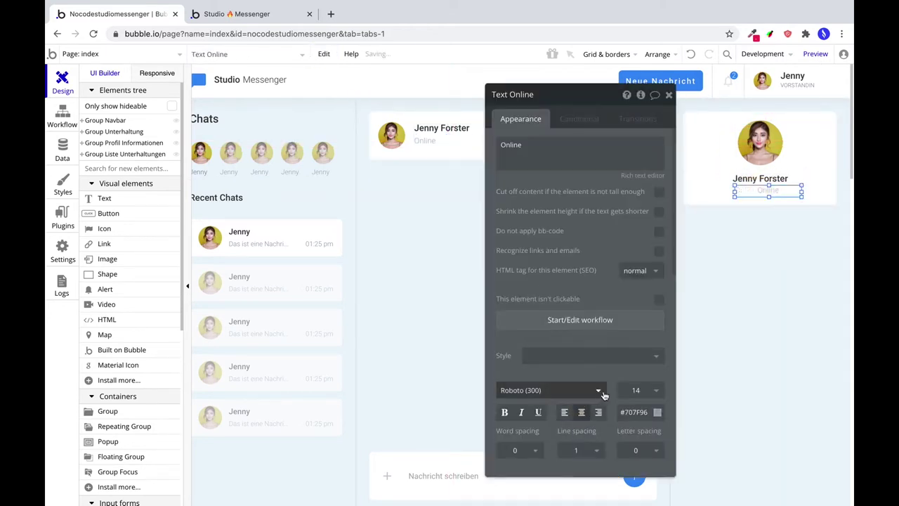
# Give the Online text font size 12 and width 240, centred, with a reduced height.
pyautogui.click(629, 390)
pyautogui.doubleClick(629, 390)
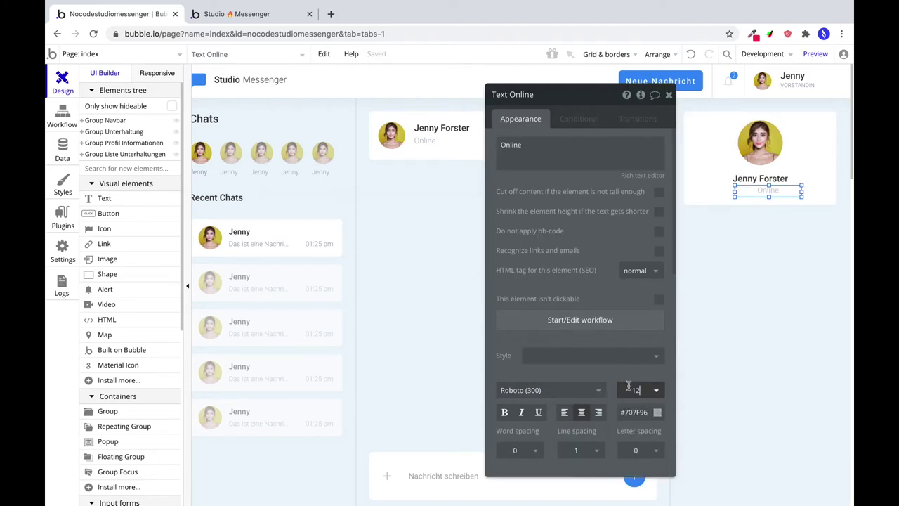
pyautogui.write('12')
pyautogui.scroll(-10, 572, 346)
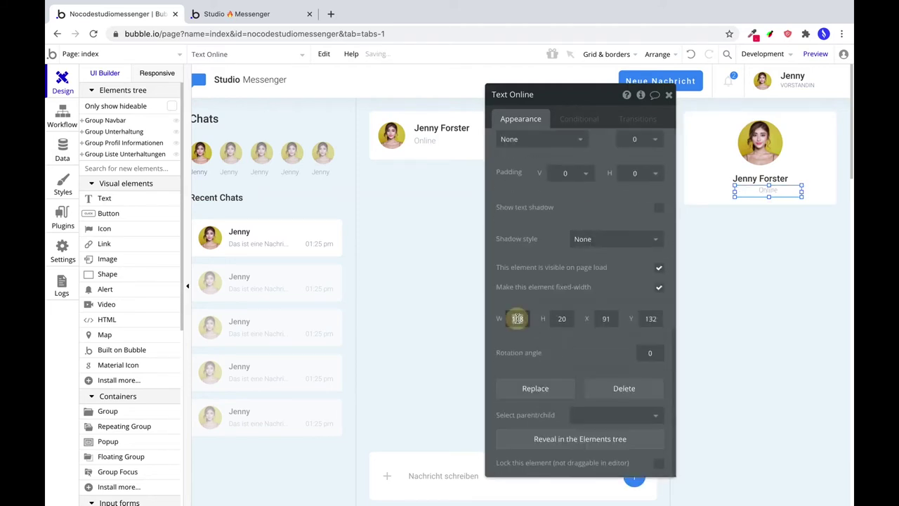
pyautogui.doubleClick(517, 318)
pyautogui.write('240')
pyautogui.click(657, 54)
pyautogui.click(644, 106)
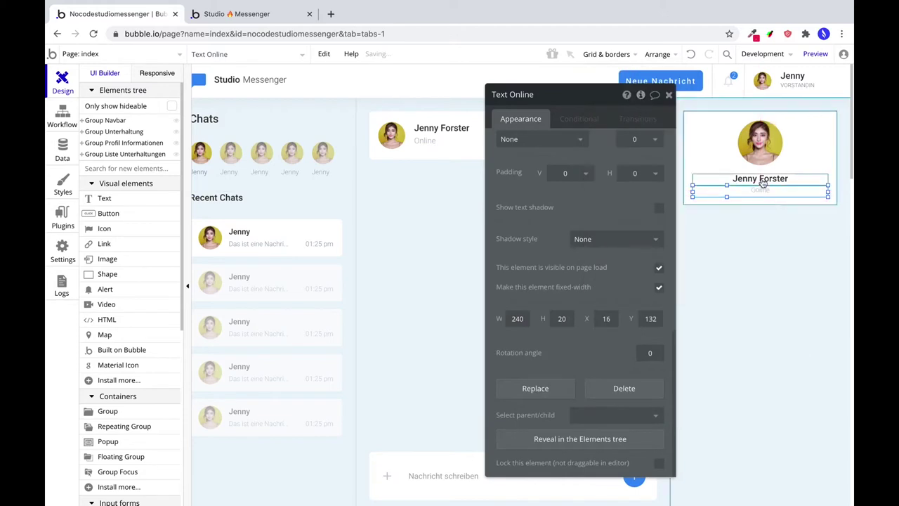
pyautogui.moveTo(760, 186); pyautogui.dragTo(764, 186)
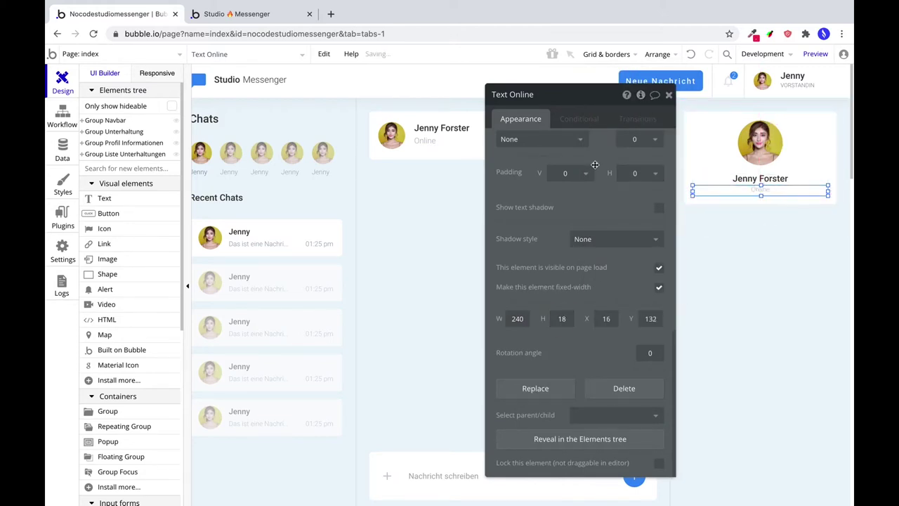
# Change the Online text to read 'VORSTÄNDIN'.
pyautogui.scroll(10, 586, 162)
pyautogui.write('VORSTÄNDIN')
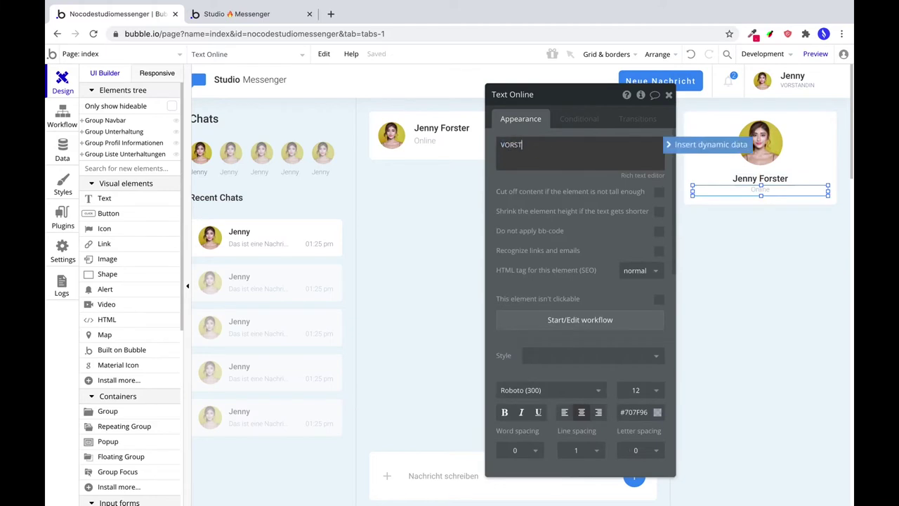
pyautogui.click(763, 261)
pyautogui.click(765, 191)
pyautogui.click(761, 193)
pyautogui.click(760, 193)
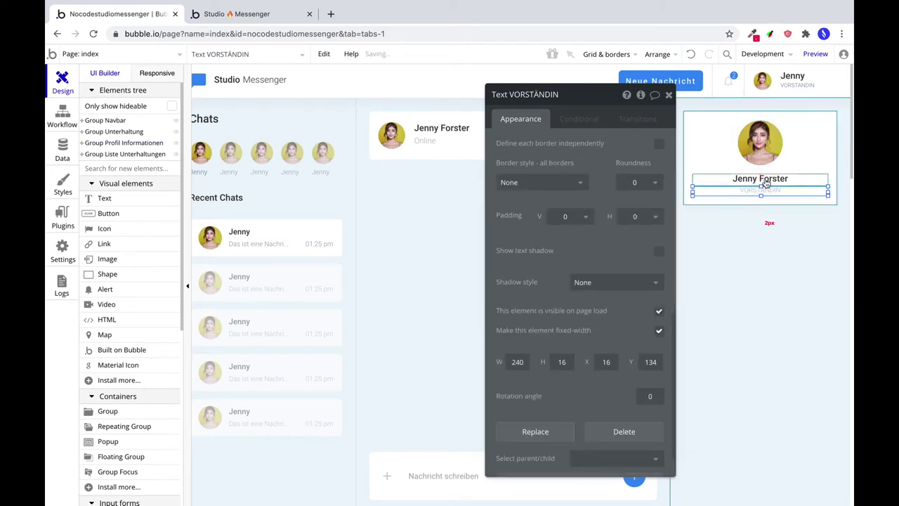
pyautogui.click(735, 250)
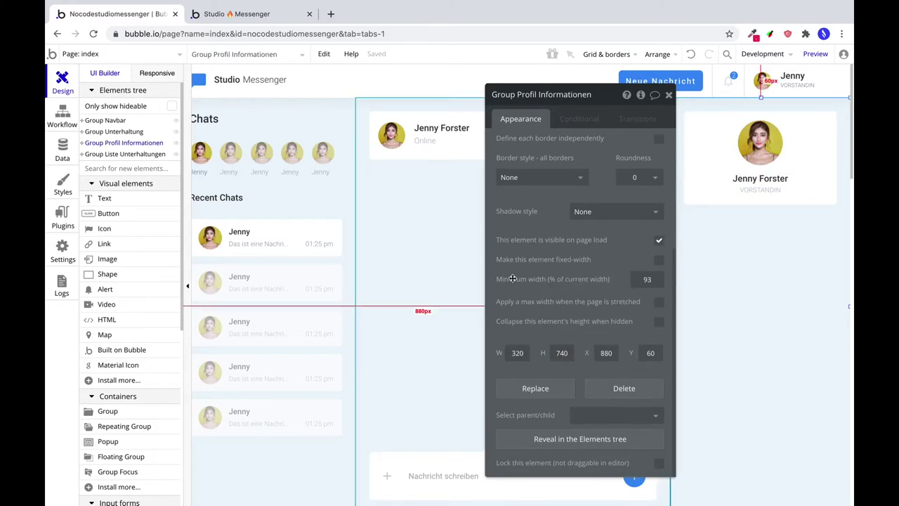
# Duplicate the profile card, place the copy below the original and make it taller.
pyautogui.click(698, 146)
pyautogui.hotkey('ctrl', 'c')
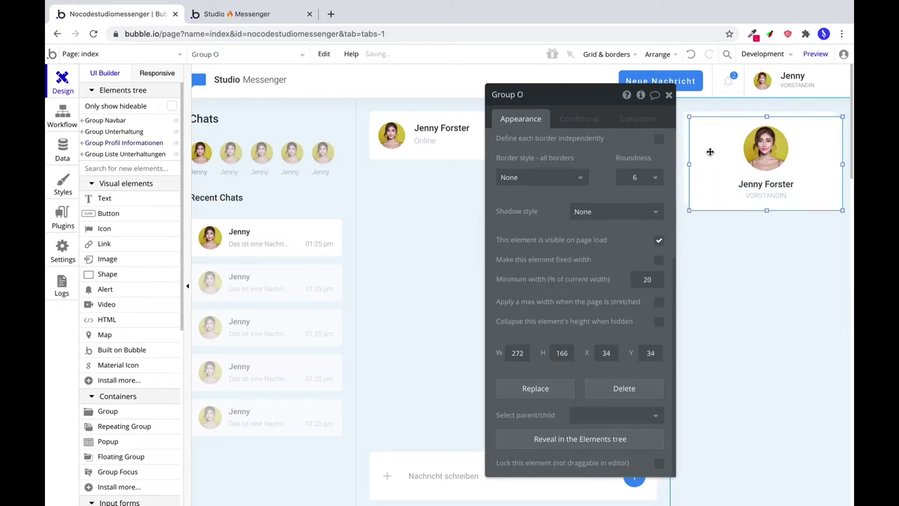
pyautogui.hotkey('ctrl', 'v')
pyautogui.moveTo(689, 276); pyautogui.dragTo(708, 252)
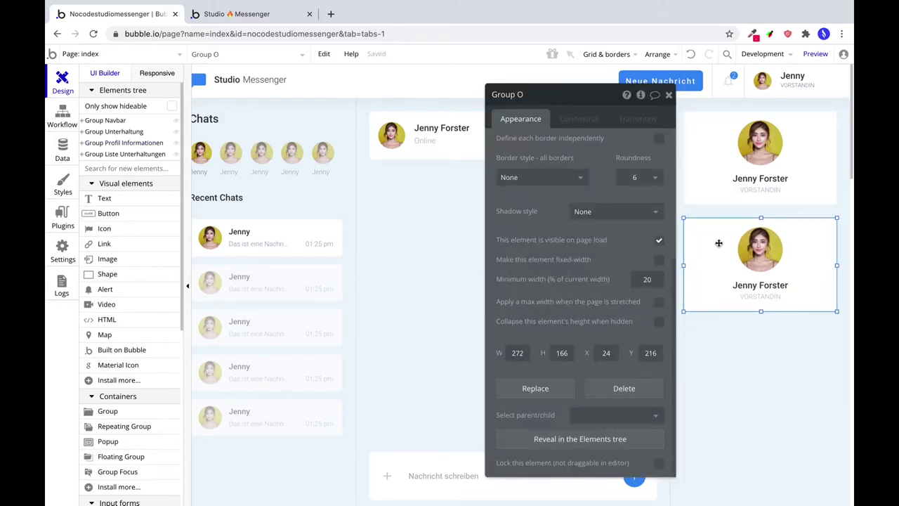
pyautogui.moveTo(761, 311); pyautogui.dragTo(760, 376)
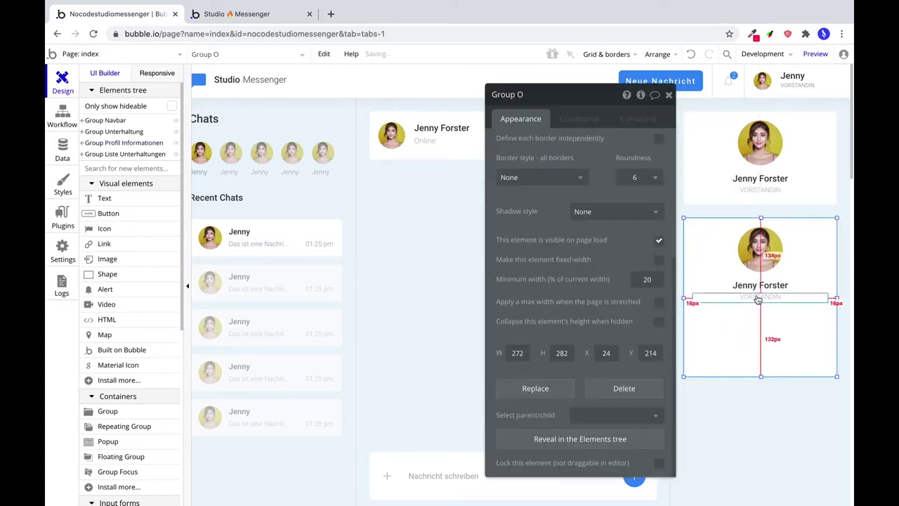
# Delete the copy's photo and turn its name into a left-aligned 'Profil Informationen' heading at the top.
pyautogui.keyDown('shift'); pyautogui.click(758, 285); pyautogui.keyUp('shift')
pyautogui.click(758, 254)
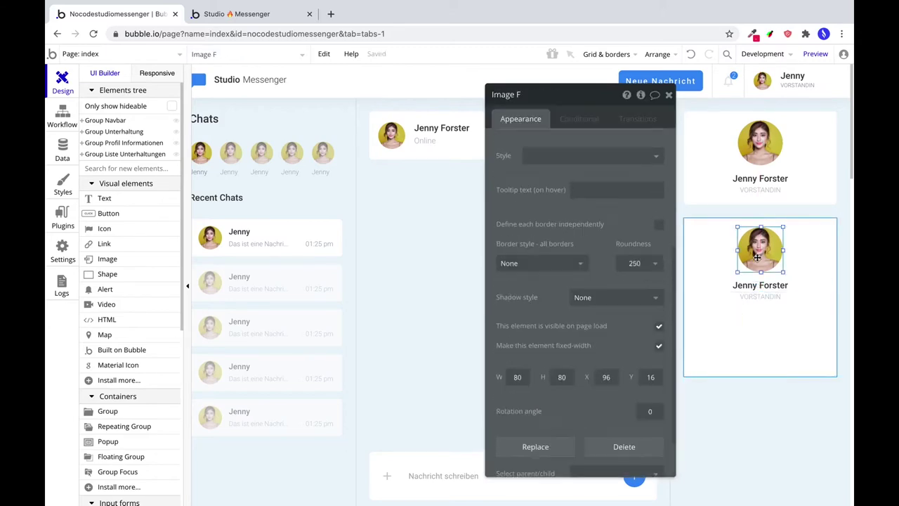
pyautogui.press('Delete')
pyautogui.click(755, 285)
pyautogui.moveTo(755, 285); pyautogui.dragTo(755, 230)
pyautogui.doubleClick(756, 231)
pyautogui.hotkey('ctrl', 'a')
pyautogui.write('Prof')
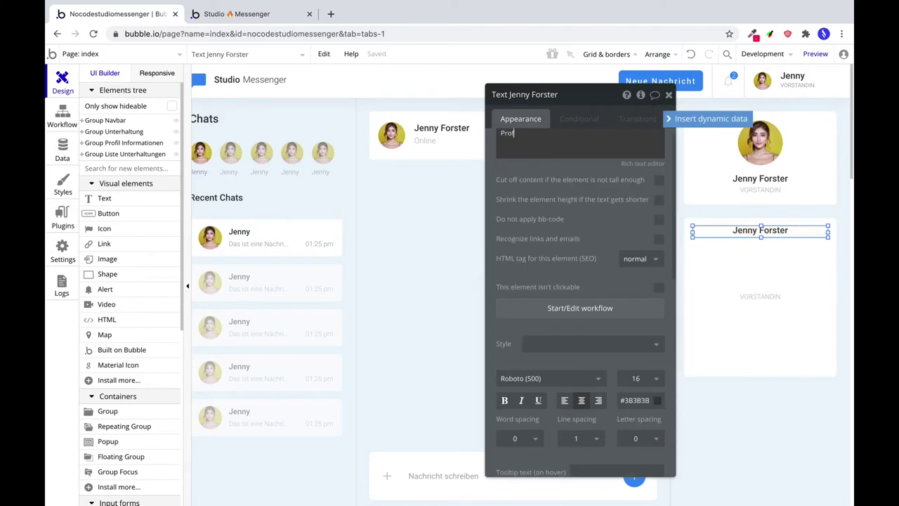
pyautogui.click(564, 400)
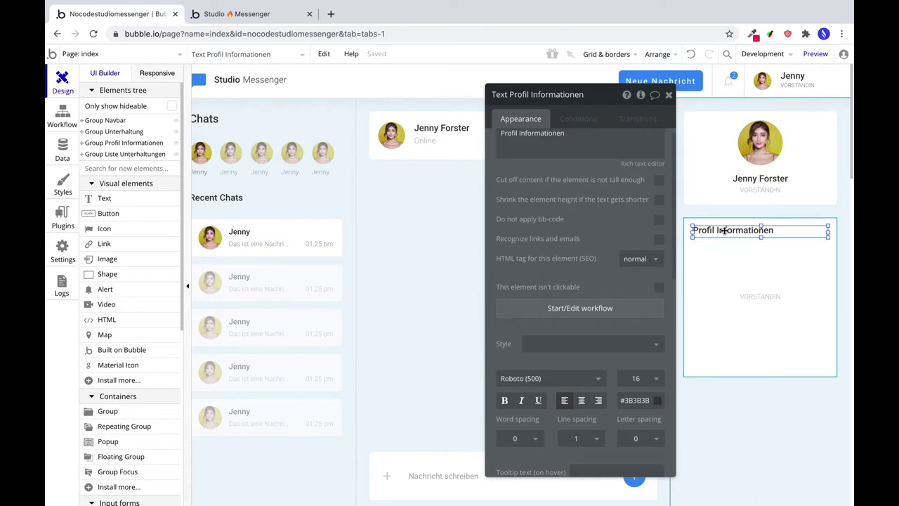
pyautogui.moveTo(724, 231); pyautogui.dragTo(732, 222)
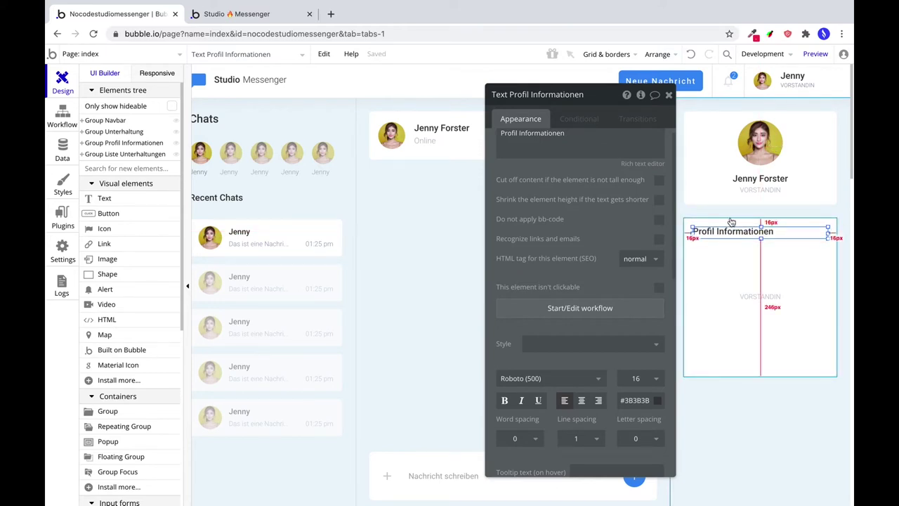
# Move the caption up under the heading as the WOHNORT label at font size 14.
pyautogui.click(748, 296)
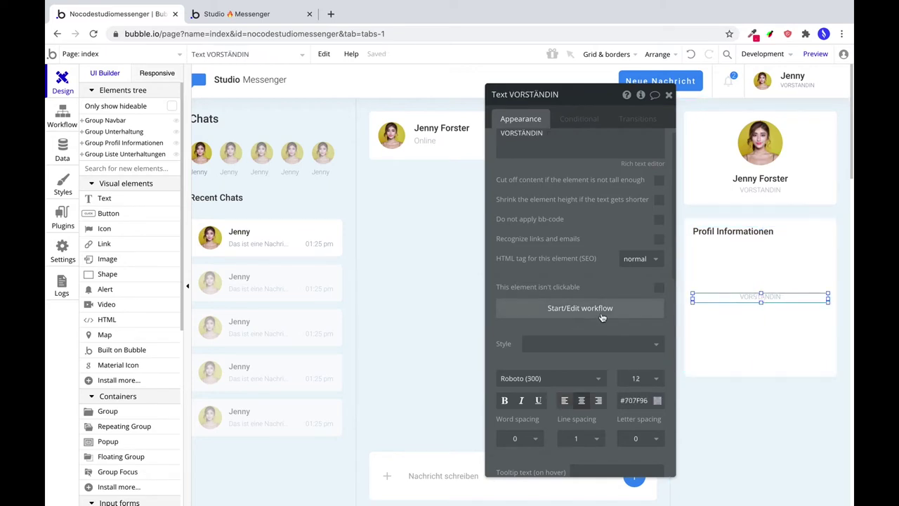
pyautogui.moveTo(727, 298); pyautogui.dragTo(726, 252)
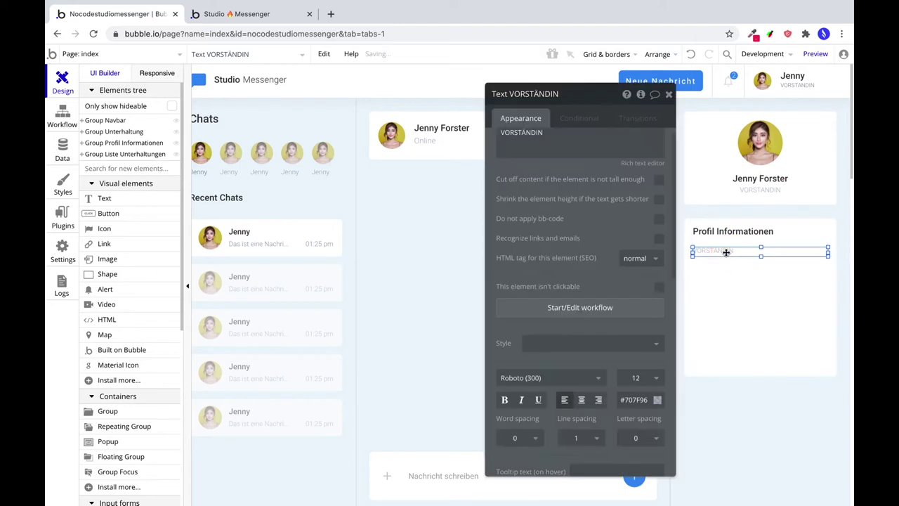
pyautogui.click(637, 377)
pyautogui.write('14')
pyautogui.click(724, 275)
pyautogui.click(724, 252)
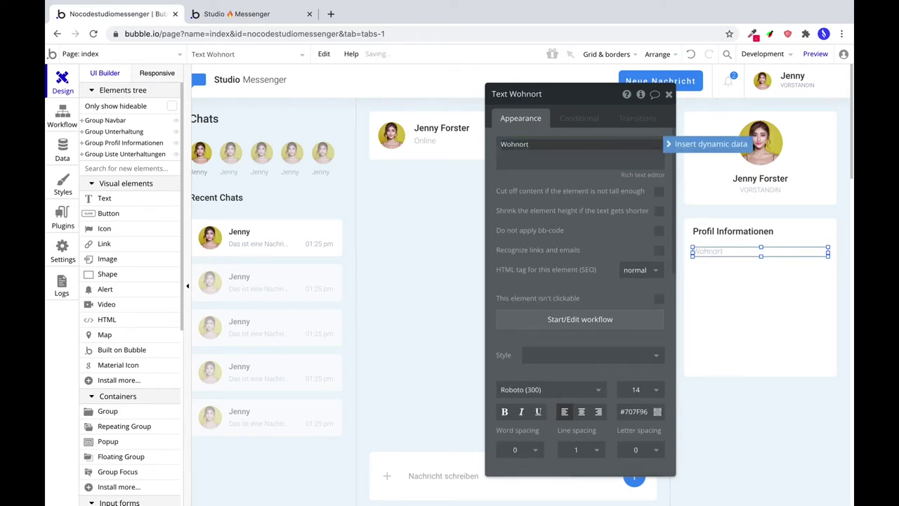
# Duplicate the WOHNORT label just below it and retype it as 'Berlin, Deutschland'.
pyautogui.click(718, 286)
pyautogui.click(718, 253)
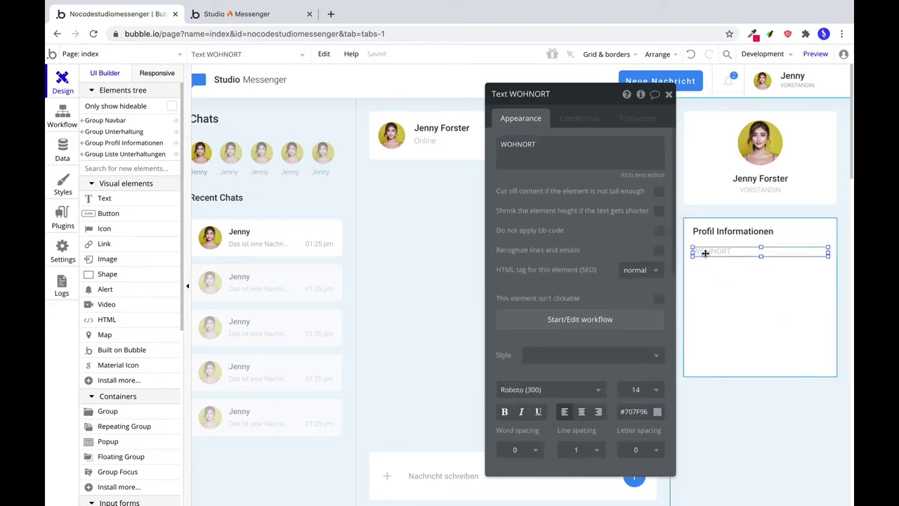
pyautogui.hotkey('ctrl', 'c')
pyautogui.hotkey('ctrl', 'v')
pyautogui.moveTo(715, 259); pyautogui.dragTo(715, 260)
pyautogui.tripleClick(551, 144)
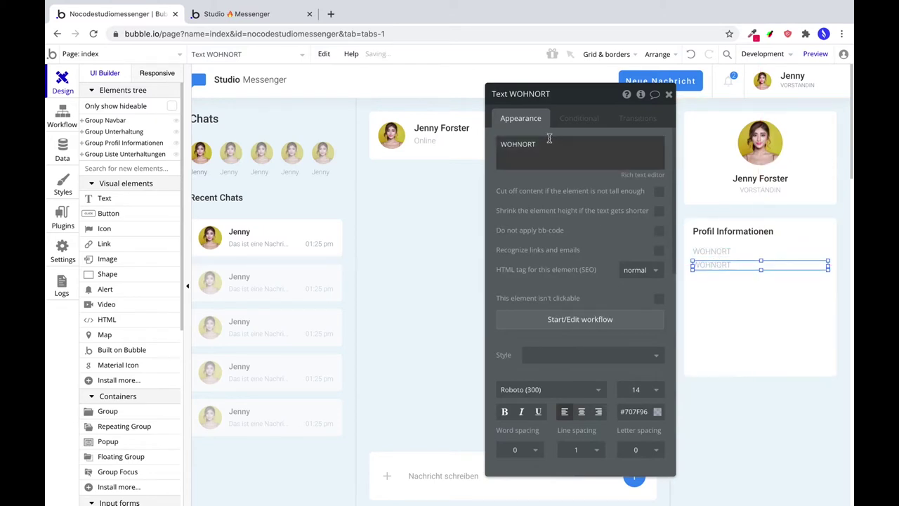
pyautogui.write('Berlin, Deutschland')
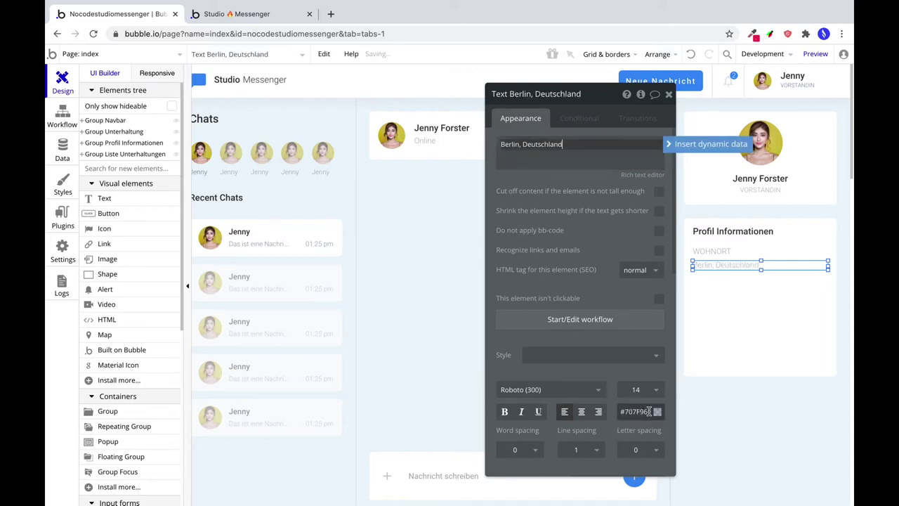
# Set the Berlin, Deutschland text to regular Roboto weight and narrow its box slightly.
pyautogui.click(752, 184)
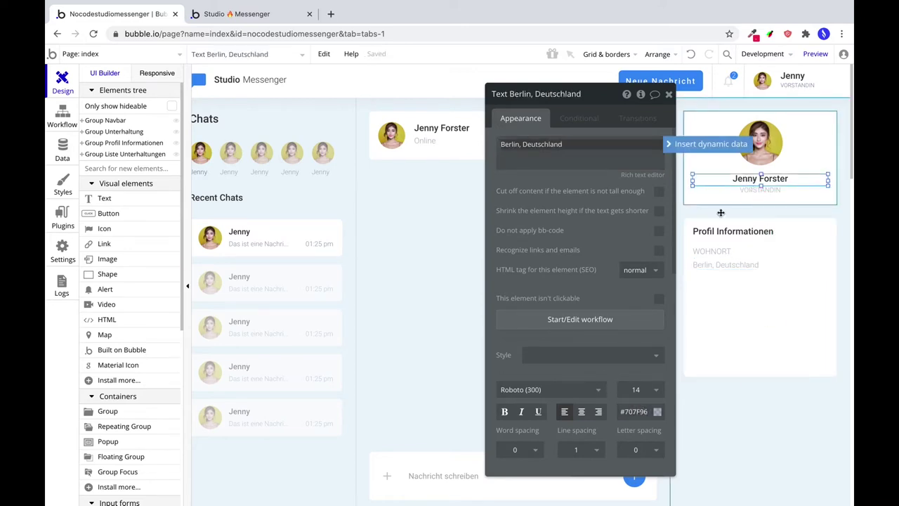
pyautogui.click(635, 411)
pyautogui.hotkey('ctrl', 'a')
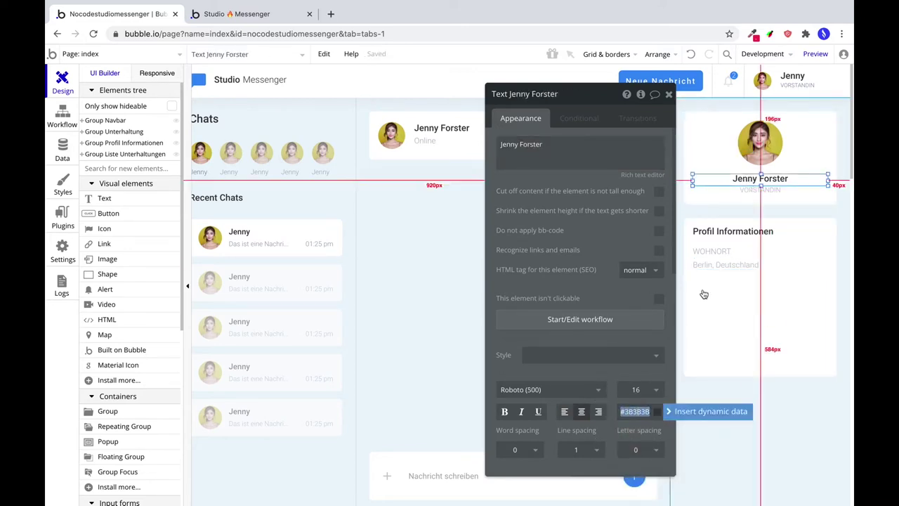
pyautogui.click(703, 265)
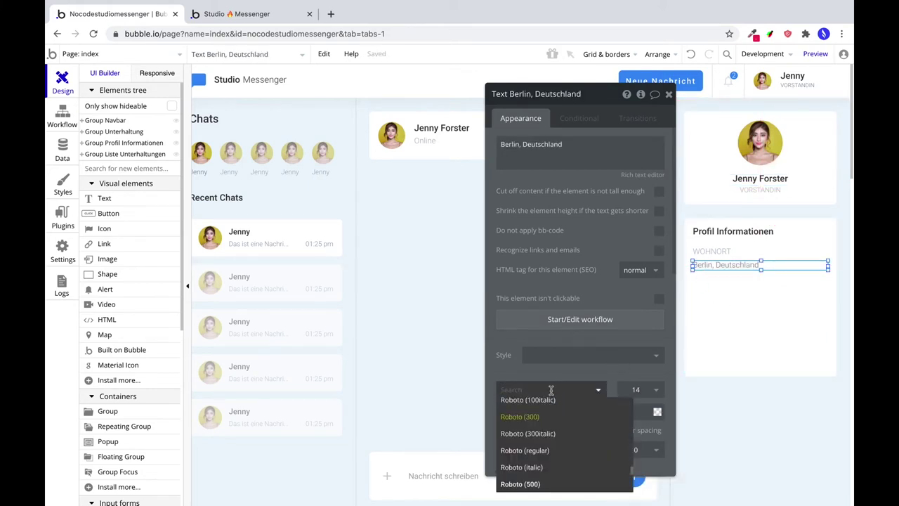
pyautogui.click(541, 450)
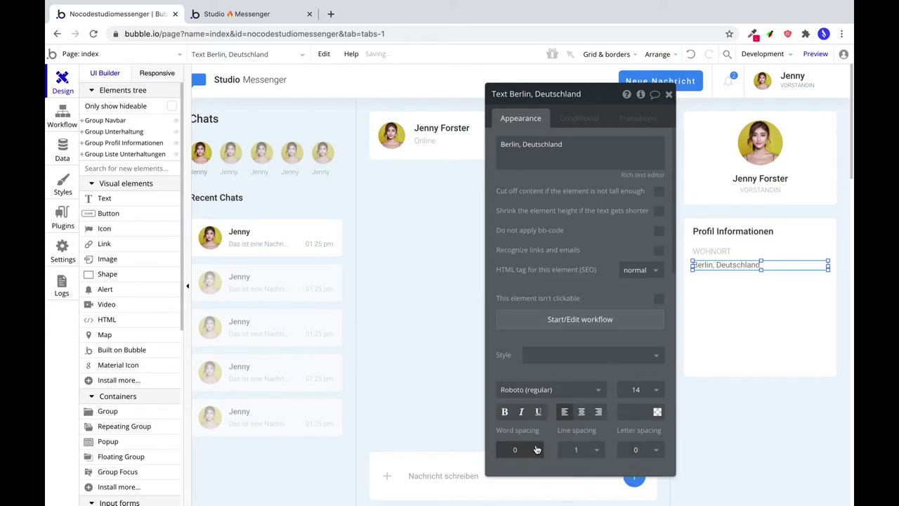
pyautogui.click(739, 313)
pyautogui.click(823, 264)
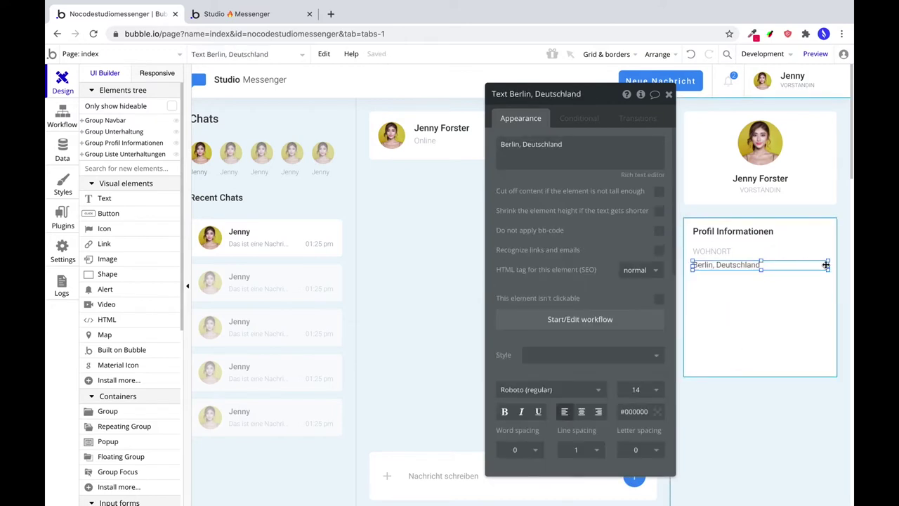
pyautogui.moveTo(828, 265); pyautogui.dragTo(811, 250)
# Set both the Berlin, Deutschland text and the WOHNORT label to width 200.
pyautogui.click(822, 255)
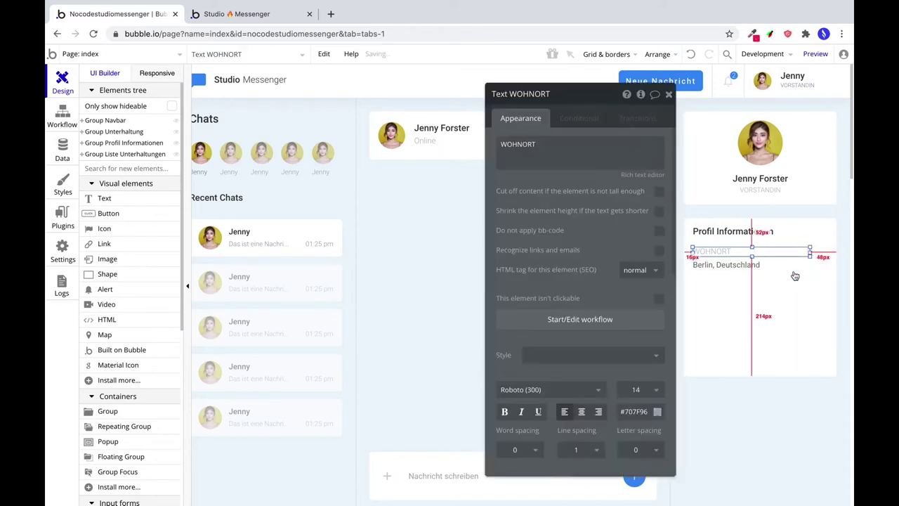
pyautogui.click(796, 266)
pyautogui.scroll(-10, 593, 400)
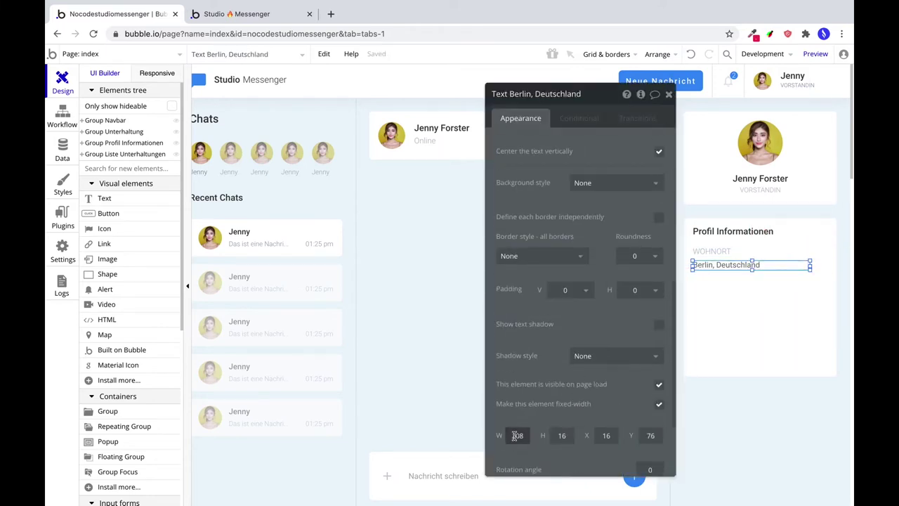
pyautogui.write('200')
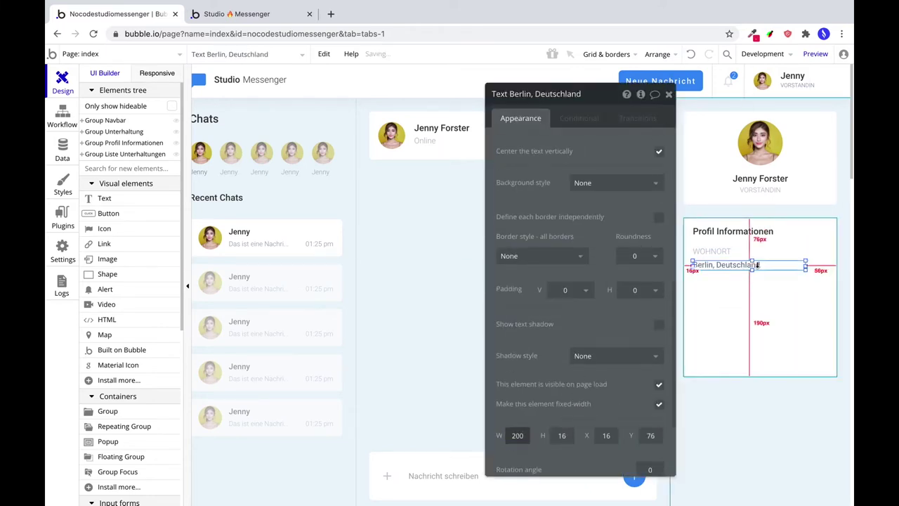
pyautogui.click(765, 251)
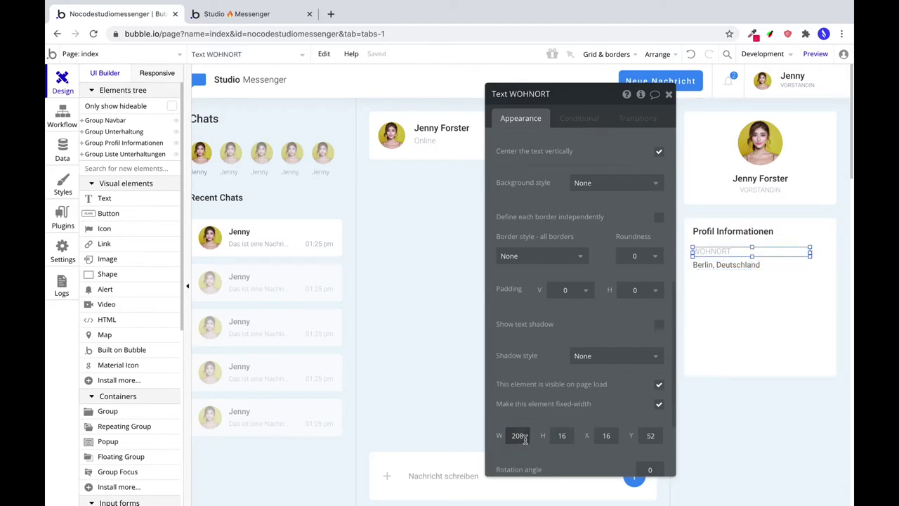
pyautogui.write('200')
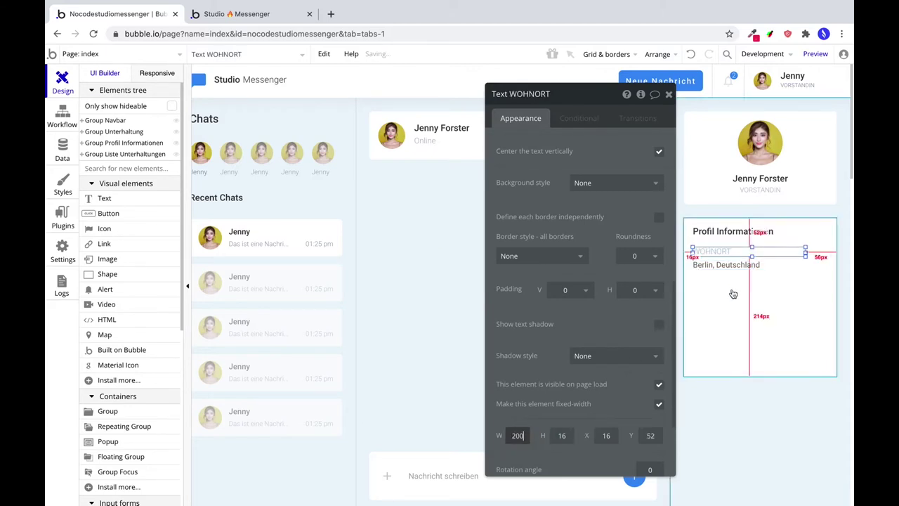
pyautogui.click(169, 366)
# Add a 'language' globe icon in #728197 at 40 opacity right of the Wohnort row.
pyautogui.moveTo(814, 252); pyautogui.dragTo(821, 262)
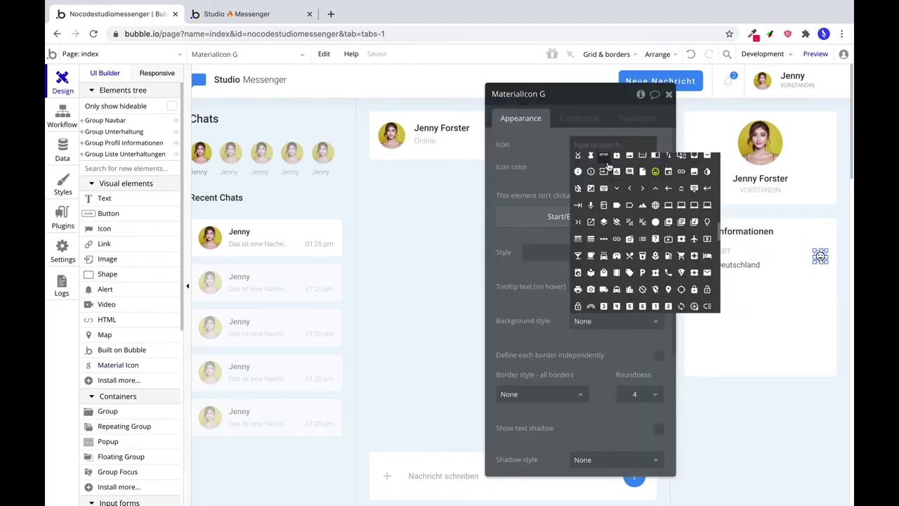
pyautogui.scroll(-10, 668, 246)
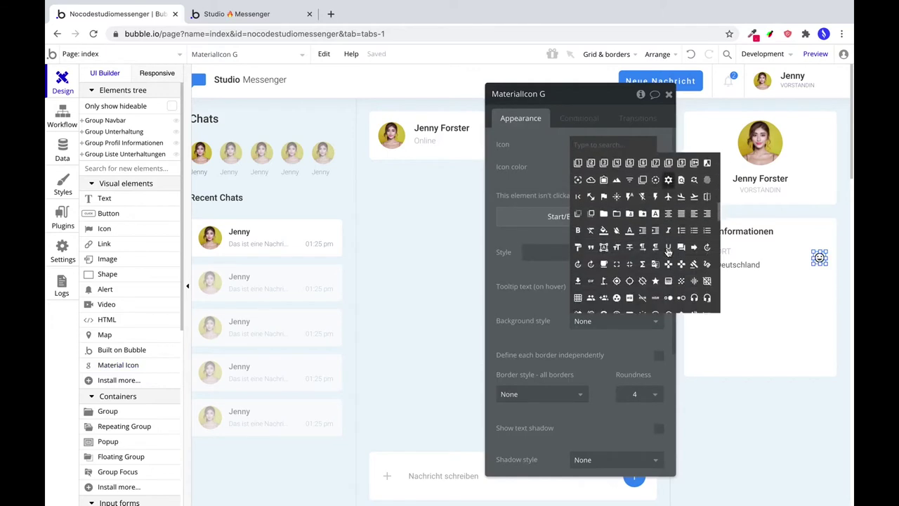
pyautogui.scroll(-3, 668, 251)
pyautogui.scroll(-2, 668, 251)
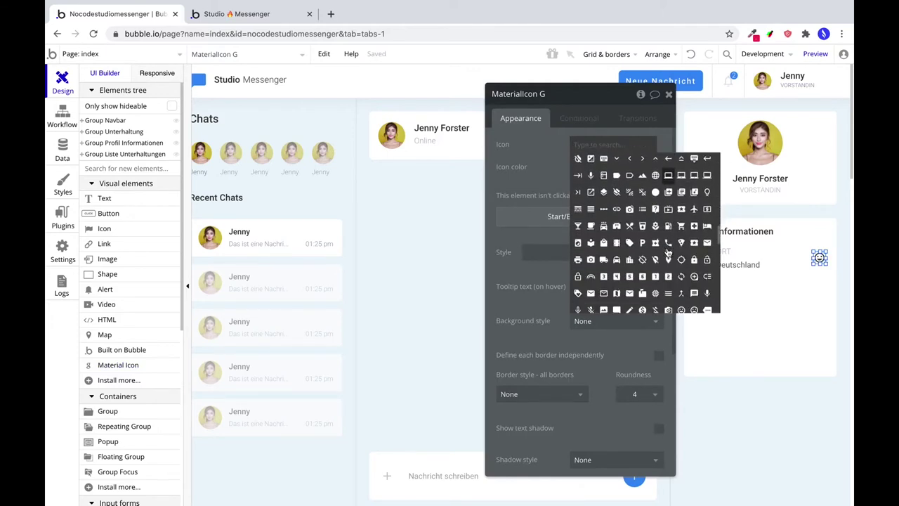
pyautogui.click(653, 175)
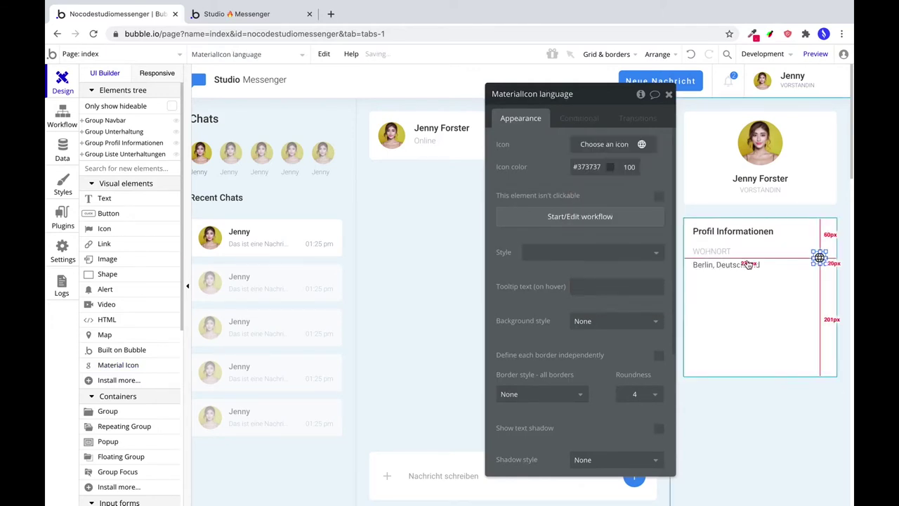
pyautogui.doubleClick(587, 166)
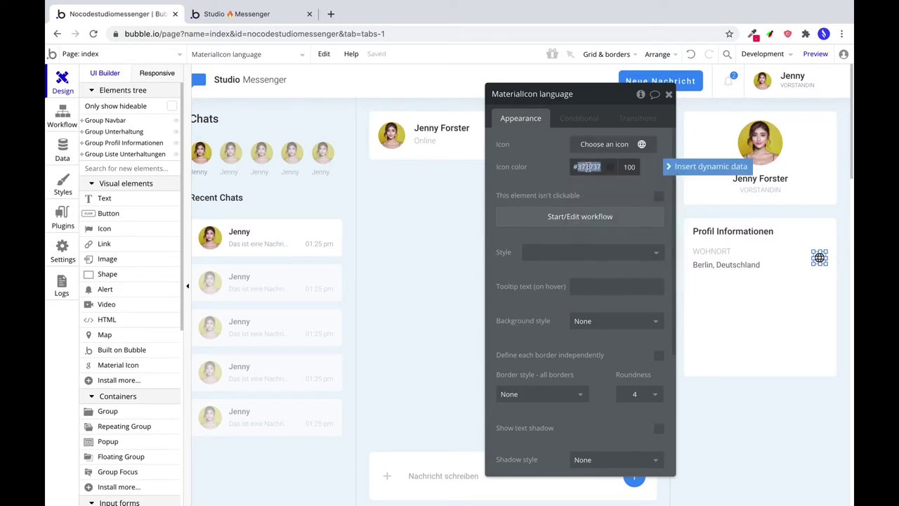
pyautogui.write('728197')
pyautogui.doubleClick(629, 167)
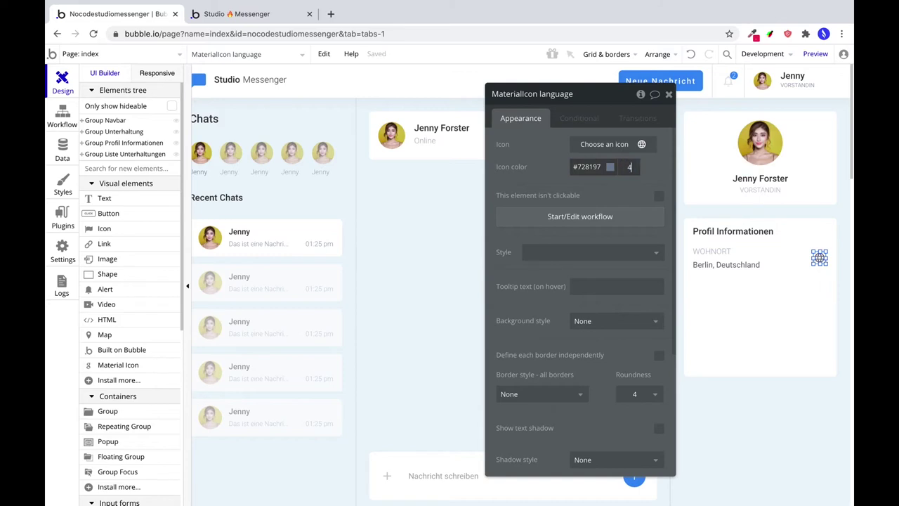
pyautogui.moveTo(817, 257); pyautogui.dragTo(835, 263)
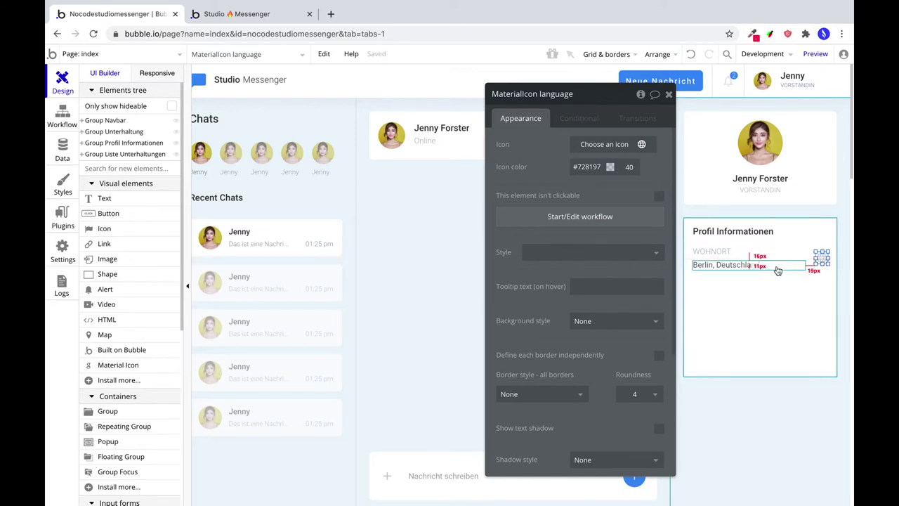
pyautogui.keyDown('shift'); pyautogui.click(777, 270); pyautogui.keyUp('shift')
pyautogui.keyDown('shift'); pyautogui.click(759, 251); pyautogui.keyUp('shift')
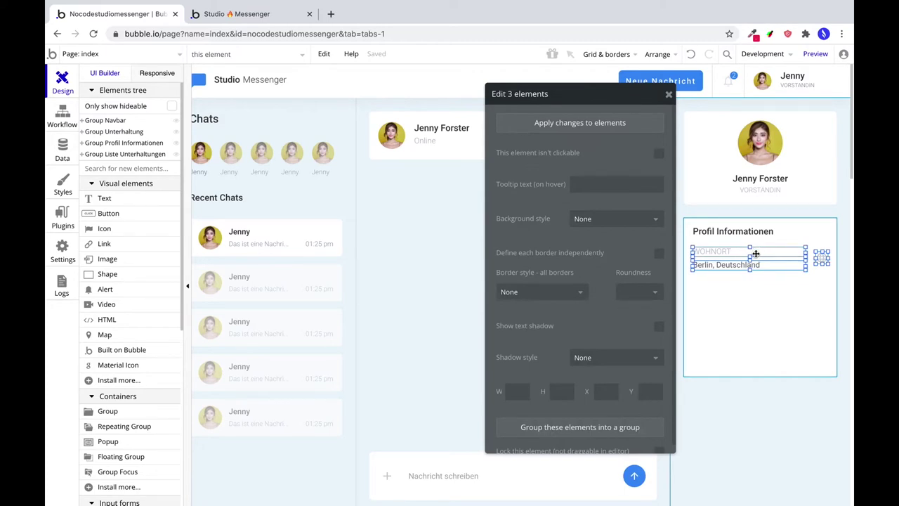
# Group the WOHNORT label, Berlin text and globe icon, then apply an Arrange option to the icon.
pyautogui.rightClick(756, 254)
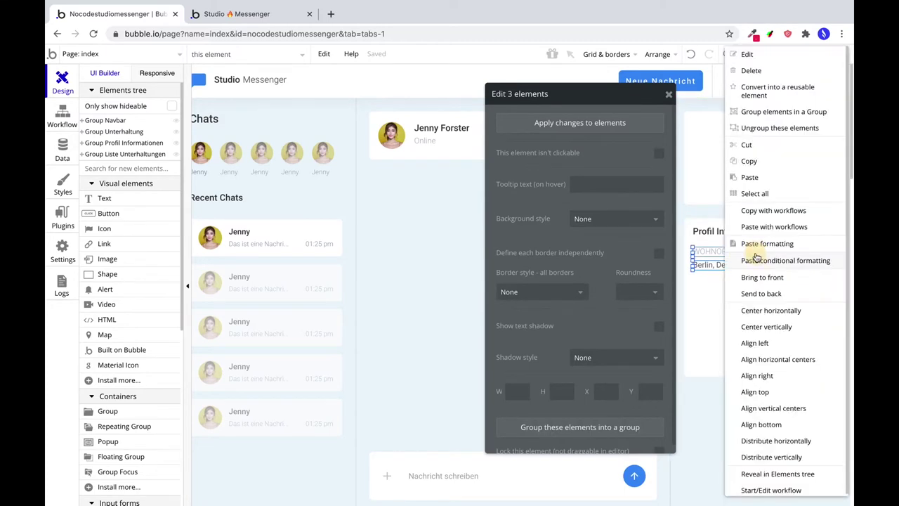
pyautogui.click(776, 112)
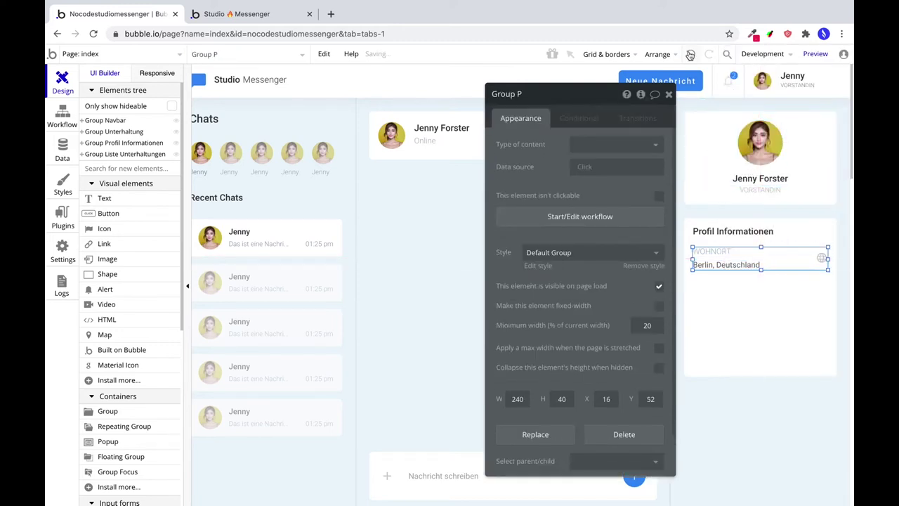
pyautogui.click(822, 258)
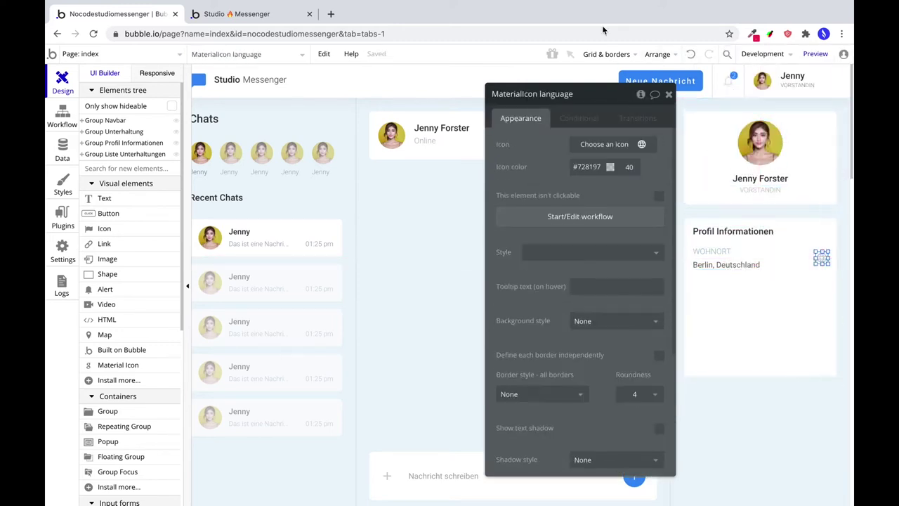
pyautogui.click(657, 54)
pyautogui.click(649, 121)
# Stretch the Wohnort row group to 272 px across the card and remove its preset style.
pyautogui.doubleClick(697, 259)
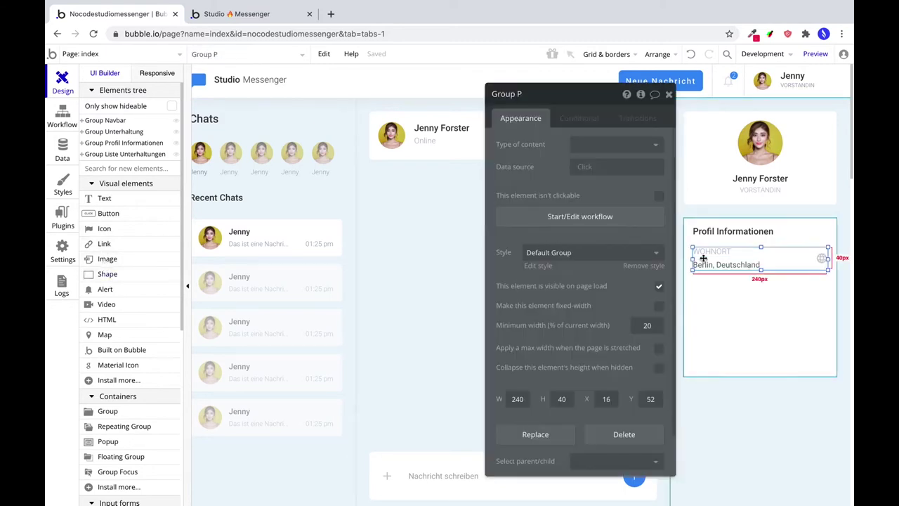
pyautogui.moveTo(692, 260); pyautogui.dragTo(683, 258)
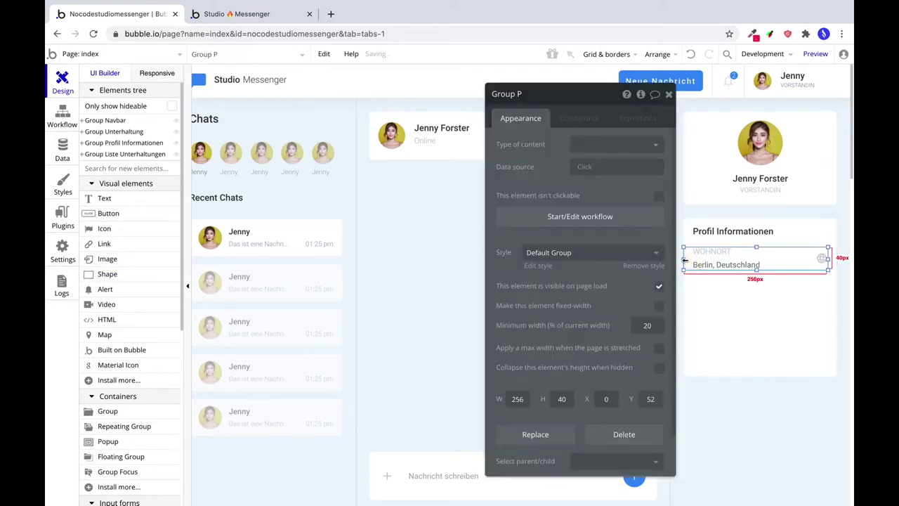
pyautogui.moveTo(830, 259); pyautogui.dragTo(837, 257)
pyautogui.click(579, 253)
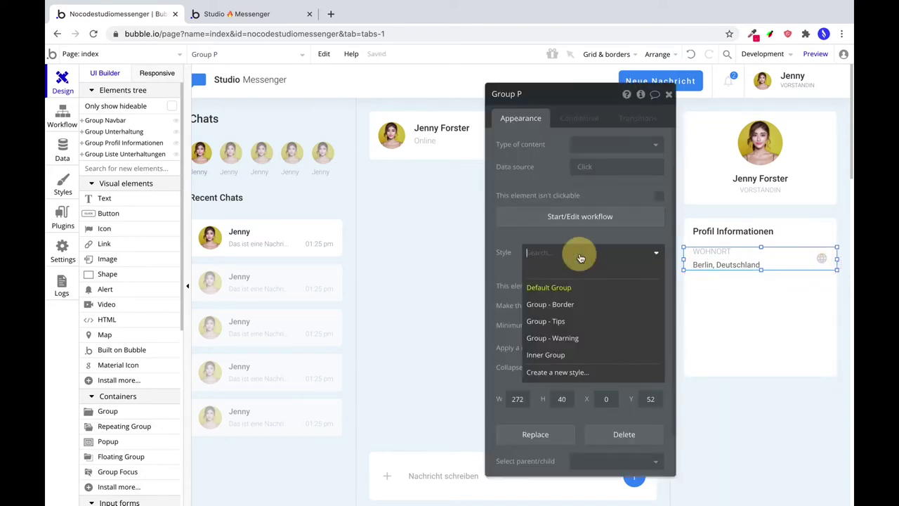
pyautogui.click(572, 273)
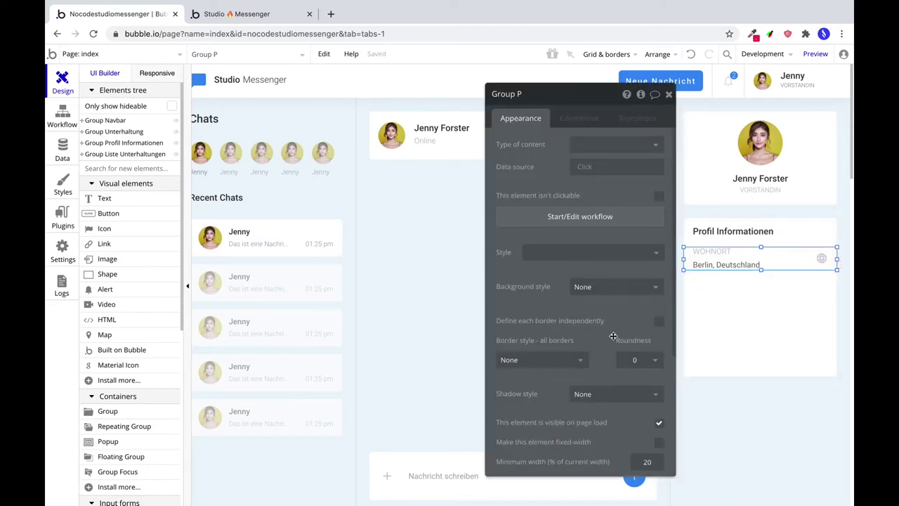
# Give the Wohnort row a solid 1 px bottom border coloured #6F7E96.
pyautogui.scroll(-1, 612, 337)
pyautogui.click(541, 322)
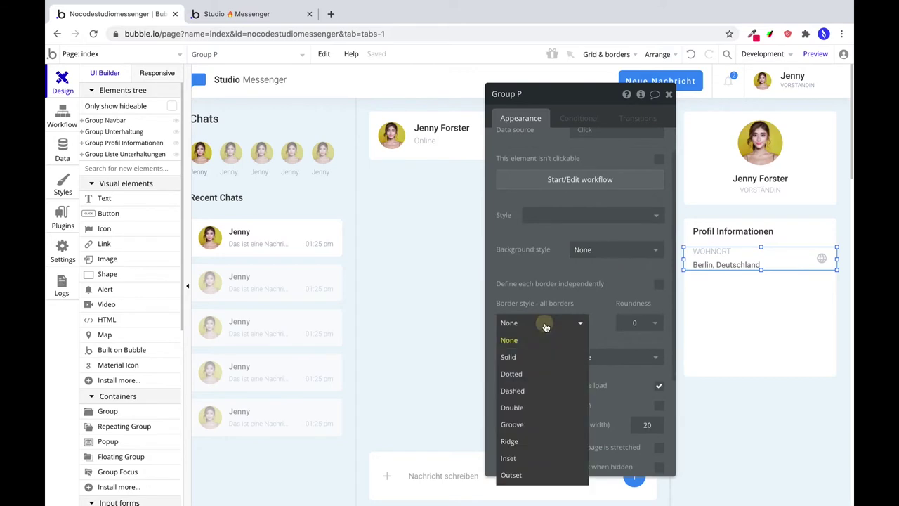
pyautogui.click(659, 283)
pyautogui.click(522, 414)
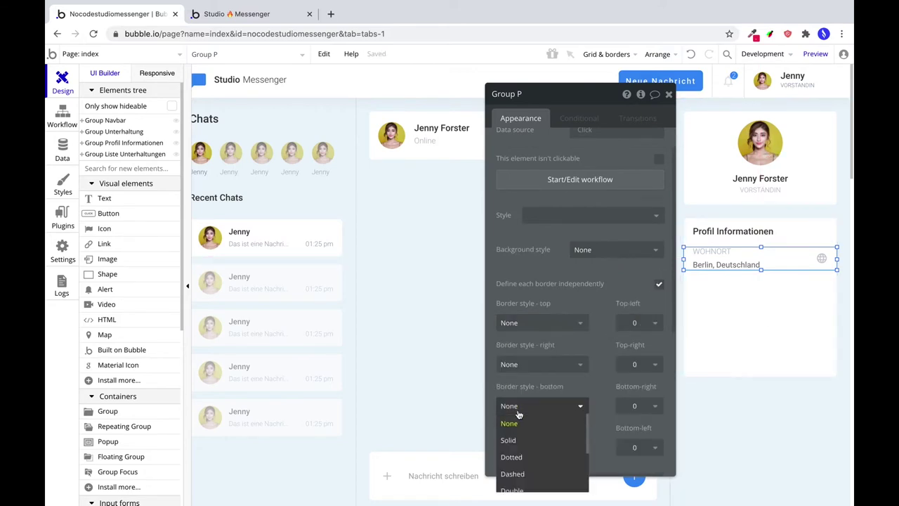
pyautogui.click(508, 437)
pyautogui.scroll(-2, 632, 393)
pyautogui.doubleClick(641, 373)
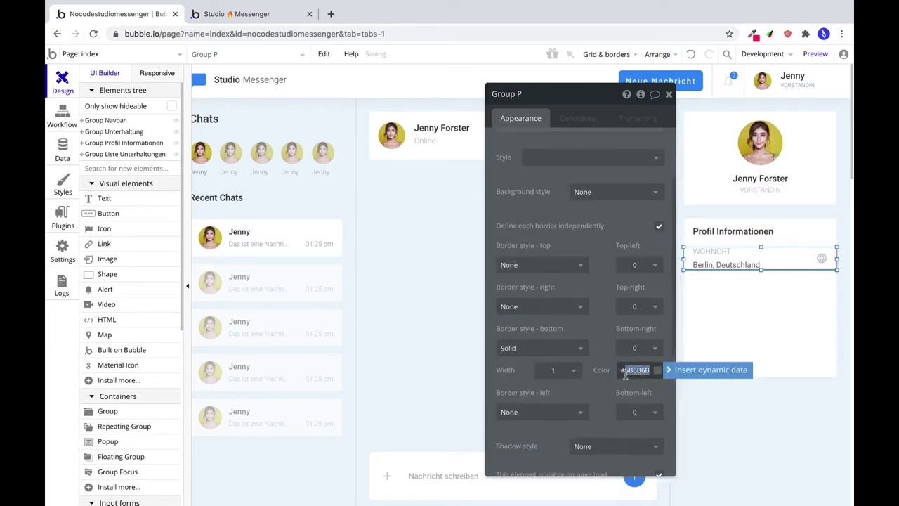
pyautogui.write('728197')
pyautogui.click(656, 370)
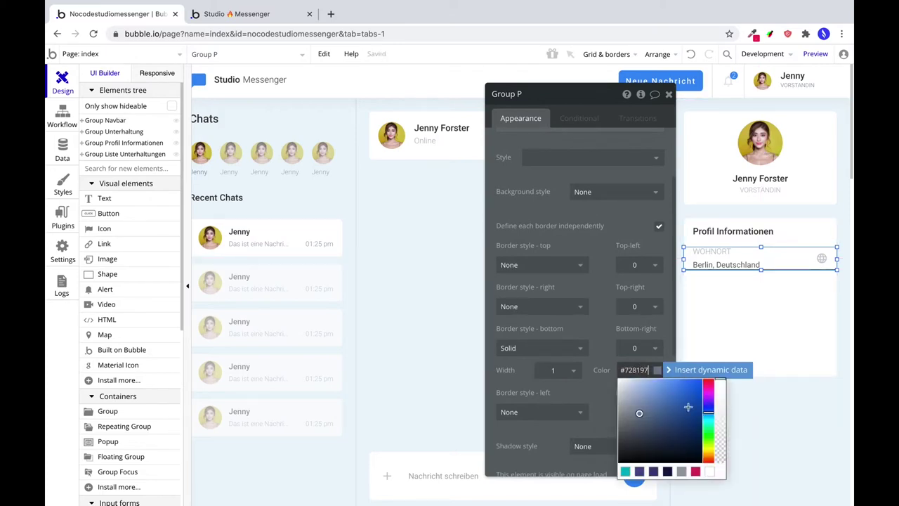
pyautogui.click(719, 439)
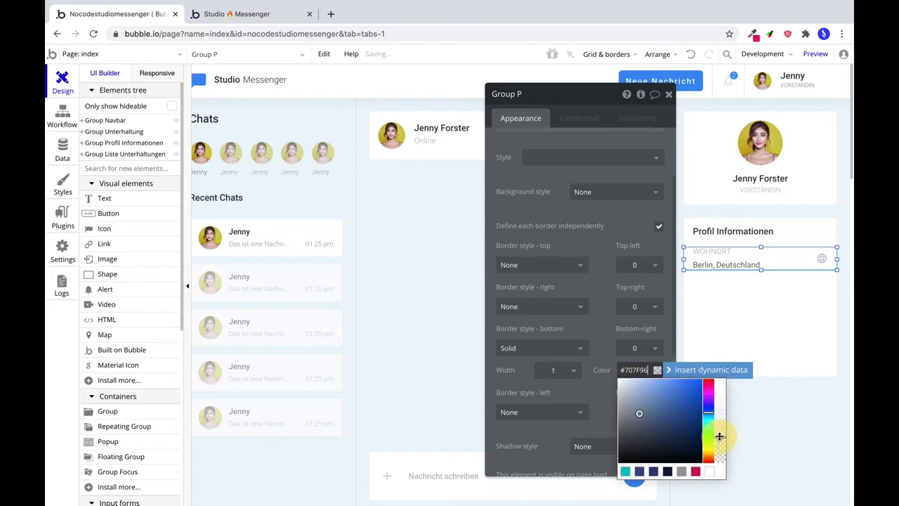
pyautogui.click(776, 329)
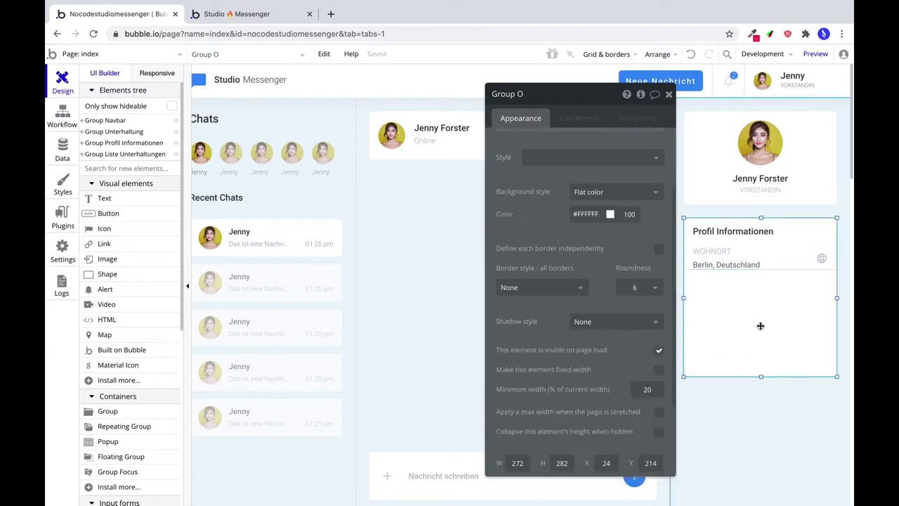
# Make the Wohnort row group taller, to about 46 px.
pyautogui.click(807, 260)
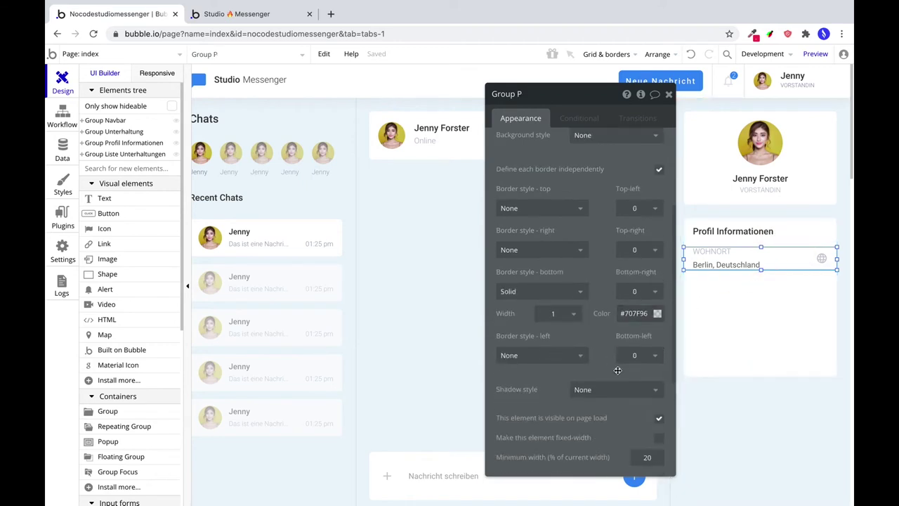
pyautogui.scroll(-2, 589, 399)
pyautogui.scroll(5, 619, 404)
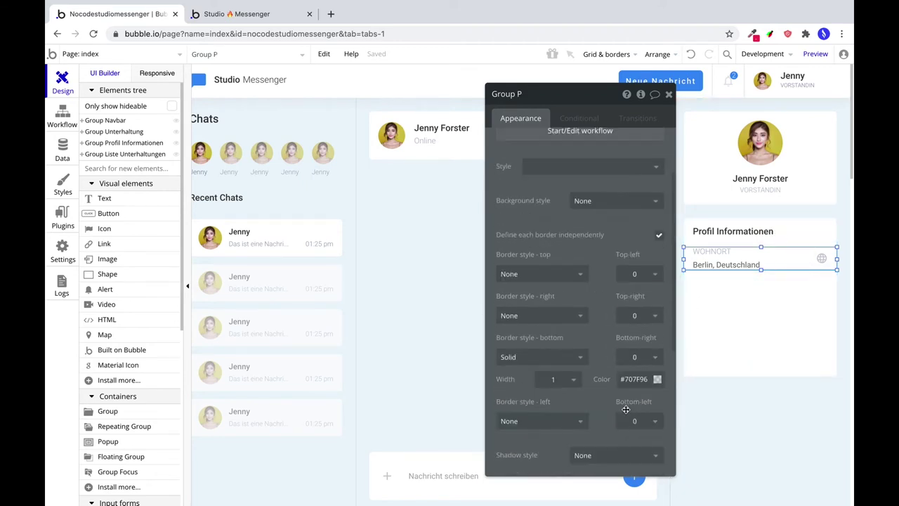
pyautogui.scroll(-4, 623, 404)
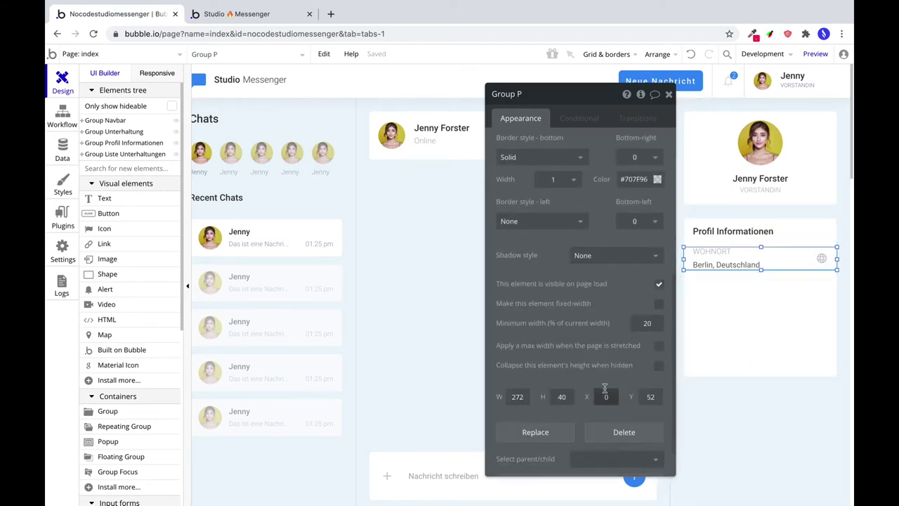
pyautogui.moveTo(760, 271); pyautogui.dragTo(761, 275)
# Recheck the row's bottom border colour and reselect the Wohnort row group.
pyautogui.click(754, 293)
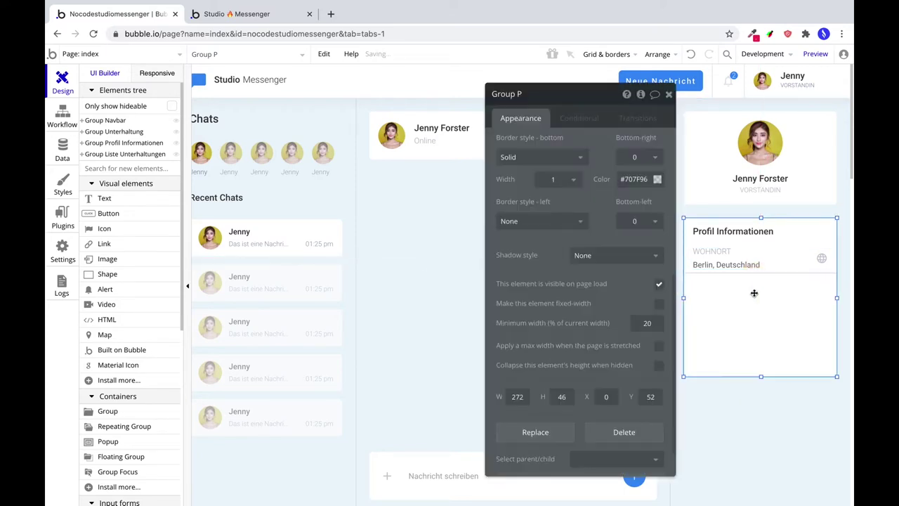
pyautogui.click(808, 263)
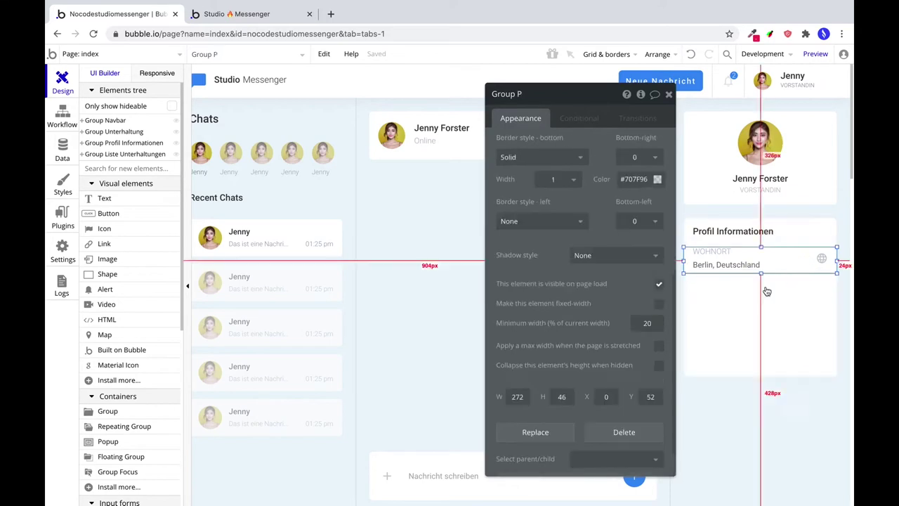
pyautogui.click(651, 180)
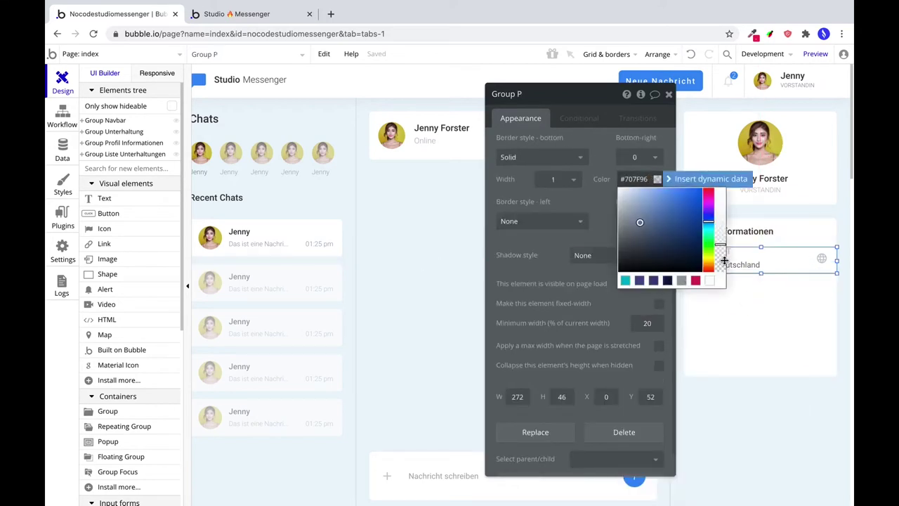
pyautogui.click(755, 290)
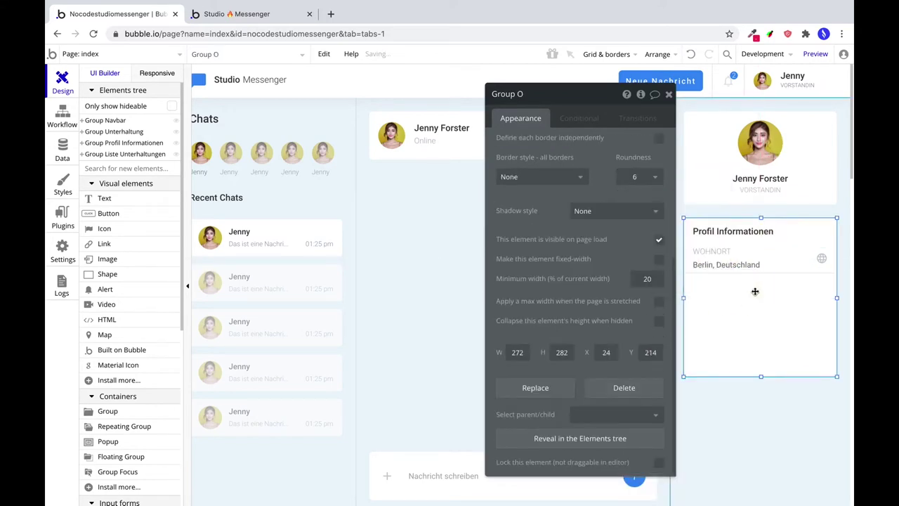
pyautogui.click(792, 265)
pyautogui.click(792, 254)
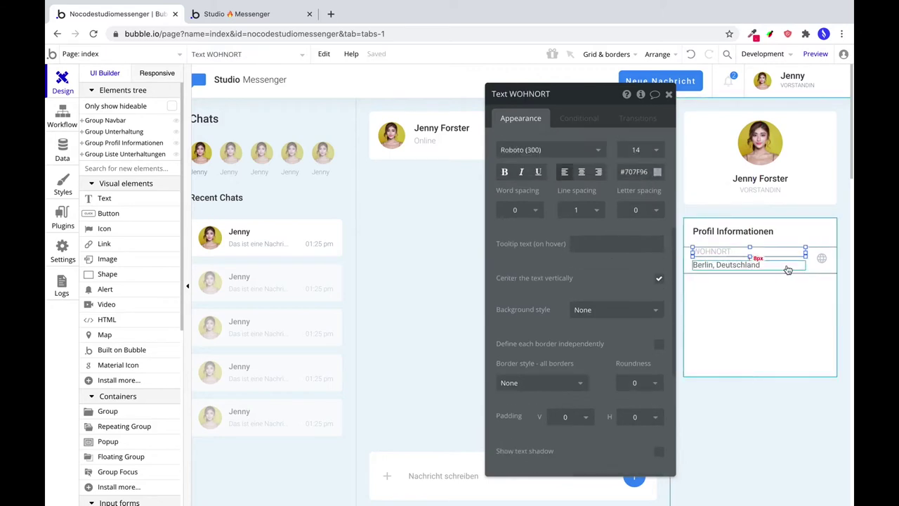
pyautogui.click(789, 269)
pyautogui.click(641, 226)
pyautogui.click(789, 310)
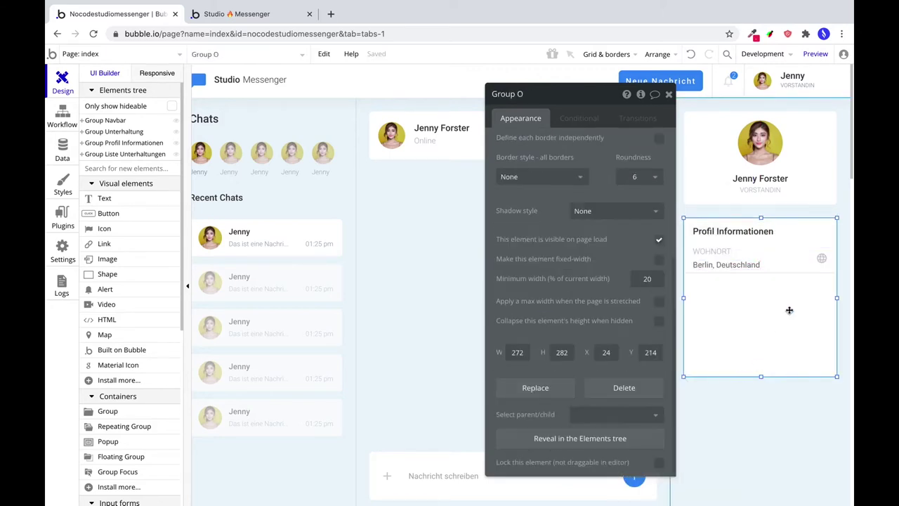
pyautogui.click(789, 262)
pyautogui.click(641, 225)
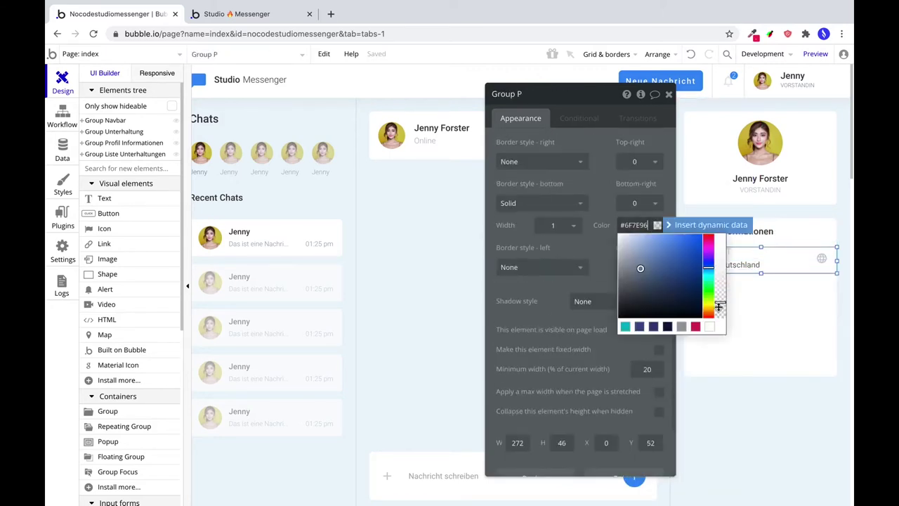
pyautogui.click(761, 283)
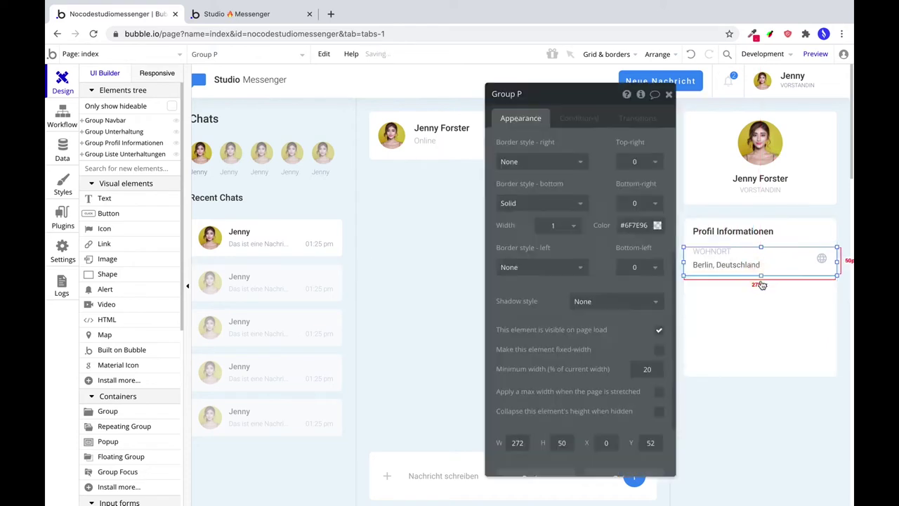
pyautogui.click(811, 254)
# Duplicate the Wohnort row twice so copies stack beneath the first row.
pyautogui.hotkey('ctrl', 'd')
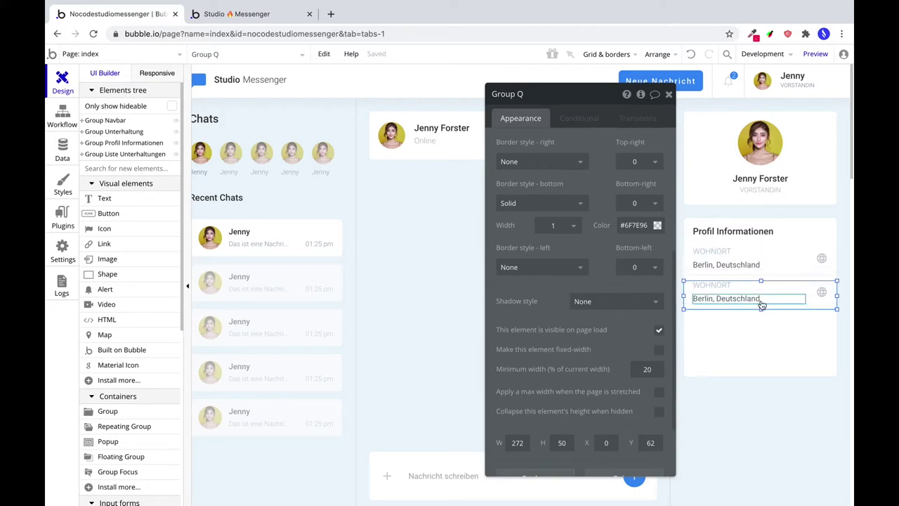
pyautogui.moveTo(762, 305); pyautogui.dragTo(761, 301)
pyautogui.click(763, 321)
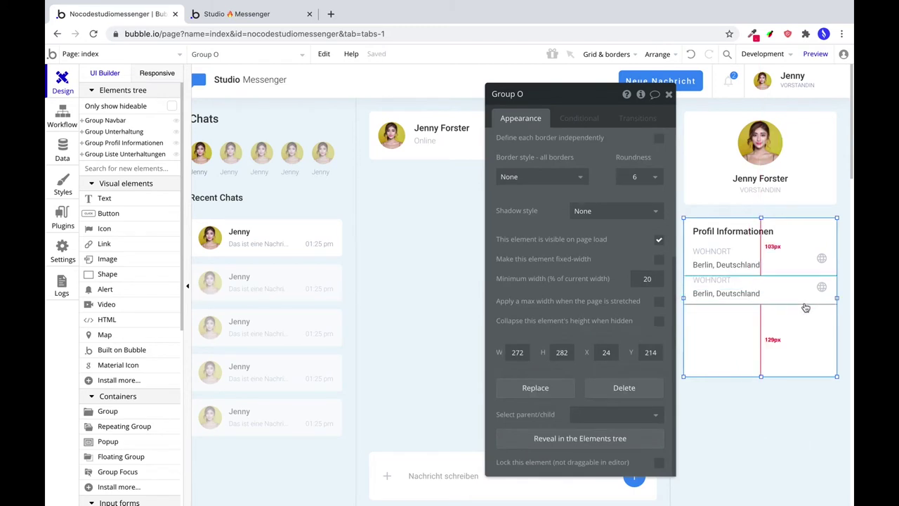
pyautogui.click(805, 301)
pyautogui.hotkey('ctrl', 'v')
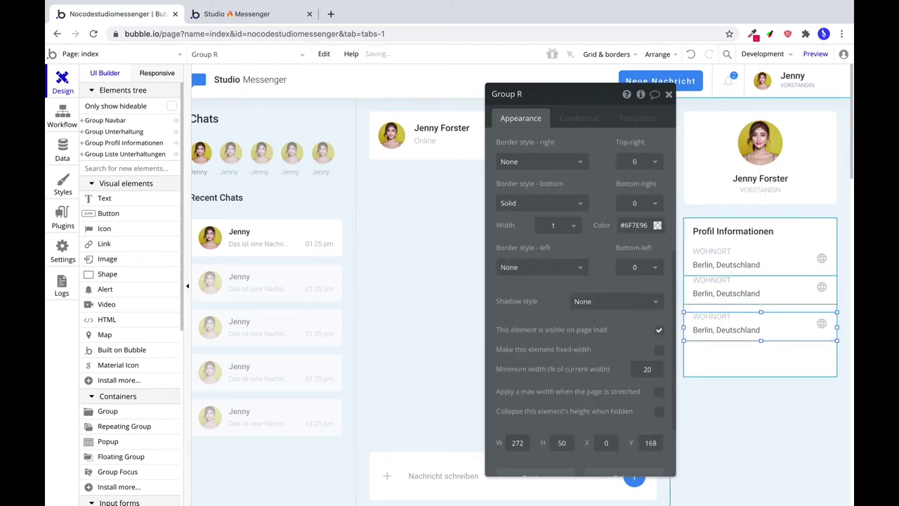
# Position the second row below the first and set its height to 58.
pyautogui.click(796, 305)
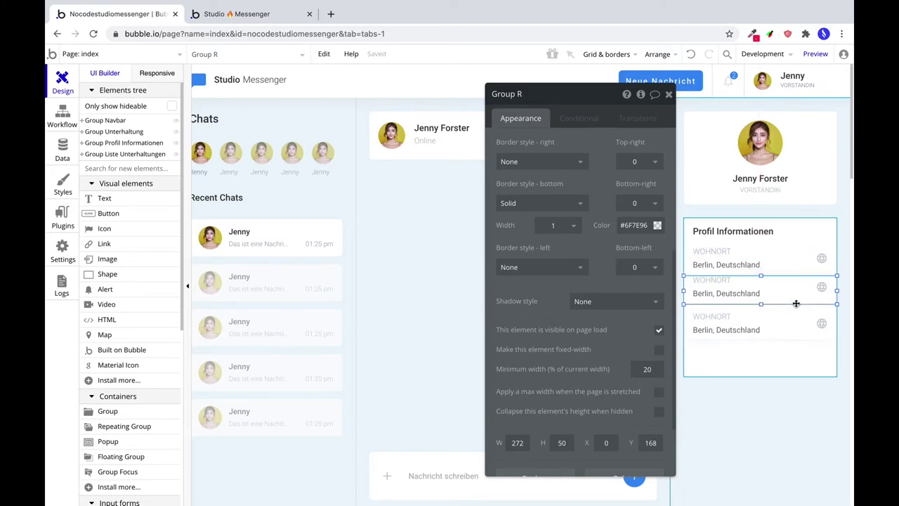
pyautogui.moveTo(796, 304); pyautogui.dragTo(761, 282)
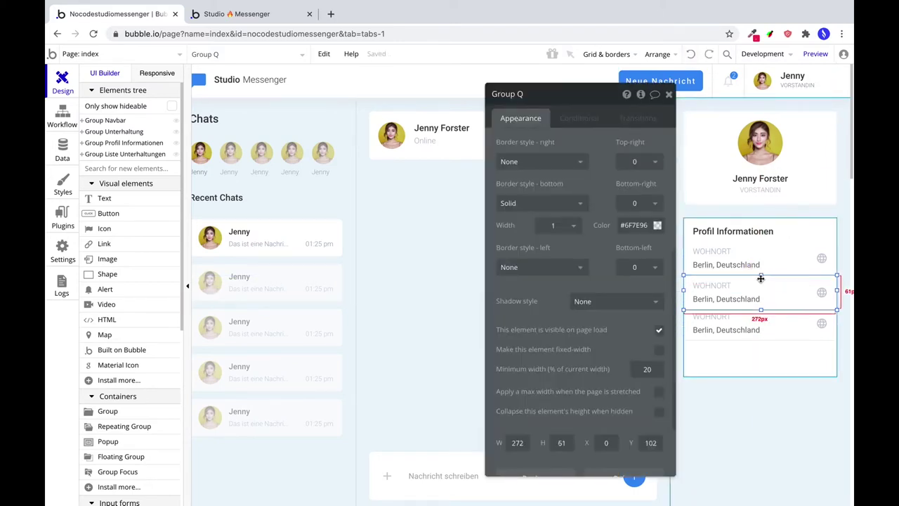
pyautogui.moveTo(761, 276); pyautogui.dragTo(760, 280)
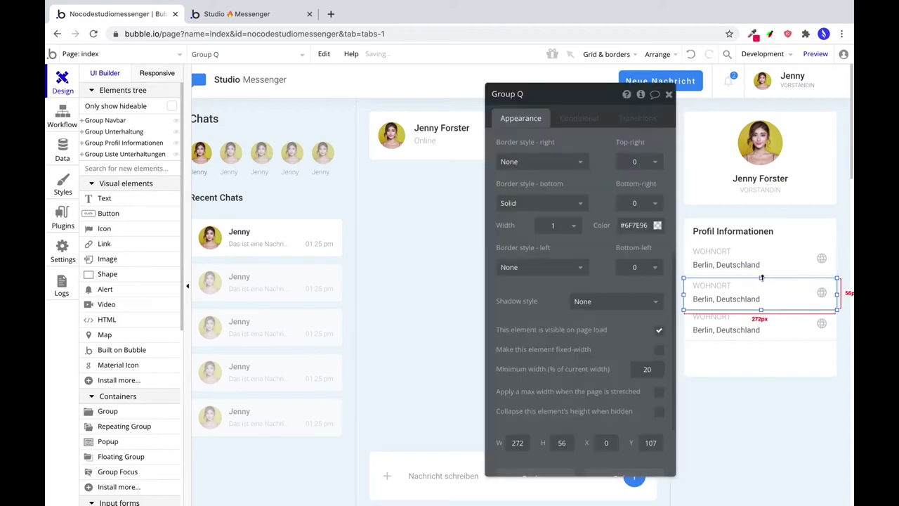
pyautogui.doubleClick(560, 427)
pyautogui.write('5')
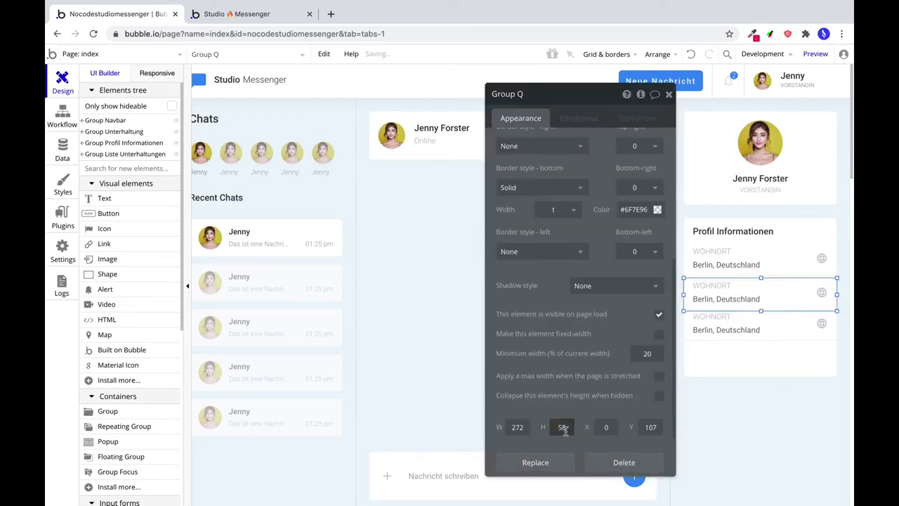
pyautogui.click(729, 288)
pyautogui.keyDown('shift'); pyautogui.click(730, 301); pyautogui.keyUp('shift')
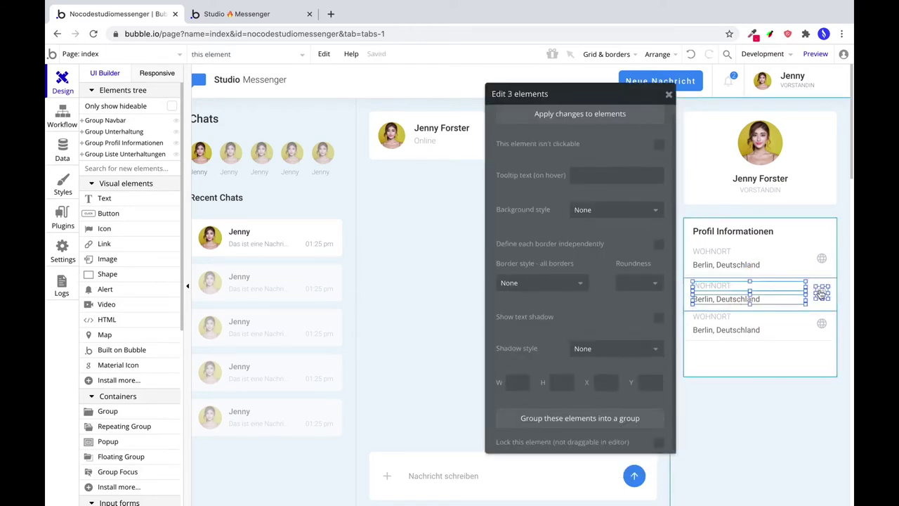
pyautogui.click(834, 286)
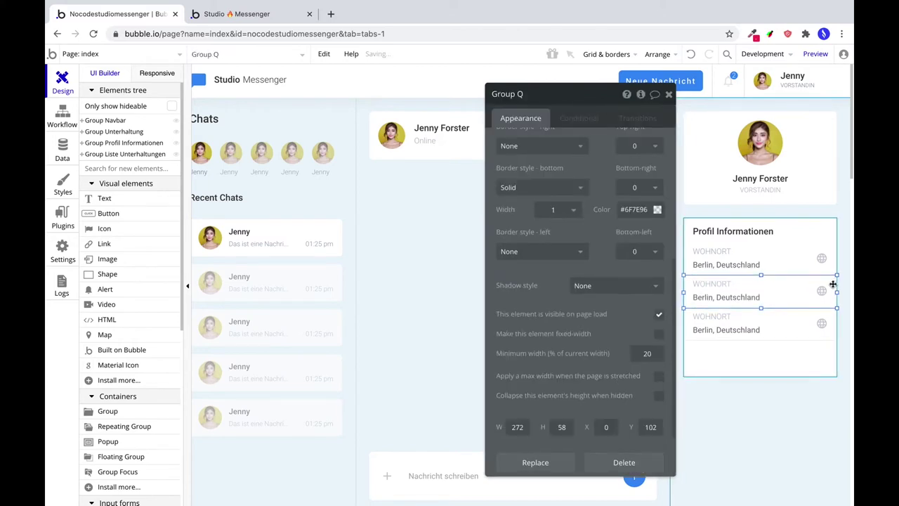
# Make the third row 58 px tall and set its bottom border style to None.
pyautogui.click(763, 320)
pyautogui.moveTo(762, 320); pyautogui.dragTo(760, 307)
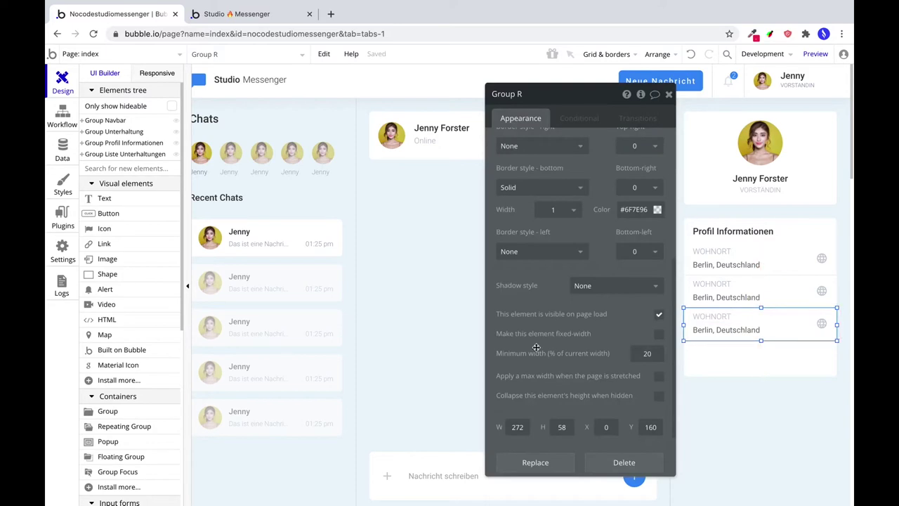
pyautogui.click(579, 187)
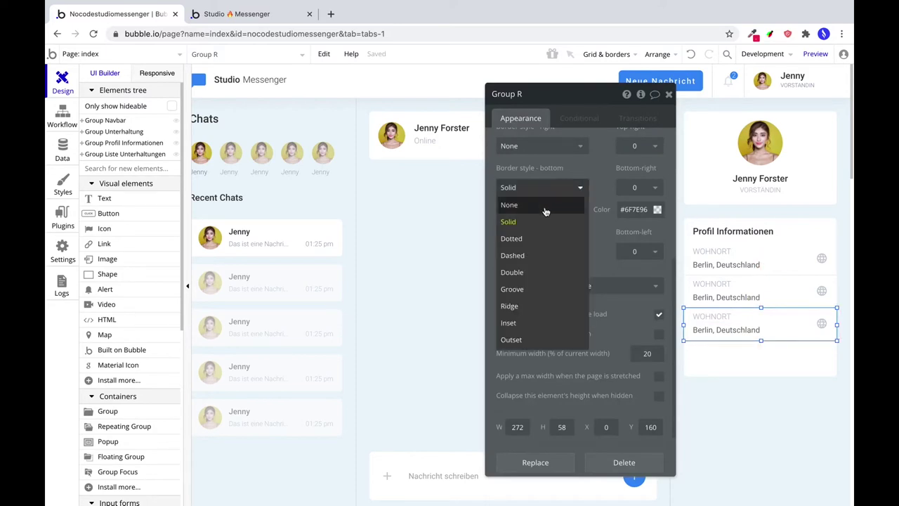
pyautogui.click(555, 204)
pyautogui.click(702, 297)
pyautogui.click(707, 285)
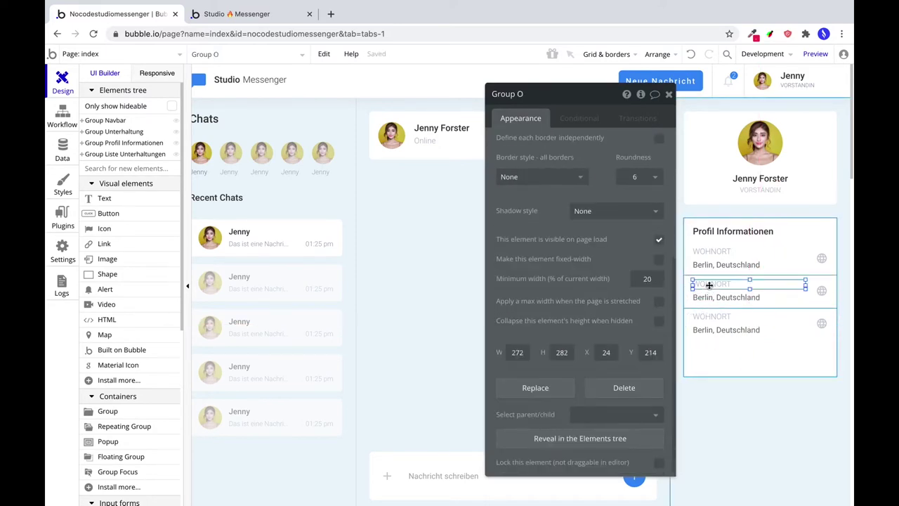
pyautogui.scroll(4, 538, 167)
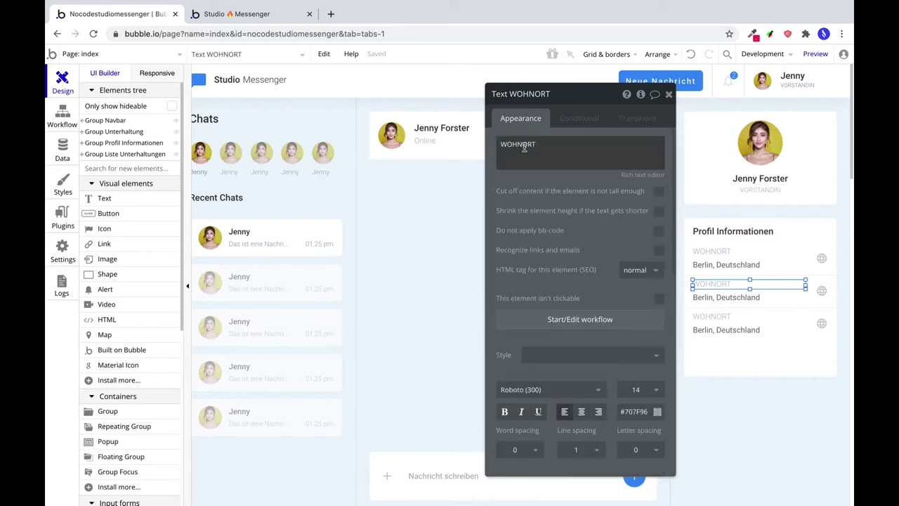
# Turn the second row into TELEFONNUMMER with a phone number value and the local_phone icon.
pyautogui.doubleClick(524, 145)
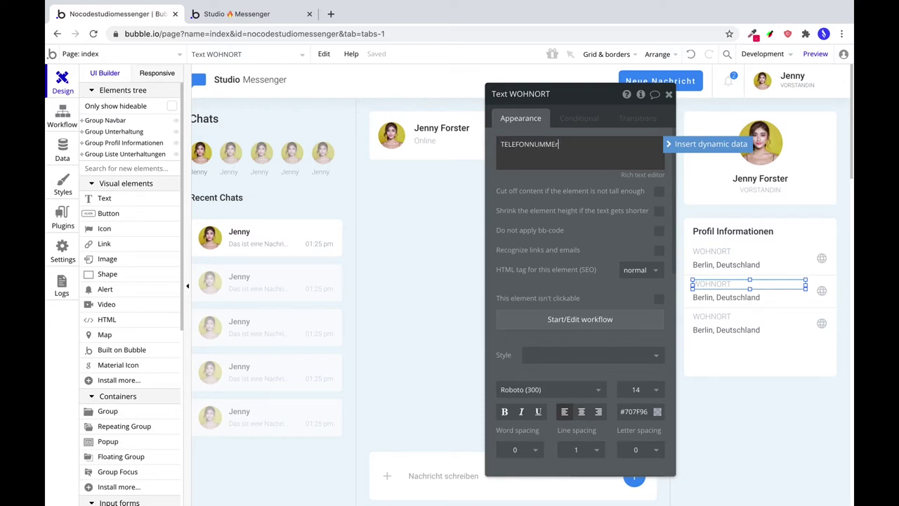
pyautogui.click(822, 290)
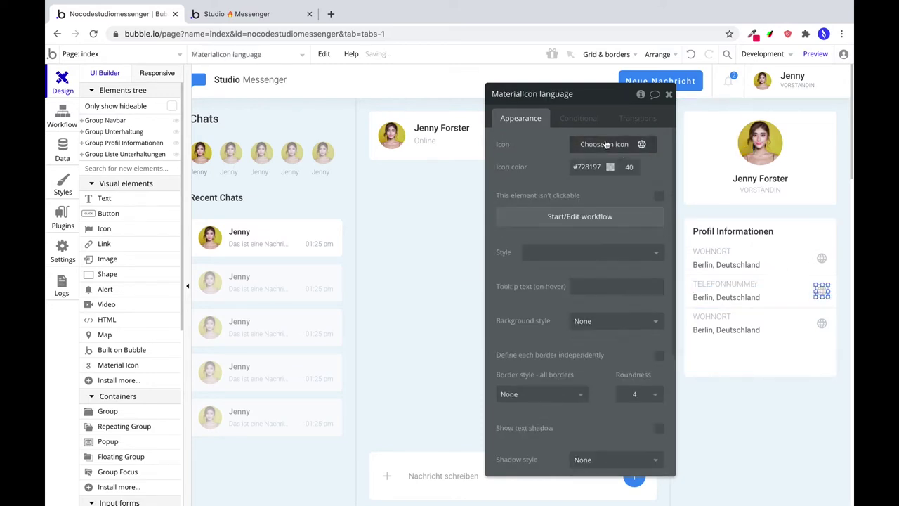
pyautogui.click(606, 144)
pyautogui.write('phone')
pyautogui.click(592, 163)
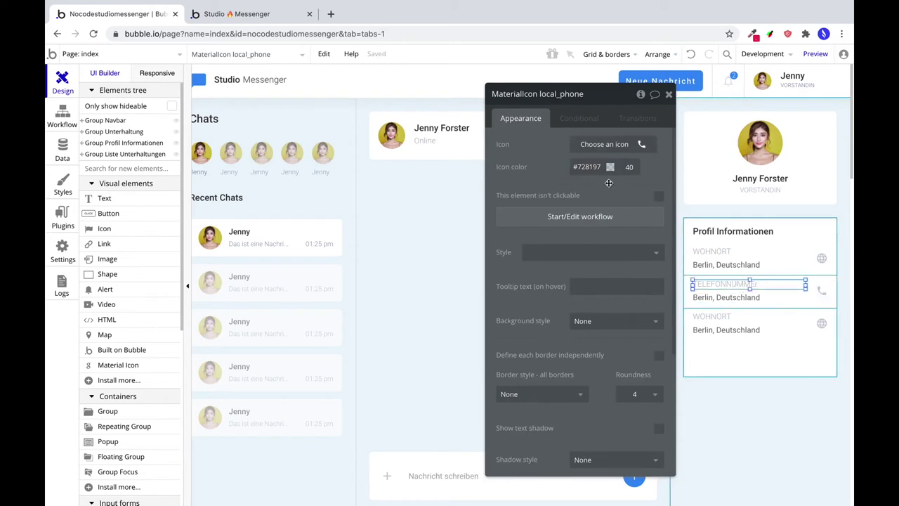
pyautogui.click(724, 284)
pyautogui.click(560, 144)
pyautogui.press('BackSpace')
pyautogui.write('R')
pyautogui.click(725, 297)
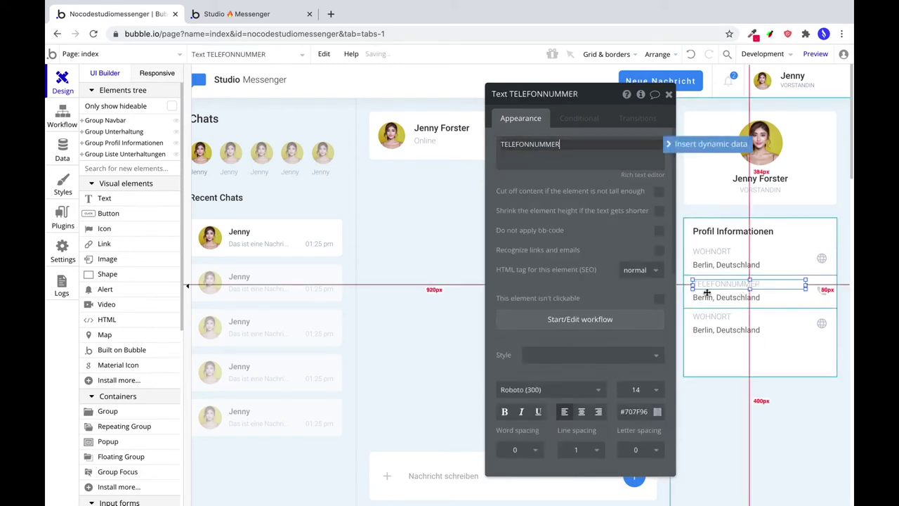
pyautogui.tripleClick(534, 144)
pyautogui.write('0171-111')
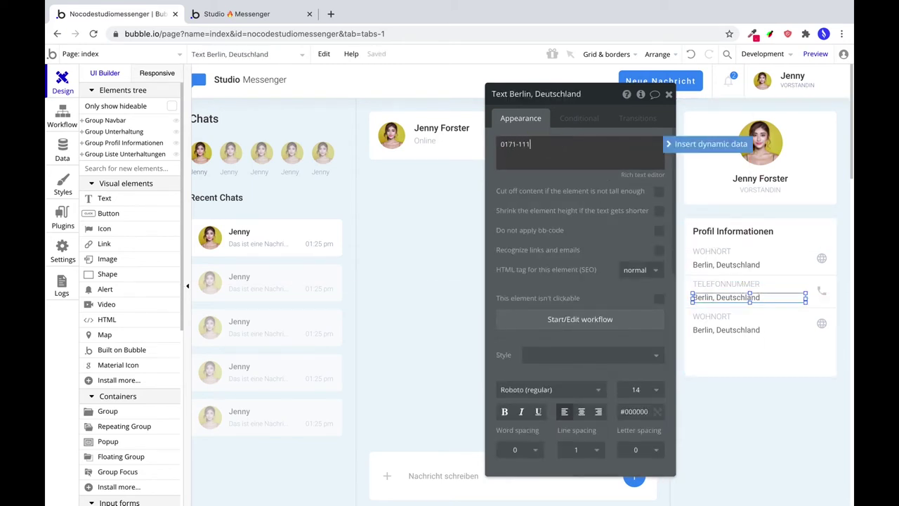
pyautogui.write('1-111')
# Turn the third row into E-MAIL-ADRESSE with an e-mail address value and the email icon.
pyautogui.click(712, 316)
pyautogui.tripleClick(577, 144)
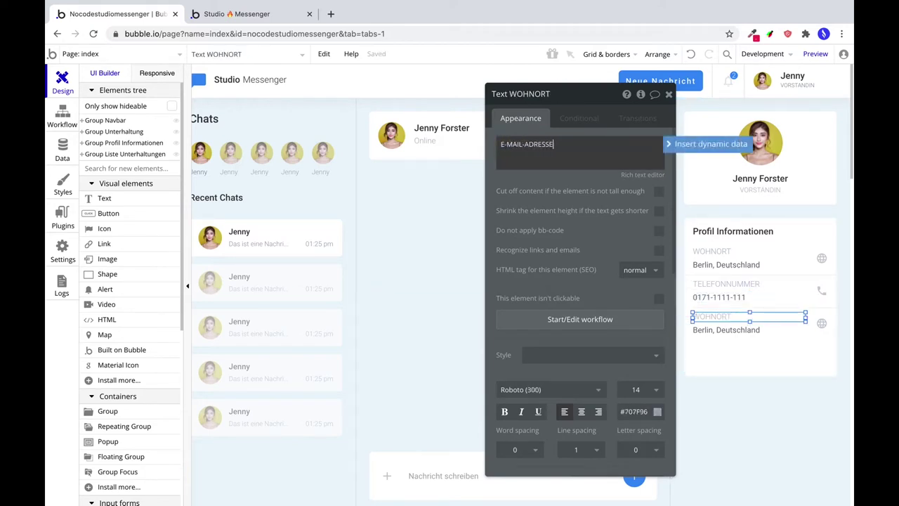
pyautogui.click(731, 329)
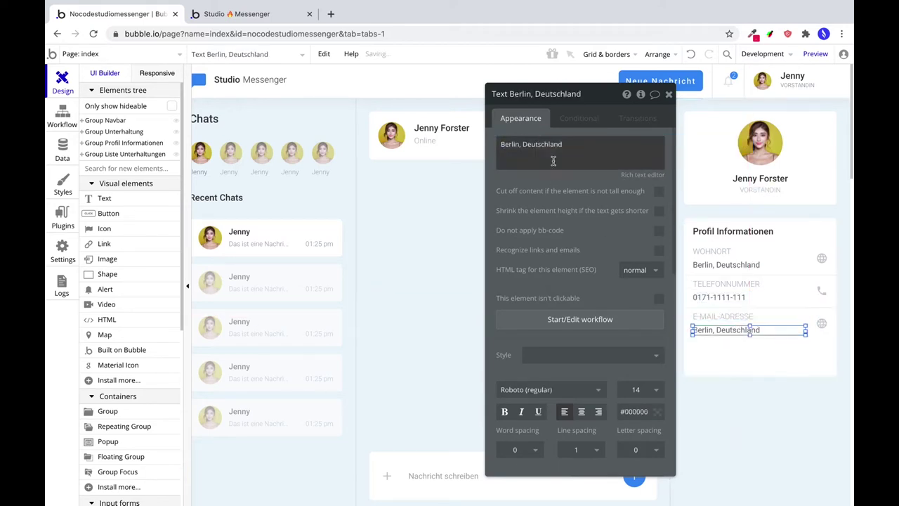
pyautogui.tripleClick(552, 155)
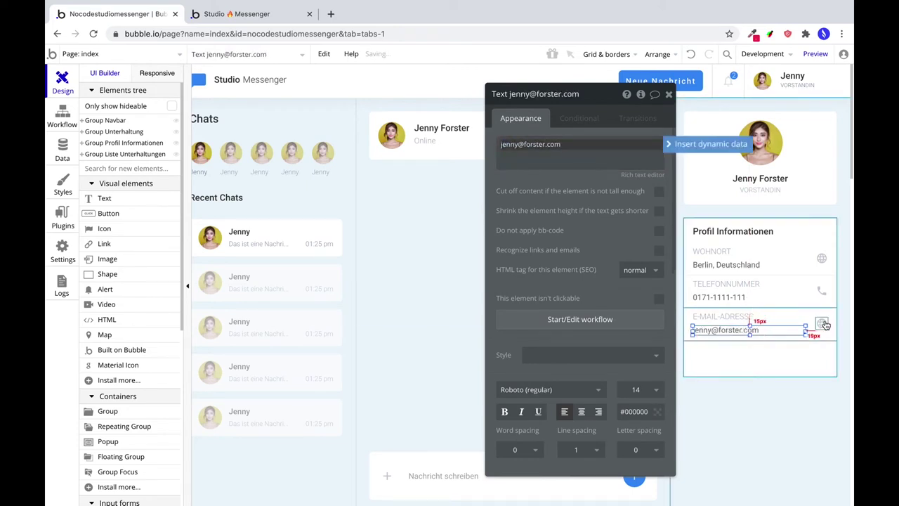
pyautogui.click(821, 323)
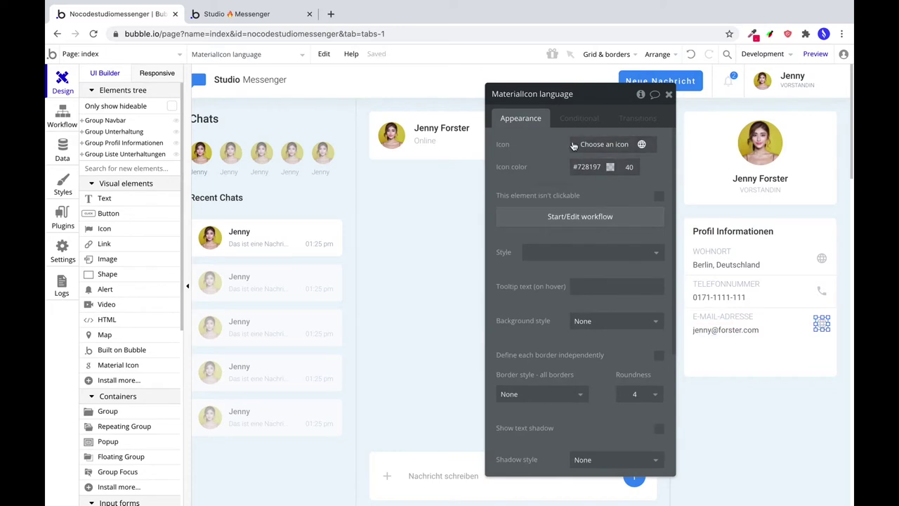
pyautogui.click(597, 145)
pyautogui.write('email')
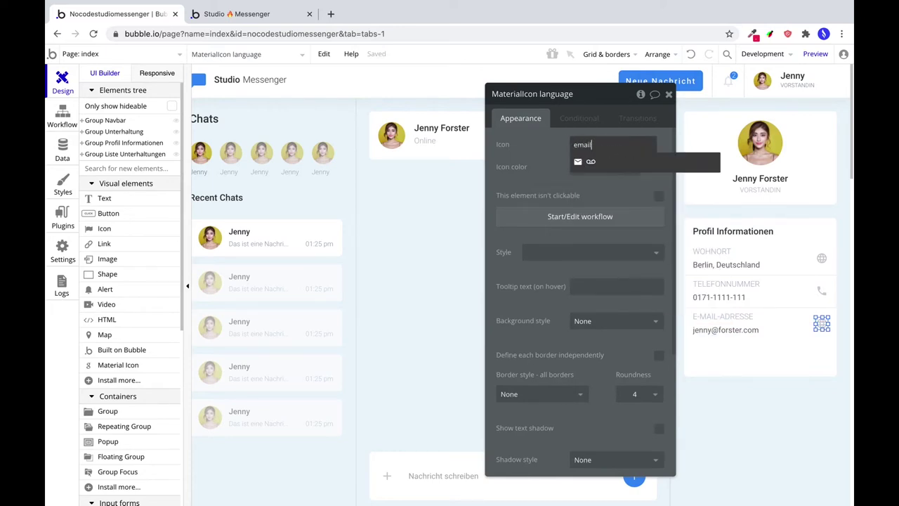
pyautogui.click(577, 162)
pyautogui.click(778, 368)
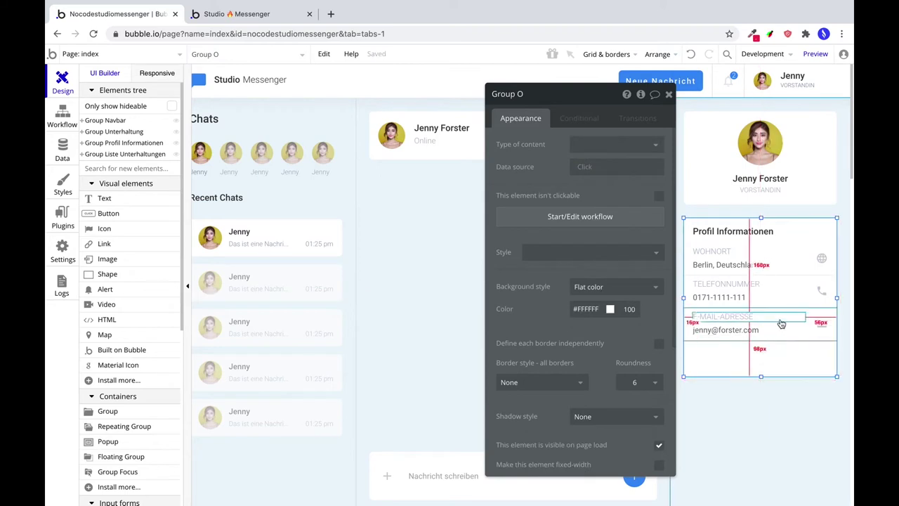
# Nudge the E-MAIL-ADRESSE row down and extend its top edge upward.
pyautogui.click(809, 331)
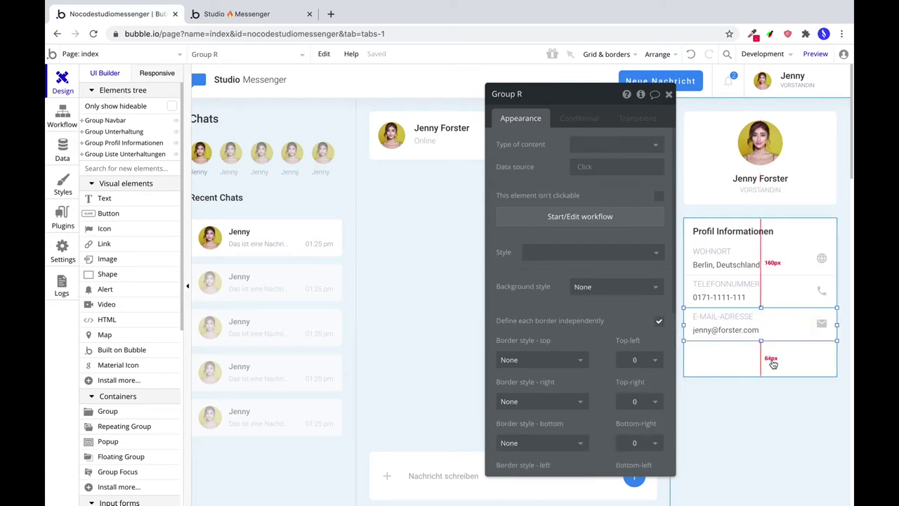
pyautogui.press('Down')
pyautogui.press('Down')
pyautogui.press('Down')
pyautogui.press('Down')
pyautogui.press('Down')
pyautogui.press('Down')
pyautogui.press('Down')
pyautogui.press('Down')
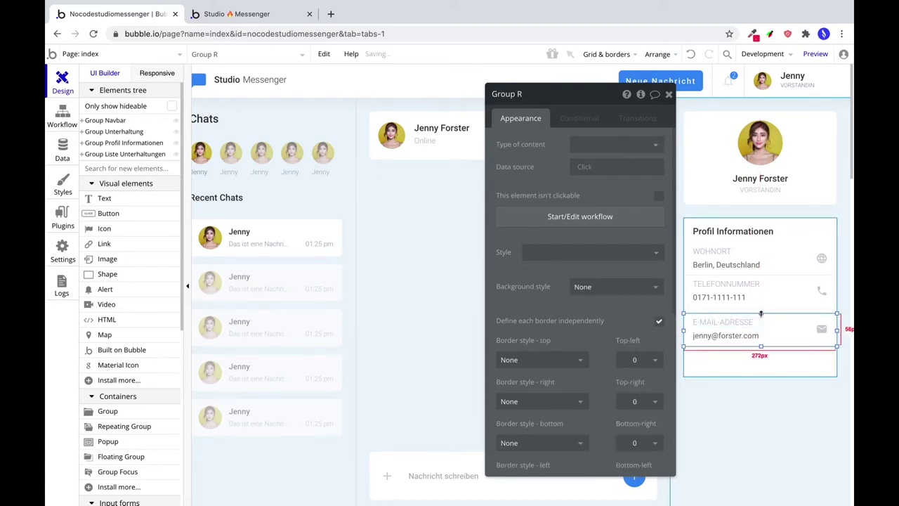
pyautogui.moveTo(761, 313); pyautogui.dragTo(761, 307)
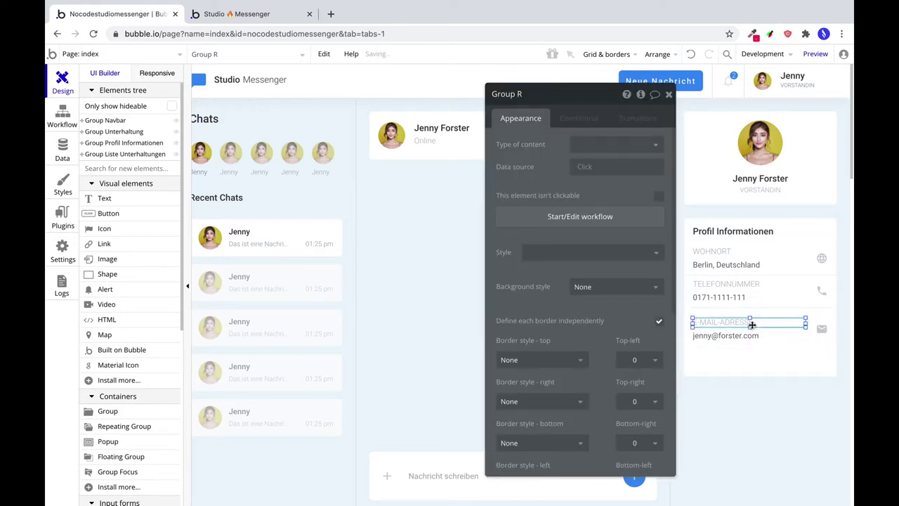
pyautogui.click(751, 328)
pyautogui.keyDown('shift'); pyautogui.click(798, 336); pyautogui.keyUp('shift')
pyautogui.keyDown('shift'); pyautogui.click(822, 330); pyautogui.keyUp('shift')
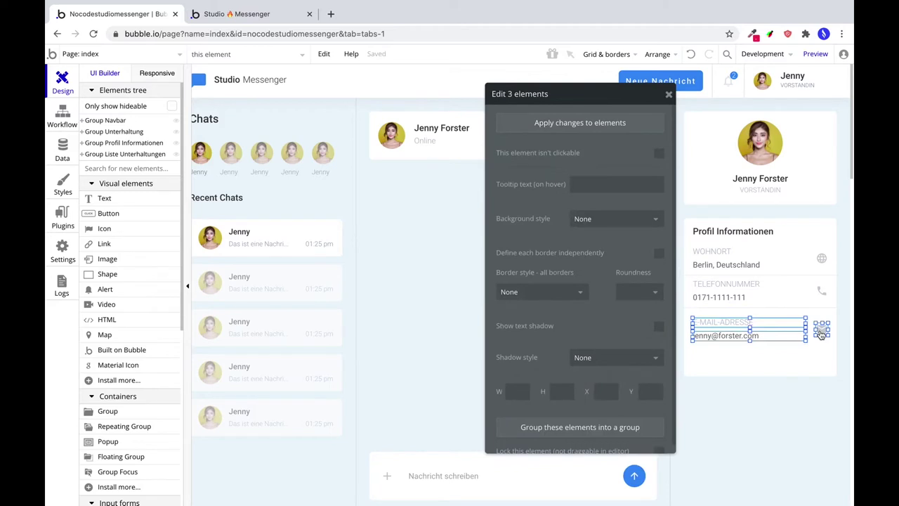
pyautogui.click(808, 346)
pyautogui.scroll(-5, 520, 365)
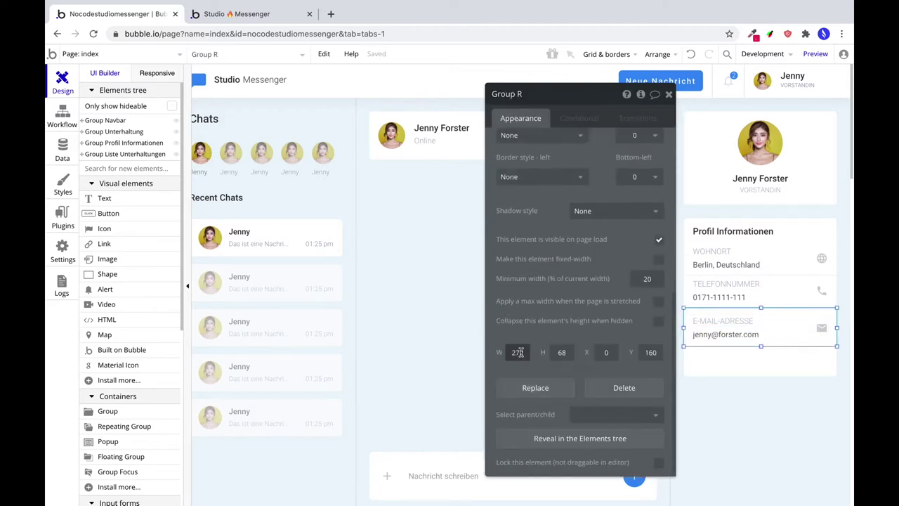
pyautogui.click(769, 297)
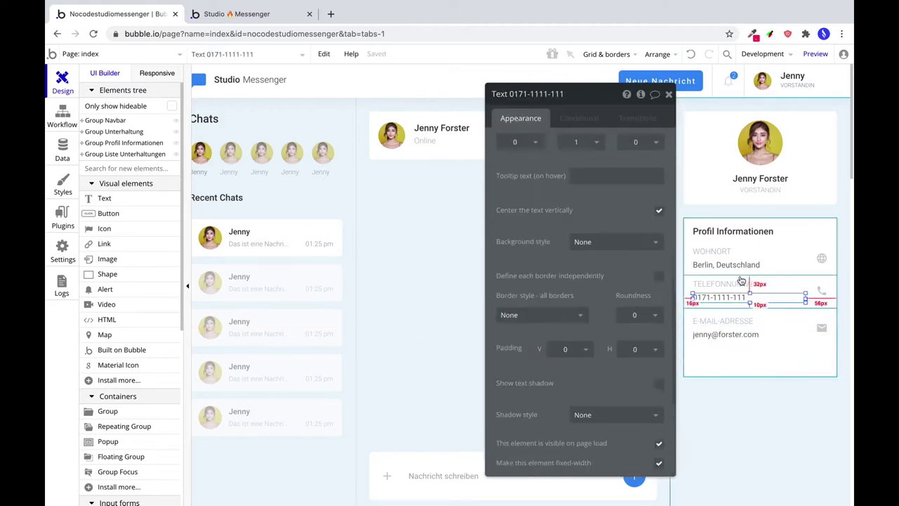
pyautogui.click(809, 343)
pyautogui.click(817, 317)
pyautogui.click(817, 313)
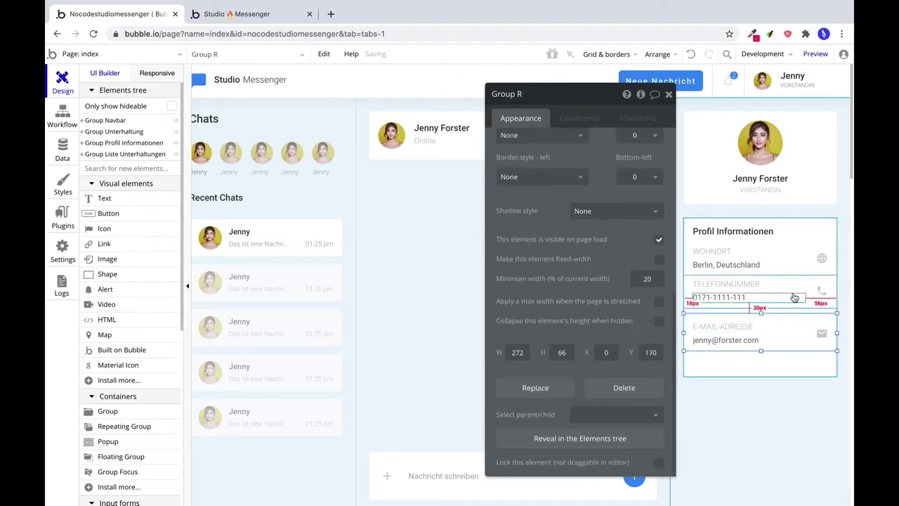
# Set the TELEFONNUMMER row group's width to 272.
pyautogui.click(807, 304)
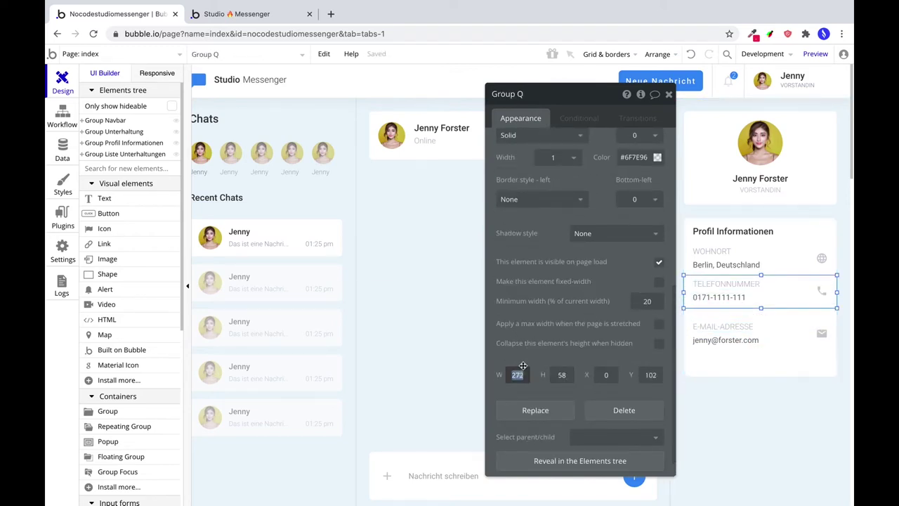
pyautogui.write('280')
pyautogui.press('BackSpace')
pyautogui.press('BackSpace')
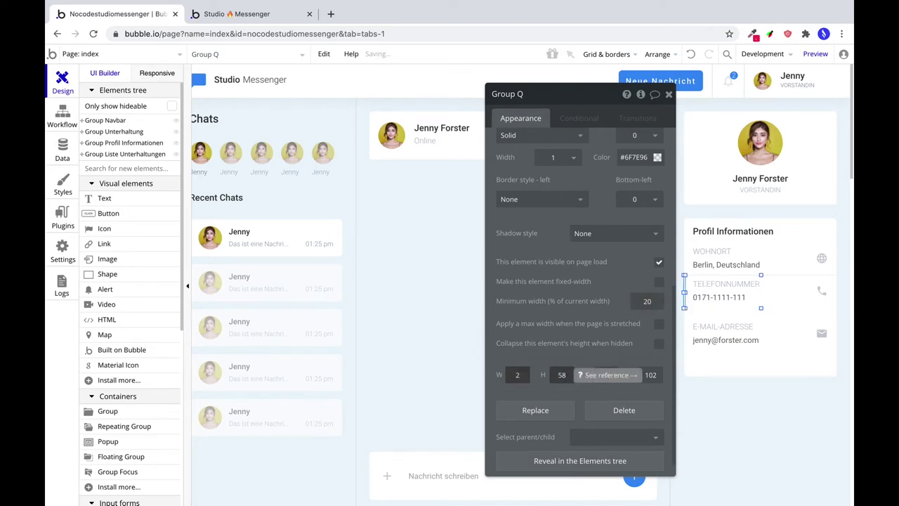
pyautogui.write('72')
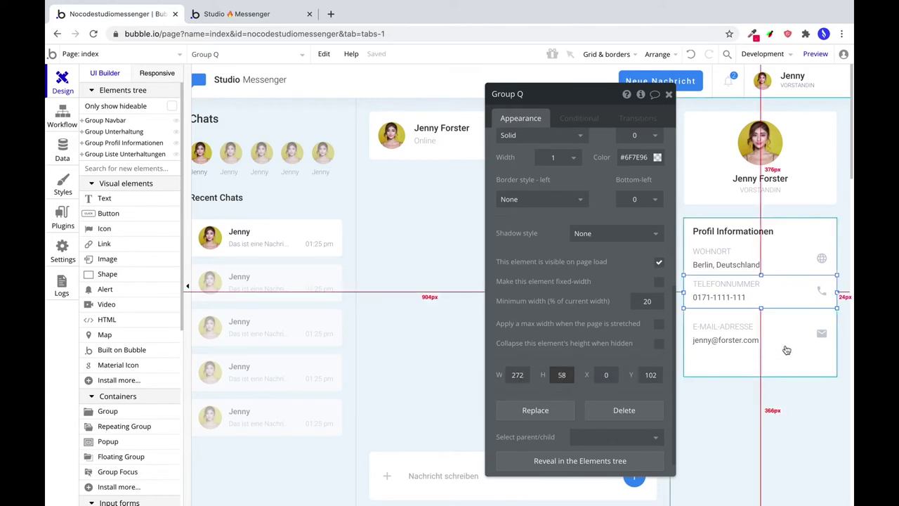
pyautogui.click(787, 339)
pyautogui.click(803, 333)
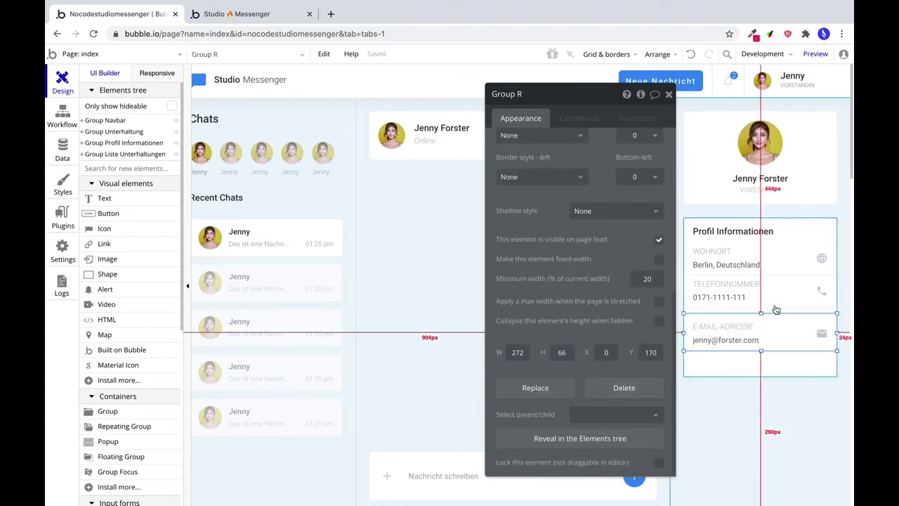
pyautogui.click(801, 287)
pyautogui.click(805, 285)
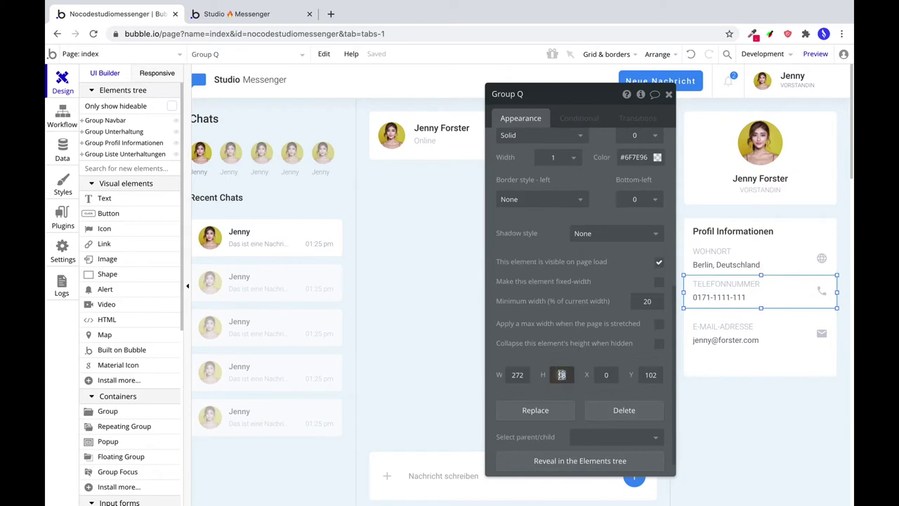
# Nudge the TELEFONNUMMER label, number and phone icon down within their row.
pyautogui.click(737, 298)
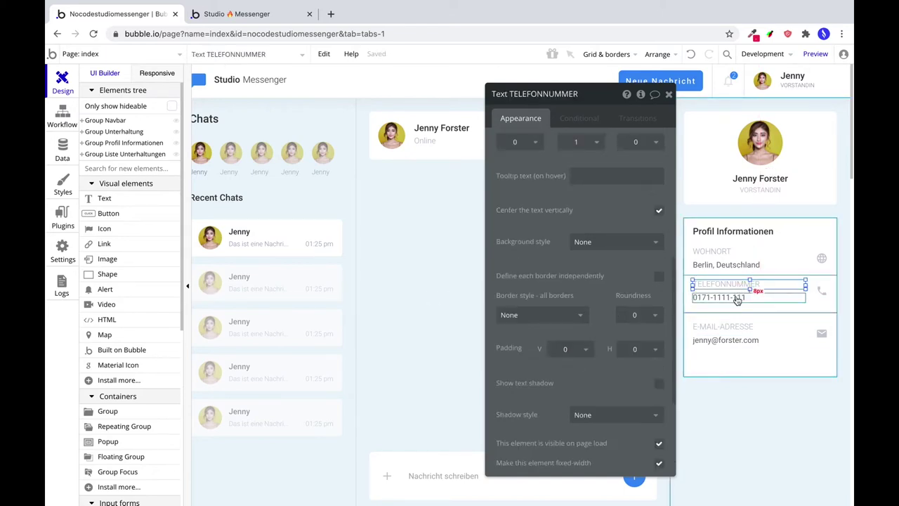
pyautogui.keyDown('shift'); pyautogui.click(822, 292); pyautogui.keyUp('shift')
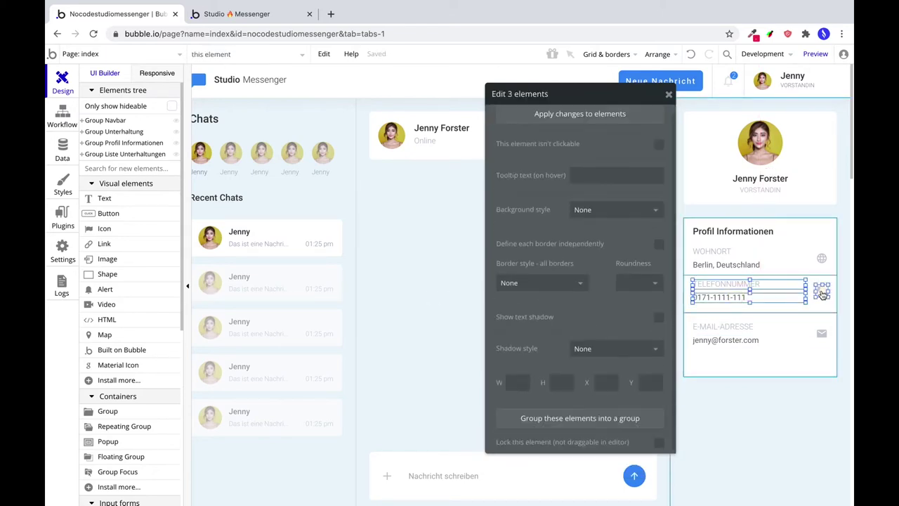
pyautogui.press('Down')
pyautogui.press('Down')
pyautogui.press('Down')
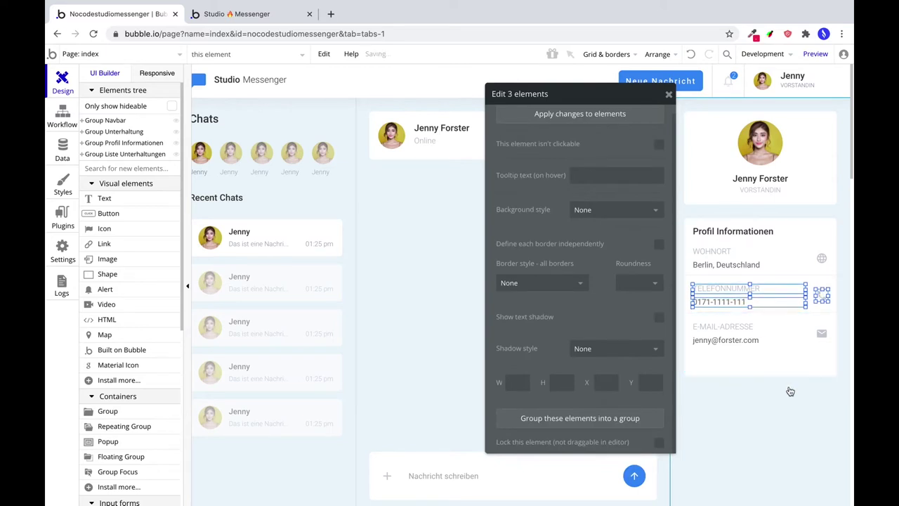
pyautogui.click(759, 262)
pyautogui.click(746, 246)
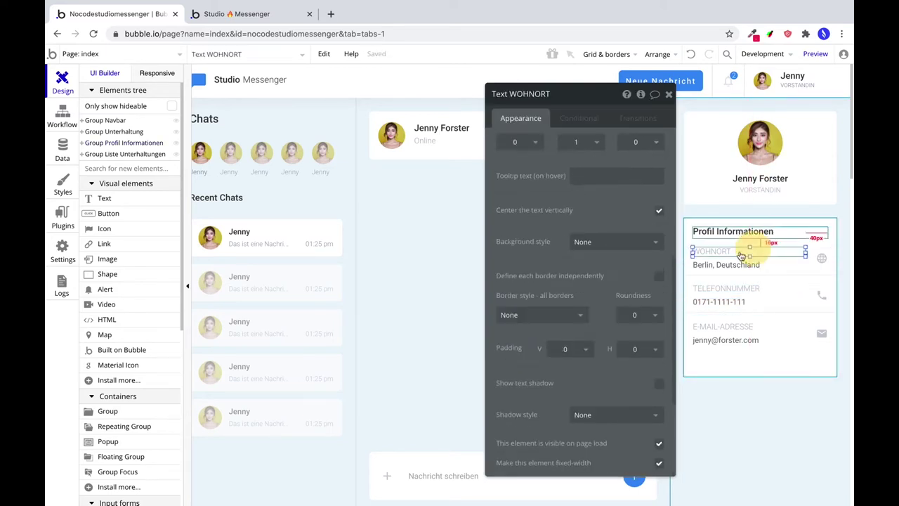
pyautogui.click(748, 380)
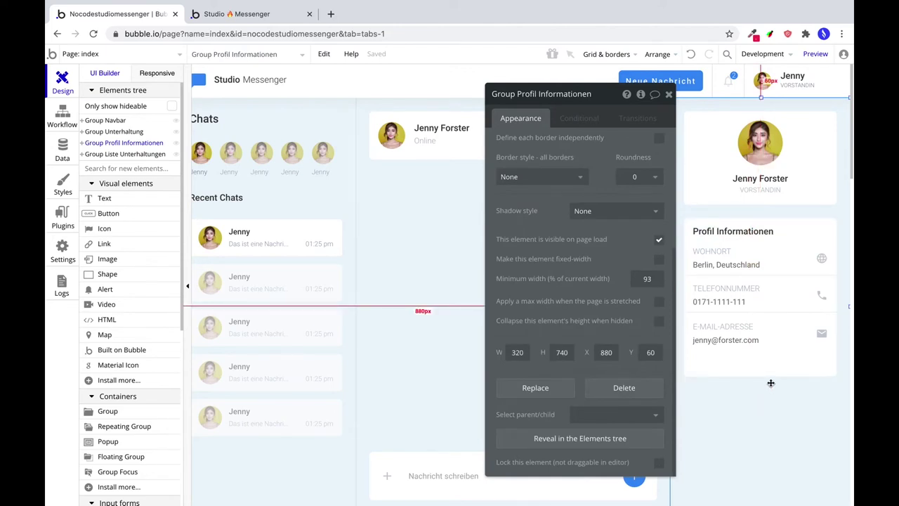
# Shrink the Profil Informationen card to about 241 px high to fit its rows.
pyautogui.click(769, 372)
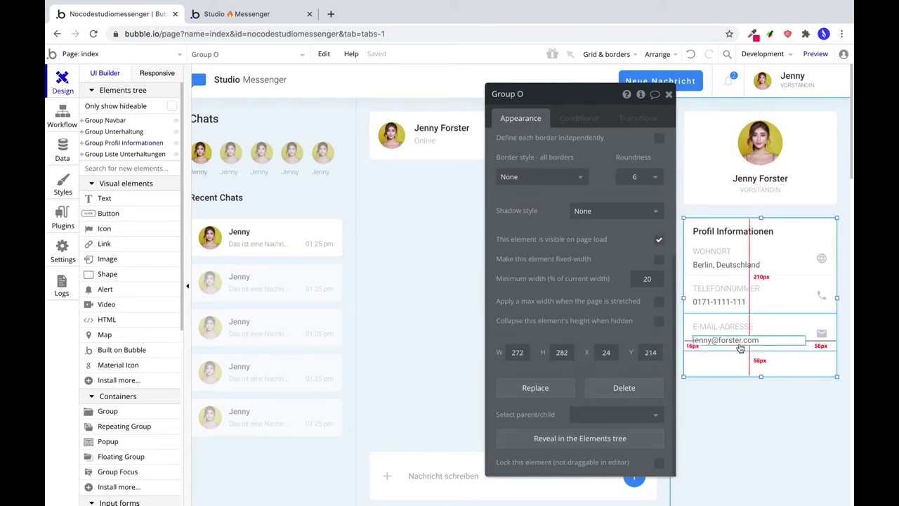
pyautogui.moveTo(762, 377); pyautogui.dragTo(762, 352)
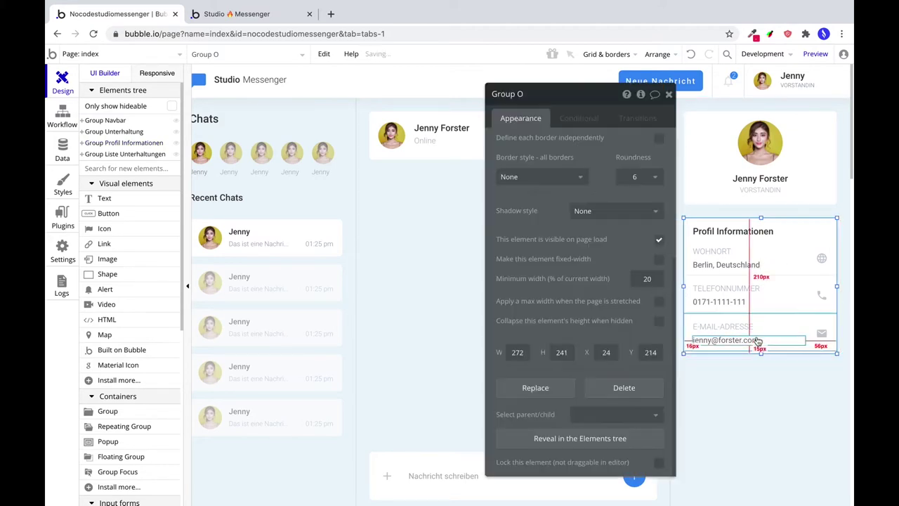
pyautogui.click(562, 352)
pyautogui.click(685, 411)
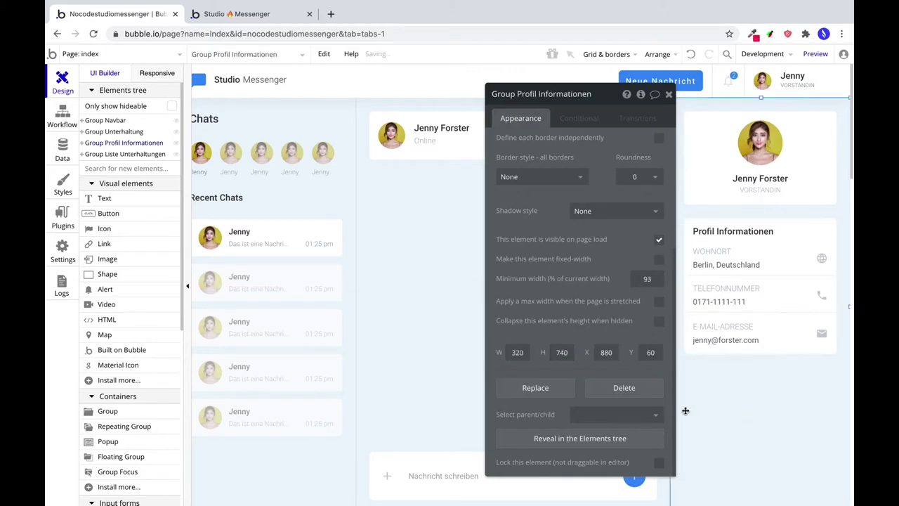
# Set the E-MAIL-ADRESSE, TELEFONNUMMER and WOHNORT labels to font size 12, then preview the app.
pyautogui.click(706, 328)
pyautogui.click(635, 183)
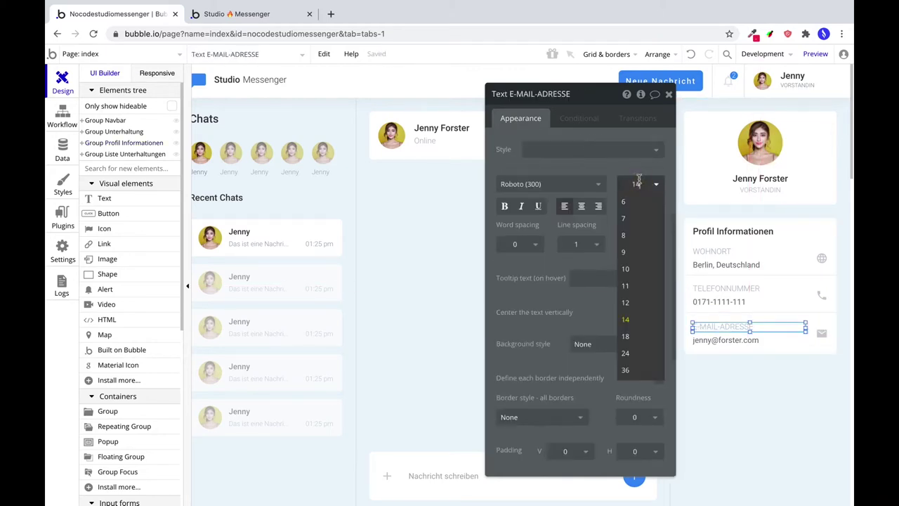
pyautogui.write('12')
pyautogui.click(730, 288)
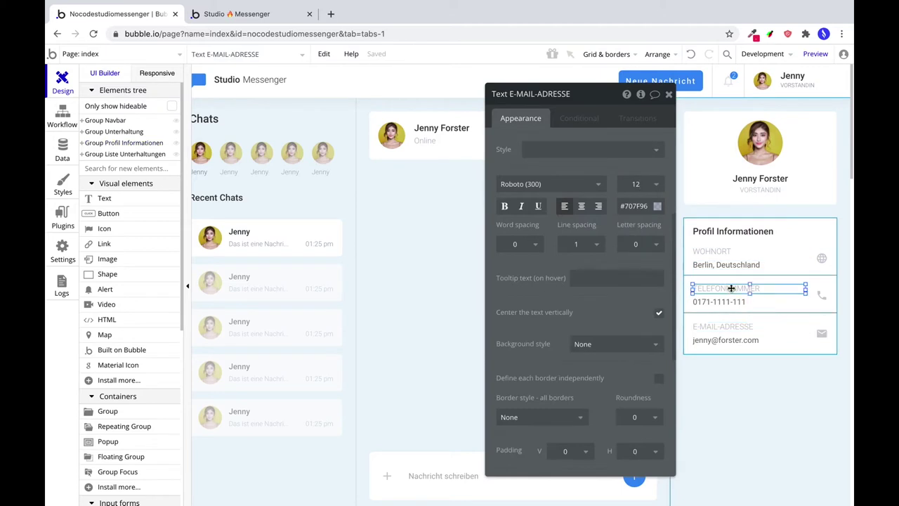
pyautogui.click(636, 184)
pyautogui.click(636, 184)
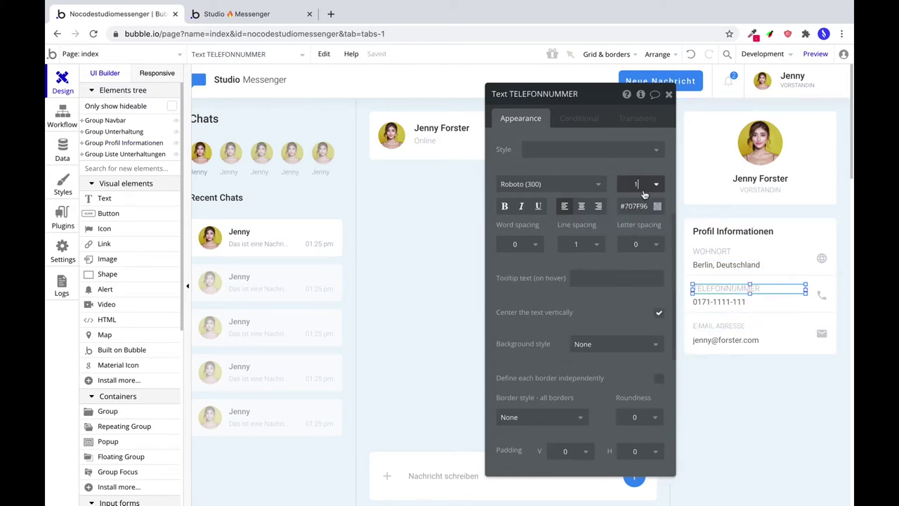
pyautogui.click(713, 251)
pyautogui.click(636, 184)
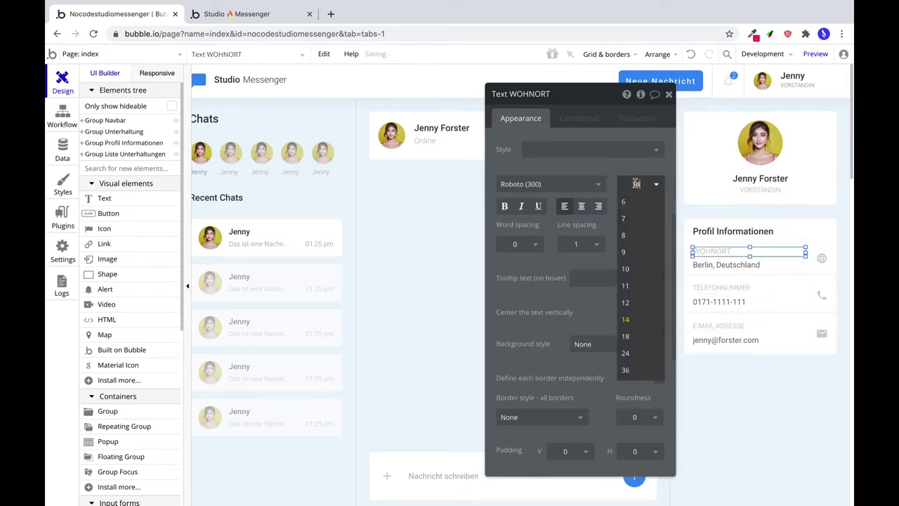
pyautogui.write('12')
pyautogui.click(706, 260)
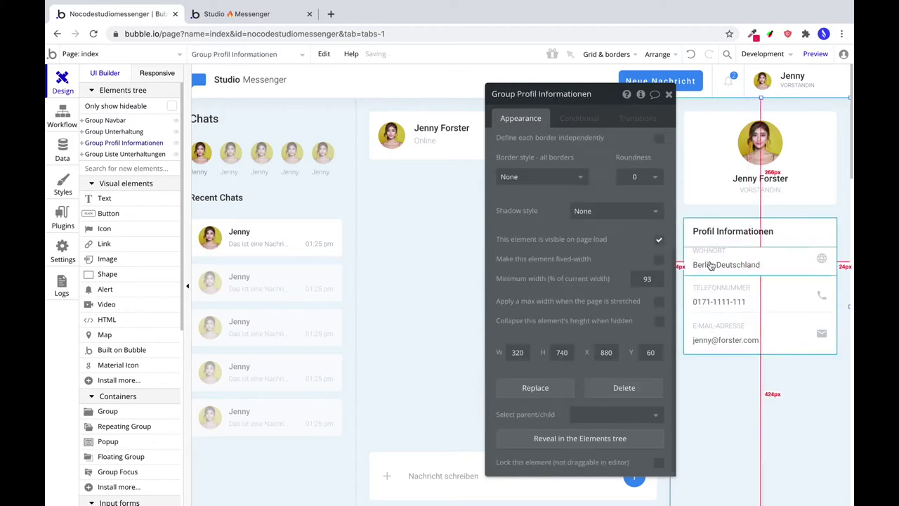
pyautogui.click(717, 257)
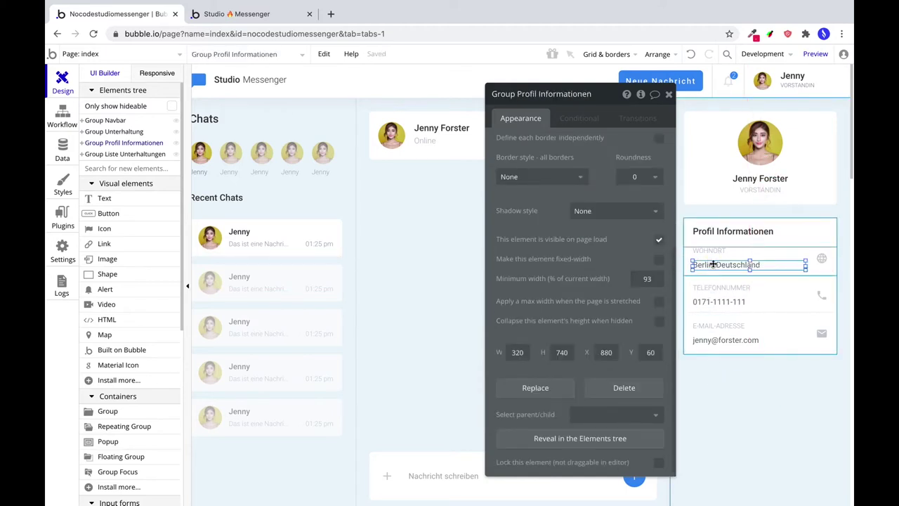
pyautogui.click(724, 372)
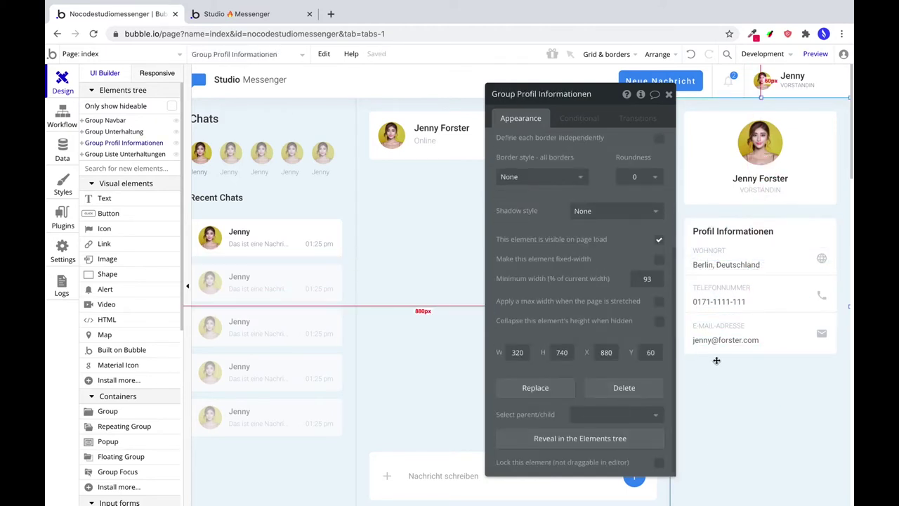
pyautogui.click(816, 53)
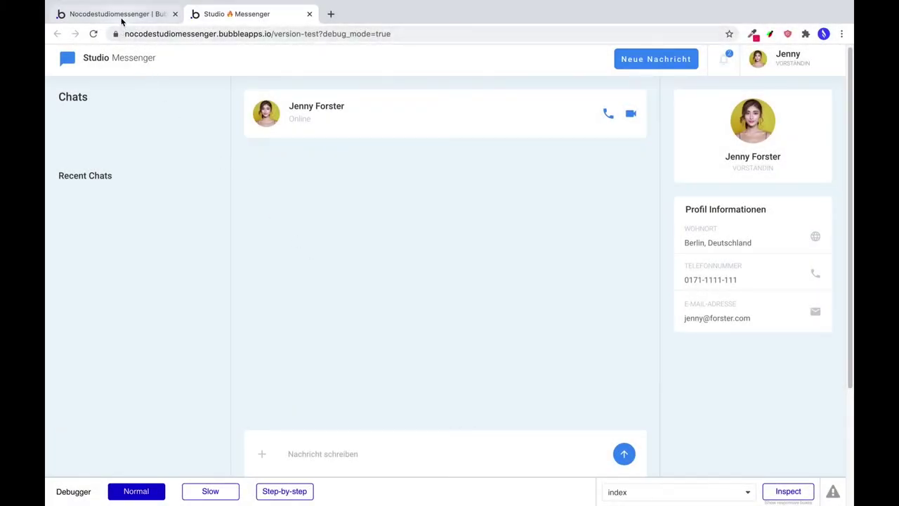
# Switch from the messenger preview back to the Bubble editor tab.
pyautogui.click(121, 15)
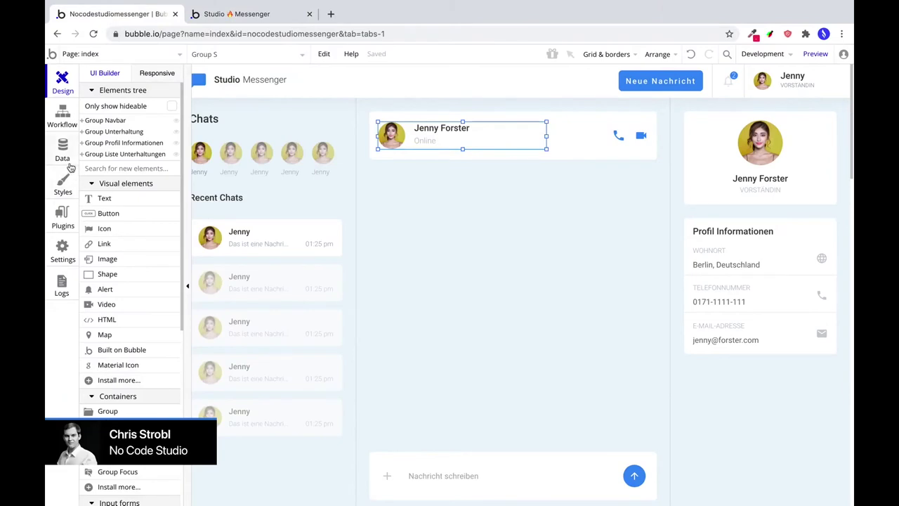
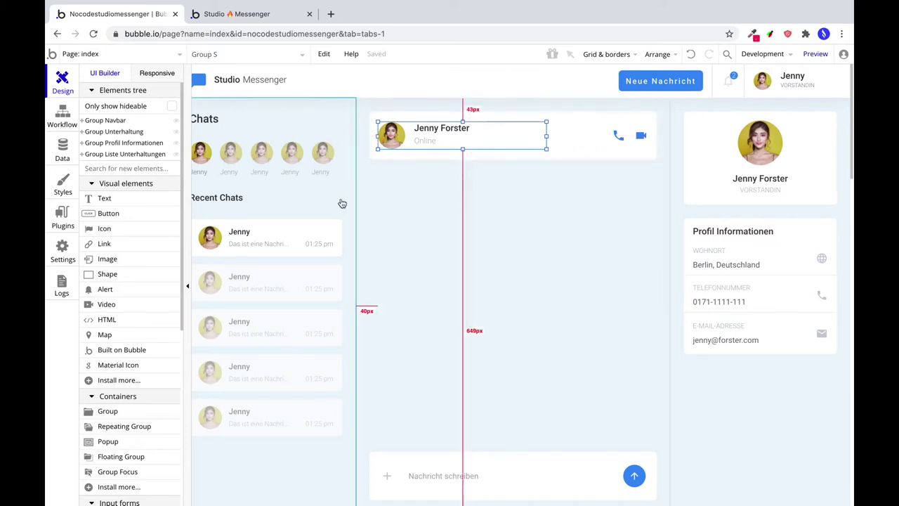
# Show the User data type's built-in fields: email, Modified Date, Created Date, Slug.
pyautogui.click(60, 158)
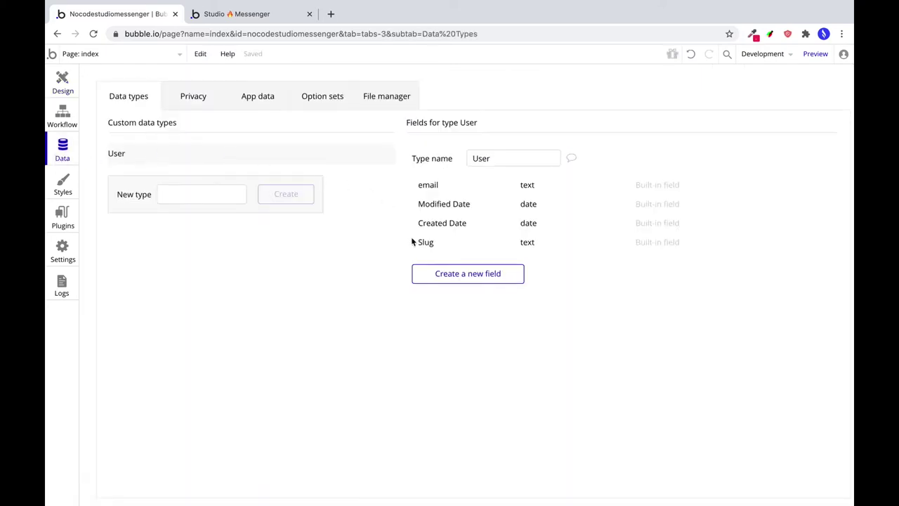
pyautogui.click(62, 80)
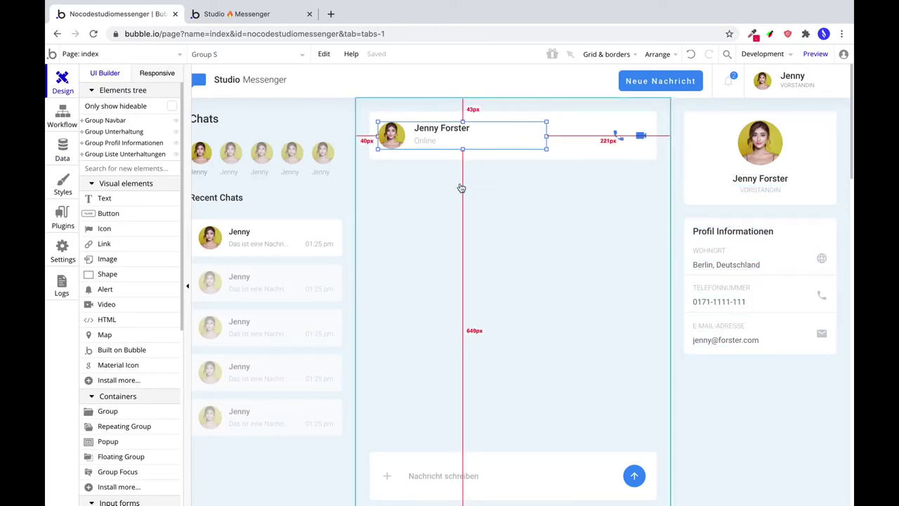
pyautogui.click(56, 156)
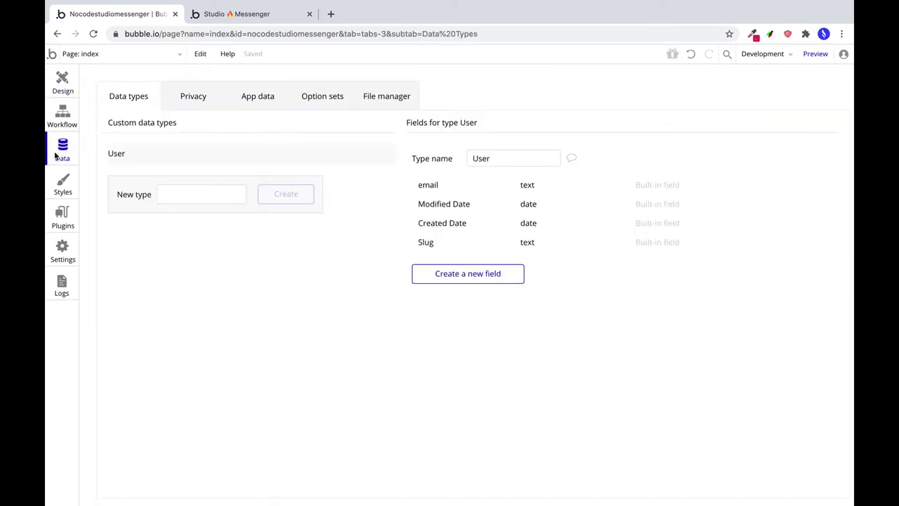
# Add Vorname and Nachname text fields to the User type.
pyautogui.click(469, 275)
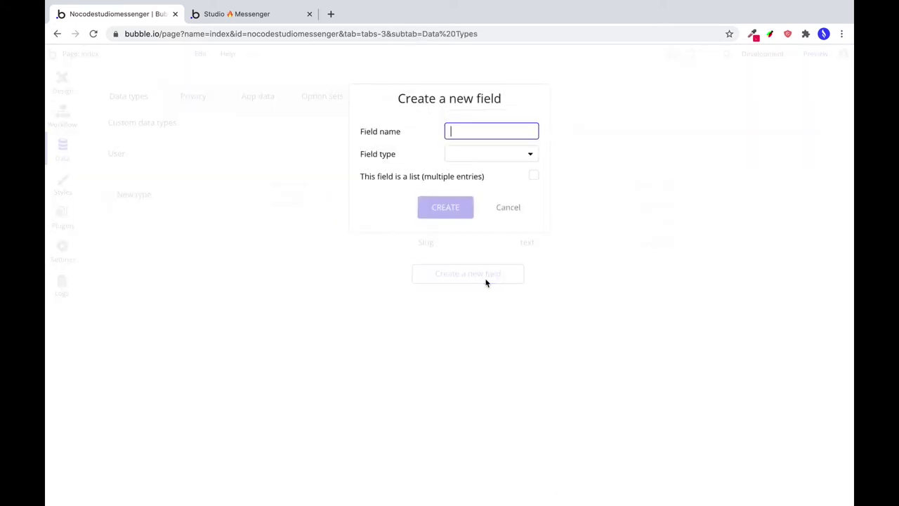
pyautogui.write('Vorname')
pyautogui.click(504, 160)
pyautogui.click(464, 171)
pyautogui.click(443, 213)
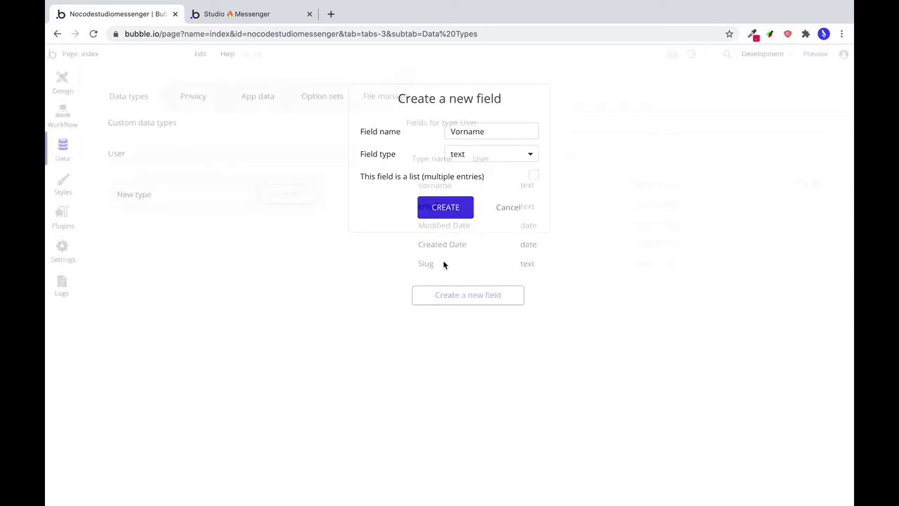
pyautogui.click(451, 299)
pyautogui.write('Nachname')
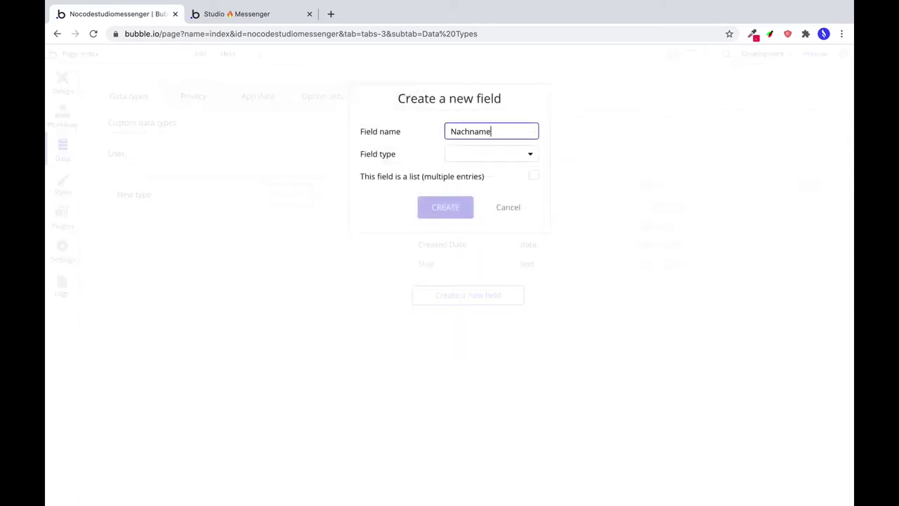
pyautogui.click(482, 153)
pyautogui.click(464, 173)
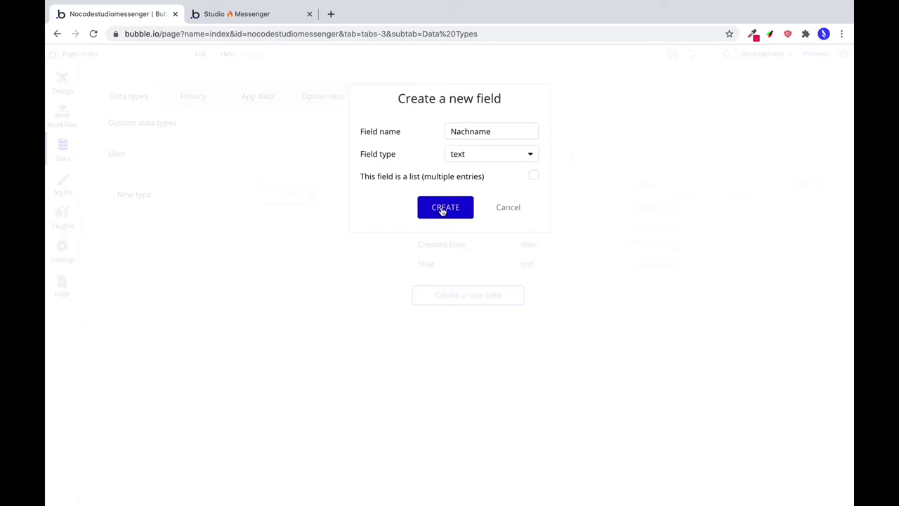
pyautogui.click(442, 209)
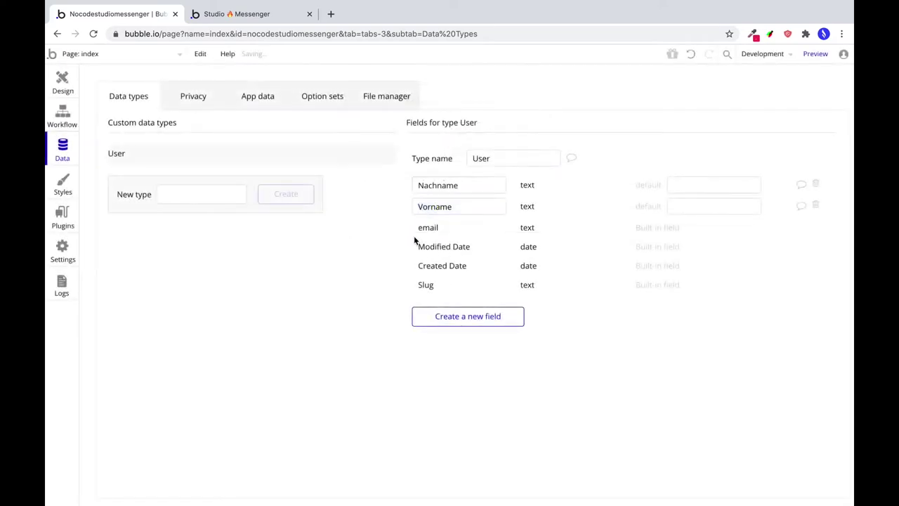
# Add a Telefonnummer text field to the User type.
pyautogui.click(484, 321)
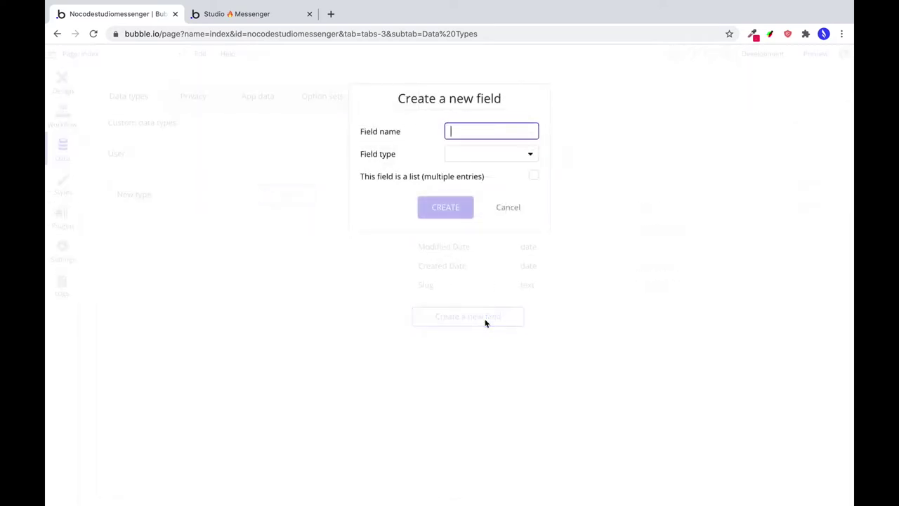
pyautogui.write('Phon')
pyautogui.write('Telefonnummer')
pyautogui.click(504, 153)
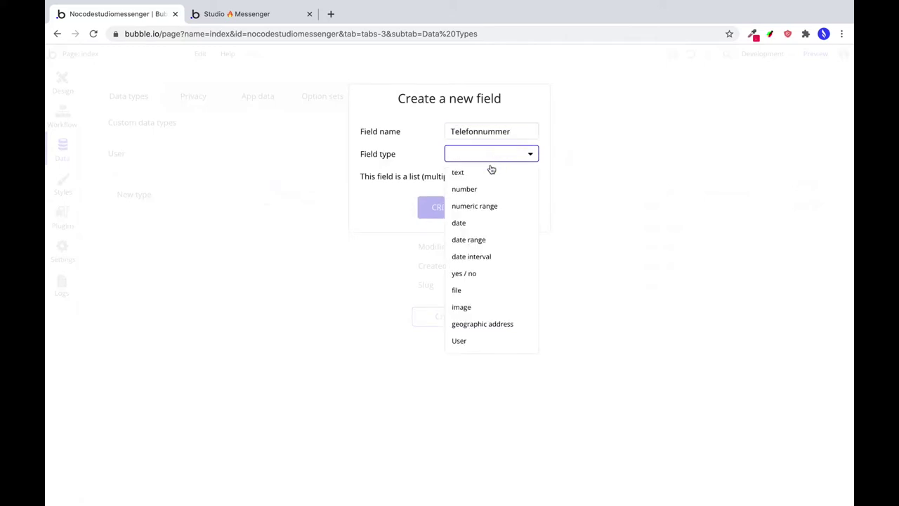
pyautogui.click(469, 175)
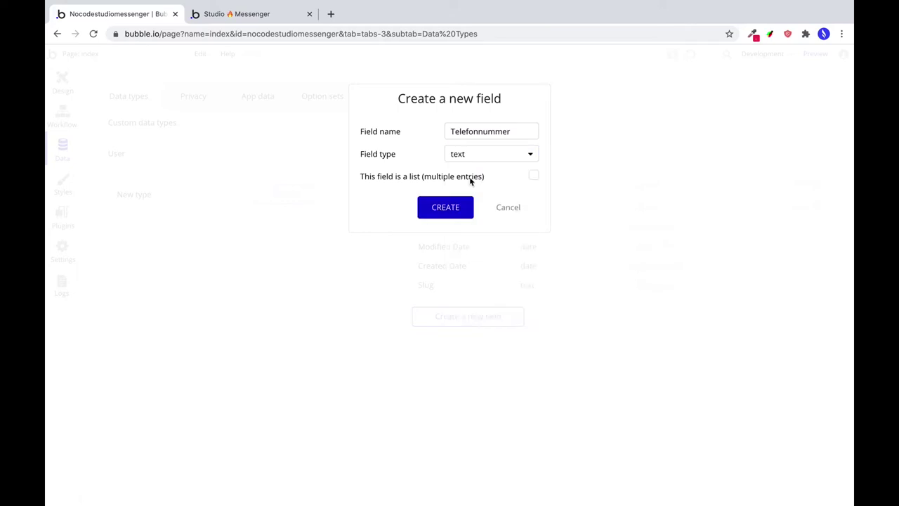
pyautogui.click(428, 208)
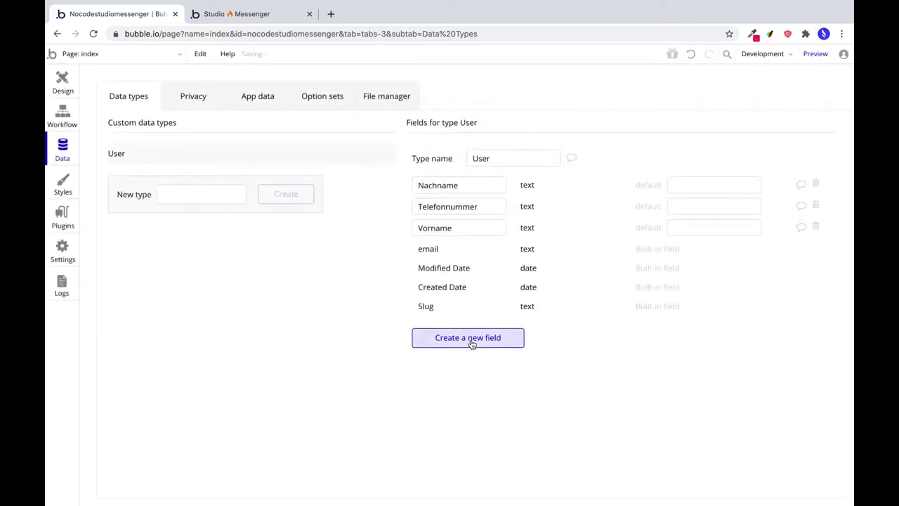
pyautogui.click(470, 338)
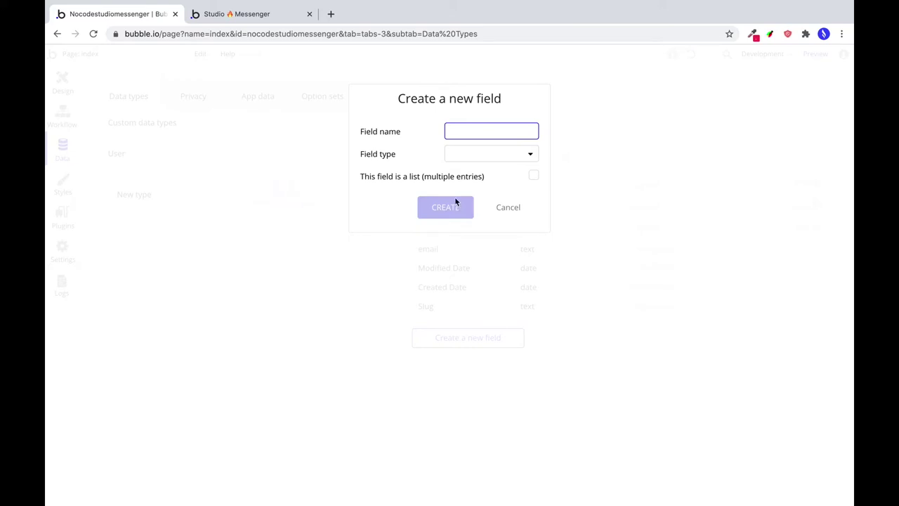
# Add Wohnort and Berufsbezeichnung text fields to the User type.
pyautogui.moveTo(493, 164)
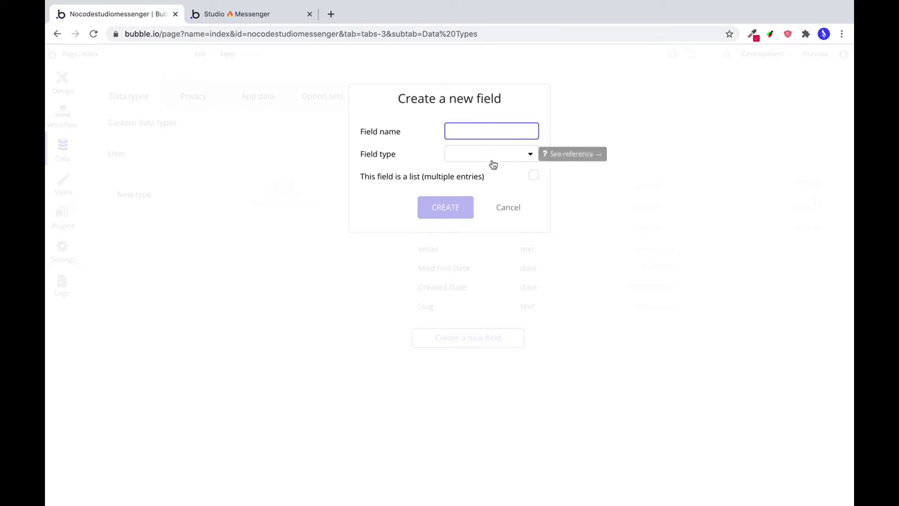
pyautogui.write('Stadt')
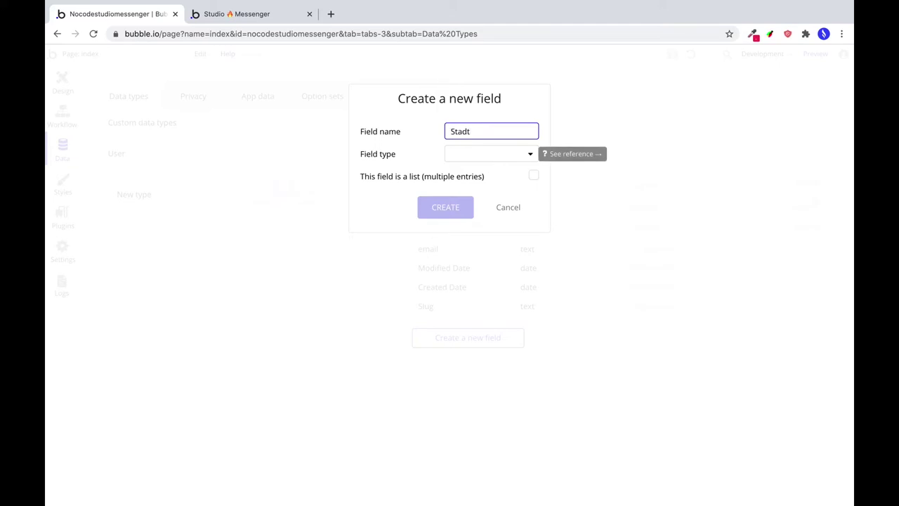
pyautogui.press('super+a')
pyautogui.write('Wohnort')
pyautogui.click(507, 160)
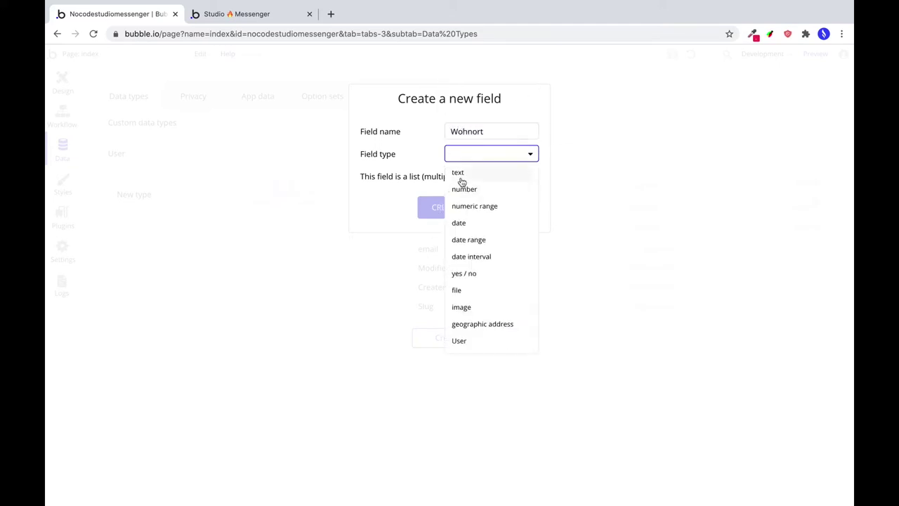
pyautogui.click(458, 174)
pyautogui.click(446, 207)
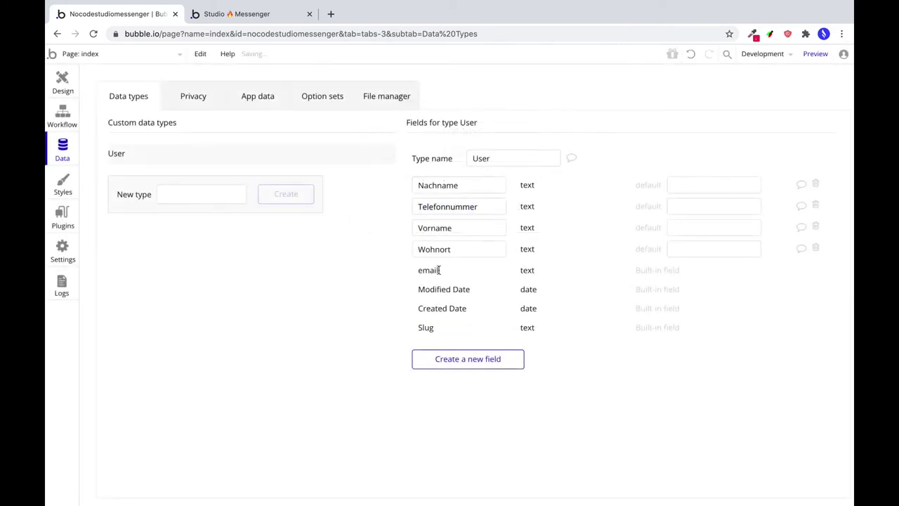
pyautogui.click(462, 359)
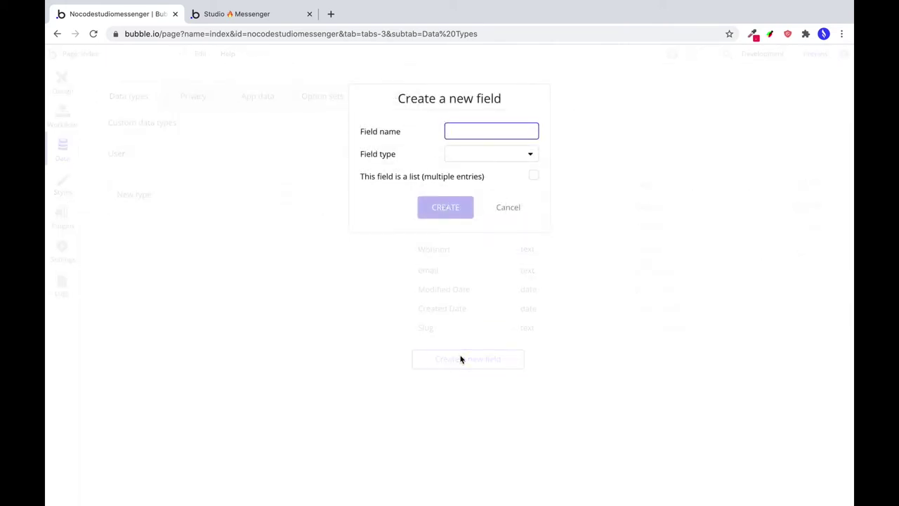
pyautogui.write('Berufsbezeichnung')
pyautogui.click(492, 154)
pyautogui.click(461, 171)
pyautogui.click(445, 207)
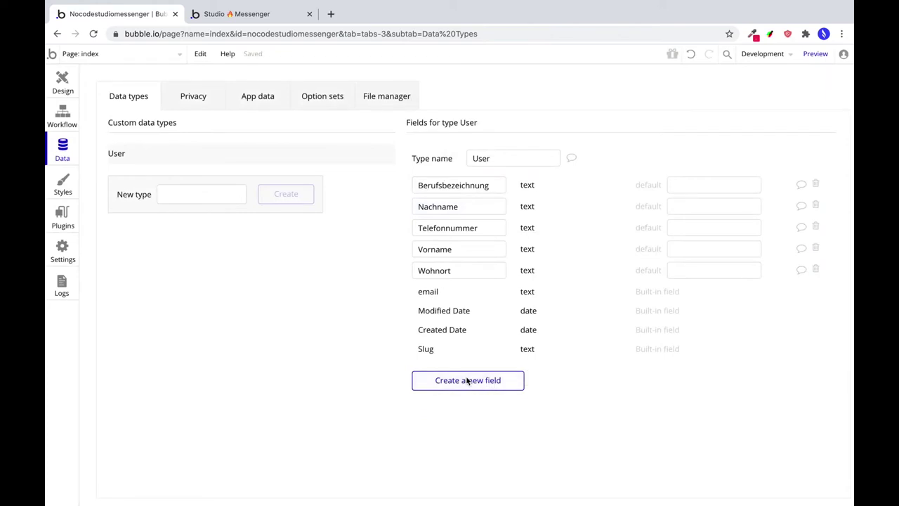
# Add a Profilbild image field to the User type.
pyautogui.click(467, 380)
pyautogui.write('Profilbbild')
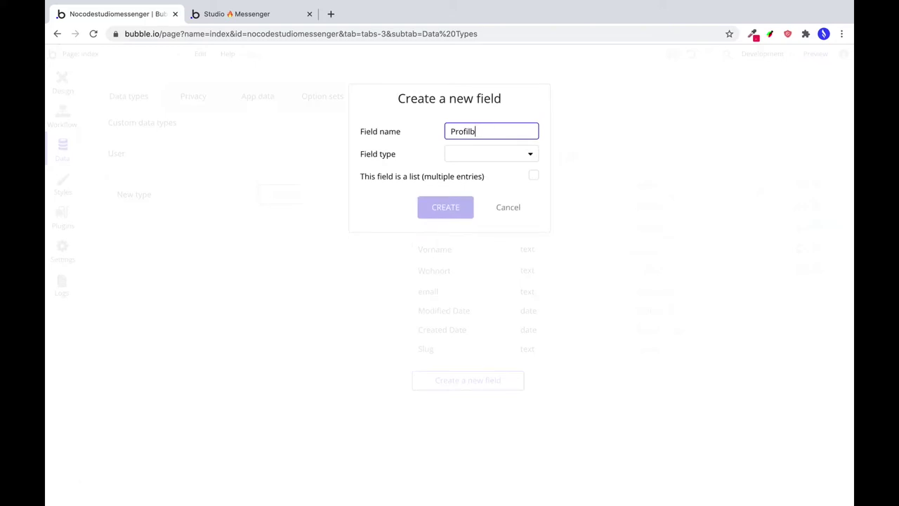
pyautogui.click(505, 157)
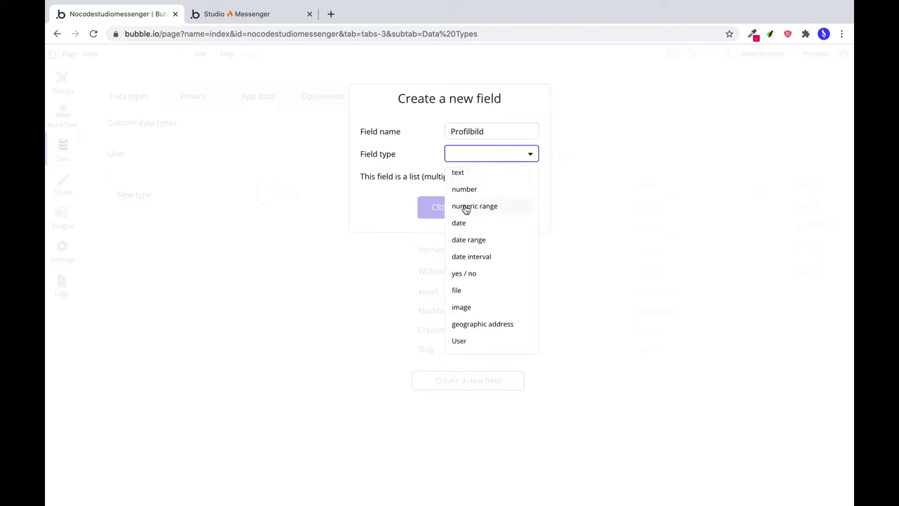
pyautogui.click(470, 308)
pyautogui.click(440, 212)
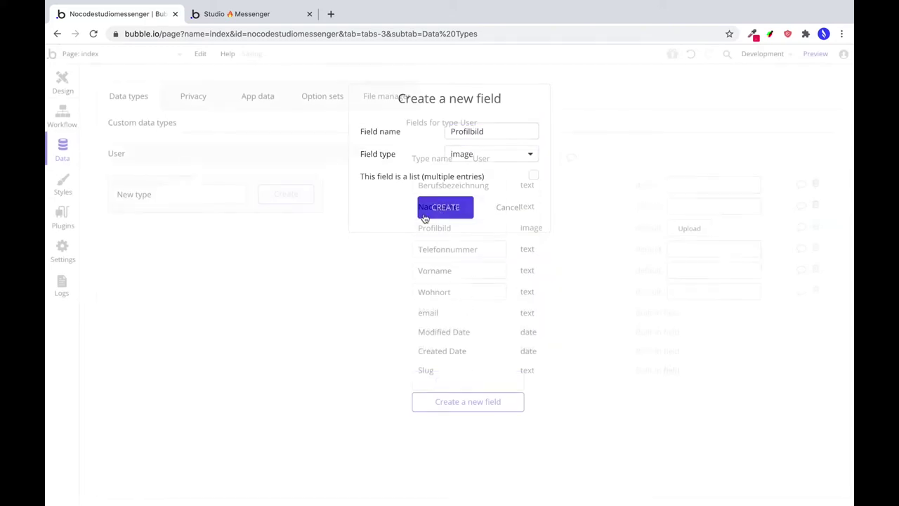
pyautogui.click(201, 194)
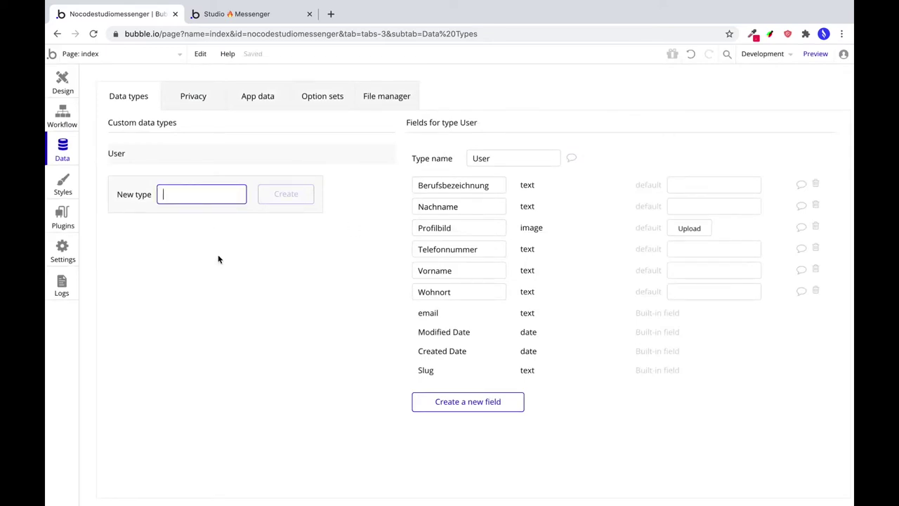
# Create the Nachricht data type with a Text field of type text.
pyautogui.write('Nachricht')
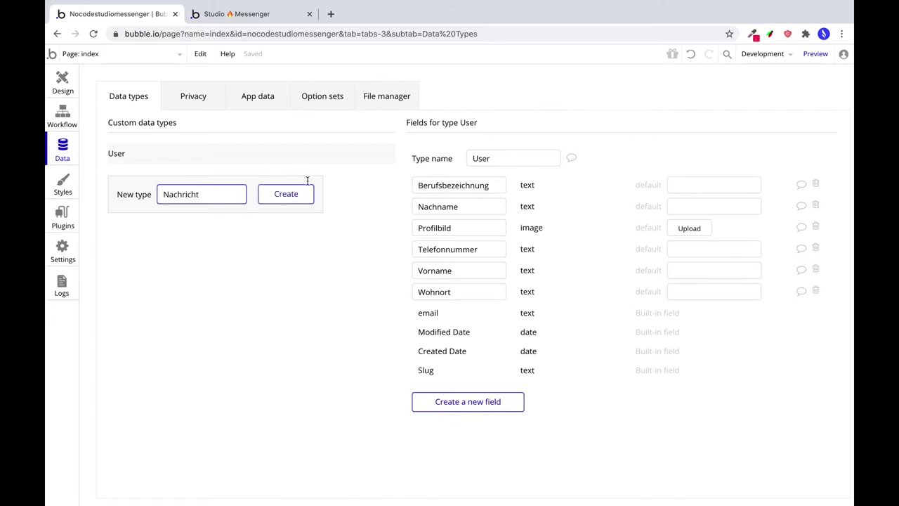
pyautogui.click(288, 195)
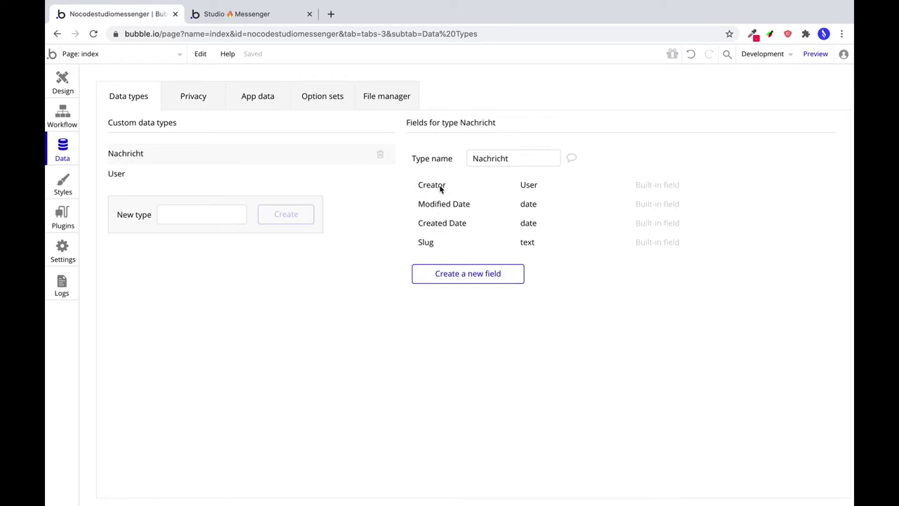
pyautogui.click(443, 273)
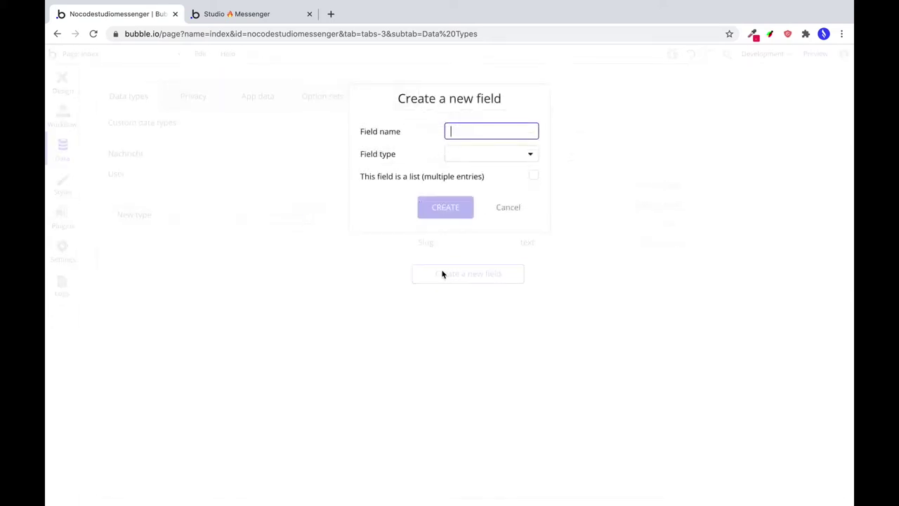
pyautogui.write('t')
pyautogui.click(482, 153)
pyautogui.click(477, 172)
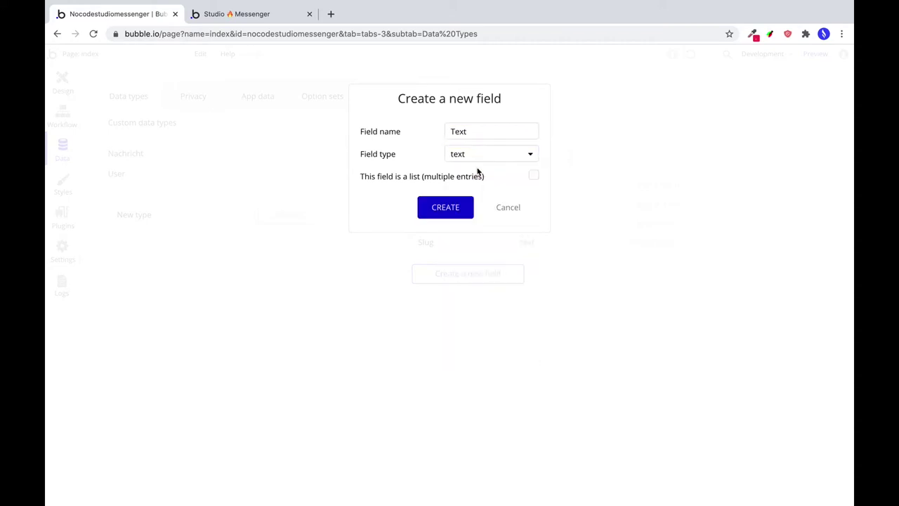
pyautogui.click(450, 208)
# Add a Bild image field to the Nachricht type.
pyautogui.click(452, 296)
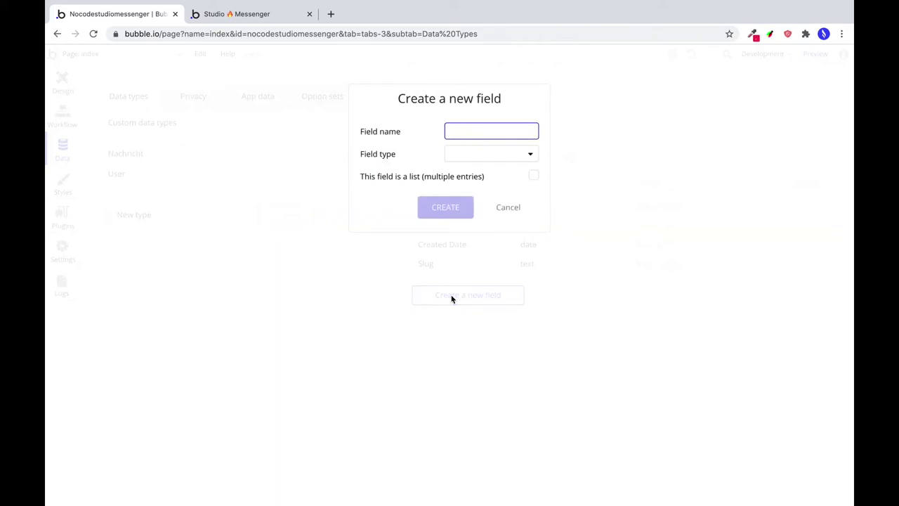
pyautogui.write('Image')
pyautogui.hotkey('ctrl', 'a')
pyautogui.write('Bild')
pyautogui.click(522, 158)
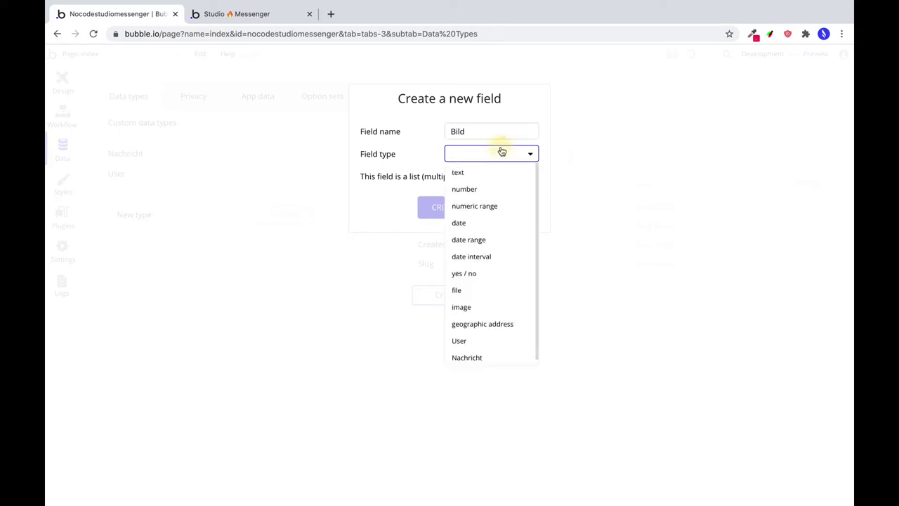
pyautogui.click(469, 310)
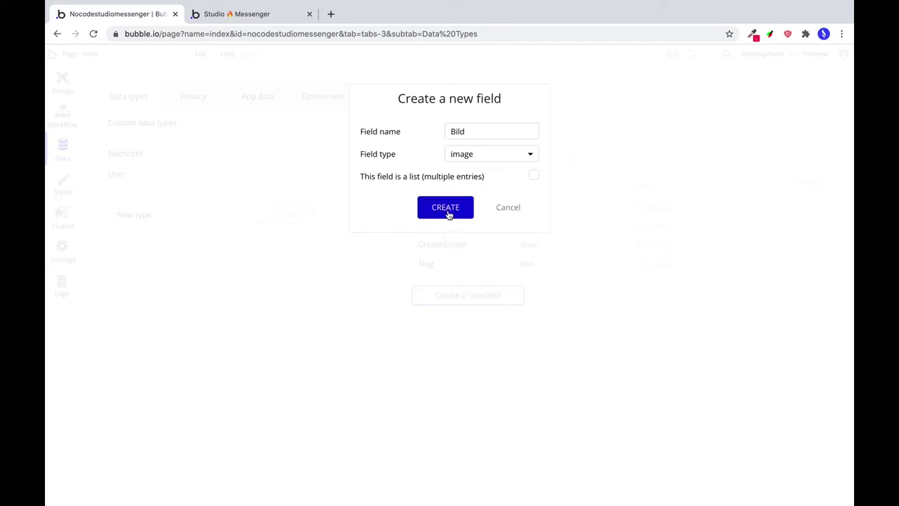
pyautogui.click(447, 210)
pyautogui.click(215, 217)
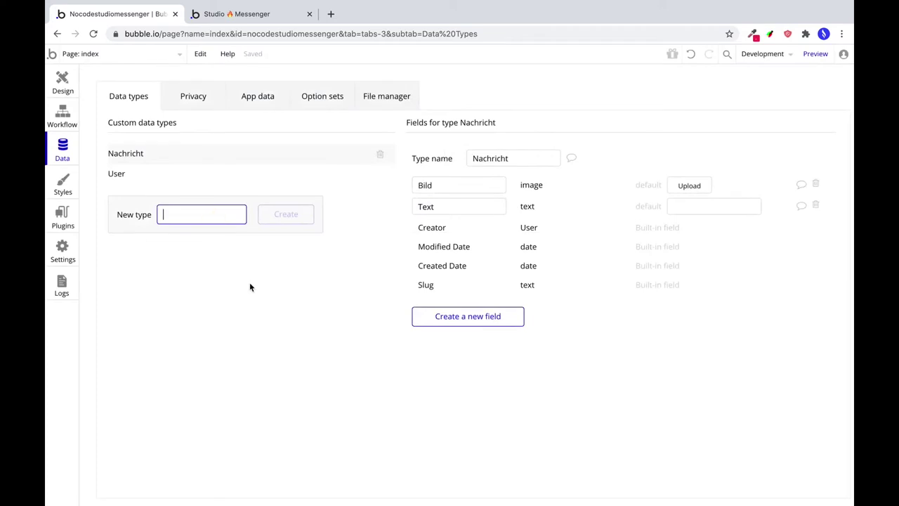
pyautogui.write('Unterhaltung')
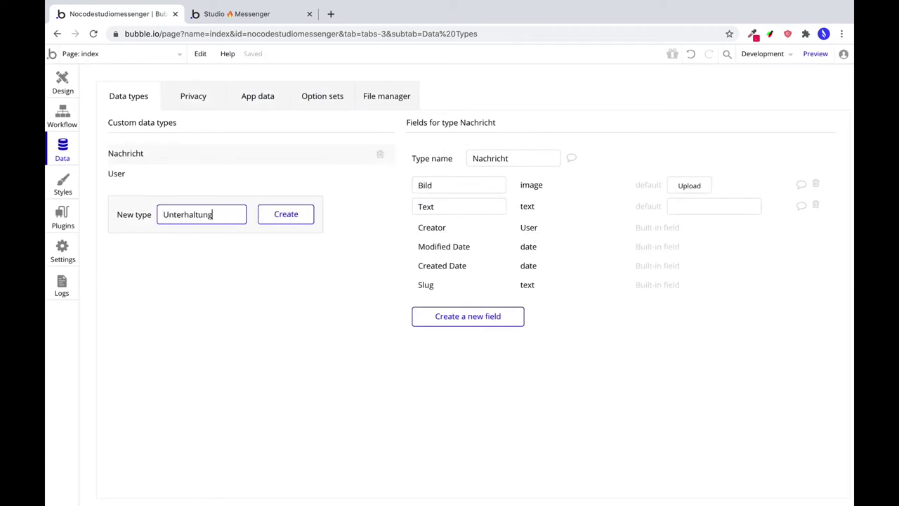
# Create the Unterhaltung data type with a Teilnehmer field holding a list of Users.
pyautogui.click(283, 218)
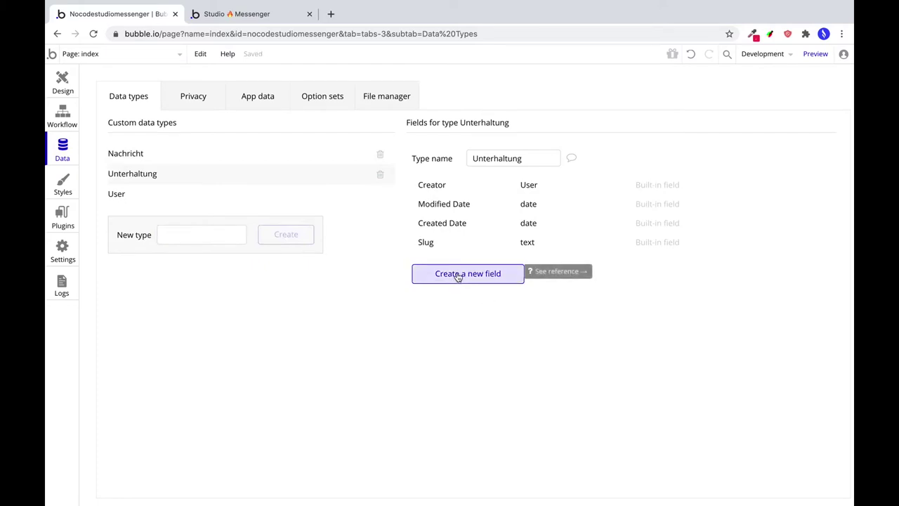
pyautogui.click(457, 276)
pyautogui.write('Teiln')
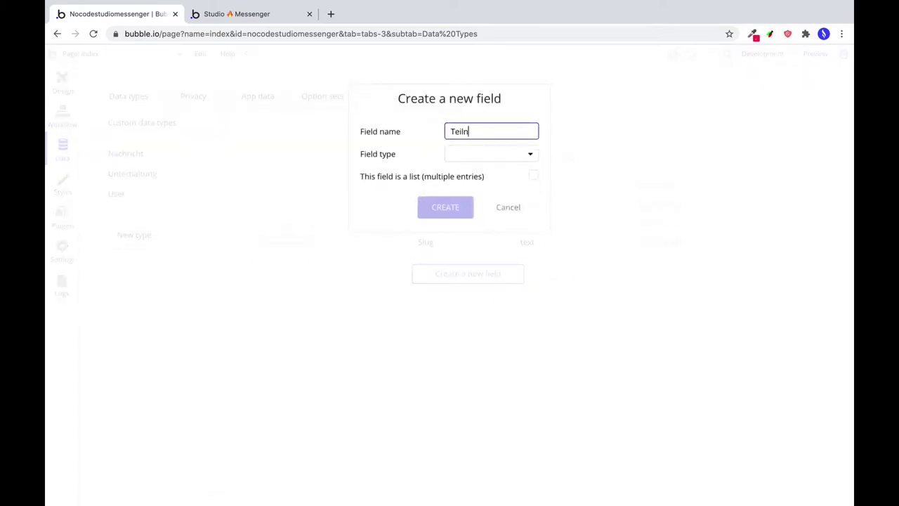
pyautogui.write('ehmer')
pyautogui.click(510, 160)
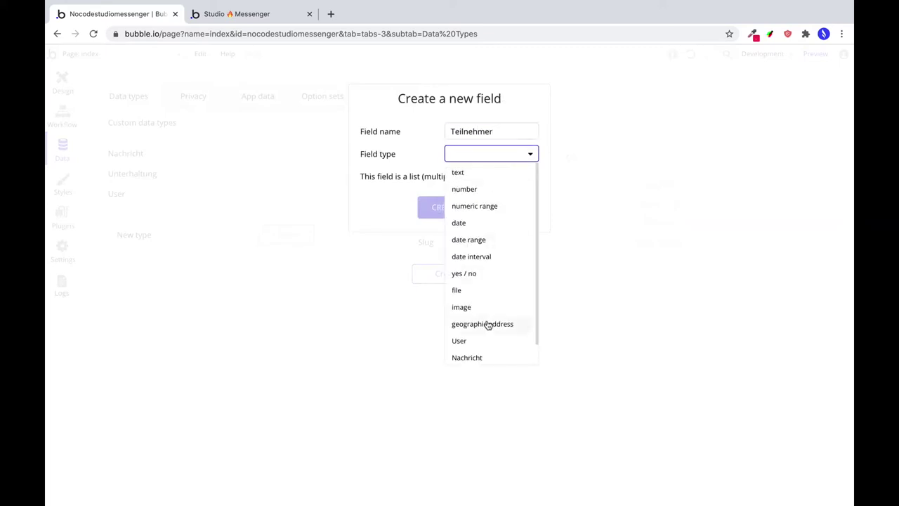
pyautogui.scroll(-1, 488, 323)
pyautogui.click(477, 320)
pyautogui.click(534, 175)
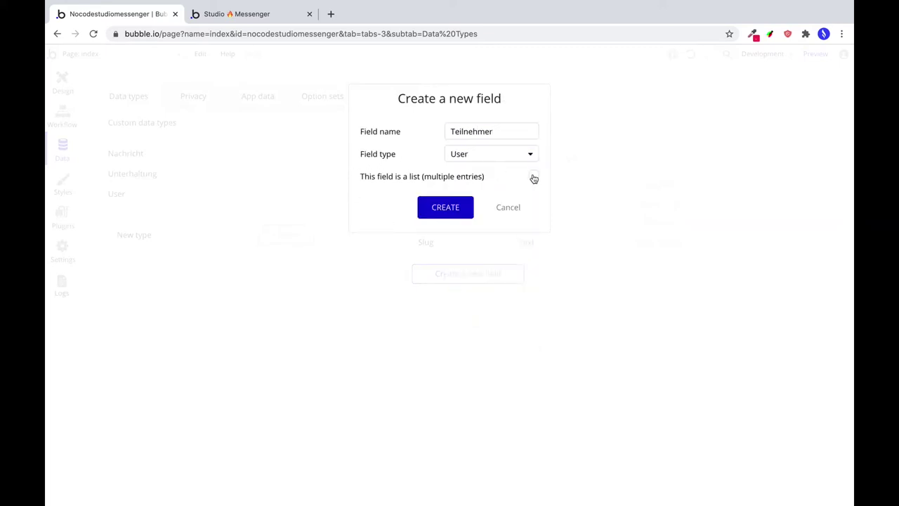
pyautogui.click(444, 208)
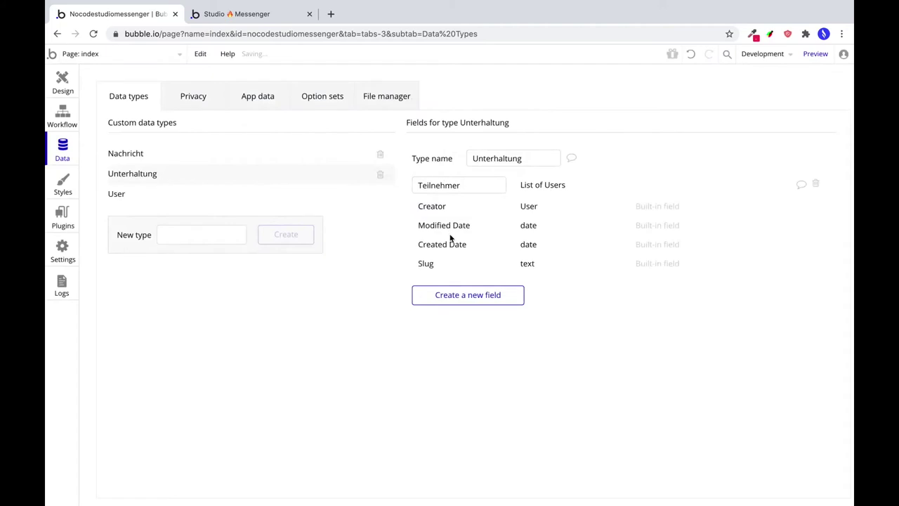
# Add a Nachrichten field of type Nachricht list to Unterhaltung.
pyautogui.click(467, 294)
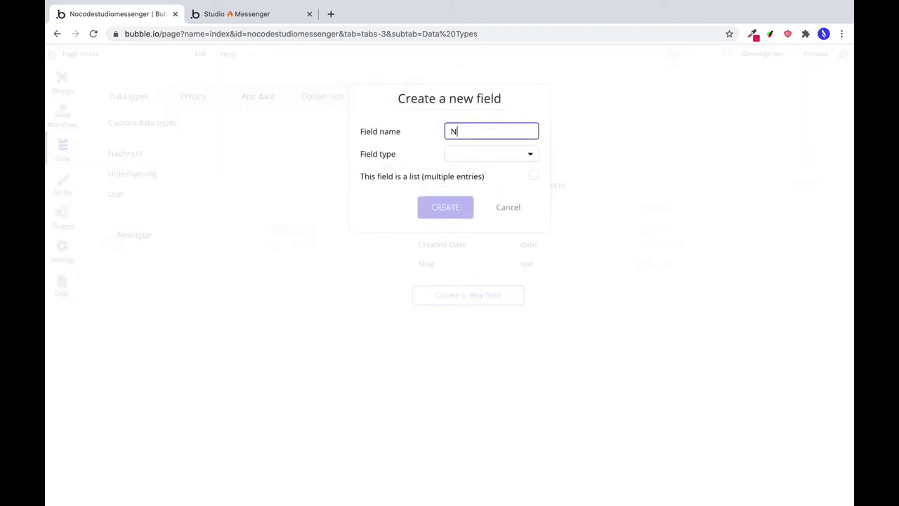
pyautogui.write('Nachrichten')
pyautogui.click(492, 153)
pyautogui.scroll(-1, 488, 319)
pyautogui.click(486, 339)
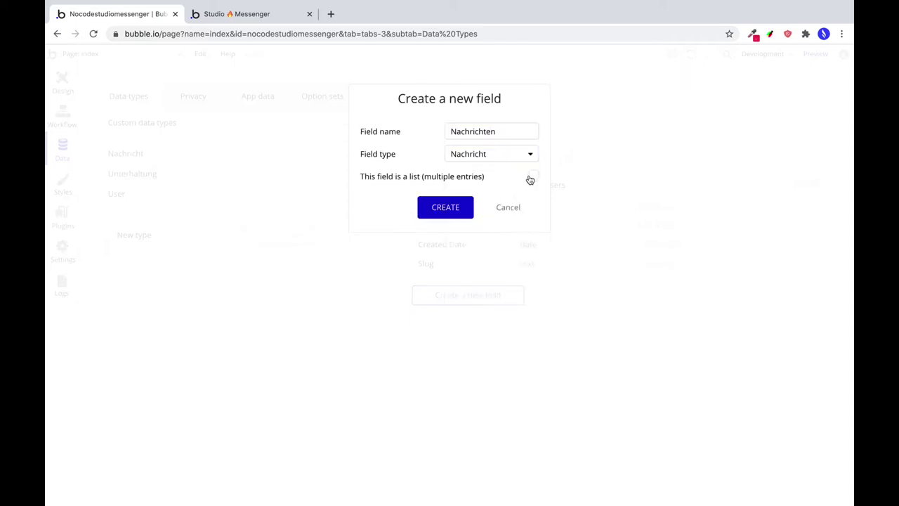
pyautogui.click(442, 207)
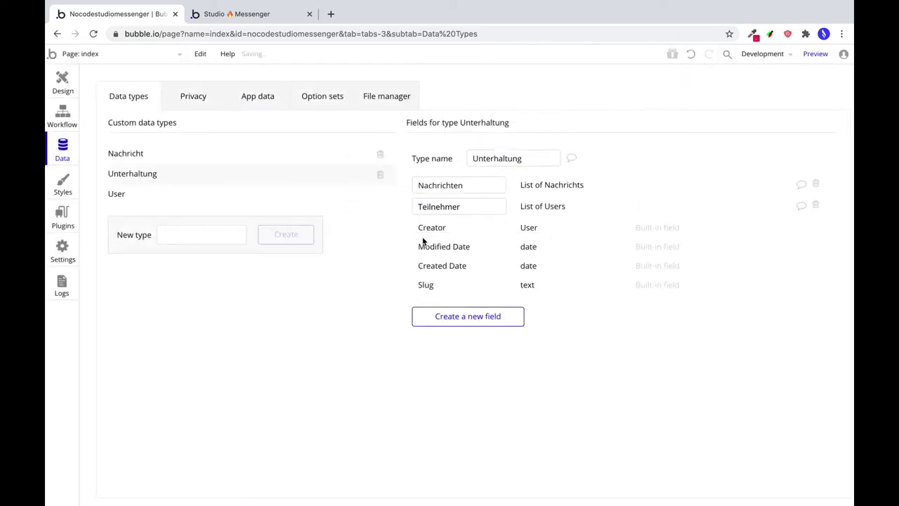
# Add an Unterhaltungen field holding a list of Unterhaltung to the User type.
pyautogui.click(118, 197)
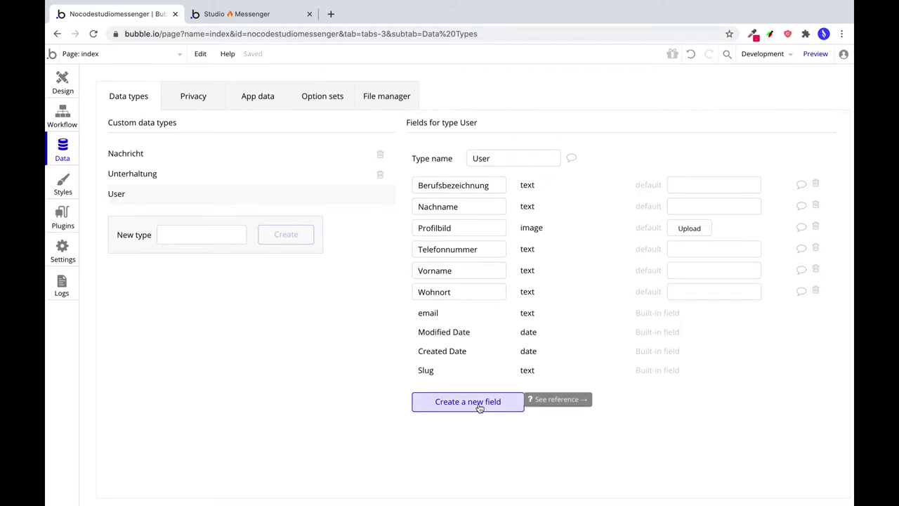
pyautogui.click(480, 406)
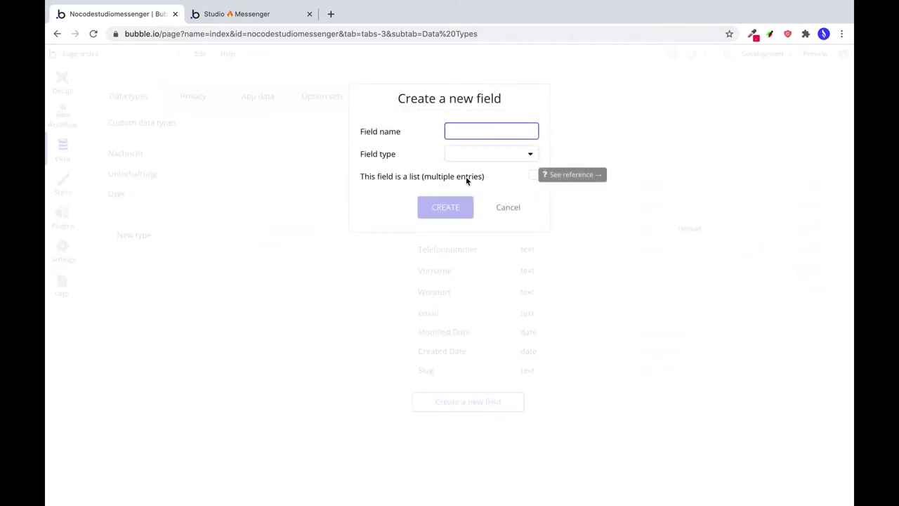
pyautogui.write('Unterhaltungen')
pyautogui.click(453, 153)
pyautogui.scroll(-1, 498, 353)
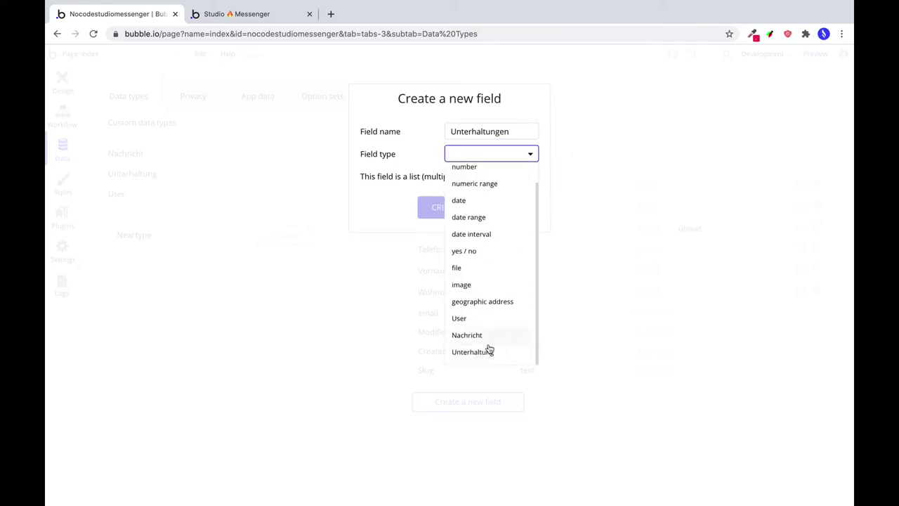
pyautogui.click(488, 351)
pyautogui.click(531, 176)
pyautogui.click(453, 208)
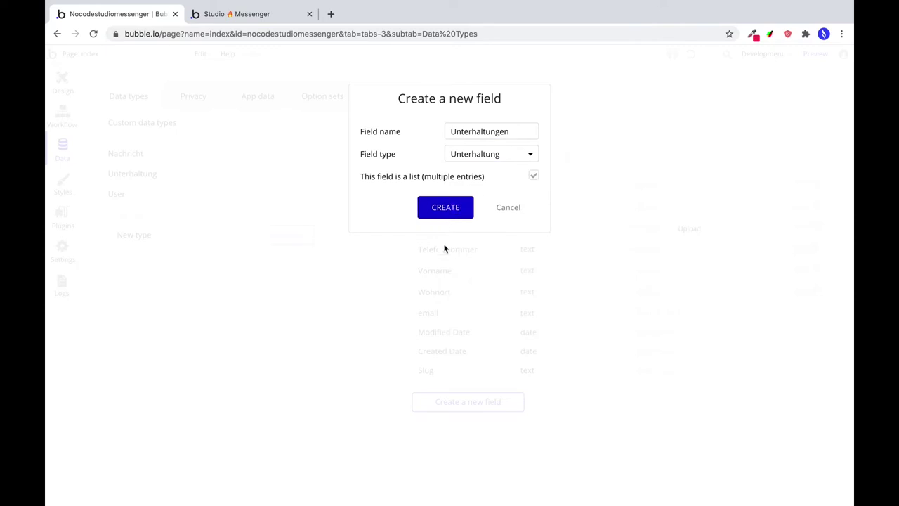
# Add a Nachrichten list-of-Nachricht field to User, then review Nachricht and Unterhaltung fields.
pyautogui.click(450, 424)
pyautogui.write('Na')
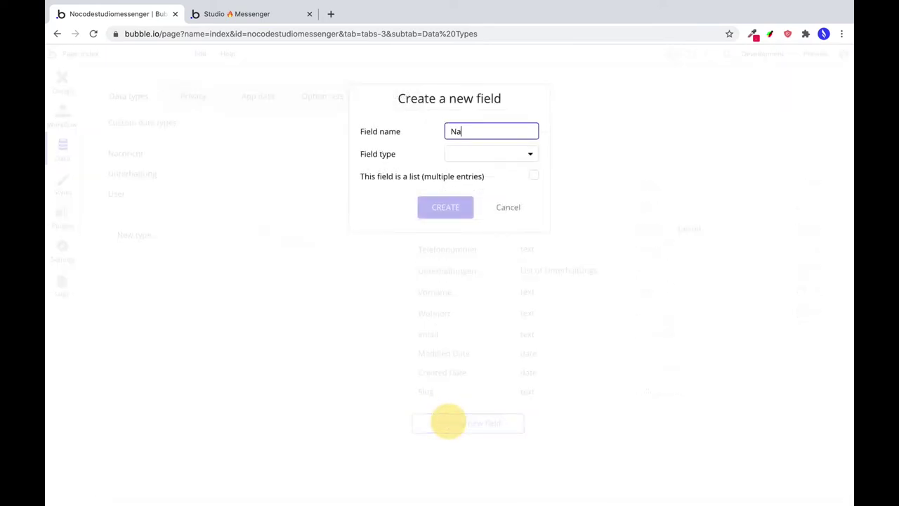
pyautogui.write('chrichten')
pyautogui.click(510, 154)
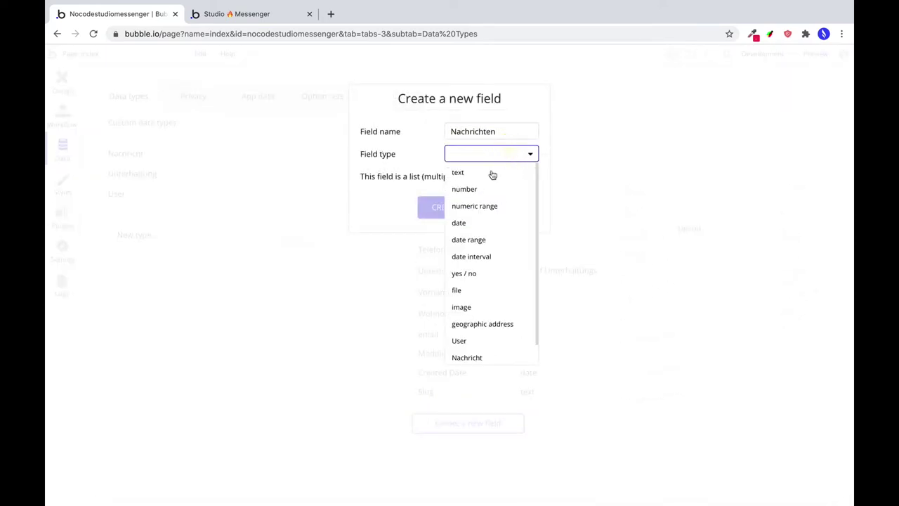
pyautogui.scroll(-1, 519, 345)
pyautogui.click(506, 338)
pyautogui.click(534, 175)
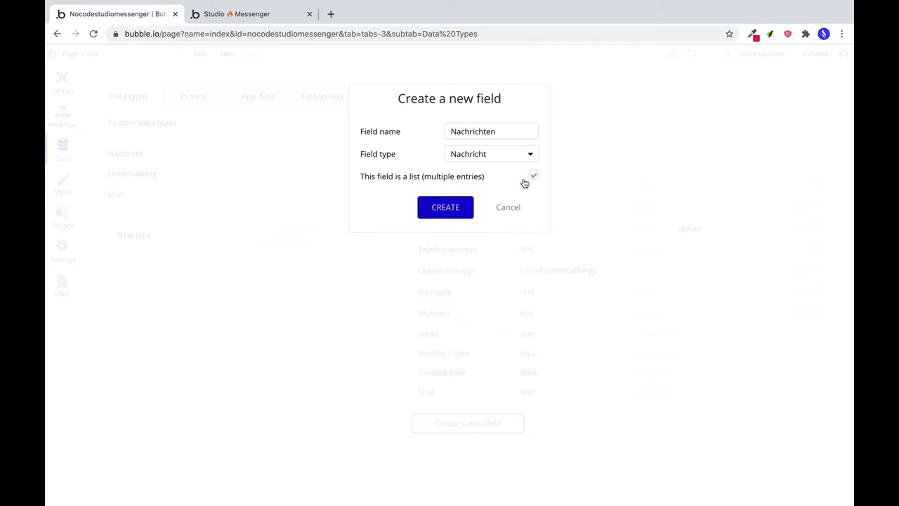
pyautogui.click(429, 213)
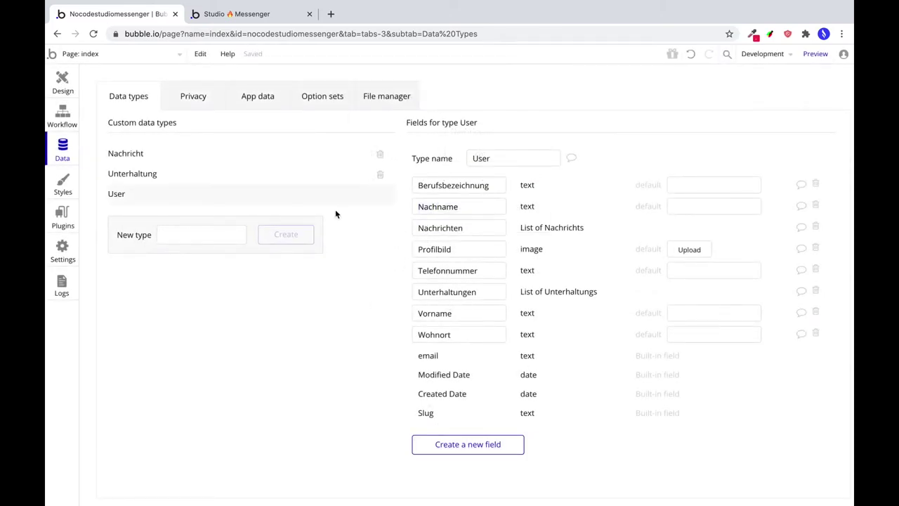
pyautogui.click(172, 154)
pyautogui.click(169, 173)
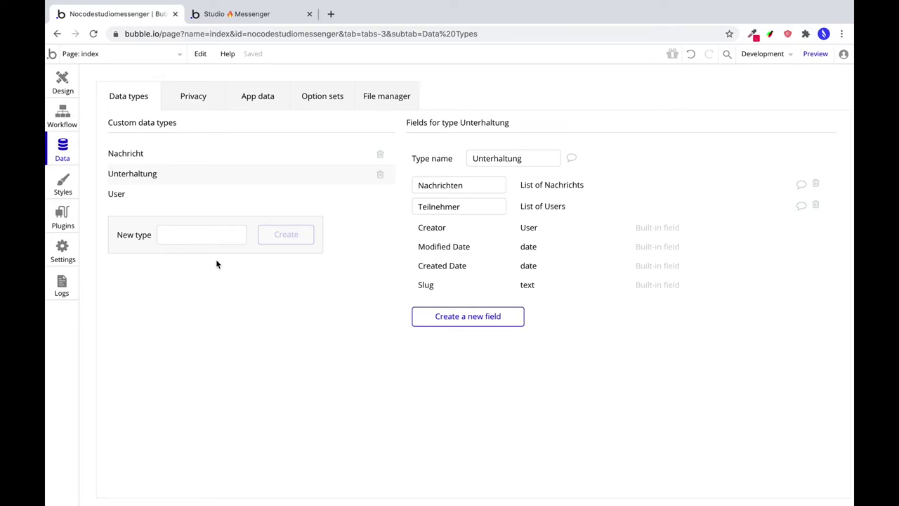
# Create a new blank page named user-generator without cloning another page.
pyautogui.click(163, 202)
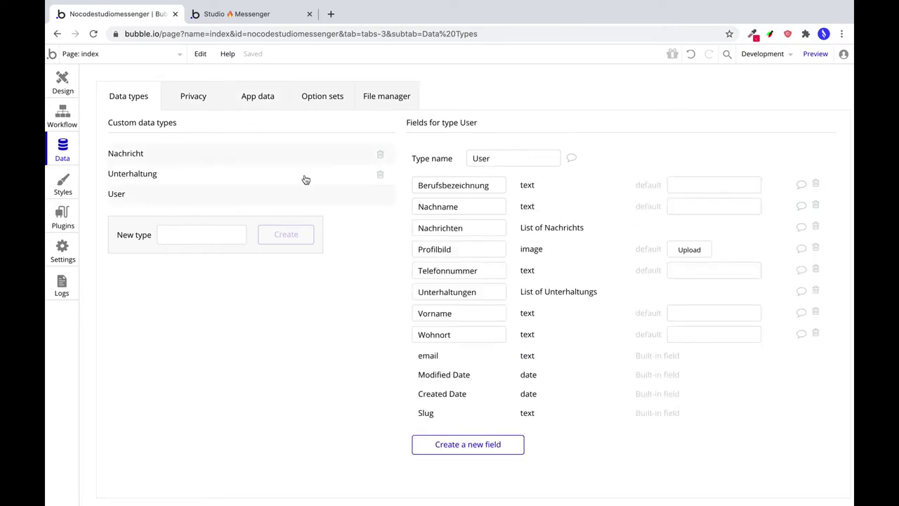
pyautogui.click(63, 83)
pyautogui.click(119, 54)
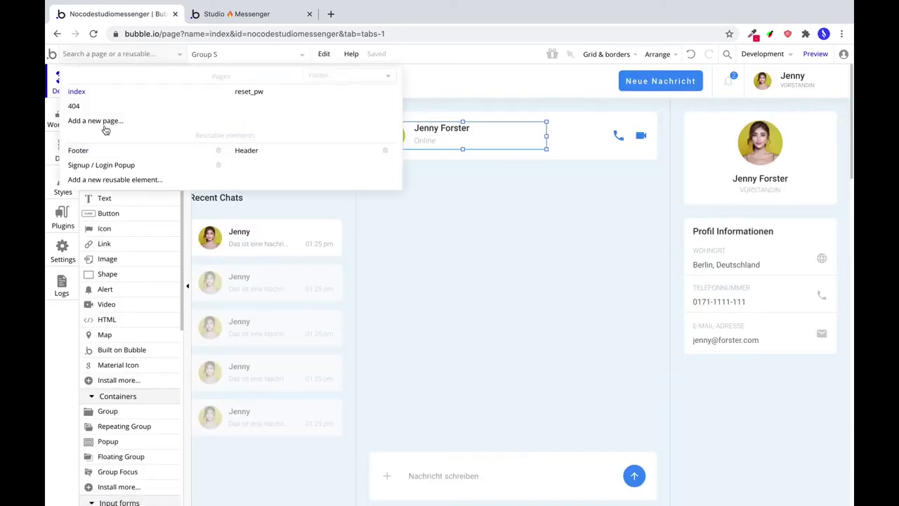
pyautogui.click(103, 123)
pyautogui.write('user-generator')
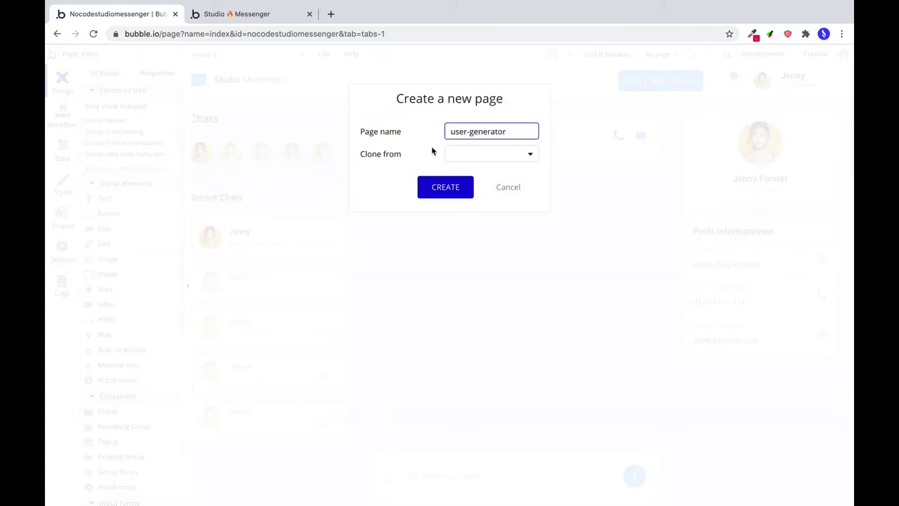
pyautogui.click(462, 154)
pyautogui.click(413, 153)
pyautogui.click(437, 191)
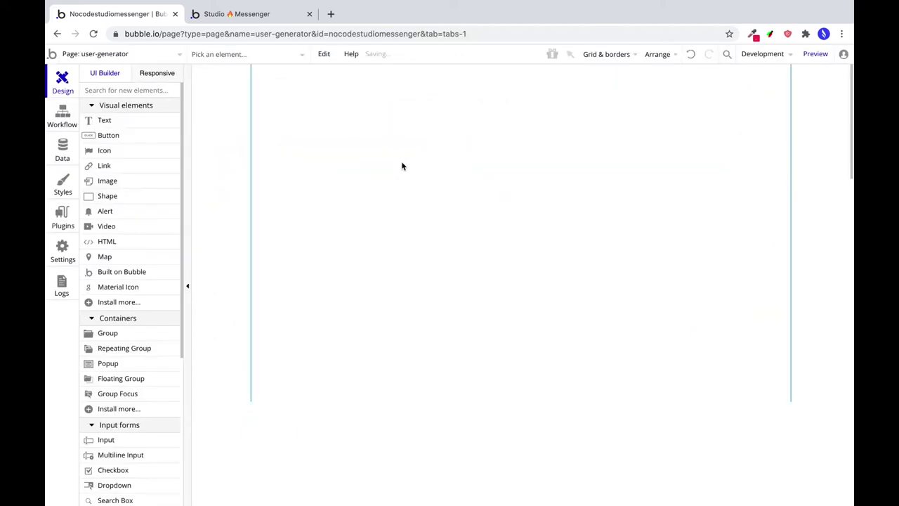
# Set the page to 1200×800, not fixed-width, titled User Generator.
pyautogui.doubleClick(471, 201)
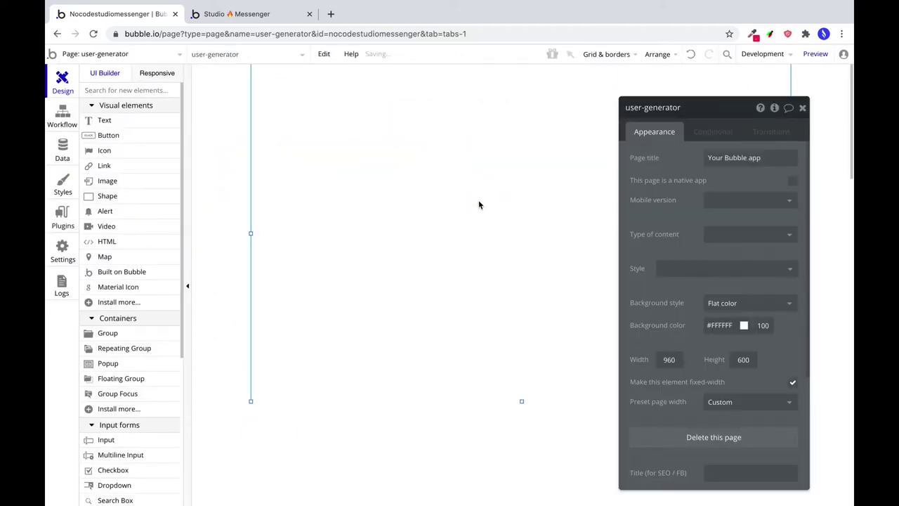
pyautogui.doubleClick(667, 359)
pyautogui.write('1200')
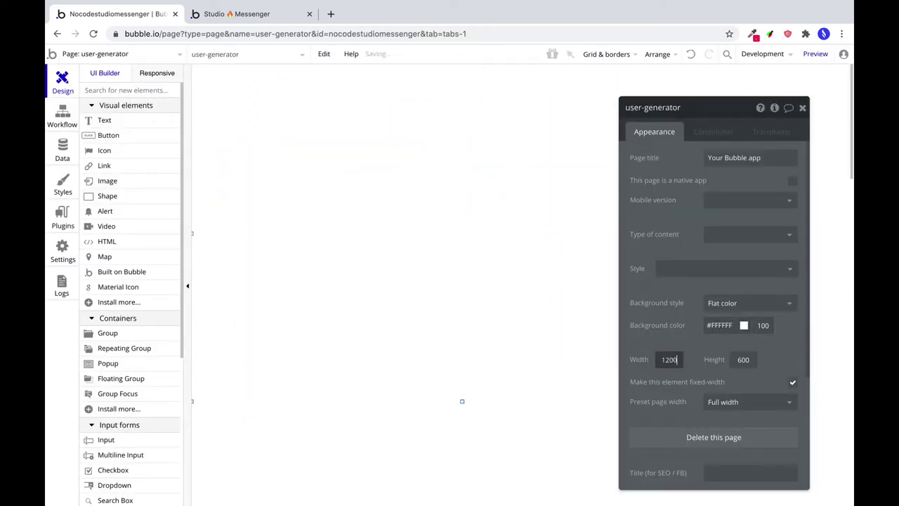
pyautogui.doubleClick(740, 359)
pyautogui.write('80')
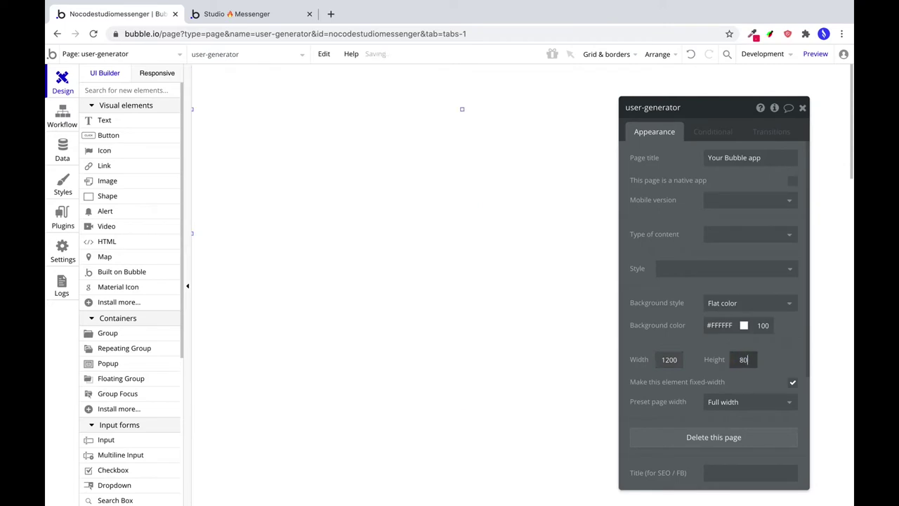
pyautogui.write('0')
pyautogui.click(792, 382)
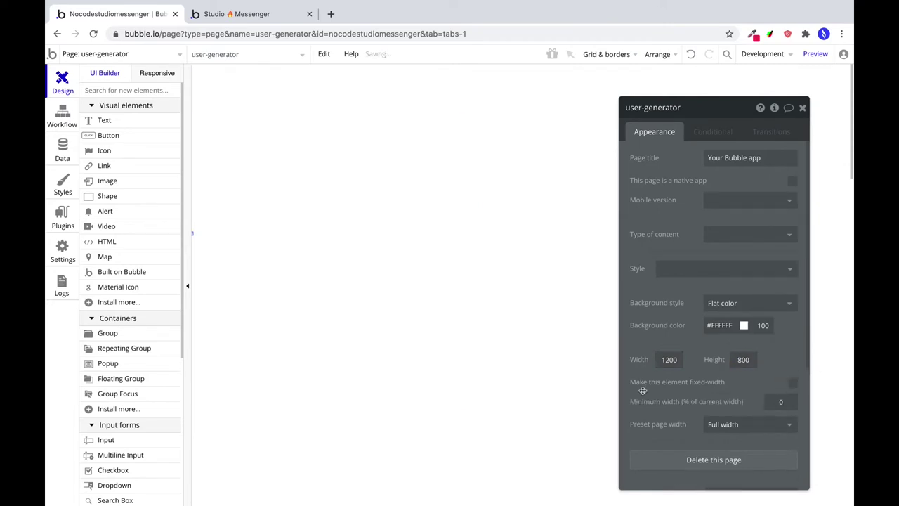
pyautogui.tripleClick(744, 158)
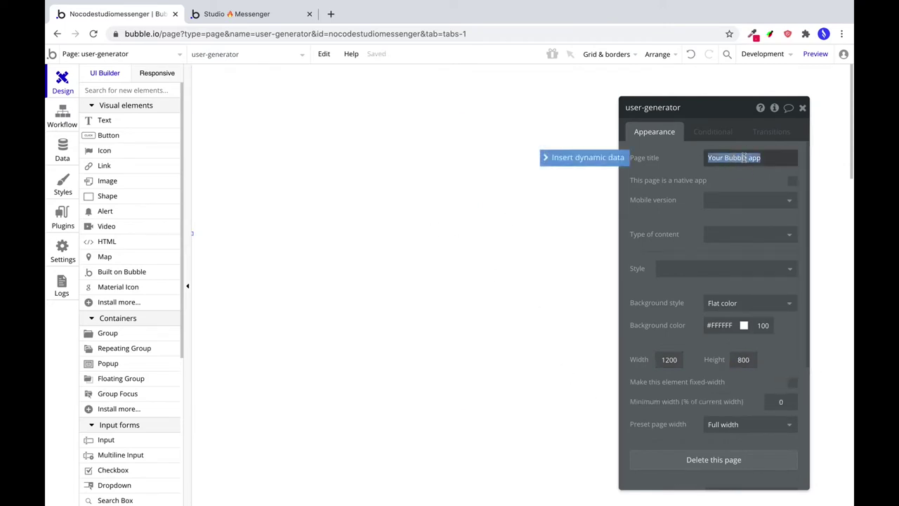
pyautogui.write('User Gen')
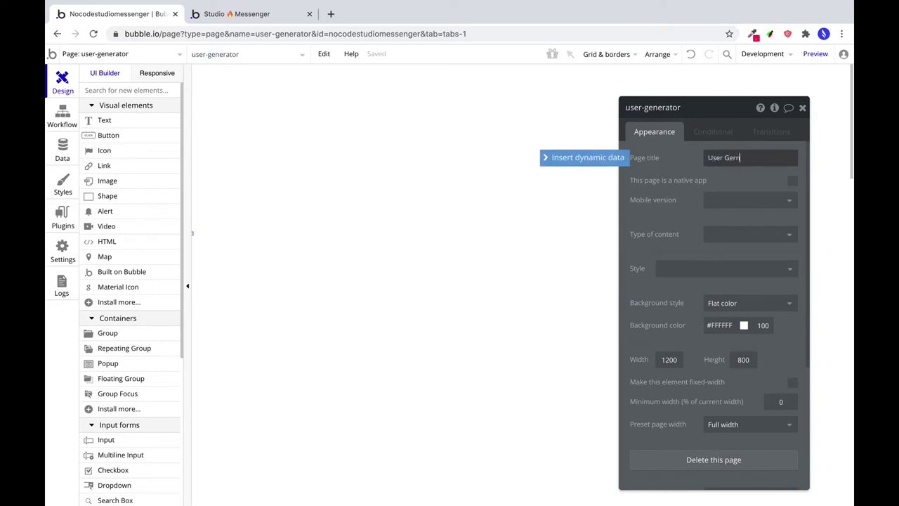
pyautogui.write('erator')
pyautogui.click(395, 148)
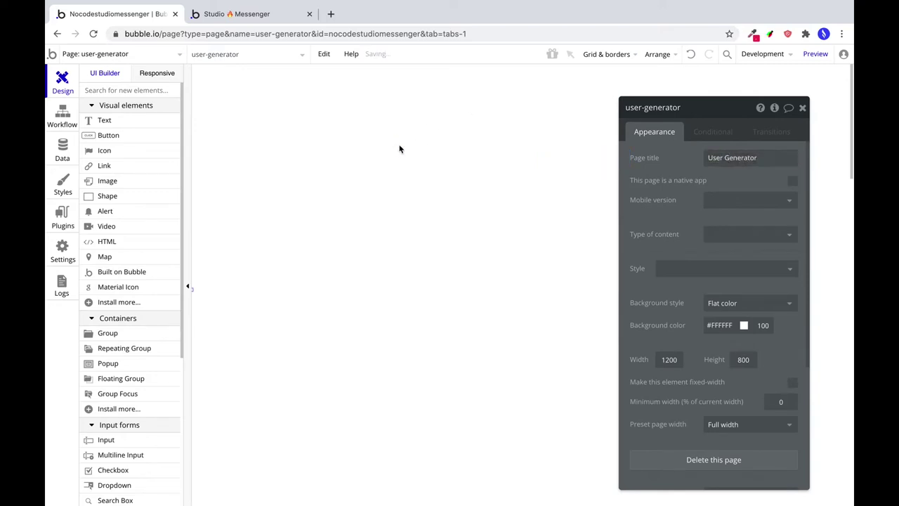
pyautogui.click(64, 226)
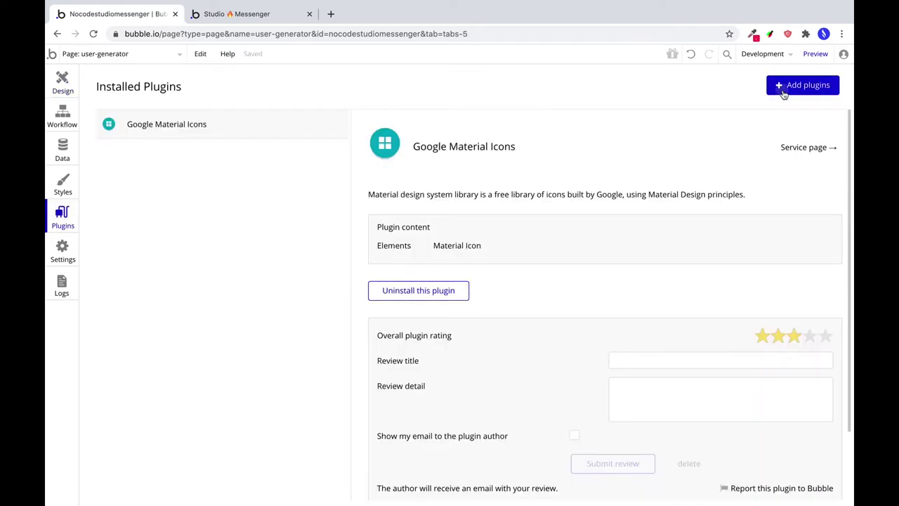
# Install the Random User Generator plugin and return to the Design view.
pyautogui.click(802, 85)
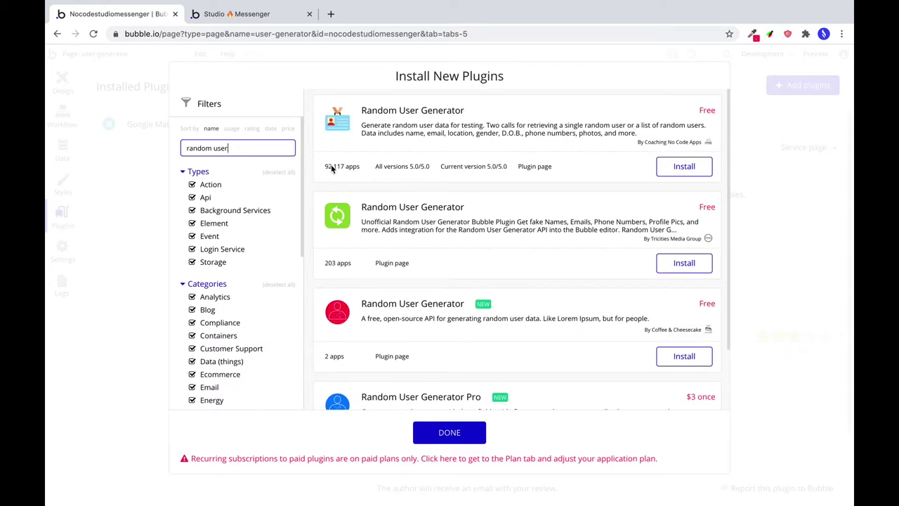
pyautogui.click(684, 167)
pyautogui.click(467, 430)
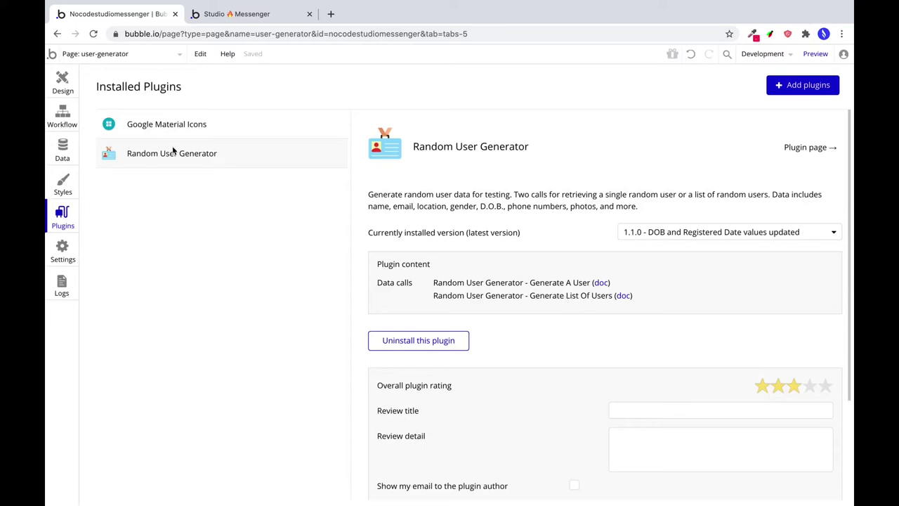
pyautogui.click(69, 91)
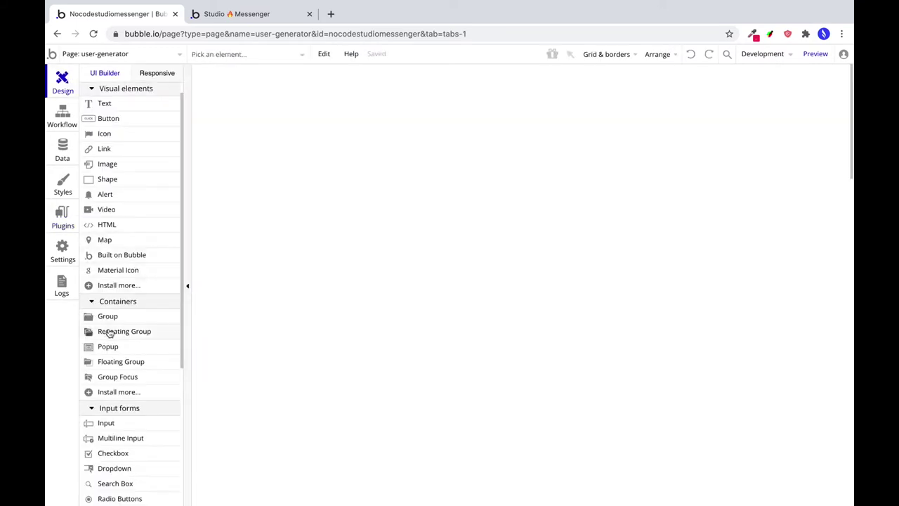
# Draw a repeating group holding Generate List of Users results.
pyautogui.click(109, 333)
pyautogui.moveTo(296, 95); pyautogui.dragTo(530, 346)
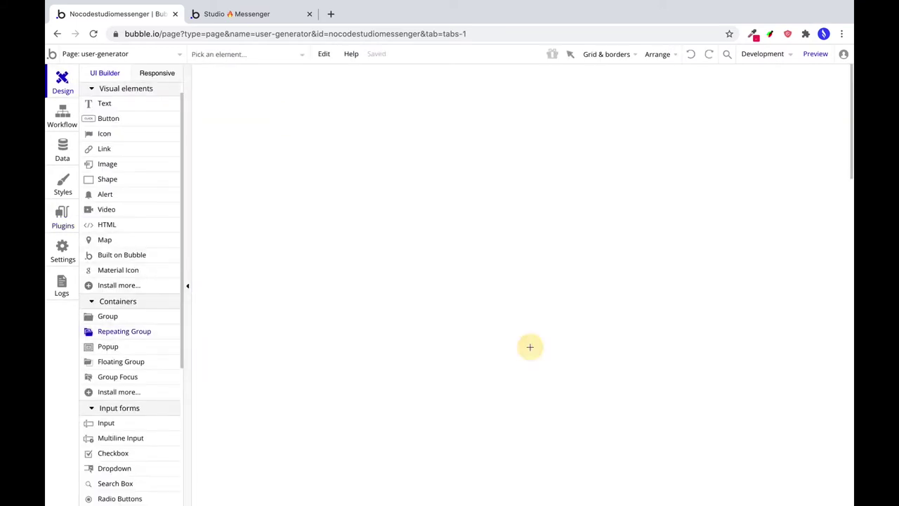
pyautogui.click(741, 160)
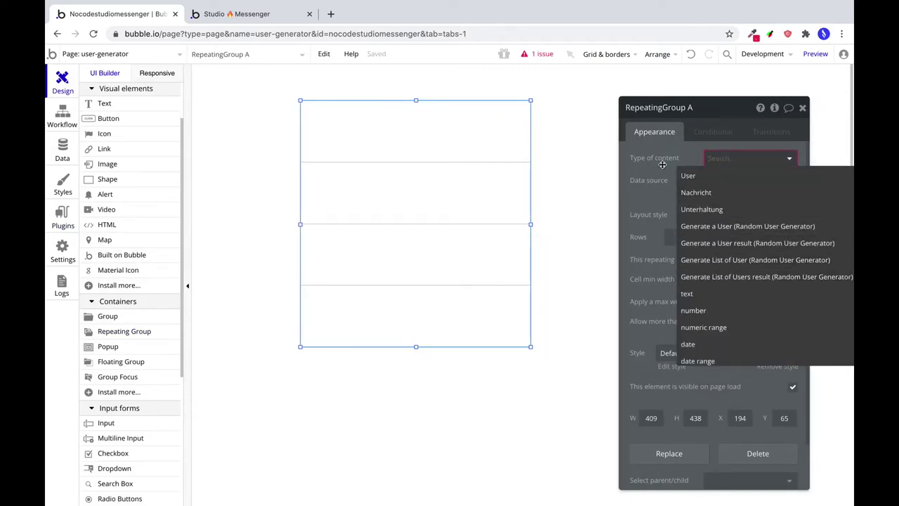
pyautogui.click(713, 275)
# Source the list from the Random User Generator API, gender cleared and nationality de.
pyautogui.click(717, 183)
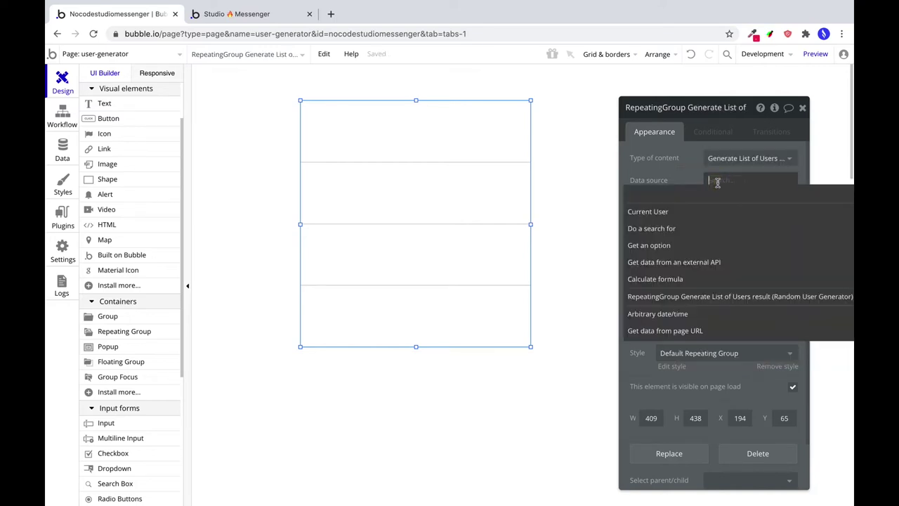
pyautogui.click(675, 264)
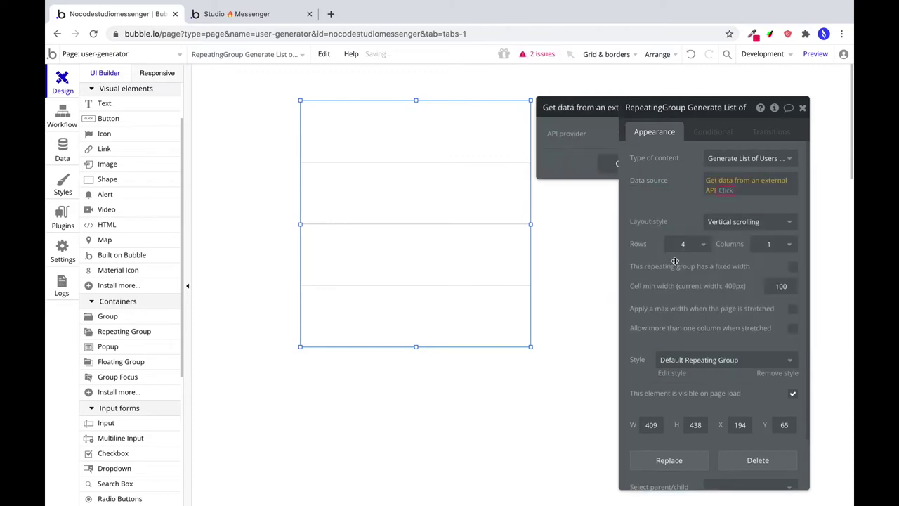
pyautogui.click(562, 137)
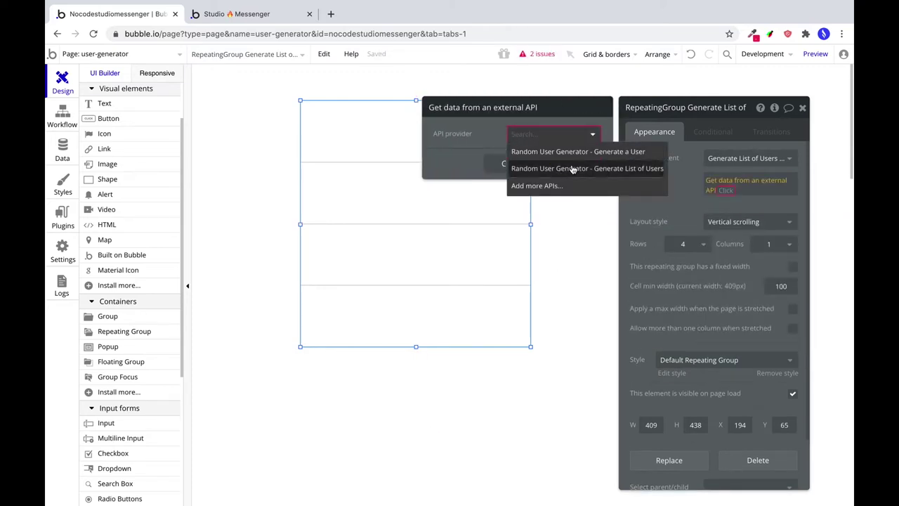
pyautogui.click(612, 169)
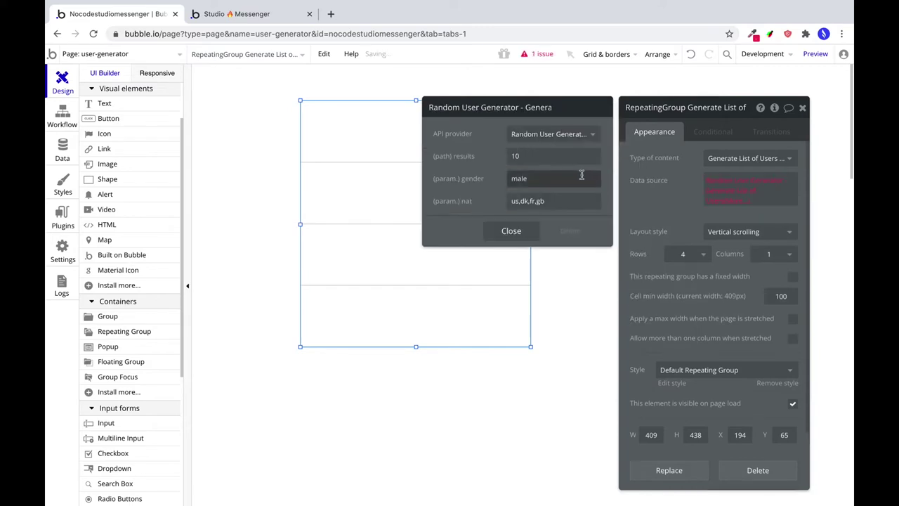
pyautogui.doubleClick(518, 179)
pyautogui.press('BackSpace')
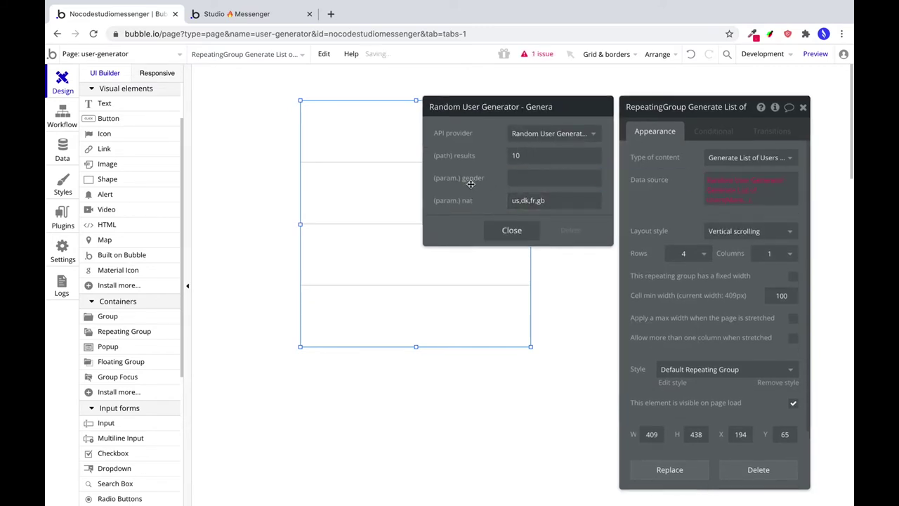
pyautogui.tripleClick(528, 201)
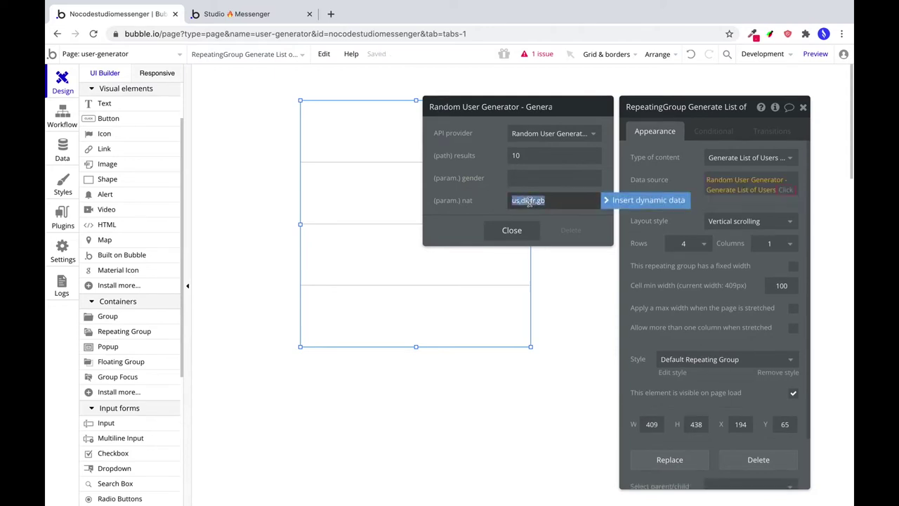
pyautogui.write('de')
pyautogui.click(487, 205)
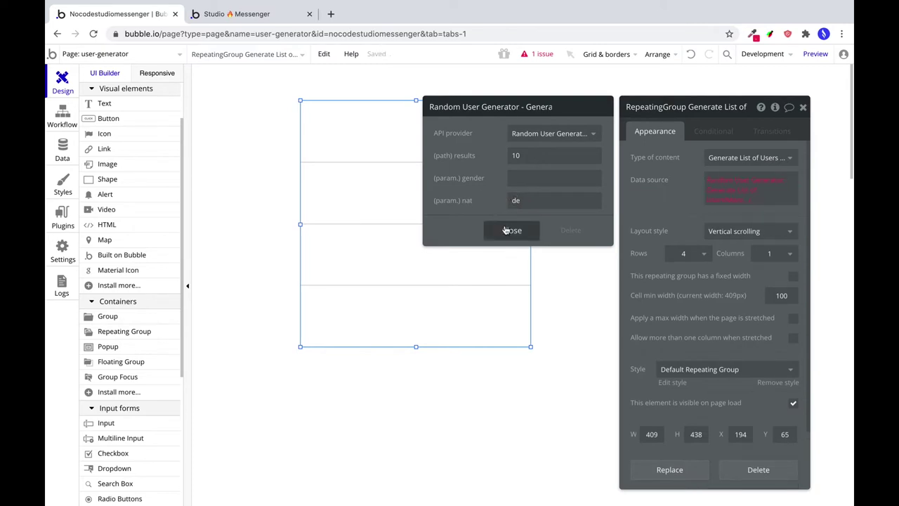
pyautogui.click(506, 230)
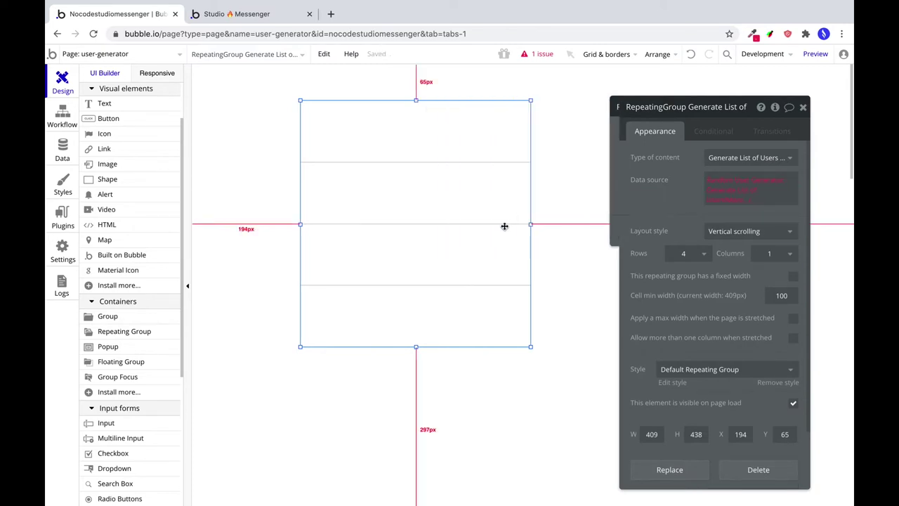
pyautogui.click(721, 217)
# Set the repeating group to 3 rows and widen it to the right.
pyautogui.click(694, 257)
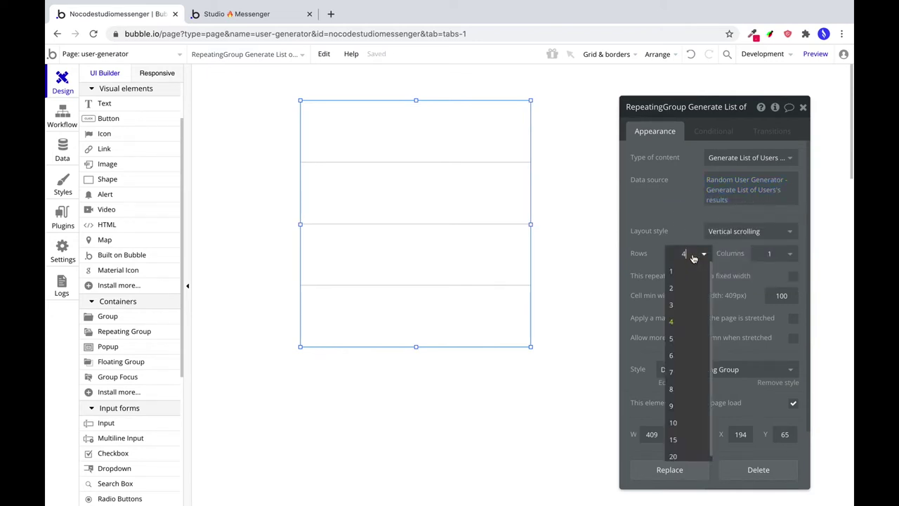
pyautogui.click(755, 230)
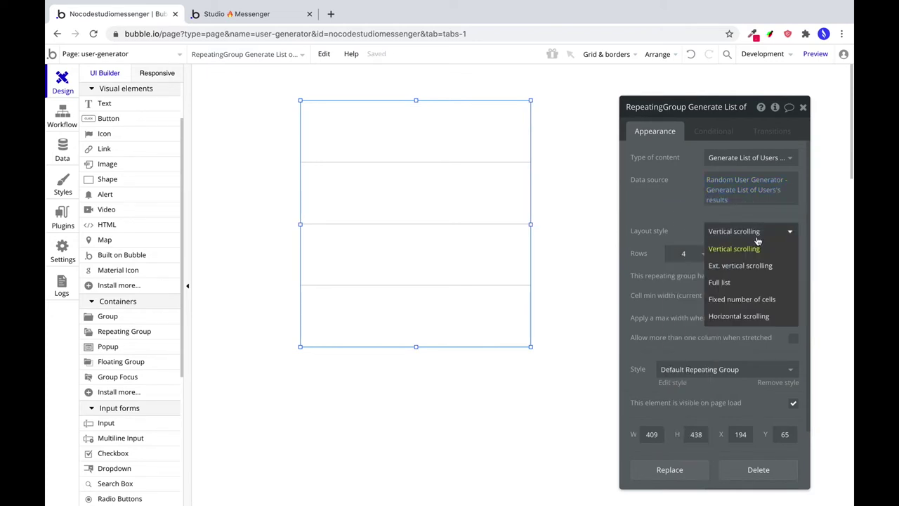
pyautogui.click(720, 286)
pyautogui.click(690, 253)
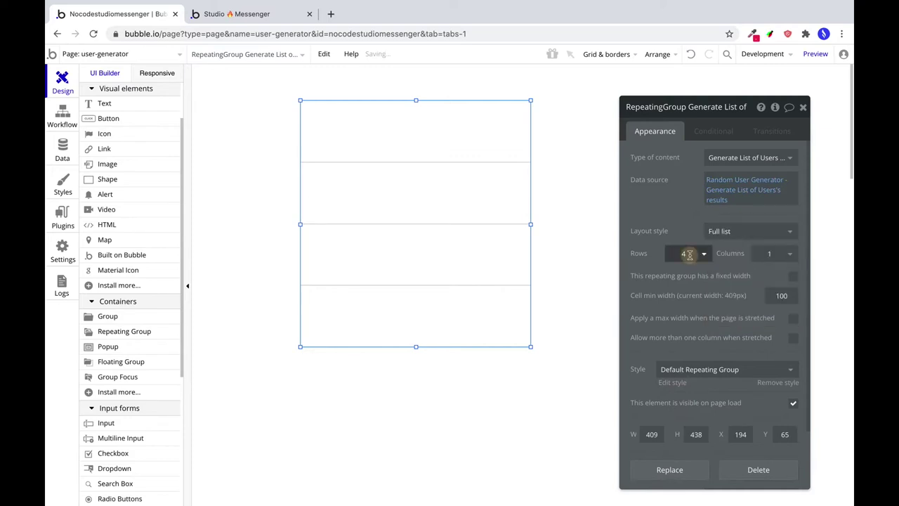
pyautogui.write('3')
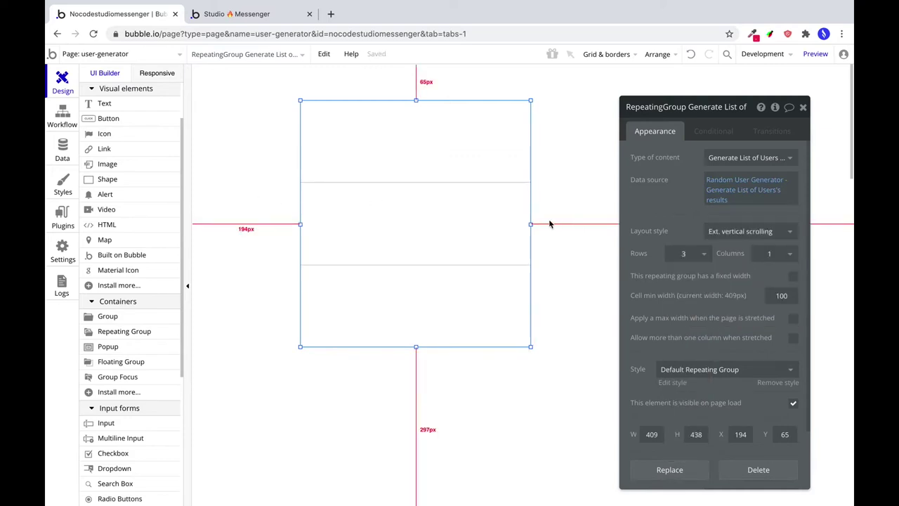
pyautogui.moveTo(531, 224); pyautogui.dragTo(661, 230)
pyautogui.click(107, 164)
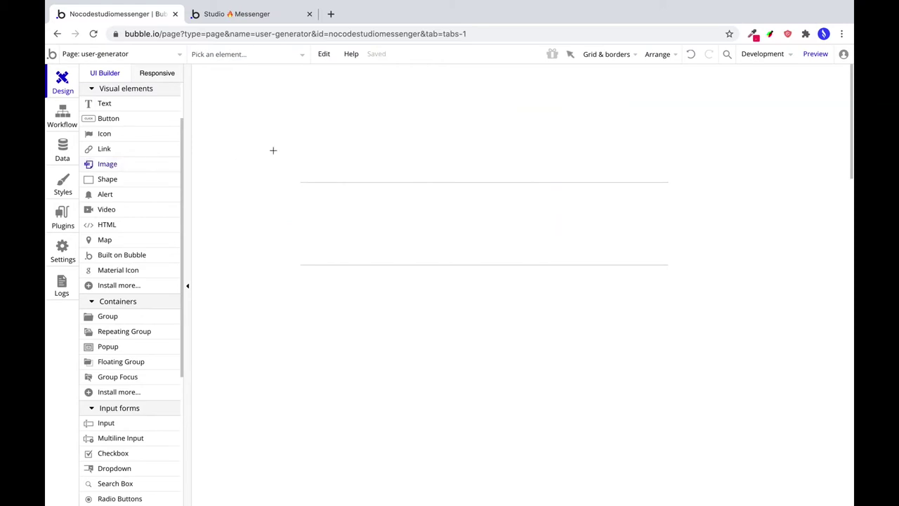
# Draw an image in the first cell showing the current cell user's picture large.
pyautogui.moveTo(309, 113)
pyautogui.mouseDown()
pyautogui.moveTo(373, 173)
pyautogui.moveTo(364, 163)
pyautogui.mouseUp()
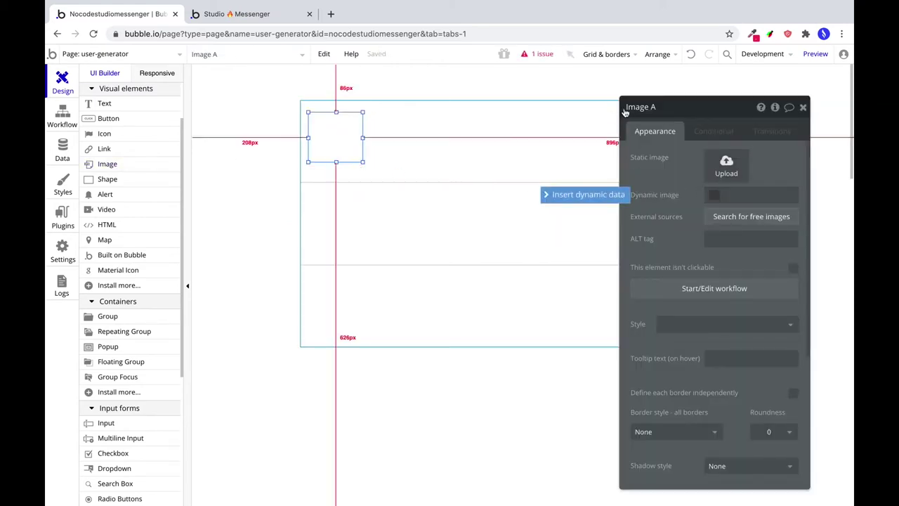
pyautogui.click(598, 194)
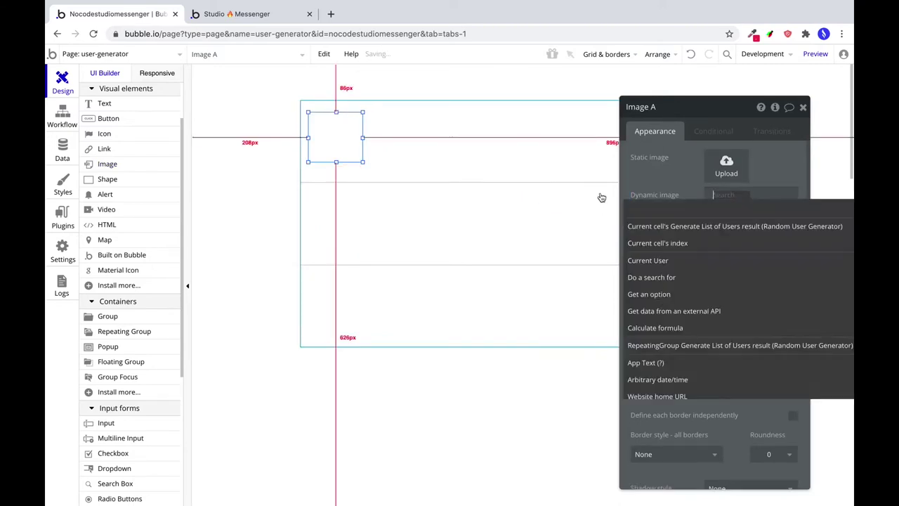
pyautogui.click(704, 228)
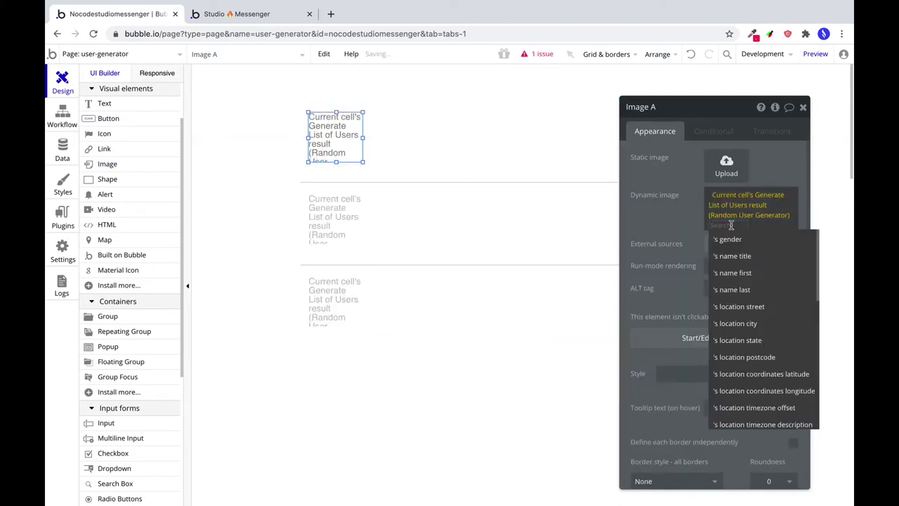
pyautogui.scroll(-5, 773, 395)
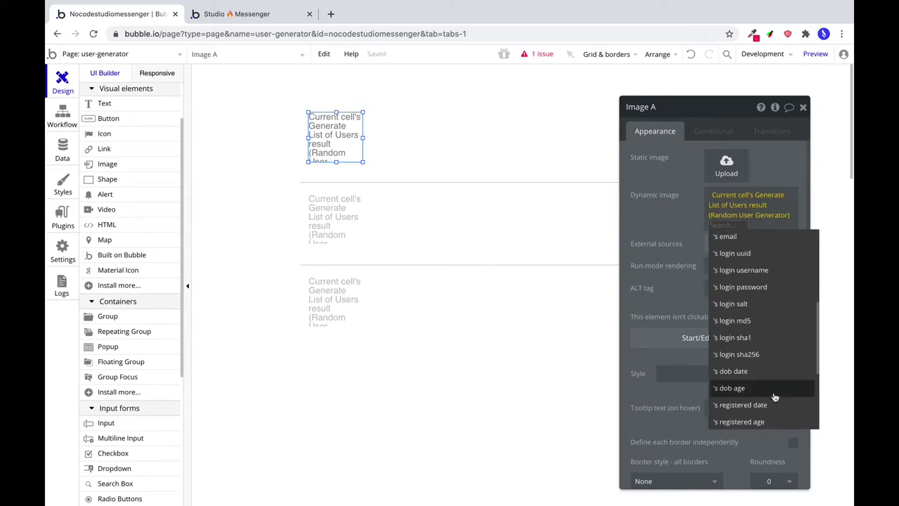
pyautogui.scroll(-4, 773, 396)
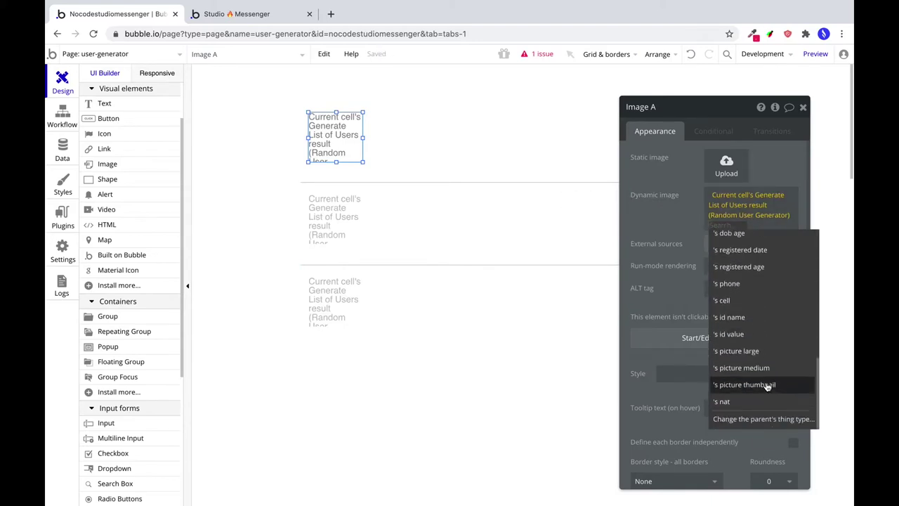
pyautogui.click(738, 351)
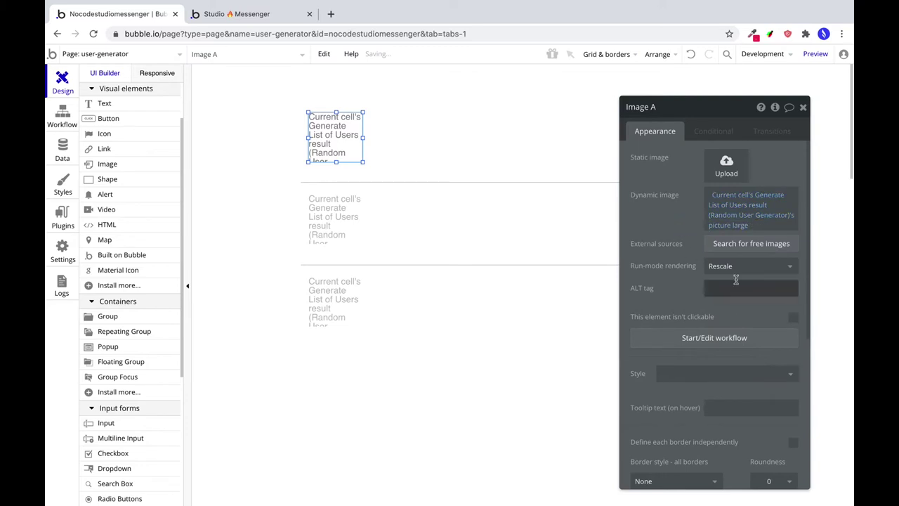
# Set the image's X position to 16 and centre it vertically in the cell.
pyautogui.scroll(-3, 746, 315)
pyautogui.scroll(-3, 748, 324)
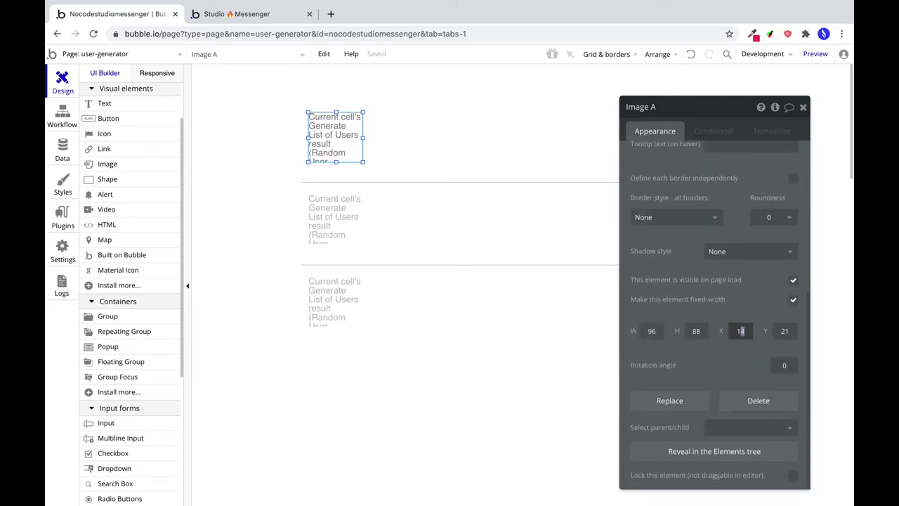
pyautogui.doubleClick(739, 331)
pyautogui.write('16')
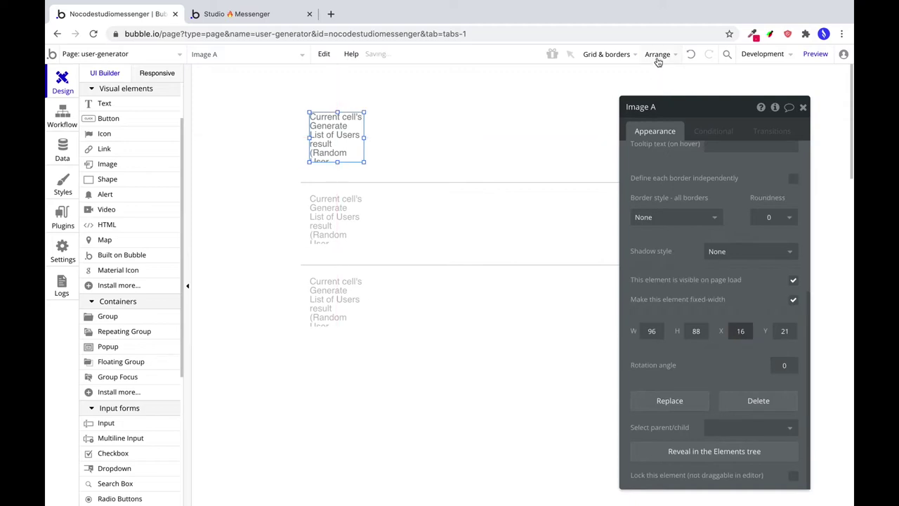
pyautogui.click(660, 54)
pyautogui.click(617, 122)
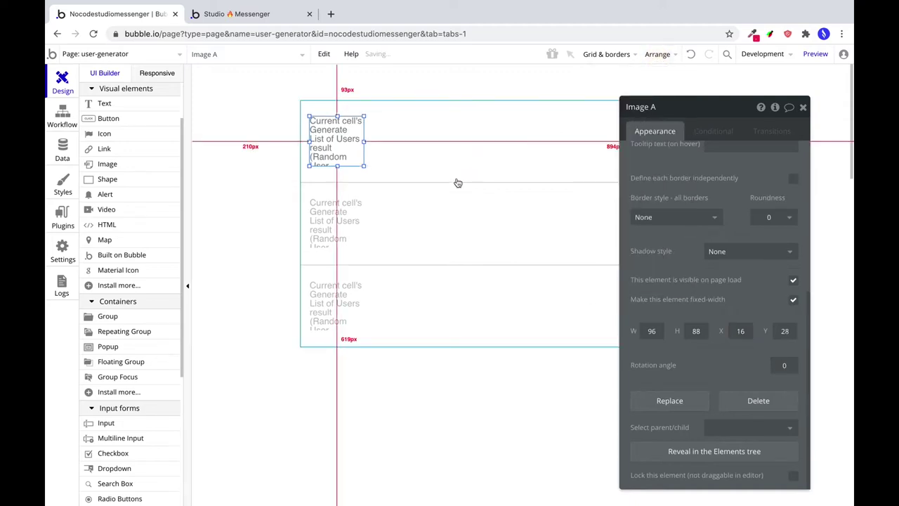
# Add a text beside the image bound to the cell user's name, set to last name.
pyautogui.click(104, 104)
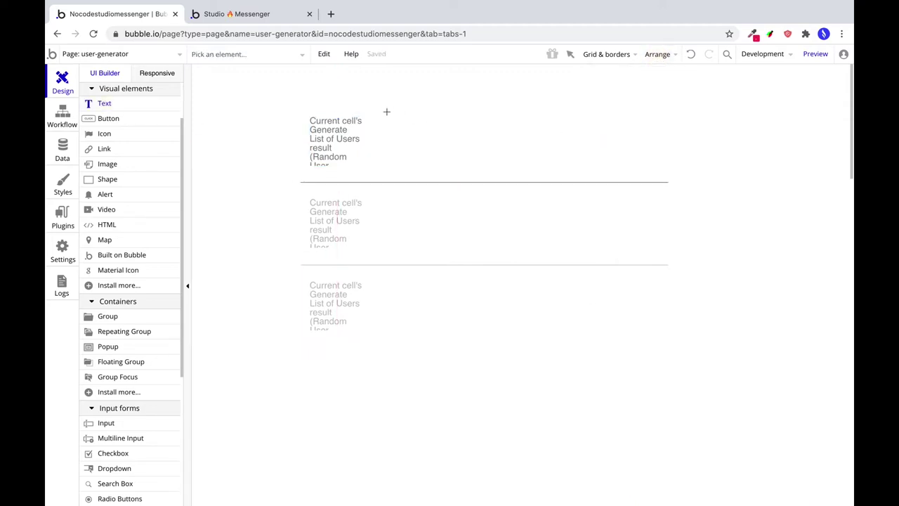
pyautogui.moveTo(386, 111); pyautogui.dragTo(464, 144)
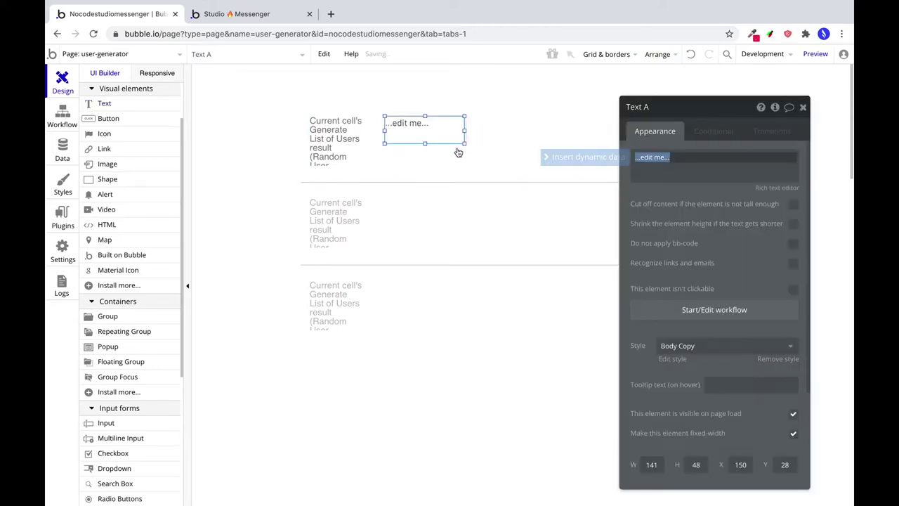
pyautogui.click(584, 157)
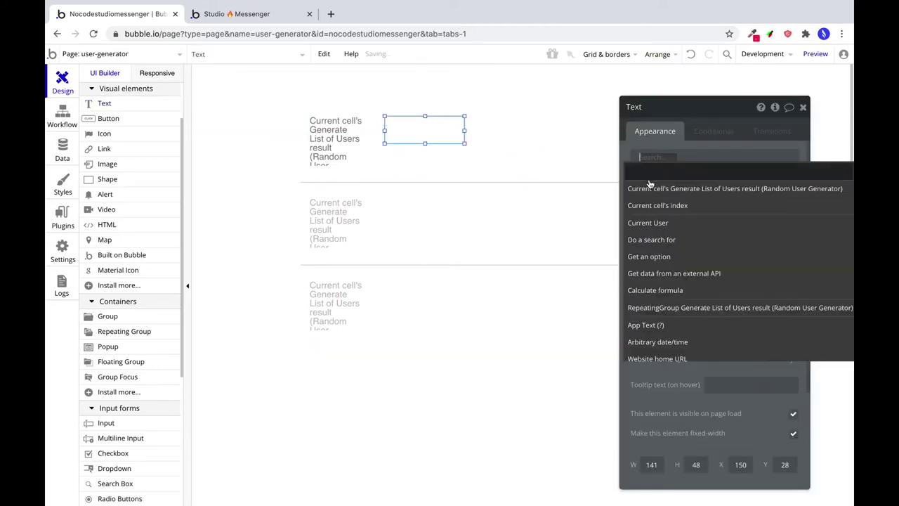
pyautogui.click(650, 187)
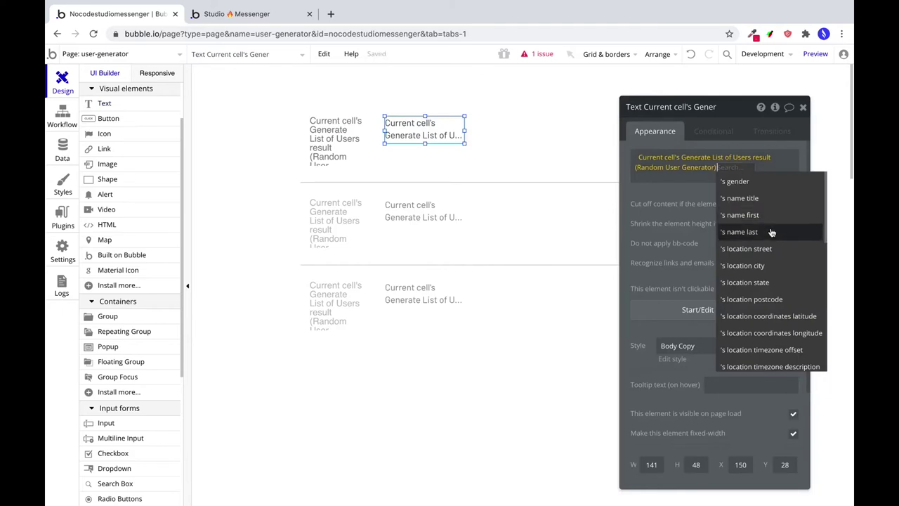
pyautogui.click(758, 214)
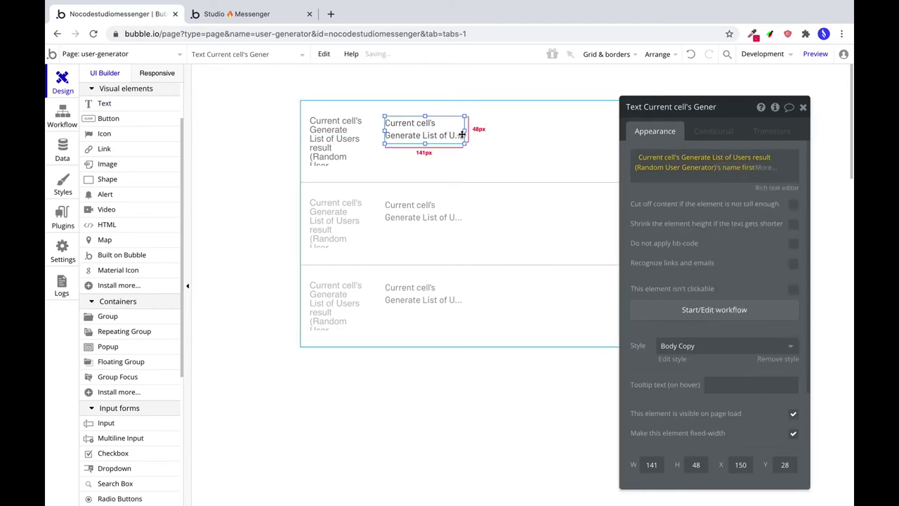
pyautogui.moveTo(464, 132); pyautogui.dragTo(522, 130)
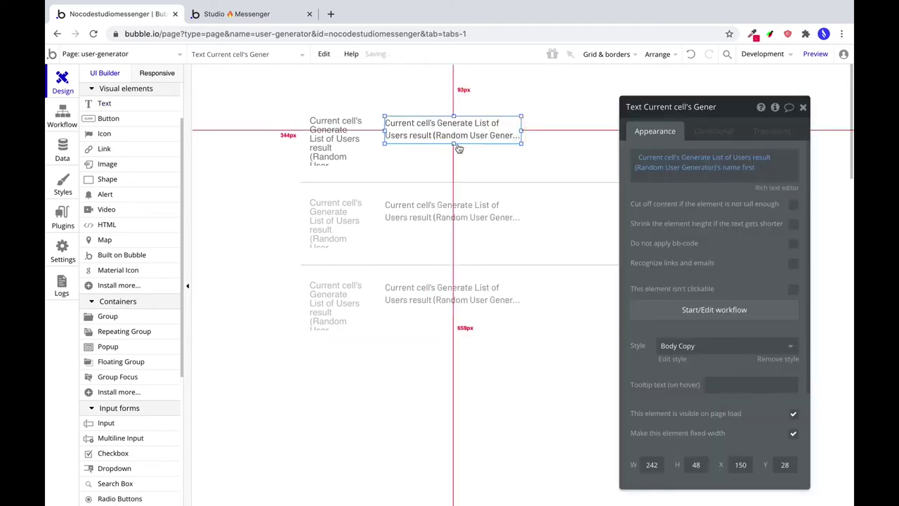
pyautogui.moveTo(454, 141); pyautogui.dragTo(582, 120)
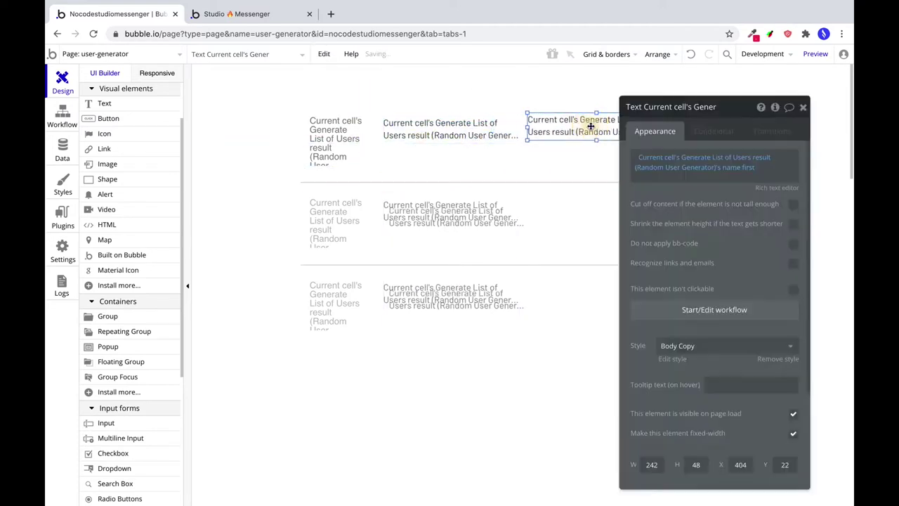
pyautogui.click(747, 171)
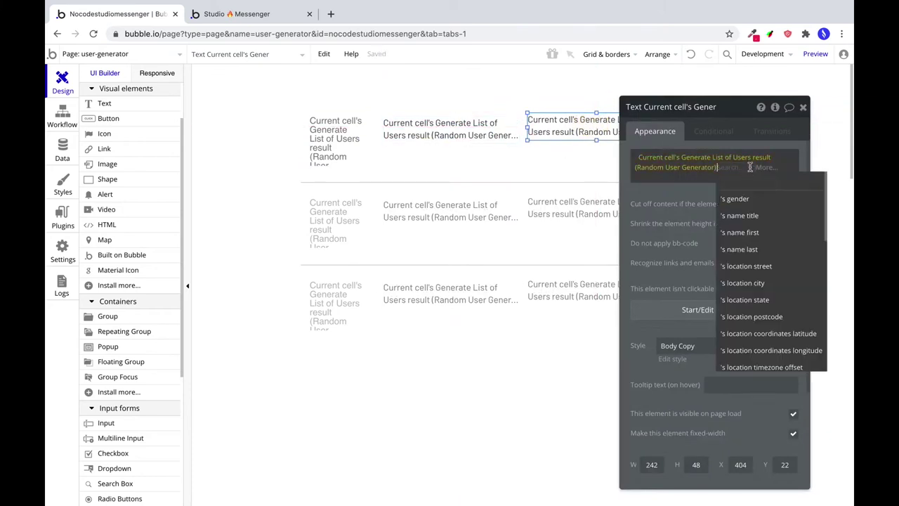
pyautogui.click(745, 249)
# Copy the text to a second line showing the user's city, in the right column.
pyautogui.click(442, 128)
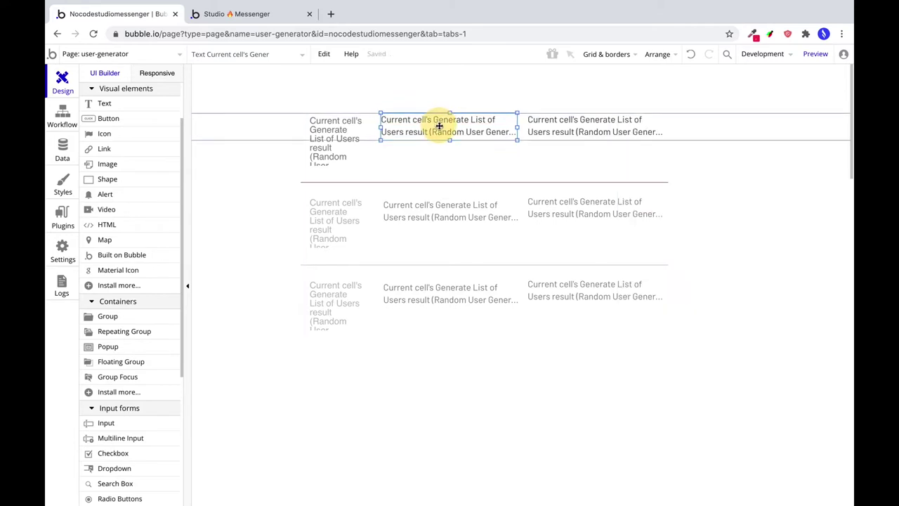
pyautogui.moveTo(441, 128); pyautogui.dragTo(430, 160)
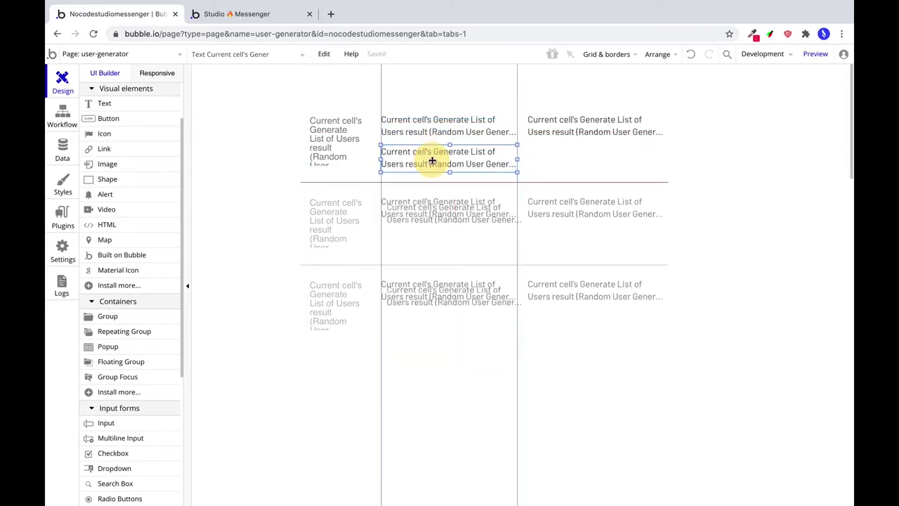
pyautogui.click(723, 174)
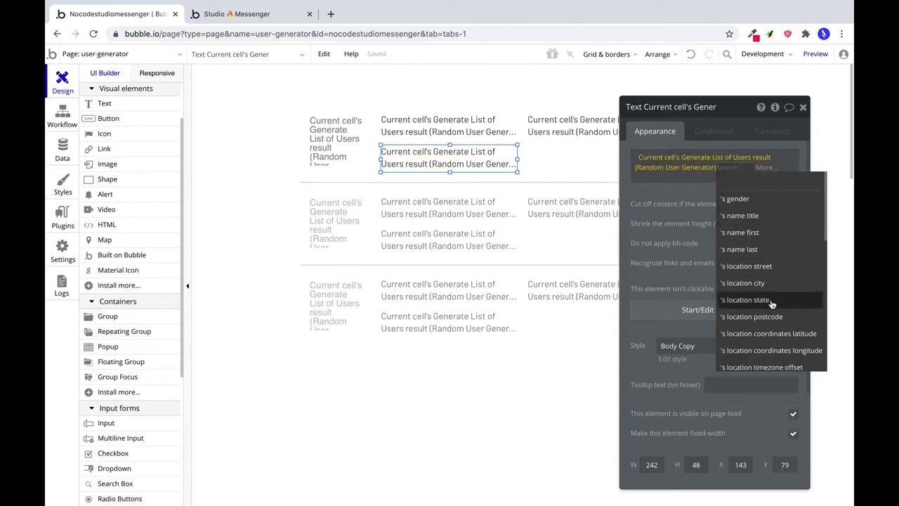
pyautogui.click(773, 284)
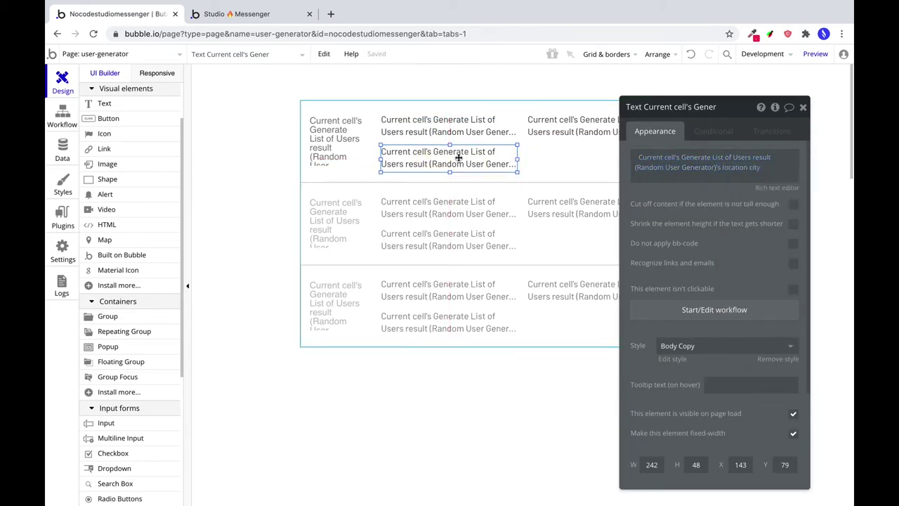
pyautogui.moveTo(458, 157); pyautogui.dragTo(598, 157)
pyautogui.moveTo(452, 165); pyautogui.dragTo(456, 160)
pyautogui.moveTo(519, 154); pyautogui.dragTo(598, 151)
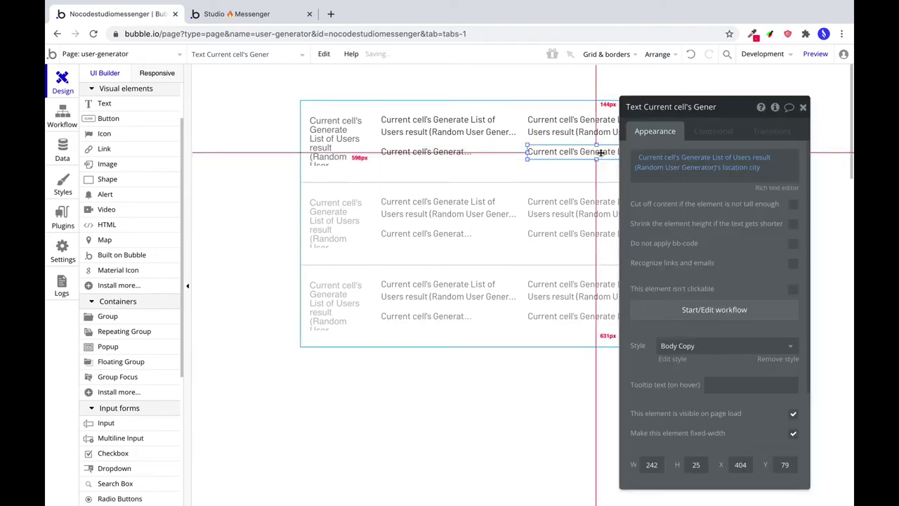
# Shrink the texts to one line each and place the last name beside the first name.
pyautogui.click(482, 133)
pyautogui.moveTo(451, 140); pyautogui.dragTo(452, 125)
pyautogui.click(592, 141)
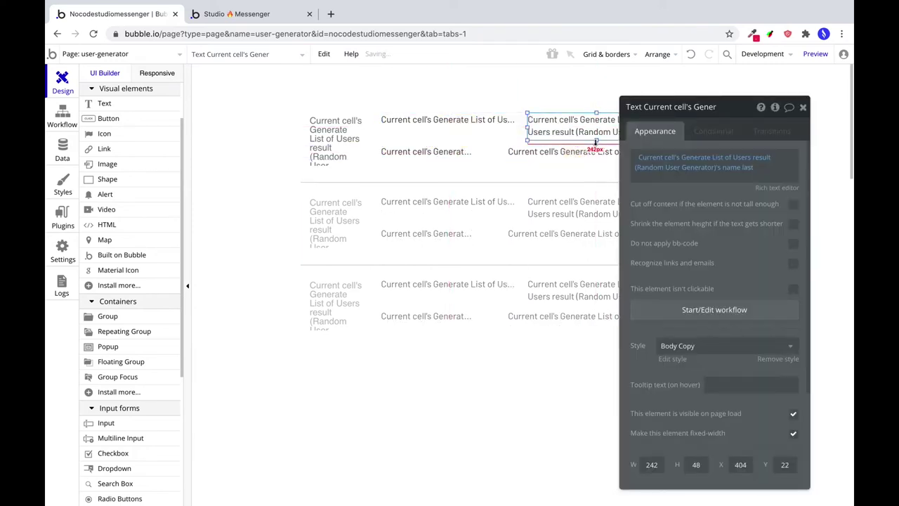
pyautogui.moveTo(592, 140); pyautogui.dragTo(595, 130)
pyautogui.click(520, 123)
pyautogui.moveTo(520, 123); pyautogui.dragTo(466, 117)
pyautogui.click(570, 120)
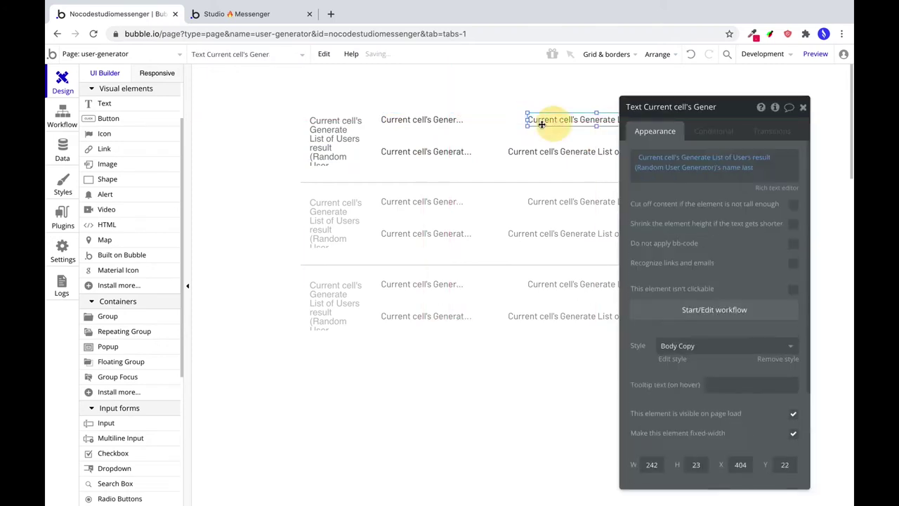
pyautogui.moveTo(571, 120); pyautogui.dragTo(524, 120)
pyautogui.moveTo(619, 120); pyautogui.dragTo(571, 121)
pyautogui.click(555, 151)
pyautogui.moveTo(555, 151); pyautogui.dragTo(527, 151)
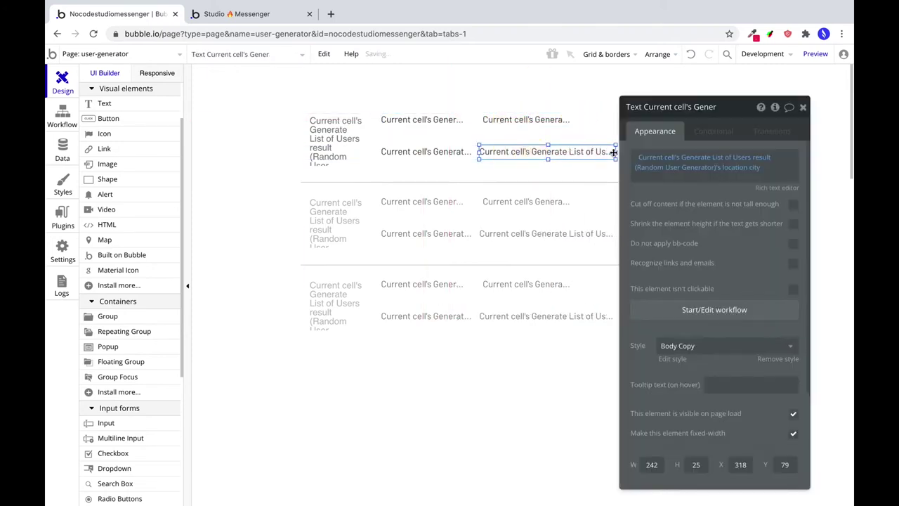
pyautogui.moveTo(614, 151); pyautogui.dragTo(588, 151)
# Make the second-line text show the email and add a third-line text showing the cell number.
pyautogui.click(739, 170)
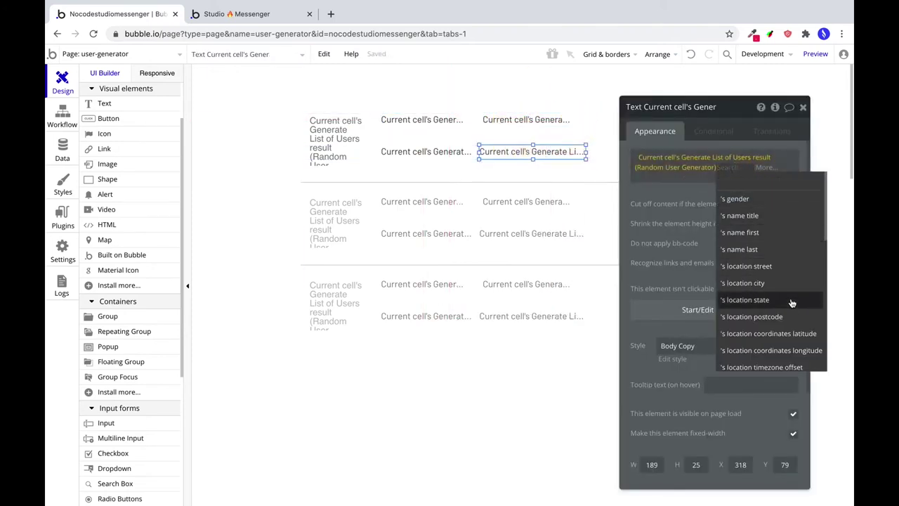
pyautogui.scroll(-3, 788, 302)
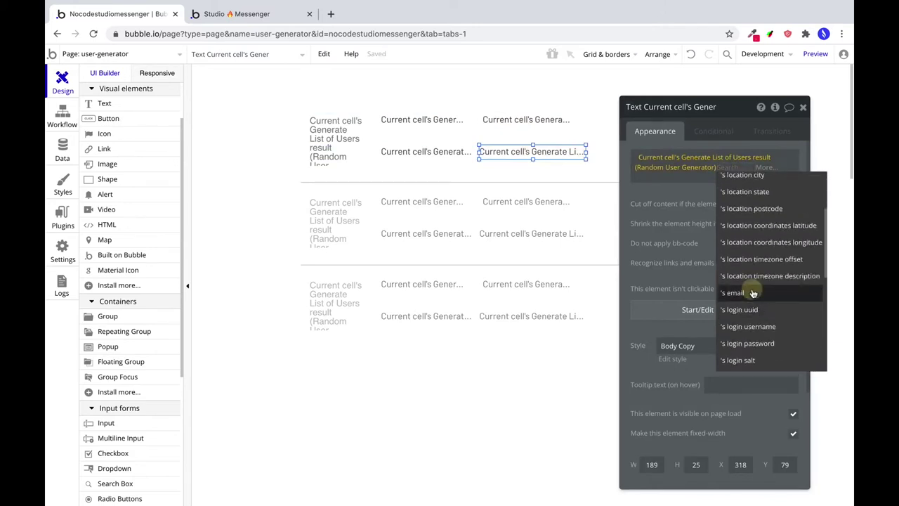
pyautogui.click(757, 295)
pyautogui.moveTo(533, 151); pyautogui.dragTo(510, 158)
pyautogui.keyDown('shift'); pyautogui.click(515, 160); pyautogui.keyUp('shift')
pyautogui.click(458, 167)
pyautogui.moveTo(460, 173); pyautogui.dragTo(445, 167)
pyautogui.click(730, 168)
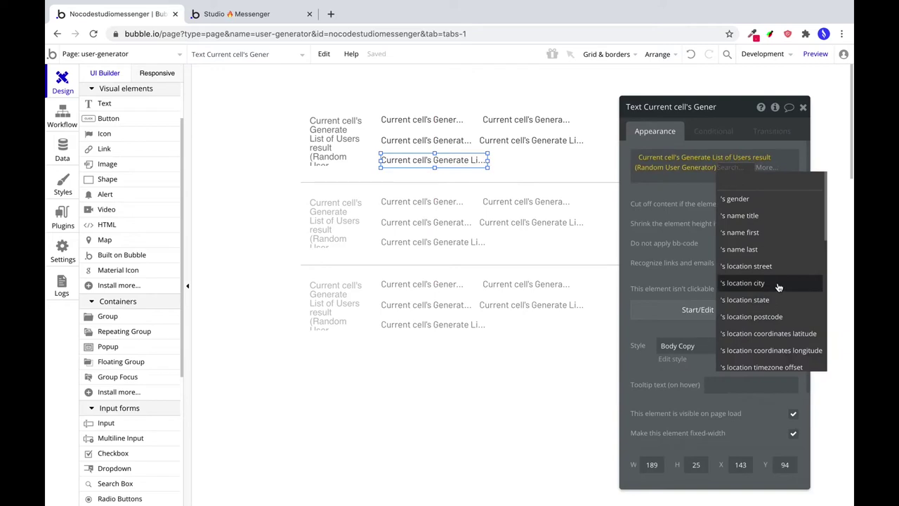
pyautogui.scroll(-8, 777, 285)
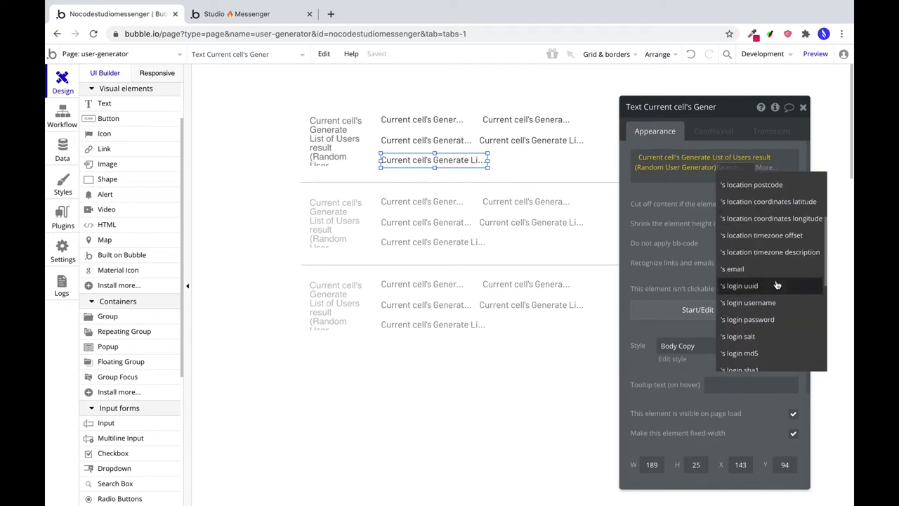
pyautogui.click(768, 284)
pyautogui.moveTo(683, 118); pyautogui.dragTo(763, 137)
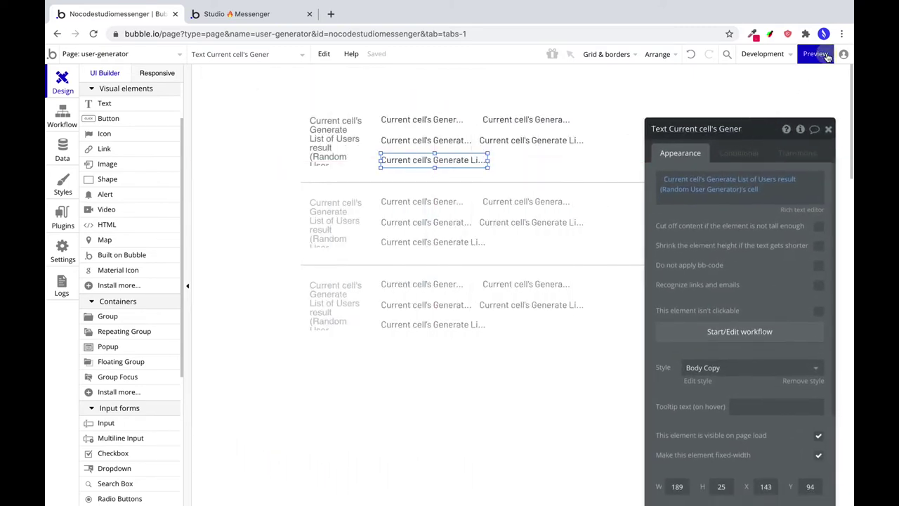
pyautogui.click(816, 54)
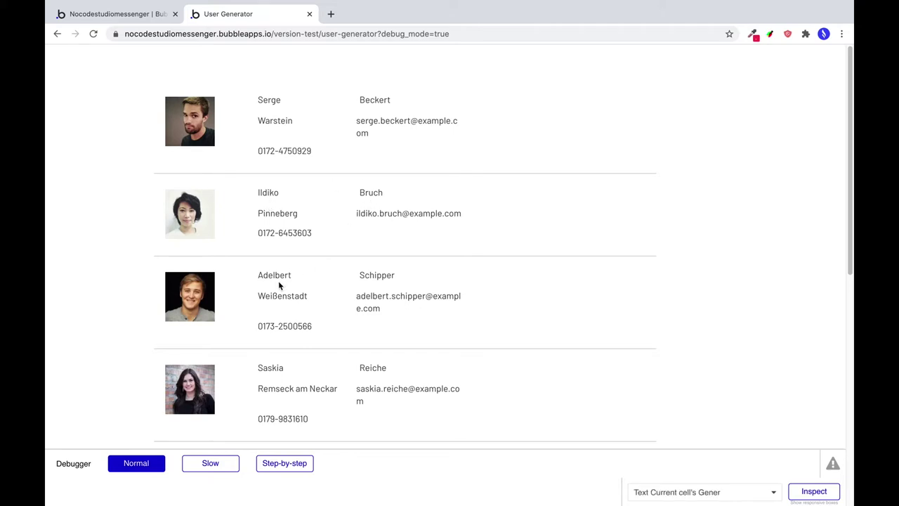
pyautogui.scroll(-3, 353, 319)
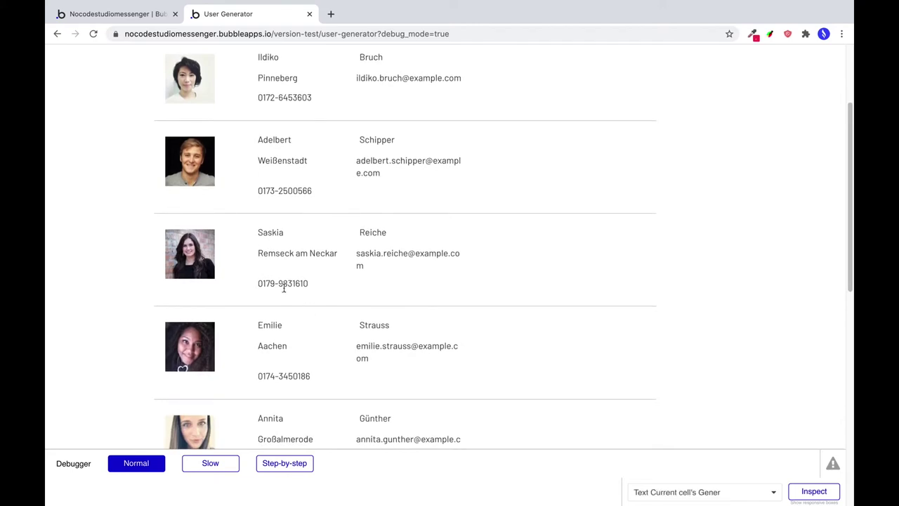
pyautogui.scroll(-3, 286, 291)
pyautogui.scroll(4, 286, 293)
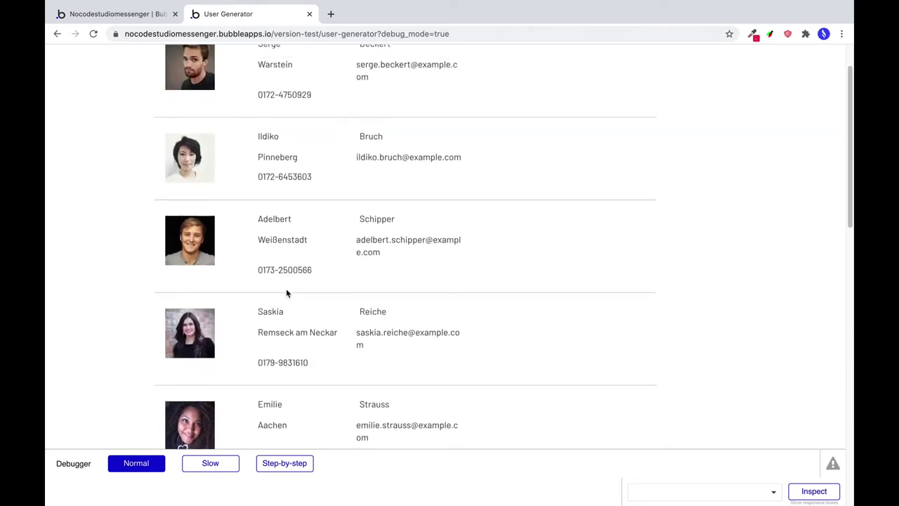
pyautogui.scroll(2, 286, 294)
pyautogui.click(121, 12)
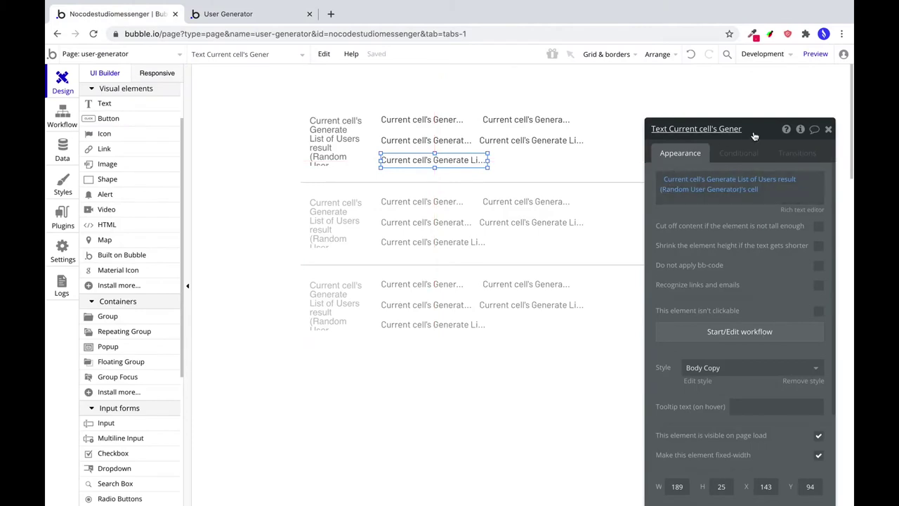
# Widen the user list repeating group to 767 px.
pyautogui.moveTo(755, 136); pyautogui.dragTo(859, 99)
pyautogui.click(645, 210)
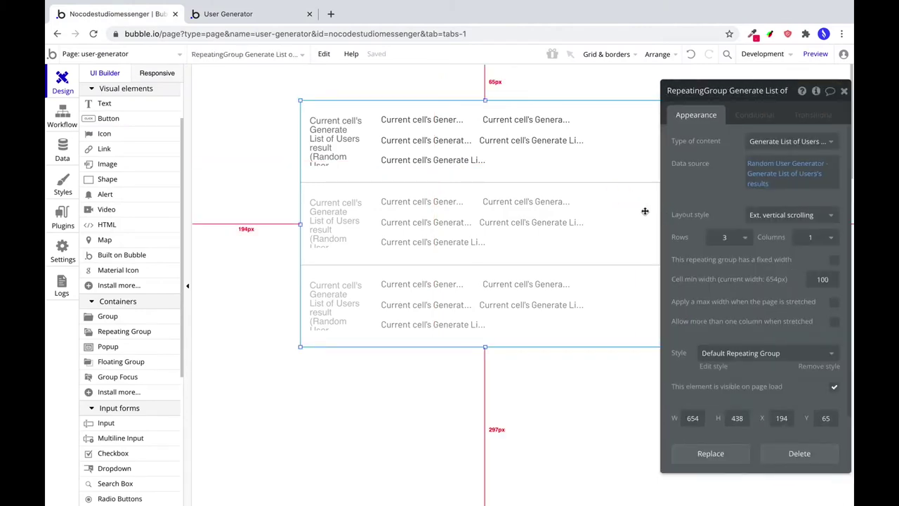
pyautogui.moveTo(745, 91); pyautogui.dragTo(241, 65)
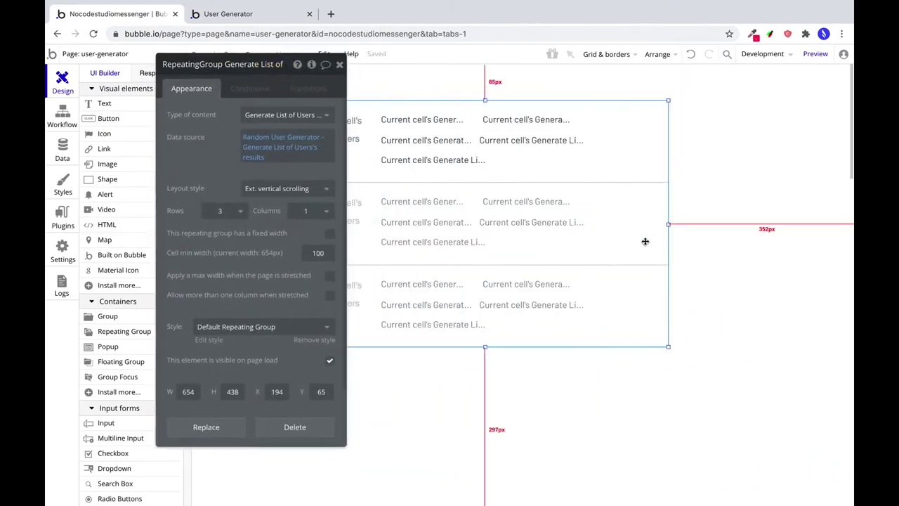
pyautogui.moveTo(671, 226); pyautogui.dragTo(732, 225)
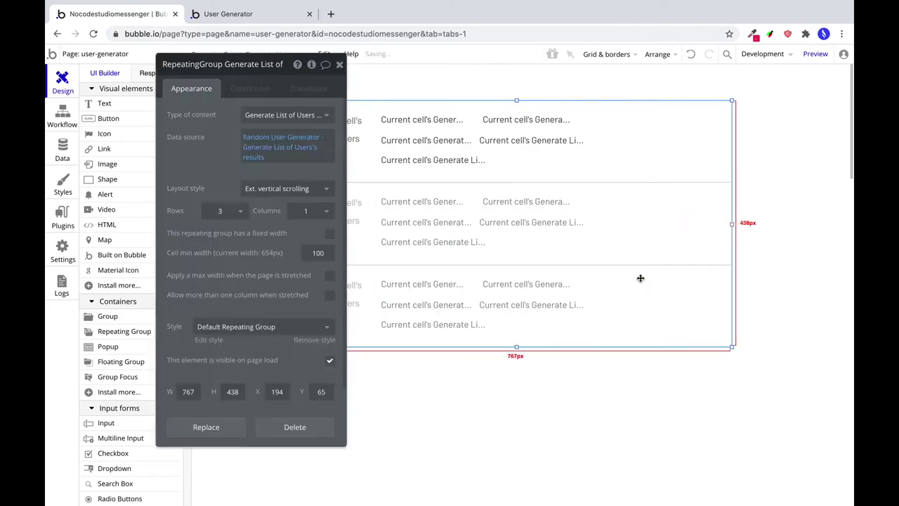
# Add an Outline Button labelled Speichern at the right of the first row and resize it.
pyautogui.click(118, 121)
pyautogui.moveTo(640, 122)
pyautogui.mouseDown()
pyautogui.moveTo(693, 141)
pyautogui.moveTo(700, 154)
pyautogui.mouseUp()
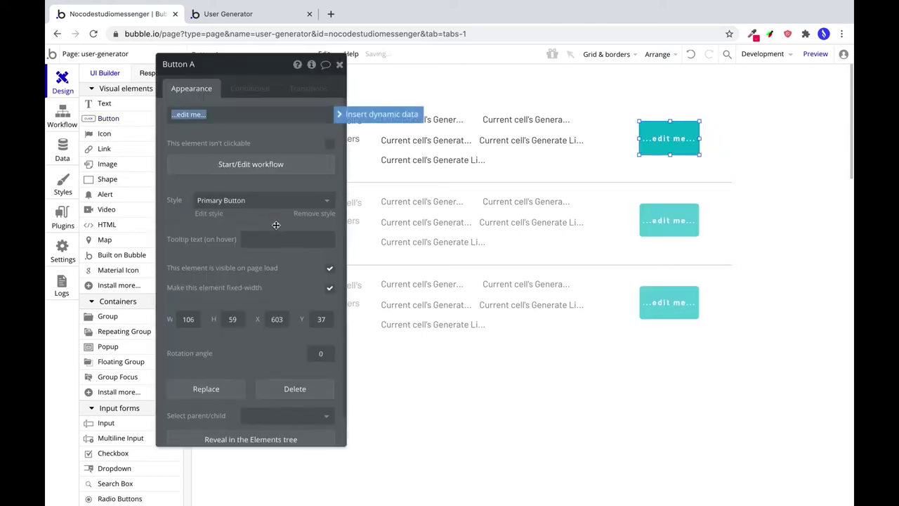
pyautogui.click(249, 202)
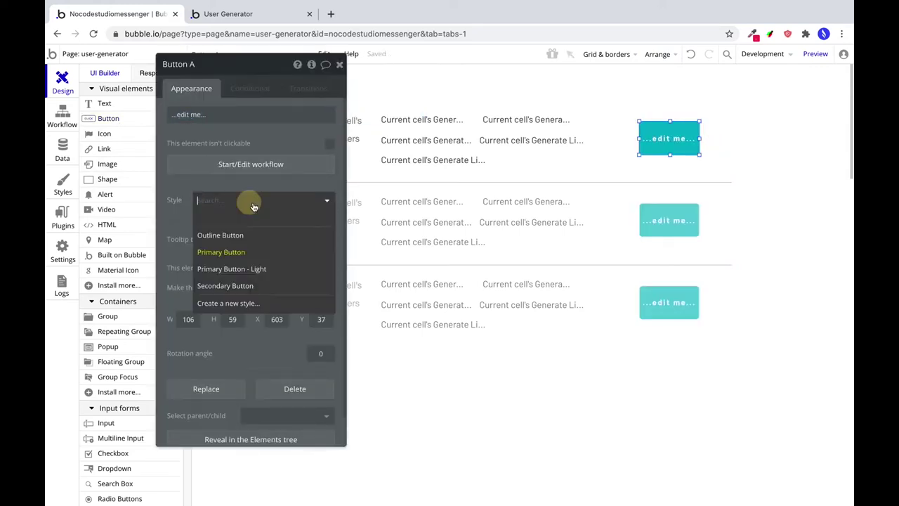
pyautogui.click(255, 281)
pyautogui.click(245, 118)
pyautogui.write('Speichern')
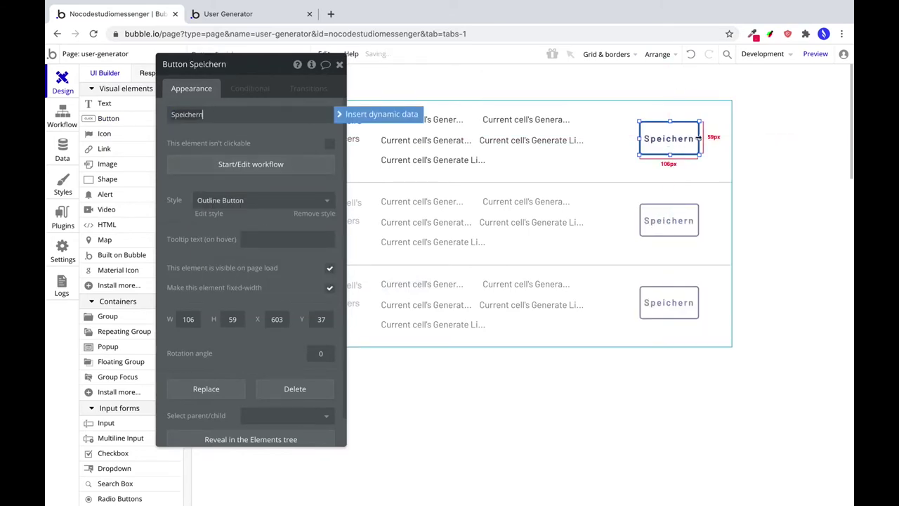
pyautogui.moveTo(700, 138); pyautogui.dragTo(722, 138)
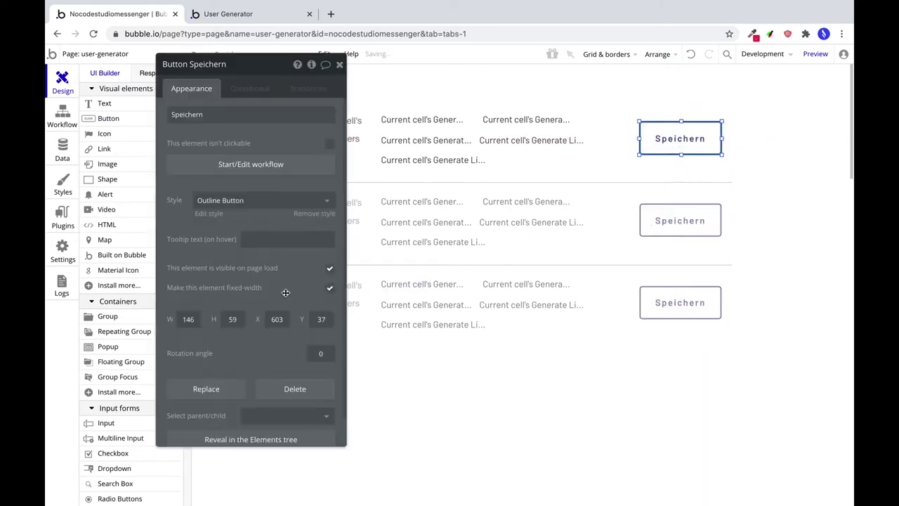
pyautogui.doubleClick(232, 319)
pyautogui.write('38')
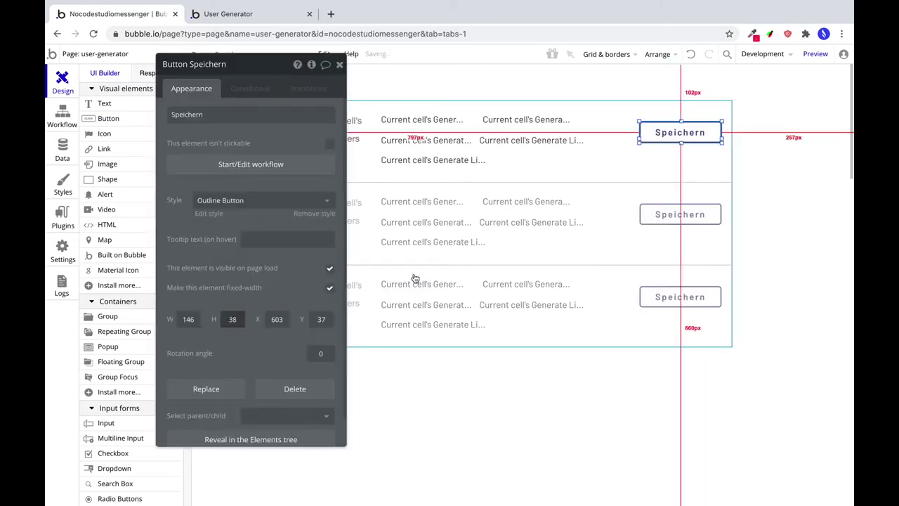
pyautogui.write('37')
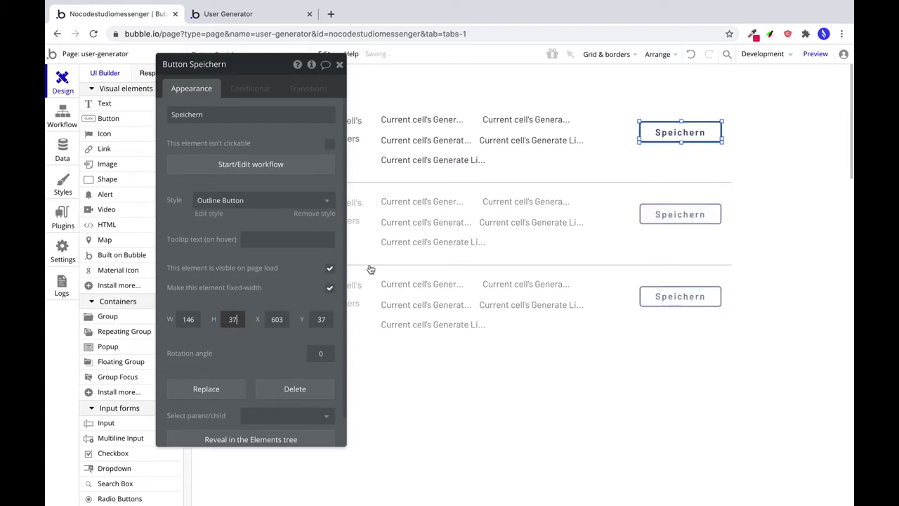
pyautogui.moveTo(723, 139); pyautogui.dragTo(702, 134)
# Create the 'Button Speichern is clicked' workflow for the button.
pyautogui.click(850, 202)
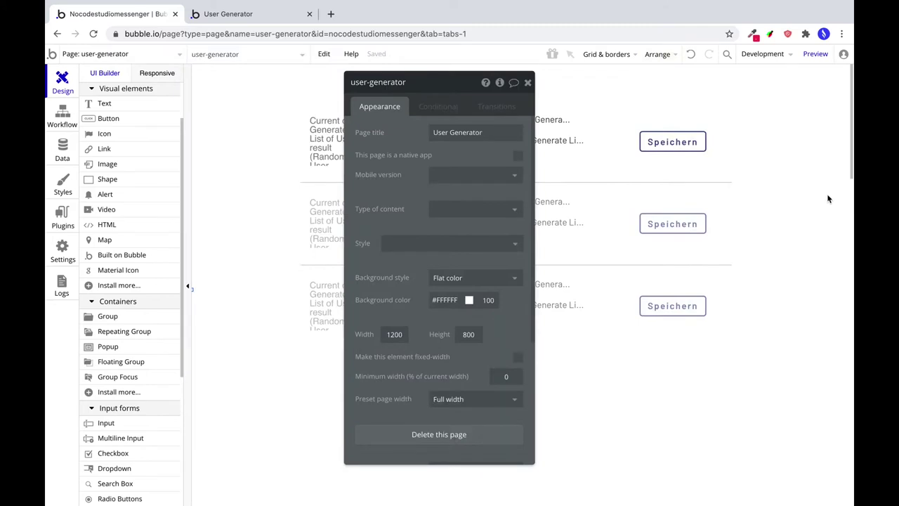
pyautogui.click(688, 146)
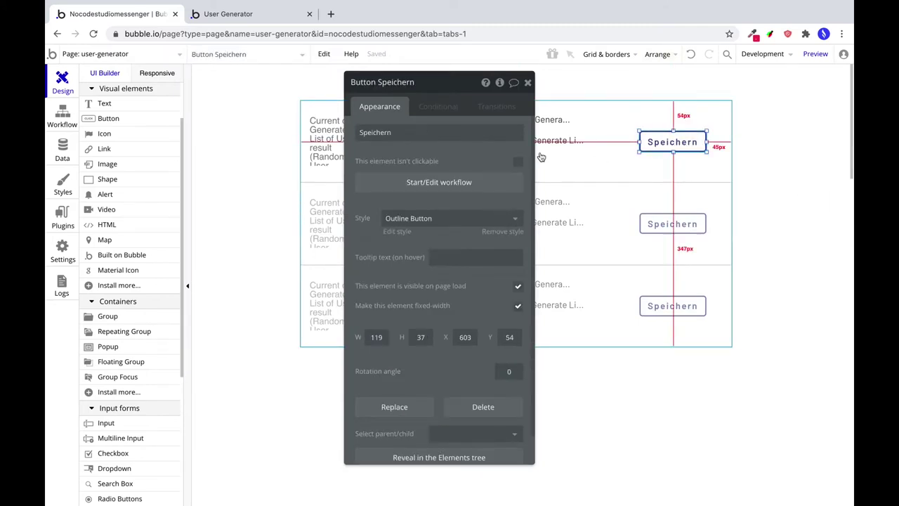
pyautogui.click(434, 182)
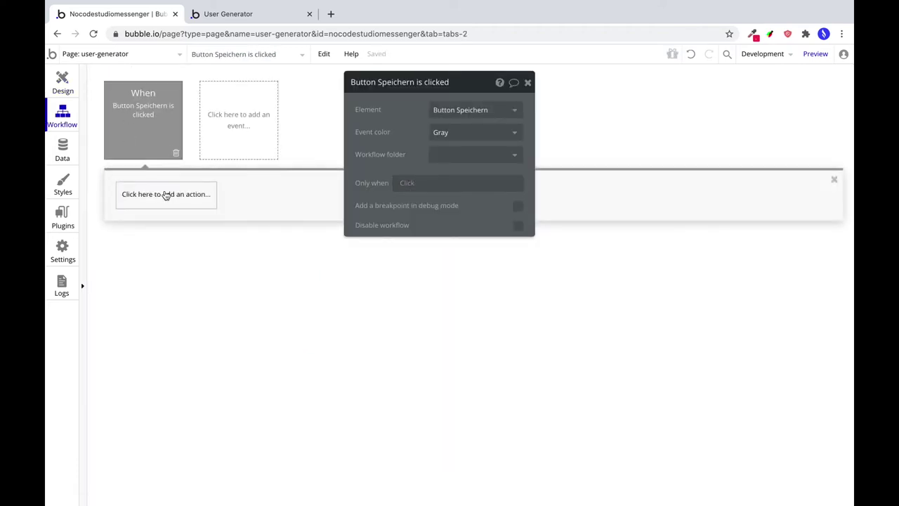
# Add a create-account action whose email is the current cell's generated user's email.
pyautogui.click(166, 195)
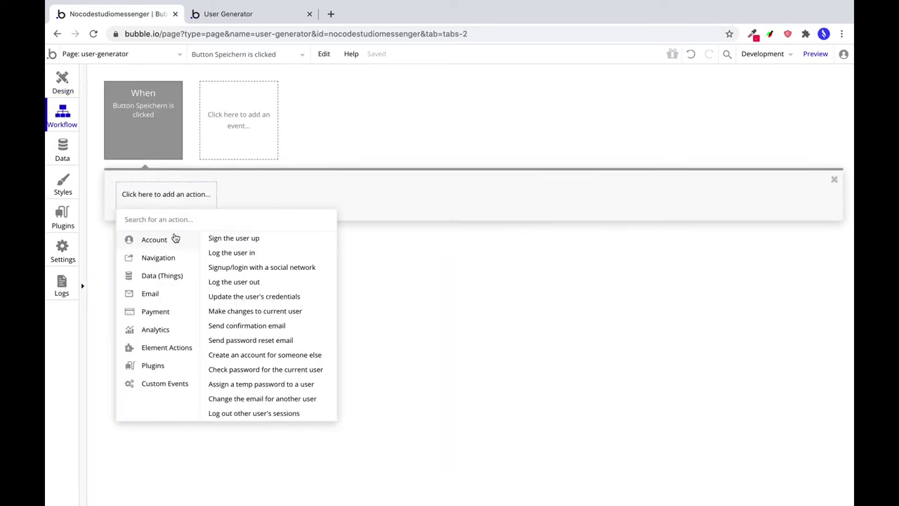
pyautogui.click(292, 358)
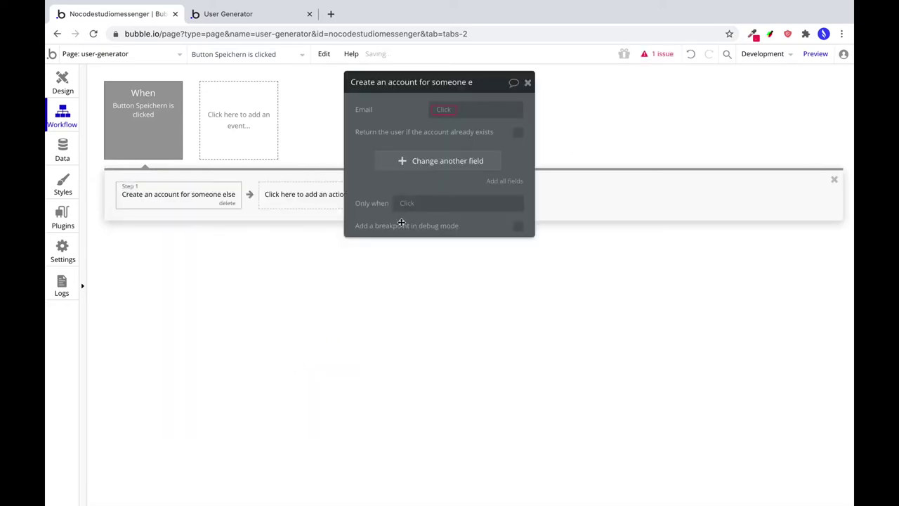
pyautogui.click(444, 111)
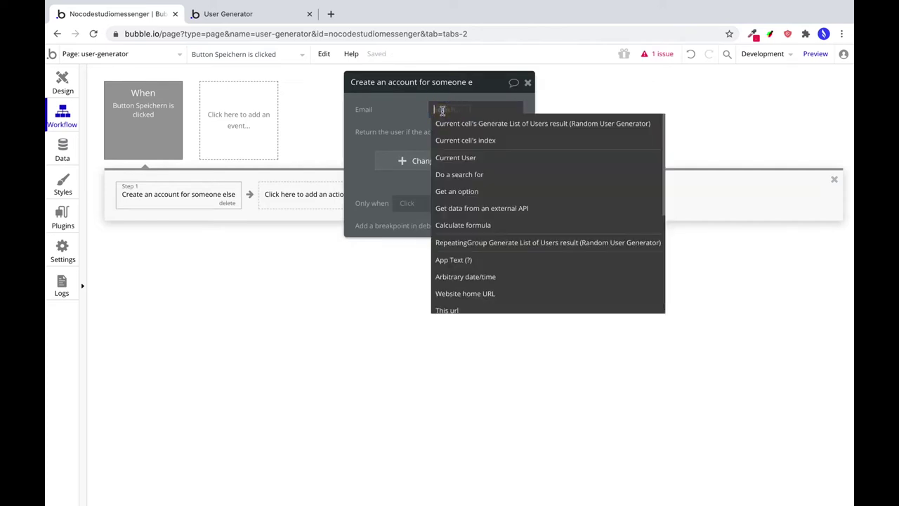
pyautogui.click(453, 124)
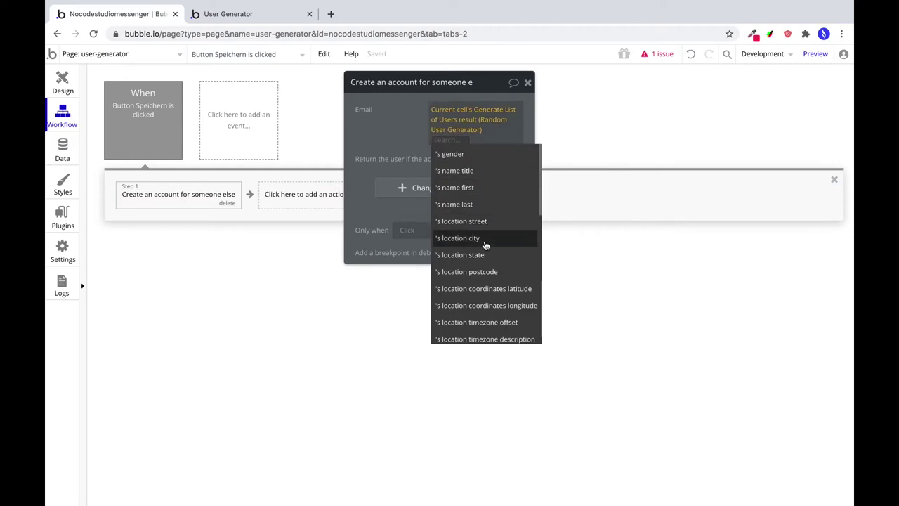
pyautogui.scroll(-2, 487, 257)
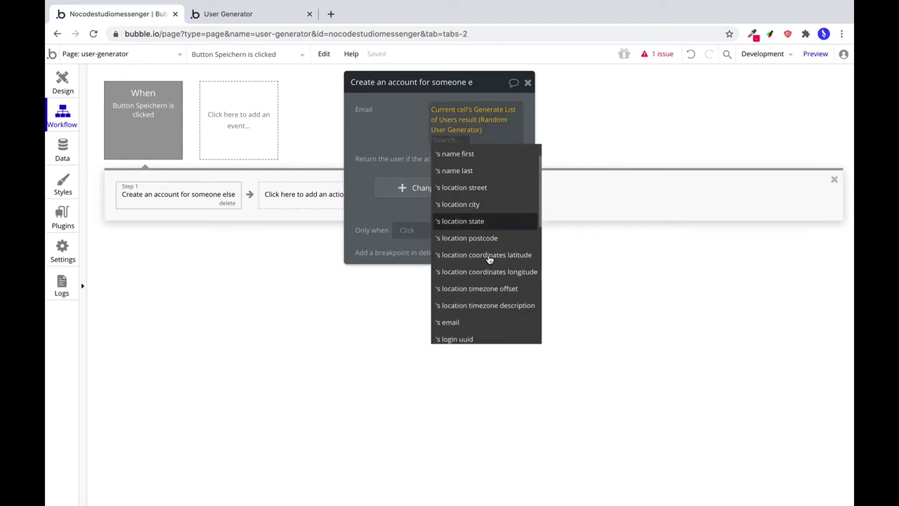
pyautogui.click(467, 310)
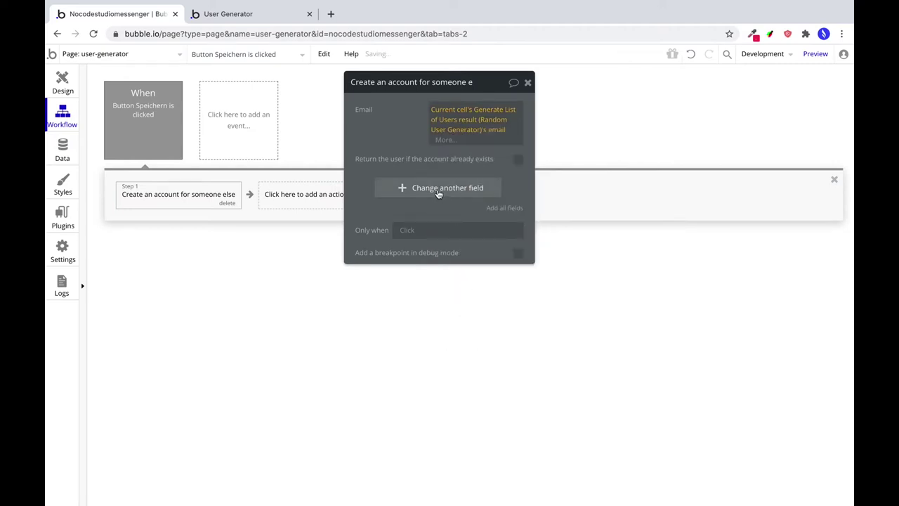
pyautogui.click(436, 190)
# Set Vorname and Nachname to the generated user's first and last name.
pyautogui.click(433, 186)
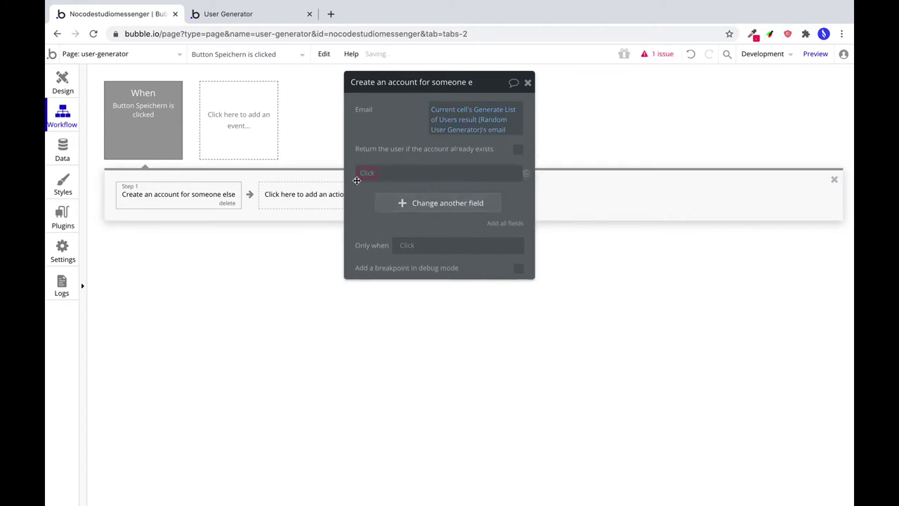
pyautogui.click(361, 174)
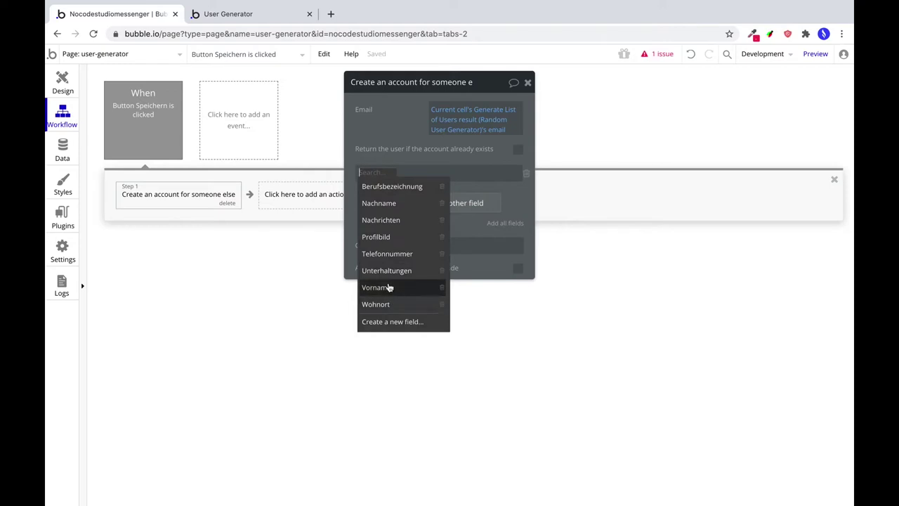
pyautogui.click(384, 284)
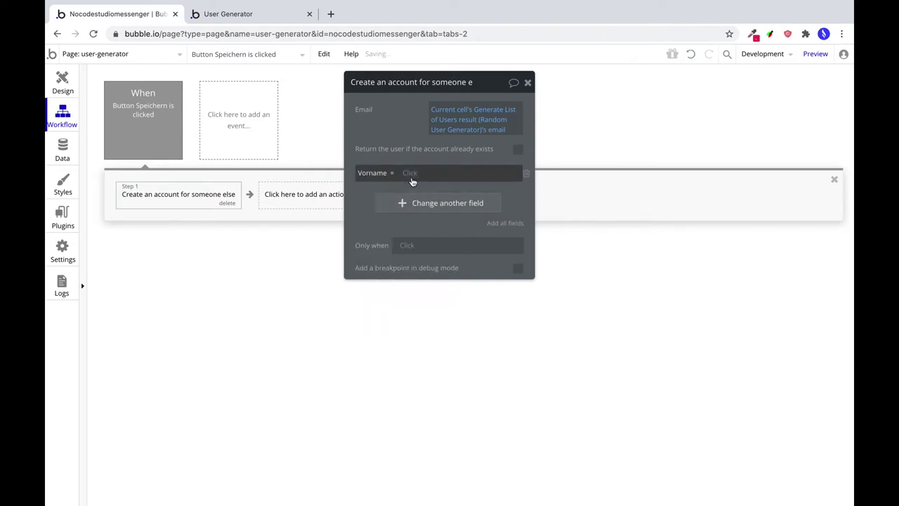
pyautogui.click(411, 180)
pyautogui.click(420, 203)
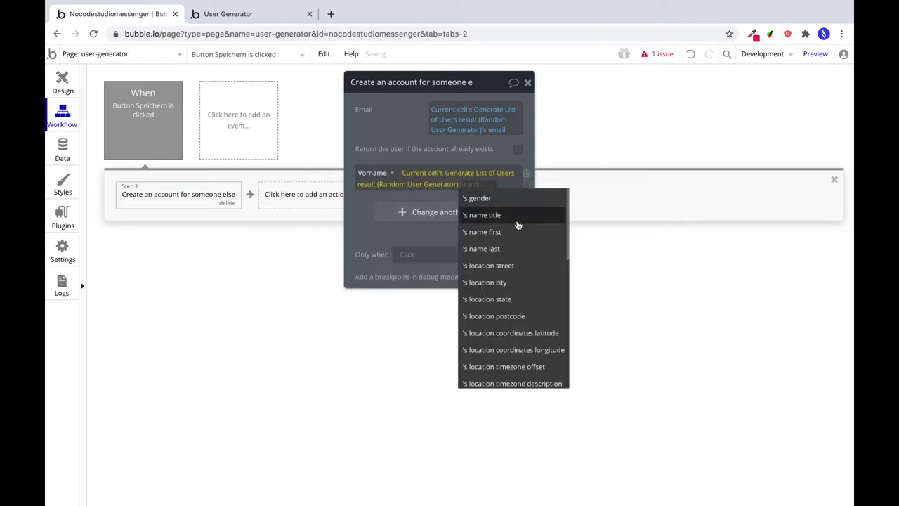
pyautogui.click(506, 238)
pyautogui.click(443, 211)
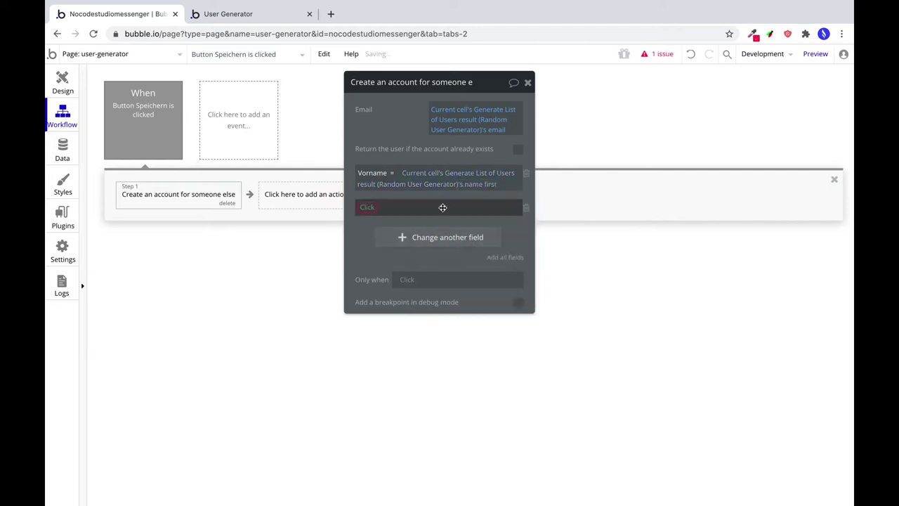
pyautogui.click(363, 208)
pyautogui.click(383, 238)
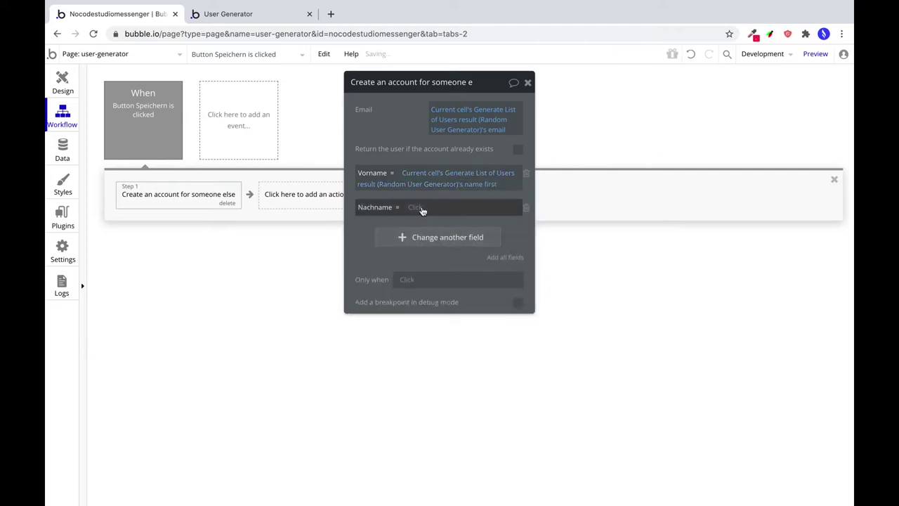
pyautogui.click(421, 208)
pyautogui.click(449, 240)
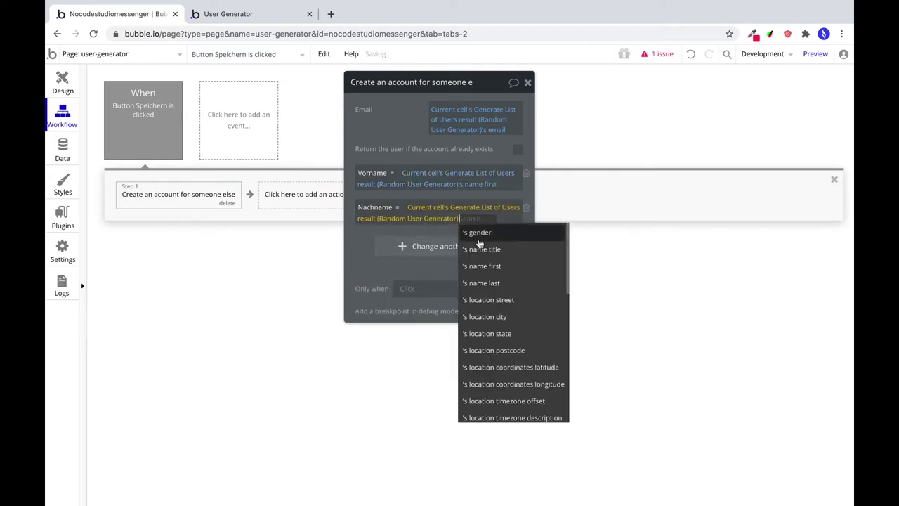
pyautogui.click(504, 283)
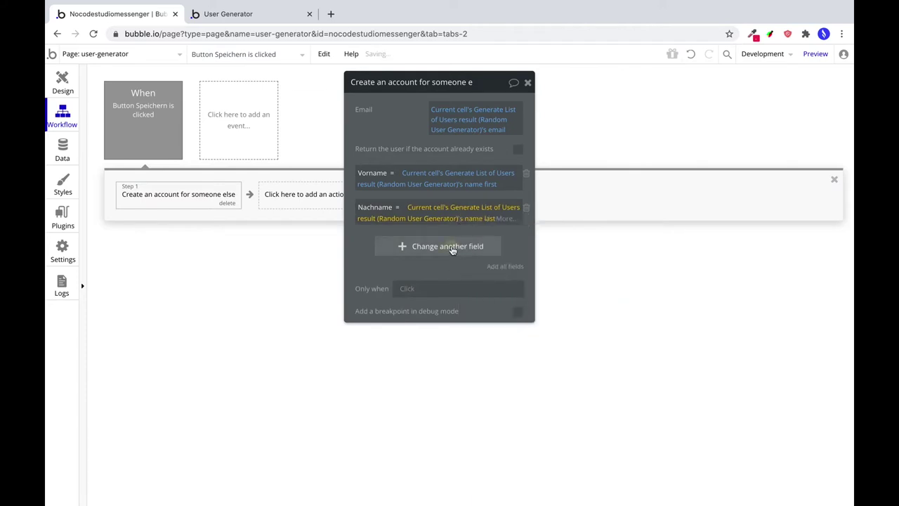
# Set Profilbild to the generated user's large picture.
pyautogui.click(451, 248)
pyautogui.click(362, 242)
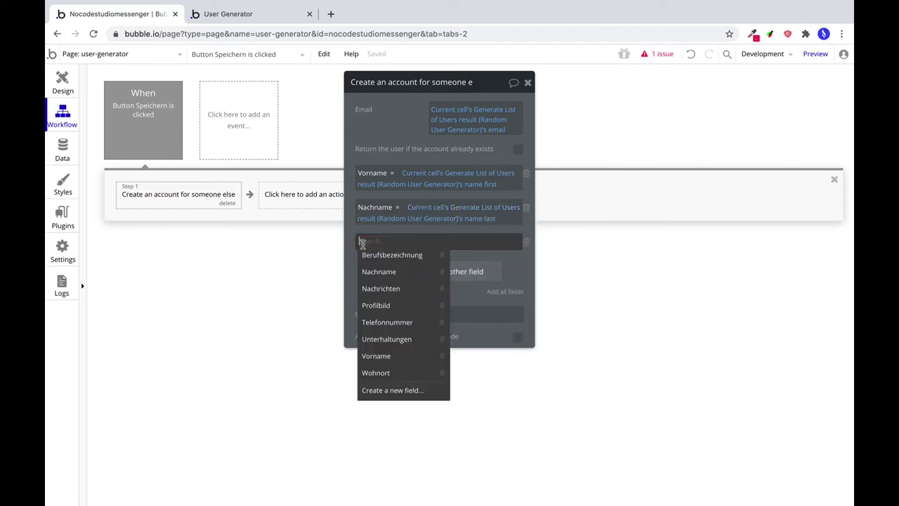
pyautogui.click(384, 305)
pyautogui.click(406, 241)
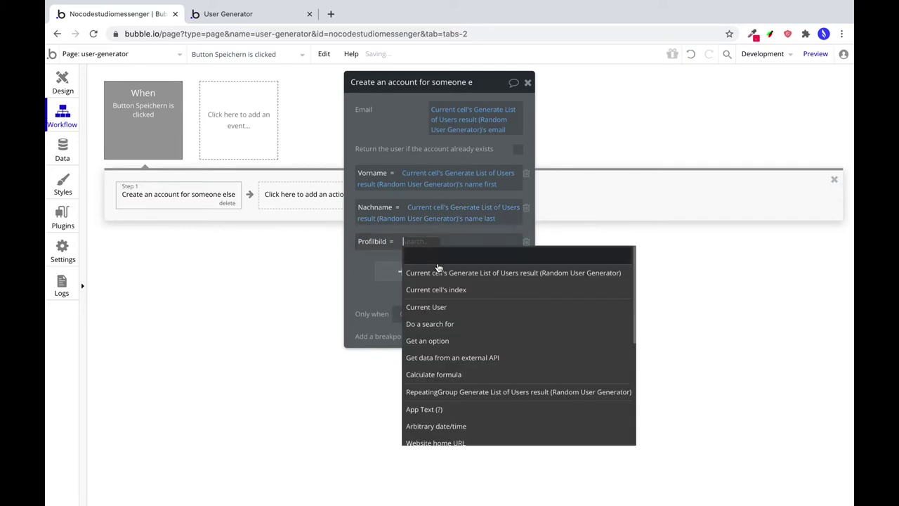
pyautogui.click(484, 269)
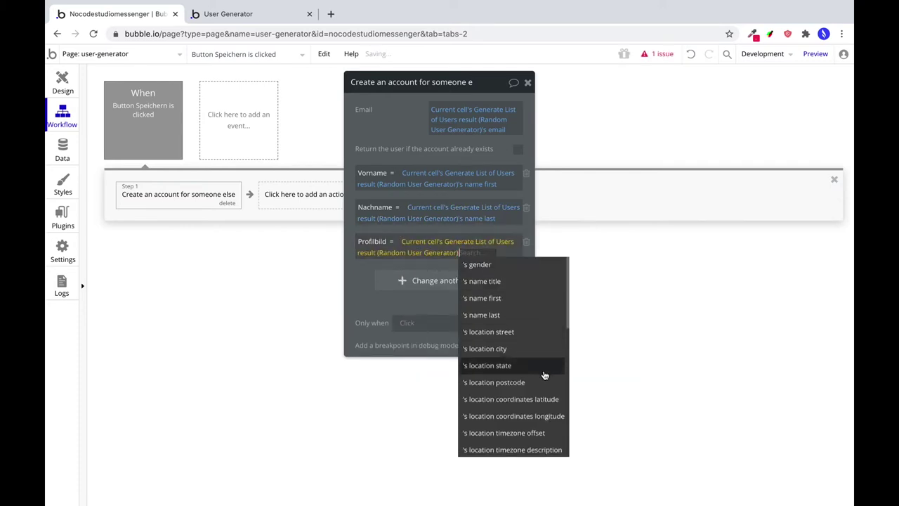
pyautogui.scroll(-6, 541, 376)
pyautogui.scroll(-5, 520, 390)
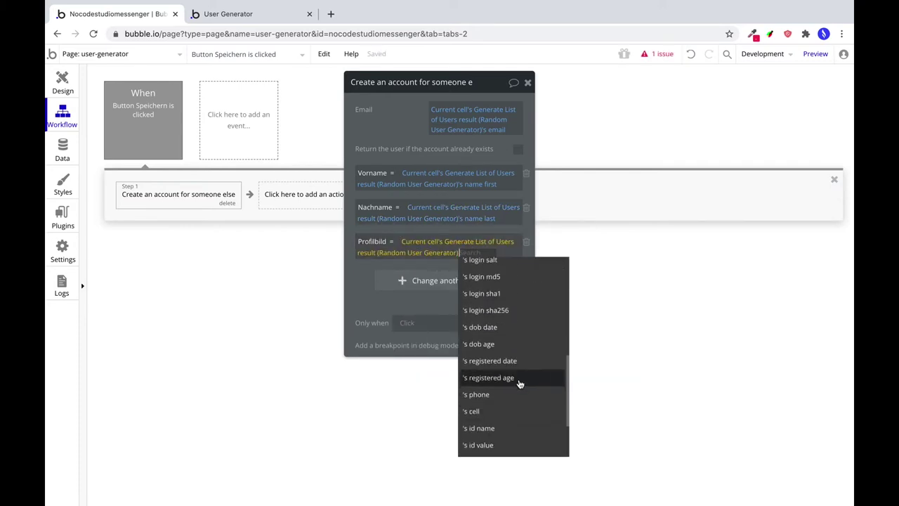
pyautogui.click(524, 403)
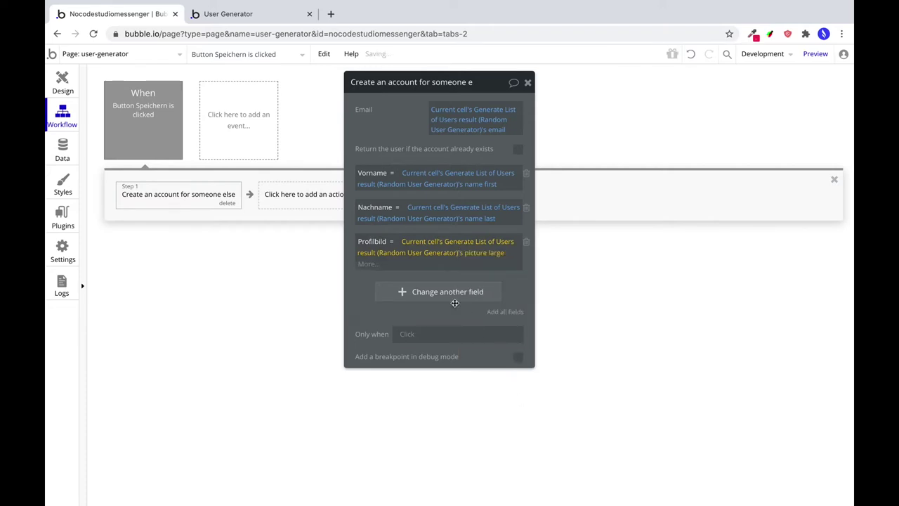
# Set Telefonnummer to the generated user's cell number.
pyautogui.click(423, 282)
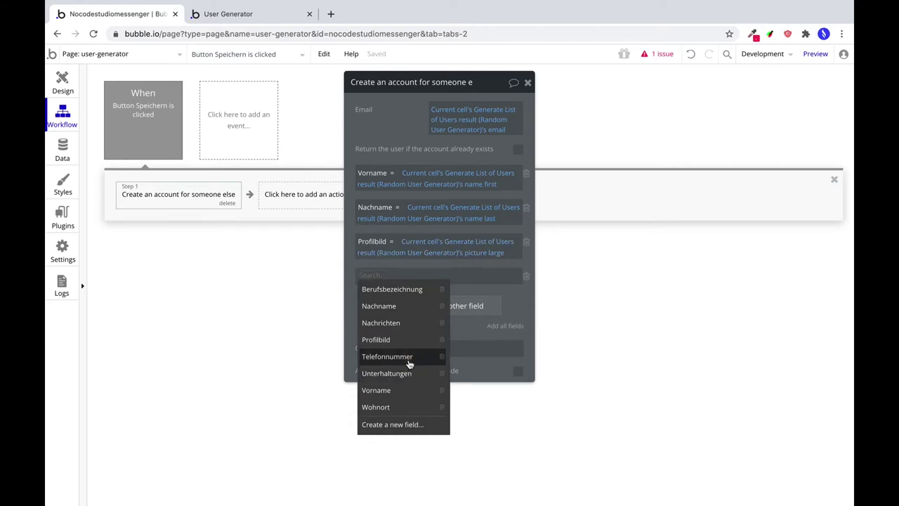
pyautogui.click(409, 356)
pyautogui.click(440, 283)
pyautogui.click(438, 305)
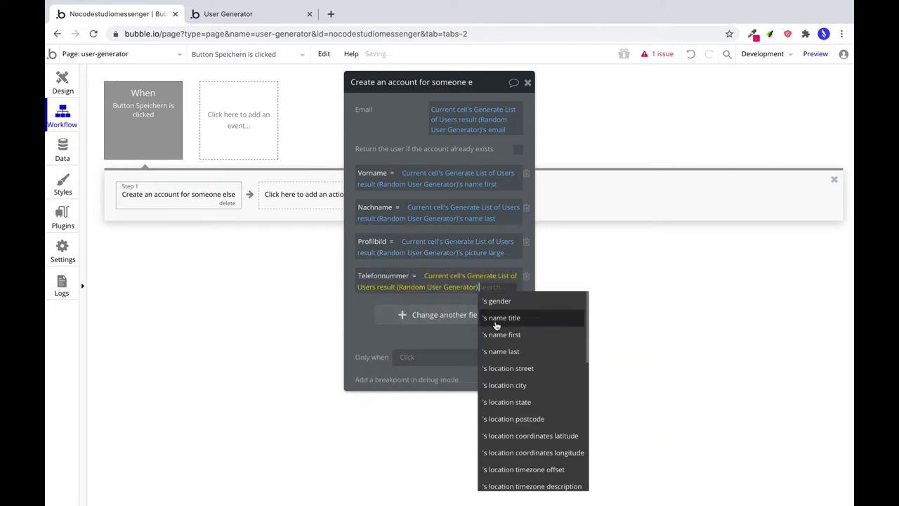
pyautogui.scroll(-5, 533, 411)
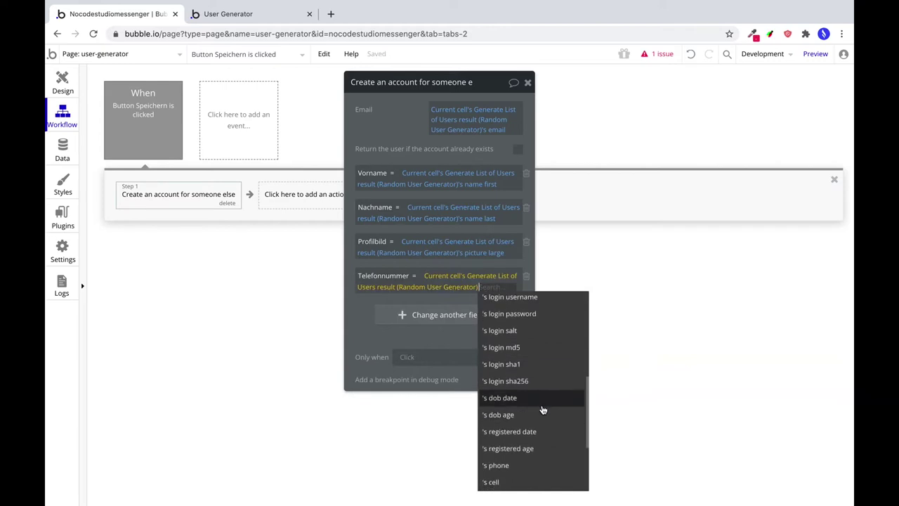
pyautogui.scroll(-1, 526, 414)
pyautogui.click(514, 465)
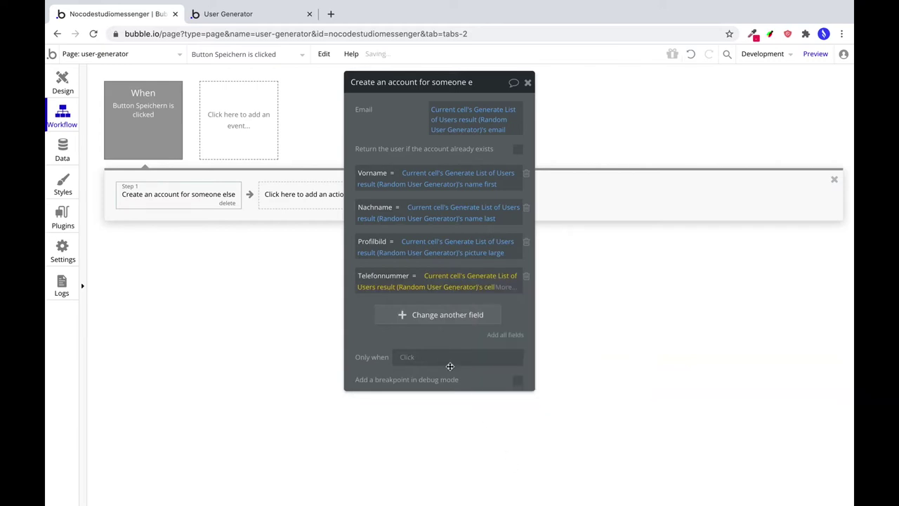
# Set Wohnort to the generated user's location city.
pyautogui.click(440, 316)
pyautogui.click(363, 313)
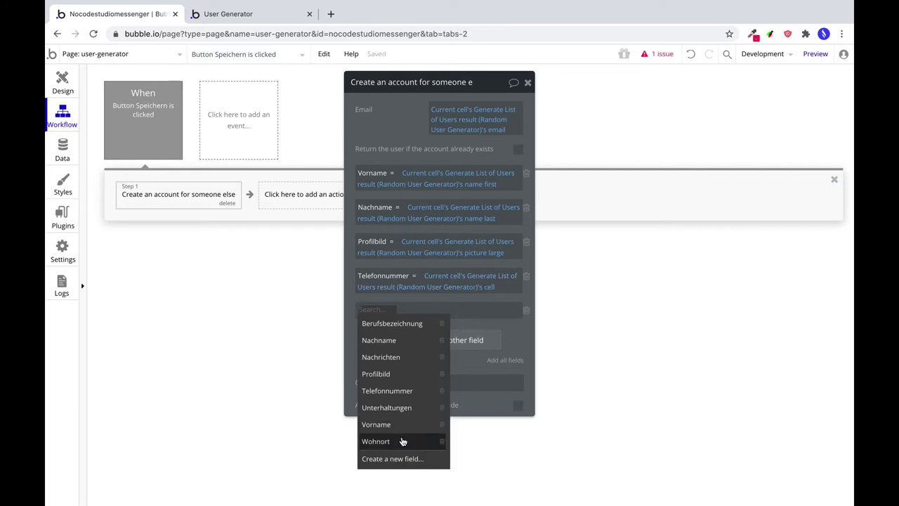
pyautogui.click(402, 441)
pyautogui.click(406, 313)
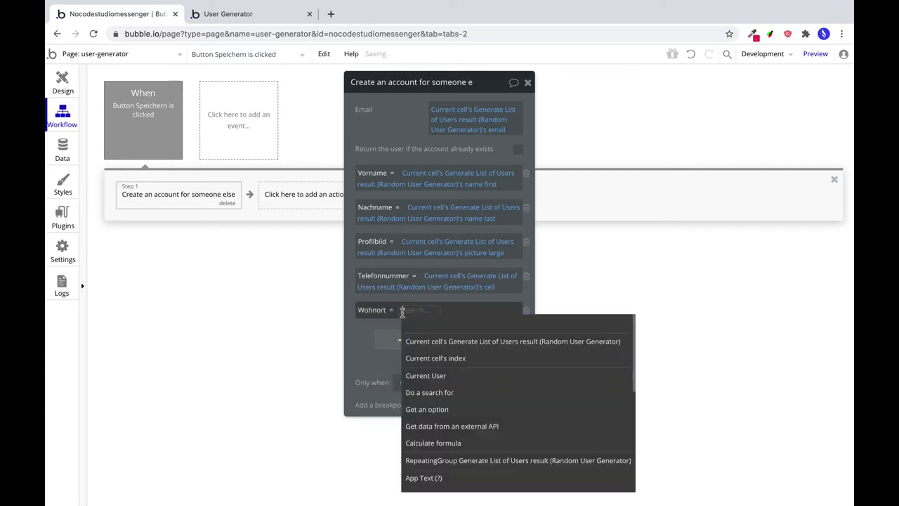
pyautogui.click(470, 342)
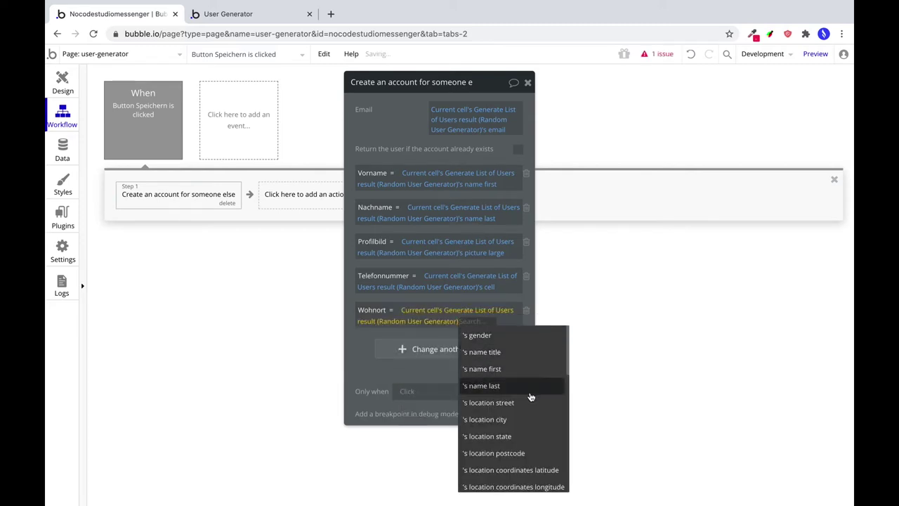
pyautogui.scroll(-2, 528, 397)
pyautogui.click(500, 370)
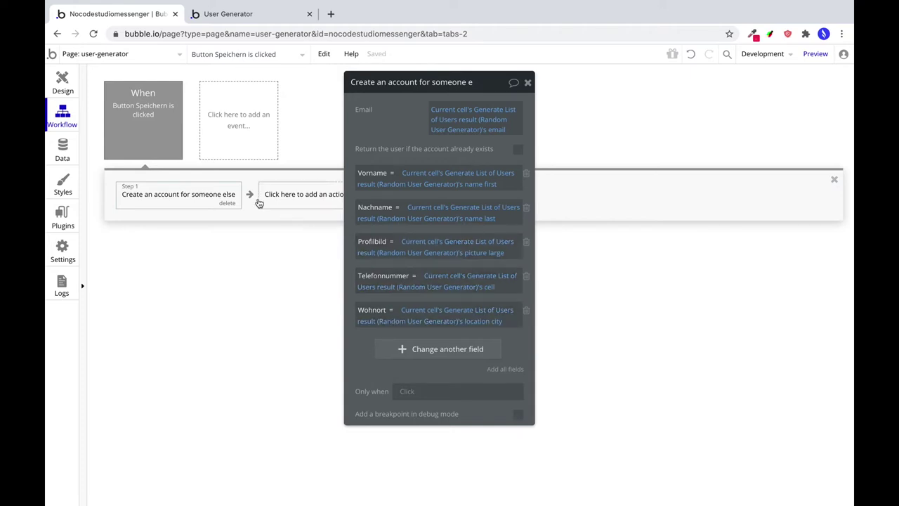
pyautogui.click(816, 54)
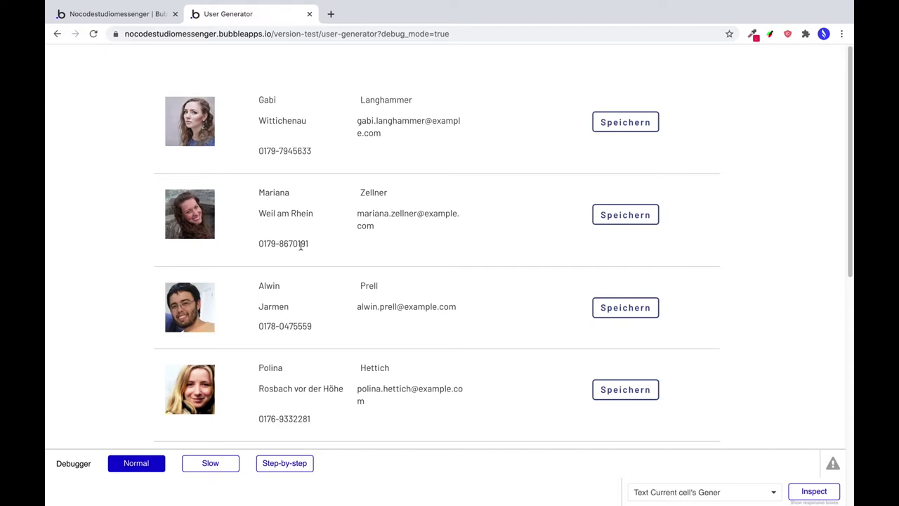
# Save the second listed user and another generated user as accounts.
pyautogui.click(616, 215)
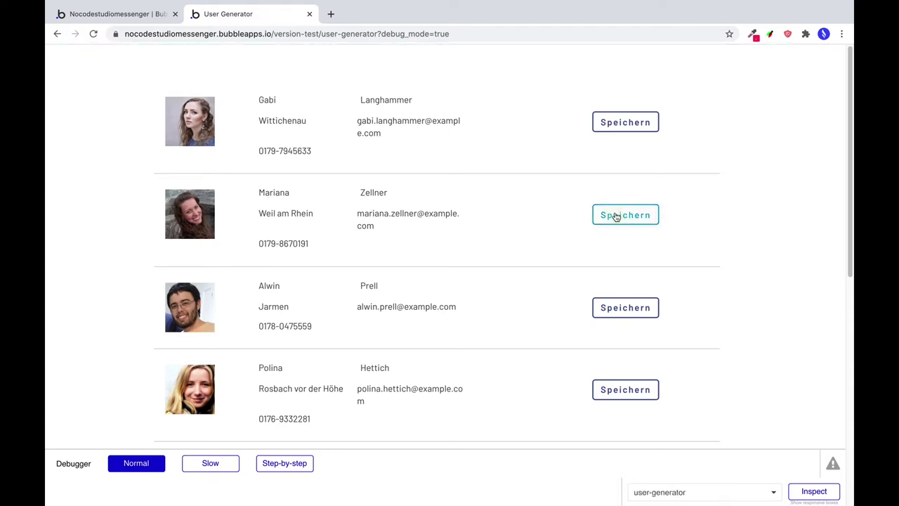
pyautogui.scroll(-2, 524, 304)
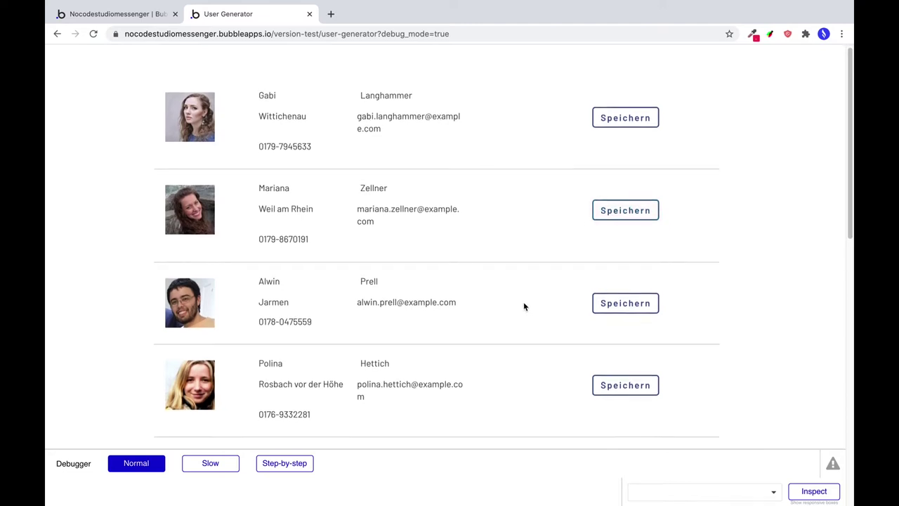
pyautogui.scroll(-1, 534, 278)
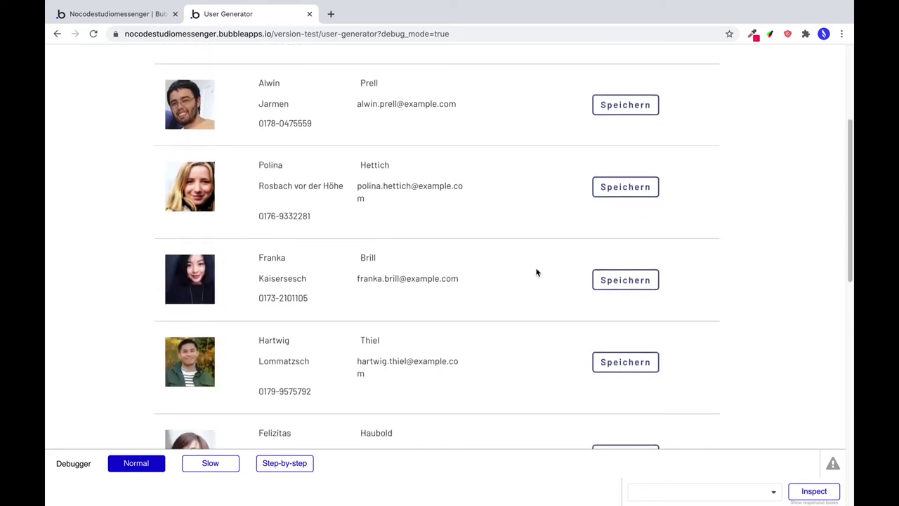
pyautogui.scroll(-1, 533, 272)
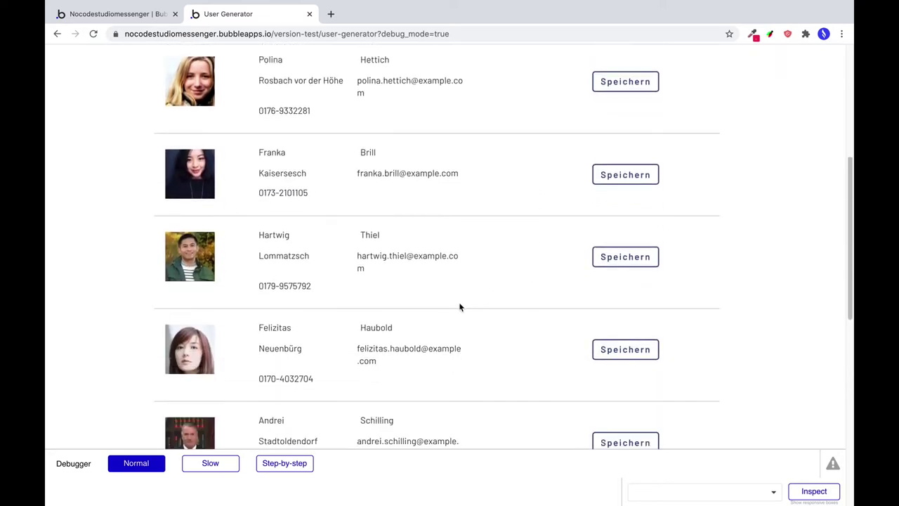
pyautogui.scroll(-1, 464, 297)
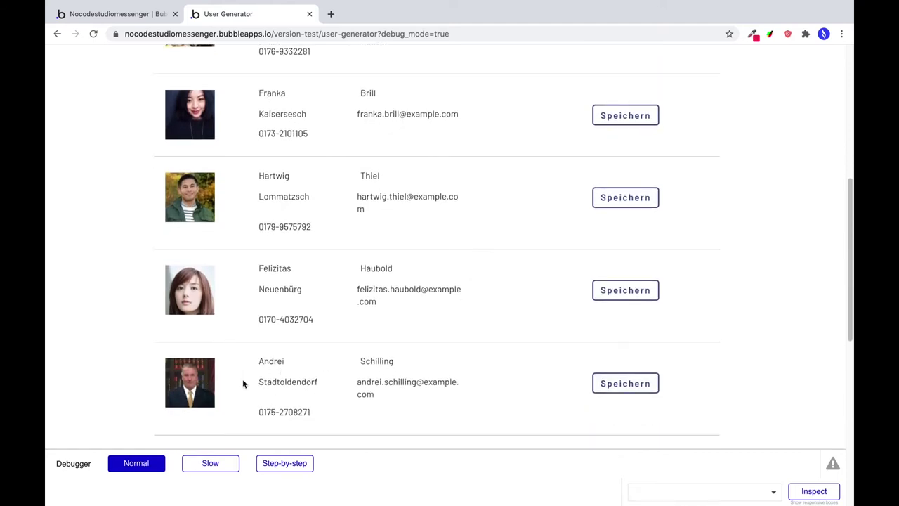
pyautogui.click(626, 383)
pyautogui.scroll(-5, 554, 340)
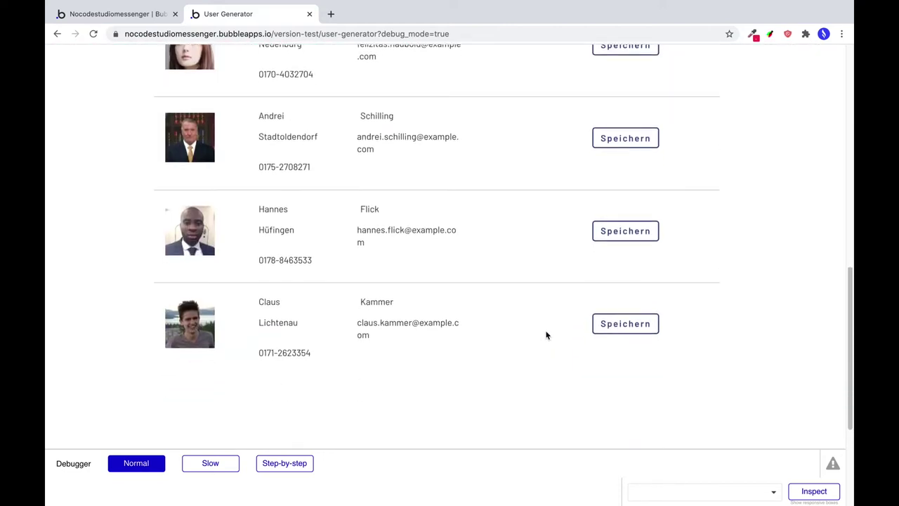
pyautogui.scroll(-1, 547, 335)
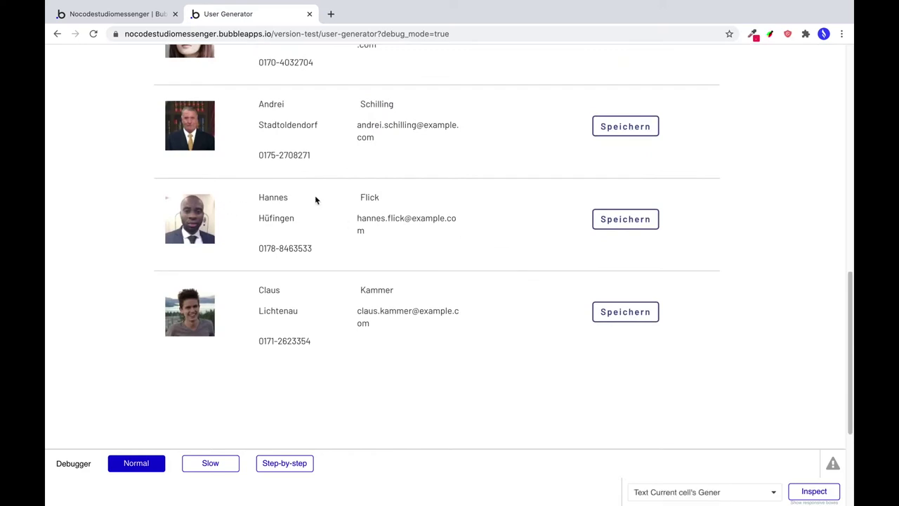
# Save the Hüfingen, Marktoberdorf and Landsberg users to the database.
pyautogui.click(639, 223)
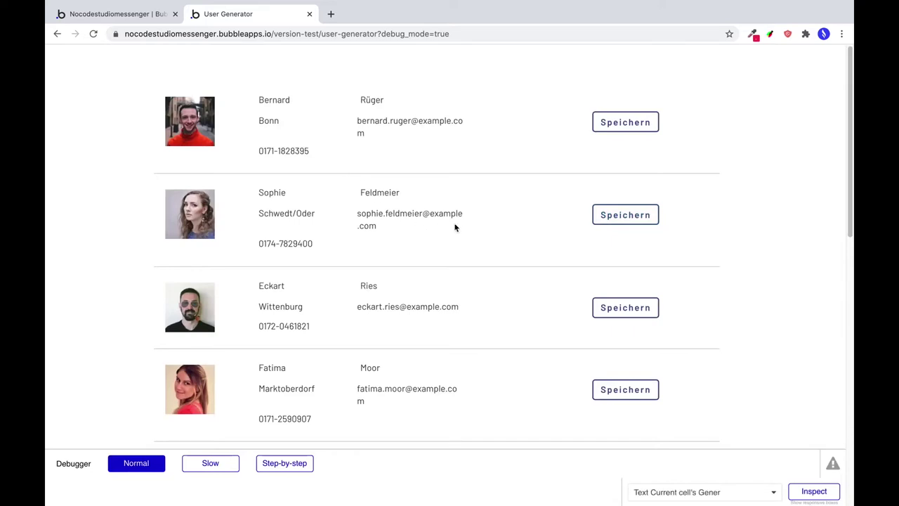
pyautogui.scroll(-4, 453, 242)
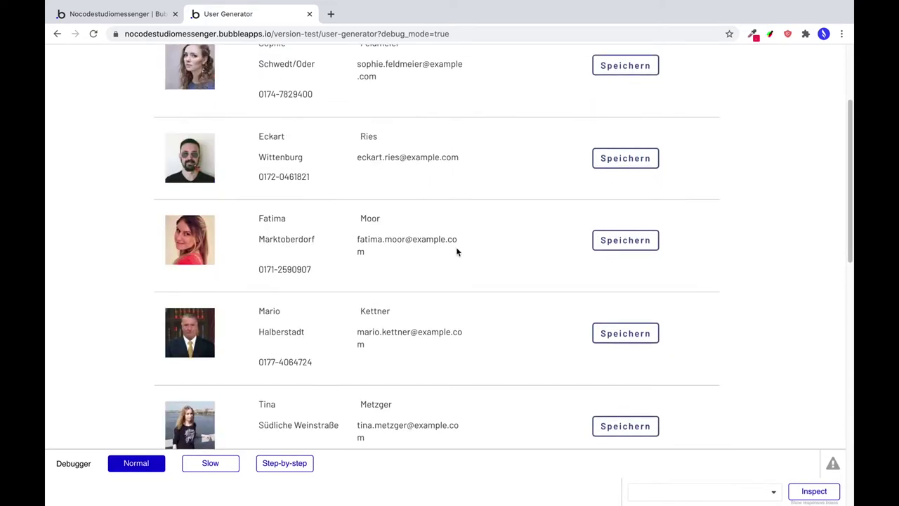
pyautogui.click(610, 243)
pyautogui.scroll(-4, 571, 267)
pyautogui.scroll(-2, 524, 283)
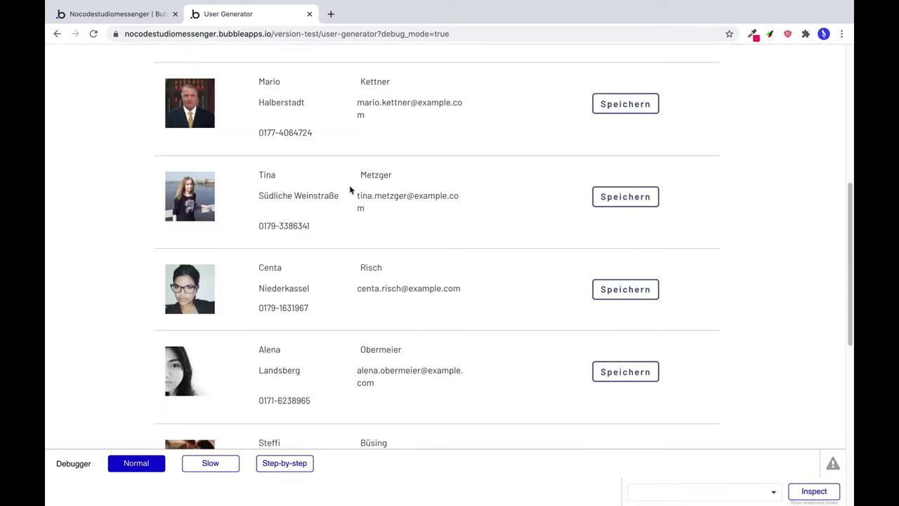
pyautogui.moveTo(273, 198); pyautogui.dragTo(322, 199)
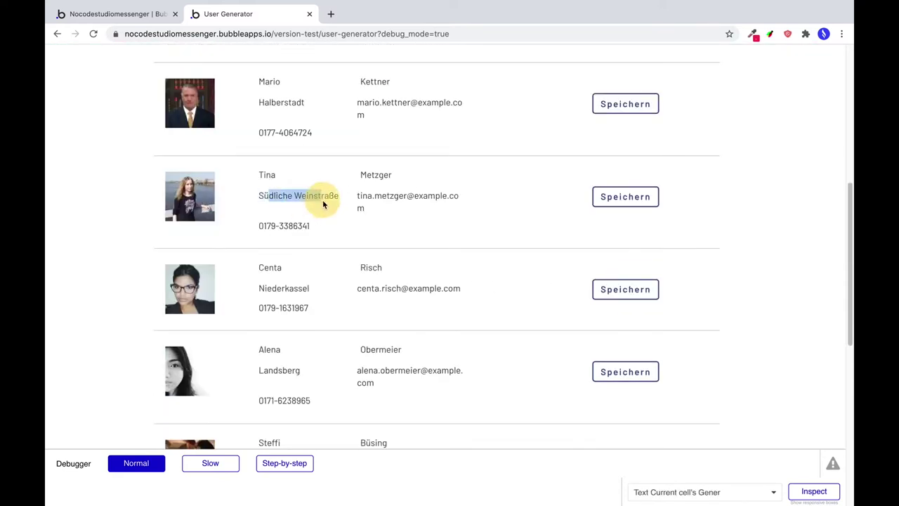
pyautogui.scroll(-1, 399, 316)
pyautogui.scroll(-1, 400, 318)
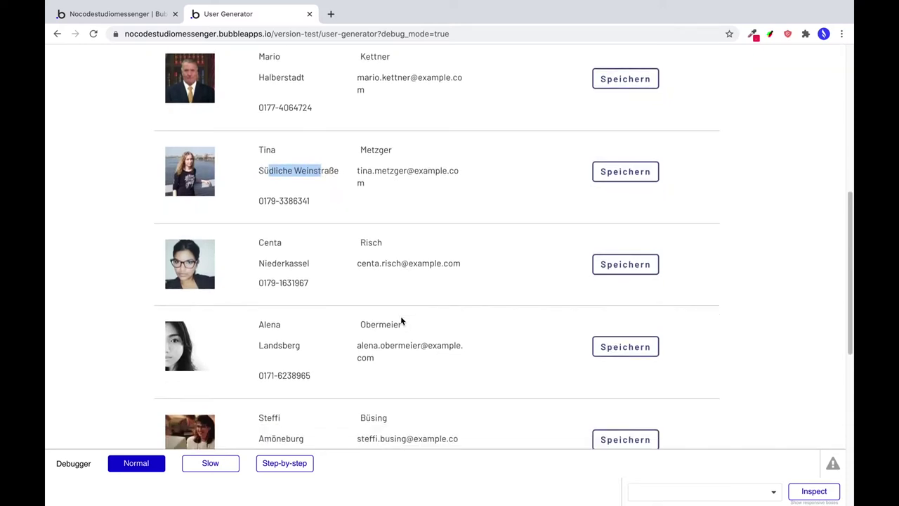
pyautogui.scroll(-2, 451, 307)
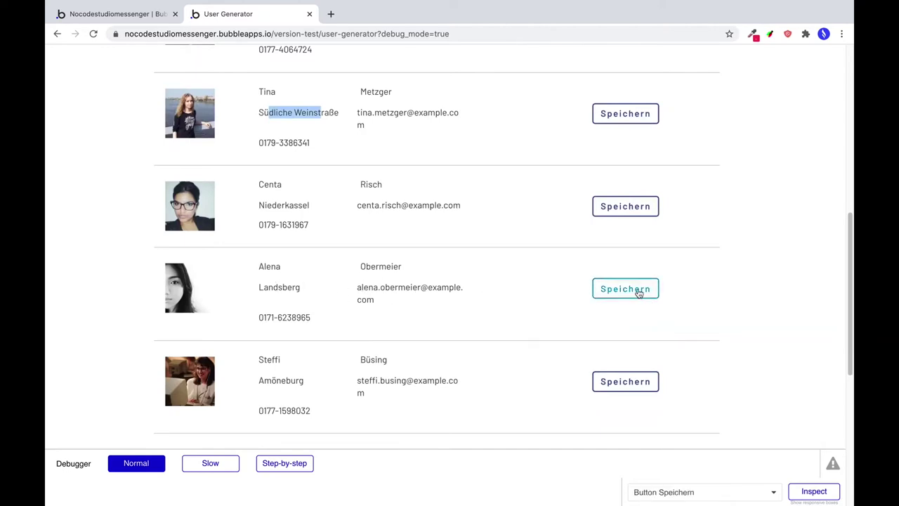
pyautogui.click(635, 291)
pyautogui.scroll(-5, 523, 273)
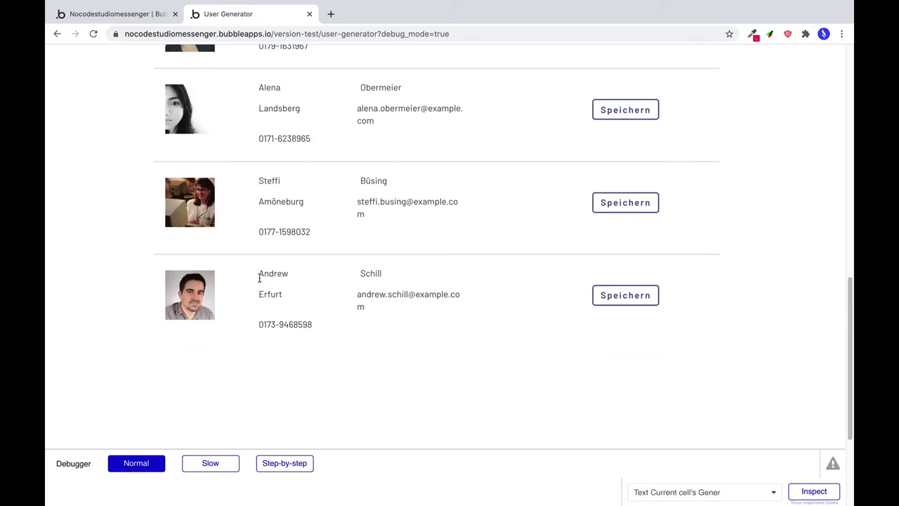
pyautogui.scroll(15, 321, 267)
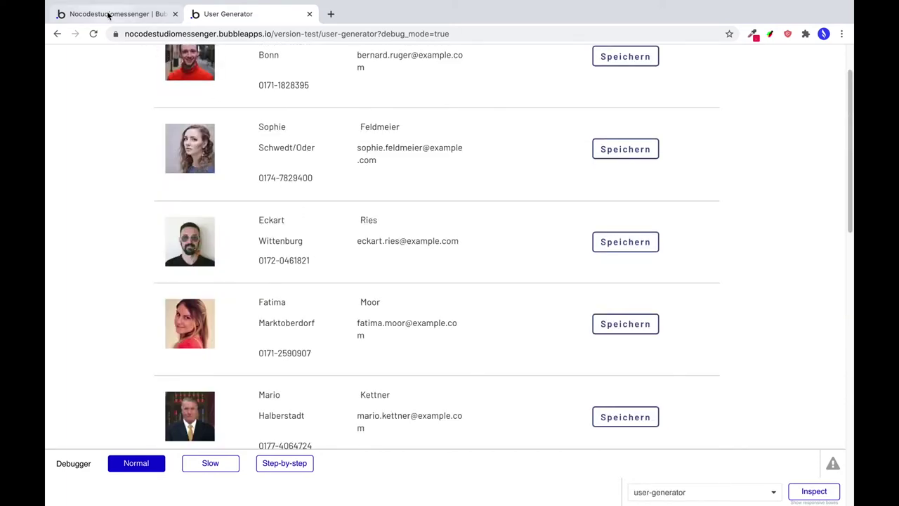
pyautogui.click(110, 15)
# In App data's All Users, give the Marktoberdorf user the job title Grafikdesignerin.
pyautogui.click(62, 153)
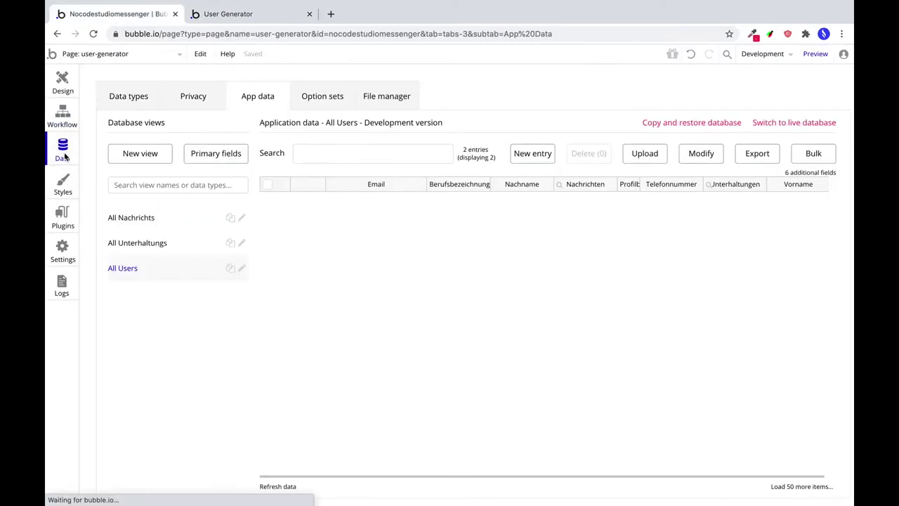
pyautogui.click(135, 104)
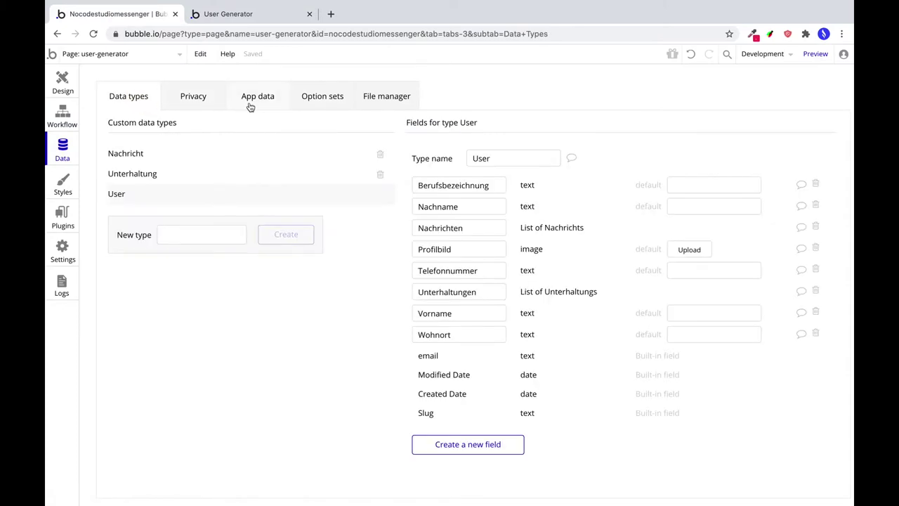
pyautogui.click(250, 107)
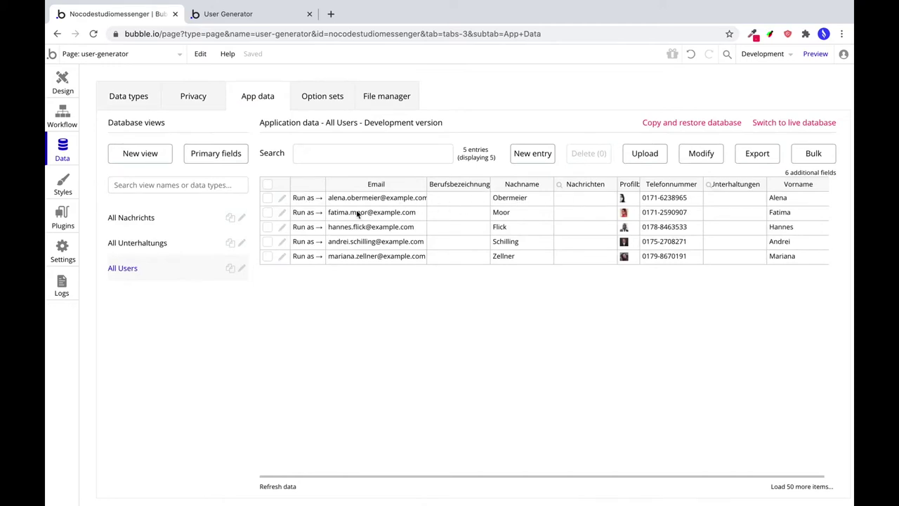
pyautogui.click(281, 215)
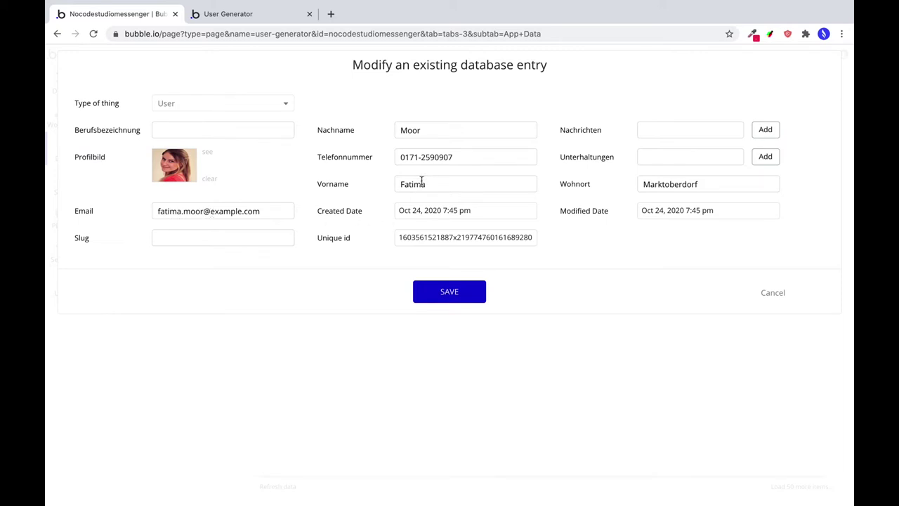
pyautogui.click(193, 127)
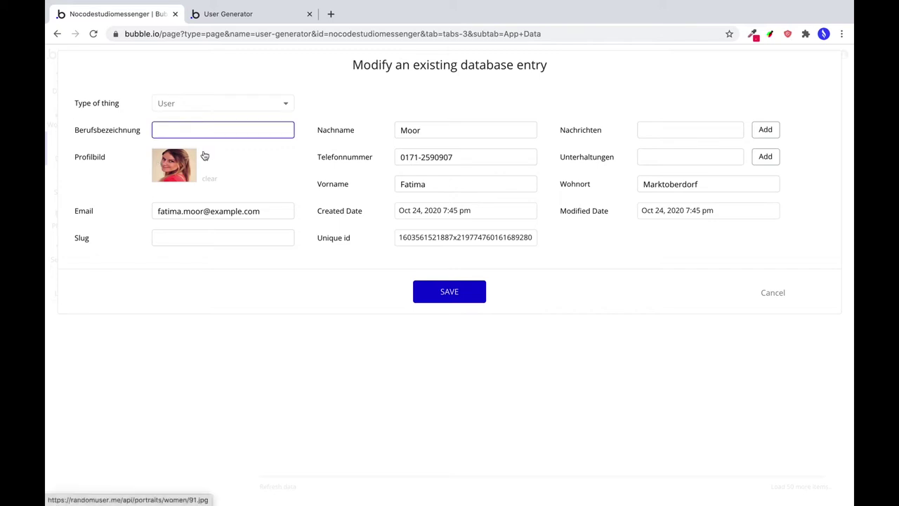
pyautogui.write('Grafik-')
pyautogui.press('BackSpace')
pyautogui.write('designerin')
pyautogui.click(461, 290)
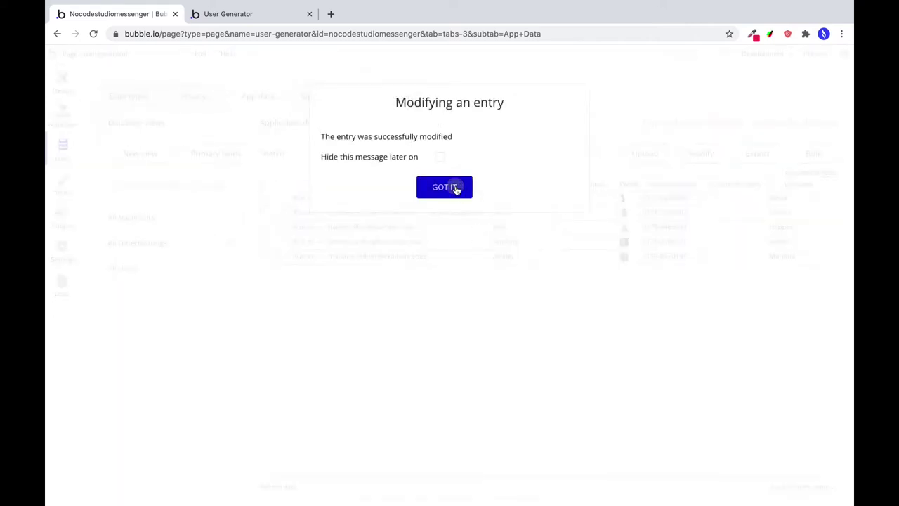
pyautogui.click(455, 189)
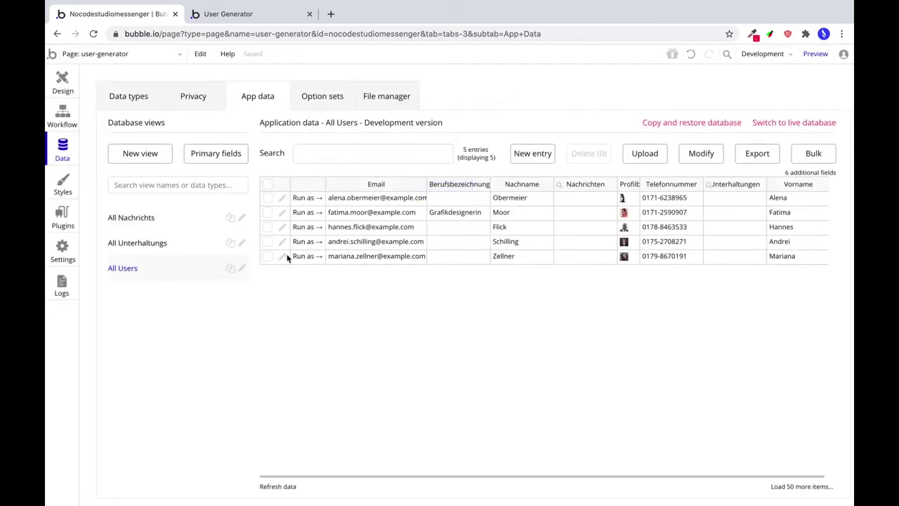
# Give the Landsberg user the job title Staatsanwältin.
pyautogui.click(281, 198)
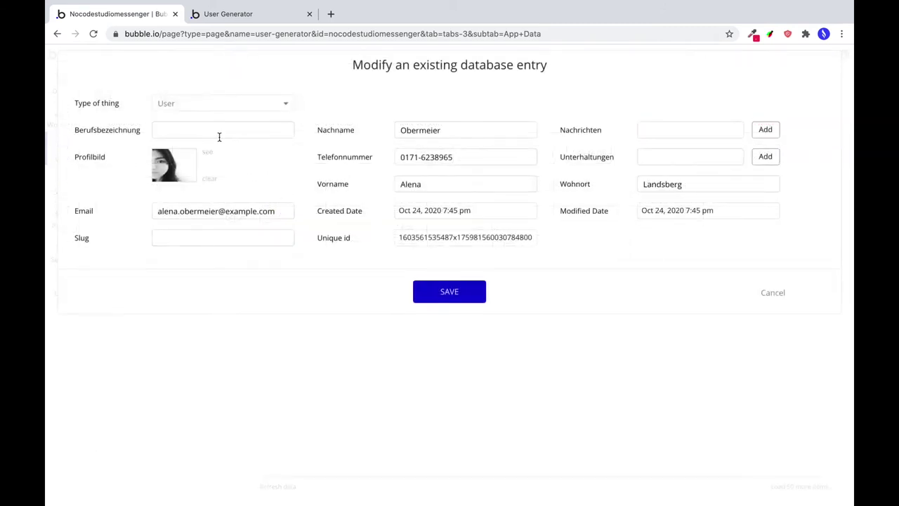
pyautogui.click(220, 135)
pyautogui.write('Staatsa')
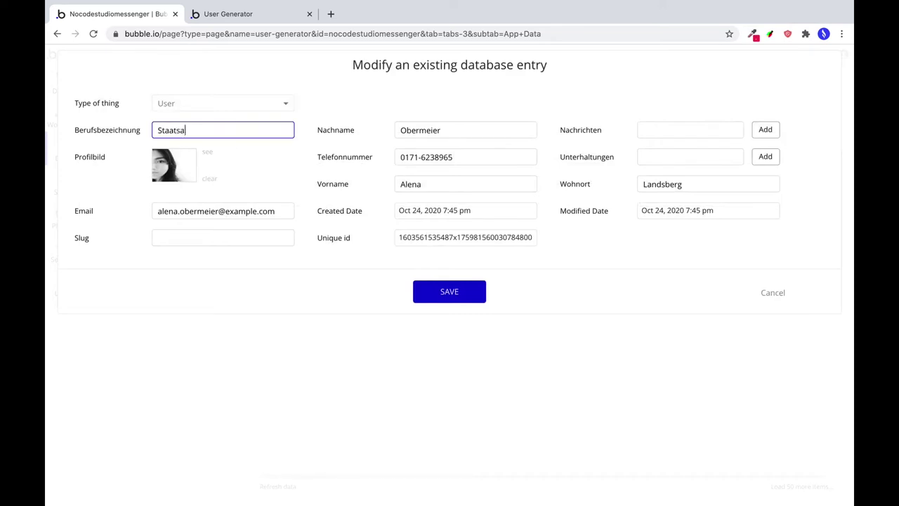
pyautogui.write('nwältin')
pyautogui.click(435, 295)
pyautogui.click(455, 189)
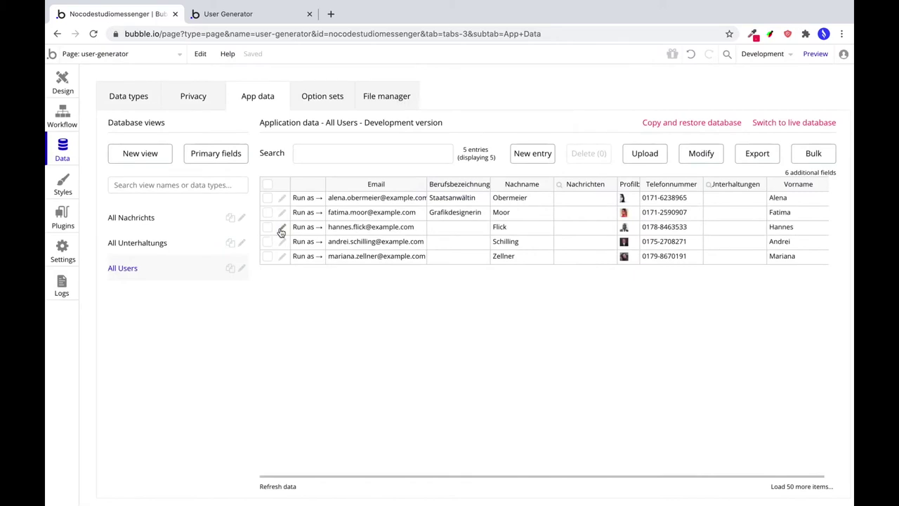
# Give the Hüfingen user the job title Vorstand.
pyautogui.click(281, 229)
pyautogui.click(218, 133)
pyautogui.write('Vorstn')
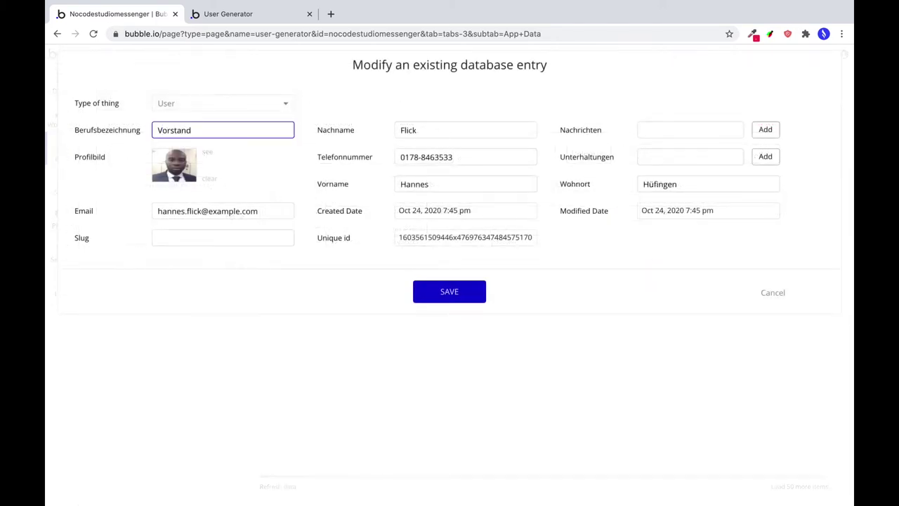
pyautogui.hotkey('ctrl', 'a')
pyautogui.press('Right')
pyautogui.click(435, 293)
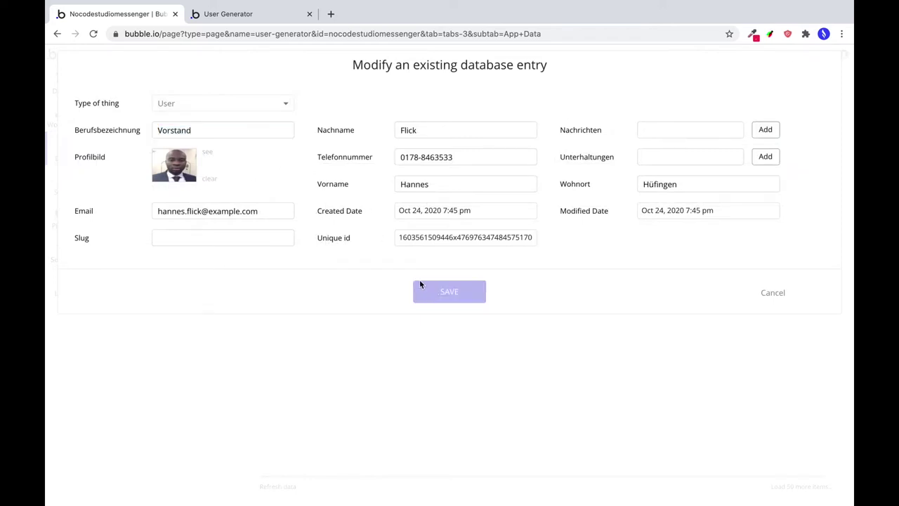
pyautogui.click(441, 196)
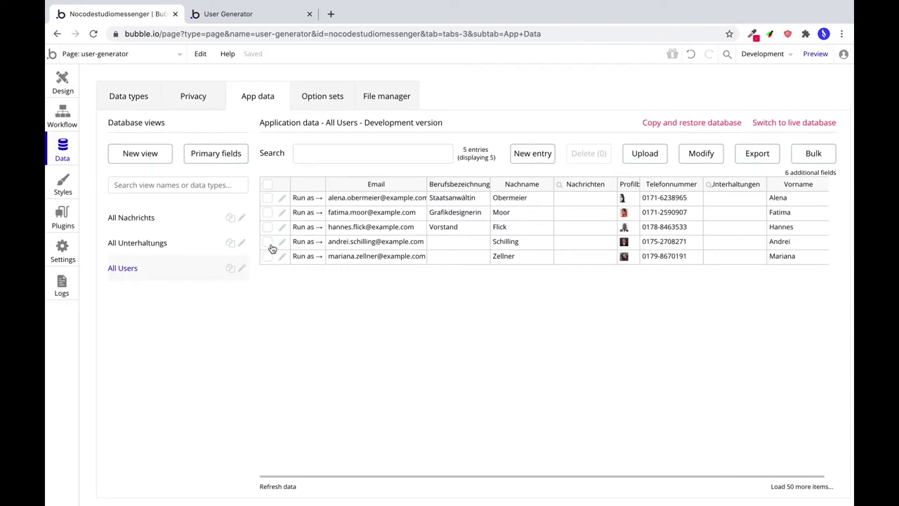
# Give the Stadtoldendorf user the job title Steuerberater.
pyautogui.click(281, 242)
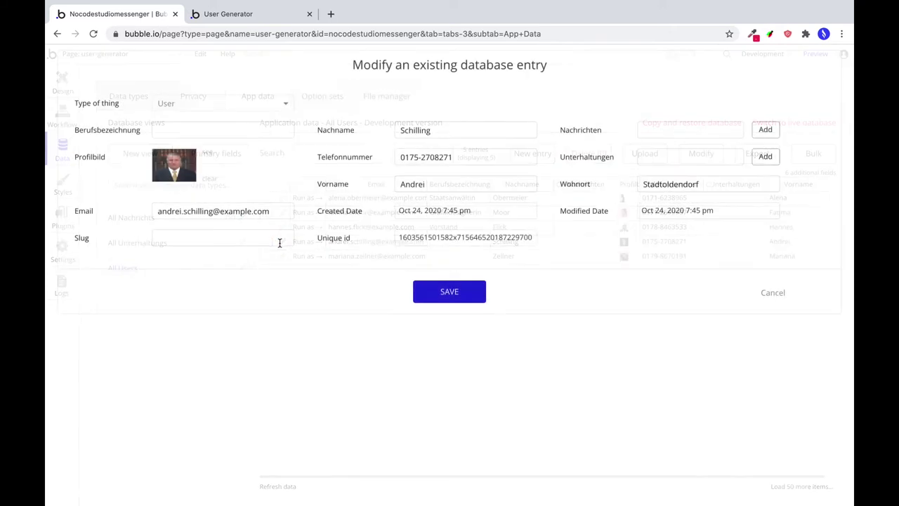
pyautogui.click(229, 132)
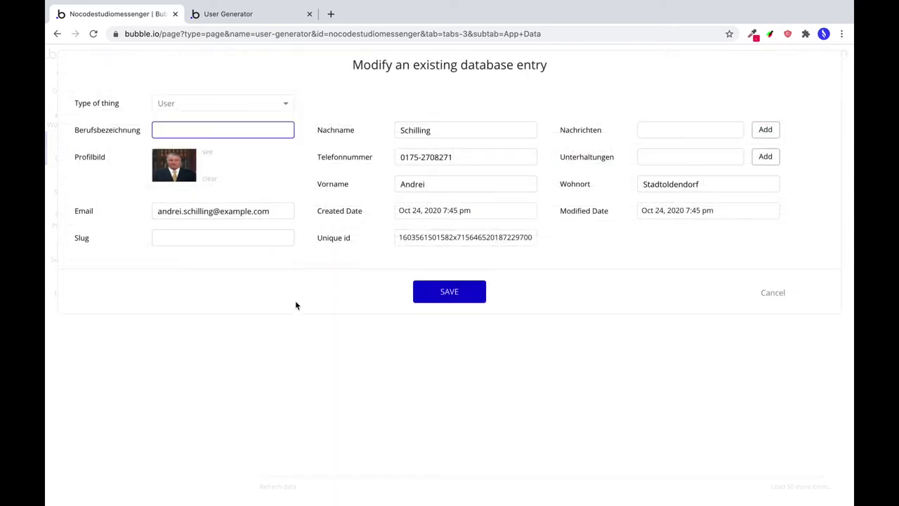
pyautogui.write('Steuerberater')
pyautogui.click(466, 298)
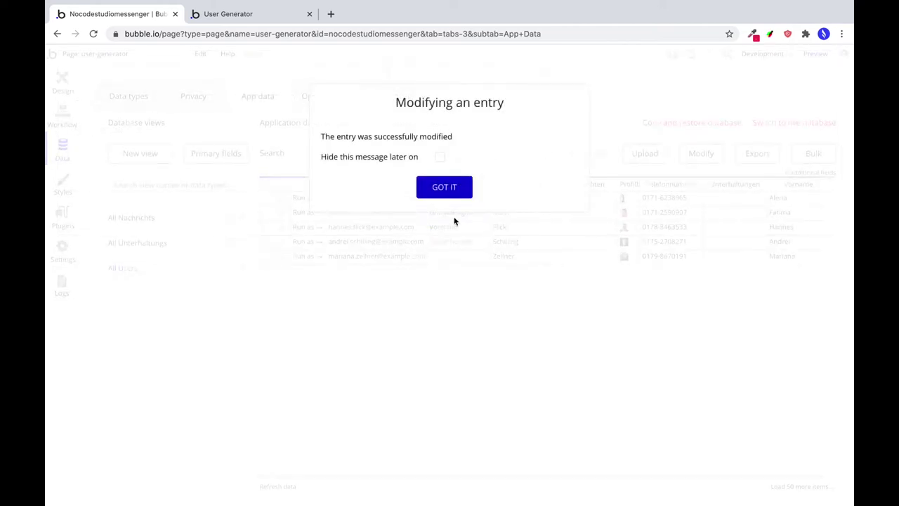
pyautogui.click(453, 185)
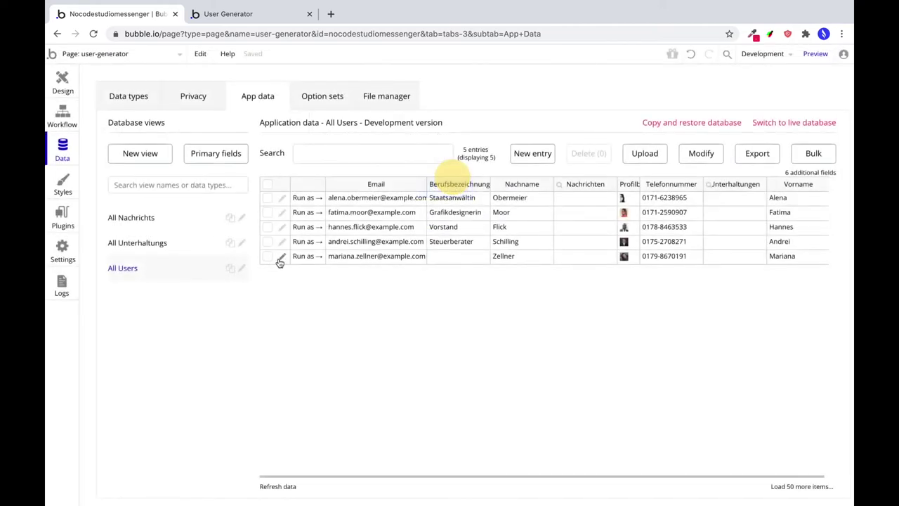
# Give the Weil am Rhein user the job title Architektin.
pyautogui.click(282, 256)
pyautogui.click(215, 133)
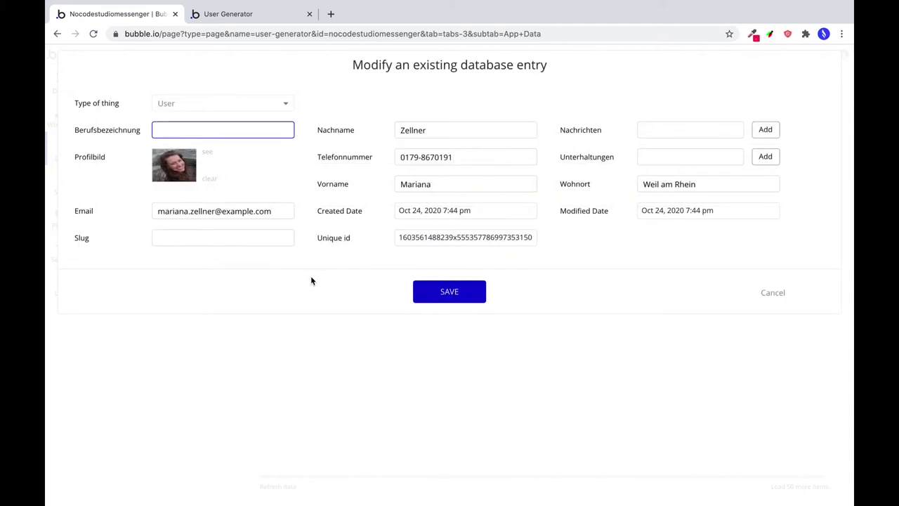
pyautogui.write('Architektin')
pyautogui.click(440, 291)
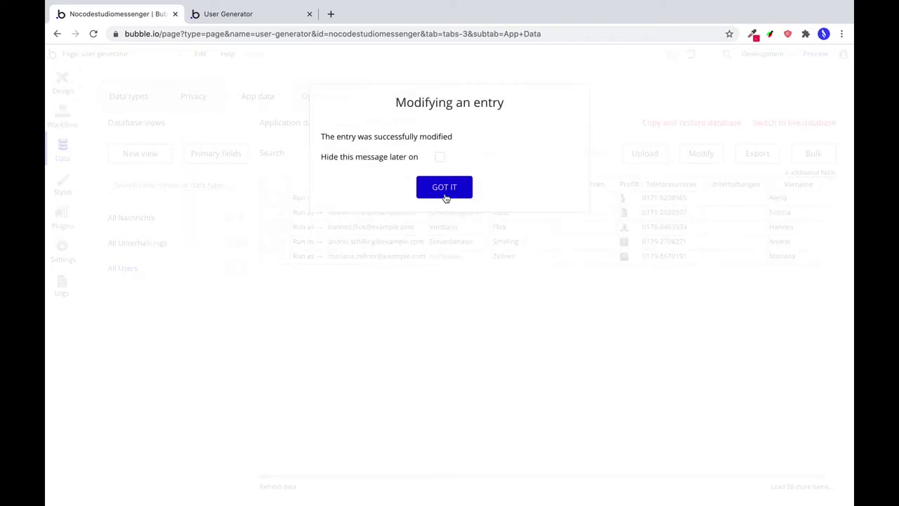
pyautogui.click(445, 195)
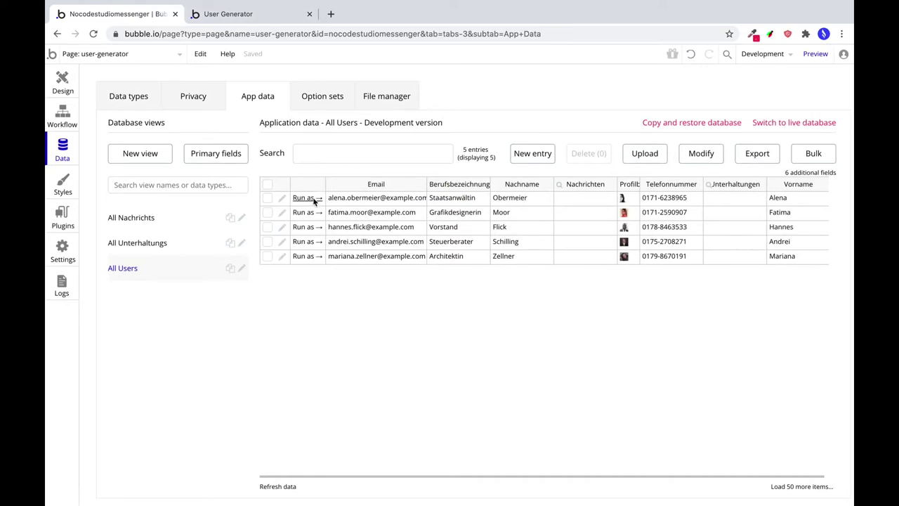
# Preview the app as the Landsberg user, then show the index page in the Design tab.
pyautogui.click(309, 197)
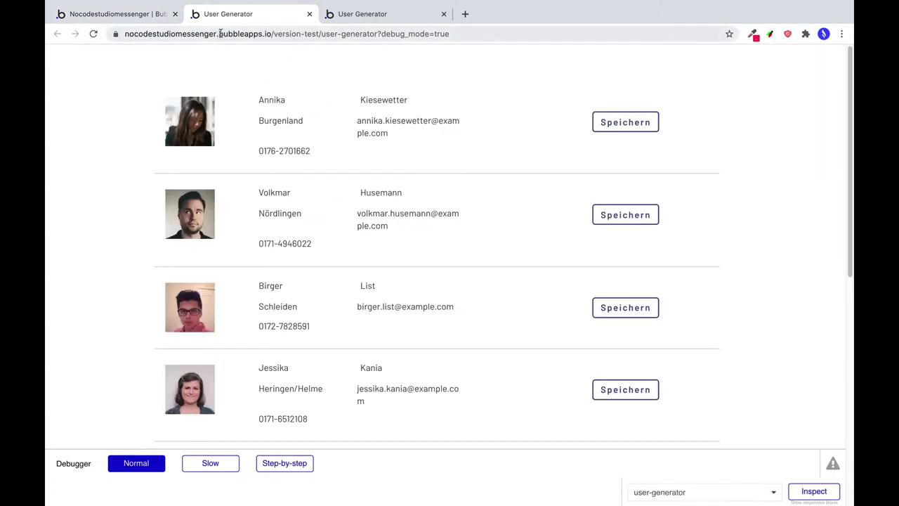
pyautogui.click(310, 14)
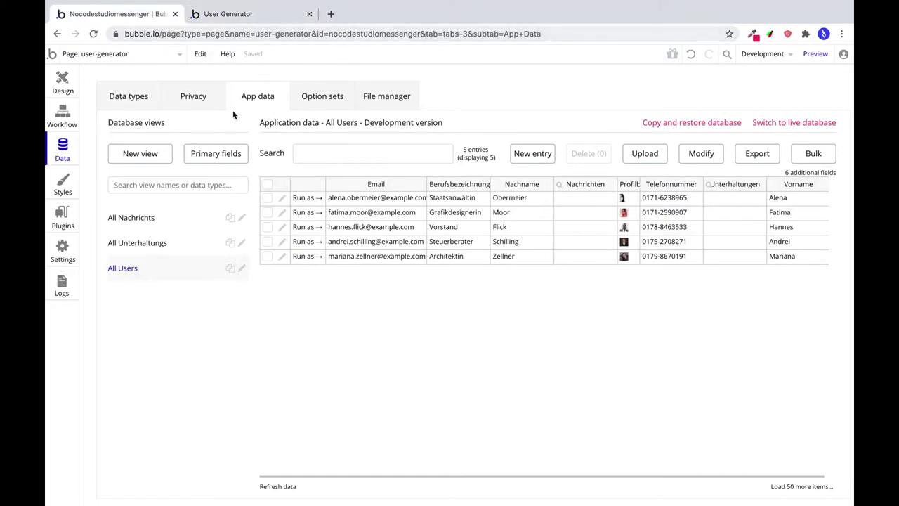
pyautogui.click(61, 84)
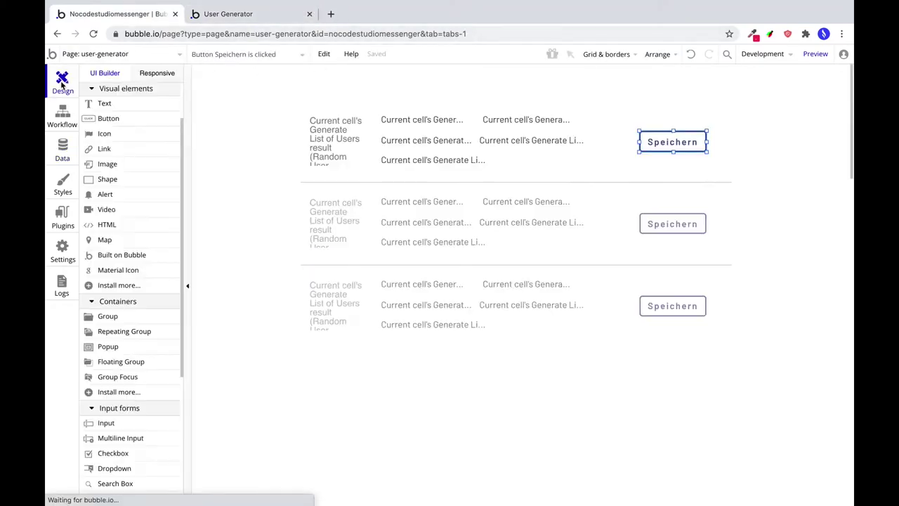
pyautogui.click(157, 51)
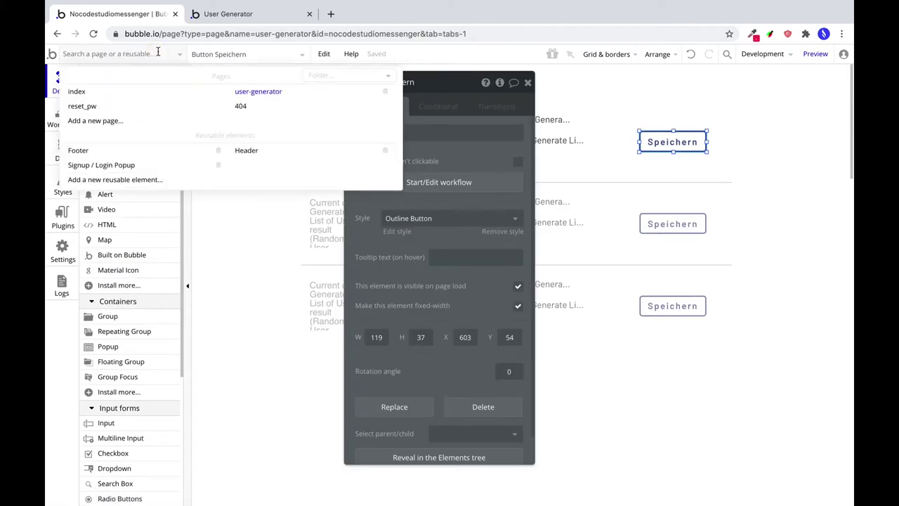
pyautogui.click(125, 95)
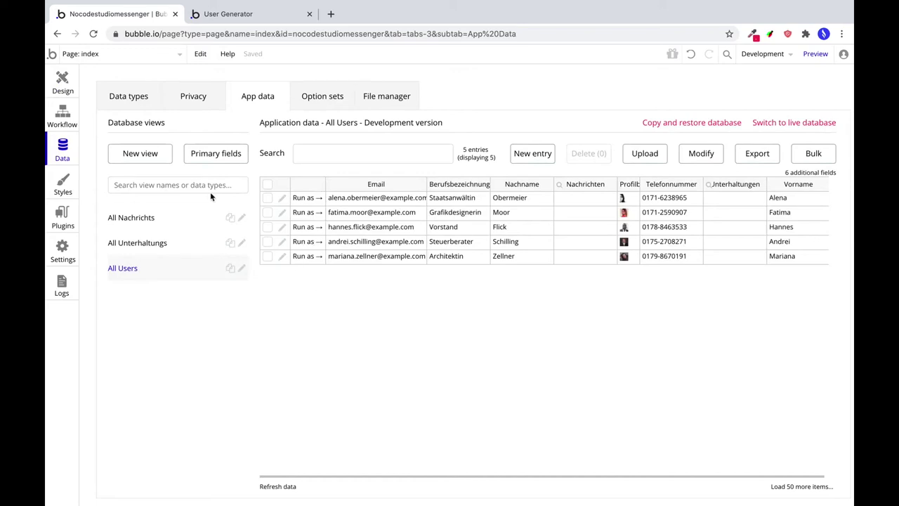
pyautogui.click(119, 56)
pyautogui.click(87, 92)
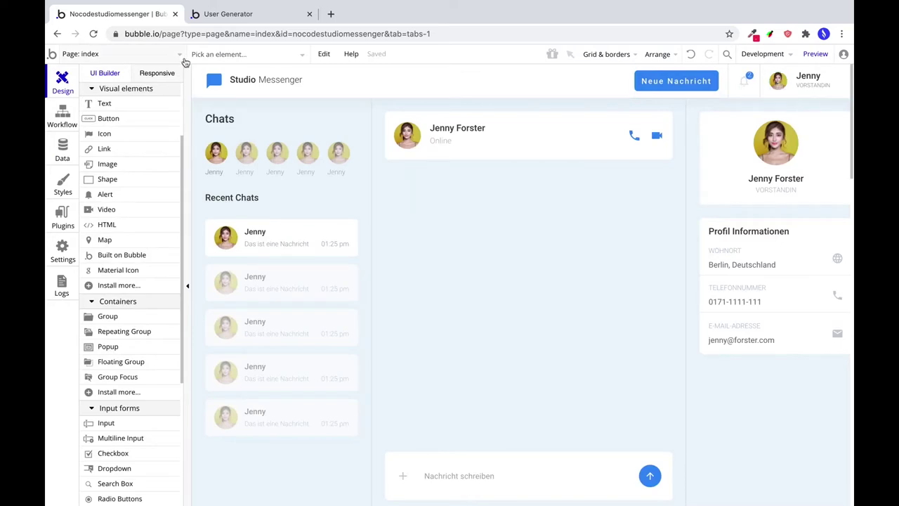
# Replace the header's fixed name 'Jenny' with the Current User's Vorname.
pyautogui.doubleClick(803, 75)
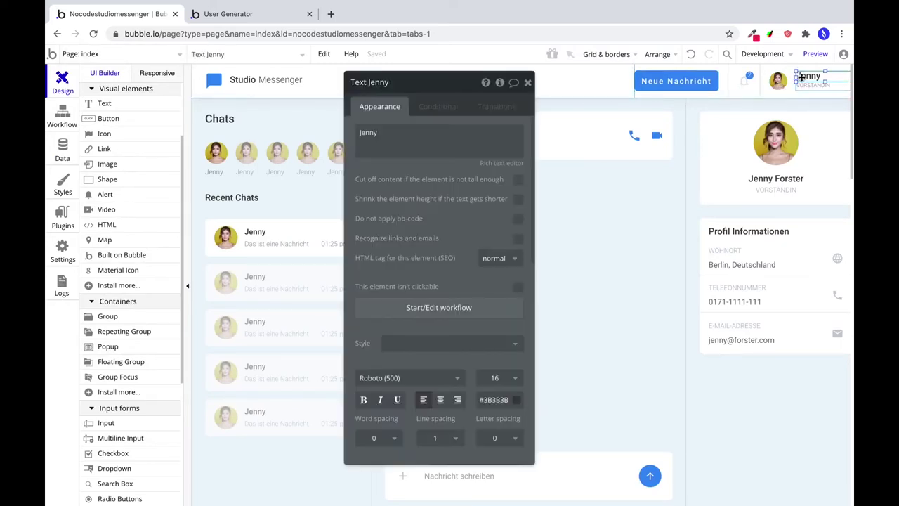
pyautogui.doubleClick(412, 135)
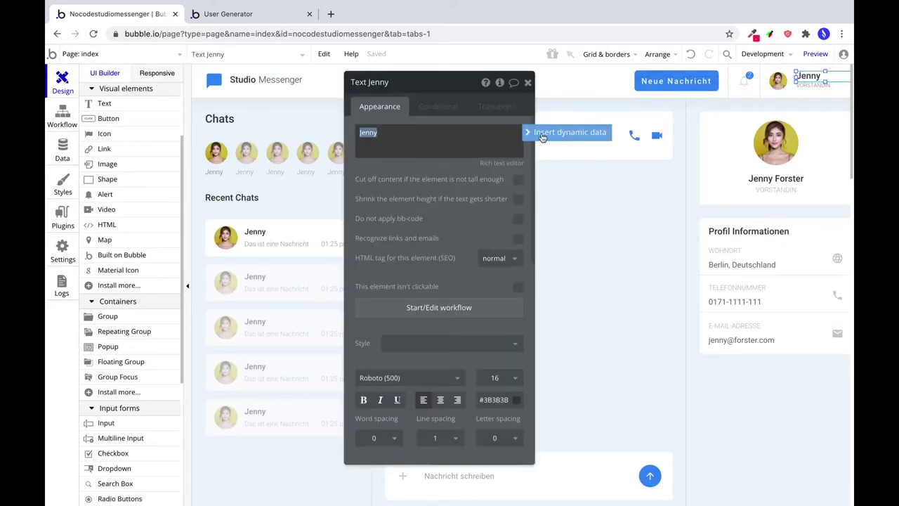
pyautogui.press('BackSpace')
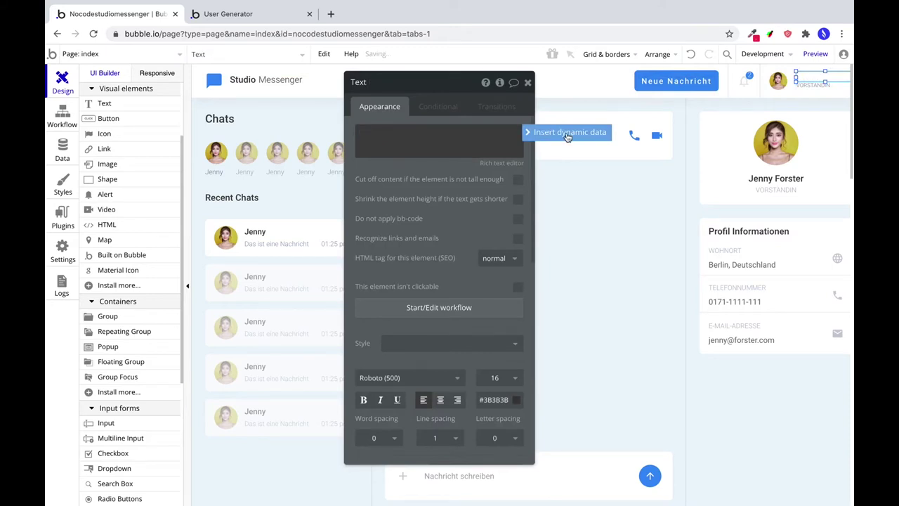
pyautogui.click(567, 135)
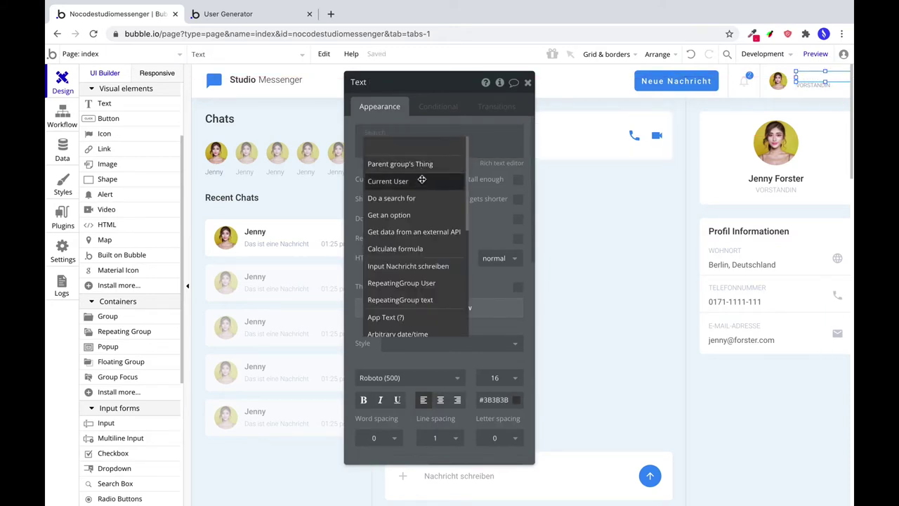
pyautogui.click(420, 181)
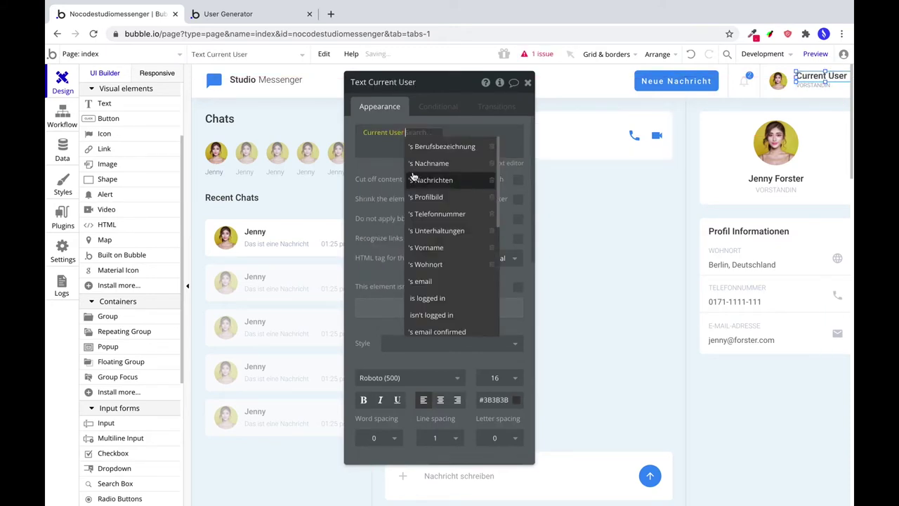
pyautogui.click(436, 248)
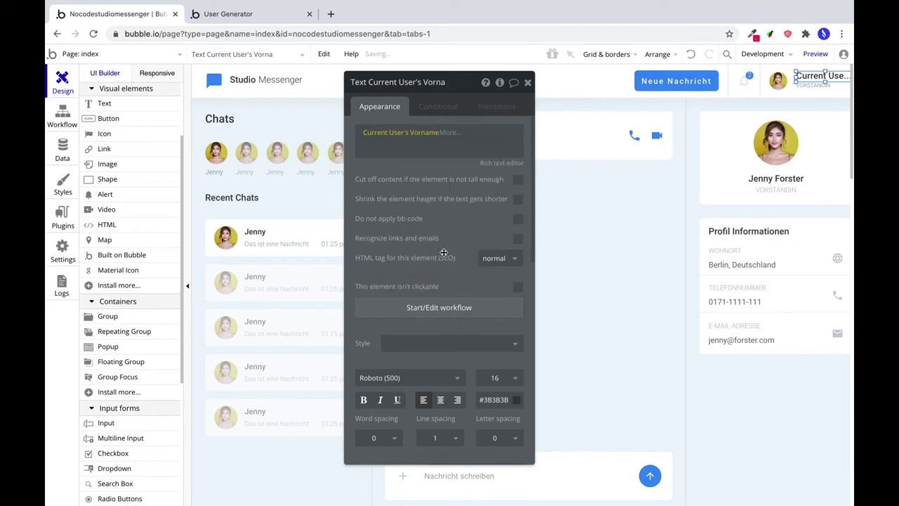
# Replace the fixed job title 'VORSTÄNDIN' with the Current User's Berufsbezeichnung.
pyautogui.click(815, 85)
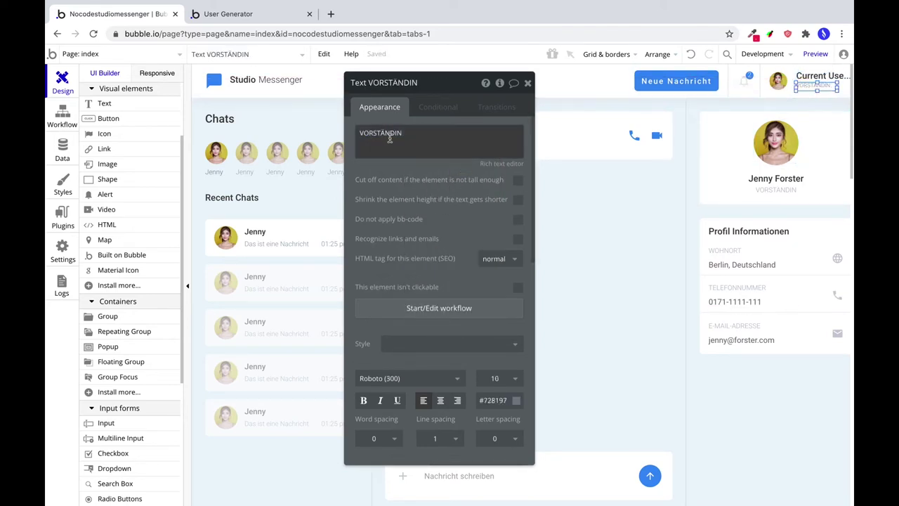
pyautogui.hotkey('ctrl', 'a')
pyautogui.press('BackSpace')
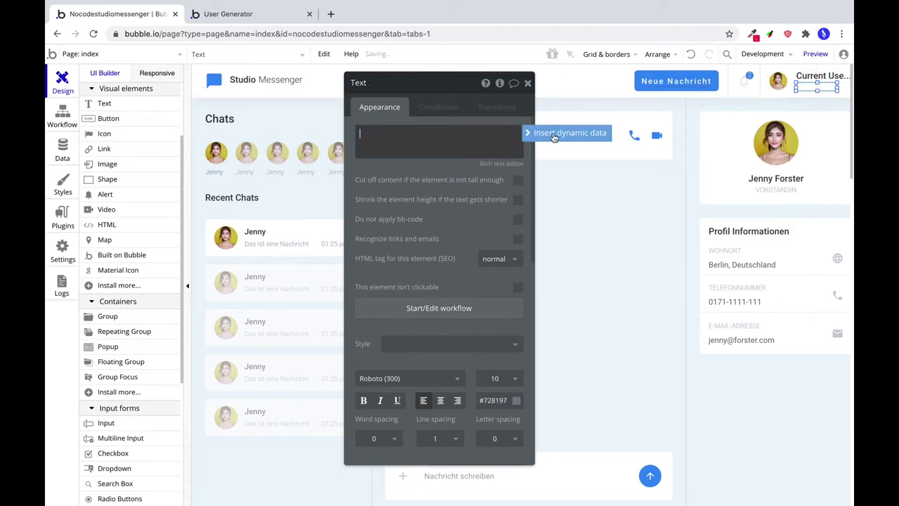
pyautogui.click(570, 132)
pyautogui.click(411, 183)
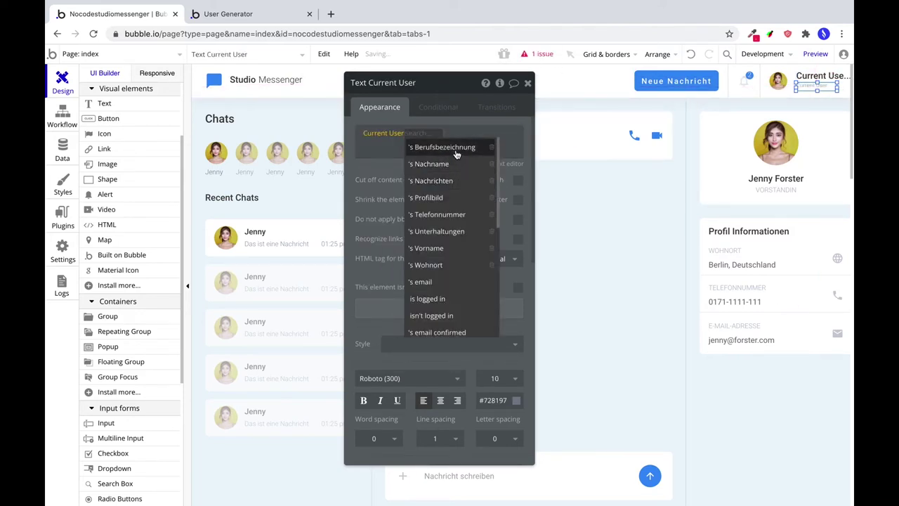
pyautogui.click(430, 147)
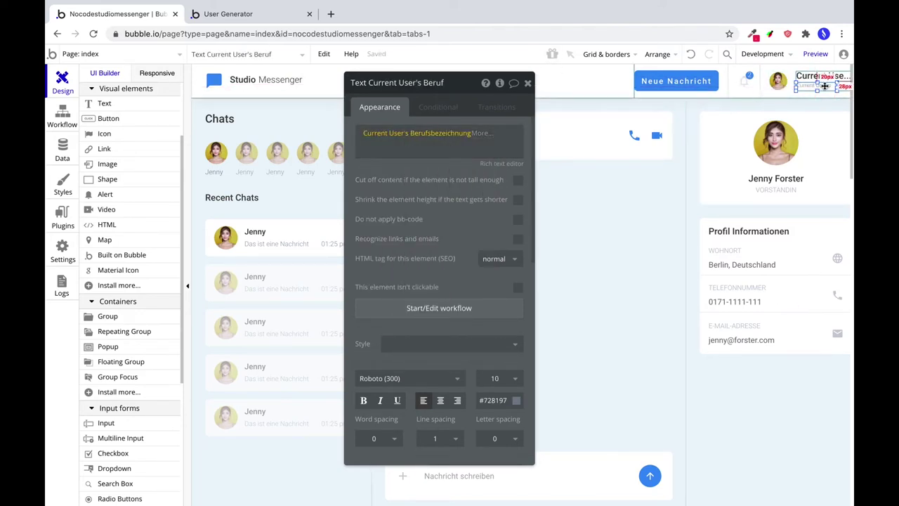
pyautogui.click(775, 83)
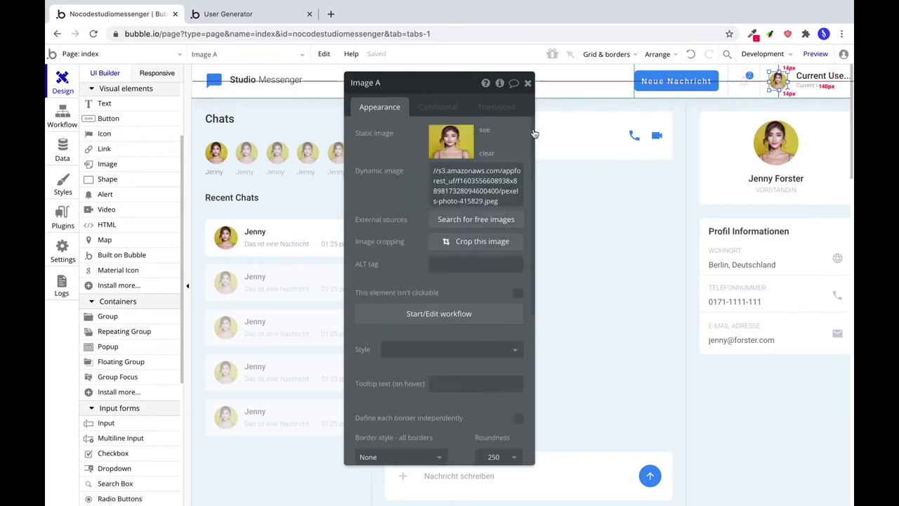
# Set the avatar's dynamic image to Current User's Profilbild processed with Imgix, quality 100, cropped.
pyautogui.click(485, 154)
pyautogui.click(449, 171)
pyautogui.click(562, 171)
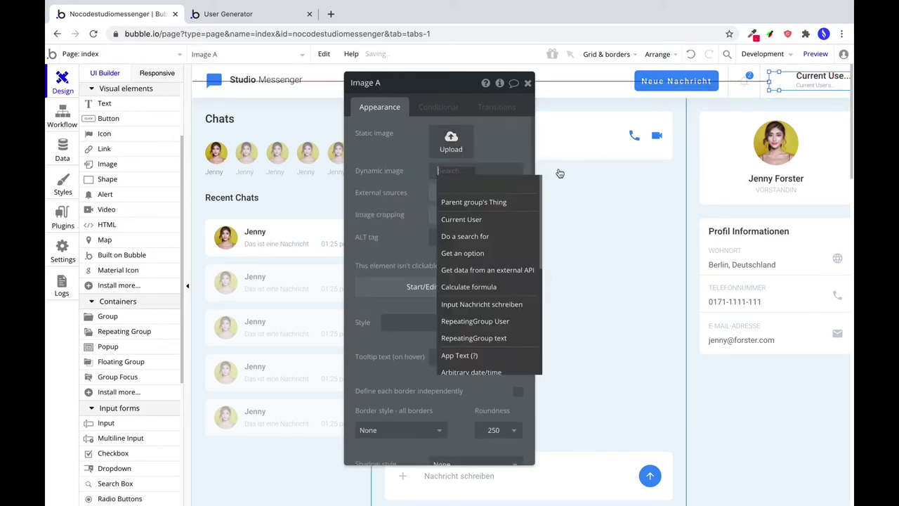
pyautogui.click(461, 220)
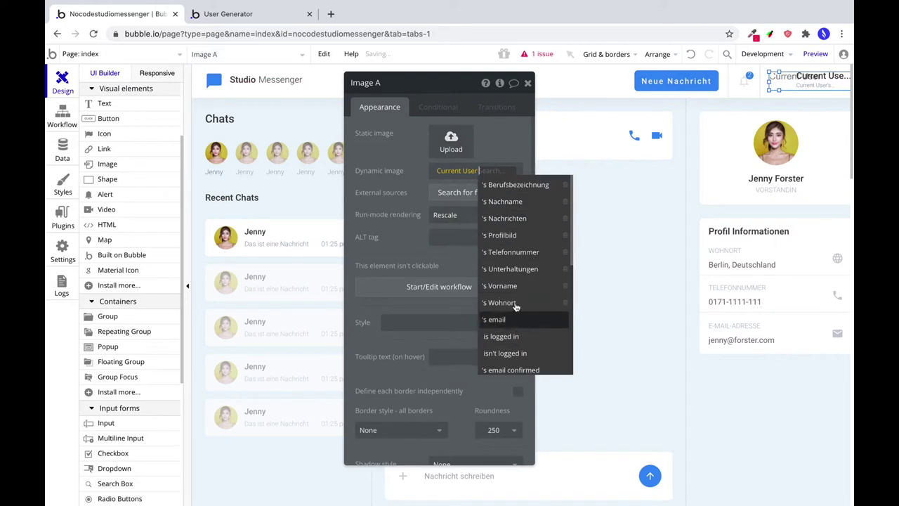
pyautogui.click(512, 236)
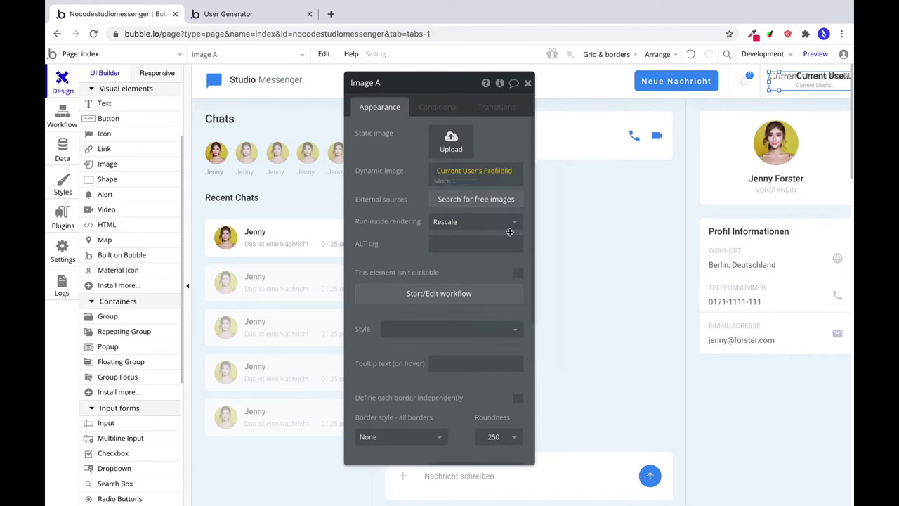
pyautogui.click(443, 181)
pyautogui.click(472, 274)
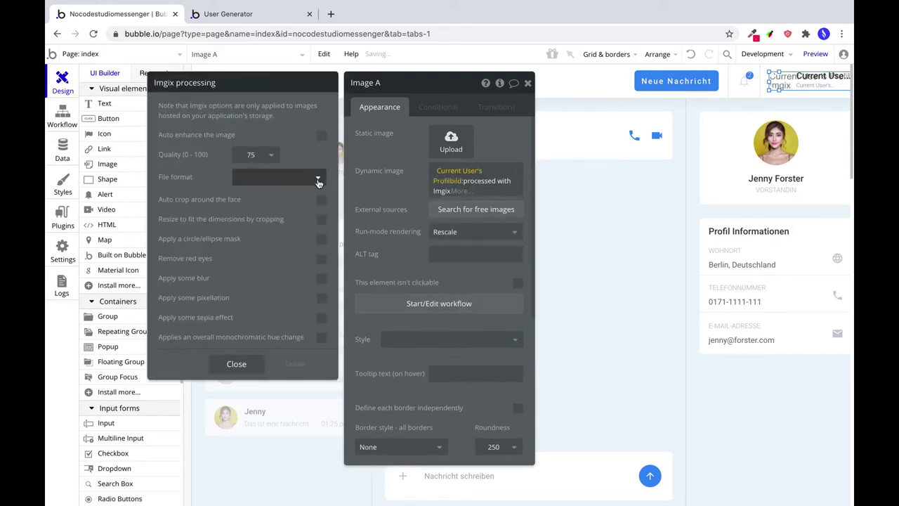
pyautogui.click(271, 155)
pyautogui.click(260, 258)
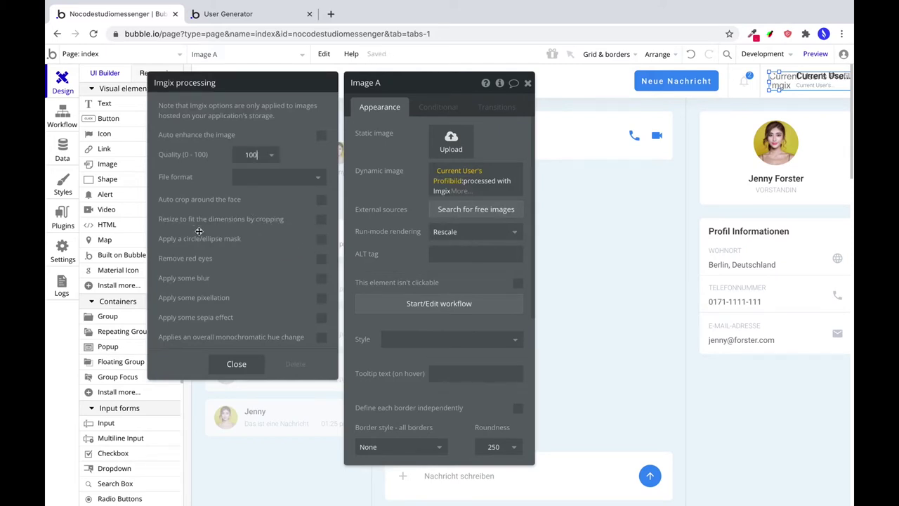
pyautogui.click(322, 220)
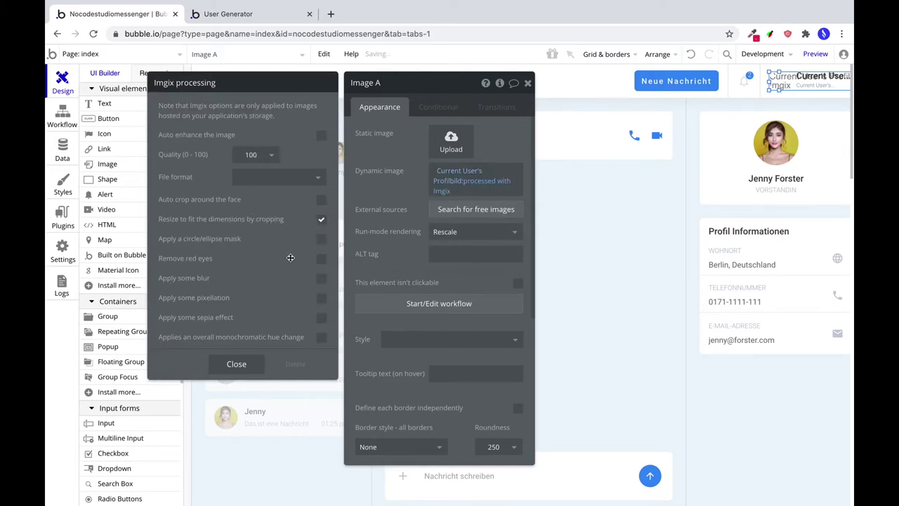
pyautogui.click(236, 365)
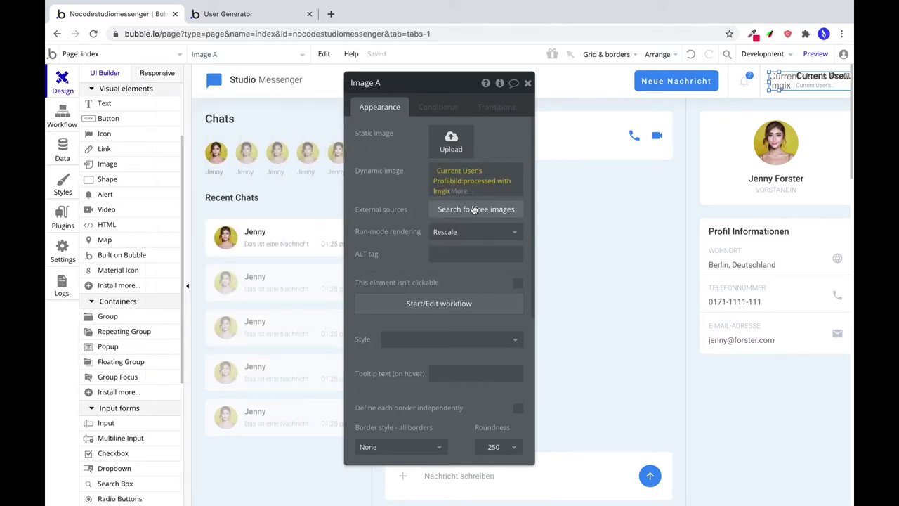
# Set the avatar's run-mode rendering to Stretch and check its width setting.
pyautogui.click(474, 237)
pyautogui.click(448, 249)
pyautogui.scroll(-2, 393, 255)
pyautogui.scroll(-5, 394, 255)
pyautogui.click(380, 307)
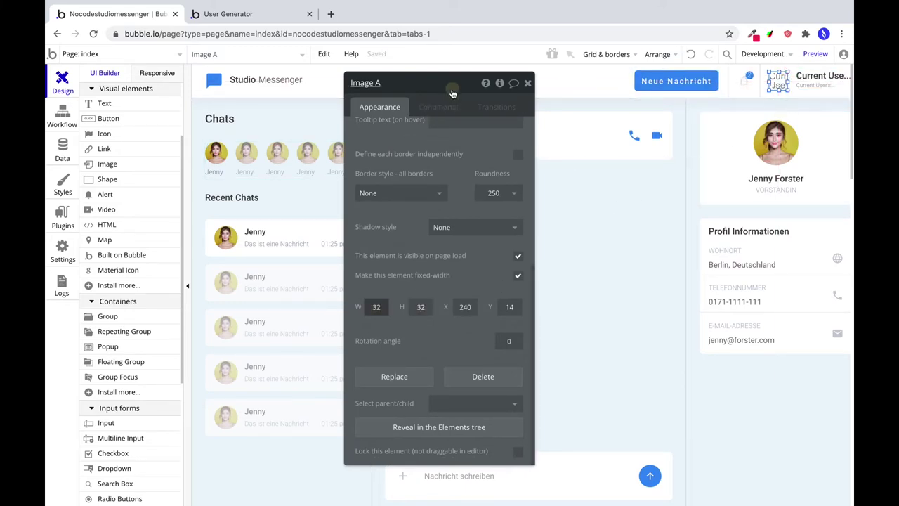
pyautogui.moveTo(460, 89); pyautogui.dragTo(453, 155)
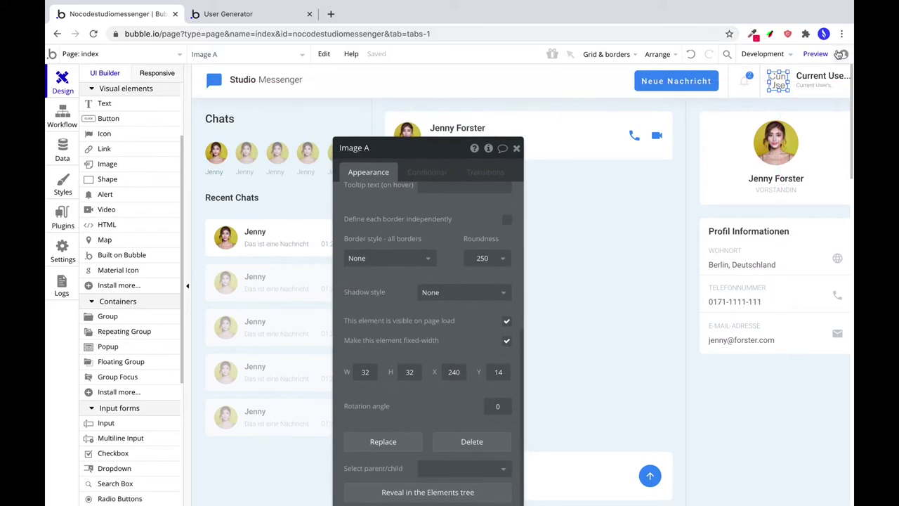
# From All Users, run the app as a generated user, then as the Vorstand user.
pyautogui.click(65, 150)
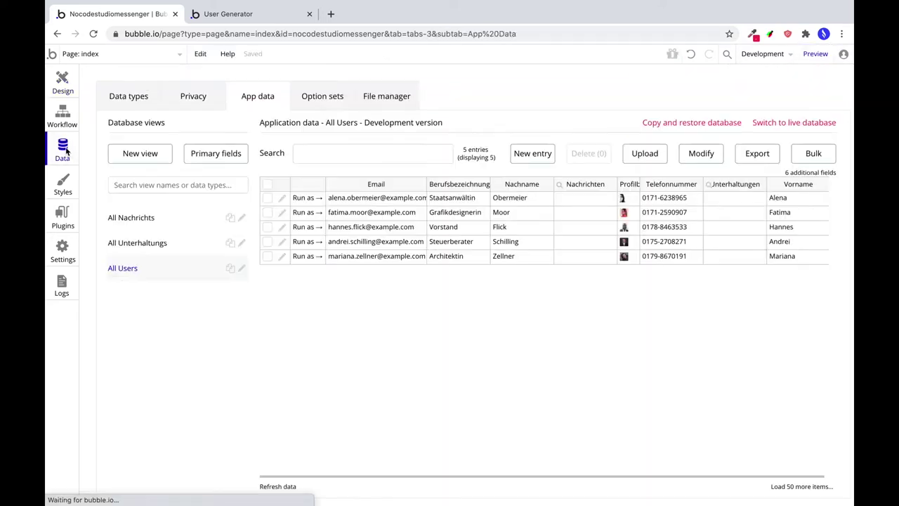
pyautogui.click(303, 212)
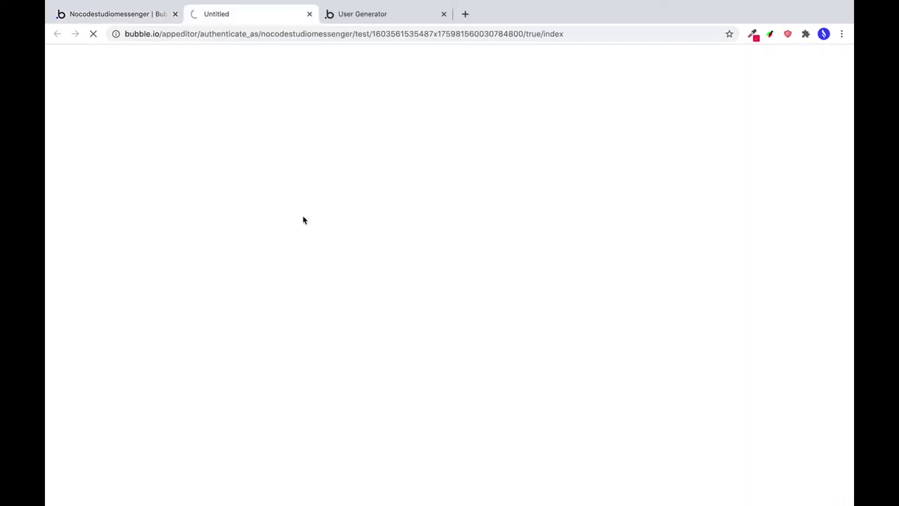
pyautogui.click(443, 14)
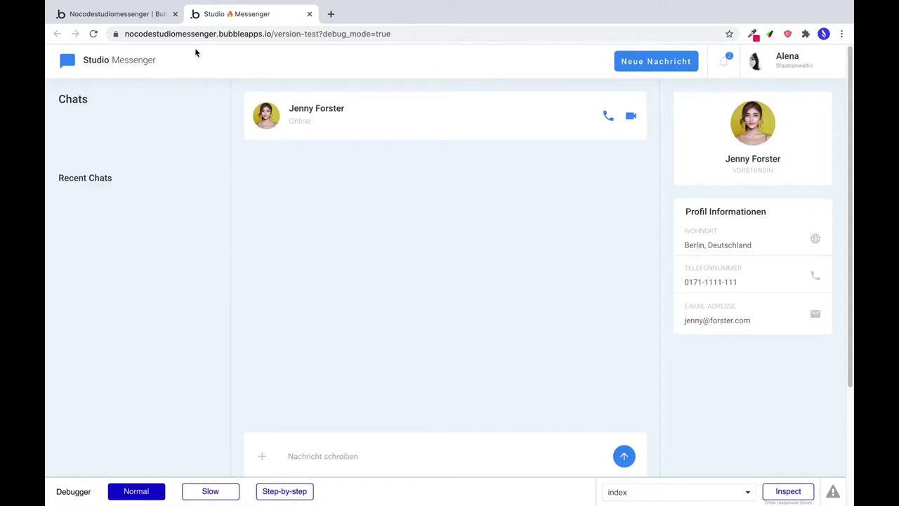
pyautogui.click(126, 15)
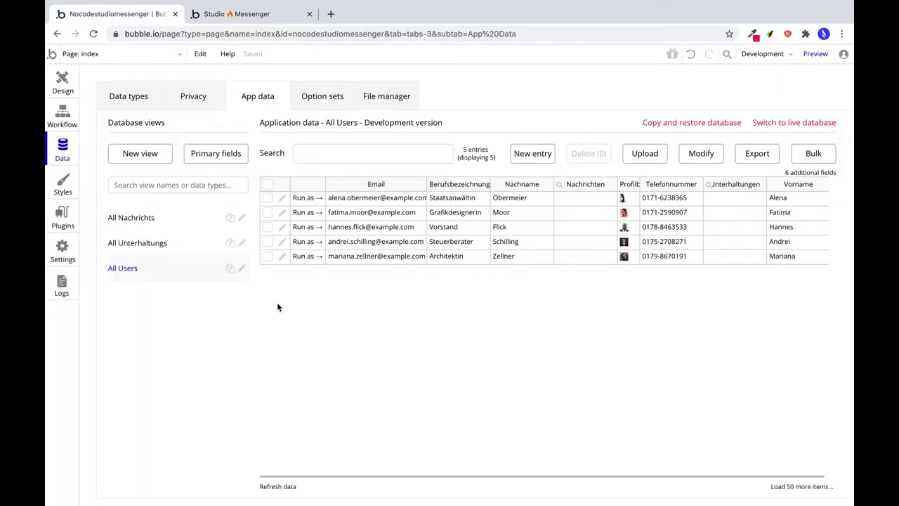
pyautogui.click(308, 227)
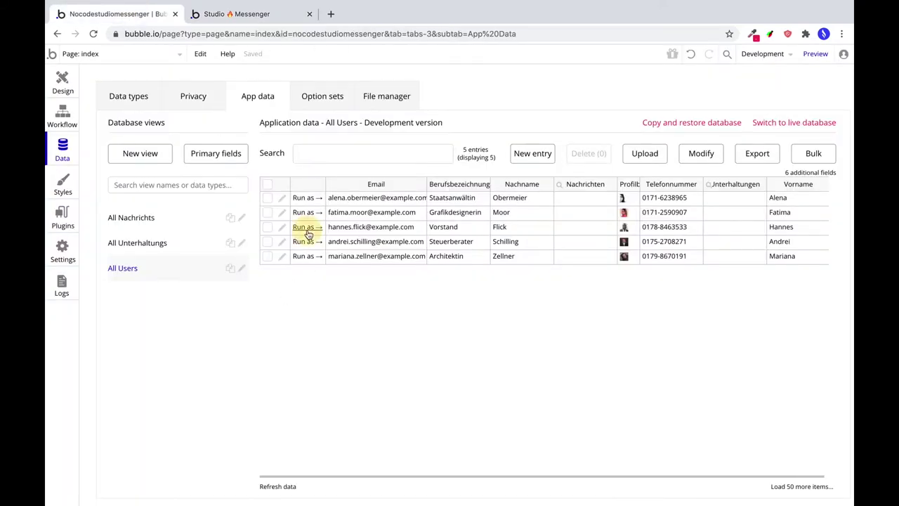
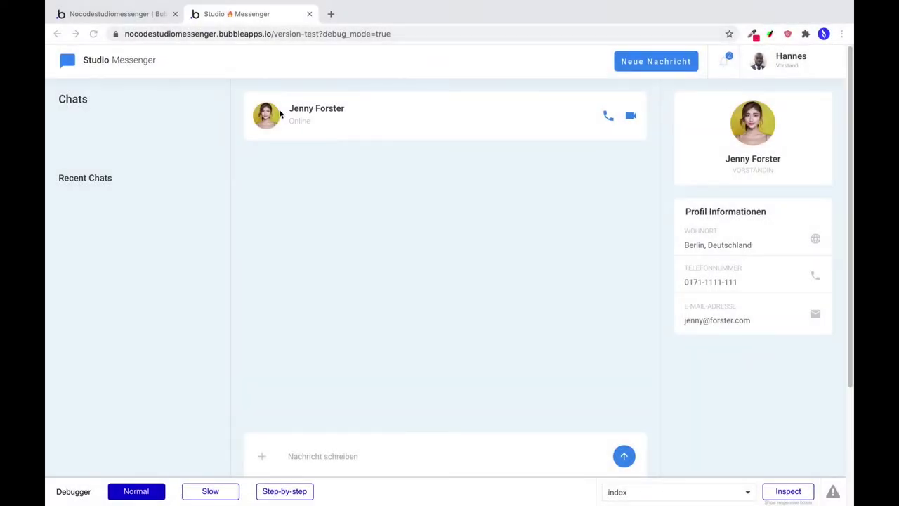
# Switch from the Messenger preview tab back to the Bubble index page editor.
pyautogui.click(128, 14)
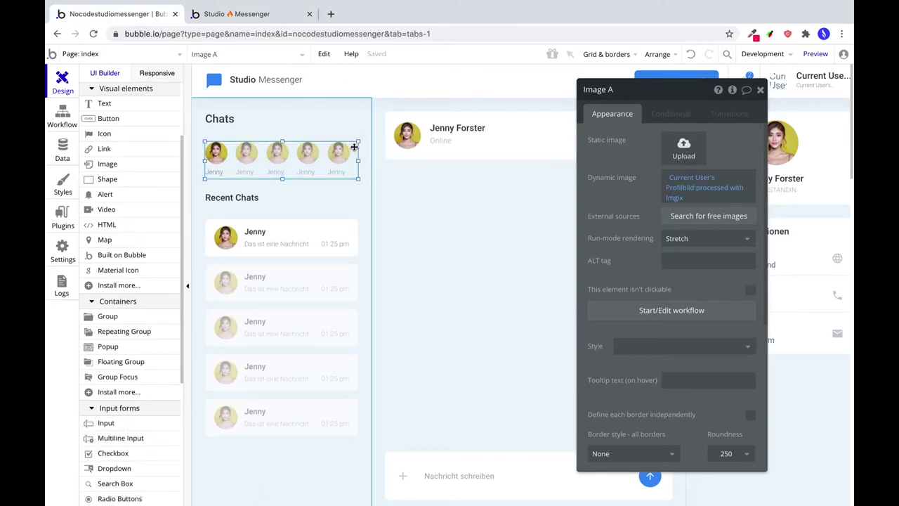
# Set the avatar RepeatingGroup User's data source to Do a search for Users.
pyautogui.click(356, 151)
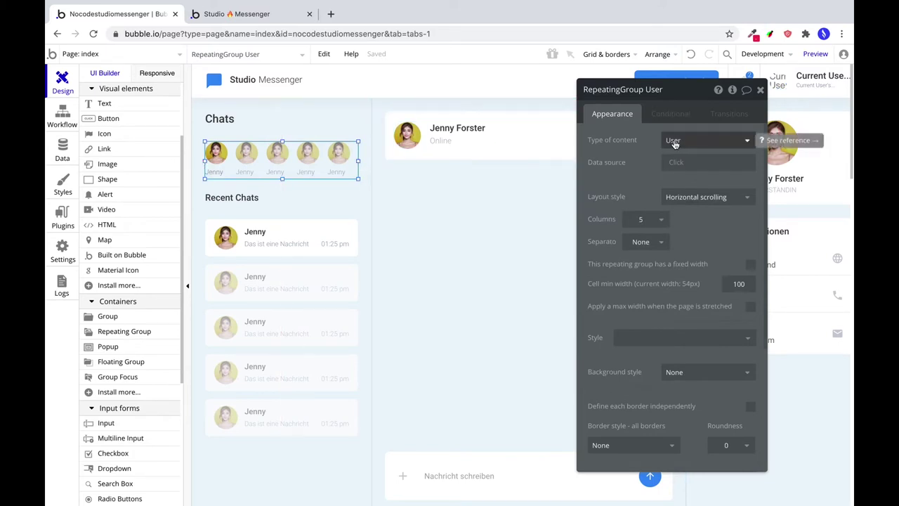
pyautogui.click(673, 167)
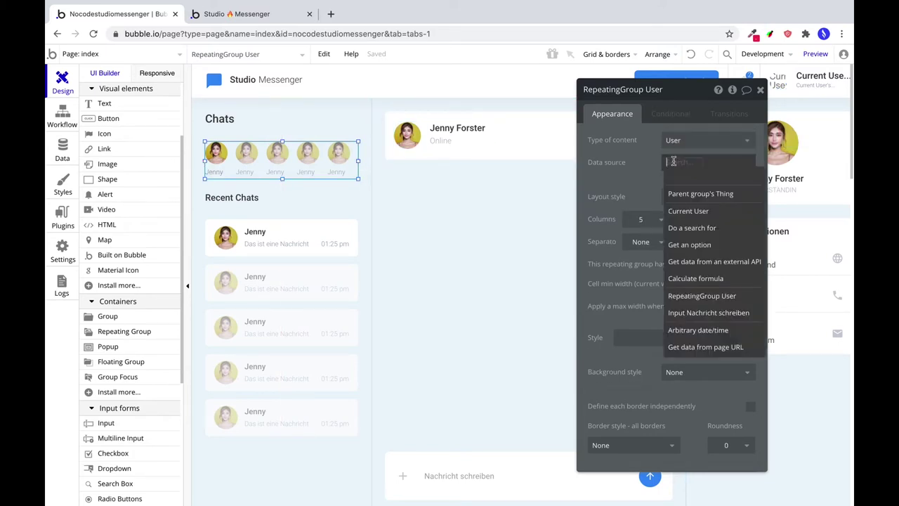
pyautogui.click(703, 229)
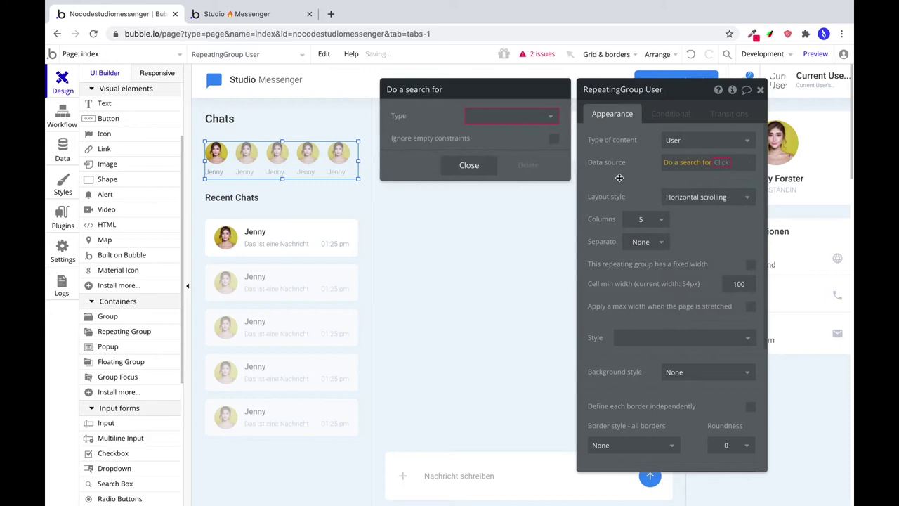
pyautogui.click(509, 116)
pyautogui.click(492, 132)
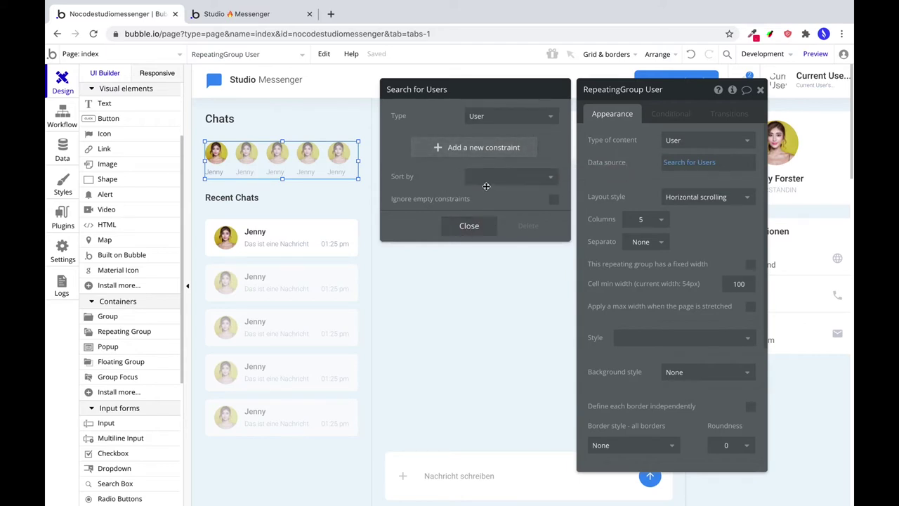
pyautogui.click(471, 225)
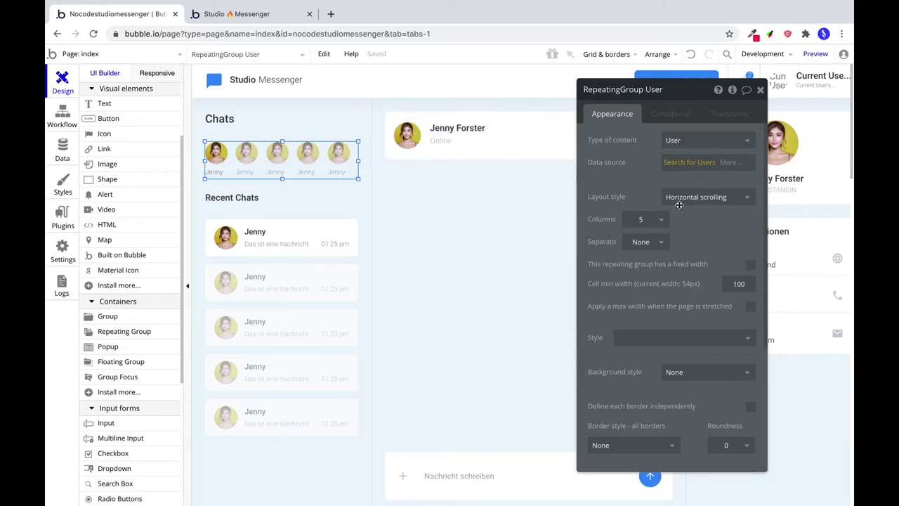
# Append :minus item Current User so the logged-in user is excluded.
pyautogui.click(731, 163)
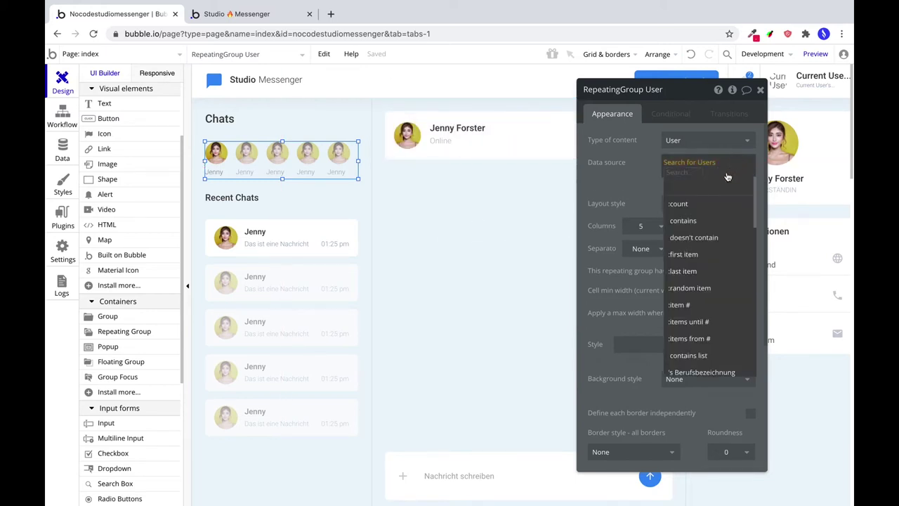
pyautogui.scroll(-5, 722, 303)
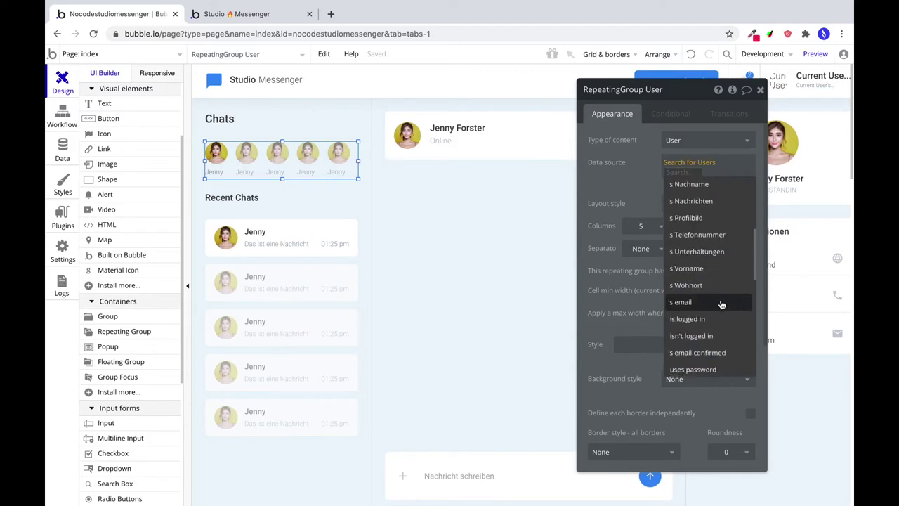
pyautogui.scroll(-6, 721, 303)
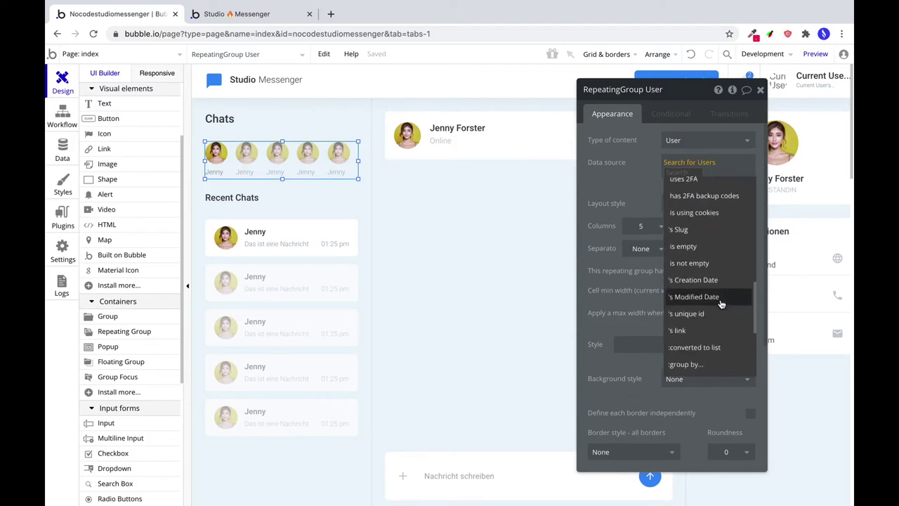
pyautogui.scroll(-5, 721, 303)
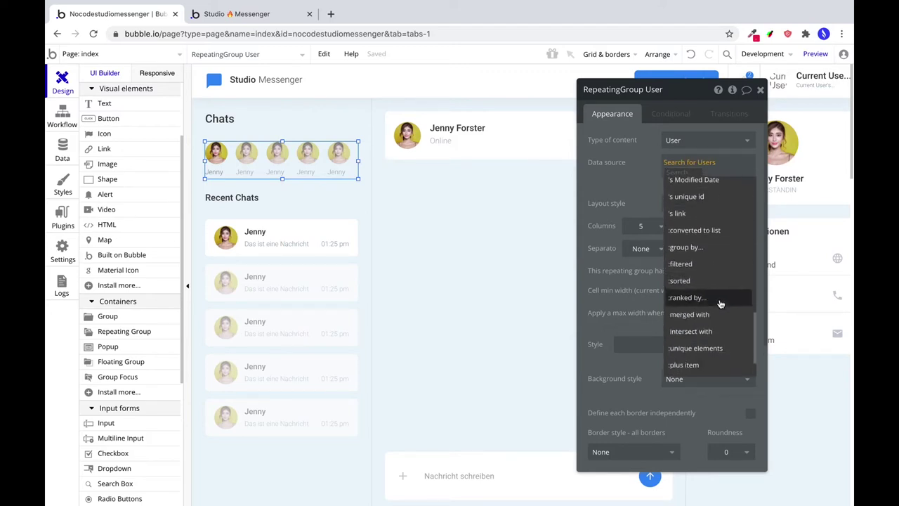
pyautogui.scroll(-2, 720, 304)
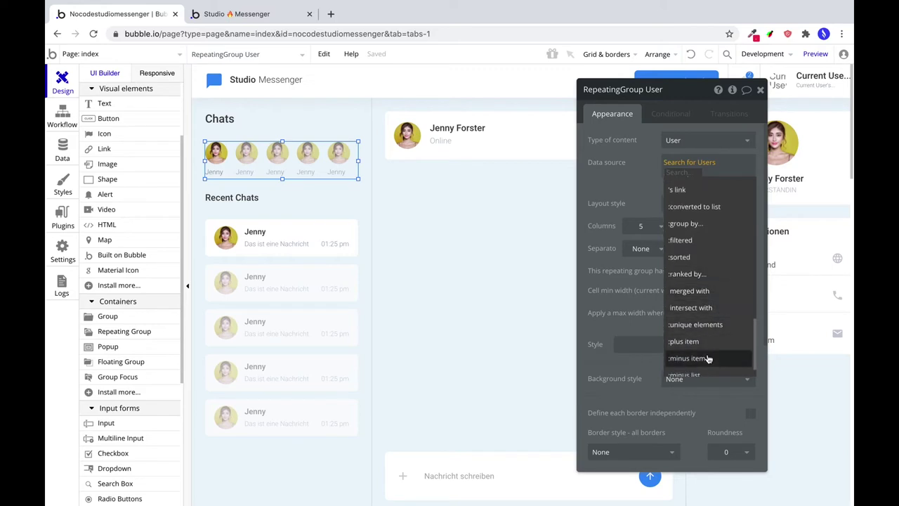
pyautogui.click(708, 358)
pyautogui.click(702, 203)
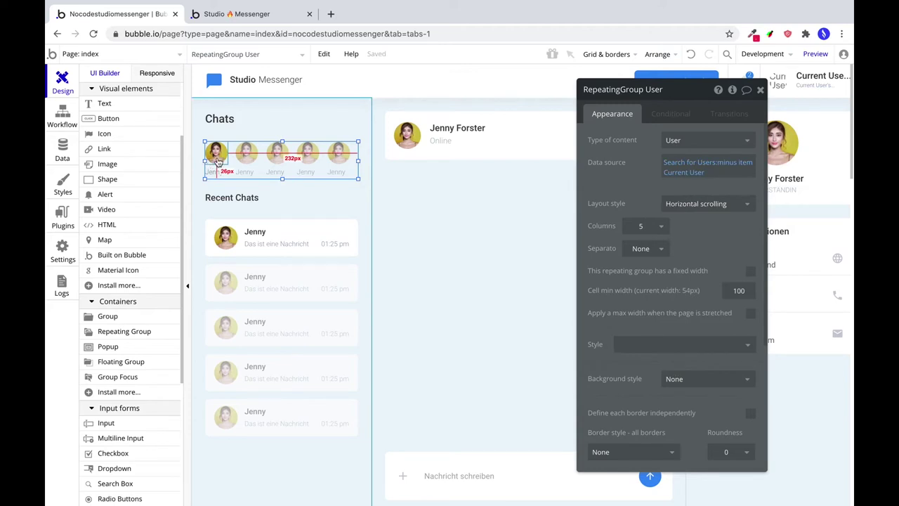
# Set Image B to the cell User's Profilbild processed with Imgix, quality 100, cropped.
pyautogui.click(217, 162)
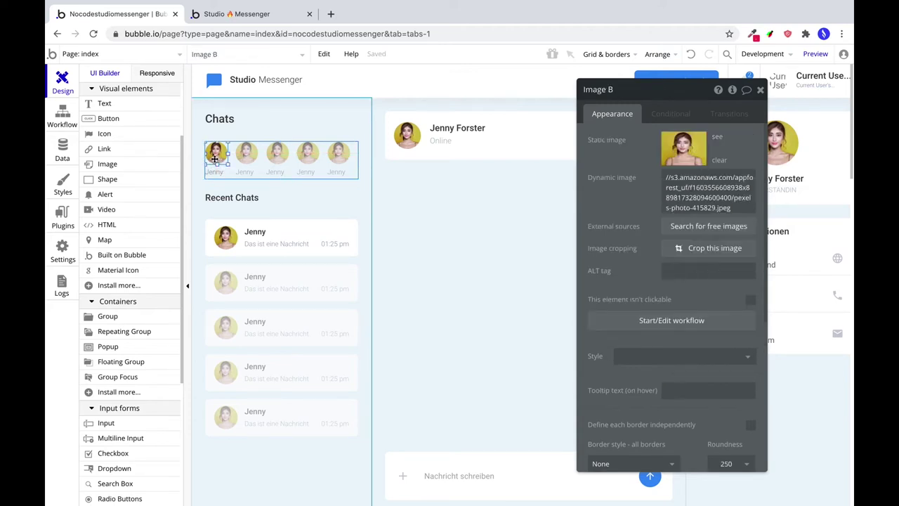
pyautogui.click(719, 161)
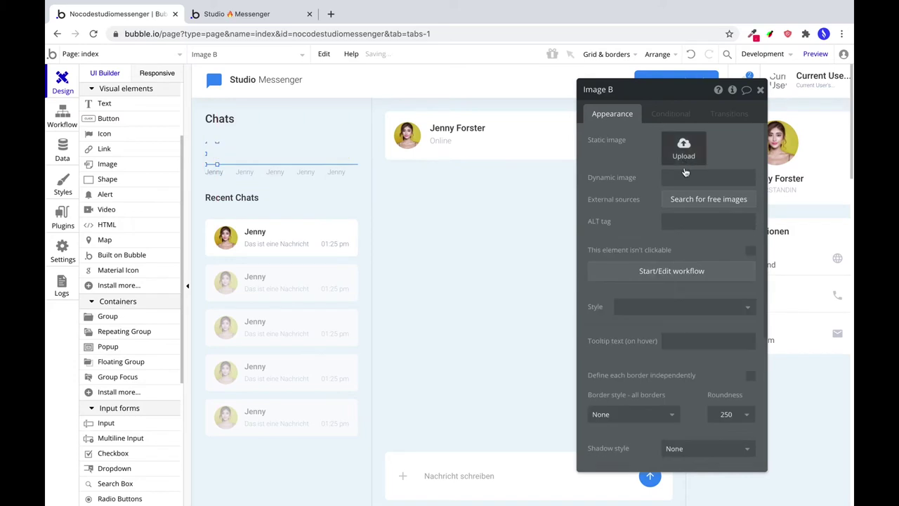
pyautogui.click(716, 180)
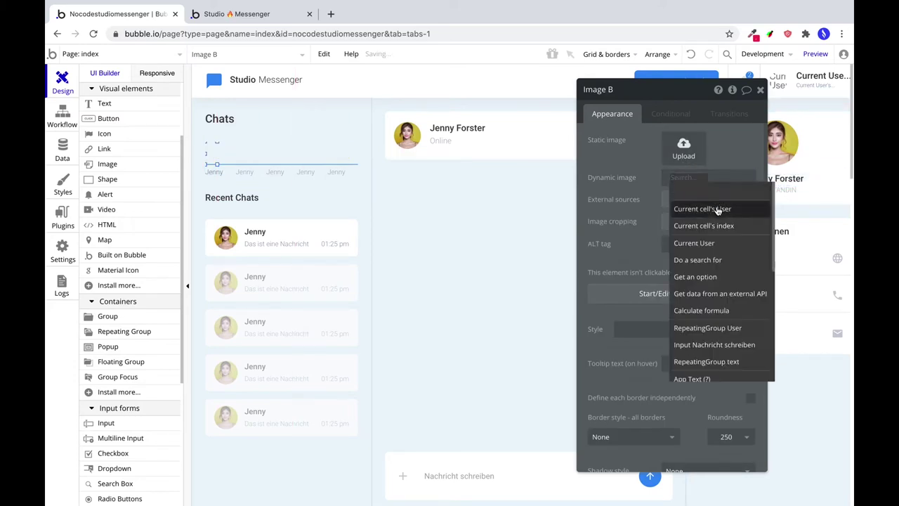
pyautogui.click(722, 217)
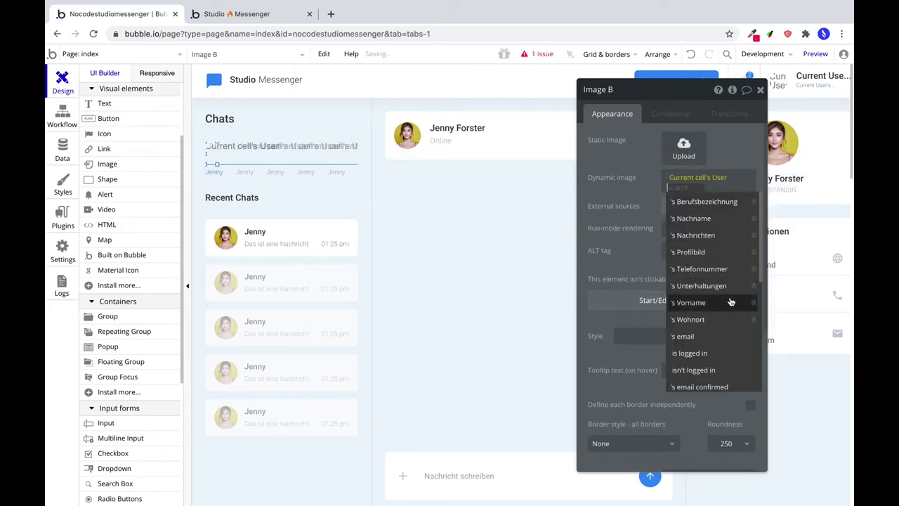
pyautogui.click(692, 252)
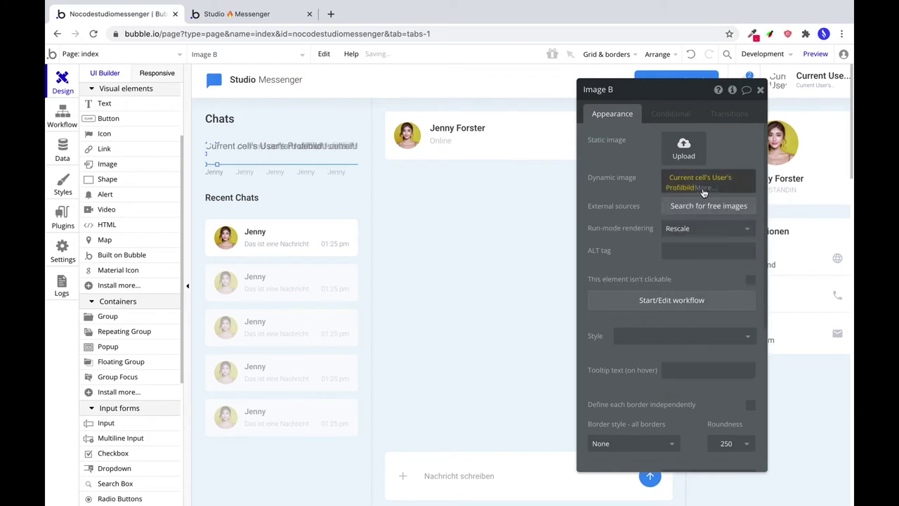
pyautogui.click(734, 287)
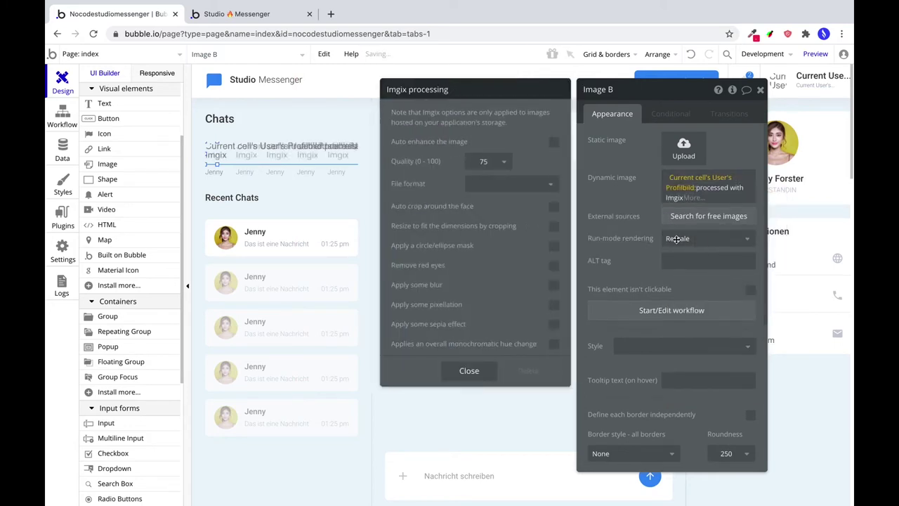
pyautogui.click(492, 162)
pyautogui.click(476, 263)
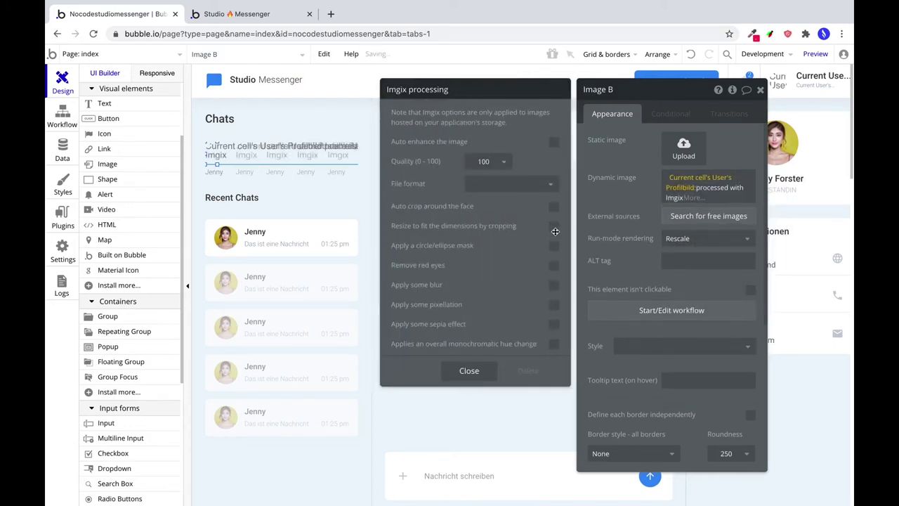
pyautogui.click(554, 228)
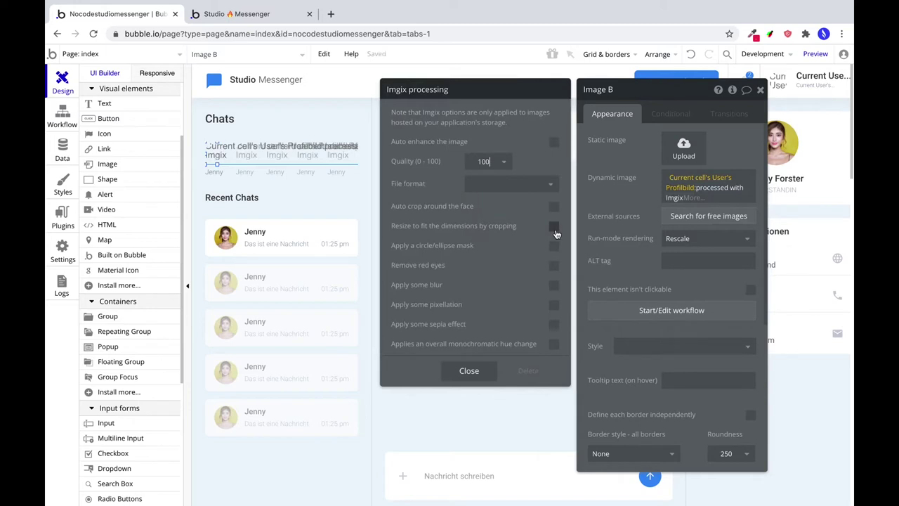
pyautogui.click(469, 370)
# Make the avatar image 40 px wide with Stretch run-mode rendering.
pyautogui.scroll(-7, 668, 298)
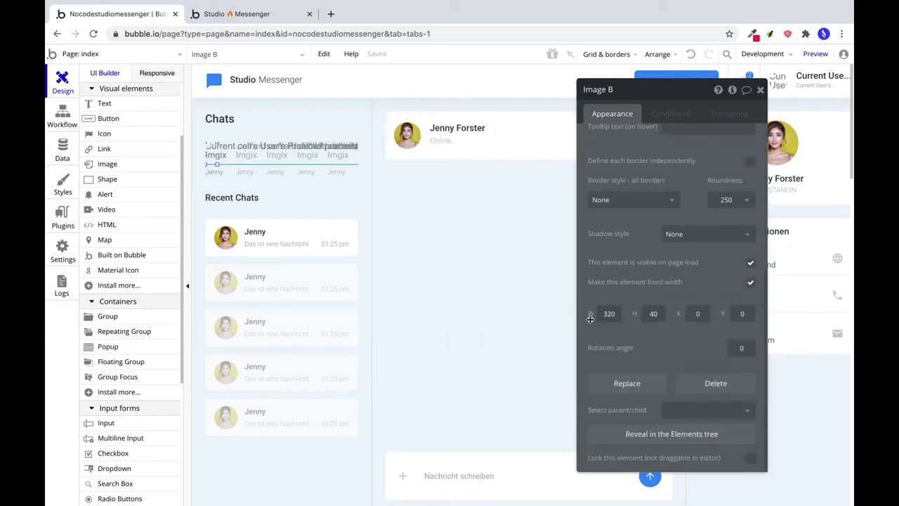
pyautogui.doubleClick(602, 314)
pyautogui.write('40')
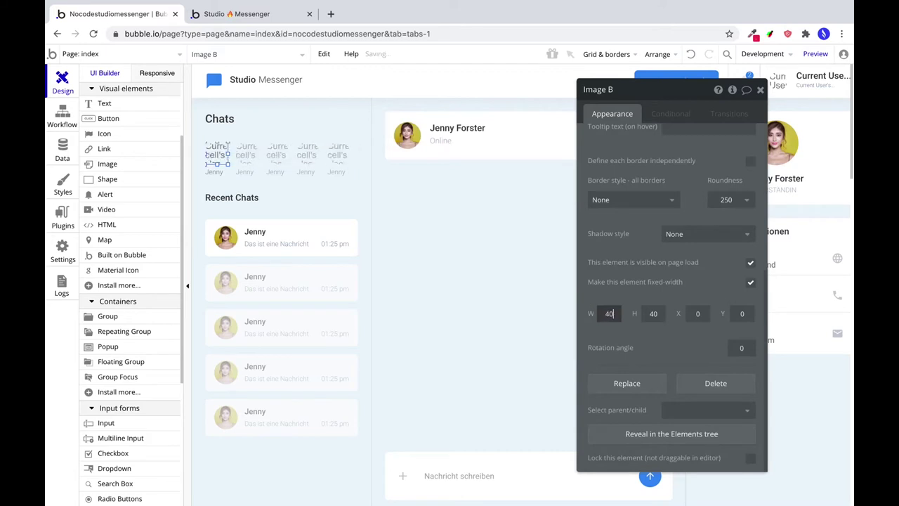
pyautogui.scroll(10, 675, 281)
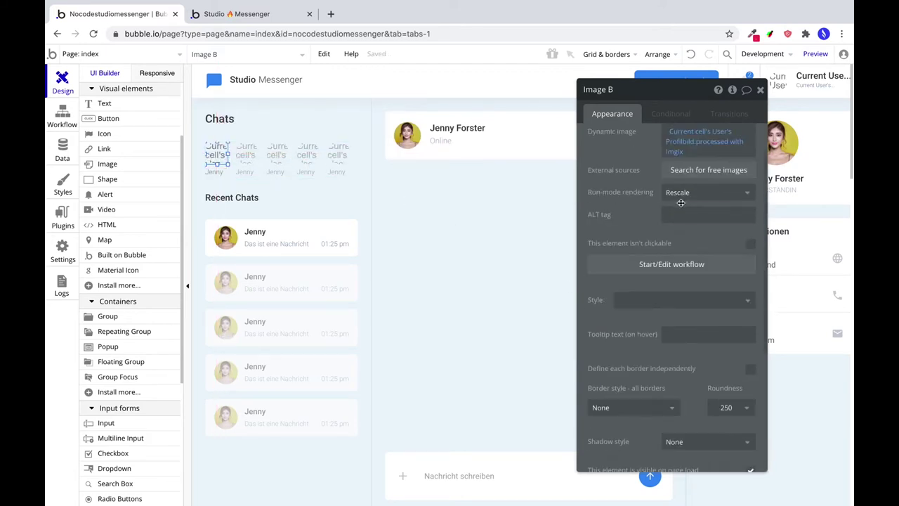
pyautogui.click(692, 238)
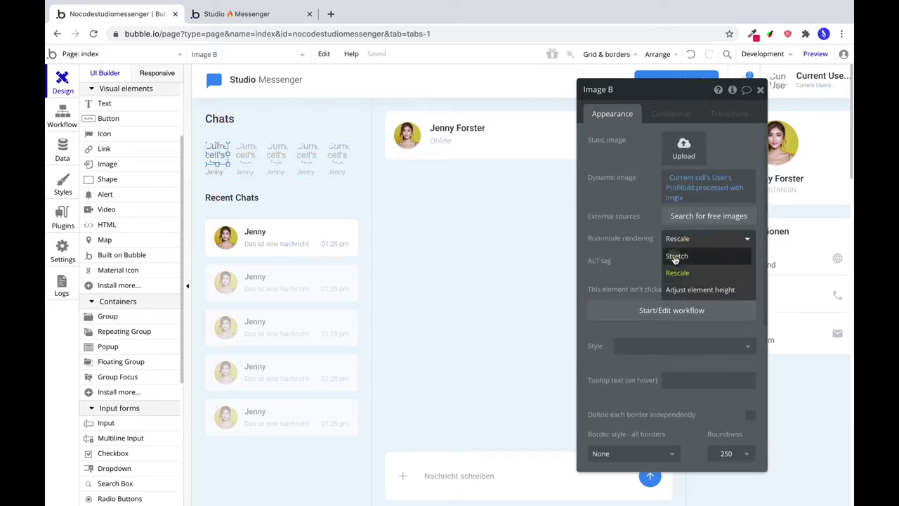
pyautogui.click(677, 257)
pyautogui.scroll(-5, 644, 262)
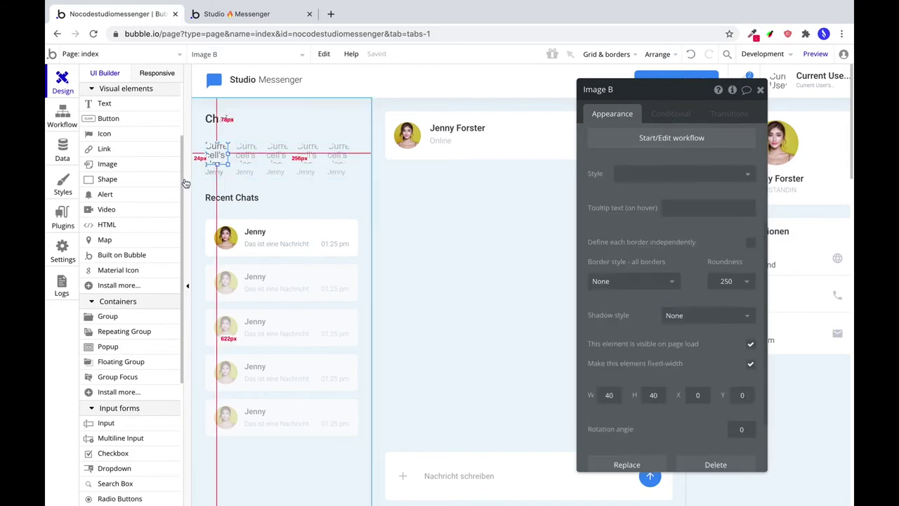
# Replace the label text Jenny with the cell User's Vorname and cut off overflowing content.
pyautogui.click(217, 171)
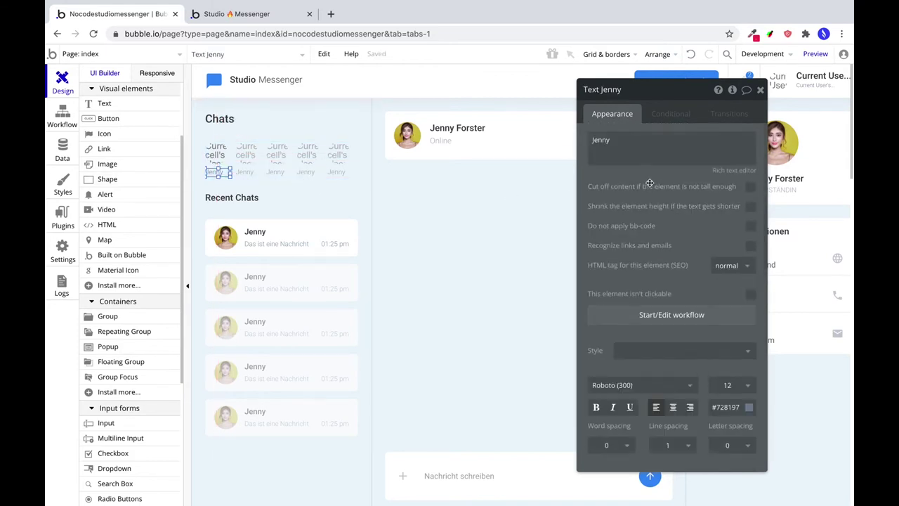
pyautogui.doubleClick(623, 140)
pyautogui.press('BackSpace')
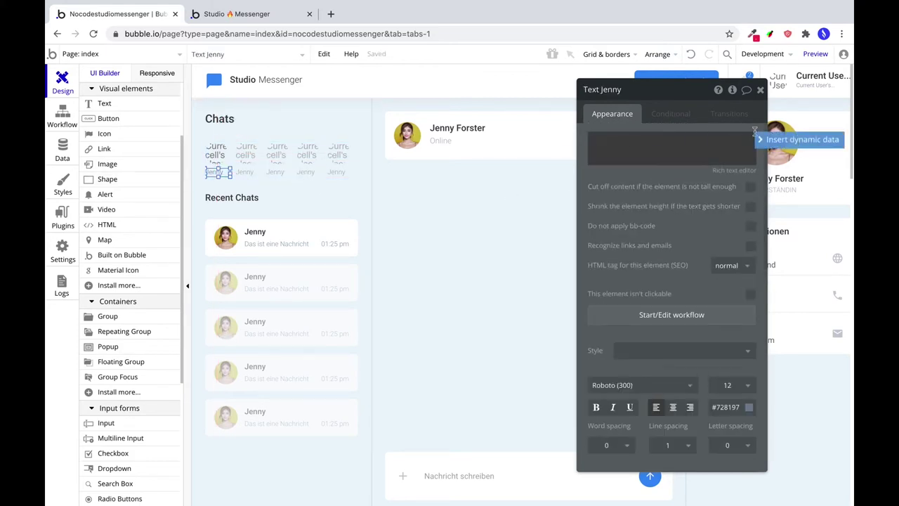
pyautogui.click(762, 138)
pyautogui.click(662, 172)
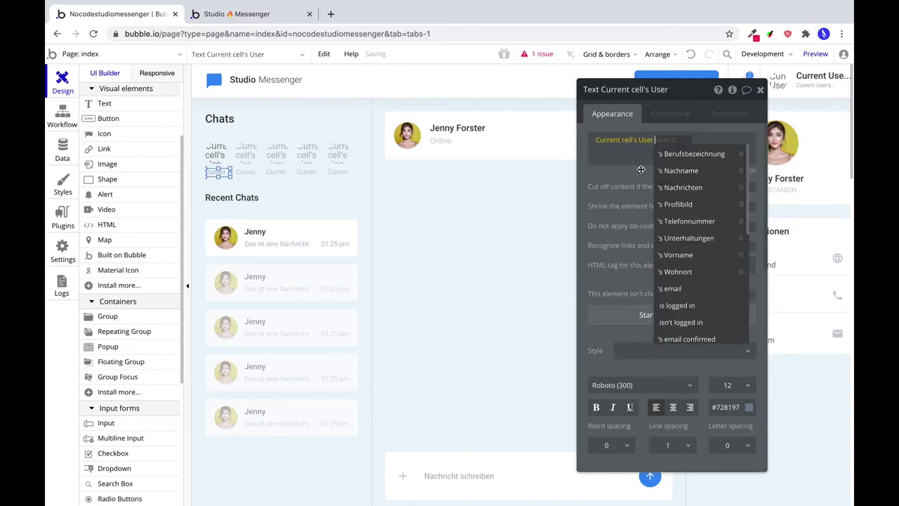
pyautogui.click(678, 255)
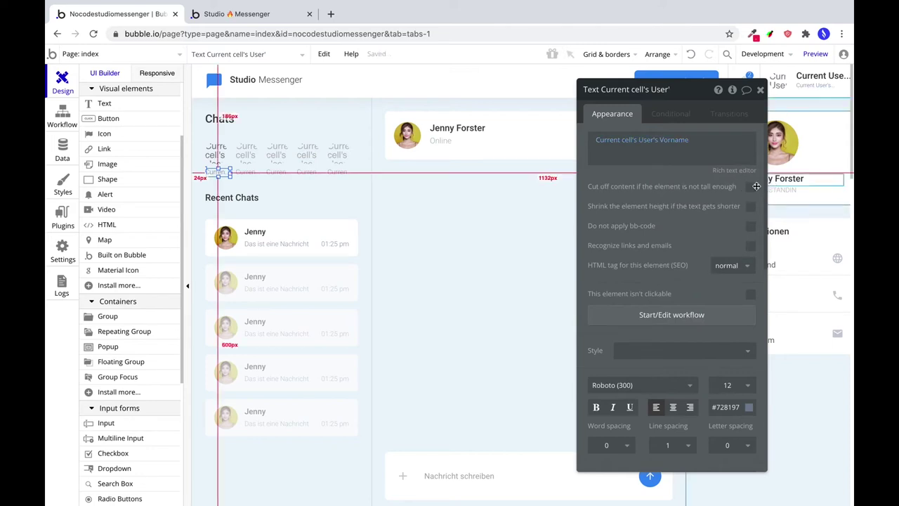
pyautogui.click(751, 187)
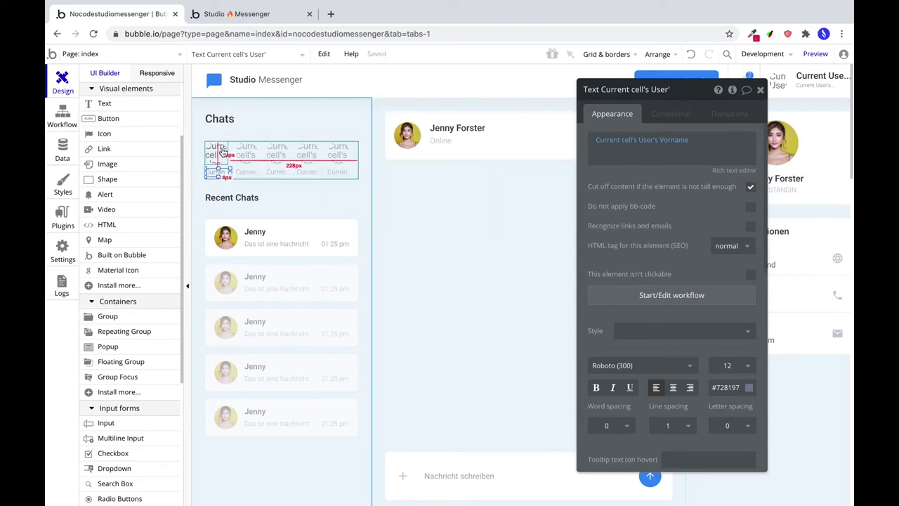
# Draw a 12×12 shape on the first avatar with background colour #49BC78.
pyautogui.click(109, 181)
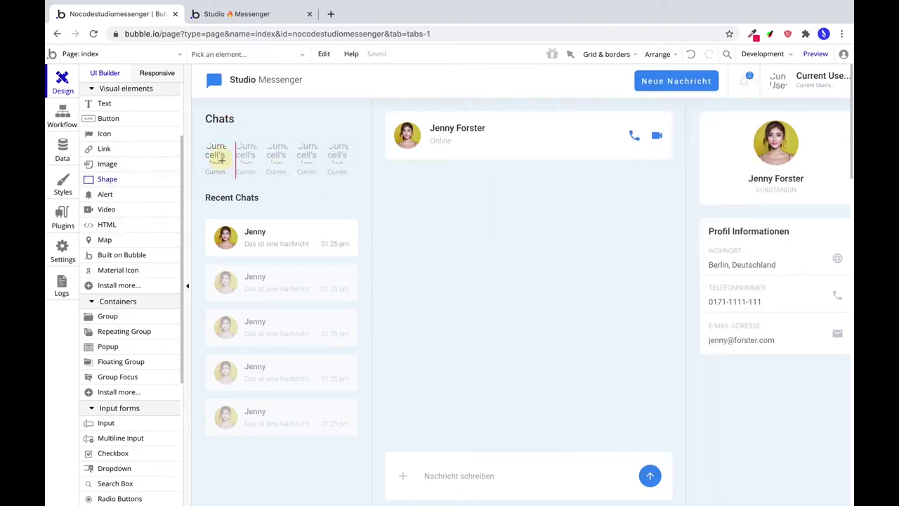
pyautogui.moveTo(220, 161); pyautogui.dragTo(224, 164)
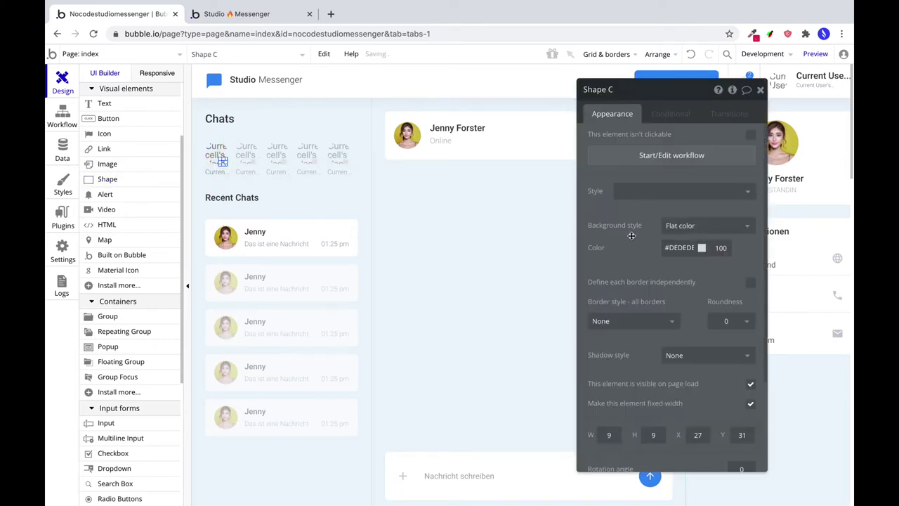
pyautogui.scroll(-3, 663, 387)
pyautogui.write('12')
pyautogui.press('Tab')
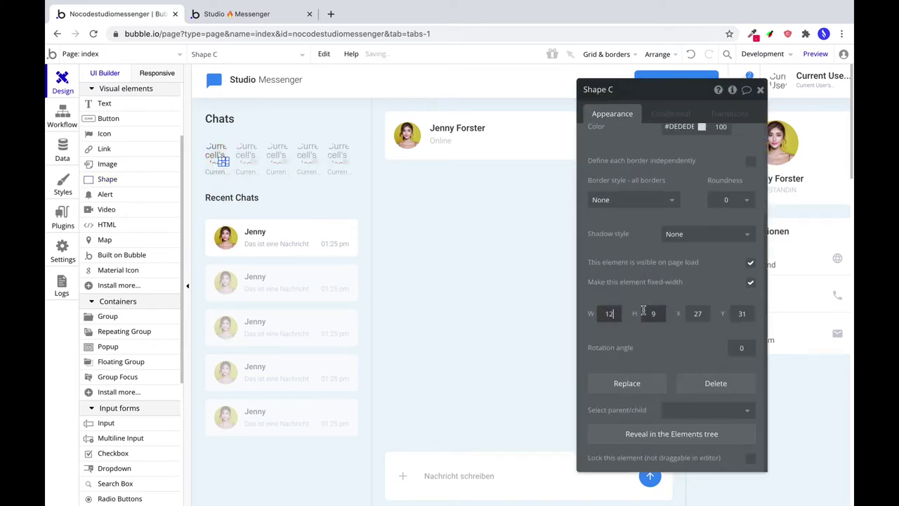
pyautogui.write('12')
pyautogui.scroll(2, 640, 247)
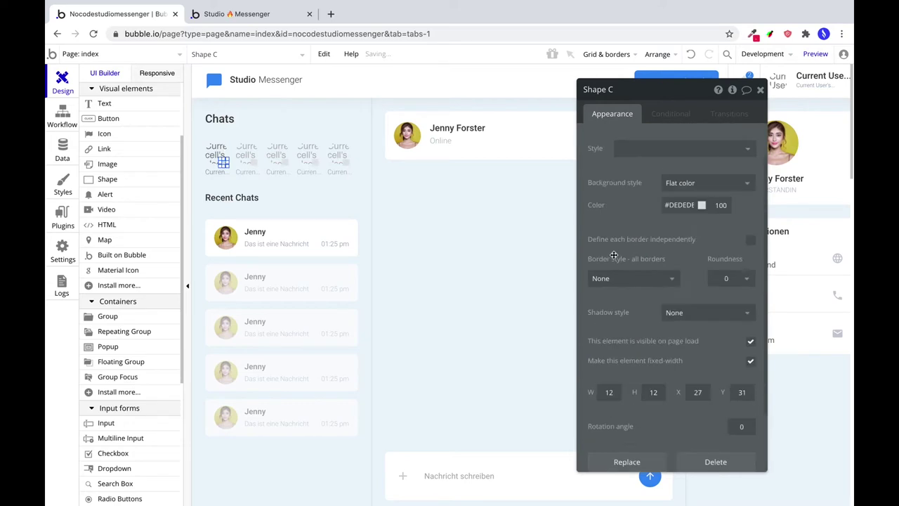
pyautogui.doubleClick(685, 204)
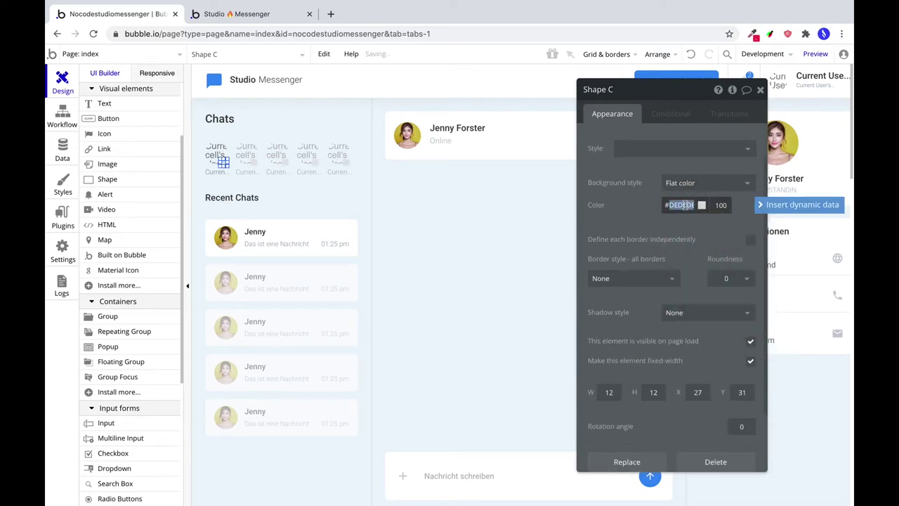
pyautogui.write('49')
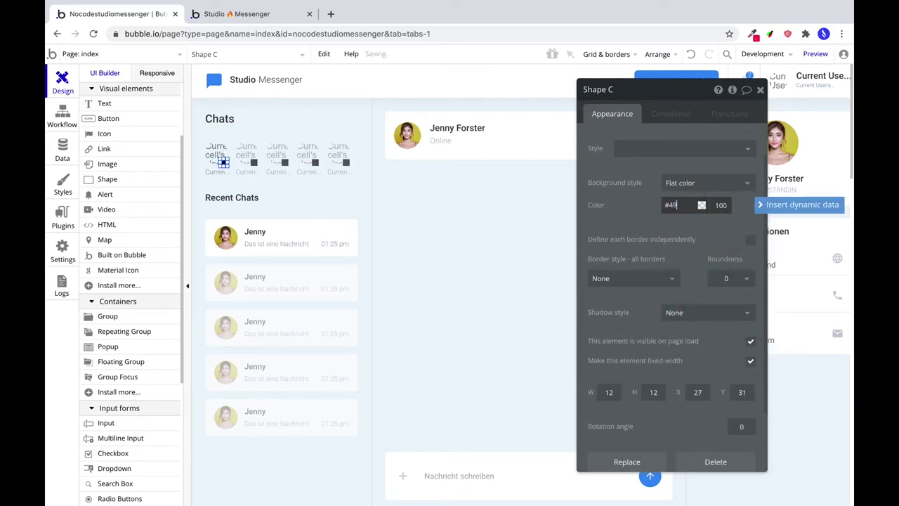
pyautogui.write('bc78')
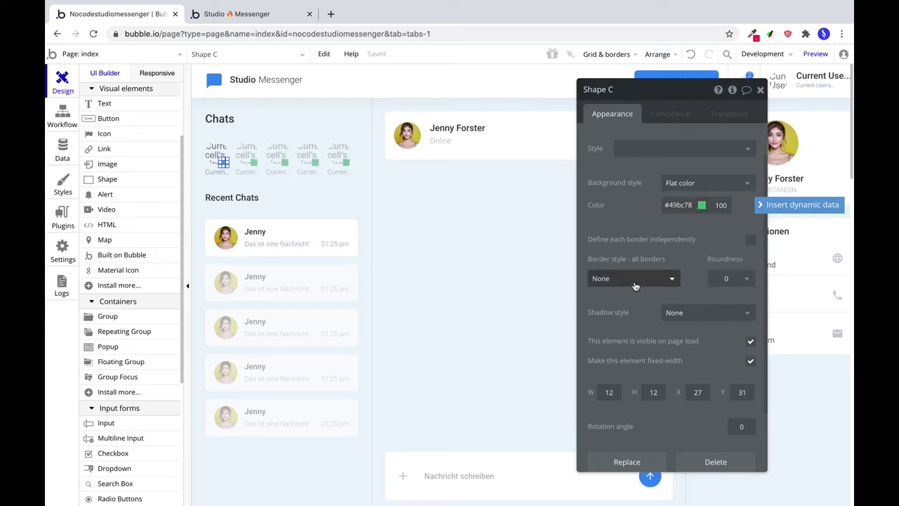
# Give the status dot a solid #FFFFFF border 2 px wide.
pyautogui.click(638, 283)
pyautogui.click(624, 312)
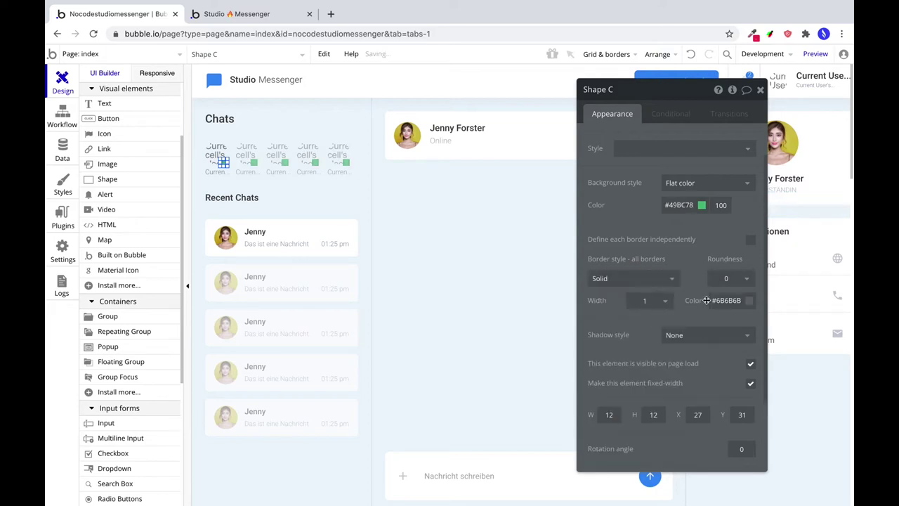
pyautogui.doubleClick(727, 300)
pyautogui.write('FFFFFF')
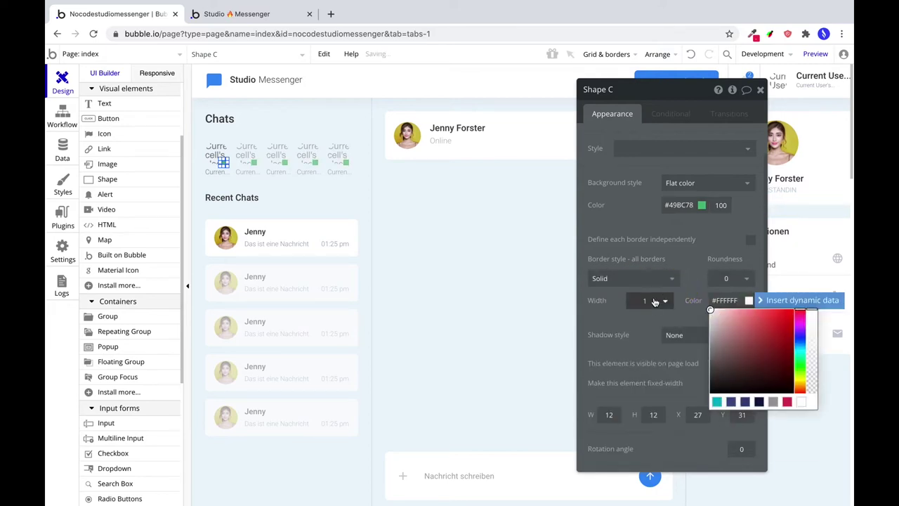
pyautogui.click(645, 300)
pyautogui.click(644, 301)
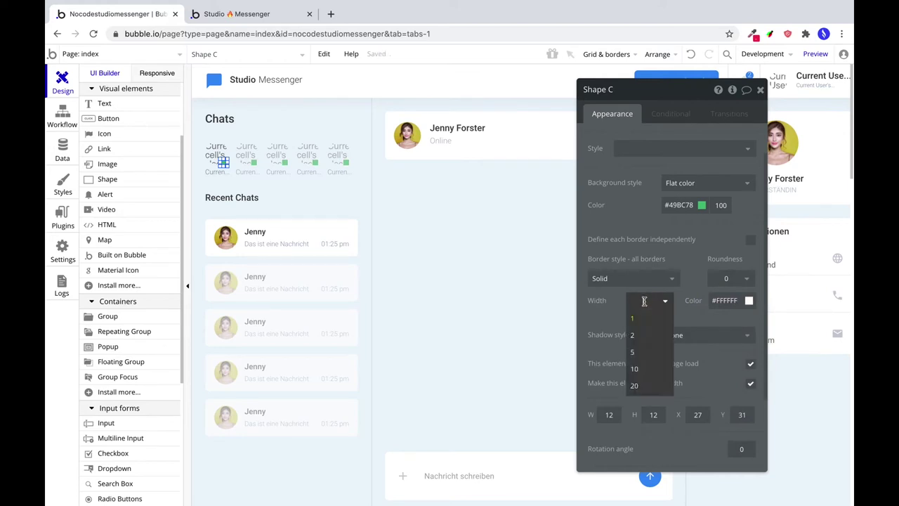
pyautogui.write('2')
pyautogui.click(601, 310)
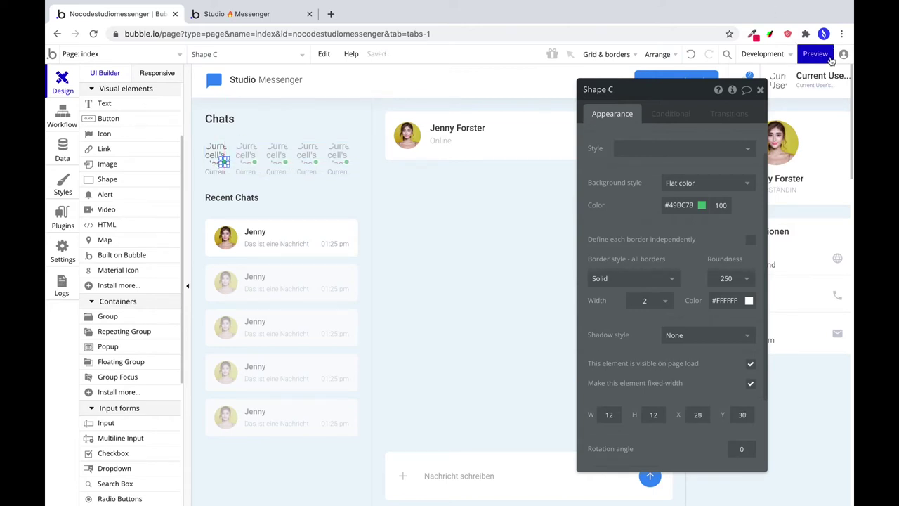
# Preview the app to check the green dots on the four users' avatars, then return.
pyautogui.click(815, 54)
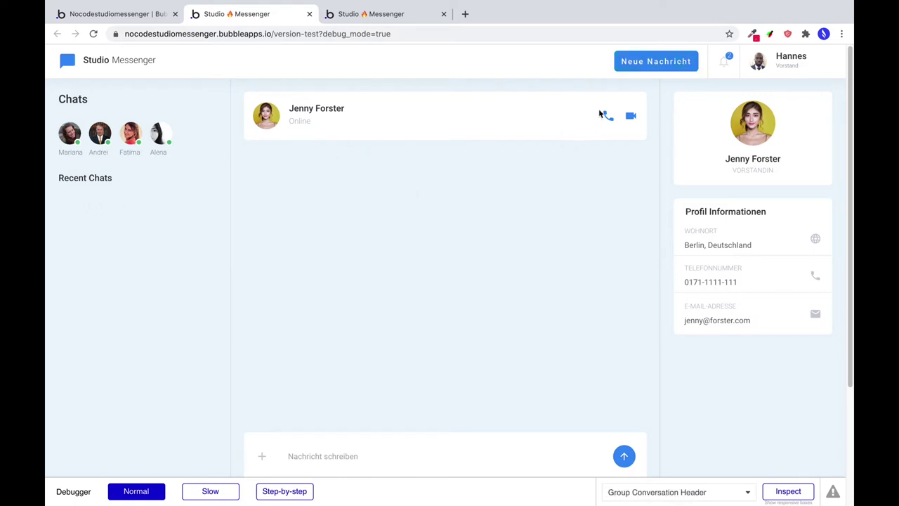
pyautogui.click(91, 15)
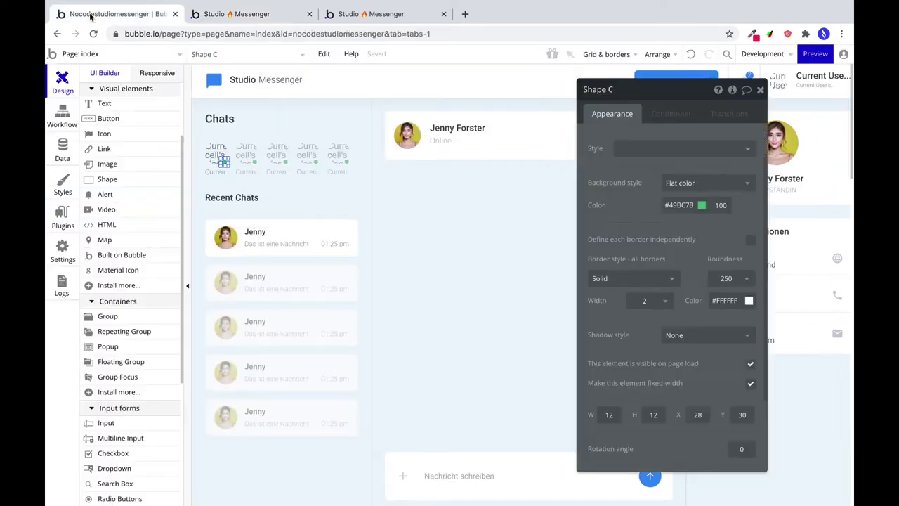
# Make the Neue Nachricht button's background turn #5A9DF5 when hovered.
pyautogui.click(658, 80)
pyautogui.click(679, 368)
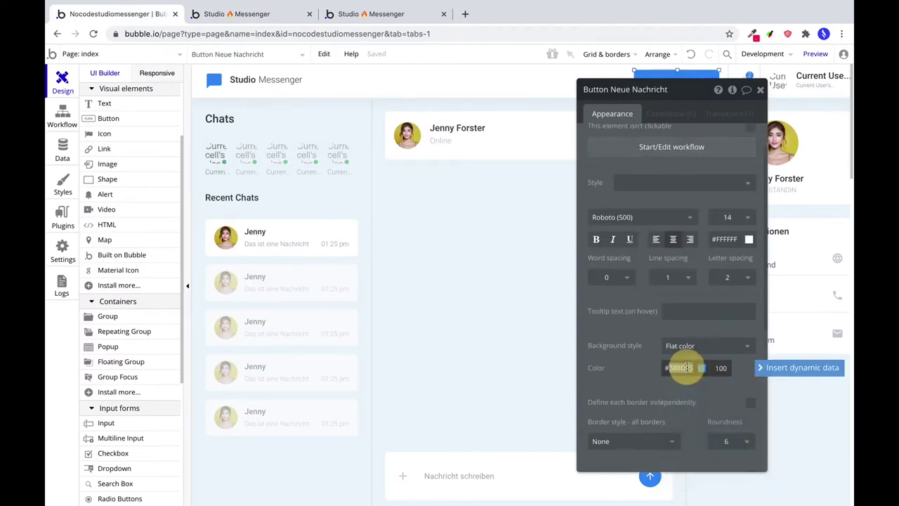
pyautogui.click(671, 113)
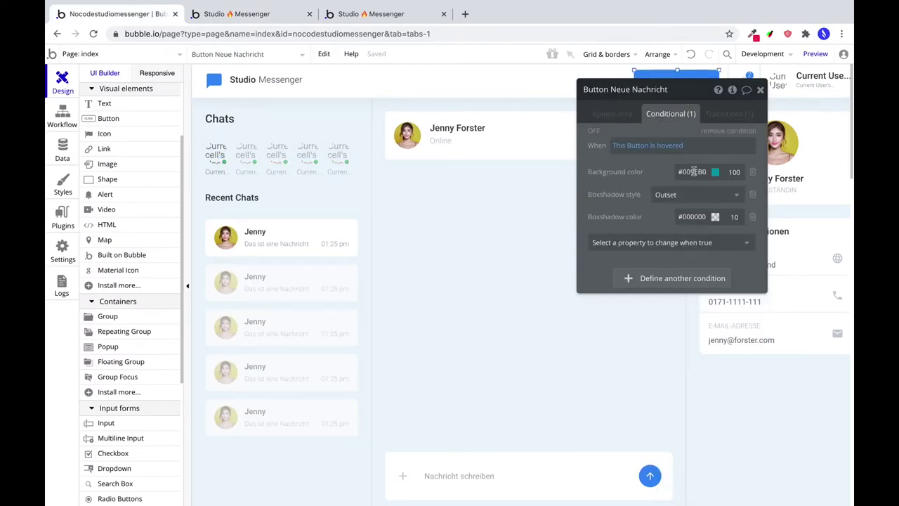
pyautogui.click(692, 172)
pyautogui.write('#388DF5')
pyautogui.click(716, 172)
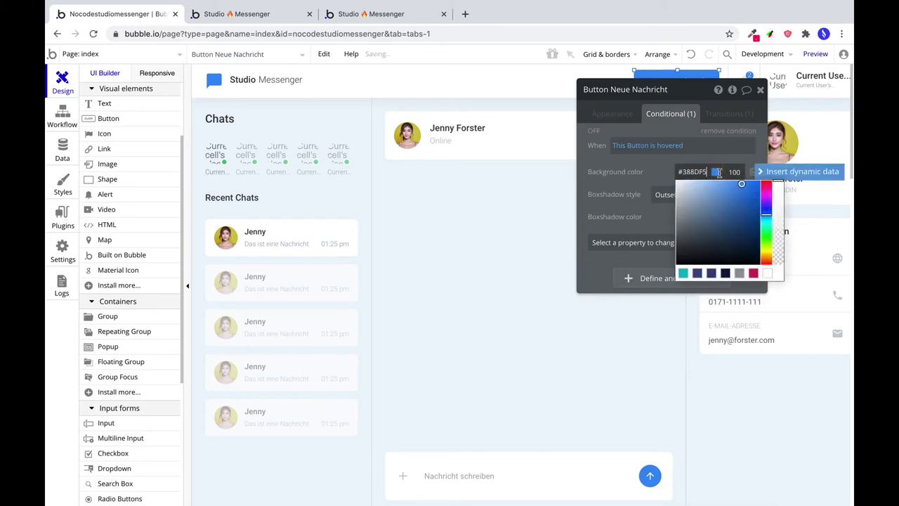
pyautogui.click(731, 189)
pyautogui.click(660, 194)
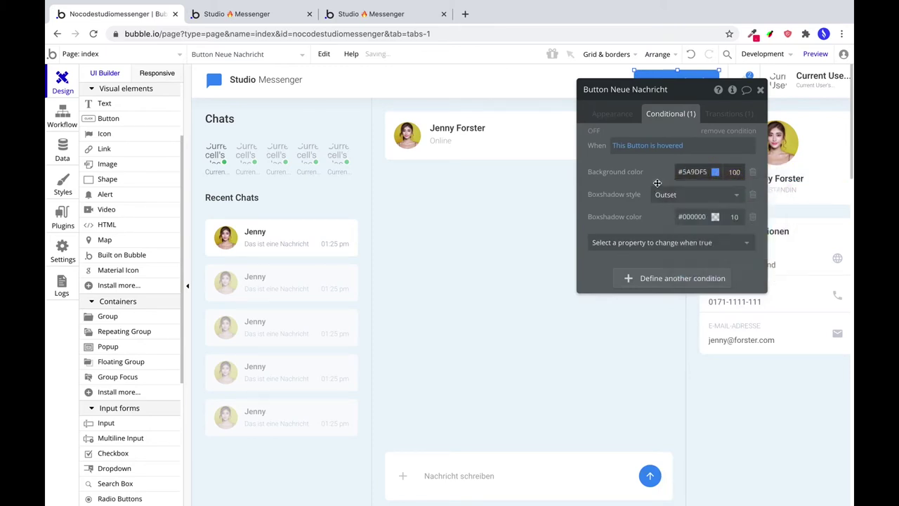
pyautogui.click(626, 119)
pyautogui.moveTo(689, 94); pyautogui.dragTo(769, 98)
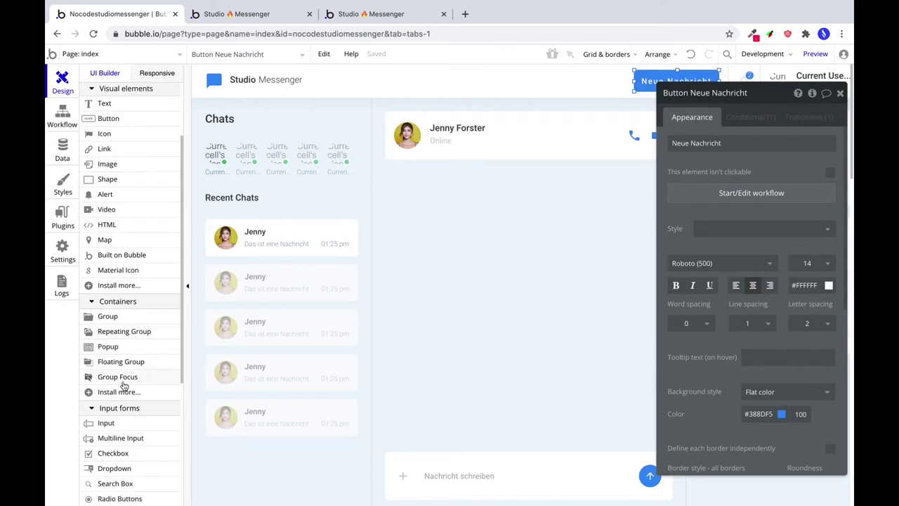
pyautogui.click(108, 346)
# Draw a new popup on the page and name it Popup Neue Nachricht.
pyautogui.moveTo(332, 109); pyautogui.dragTo(715, 415)
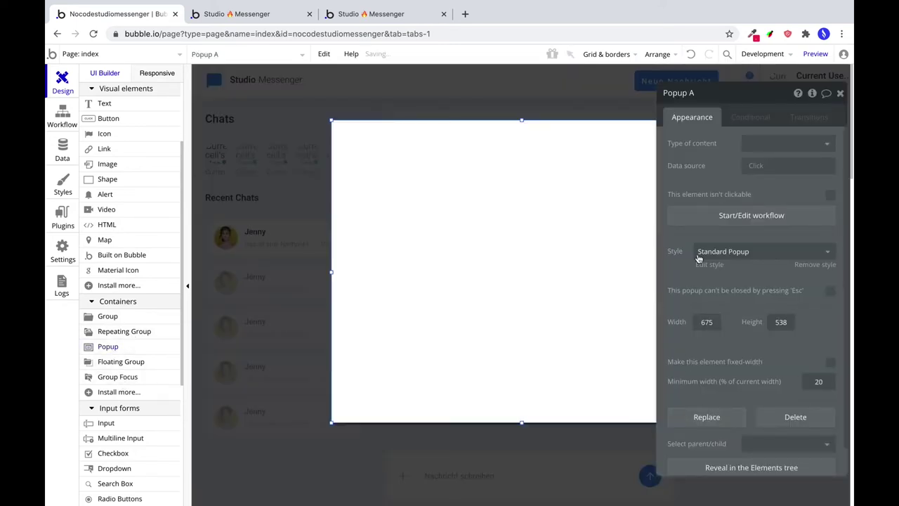
pyautogui.click(689, 93)
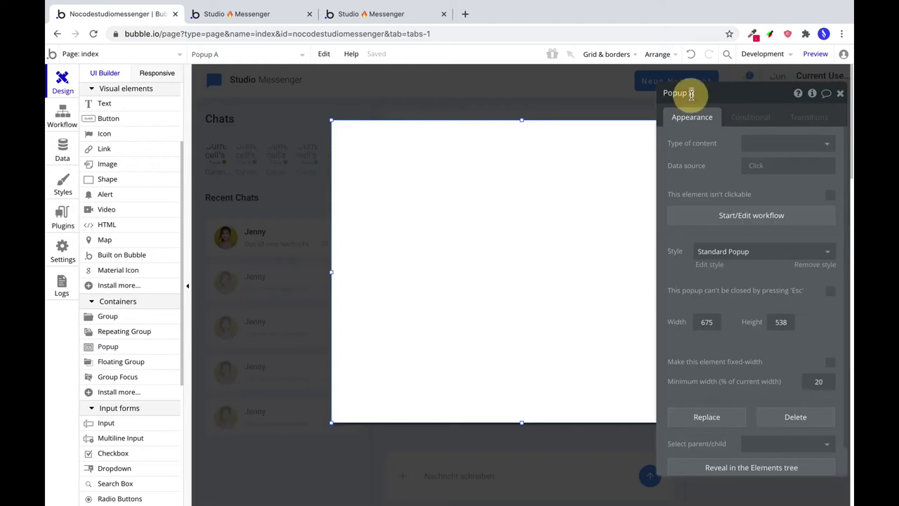
pyautogui.press('Delete')
pyautogui.write('Neue Nachricht')
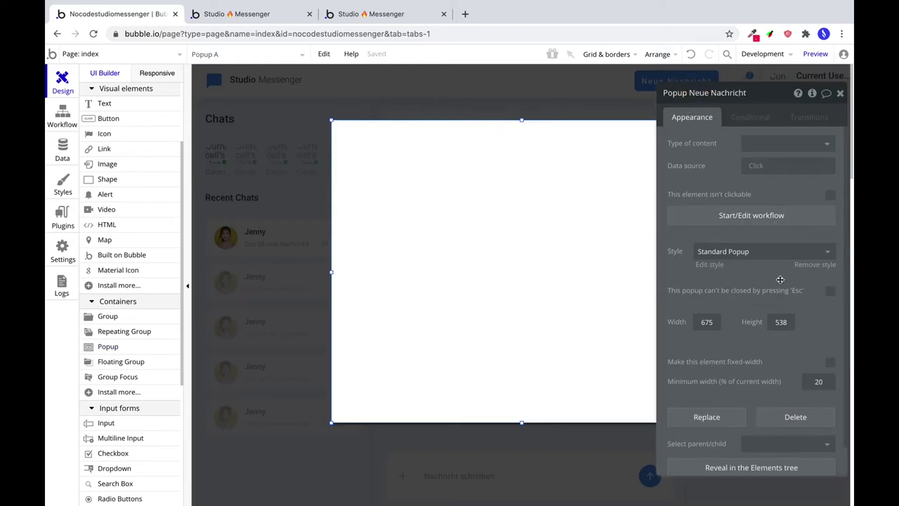
# Remove the popup's style, set grayout opacity 25 and blur 42, and roundness 6.
pyautogui.click(768, 254)
pyautogui.click(756, 268)
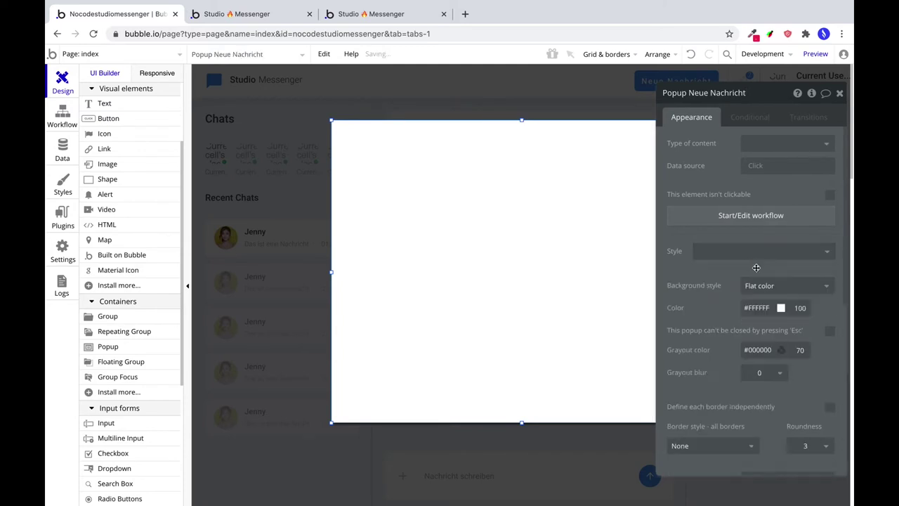
pyautogui.doubleClick(799, 349)
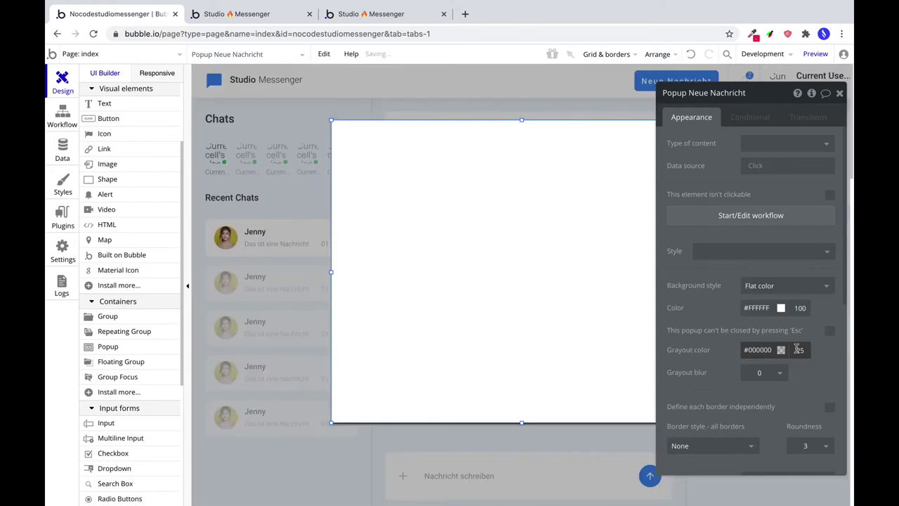
pyautogui.doubleClick(756, 373)
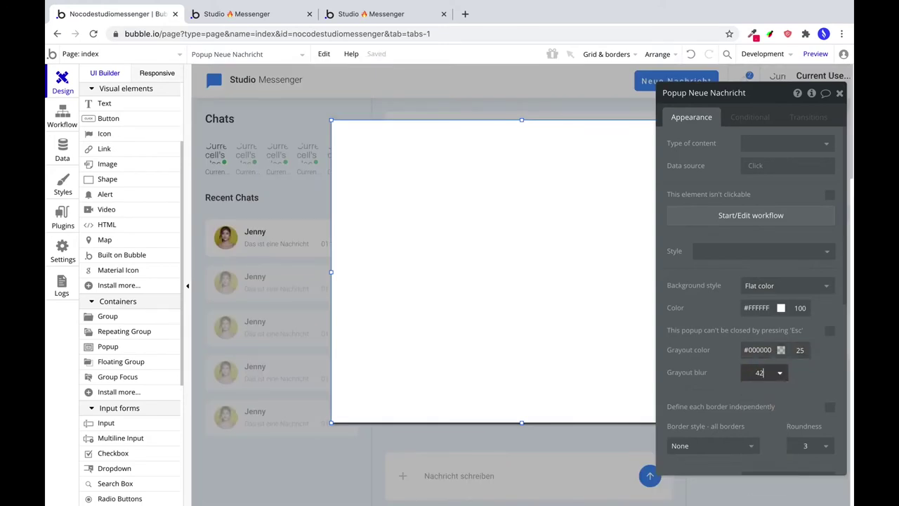
pyautogui.click(832, 384)
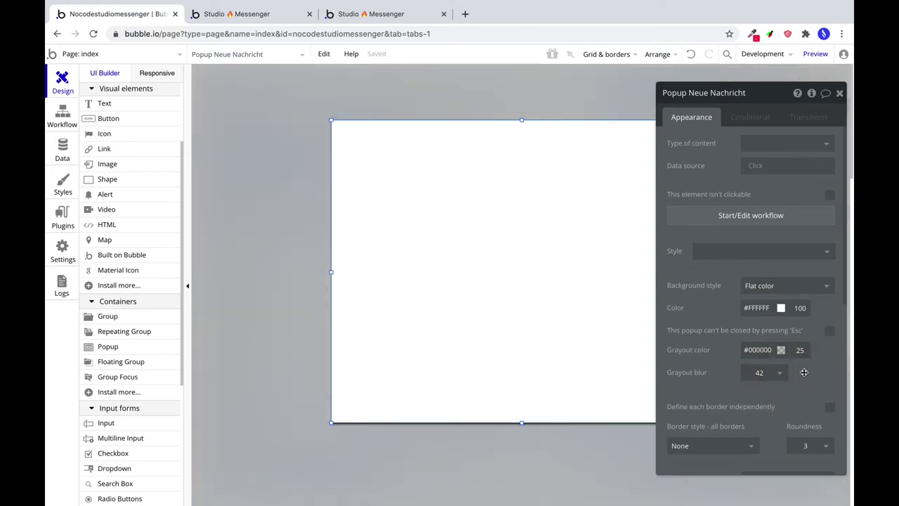
pyautogui.scroll(-1, 804, 373)
pyautogui.click(804, 428)
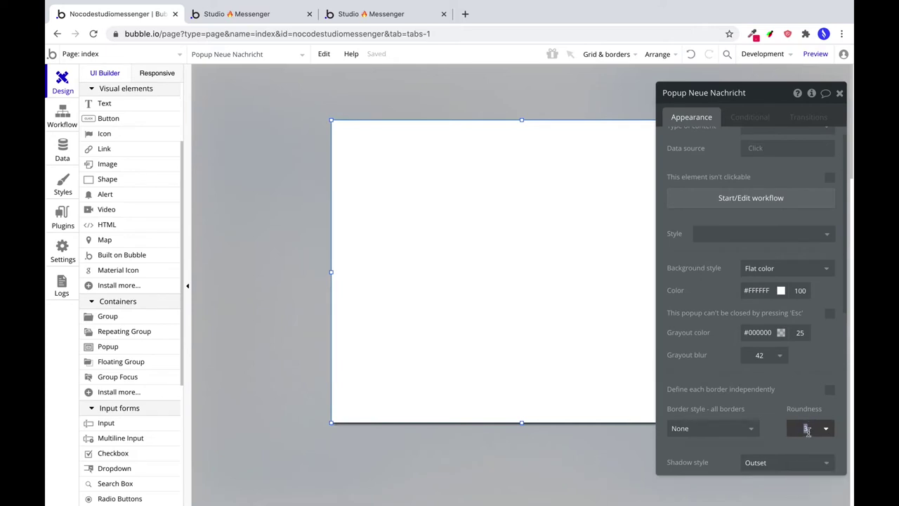
pyautogui.write('24')
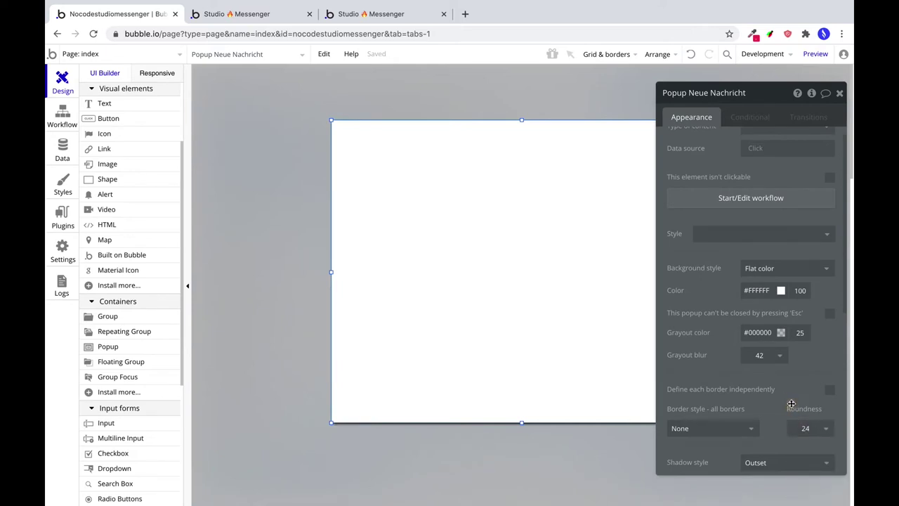
pyautogui.press('BackSpace')
pyautogui.press('BackSpace')
pyautogui.write('6')
pyautogui.click(799, 382)
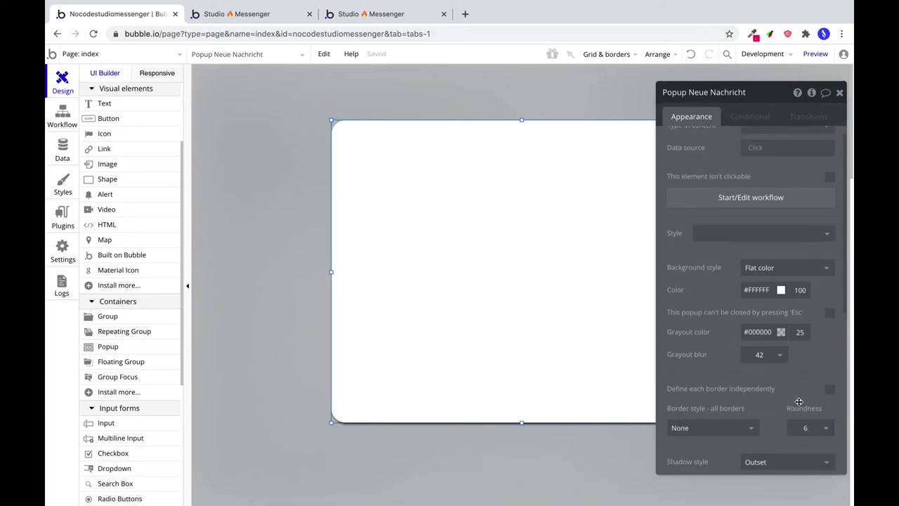
# Give the popup a shadow with offsets 0/16, blur 32 and 25 opacity.
pyautogui.scroll(-5, 773, 389)
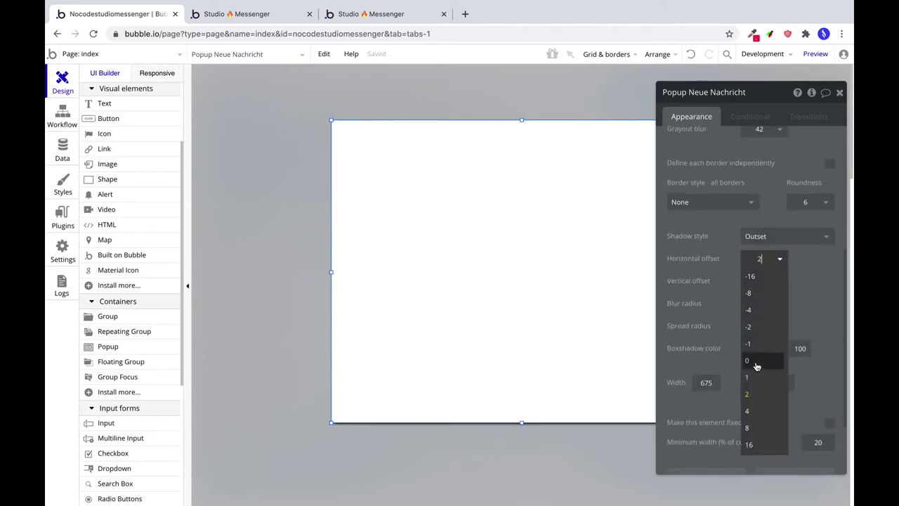
pyautogui.click(752, 360)
pyautogui.click(760, 280)
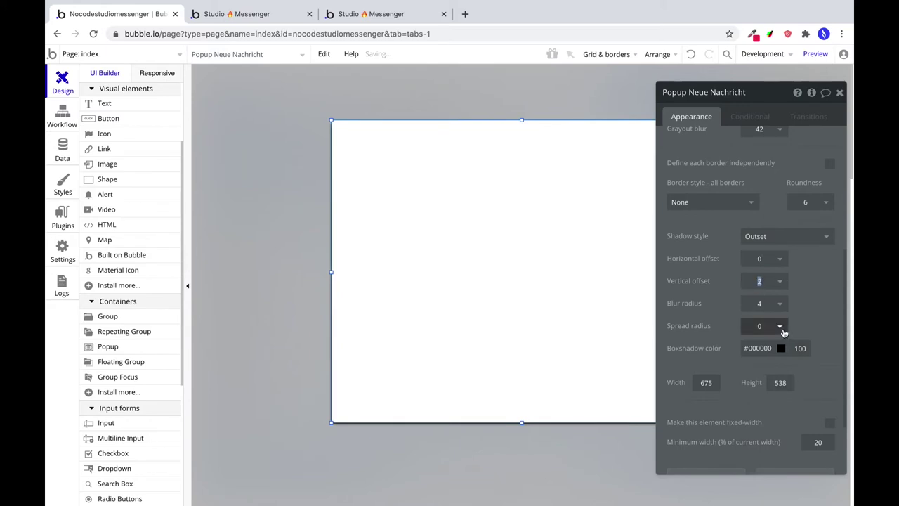
pyautogui.write('16')
pyautogui.click(760, 303)
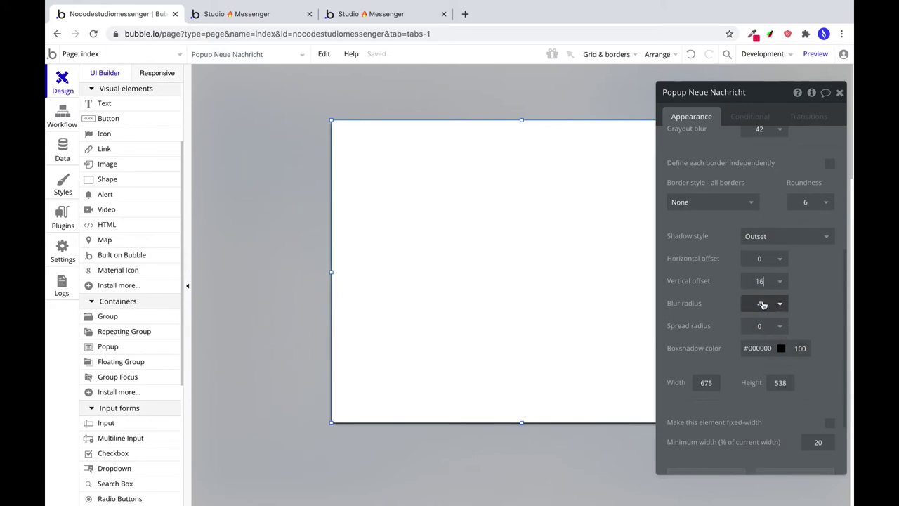
pyautogui.write('32')
pyautogui.click(800, 347)
pyautogui.write('25')
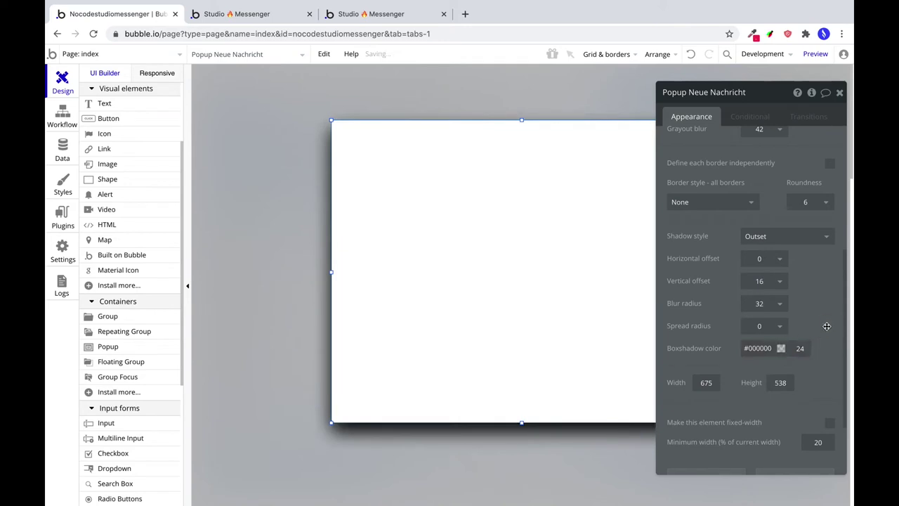
pyautogui.scroll(5, 764, 312)
pyautogui.scroll(2, 752, 267)
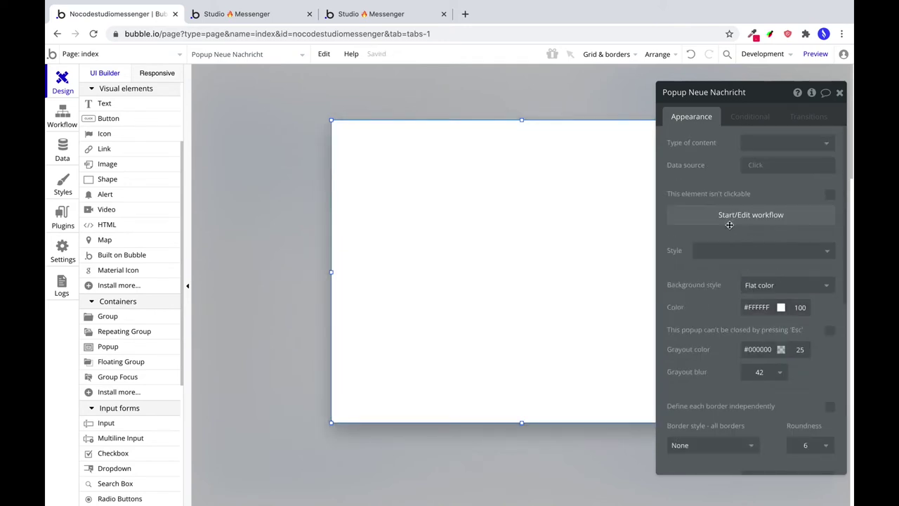
# Add a text 'Neue Nachricht senden' at the popup's top with no preset style.
pyautogui.click(105, 103)
pyautogui.moveTo(409, 135); pyautogui.dragTo(633, 173)
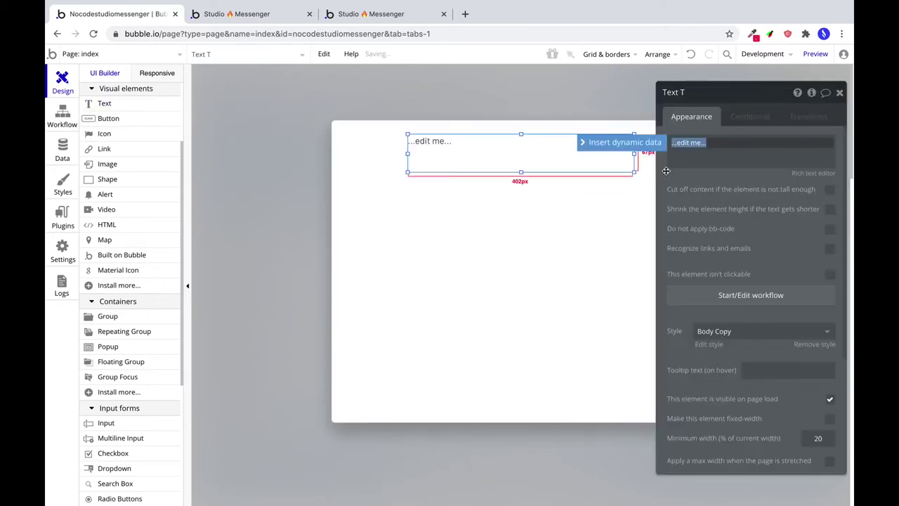
pyautogui.write('Neue Nachricht senden')
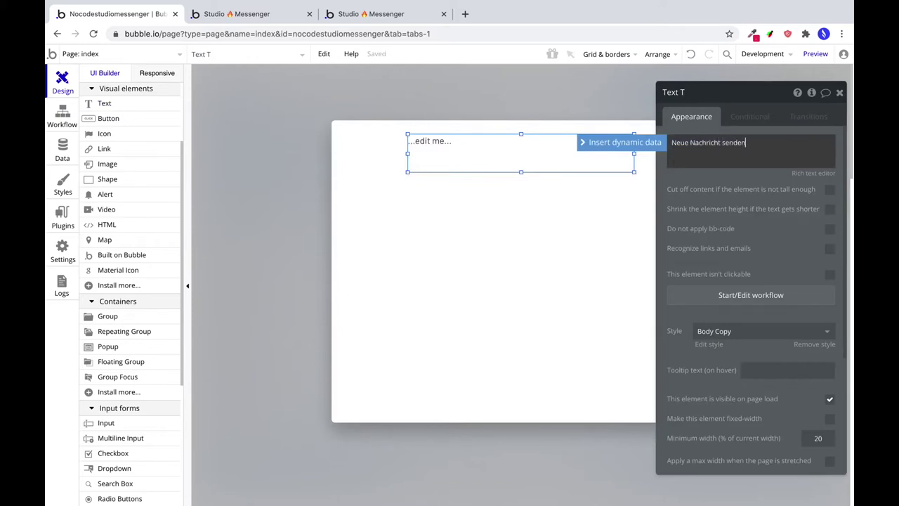
pyautogui.click(747, 331)
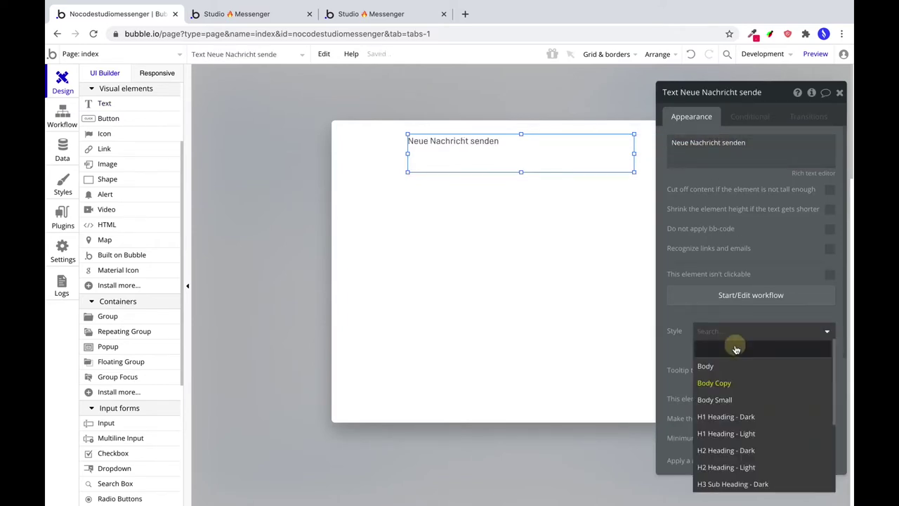
pyautogui.click(744, 351)
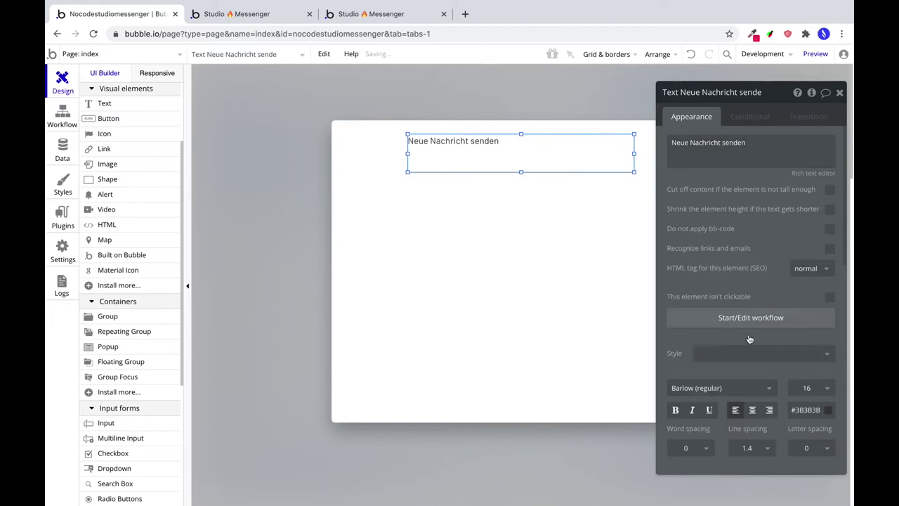
# Format the heading as Roboto (500), size 20, centre-aligned, line spacing 1.
pyautogui.click(719, 391)
pyautogui.write('Roboto (')
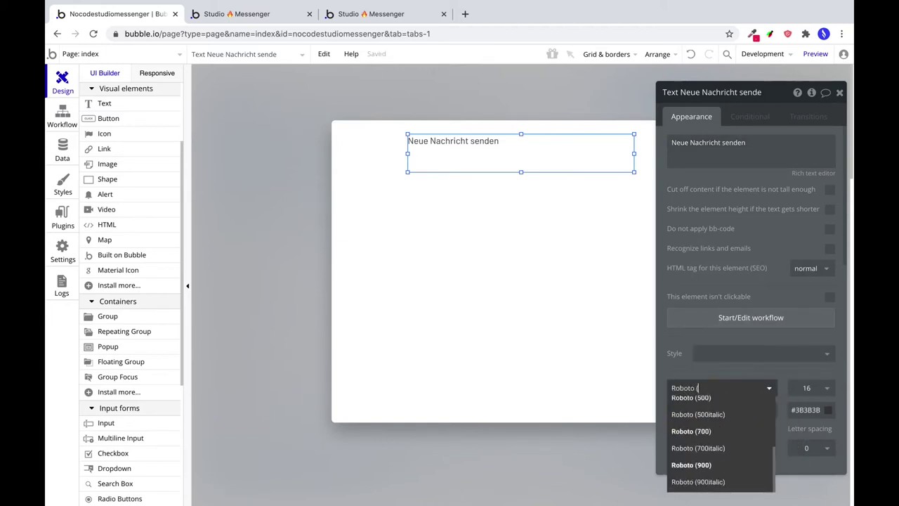
pyautogui.write('50')
pyautogui.click(715, 406)
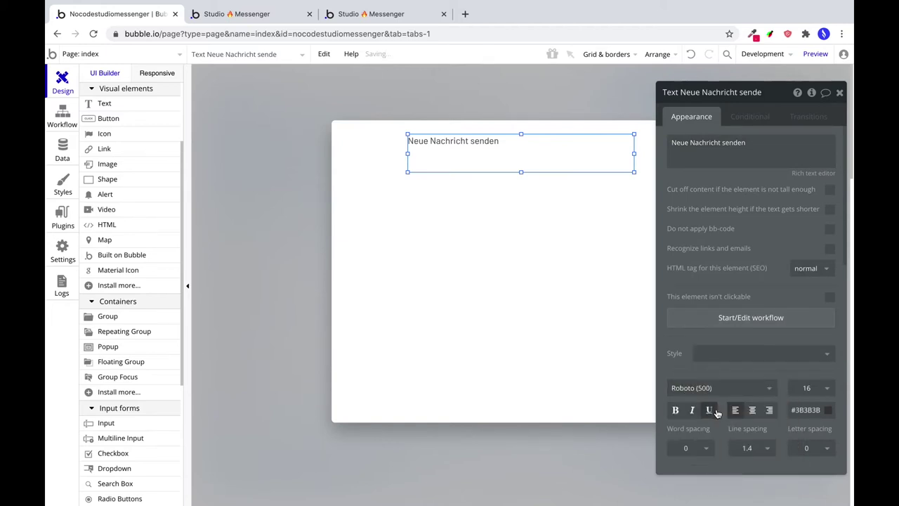
pyautogui.doubleClick(810, 392)
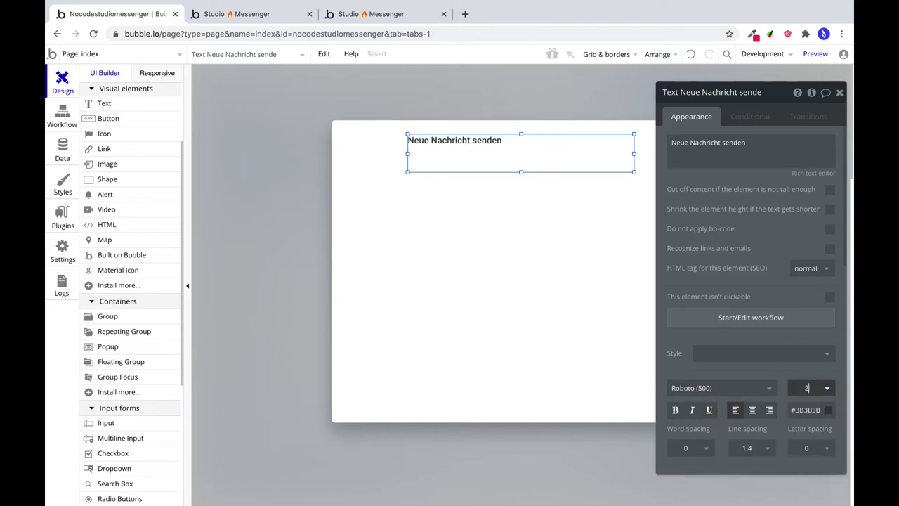
pyautogui.write('20')
pyautogui.click(753, 409)
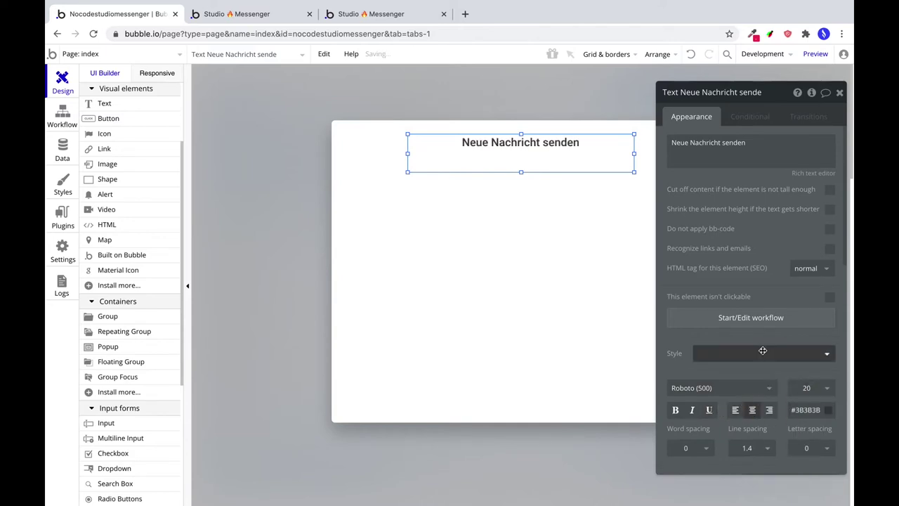
pyautogui.scroll(-3, 755, 352)
pyautogui.scroll(-5, 750, 344)
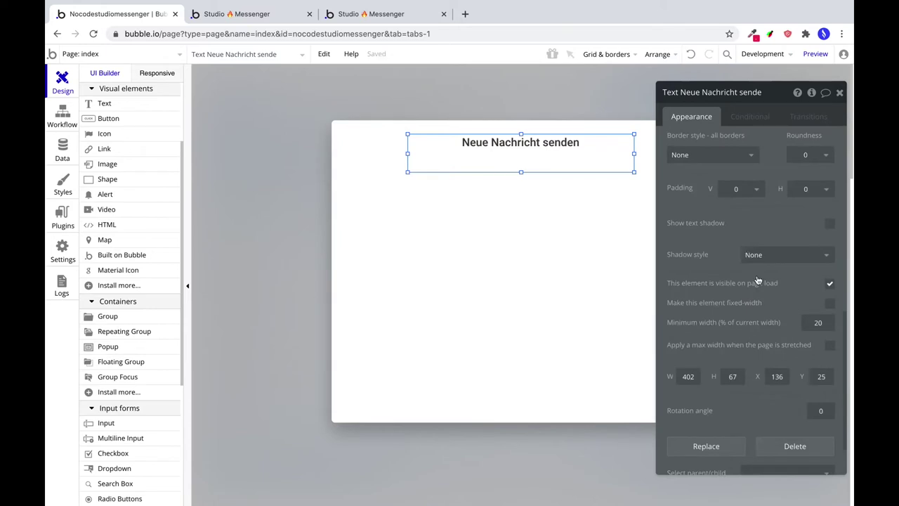
pyautogui.scroll(7, 757, 281)
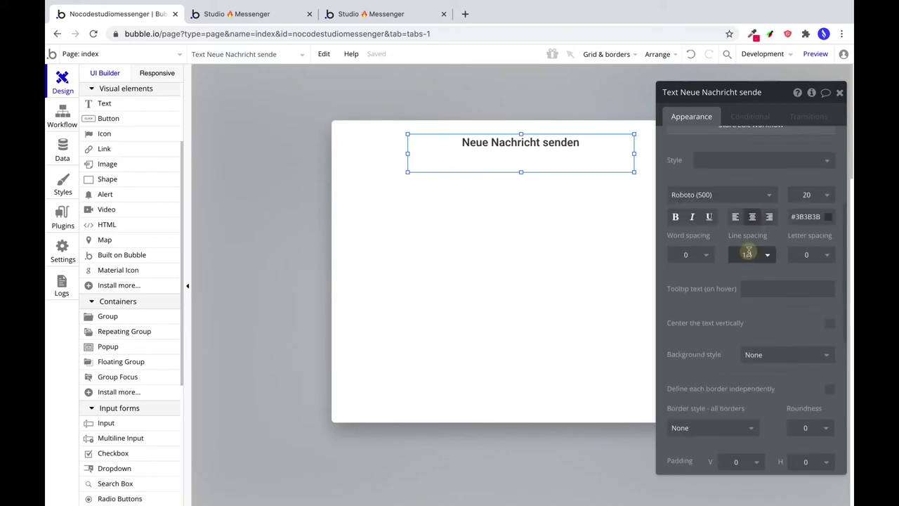
pyautogui.write('1')
# Position the heading at Y 24 with a height of 30.
pyautogui.scroll(-8, 773, 338)
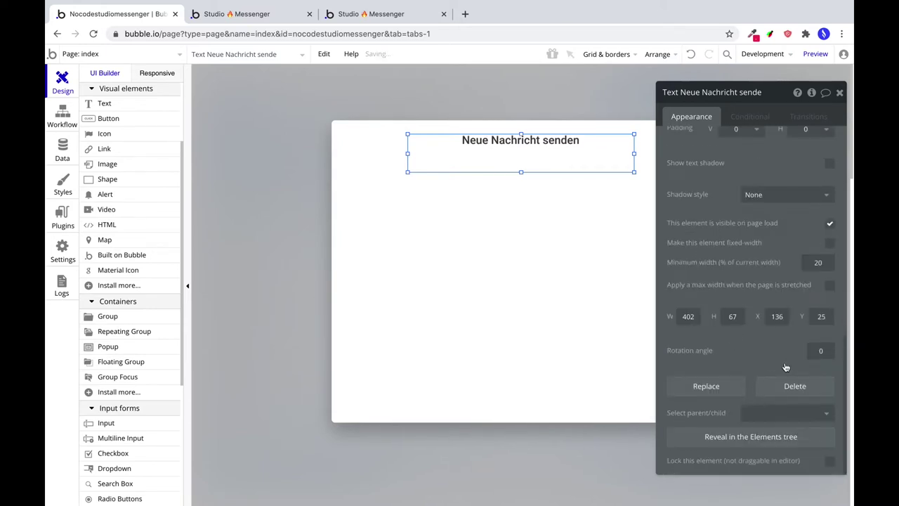
pyautogui.click(821, 317)
pyautogui.write('24')
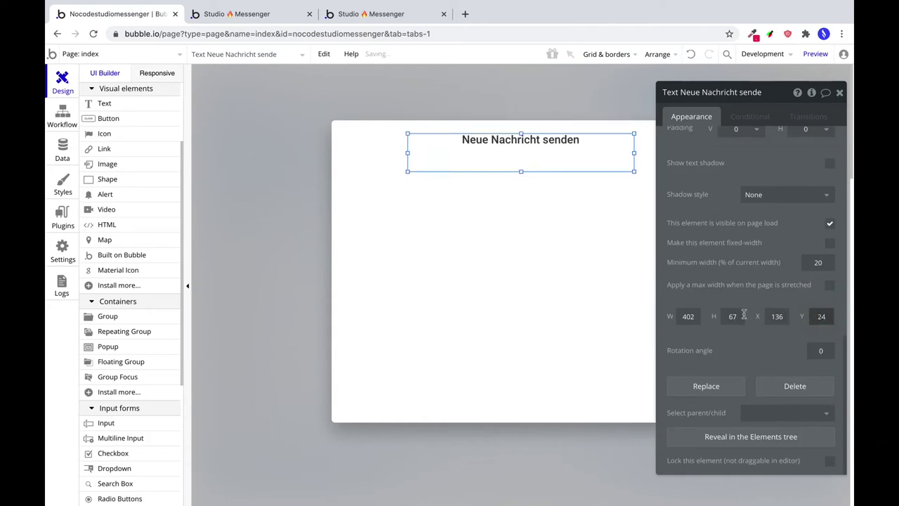
pyautogui.doubleClick(744, 317)
pyautogui.write('30')
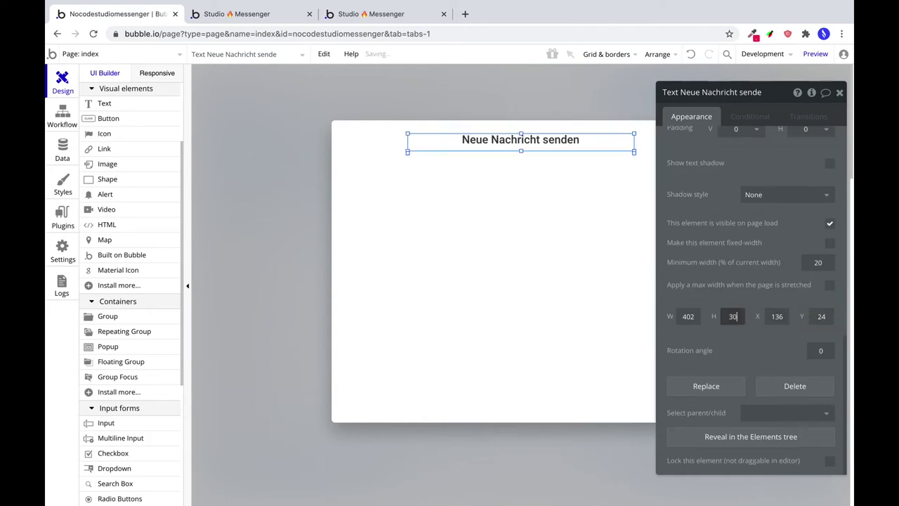
pyautogui.click(562, 239)
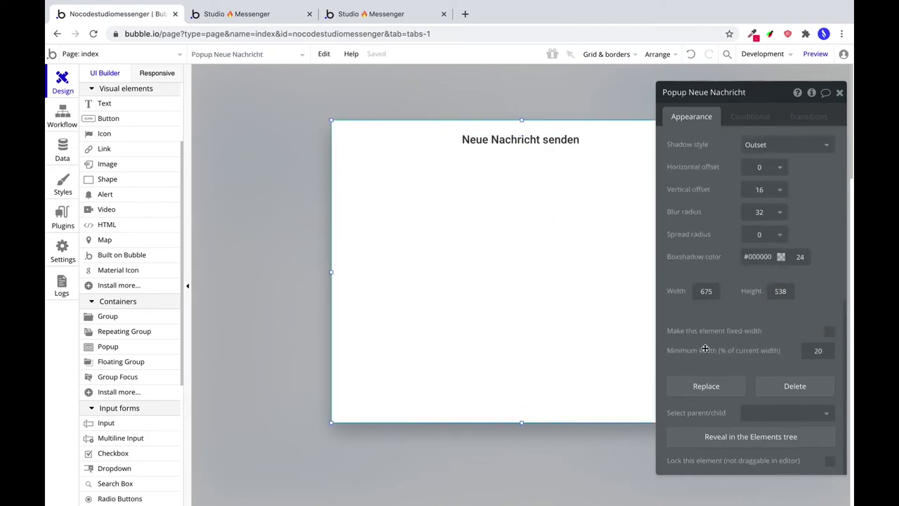
# Set the popup width to 600 and narrow the heading, centring it horizontally.
pyautogui.doubleClick(701, 290)
pyautogui.write('600')
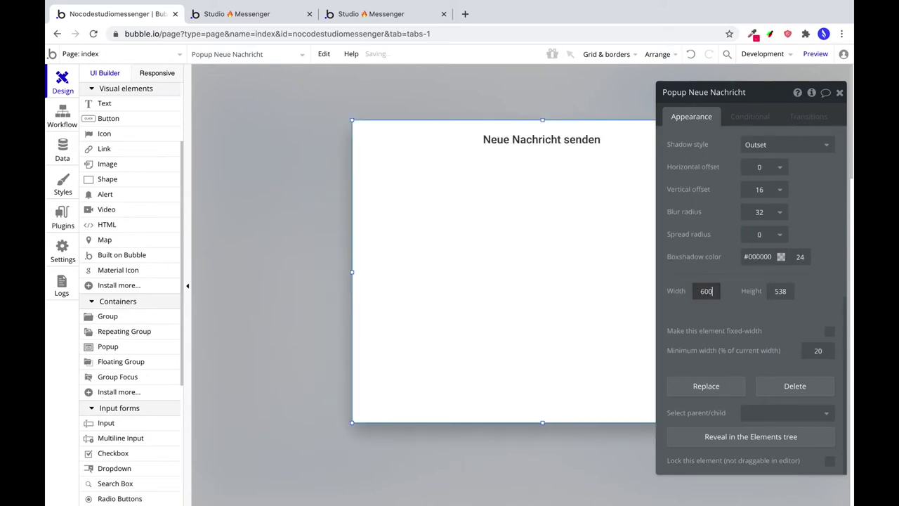
pyautogui.click(558, 147)
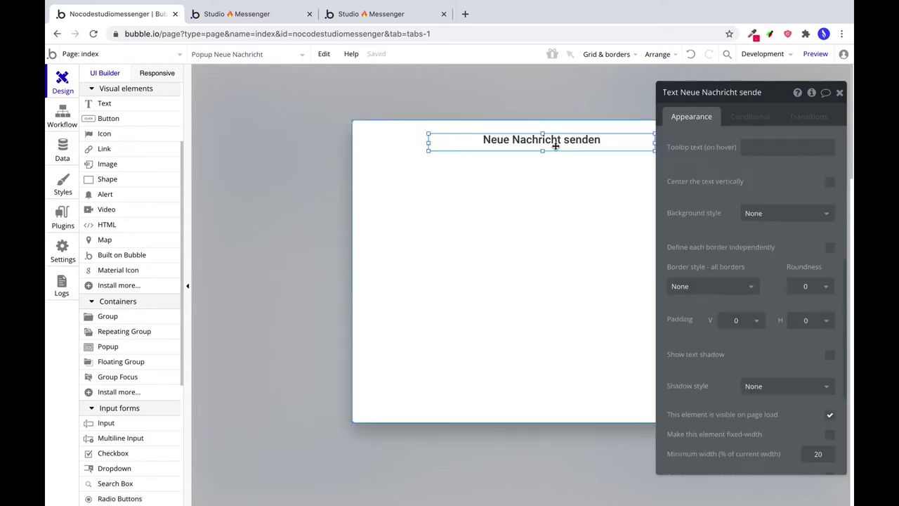
pyautogui.click(655, 55)
pyautogui.click(642, 107)
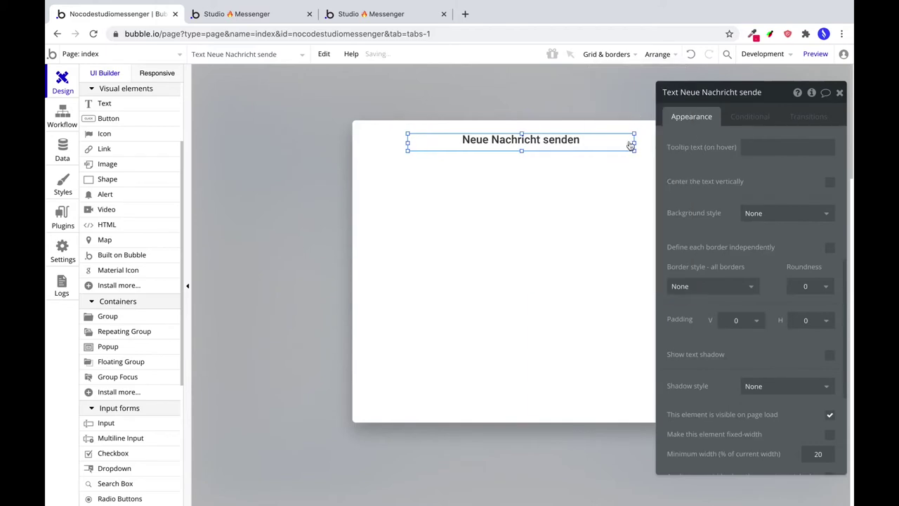
pyautogui.moveTo(635, 143); pyautogui.dragTo(538, 143)
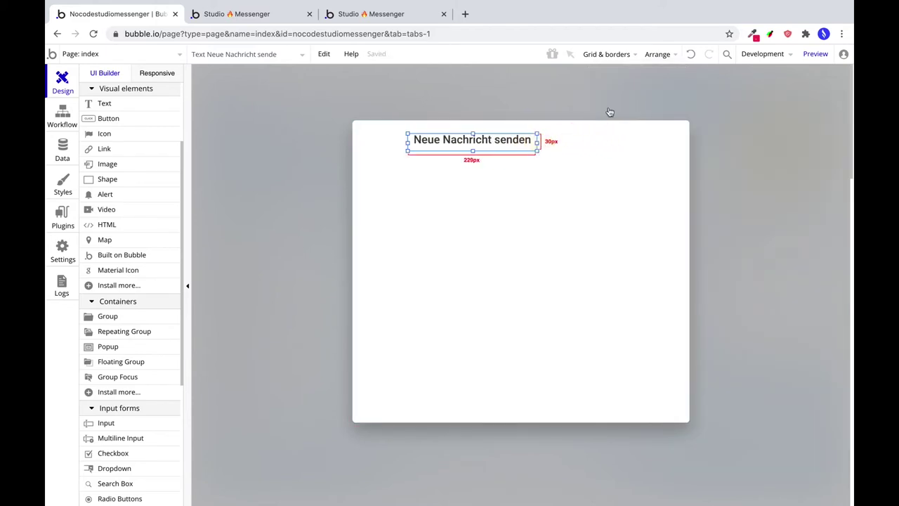
pyautogui.click(656, 54)
pyautogui.click(650, 106)
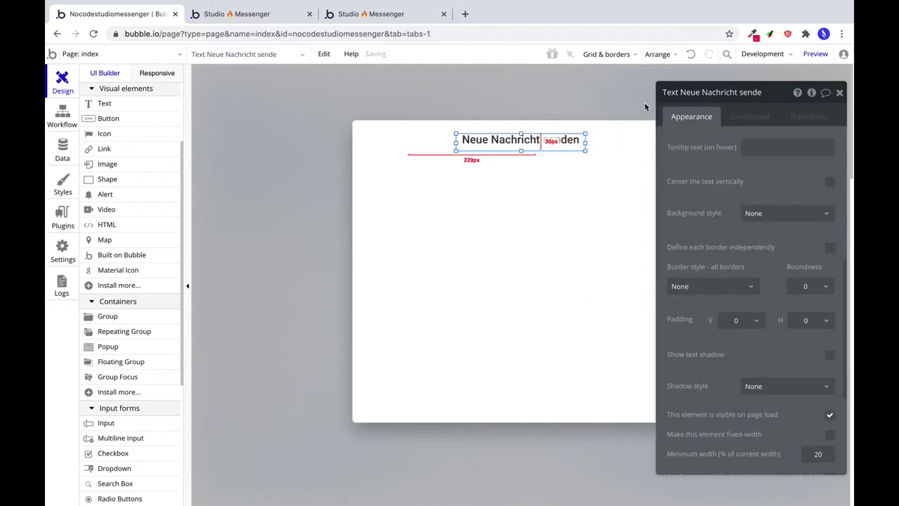
# Keep the popup width at 600 after trying 450, then deselect it.
pyautogui.click(566, 249)
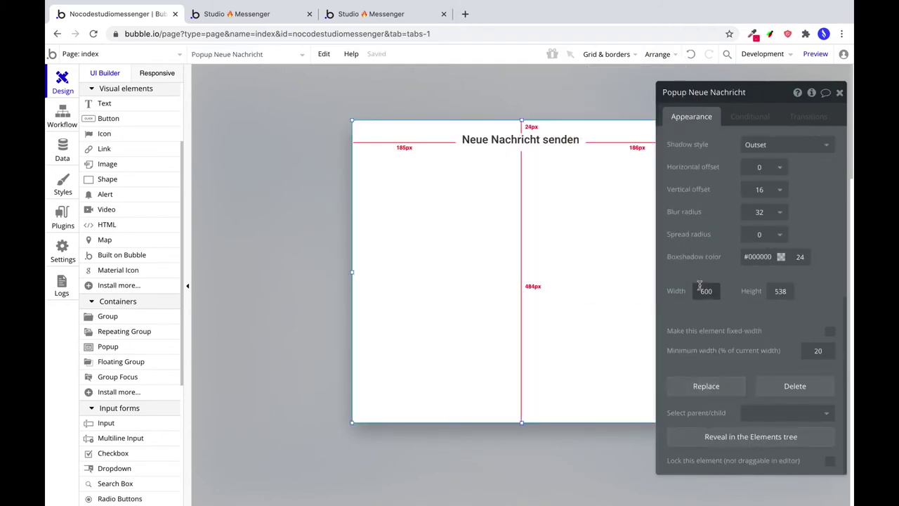
pyautogui.write('450')
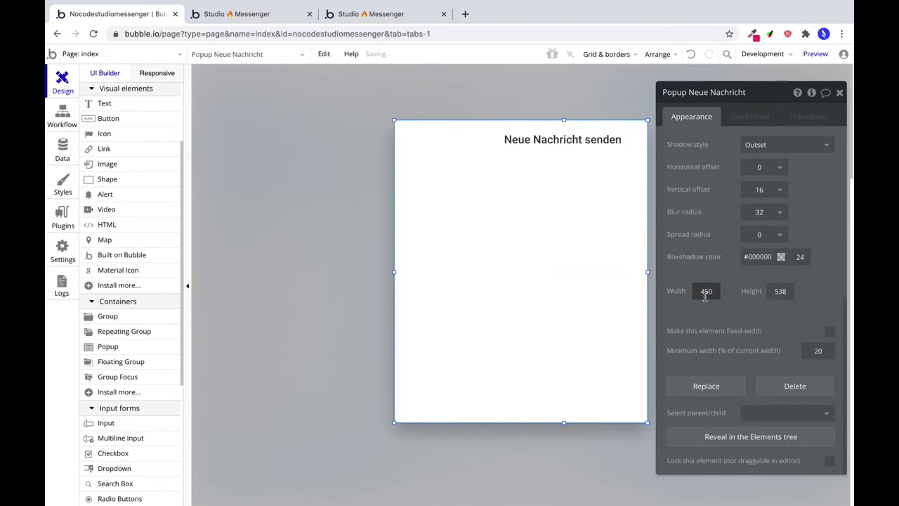
pyautogui.doubleClick(705, 293)
pyautogui.write('600')
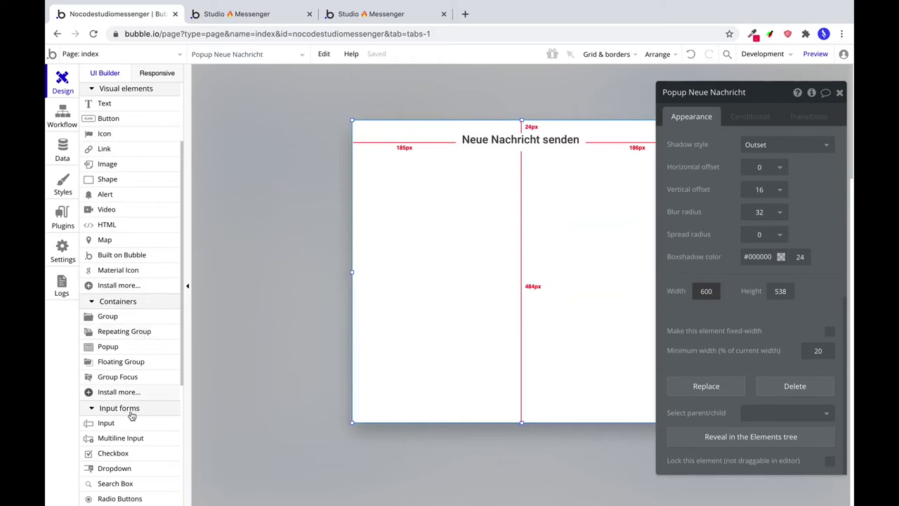
pyautogui.press('Escape')
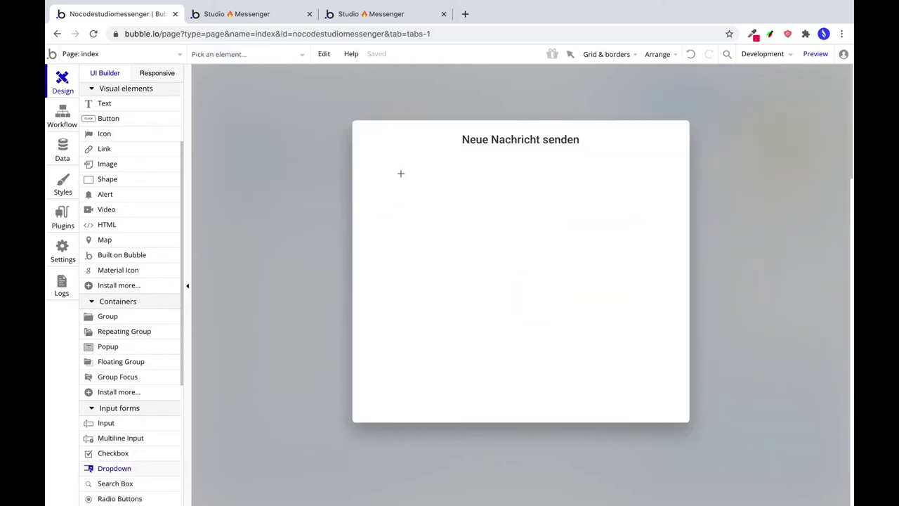
# Draw a dropdown below the heading, detach its preset style, and set font Roboto regular 14.
pyautogui.moveTo(400, 173)
pyautogui.mouseDown()
pyautogui.moveTo(536, 203)
pyautogui.moveTo(625, 204)
pyautogui.mouseUp()
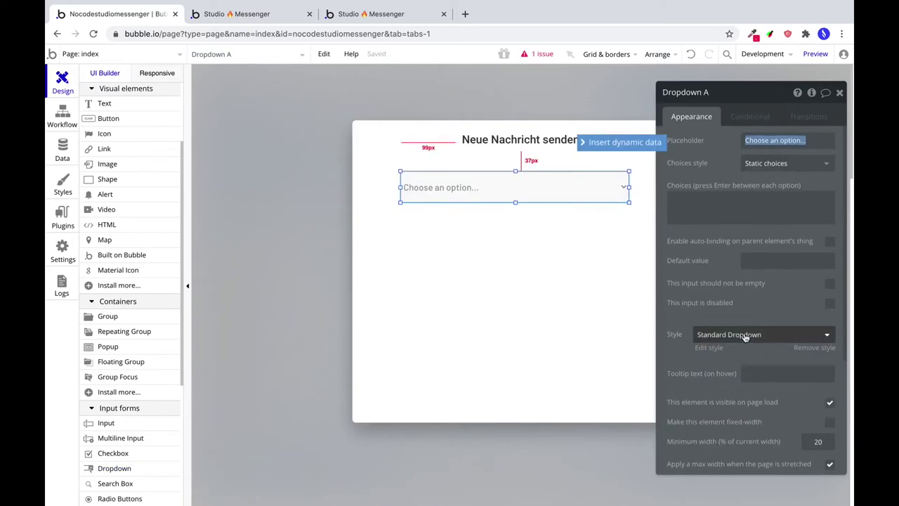
pyautogui.click(746, 335)
pyautogui.click(732, 352)
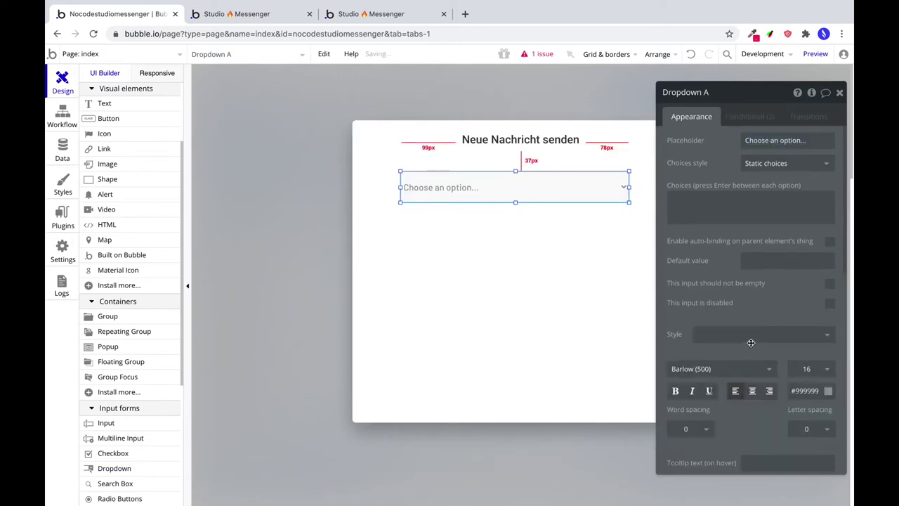
pyautogui.scroll(-1, 751, 342)
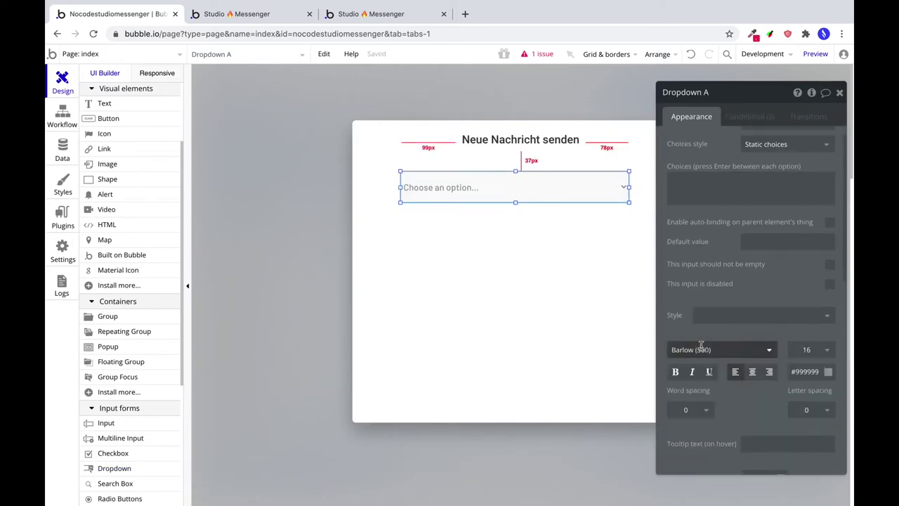
pyautogui.click(701, 346)
pyautogui.write('Roboto (')
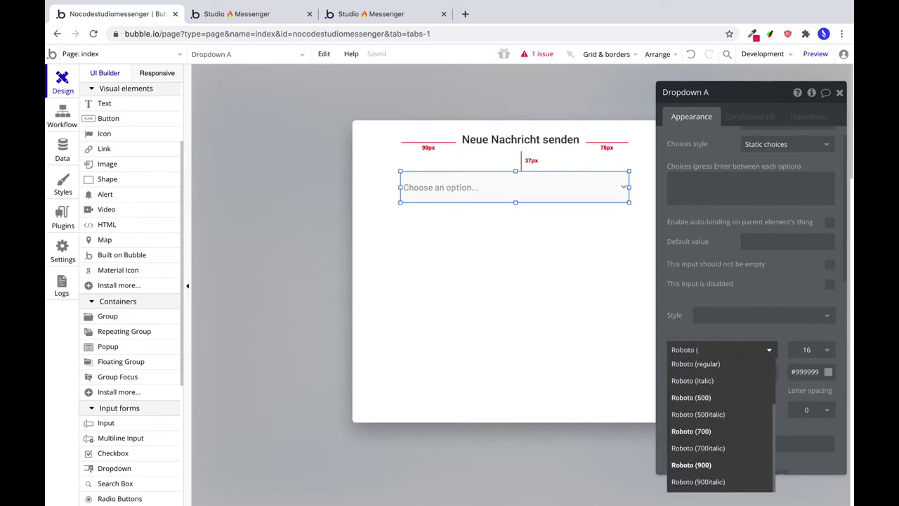
pyautogui.click(697, 364)
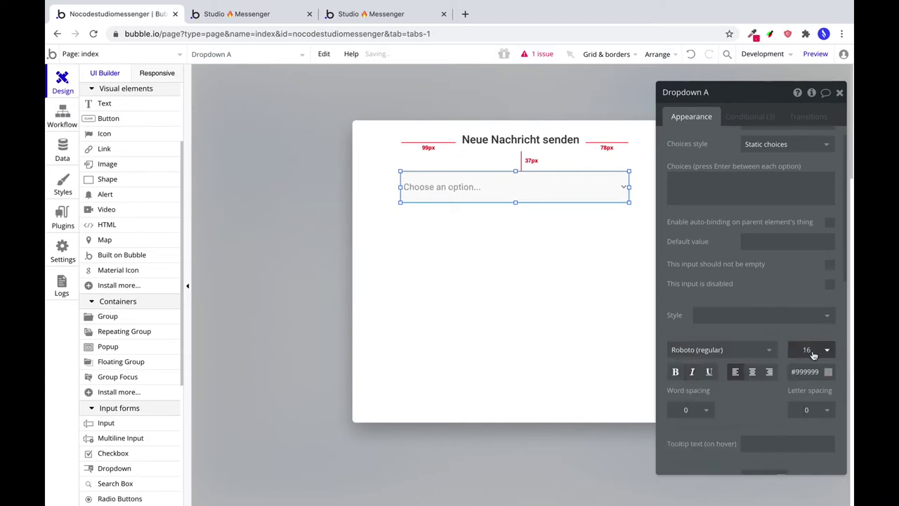
pyautogui.click(809, 350)
pyautogui.write('14')
# Compare the heading's text colour with the dropdown's so they match at #3B3B3B.
pyautogui.click(828, 372)
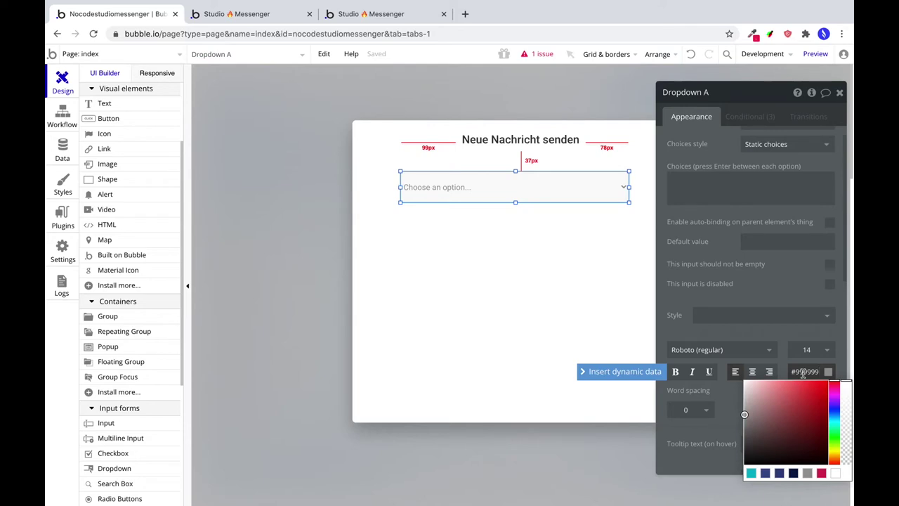
pyautogui.click(562, 145)
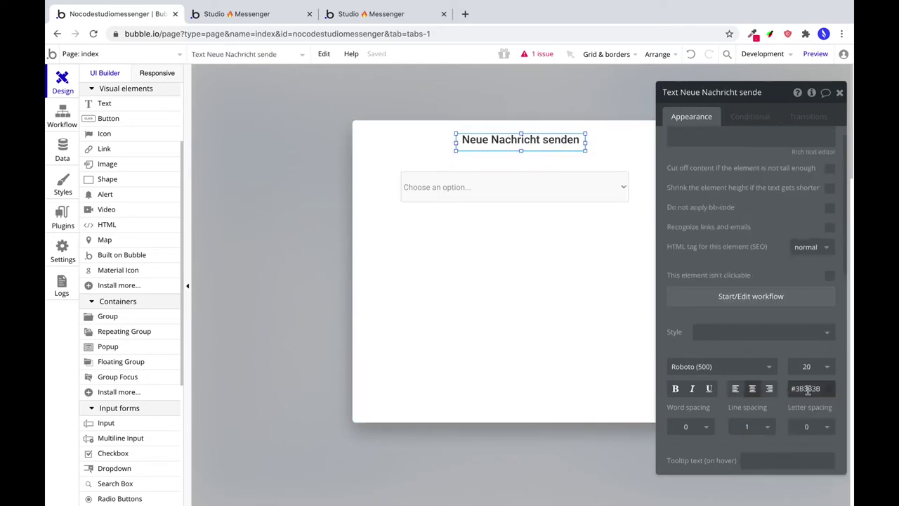
pyautogui.click(807, 390)
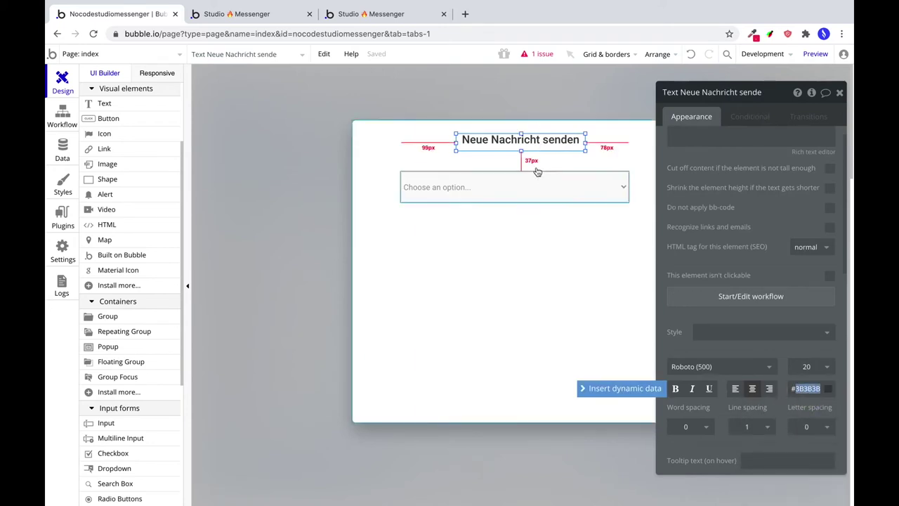
pyautogui.click(541, 193)
pyautogui.click(807, 372)
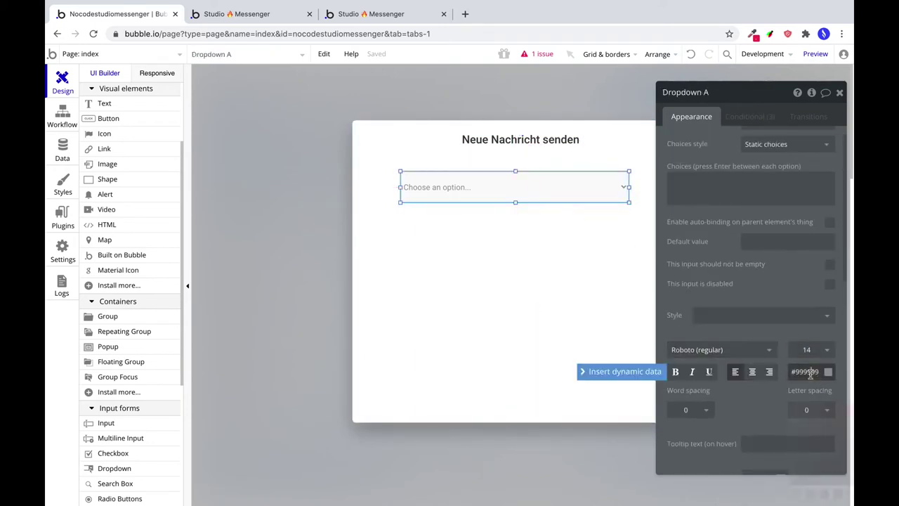
# Set the dropdown's height to 46.
pyautogui.scroll(-10, 783, 340)
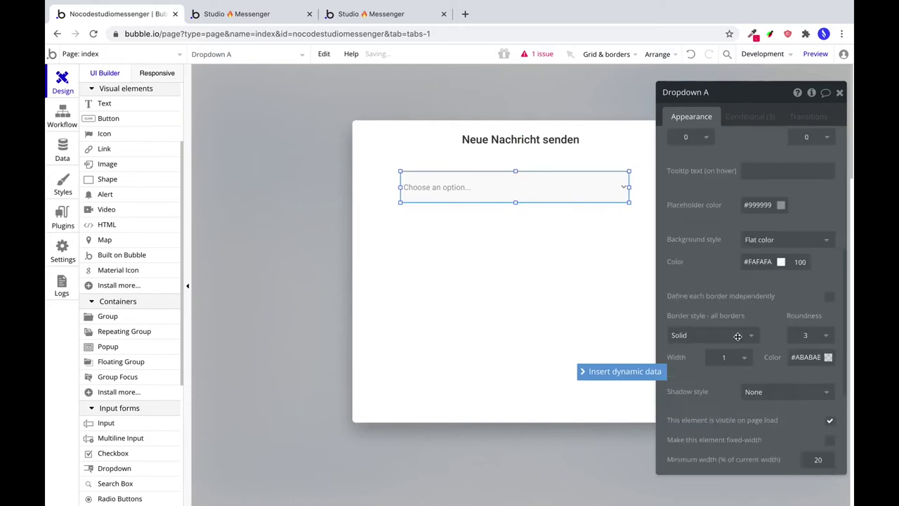
pyautogui.click(732, 351)
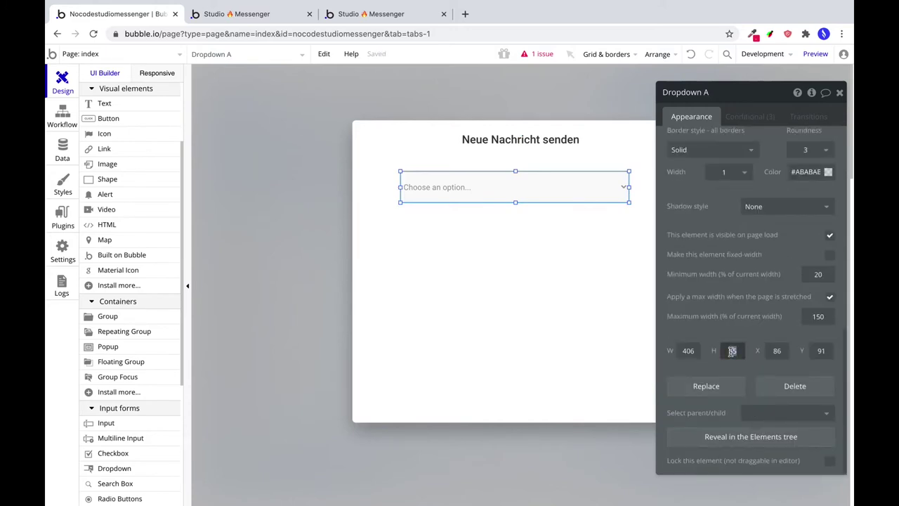
pyautogui.write('46')
pyautogui.scroll(8, 745, 210)
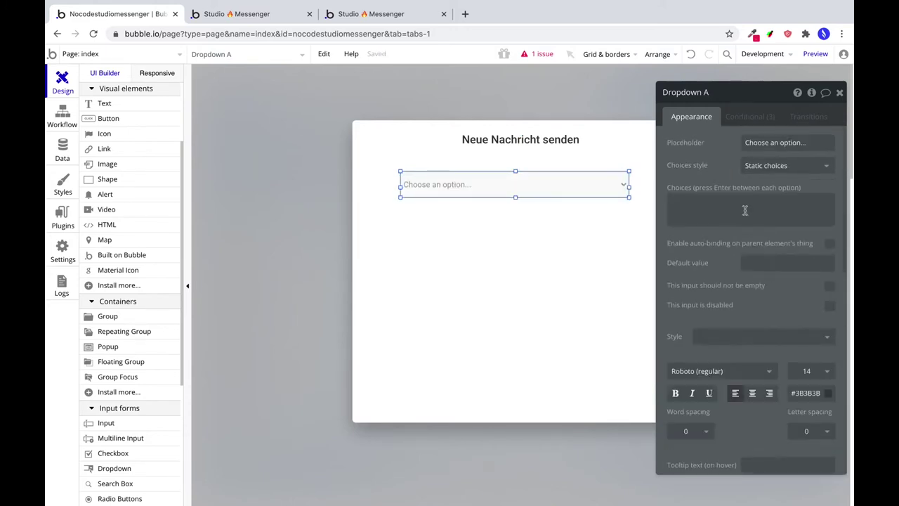
# Set the placeholder to 'Empfänger auswählen' and delete the hover and focus conditions.
pyautogui.click(755, 144)
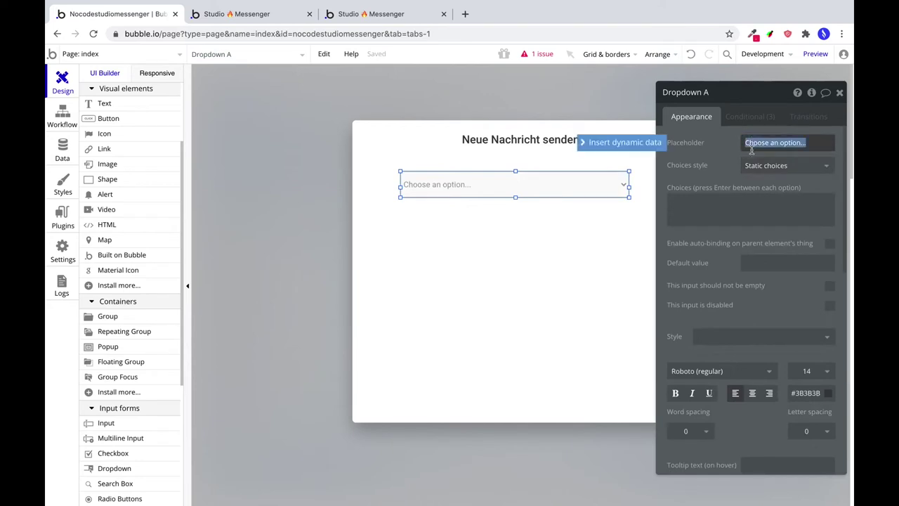
pyautogui.write('Empfänger')
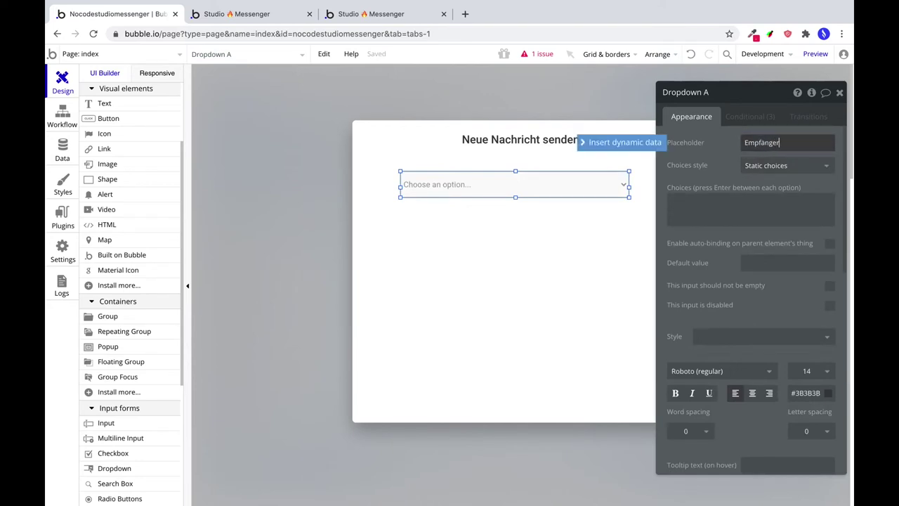
pyautogui.write(' auswählen')
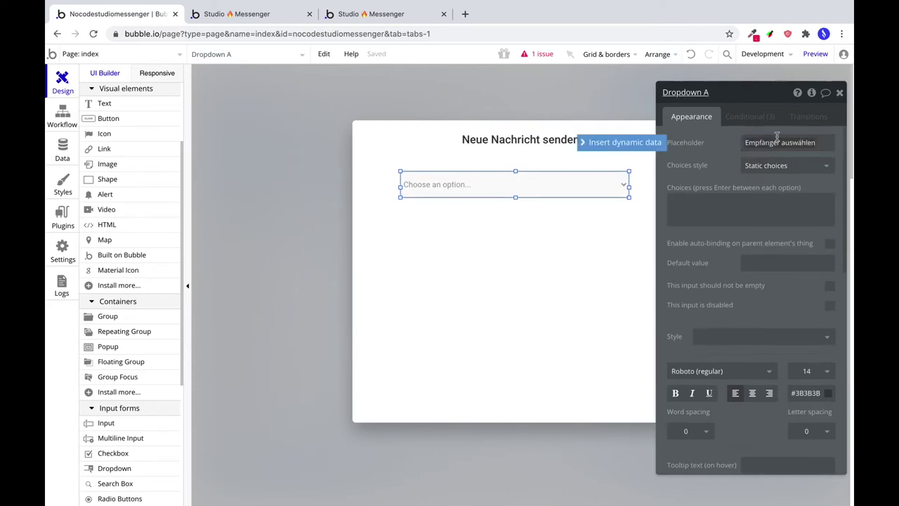
pyautogui.click(750, 116)
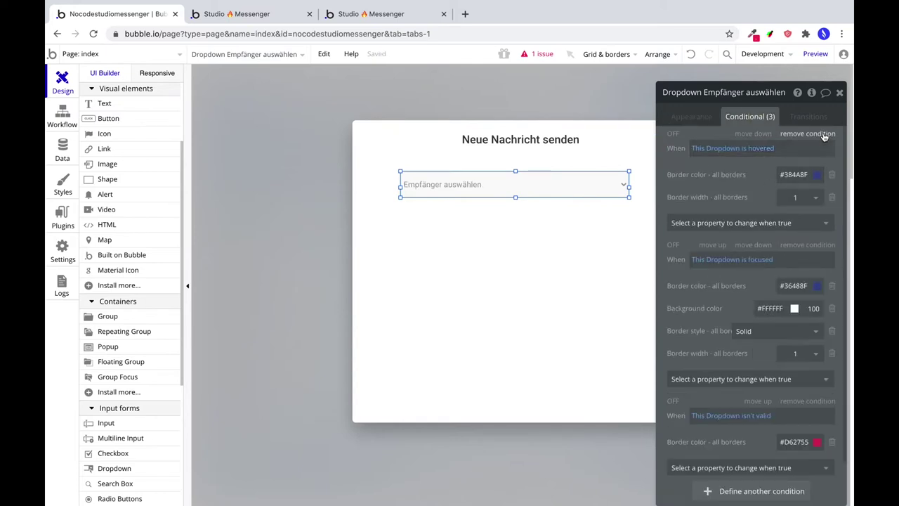
pyautogui.click(823, 134)
pyautogui.click(823, 134)
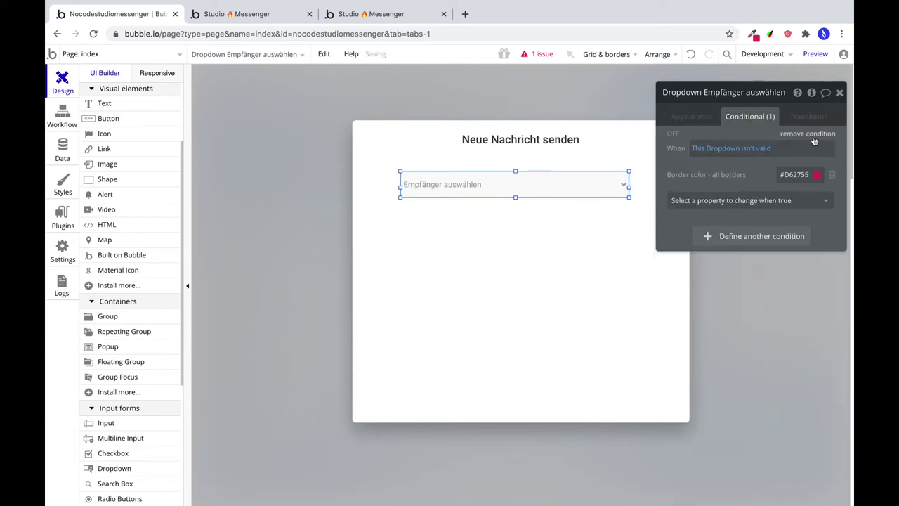
pyautogui.click(685, 116)
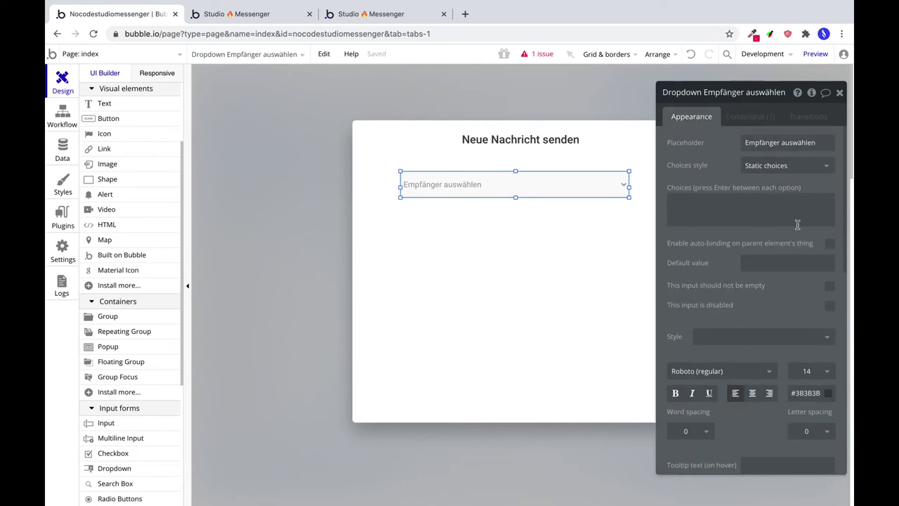
pyautogui.click(770, 160)
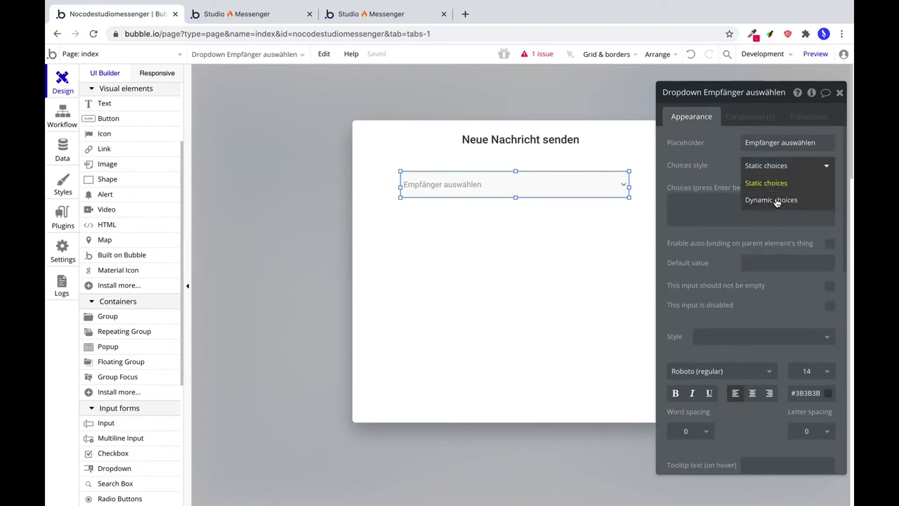
# Set dynamic User choices from Search for Users :minus item Current User.
pyautogui.click(776, 201)
pyautogui.click(748, 188)
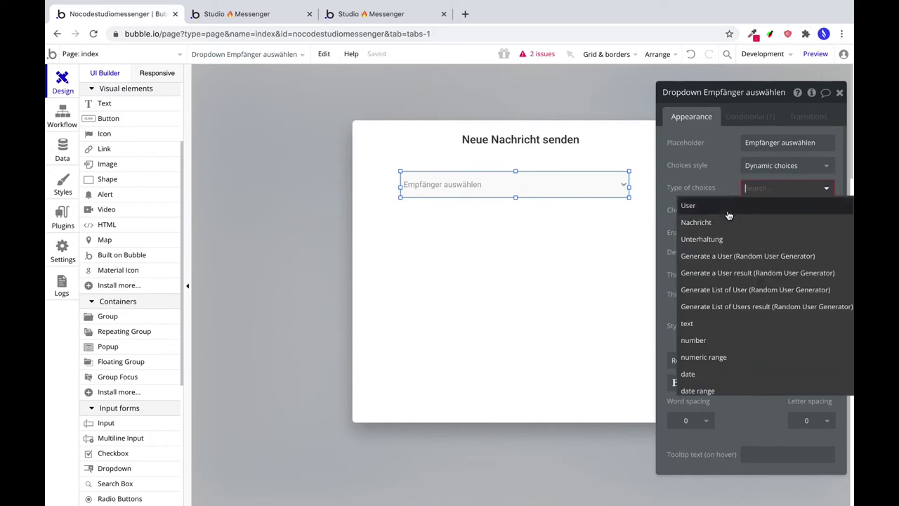
pyautogui.click(727, 206)
pyautogui.click(757, 210)
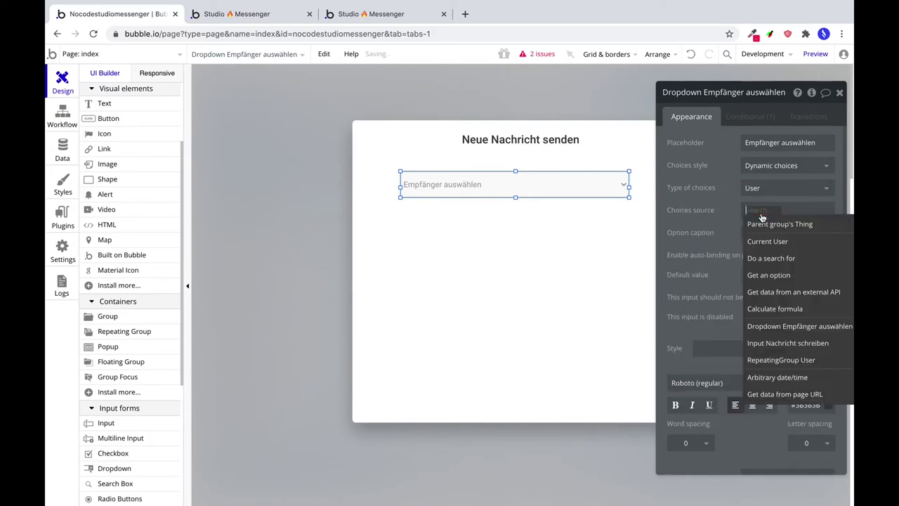
pyautogui.click(778, 259)
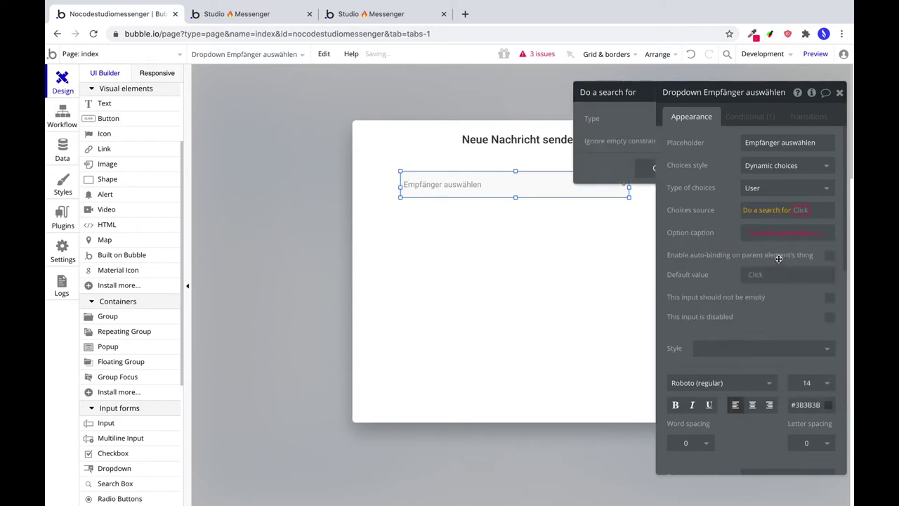
pyautogui.click(577, 129)
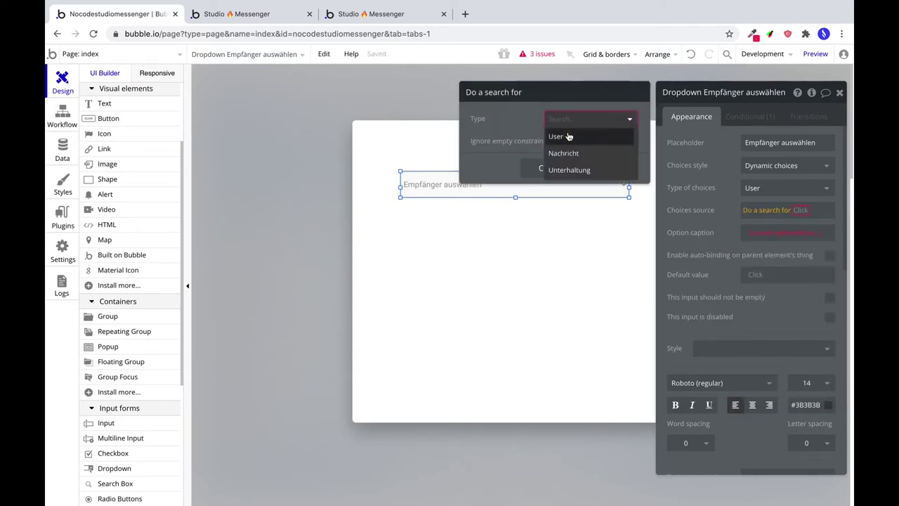
pyautogui.click(568, 135)
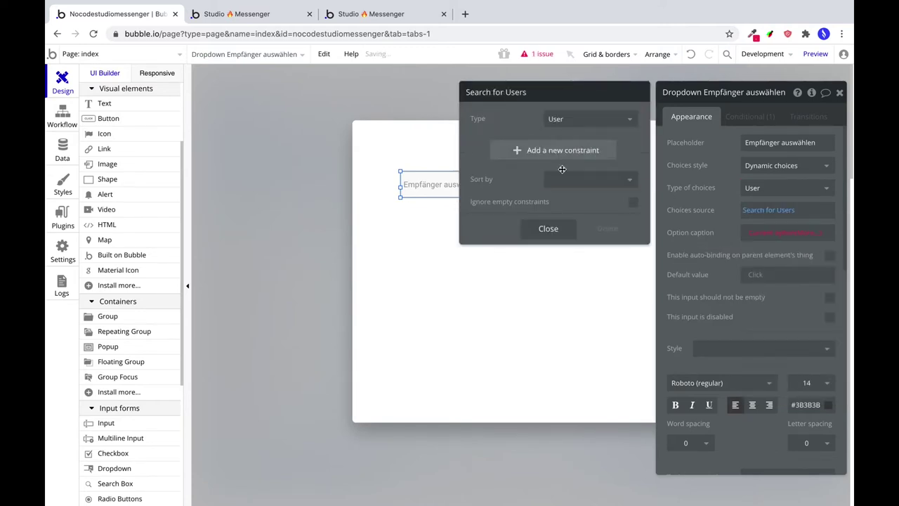
pyautogui.click(548, 229)
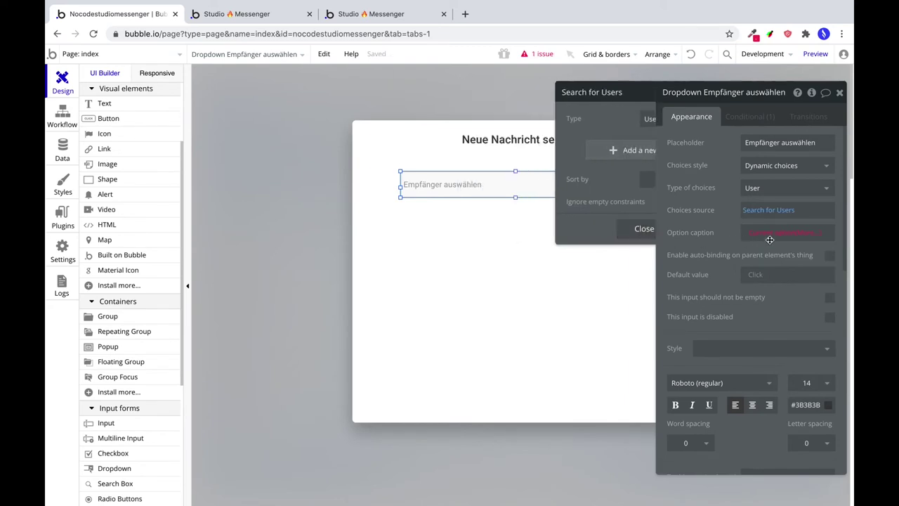
pyautogui.click(808, 216)
pyautogui.scroll(-3, 794, 337)
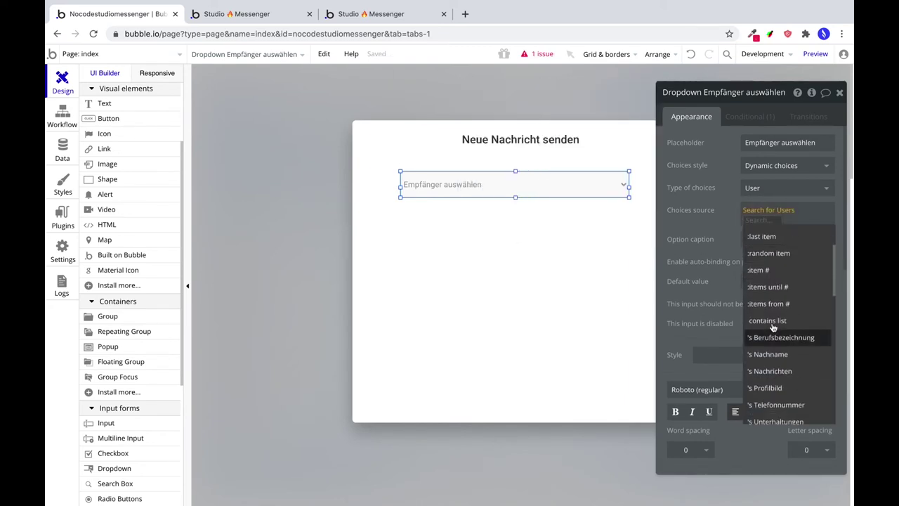
pyautogui.scroll(-10, 808, 340)
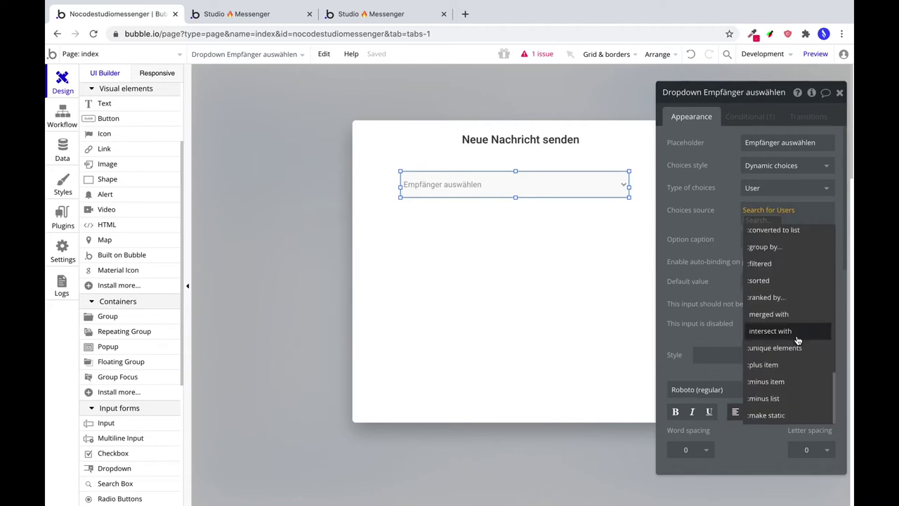
pyautogui.click(776, 380)
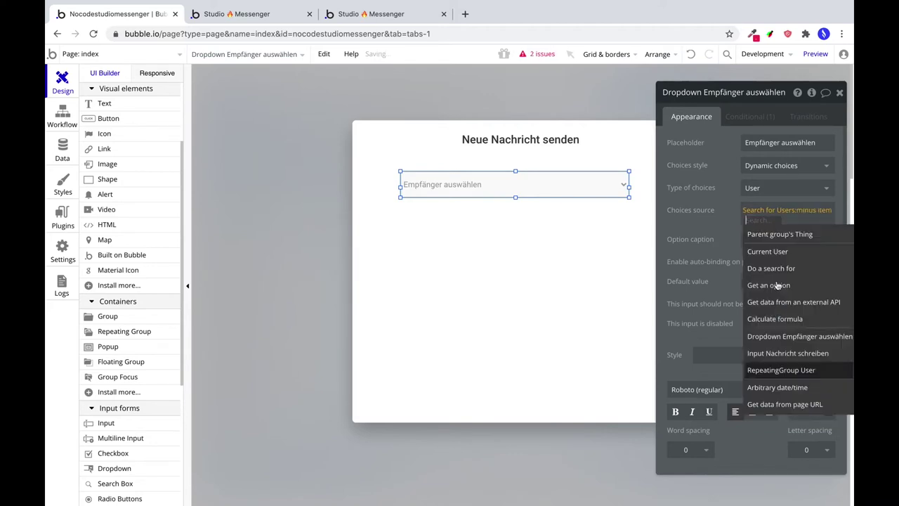
pyautogui.click(768, 251)
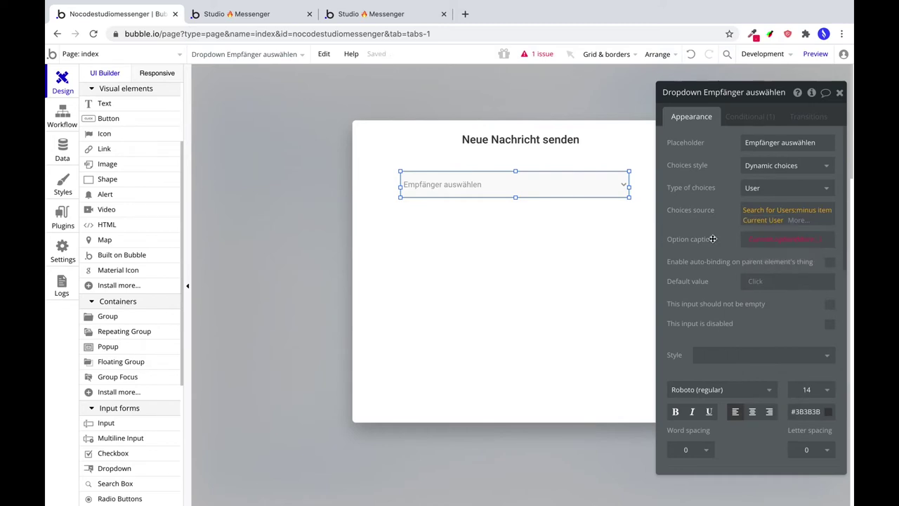
# Set the option caption to each user's Vorname followed by their Nachname.
pyautogui.click(810, 239)
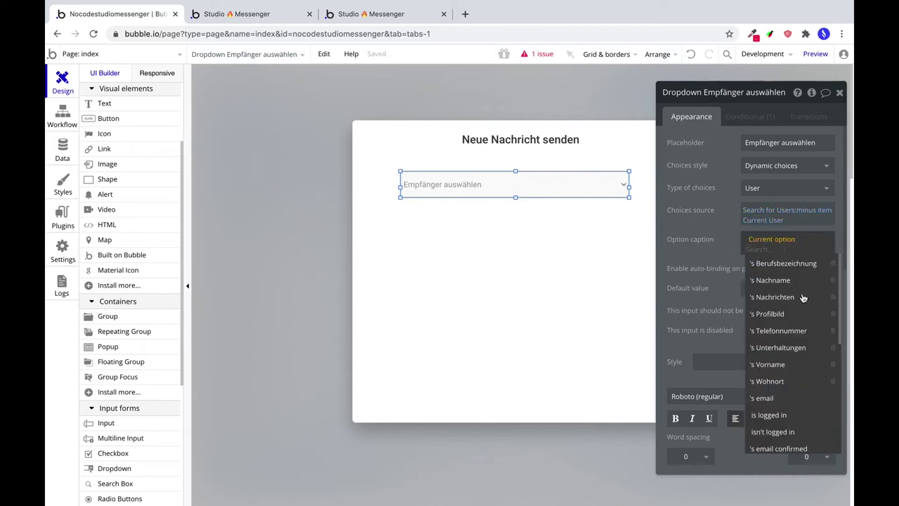
pyautogui.click(780, 365)
pyautogui.click(752, 250)
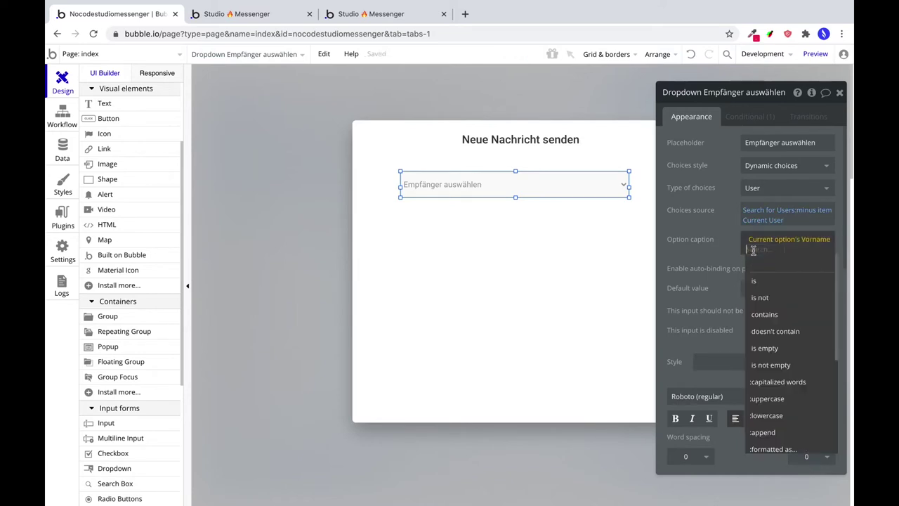
pyautogui.click(710, 252)
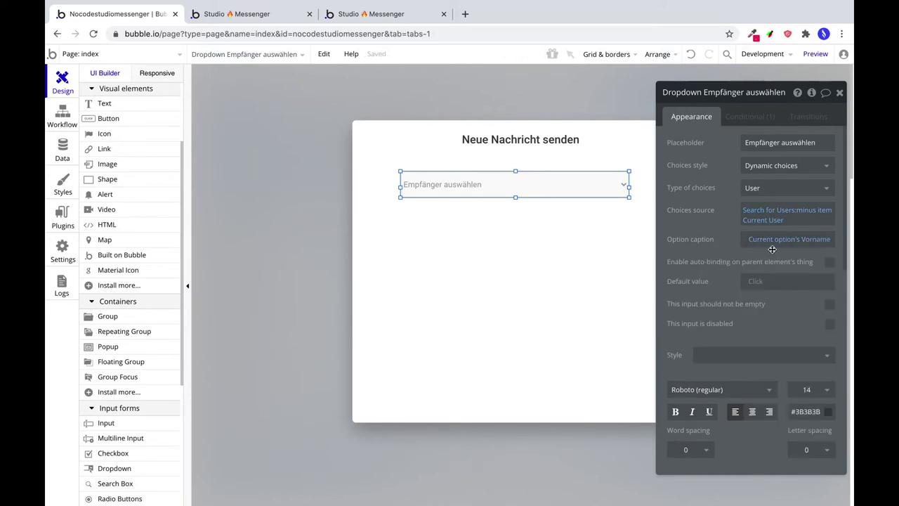
pyautogui.click(832, 246)
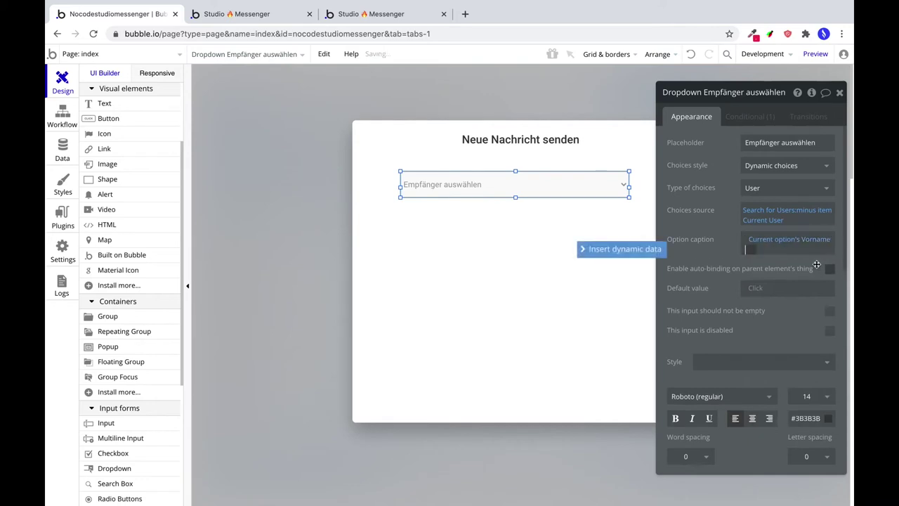
pyautogui.click(613, 248)
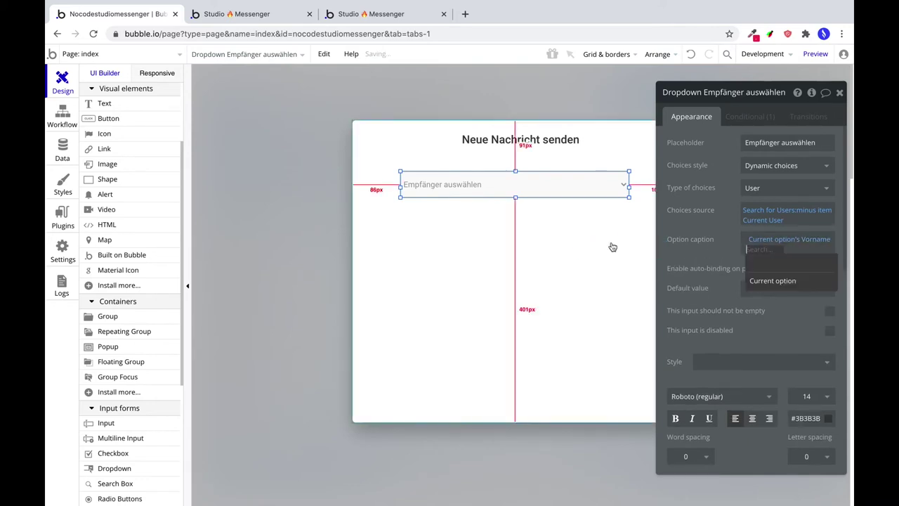
pyautogui.click(792, 284)
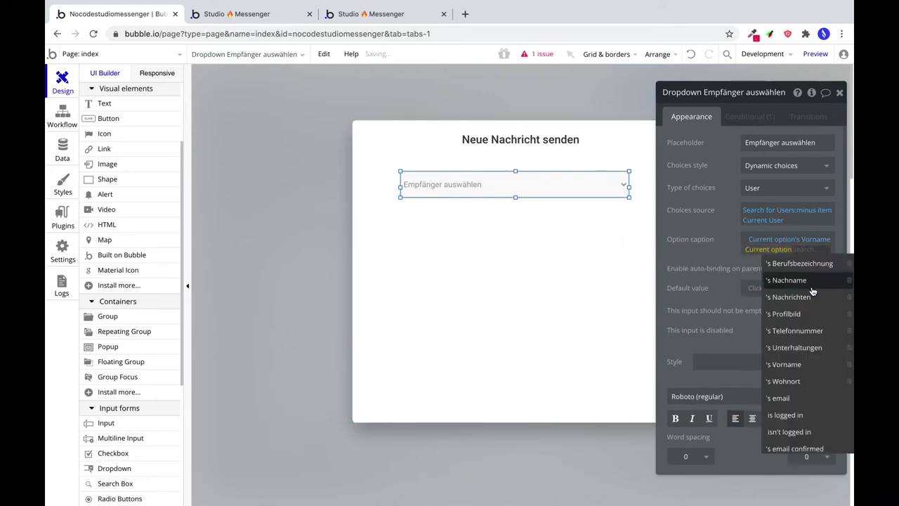
pyautogui.click(802, 281)
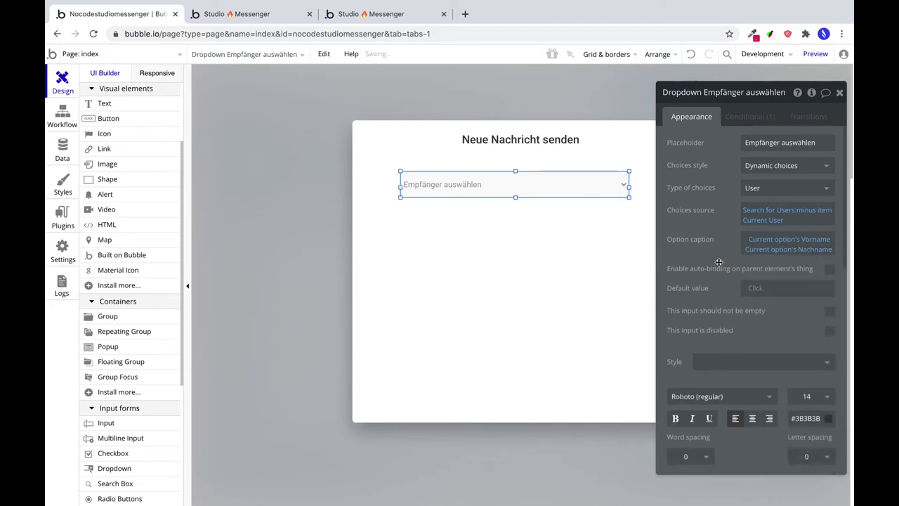
pyautogui.click(746, 258)
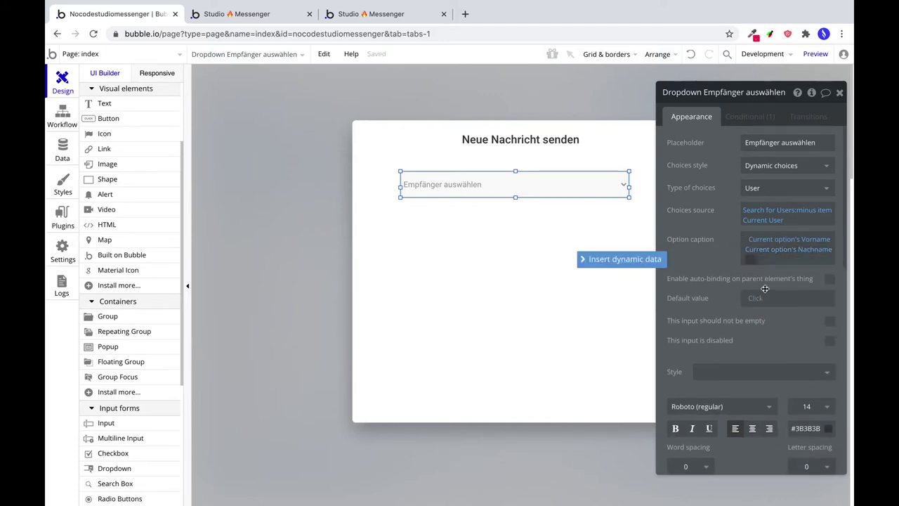
pyautogui.press('BackSpace')
pyautogui.click(744, 249)
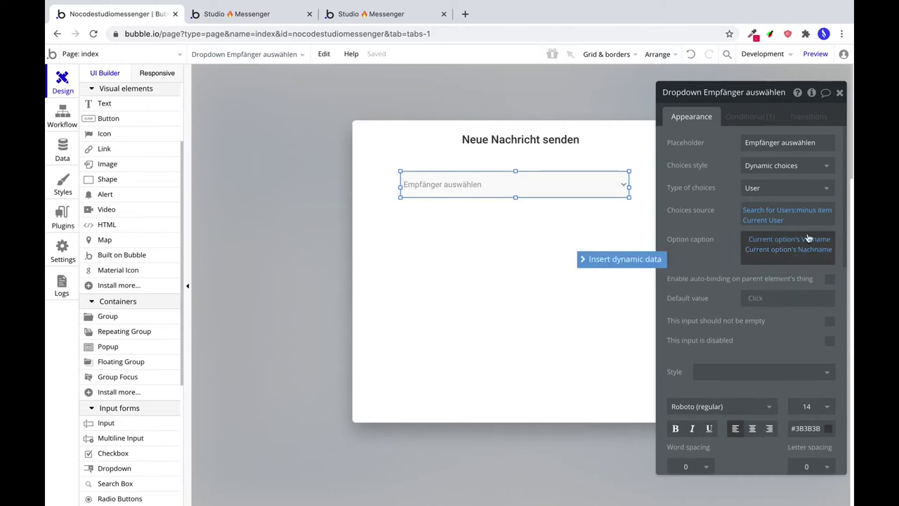
pyautogui.press('BackSpace')
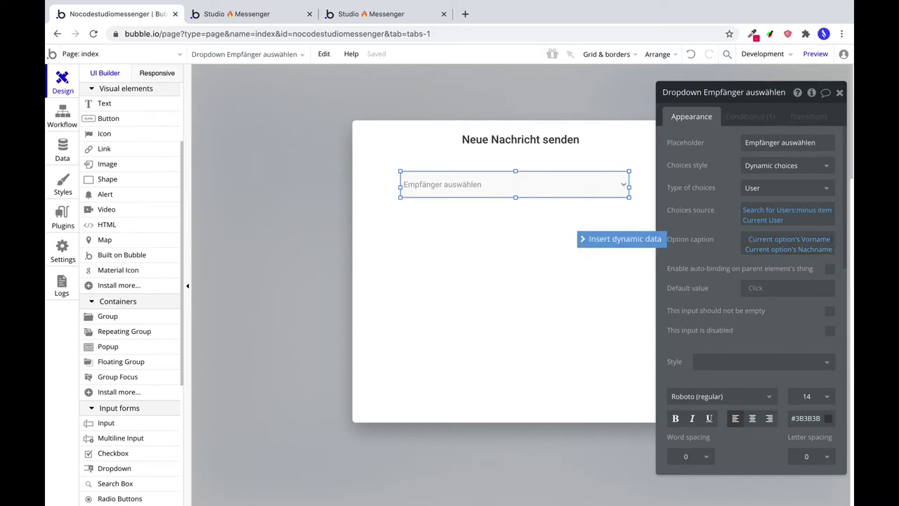
pyautogui.click(738, 259)
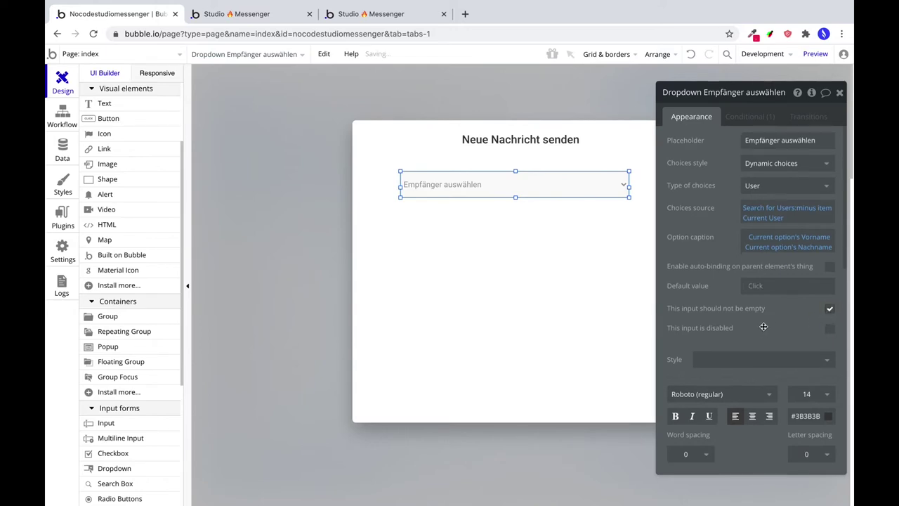
# Set the dropdown's background style and border style to None.
pyautogui.scroll(-2, 763, 328)
pyautogui.scroll(-3, 765, 327)
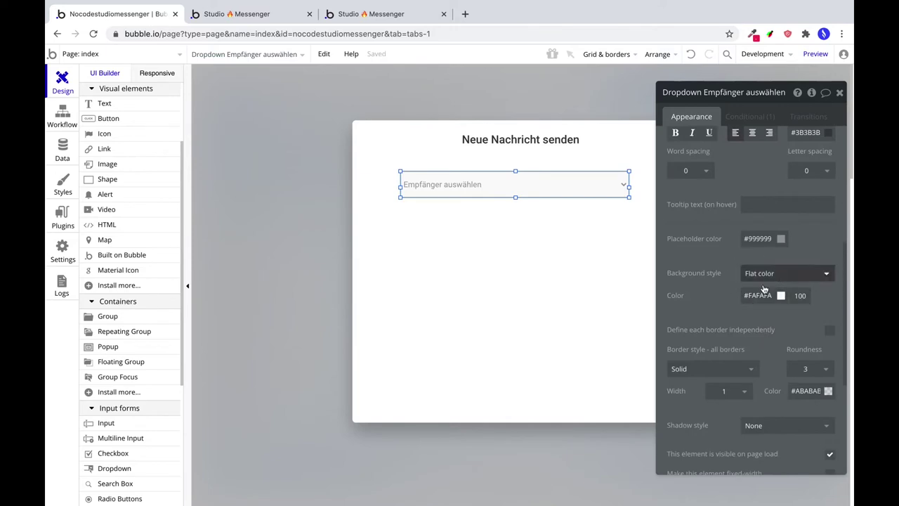
pyautogui.click(763, 276)
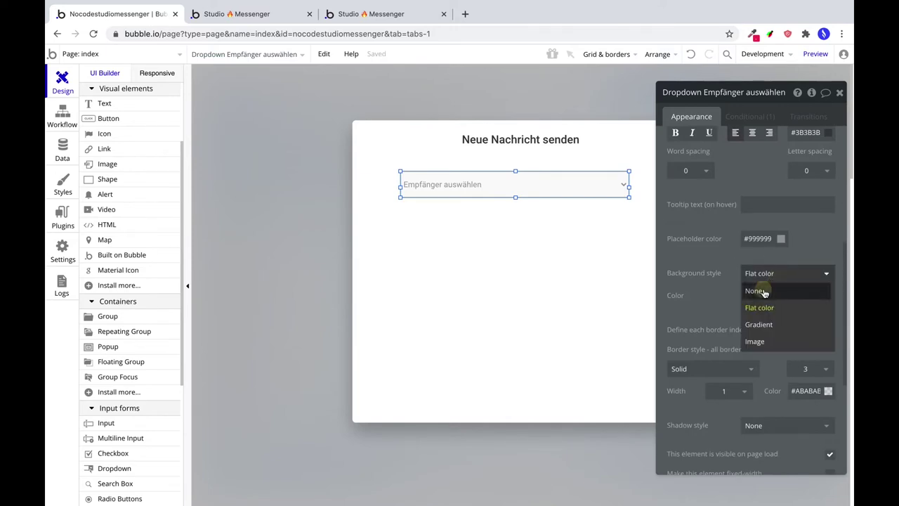
pyautogui.click(763, 290)
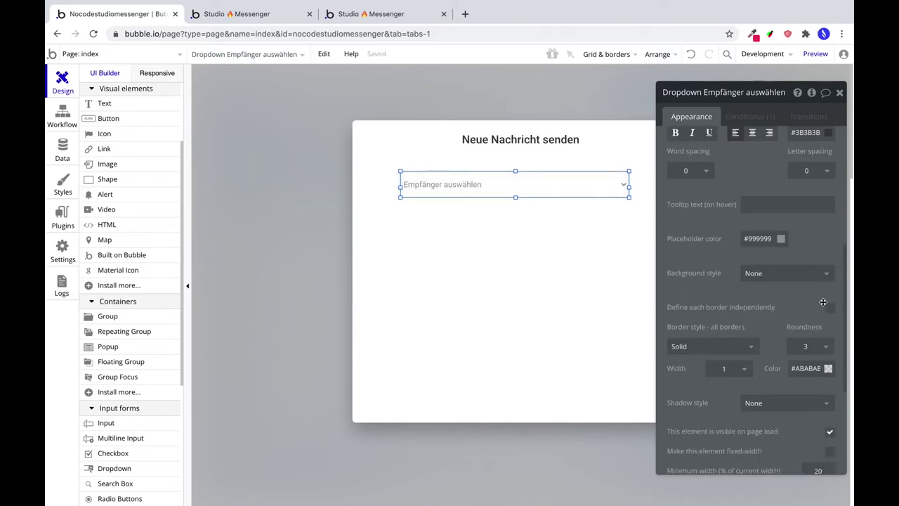
pyautogui.click(724, 347)
pyautogui.click(711, 361)
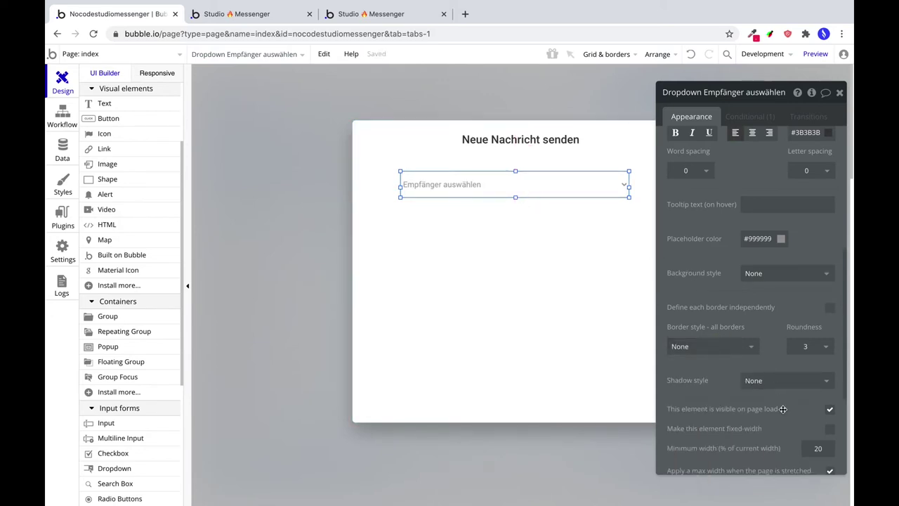
pyautogui.click(105, 438)
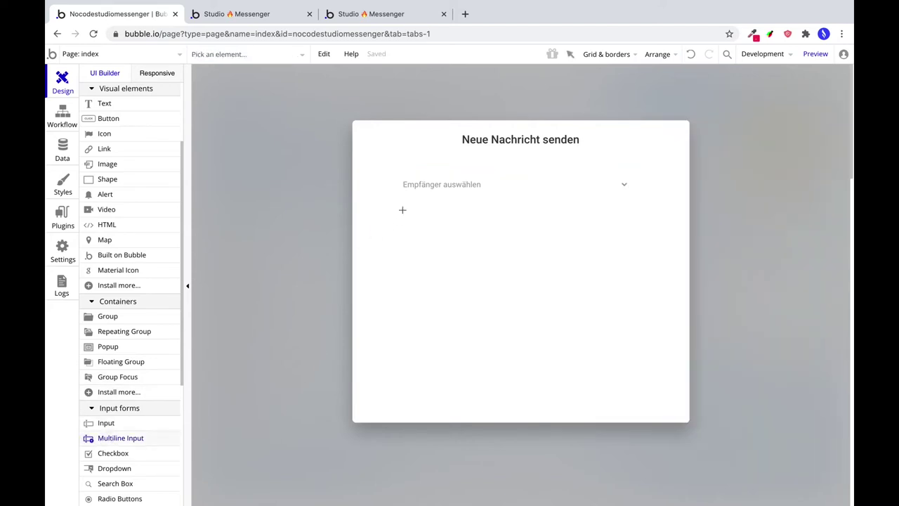
# Draw a multiline input below the dropdown with font Roboto (regular).
pyautogui.moveTo(403, 220); pyautogui.dragTo(632, 305)
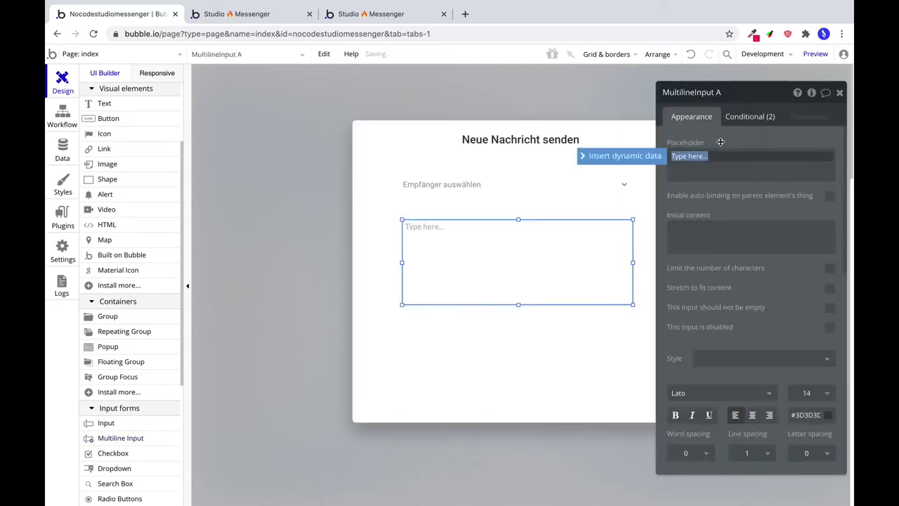
pyautogui.click(706, 394)
pyautogui.write('Roboto (')
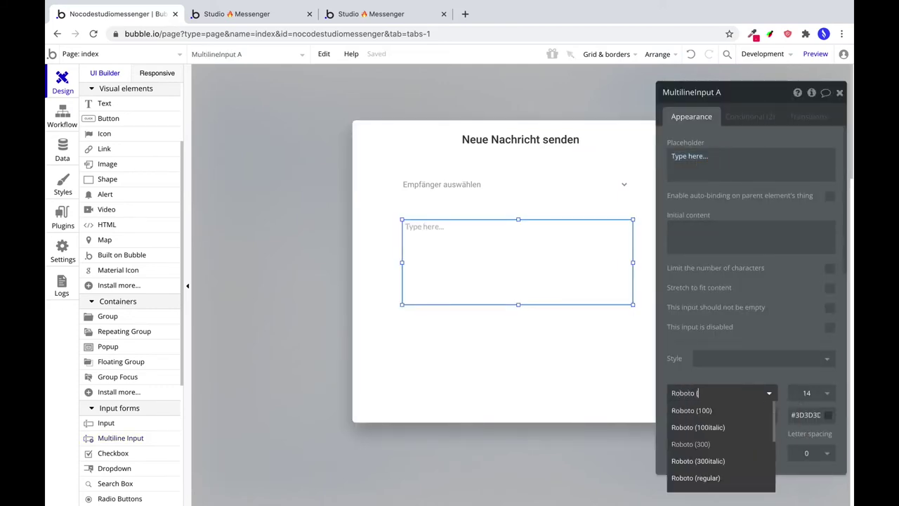
pyautogui.write('re')
pyautogui.click(703, 411)
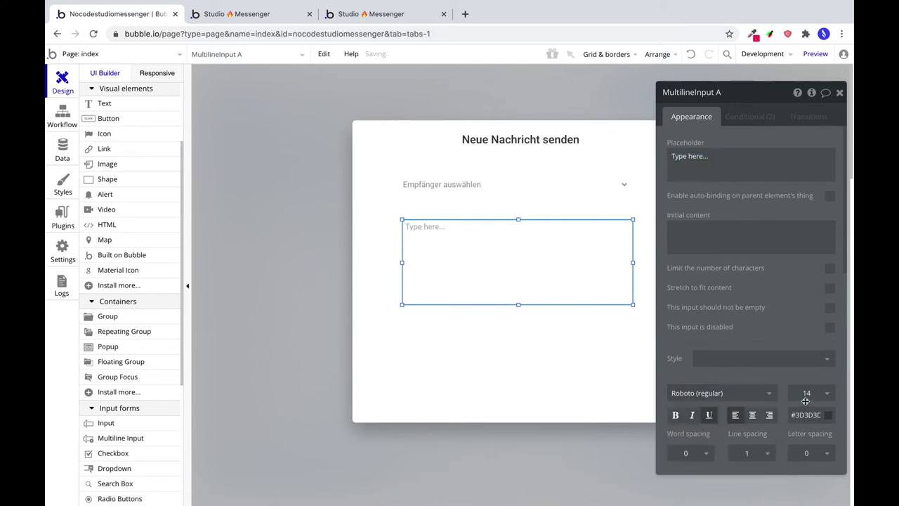
# Restore the Empfänger dropdown's text colour to #3B3B3B after a red test.
pyautogui.click(503, 190)
pyautogui.click(808, 419)
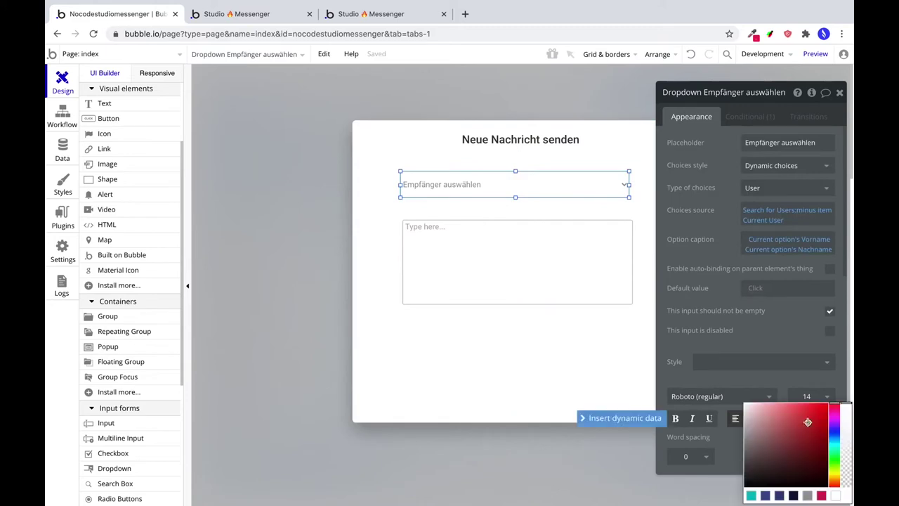
pyautogui.click(788, 381)
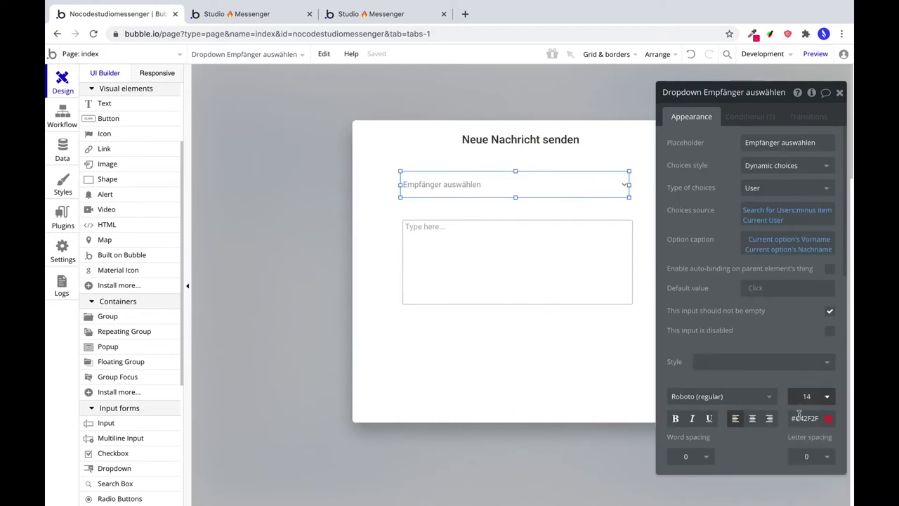
pyautogui.click(690, 54)
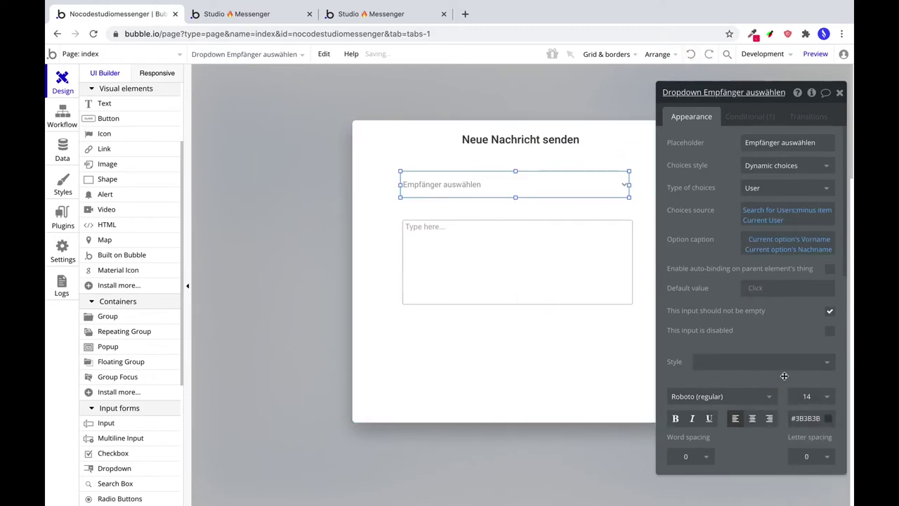
pyautogui.click(819, 418)
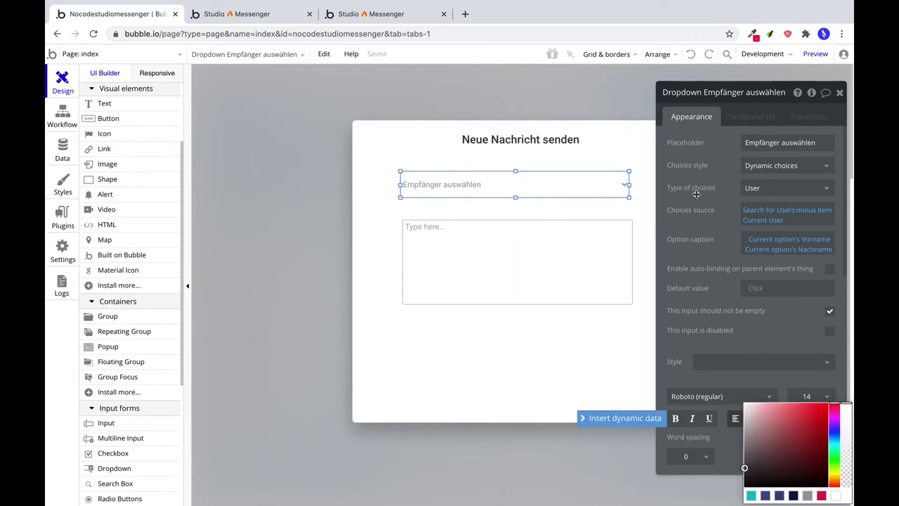
pyautogui.click(608, 316)
# Set the message field's text colour to #3B3B3B.
pyautogui.click(593, 279)
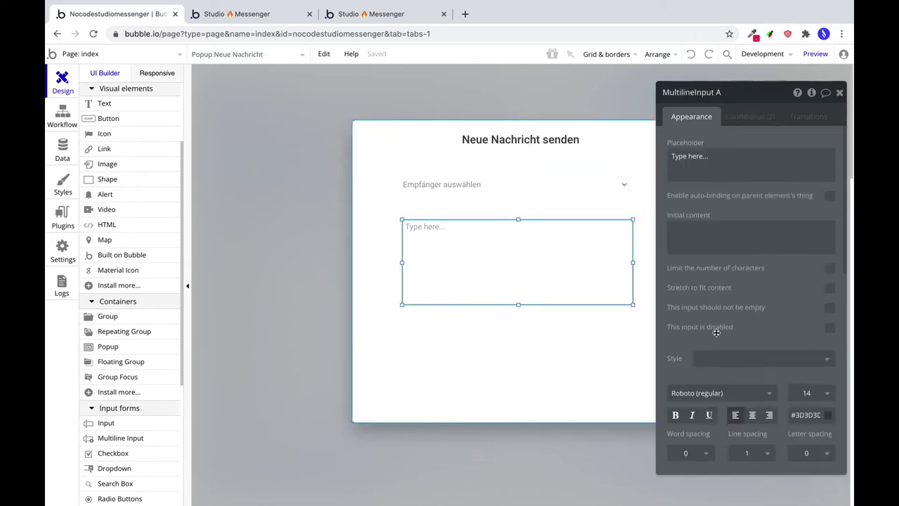
pyautogui.click(798, 415)
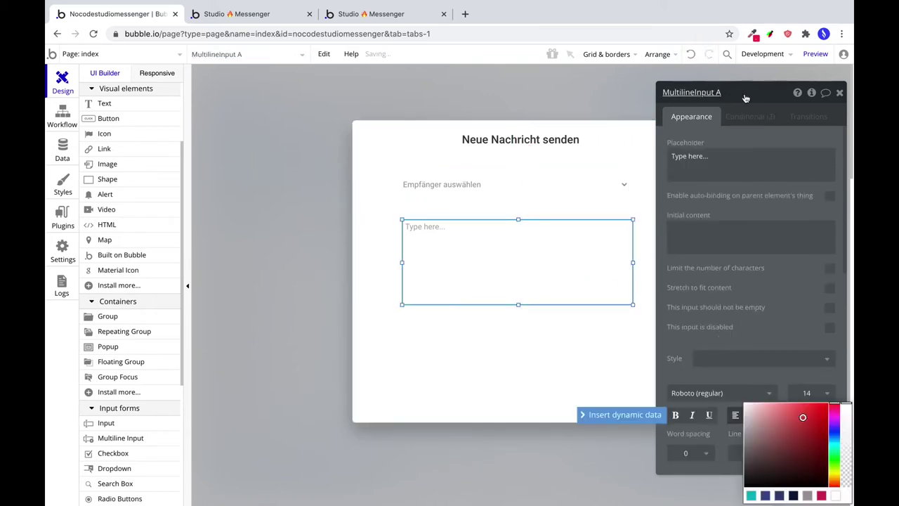
pyautogui.moveTo(743, 94); pyautogui.dragTo(733, 55)
pyautogui.click(794, 372)
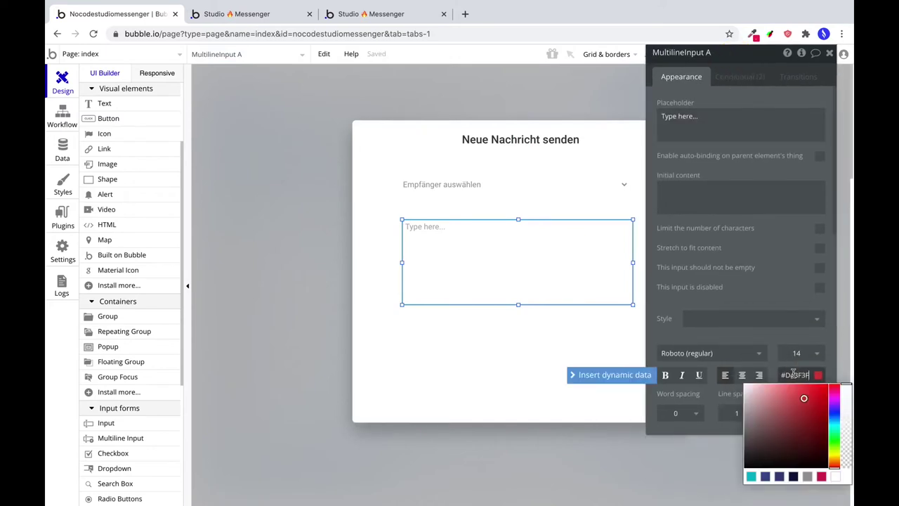
pyautogui.doubleClick(794, 372)
pyautogui.write('3B3B3B')
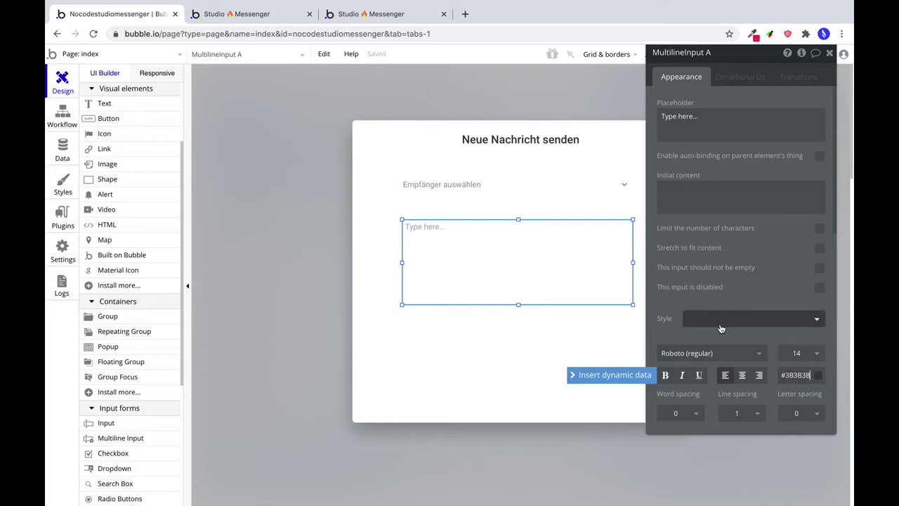
# Set the message field's background and border to None and shrink its height to about 92 px.
pyautogui.scroll(-5, 738, 302)
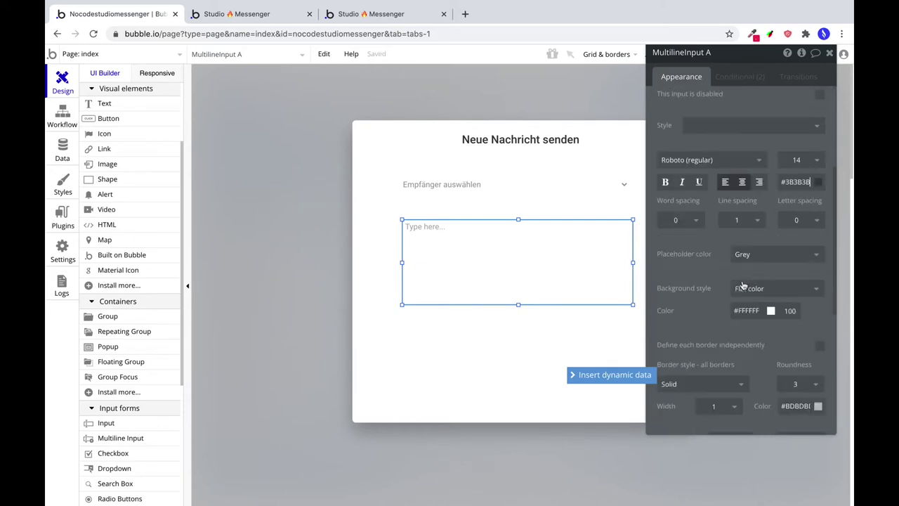
pyautogui.click(749, 290)
pyautogui.click(747, 307)
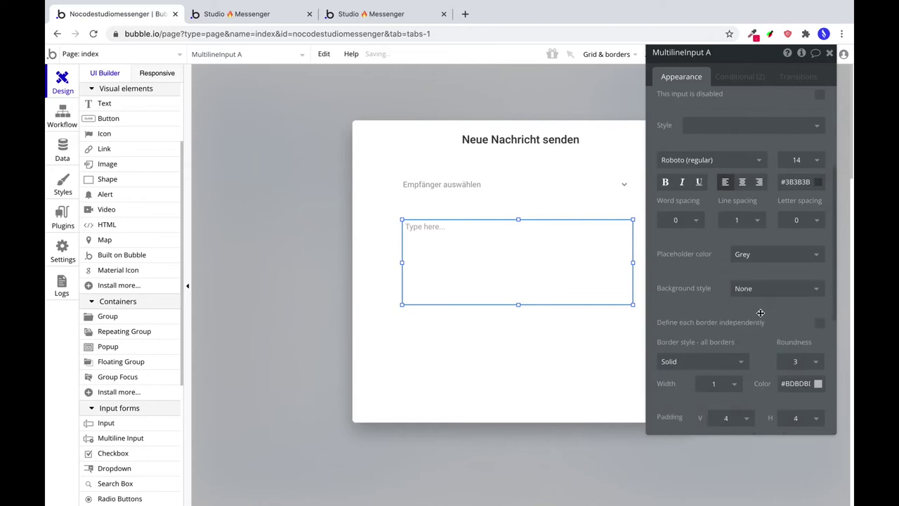
pyautogui.click(697, 363)
pyautogui.click(696, 376)
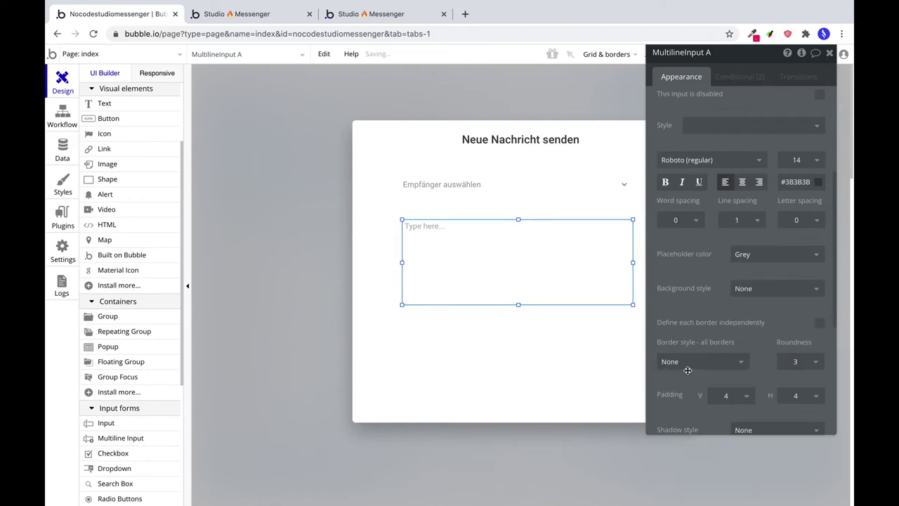
pyautogui.moveTo(518, 304); pyautogui.dragTo(517, 284)
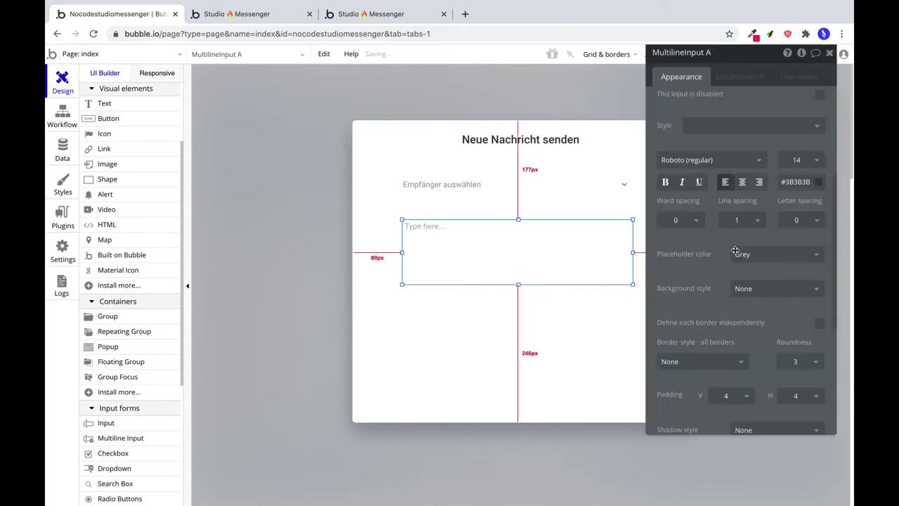
pyautogui.scroll(3, 732, 130)
# Set placeholder 'Nachricht schreiben', remove the focused shadow condition, and require the field to be non-empty.
pyautogui.tripleClick(702, 111)
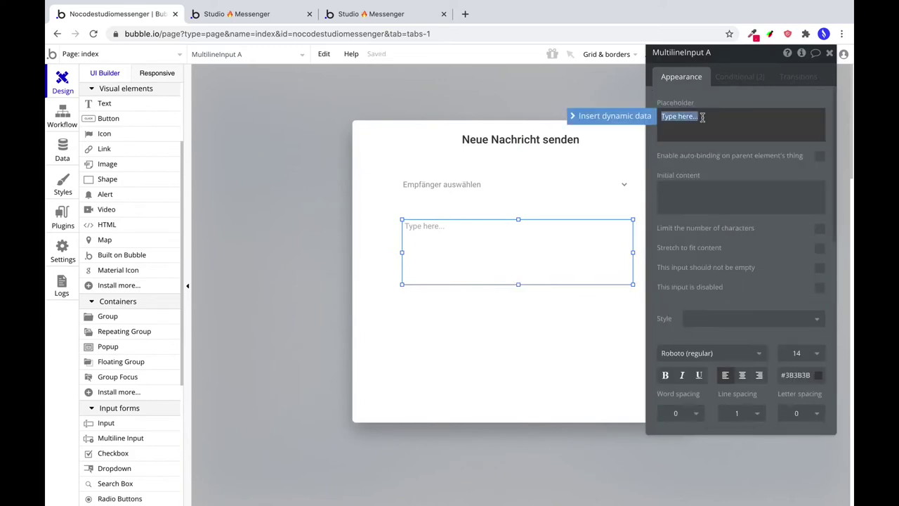
pyautogui.write('Nachricht schreib')
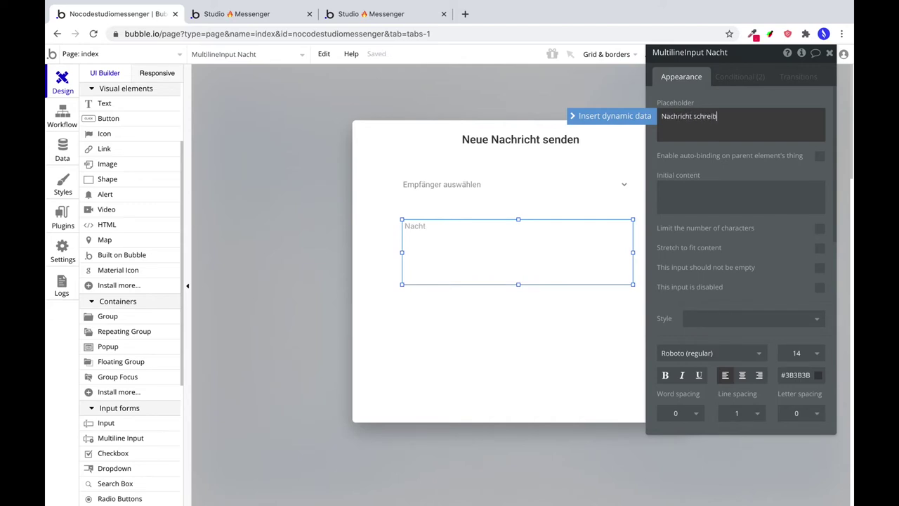
pyautogui.write('en')
pyautogui.click(739, 76)
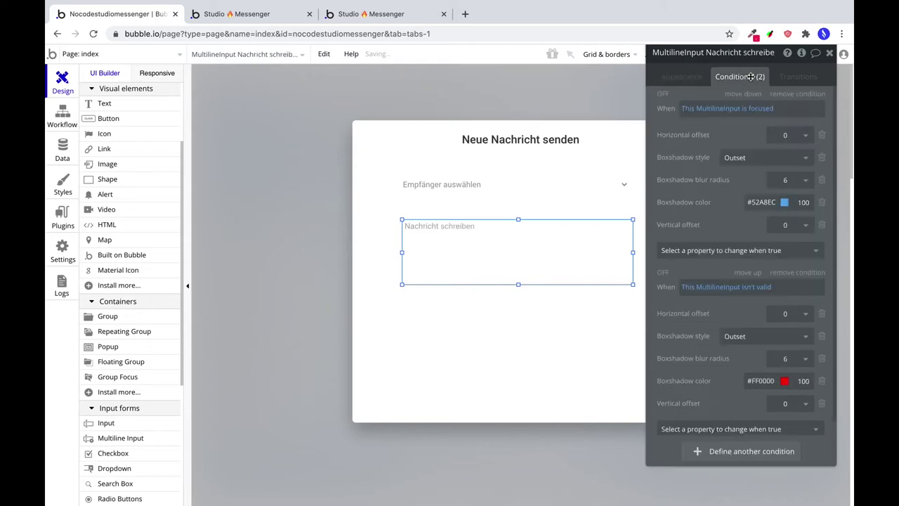
pyautogui.click(797, 95)
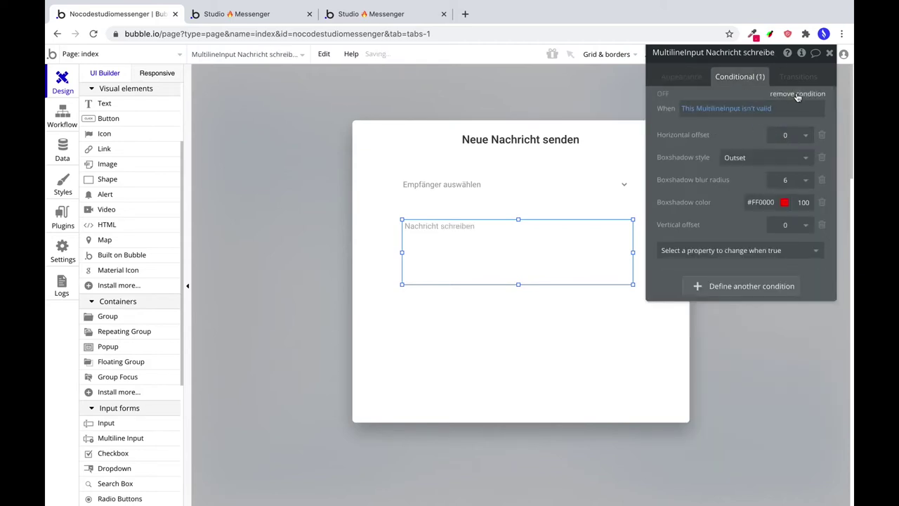
pyautogui.click(664, 78)
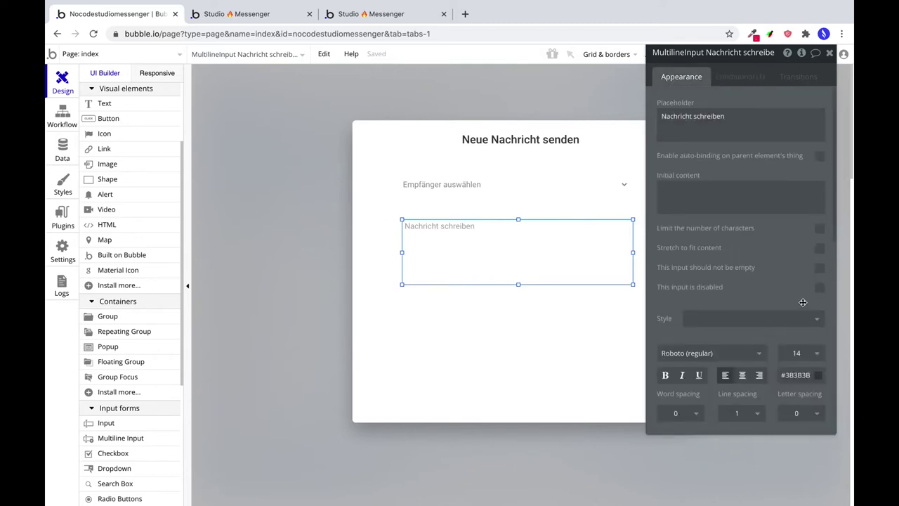
pyautogui.click(820, 271)
# Nudge the message field up about 12 px toward the dropdown.
pyautogui.scroll(-10, 780, 298)
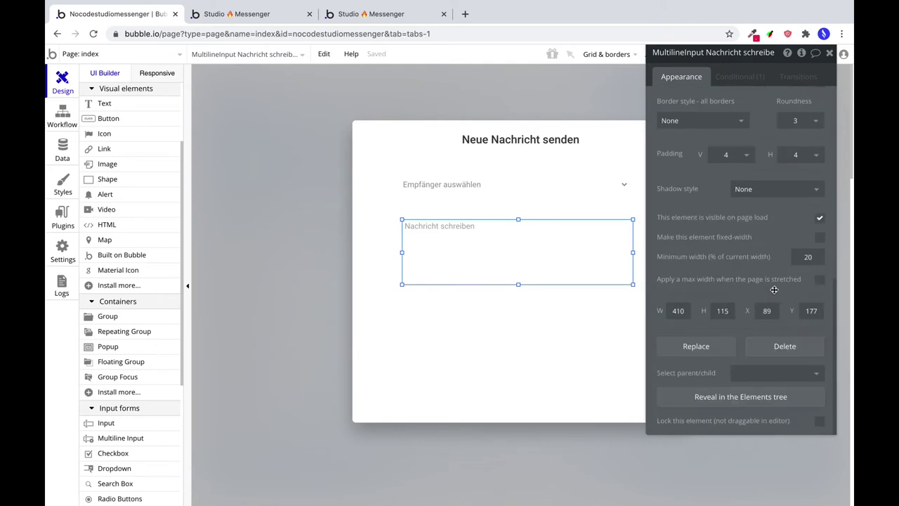
pyautogui.scroll(10, 766, 268)
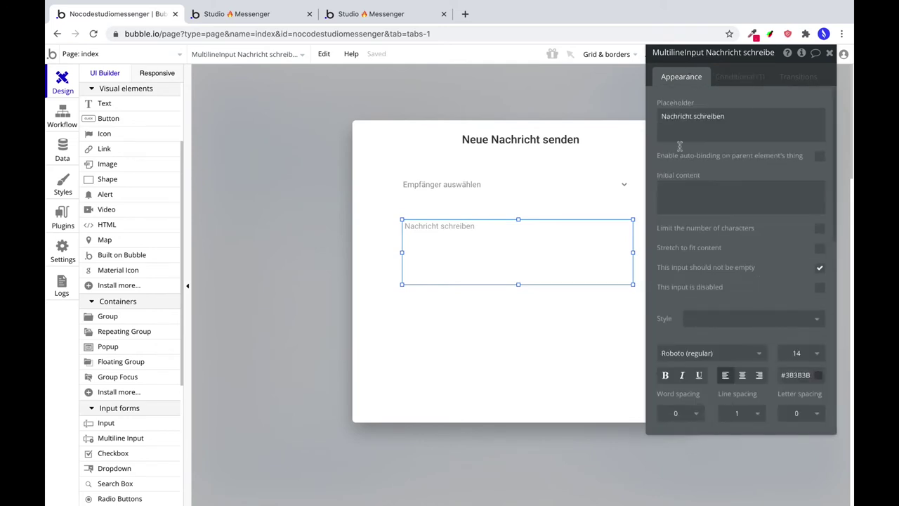
pyautogui.click(530, 185)
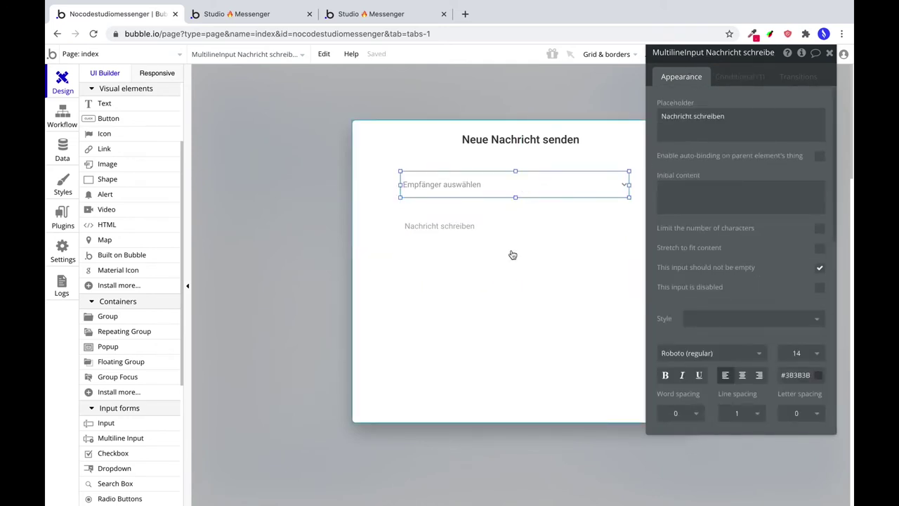
pyautogui.click(512, 253)
pyautogui.press('Up')
pyautogui.press('Up')
pyautogui.press('Up')
pyautogui.press('Up')
pyautogui.press('Up')
pyautogui.press('Up')
pyautogui.press('Up')
pyautogui.press('Up')
pyautogui.press('Up')
pyautogui.press('Up')
pyautogui.press('Up')
pyautogui.press('Up')
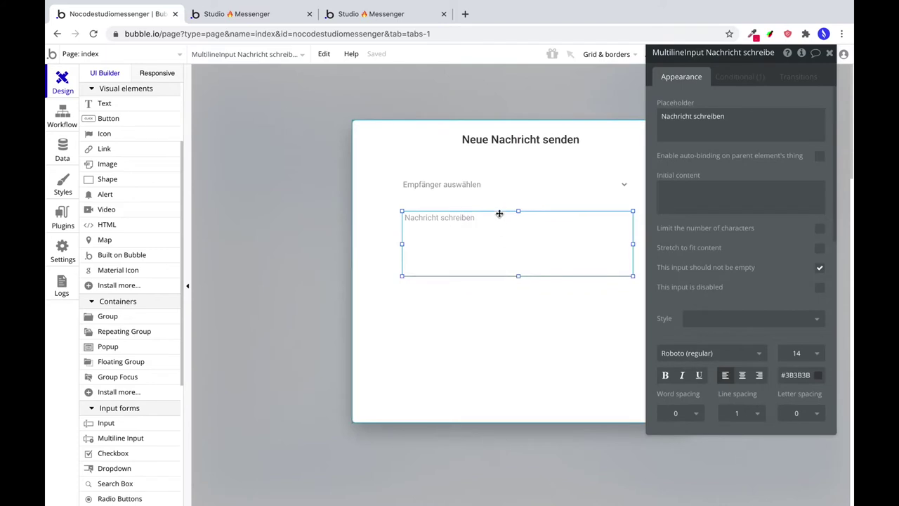
# Move the dropdown and message field together, up then down, leaving the field 24 px below the dropdown.
pyautogui.click(527, 184)
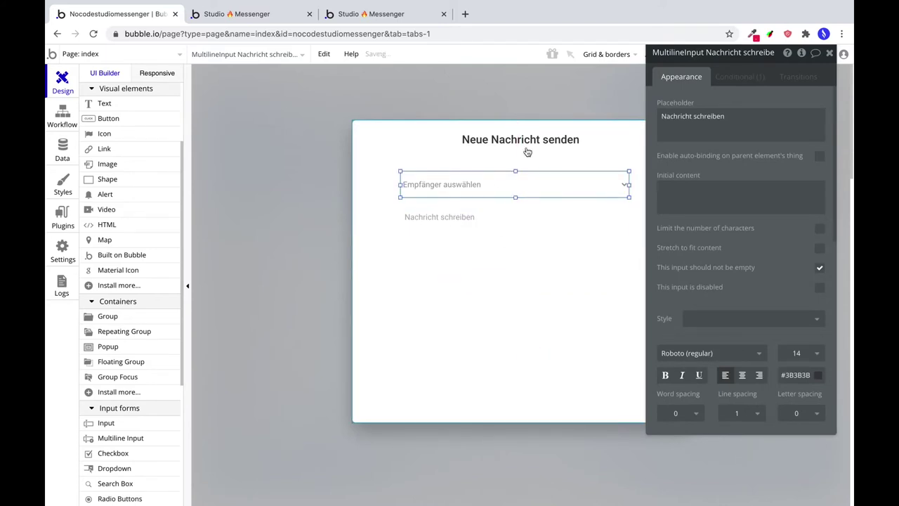
pyautogui.keyDown('shift'); pyautogui.click(536, 222); pyautogui.keyUp('shift')
pyautogui.press('Up')
pyautogui.press('Up')
pyautogui.press('Up')
pyautogui.press('Up')
pyautogui.press('Up')
pyautogui.press('Up')
pyautogui.press('Up')
pyautogui.press('Up')
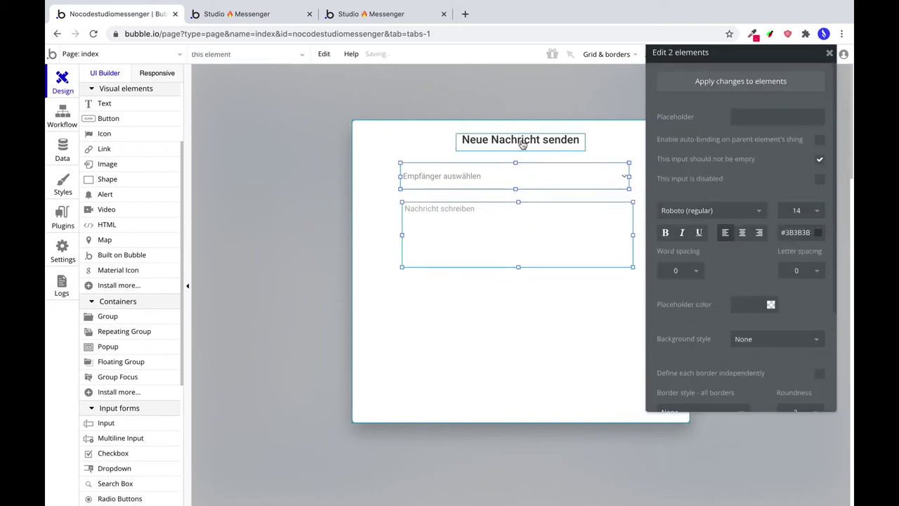
pyautogui.click(521, 140)
pyautogui.click(526, 176)
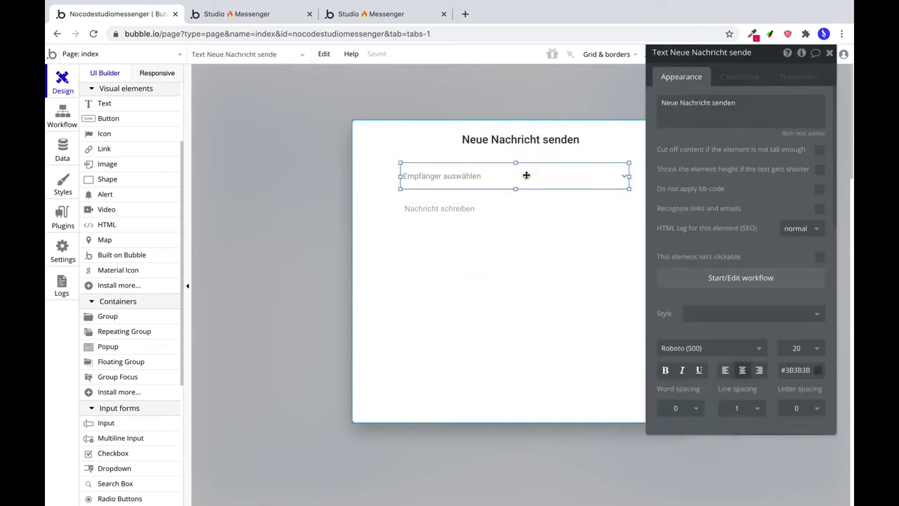
pyautogui.keyDown('shift'); pyautogui.click(534, 223); pyautogui.keyUp('shift')
pyautogui.click(484, 332)
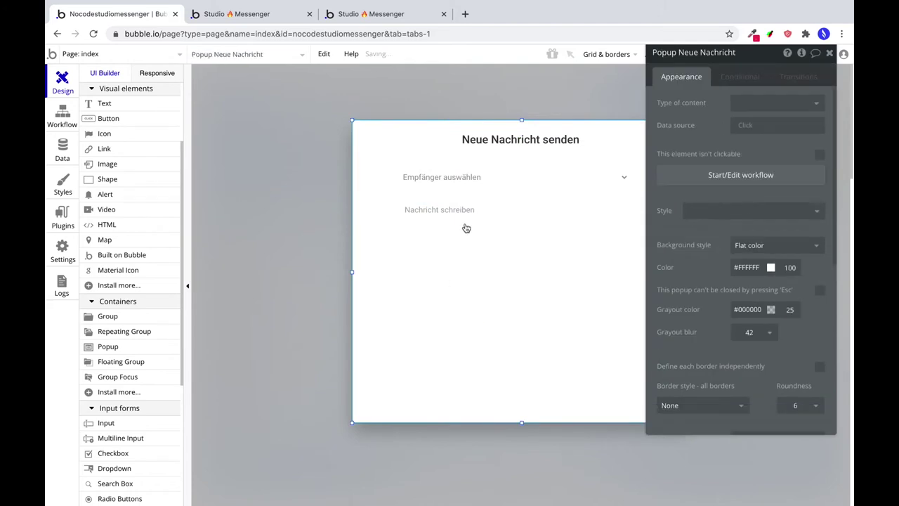
pyautogui.click(568, 175)
pyautogui.keyDown('shift'); pyautogui.click(528, 227); pyautogui.keyUp('shift')
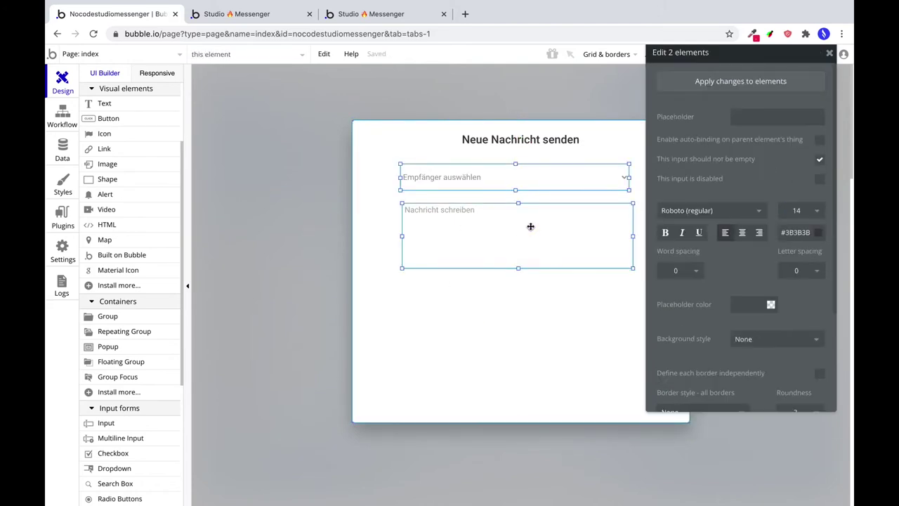
pyautogui.press('Down')
pyautogui.press('Down')
pyautogui.press('Down')
pyautogui.press('Down')
pyautogui.press('Down')
pyautogui.press('Down')
pyautogui.press('Down')
pyautogui.press('Down')
pyautogui.press('Down')
pyautogui.press('Down')
pyautogui.press('Down')
pyautogui.press('Down')
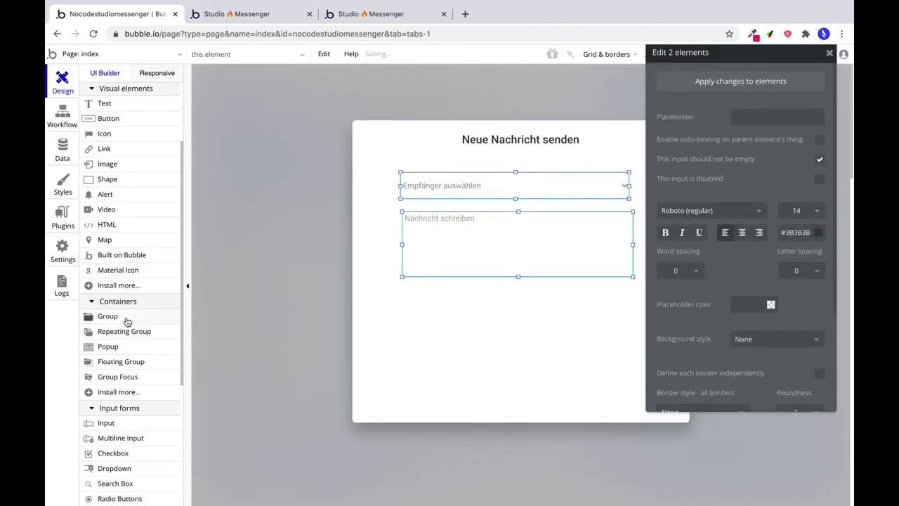
# Draw a line shape under the title with X 0, height 1 and width 600.
pyautogui.click(107, 180)
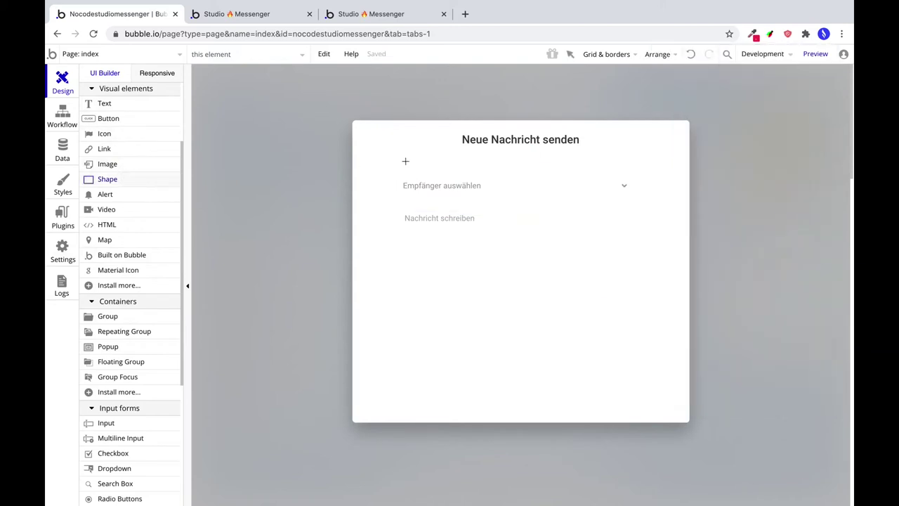
pyautogui.moveTo(353, 152)
pyautogui.mouseDown()
pyautogui.moveTo(702, 166)
pyautogui.moveTo(682, 157)
pyautogui.mouseUp()
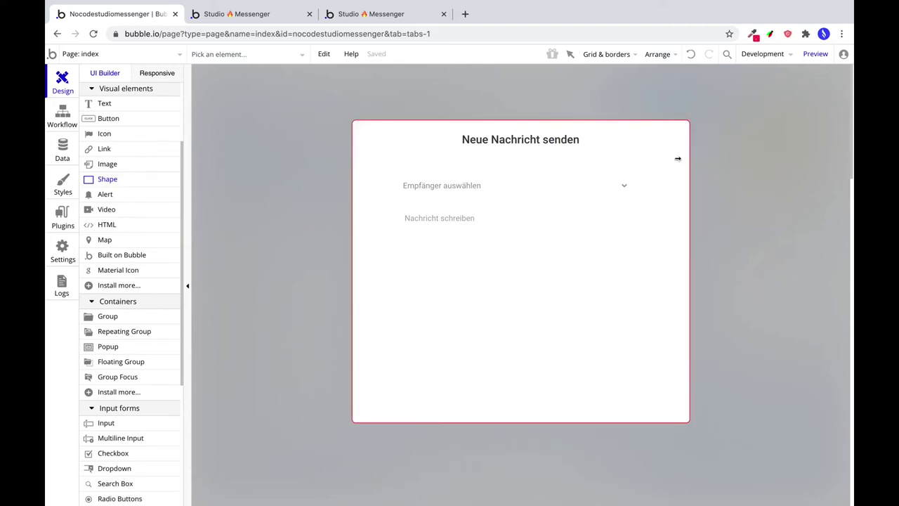
pyautogui.scroll(-3, 737, 346)
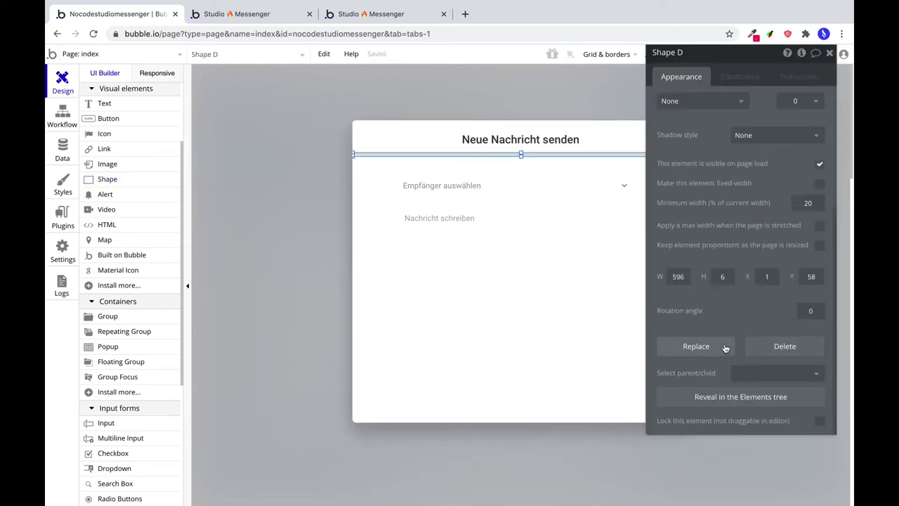
pyautogui.click(676, 276)
pyautogui.press('Tab')
pyautogui.press('Tab')
pyautogui.write('0')
pyautogui.click(720, 276)
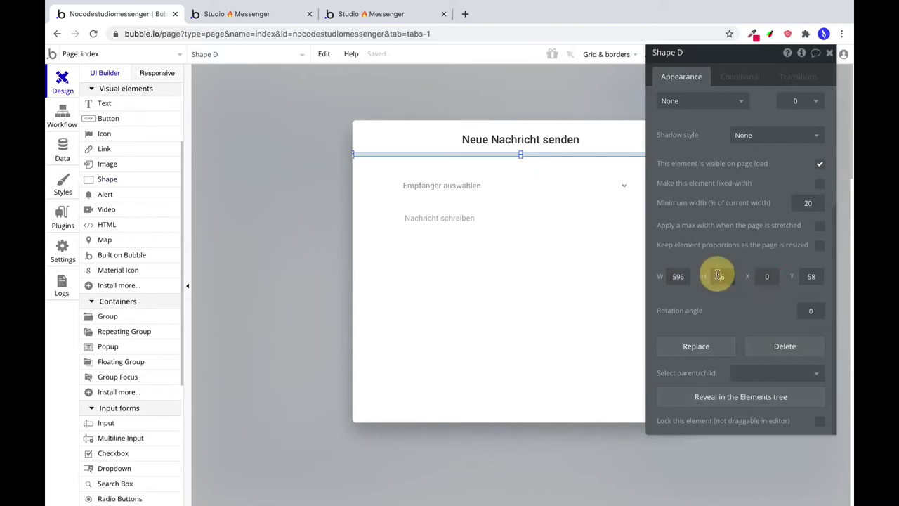
pyautogui.write('1')
pyautogui.click(678, 276)
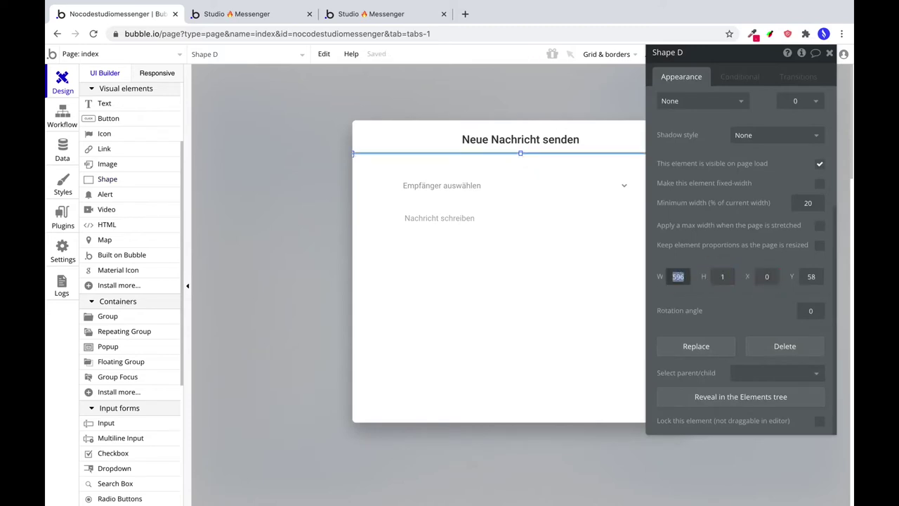
pyautogui.write('600')
# Colour the line #728197 at 20% opacity.
pyautogui.scroll(5, 755, 202)
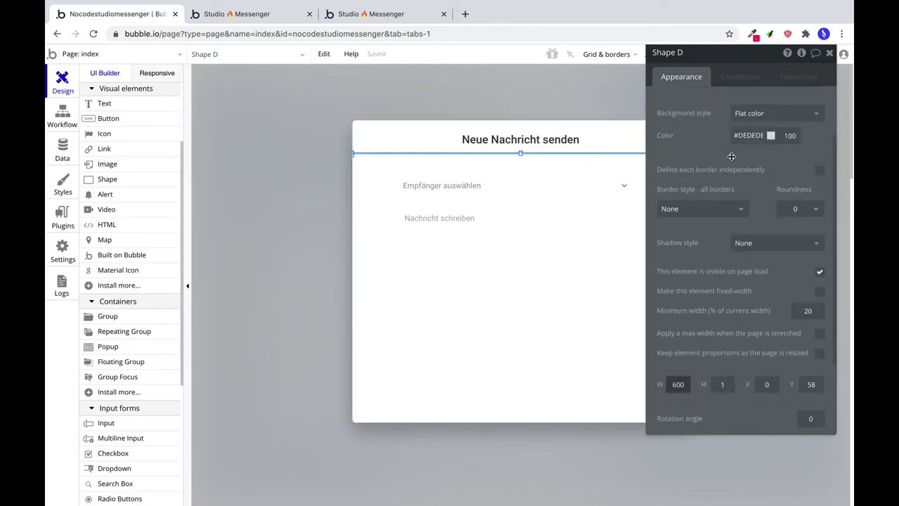
pyautogui.doubleClick(744, 206)
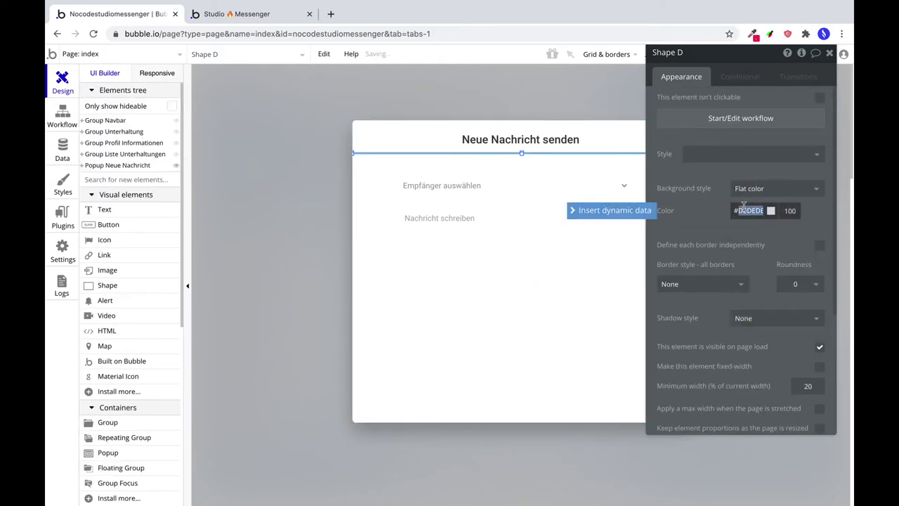
pyautogui.write('72')
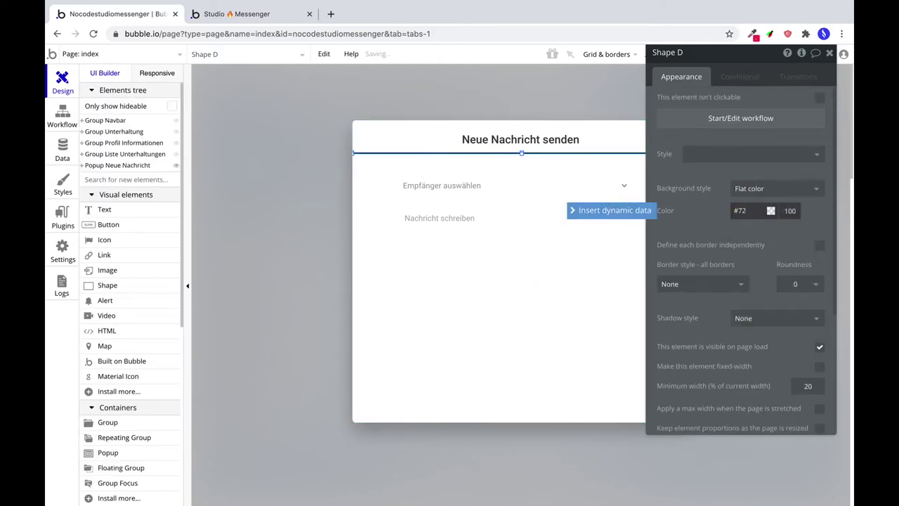
pyautogui.write('8197')
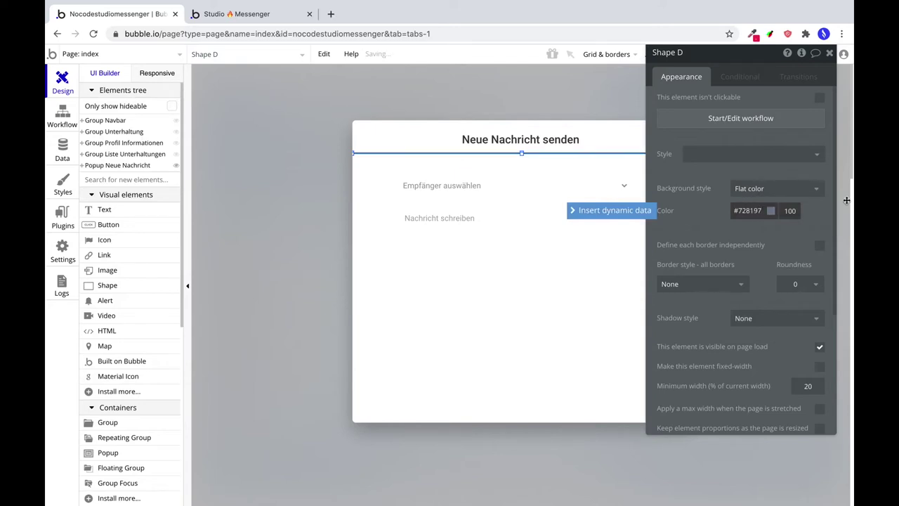
pyautogui.doubleClick(791, 210)
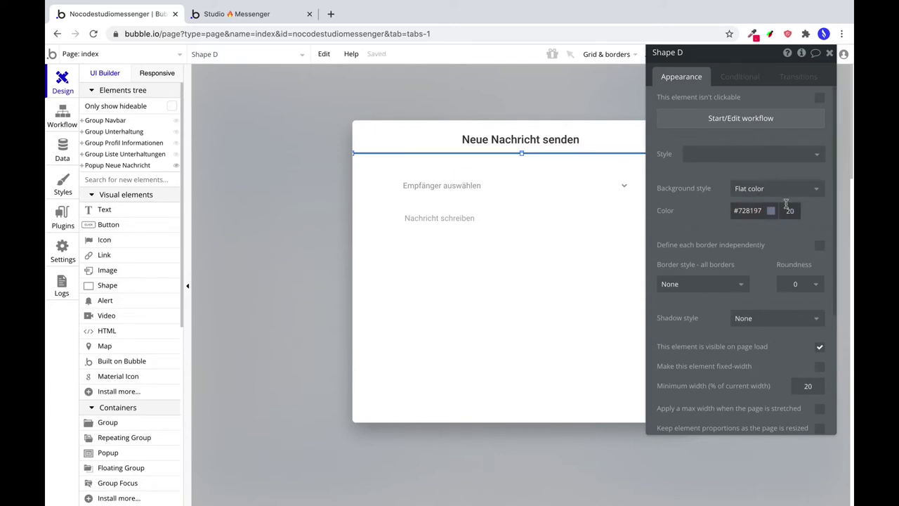
# Nudge the recipient dropdown and message field down a few pixels below the divider.
pyautogui.click(517, 138)
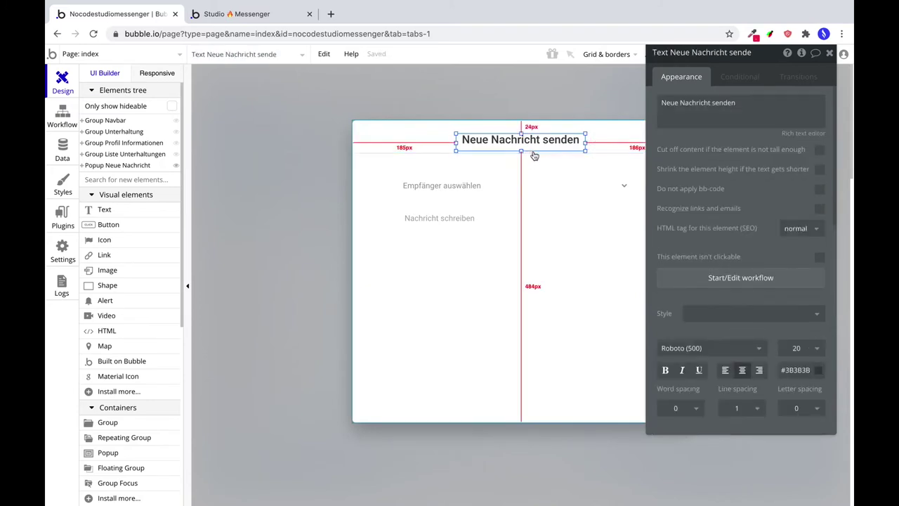
pyautogui.click(534, 158)
pyautogui.click(534, 157)
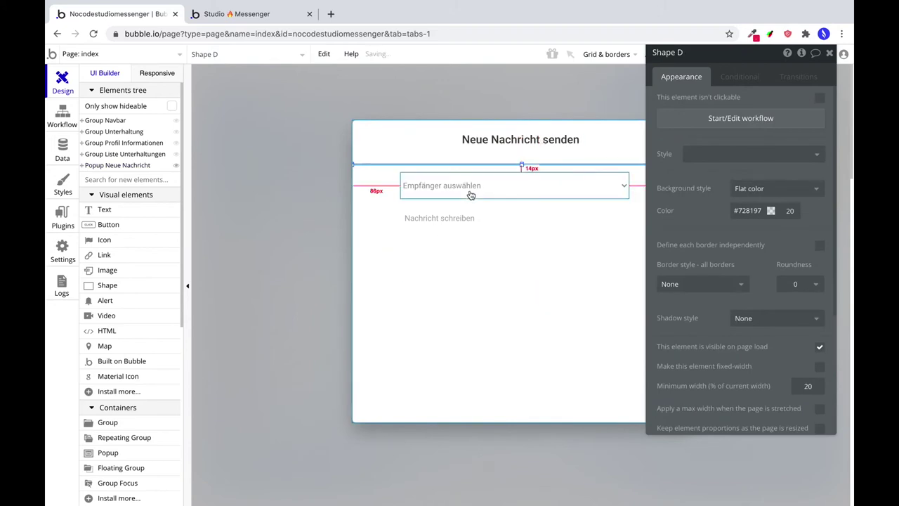
pyautogui.click(501, 186)
pyautogui.keyDown('shift'); pyautogui.click(512, 217); pyautogui.keyUp('shift')
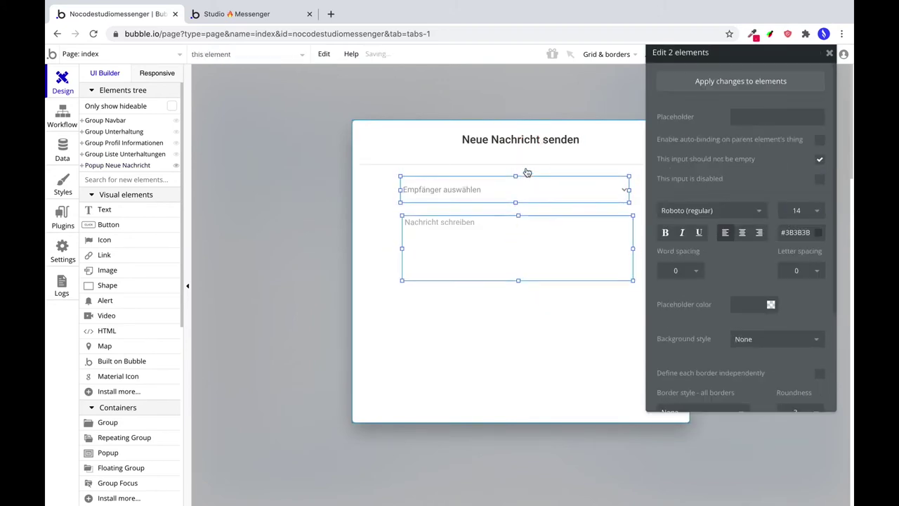
pyautogui.press('Down')
pyautogui.click(525, 194)
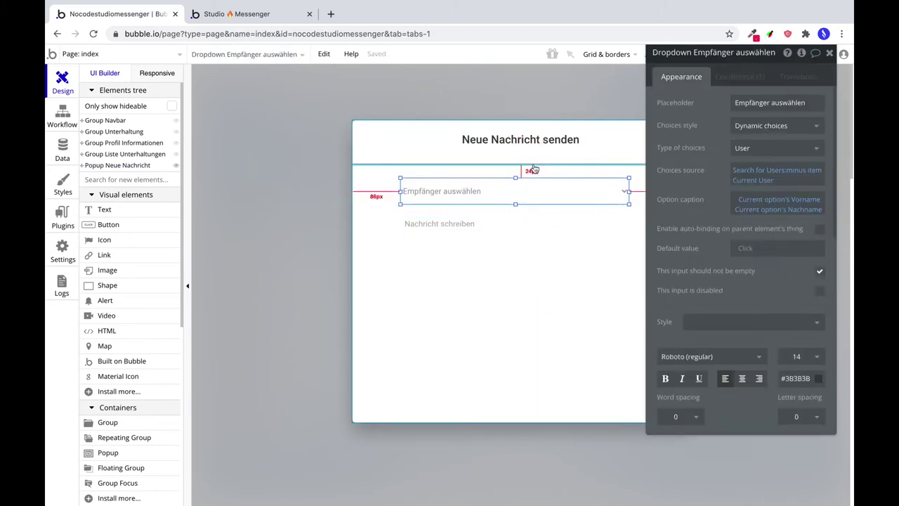
pyautogui.click(494, 297)
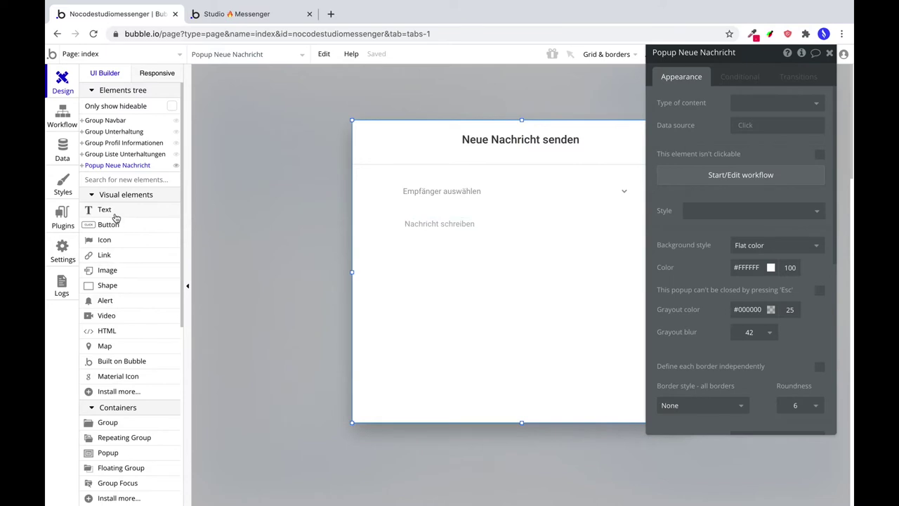
# Paste a copy of the page's Neue Nachricht button into the popup below the message field.
pyautogui.click(176, 165)
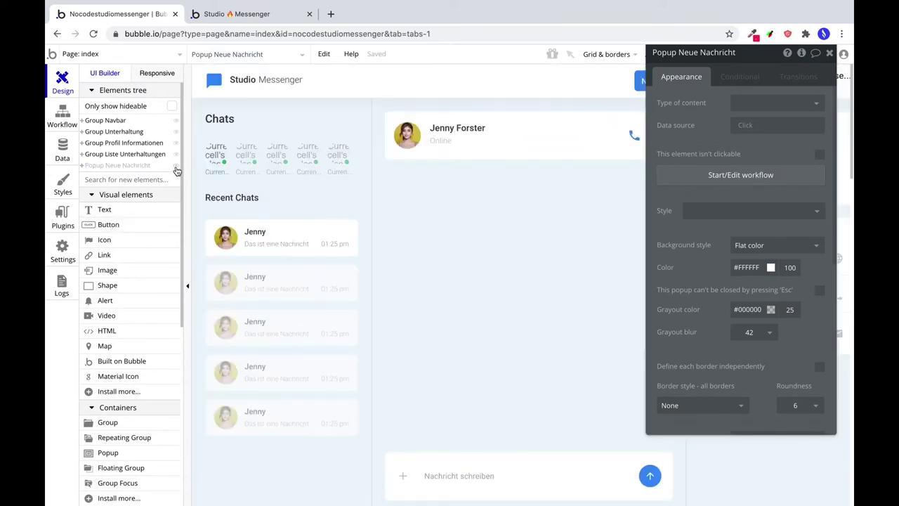
pyautogui.click(639, 82)
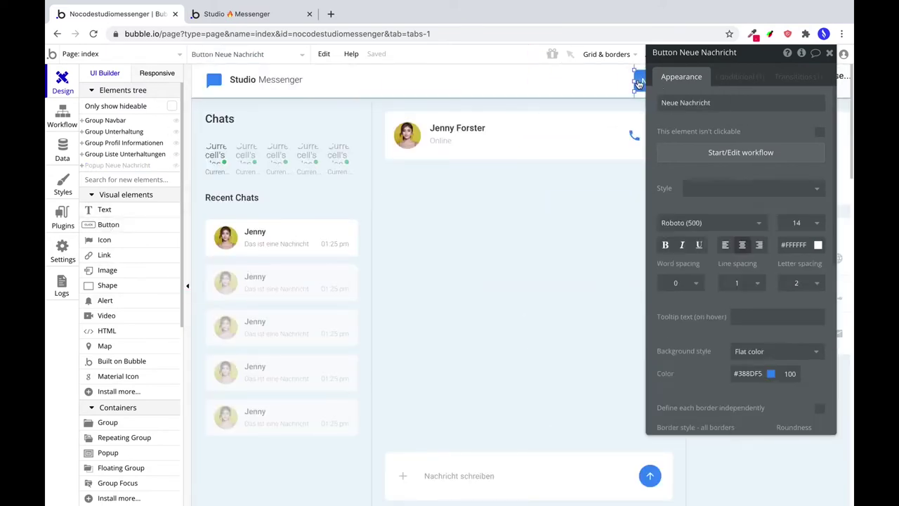
pyautogui.click(176, 166)
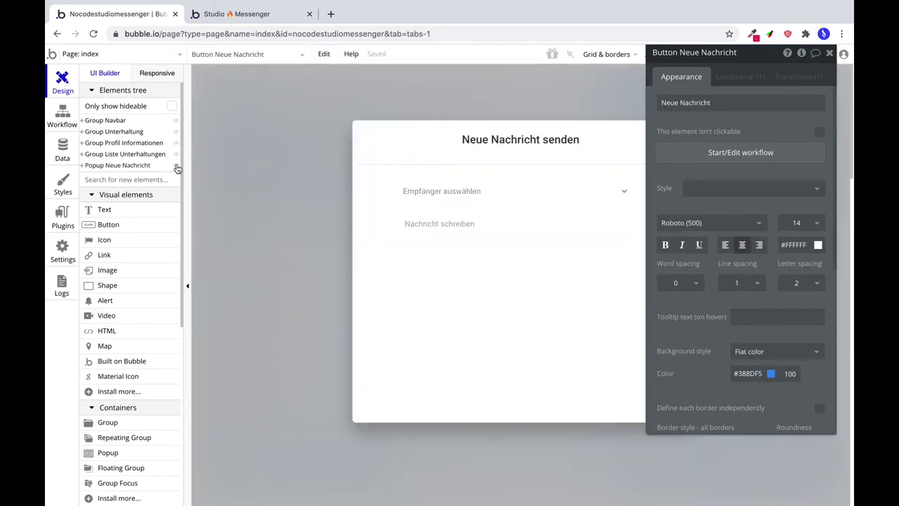
pyautogui.click(470, 301)
pyautogui.hotkey('ctrl', 'v')
pyautogui.moveTo(522, 281); pyautogui.dragTo(502, 311)
# Relabel the button 'Senden', narrow it to about 124 px, and centre it horizontally.
pyautogui.doubleClick(503, 314)
pyautogui.tripleClick(719, 104)
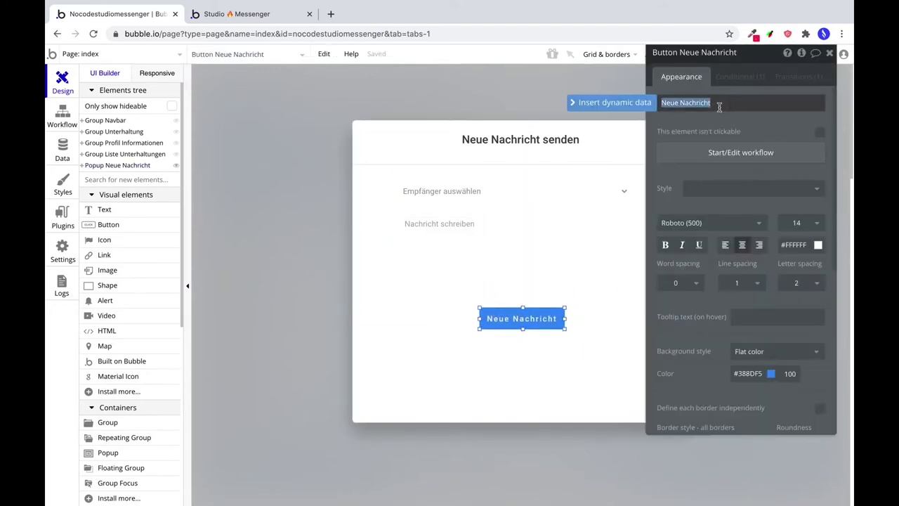
pyautogui.write('Senden')
pyautogui.moveTo(565, 318); pyautogui.dragTo(540, 312)
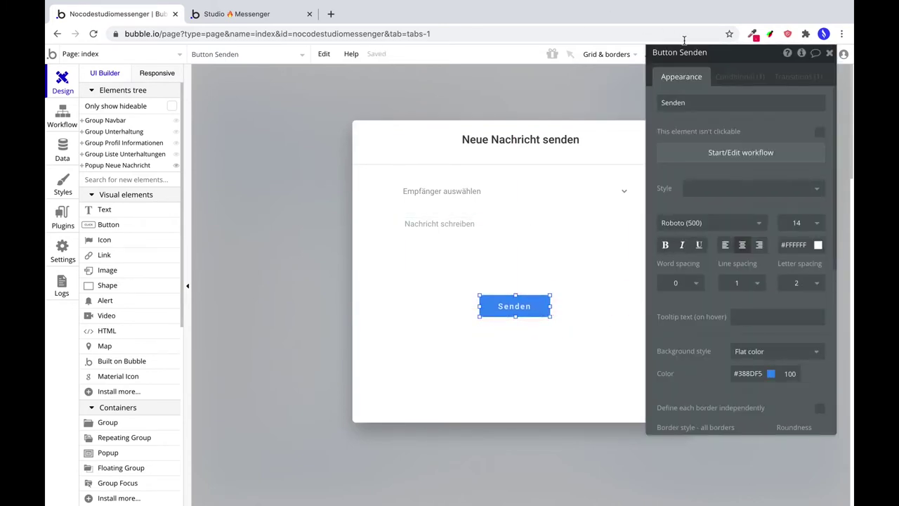
pyautogui.moveTo(730, 54); pyautogui.dragTo(746, 81)
pyautogui.click(660, 55)
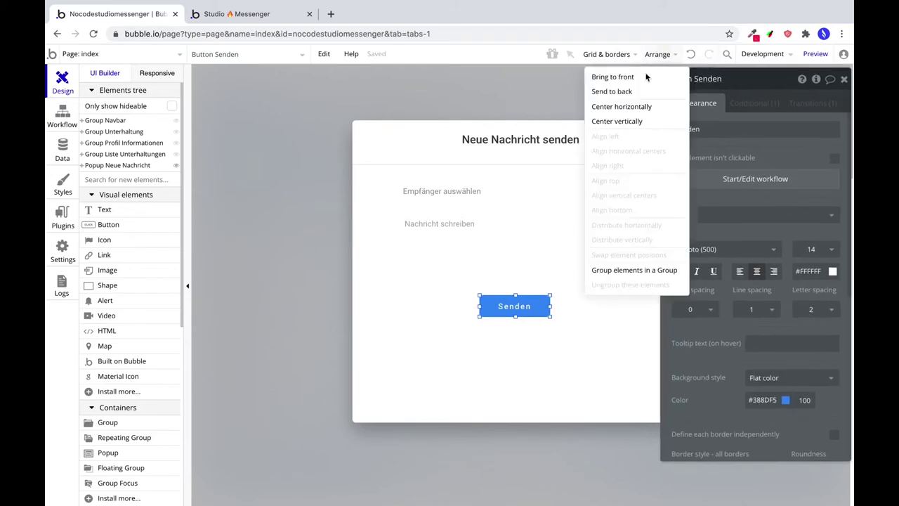
pyautogui.click(621, 106)
pyautogui.click(521, 371)
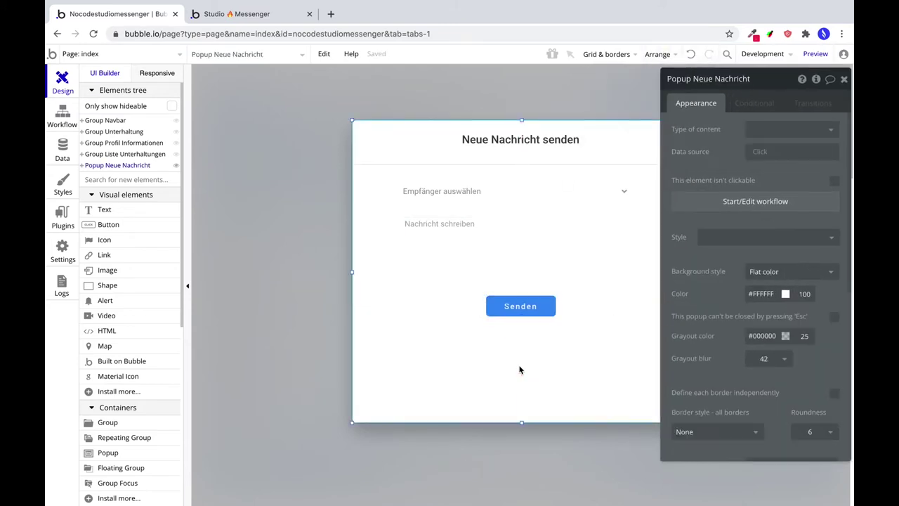
# Shorten the popup to a height of 373 px.
pyautogui.moveTo(523, 423); pyautogui.dragTo(528, 309)
pyautogui.scroll(-10, 735, 407)
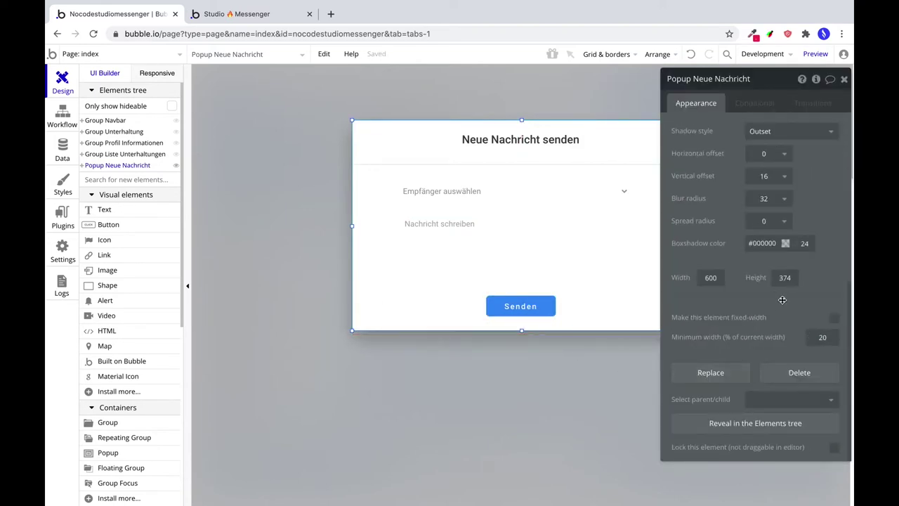
pyautogui.doubleClick(785, 277)
pyautogui.write('373')
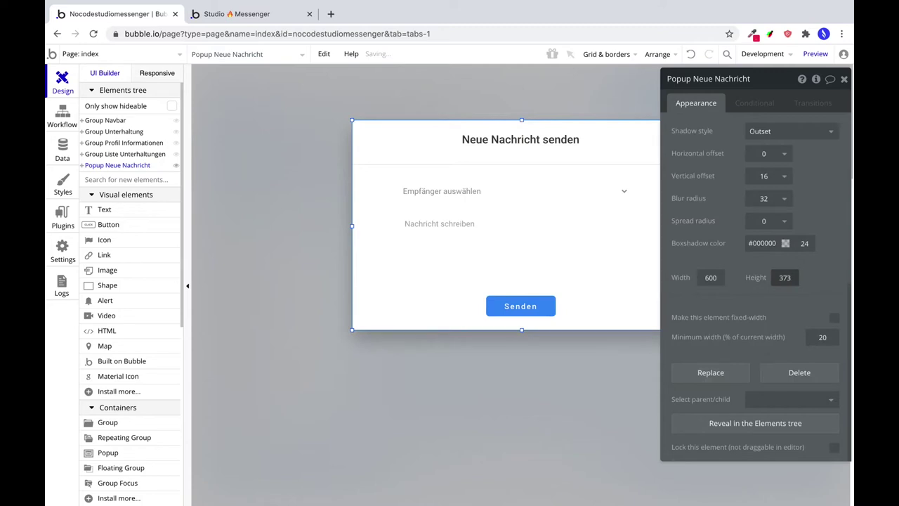
# Give the Nachricht schreiben field a solid #707F96 border, then hide the popup.
pyautogui.click(546, 247)
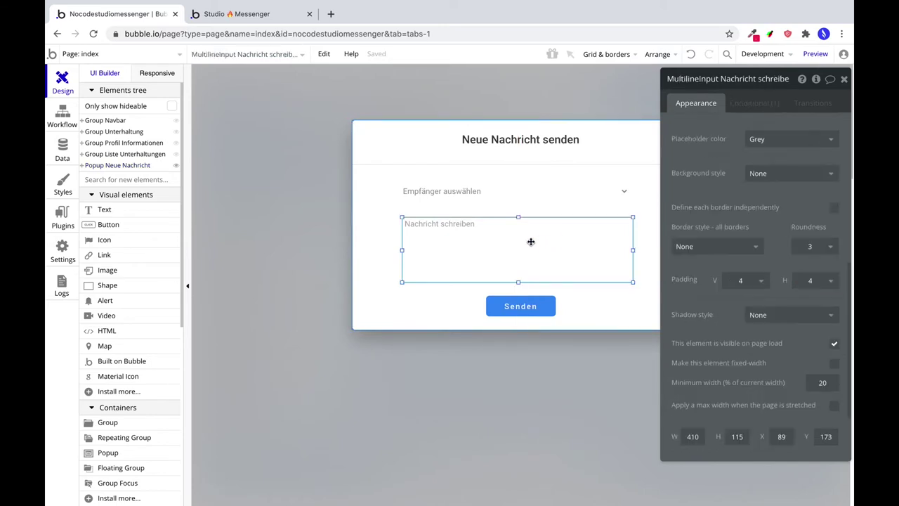
pyautogui.click(703, 253)
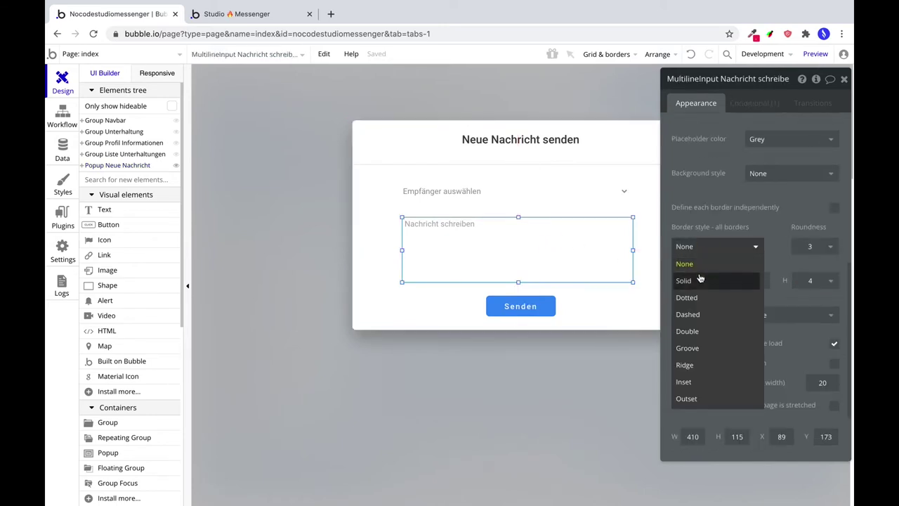
pyautogui.click(699, 276)
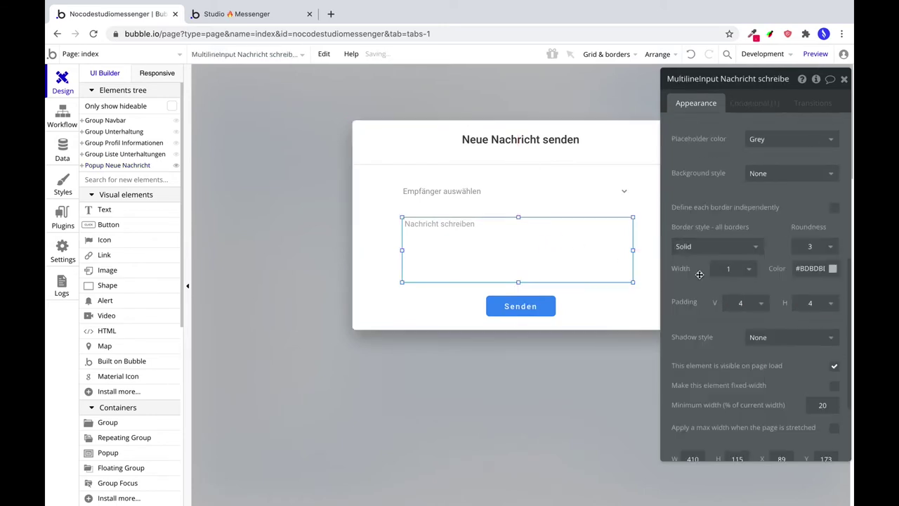
pyautogui.doubleClick(809, 268)
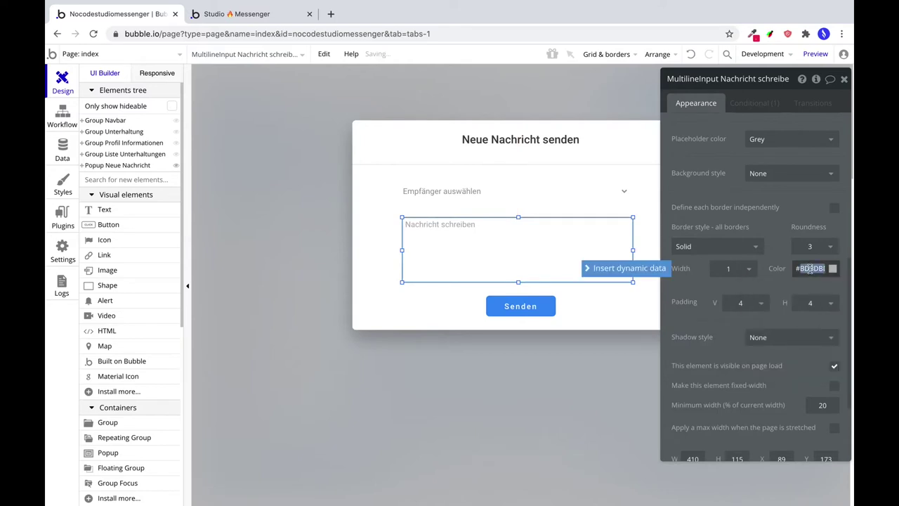
pyautogui.write('728197')
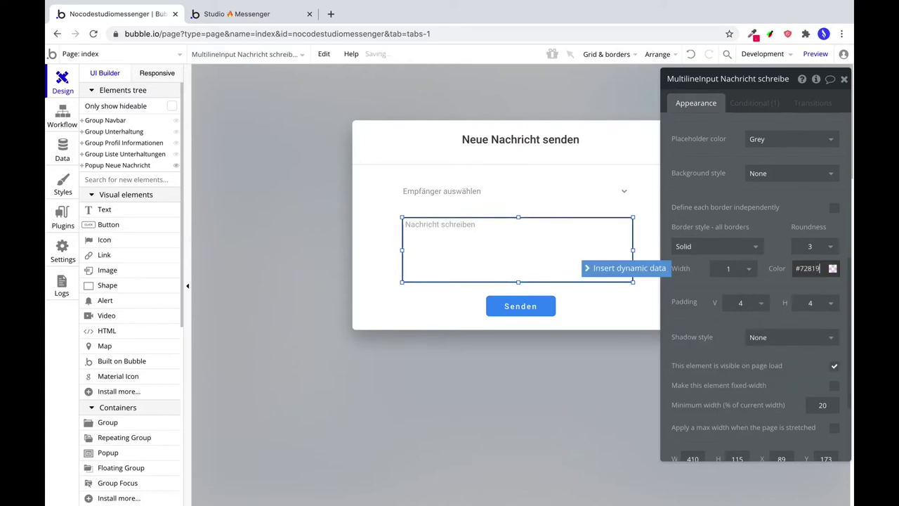
pyautogui.click(832, 269)
pyautogui.moveTo(845, 343); pyautogui.dragTo(846, 344)
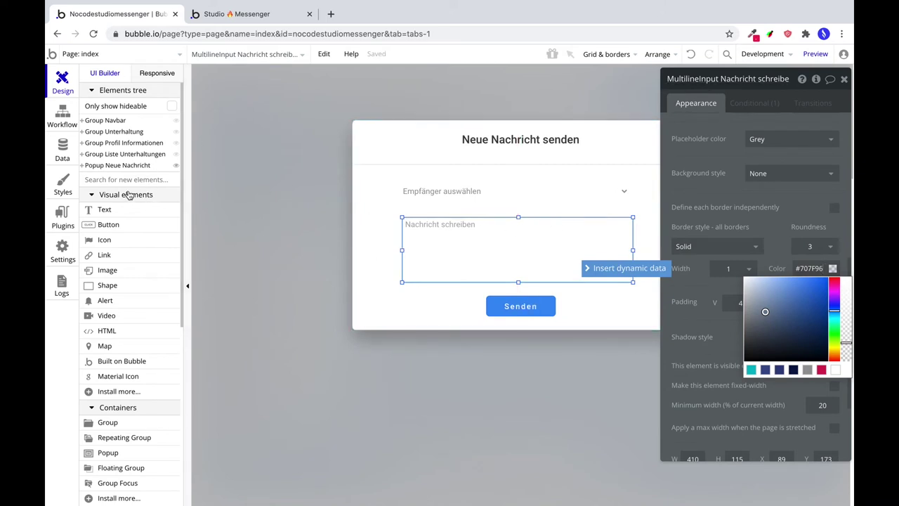
pyautogui.click(176, 165)
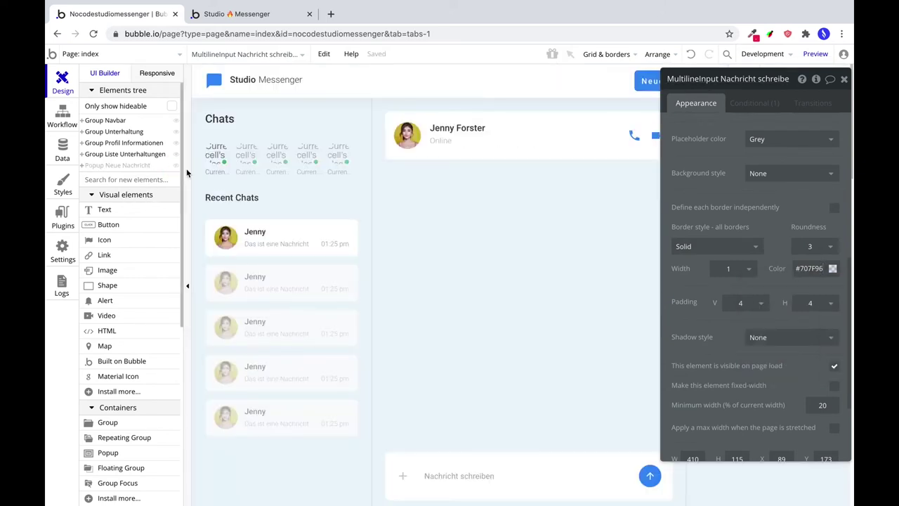
# Add a Show action for Popup Neue Nachricht to the Neue Nachricht button's workflow.
pyautogui.click(644, 84)
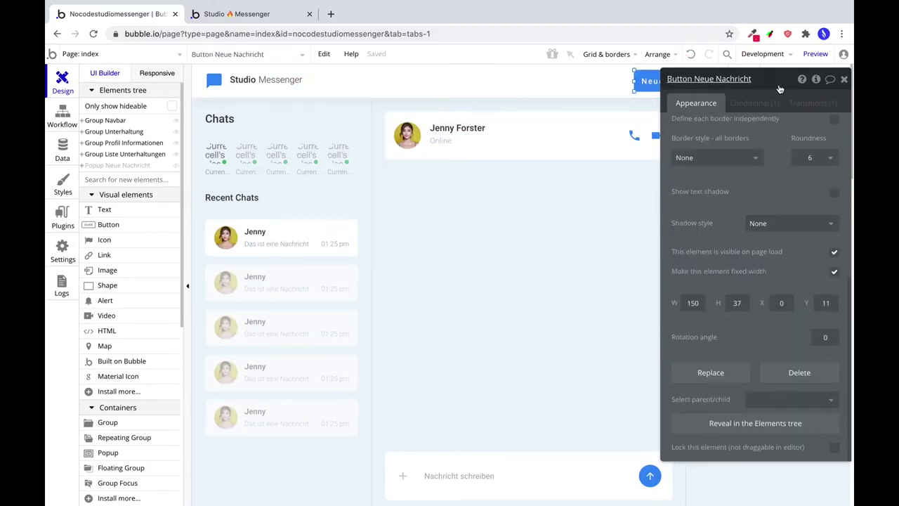
pyautogui.moveTo(780, 87); pyautogui.dragTo(426, 88)
pyautogui.scroll(5, 412, 155)
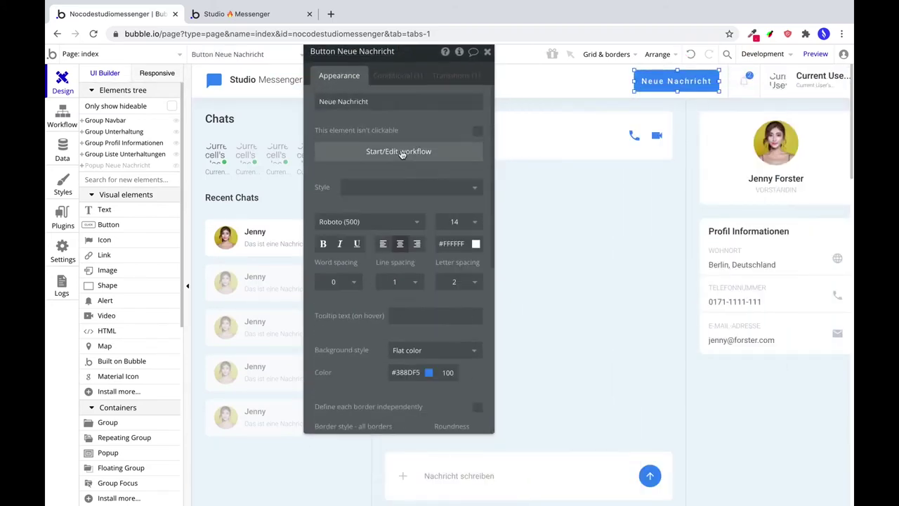
pyautogui.click(402, 153)
pyautogui.click(166, 194)
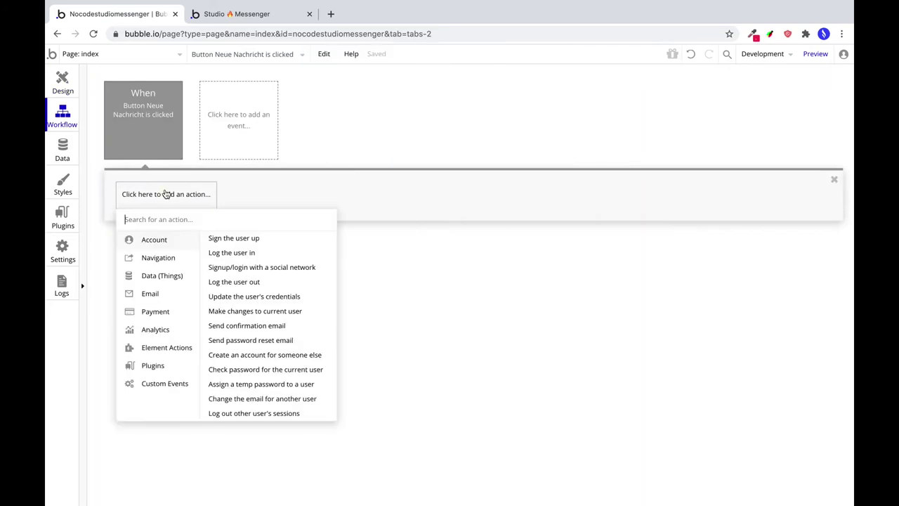
pyautogui.moveTo(167, 347)
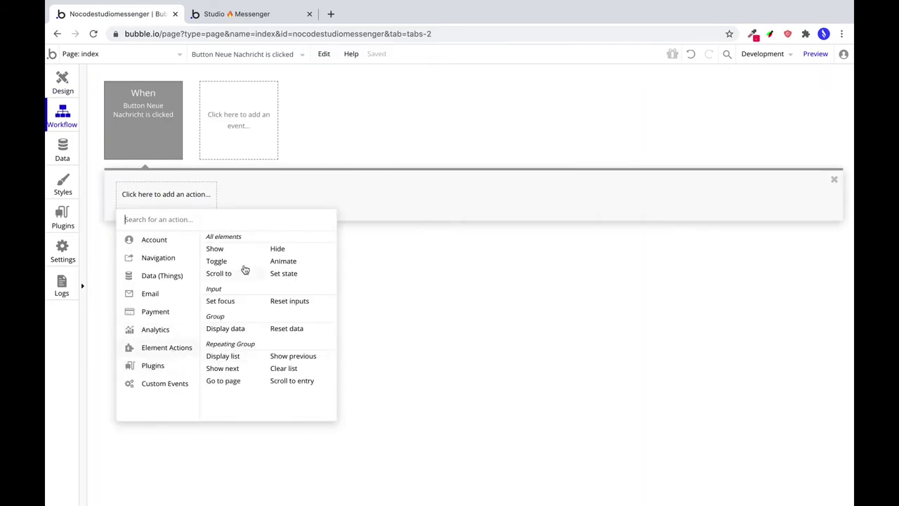
pyautogui.click(216, 250)
pyautogui.click(459, 87)
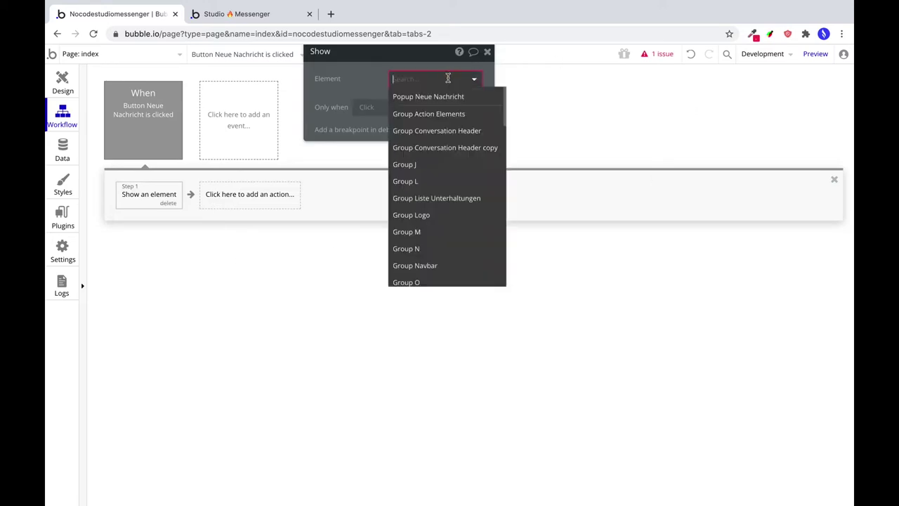
pyautogui.click(437, 95)
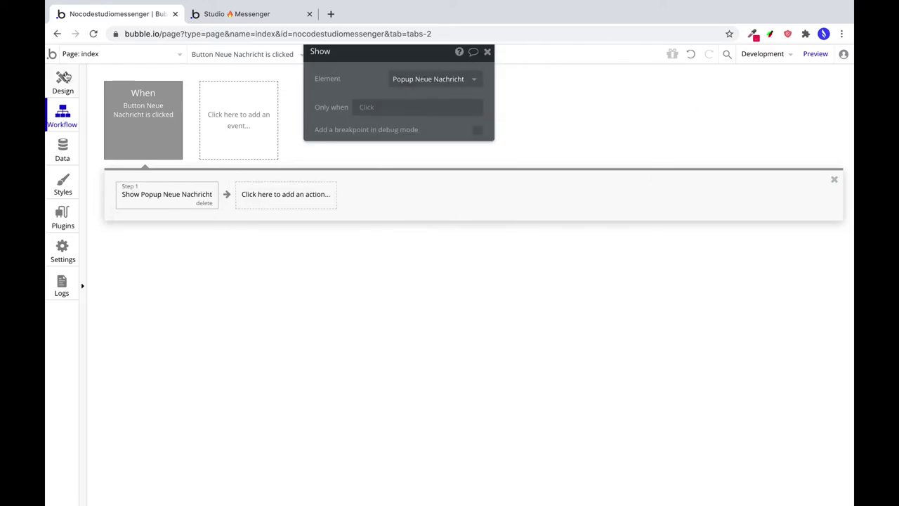
# Back in Design, reveal Popup Neue Nachricht and select its Senden button.
pyautogui.click(63, 81)
pyautogui.moveTo(169, 170)
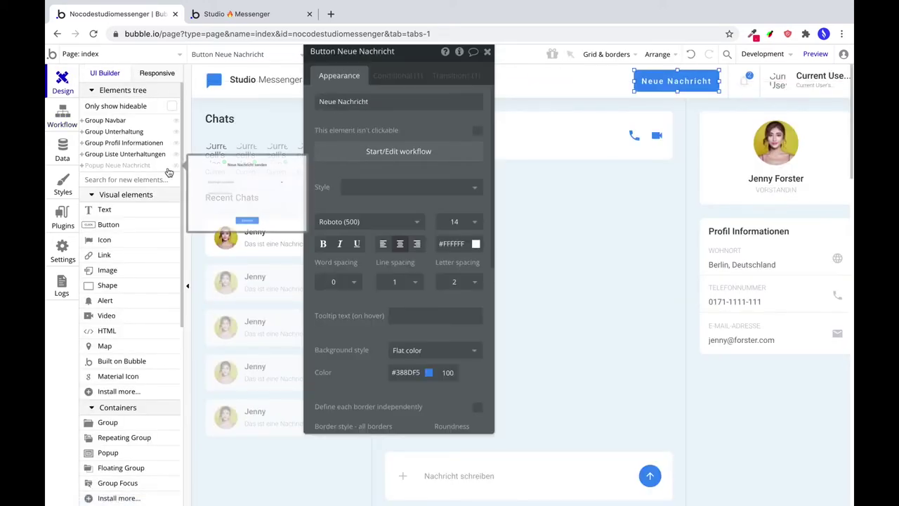
pyautogui.click(175, 165)
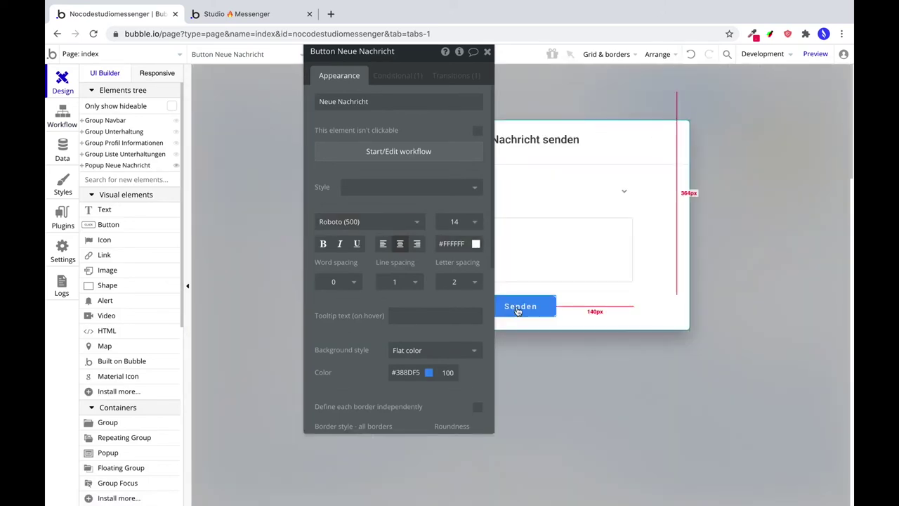
pyautogui.click(520, 306)
pyautogui.moveTo(414, 56); pyautogui.dragTo(758, 91)
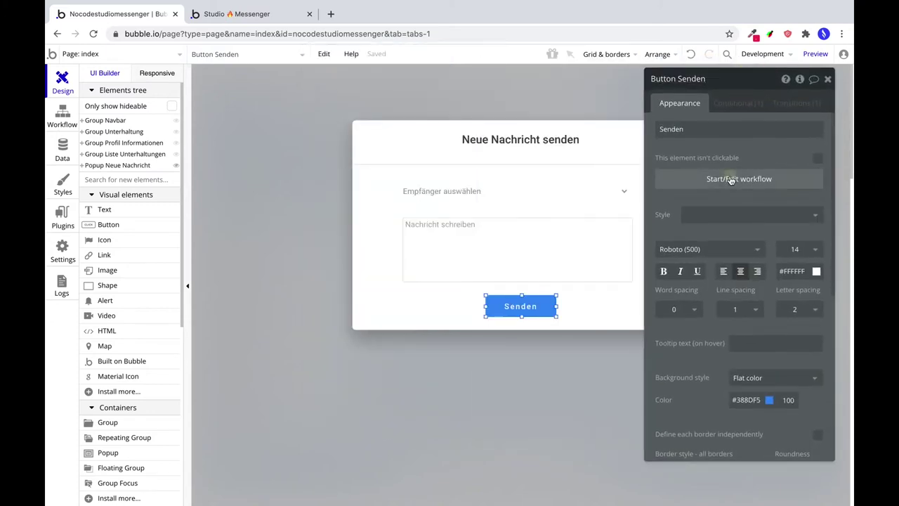
# Start the Senden workflow with a Create a new thing step of type Nachricht.
pyautogui.click(731, 180)
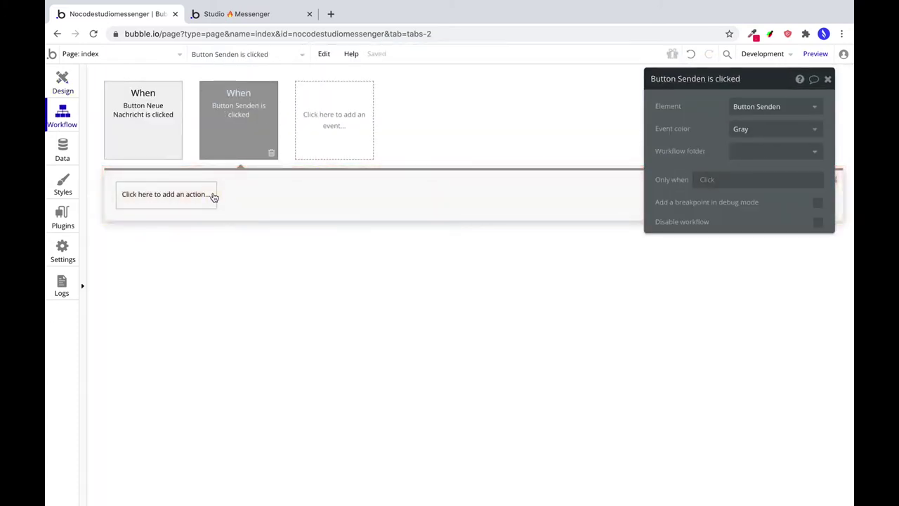
pyautogui.click(215, 196)
pyautogui.moveTo(197, 275)
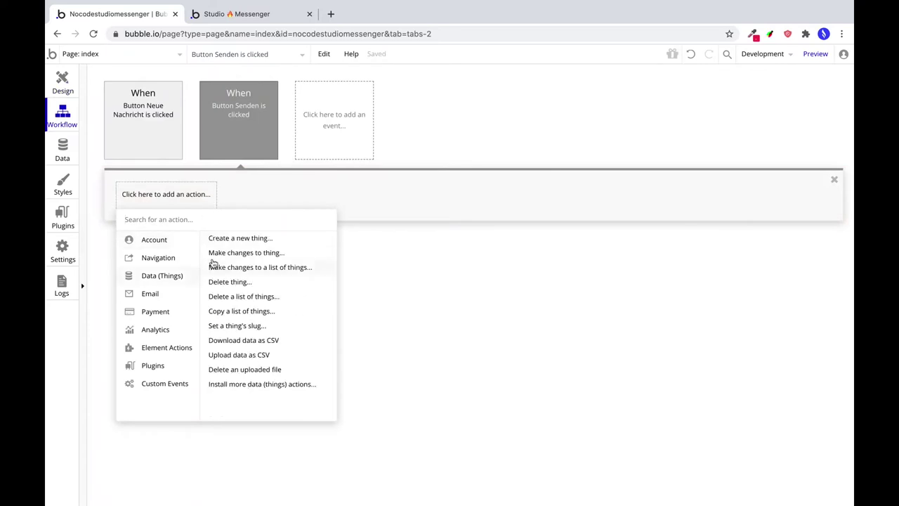
pyautogui.click(228, 240)
pyautogui.click(733, 114)
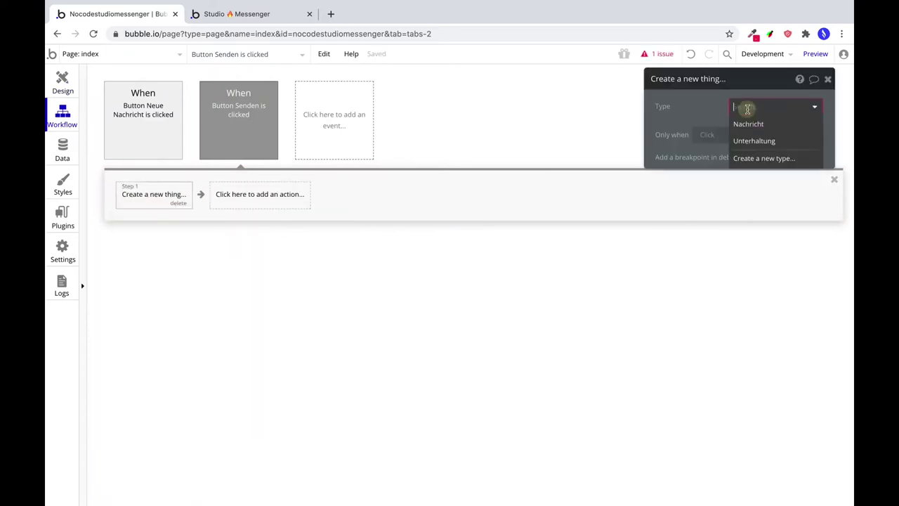
pyautogui.click(747, 123)
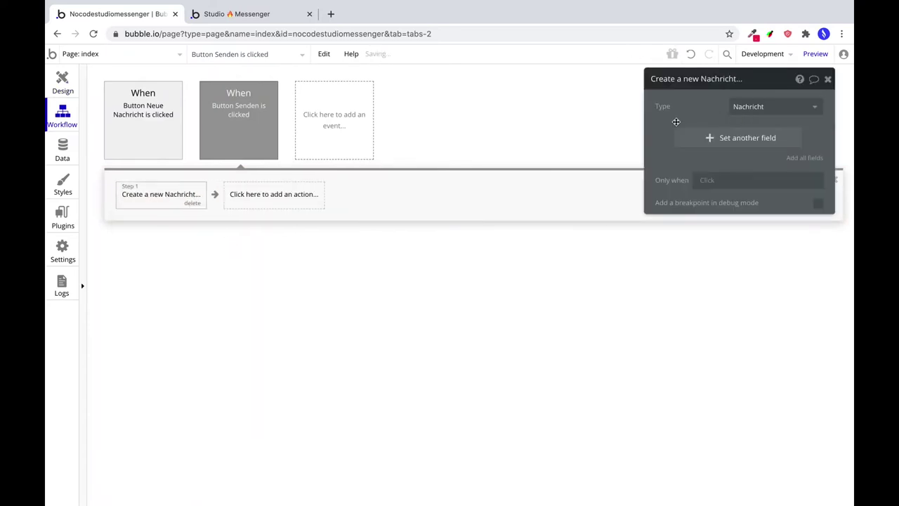
# Set the new Nachricht's Text to MultilineInput Nachricht schreiben's value.
pyautogui.click(710, 139)
pyautogui.click(663, 133)
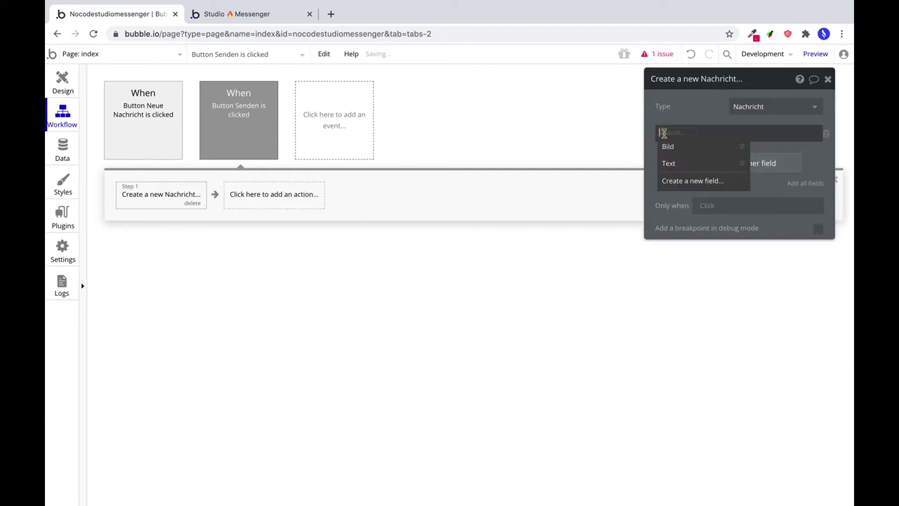
pyautogui.click(682, 162)
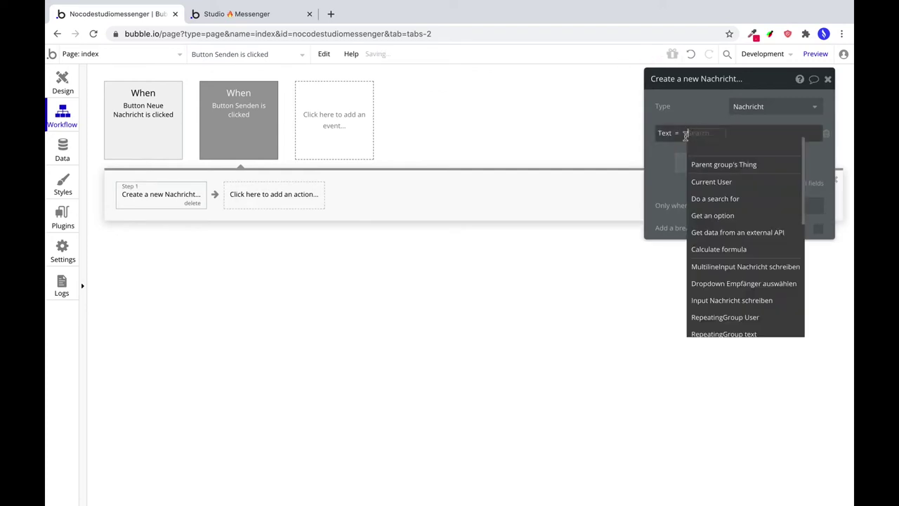
pyautogui.click(702, 134)
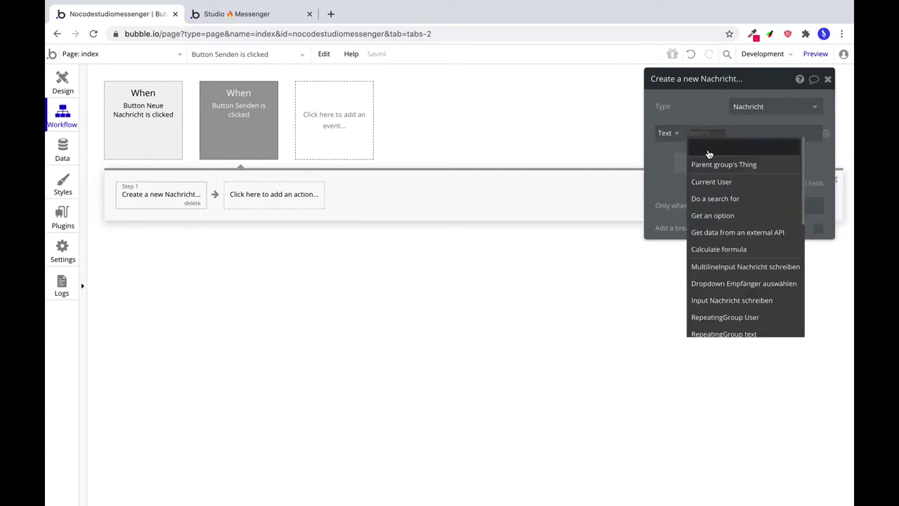
pyautogui.click(756, 269)
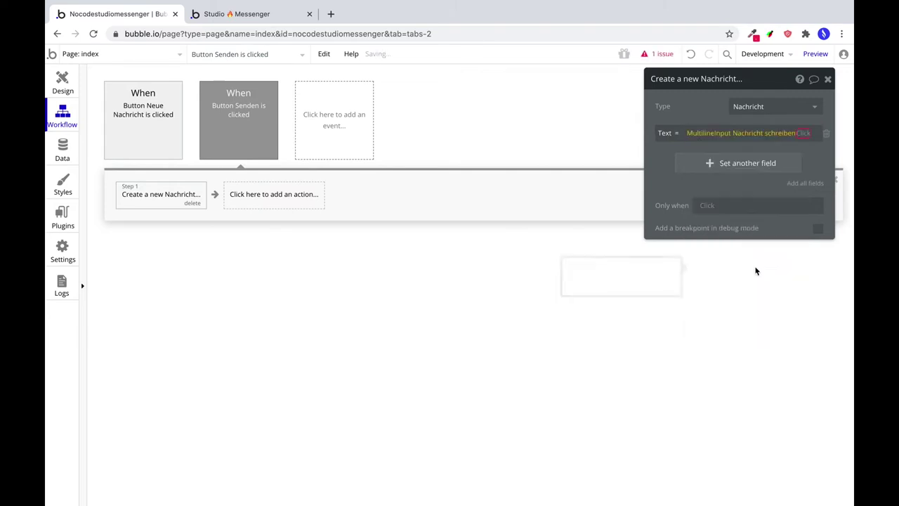
pyautogui.click(692, 161)
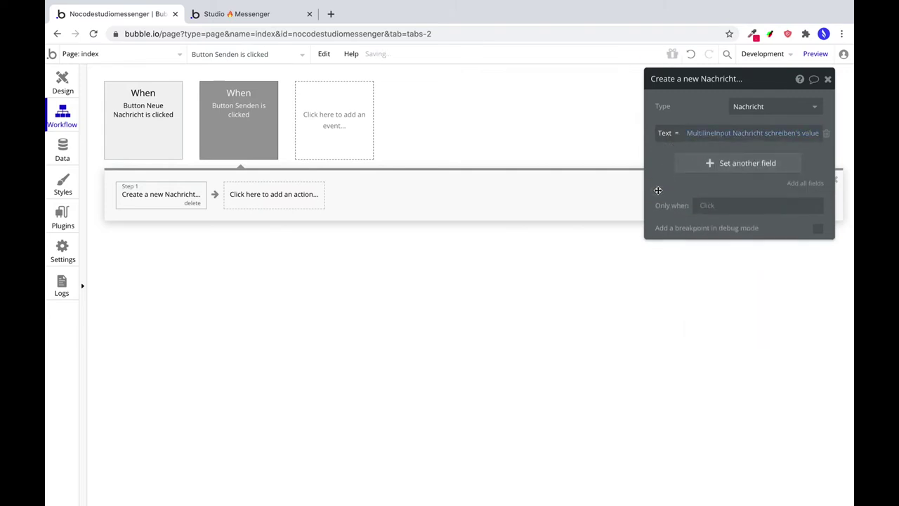
pyautogui.click(287, 198)
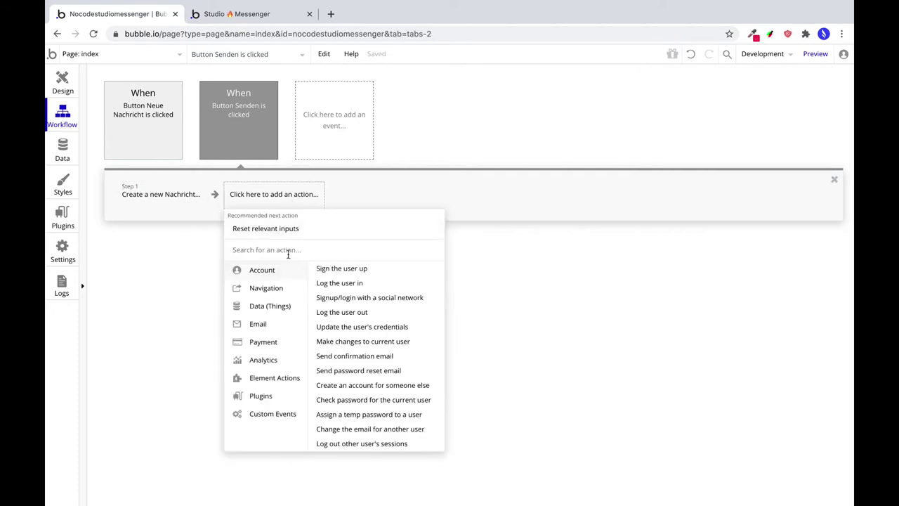
# Create a new Unterhaltung, adding Dropdown Empfänger's value to Teilnehmer.
pyautogui.moveTo(281, 307)
pyautogui.click(338, 270)
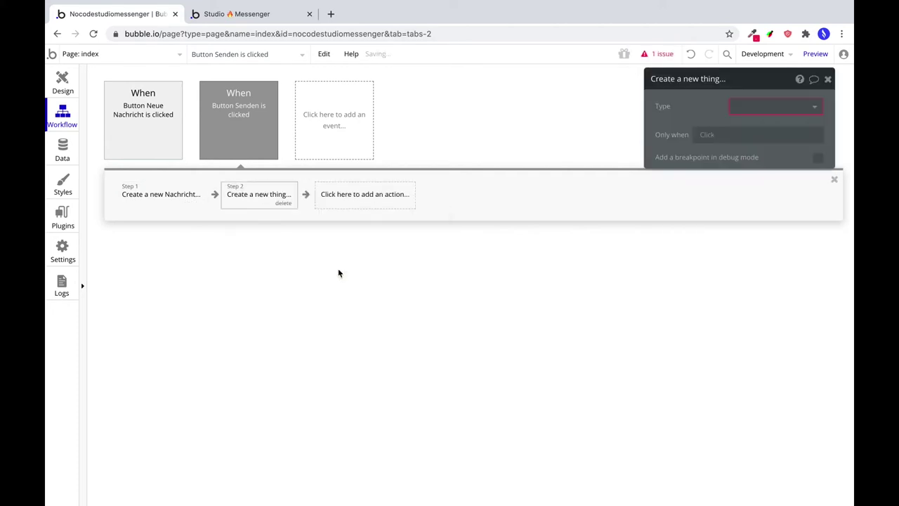
pyautogui.click(753, 107)
pyautogui.click(751, 141)
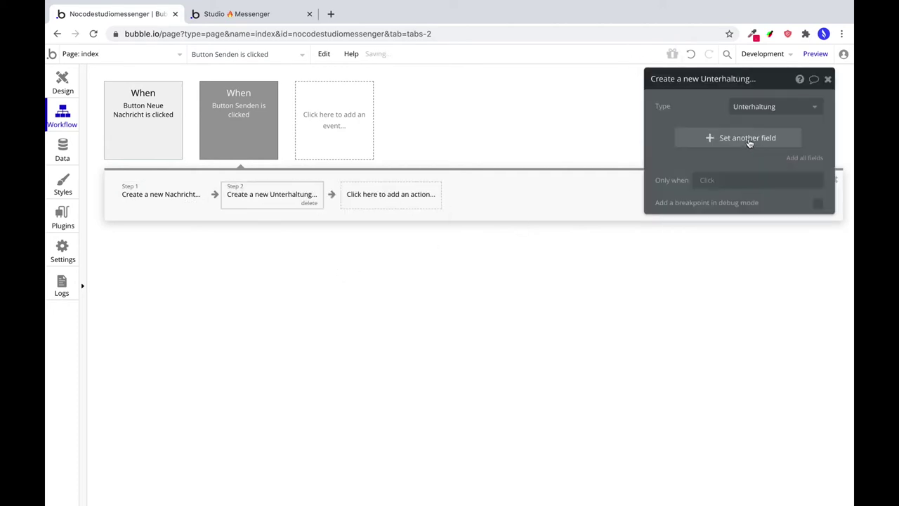
pyautogui.click(706, 138)
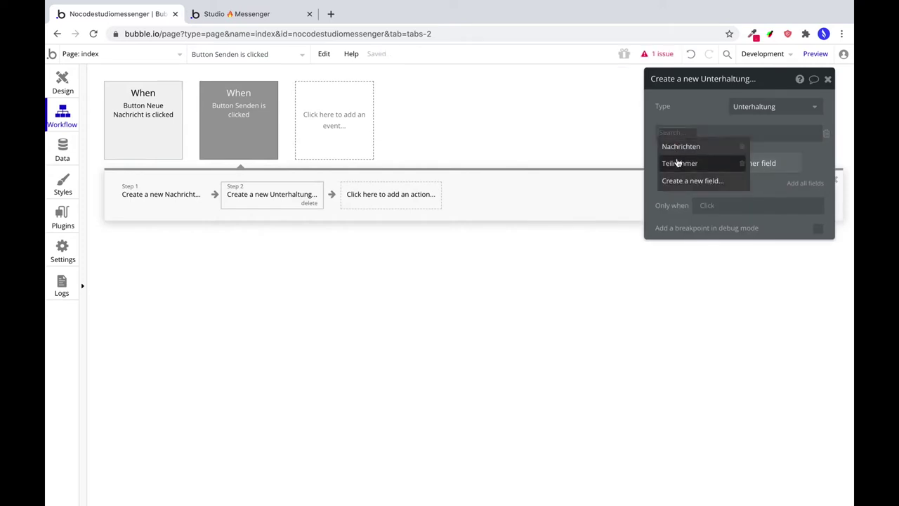
pyautogui.click(679, 163)
pyautogui.click(703, 133)
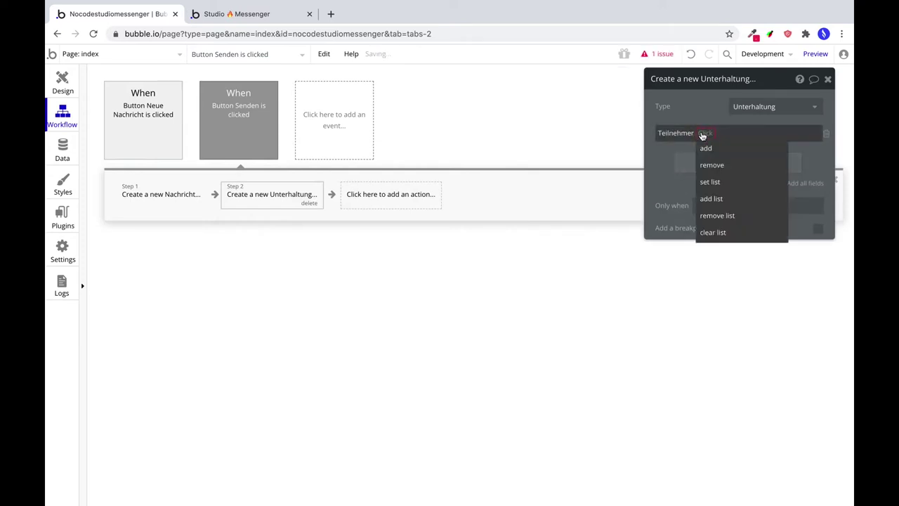
pyautogui.click(707, 147)
pyautogui.click(718, 133)
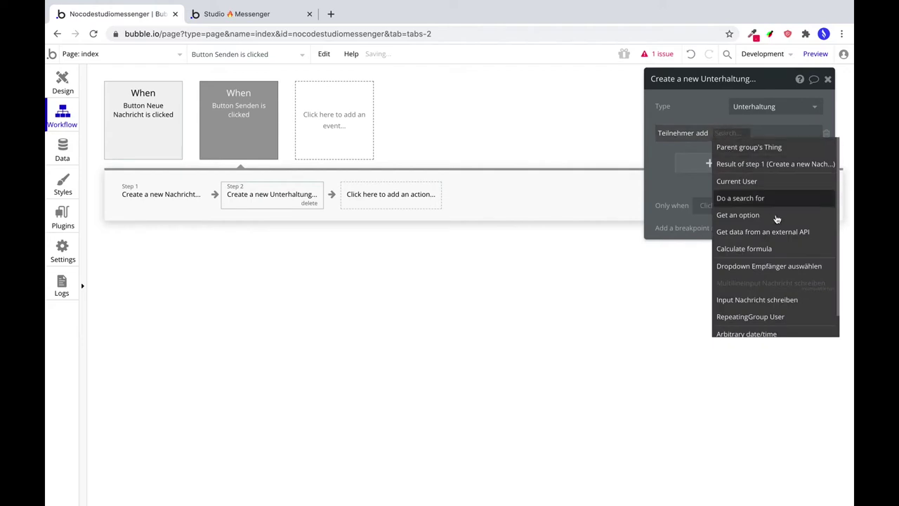
pyautogui.click(759, 264)
pyautogui.click(736, 157)
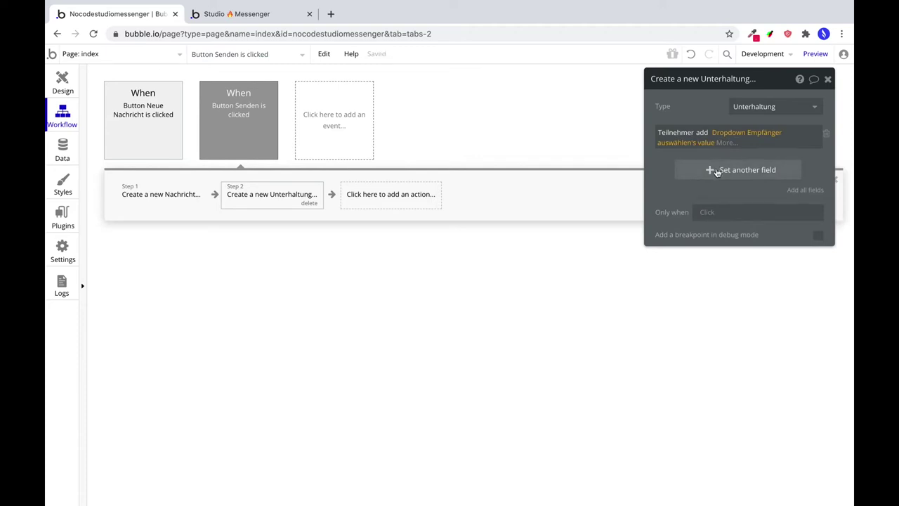
# Add step 1's Nachricht to the Unterhaltung's Nachrichten list.
pyautogui.click(717, 171)
pyautogui.click(664, 165)
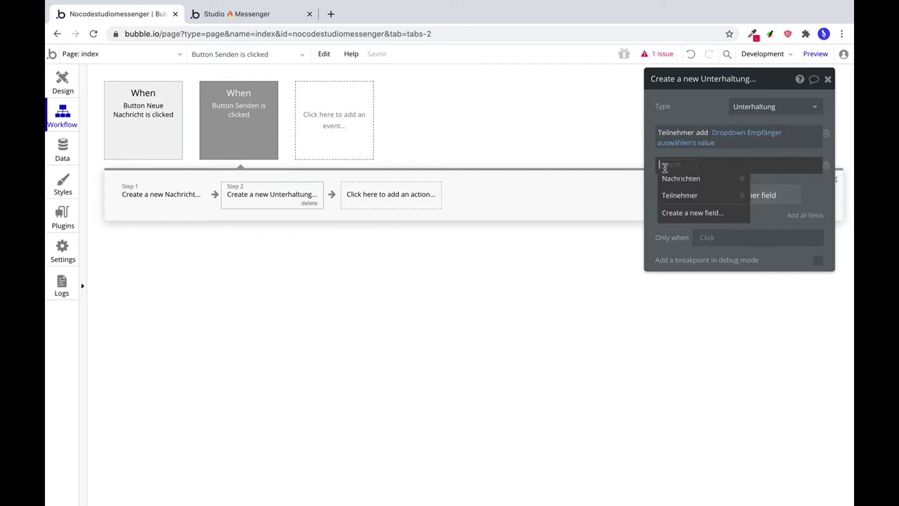
pyautogui.click(681, 178)
pyautogui.click(706, 165)
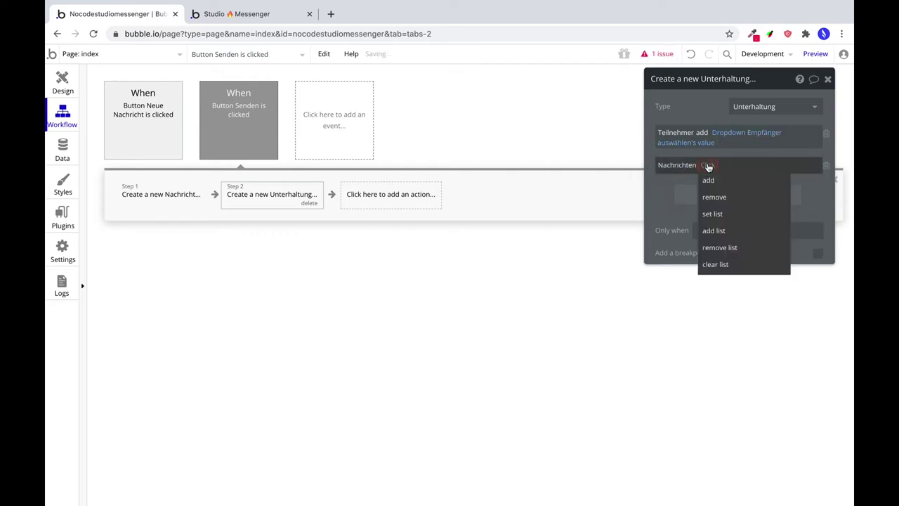
pyautogui.click(709, 179)
pyautogui.click(723, 164)
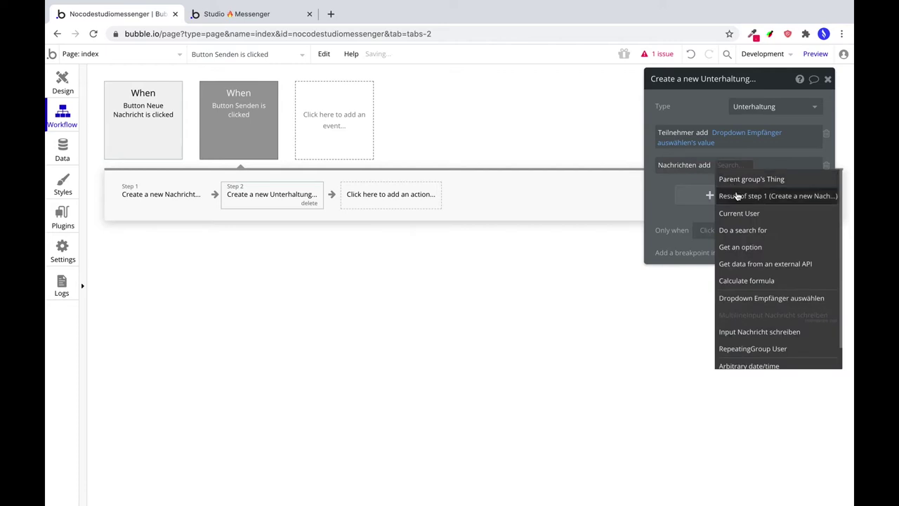
pyautogui.click(736, 194)
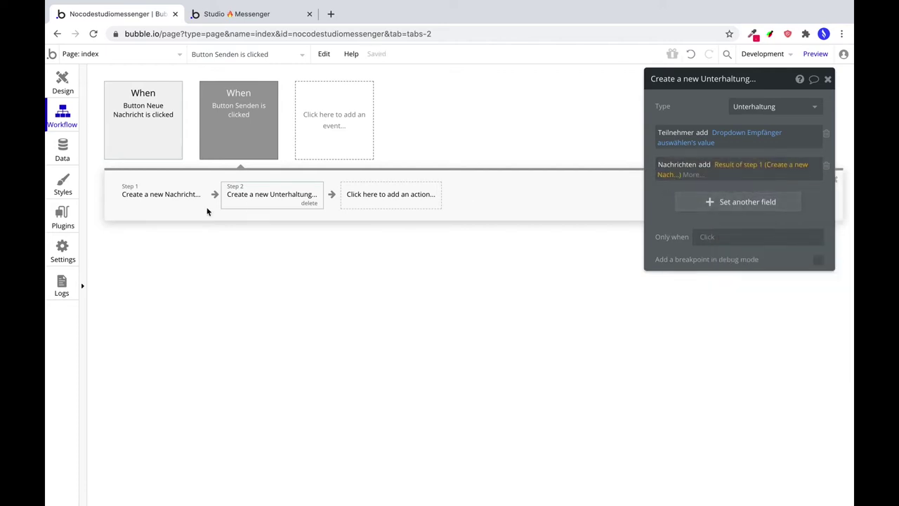
# Also add Current User to the Unterhaltung's Teilnehmer.
pyautogui.click(714, 202)
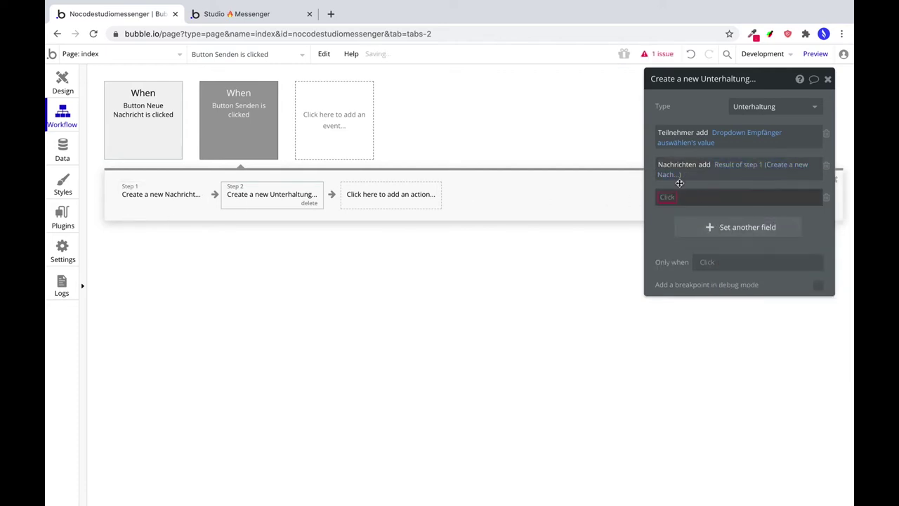
pyautogui.click(668, 198)
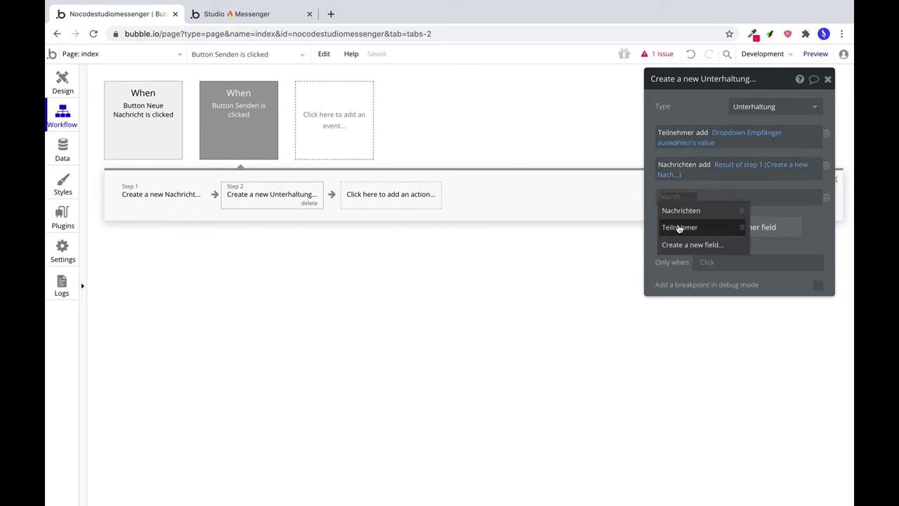
pyautogui.click(679, 227)
pyautogui.click(705, 197)
pyautogui.click(706, 211)
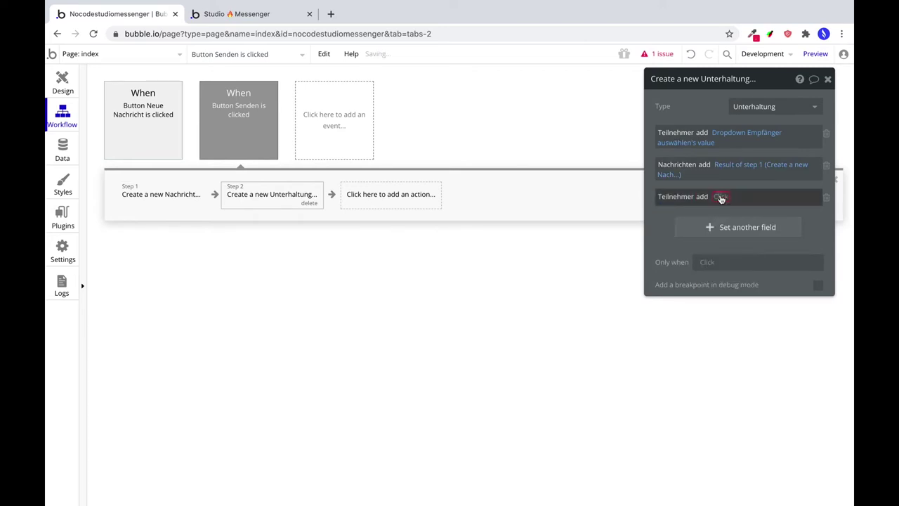
pyautogui.click(718, 196)
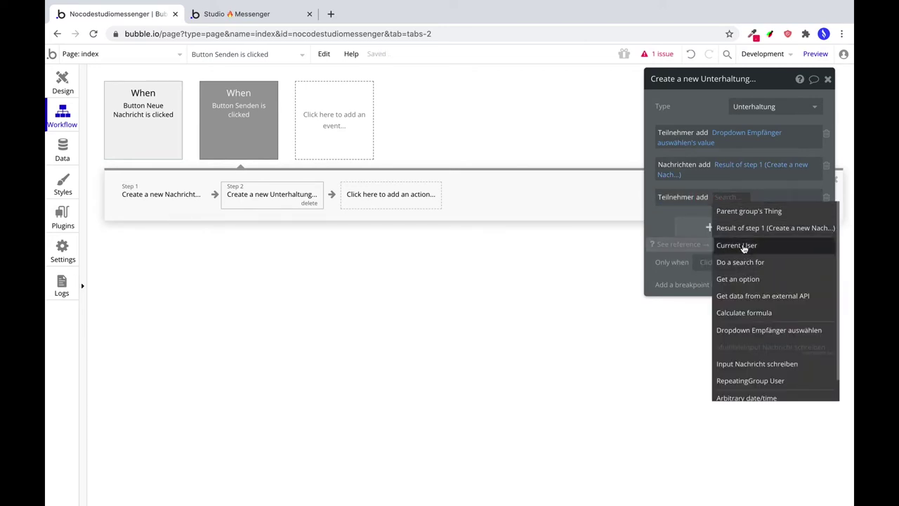
pyautogui.click(743, 246)
pyautogui.moveTo(682, 238); pyautogui.dragTo(679, 238)
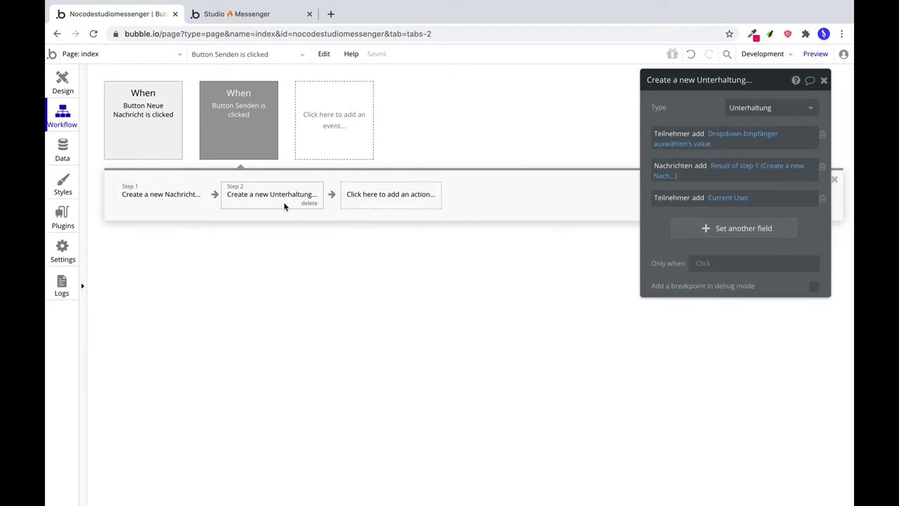
pyautogui.click(391, 197)
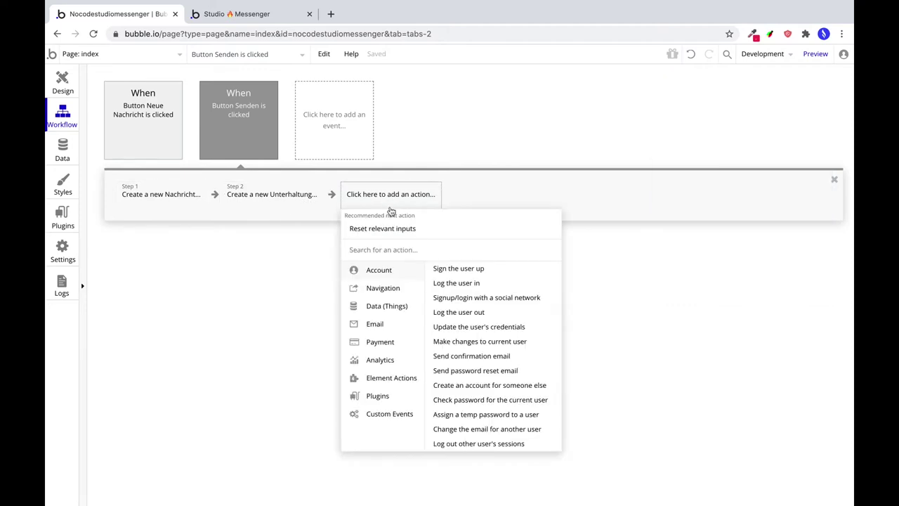
# Add a Make changes to current user step adding step 2's Unterhaltung to Unterhaltungen.
pyautogui.moveTo(404, 309)
pyautogui.moveTo(405, 275)
pyautogui.click(490, 342)
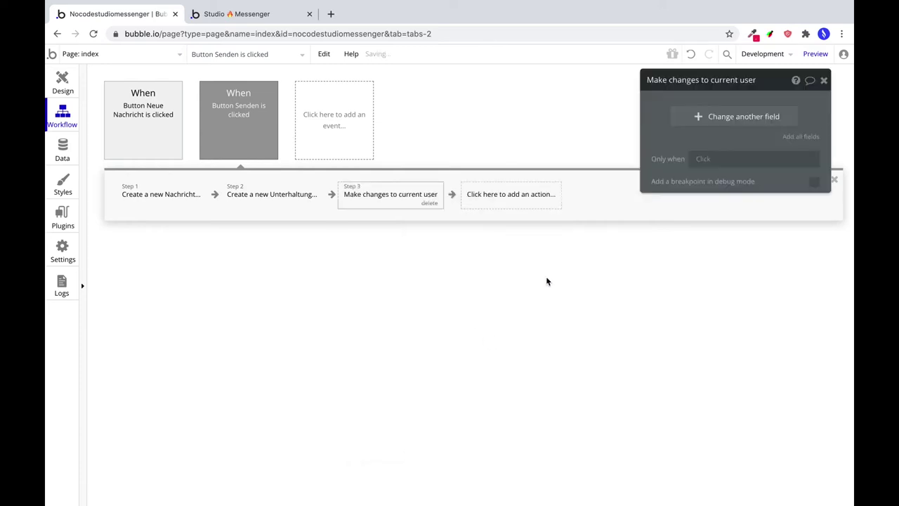
pyautogui.click(751, 126)
pyautogui.click(660, 113)
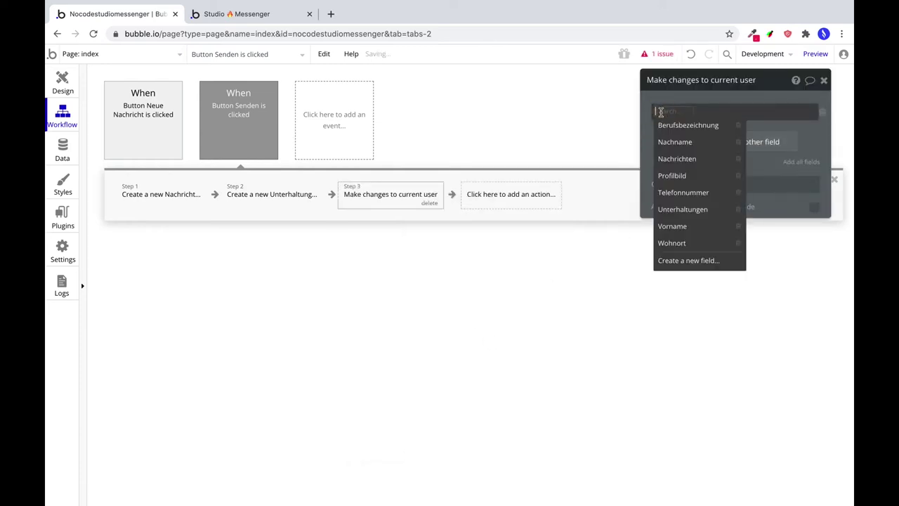
pyautogui.click(685, 209)
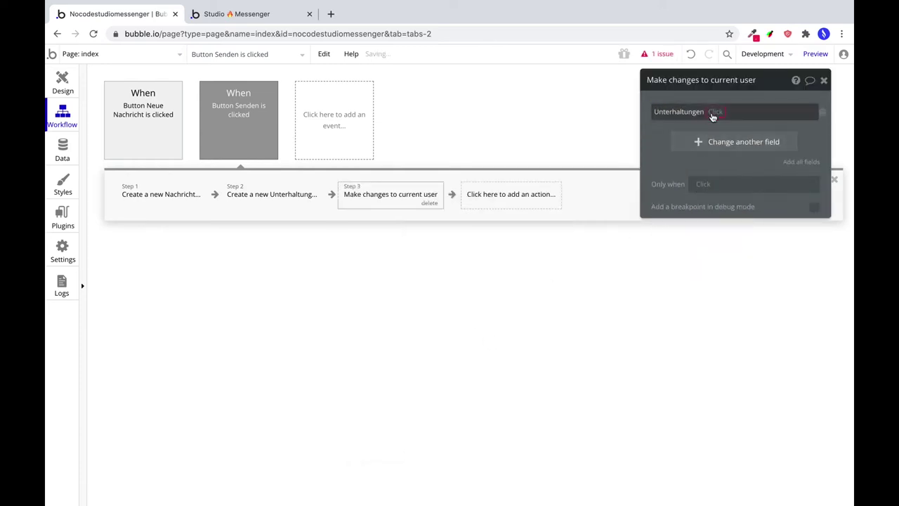
pyautogui.click(716, 119)
pyautogui.click(716, 126)
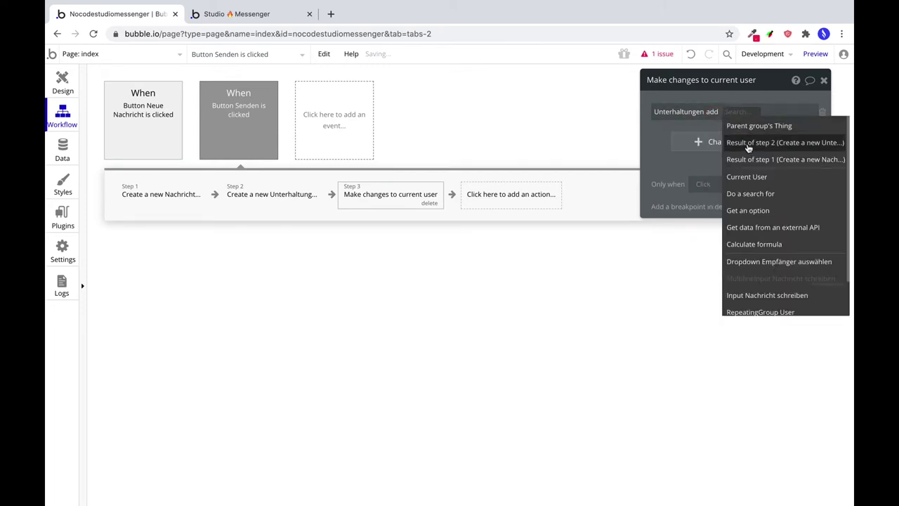
pyautogui.click(749, 144)
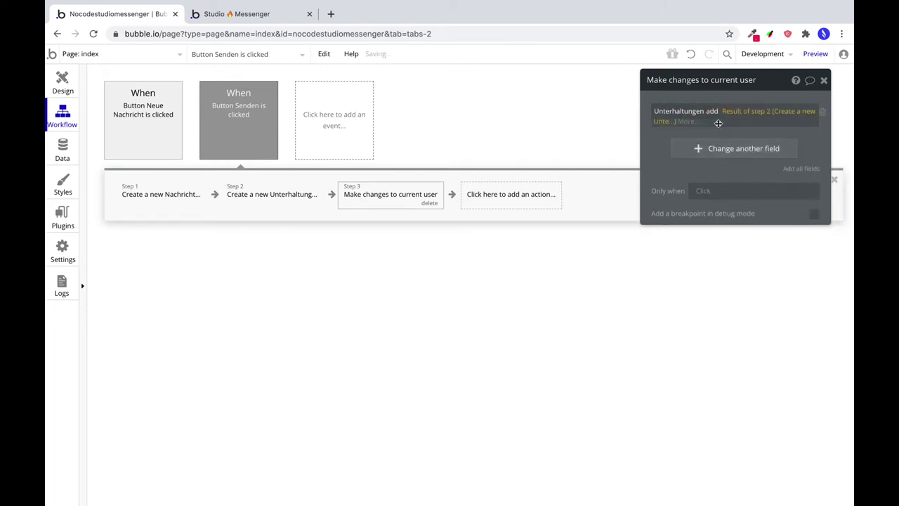
# Add step 1's Nachricht to the current user's Nachrichten list.
pyautogui.click(692, 148)
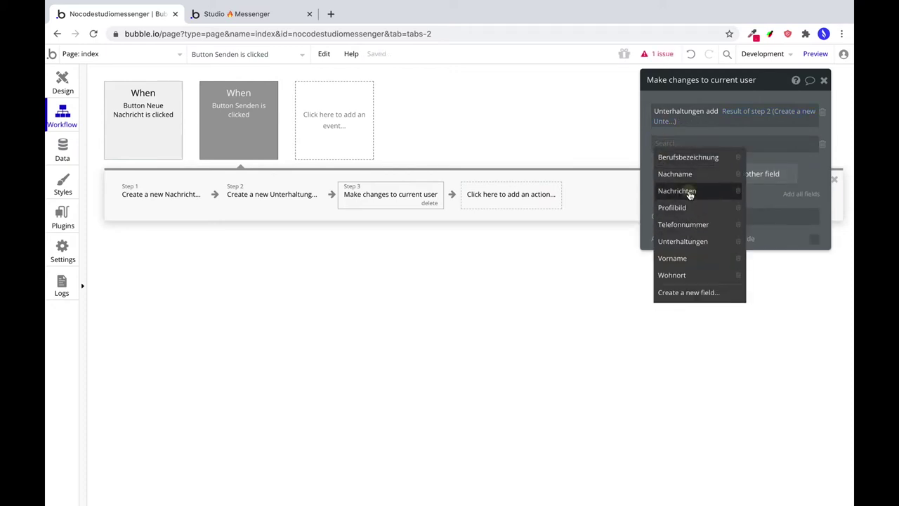
pyautogui.click(685, 191)
pyautogui.click(704, 144)
pyautogui.click(708, 160)
pyautogui.click(716, 143)
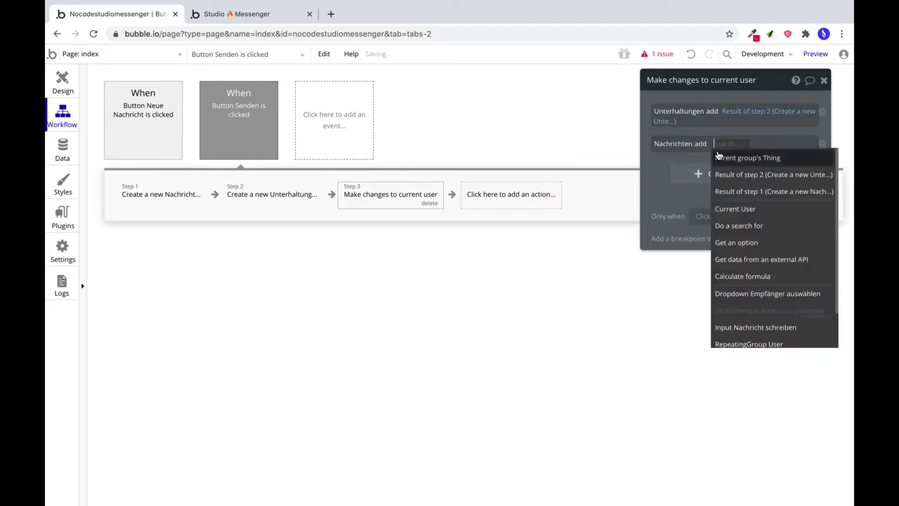
pyautogui.click(723, 176)
pyautogui.click(661, 197)
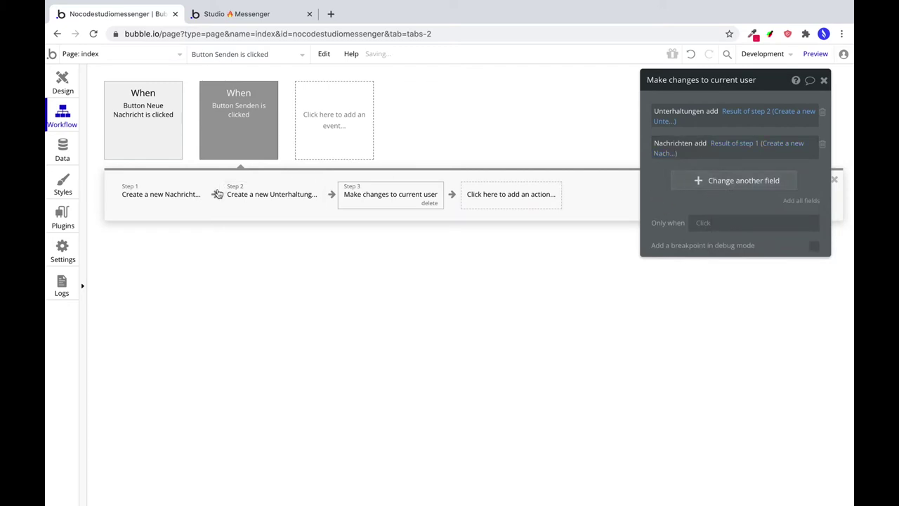
pyautogui.click(495, 195)
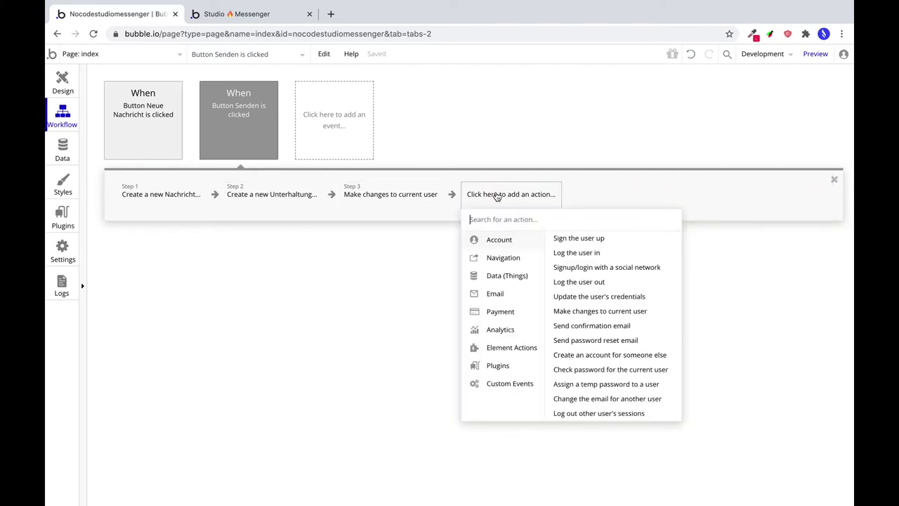
# Add a Make changes to thing step targeting Dropdown Empfänger auswählen's value.
pyautogui.click(535, 204)
pyautogui.click(534, 205)
pyautogui.moveTo(524, 284)
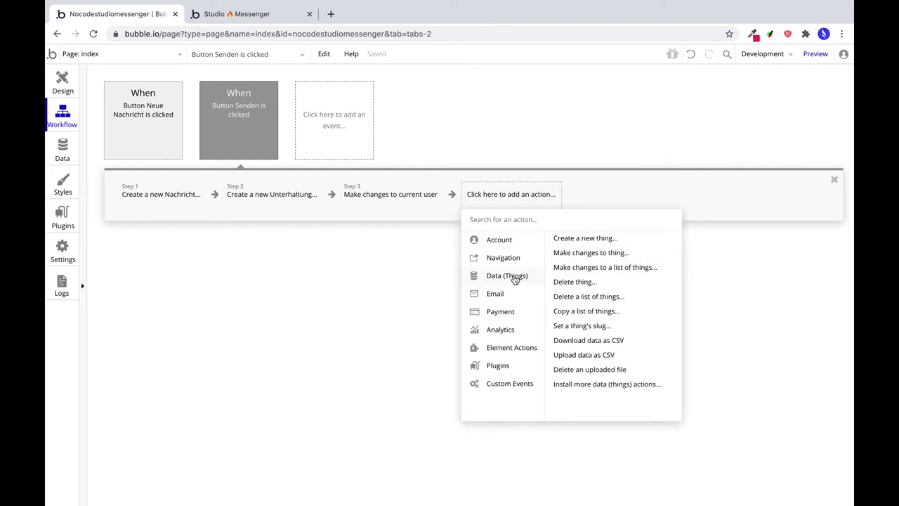
pyautogui.click(571, 254)
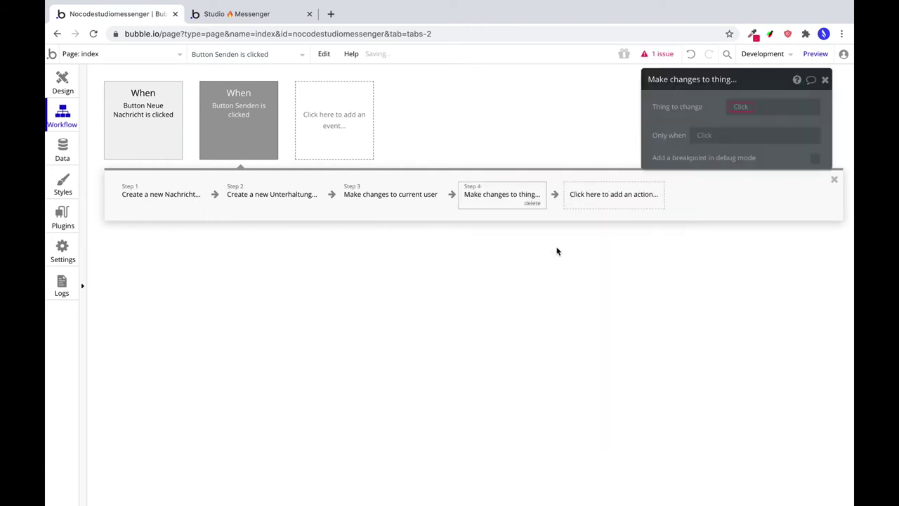
pyautogui.click(741, 107)
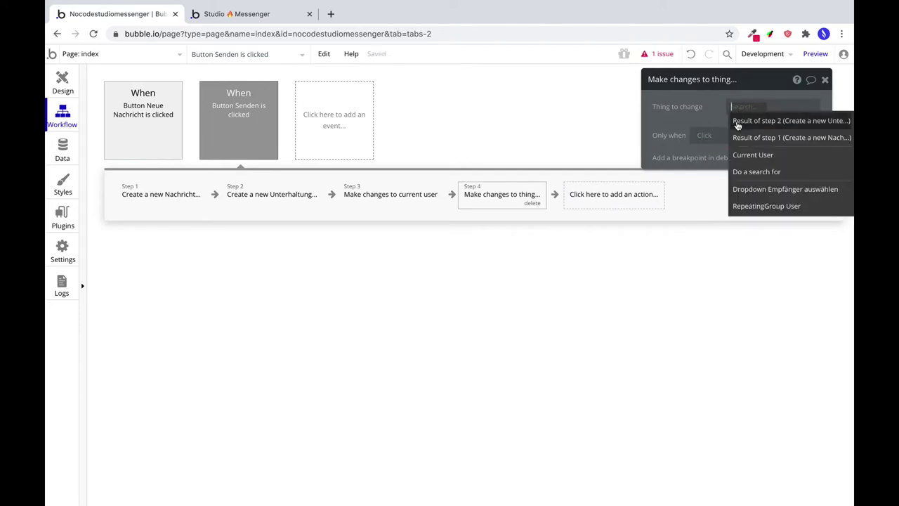
pyautogui.click(748, 189)
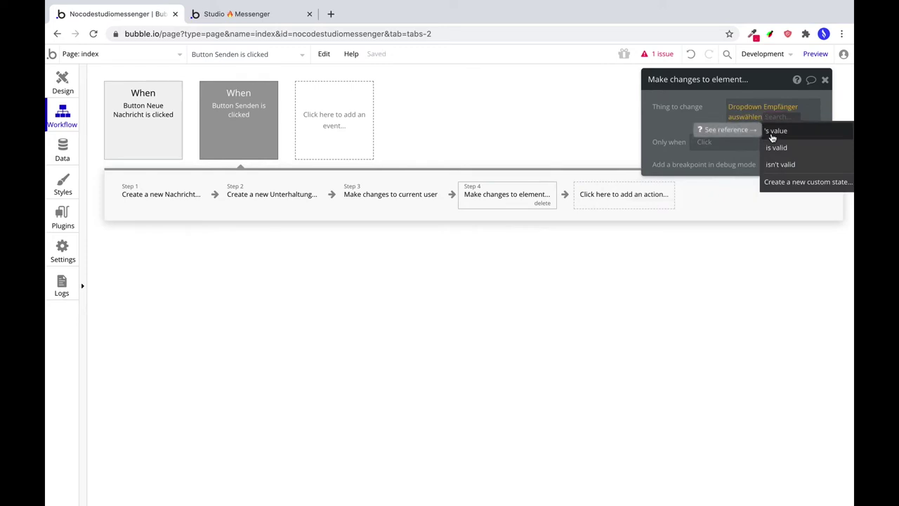
pyautogui.click(772, 131)
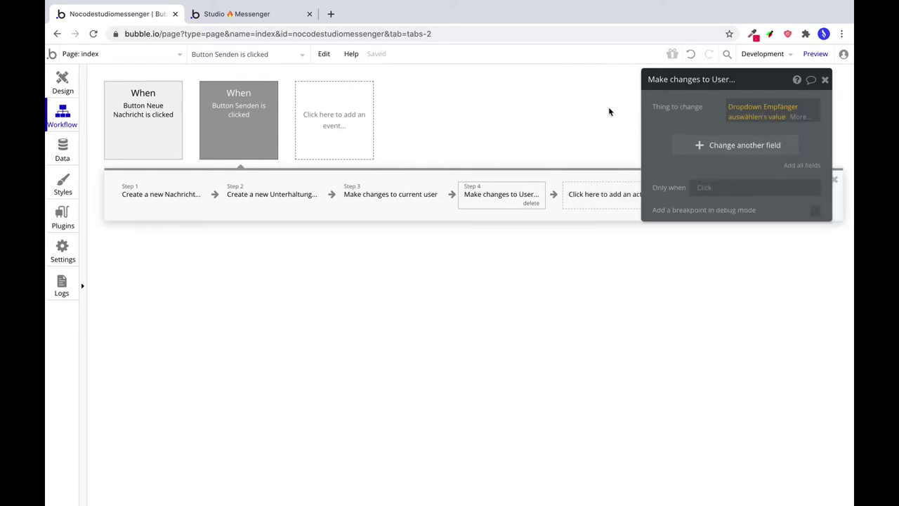
# Add step 2's Unterhaltung to the recipient's Unterhaltungen list.
pyautogui.click(688, 146)
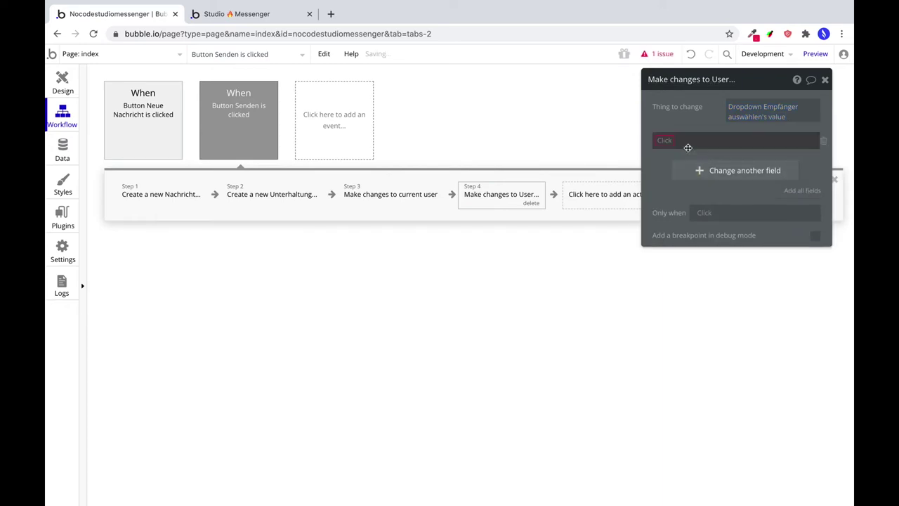
pyautogui.click(668, 140)
pyautogui.click(684, 238)
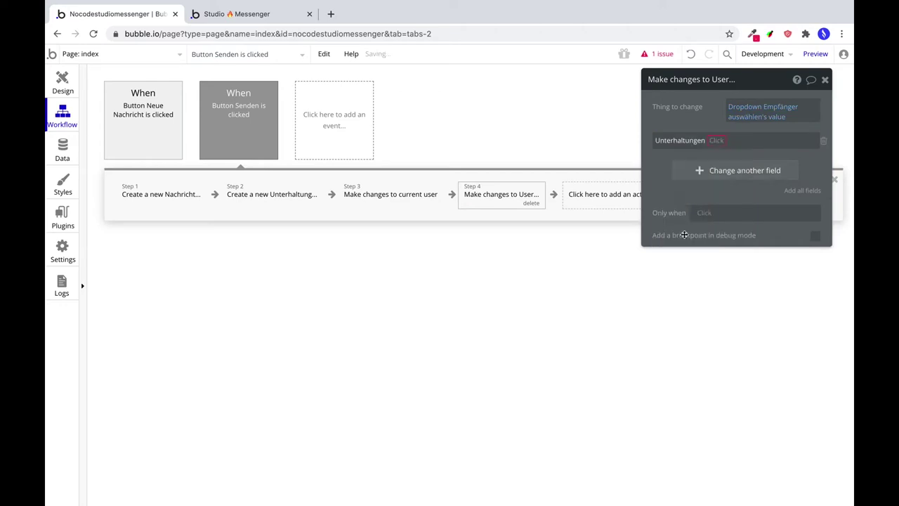
pyautogui.click(712, 141)
pyautogui.click(715, 153)
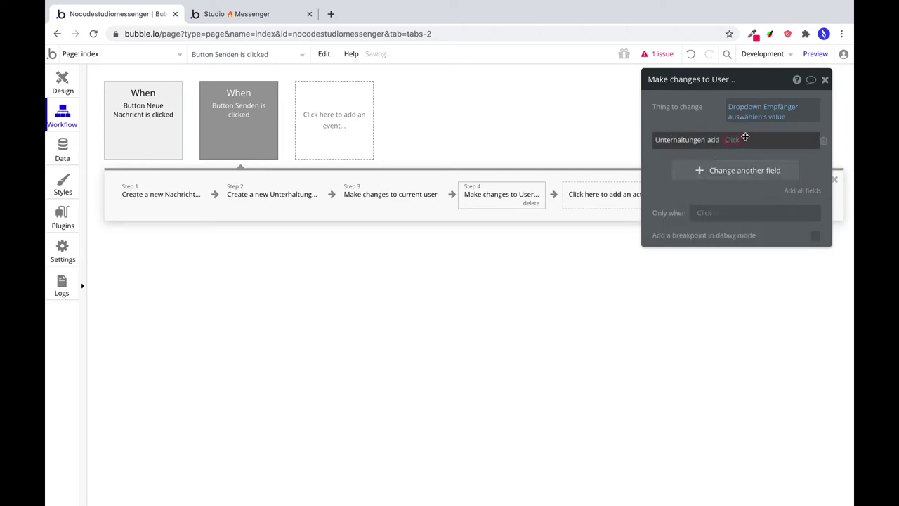
pyautogui.click(731, 141)
pyautogui.click(749, 188)
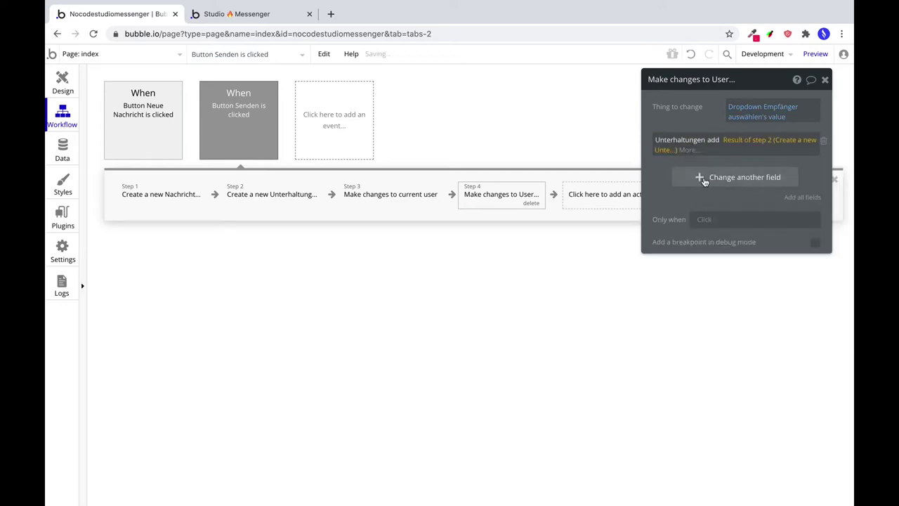
# Add step 1's Nachricht to the recipient's Nachrichten list.
pyautogui.click(703, 175)
pyautogui.click(665, 174)
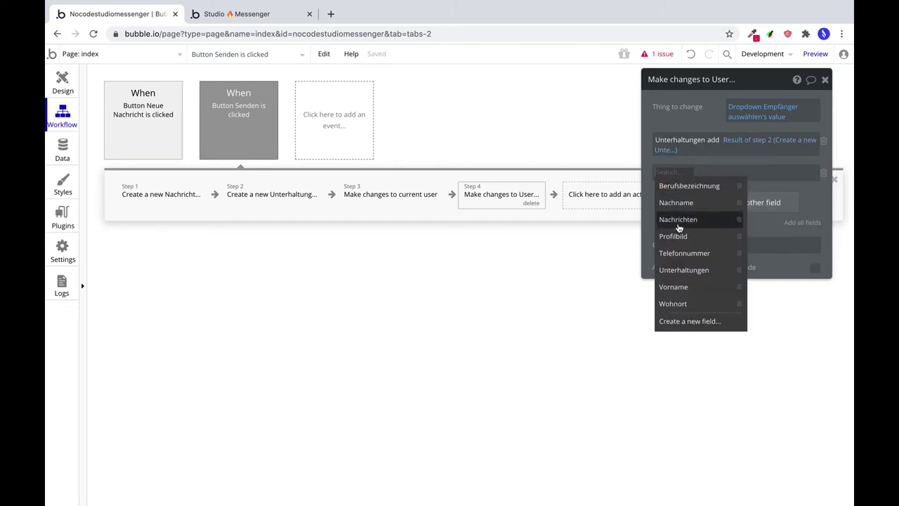
pyautogui.click(679, 217)
pyautogui.click(705, 173)
pyautogui.click(708, 185)
pyautogui.click(723, 174)
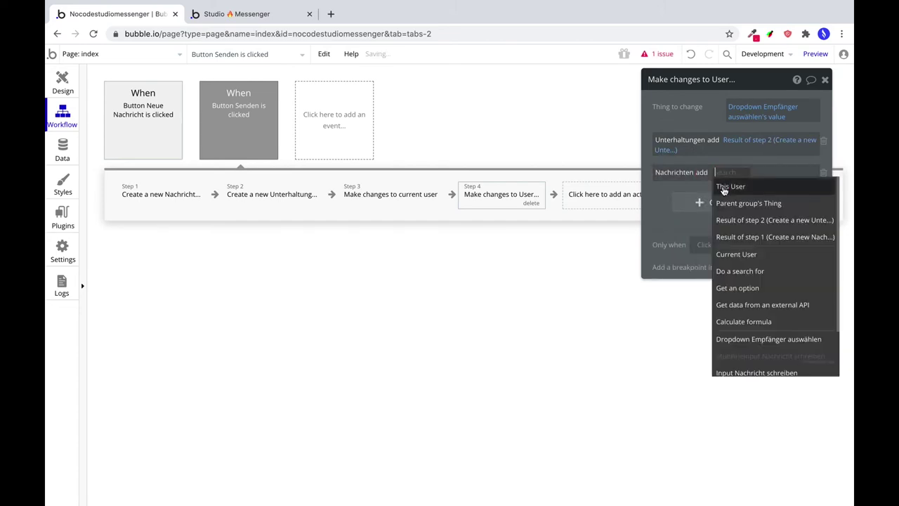
pyautogui.click(741, 238)
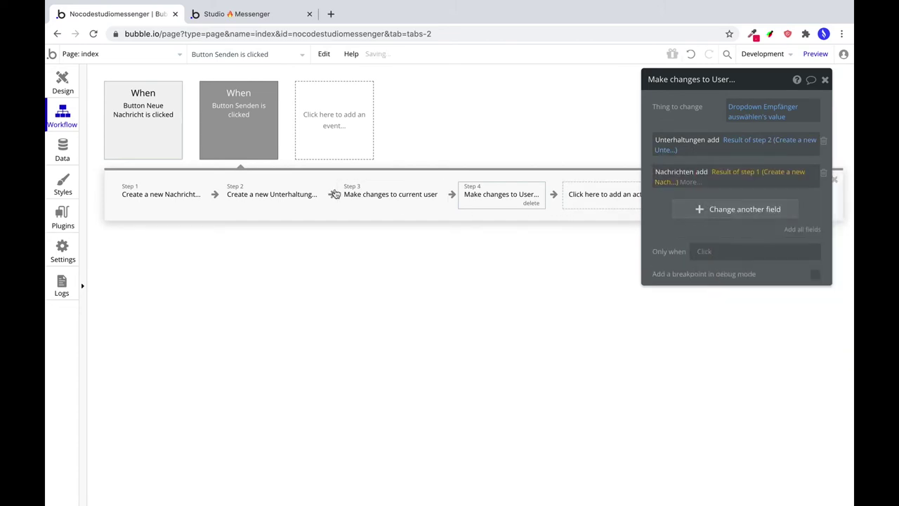
pyautogui.click(573, 196)
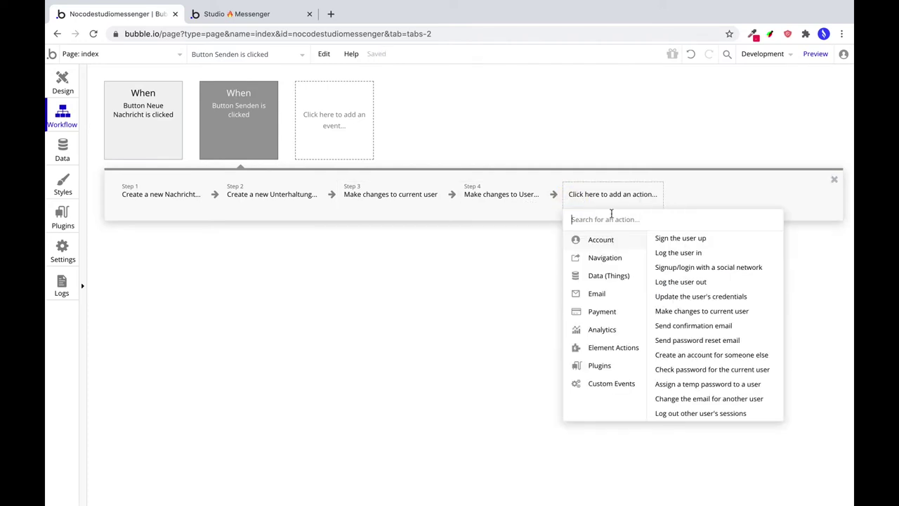
# Add a Reset relevant inputs action as step 5 of the Senden workflow.
pyautogui.moveTo(608, 354)
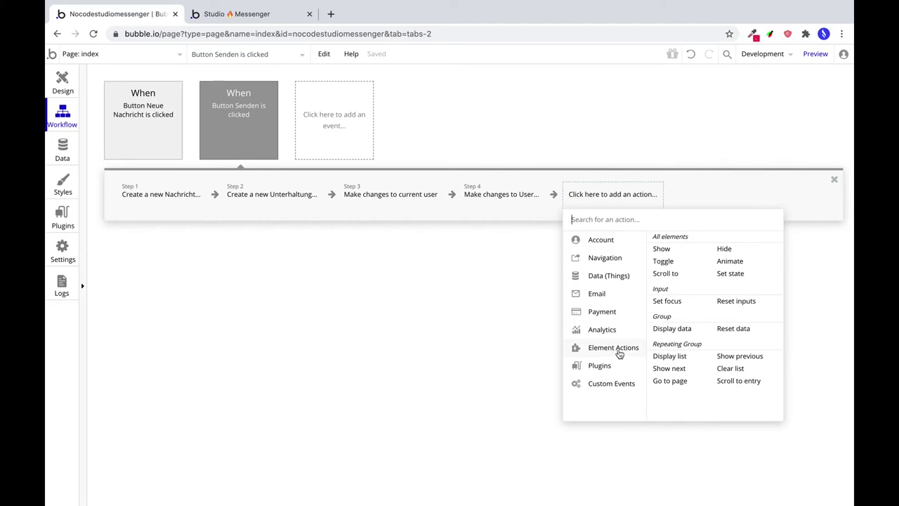
pyautogui.click(734, 302)
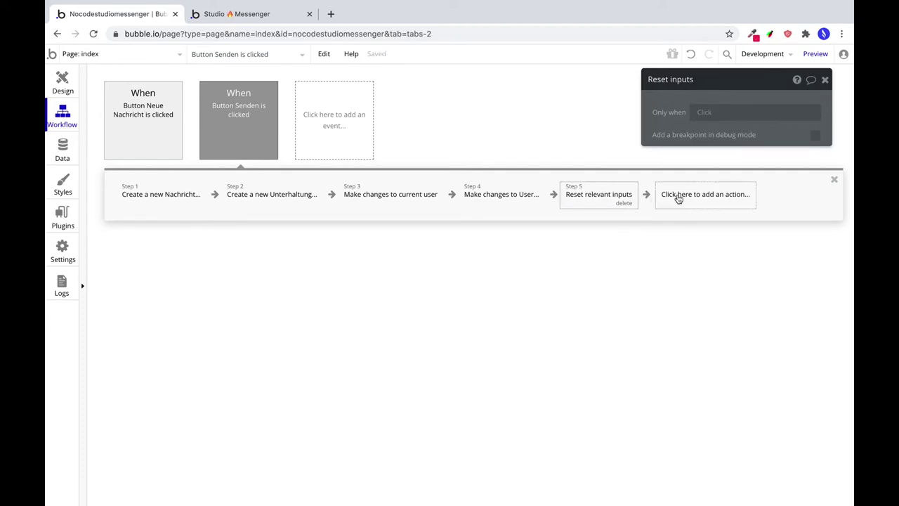
# Add a Hide step for Popup Neue Nachricht to the Senden workflow, then launch the preview.
pyautogui.click(678, 199)
pyautogui.moveTo(676, 351)
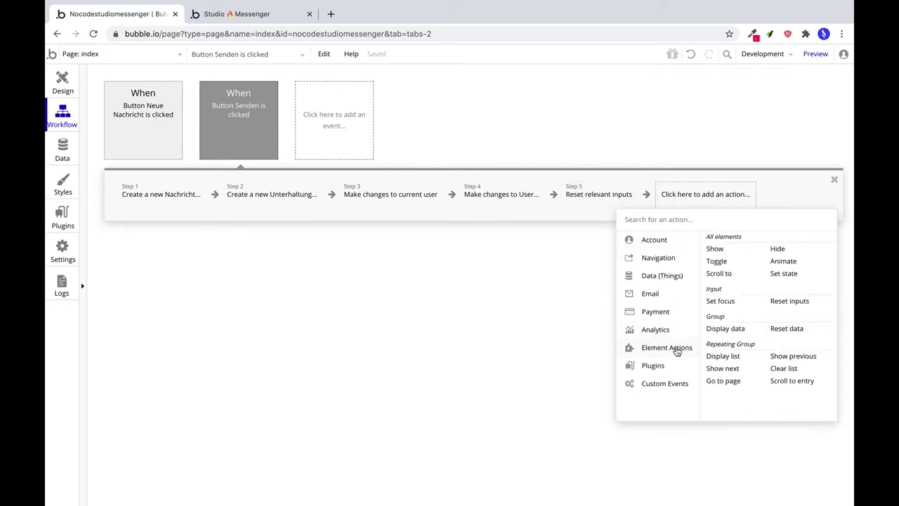
pyautogui.click(778, 250)
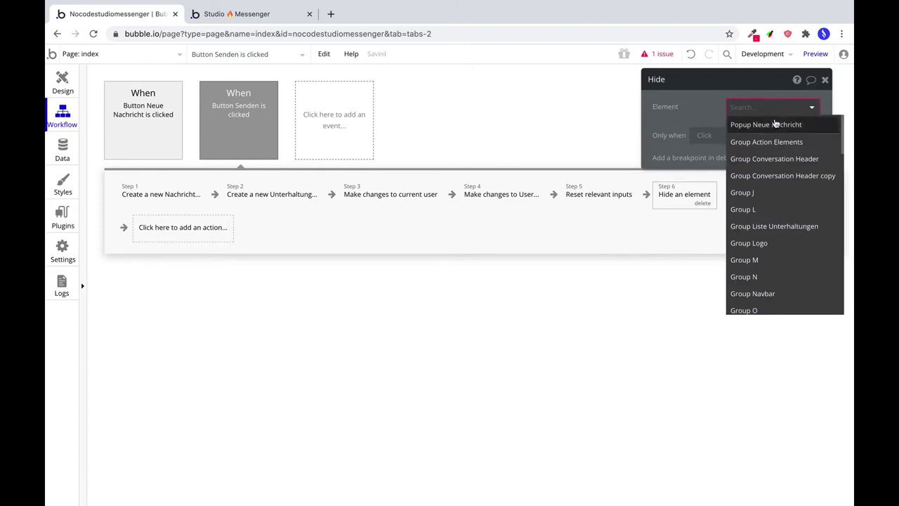
pyautogui.click(769, 124)
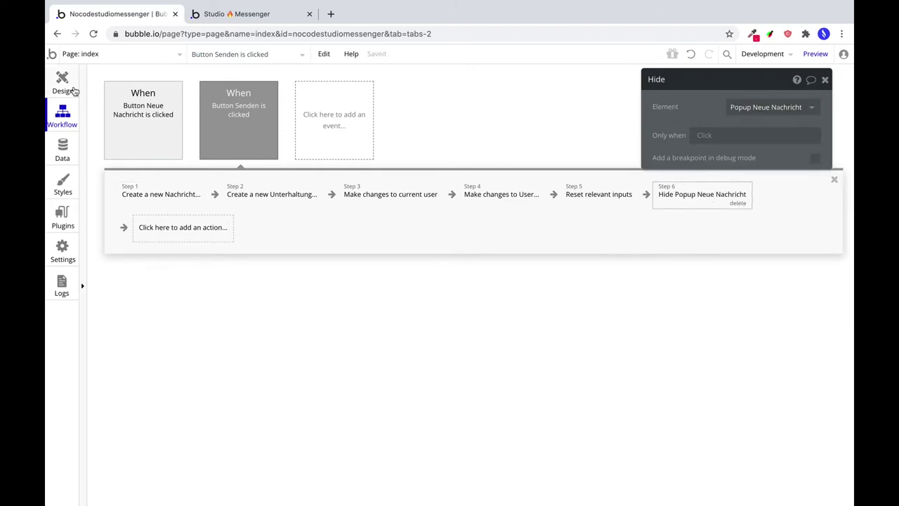
pyautogui.click(65, 84)
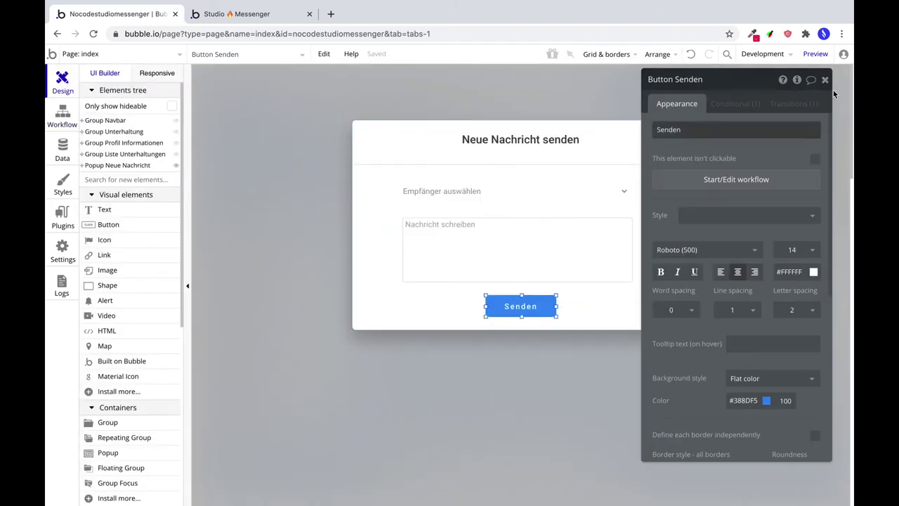
pyautogui.click(816, 56)
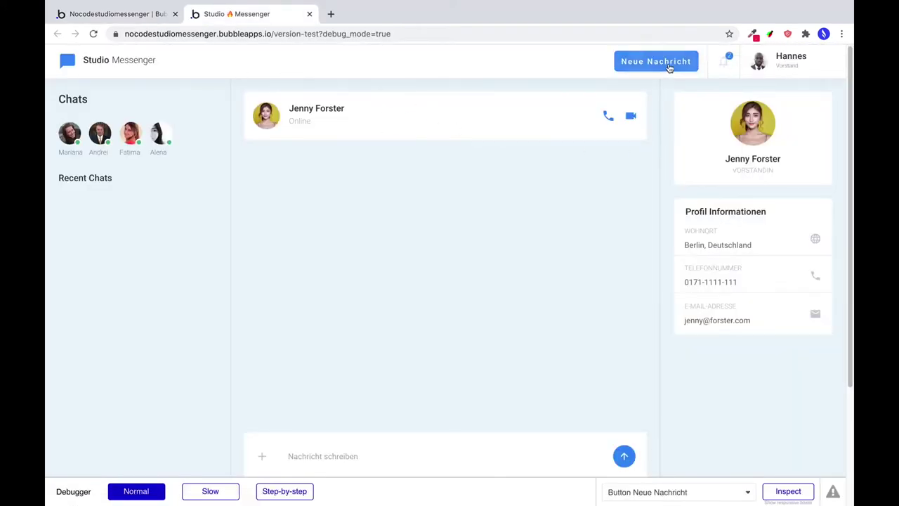
# In the preview, send 'Hi' to the third contact via Neue Nachricht, then return to the editor.
pyautogui.click(669, 67)
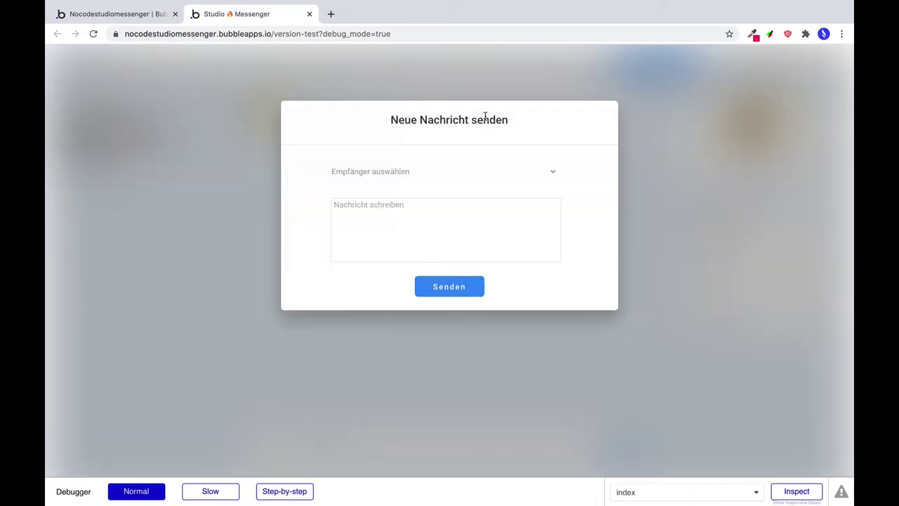
pyautogui.click(427, 176)
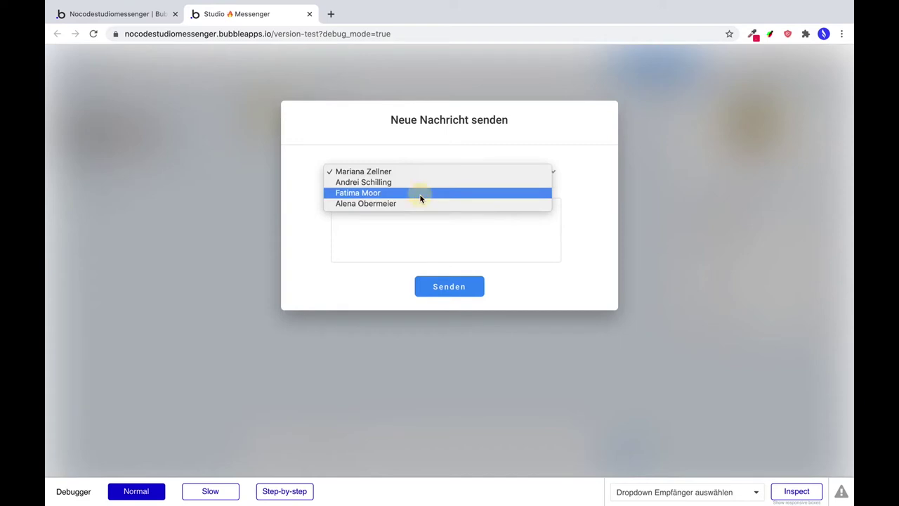
pyautogui.click(420, 193)
pyautogui.click(400, 210)
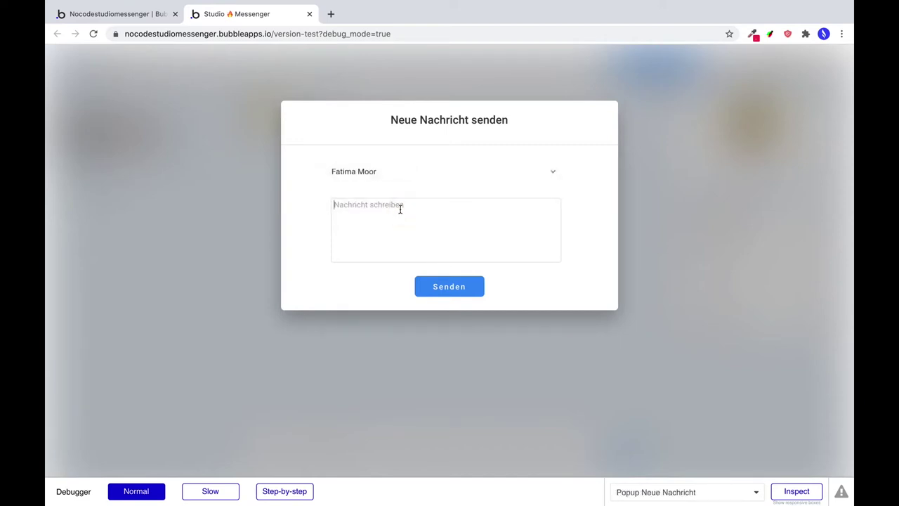
pyautogui.write('Hi')
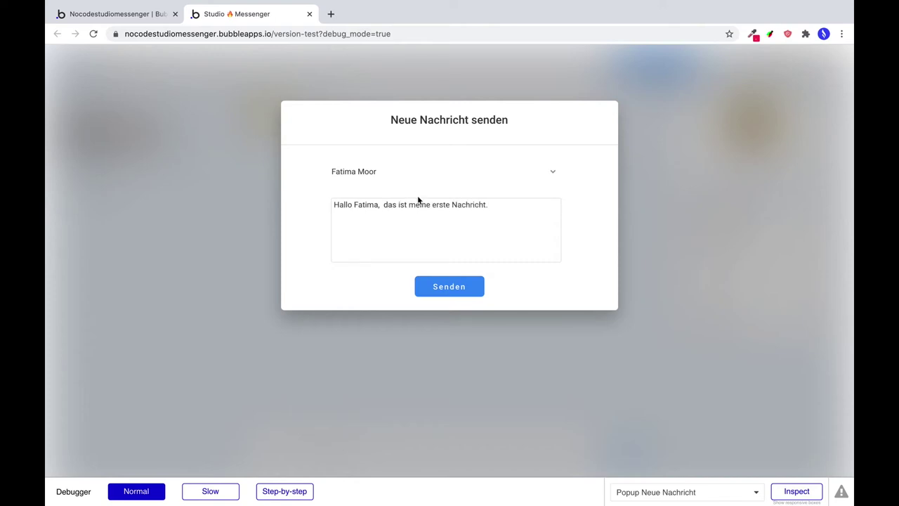
pyautogui.click(460, 288)
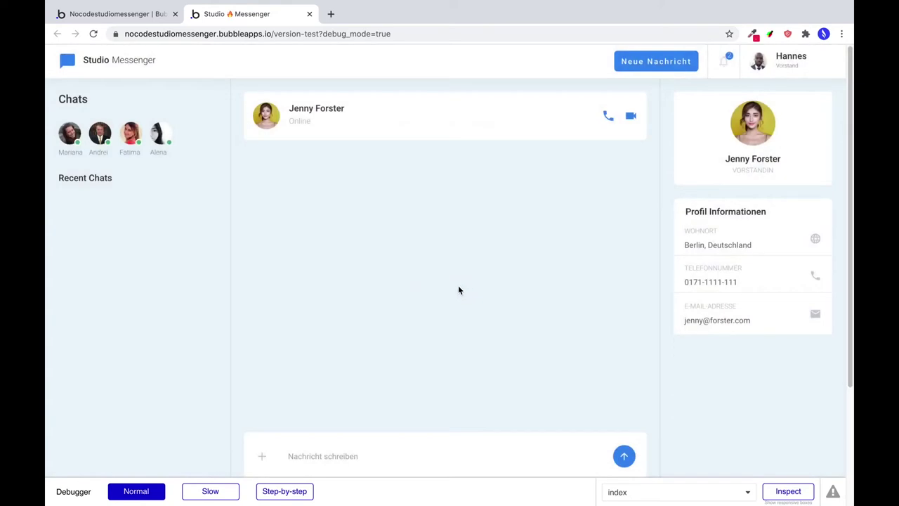
pyautogui.click(156, 20)
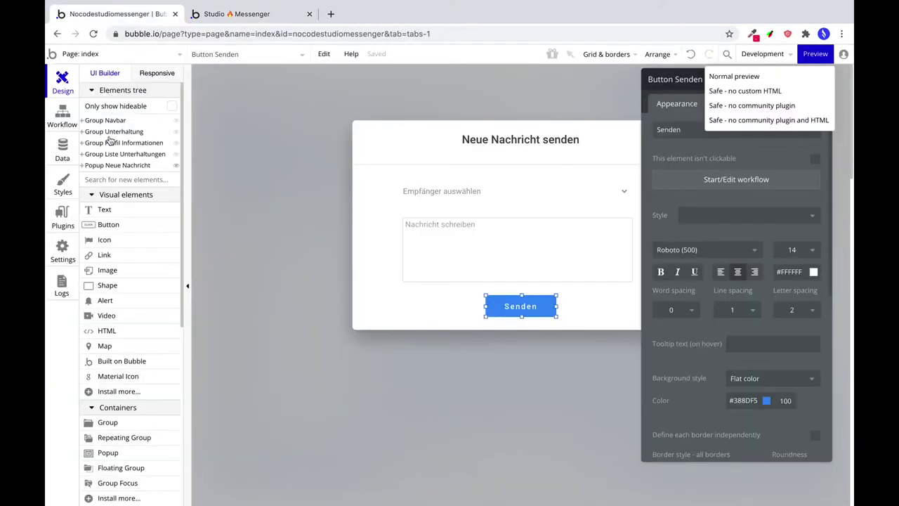
# In App data, view All Nachrichts, re-save the test message entry, then view All Unterhaltungs.
pyautogui.click(59, 159)
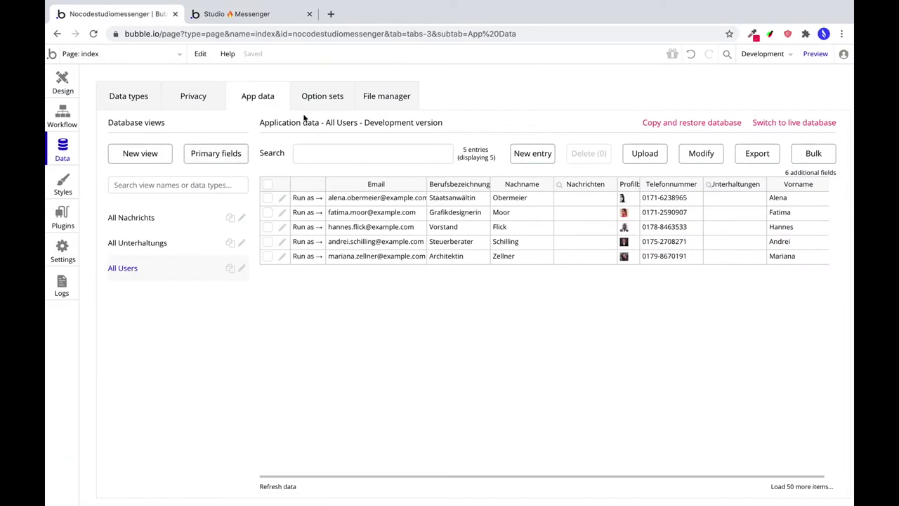
pyautogui.click(136, 223)
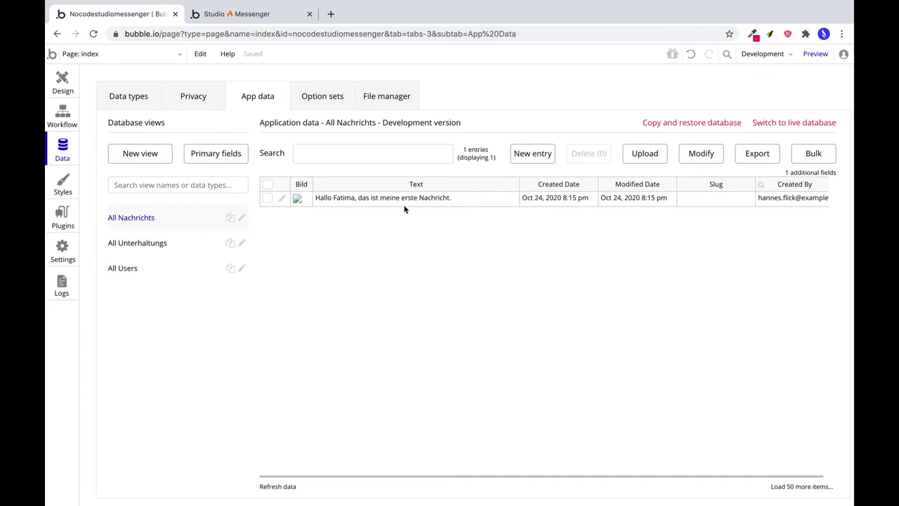
pyautogui.click(280, 198)
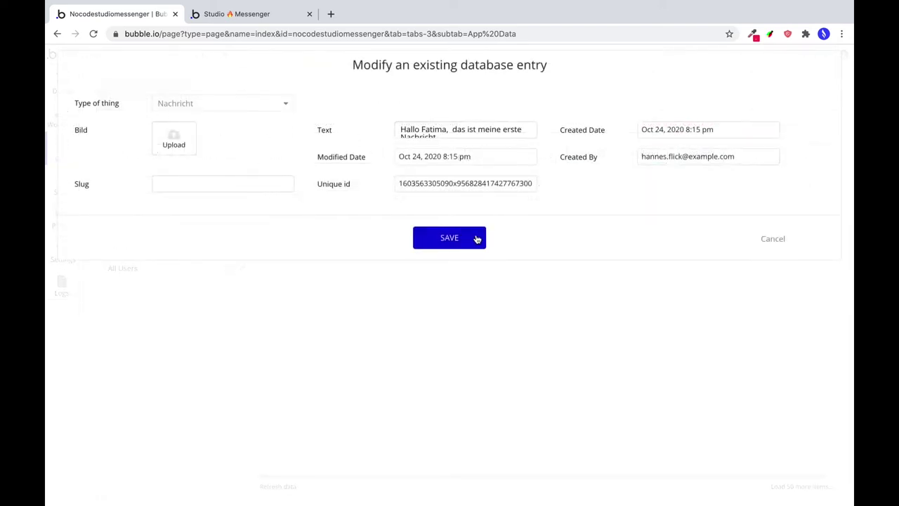
pyautogui.click(477, 240)
pyautogui.click(441, 186)
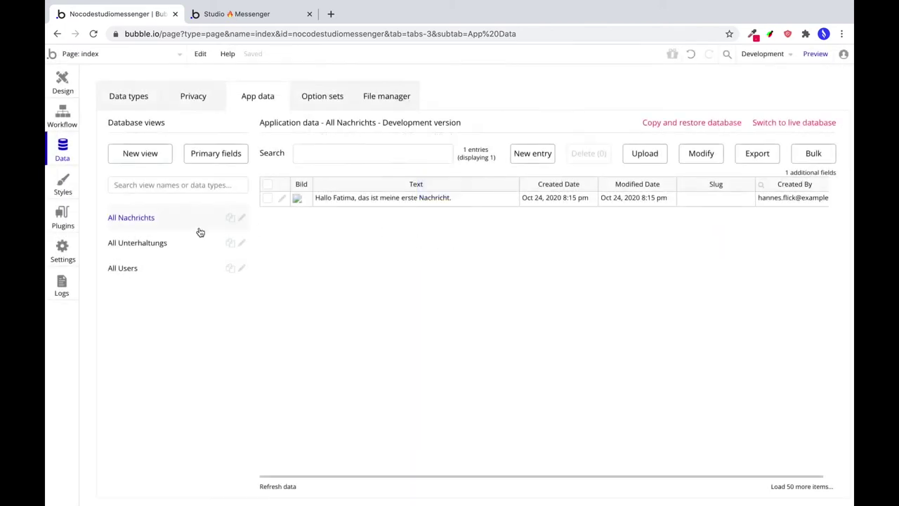
pyautogui.click(190, 241)
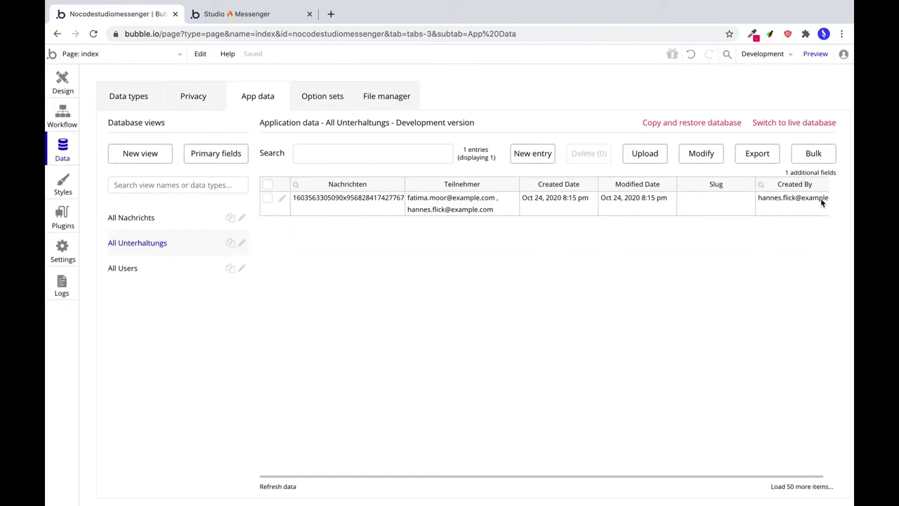
pyautogui.hscroll(1, 820, 202)
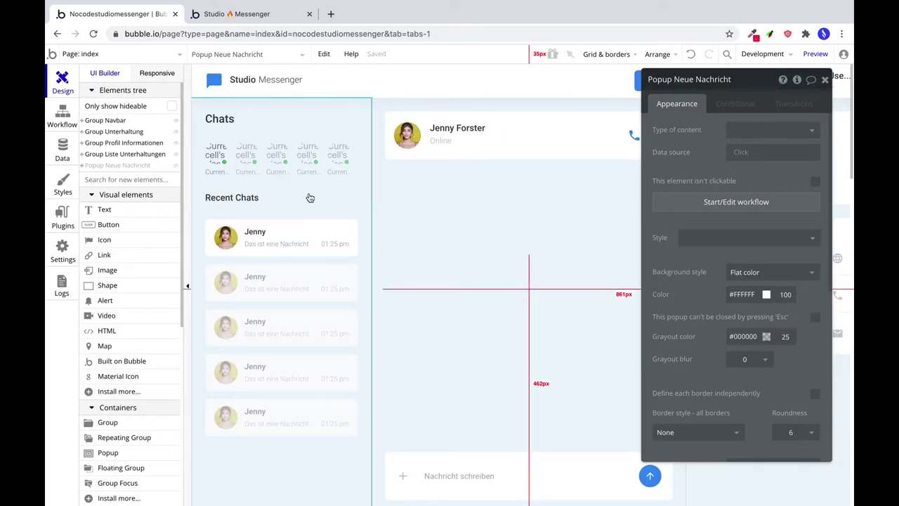
# Set the Recent Chats repeating group's type to Unterhaltung, sourced from a search for Unterhaltungs.
pyautogui.click(351, 105)
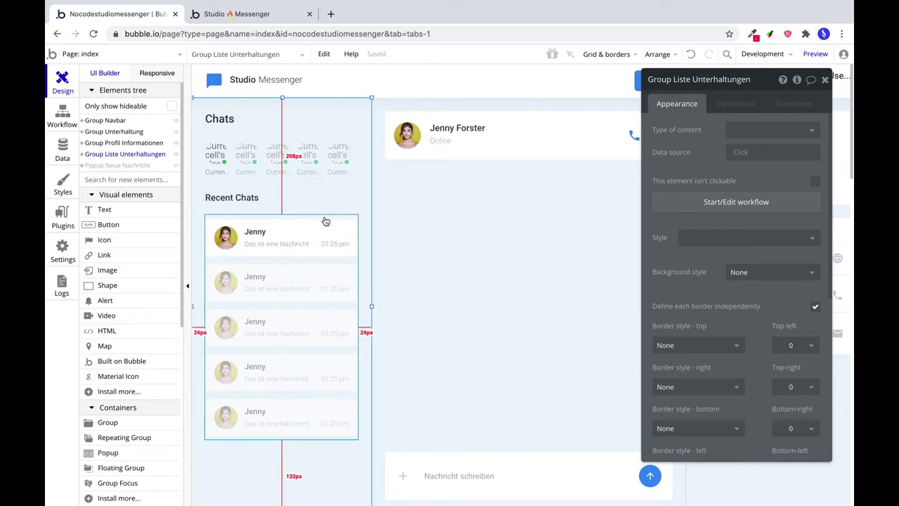
pyautogui.click(328, 218)
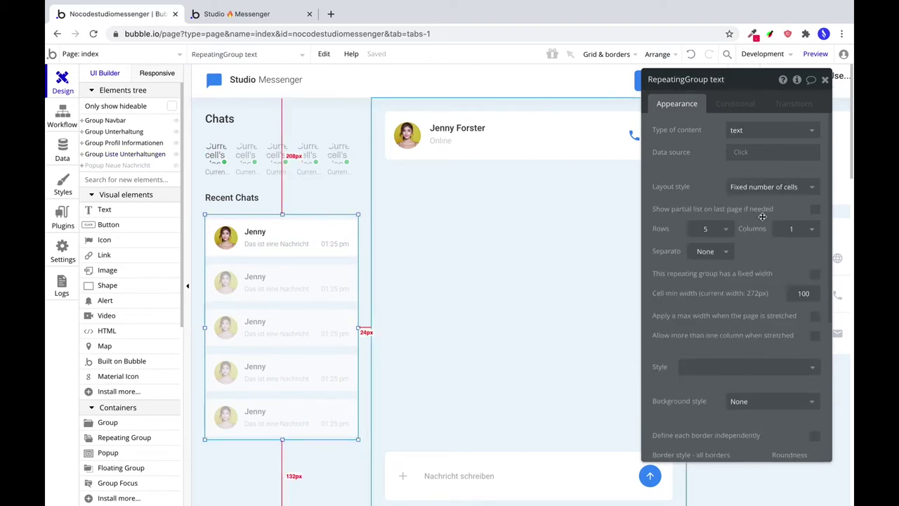
pyautogui.click(750, 133)
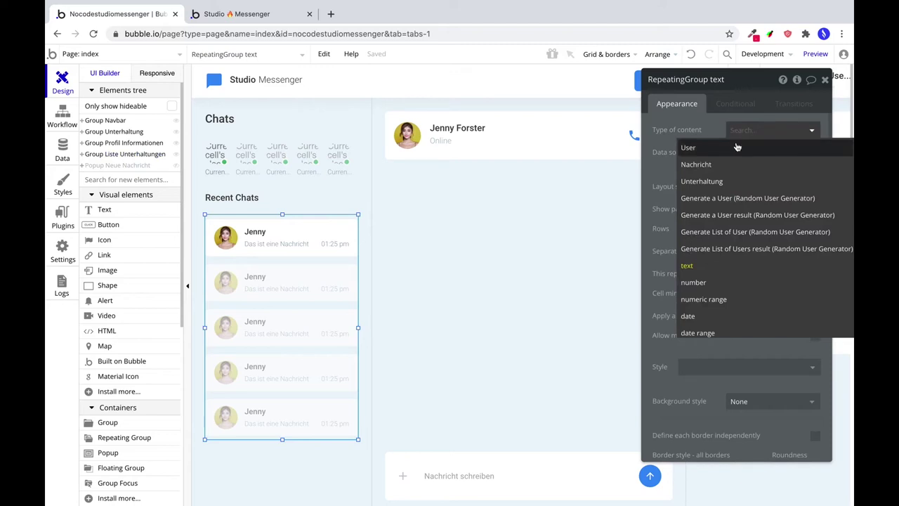
pyautogui.click(731, 182)
pyautogui.click(740, 153)
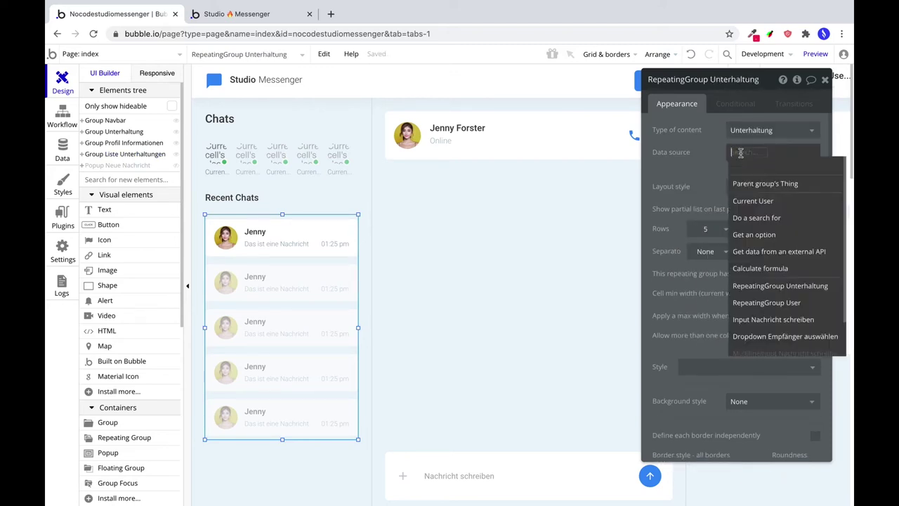
pyautogui.click(759, 220)
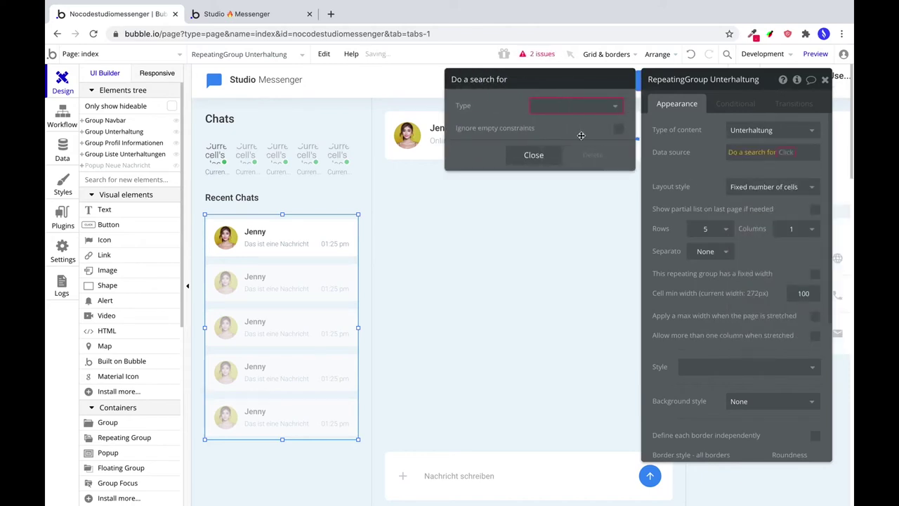
pyautogui.click(568, 105)
pyautogui.click(553, 156)
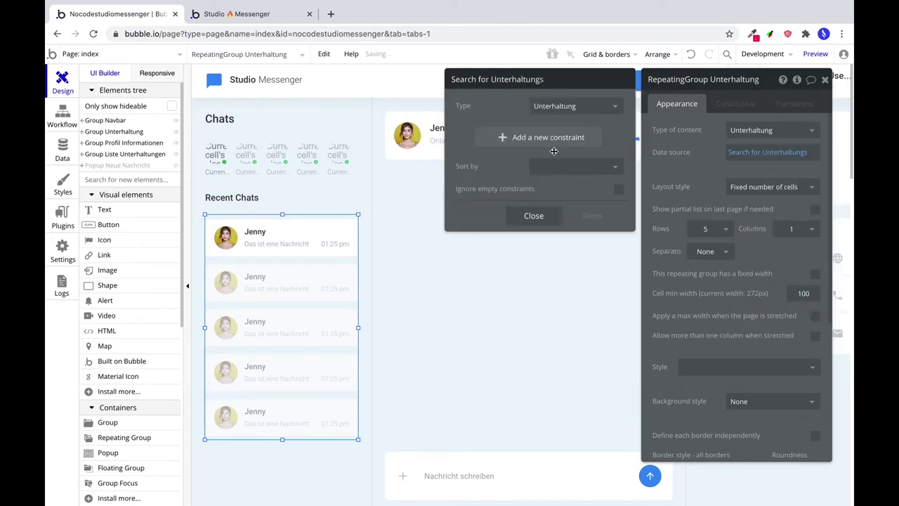
# Constrain the search to Teilnehmer contains Current User, sorted by Modified Date descending.
pyautogui.click(532, 138)
pyautogui.click(476, 133)
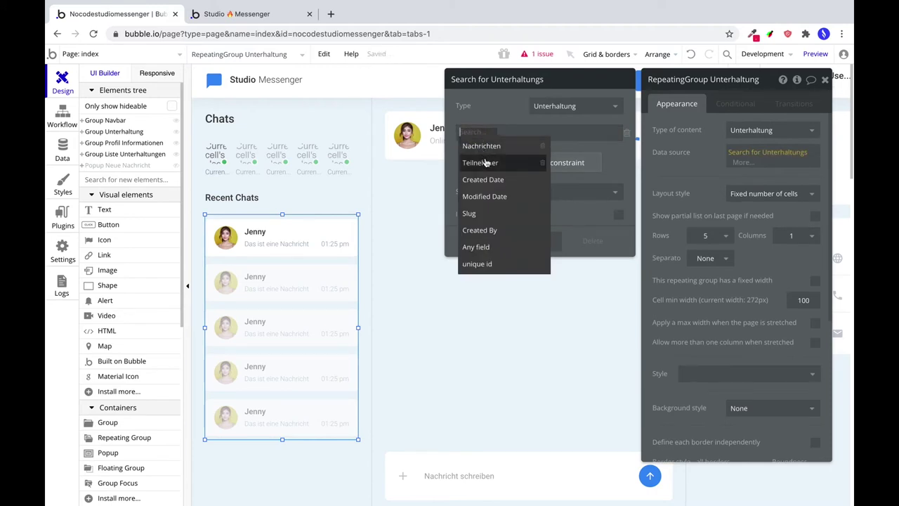
pyautogui.click(489, 162)
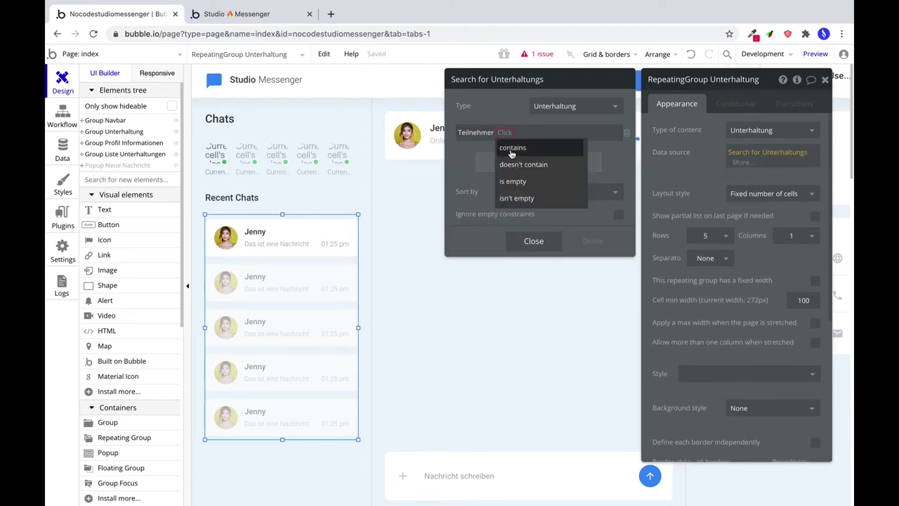
pyautogui.click(513, 148)
pyautogui.click(538, 132)
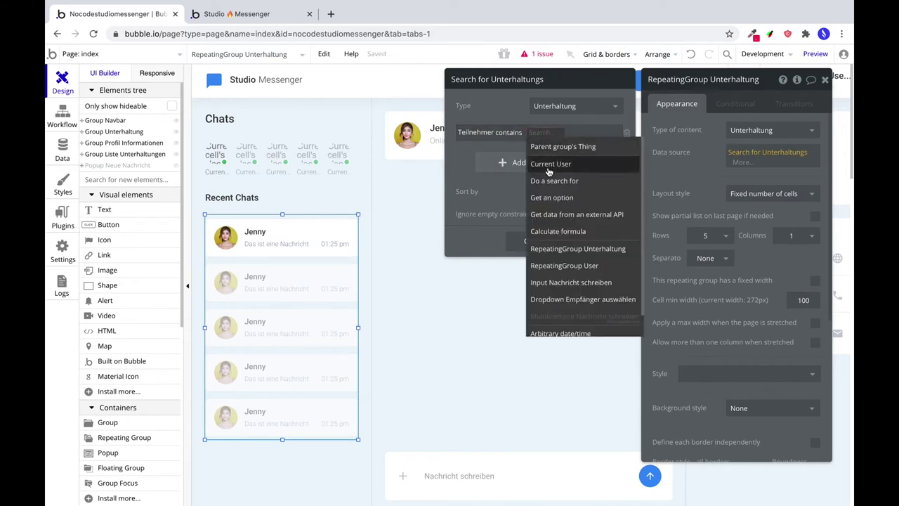
pyautogui.click(540, 163)
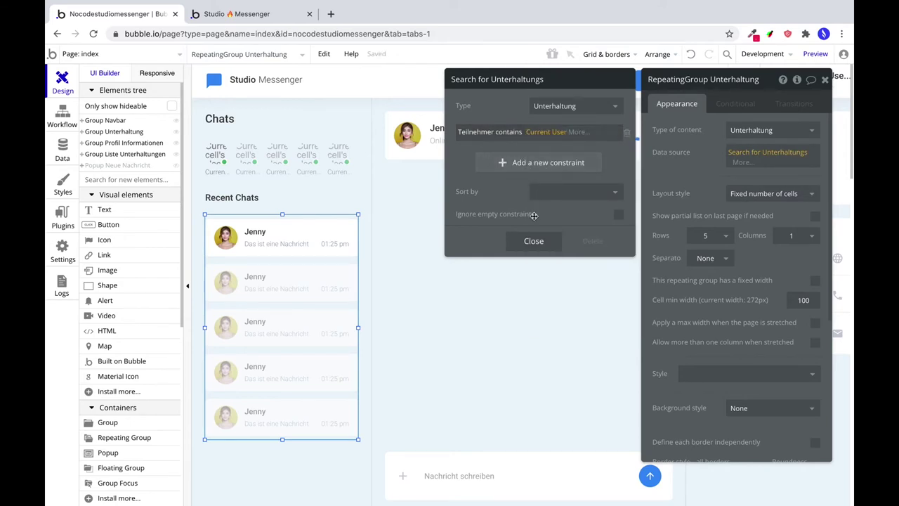
pyautogui.click(548, 197)
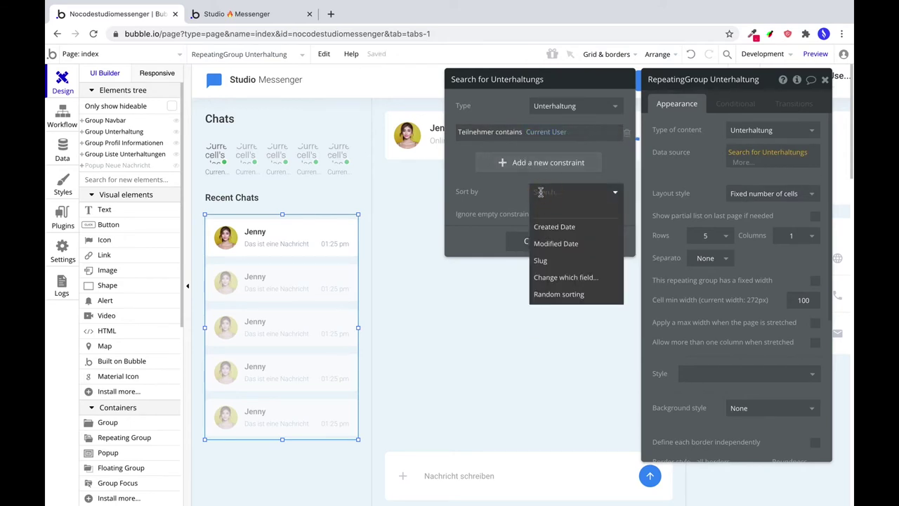
pyautogui.click(569, 246)
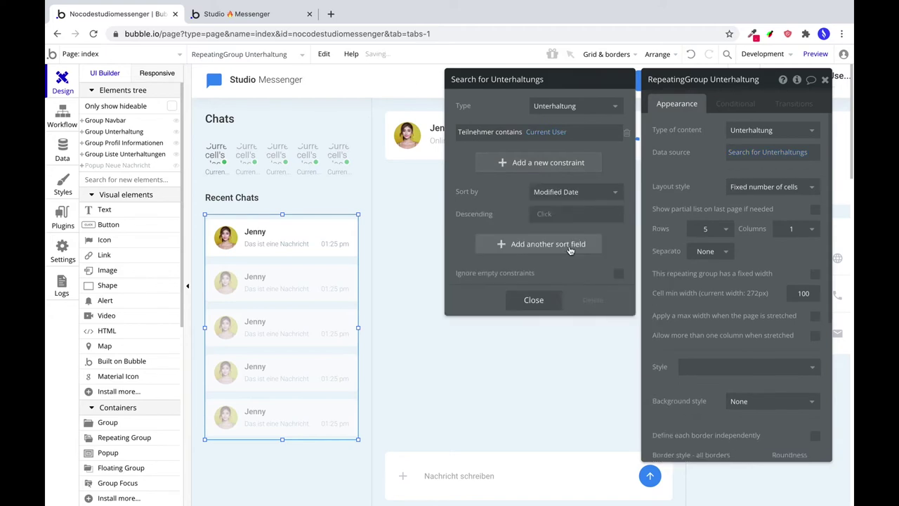
pyautogui.click(549, 214)
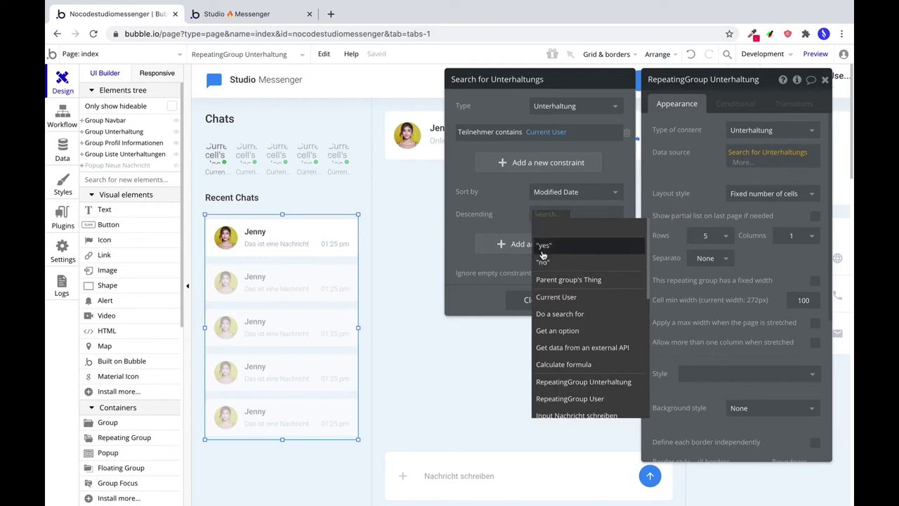
pyautogui.click(542, 250)
pyautogui.click(533, 299)
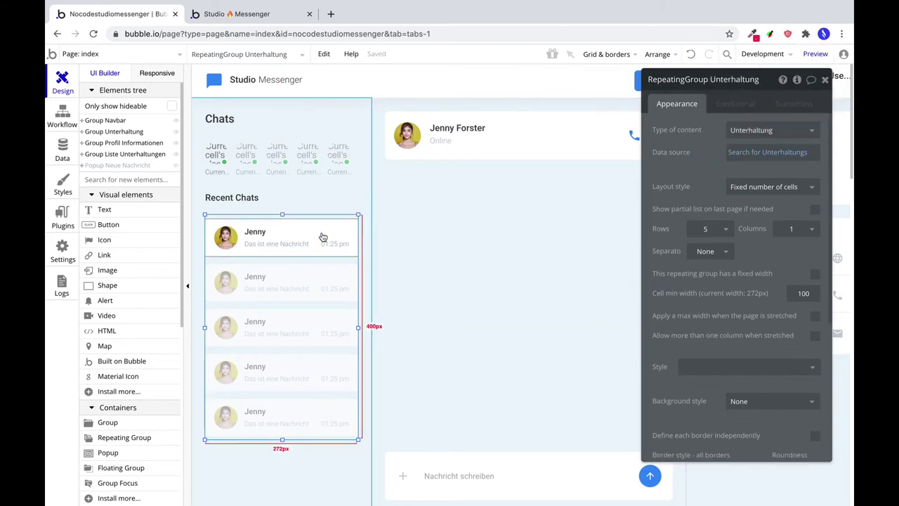
# Change the chat row group's type to Unterhaltung and source it from Current cell's Unterhaltung.
pyautogui.click(237, 242)
pyautogui.click(257, 234)
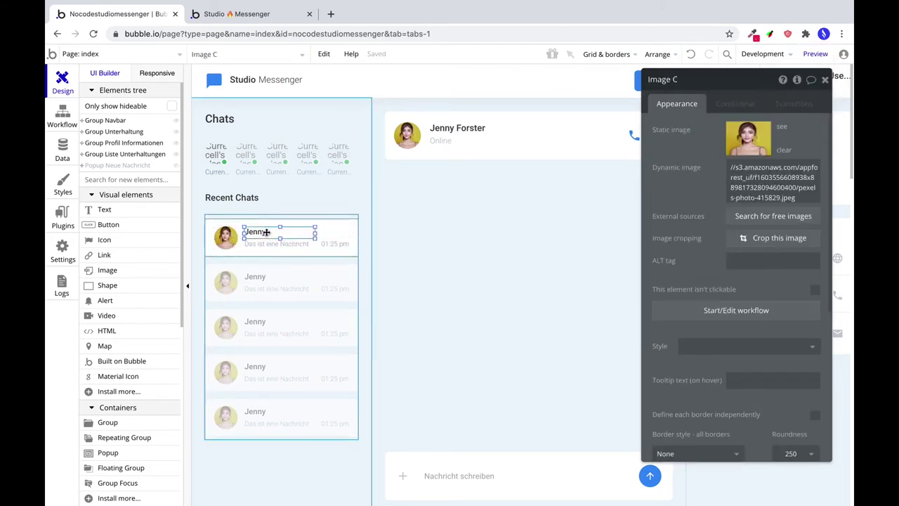
pyautogui.click(266, 244)
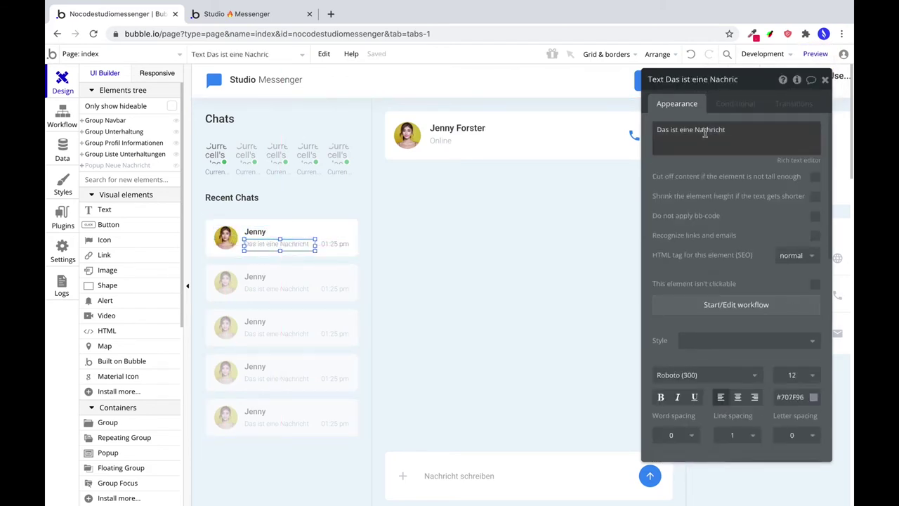
pyautogui.tripleClick(704, 132)
pyautogui.press('BackSpace')
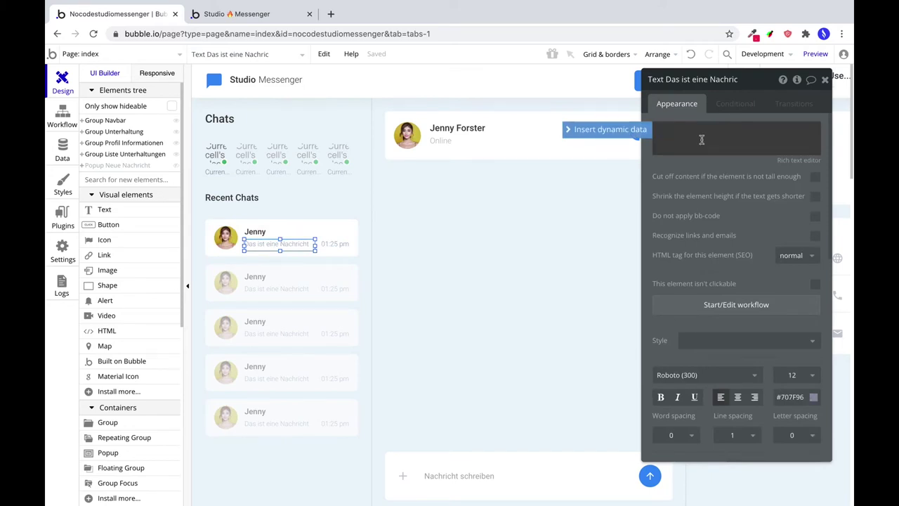
pyautogui.click(615, 131)
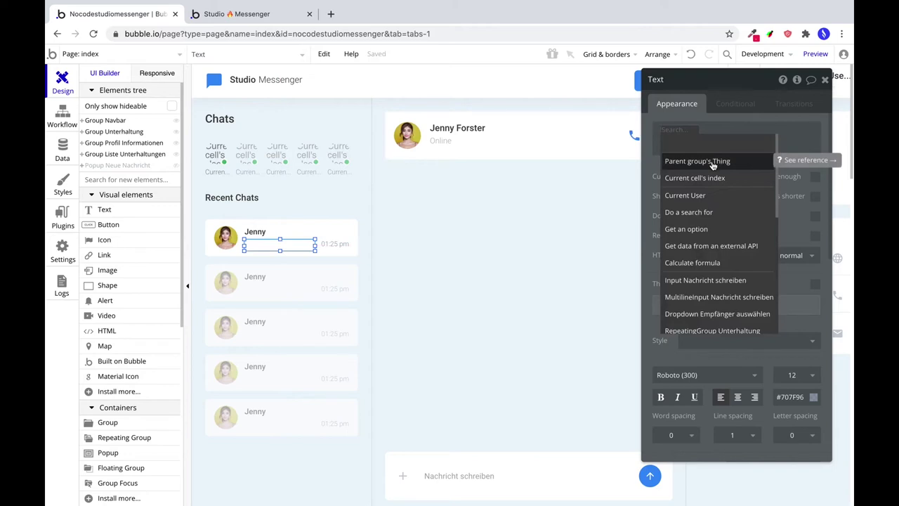
pyautogui.click(713, 162)
pyautogui.click(770, 149)
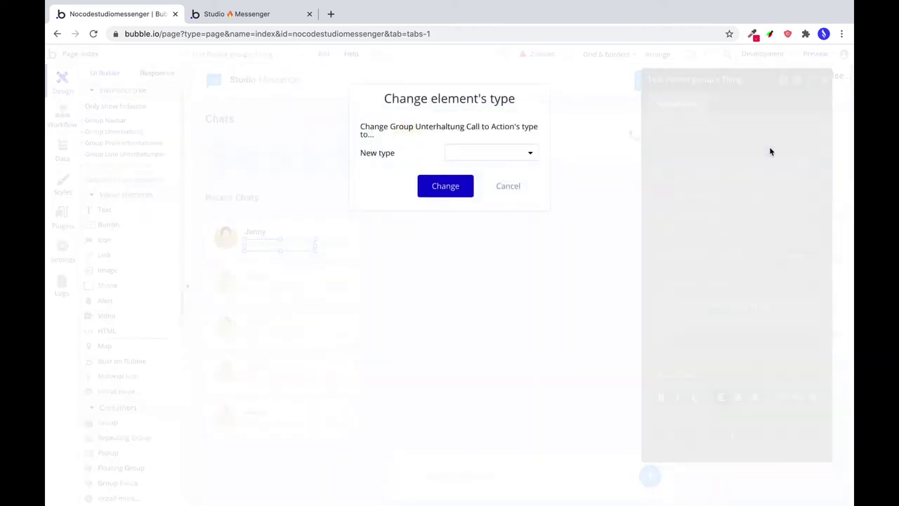
pyautogui.click(495, 156)
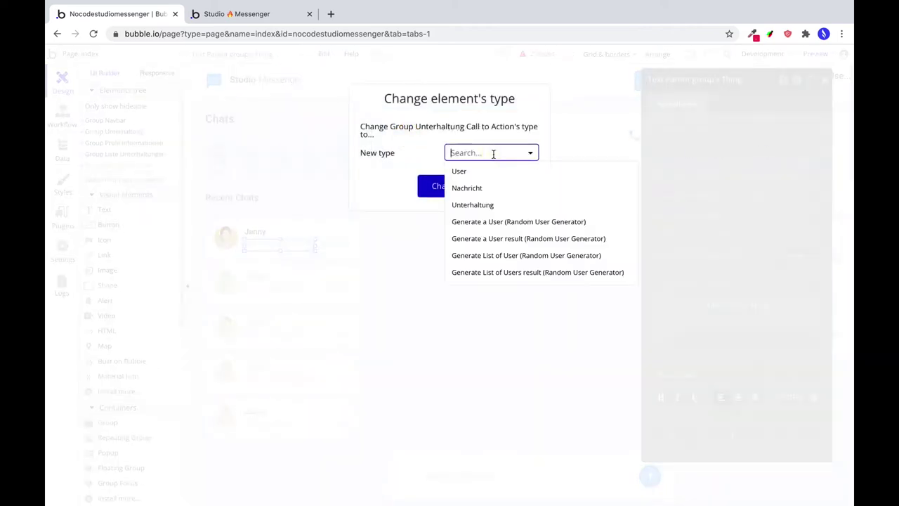
pyautogui.click(485, 203)
pyautogui.click(447, 186)
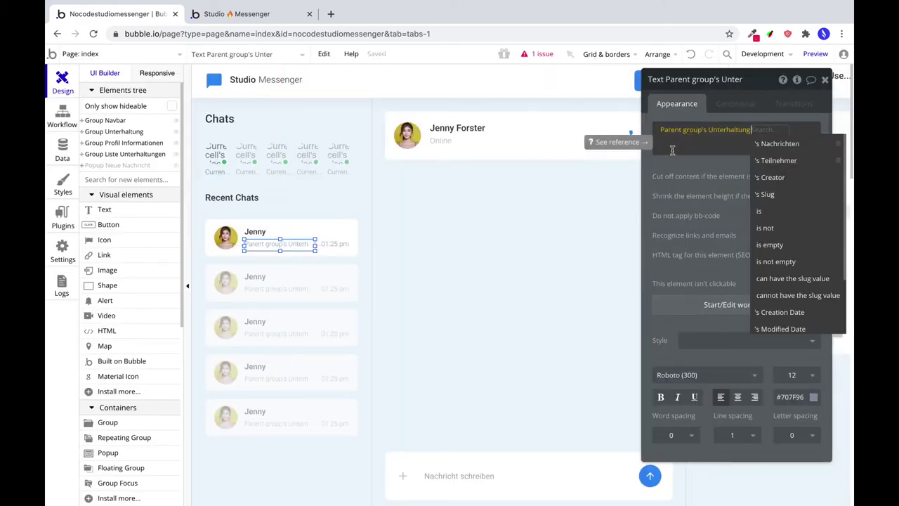
pyautogui.click(314, 225)
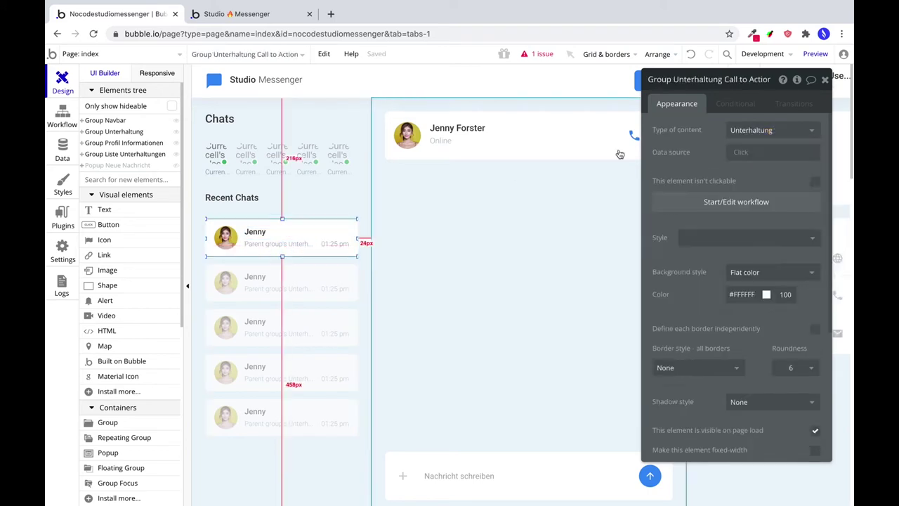
pyautogui.click(739, 153)
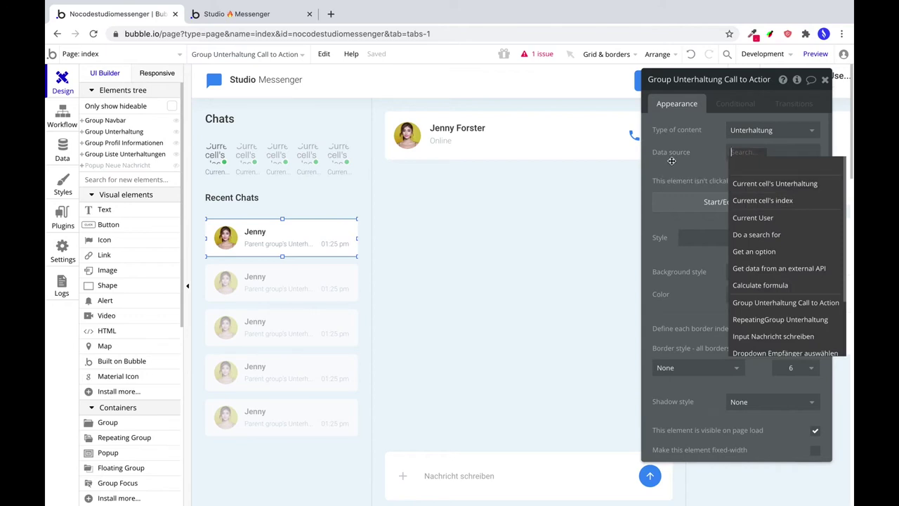
pyautogui.click(758, 185)
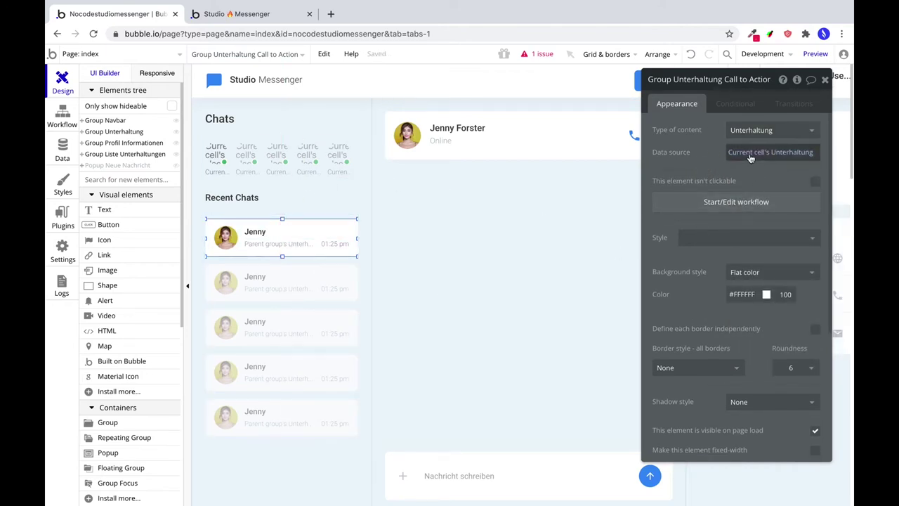
# Show Nachrichten:last item's Text in the message preview, truncating text that doesn't fit.
pyautogui.click(268, 244)
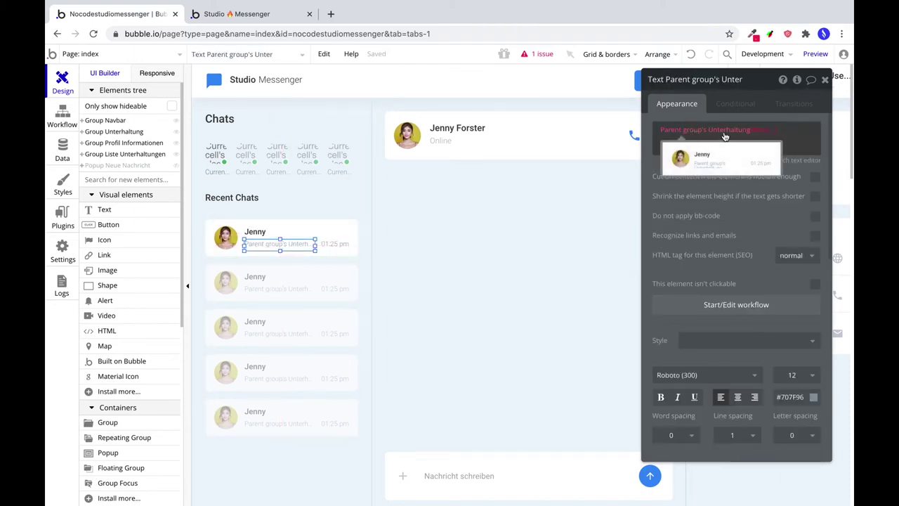
pyautogui.click(761, 133)
pyautogui.click(759, 144)
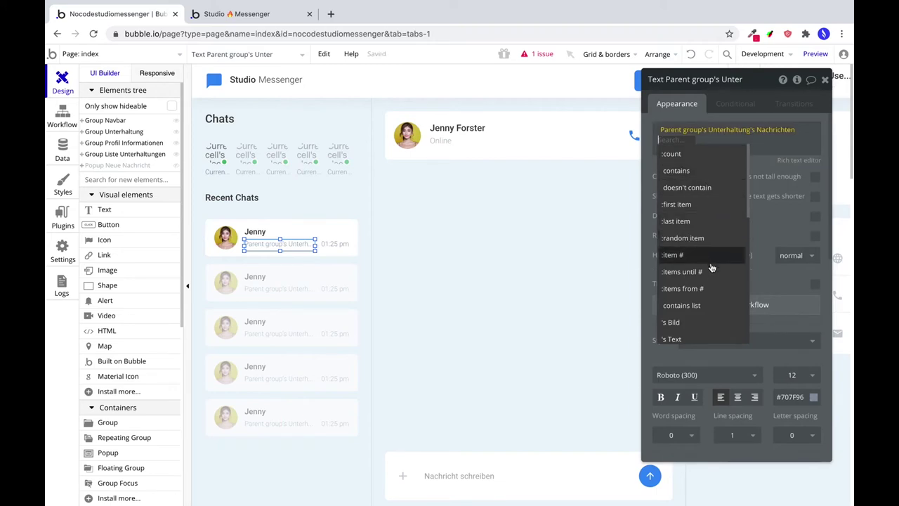
pyautogui.click(691, 231)
pyautogui.click(704, 176)
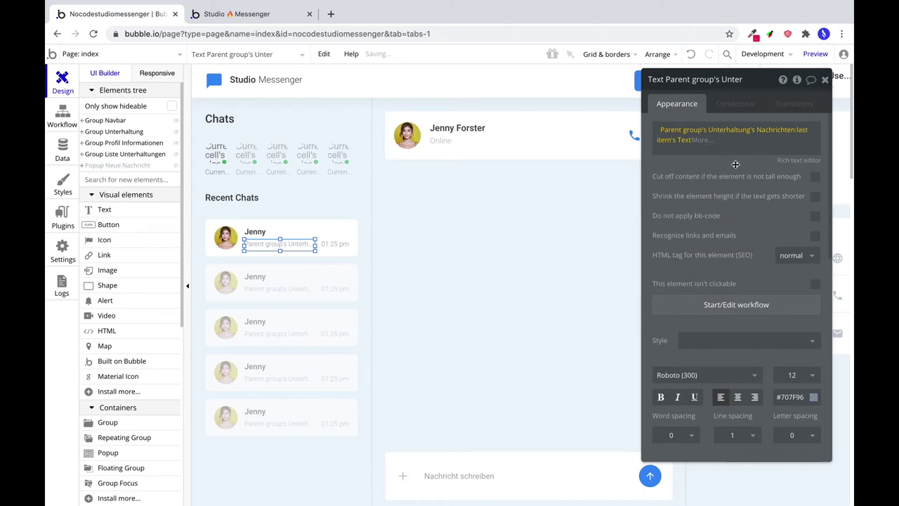
pyautogui.click(815, 177)
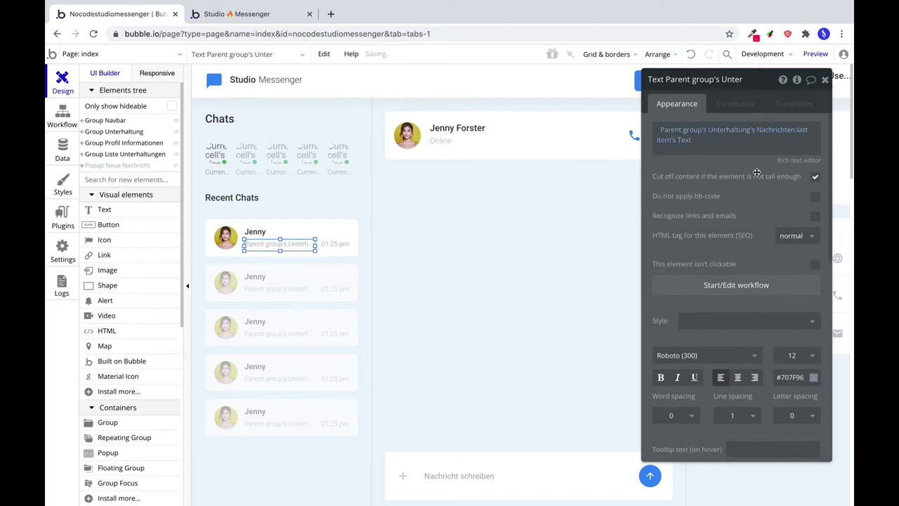
# Replace the 01:25 pm time with the last message's Creation Date formatted as 8:18 pm.
pyautogui.click(335, 244)
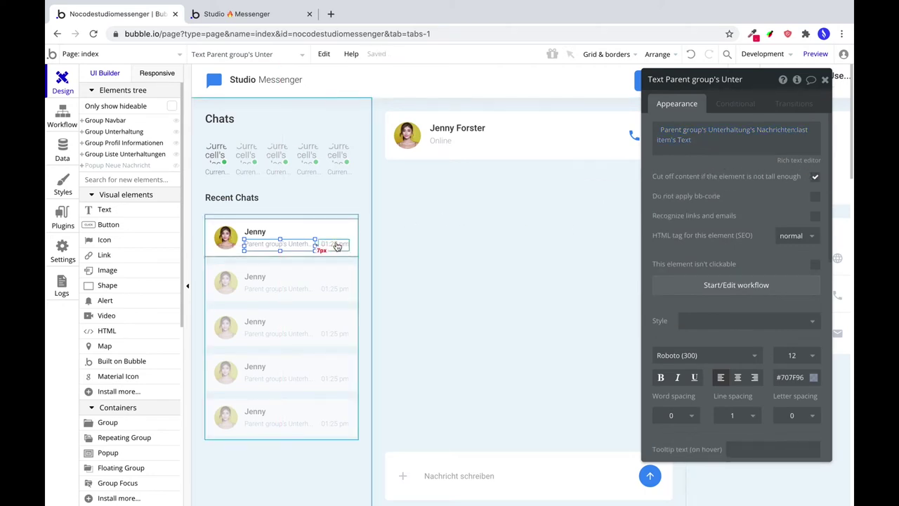
pyautogui.tripleClick(672, 132)
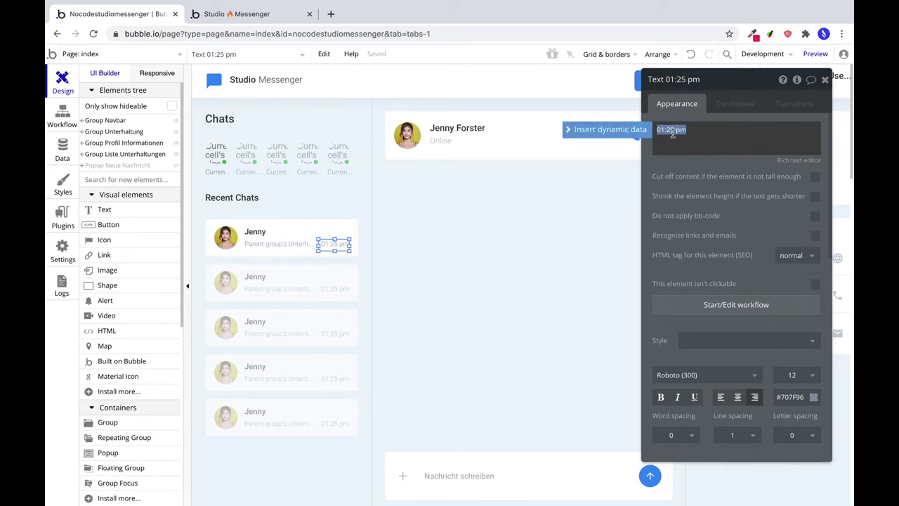
pyautogui.press('BackSpace')
pyautogui.click(611, 134)
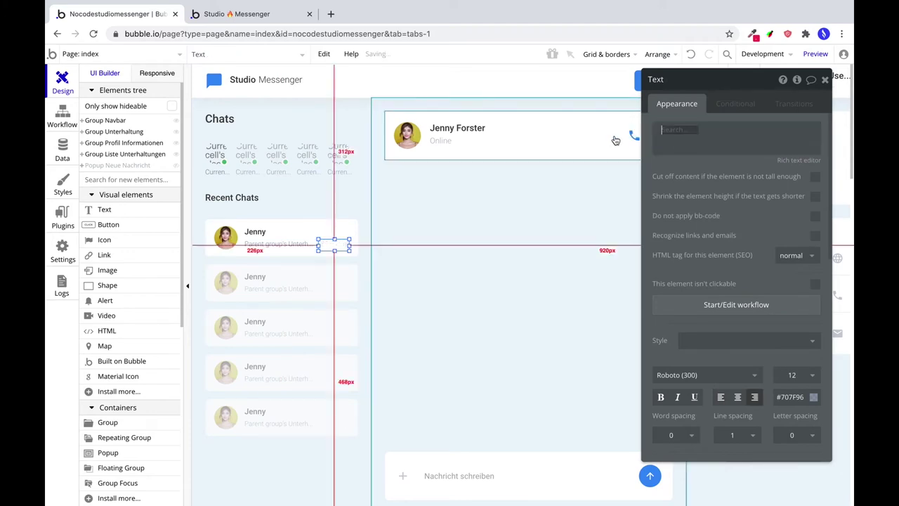
pyautogui.click(726, 162)
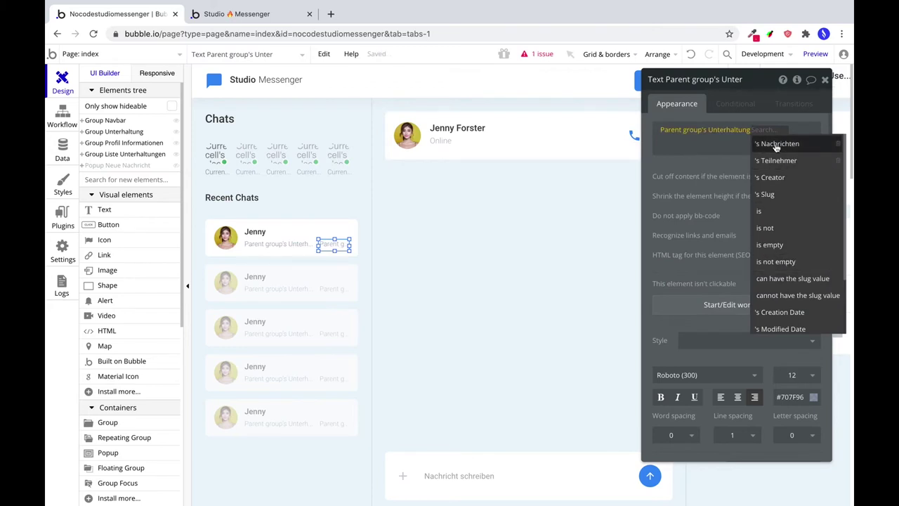
pyautogui.click(777, 145)
pyautogui.click(687, 222)
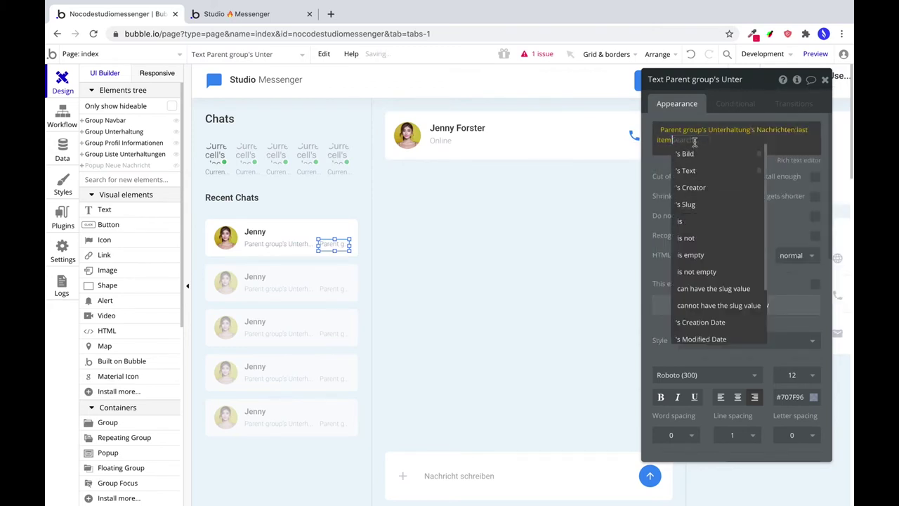
pyautogui.click(715, 318)
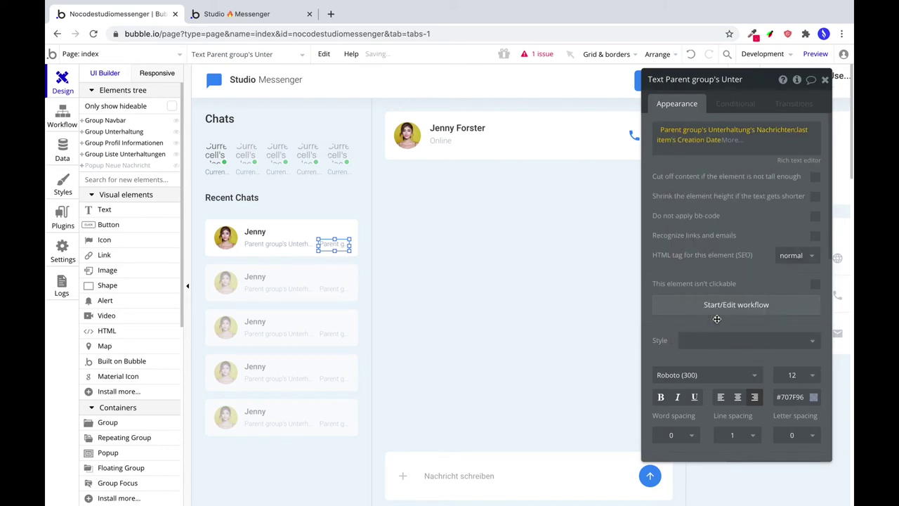
pyautogui.click(730, 141)
pyautogui.click(738, 172)
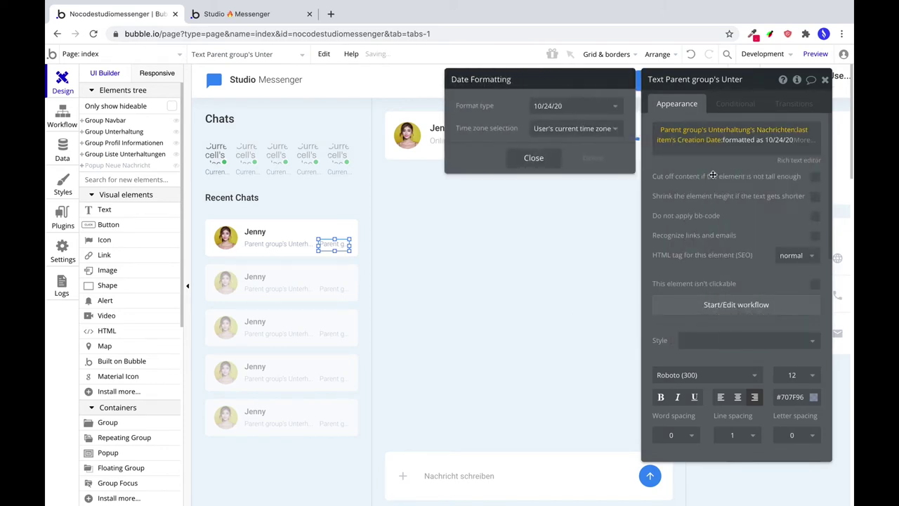
pyautogui.click(565, 112)
pyautogui.click(567, 240)
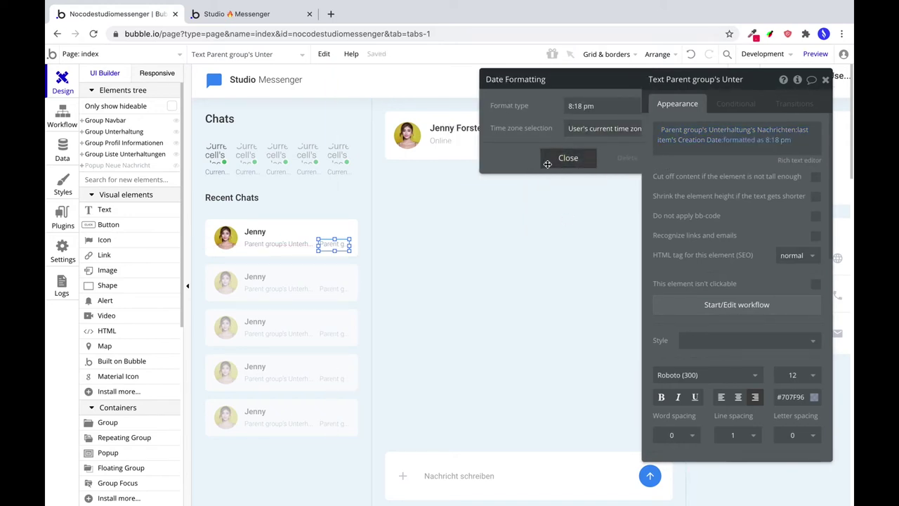
pyautogui.click(547, 161)
# Replace the name Jenny with the conversation's Teilnehmer:first item's Vorname.
pyautogui.click(254, 236)
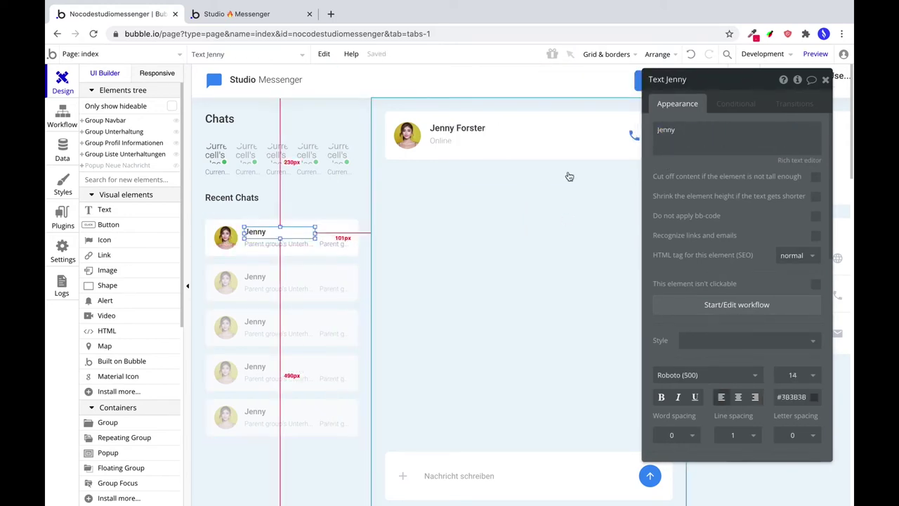
pyautogui.doubleClick(665, 130)
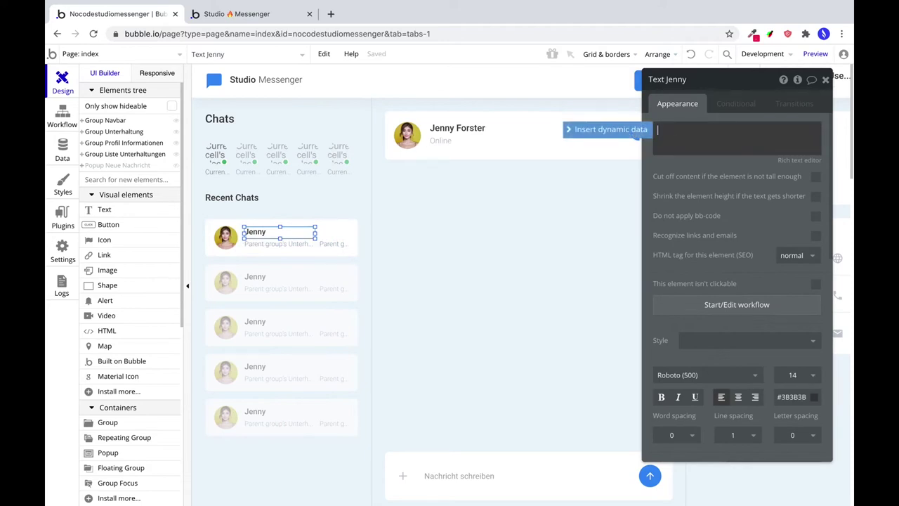
pyautogui.click(608, 130)
pyautogui.click(711, 161)
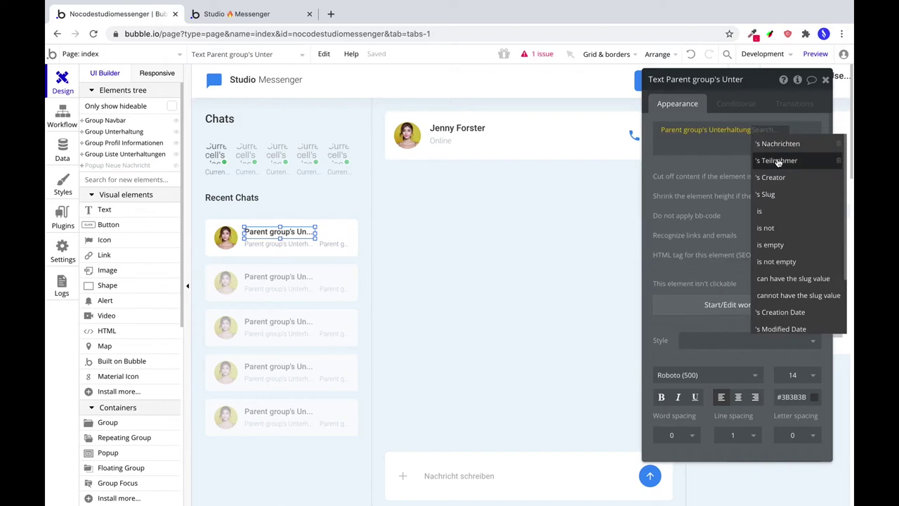
pyautogui.click(778, 161)
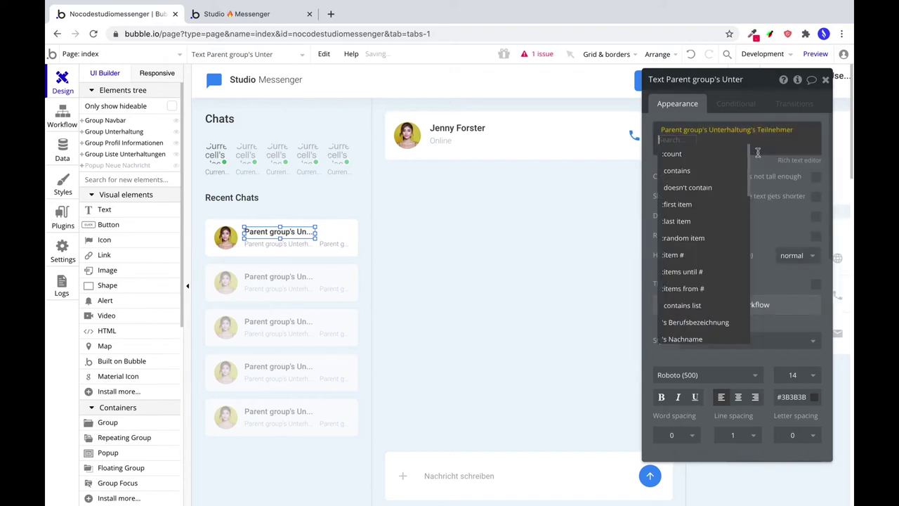
pyautogui.click(705, 205)
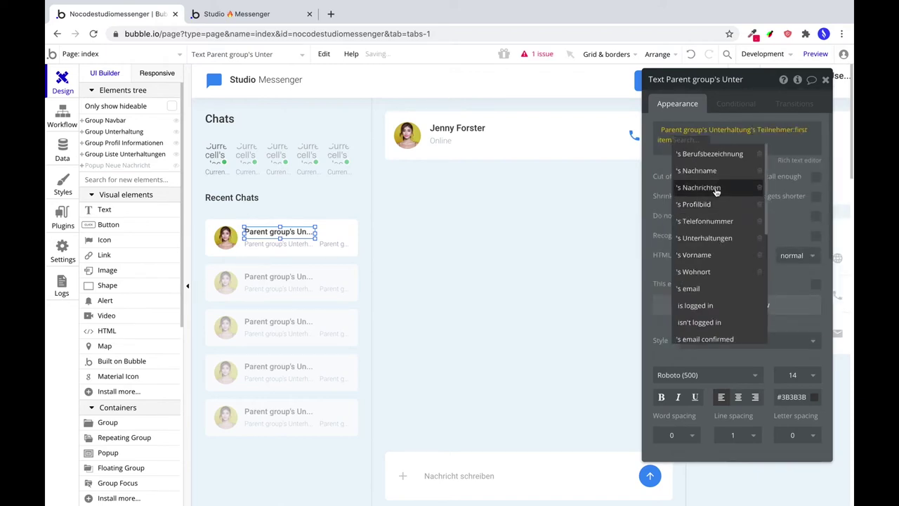
pyautogui.click(728, 256)
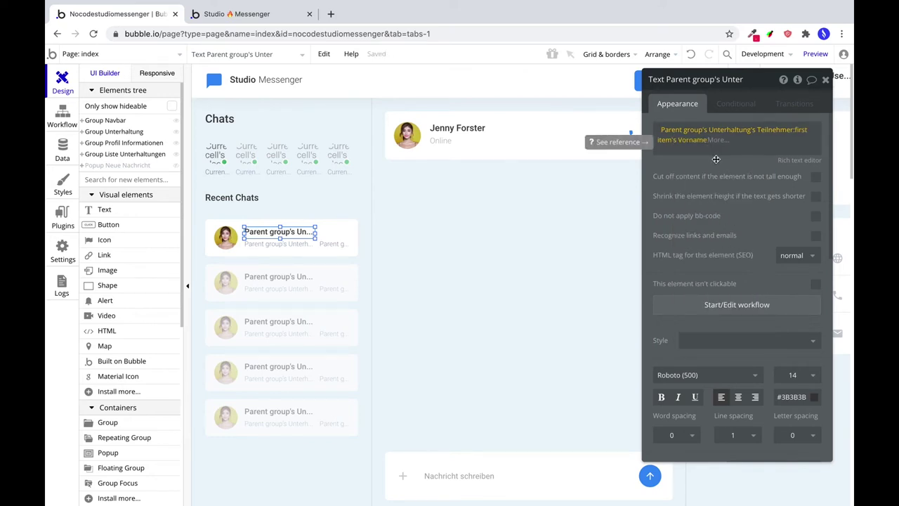
pyautogui.click(225, 236)
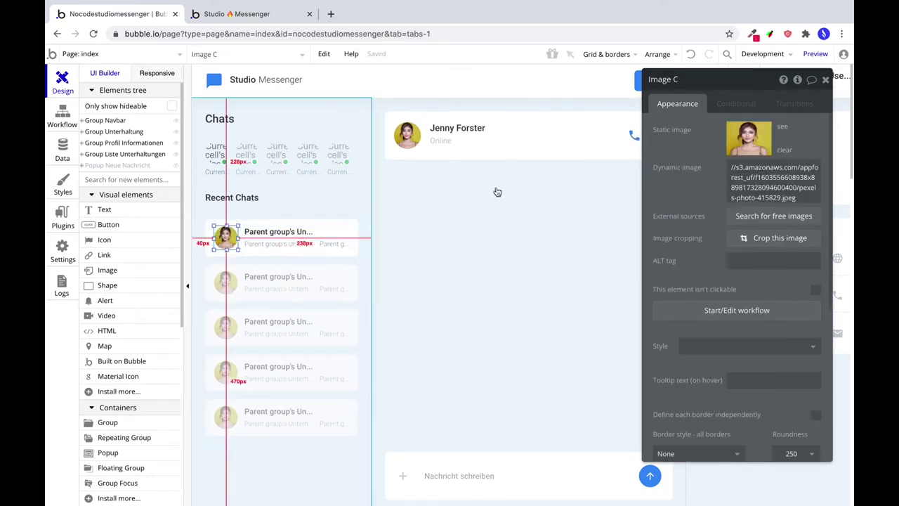
# Set the avatar to the first Teilnehmer's Profilbild, processed with Imgix at quality 100.
pyautogui.click(780, 155)
pyautogui.click(650, 169)
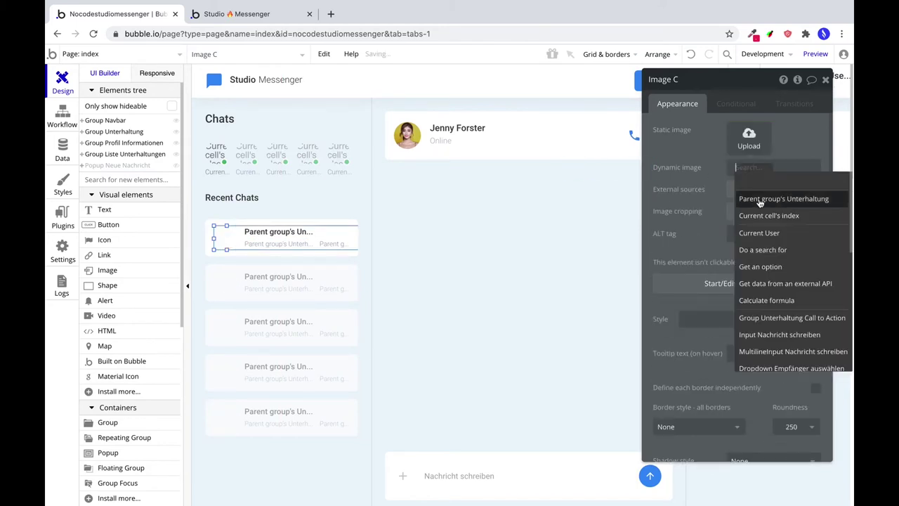
pyautogui.click(763, 203)
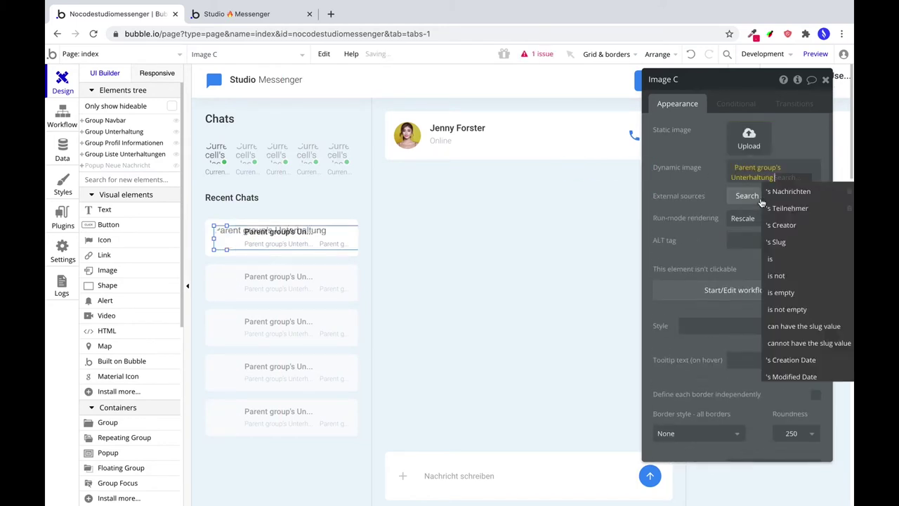
pyautogui.click(798, 209)
pyautogui.click(755, 252)
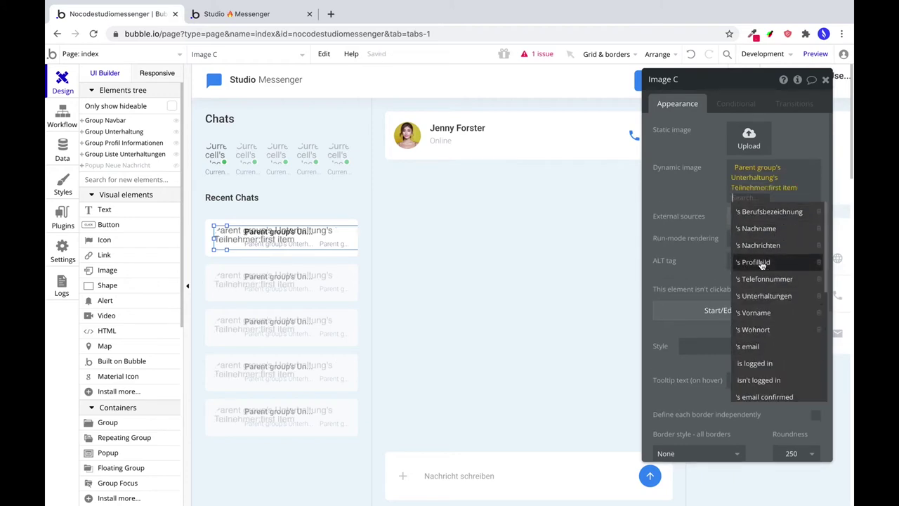
pyautogui.click(762, 262)
pyautogui.click(767, 199)
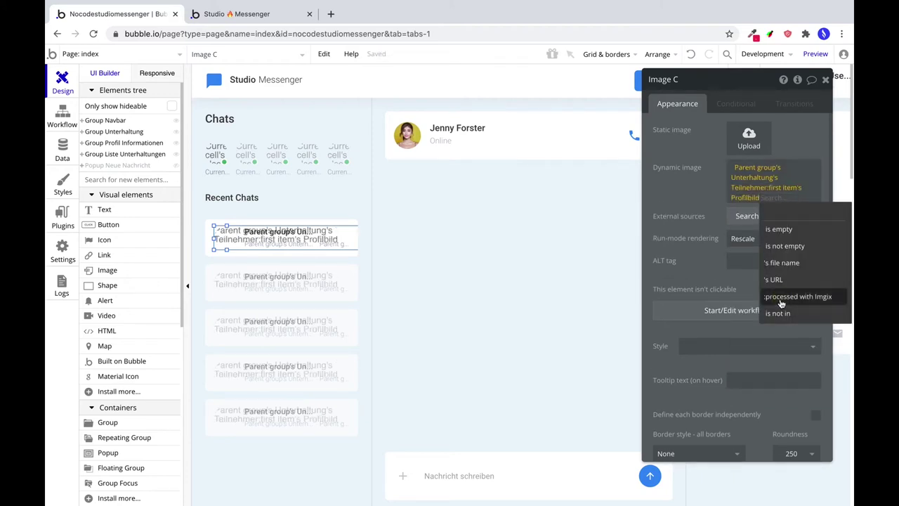
pyautogui.click(778, 301)
pyautogui.press('Tab')
pyautogui.write('100')
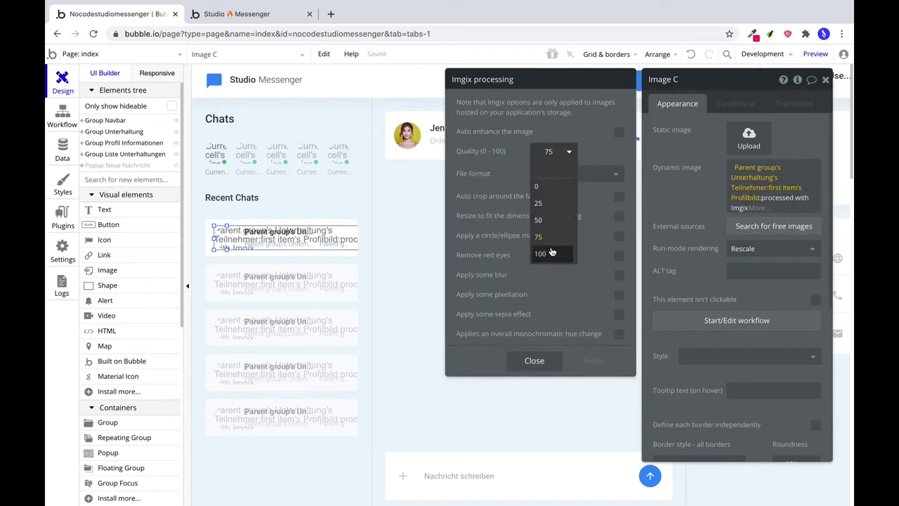
pyautogui.press('Return')
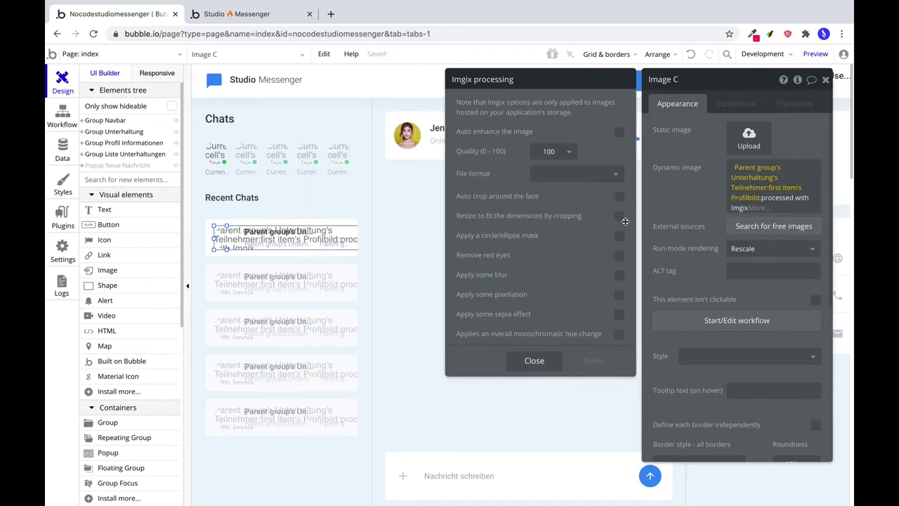
pyautogui.moveTo(514, 355); pyautogui.dragTo(548, 354)
pyautogui.click(548, 353)
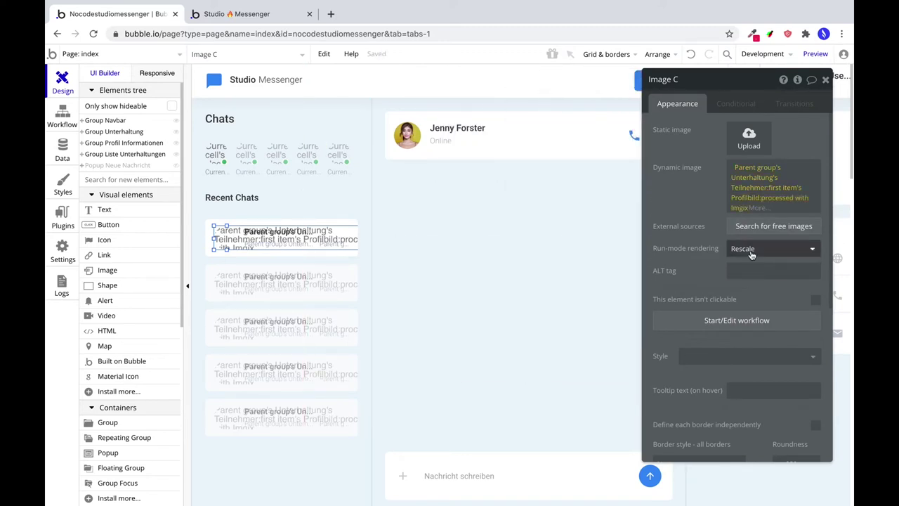
# Make the avatar stretch with width 42 instead of 320, then preview the app.
pyautogui.click(745, 249)
pyautogui.click(741, 276)
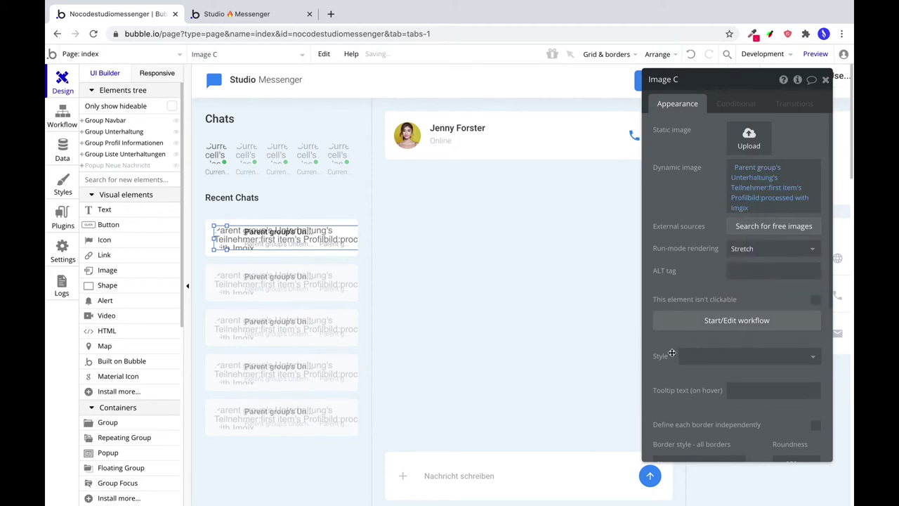
pyautogui.scroll(-4, 673, 352)
pyautogui.click(673, 304)
pyautogui.doubleClick(673, 303)
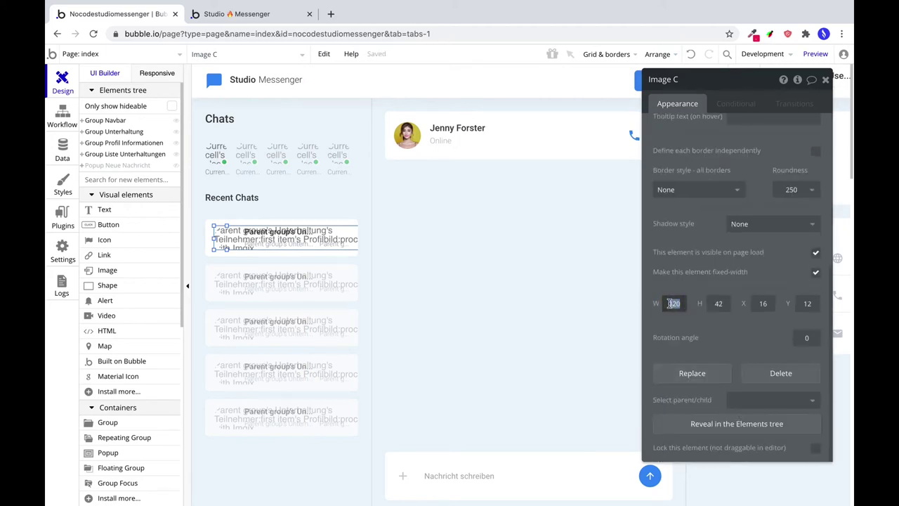
pyautogui.write('42')
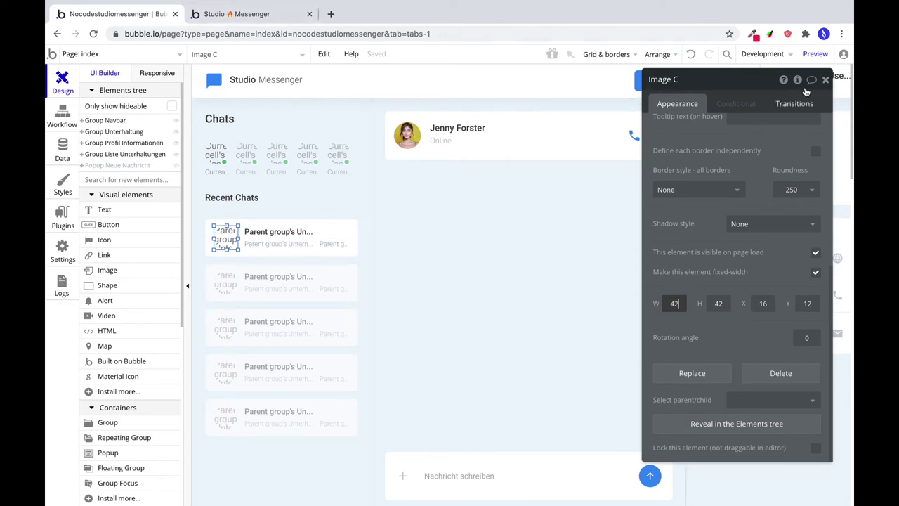
pyautogui.click(816, 55)
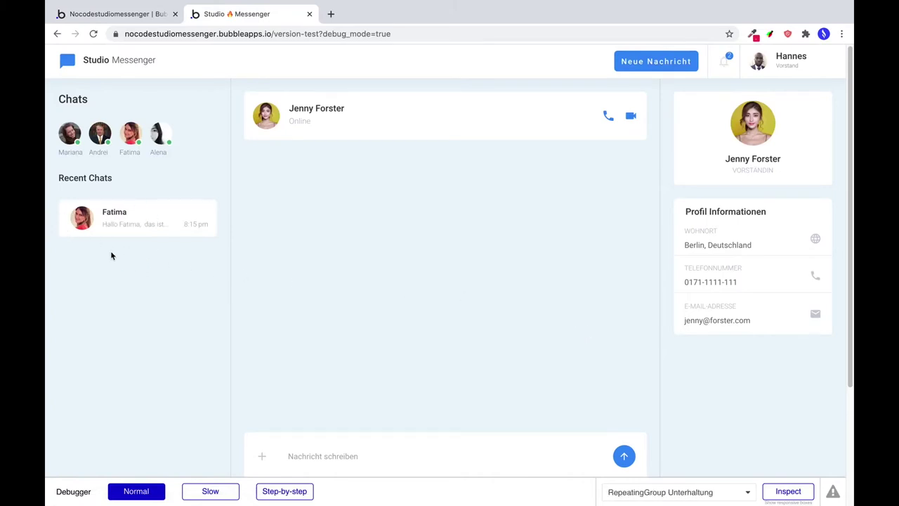
# In the preview, send 'Hallo' to the second contact, then return to the editor.
pyautogui.click(638, 70)
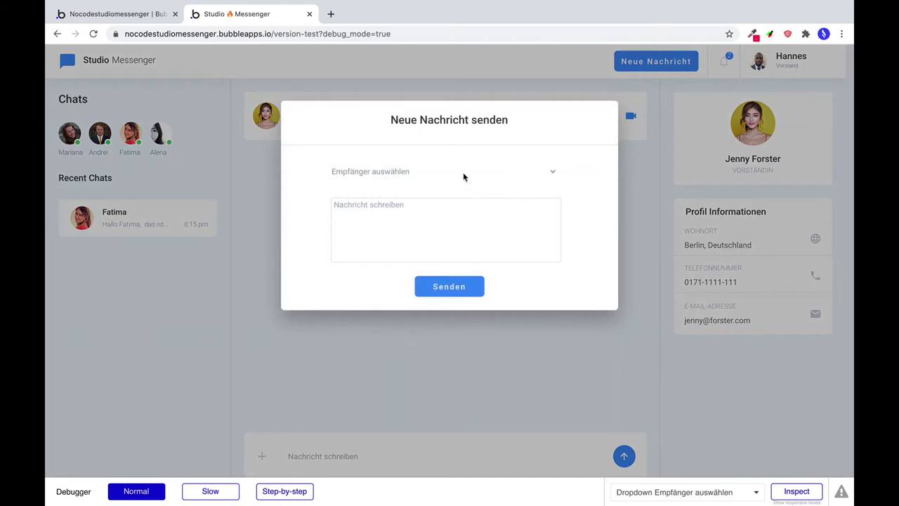
pyautogui.click(463, 175)
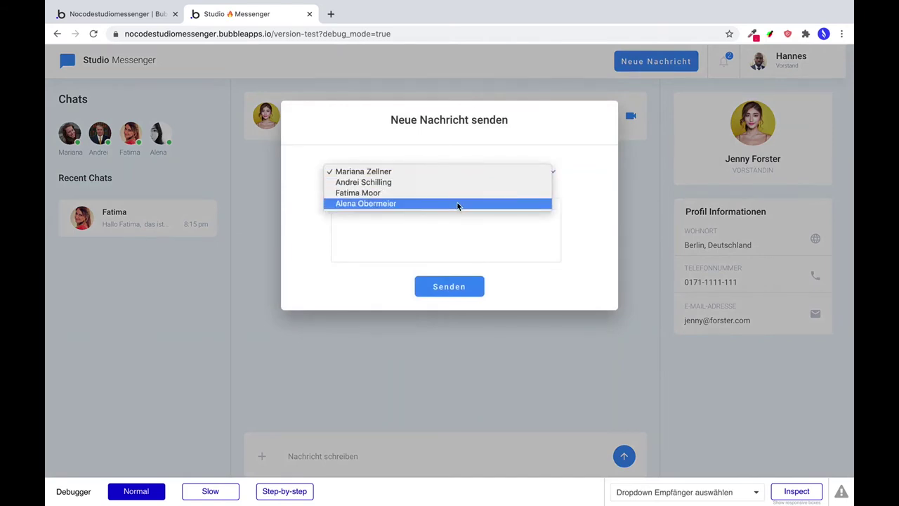
pyautogui.click(453, 184)
pyautogui.click(418, 227)
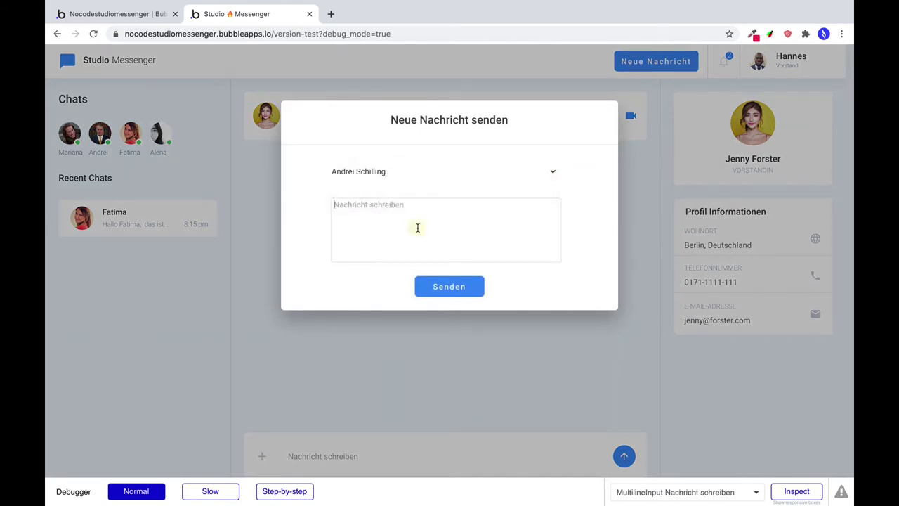
pyautogui.write("Hallo Andre! Wie geht's Dir?")
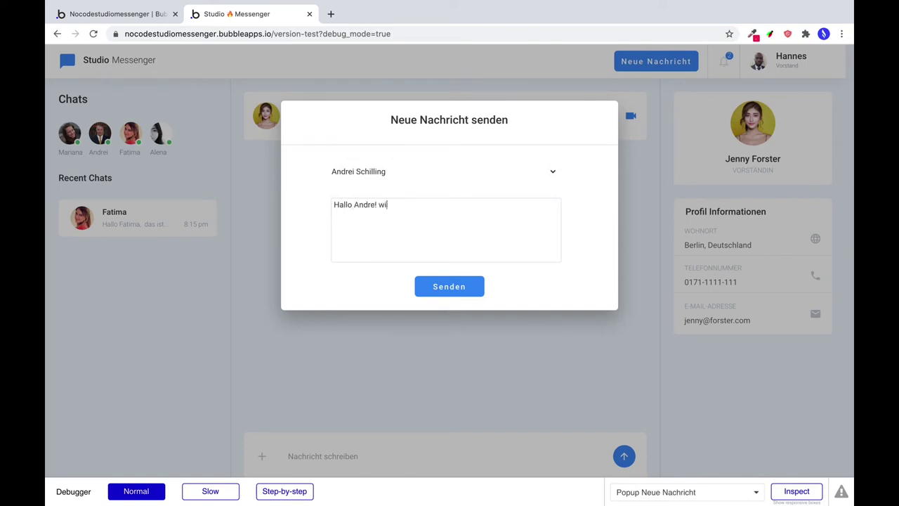
pyautogui.click(431, 289)
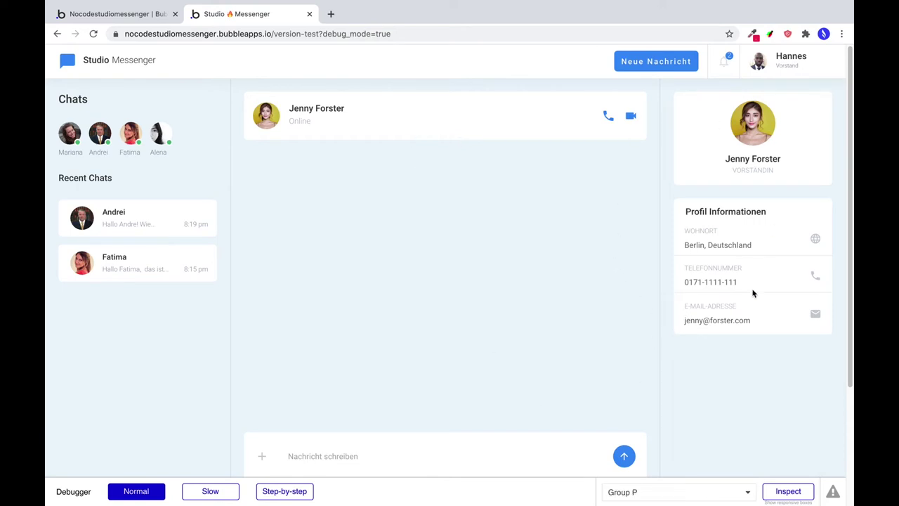
pyautogui.click(104, 14)
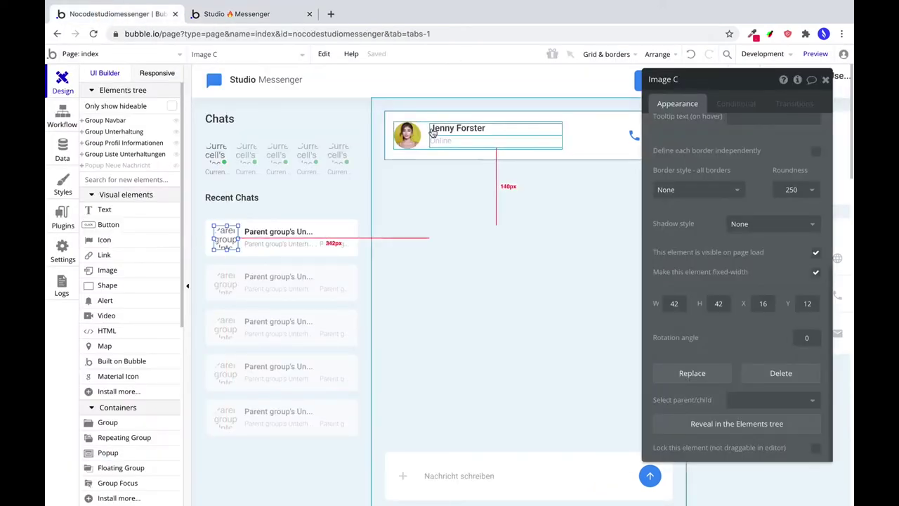
# Group the chat row's avatar, name, message preview and time elements together.
pyautogui.click(314, 225)
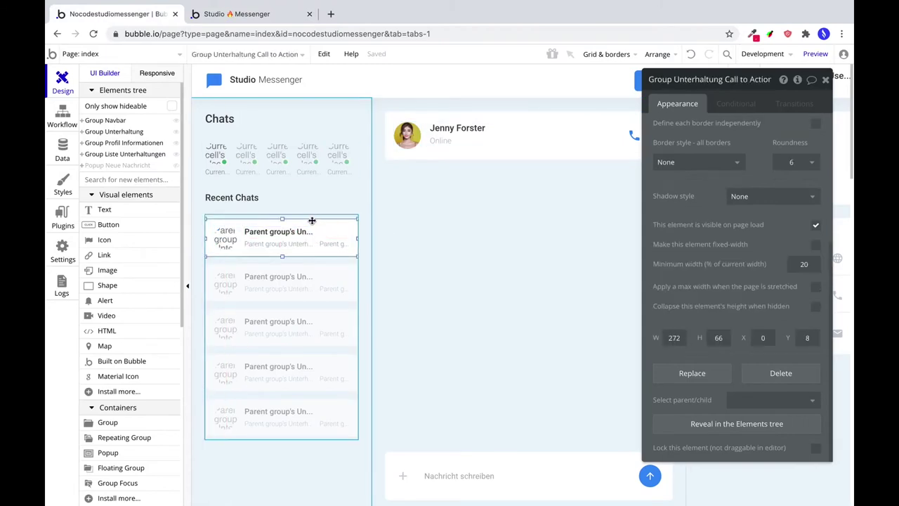
pyautogui.click(227, 239)
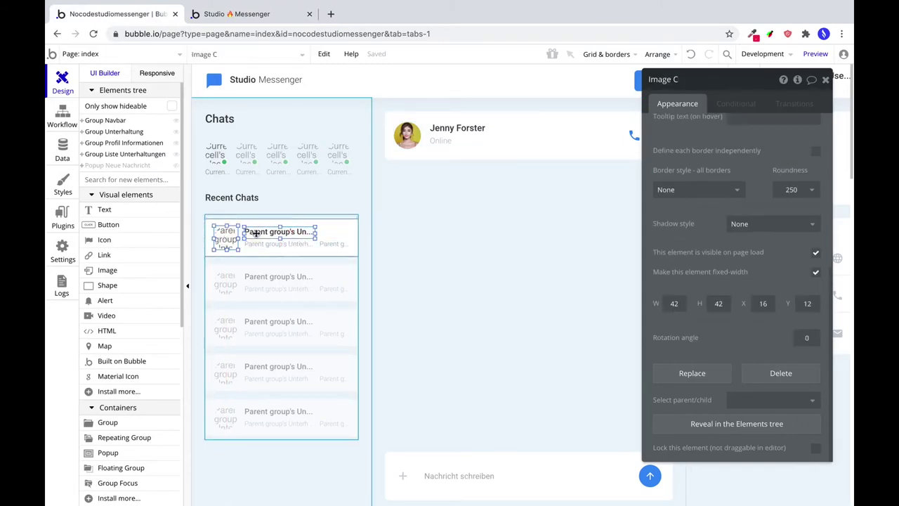
pyautogui.keyDown('shift'); pyautogui.click(335, 244); pyautogui.keyUp('shift')
pyautogui.keyDown('shift'); pyautogui.click(342, 246); pyautogui.keyUp('shift')
pyautogui.rightClick(342, 246)
pyautogui.click(420, 111)
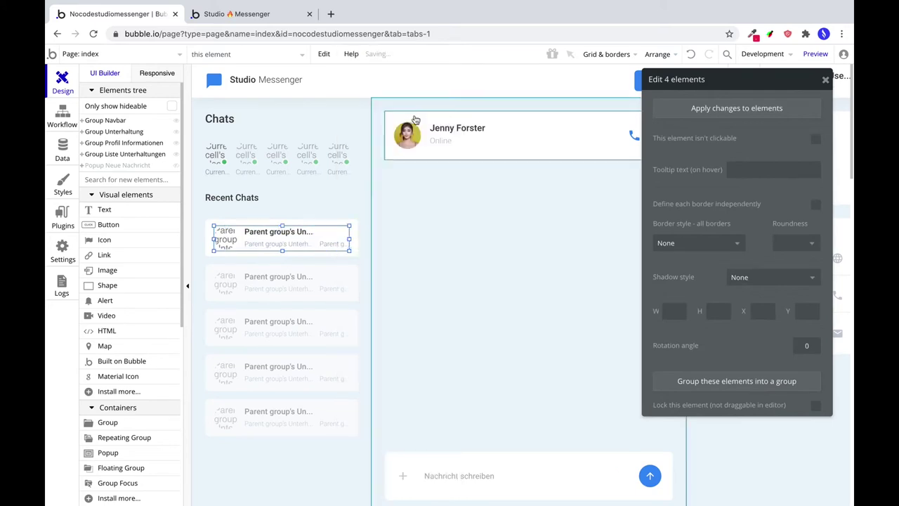
# Start a click workflow for the new group with a Display data in a group action.
pyautogui.click(728, 203)
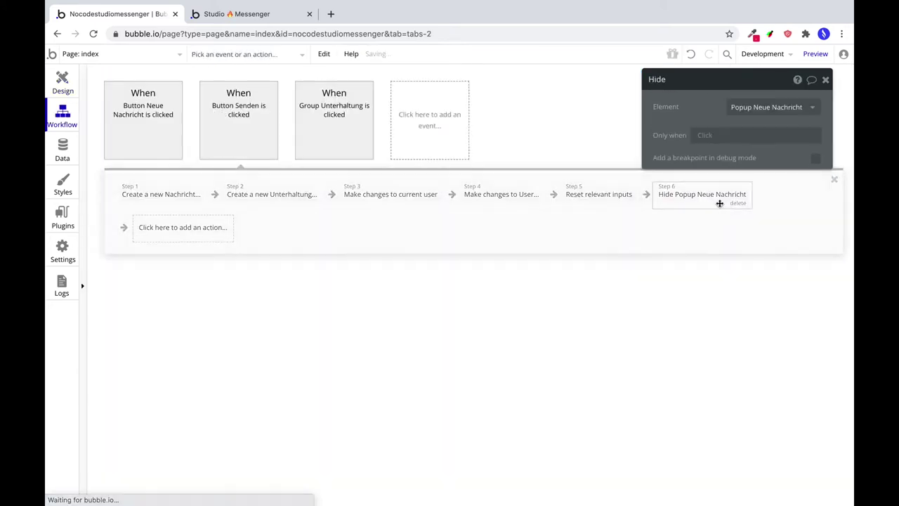
pyautogui.click(180, 196)
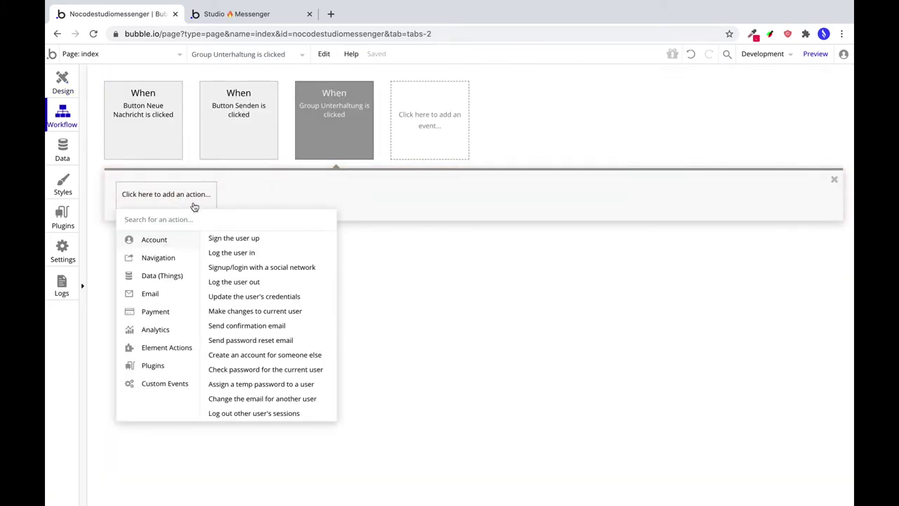
pyautogui.moveTo(189, 262)
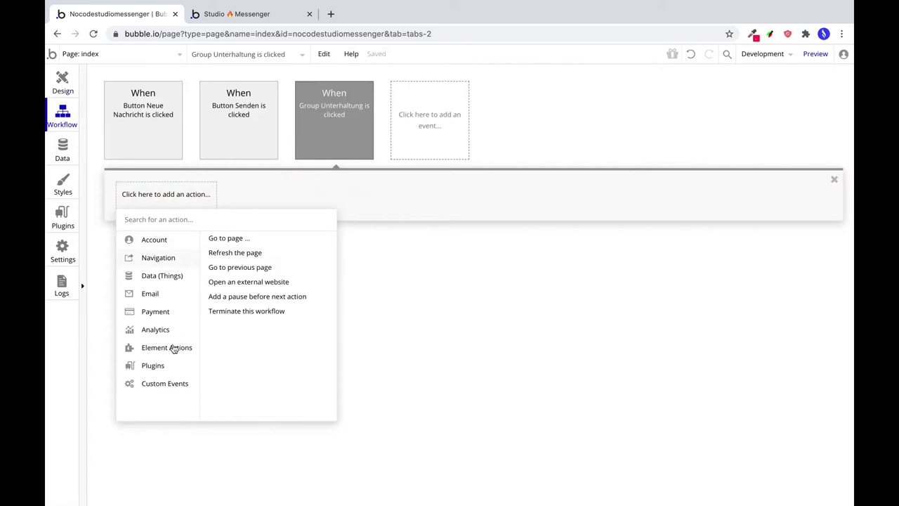
pyautogui.moveTo(175, 349)
pyautogui.click(226, 331)
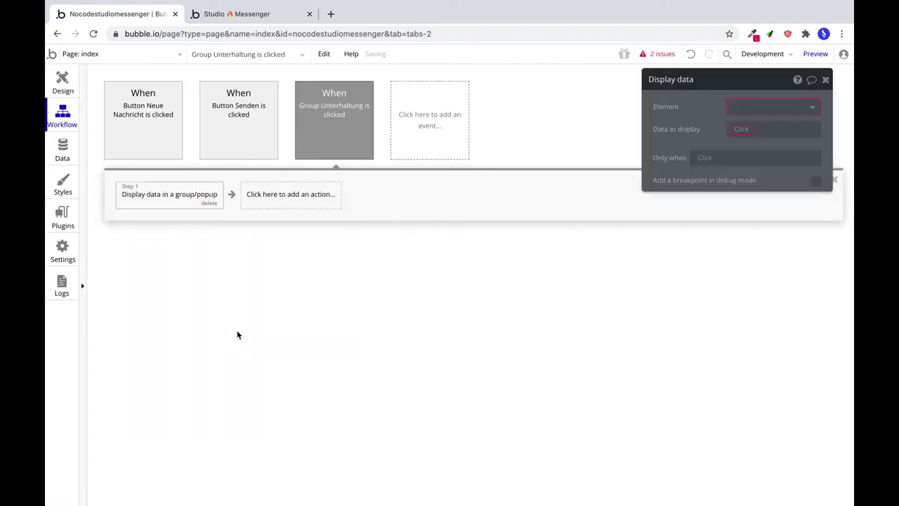
pyautogui.click(778, 111)
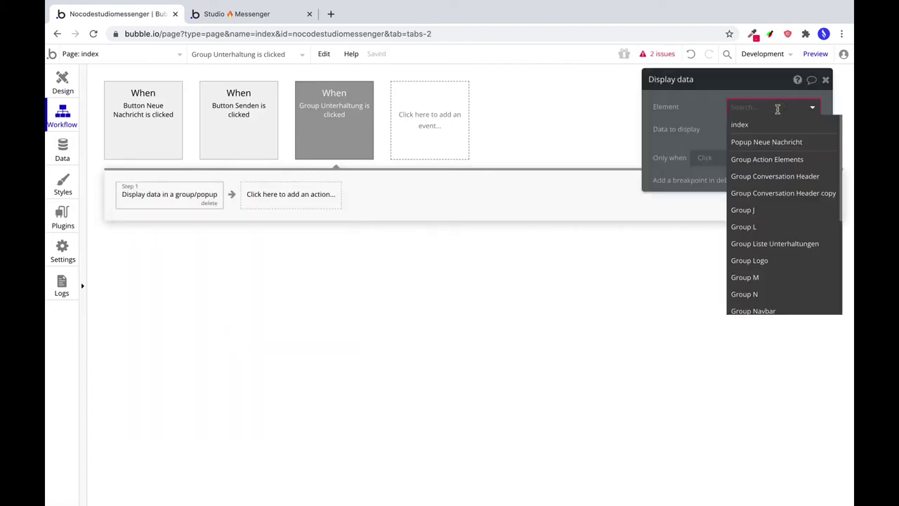
pyautogui.click(62, 81)
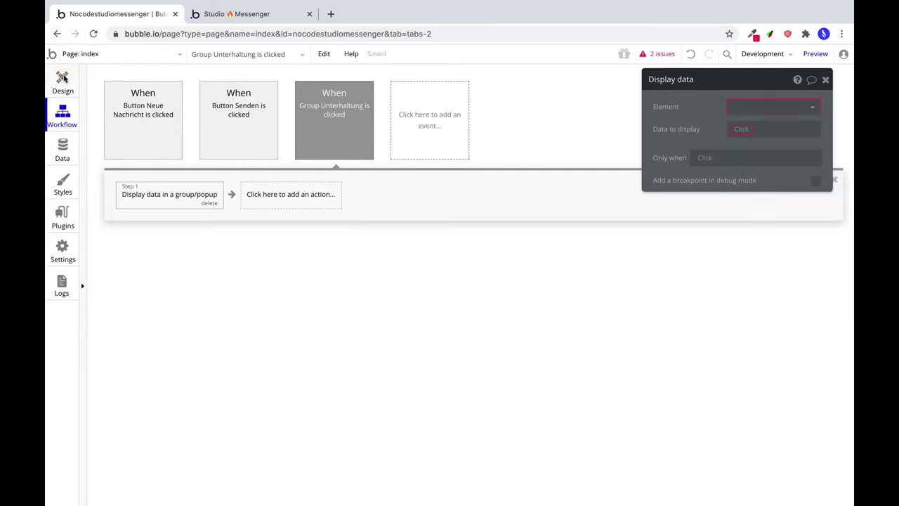
# Give Group Unterhaltung type Unterhaltung and have the action display Parent group's Unterhaltung in it.
pyautogui.click(557, 107)
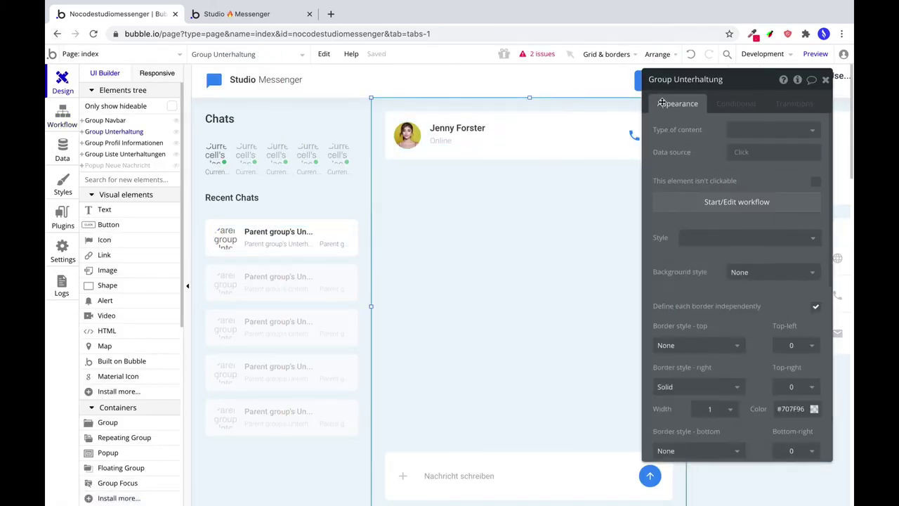
pyautogui.click(739, 130)
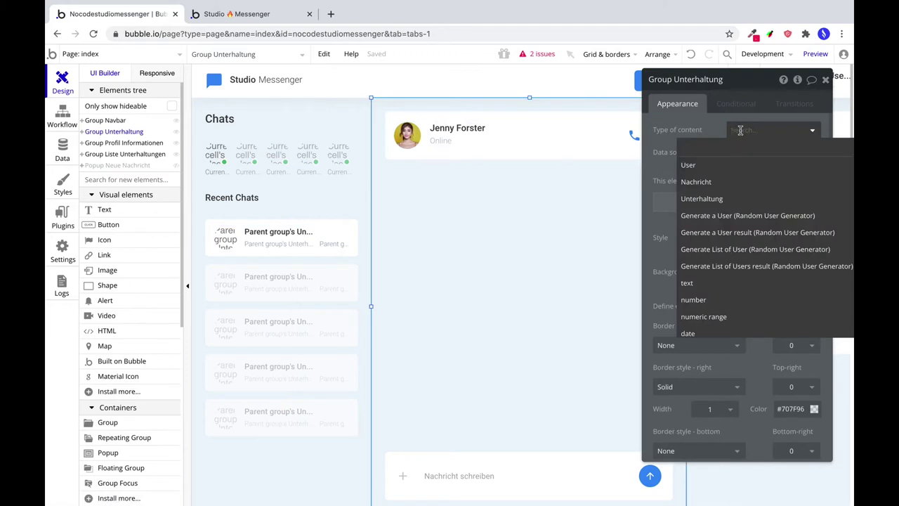
pyautogui.click(710, 199)
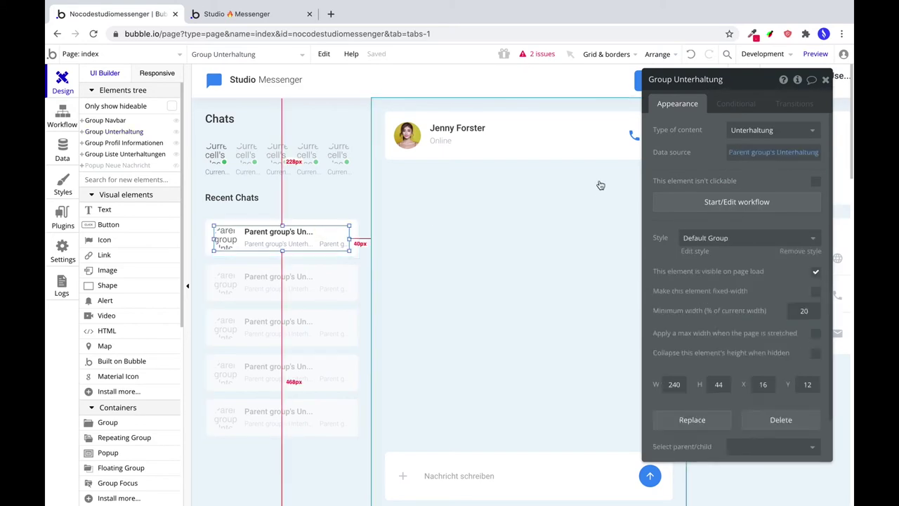
pyautogui.click(711, 202)
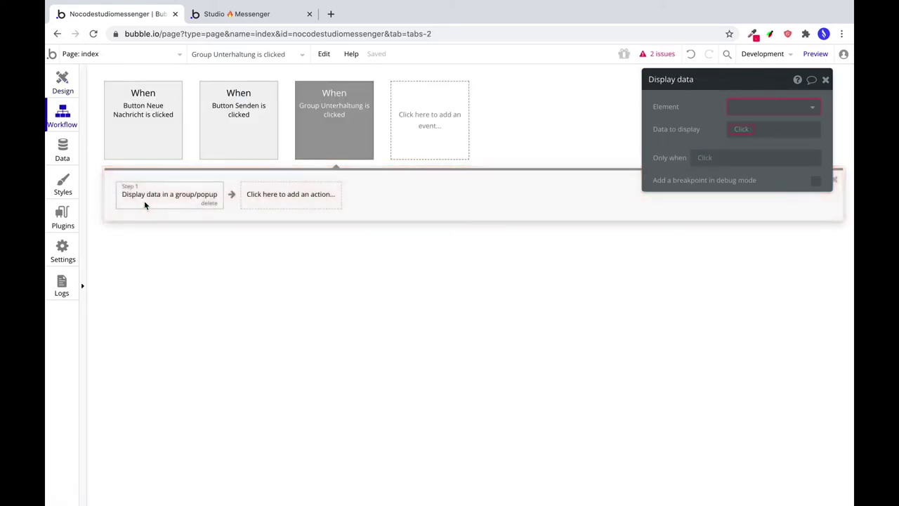
pyautogui.click(754, 109)
pyautogui.write('u')
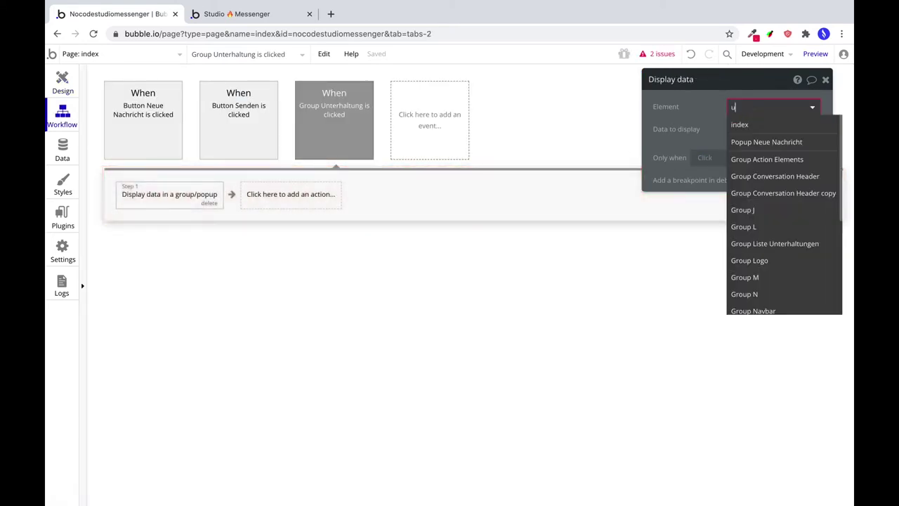
pyautogui.write('nter')
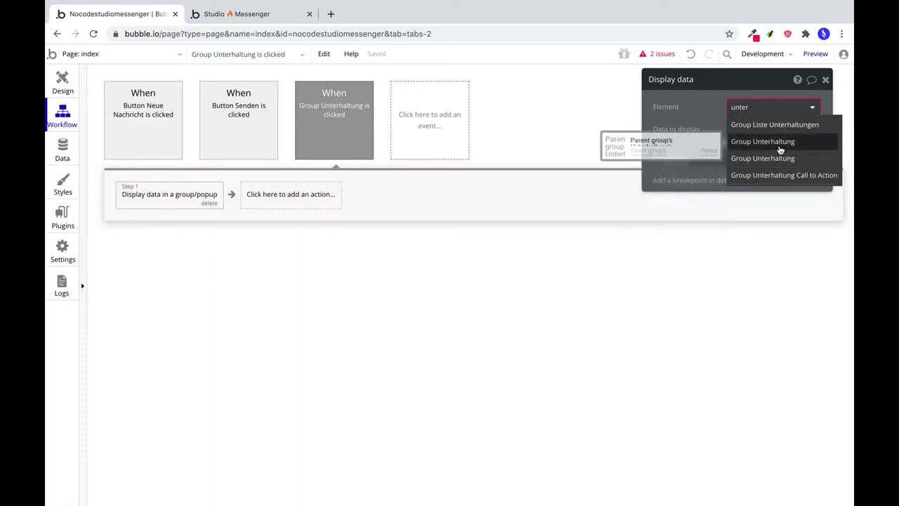
pyautogui.click(778, 157)
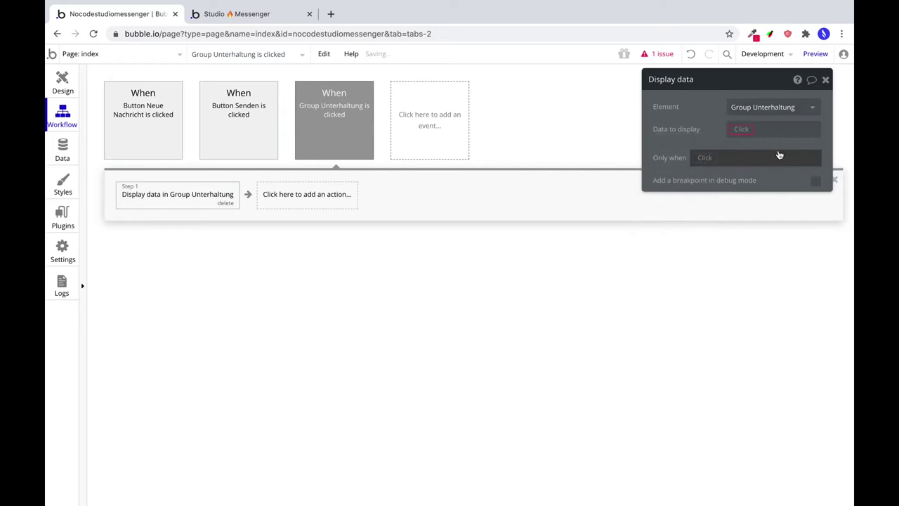
pyautogui.click(740, 129)
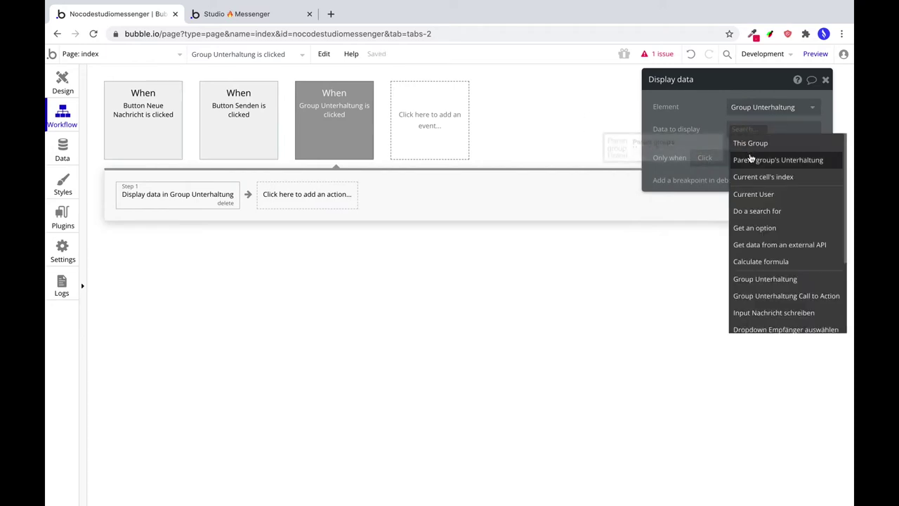
pyautogui.click(749, 159)
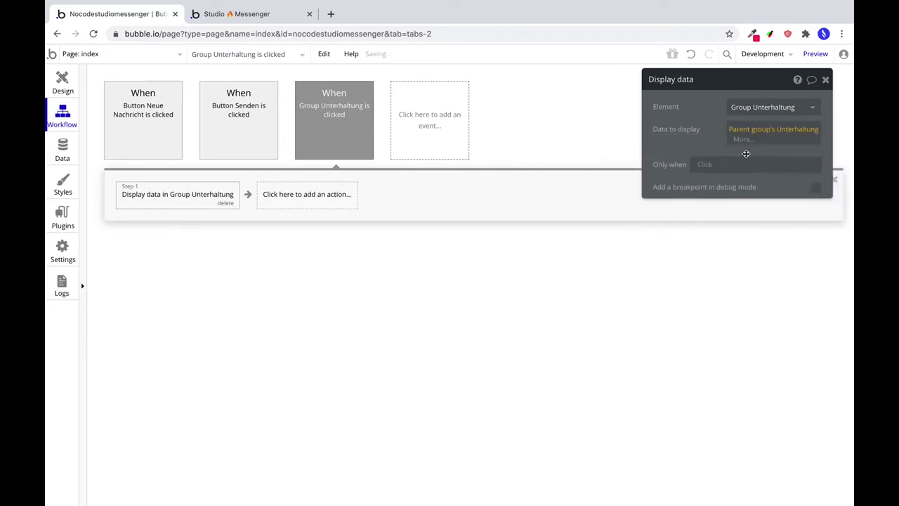
pyautogui.click(62, 81)
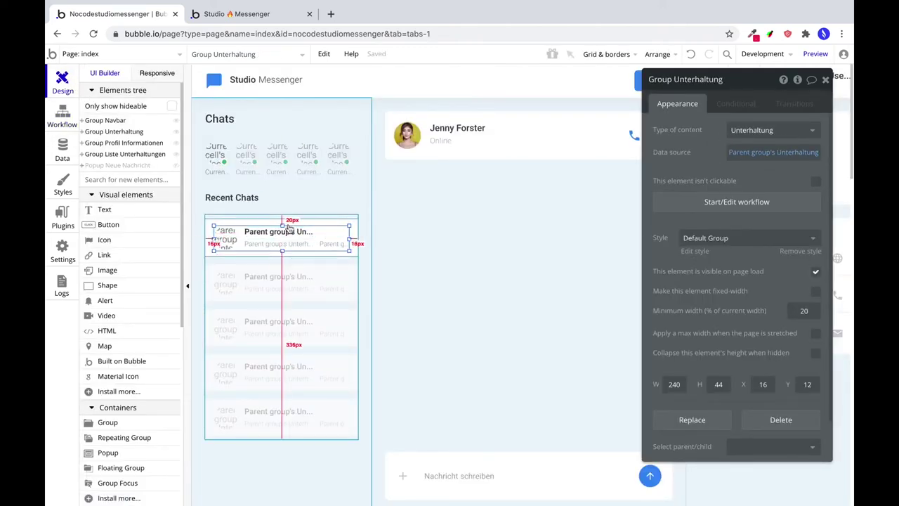
# Add a click workflow to Group Unterhaltung Call to Action: Display data Current cell's Unterhaltung in Group Unterhaltung.
pyautogui.click(288, 224)
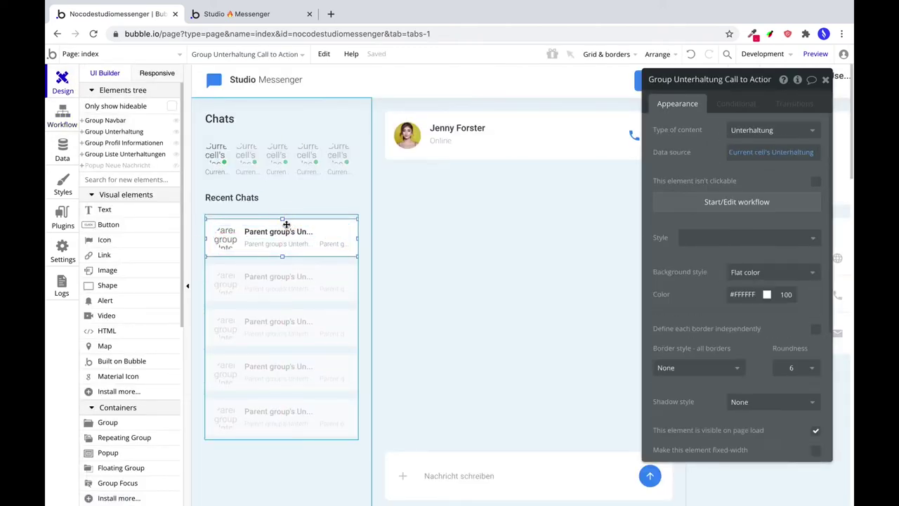
pyautogui.click(716, 204)
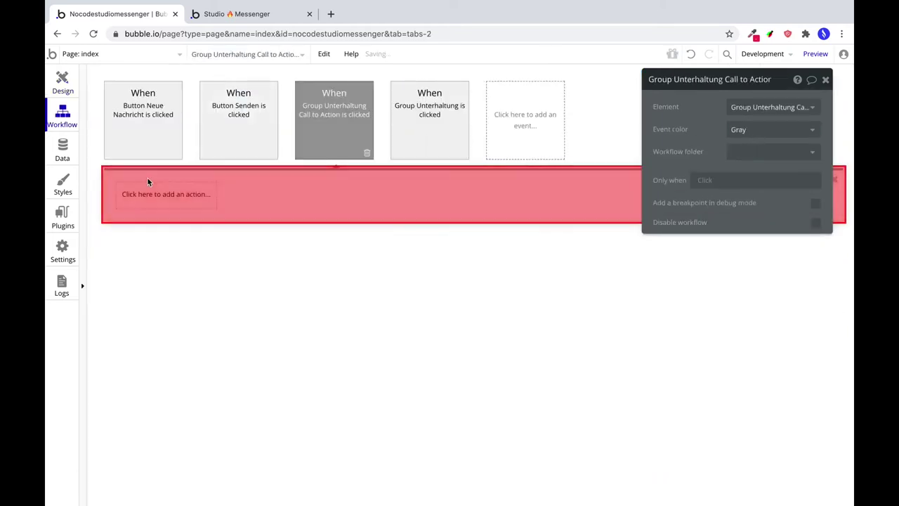
pyautogui.click(155, 198)
pyautogui.moveTo(178, 356)
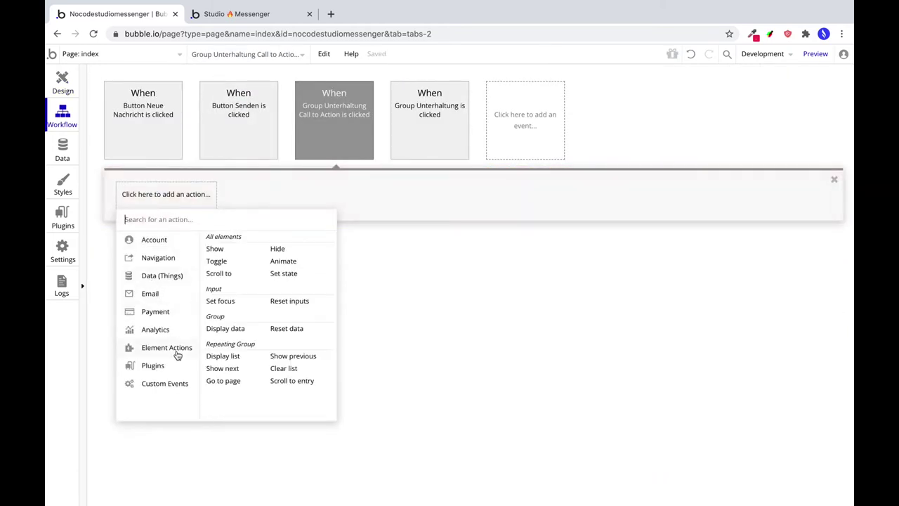
pyautogui.click(222, 328)
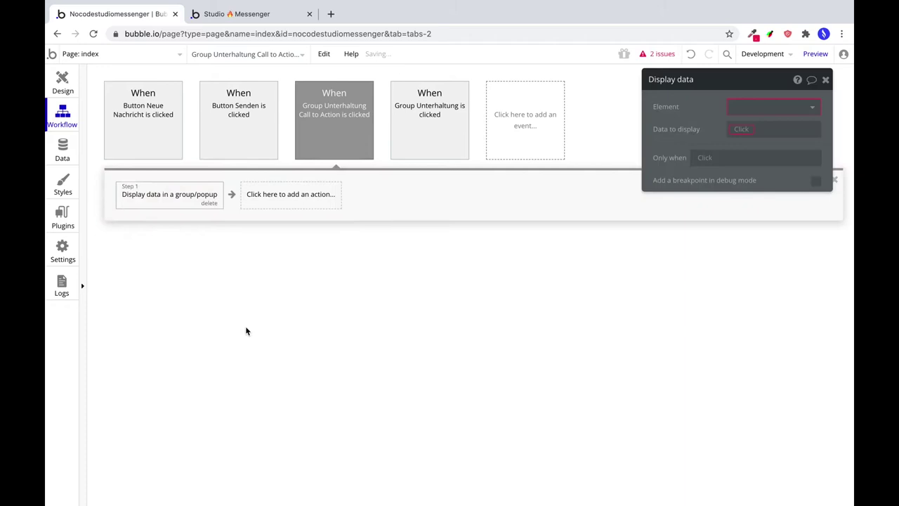
pyautogui.click(751, 106)
pyautogui.write('unter')
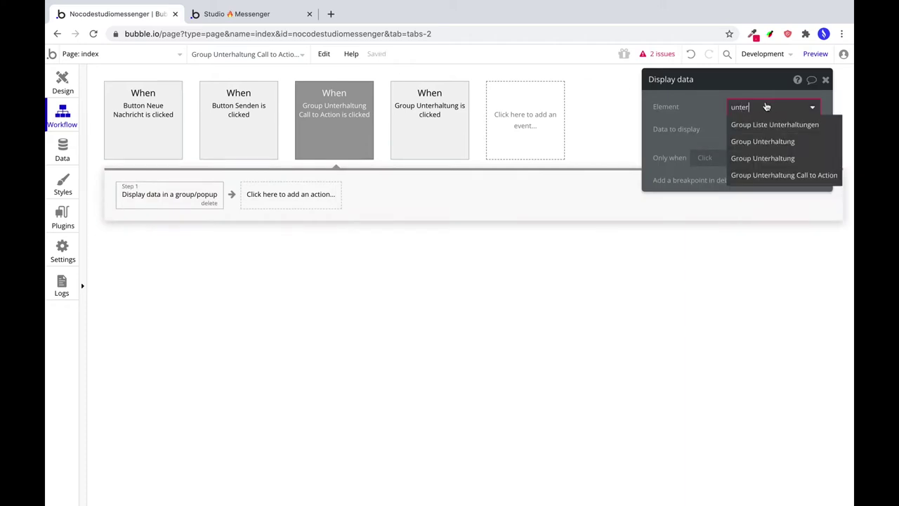
pyautogui.click(741, 160)
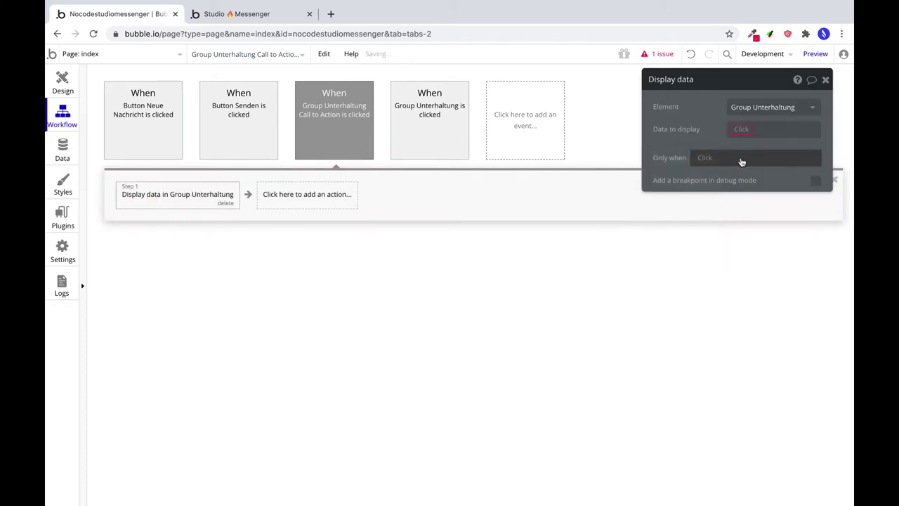
pyautogui.click(739, 129)
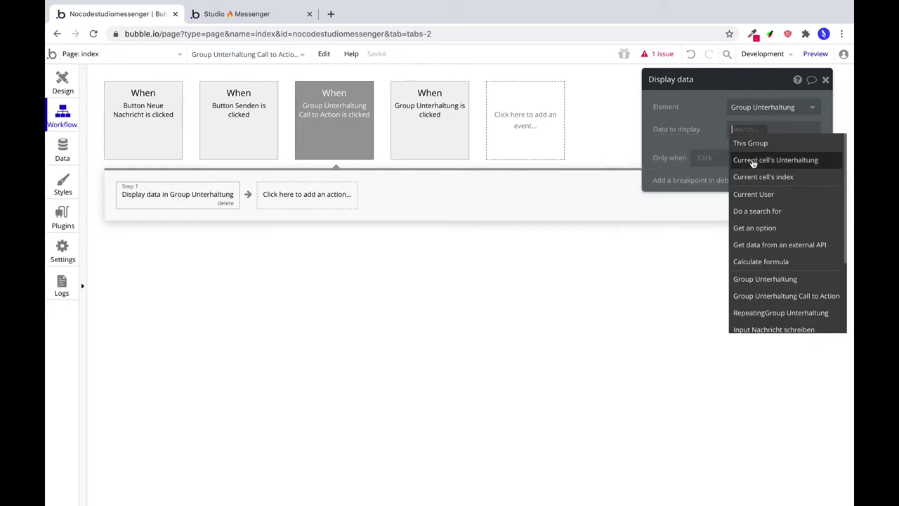
pyautogui.click(750, 160)
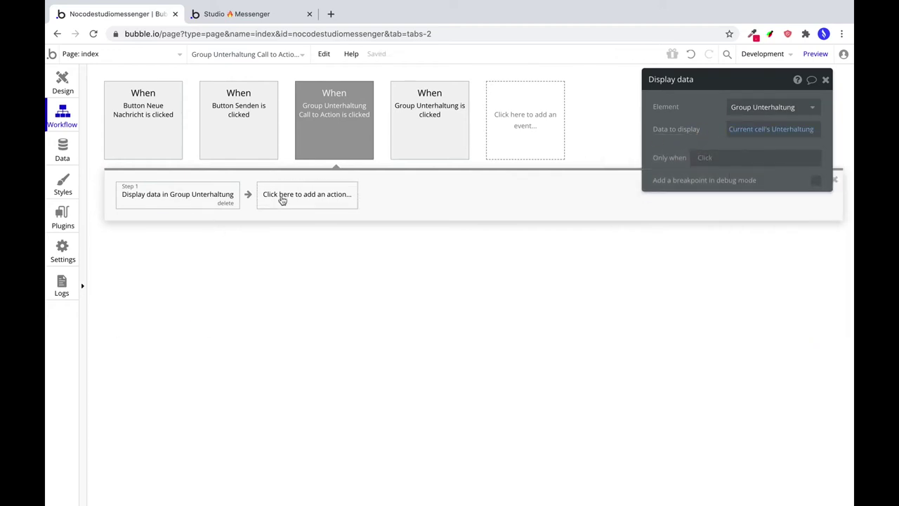
pyautogui.click(72, 93)
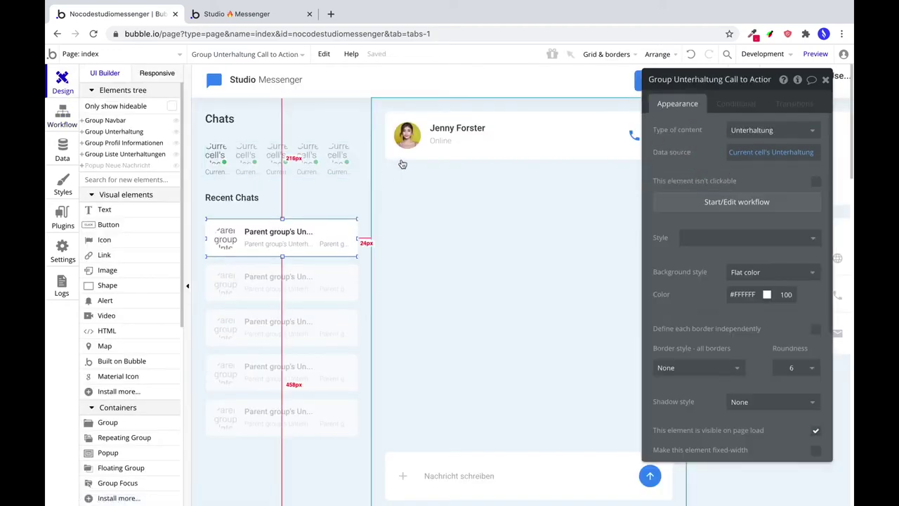
# Set Group Conversation Header to type Unterhaltung, sourced from Parent group's Unterhaltung.
pyautogui.click(416, 119)
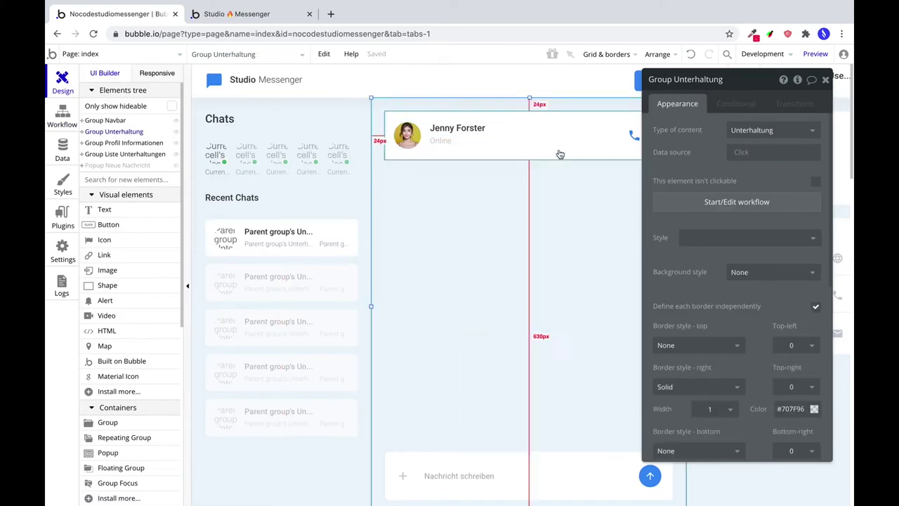
pyautogui.click(574, 134)
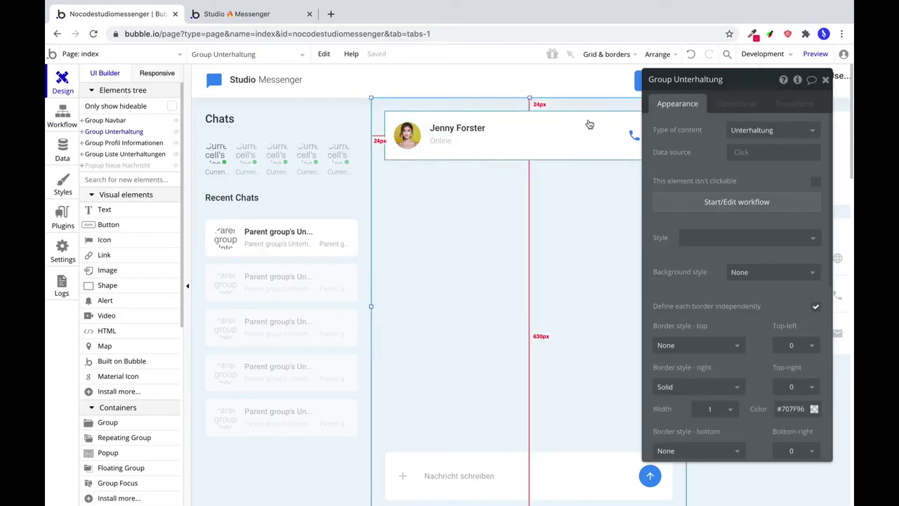
pyautogui.click(738, 134)
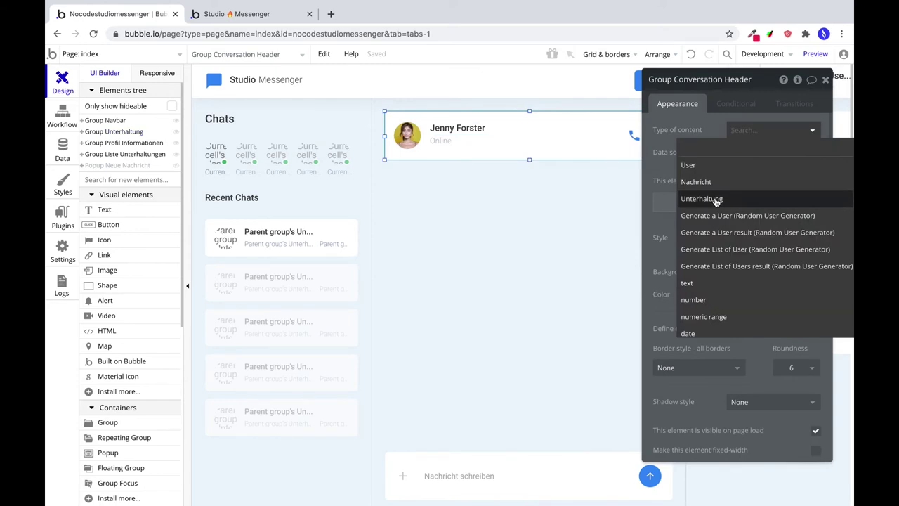
pyautogui.click(739, 198)
pyautogui.click(741, 151)
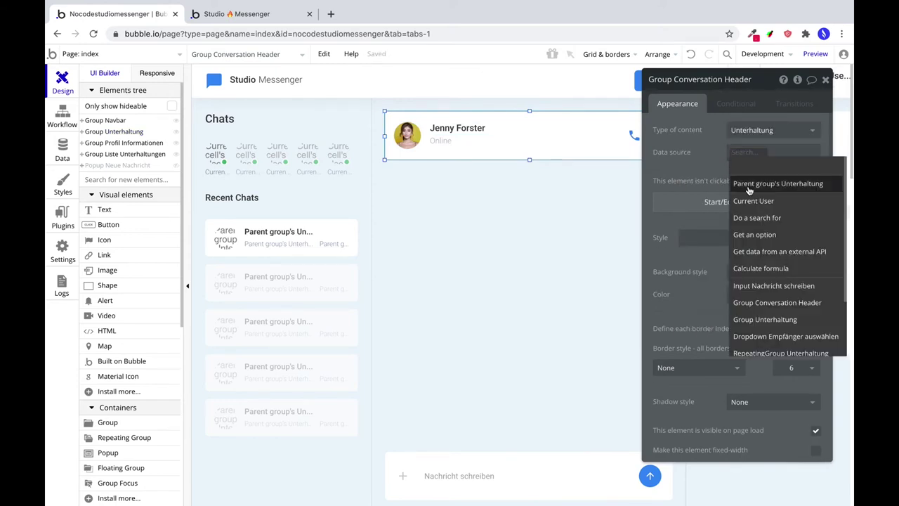
pyautogui.click(743, 177)
pyautogui.click(700, 163)
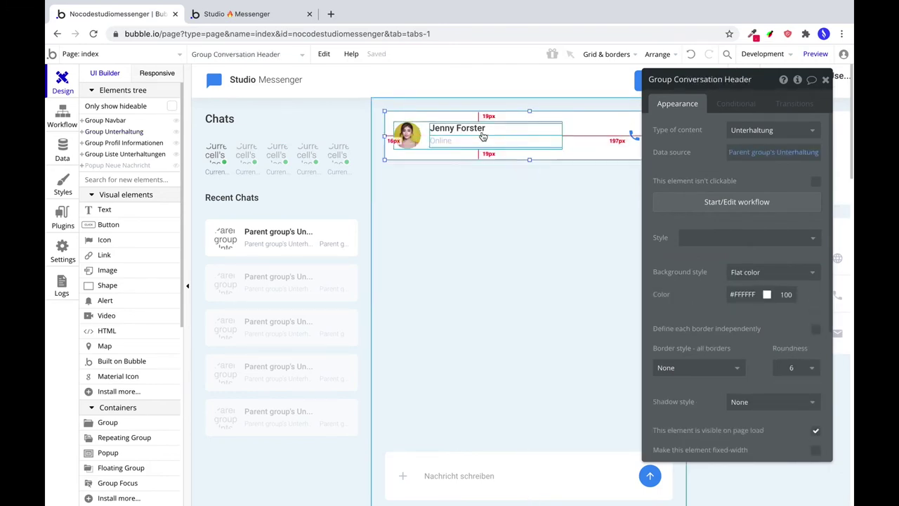
# Give the header's inner group type Unterhaltung with Parent group's Unterhaltung as data source.
pyautogui.click(424, 145)
pyautogui.click(739, 134)
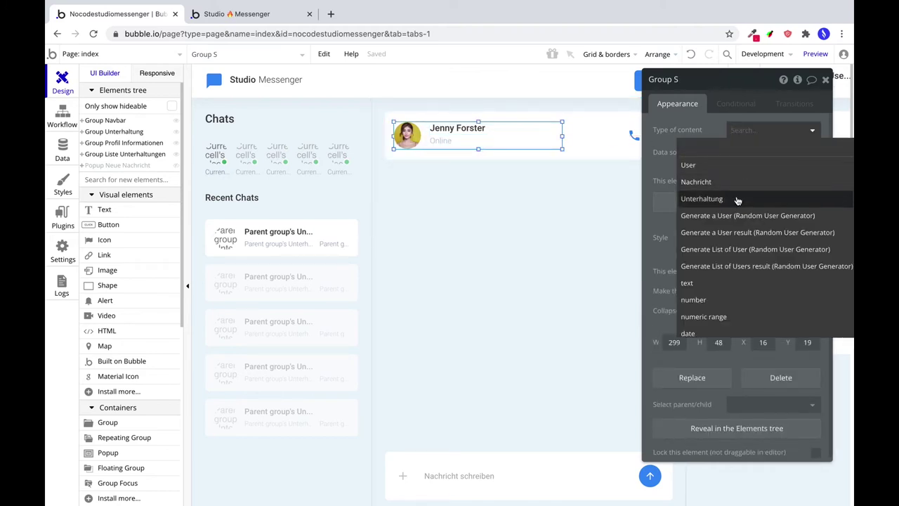
pyautogui.click(739, 199)
pyautogui.click(754, 151)
pyautogui.click(743, 180)
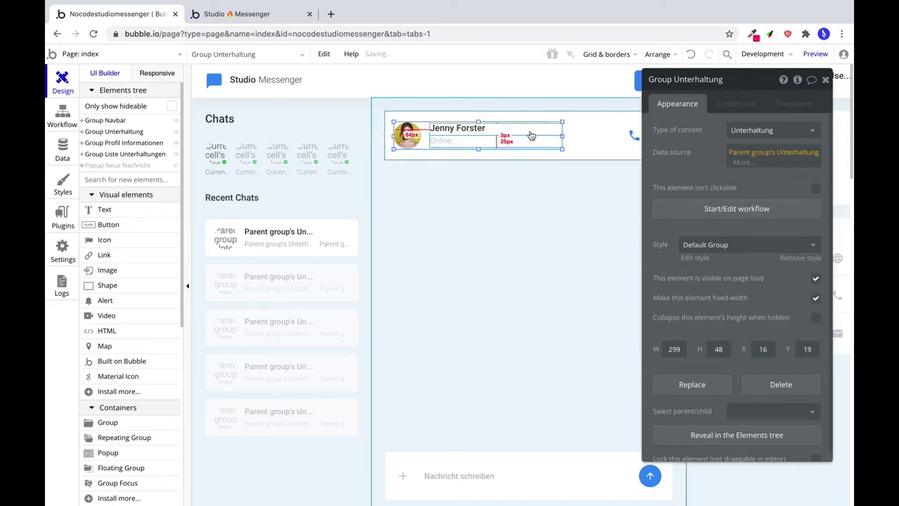
pyautogui.click(570, 141)
pyautogui.click(407, 134)
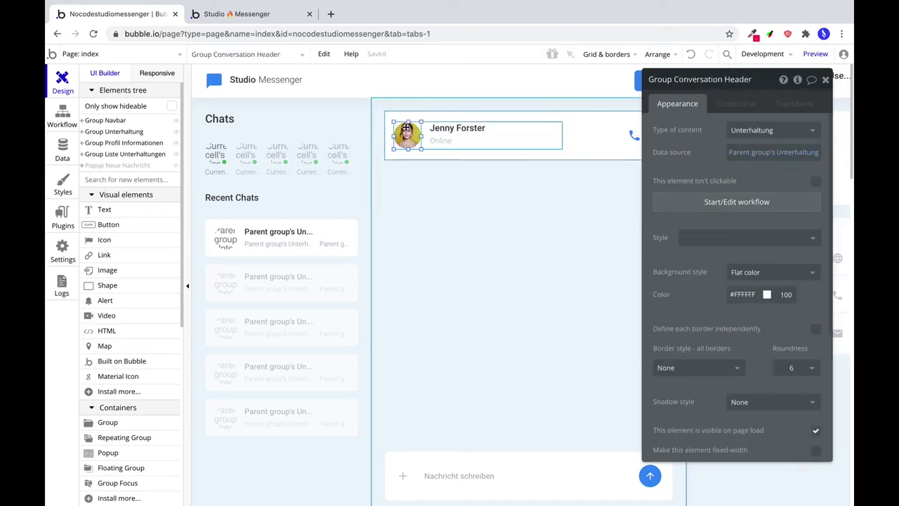
# Remove the header avatar's static picture and set its width to 48.
pyautogui.click(787, 152)
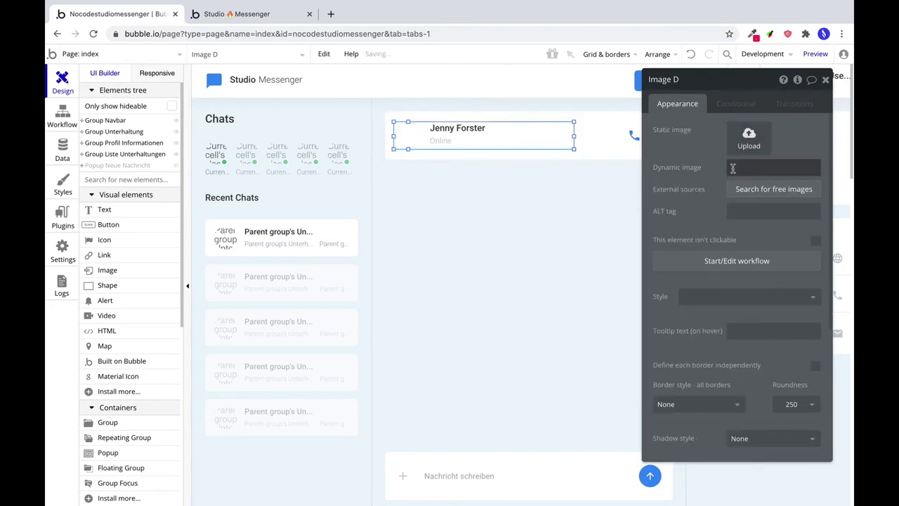
pyautogui.scroll(-4, 715, 379)
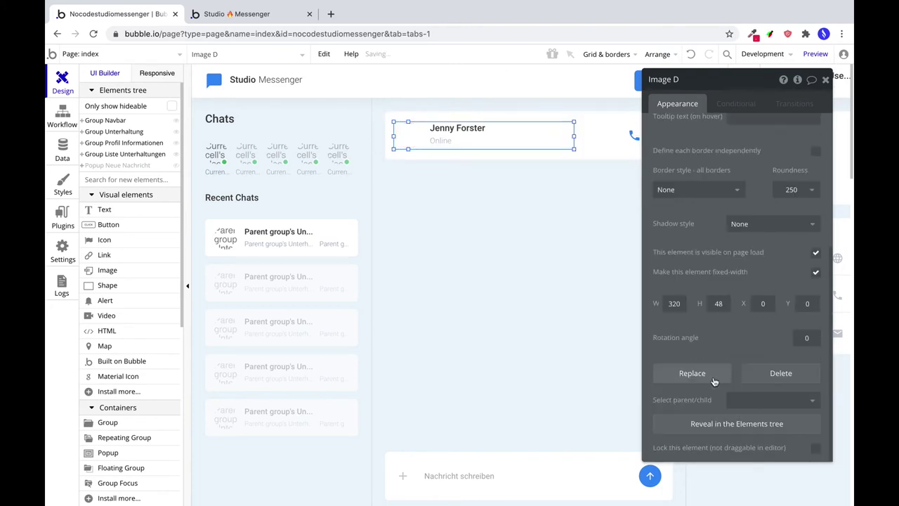
pyautogui.doubleClick(671, 304)
pyautogui.write('48')
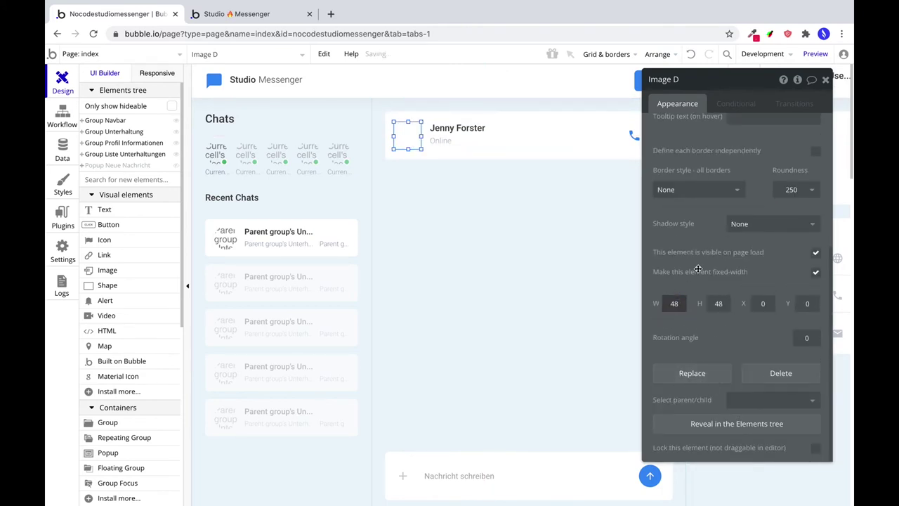
pyautogui.scroll(3, 749, 234)
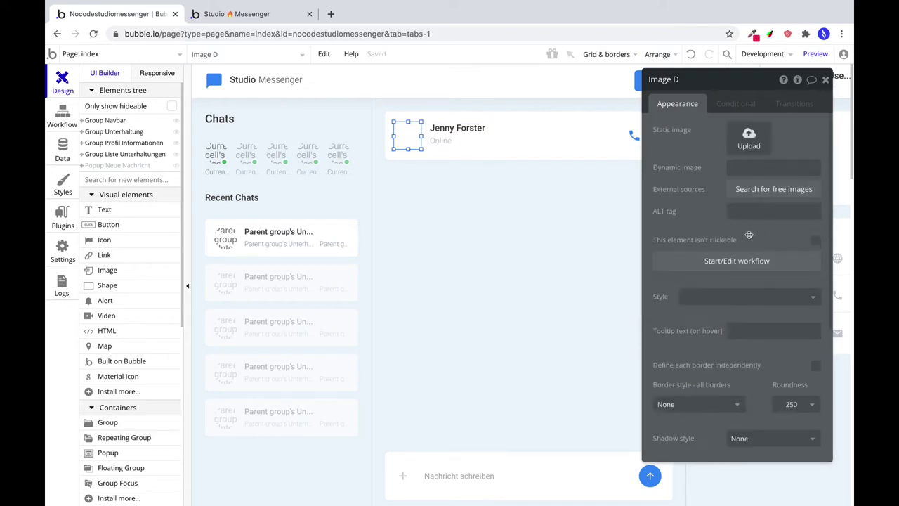
# Source the avatar from Parent group's Unterhaltung's Teilnehmer:first item's Profilbild.
pyautogui.click(742, 169)
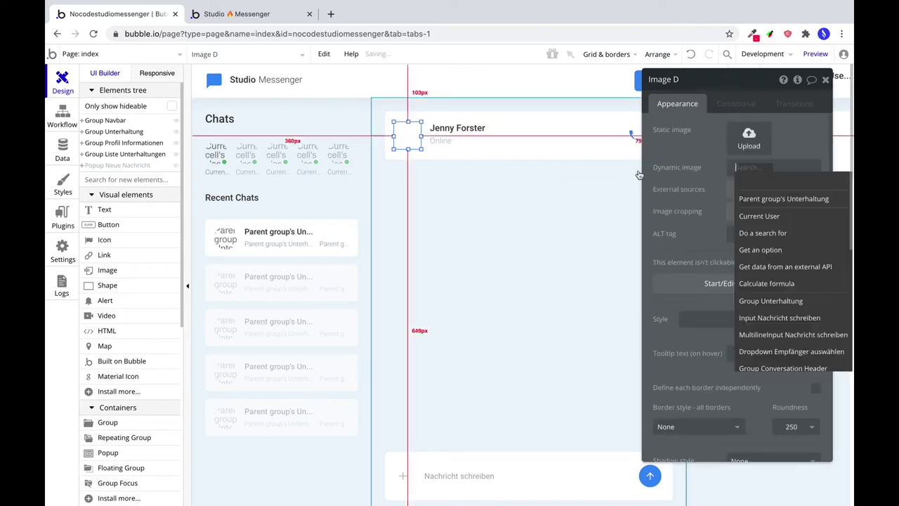
pyautogui.click(769, 200)
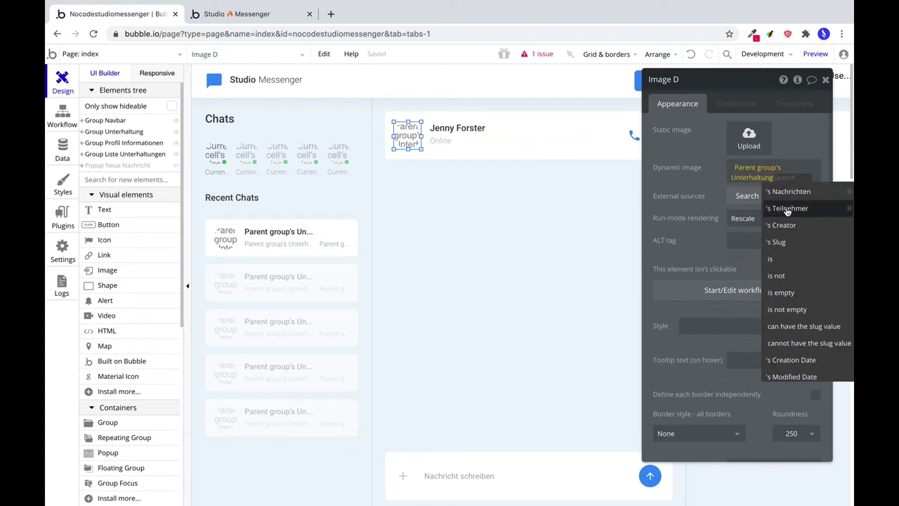
pyautogui.click(788, 209)
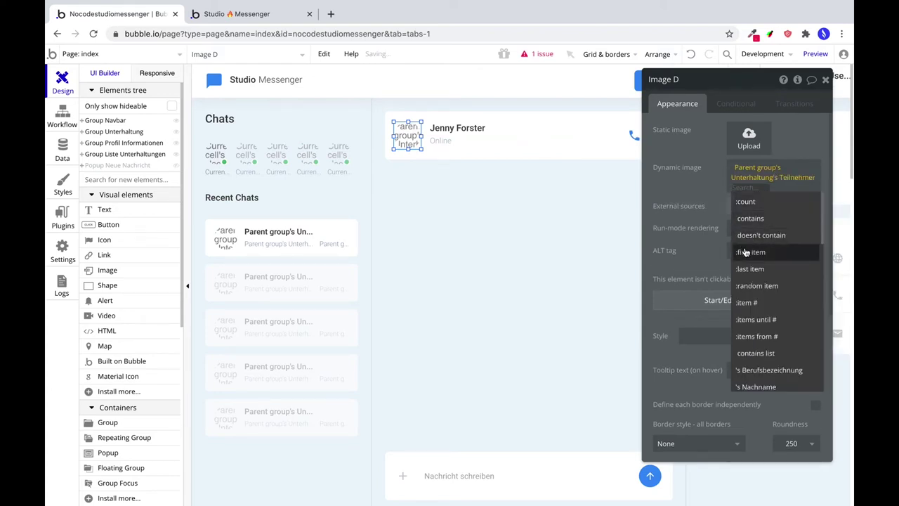
pyautogui.click(747, 252)
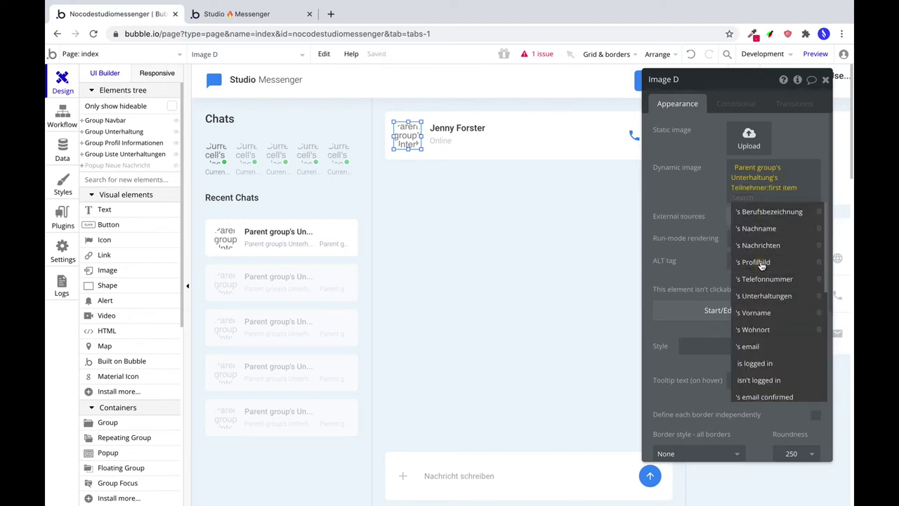
pyautogui.click(757, 262)
# Process the avatar with Imgix at quality 100, resized to fit by cropping, keeping Rescale rendering.
pyautogui.click(769, 197)
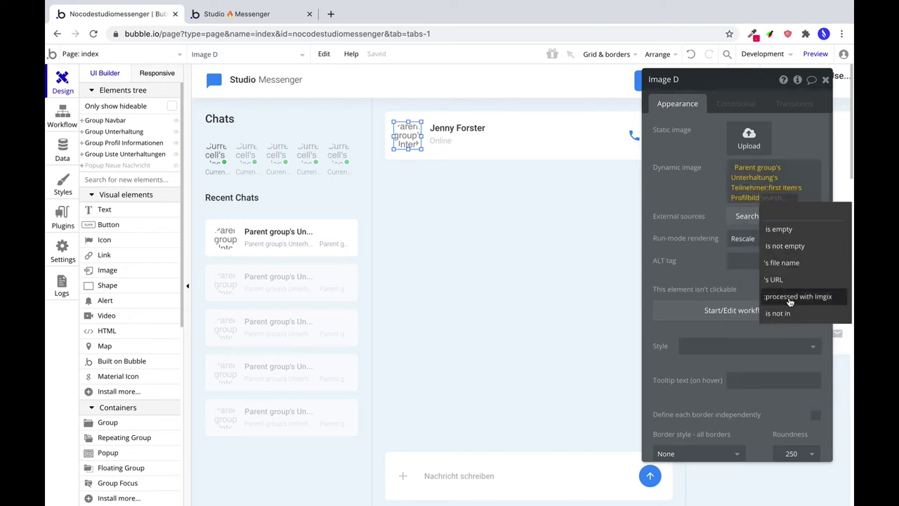
pyautogui.click(793, 296)
pyautogui.click(559, 152)
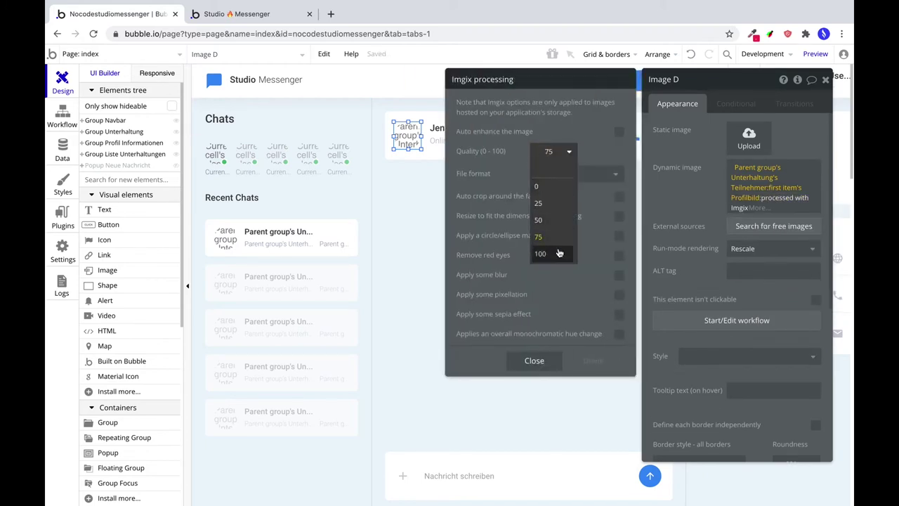
pyautogui.click(540, 253)
pyautogui.click(616, 218)
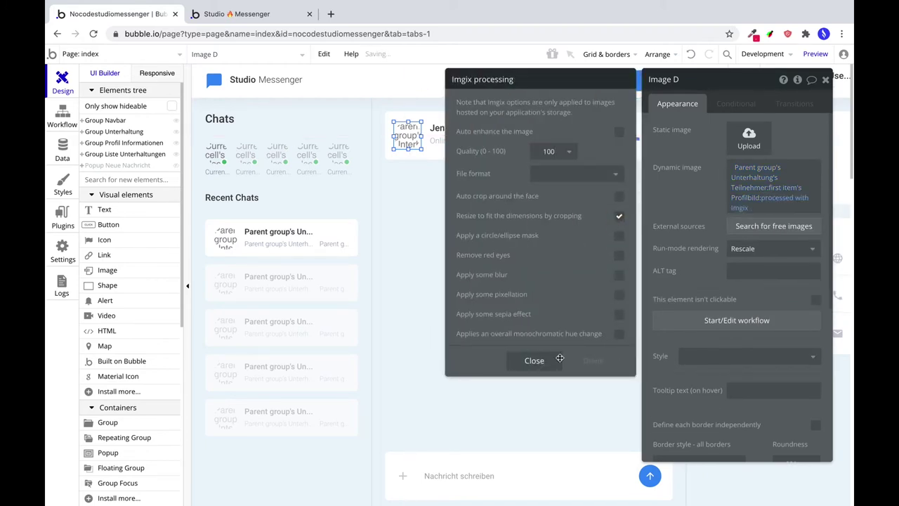
pyautogui.click(534, 361)
pyautogui.click(739, 252)
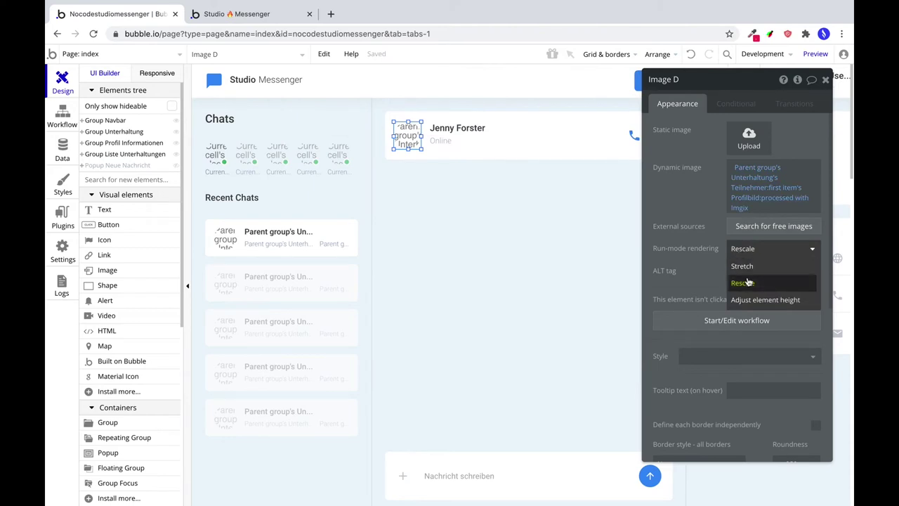
pyautogui.click(742, 282)
pyautogui.scroll(-4, 726, 284)
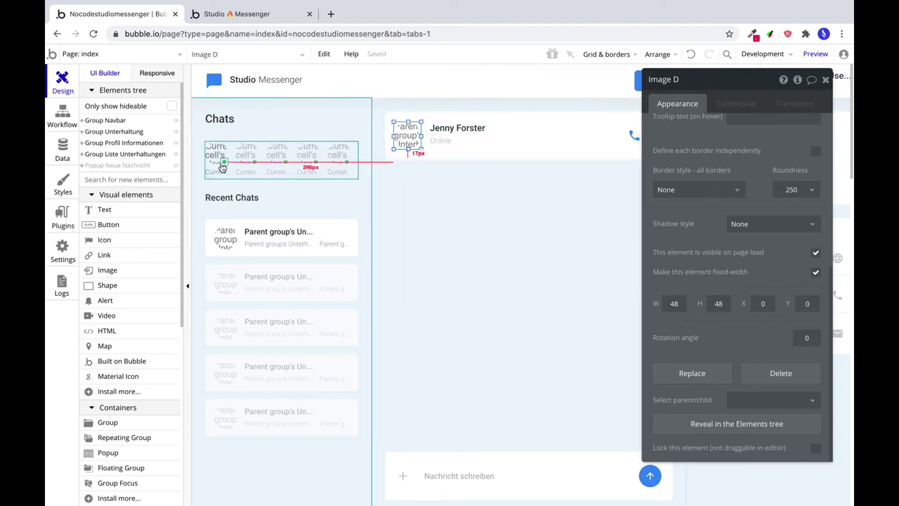
# Place a green online dot at the lower right of the first recent chat's avatar.
pyautogui.click(223, 161)
pyautogui.moveTo(223, 161); pyautogui.dragTo(234, 250)
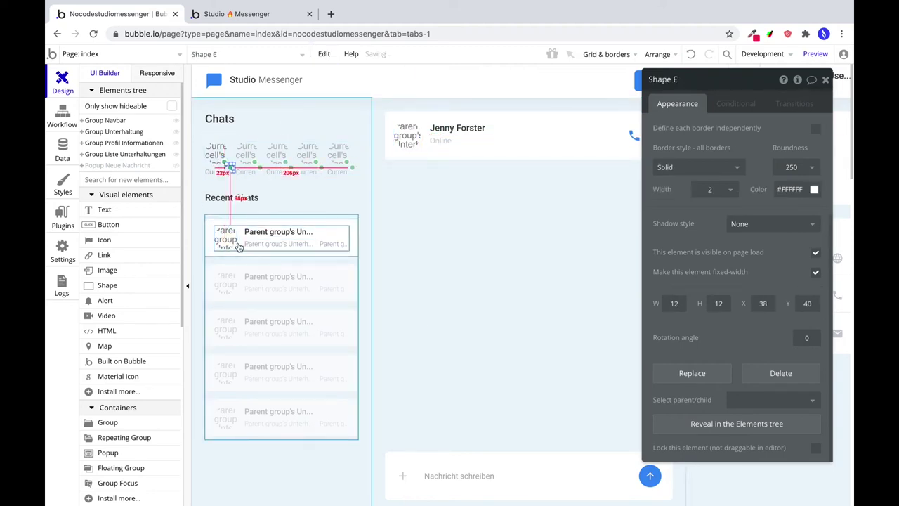
pyautogui.click(227, 239)
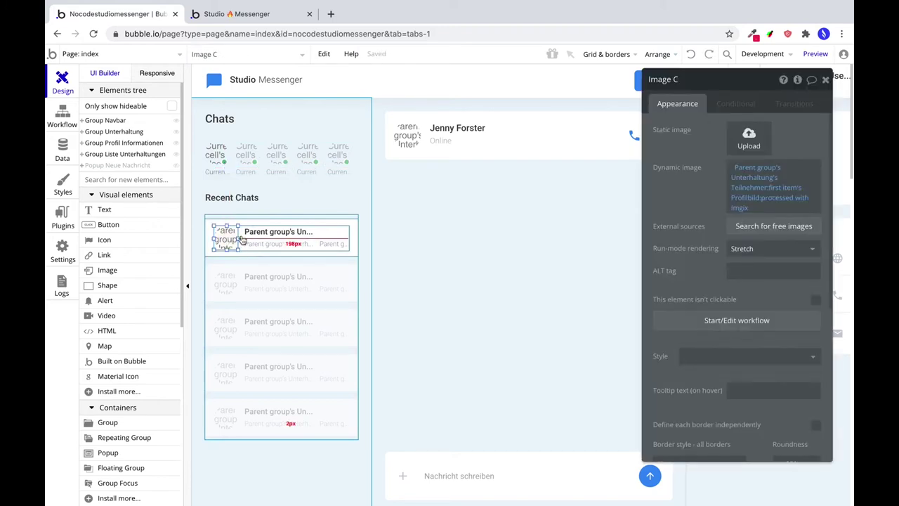
pyautogui.click(226, 240)
pyautogui.click(220, 231)
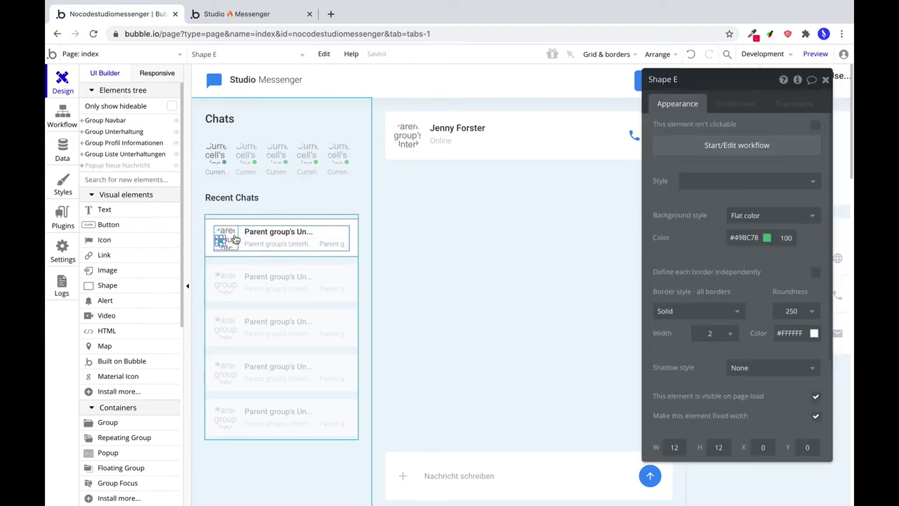
pyautogui.moveTo(235, 239); pyautogui.dragTo(235, 241)
# Add an online dot to the chat header avatar and send the avatar image to back.
pyautogui.moveTo(235, 240); pyautogui.dragTo(425, 127)
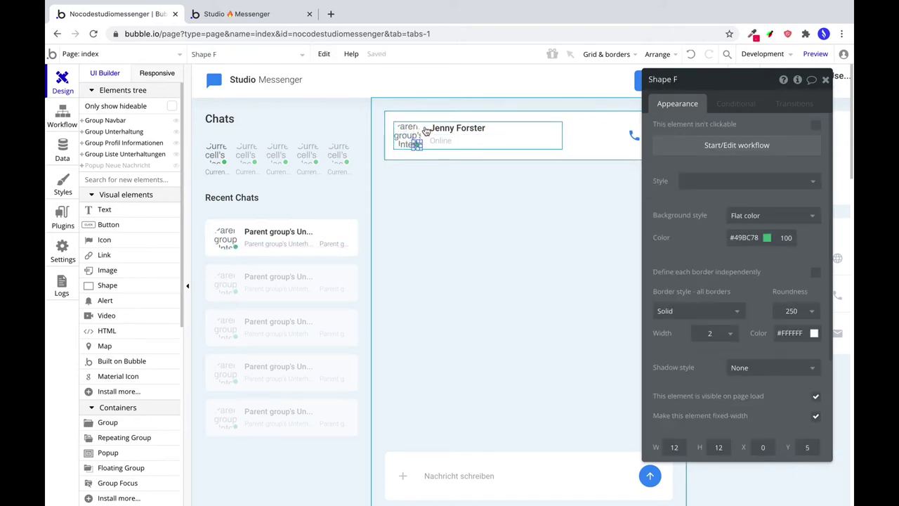
pyautogui.moveTo(425, 131); pyautogui.dragTo(424, 144)
pyautogui.click(424, 144)
pyautogui.click(657, 53)
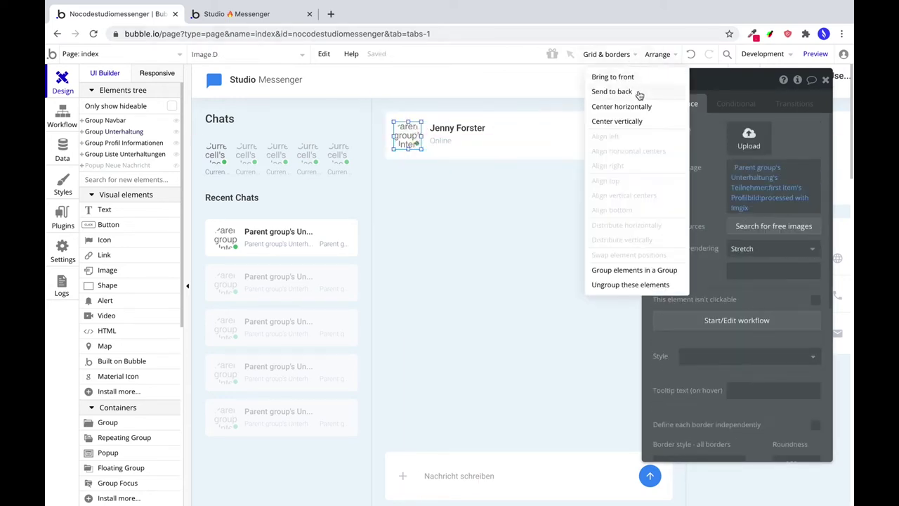
pyautogui.click(611, 133)
pyautogui.click(418, 143)
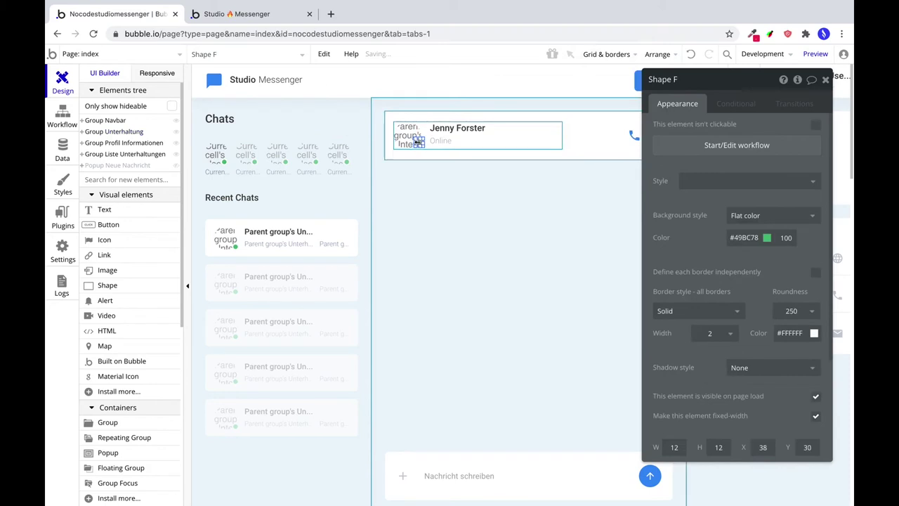
pyautogui.moveTo(418, 140); pyautogui.dragTo(420, 143)
# Check the profile card avatar's green #49BC78 online dot with its 2-px white border.
pyautogui.click(465, 231)
pyautogui.hscroll(2, 463, 229)
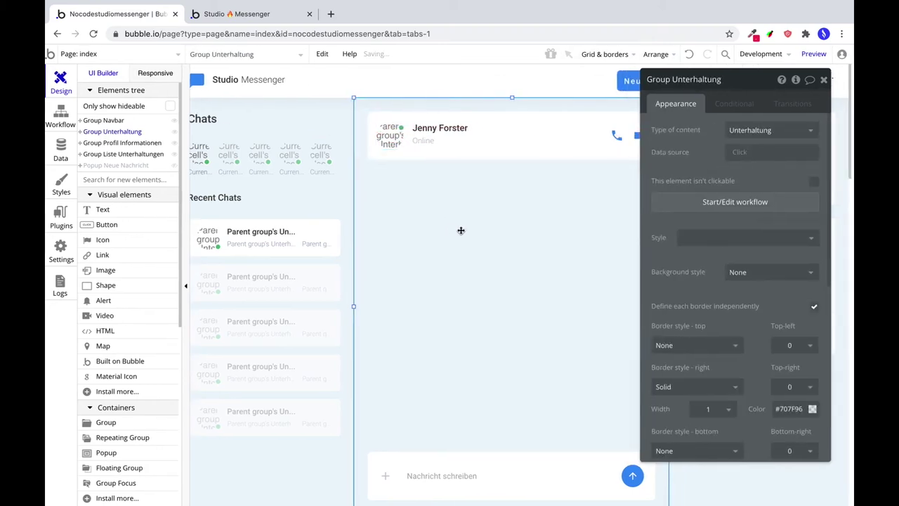
pyautogui.moveTo(726, 77); pyautogui.dragTo(346, 162)
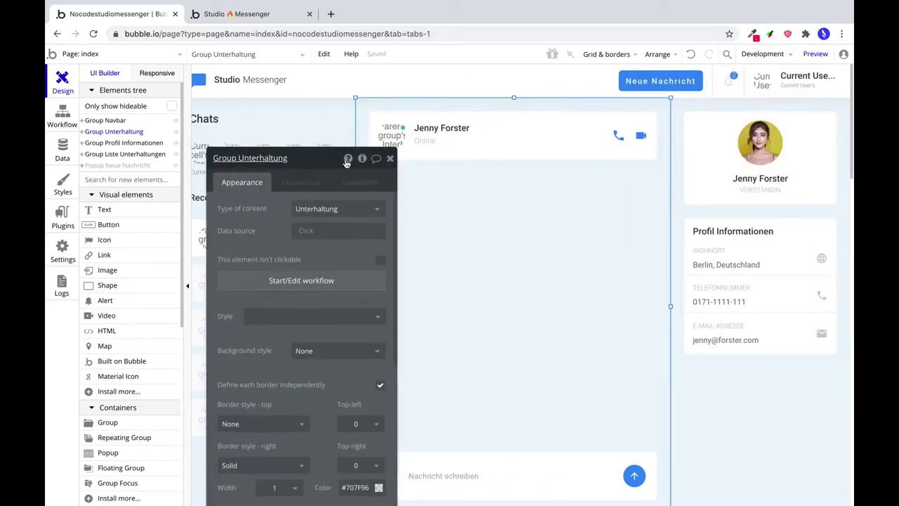
pyautogui.click(761, 148)
pyautogui.click(763, 153)
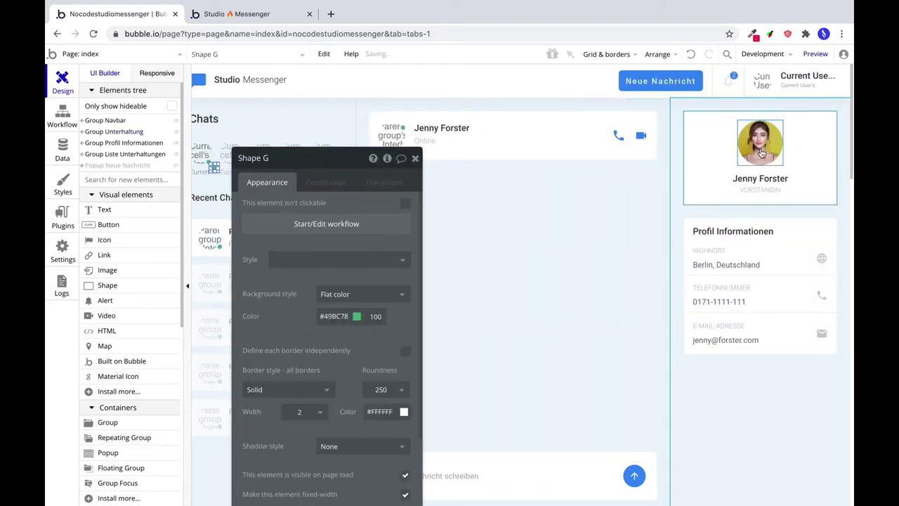
pyautogui.press('Escape')
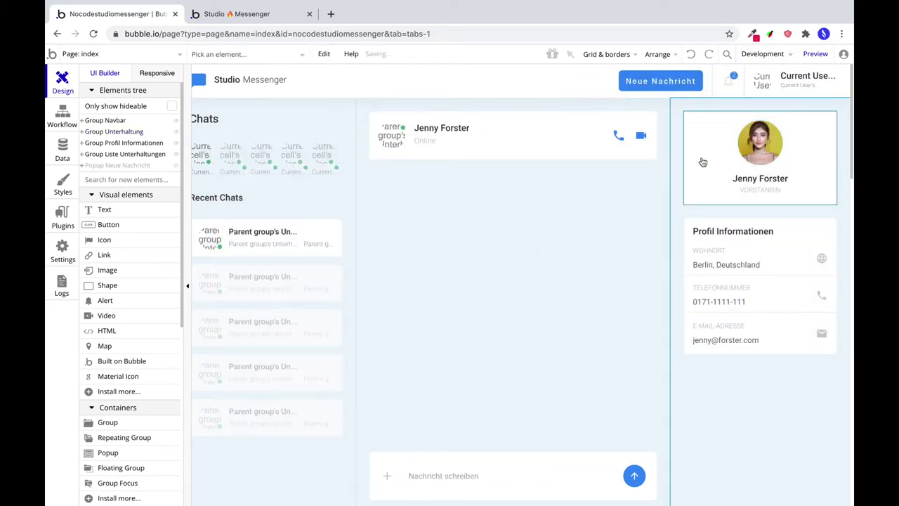
pyautogui.doubleClick(687, 116)
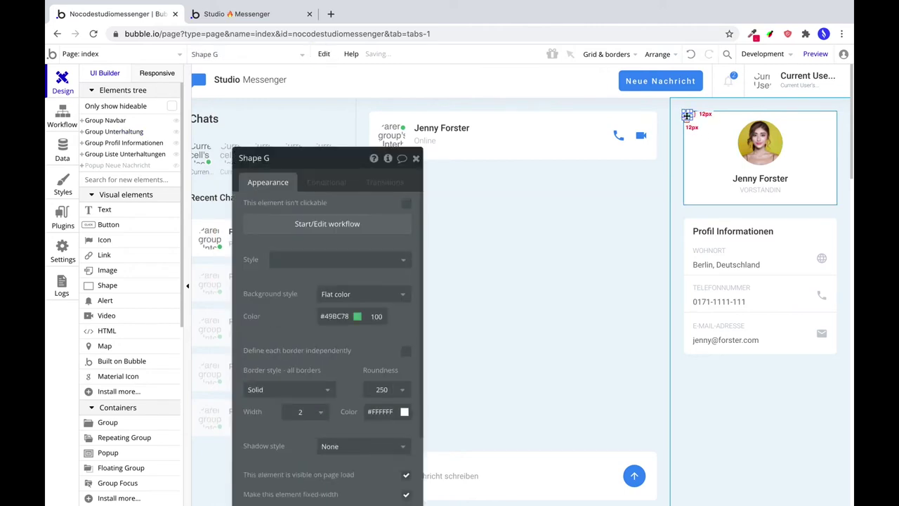
pyautogui.press('Escape')
pyautogui.doubleClick(773, 130)
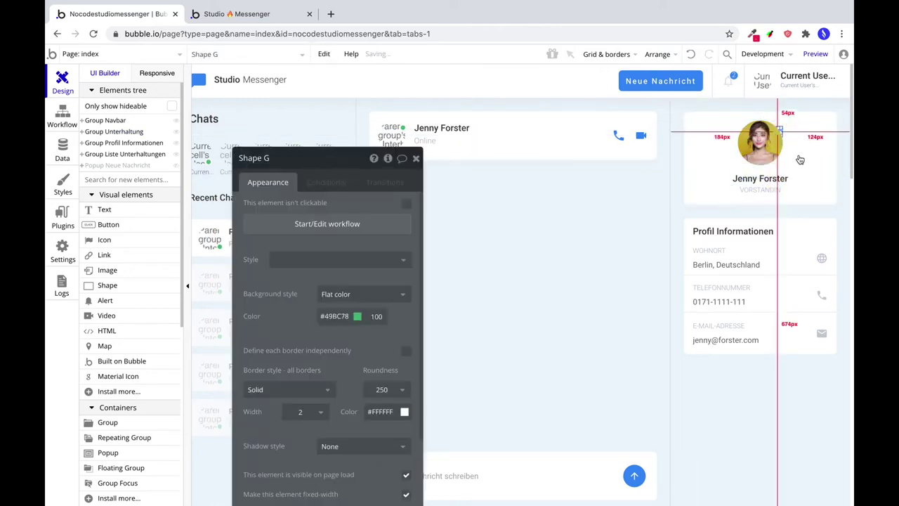
pyautogui.click(686, 117)
pyautogui.press('Escape')
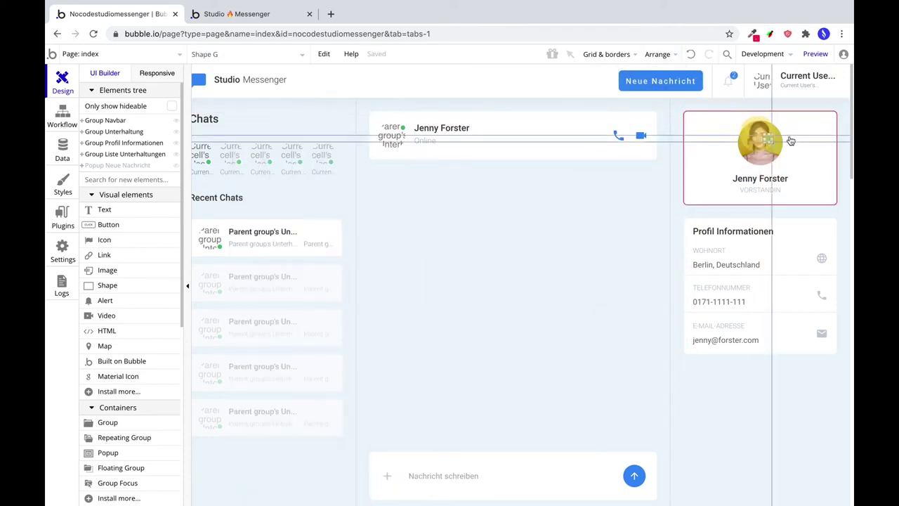
pyautogui.doubleClick(801, 141)
pyautogui.press('Escape')
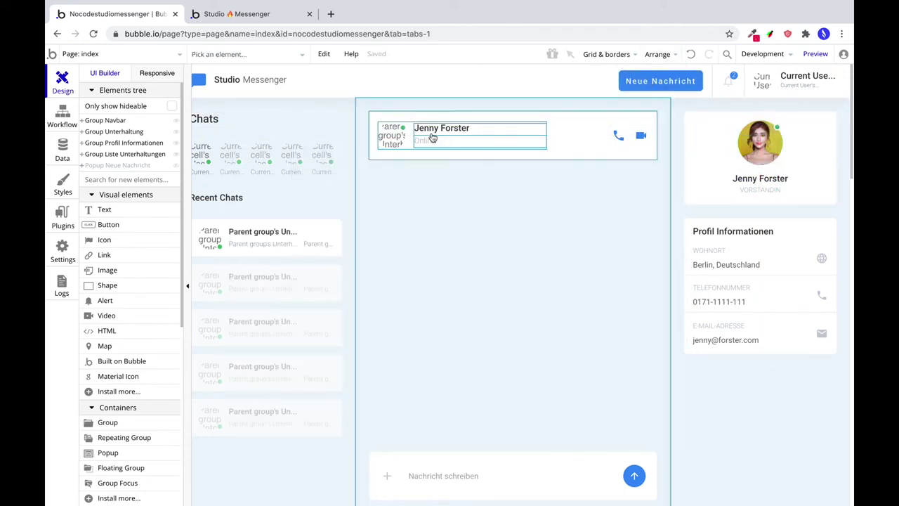
pyautogui.doubleClick(434, 130)
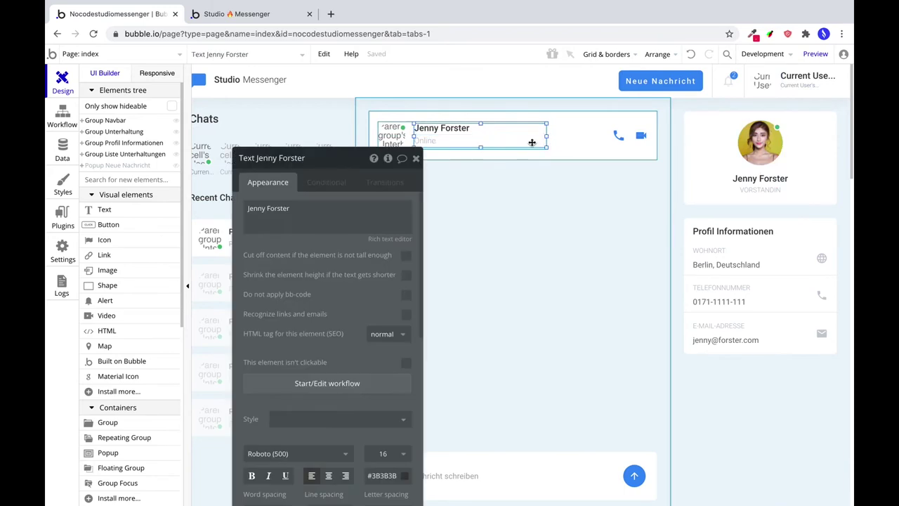
# Set Group J to type Unterhaltung with Parent group's Unterhaltung as data source.
pyautogui.click(531, 144)
pyautogui.click(371, 209)
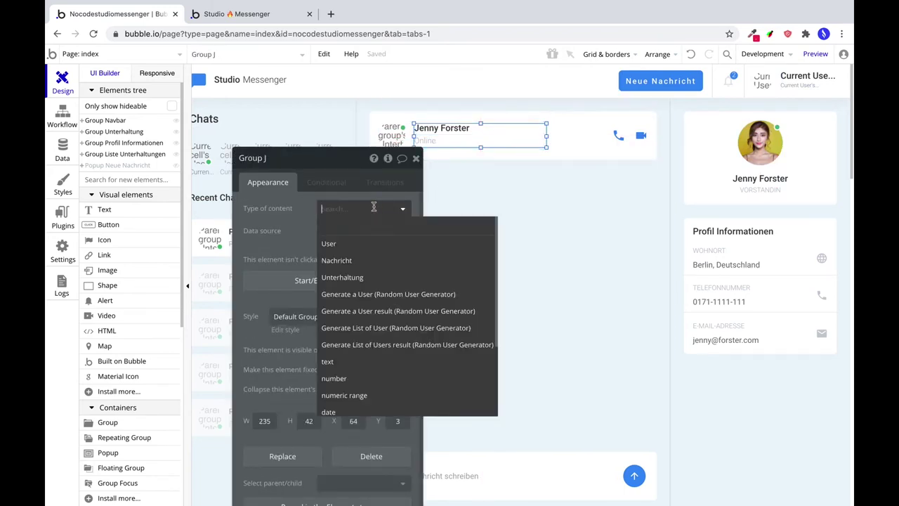
pyautogui.click(355, 277)
pyautogui.click(336, 233)
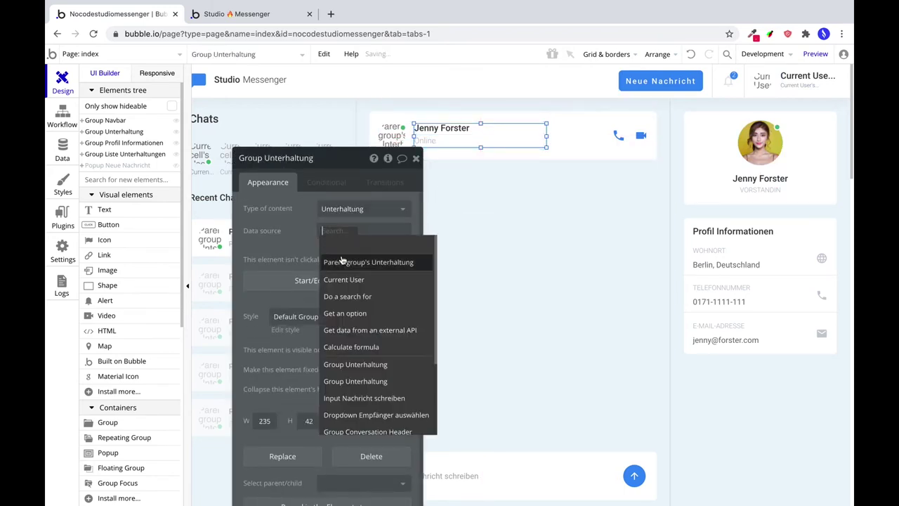
pyautogui.click(342, 261)
# Replace the fixed header name with the first Teilnehmer's Vorname from Parent group's Unterhaltung.
pyautogui.click(454, 128)
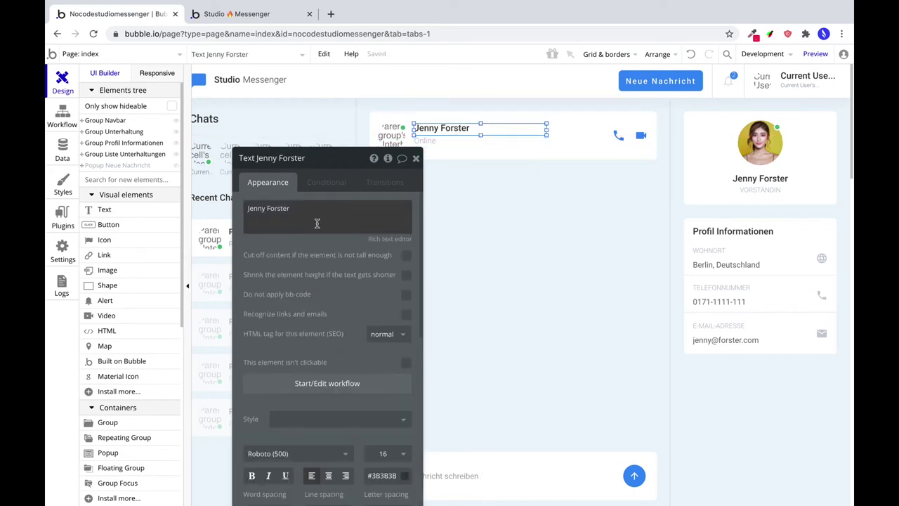
pyautogui.tripleClick(269, 213)
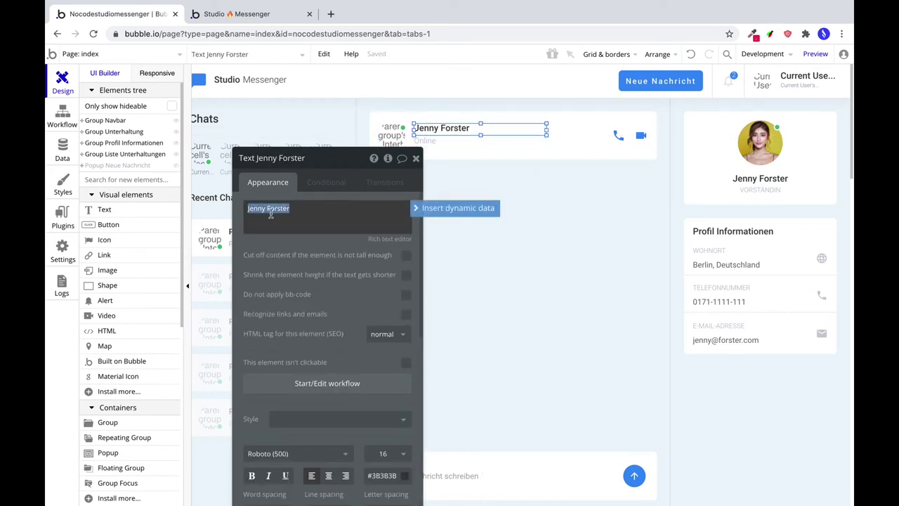
pyautogui.click(453, 208)
pyautogui.click(331, 241)
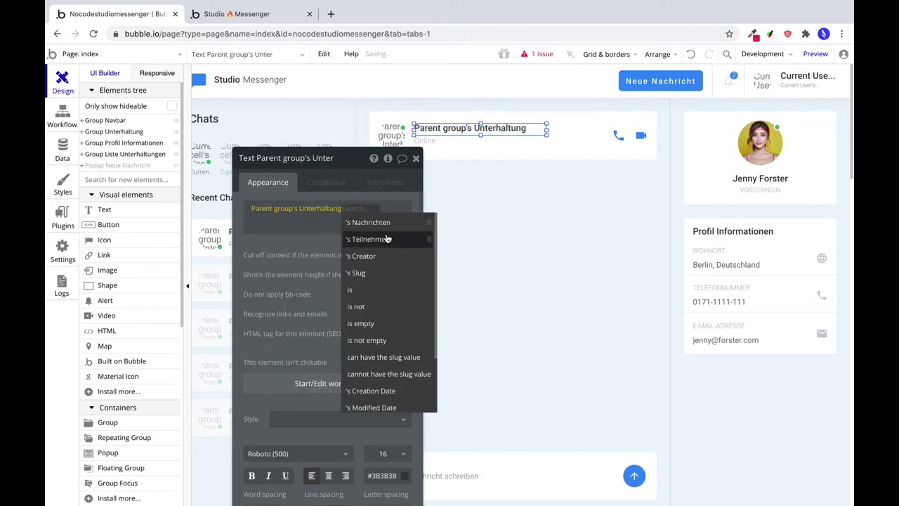
pyautogui.click(395, 236)
pyautogui.click(287, 283)
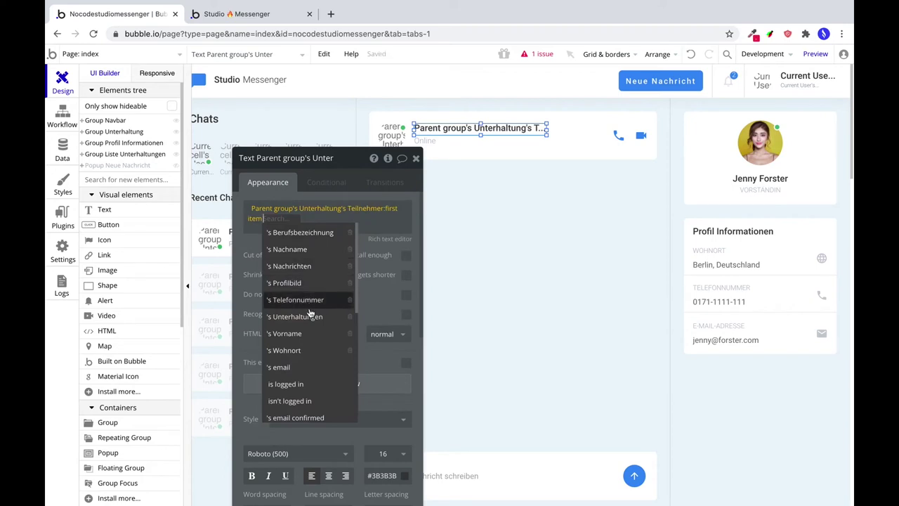
pyautogui.click(300, 335)
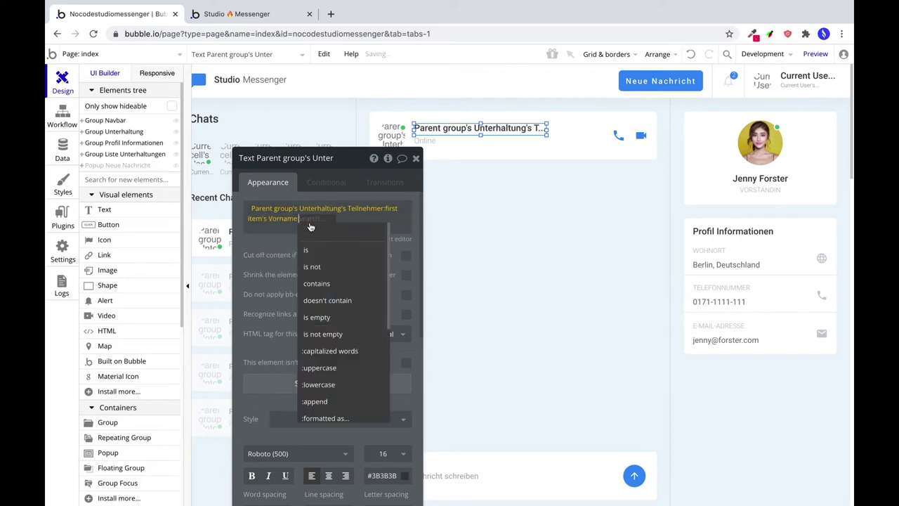
pyautogui.click(260, 237)
# Append the first Teilnehmer's Nachname after the Vorname in the header name.
pyautogui.click(333, 223)
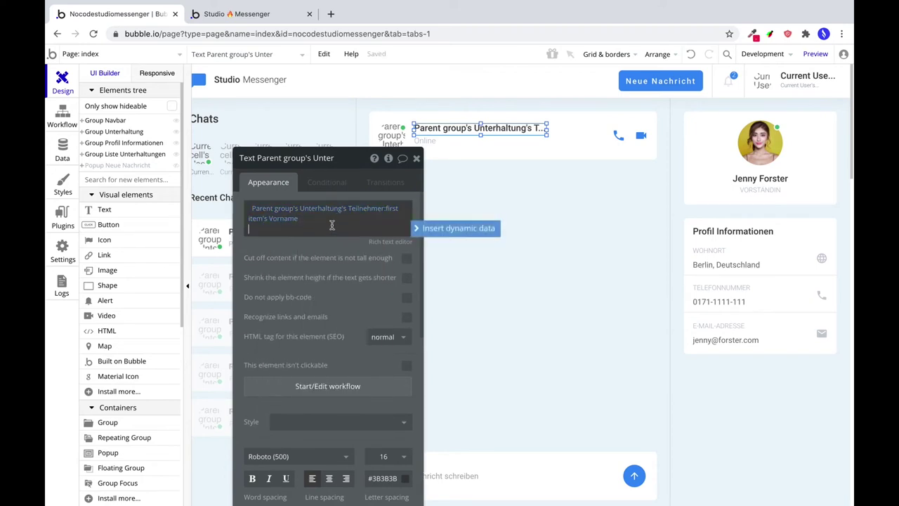
pyautogui.click(419, 230)
pyautogui.click(321, 251)
pyautogui.click(336, 259)
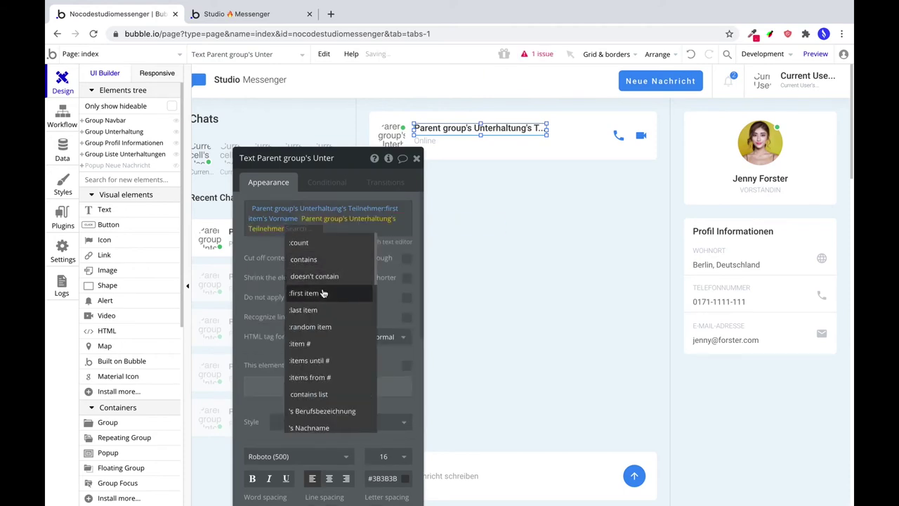
pyautogui.click(321, 293)
pyautogui.click(340, 259)
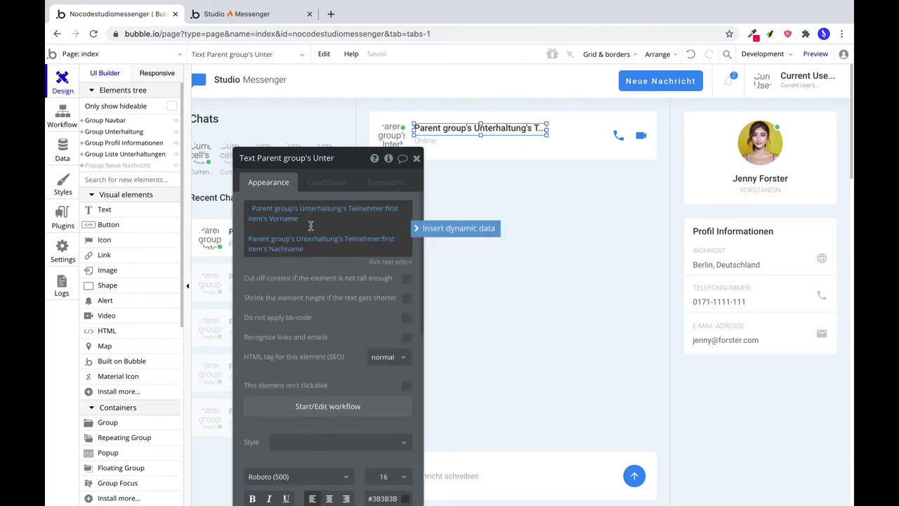
pyautogui.click(329, 271)
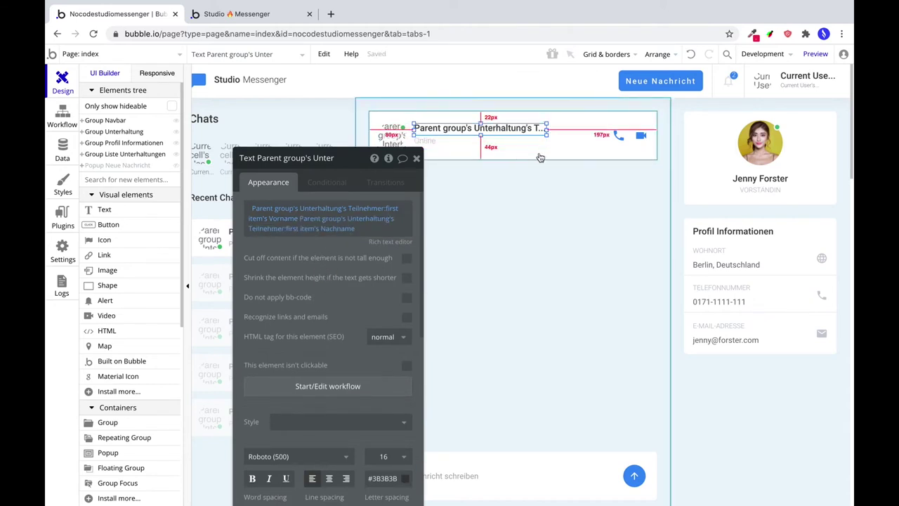
pyautogui.moveTo(346, 168); pyautogui.dragTo(233, 98)
pyautogui.scroll(-1, 596, 386)
pyautogui.scroll(1, 551, 353)
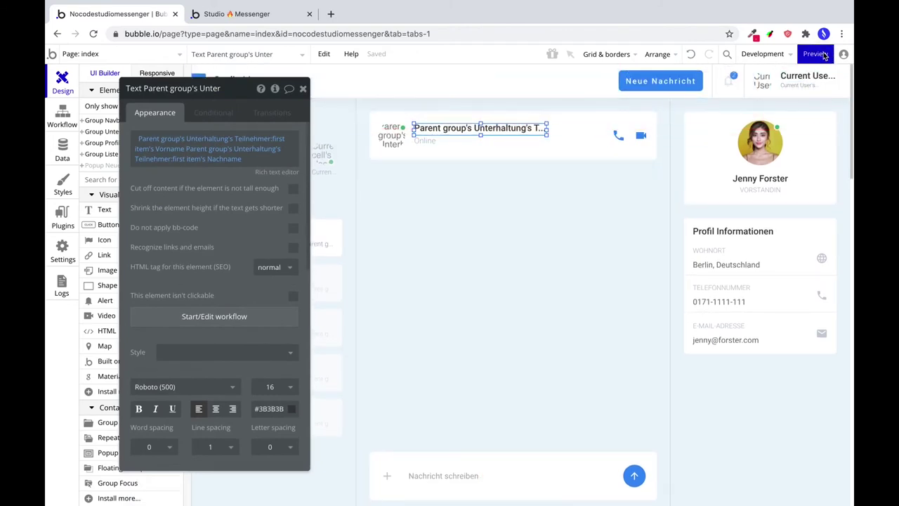
pyautogui.click(816, 55)
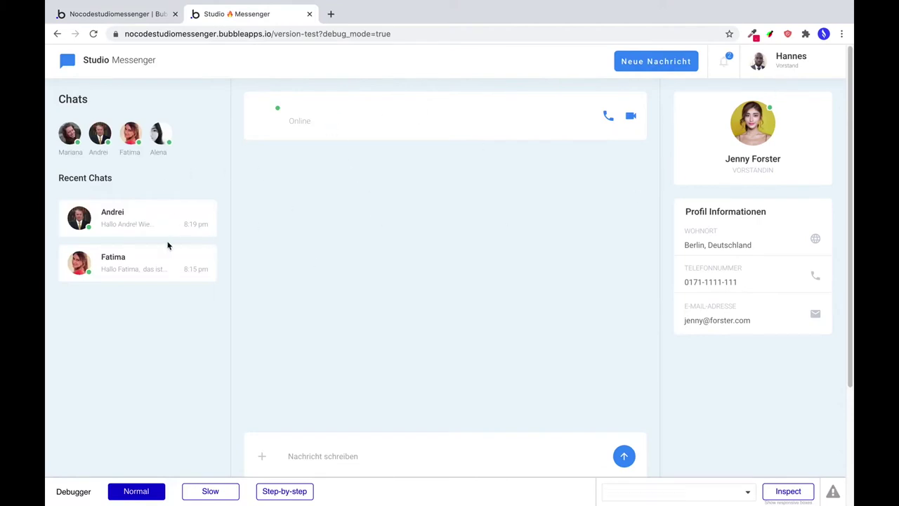
# In the preview, switch back and forth between the first two recent chats.
pyautogui.click(170, 221)
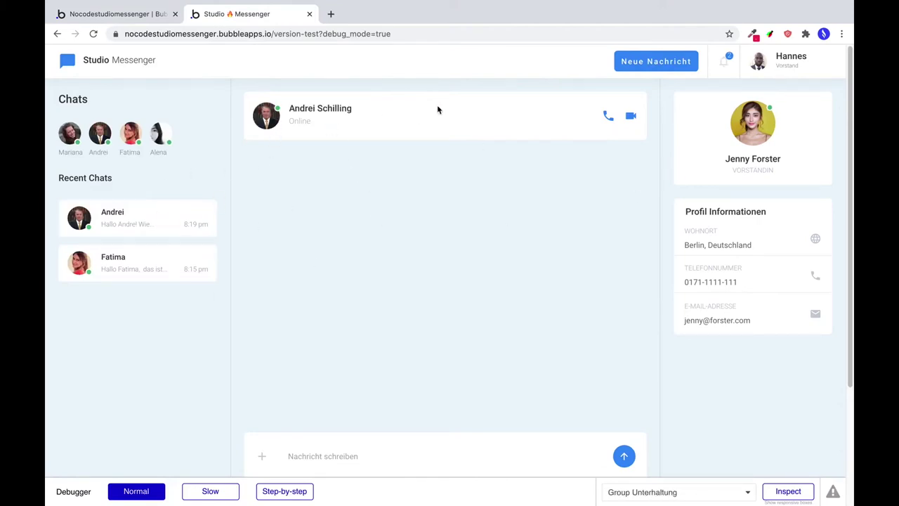
pyautogui.click(161, 260)
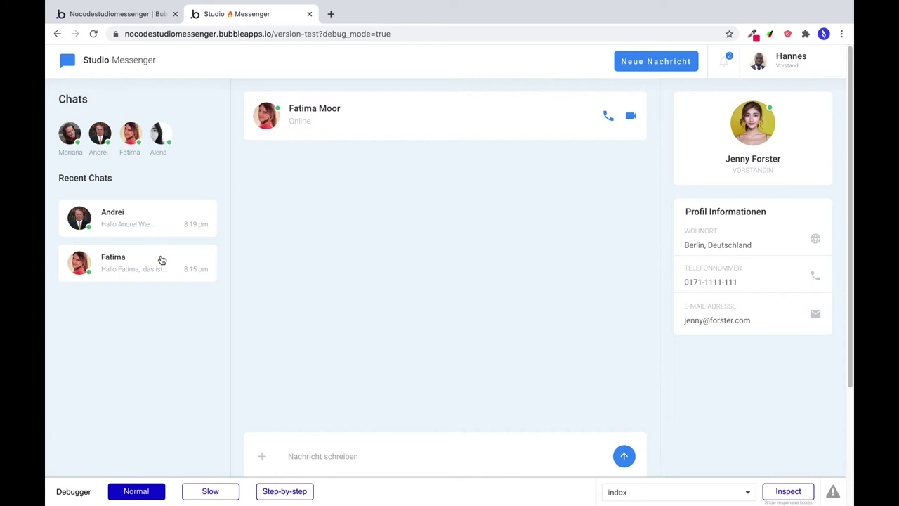
pyautogui.click(176, 211)
pyautogui.click(166, 263)
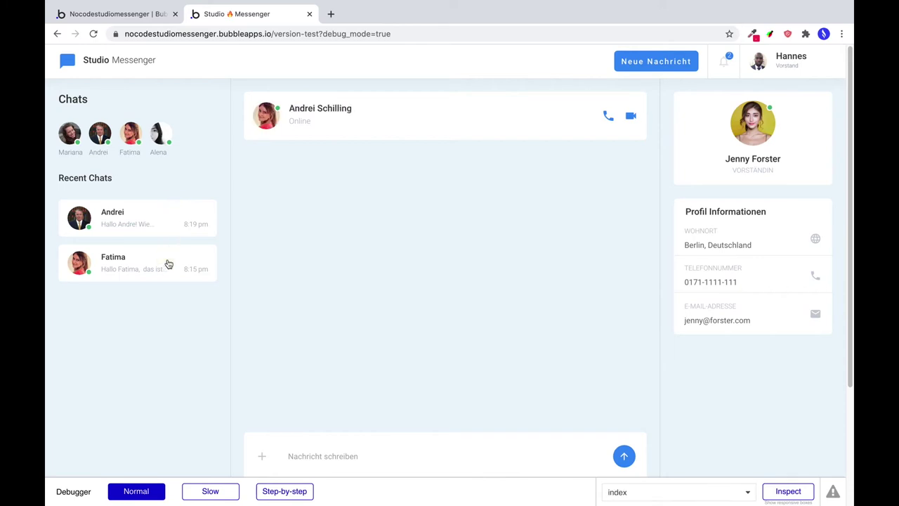
pyautogui.click(175, 220)
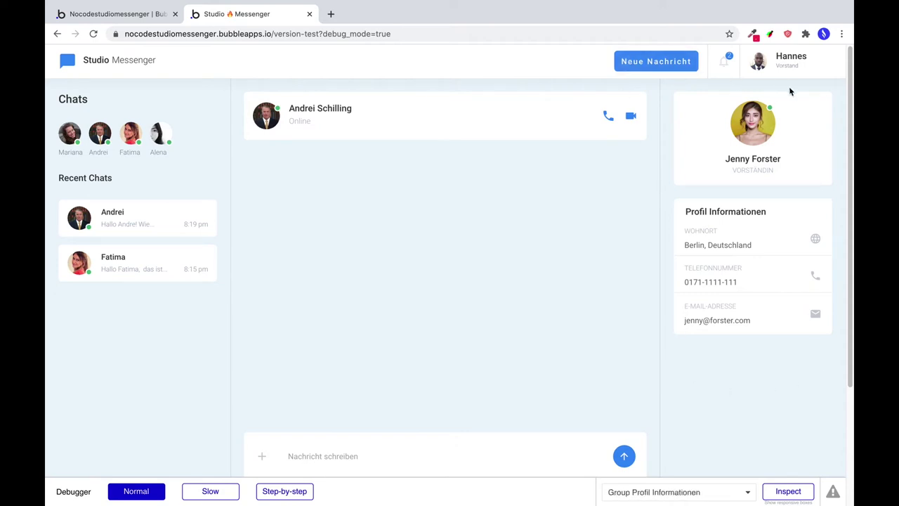
# Set Group Profil Informationen's type of content to Unterhaltung.
pyautogui.click(107, 14)
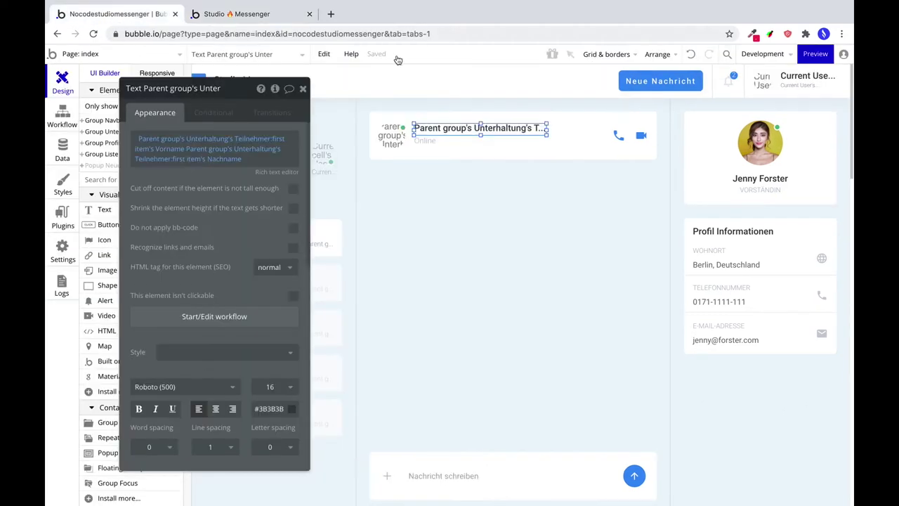
pyautogui.click(673, 106)
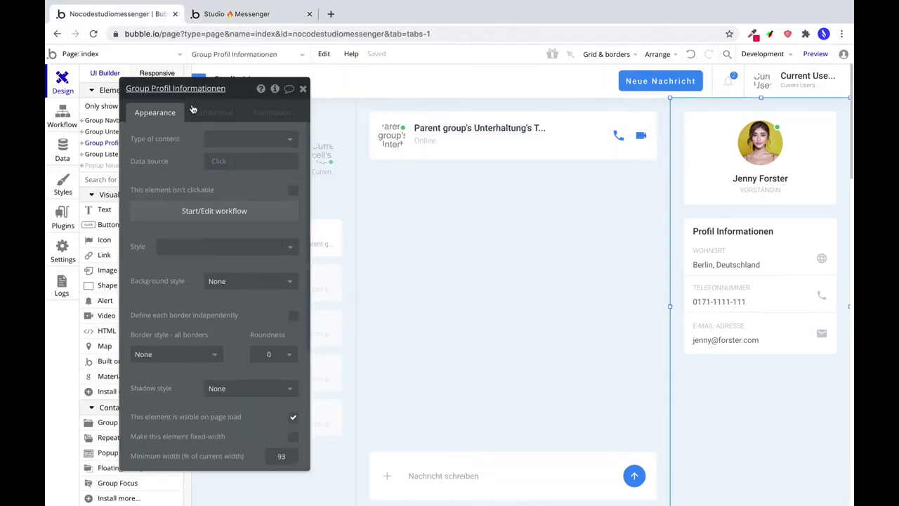
pyautogui.click(226, 138)
pyautogui.click(225, 208)
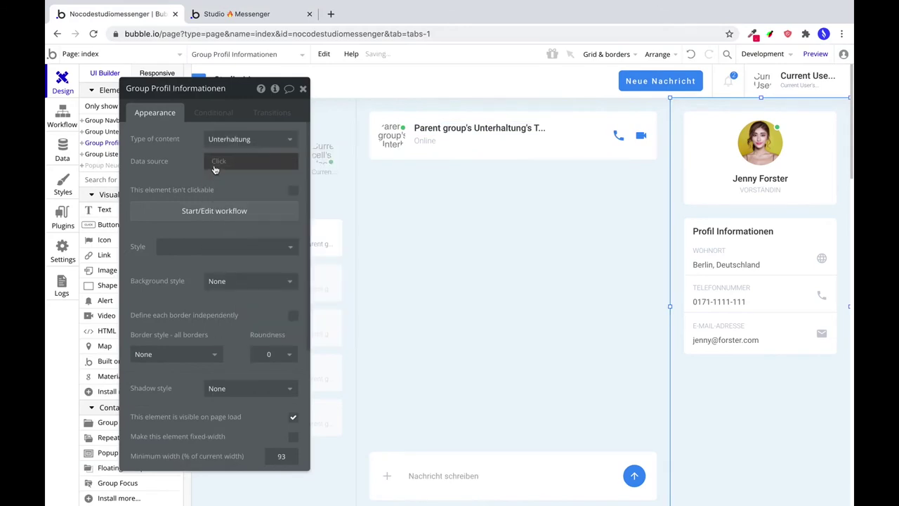
pyautogui.moveTo(234, 92); pyautogui.dragTo(484, 106)
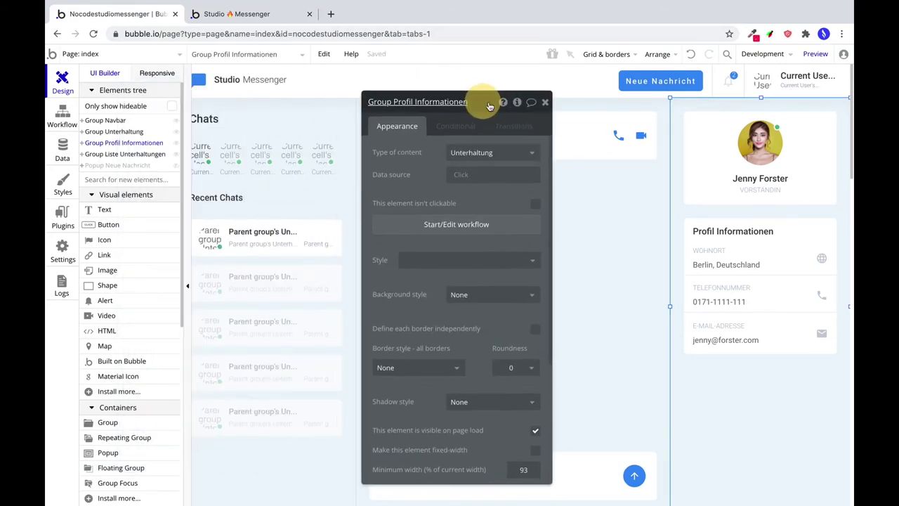
pyautogui.click(307, 234)
# In the conversation cell's workflow, duplicate Display data as step 2 targeting Group Profil Informationen.
pyautogui.click(450, 226)
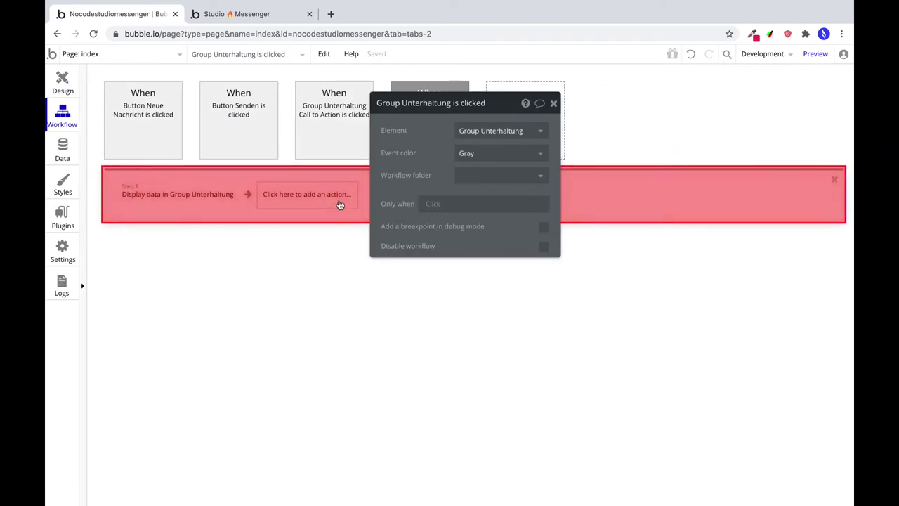
pyautogui.click(202, 200)
pyautogui.rightClick(203, 200)
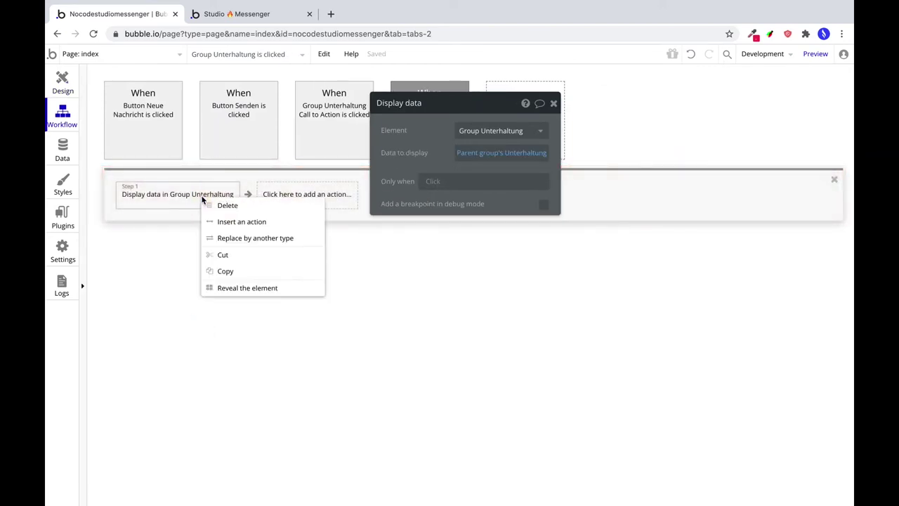
pyautogui.click(238, 273)
pyautogui.rightClick(291, 200)
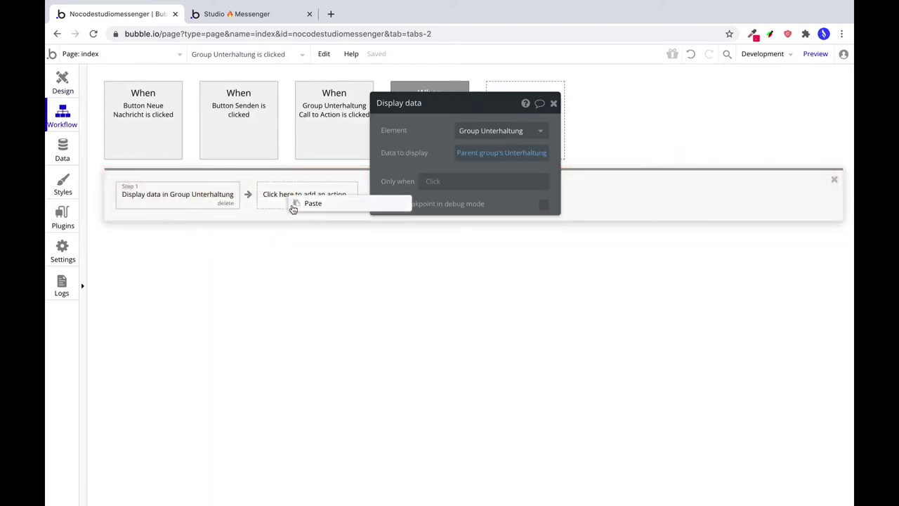
pyautogui.click(303, 210)
pyautogui.click(496, 132)
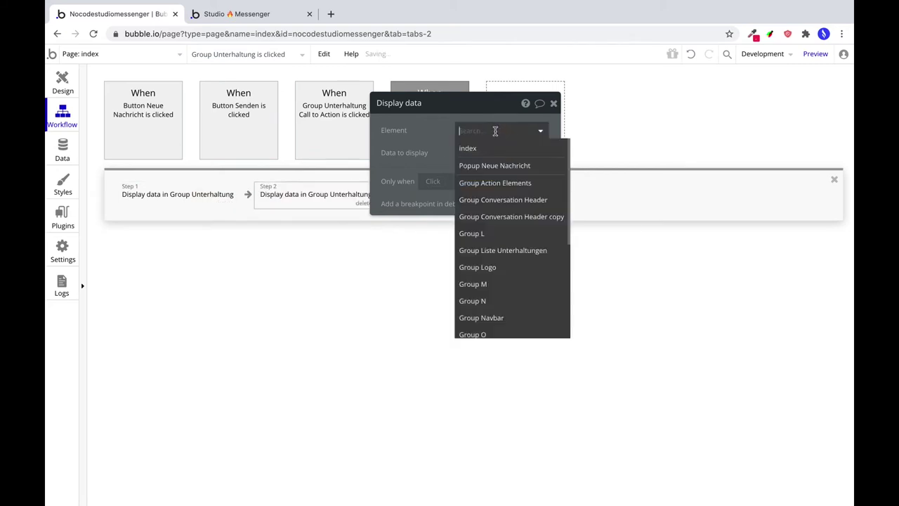
pyautogui.moveTo(510, 163)
pyautogui.write('infor')
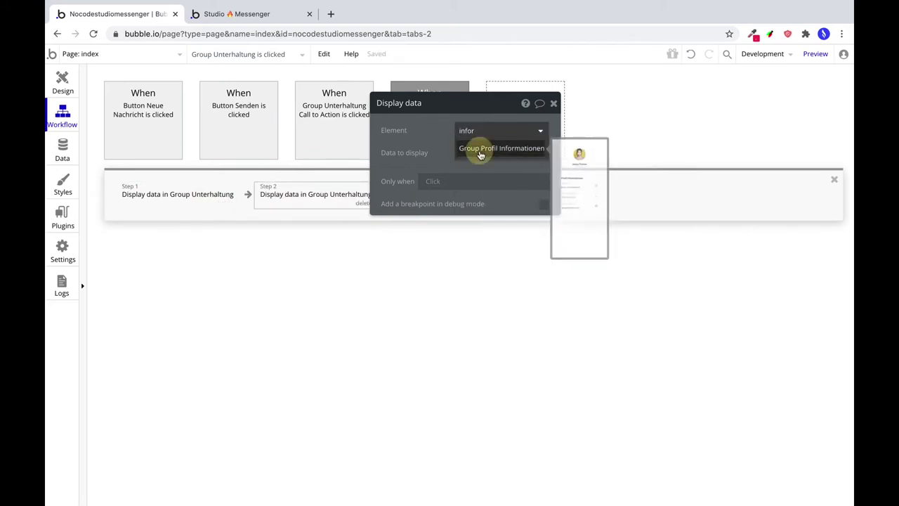
pyautogui.click(482, 151)
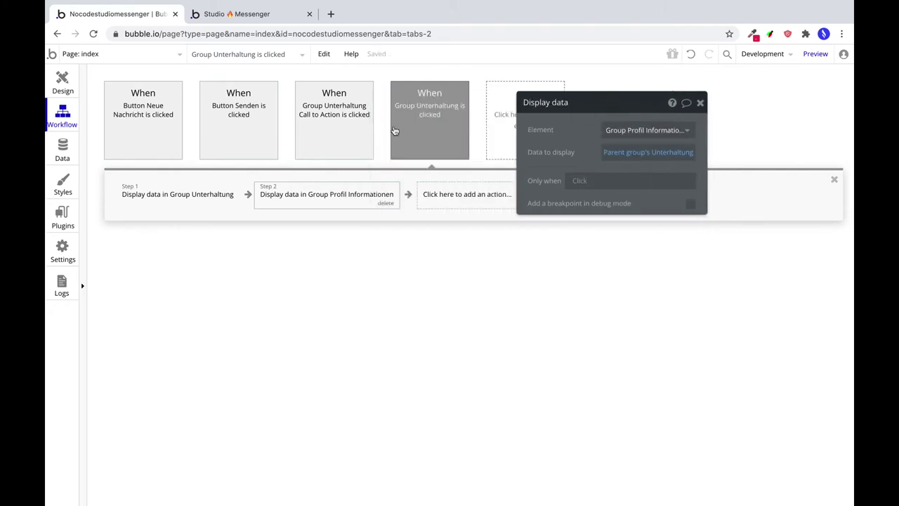
# Add the same step 2 to the Call to Action group's workflow, displaying in Group Profil Informationen.
pyautogui.click(344, 119)
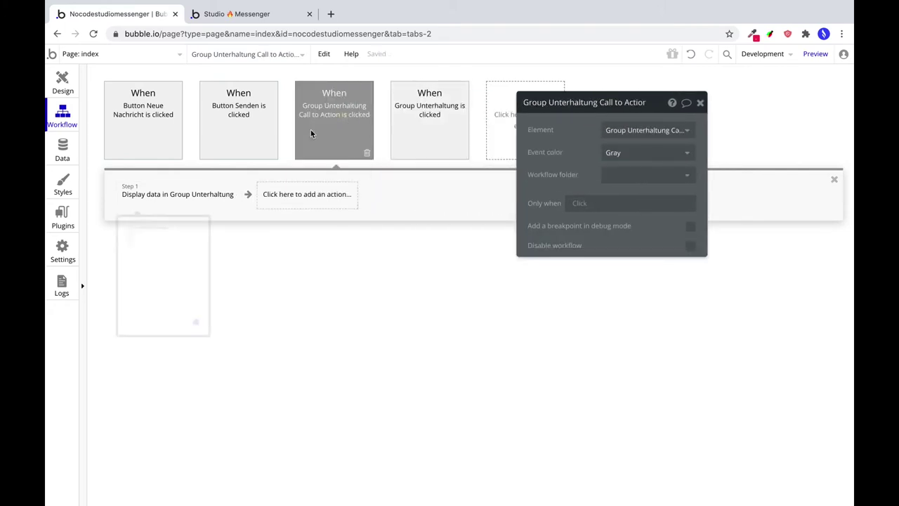
pyautogui.click(163, 194)
pyautogui.click(62, 81)
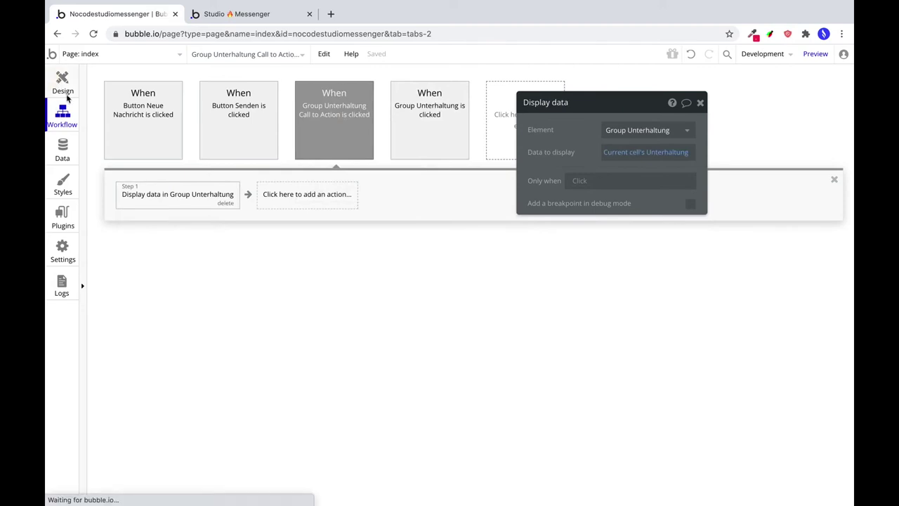
pyautogui.click(336, 225)
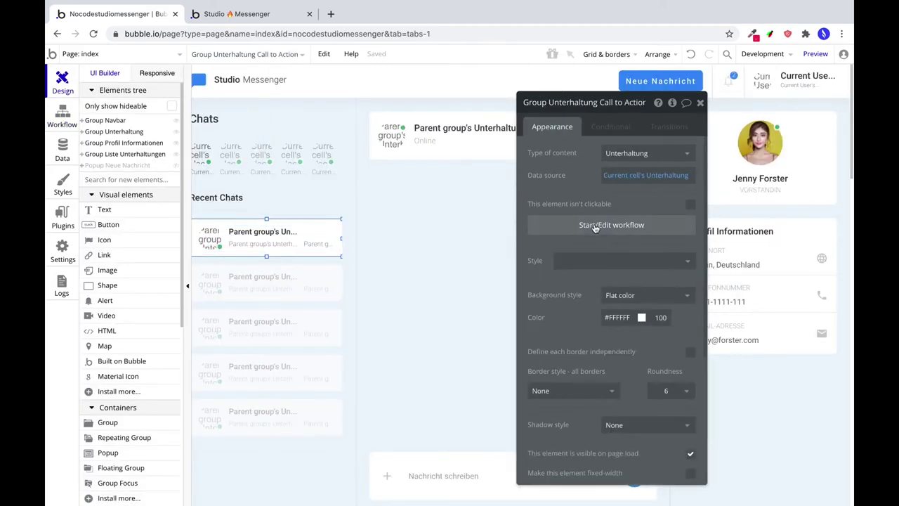
pyautogui.click(597, 224)
pyautogui.rightClick(188, 193)
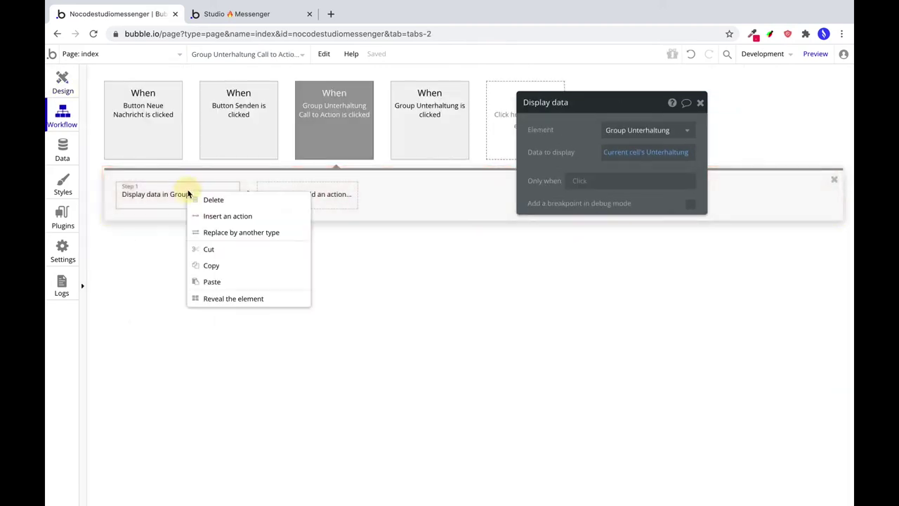
pyautogui.click(215, 262)
pyautogui.rightClick(310, 191)
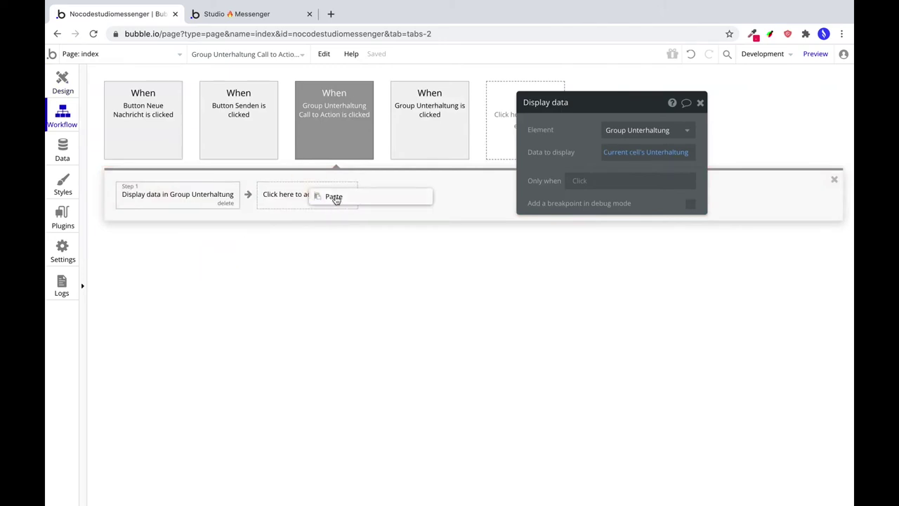
pyautogui.click(335, 196)
pyautogui.click(636, 130)
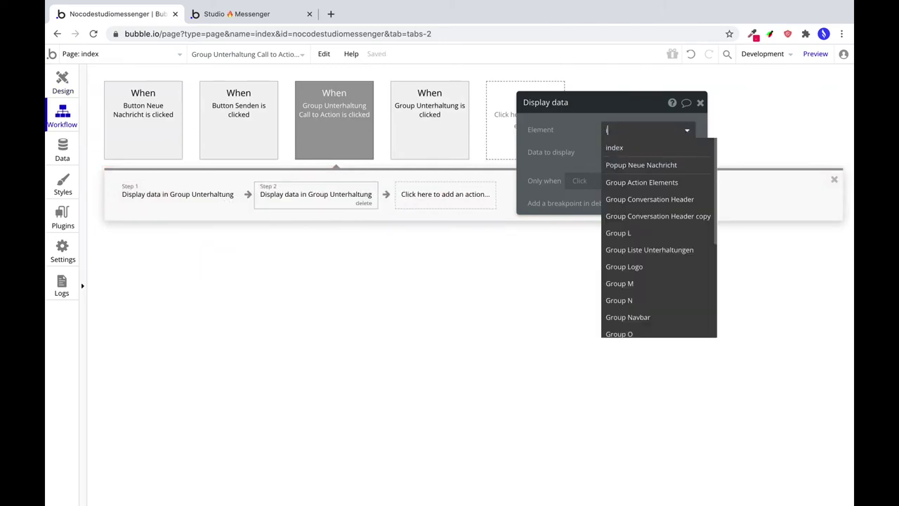
pyautogui.write('prof')
pyautogui.click(651, 148)
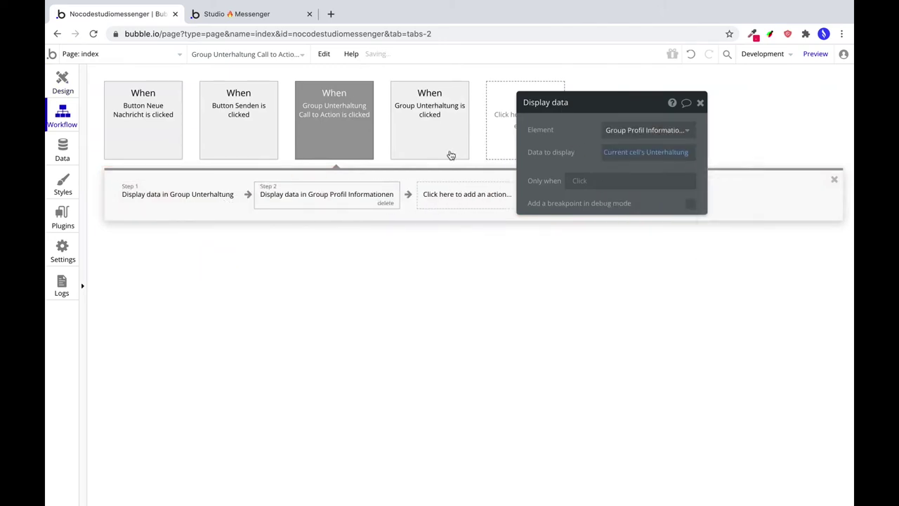
pyautogui.click(72, 84)
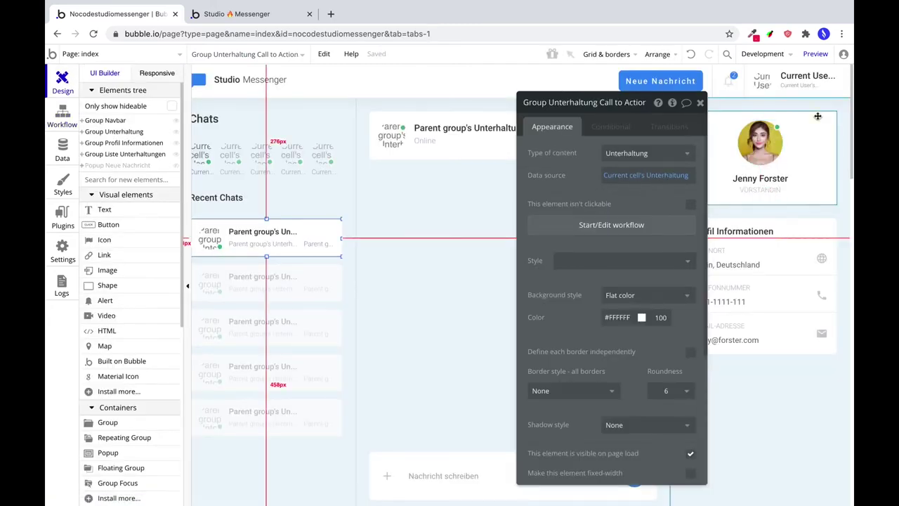
# Make the profile card group hold an Unterhaltung, taken from the parent group's Unterhaltung.
pyautogui.click(818, 116)
pyautogui.click(813, 126)
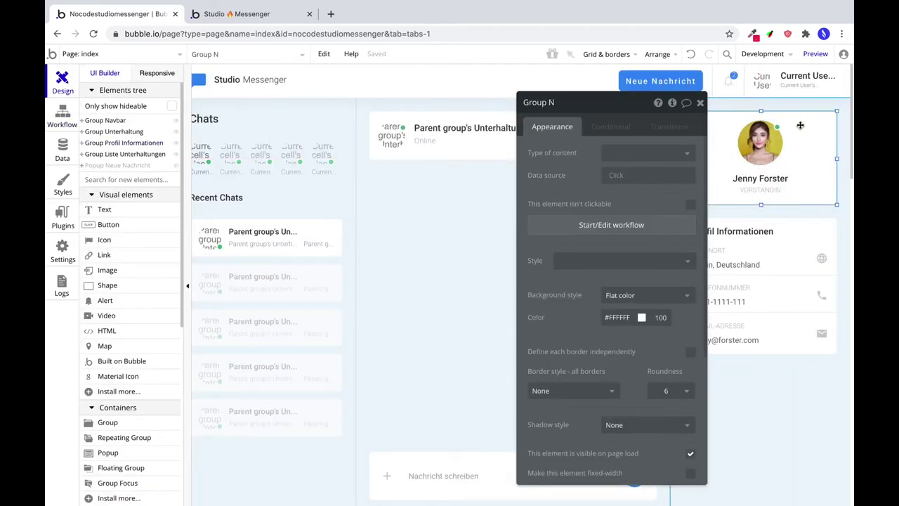
pyautogui.click(624, 153)
pyautogui.click(627, 222)
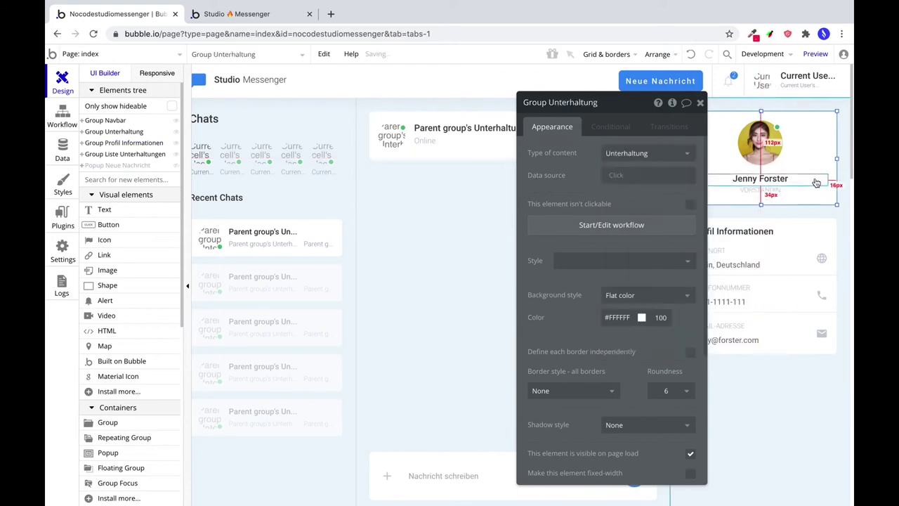
pyautogui.click(623, 178)
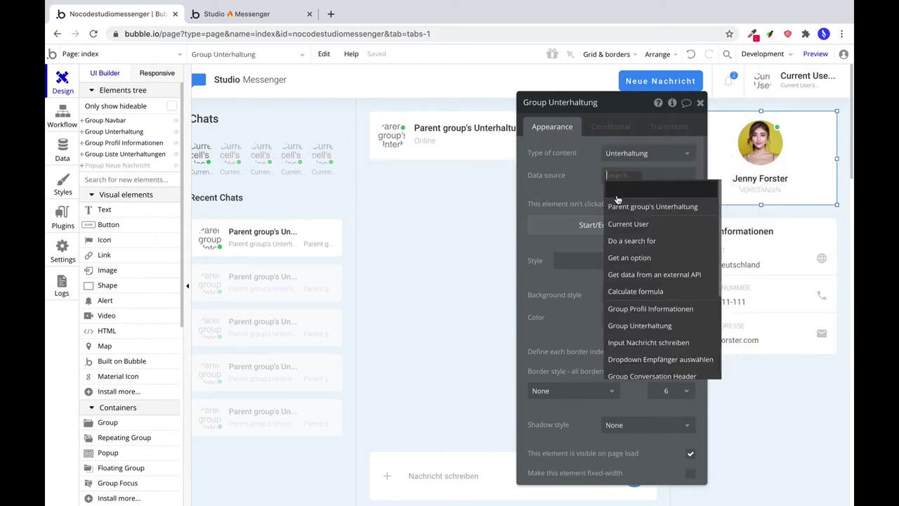
pyautogui.click(639, 205)
# Replace the fixed profile picture with the first Teilnehmer's Profilbild.
pyautogui.click(760, 143)
pyautogui.click(659, 173)
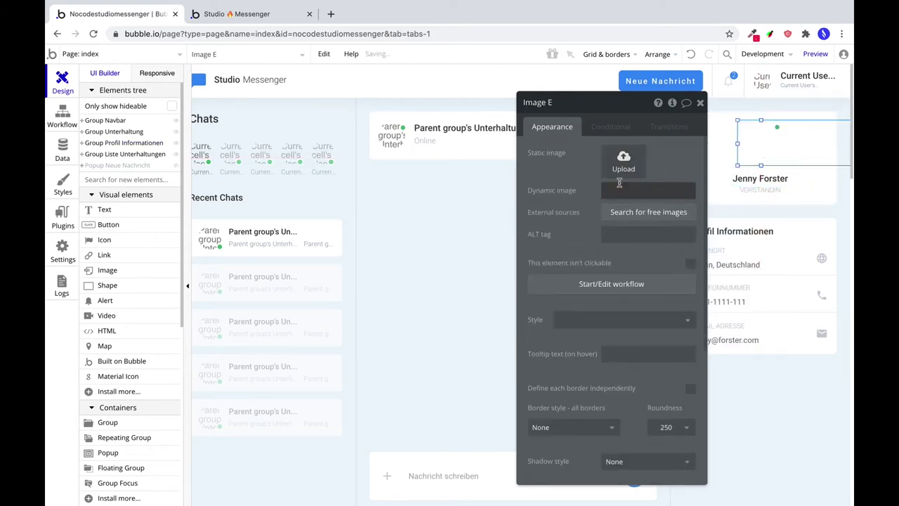
pyautogui.click(622, 190)
pyautogui.click(659, 224)
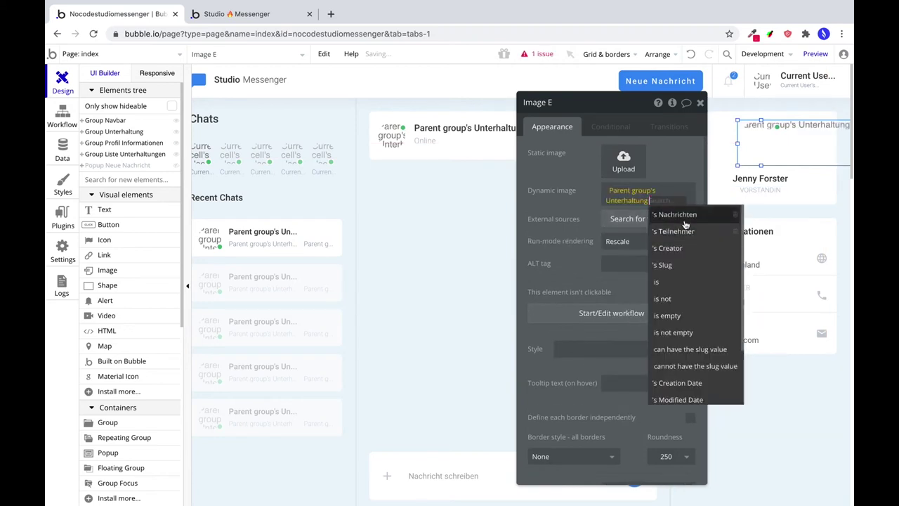
pyautogui.click(670, 232)
pyautogui.click(630, 275)
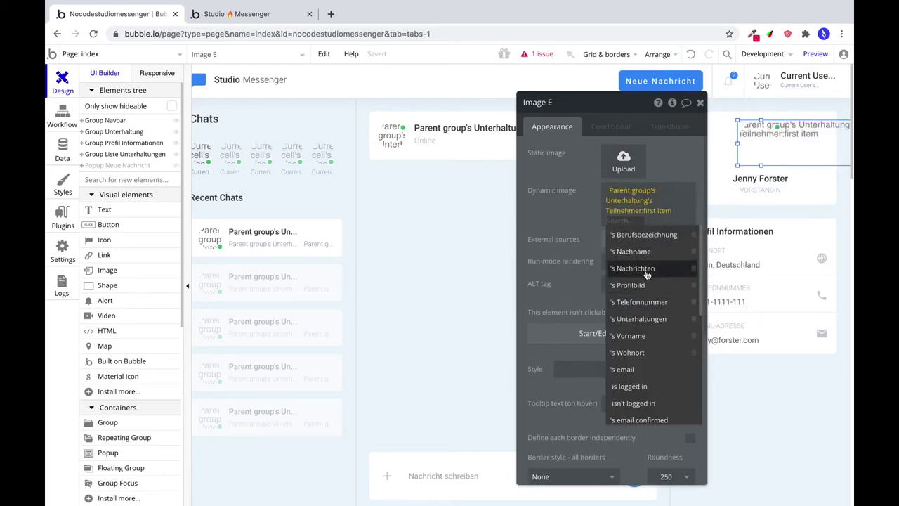
pyautogui.click(646, 285)
# Set the picture's quality to 100 and crop it to fit. Make it stretch to its box and enter 80.
pyautogui.click(673, 320)
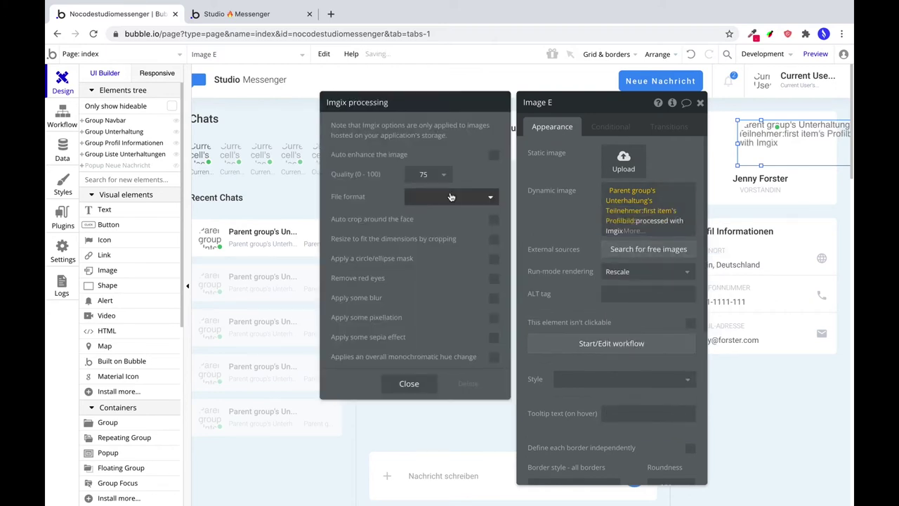
pyautogui.click(451, 195)
pyautogui.click(417, 277)
pyautogui.click(494, 241)
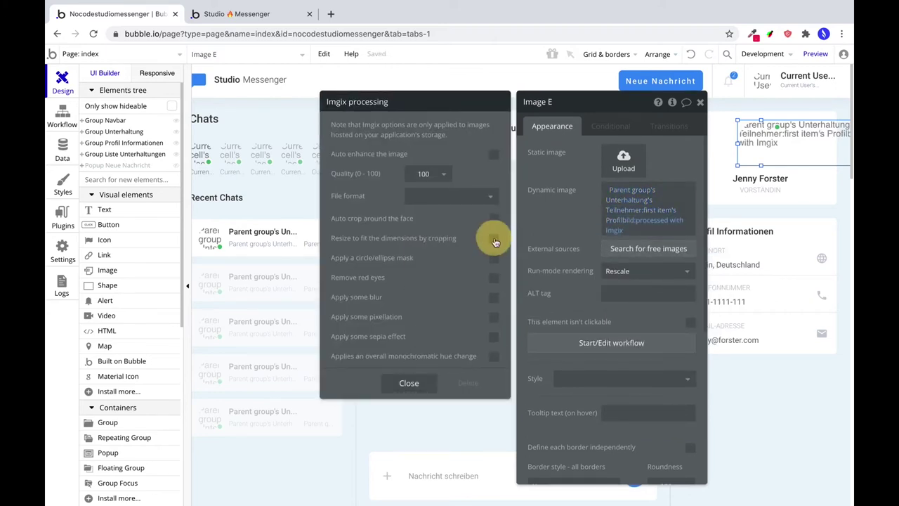
pyautogui.click(408, 382)
pyautogui.click(645, 270)
pyautogui.click(615, 297)
pyautogui.scroll(-2, 578, 312)
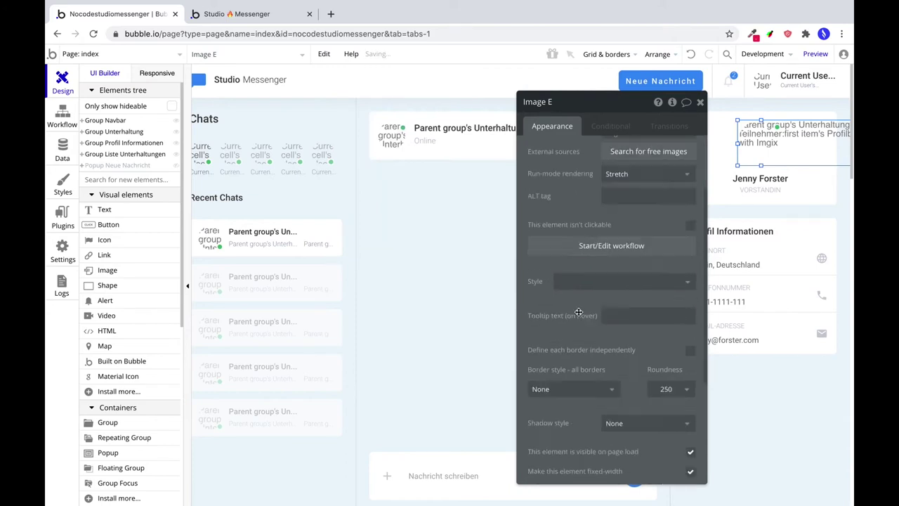
pyautogui.scroll(-3, 578, 312)
pyautogui.write('80')
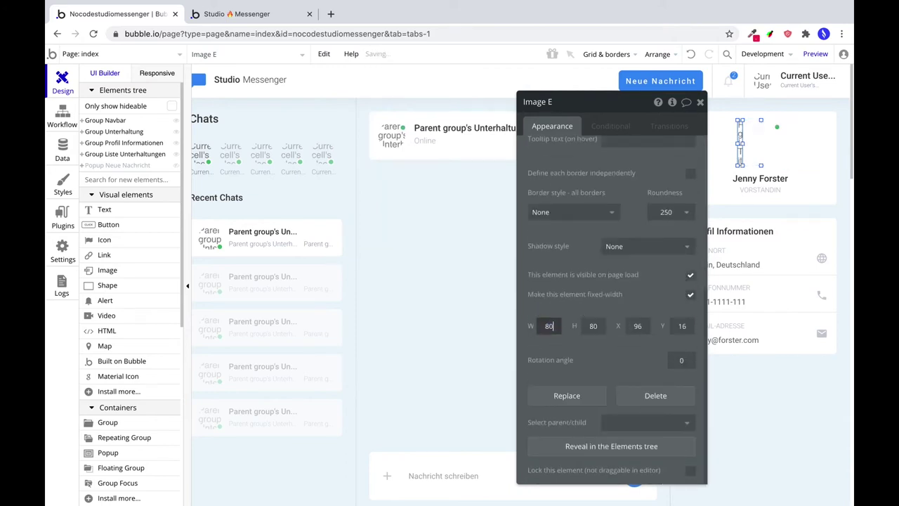
# Replace the static name with the first Teilnehmer's Vorname and Nachname.
pyautogui.click(760, 179)
pyautogui.scroll(5, 576, 155)
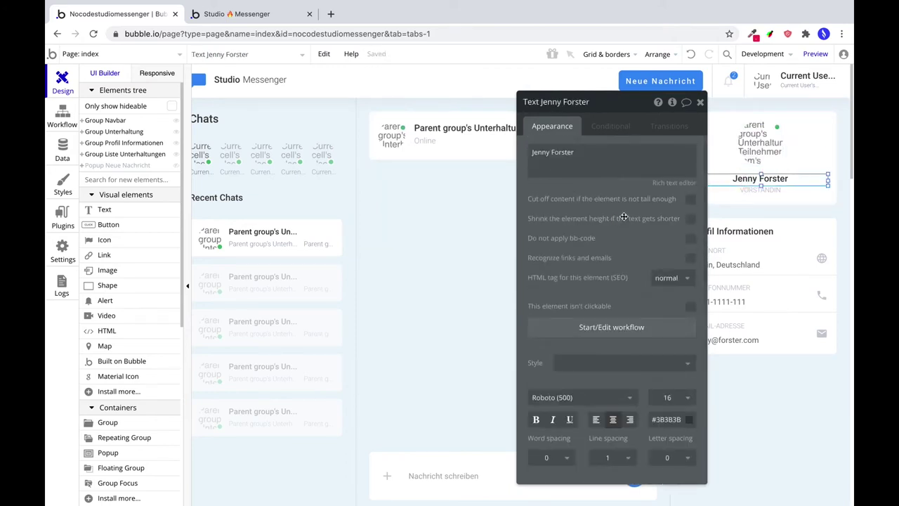
pyautogui.tripleClick(560, 162)
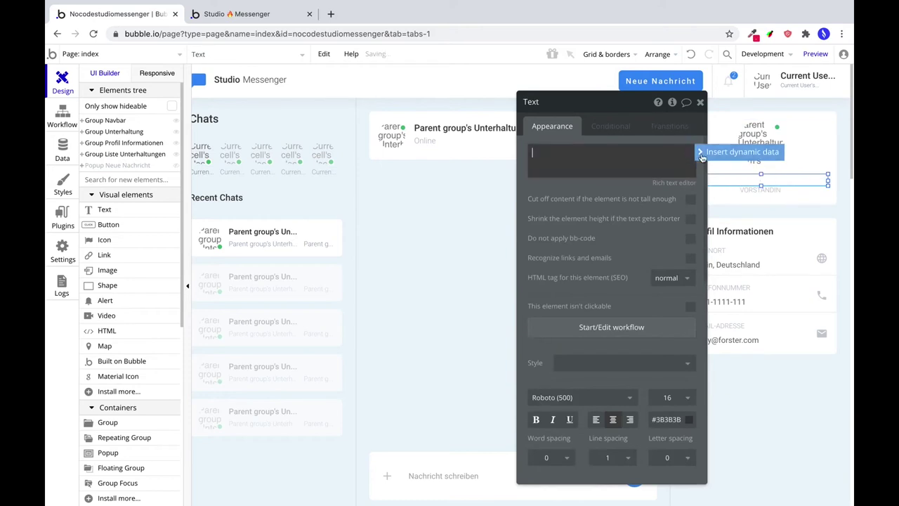
pyautogui.click(742, 151)
pyautogui.click(604, 183)
pyautogui.click(657, 175)
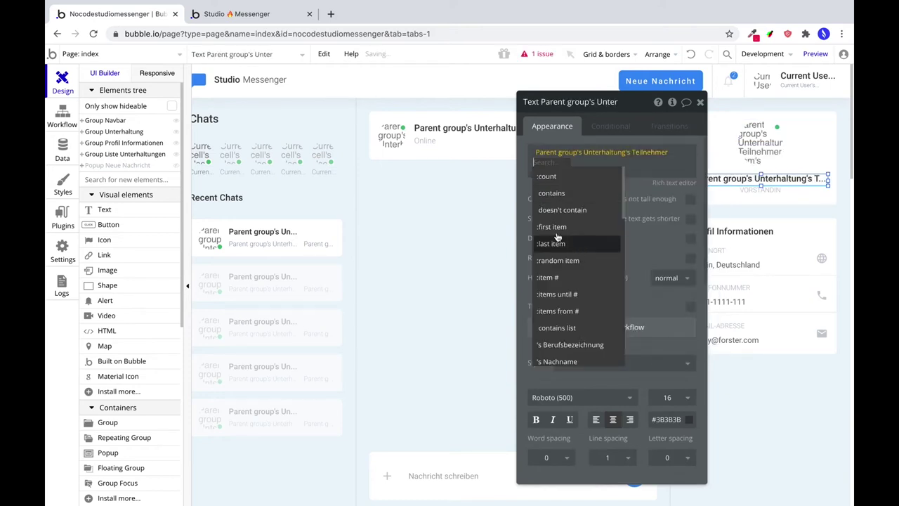
pyautogui.click(562, 226)
pyautogui.click(582, 277)
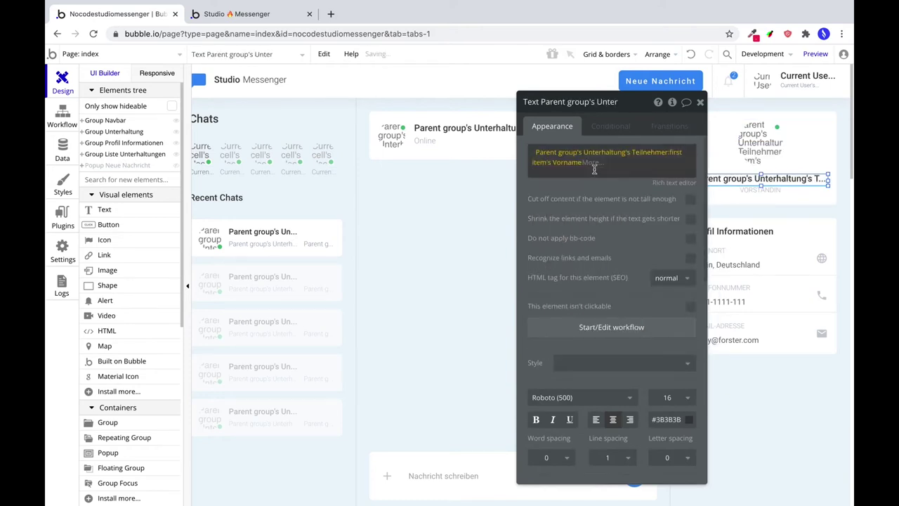
pyautogui.click(713, 173)
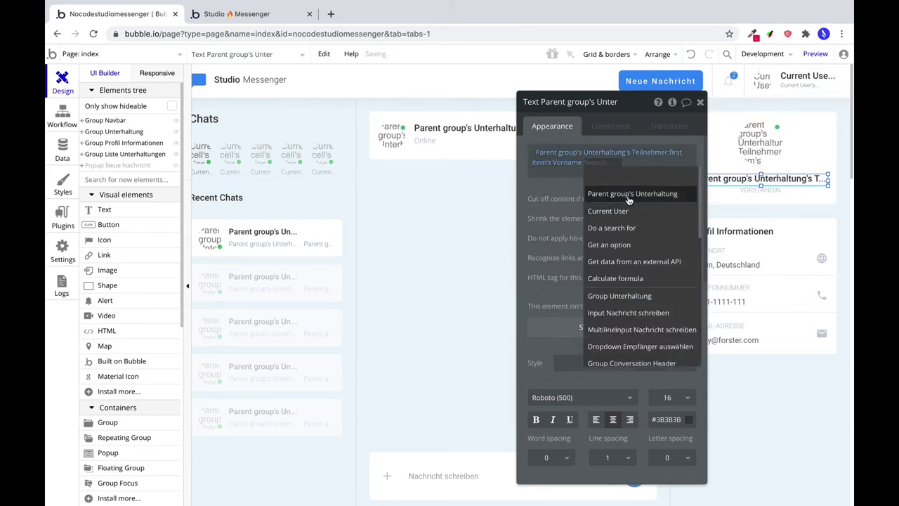
pyautogui.click(619, 198)
pyautogui.click(576, 203)
pyautogui.click(633, 220)
pyautogui.click(619, 203)
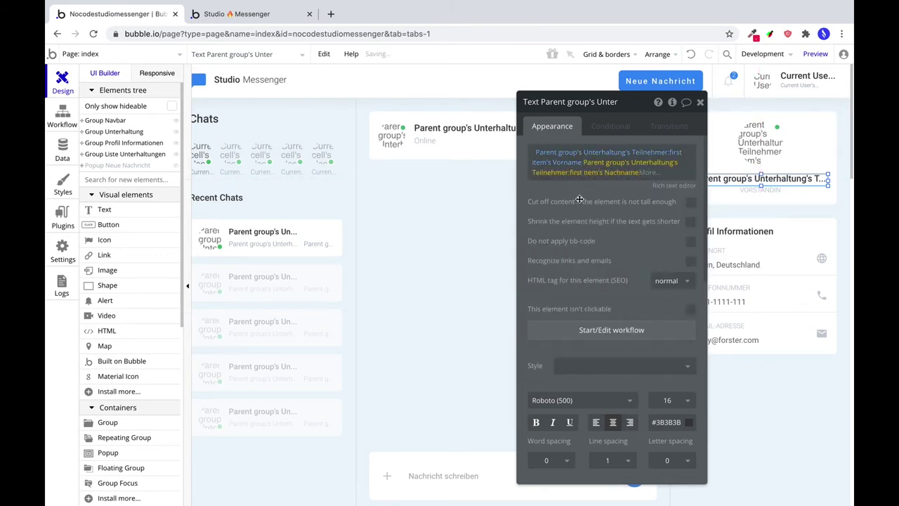
# Replace the VORSTÄNDIN placeholder with the first Teilnehmer's Berufsbezeichnung in uppercase.
pyautogui.click(739, 192)
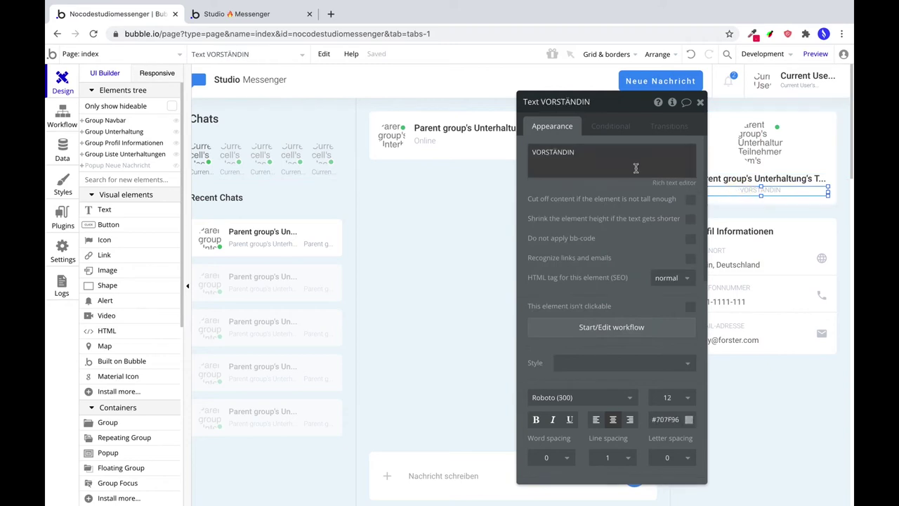
pyautogui.doubleClick(564, 151)
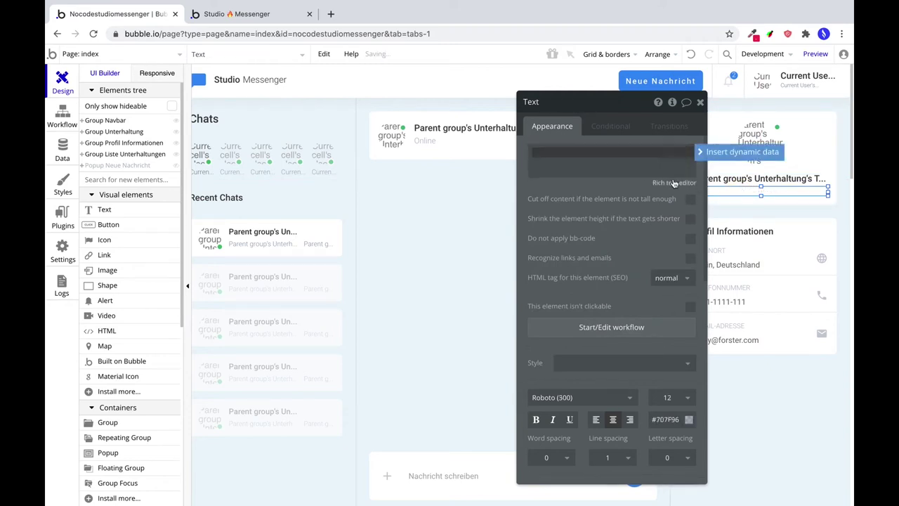
pyautogui.click(734, 151)
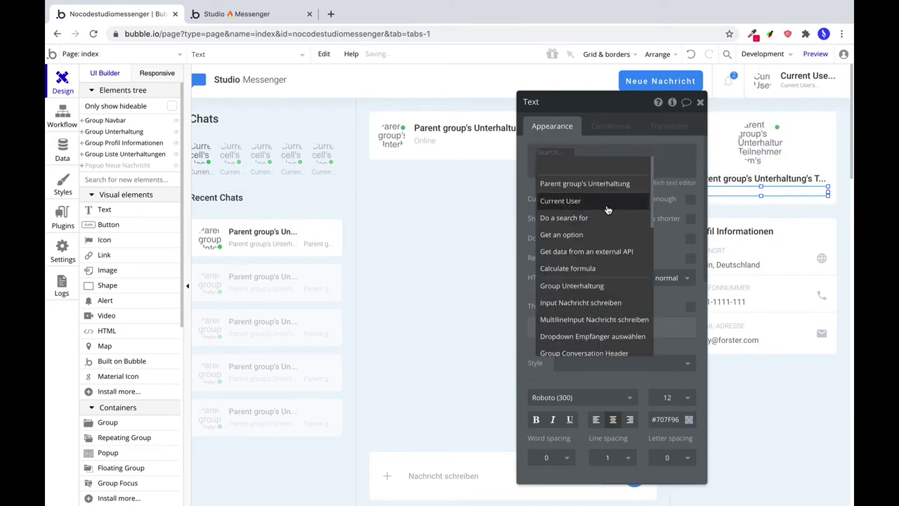
pyautogui.click(587, 184)
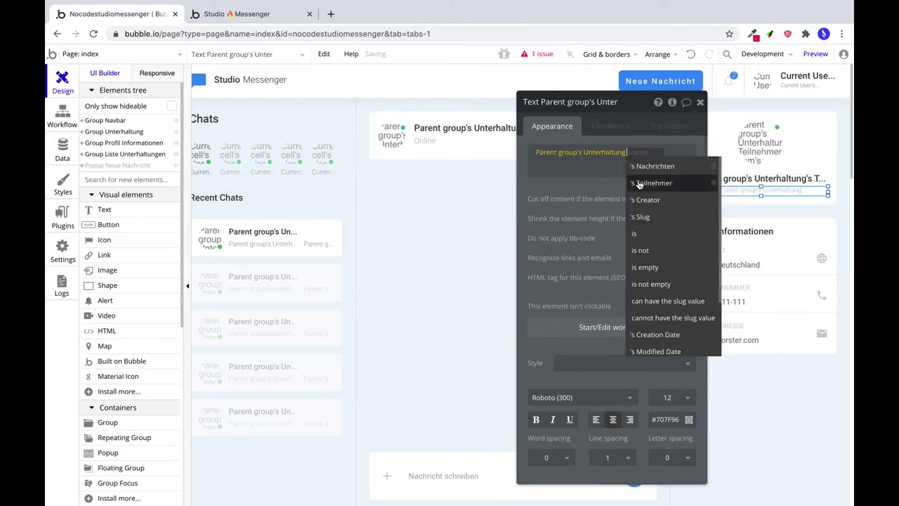
pyautogui.click(636, 183)
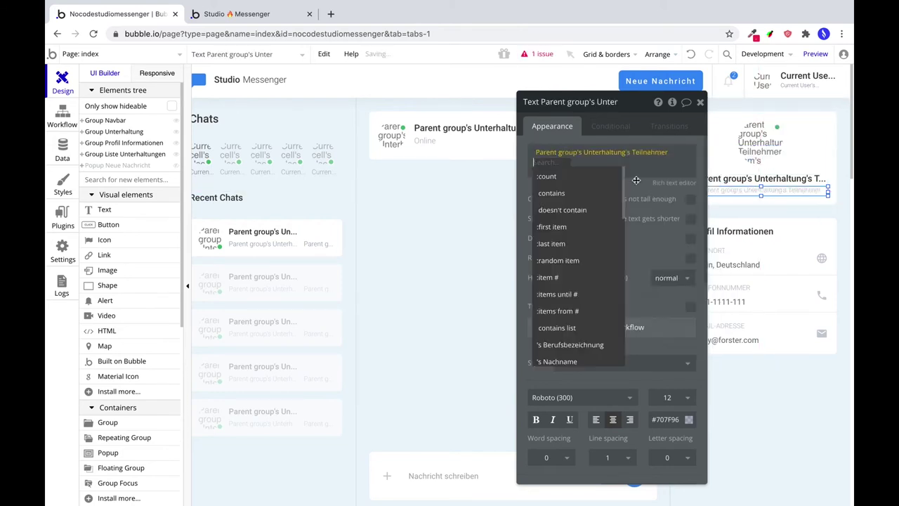
pyautogui.click(568, 226)
pyautogui.click(589, 179)
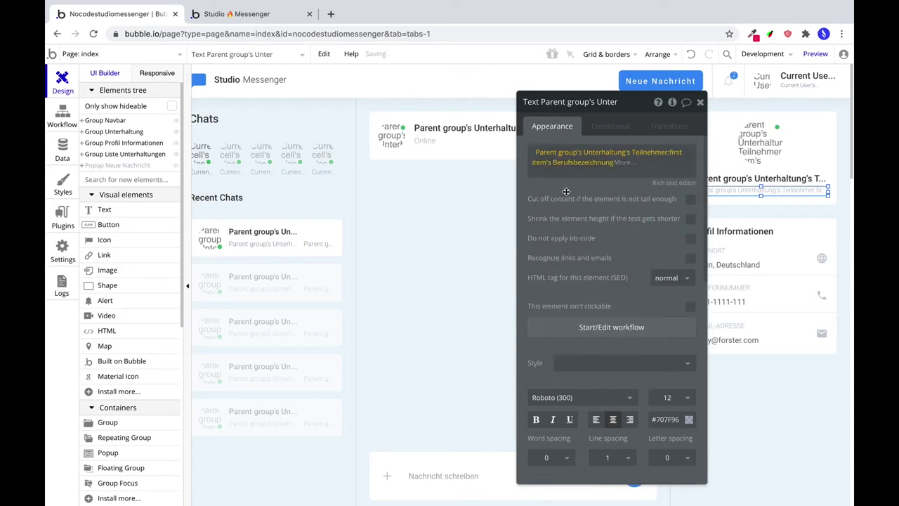
pyautogui.click(623, 162)
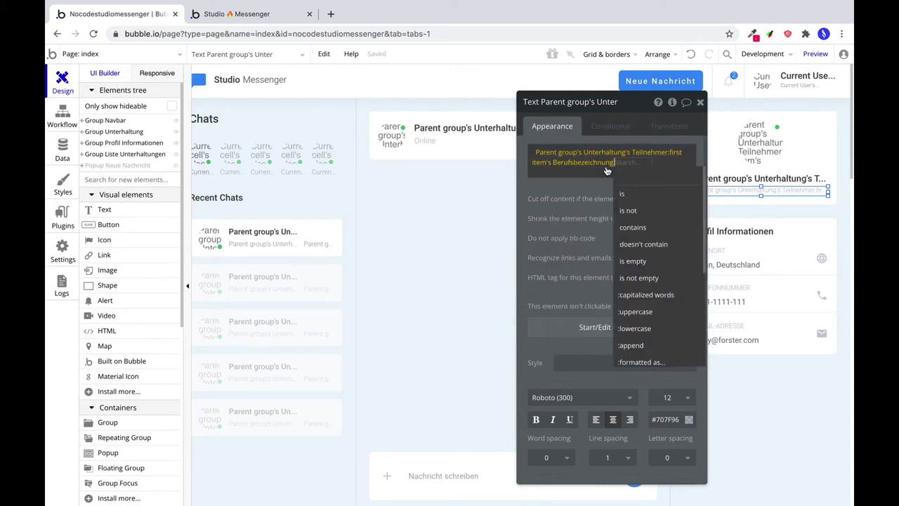
pyautogui.click(648, 316)
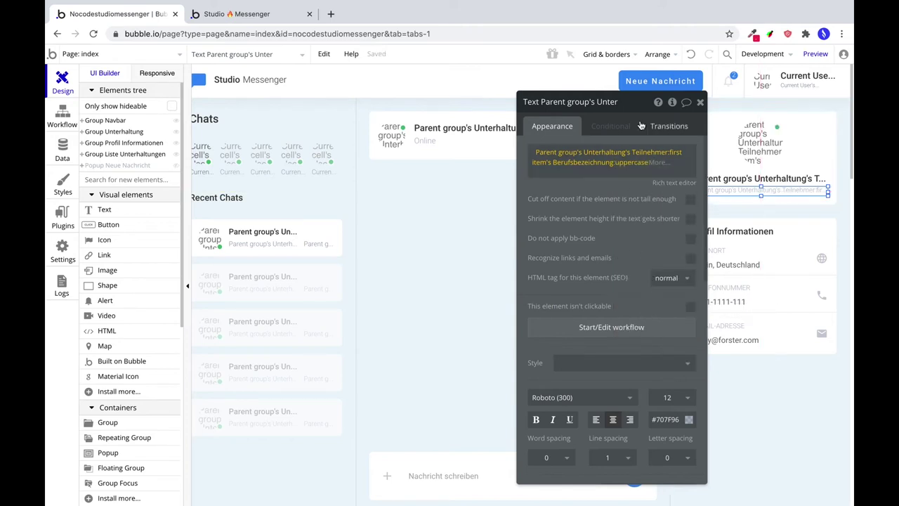
pyautogui.moveTo(641, 113); pyautogui.dragTo(521, 110)
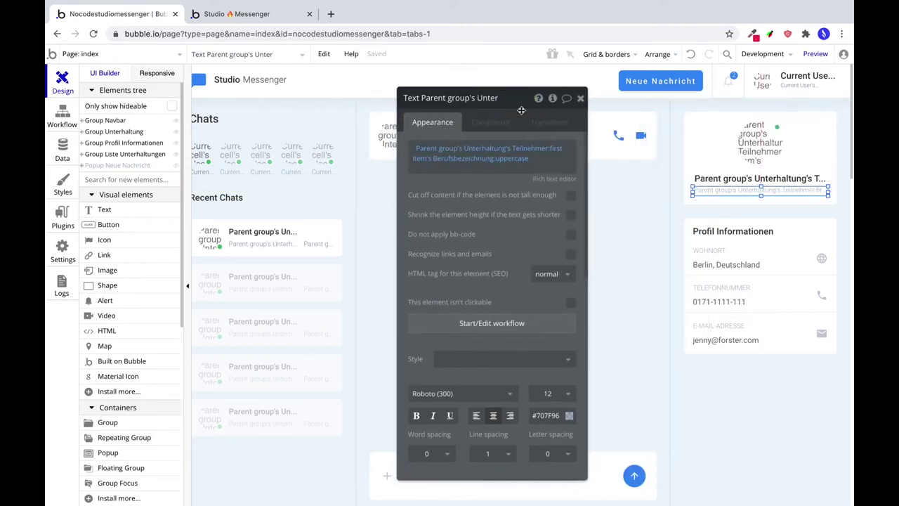
# Give the Profil Informationen group type Unterhaltung, sourced from the parent group's Unterhaltung.
pyautogui.click(814, 227)
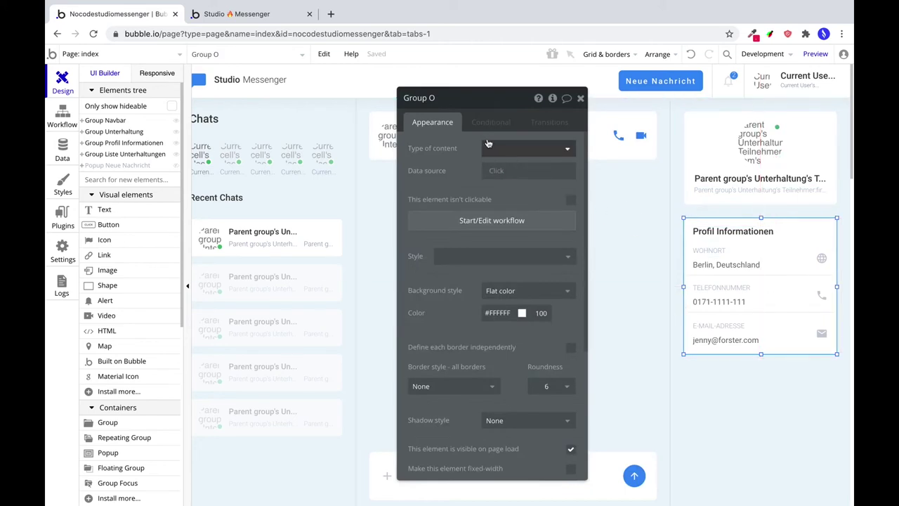
pyautogui.click(512, 170)
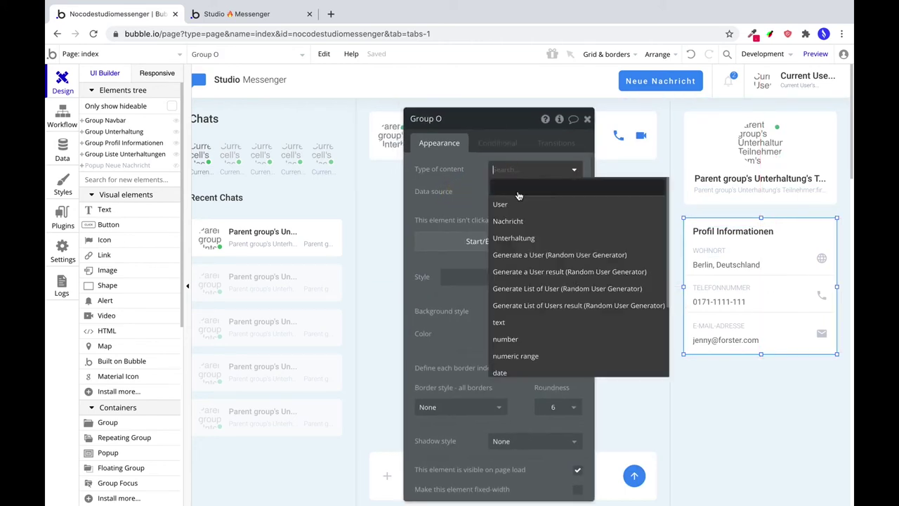
pyautogui.click(526, 238)
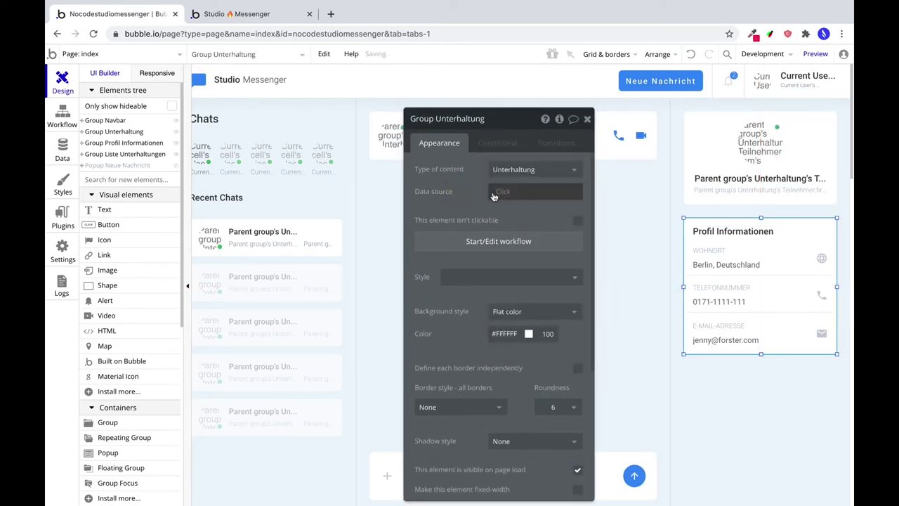
pyautogui.click(516, 191)
pyautogui.click(517, 232)
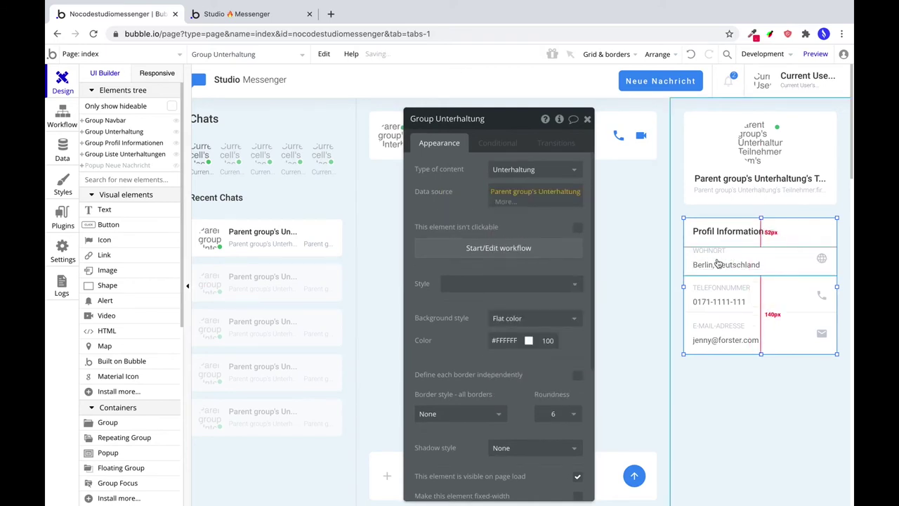
# Start replacing 'Berlin' in the location text with a parent group dynamic value.
pyautogui.click(702, 265)
pyautogui.tripleClick(429, 172)
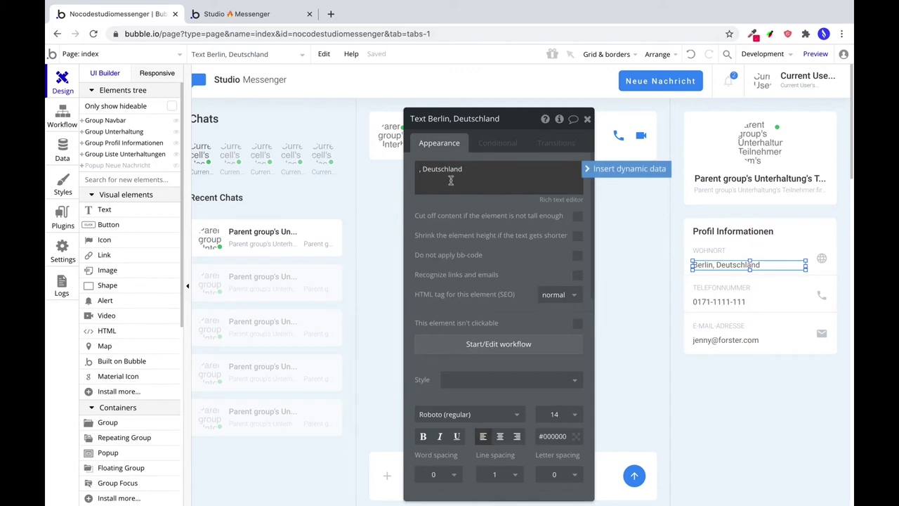
pyautogui.click(622, 168)
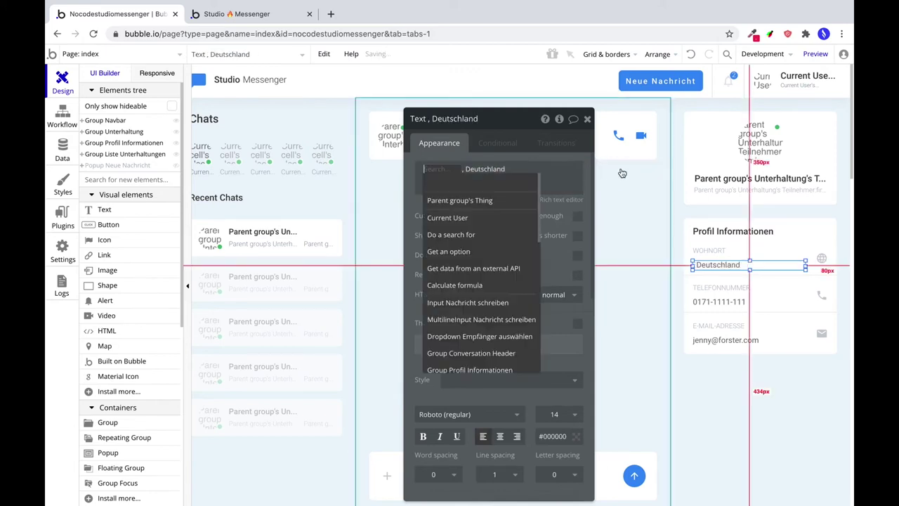
pyautogui.click(479, 202)
pyautogui.click(458, 170)
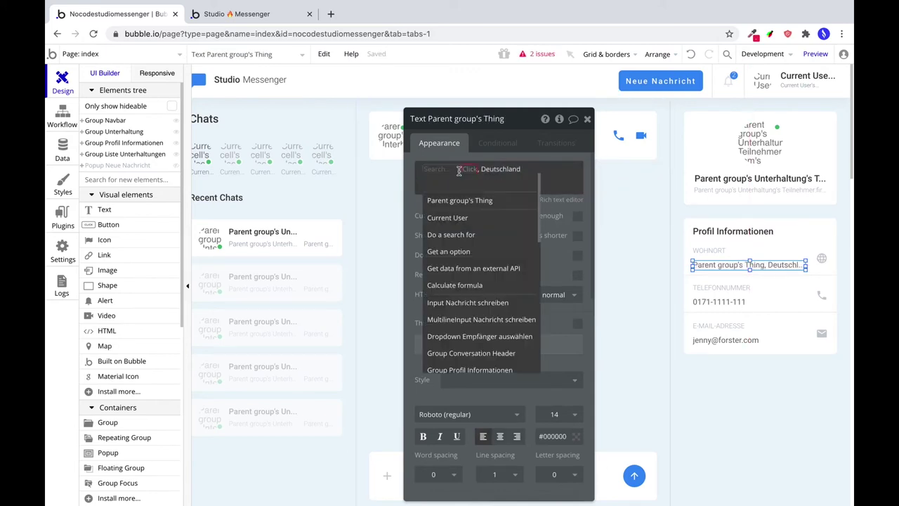
# Set the Wohnort, Telefonnummer and E-Mail row groups to type Unterhaltung from the parent group's Unterhaltung.
pyautogui.click(799, 250)
pyautogui.click(817, 254)
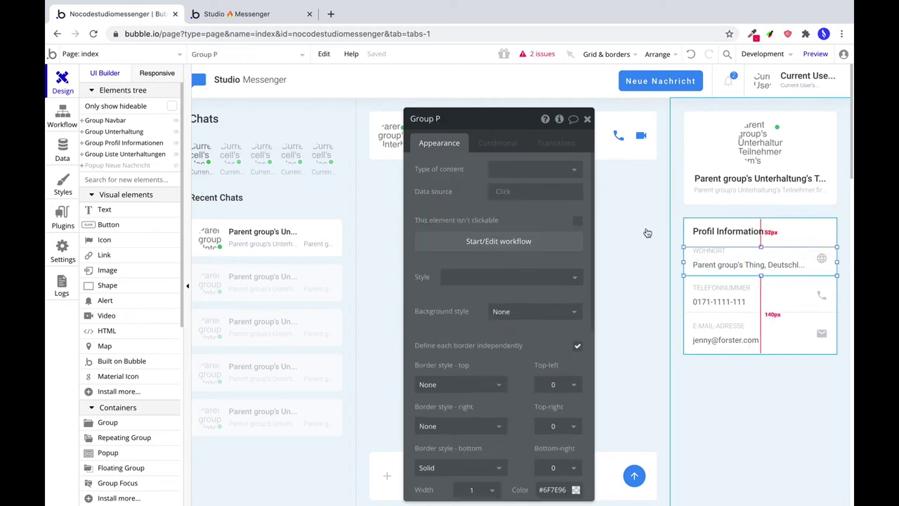
pyautogui.click(512, 170)
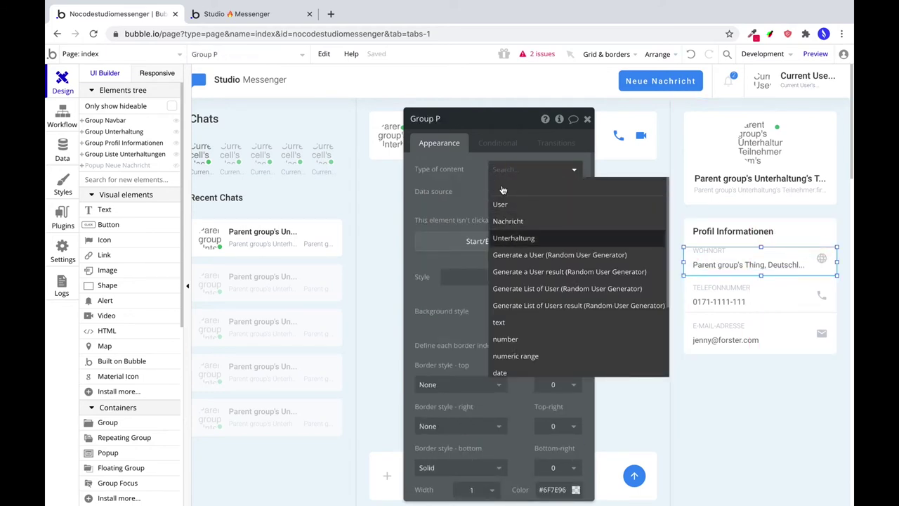
pyautogui.click(513, 237)
pyautogui.click(533, 191)
pyautogui.click(527, 223)
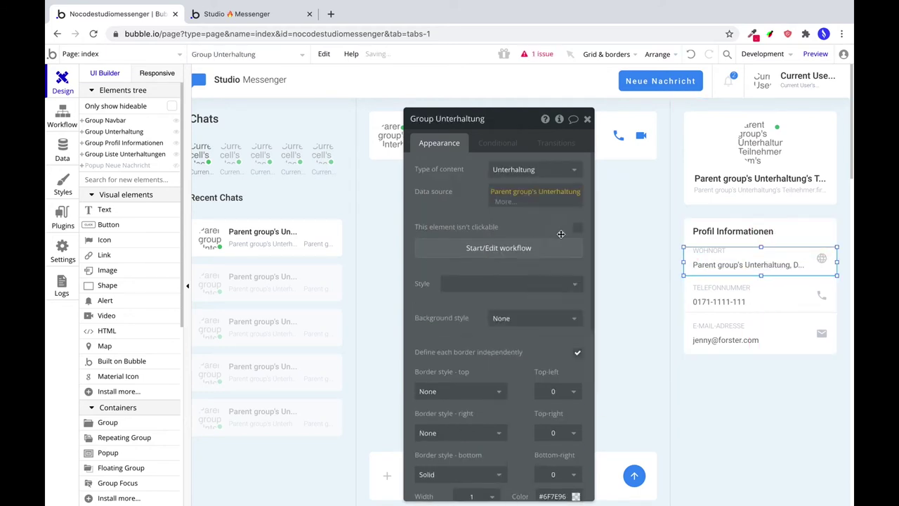
pyautogui.click(792, 289)
pyautogui.click(524, 169)
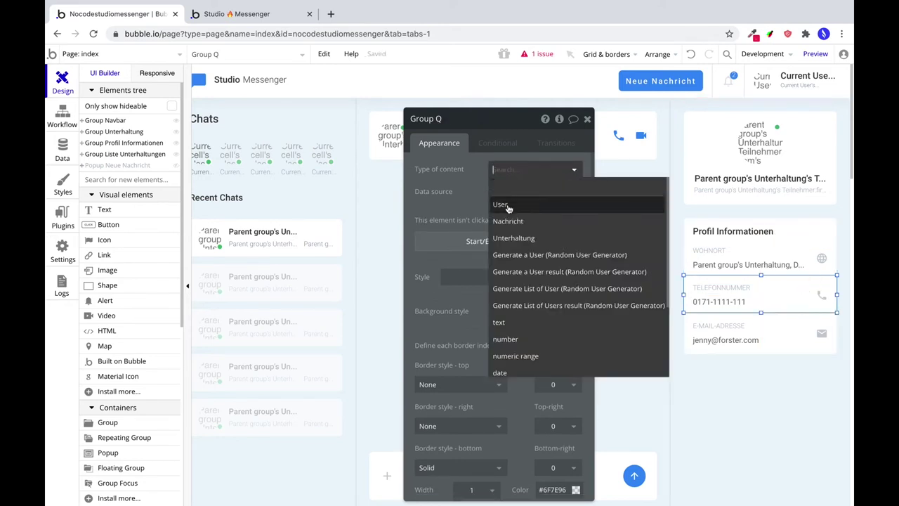
pyautogui.click(514, 237)
pyautogui.click(534, 191)
pyautogui.click(527, 223)
pyautogui.click(790, 325)
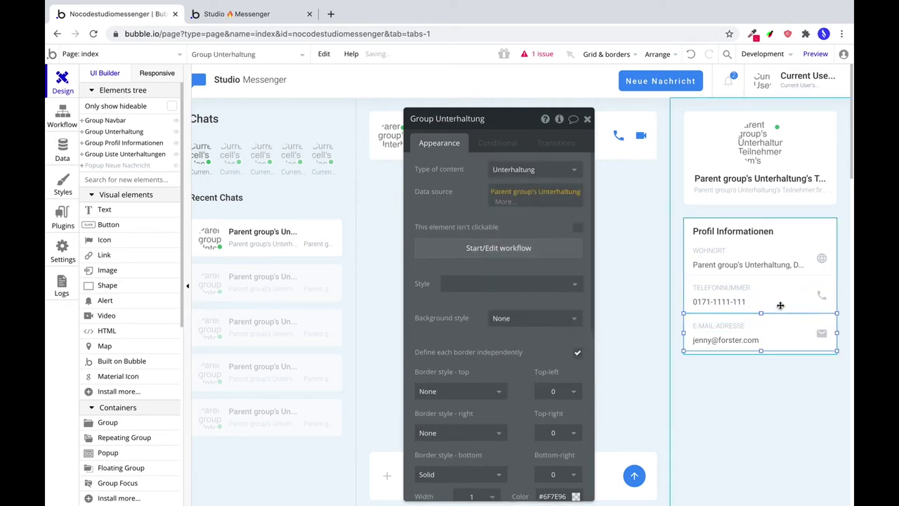
pyautogui.click(523, 169)
pyautogui.click(513, 238)
pyautogui.click(534, 191)
pyautogui.click(527, 223)
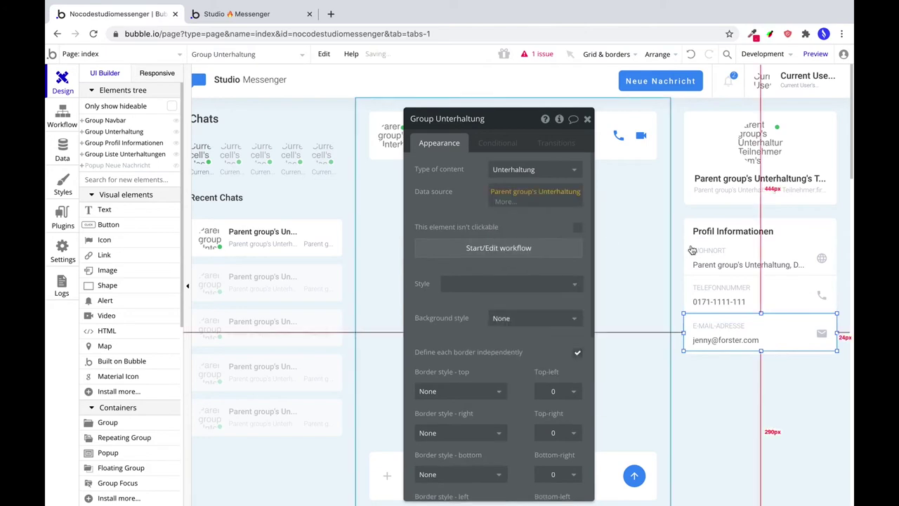
# Complete the location expression so it shows the first Teilnehmer's Wohnort before ', Deutschland'.
pyautogui.click(697, 264)
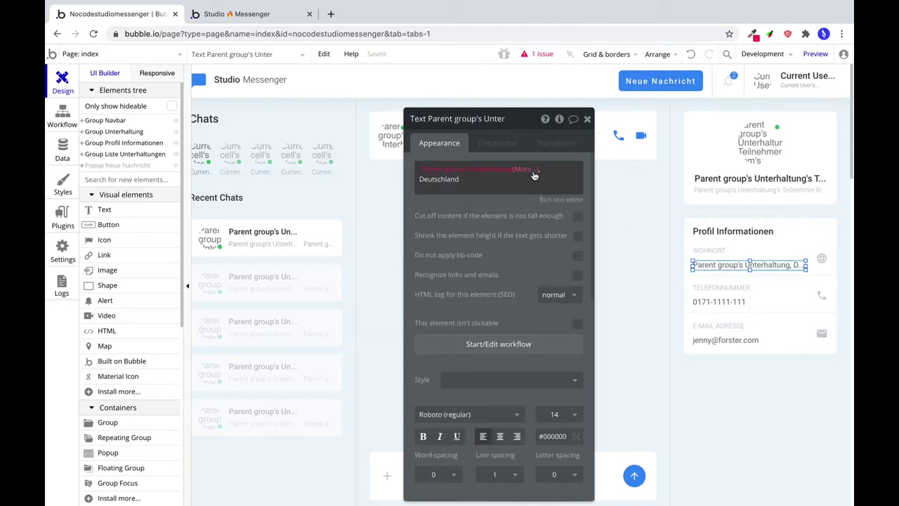
pyautogui.click(531, 173)
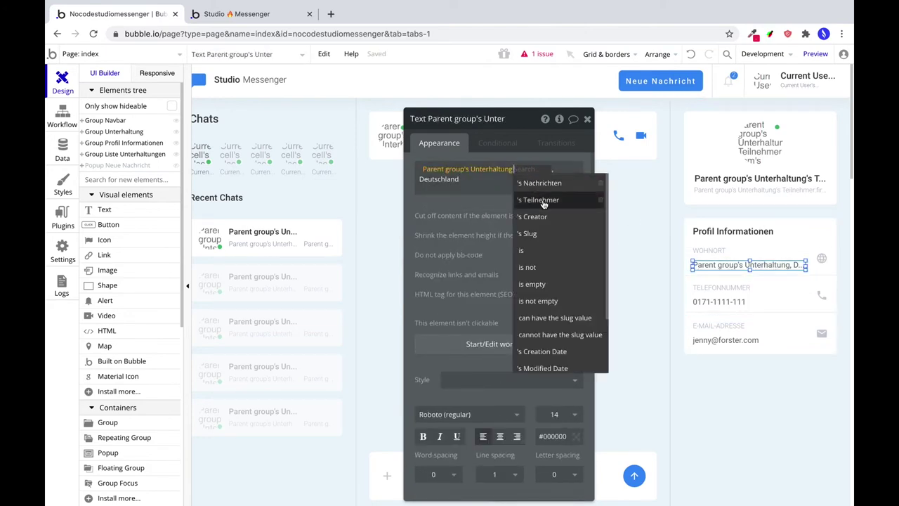
pyautogui.click(543, 204)
pyautogui.click(476, 241)
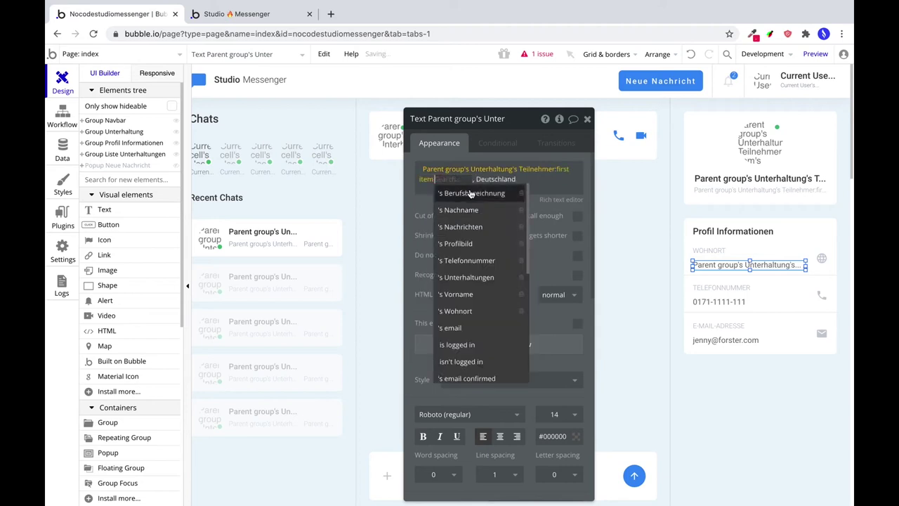
pyautogui.click(477, 313)
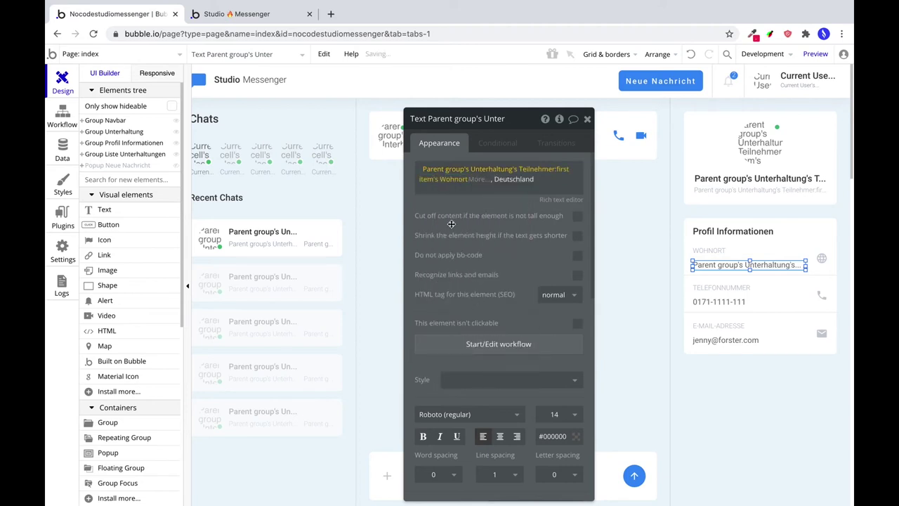
# Replace the placeholder phone number with the first Teilnehmer's Telefonnummer.
pyautogui.click(708, 301)
pyautogui.tripleClick(438, 178)
pyautogui.press('BackSpace')
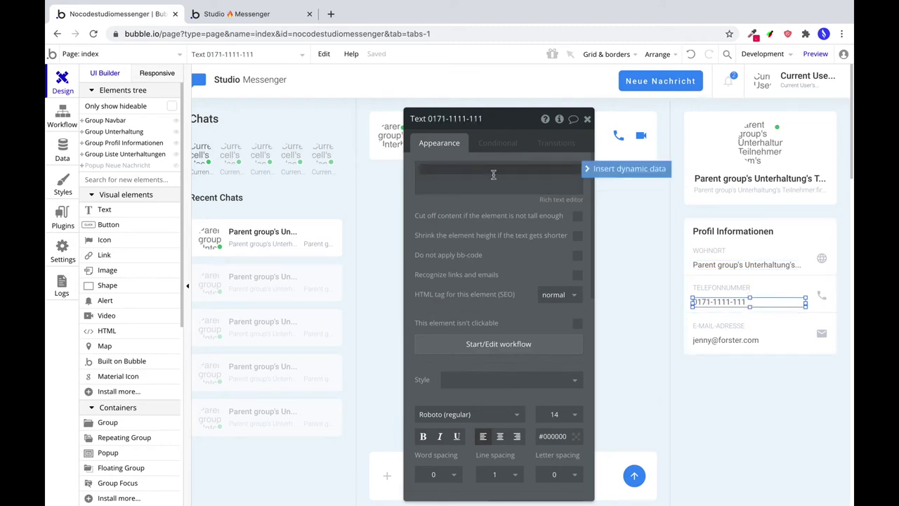
pyautogui.click(618, 169)
pyautogui.click(482, 203)
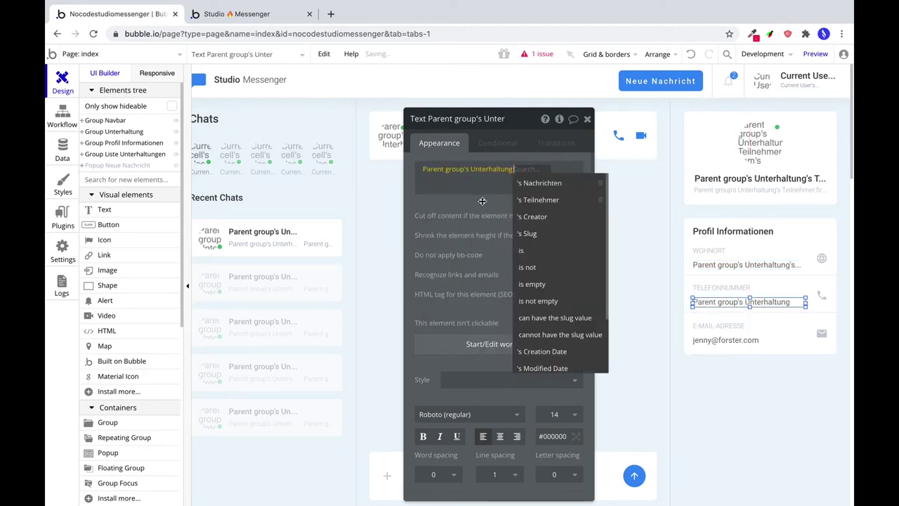
pyautogui.click(537, 200)
pyautogui.click(466, 243)
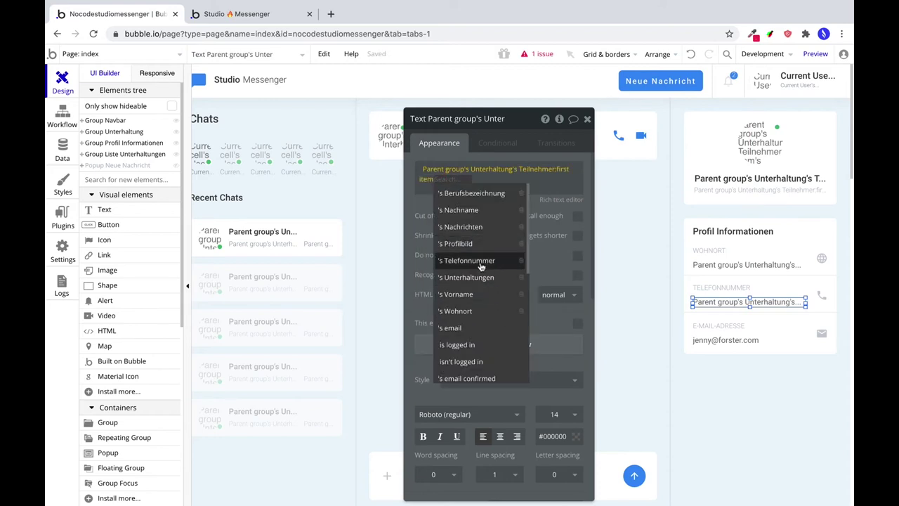
pyautogui.click(467, 260)
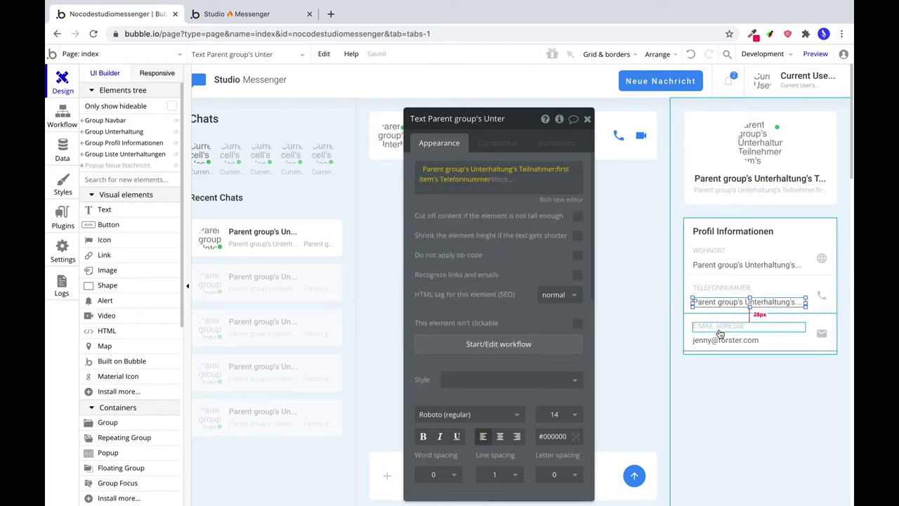
pyautogui.tripleClick(492, 178)
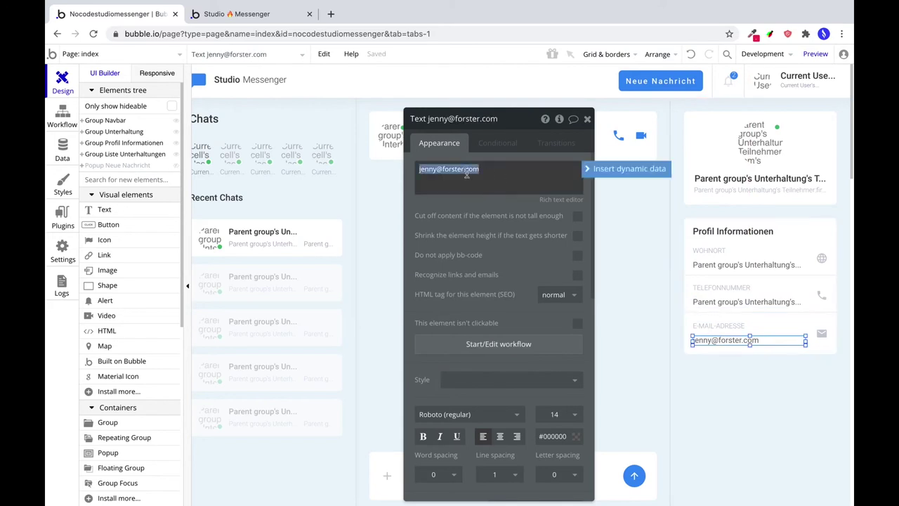
pyautogui.press('BackSpace')
pyautogui.click(577, 177)
pyautogui.click(472, 200)
pyautogui.click(460, 209)
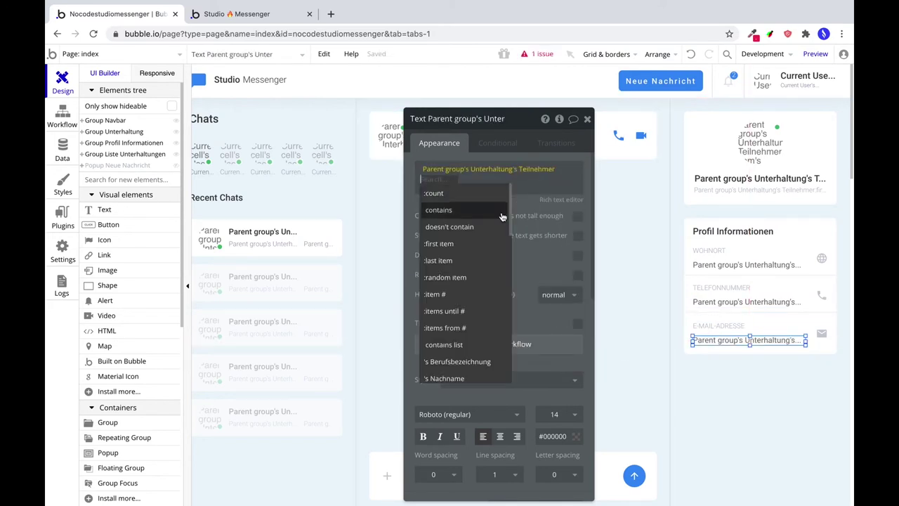
pyautogui.click(456, 242)
pyautogui.click(491, 327)
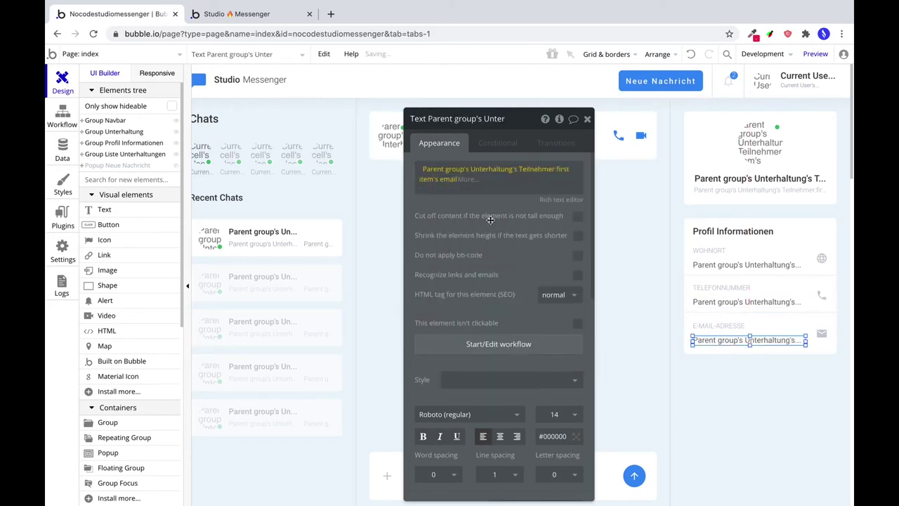
# Preview the app and switch between recent chats to check that the profile details update.
pyautogui.click(816, 54)
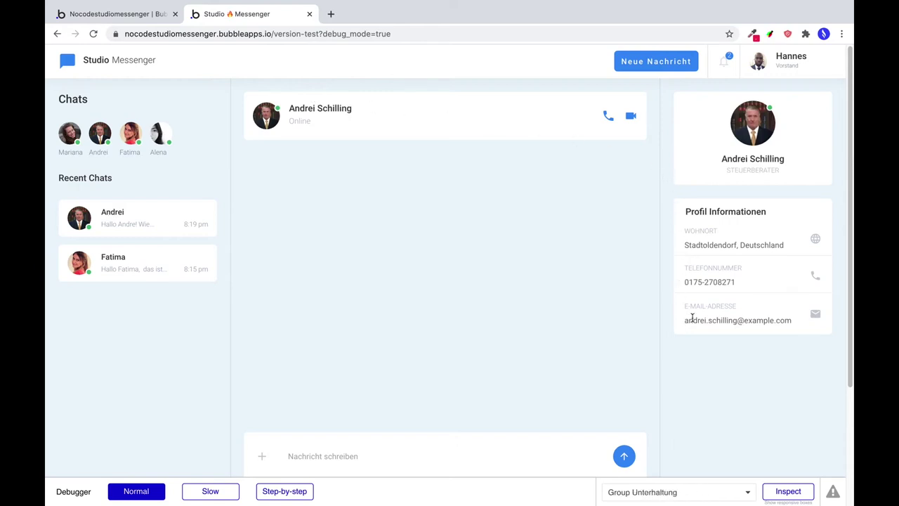
pyautogui.click(176, 261)
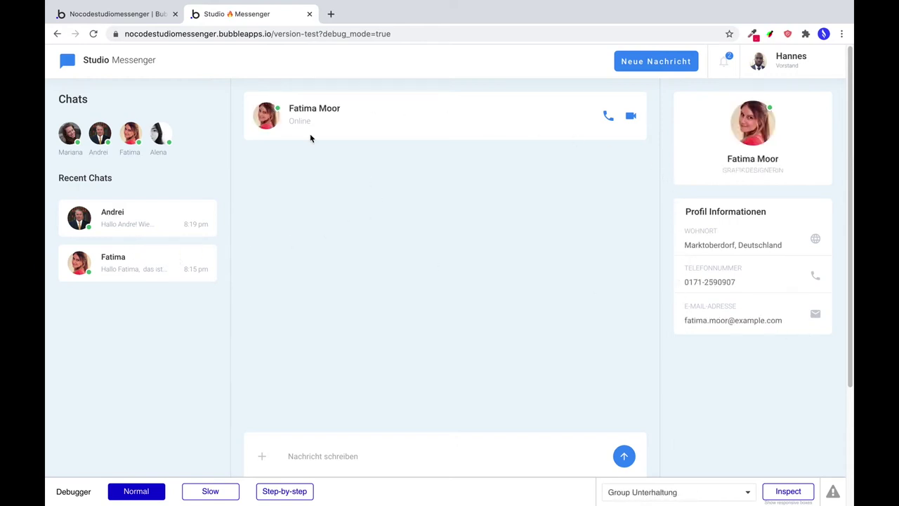
pyautogui.click(183, 220)
pyautogui.click(175, 256)
pyautogui.click(159, 219)
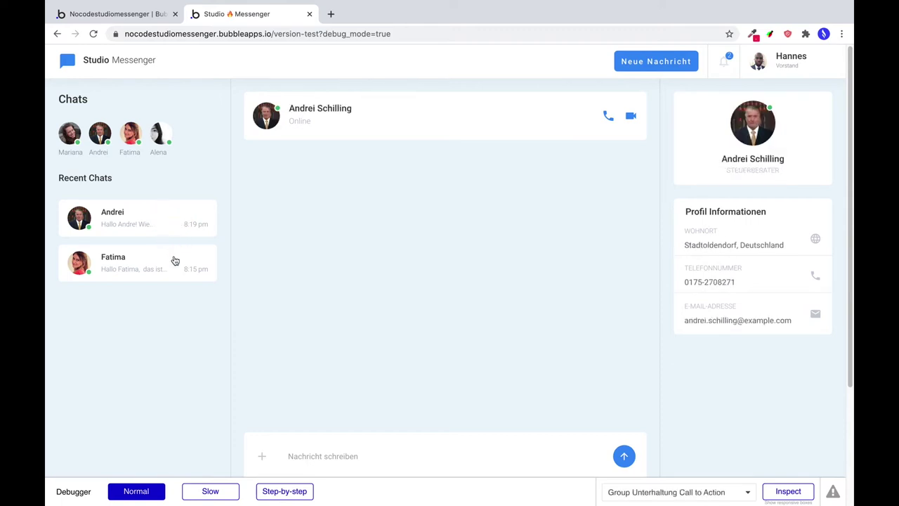
pyautogui.click(174, 261)
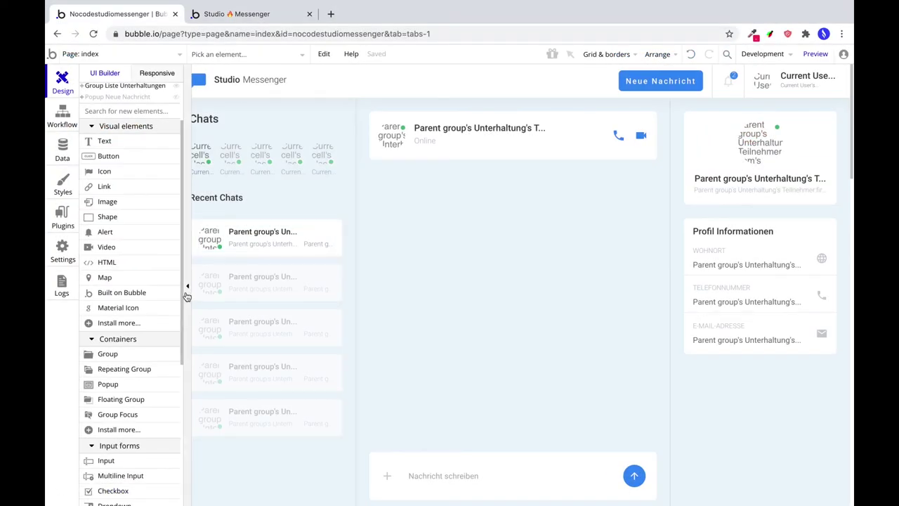
# Draw a repeating group over the conversation area, set its width to 512 and centre it horizontally.
pyautogui.click(124, 371)
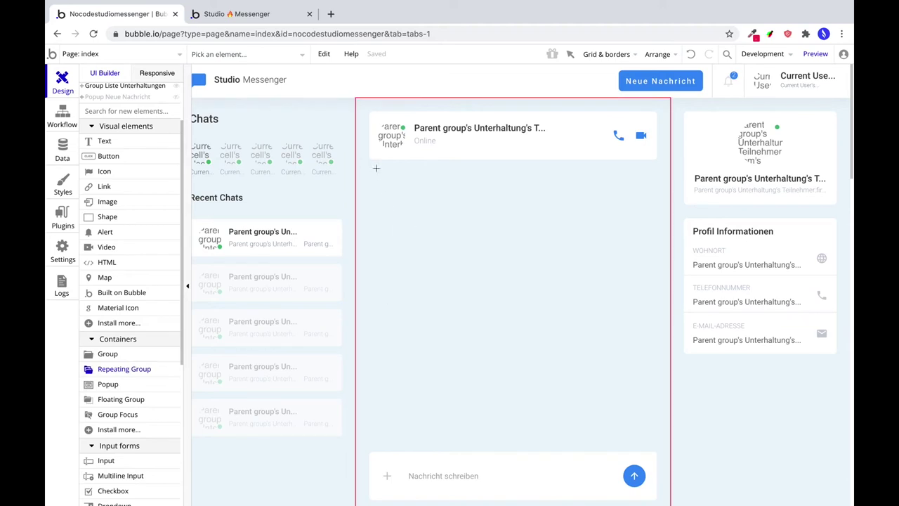
pyautogui.moveTo(370, 170); pyautogui.dragTo(655, 444)
pyautogui.scroll(-1, 210, 281)
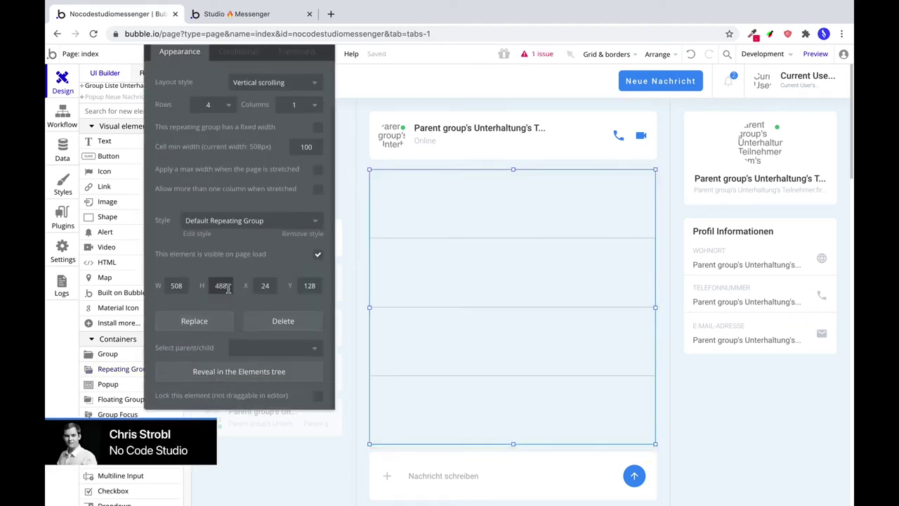
pyautogui.doubleClick(176, 285)
pyautogui.write('512')
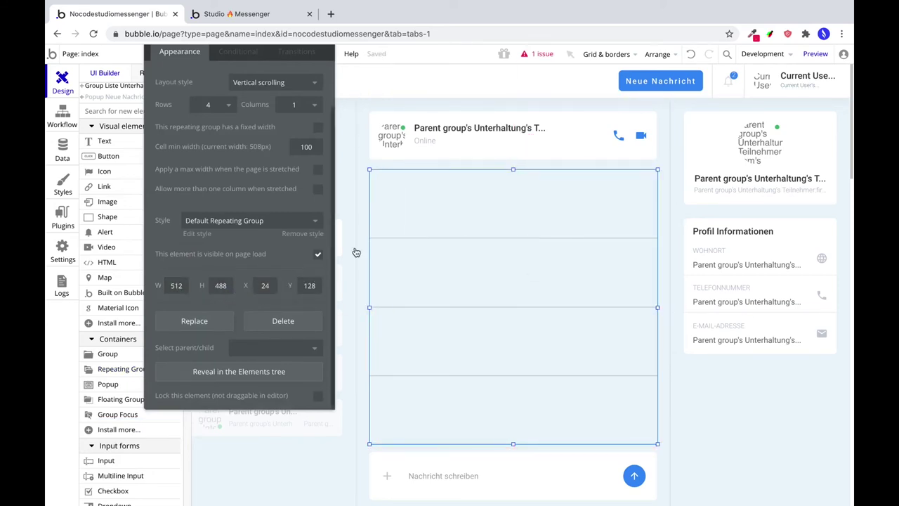
pyautogui.moveTo(657, 54)
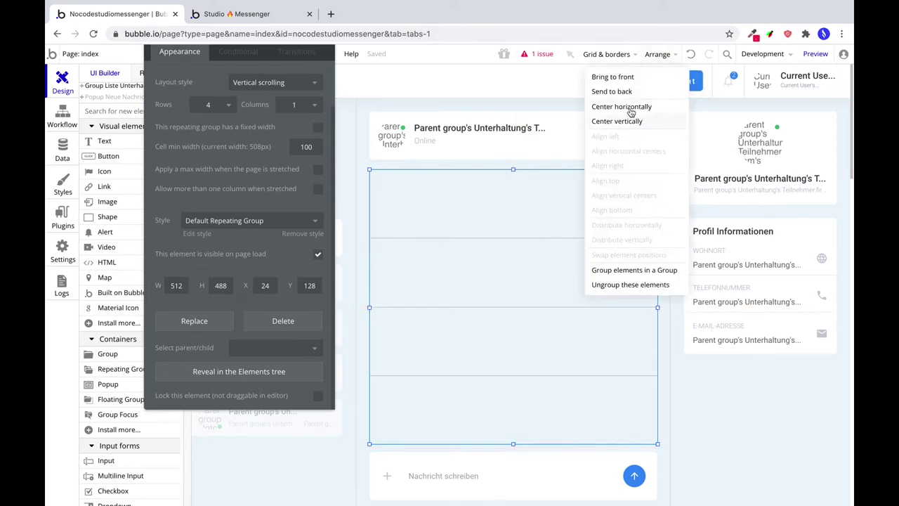
pyautogui.click(621, 105)
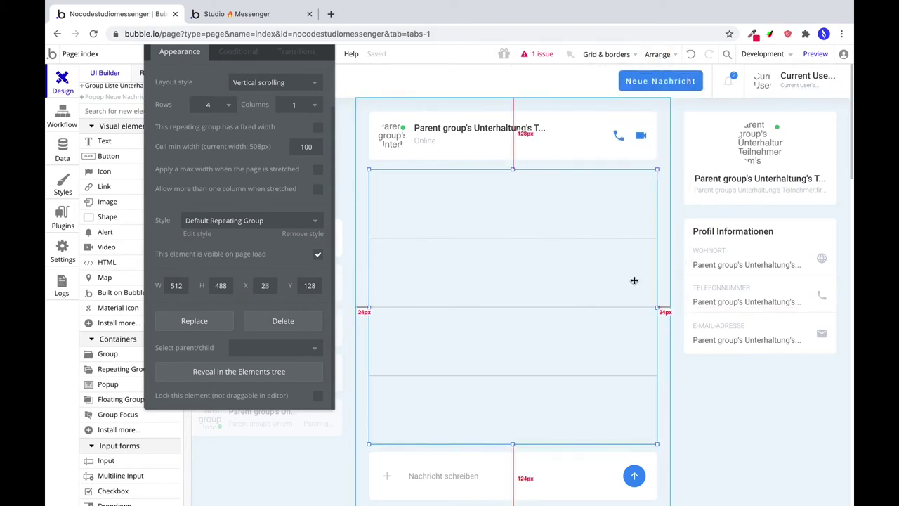
pyautogui.click(225, 221)
pyautogui.click(155, 243)
pyautogui.scroll(1, 260, 136)
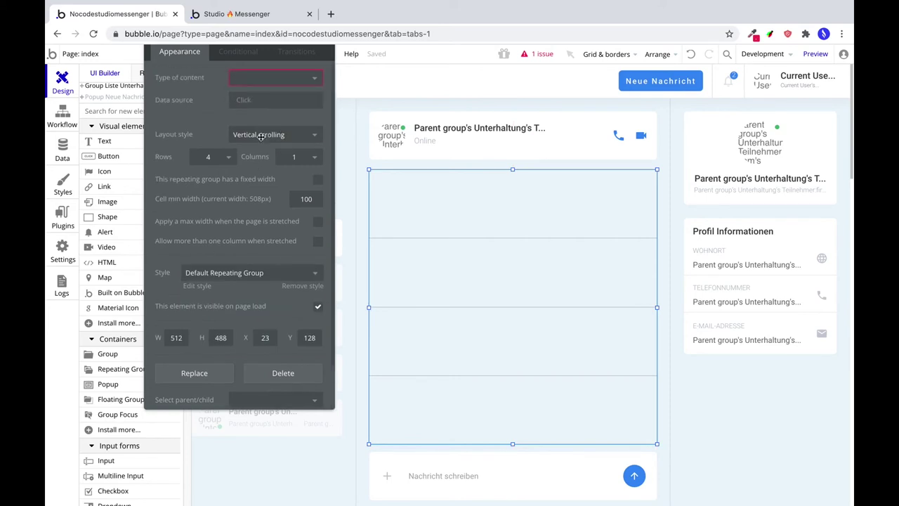
pyautogui.click(257, 78)
# Set the repeating group to list Nachricht items from Parent group's Unterhaltung's Nachrichten.
pyautogui.click(254, 111)
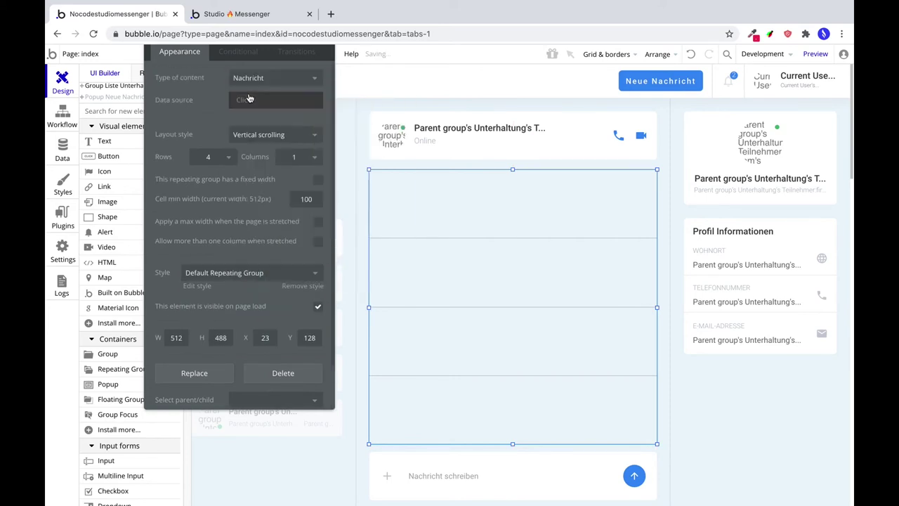
pyautogui.click(248, 102)
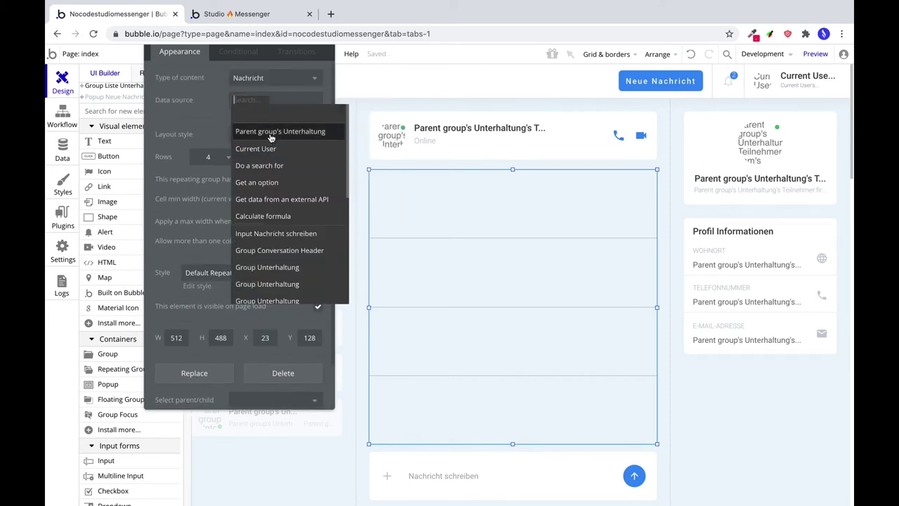
pyautogui.click(271, 134)
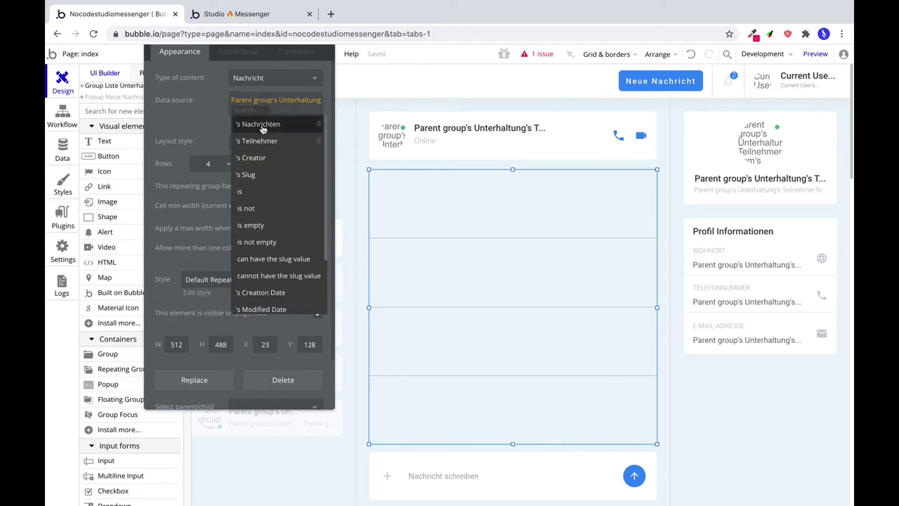
pyautogui.click(259, 124)
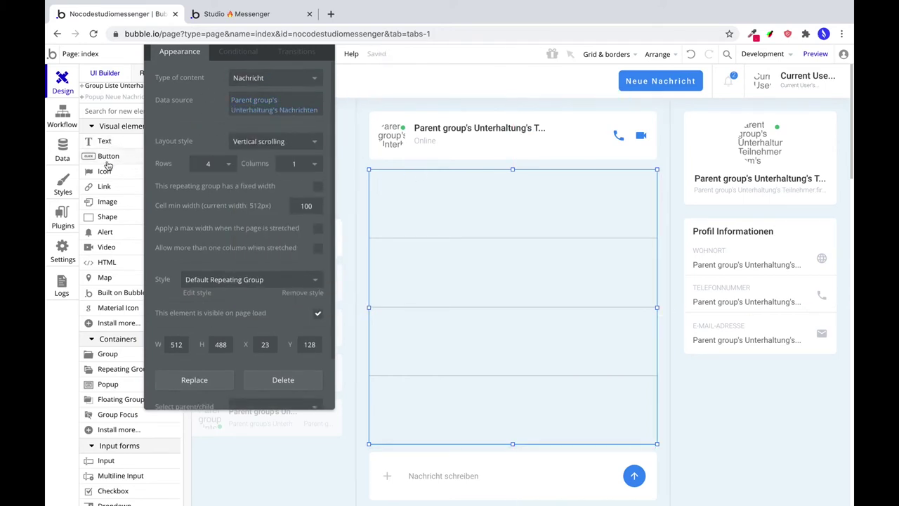
pyautogui.click(107, 354)
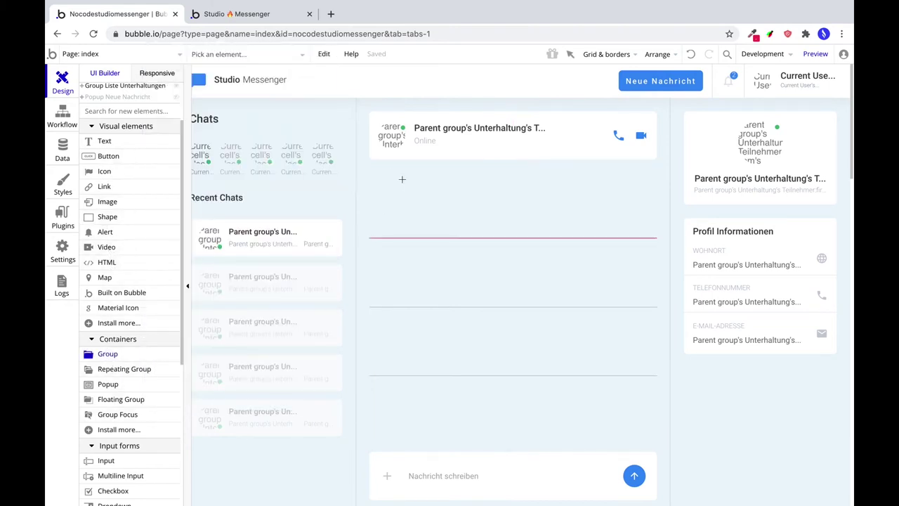
# Draw a group in the first cell holding the current cell's Nachricht.
pyautogui.moveTo(378, 178)
pyautogui.mouseDown()
pyautogui.moveTo(496, 206)
pyautogui.moveTo(615, 200)
pyautogui.mouseUp()
pyautogui.moveTo(533, 188); pyautogui.dragTo(576, 186)
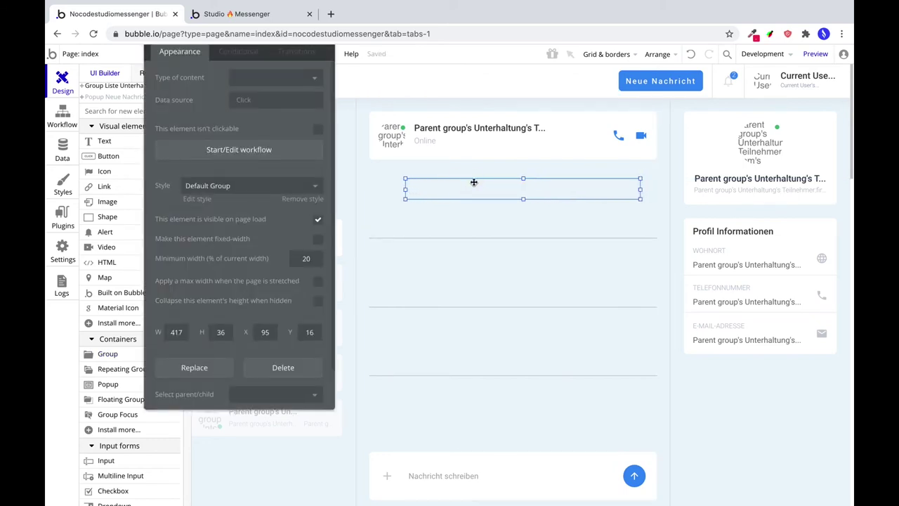
pyautogui.click(264, 77)
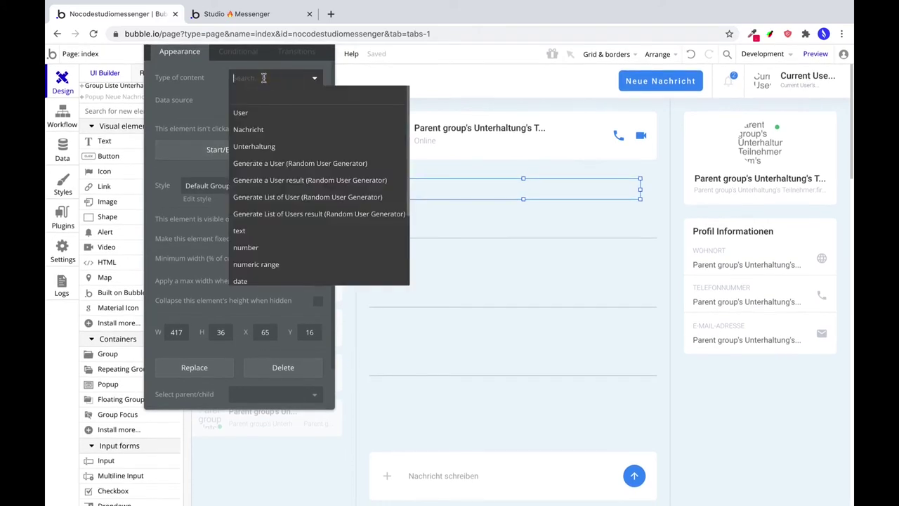
pyautogui.click(252, 129)
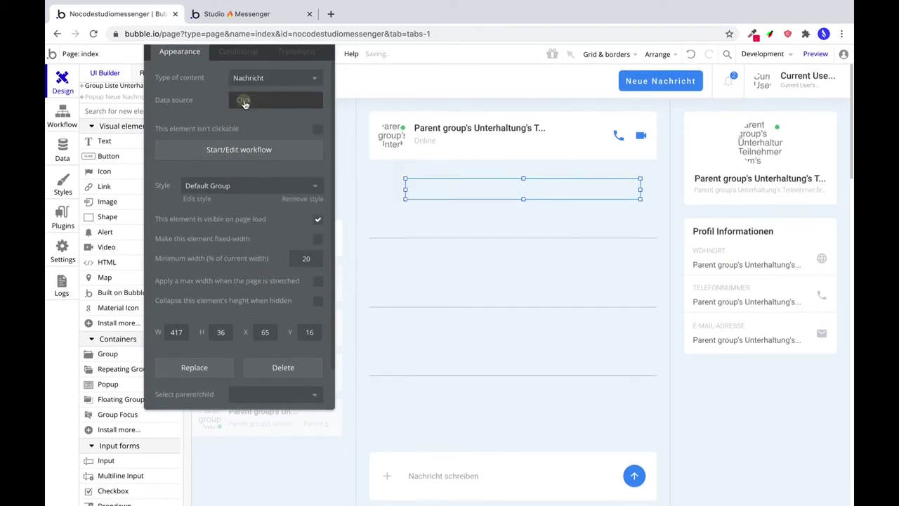
pyautogui.click(246, 100)
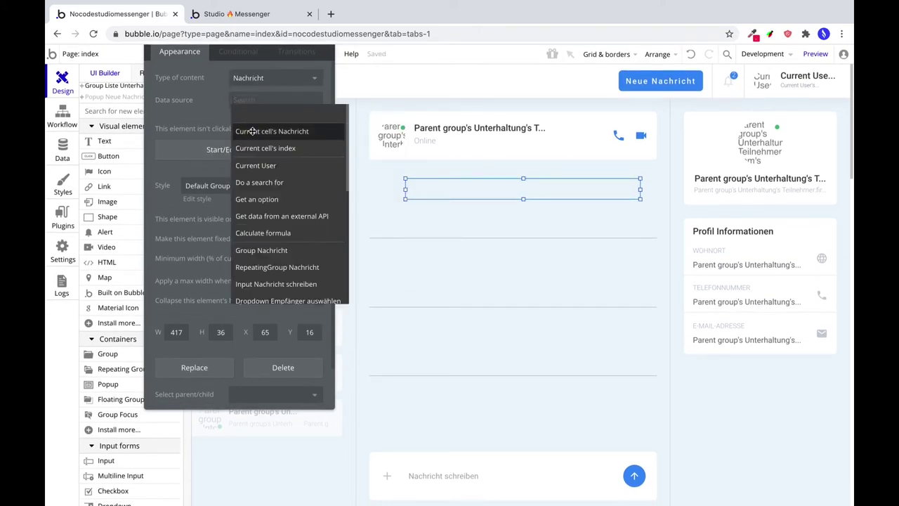
pyautogui.click(253, 132)
# Remove the group's preset style and give it a flat #388DF5 background. Then adjust its height.
pyautogui.click(223, 187)
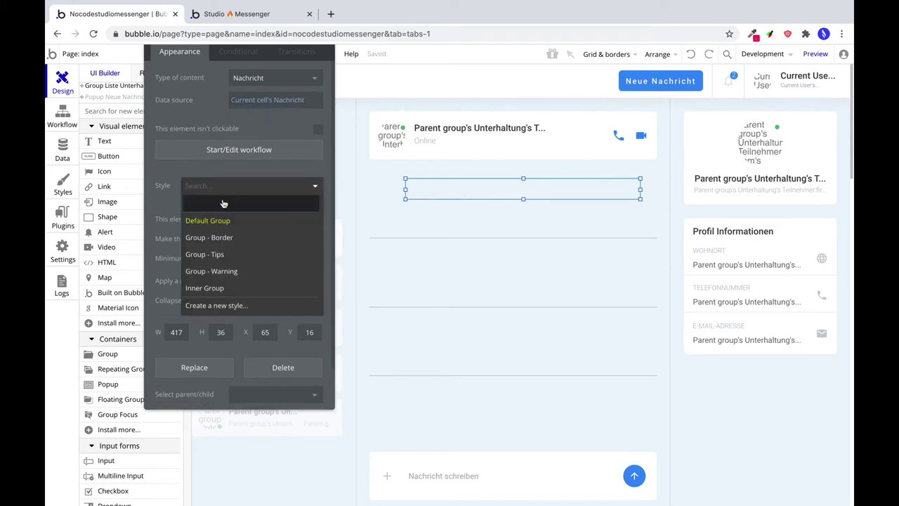
pyautogui.click(224, 203)
pyautogui.click(241, 218)
pyautogui.click(246, 254)
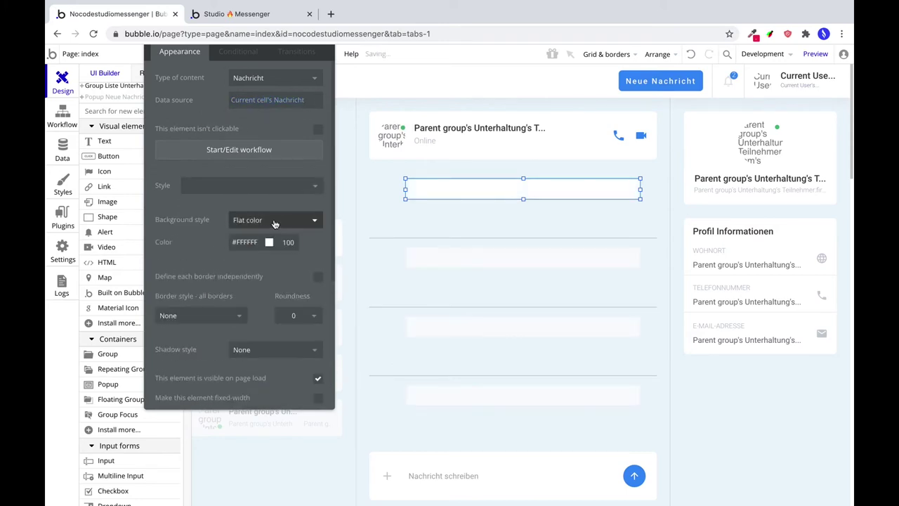
pyautogui.doubleClick(243, 242)
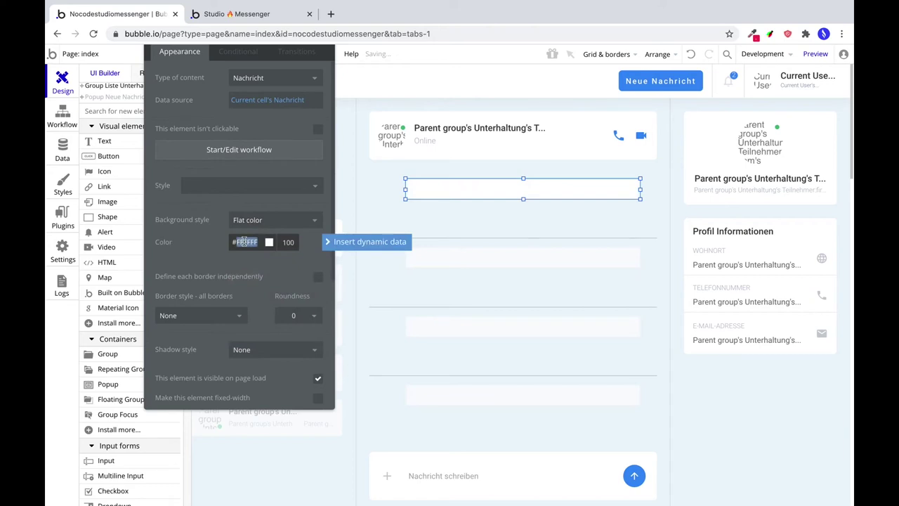
pyautogui.write('#388Df')
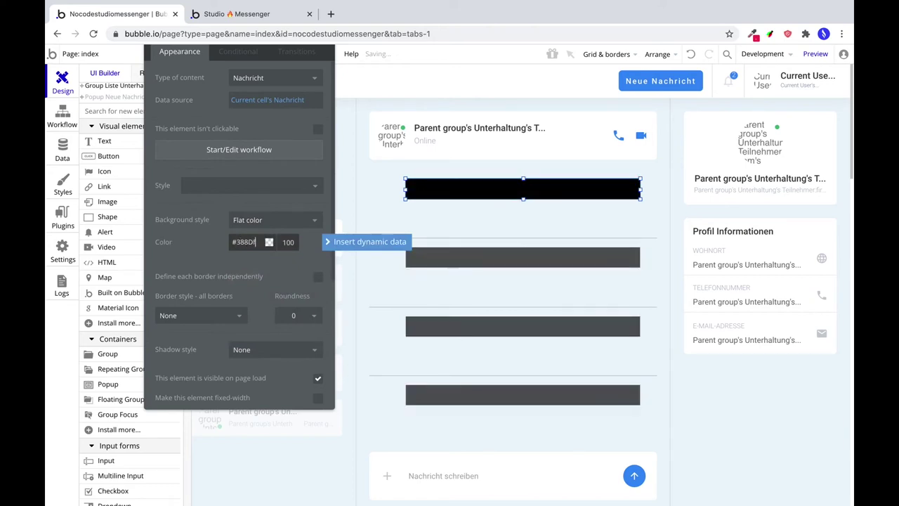
pyautogui.write('5')
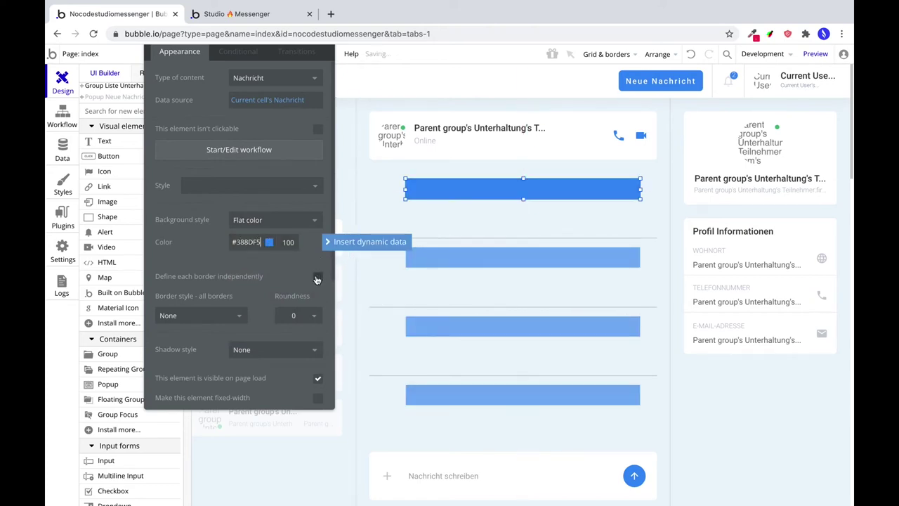
pyautogui.write('6')
pyautogui.scroll(-3, 298, 267)
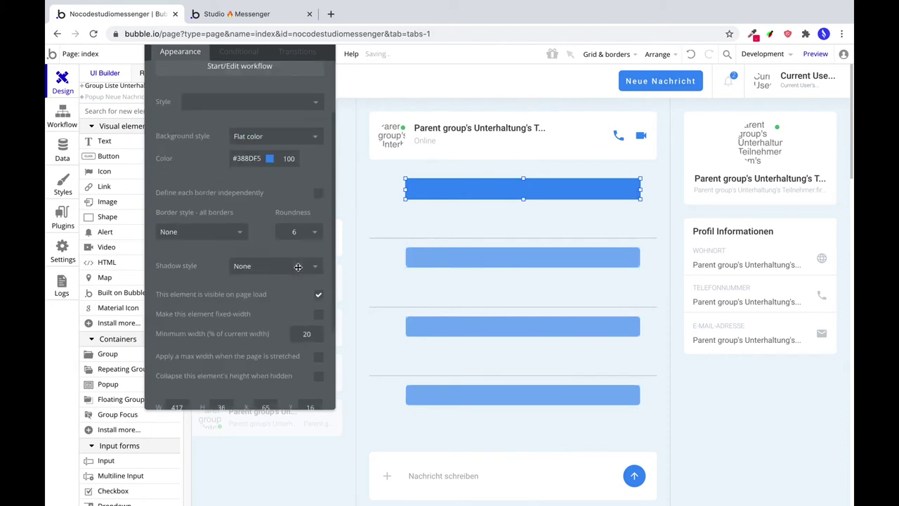
pyautogui.click(219, 321)
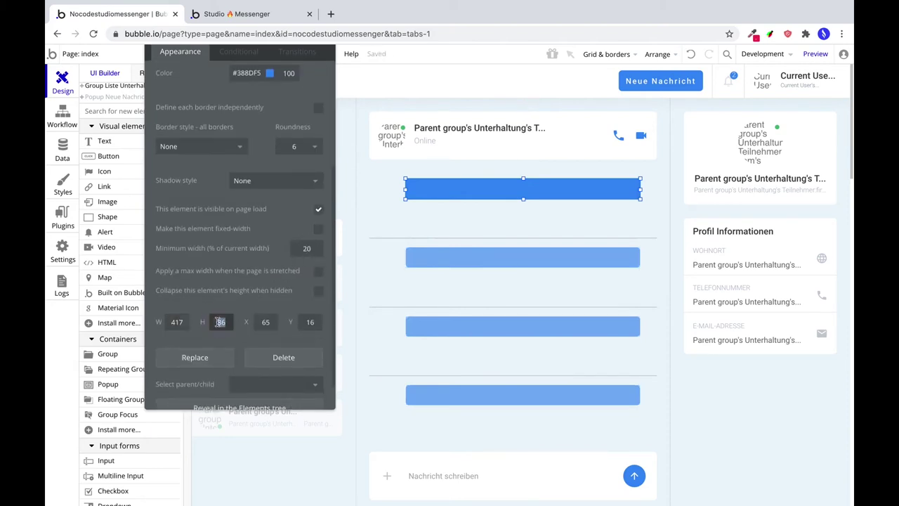
pyautogui.write('32')
pyautogui.write('400')
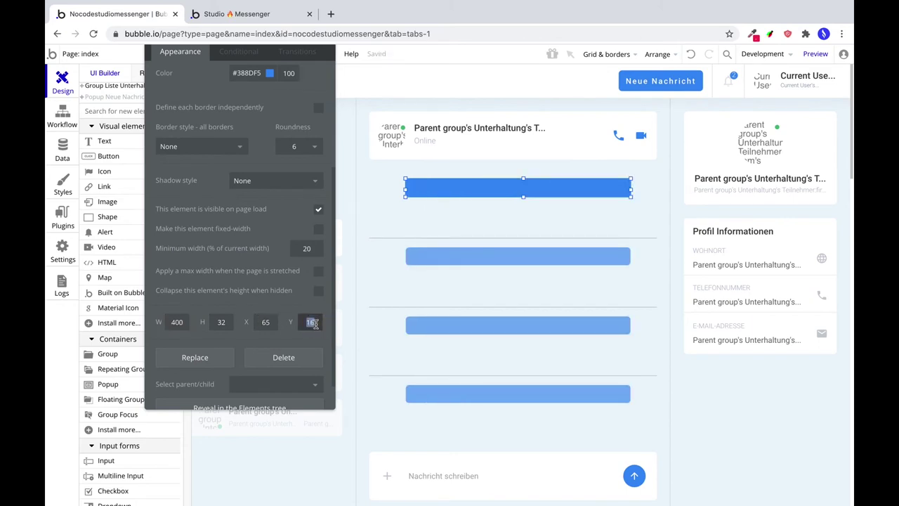
pyautogui.write('0')
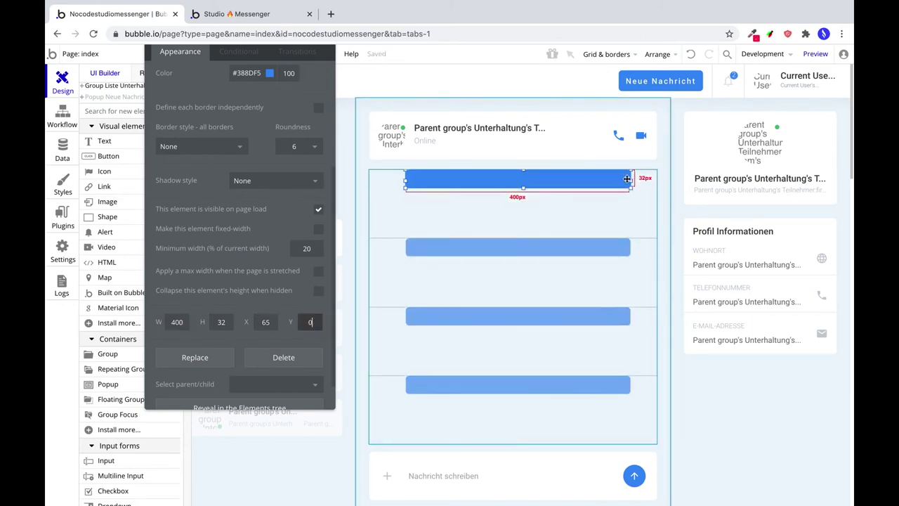
# Draw a Text element over the blue message bubble.
pyautogui.click(95, 145)
pyautogui.moveTo(409, 174); pyautogui.dragTo(625, 183)
pyautogui.scroll(-5, 232, 239)
pyautogui.doubleClick(219, 251)
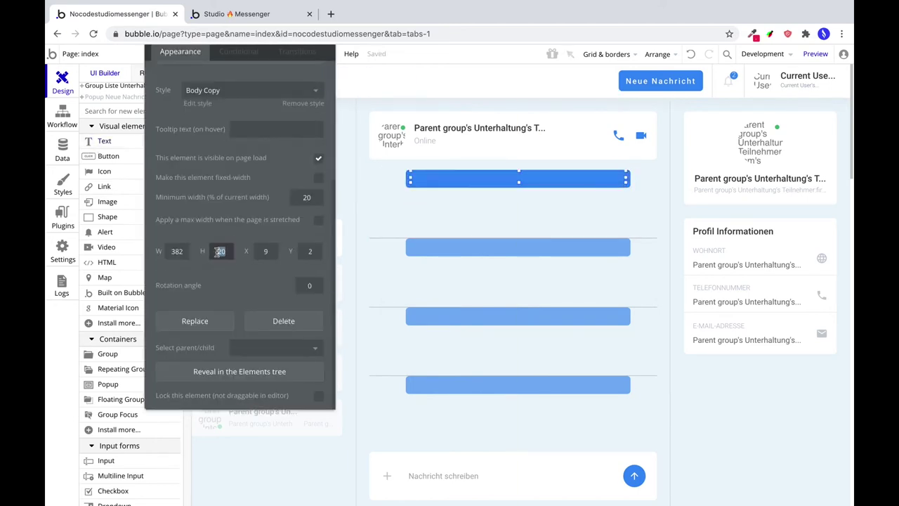
pyautogui.scroll(5, 250, 203)
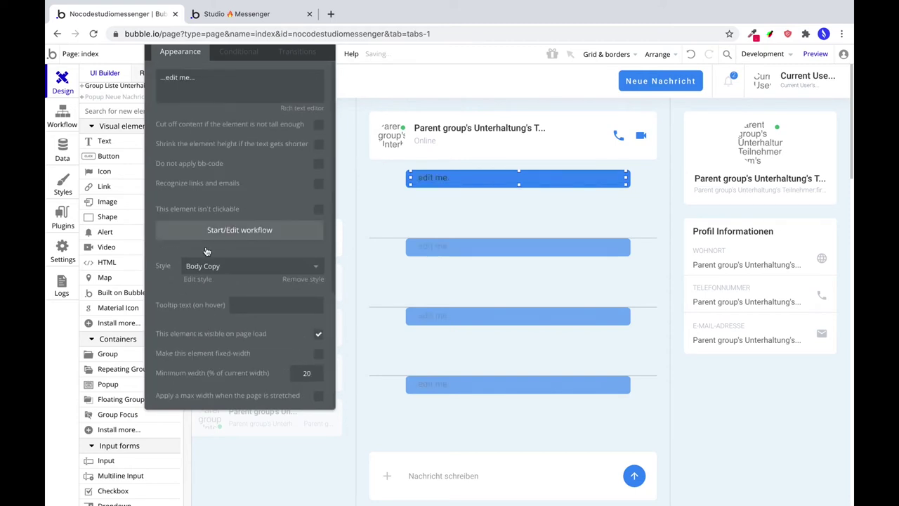
# Remove the text's preset style and set it to Roboto regular, size 14, white.
pyautogui.click(211, 265)
pyautogui.click(210, 280)
pyautogui.click(204, 322)
pyautogui.write('Roboo')
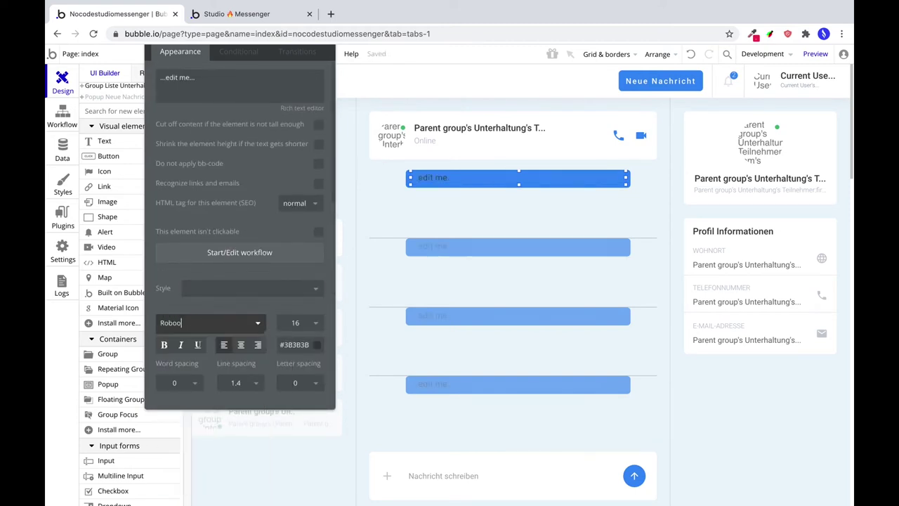
pyautogui.press('BackSpace')
pyautogui.write('to (reg')
pyautogui.click(194, 344)
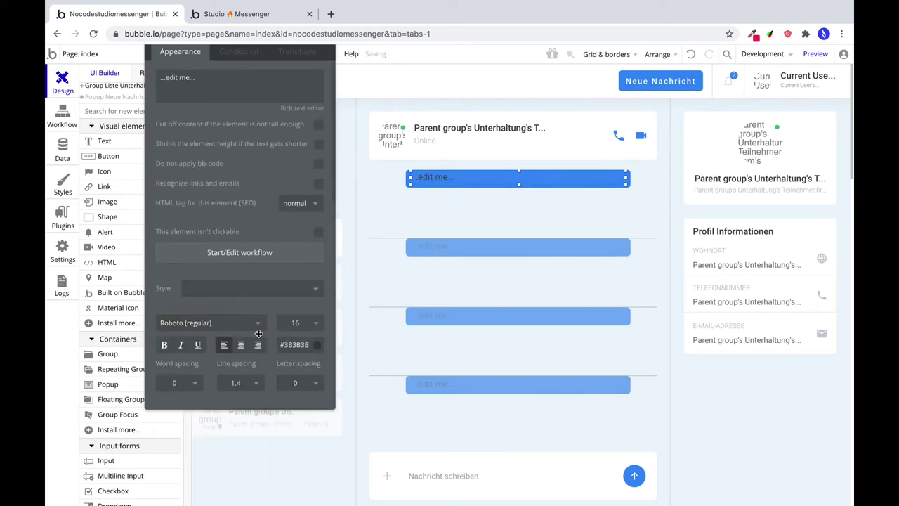
pyautogui.click(296, 323)
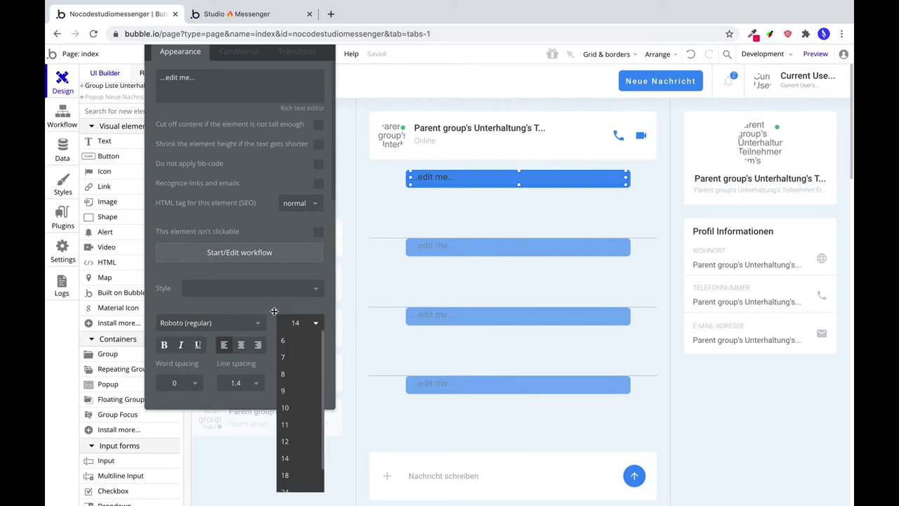
pyautogui.click(274, 311)
pyautogui.click(294, 344)
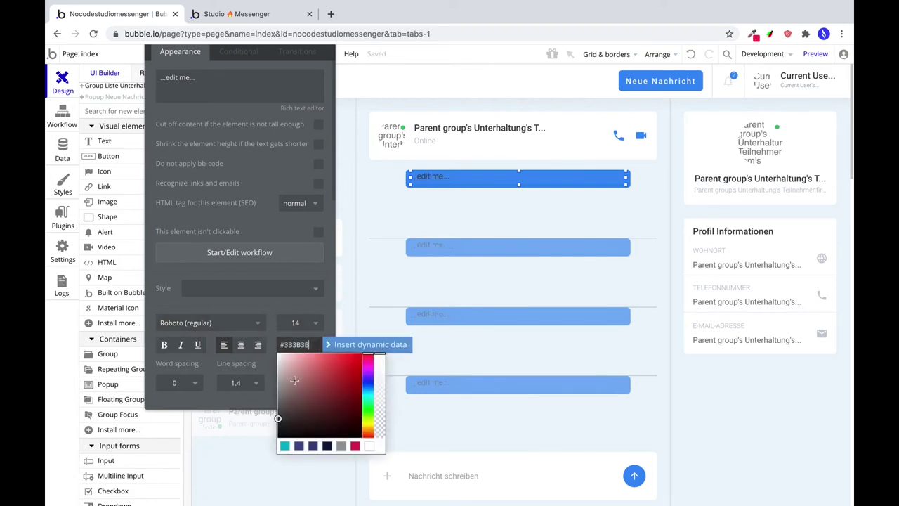
pyautogui.click(270, 311)
# Right-align the message text and set its line spacing to 1.
pyautogui.scroll(-3, 281, 313)
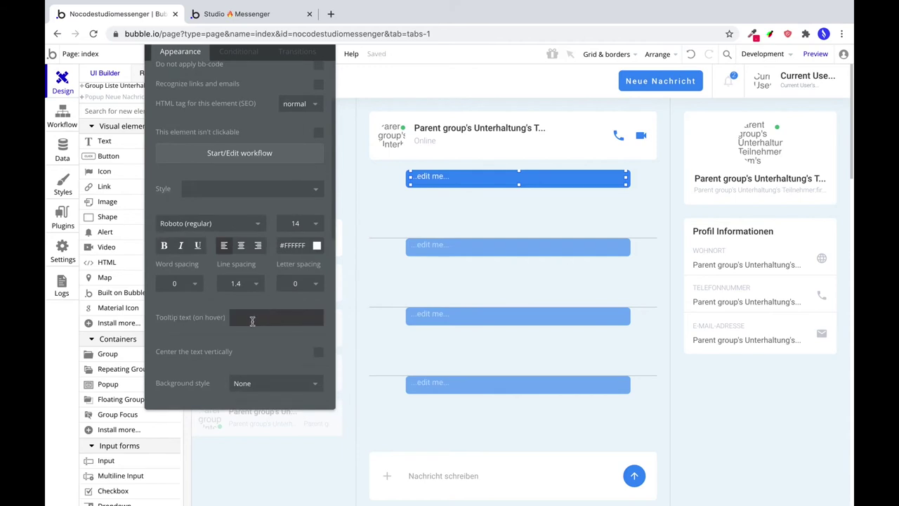
pyautogui.click(257, 249)
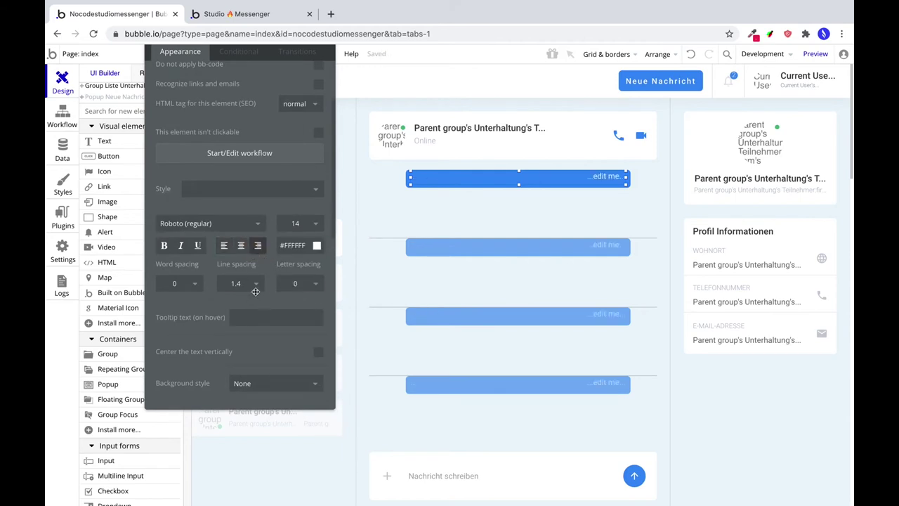
pyautogui.click(236, 283)
pyautogui.click(236, 299)
pyautogui.scroll(-4, 294, 307)
pyautogui.scroll(-5, 294, 307)
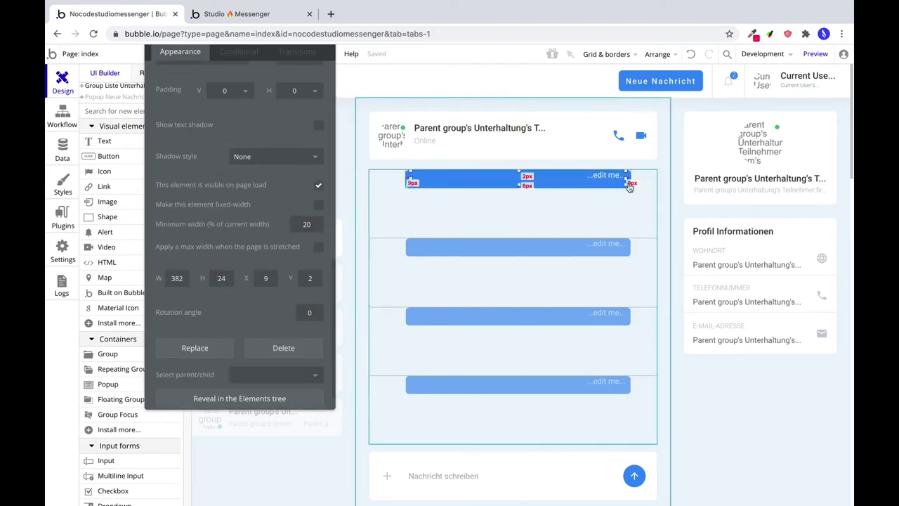
# Nudge the text box left and center it horizontally in the bubble.
pyautogui.press('Left')
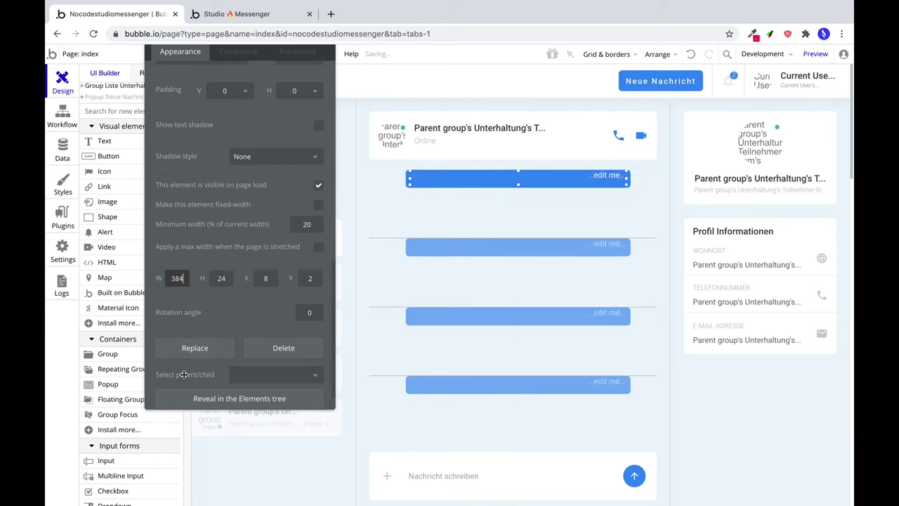
pyautogui.click(654, 54)
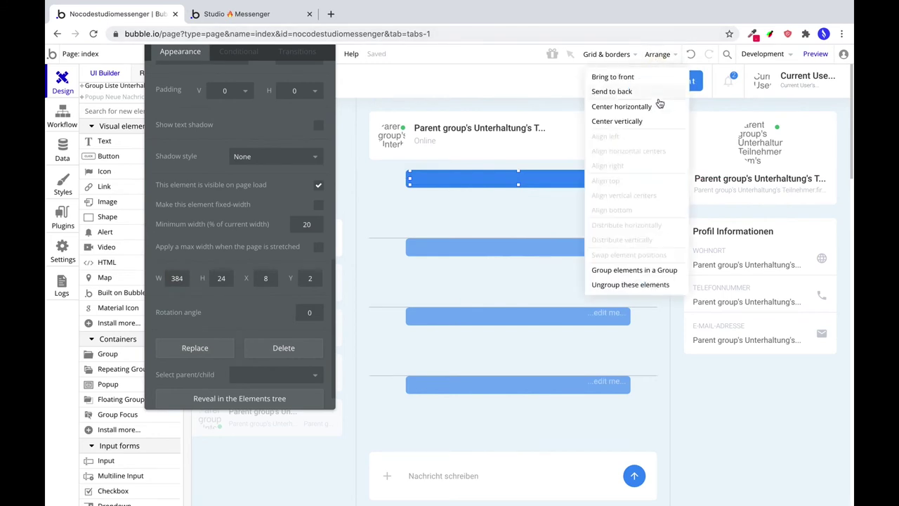
pyautogui.click(660, 105)
pyautogui.scroll(10, 179, 80)
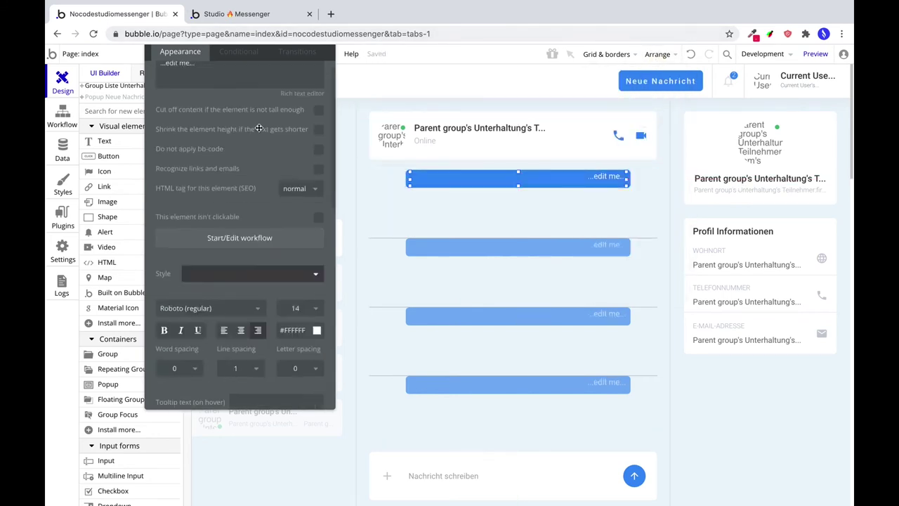
# Replace the placeholder content with Parent group's Nachricht's Text.
pyautogui.tripleClick(179, 80)
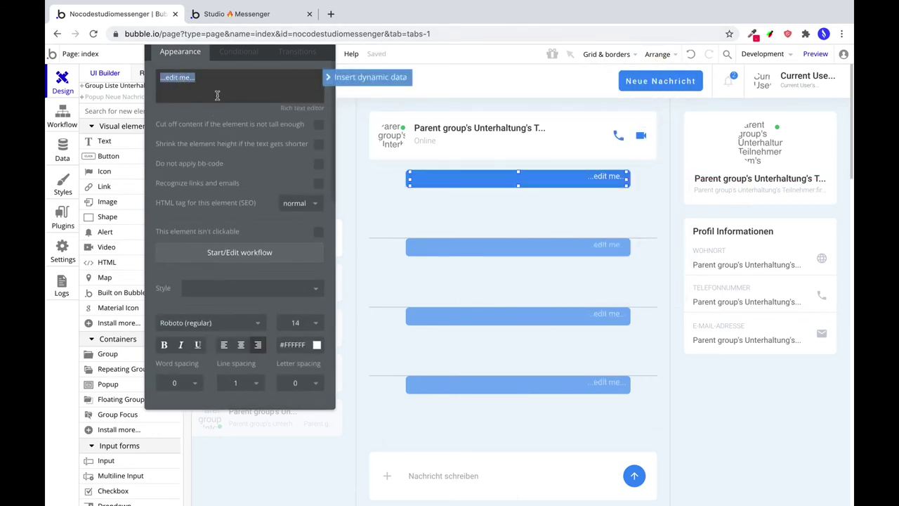
pyautogui.press('BackSpace')
pyautogui.click(234, 110)
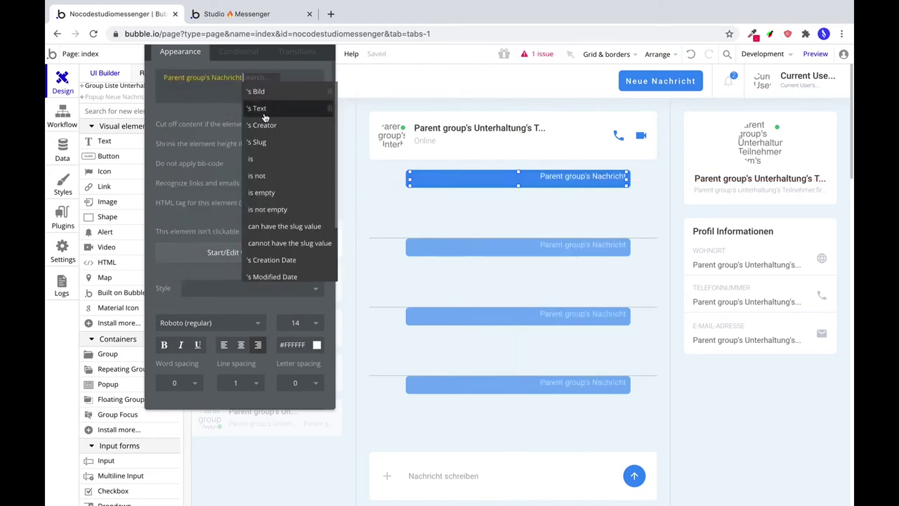
pyautogui.click(257, 108)
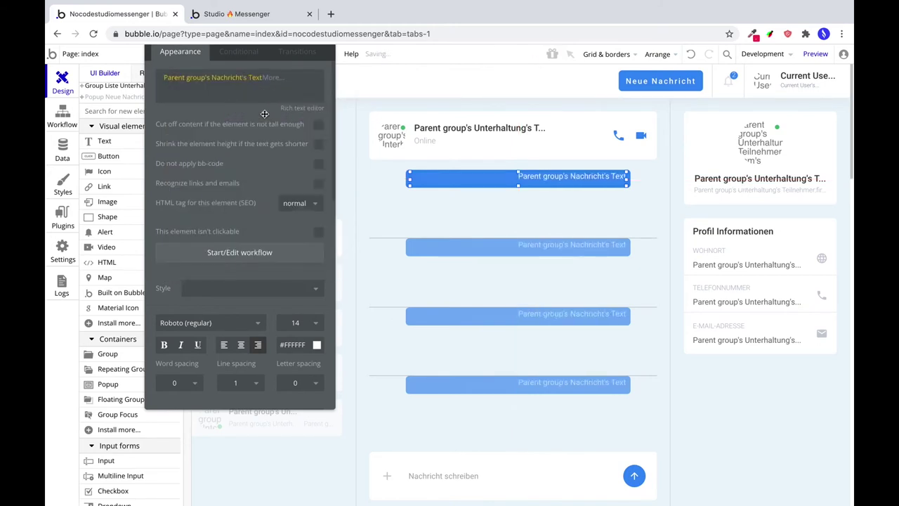
pyautogui.click(631, 189)
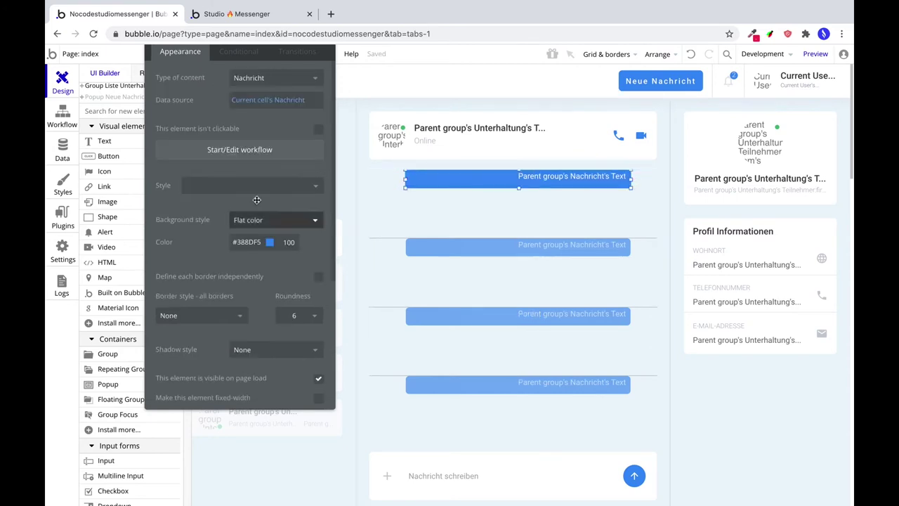
pyautogui.click(107, 203)
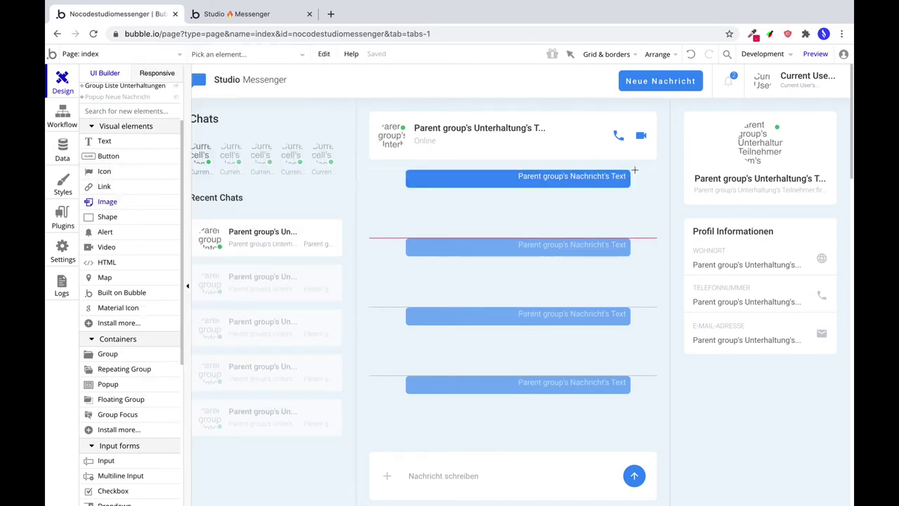
# Draw an image box beside the bubble and size it 24×24.
pyautogui.moveTo(635, 170); pyautogui.dragTo(652, 189)
pyautogui.scroll(-5, 239, 232)
pyautogui.doubleClick(178, 252)
pyautogui.write('24')
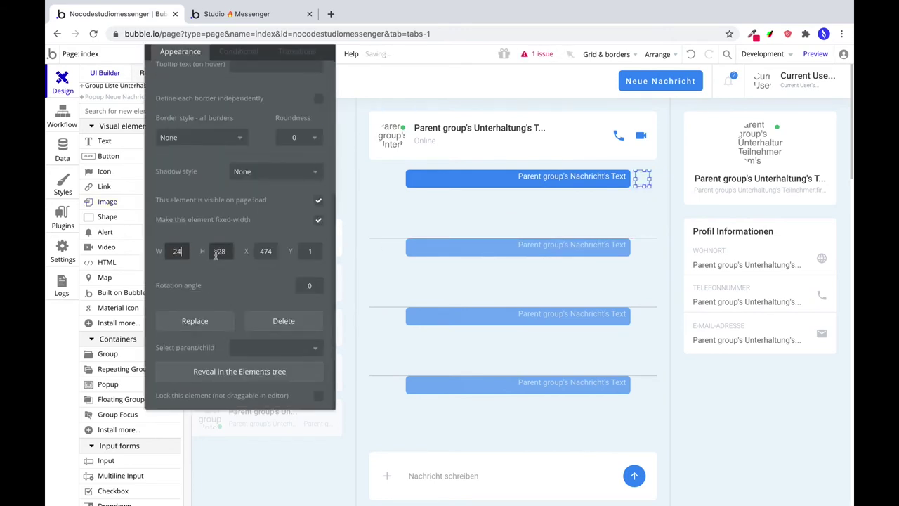
pyautogui.write('24')
pyautogui.scroll(5, 232, 246)
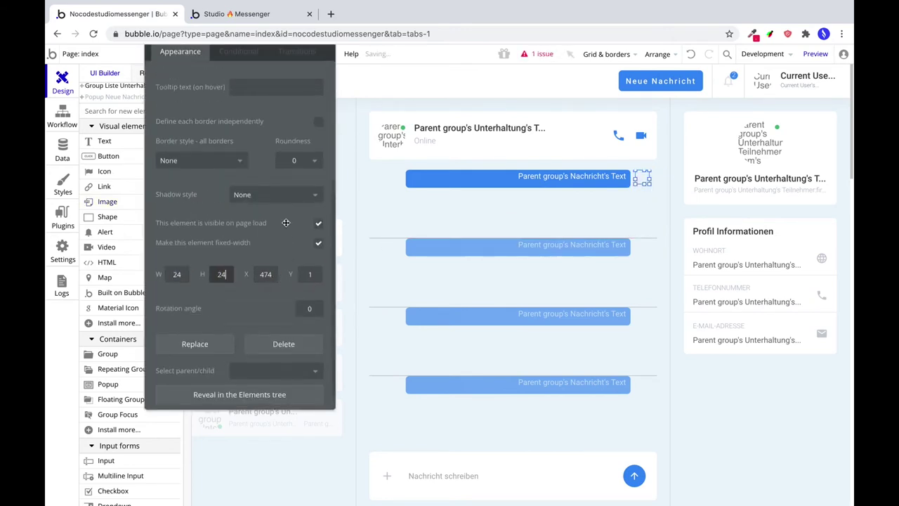
# Source the image from Current cell's Nachricht's Creator's Profilbild, Imgix quality 100, cropped to fit.
pyautogui.click(347, 119)
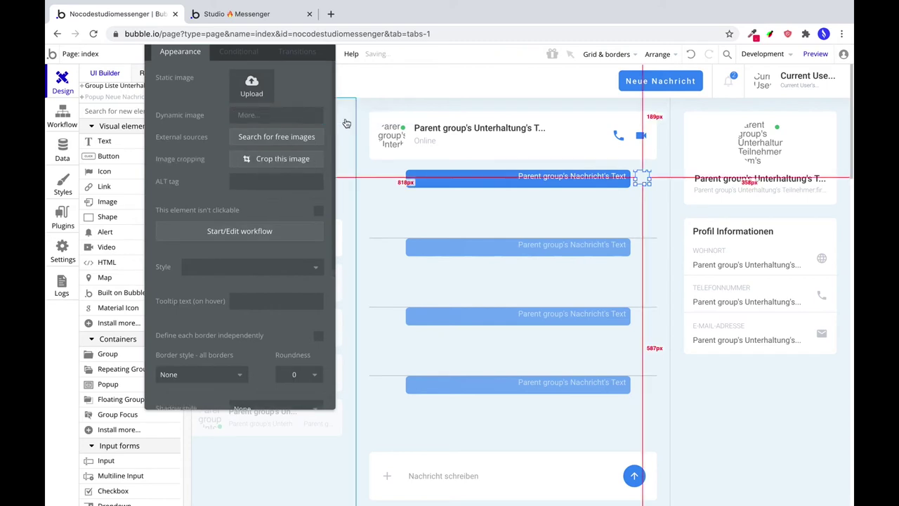
pyautogui.click(292, 148)
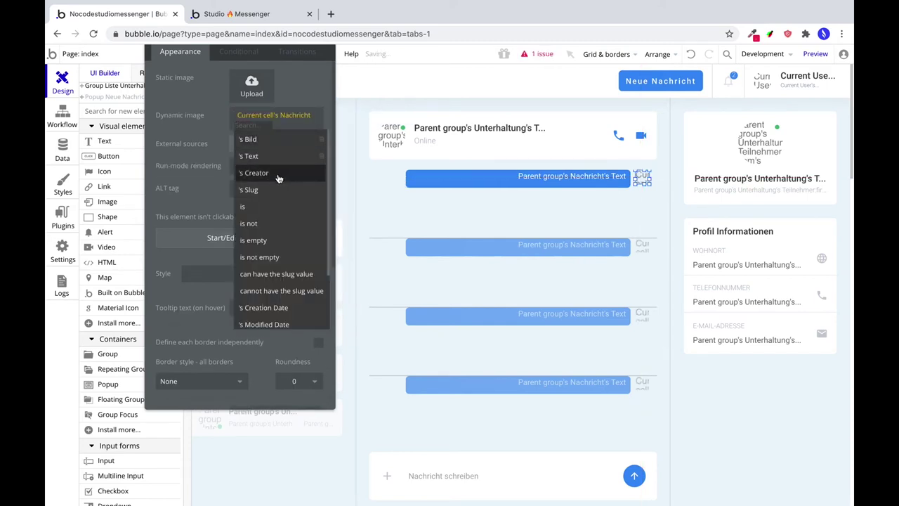
pyautogui.click(277, 173)
pyautogui.click(288, 190)
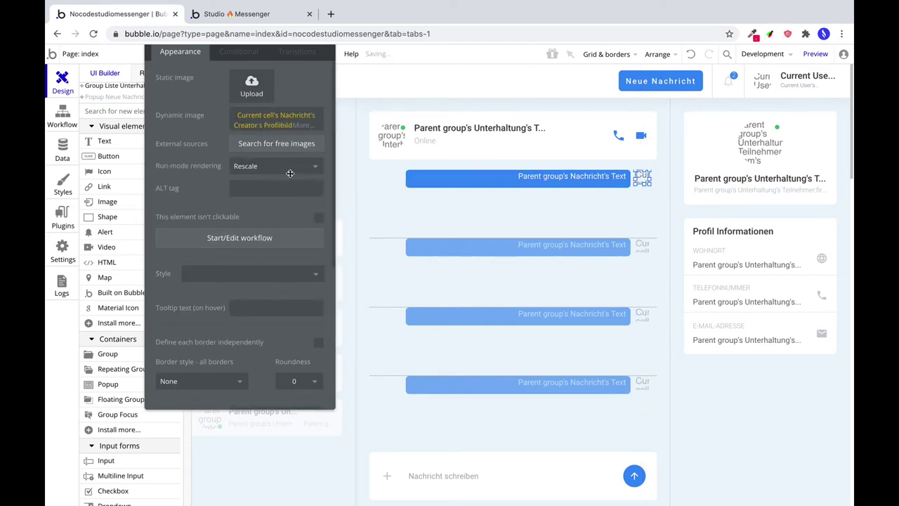
pyautogui.click(295, 235)
pyautogui.click(462, 98)
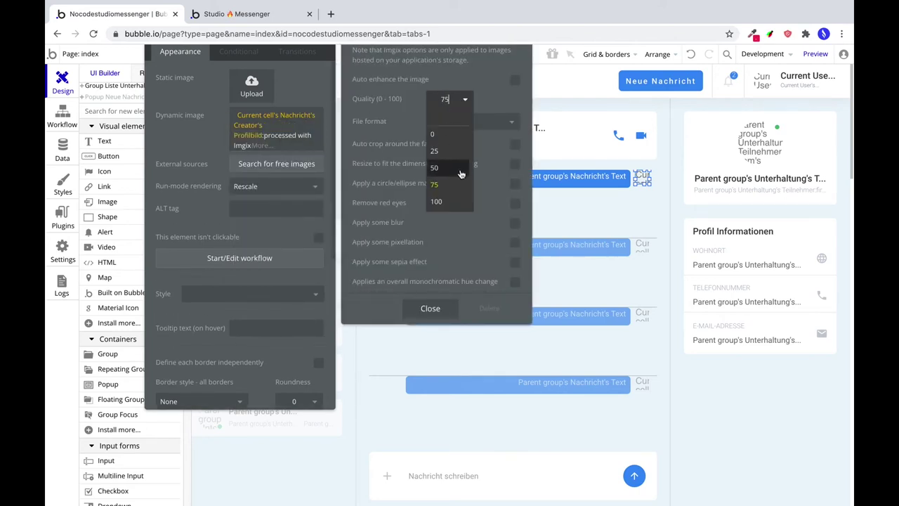
pyautogui.click(438, 201)
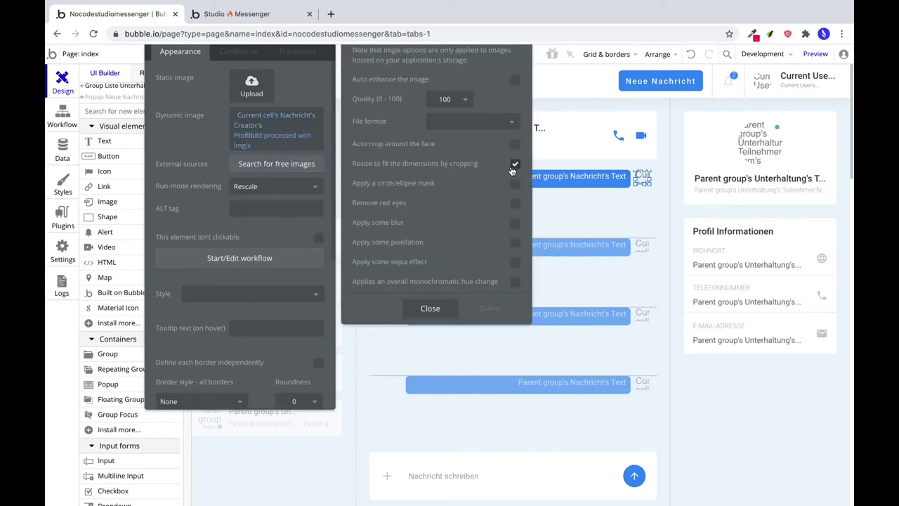
pyautogui.click(430, 307)
pyautogui.click(274, 186)
pyautogui.scroll(-4, 178, 251)
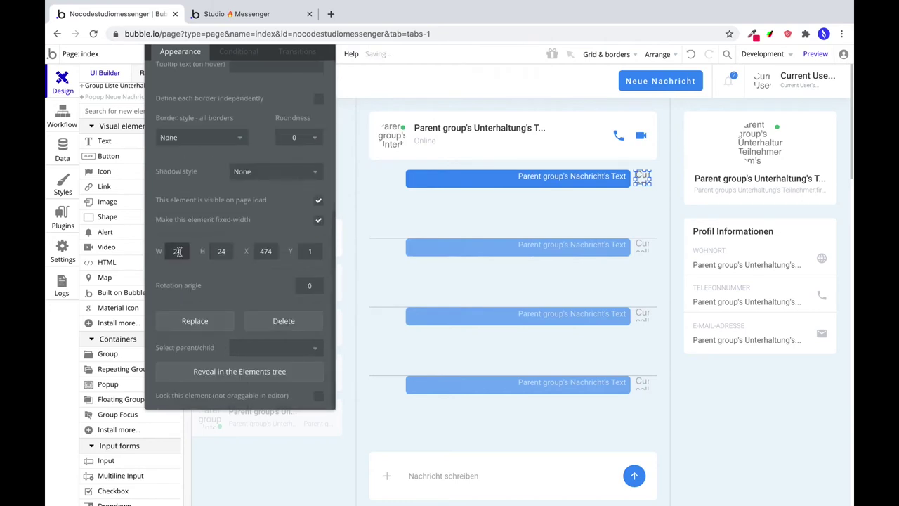
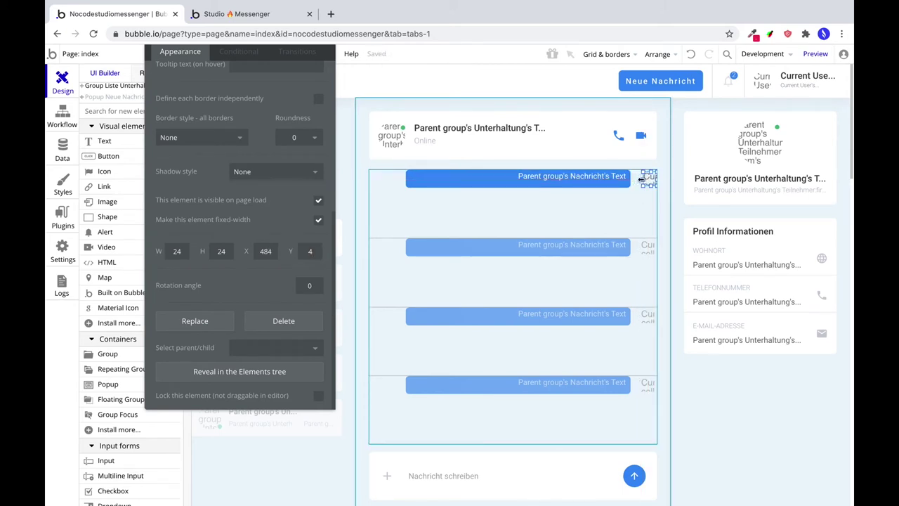
# Nudge the blue message bar right to X 77 so it sits snugly beside the avatar icon.
pyautogui.moveTo(641, 179); pyautogui.dragTo(656, 180)
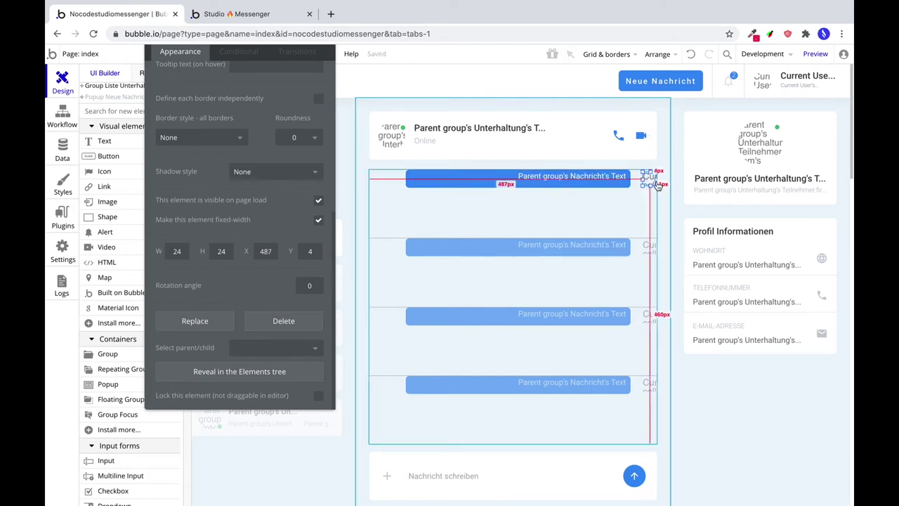
pyautogui.click(628, 182)
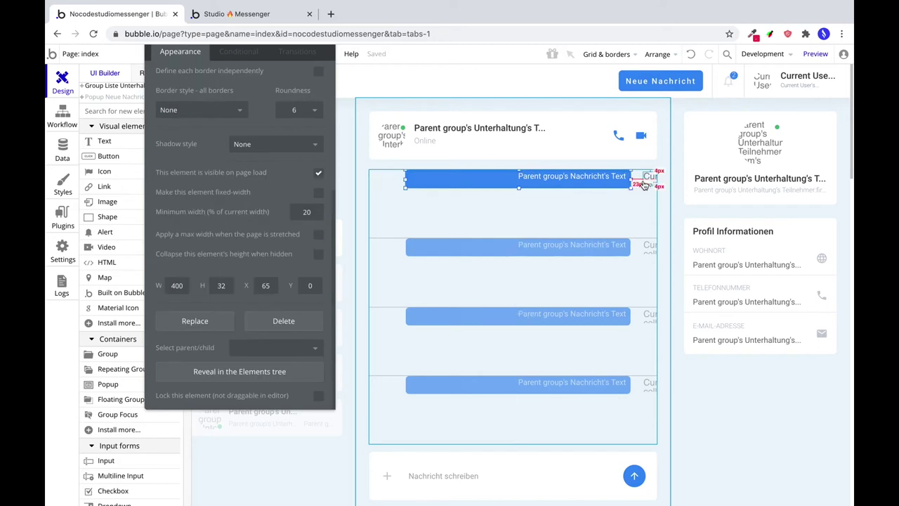
pyautogui.press('Right')
pyautogui.press('Right')
pyautogui.press('Right')
pyautogui.press('Right')
pyautogui.press('Right')
pyautogui.press('Right')
pyautogui.press('Right')
pyautogui.press('Right')
pyautogui.press('Right')
pyautogui.press('Right')
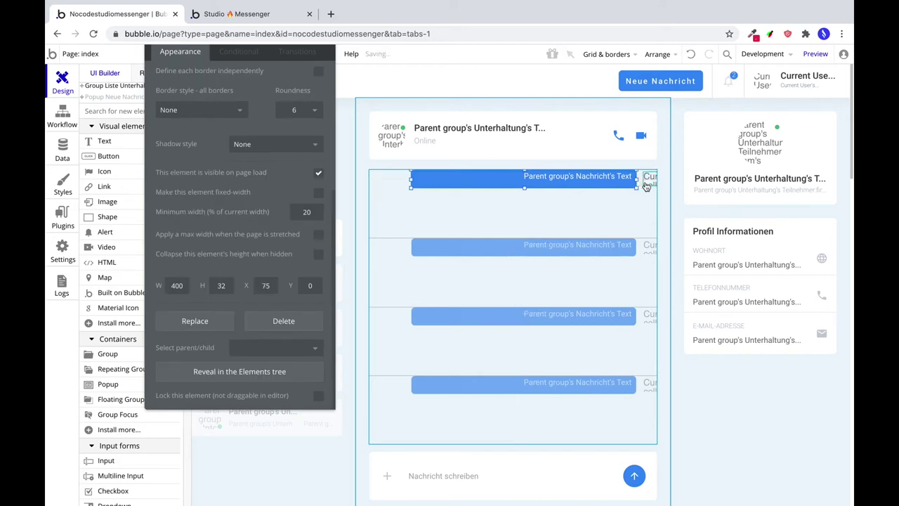
pyautogui.press('Right')
pyautogui.press('Right')
pyautogui.press('Right')
pyautogui.press('Right')
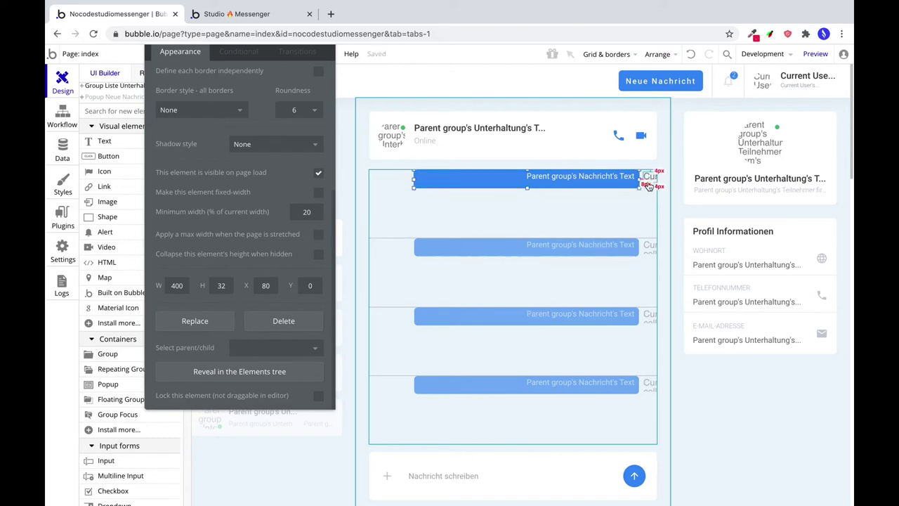
pyautogui.press('Left')
pyautogui.press('Left')
pyautogui.press('Left')
pyautogui.press('Left')
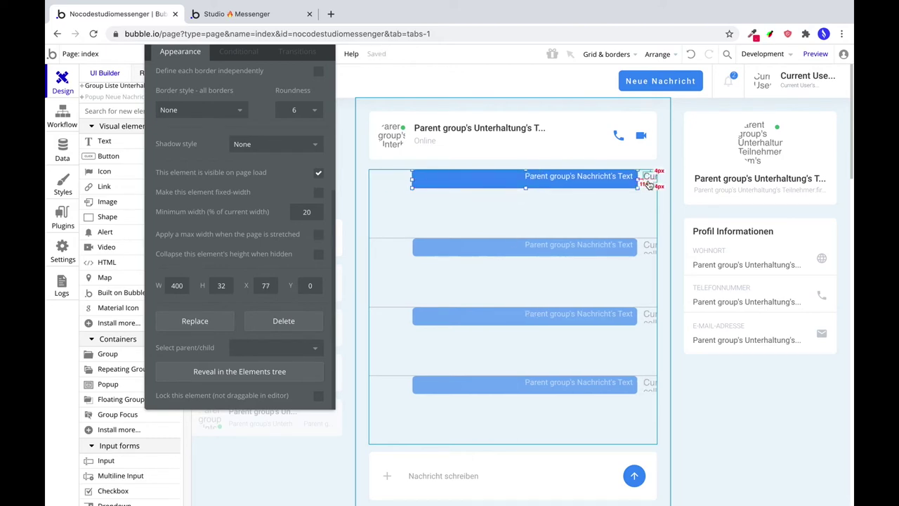
pyautogui.click(648, 179)
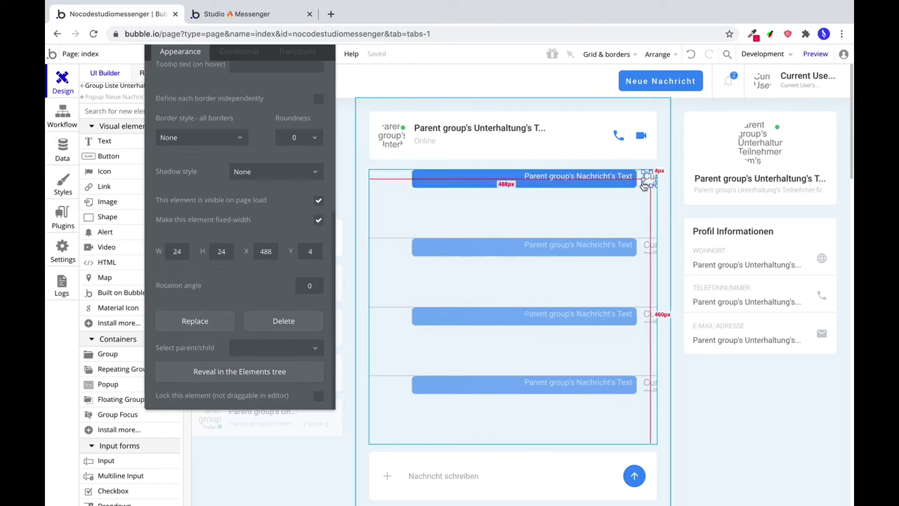
pyautogui.click(250, 57)
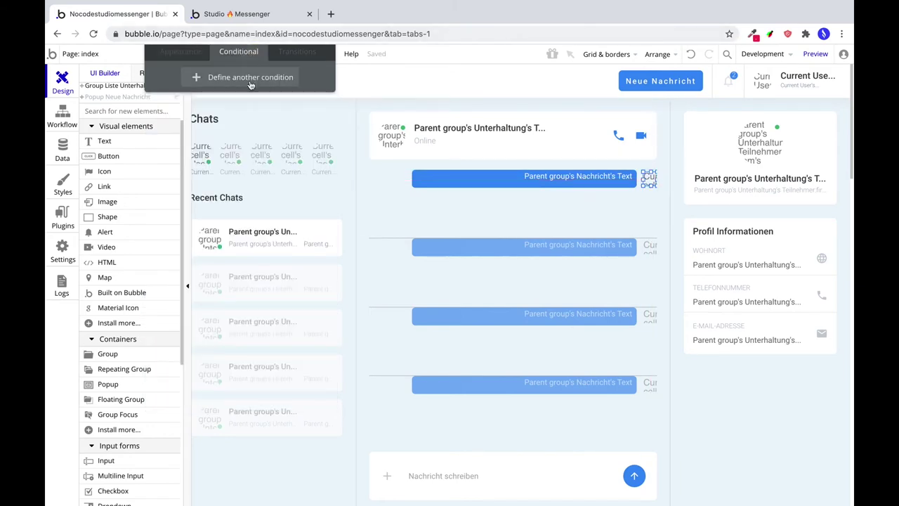
# Add a condition to the avatar icon and uncheck its visible-on-page-load option.
pyautogui.click(251, 78)
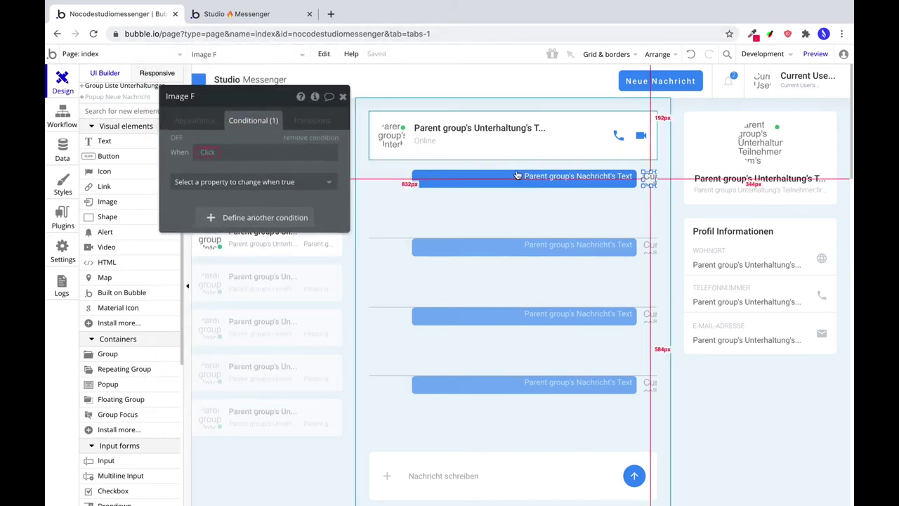
pyautogui.click(195, 121)
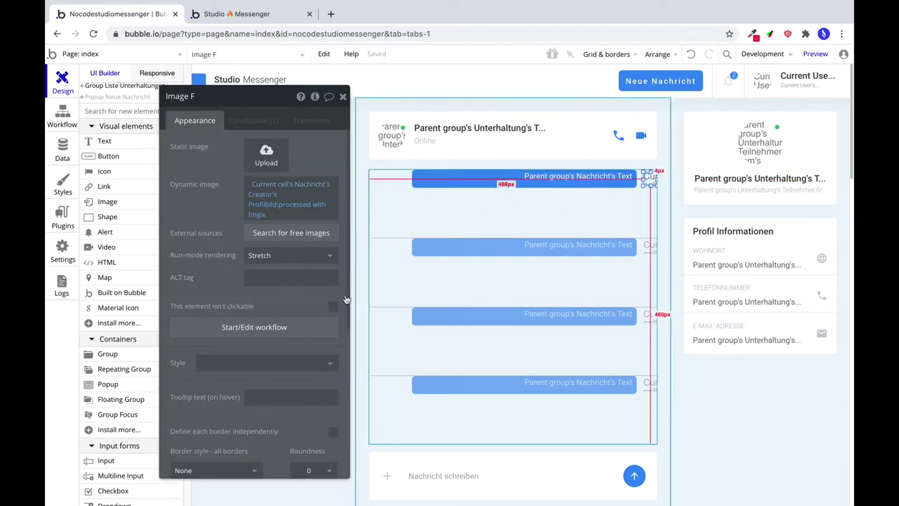
pyautogui.scroll(-4, 316, 388)
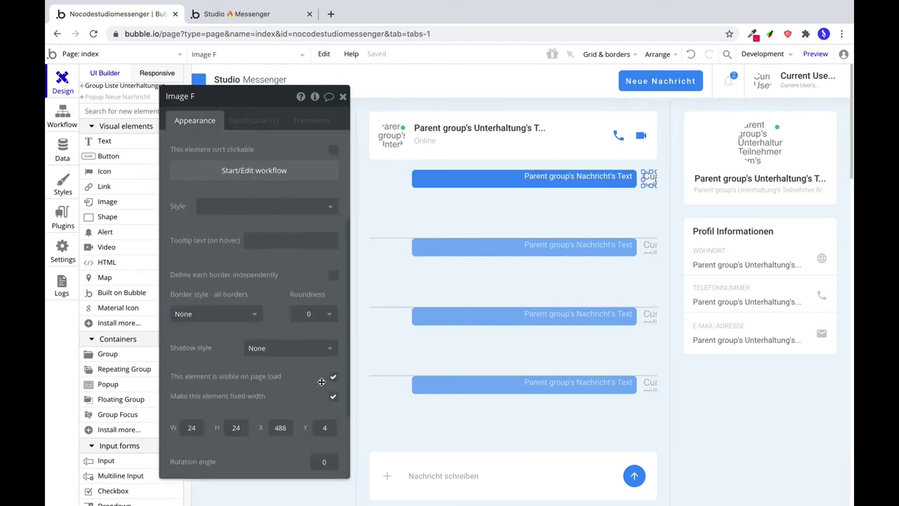
pyautogui.click(334, 379)
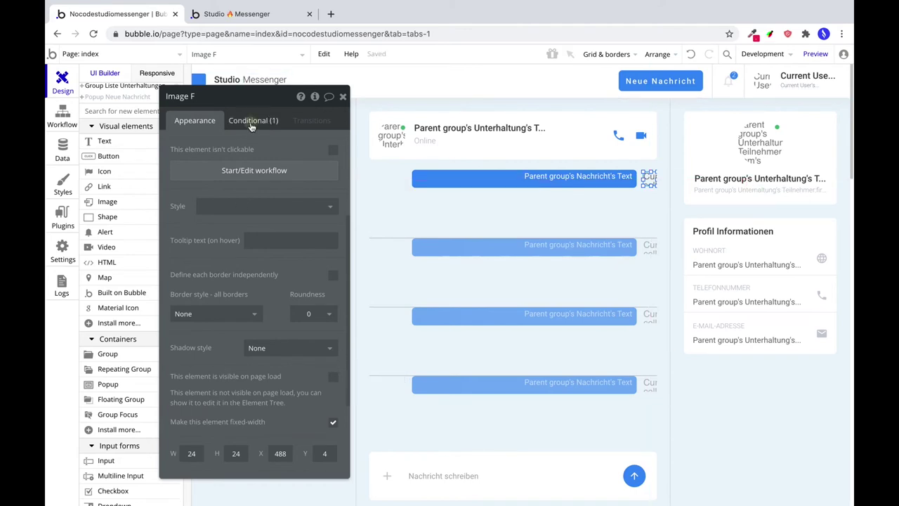
# Make the icon visible when Current cell's Nachricht's Creator is Current User.
pyautogui.click(251, 121)
pyautogui.click(203, 151)
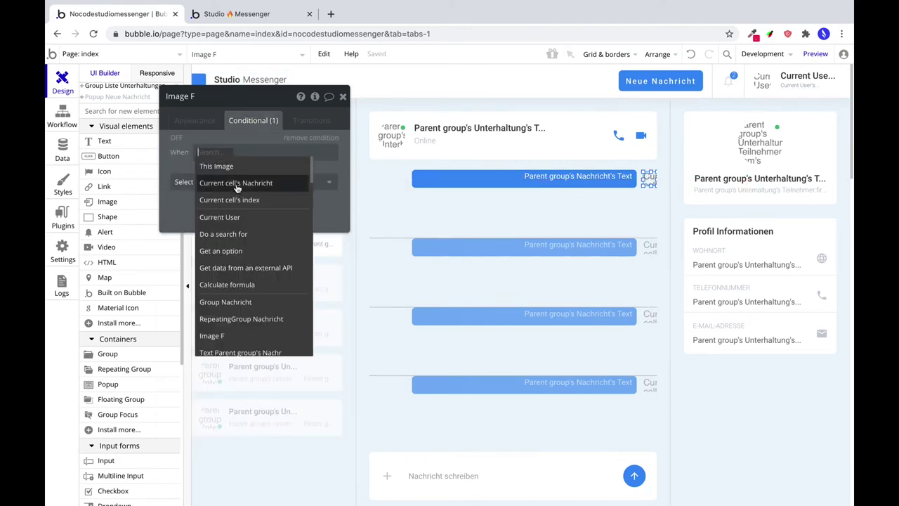
pyautogui.click(236, 184)
pyautogui.click(302, 199)
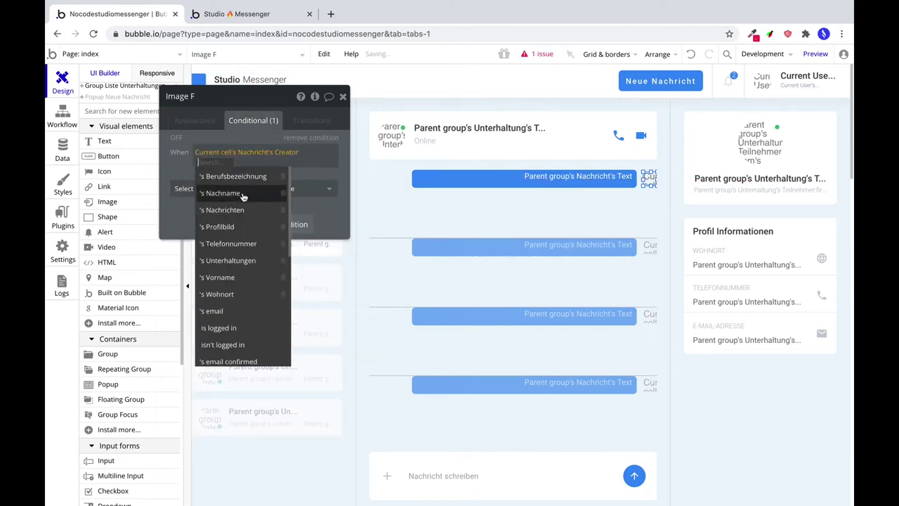
pyautogui.scroll(-3, 238, 295)
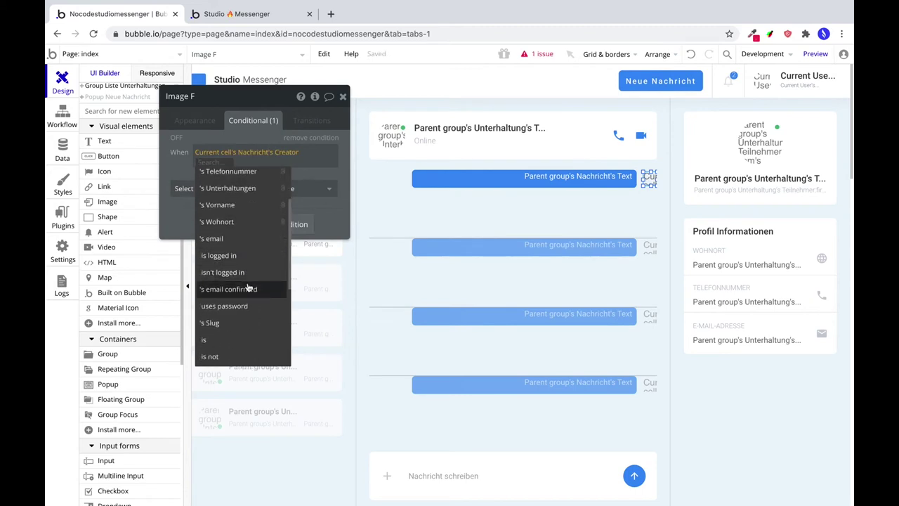
pyautogui.click(232, 343)
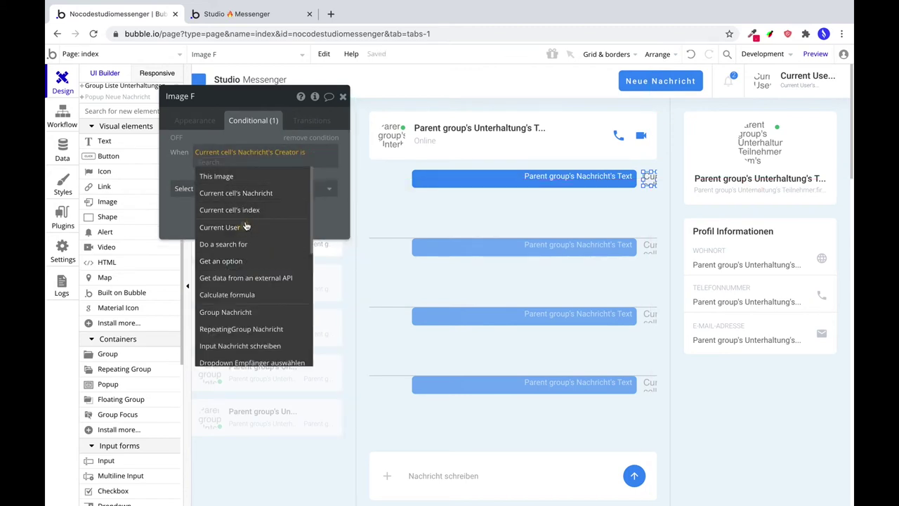
pyautogui.click(246, 227)
pyautogui.click(248, 189)
pyautogui.click(244, 228)
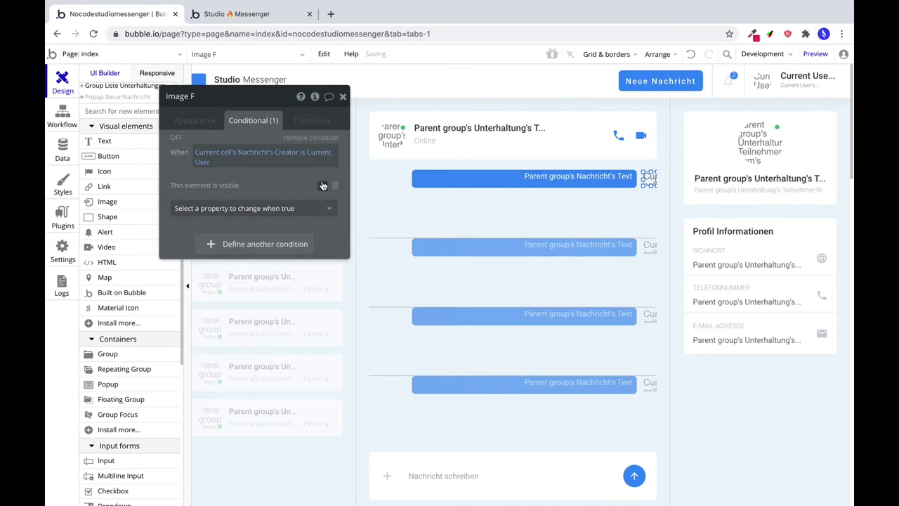
# Give Group Nachricht the same Creator-is-Current-User visibility condition, then shift the message text 28 px left.
pyautogui.click(445, 187)
pyautogui.click(412, 183)
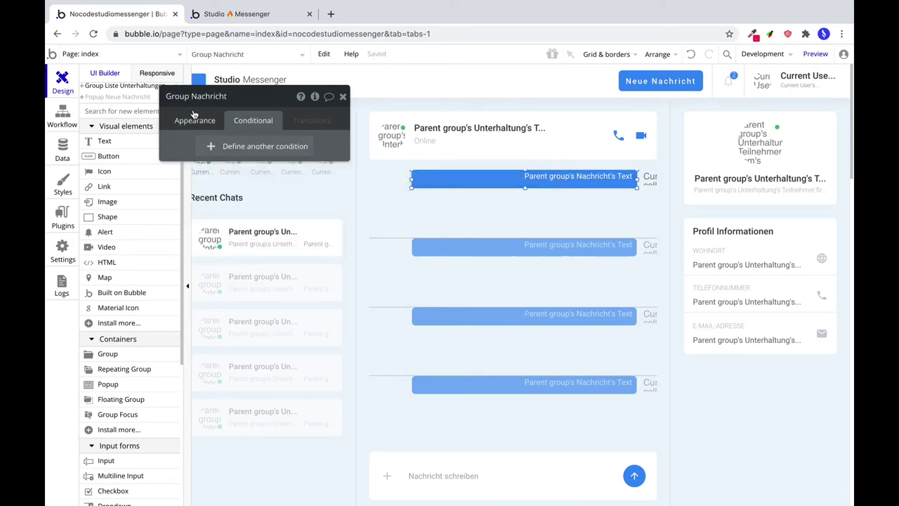
pyautogui.click(236, 149)
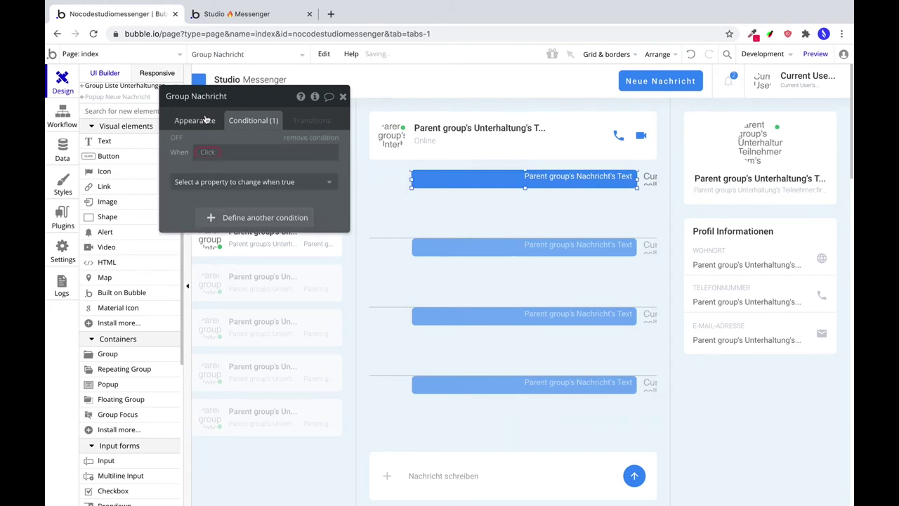
pyautogui.click(197, 121)
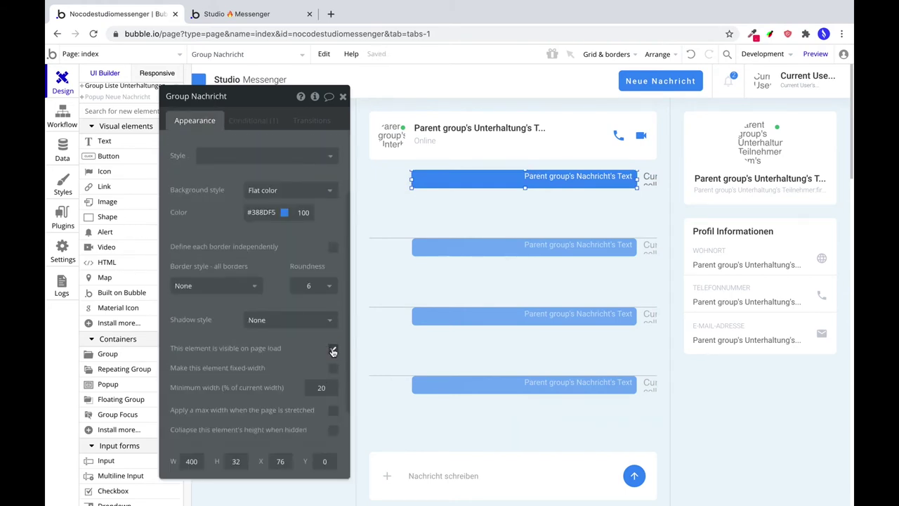
pyautogui.click(253, 120)
pyautogui.click(210, 152)
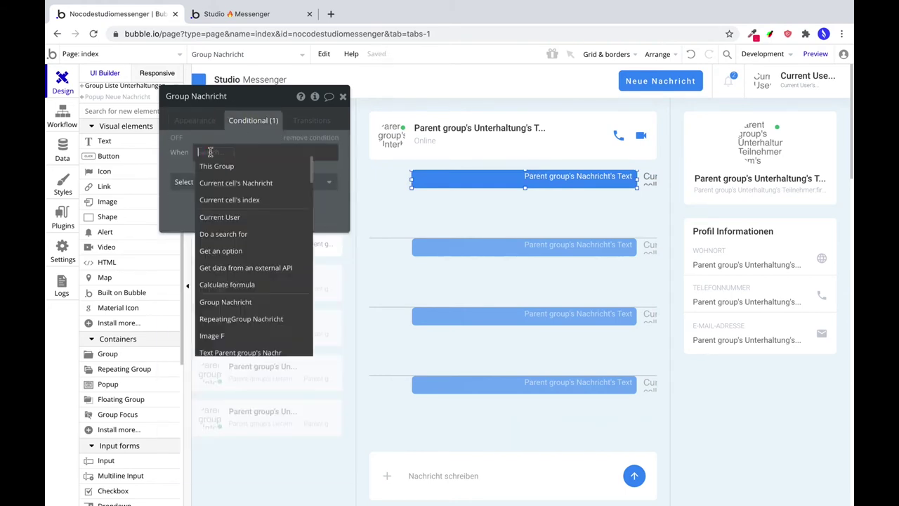
pyautogui.click(234, 182)
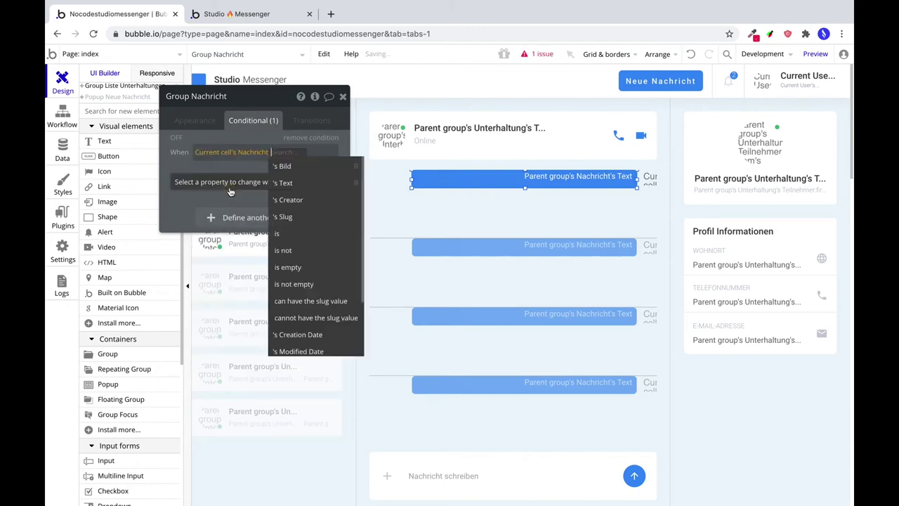
pyautogui.click(312, 199)
pyautogui.scroll(-3, 248, 315)
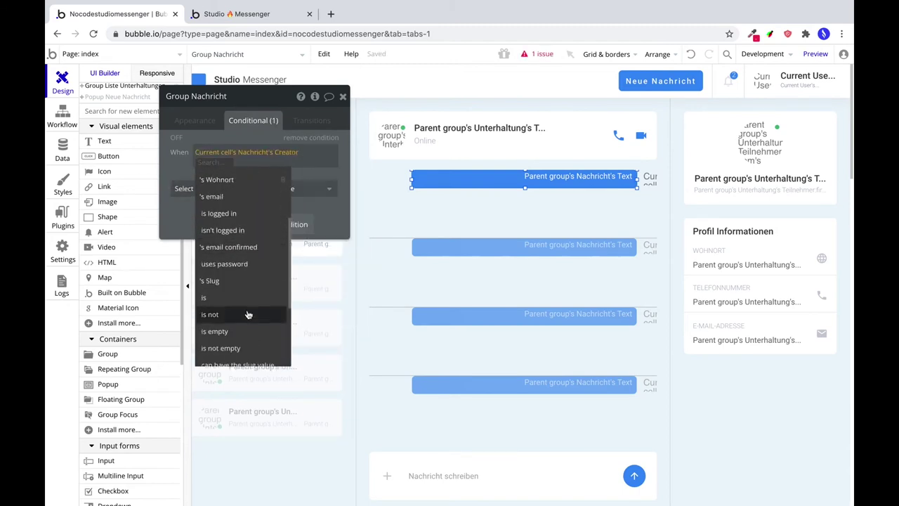
pyautogui.click(233, 302)
pyautogui.click(239, 226)
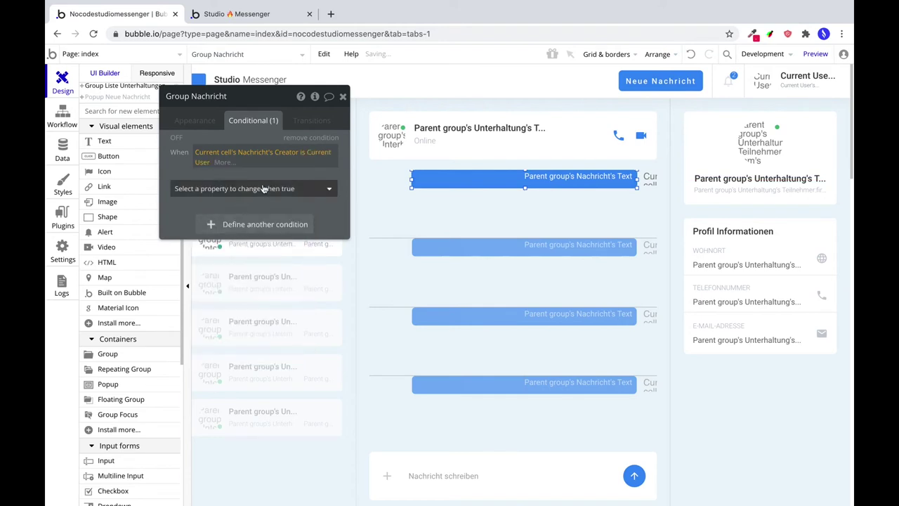
pyautogui.click(264, 188)
pyautogui.click(248, 219)
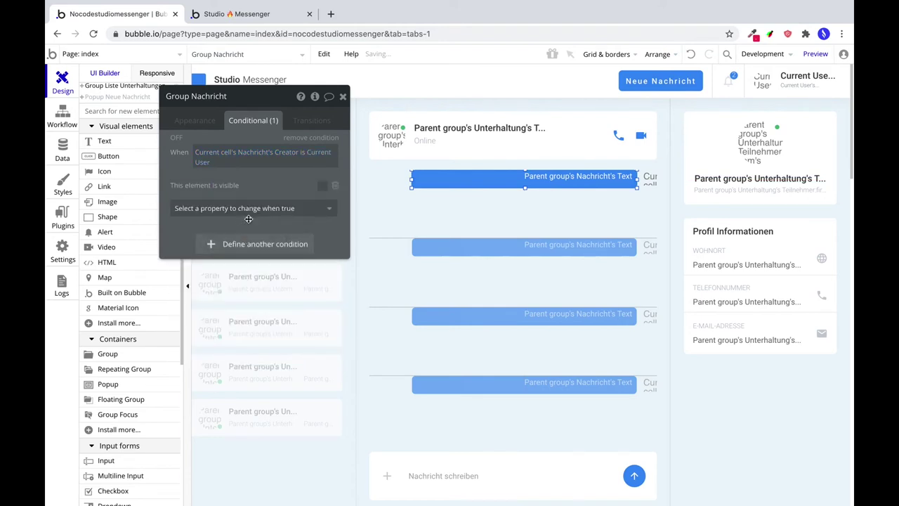
pyautogui.click(323, 186)
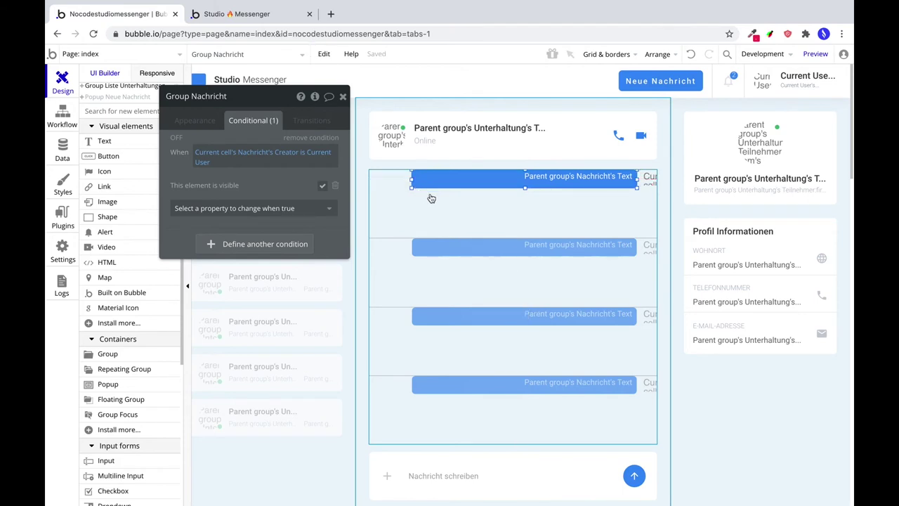
pyautogui.press('Right')
pyautogui.press('Right')
pyautogui.press('Right')
pyautogui.press('Right')
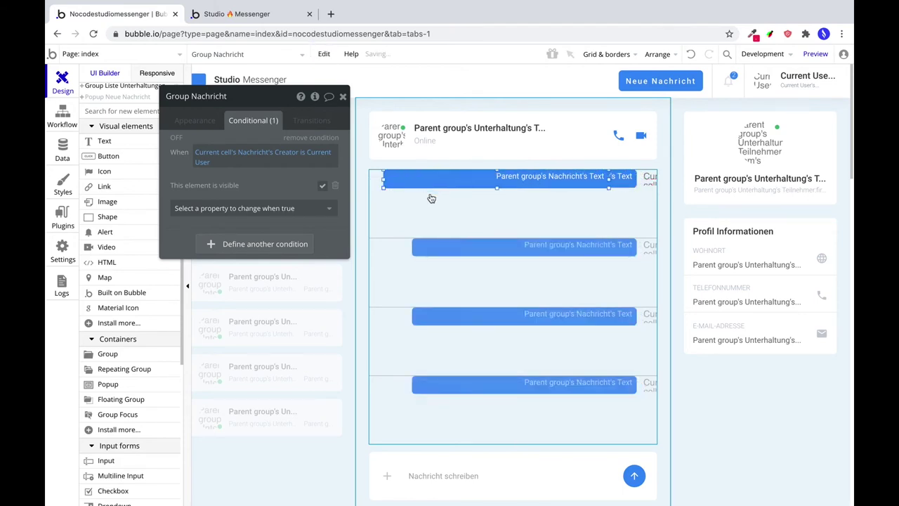
pyautogui.moveTo(413, 177); pyautogui.dragTo(394, 177)
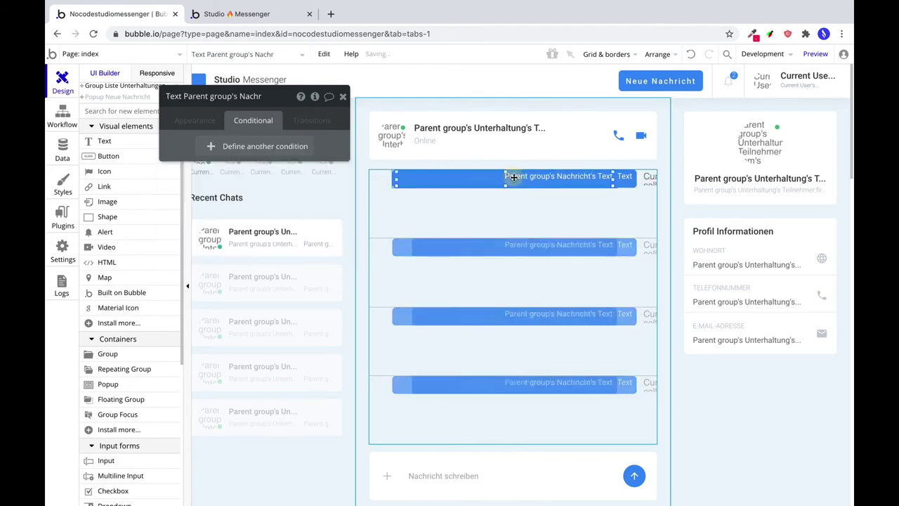
# Left-align the message text and colour the chat header's name #3B3B3B.
pyautogui.click(186, 120)
pyautogui.click(239, 415)
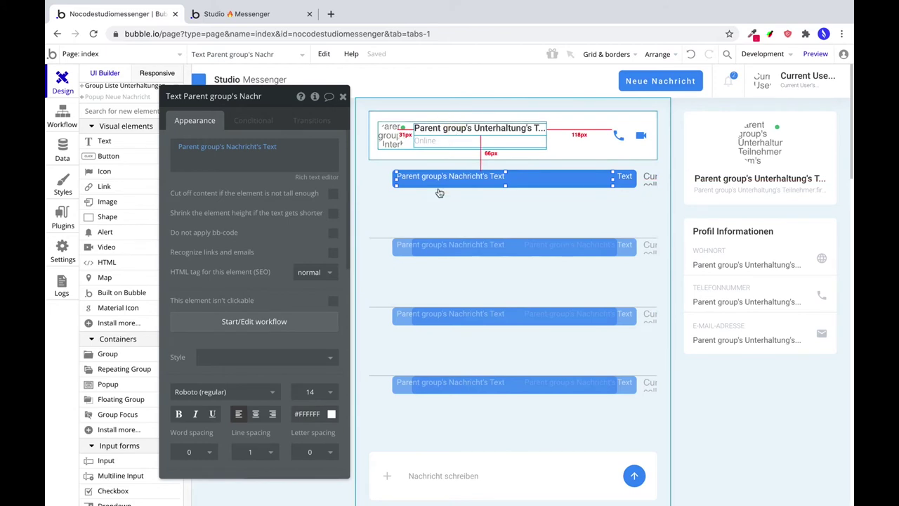
pyautogui.click(463, 128)
pyautogui.click(307, 417)
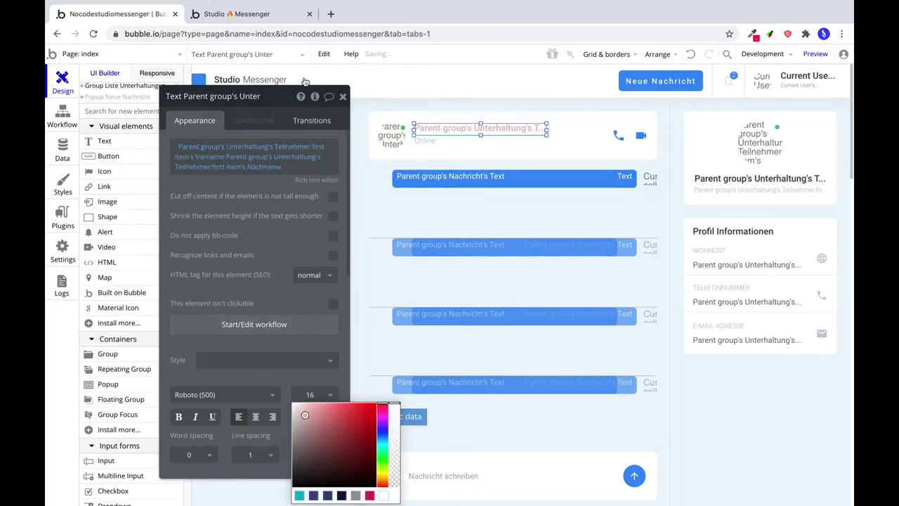
pyautogui.moveTo(289, 98); pyautogui.dragTo(302, 25)
pyautogui.click(323, 346)
pyautogui.hotkey('ctrl', 'c')
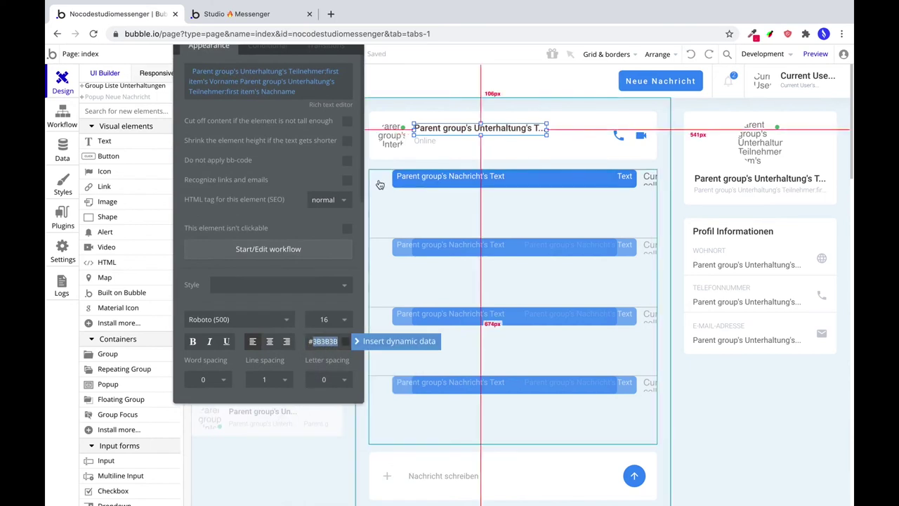
# Paste #3B3B3B as the duplicate message text's font colour.
pyautogui.click(388, 180)
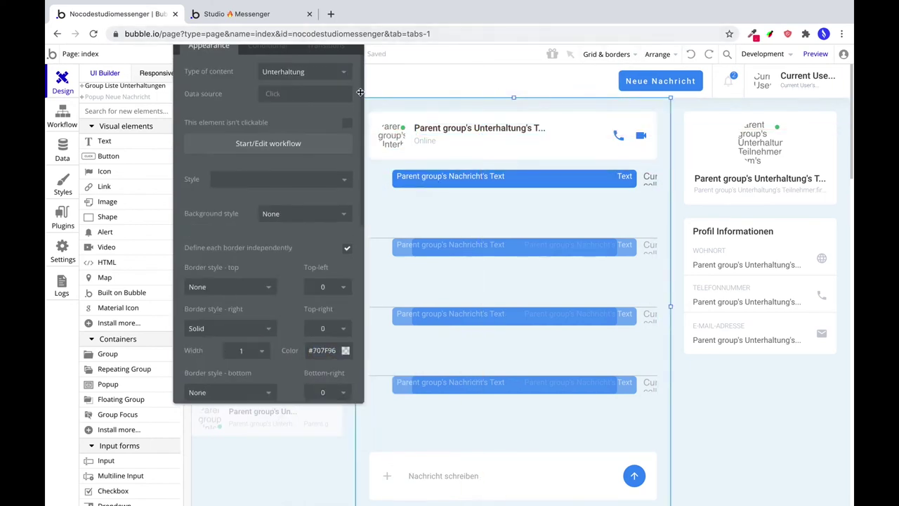
pyautogui.click(401, 178)
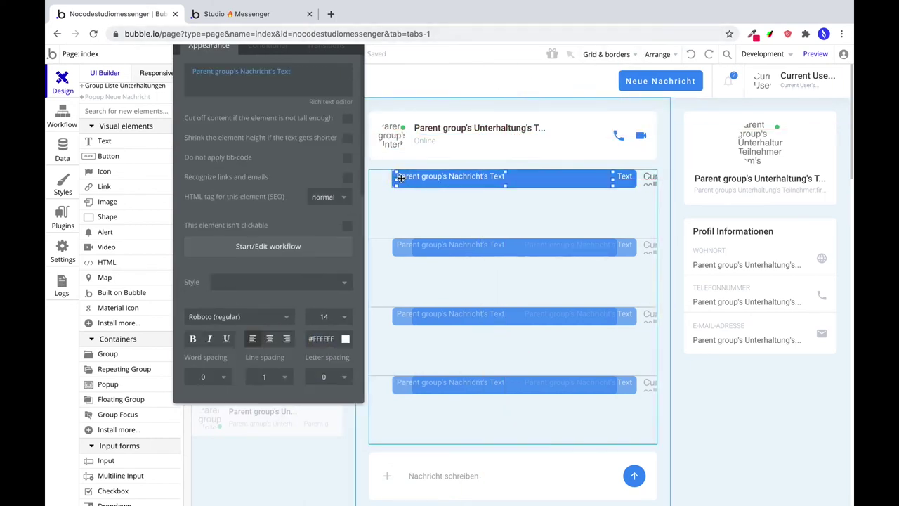
pyautogui.click(323, 338)
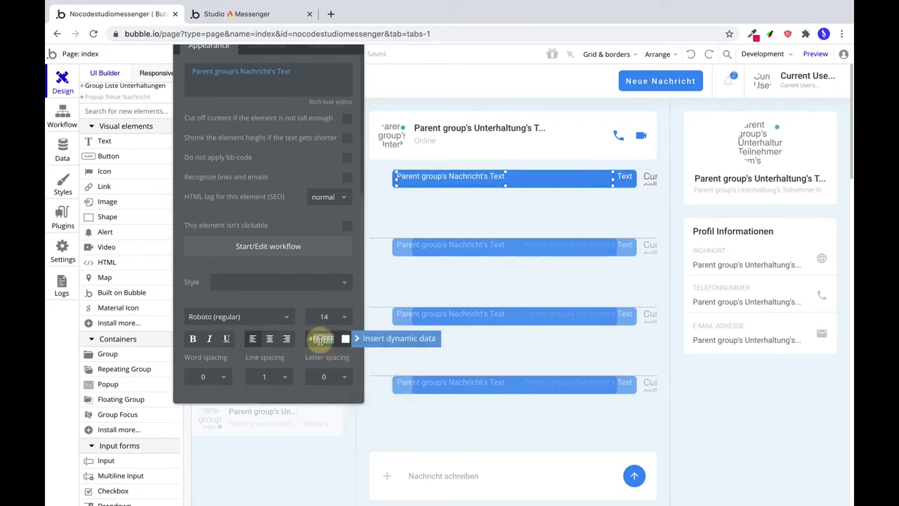
pyautogui.hotkey('ctrl', 'v')
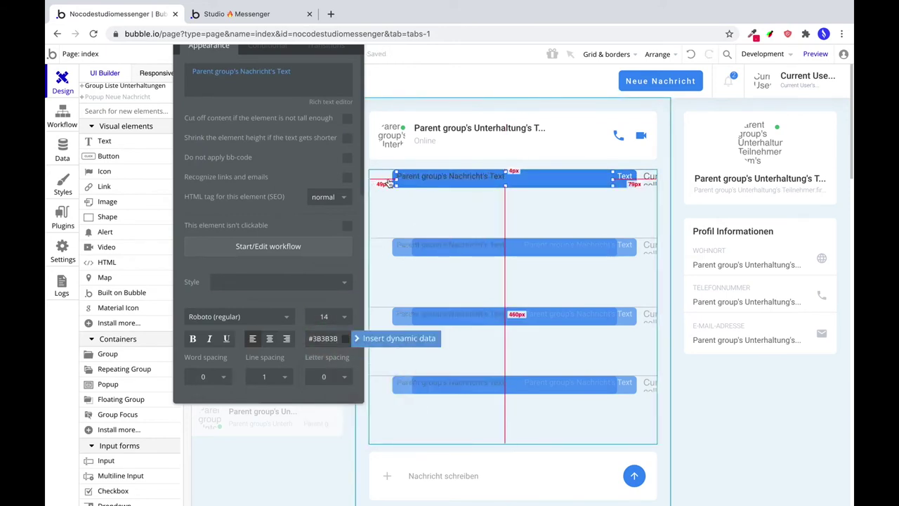
# Set the duplicate message bubble's background to white #FFFFFF.
pyautogui.click(372, 194)
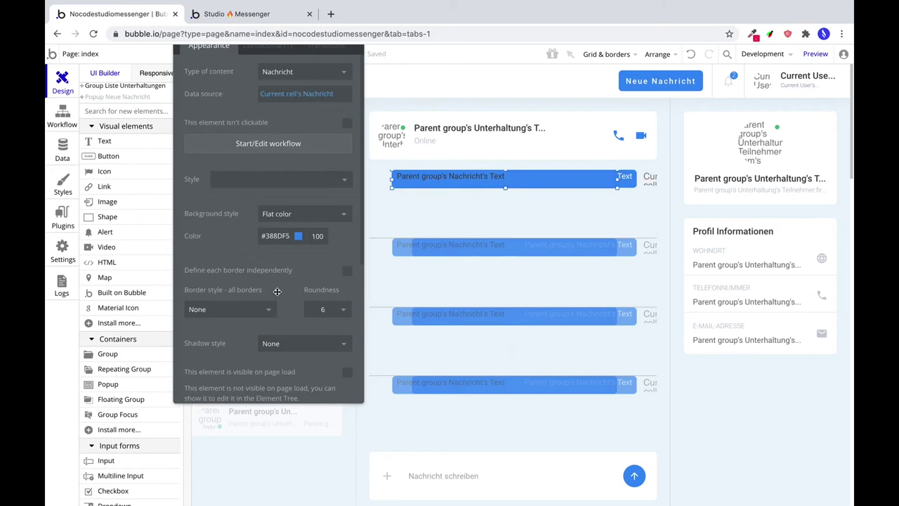
pyautogui.click(289, 235)
pyautogui.click(260, 245)
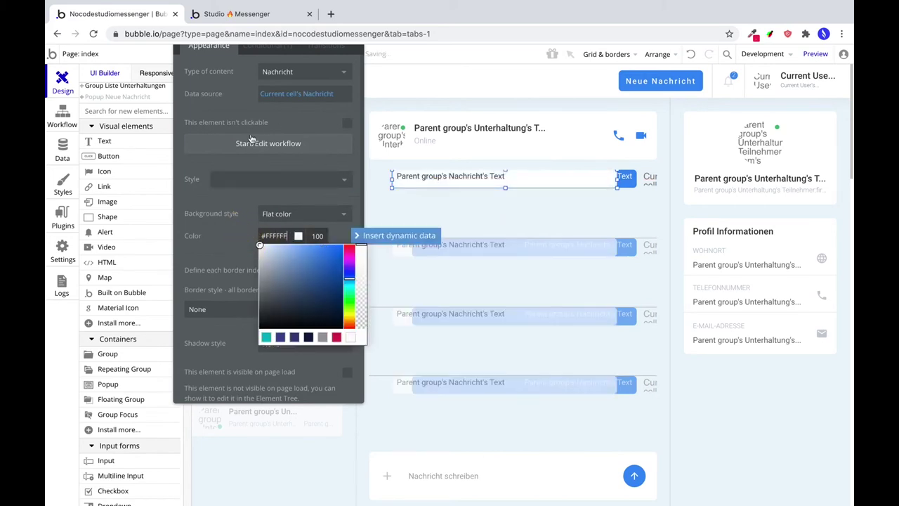
pyautogui.click(245, 176)
pyautogui.scroll(-3, 267, 197)
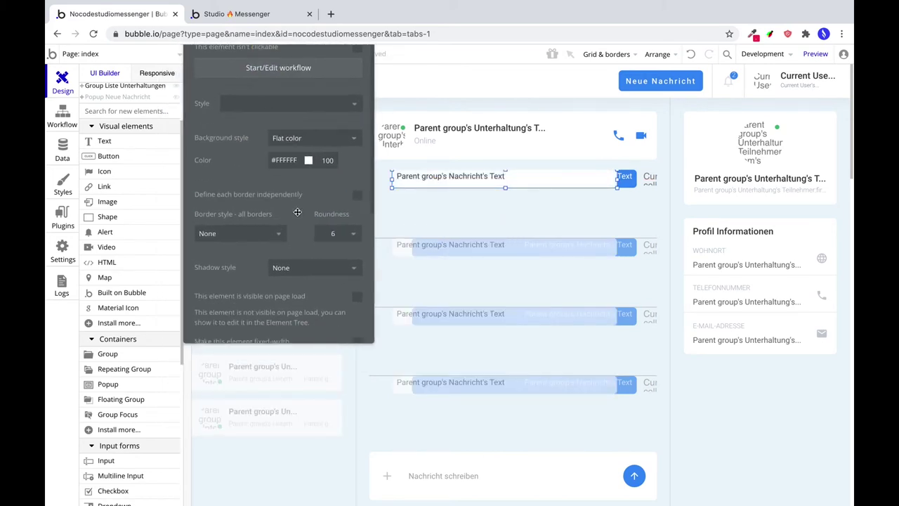
# Centre the message text vertically in the blue sent-message bubble.
pyautogui.click(449, 178)
pyautogui.scroll(-3, 340, 170)
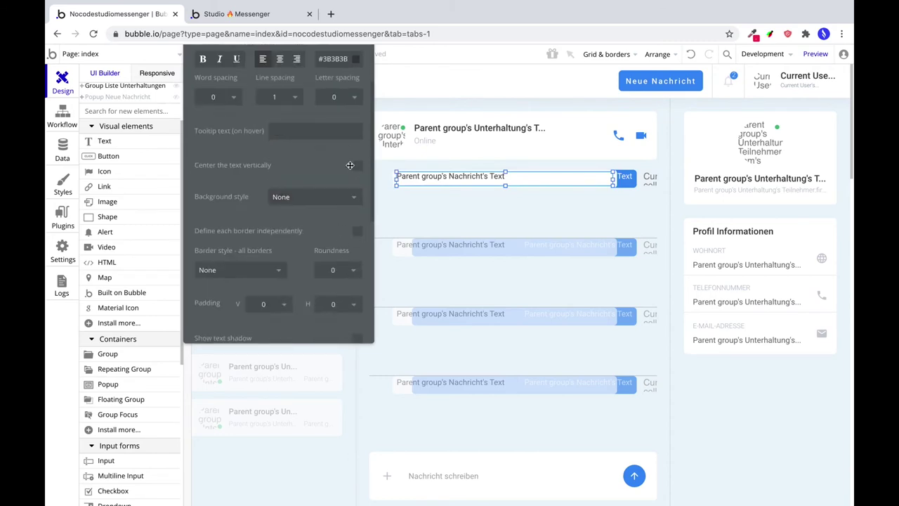
pyautogui.click(625, 180)
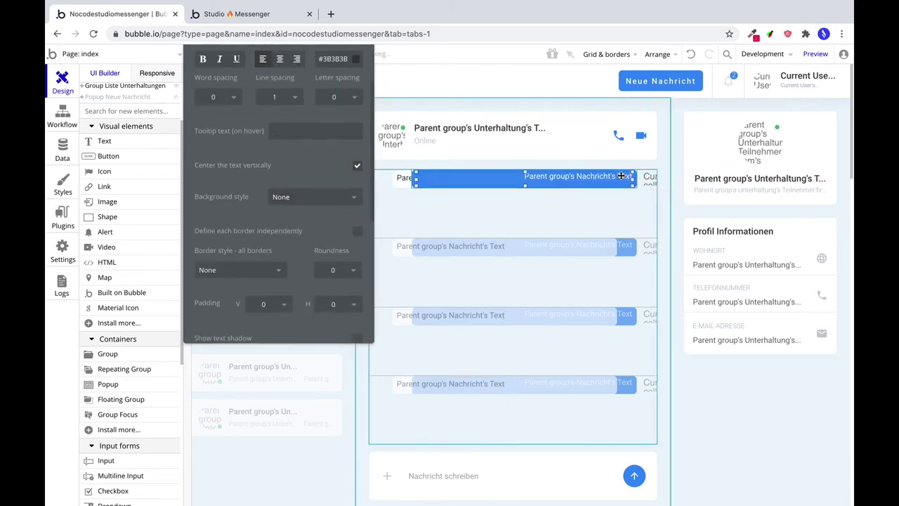
pyautogui.click(358, 165)
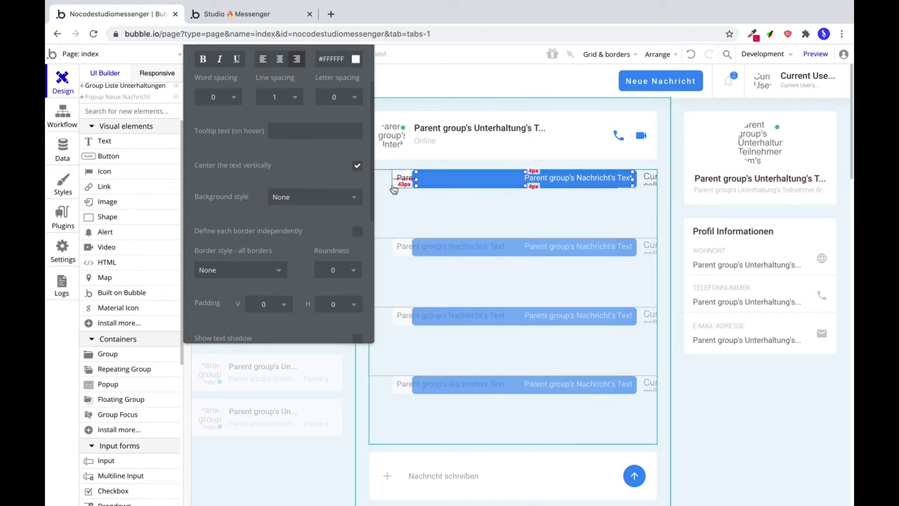
pyautogui.click(394, 184)
pyautogui.scroll(10, 279, 141)
pyautogui.moveTo(276, 87); pyautogui.dragTo(273, 233)
# Change the white bubble's condition to creator is not Current User.
pyautogui.click(281, 138)
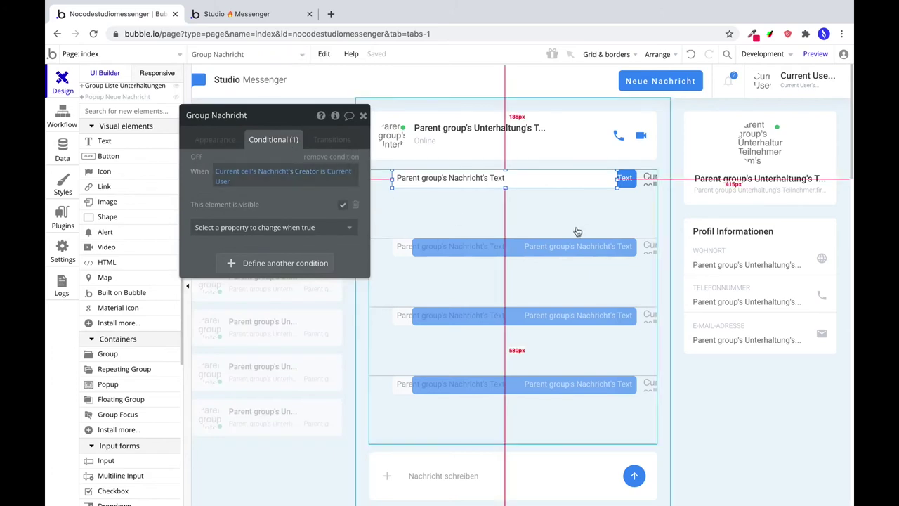
pyautogui.click(326, 177)
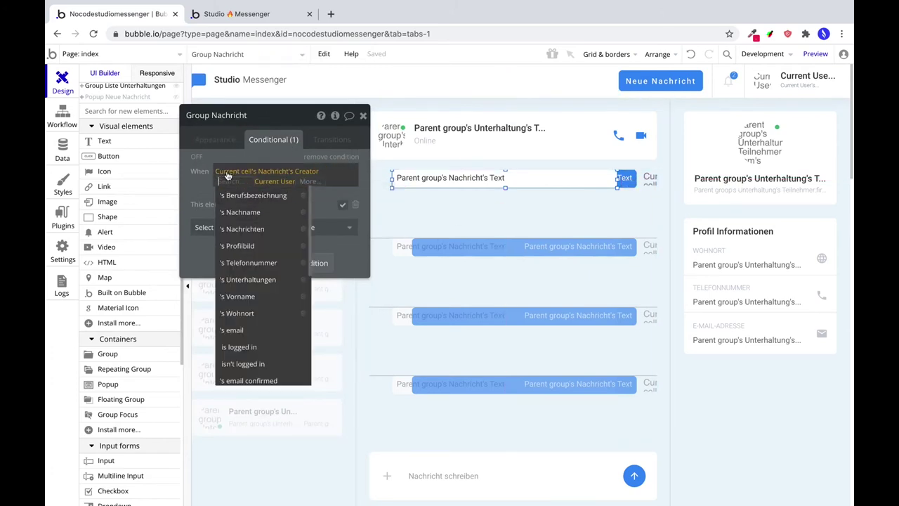
pyautogui.scroll(-3, 281, 297)
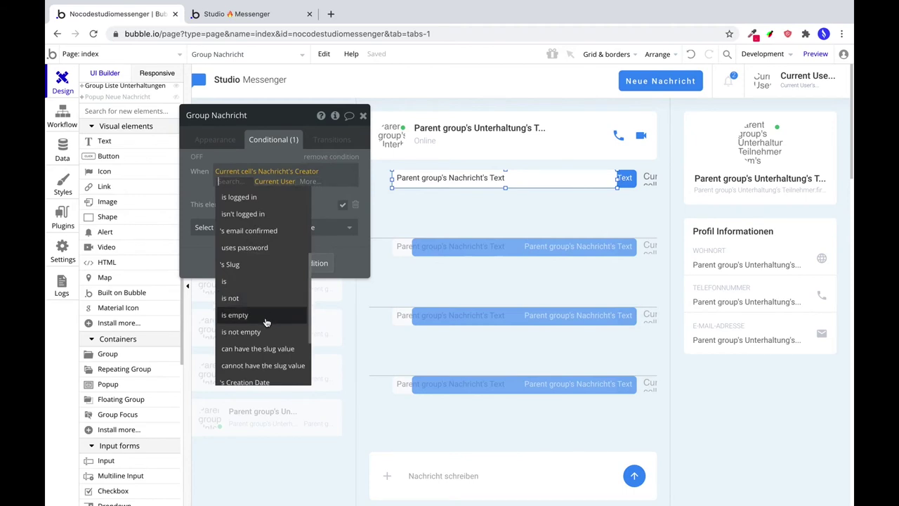
pyautogui.click(255, 298)
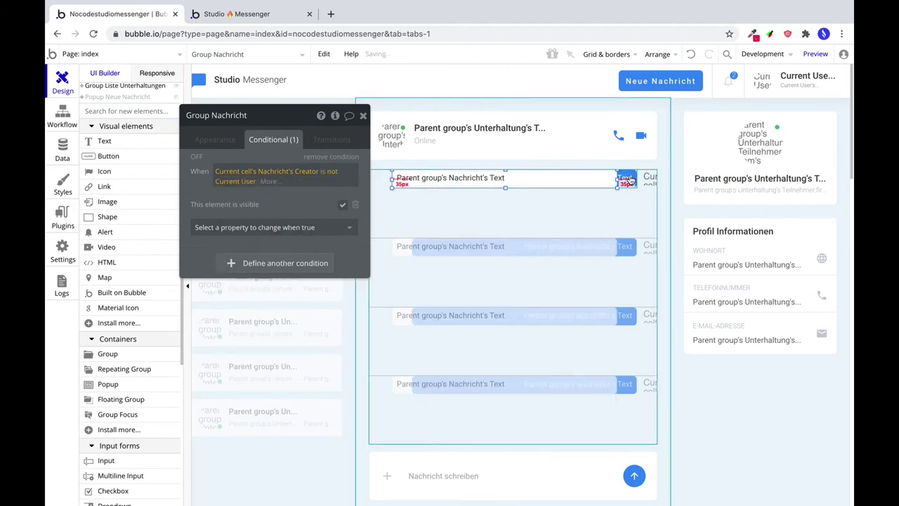
# Paste a copy of the avatar image at X 0, visible only for other senders' messages.
pyautogui.click(647, 177)
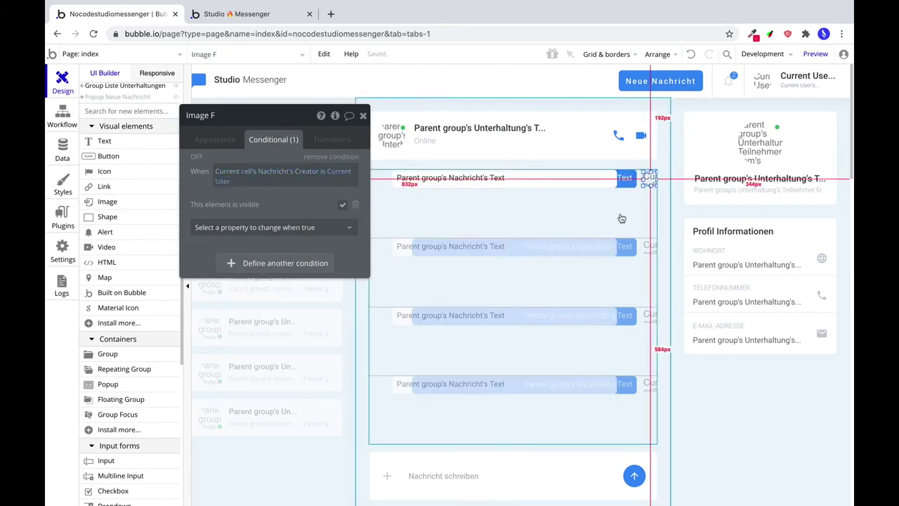
pyautogui.hotkey('ctrl', 'v')
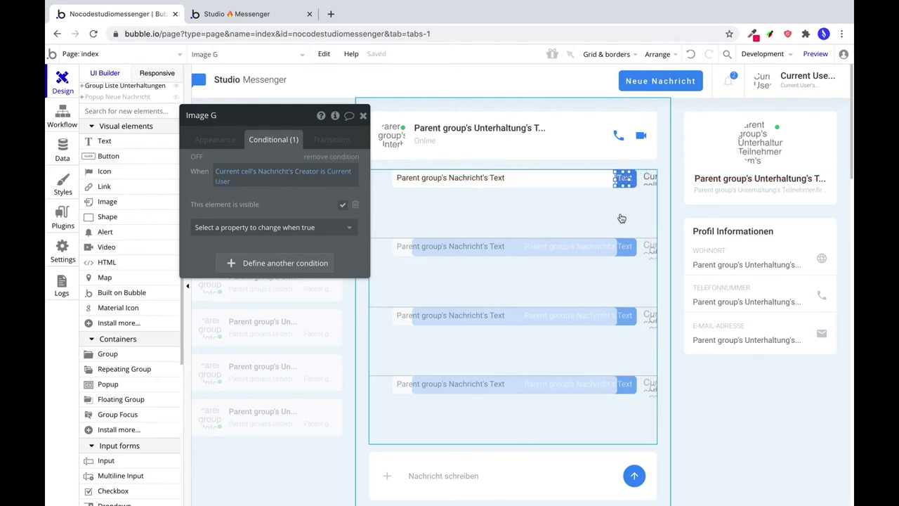
pyautogui.click(215, 139)
pyautogui.scroll(-5, 265, 272)
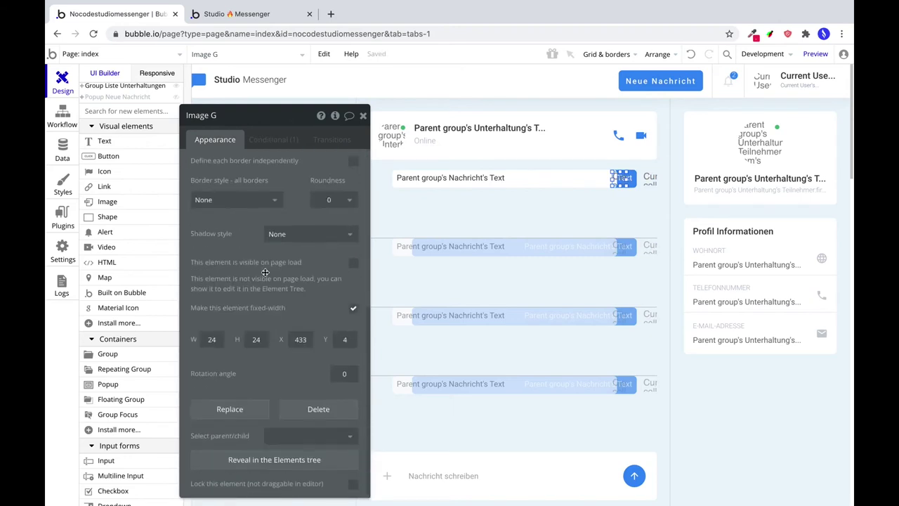
pyautogui.write('0')
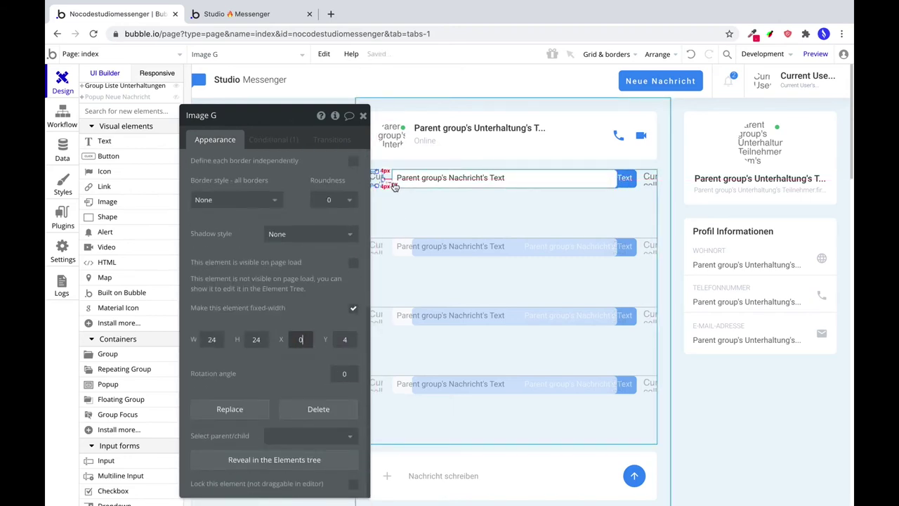
pyautogui.click(271, 140)
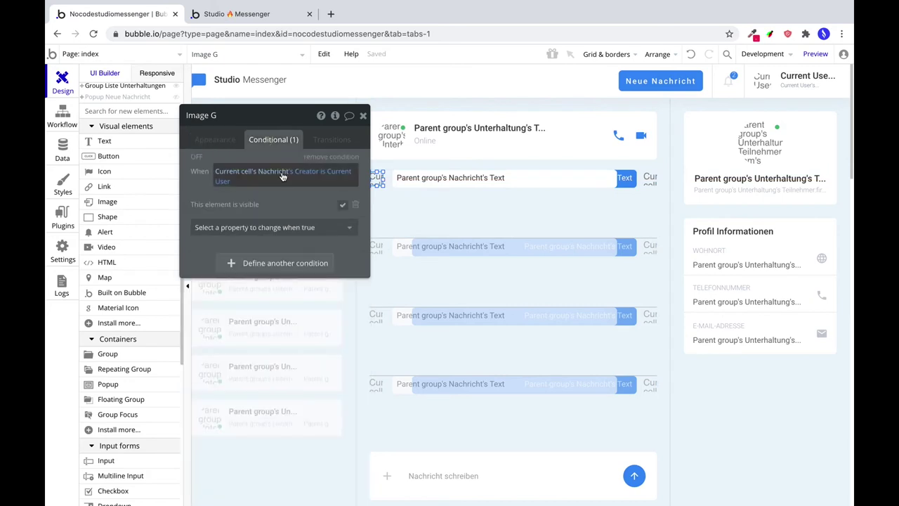
pyautogui.click(321, 176)
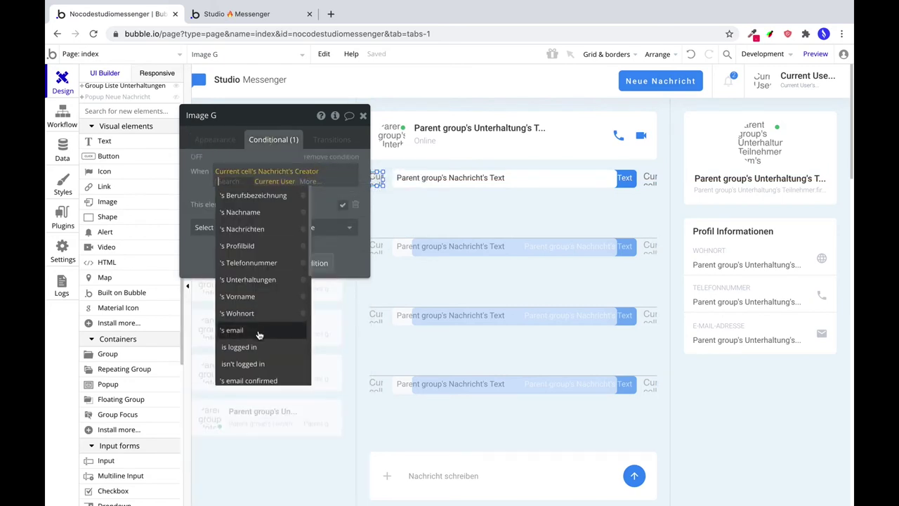
pyautogui.scroll(-1, 259, 348)
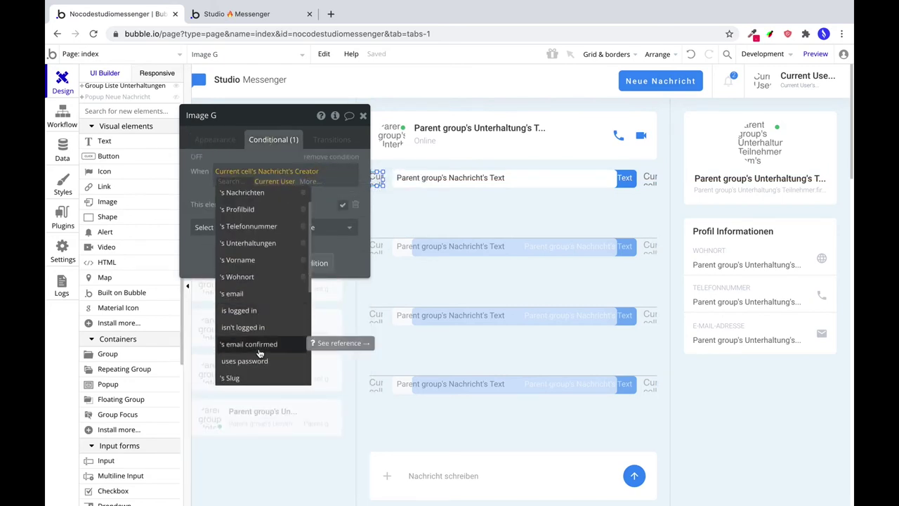
pyautogui.scroll(-2, 258, 353)
pyautogui.click(257, 355)
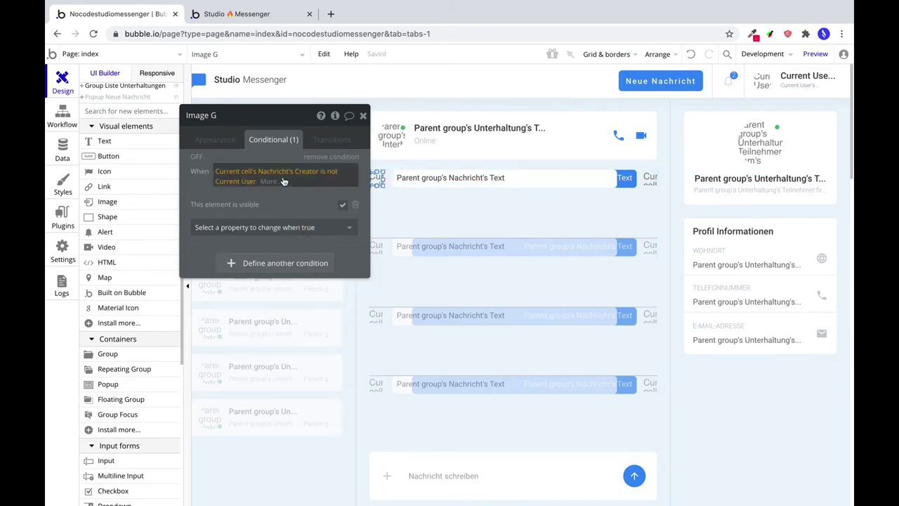
# Narrow the white bubble from its left edge to reveal the avatar, then preview the app.
pyautogui.click(395, 187)
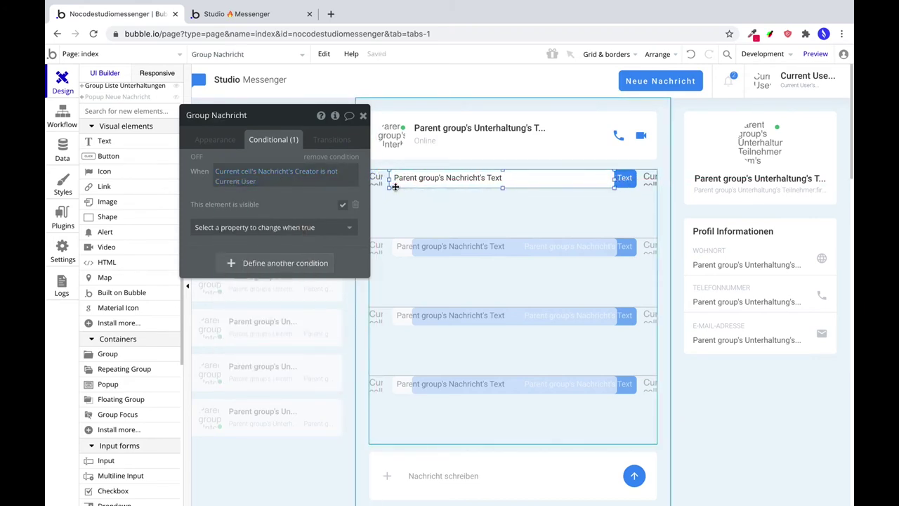
pyautogui.click(394, 187)
pyautogui.click(394, 184)
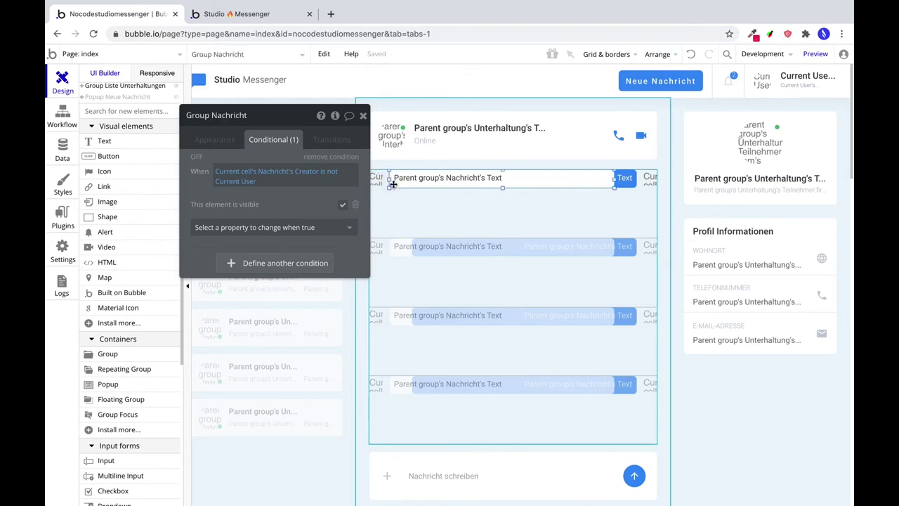
pyautogui.moveTo(373, 184); pyautogui.dragTo(389, 184)
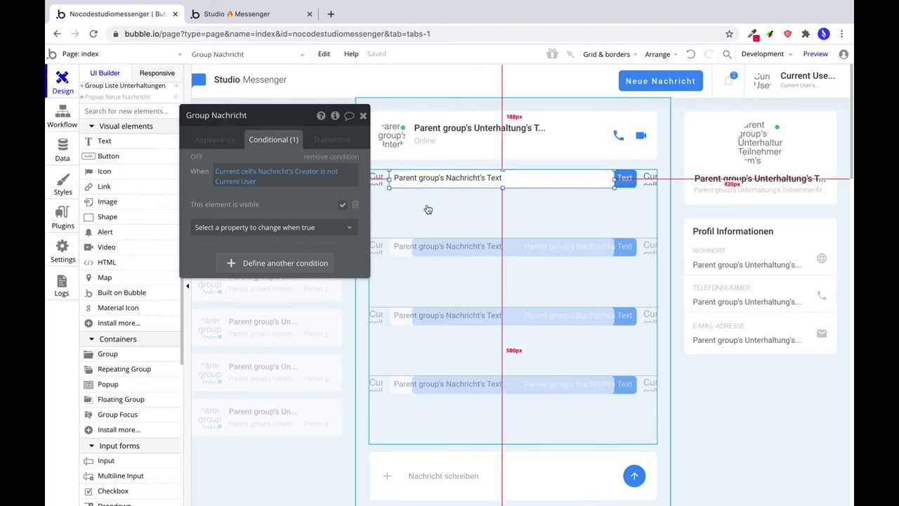
pyautogui.moveTo(284, 115); pyautogui.dragTo(245, 130)
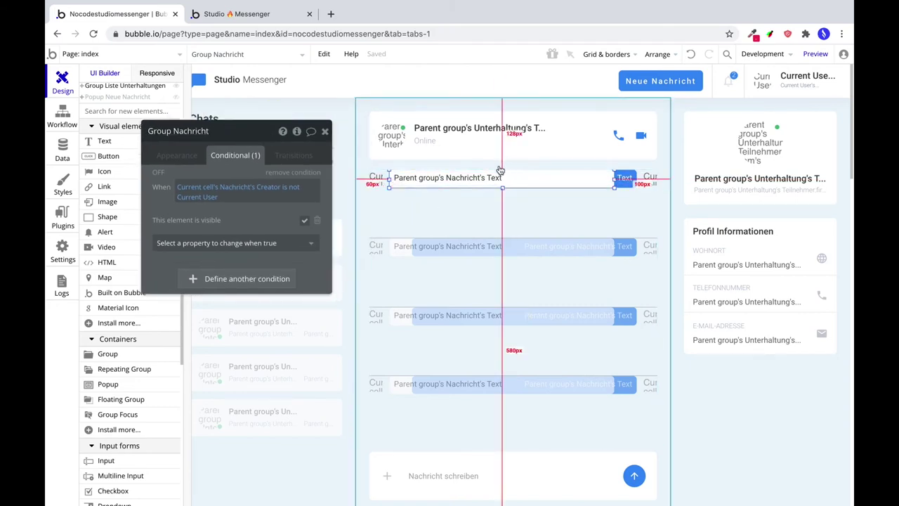
pyautogui.click(815, 55)
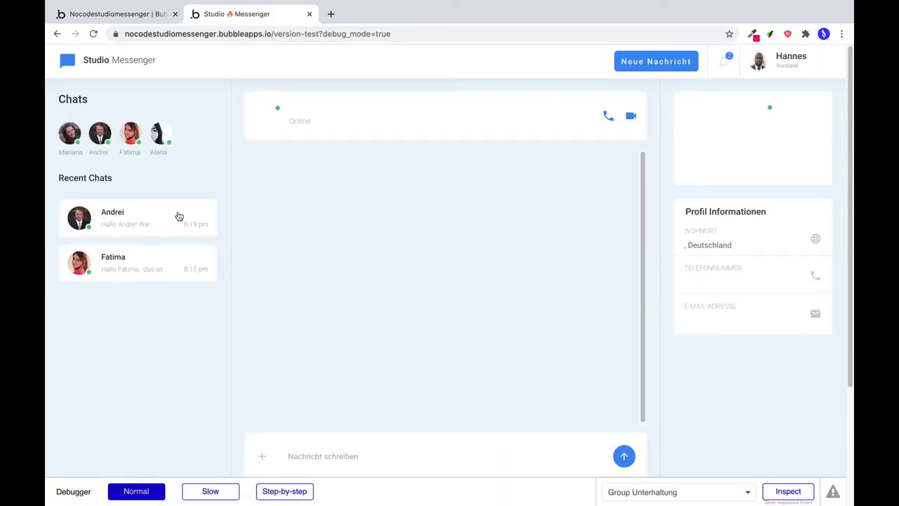
# Open the first recent chat in the preview, inspect its messages, and return to the editor.
pyautogui.click(177, 216)
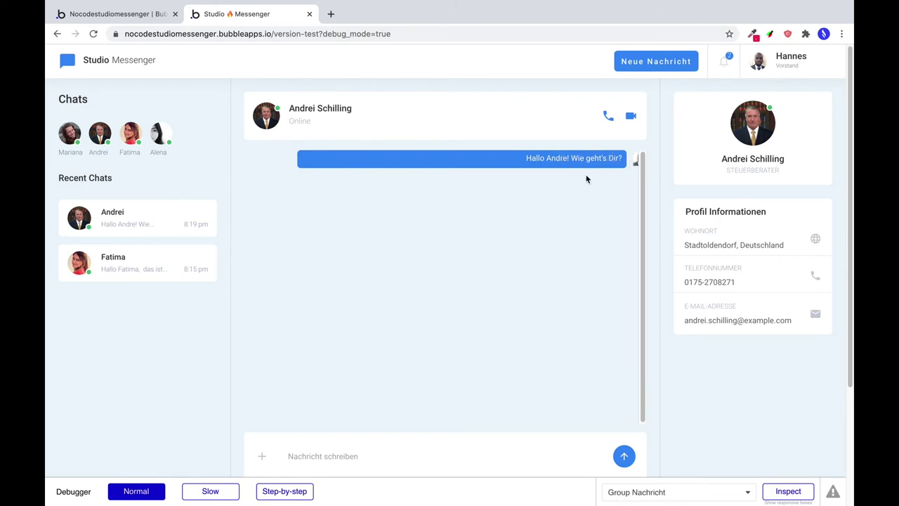
pyautogui.click(637, 170)
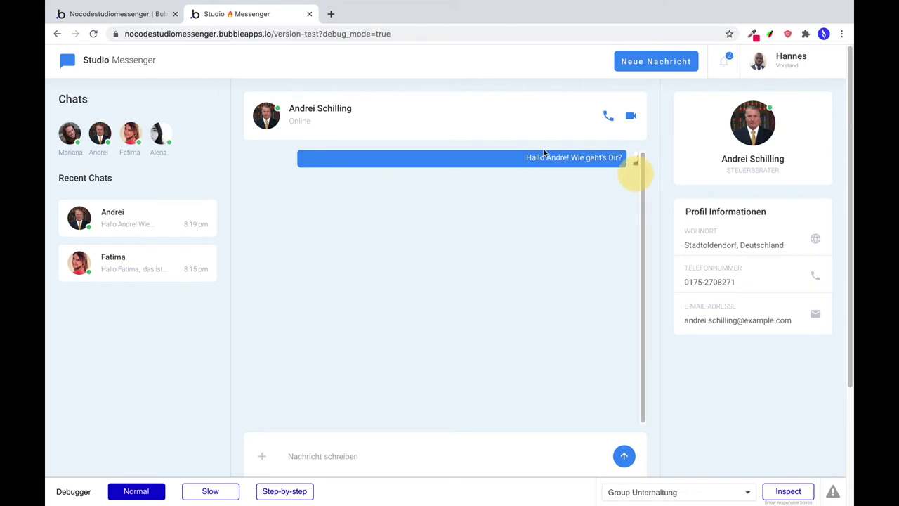
pyautogui.click(141, 13)
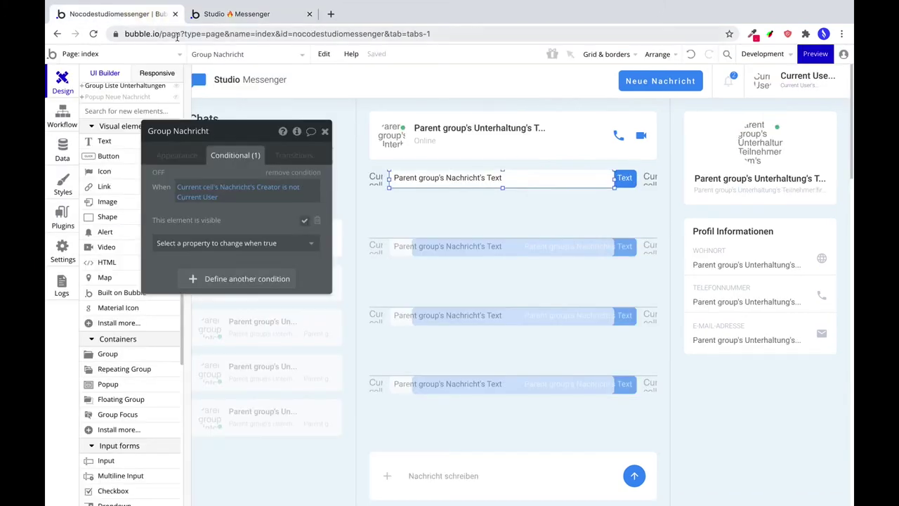
# Set the message repeating group's width to 519 and check a recent chat in the preview.
pyautogui.click(647, 180)
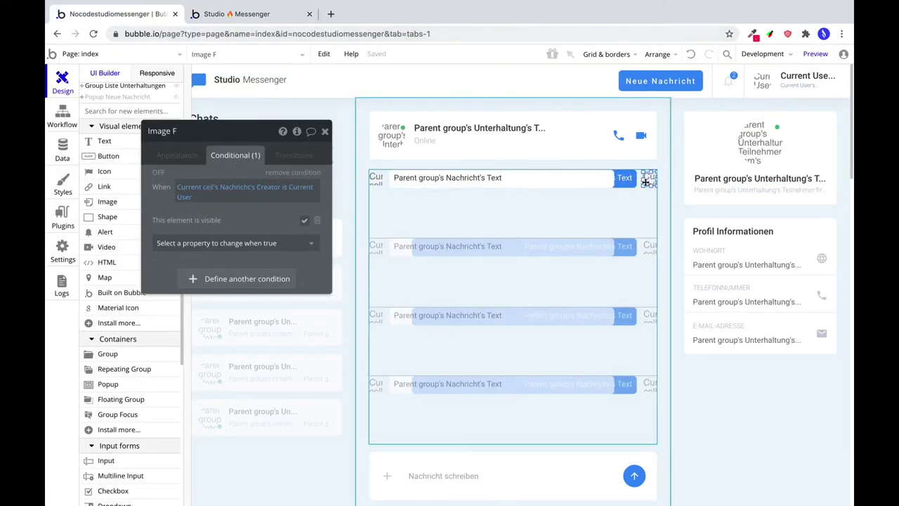
pyautogui.click(651, 225)
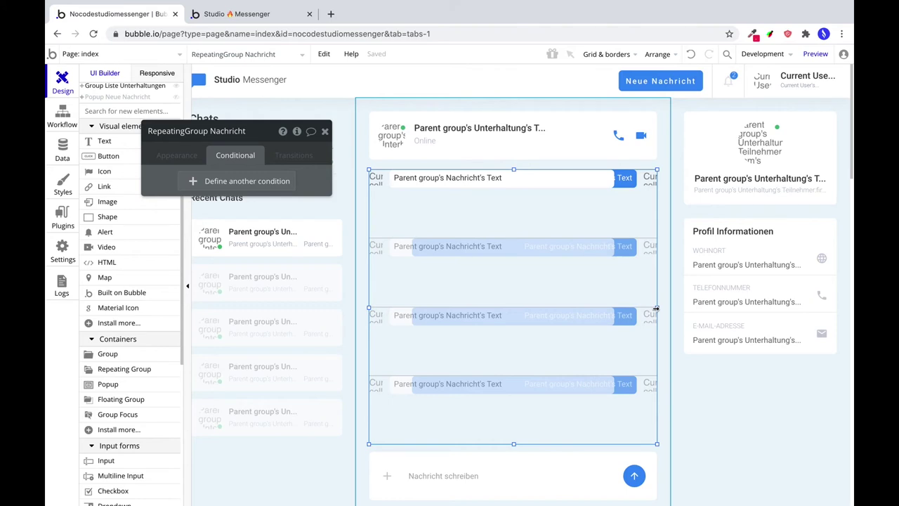
pyautogui.click(177, 156)
pyautogui.scroll(-2, 184, 342)
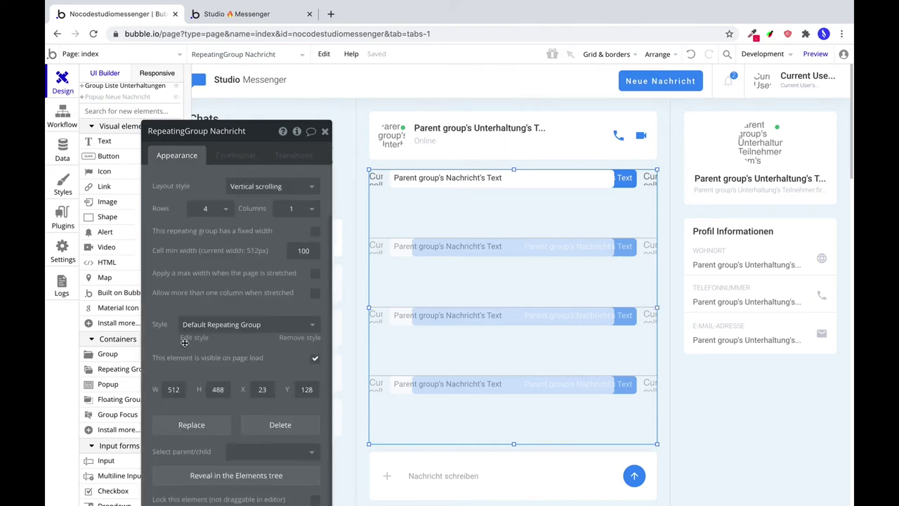
pyautogui.click(174, 392)
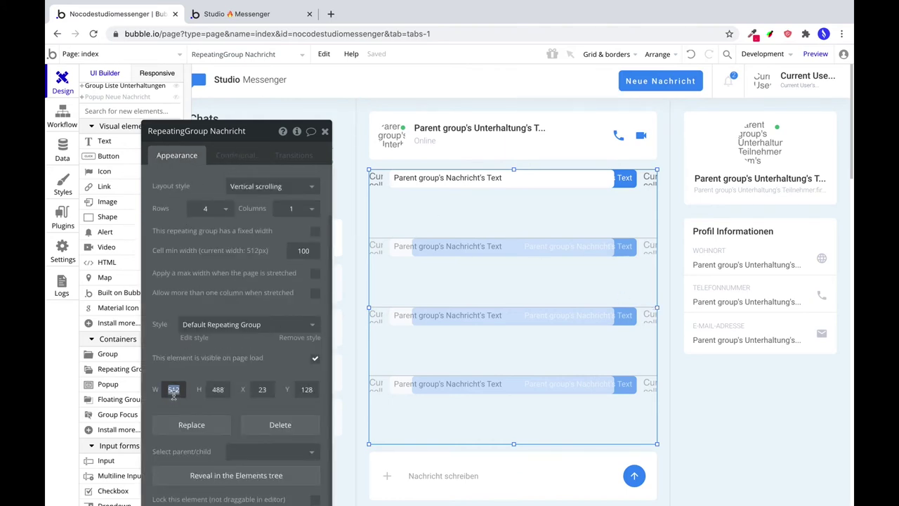
pyautogui.write('519')
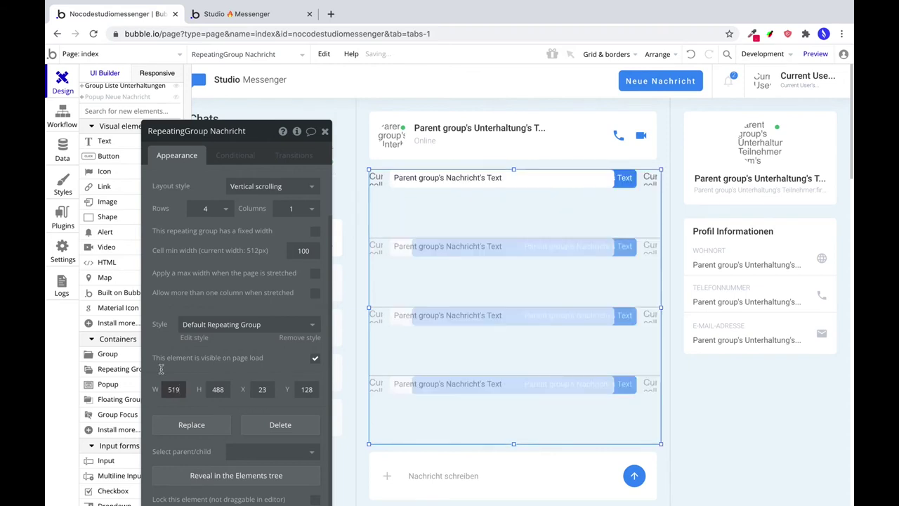
pyautogui.click(194, 19)
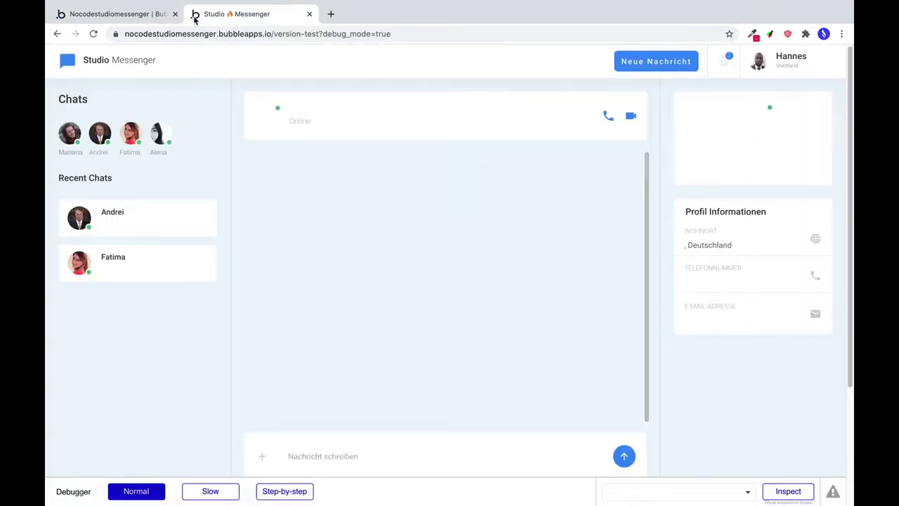
pyautogui.click(169, 206)
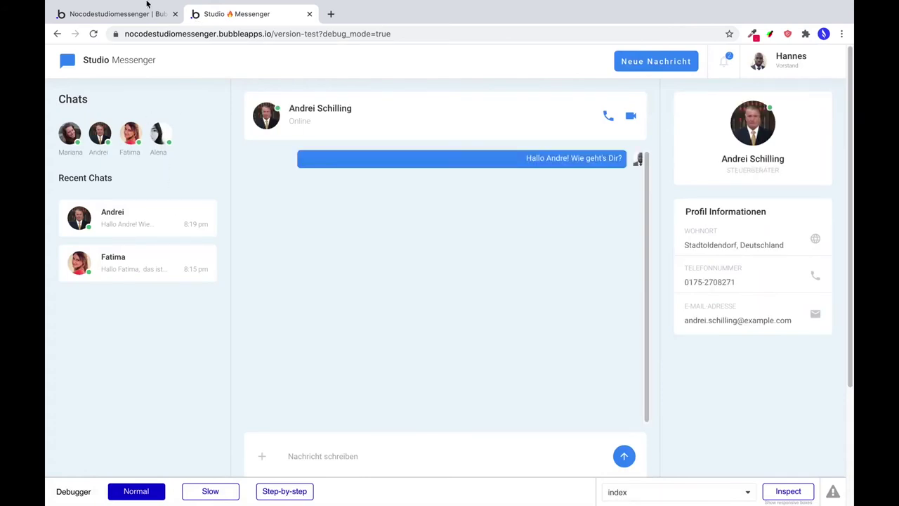
pyautogui.click(133, 15)
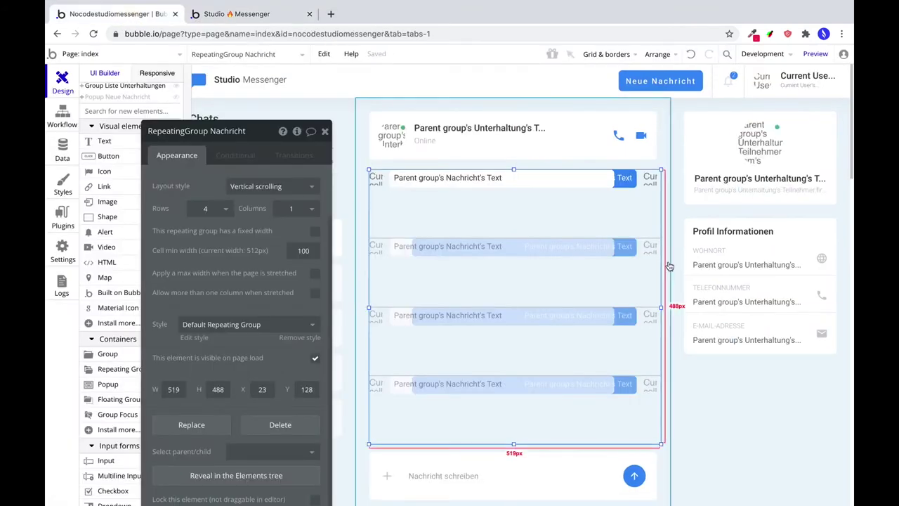
# Make both avatar images circular with roundness 250, then reselect the message list's width.
pyautogui.click(650, 177)
pyautogui.scroll(-4, 169, 336)
pyautogui.scroll(-1, 169, 336)
pyautogui.click(291, 339)
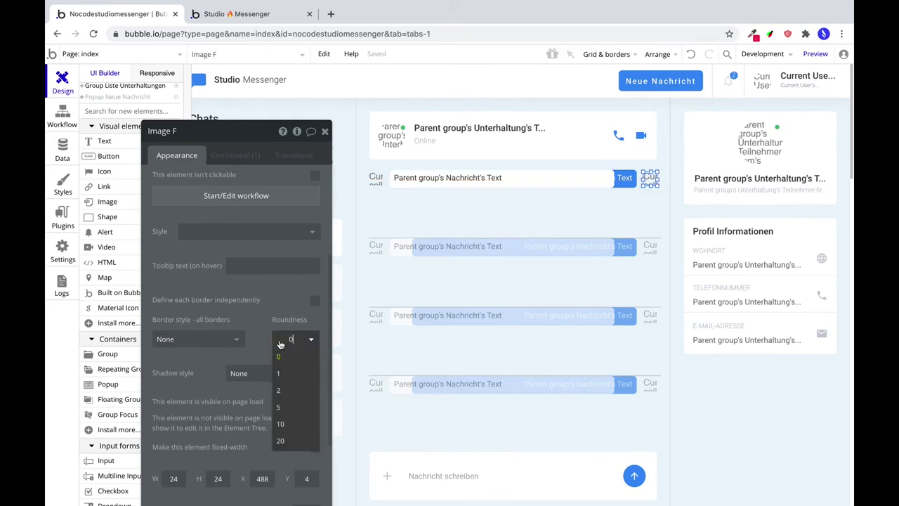
pyautogui.write('250')
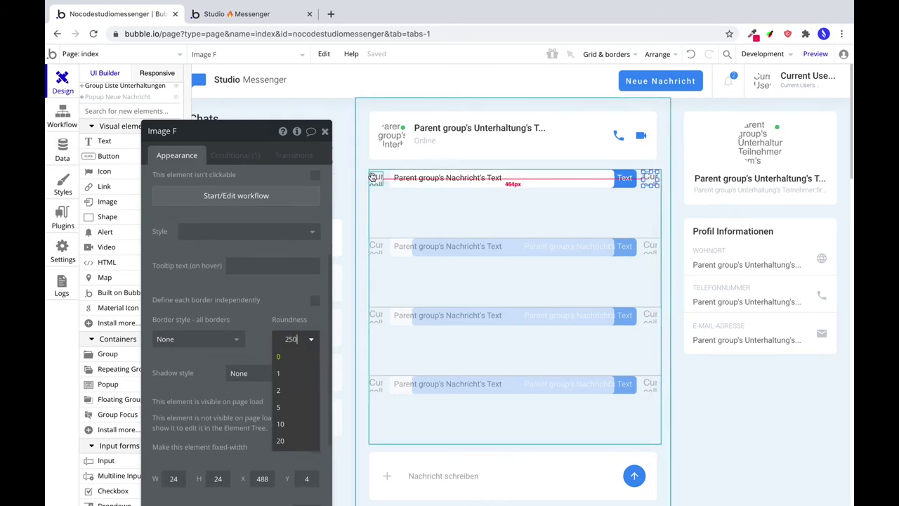
pyautogui.click(377, 178)
pyautogui.click(292, 340)
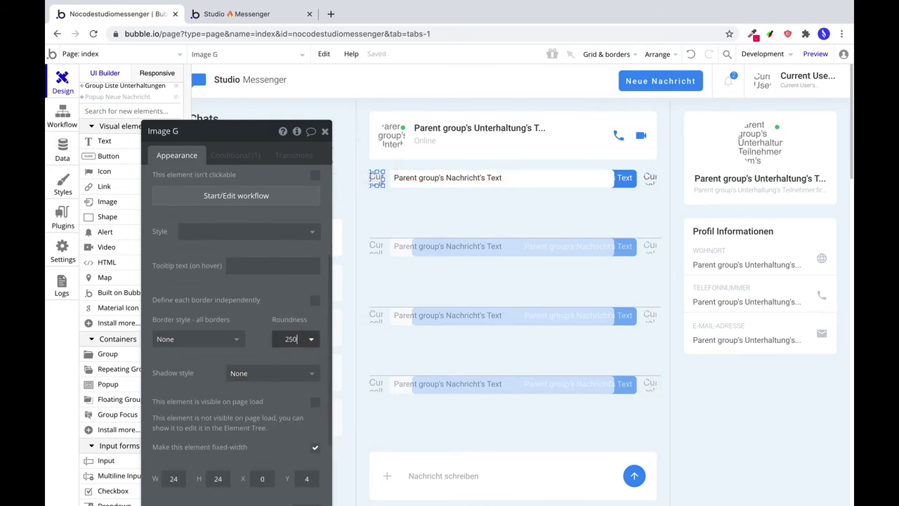
pyautogui.write('250')
pyautogui.press('Return')
pyautogui.click(617, 214)
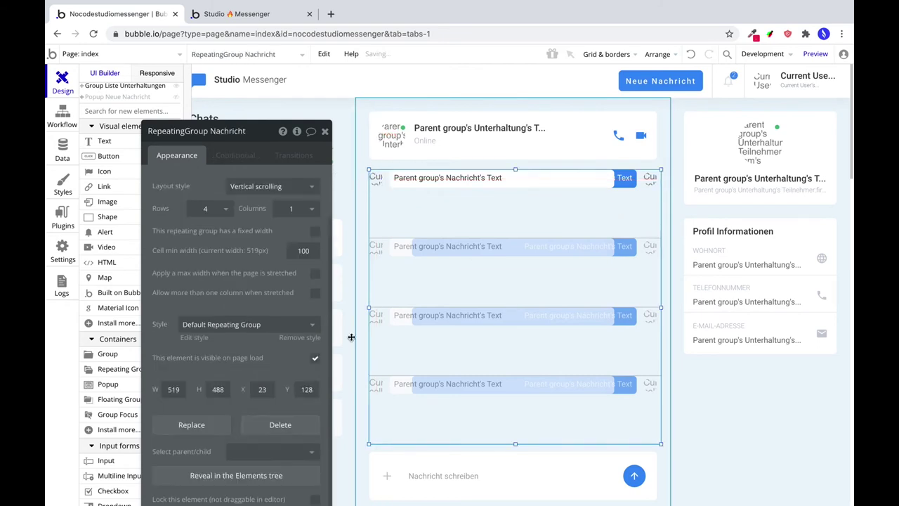
pyautogui.click(174, 388)
# Set the message list width to 524, clear its preset style and set Separator to None.
pyautogui.write('524')
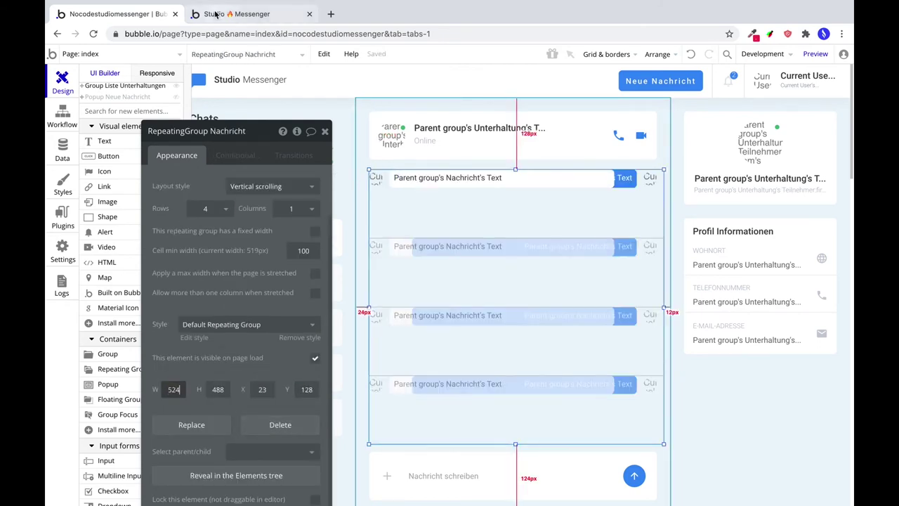
pyautogui.click(218, 13)
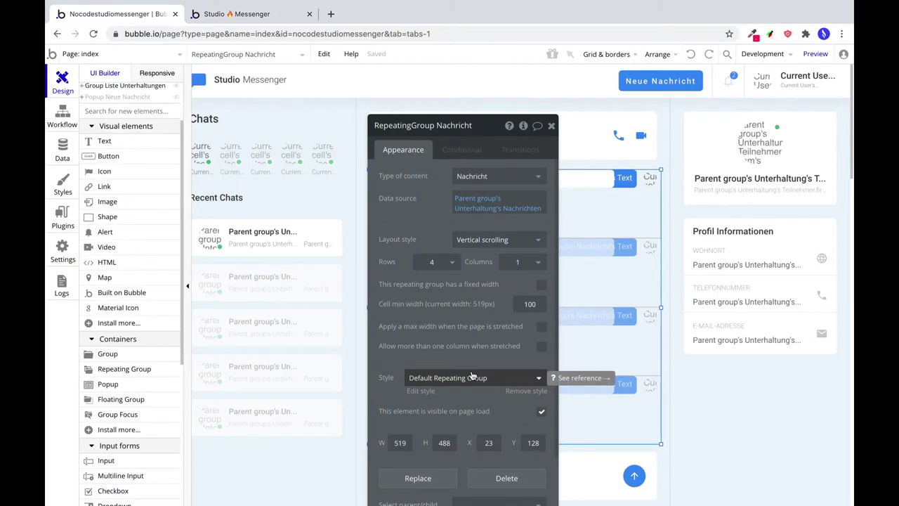
pyautogui.click(472, 377)
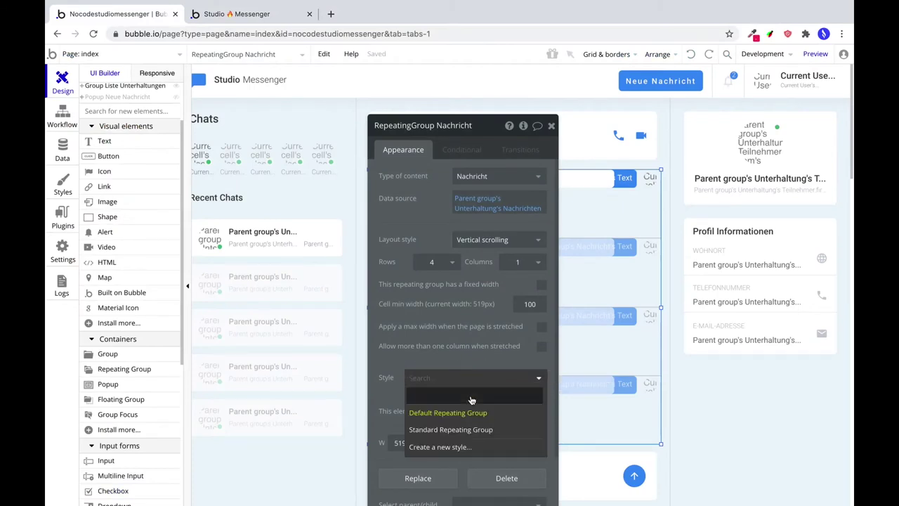
pyautogui.click(458, 388)
pyautogui.click(440, 285)
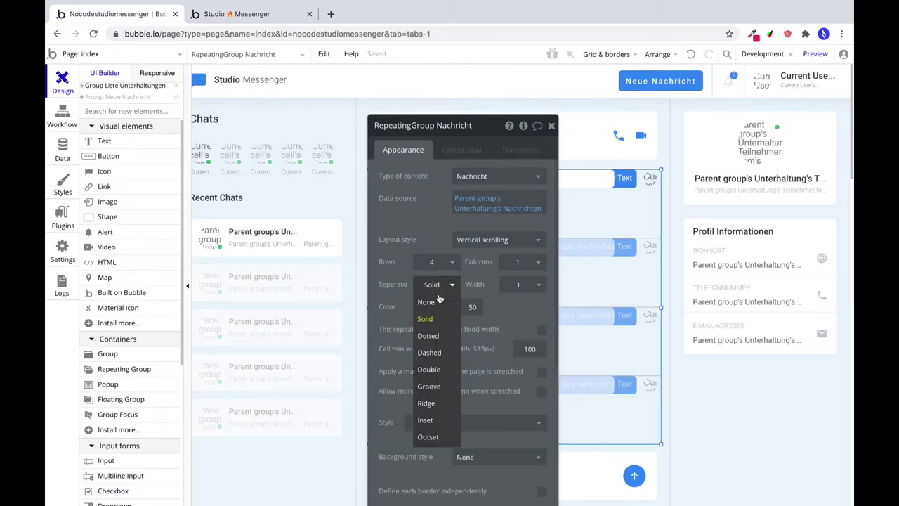
pyautogui.click(435, 300)
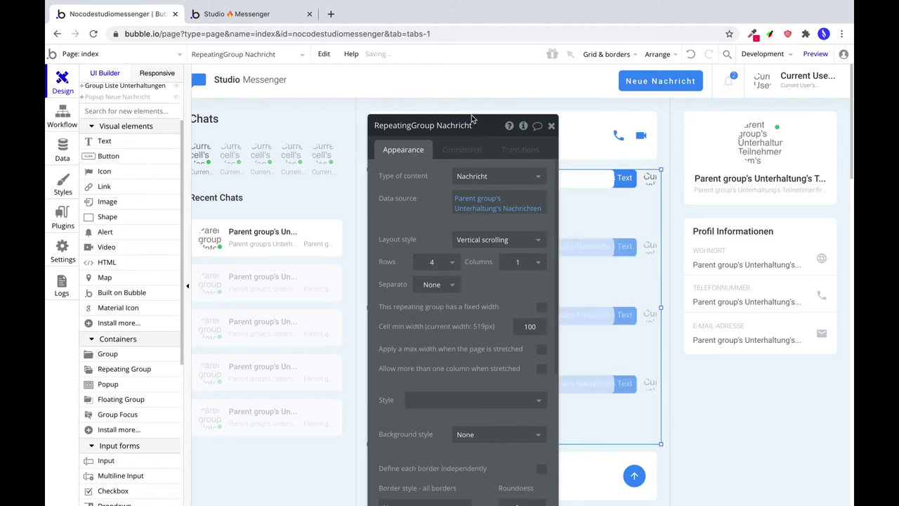
# Make the message list show 11 rows.
pyautogui.moveTo(471, 120); pyautogui.dragTo(267, 56)
pyautogui.click(233, 204)
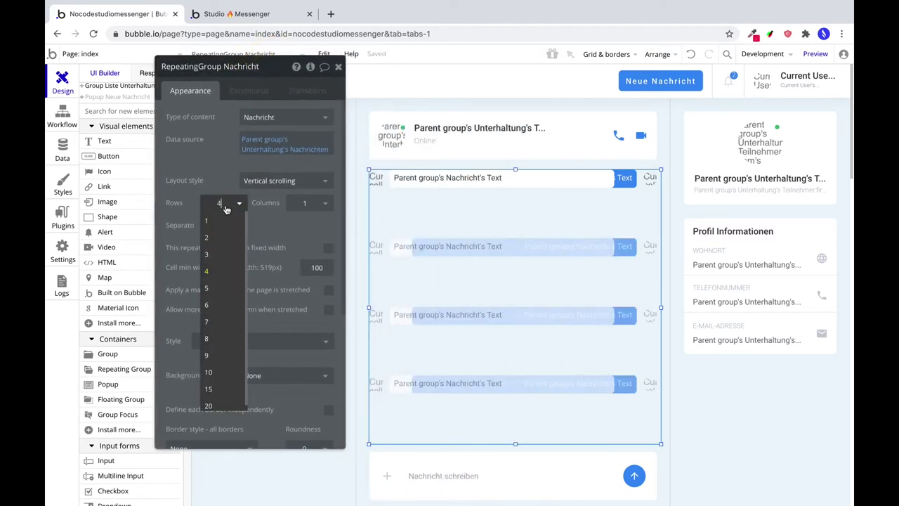
pyautogui.click(222, 202)
pyautogui.click(222, 202)
pyautogui.write('11')
pyautogui.press('Return')
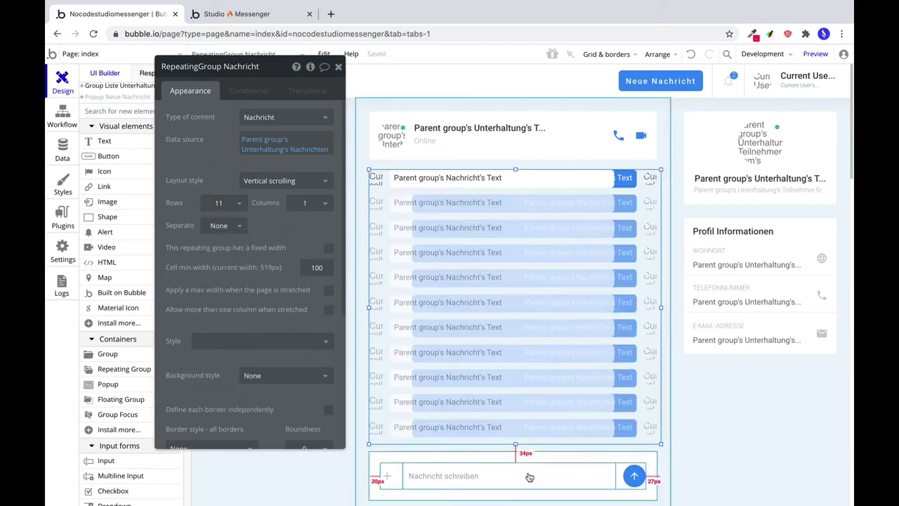
# Give the message-input container type Unterhaltung with data source Parent group's Unterhaltung.
pyautogui.click(558, 461)
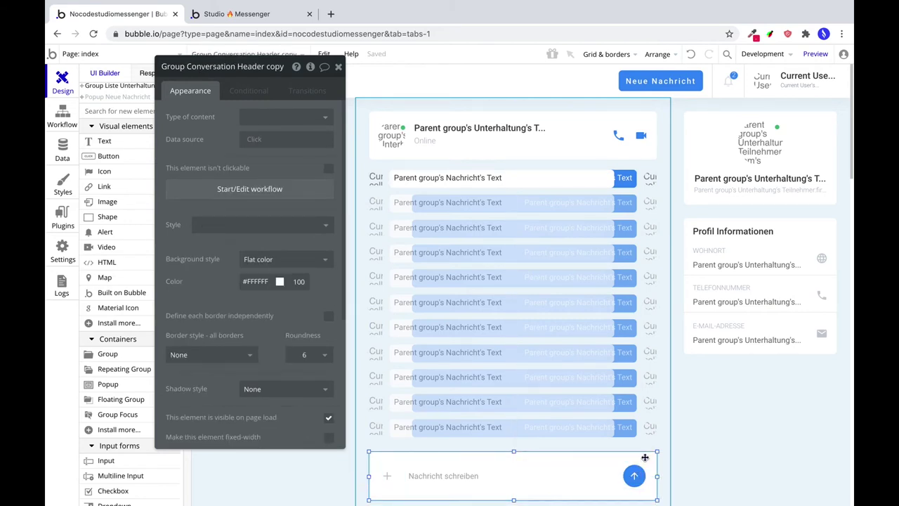
pyautogui.click(272, 117)
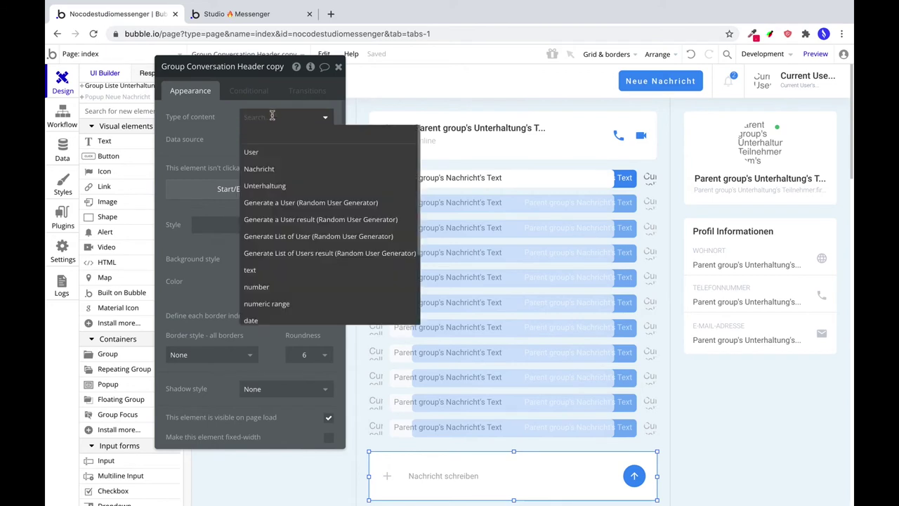
pyautogui.click(271, 185)
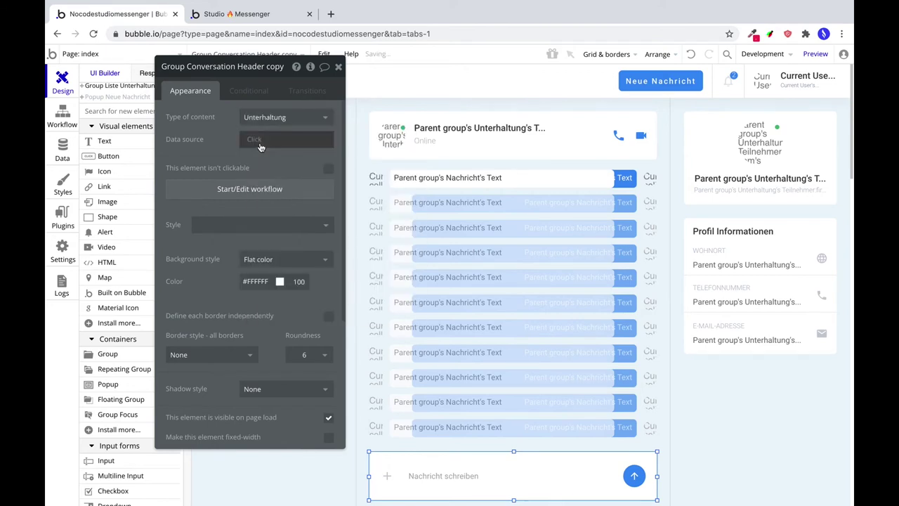
pyautogui.click(260, 144)
pyautogui.click(270, 171)
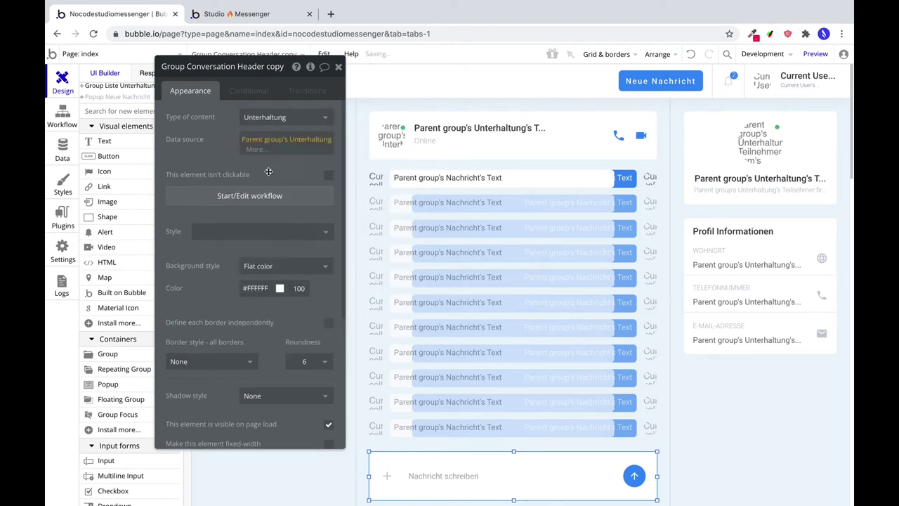
# Give inner Group M the same Unterhaltung type and Parent group's Unterhaltung source.
pyautogui.click(617, 471)
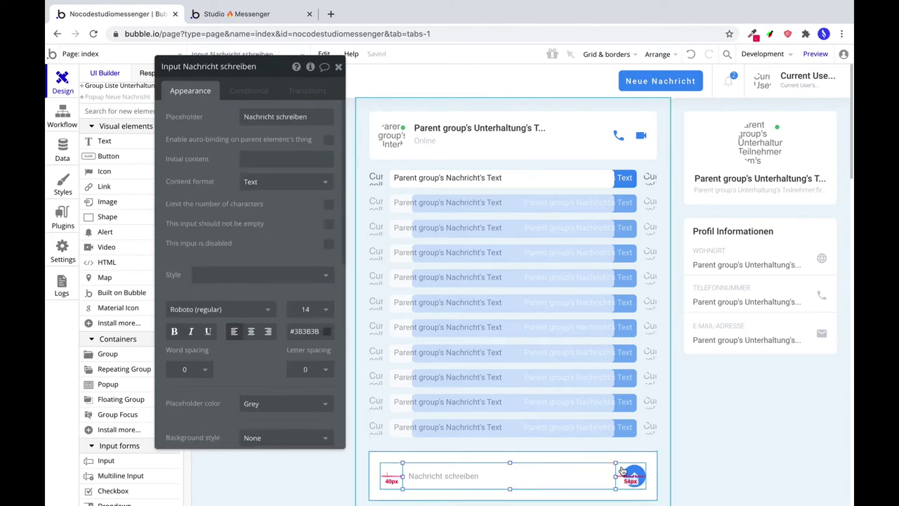
pyautogui.click(619, 470)
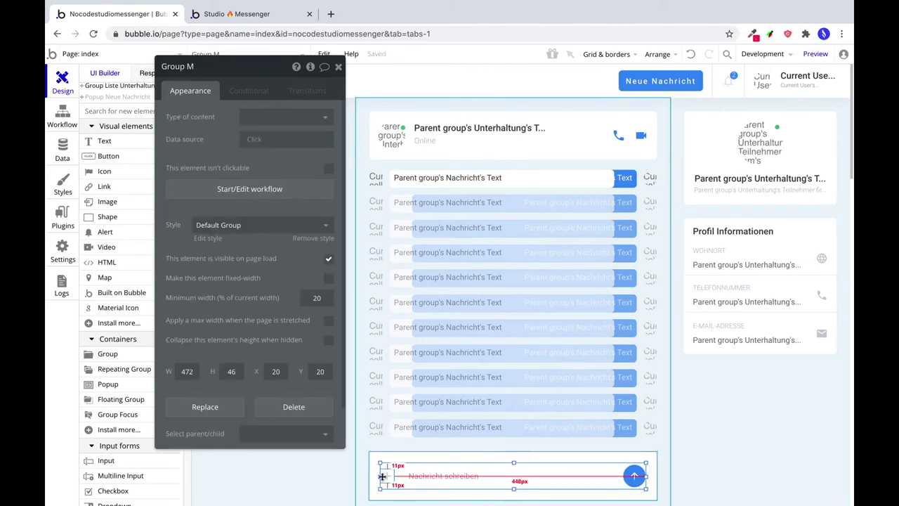
pyautogui.click(284, 117)
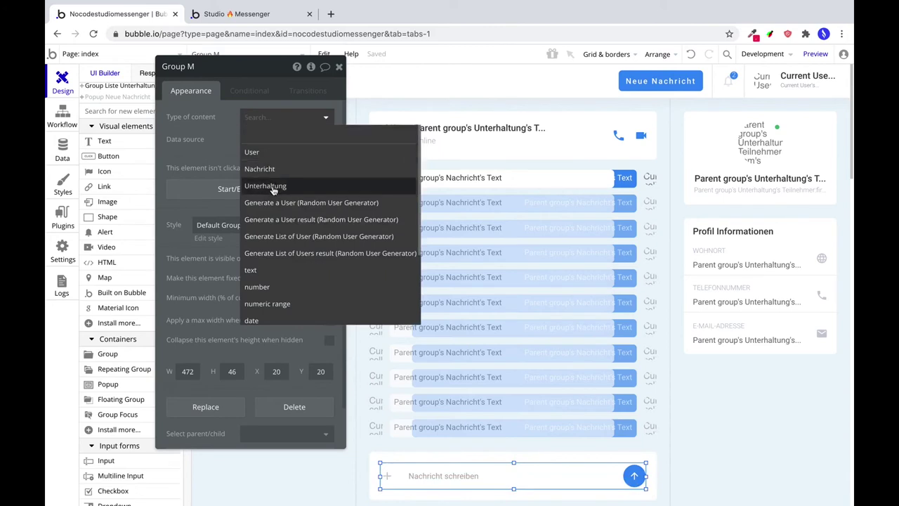
pyautogui.click(272, 188)
pyautogui.click(268, 147)
pyautogui.click(288, 170)
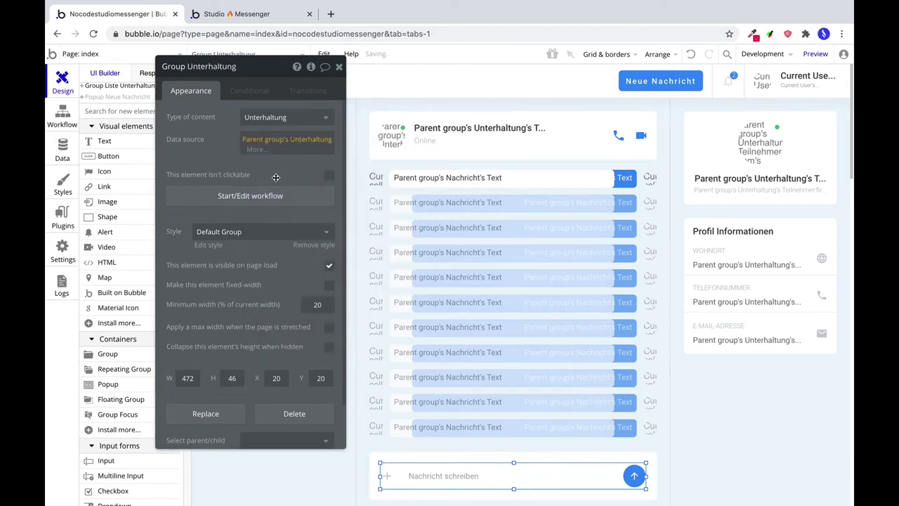
pyautogui.click(634, 476)
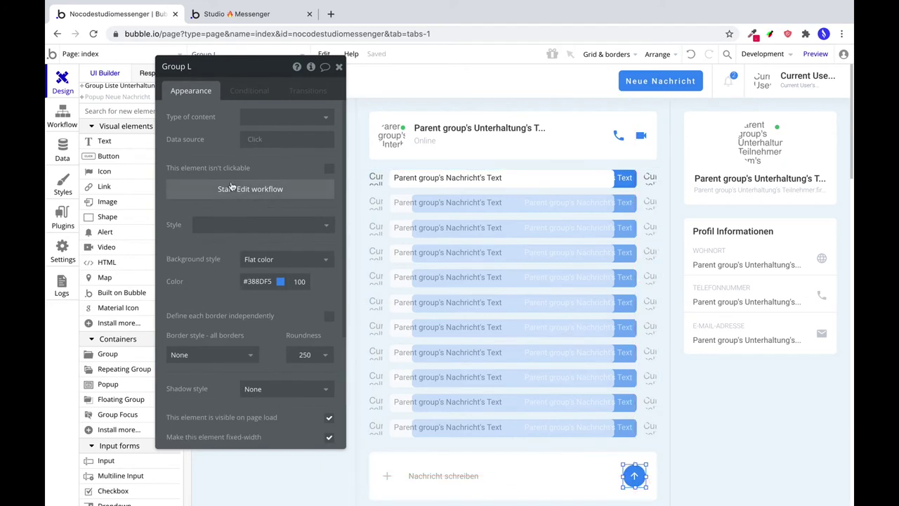
pyautogui.click(231, 187)
# Add a Create a new Nachricht action to the send button's workflow.
pyautogui.moveTo(286, 76); pyautogui.dragTo(299, 82)
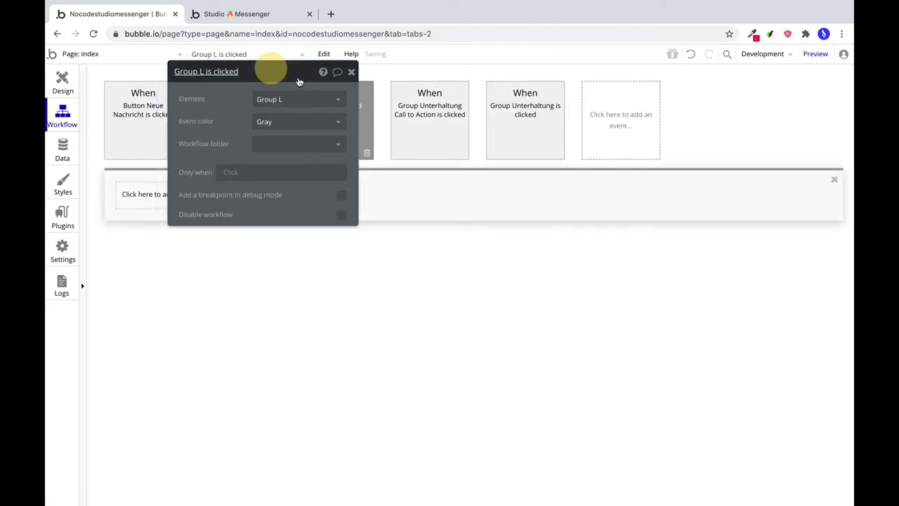
pyautogui.click(161, 194)
pyautogui.moveTo(190, 258)
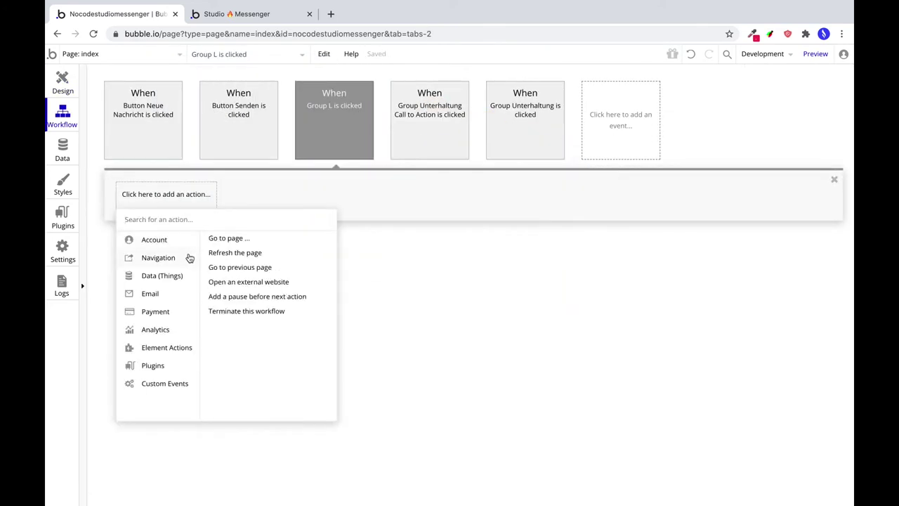
pyautogui.moveTo(174, 282)
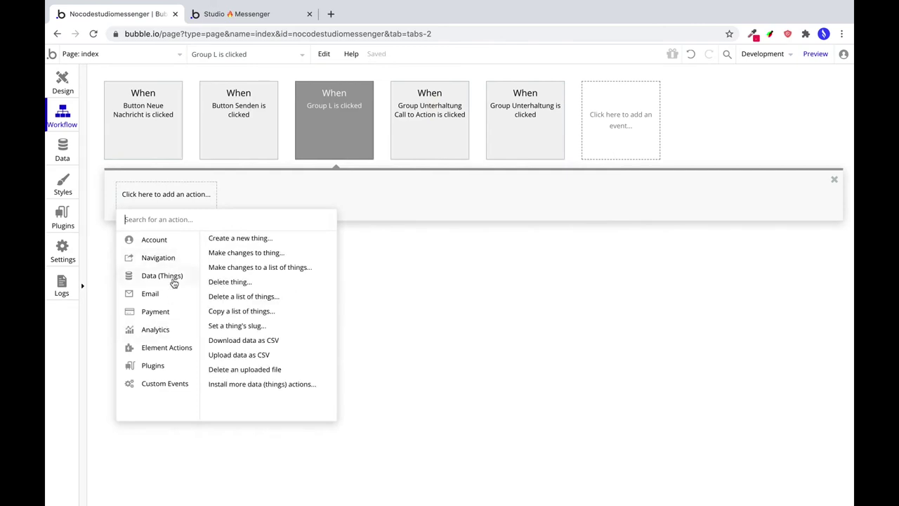
pyautogui.click(235, 239)
pyautogui.click(552, 174)
pyautogui.click(528, 197)
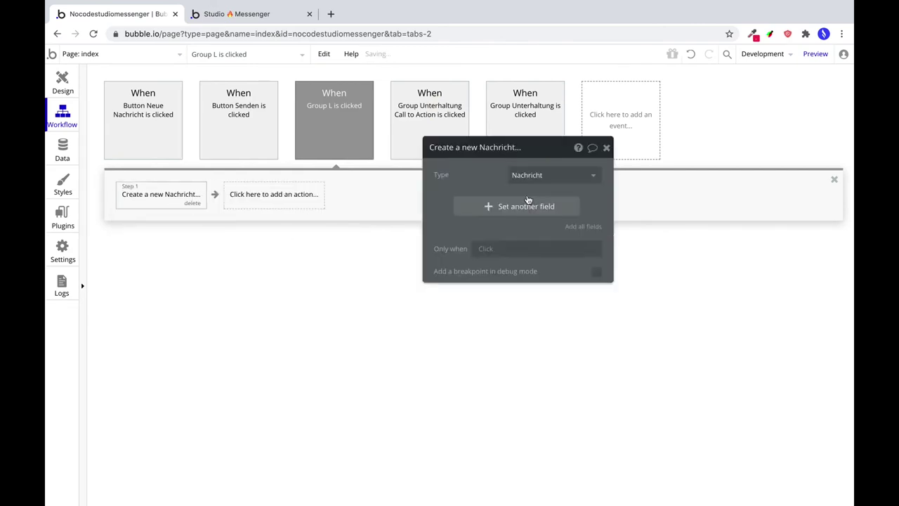
# Set the new Nachricht's Text to Input Nachricht schreiben's value.
pyautogui.click(493, 214)
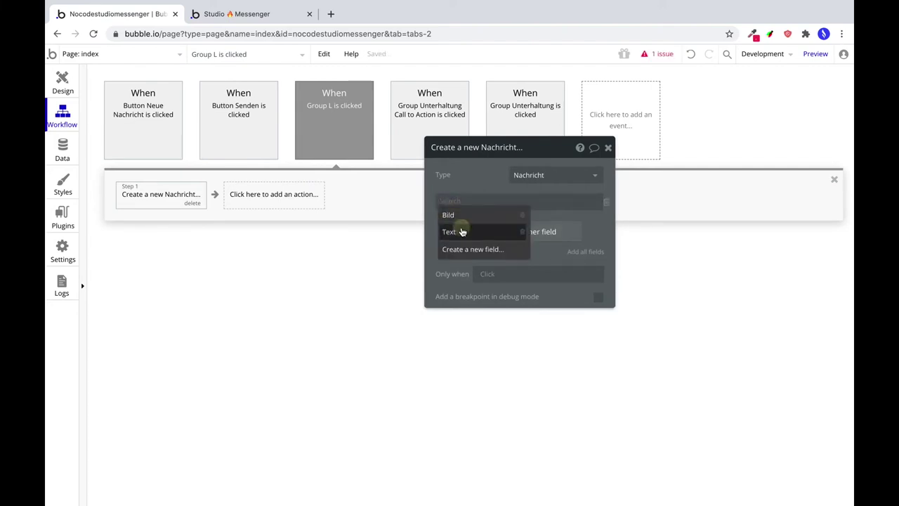
pyautogui.click(462, 232)
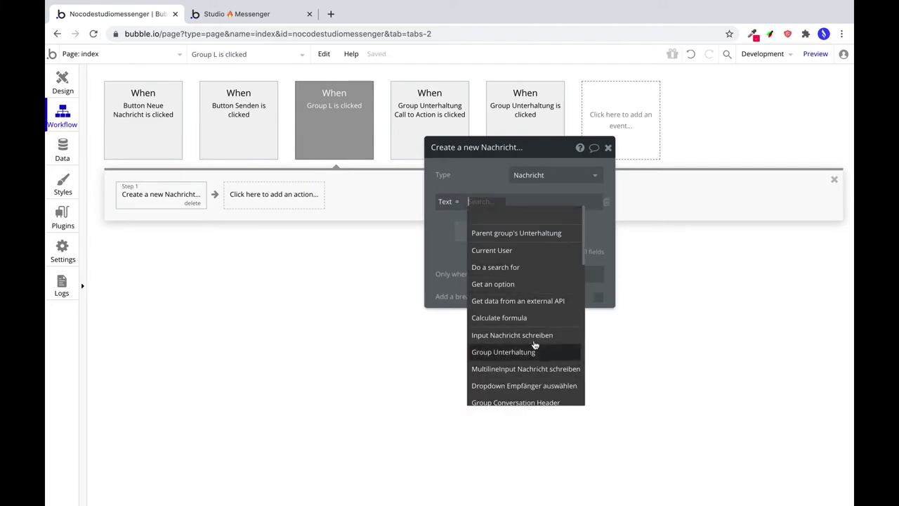
pyautogui.click(530, 336)
pyautogui.click(562, 215)
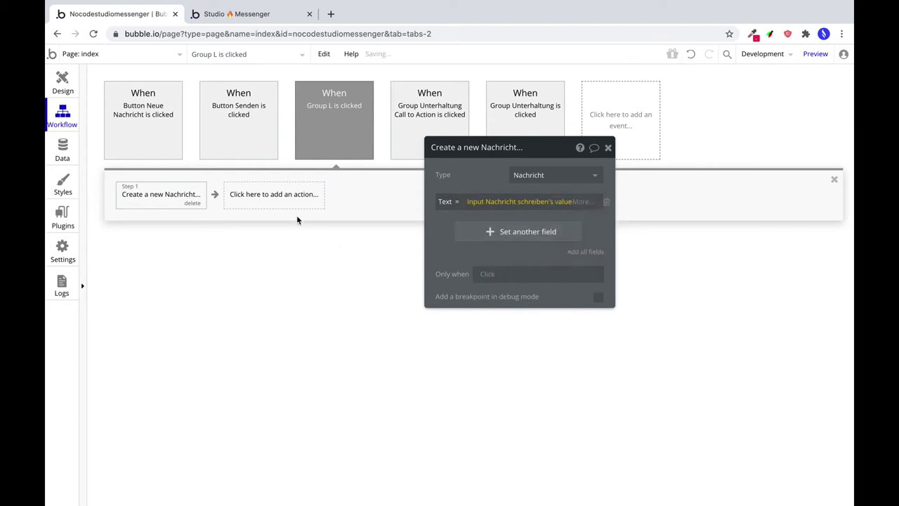
pyautogui.click(292, 203)
pyautogui.moveTo(278, 308)
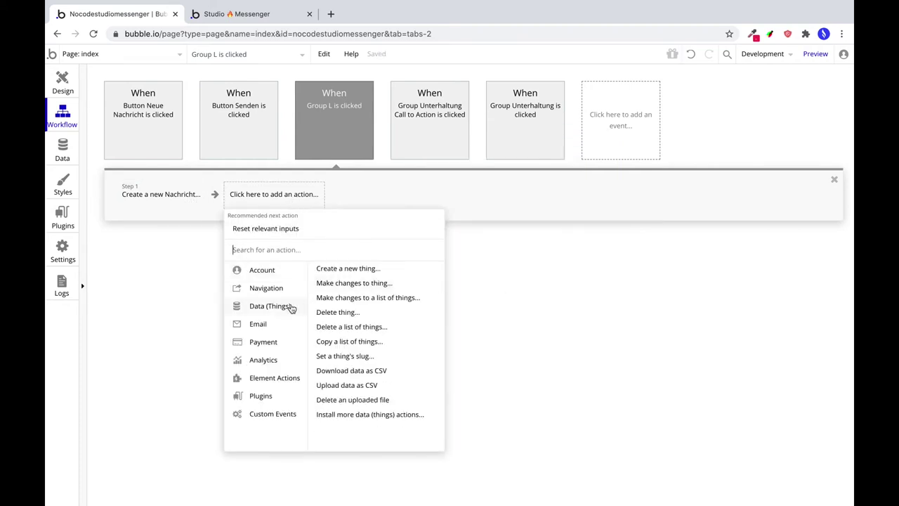
# Add a Make changes step adding Result of step 1 to the parent group's Unterhaltung Nachrichten.
pyautogui.click(344, 283)
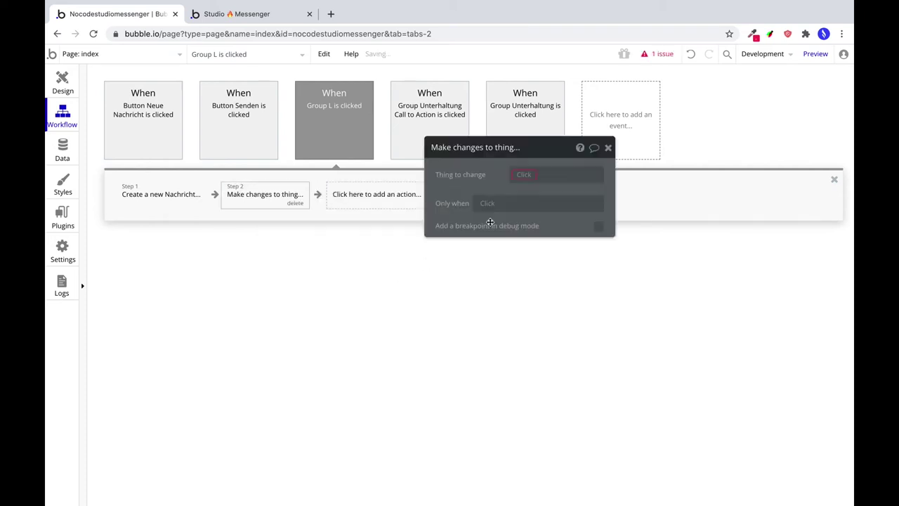
pyautogui.click(520, 176)
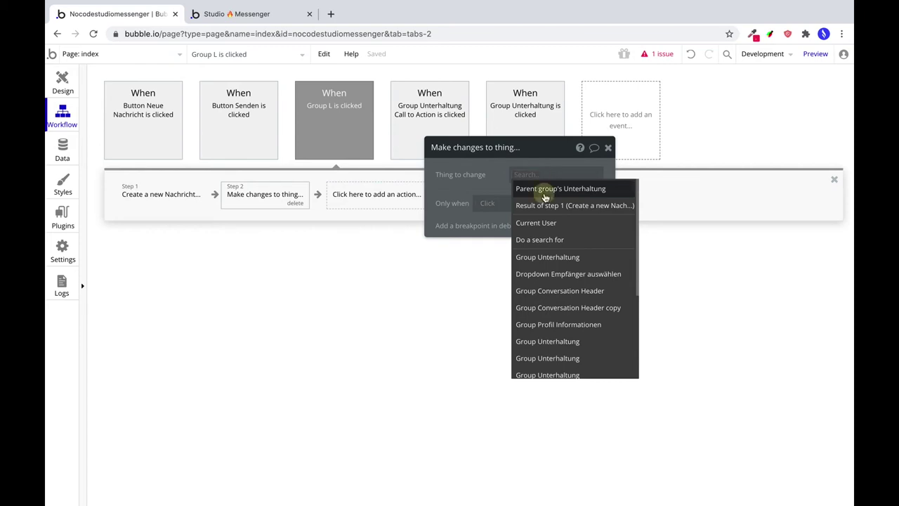
pyautogui.click(545, 190)
pyautogui.click(512, 211)
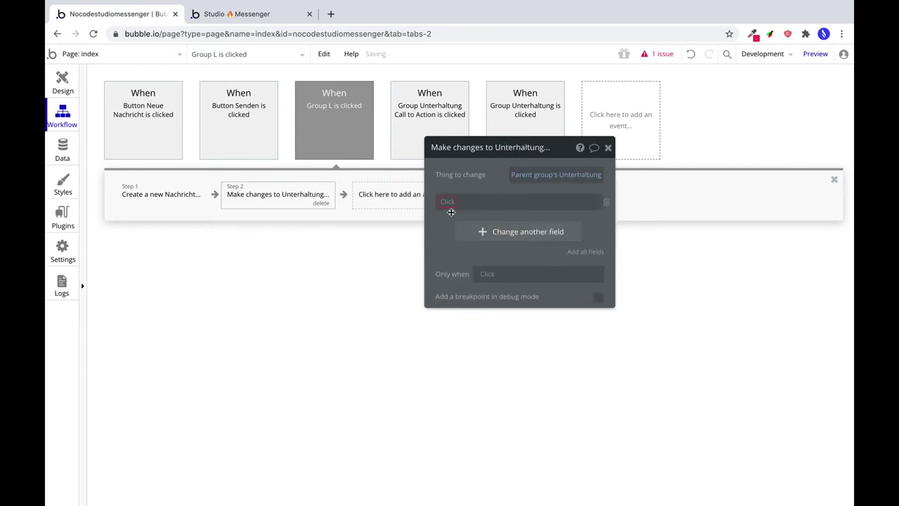
pyautogui.click(464, 215)
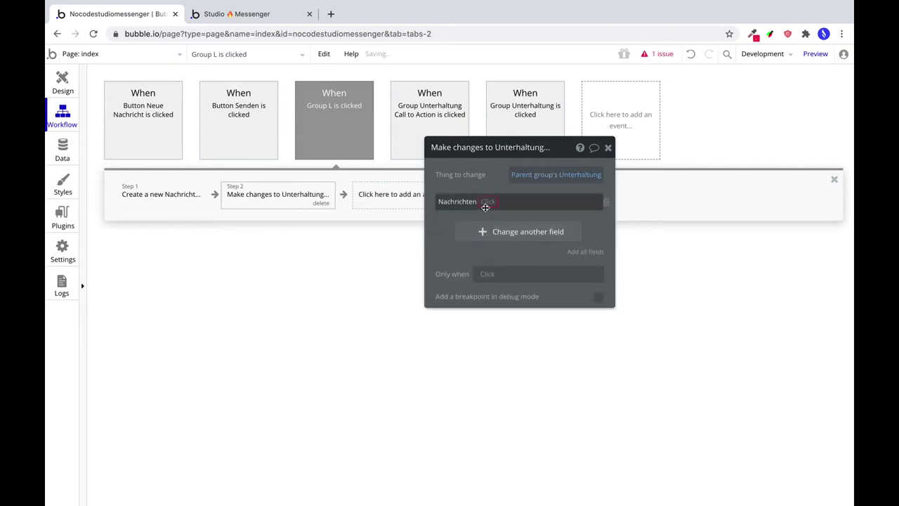
pyautogui.click(486, 202)
pyautogui.click(489, 218)
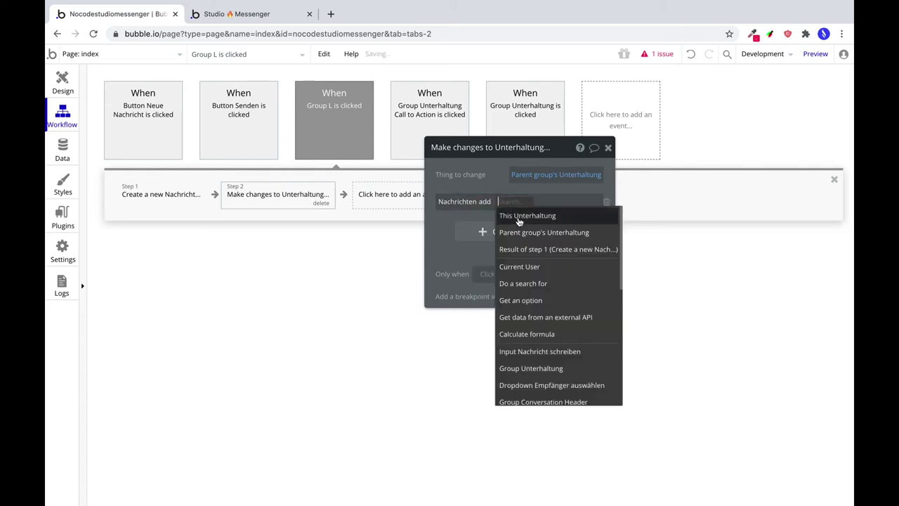
pyautogui.click(542, 249)
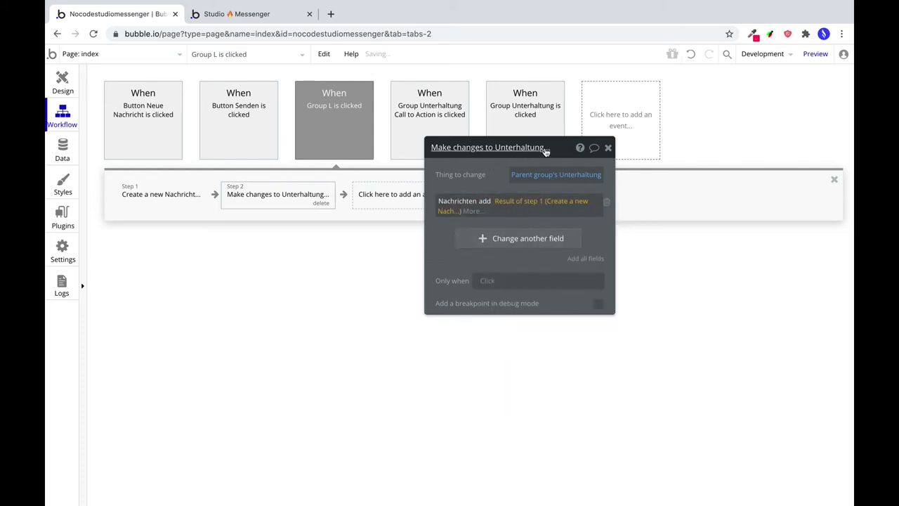
pyautogui.click(609, 147)
# Add a Make changes to current user step adding Result of step 1 to Nachrichten.
pyautogui.click(417, 202)
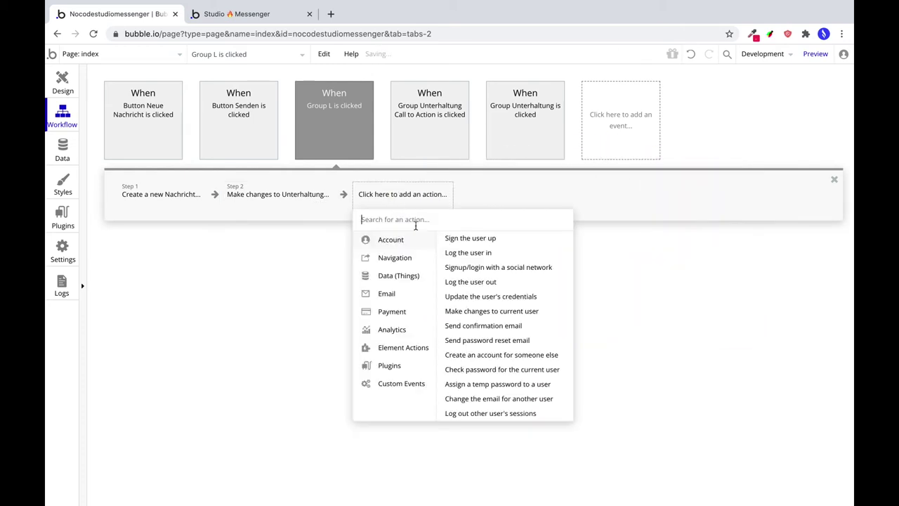
pyautogui.moveTo(427, 259)
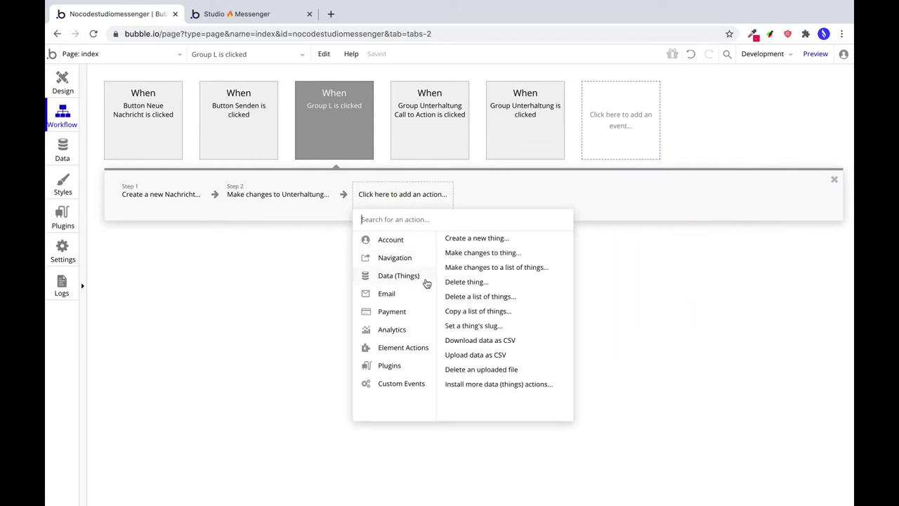
pyautogui.moveTo(426, 238)
pyautogui.click(474, 311)
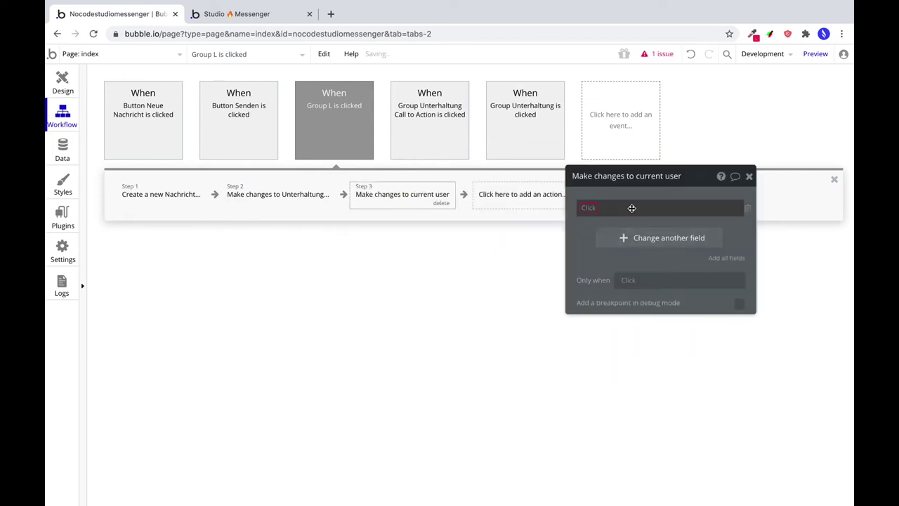
pyautogui.click(582, 208)
pyautogui.click(602, 255)
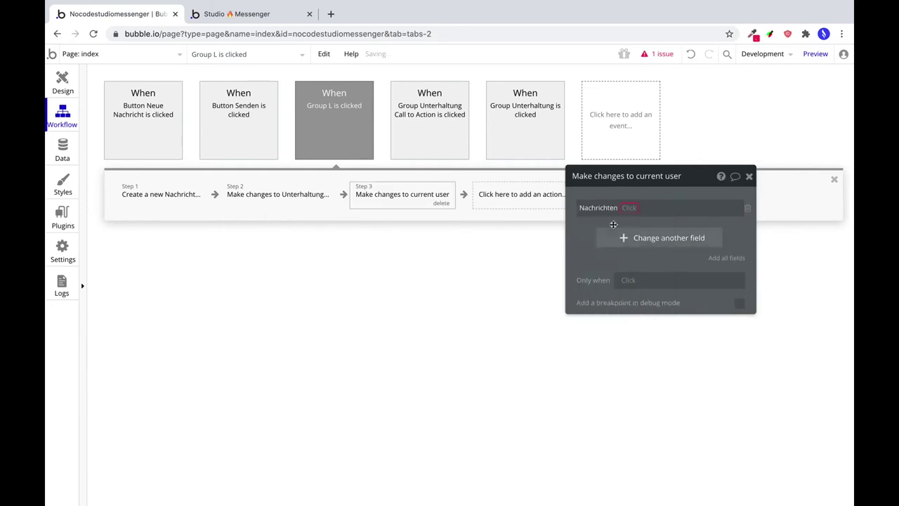
pyautogui.click(628, 207)
pyautogui.click(632, 224)
pyautogui.click(641, 209)
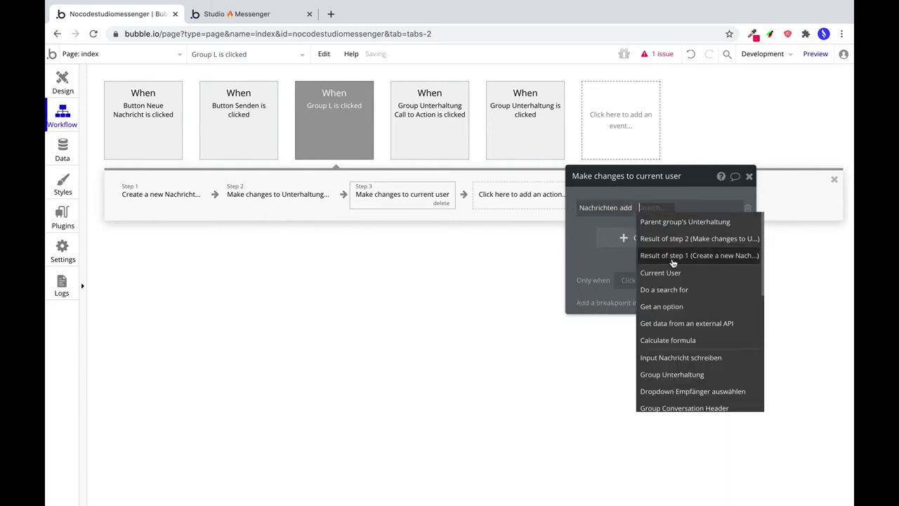
pyautogui.click(684, 258)
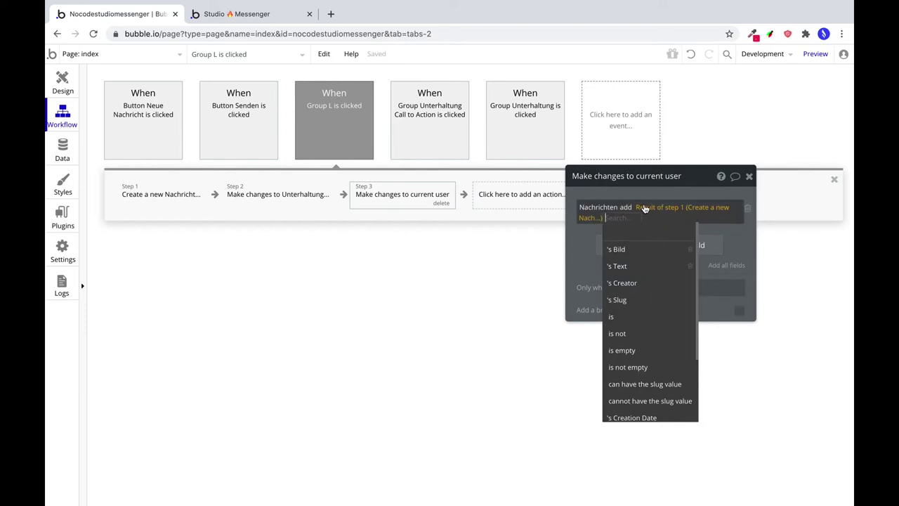
pyautogui.click(586, 242)
pyautogui.click(523, 200)
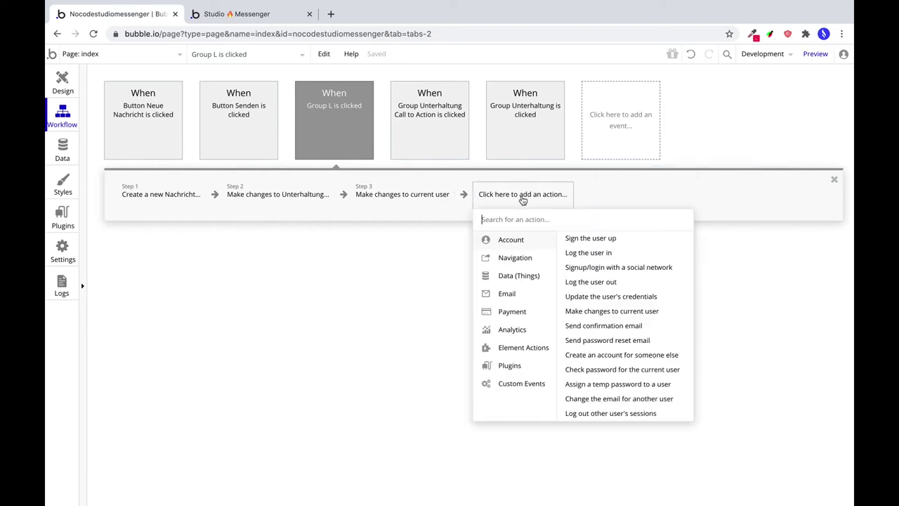
# Add a step adding Result of step 1 to the Unterhaltung's Teilnehmer:first item Nachrichten.
pyautogui.moveTo(539, 281)
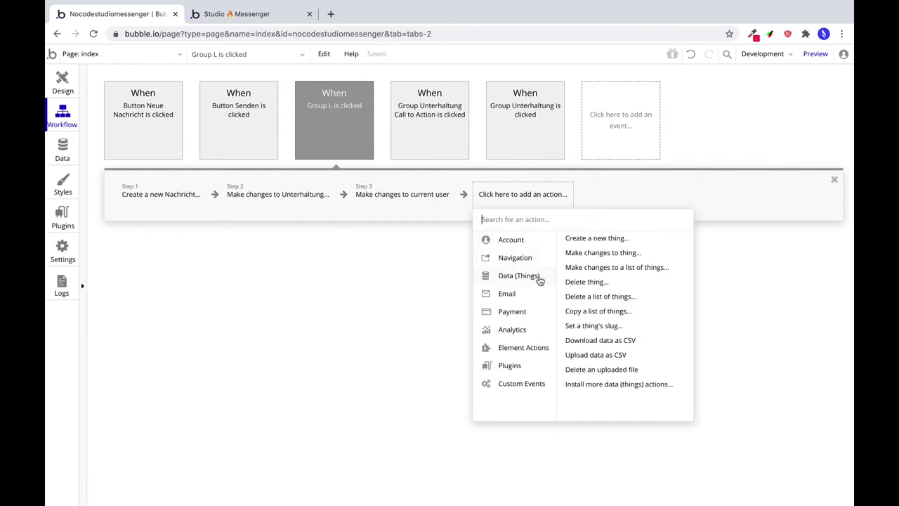
pyautogui.click(590, 253)
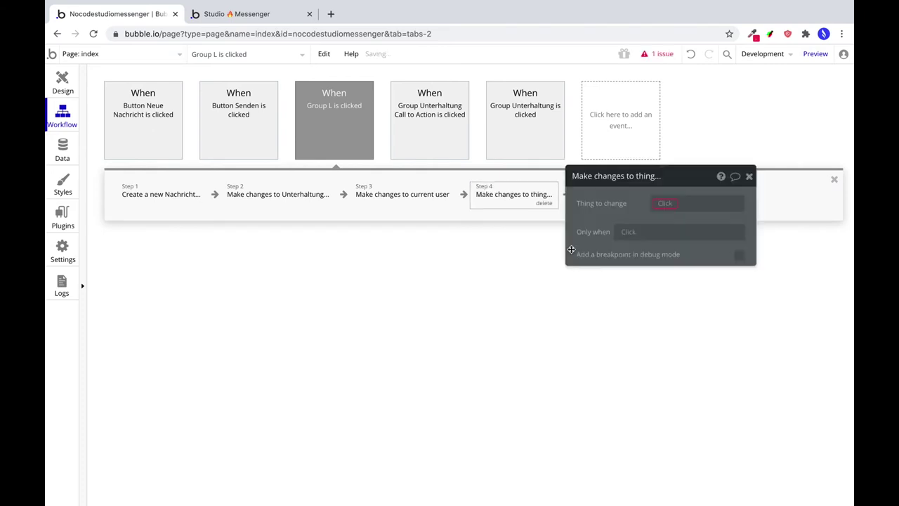
pyautogui.click(676, 203)
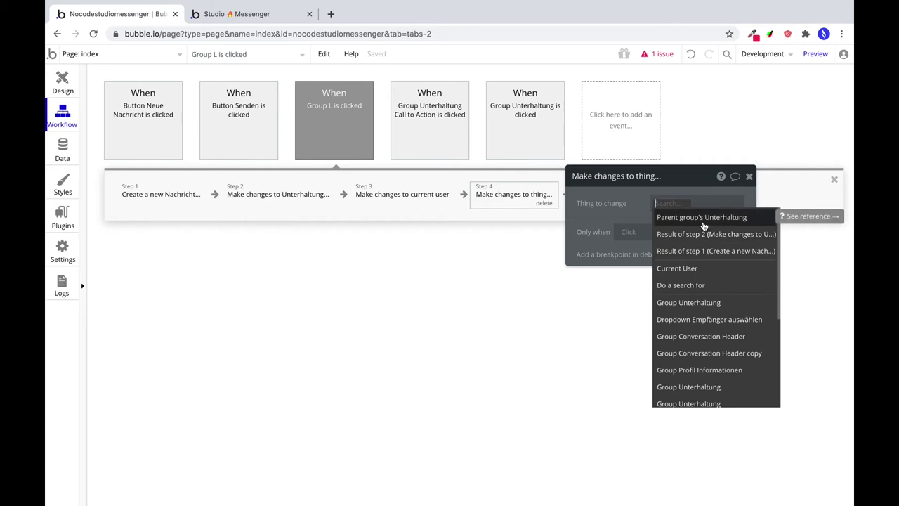
pyautogui.click(704, 226)
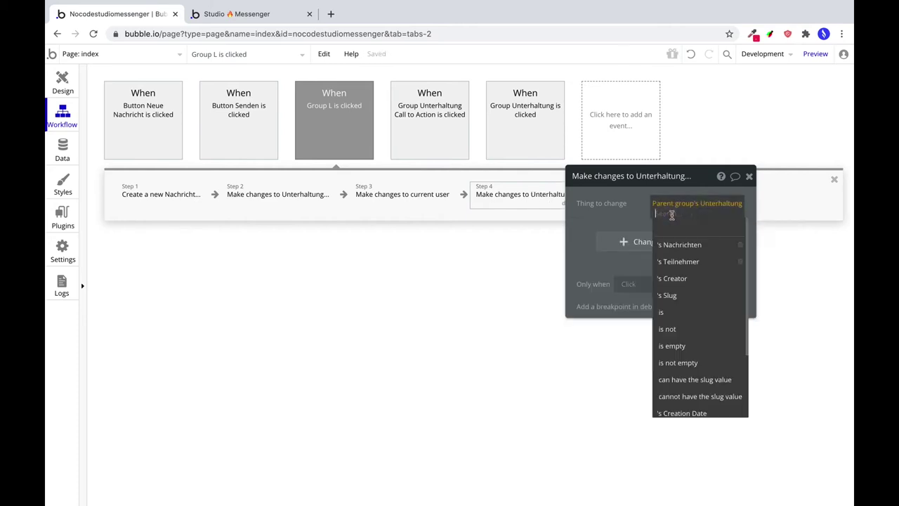
pyautogui.click(692, 263)
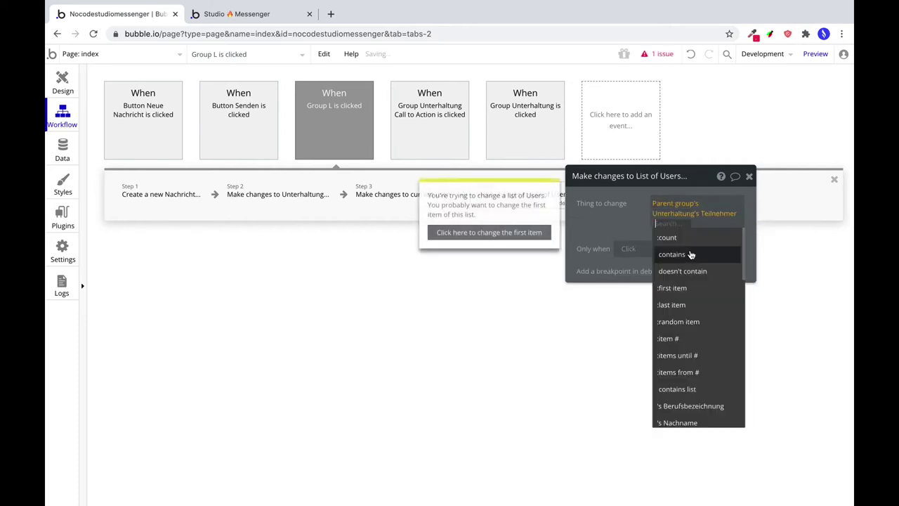
pyautogui.click(675, 287)
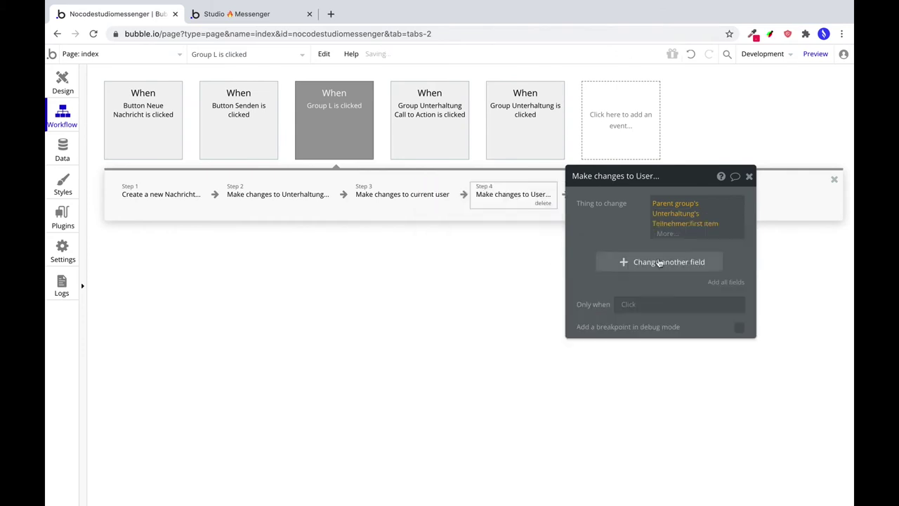
pyautogui.moveTo(582, 225); pyautogui.dragTo(627, 223)
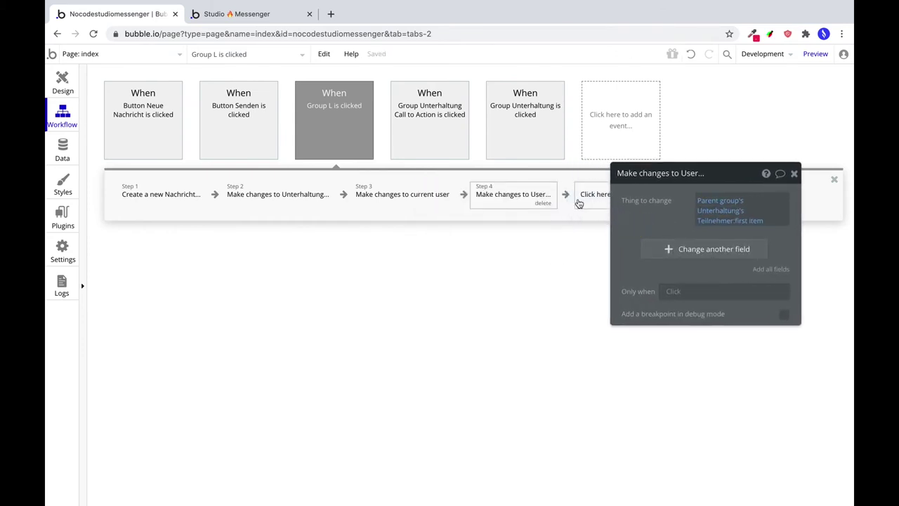
pyautogui.click(685, 247)
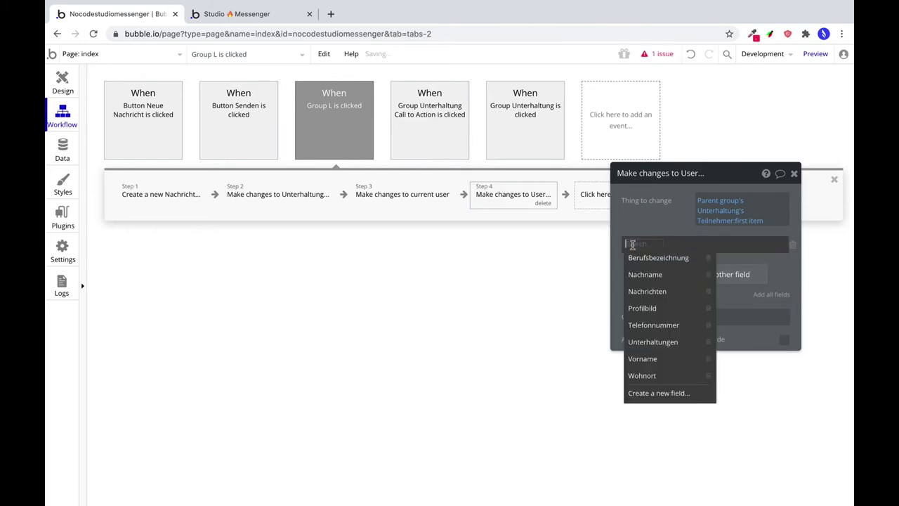
pyautogui.click(658, 291)
pyautogui.click(688, 244)
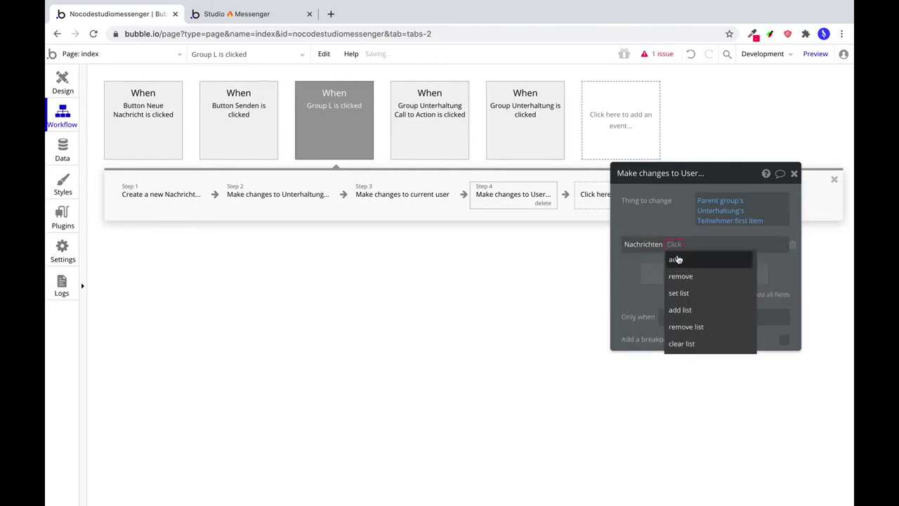
pyautogui.click(686, 254)
pyautogui.click(691, 245)
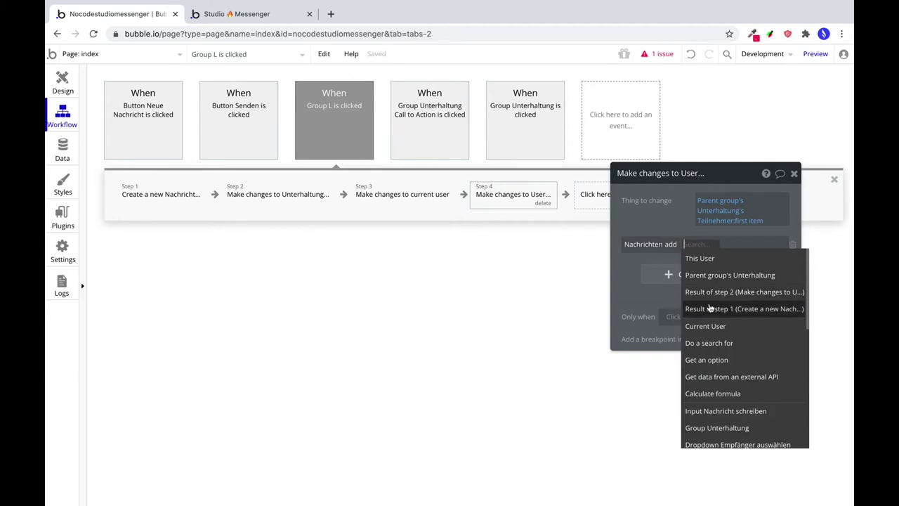
pyautogui.click(696, 307)
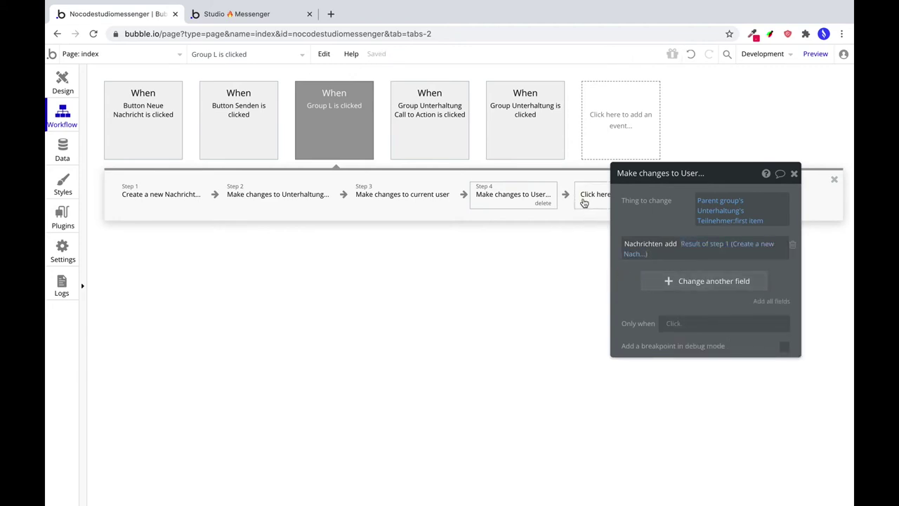
# Add a Scroll to entry element action as the fifth step.
pyautogui.click(584, 201)
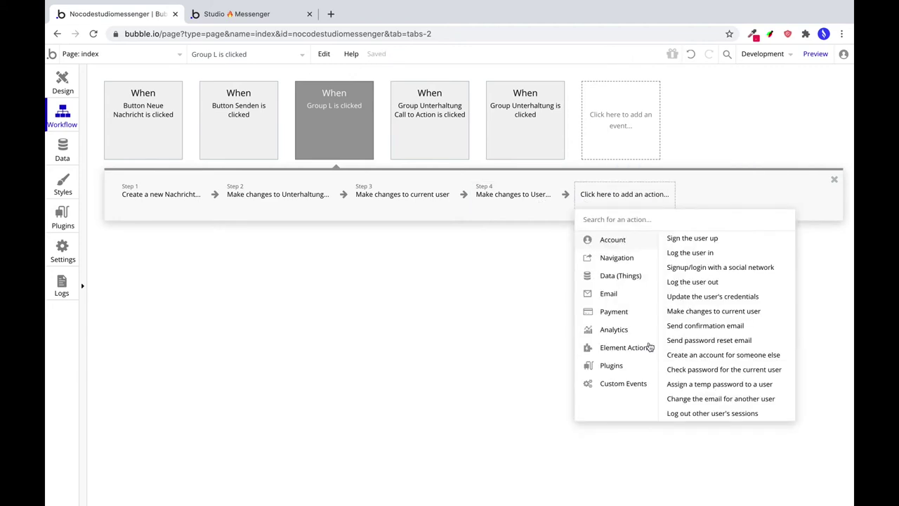
pyautogui.moveTo(646, 348)
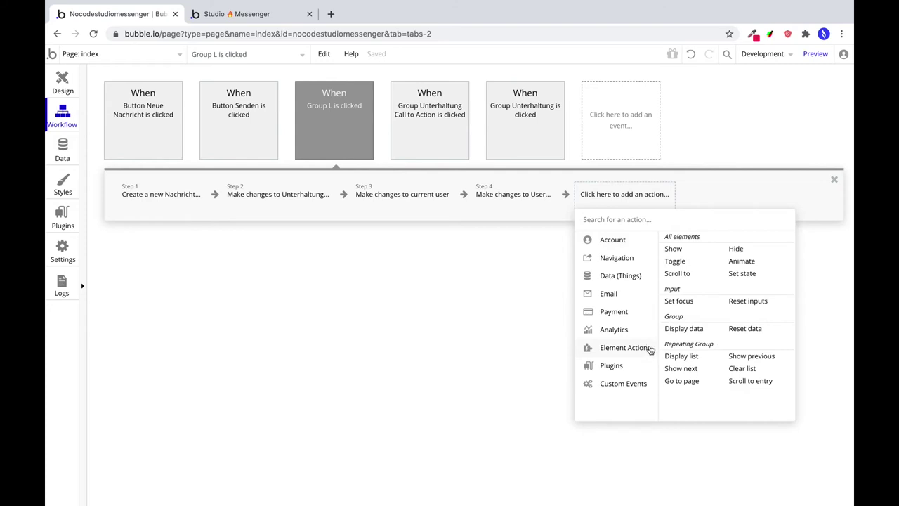
pyautogui.click(756, 380)
# Set Scroll to entry to move RepeatingGroup Nachricht to Result of step 1, then return to Design.
pyautogui.click(734, 203)
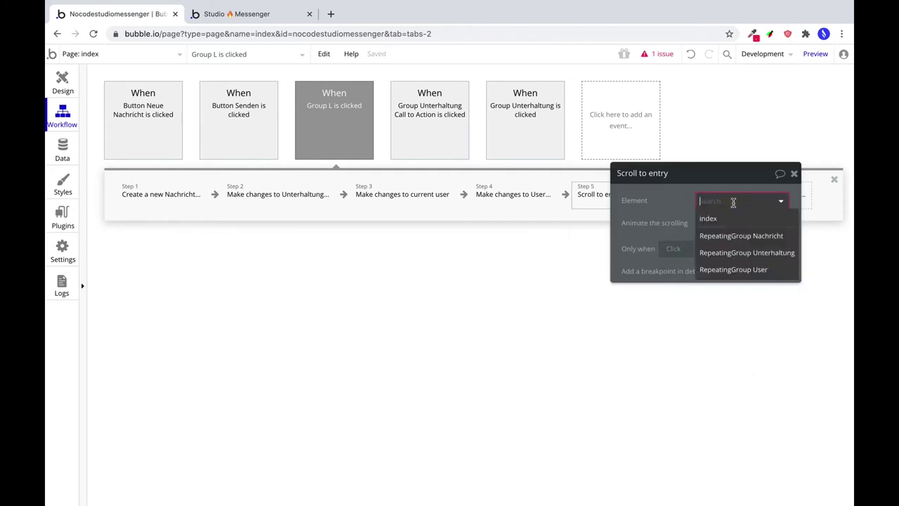
pyautogui.click(739, 240)
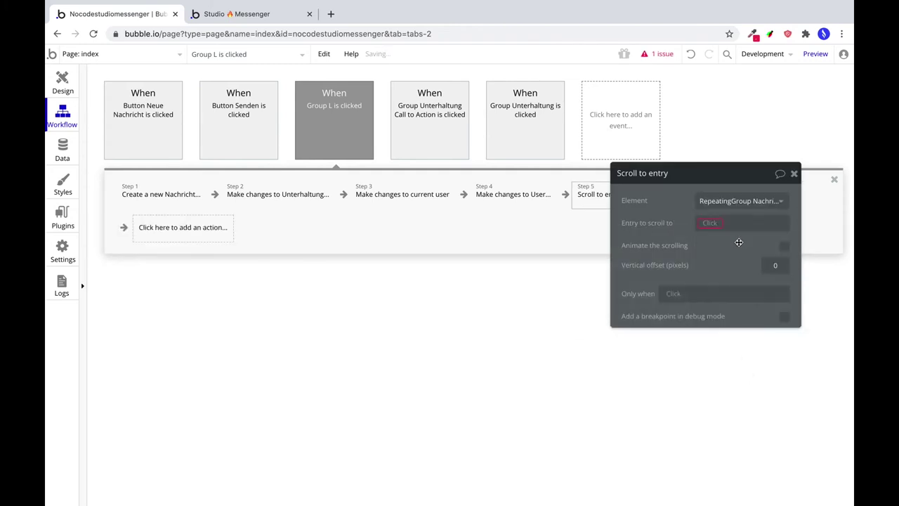
pyautogui.click(711, 224)
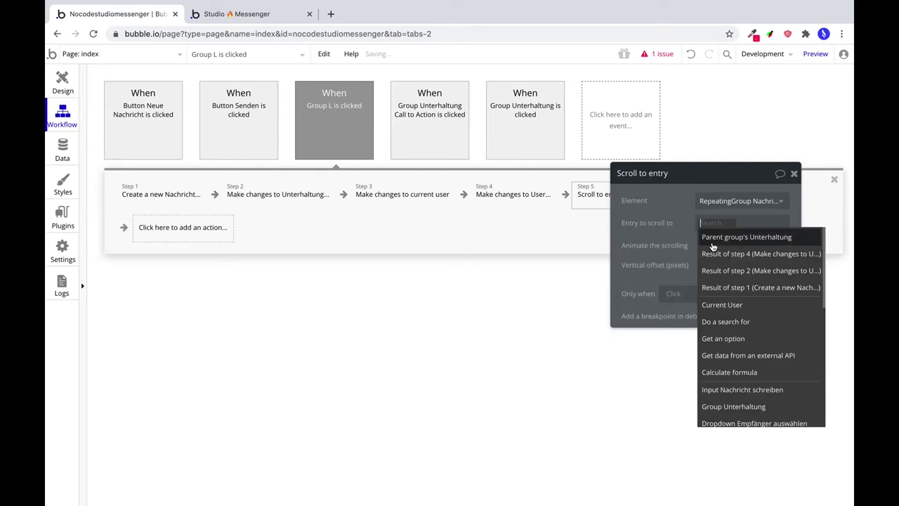
pyautogui.click(731, 289)
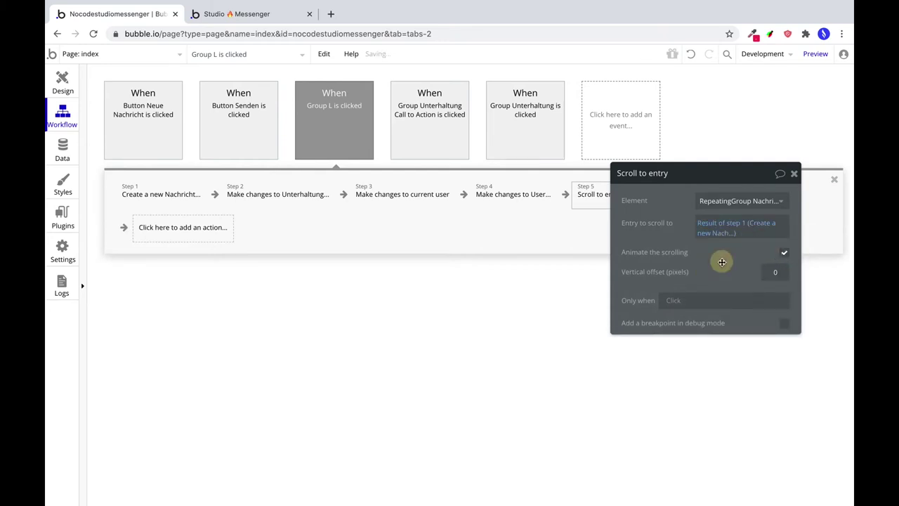
pyautogui.click(68, 80)
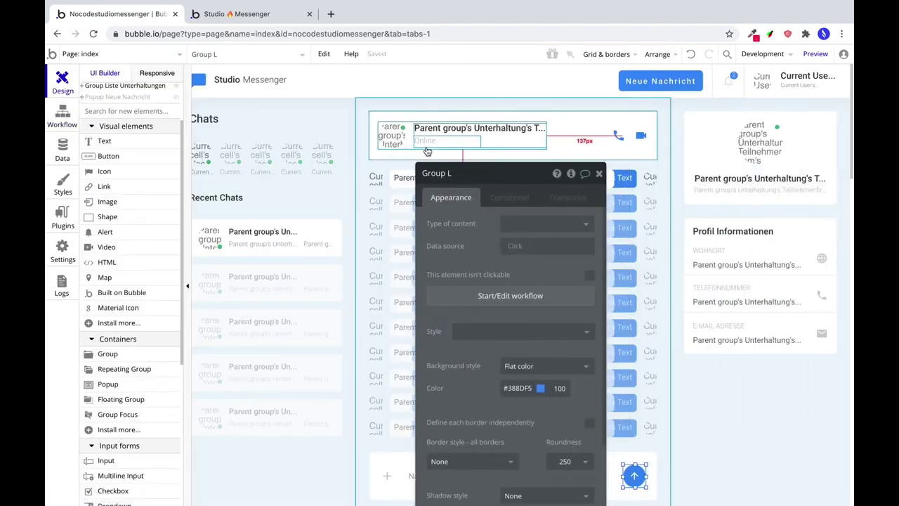
# In the preview, send 'Ich frage mich, ob wir uns mal wieder zum Mittagessen…' and return to the editor.
pyautogui.click(814, 54)
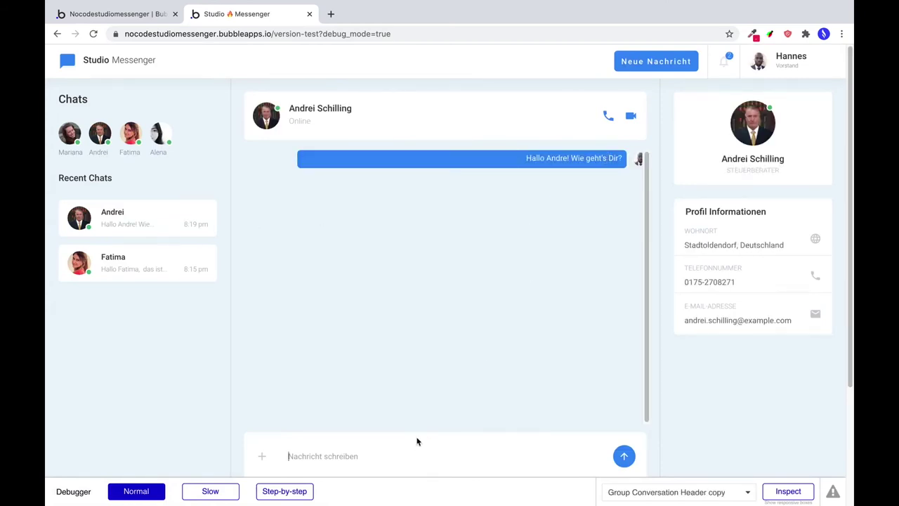
pyautogui.write('Ich frage mich, ob wir uns mal wieder zum Mitta')
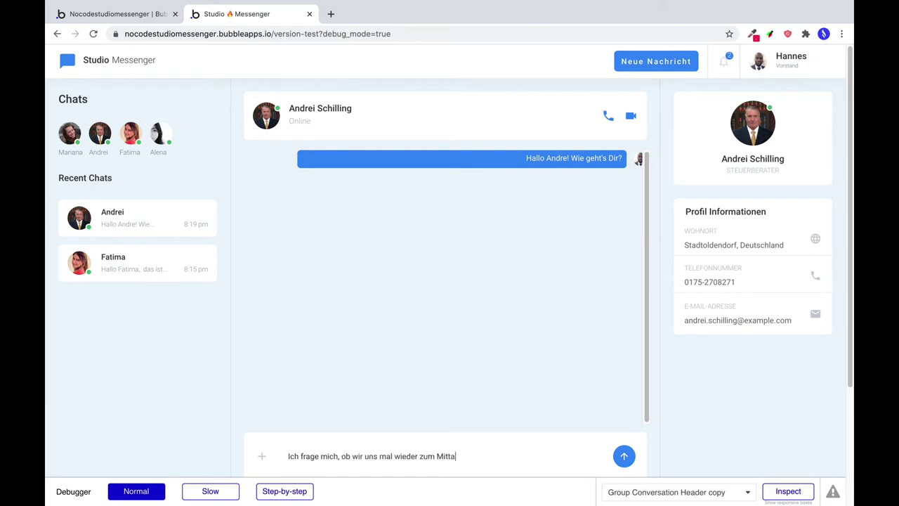
pyautogui.write('gessen ntreffen sollten?')
pyautogui.click(623, 456)
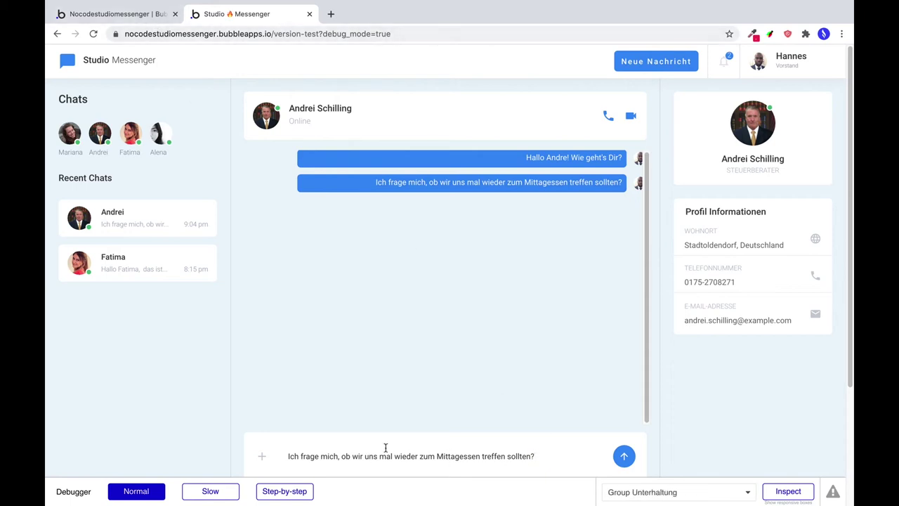
pyautogui.click(124, 16)
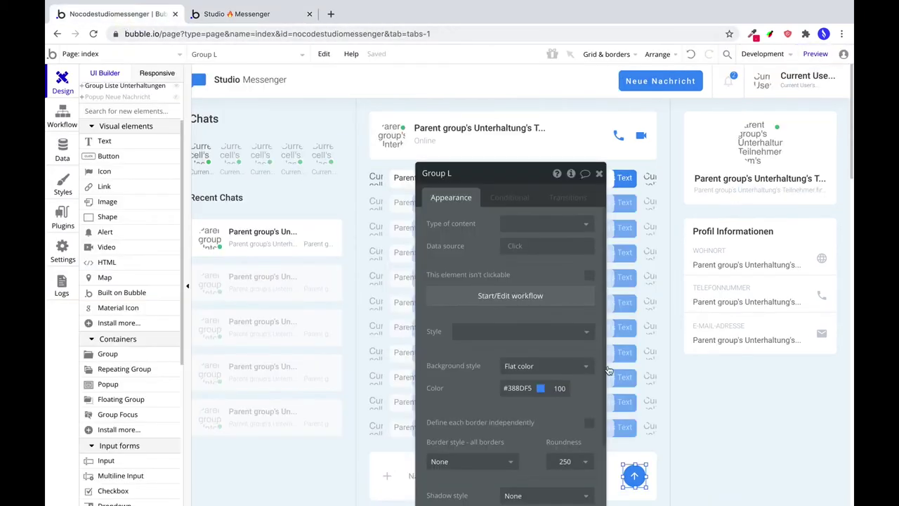
# Add a Reset relevant inputs step to the Group L is clicked workflow and relaunch the preview.
pyautogui.click(485, 296)
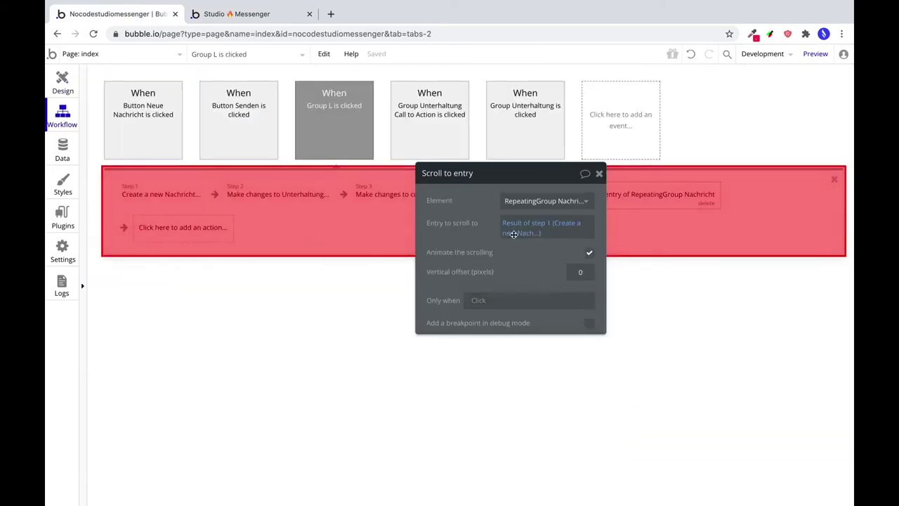
pyautogui.click(186, 220)
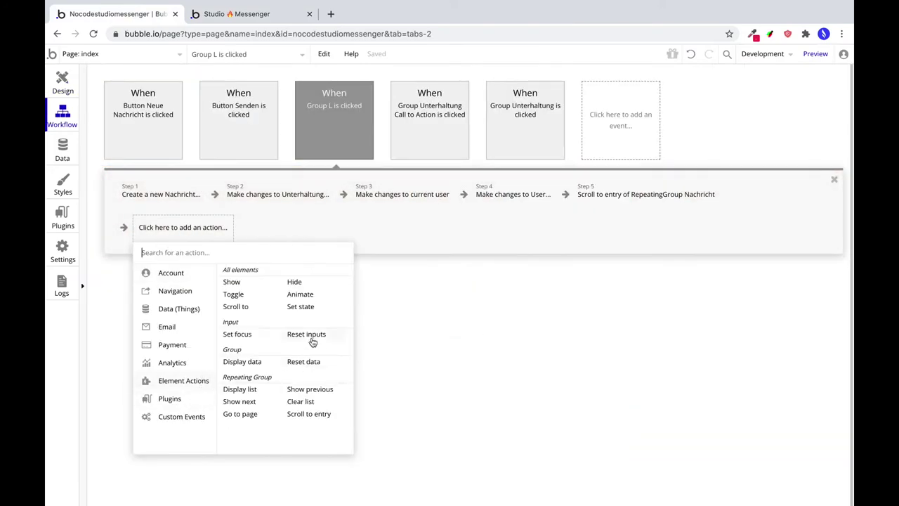
pyautogui.click(307, 333)
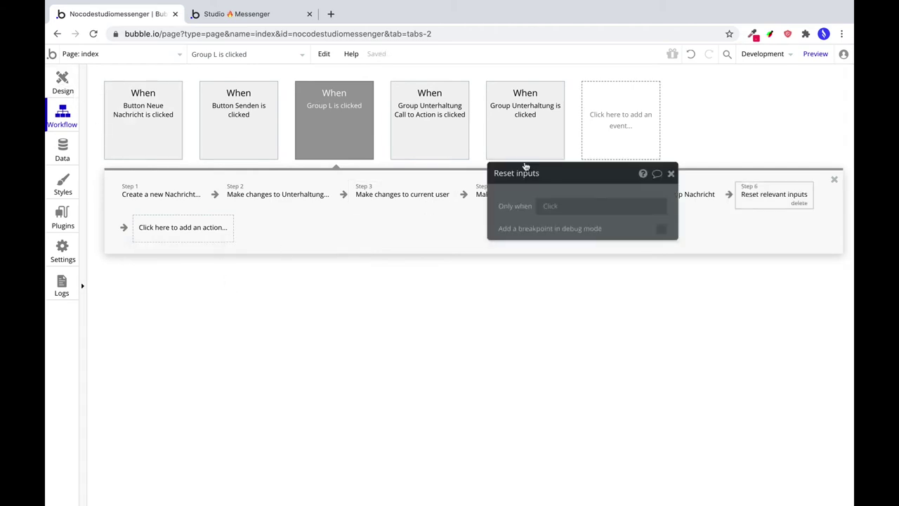
pyautogui.click(70, 84)
pyautogui.click(812, 57)
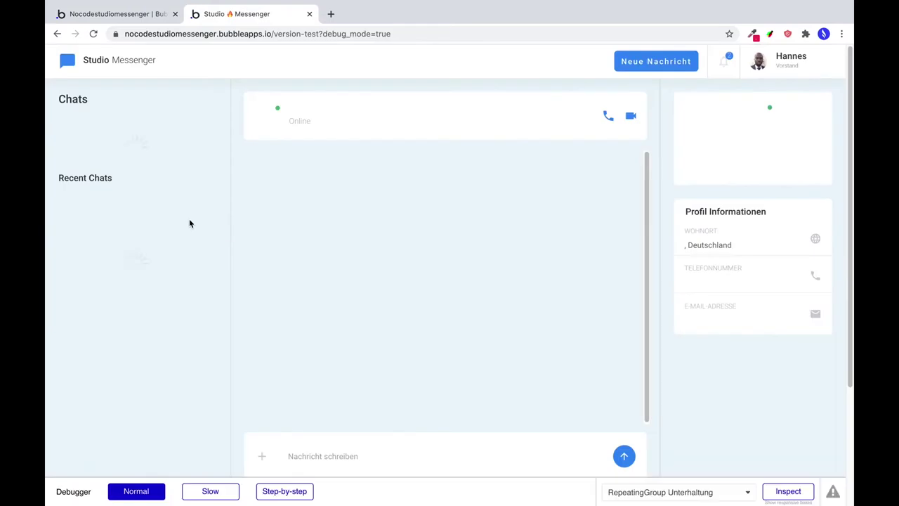
# Send 'Noch ein Test' in the first recent conversation.
pyautogui.click(181, 219)
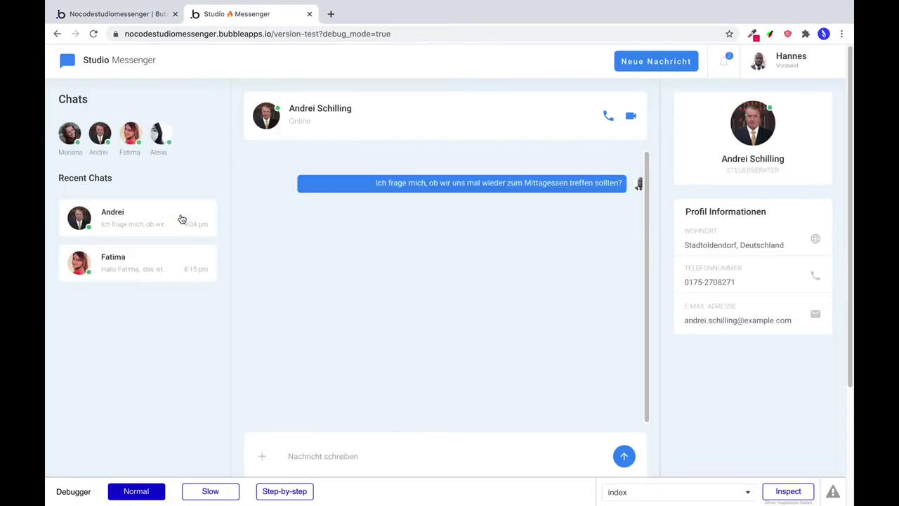
pyautogui.click(363, 456)
pyautogui.write('Noch ein Tes')
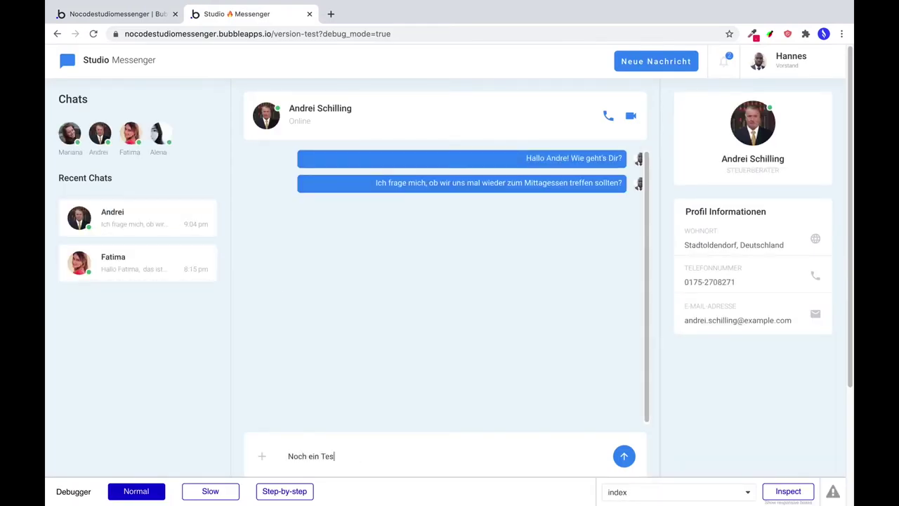
pyautogui.write('t')
pyautogui.click(630, 461)
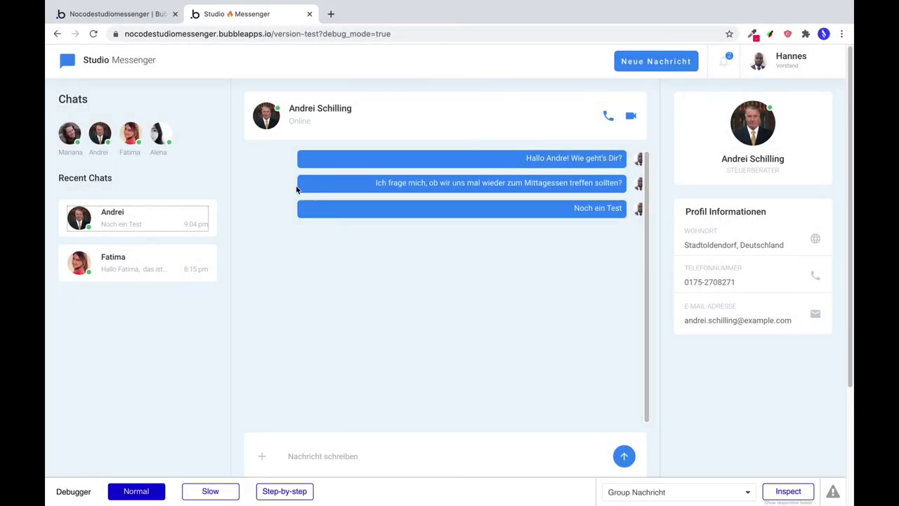
# Switch between the first and second recent conversations to check the updated chat previews.
pyautogui.click(142, 18)
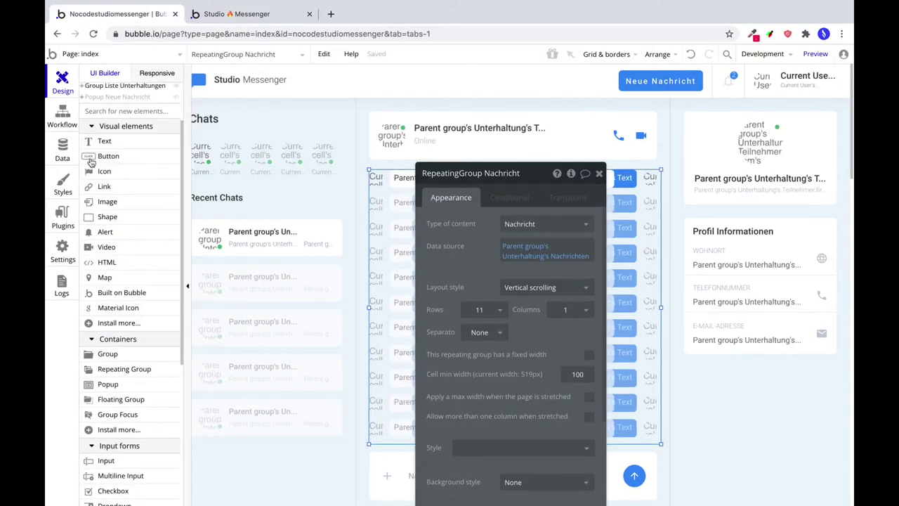
pyautogui.click(255, 19)
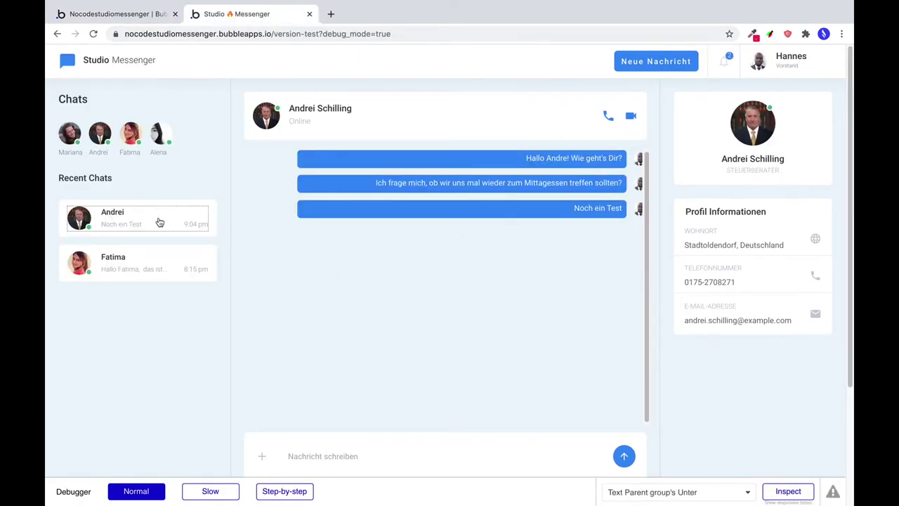
pyautogui.click(151, 258)
pyautogui.click(160, 226)
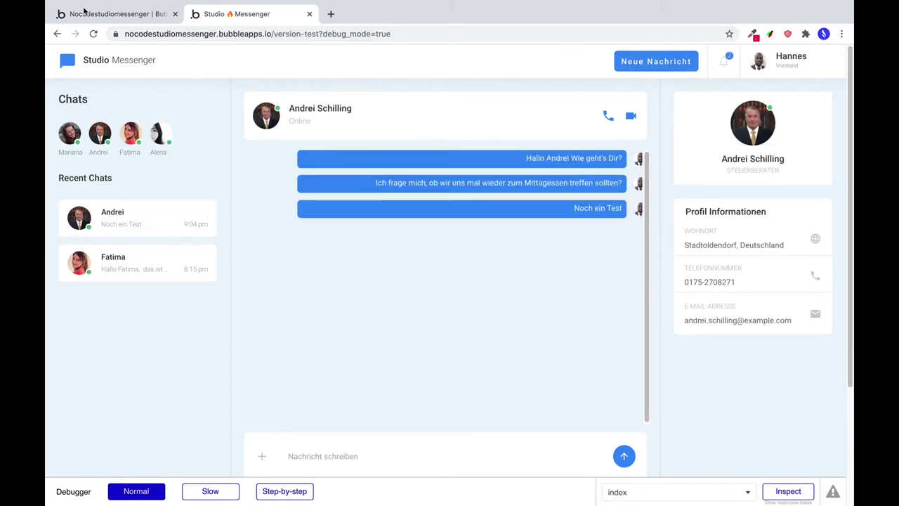
pyautogui.click(104, 15)
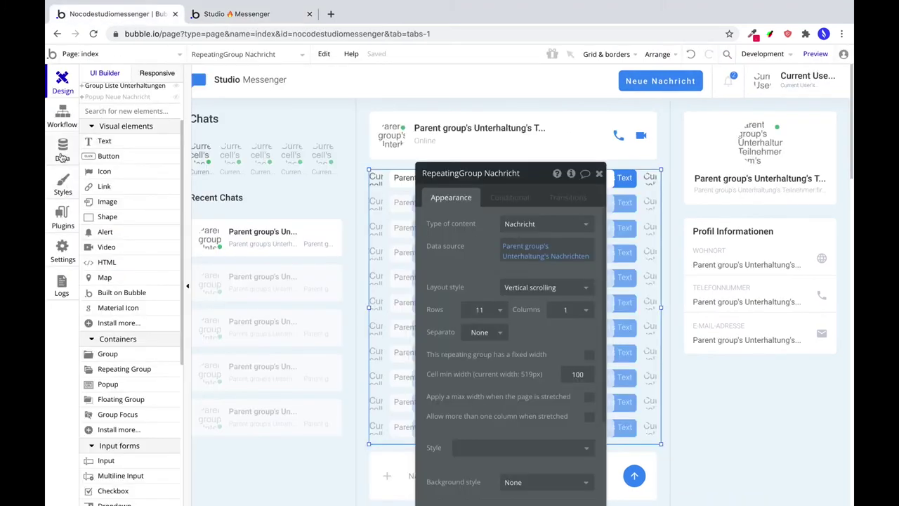
pyautogui.click(62, 156)
# Run the app as the chat partner from the All Users data table.
pyautogui.click(147, 267)
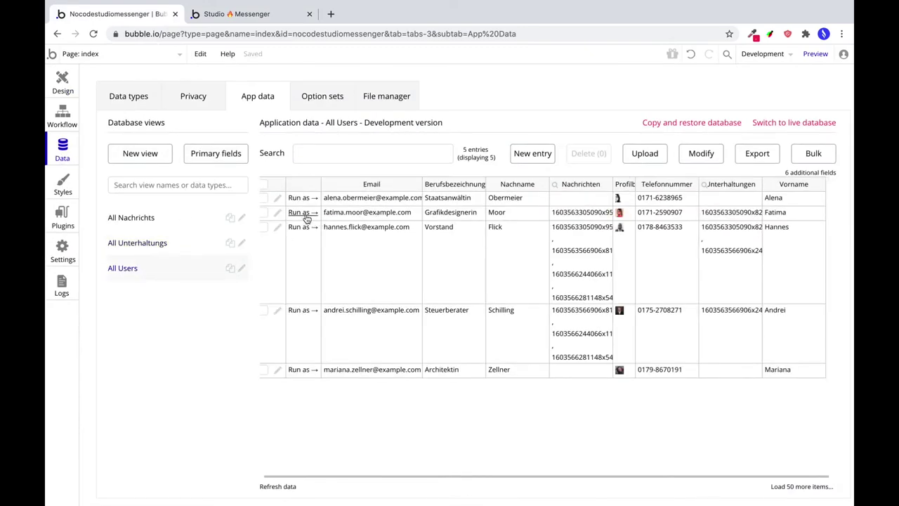
pyautogui.click(296, 314)
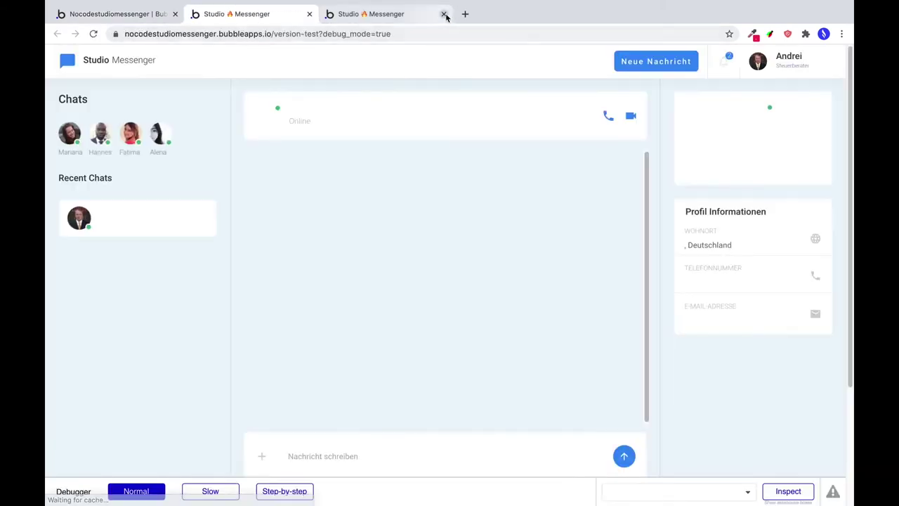
pyautogui.click(444, 14)
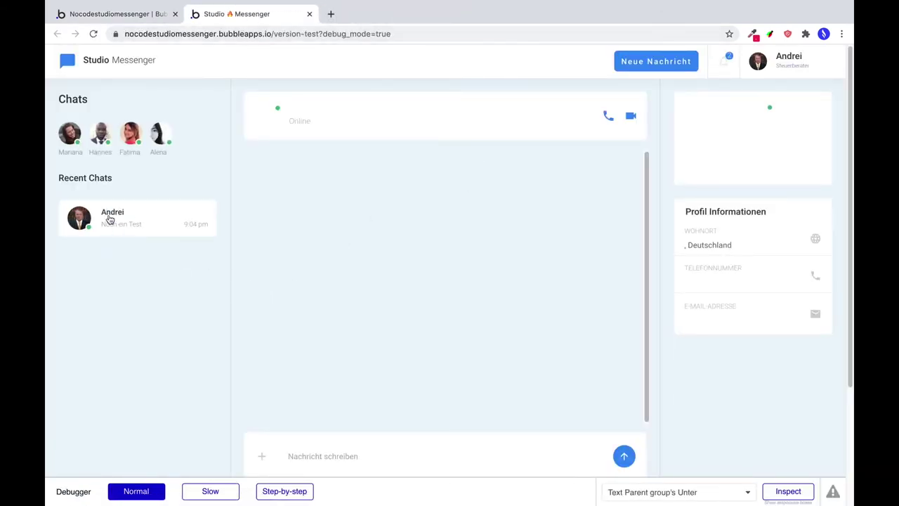
# In the recent conversation, send a greeting reply asking the other participant 'wie geht's Dir?'.
pyautogui.click(143, 226)
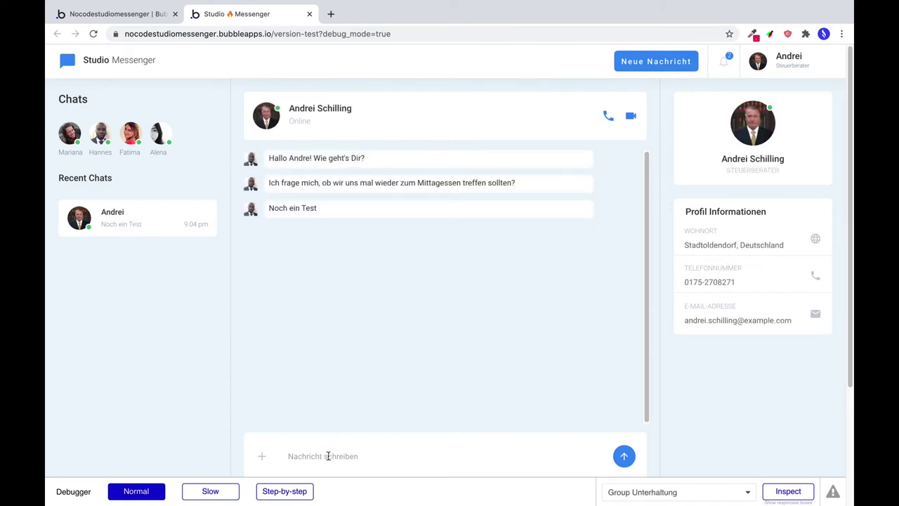
pyautogui.click(327, 455)
pyautogui.write('Hi Hannes, wie ge')
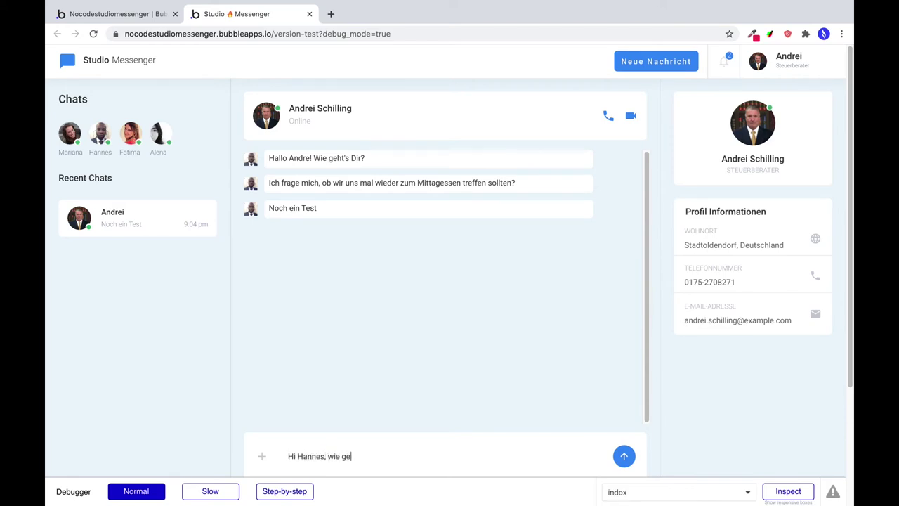
pyautogui.write("ht's Dir?")
pyautogui.press('Return')
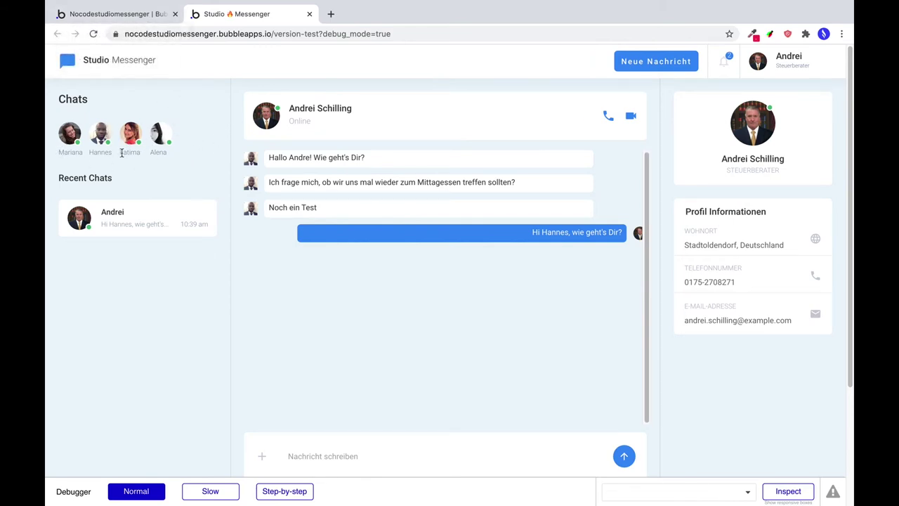
# Preview the user-generator page and save generated users, reloading for a new random user.
pyautogui.click(132, 16)
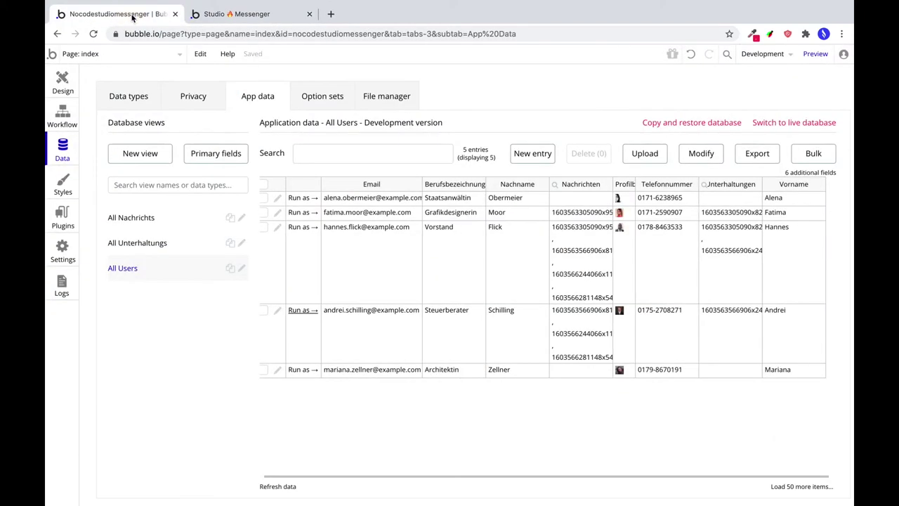
pyautogui.click(109, 55)
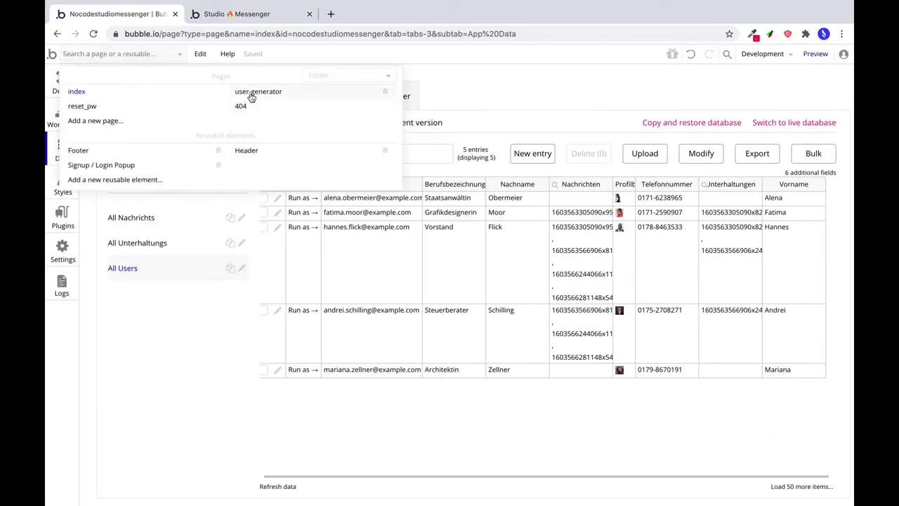
pyautogui.click(249, 93)
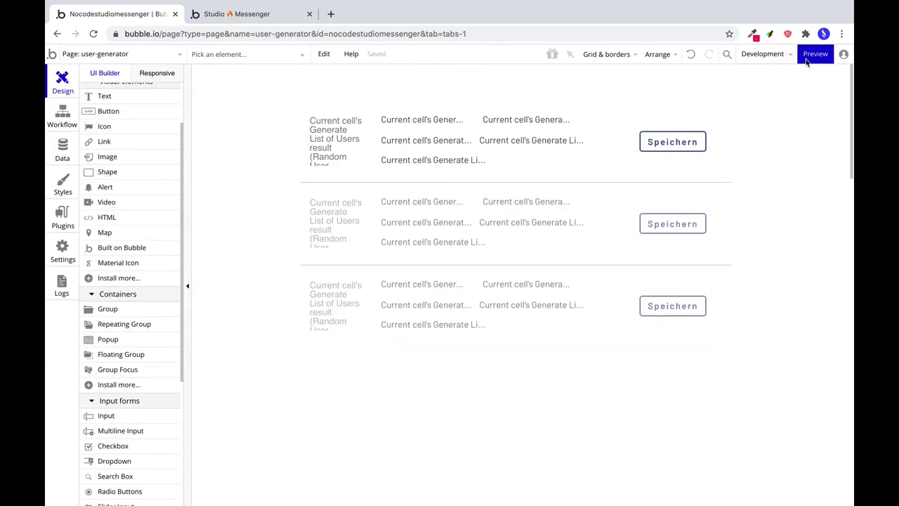
pyautogui.click(810, 59)
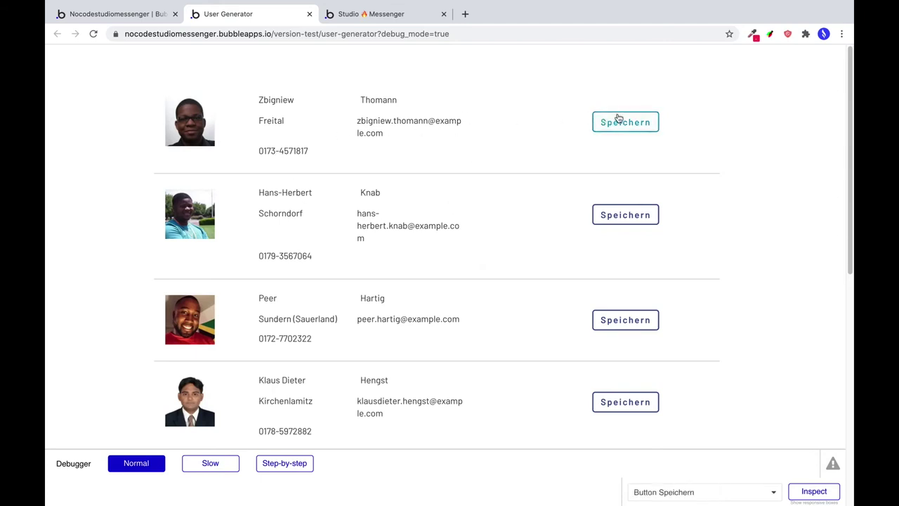
pyautogui.click(619, 122)
pyautogui.scroll(-8, 527, 228)
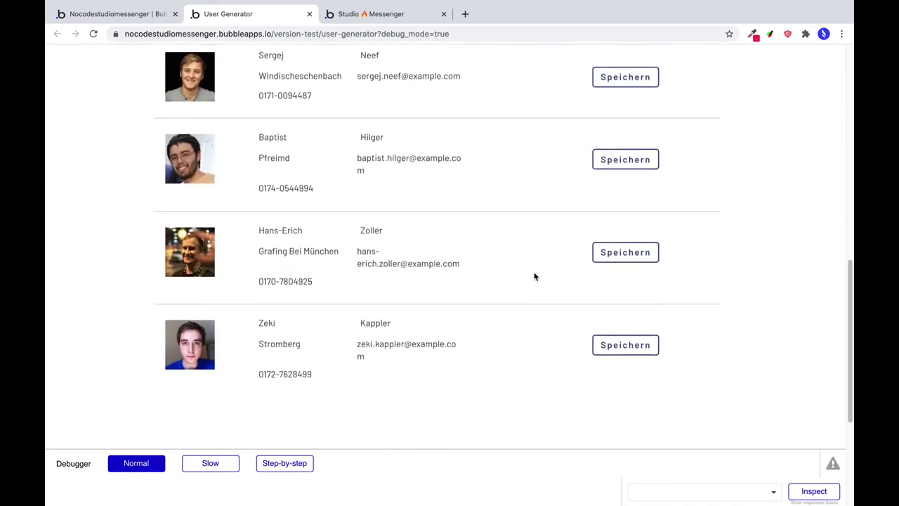
pyautogui.hotkey('ctrl', 'r')
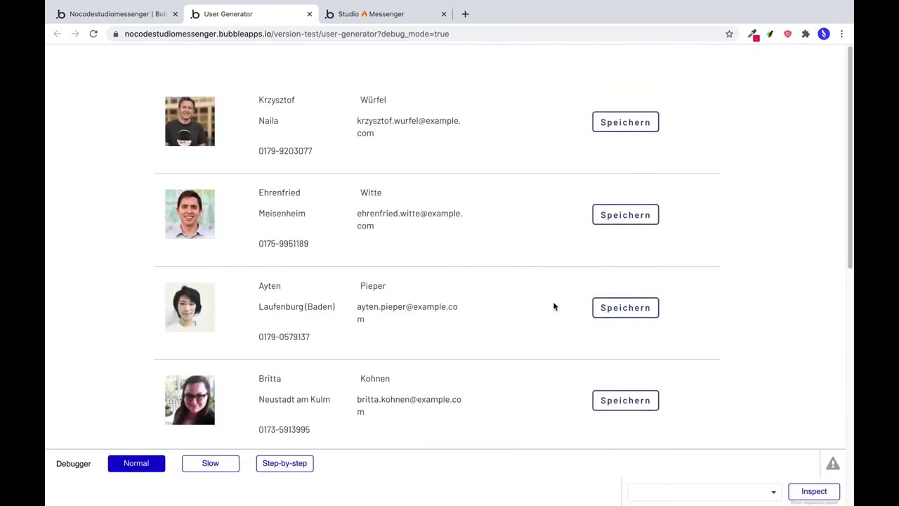
pyautogui.scroll(-1, 553, 306)
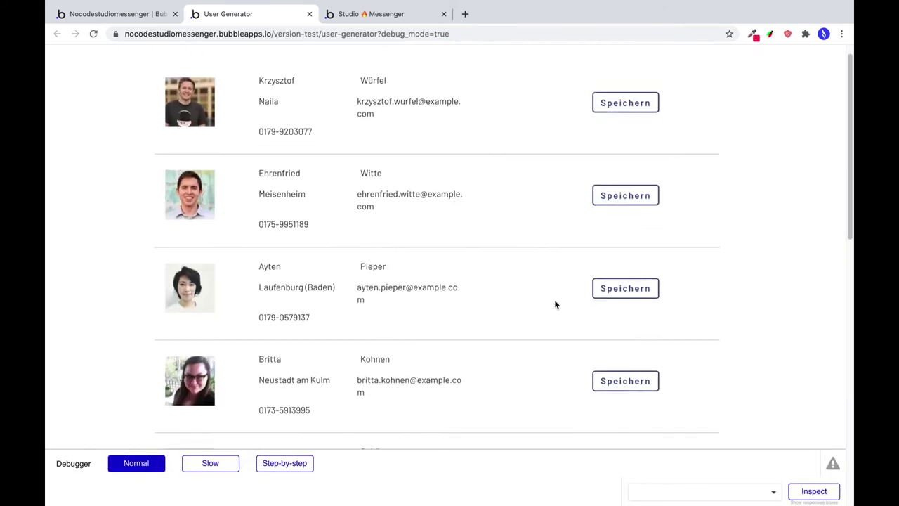
pyautogui.click(645, 385)
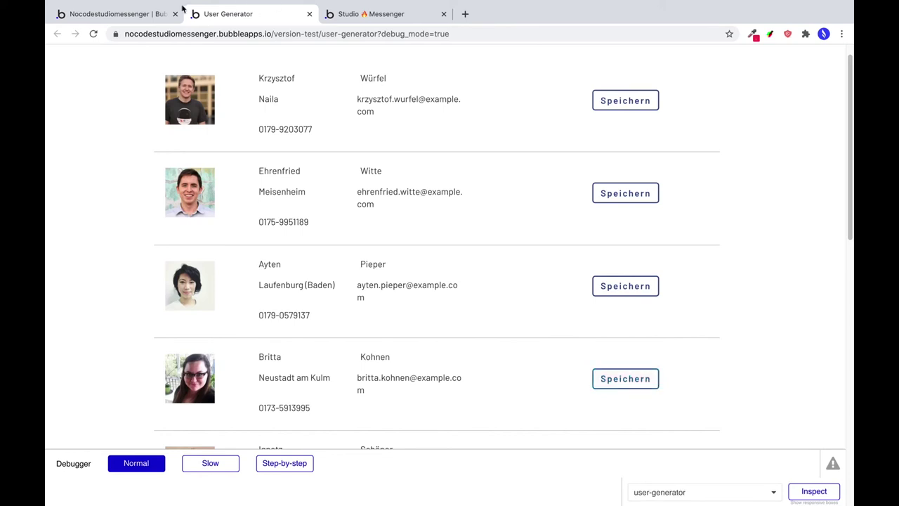
# Check the recent conversation in the messenger preview, then return to the editor.
pyautogui.click(181, 8)
pyautogui.click(369, 14)
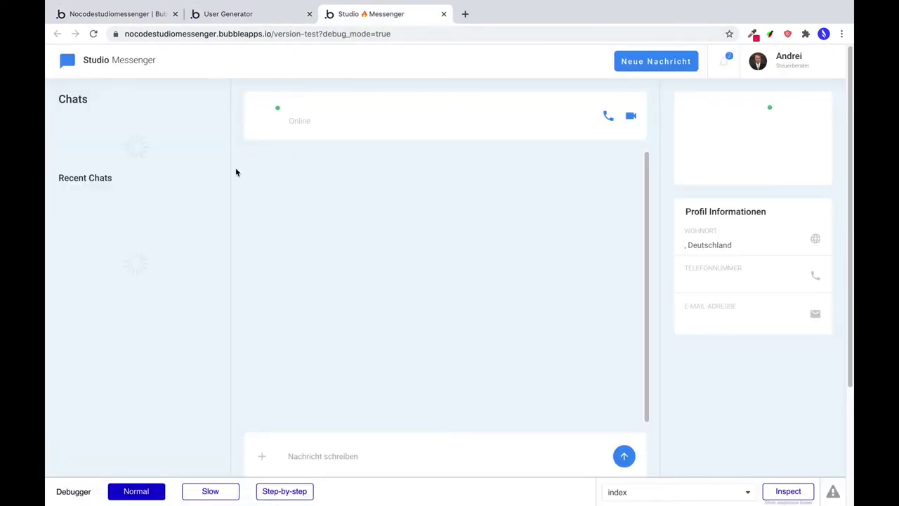
pyautogui.moveTo(188, 155); pyautogui.dragTo(124, 162)
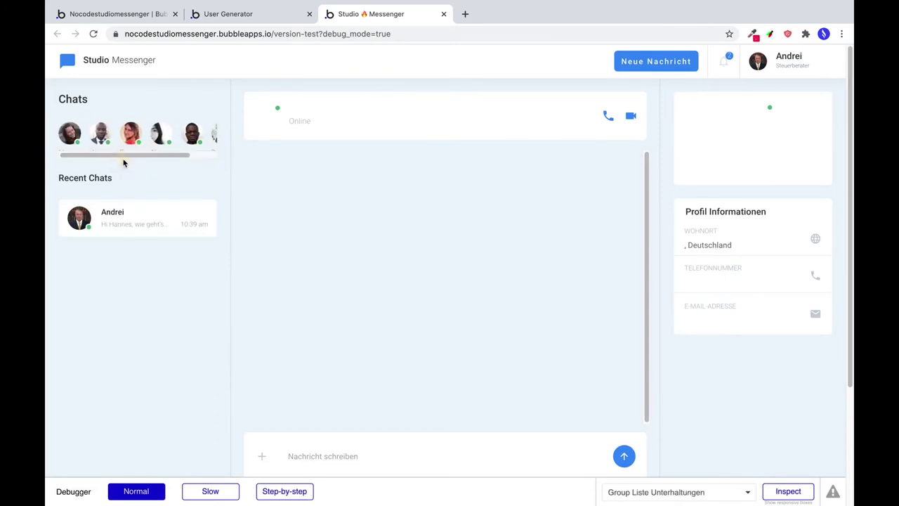
pyautogui.click(111, 223)
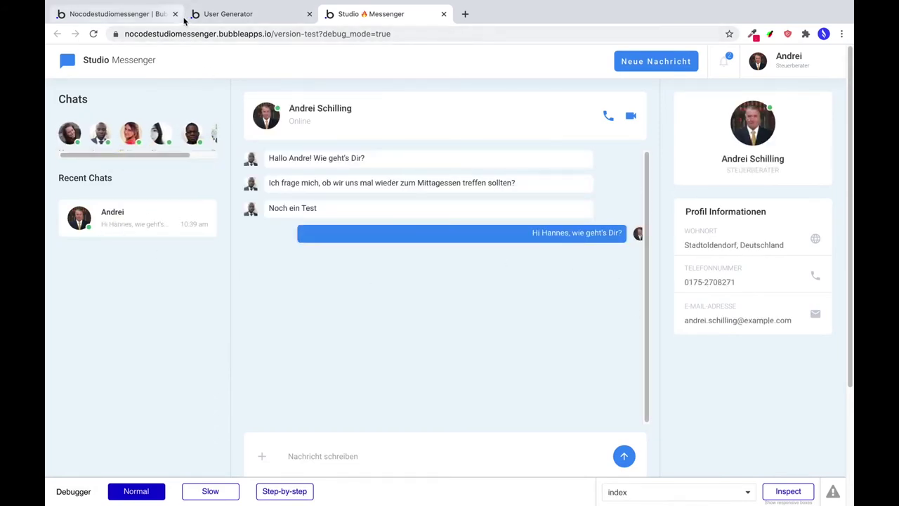
pyautogui.click(138, 22)
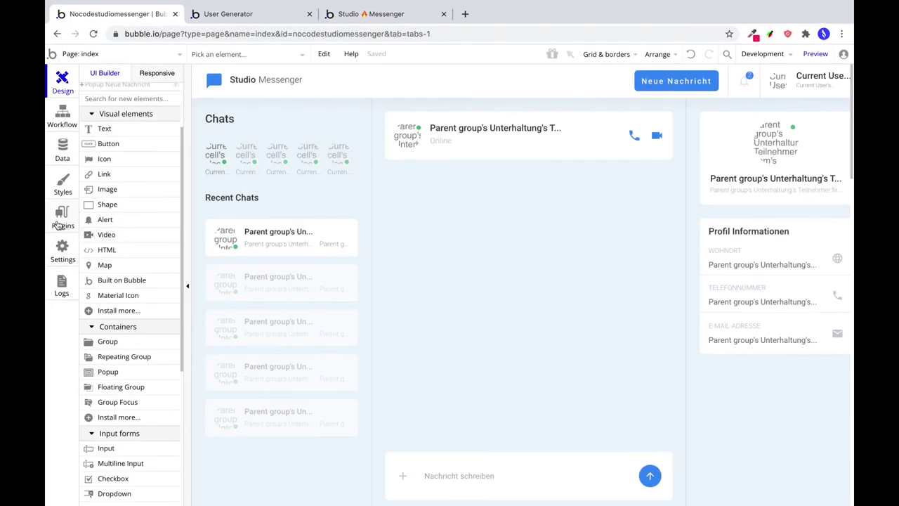
# Install the CSS Tools plugin from the plugin catalogue via a 'css to' search.
pyautogui.click(59, 220)
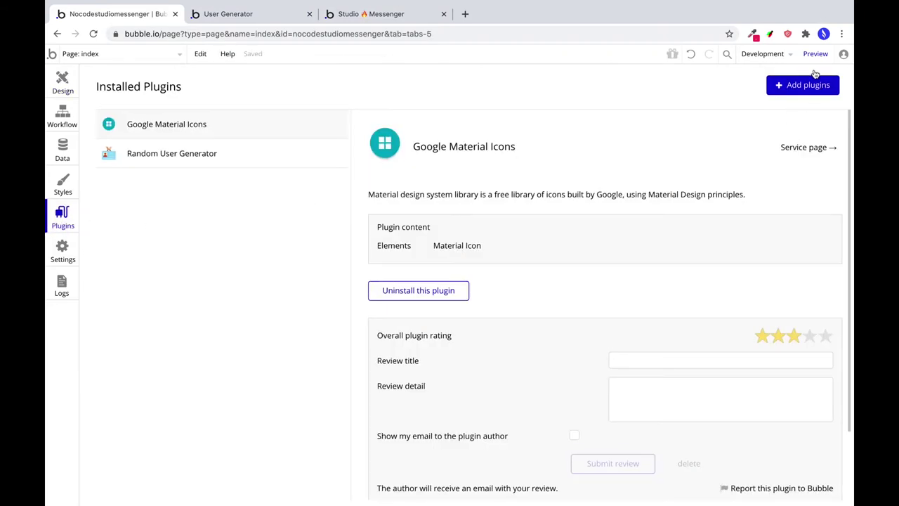
pyautogui.click(815, 75)
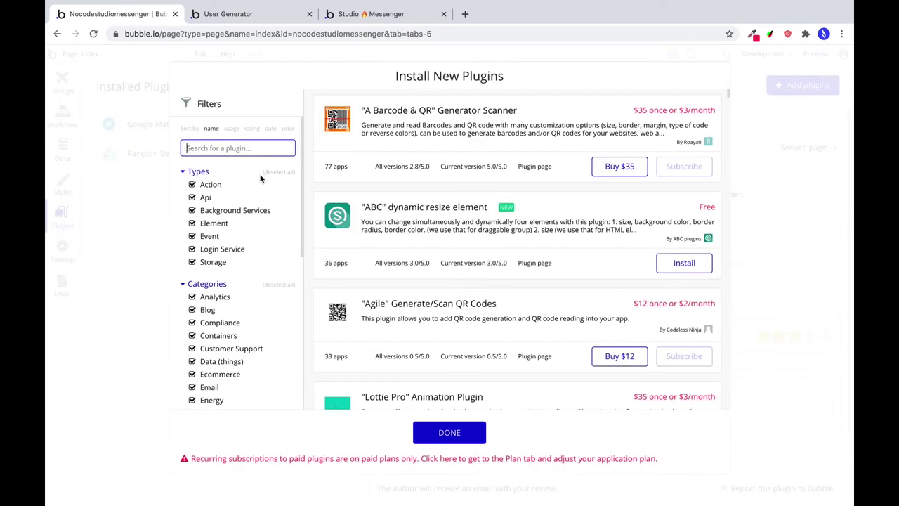
pyautogui.write('css tools')
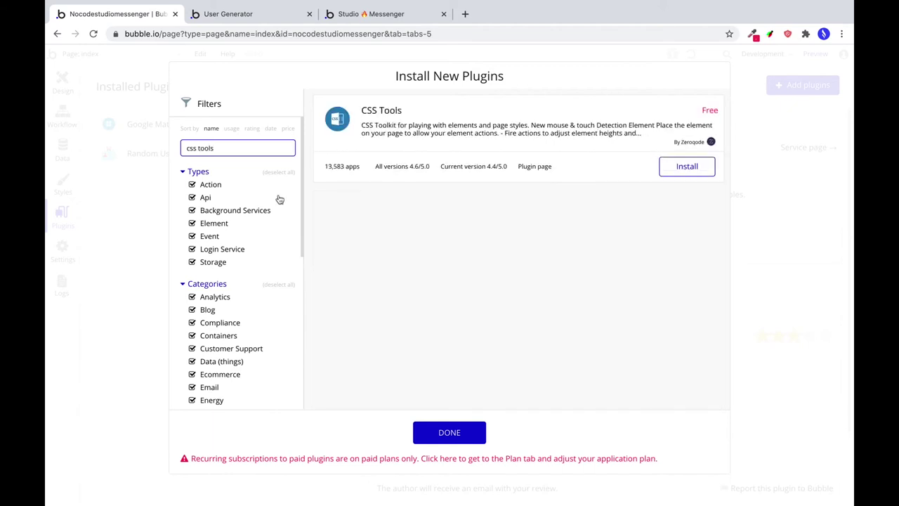
pyautogui.click(685, 167)
pyautogui.click(437, 438)
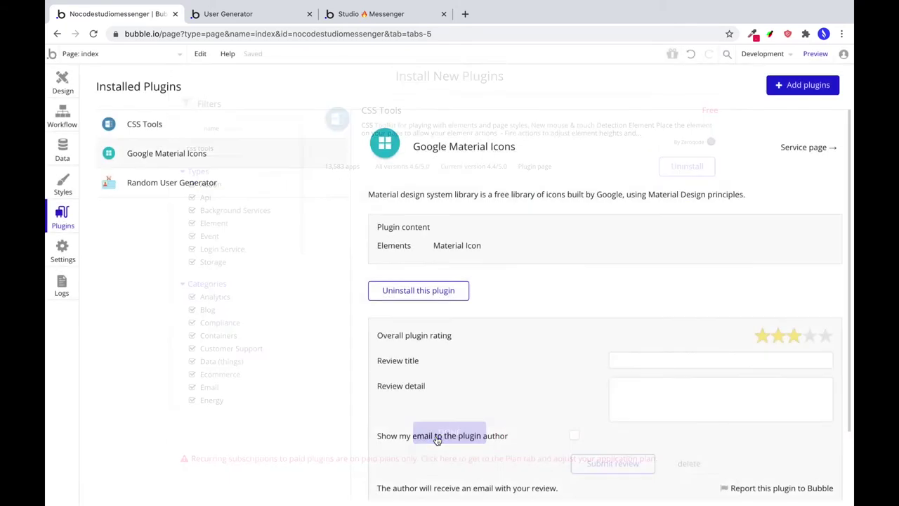
pyautogui.scroll(-5, 466, 286)
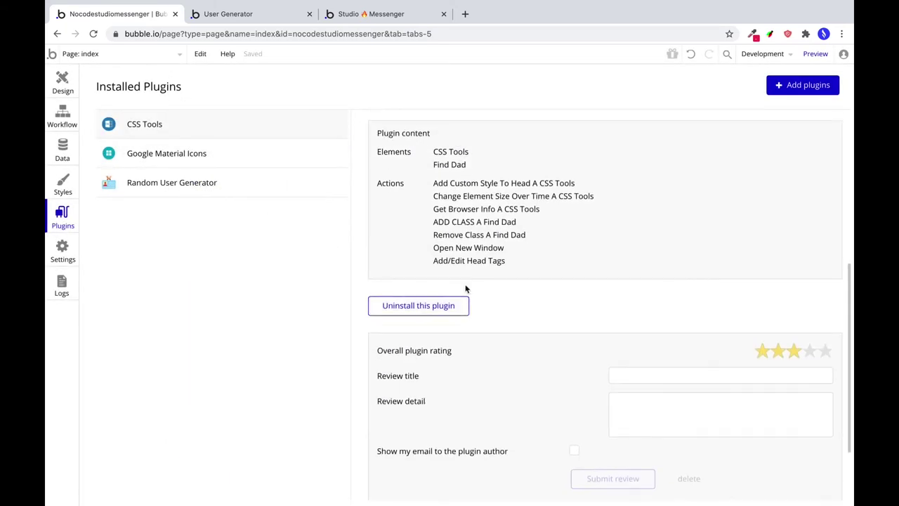
pyautogui.scroll(5, 466, 289)
pyautogui.click(61, 80)
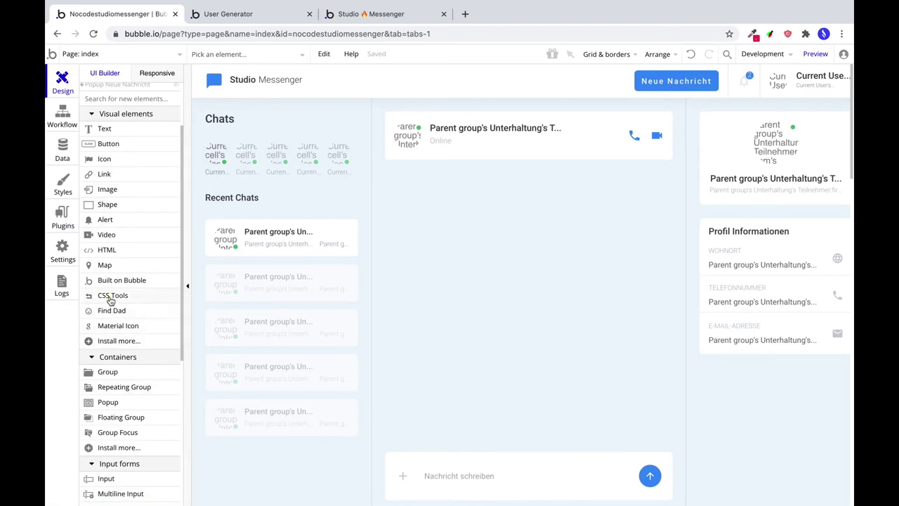
# Place a CSS Tools element in the Chats group and add a Page is loaded workflow with Add Custom Style To Head.
pyautogui.click(110, 300)
pyautogui.moveTo(336, 106); pyautogui.dragTo(364, 134)
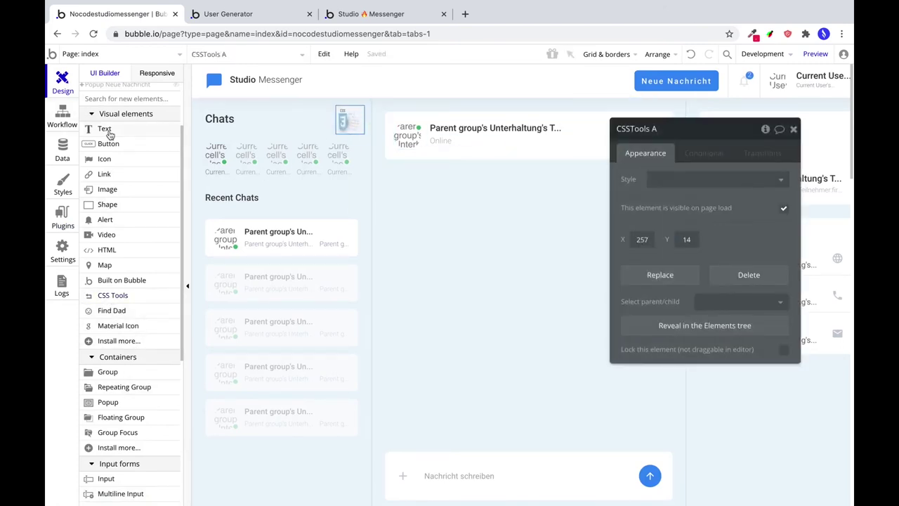
pyautogui.click(70, 122)
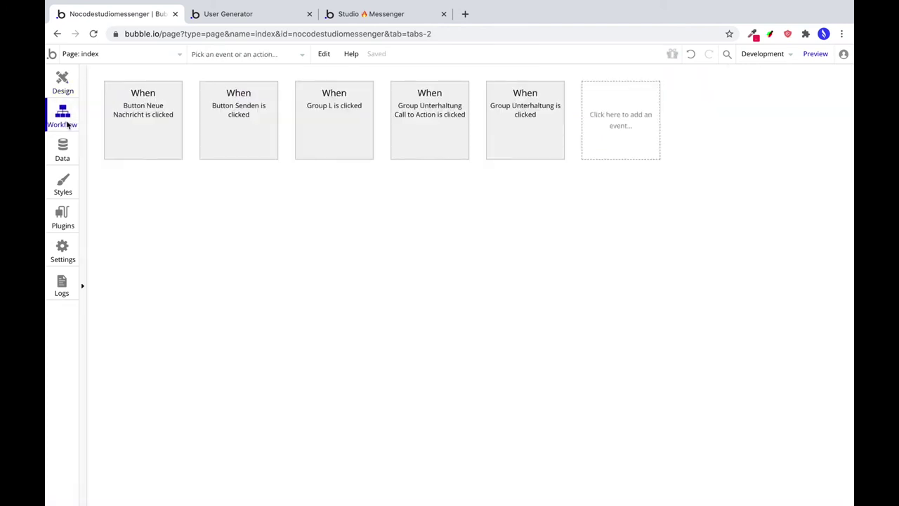
pyautogui.click(604, 123)
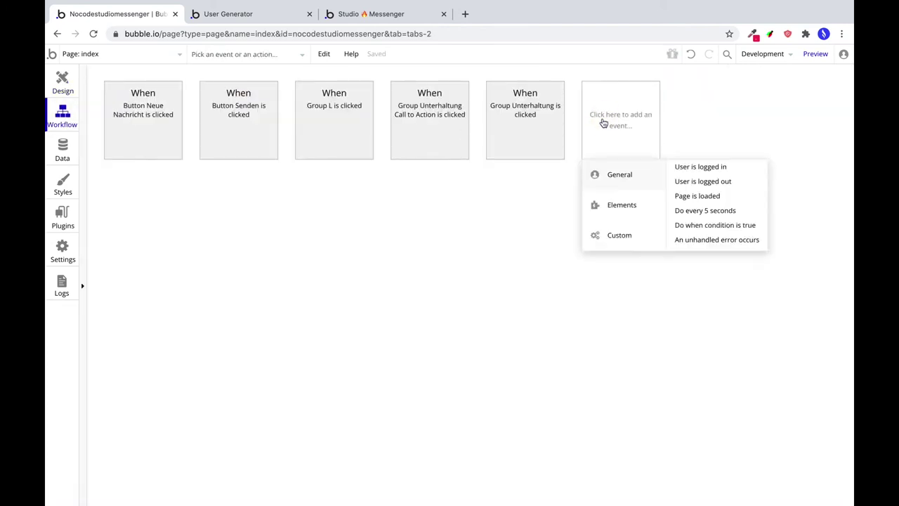
pyautogui.click(673, 196)
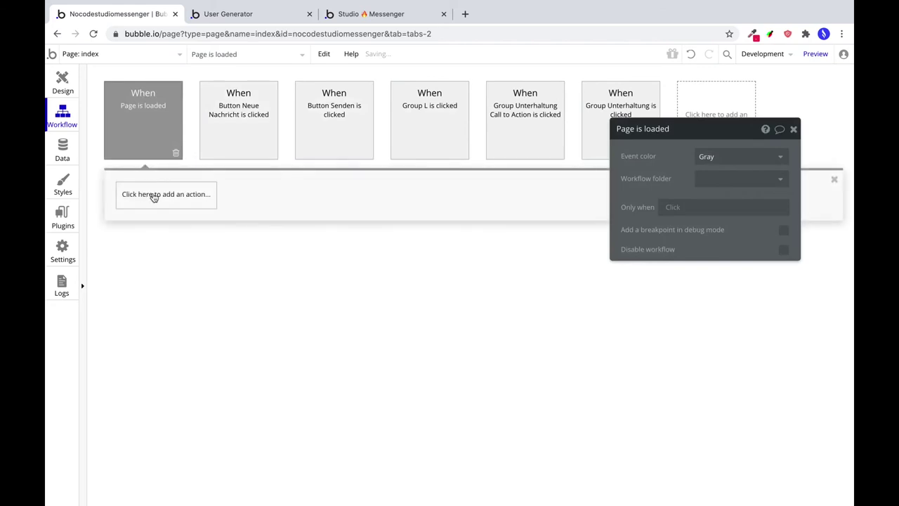
pyautogui.click(153, 195)
pyautogui.click(189, 349)
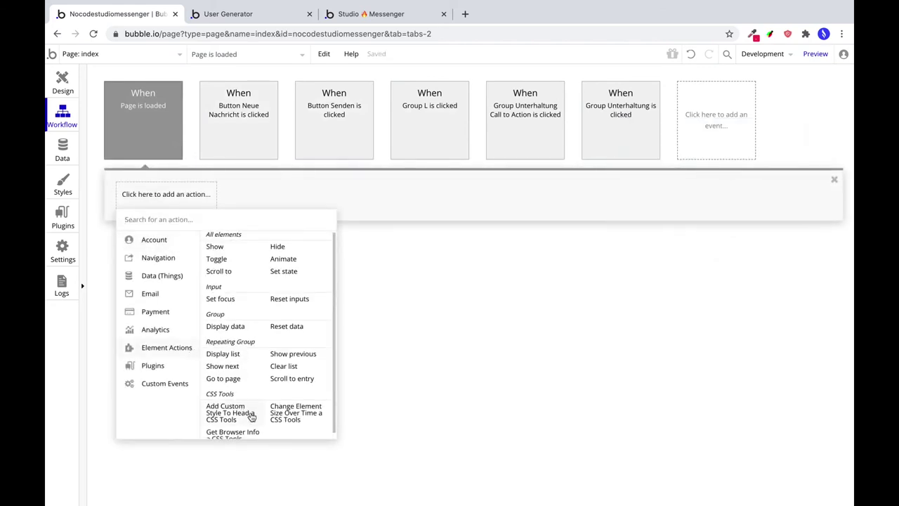
pyautogui.scroll(-1, 251, 416)
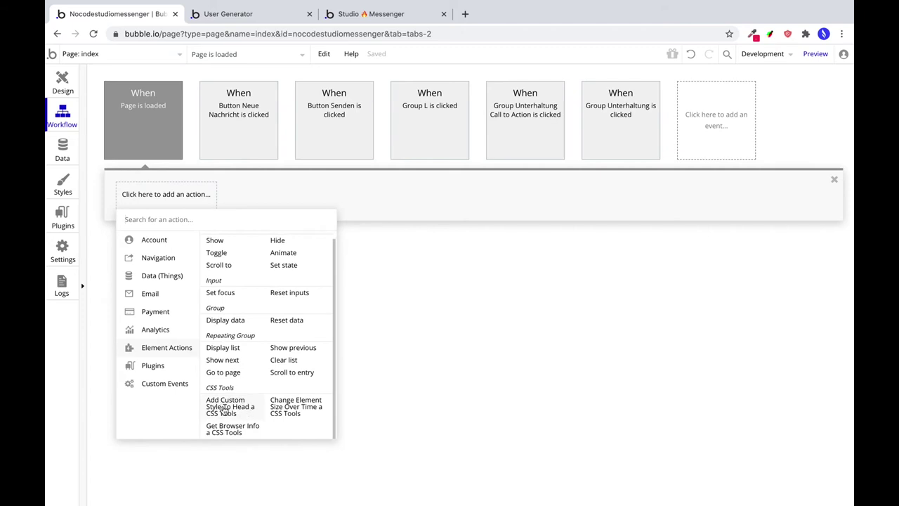
pyautogui.click(223, 409)
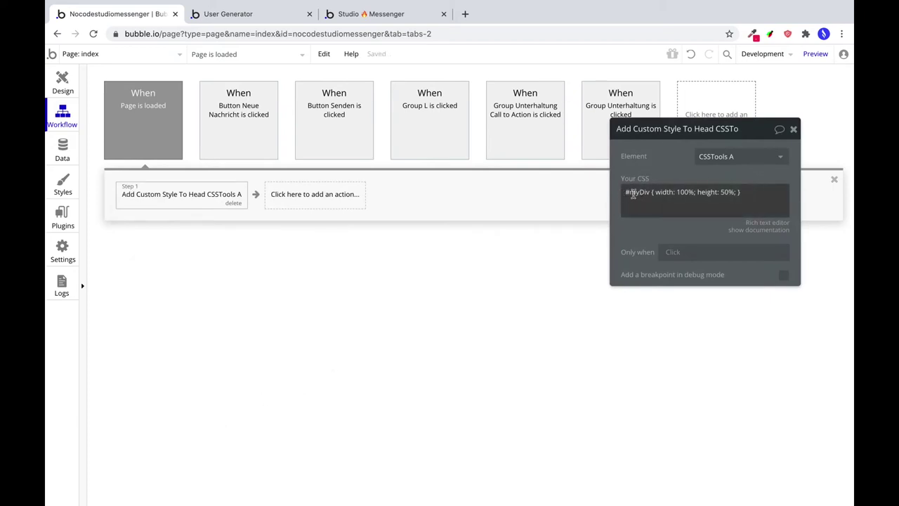
# Replace the sample CSS with the copied '::-webkit-scrollbar { width: 0px; height: 0px;}' rule.
pyautogui.tripleClick(751, 191)
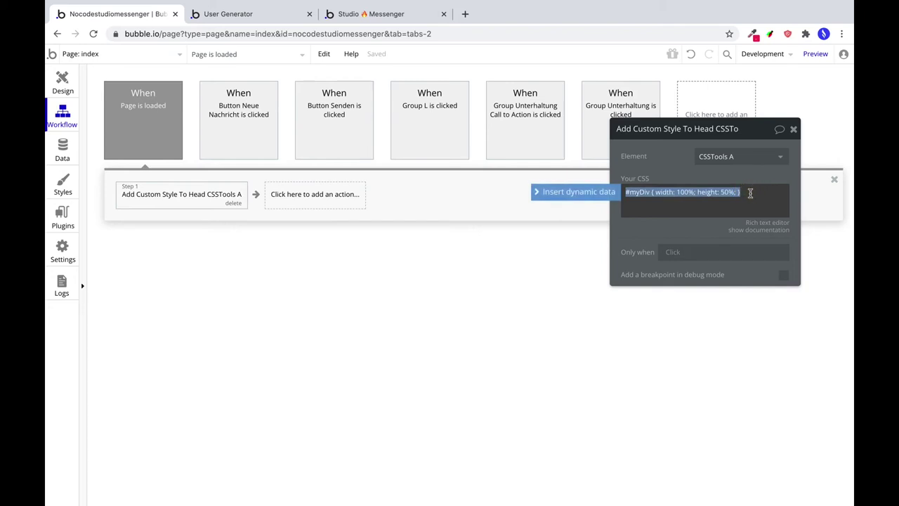
pyautogui.press('BackSpace')
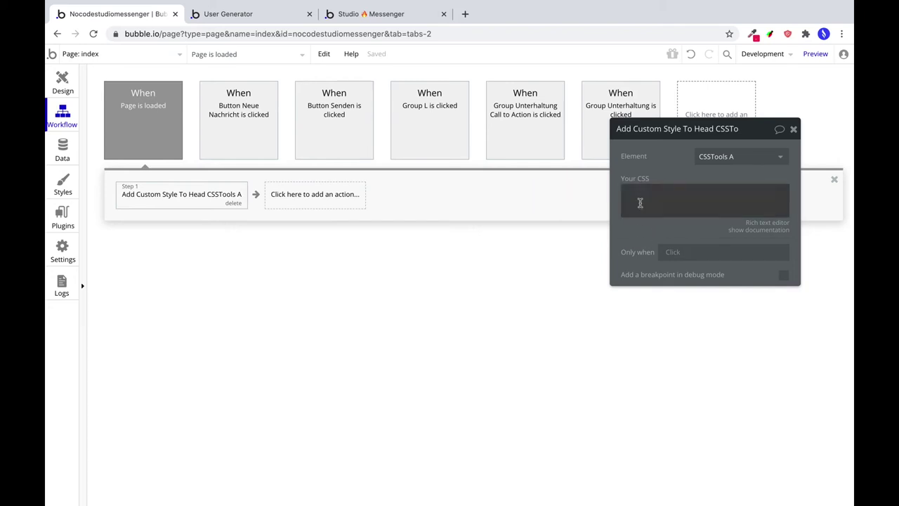
pyautogui.click(638, 196)
pyautogui.click(628, 234)
pyautogui.click(637, 197)
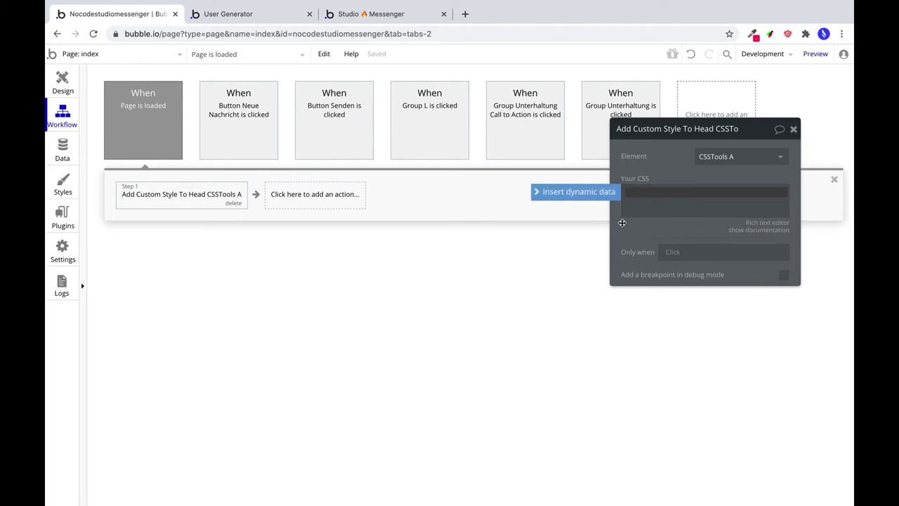
pyautogui.press('super+Tab')
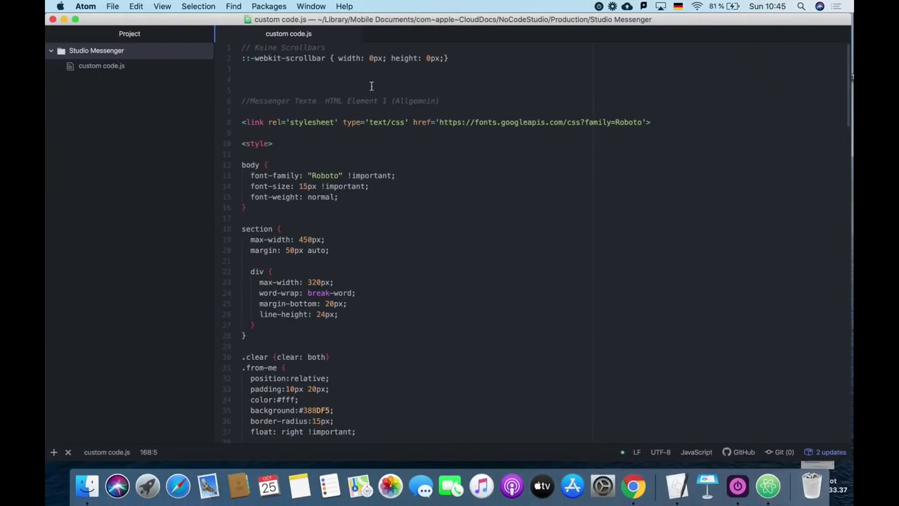
pyautogui.tripleClick(306, 58)
pyautogui.press('super+c')
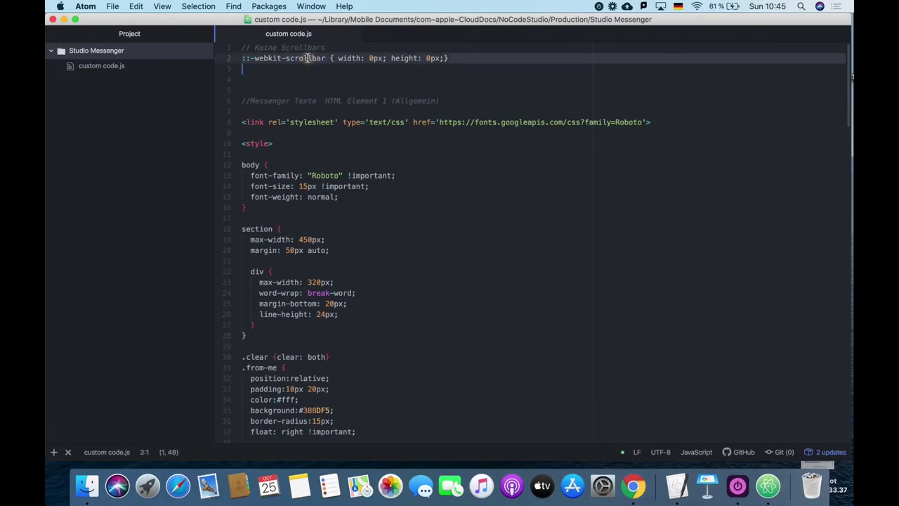
pyautogui.press('super+Tab')
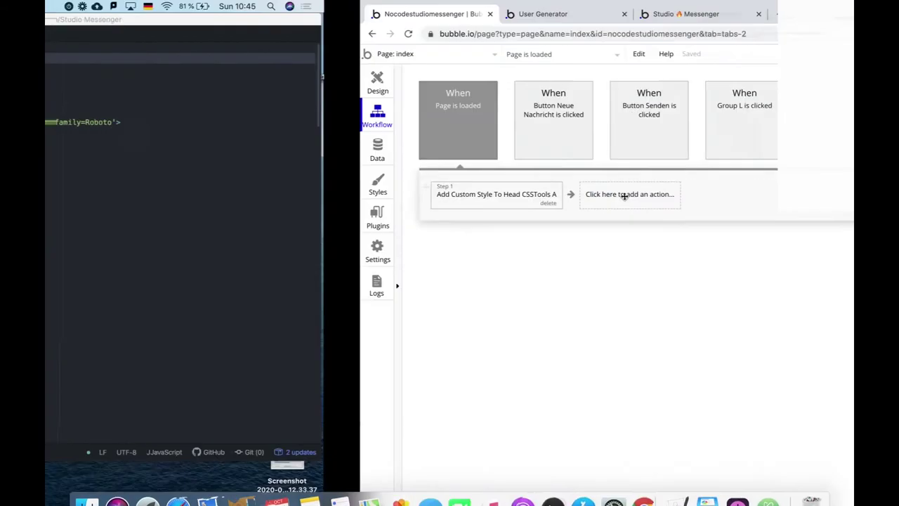
pyautogui.click(674, 193)
# Paste the ::-webkit-scrollbar rule into Your CSS and confirm in preview the avatar row has no scrollbar.
pyautogui.press('super+v')
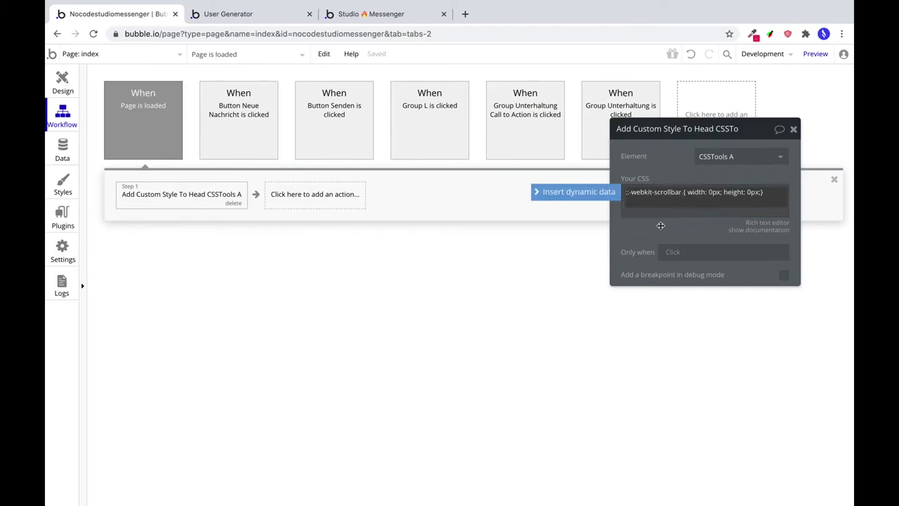
pyautogui.click(571, 137)
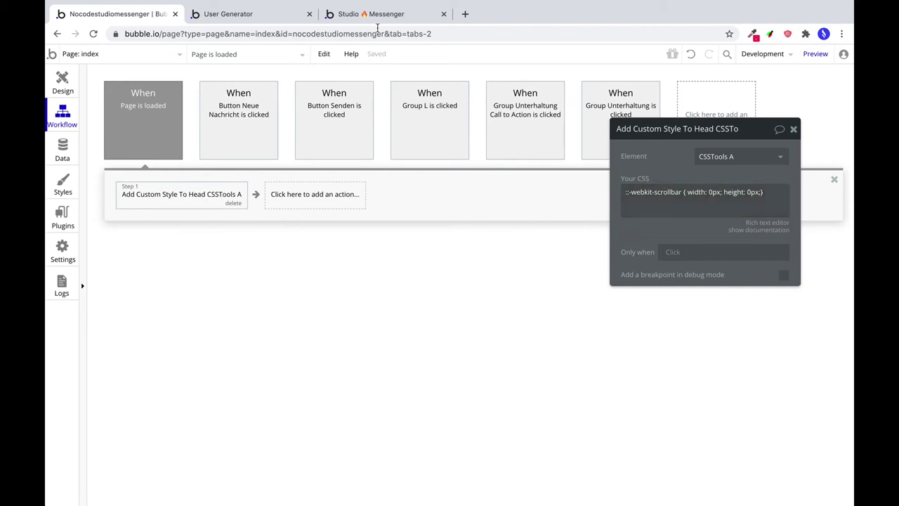
pyautogui.click(815, 55)
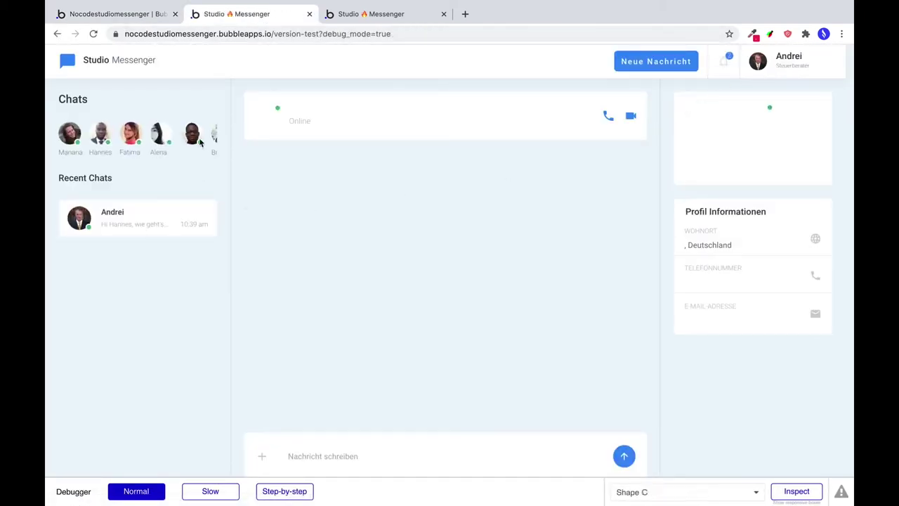
pyautogui.click(148, 224)
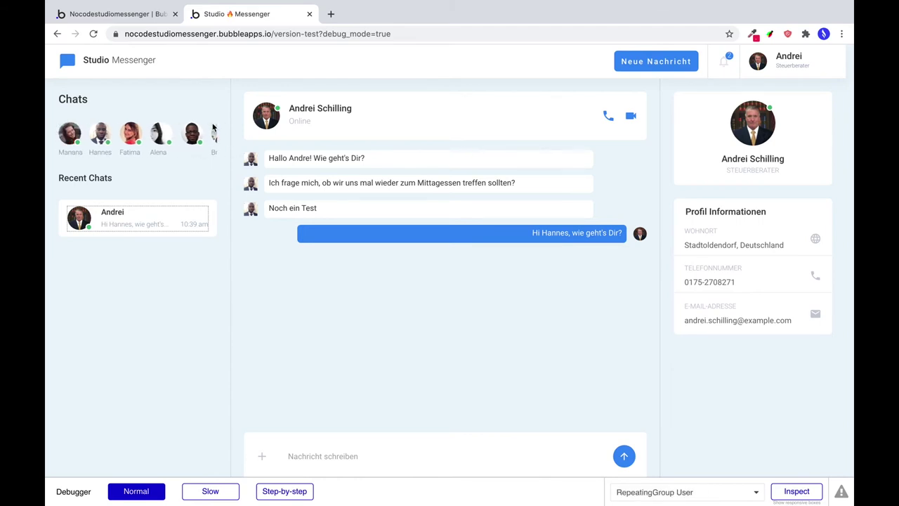
pyautogui.click(127, 22)
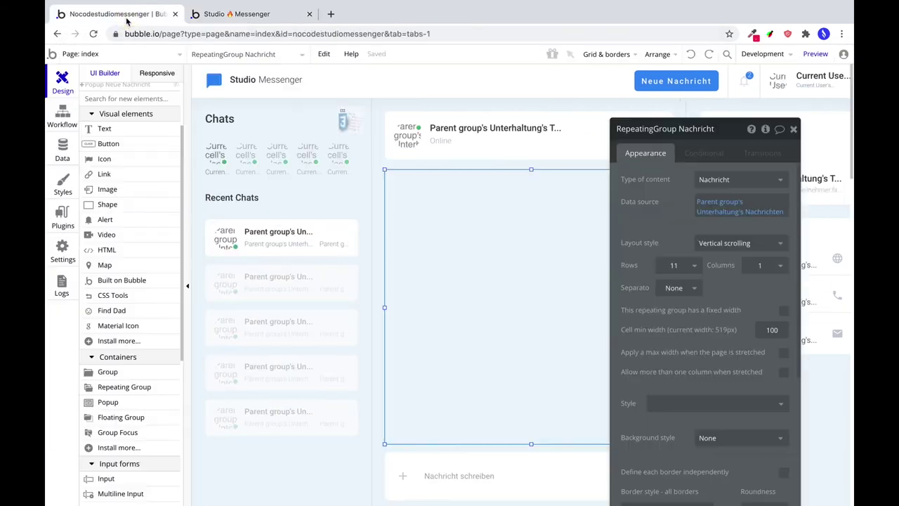
# Turn off content clipping on the avatar name text and truncate its Vorname to 8 characters.
pyautogui.click(219, 172)
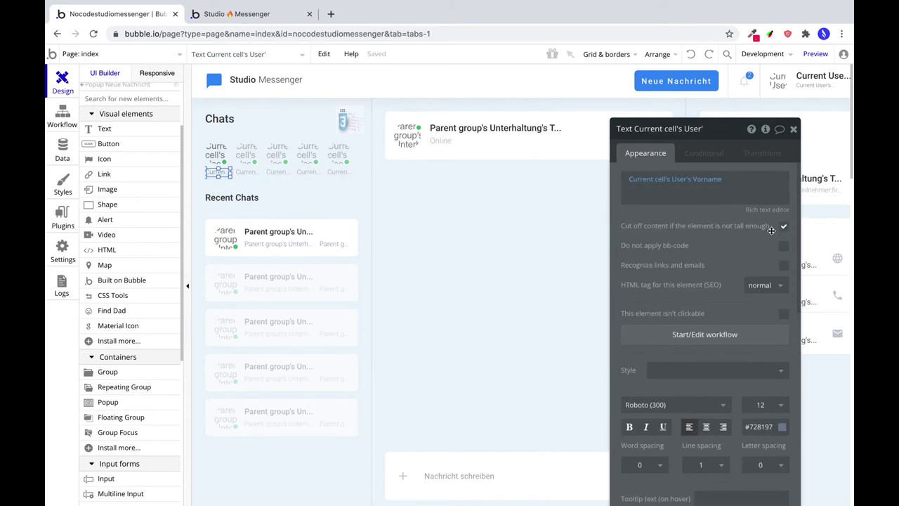
pyautogui.click(784, 228)
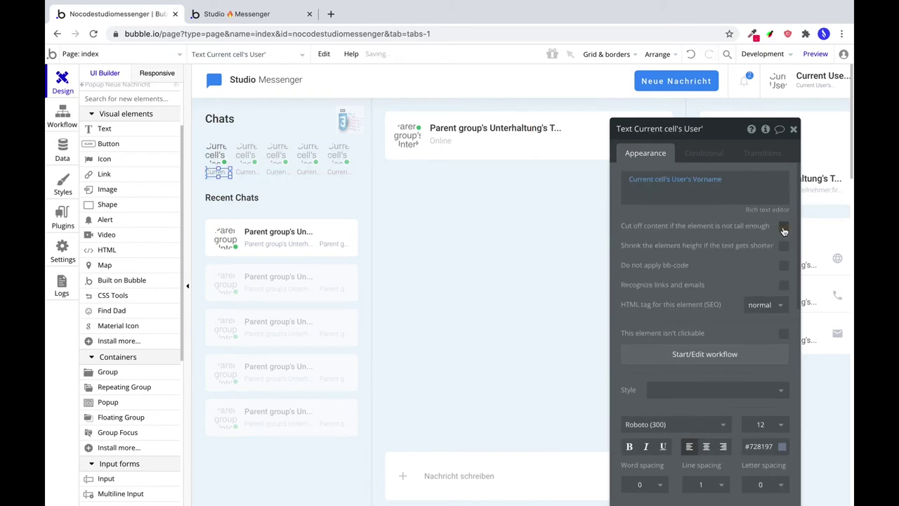
pyautogui.click(718, 180)
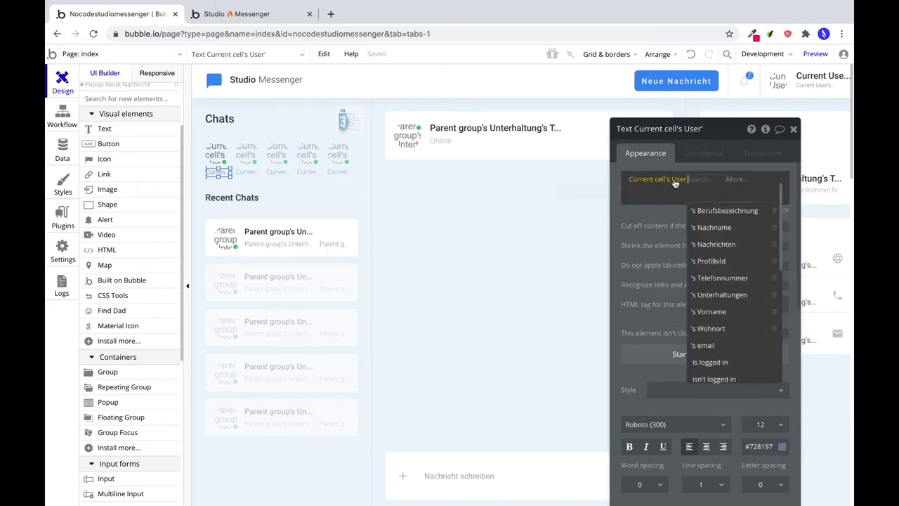
pyautogui.click(736, 183)
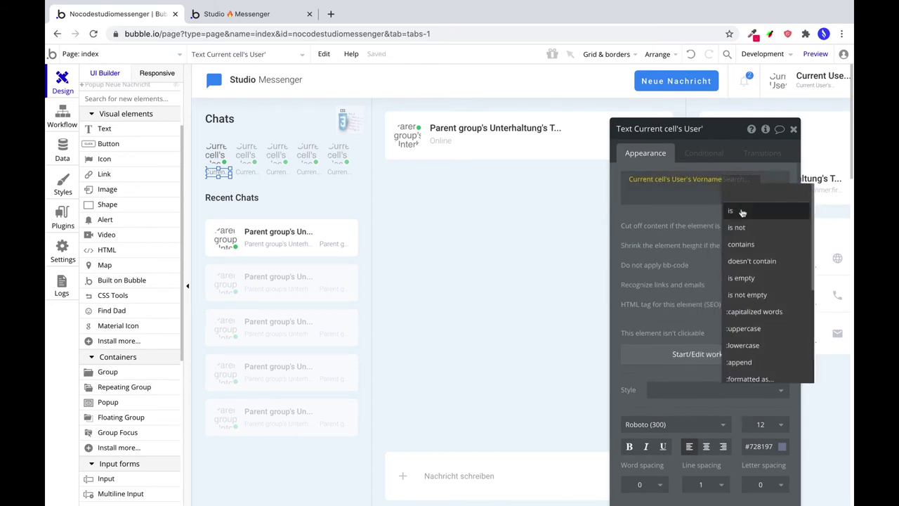
pyautogui.scroll(-2, 778, 340)
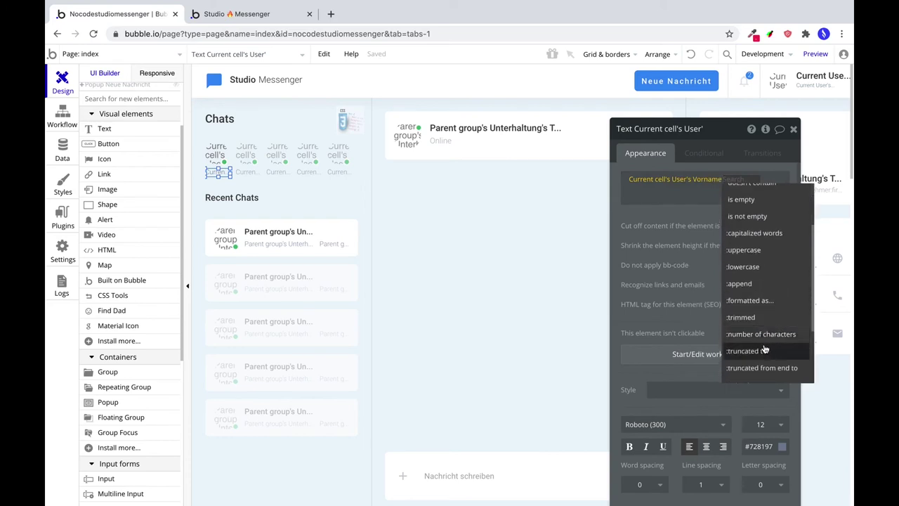
pyautogui.click(764, 352)
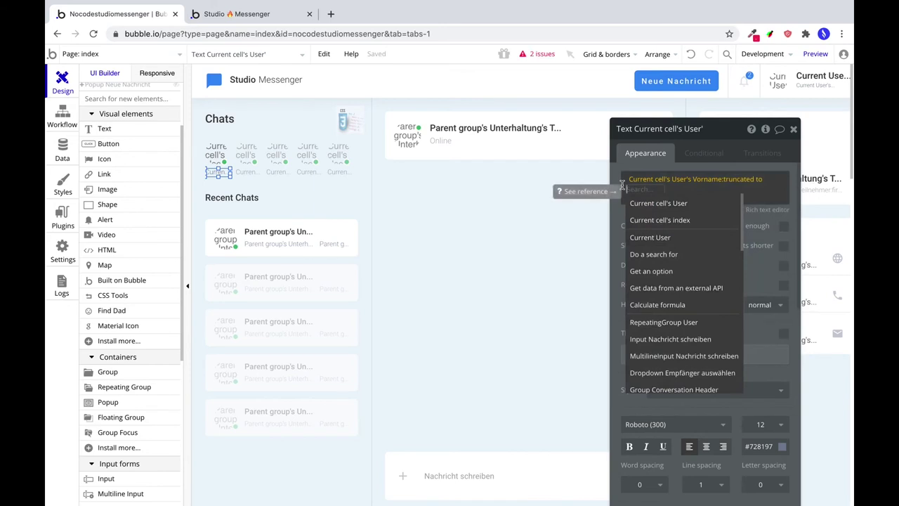
pyautogui.write('8')
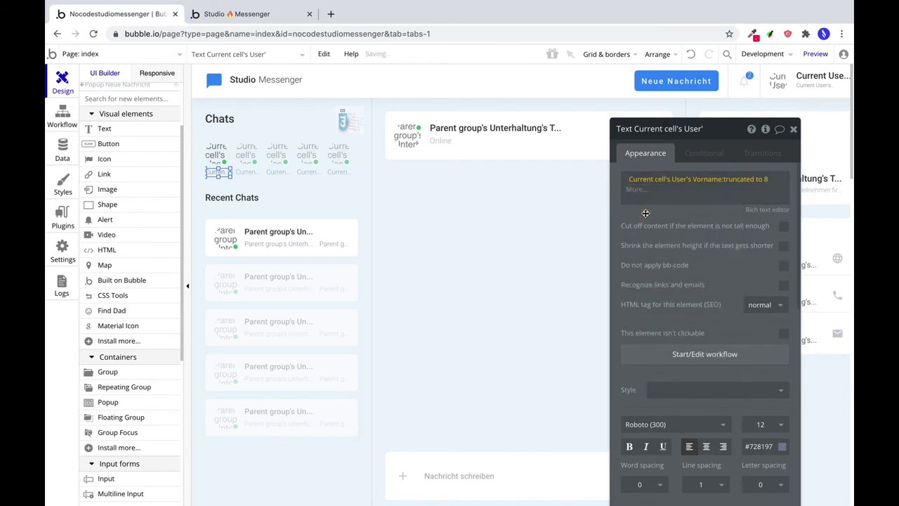
# Check a long name in the preview, then change the Vorname truncation length from 8 to 6.
pyautogui.hotkey('ctrl', 'Tab')
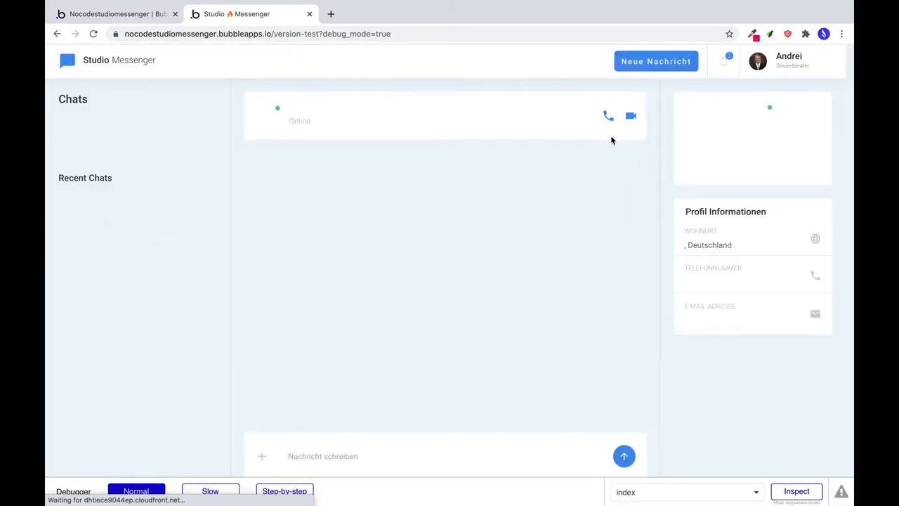
pyautogui.doubleClick(182, 152)
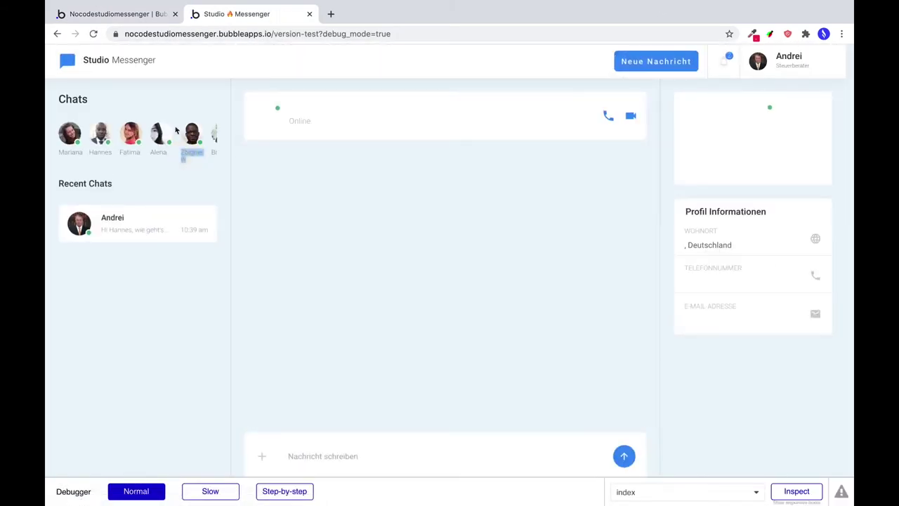
pyautogui.click(125, 14)
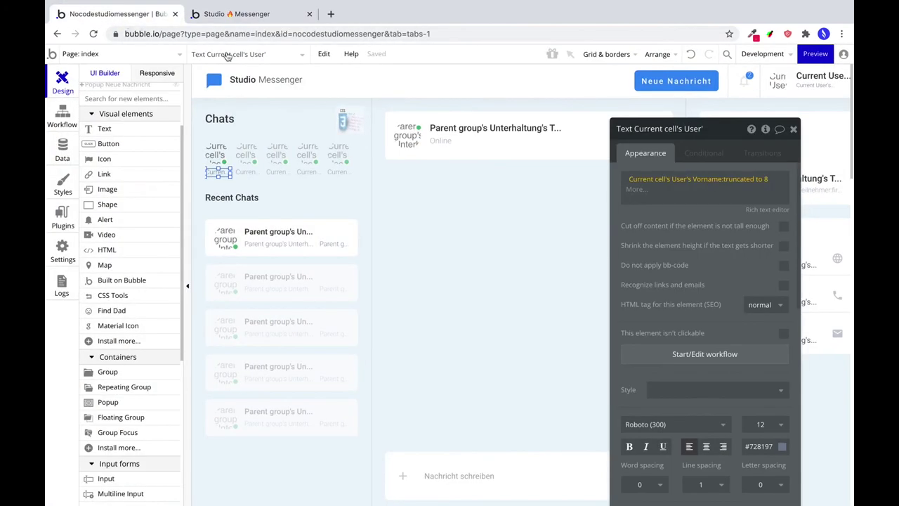
pyautogui.click(765, 182)
pyautogui.press('BackSpace')
pyautogui.write('6')
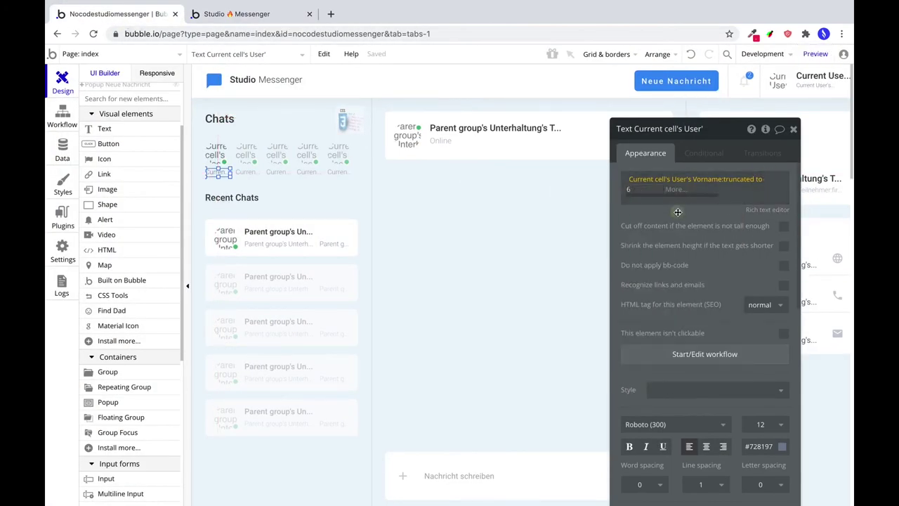
# Finish the expression and reload the preview to confirm names now cut at 6 characters.
pyautogui.click(638, 191)
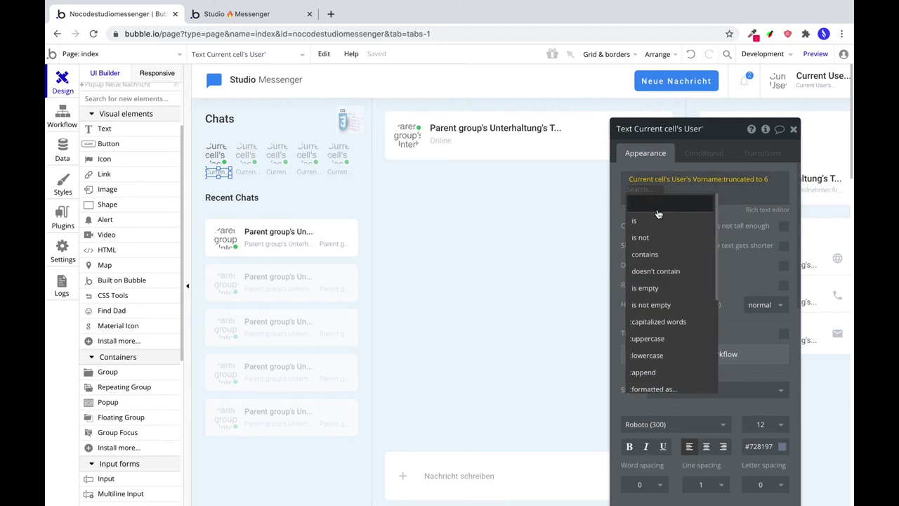
pyautogui.write('form')
pyautogui.click(646, 193)
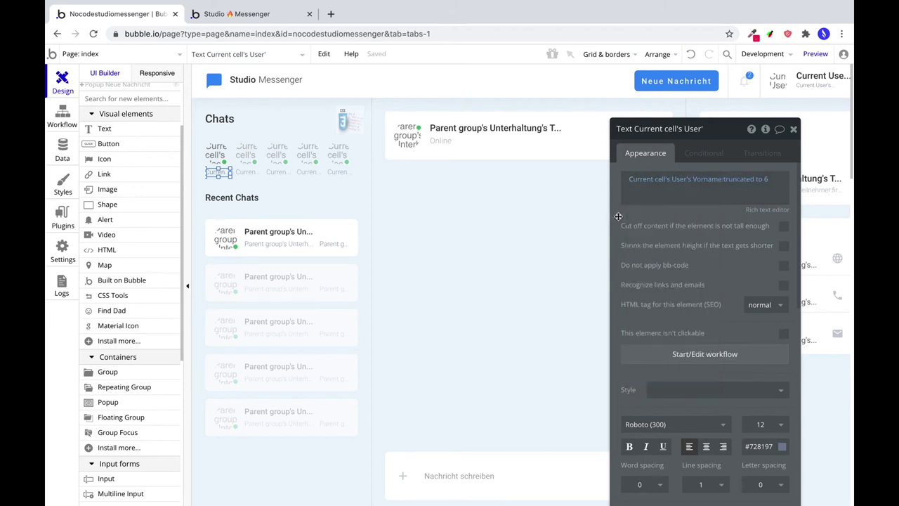
pyautogui.click(646, 193)
pyautogui.click(239, 14)
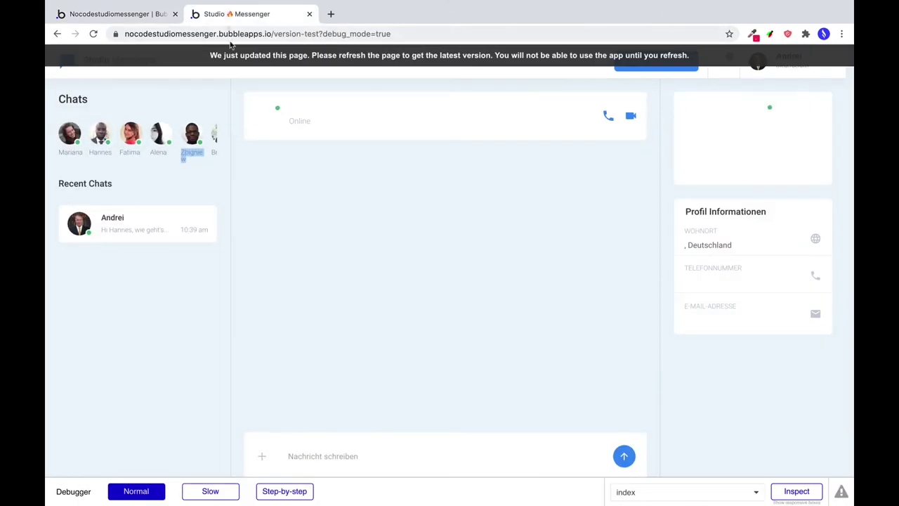
pyautogui.press('super+r')
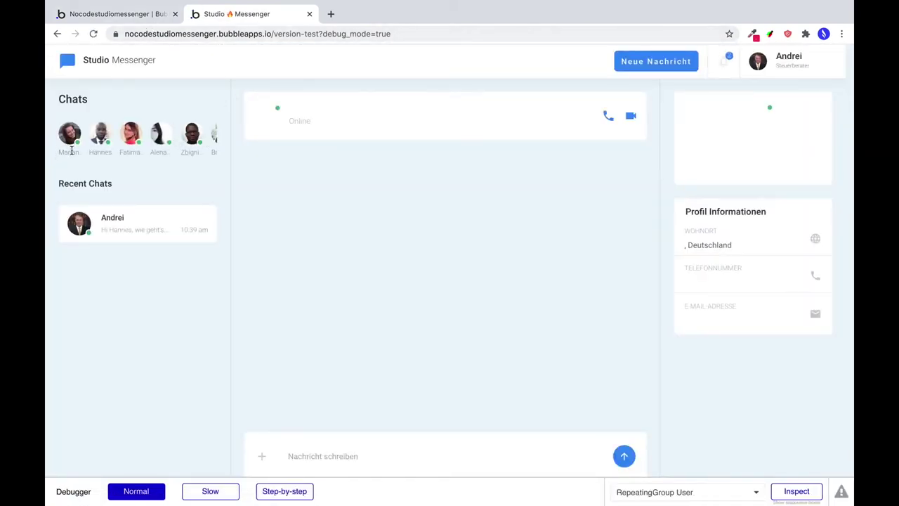
pyautogui.click(139, 17)
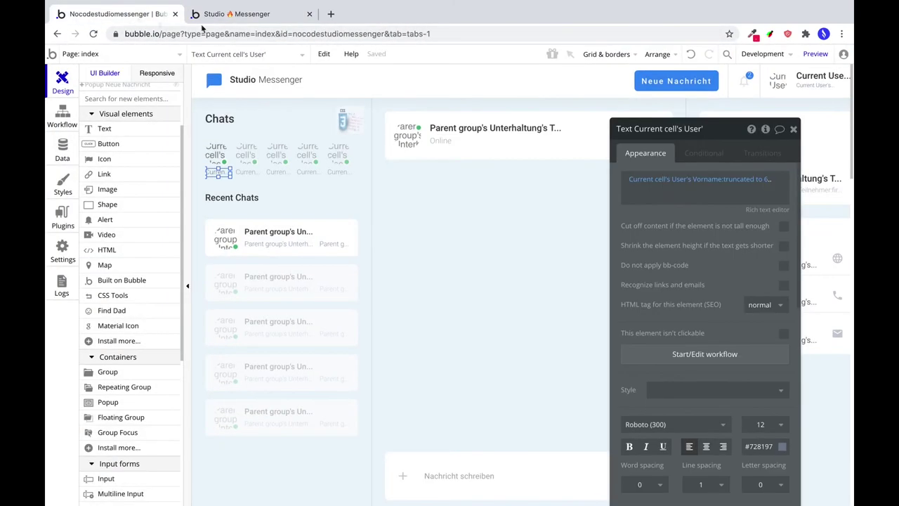
pyautogui.click(689, 156)
# Add a condition: When Current cell's User's Vorname:number of characters < 7.
pyautogui.click(678, 181)
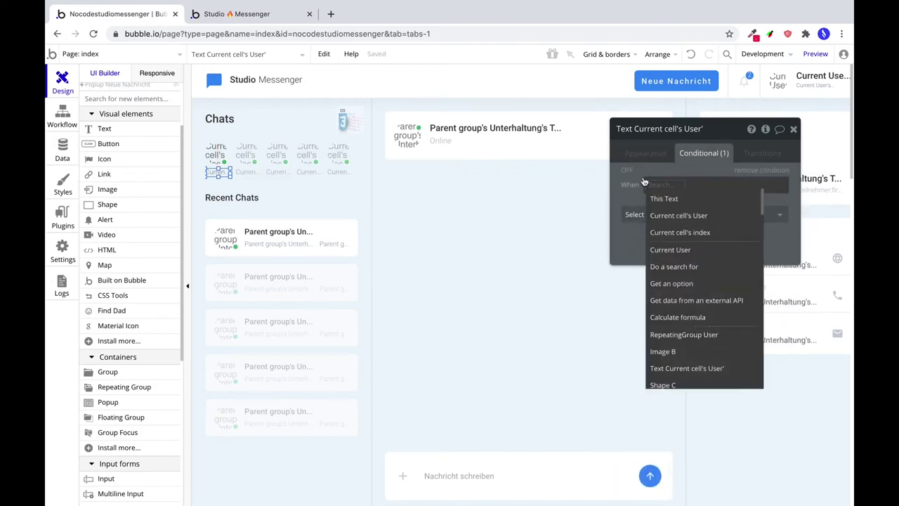
pyautogui.click(669, 215)
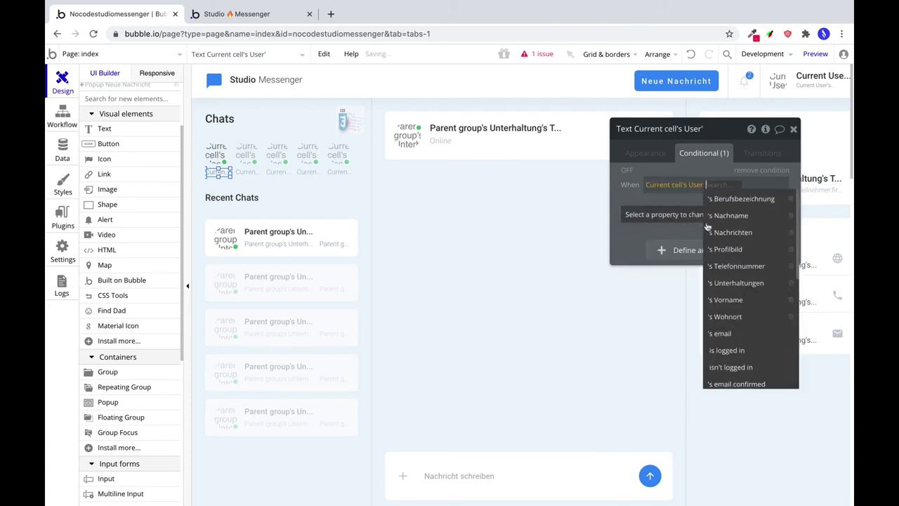
pyautogui.click(731, 300)
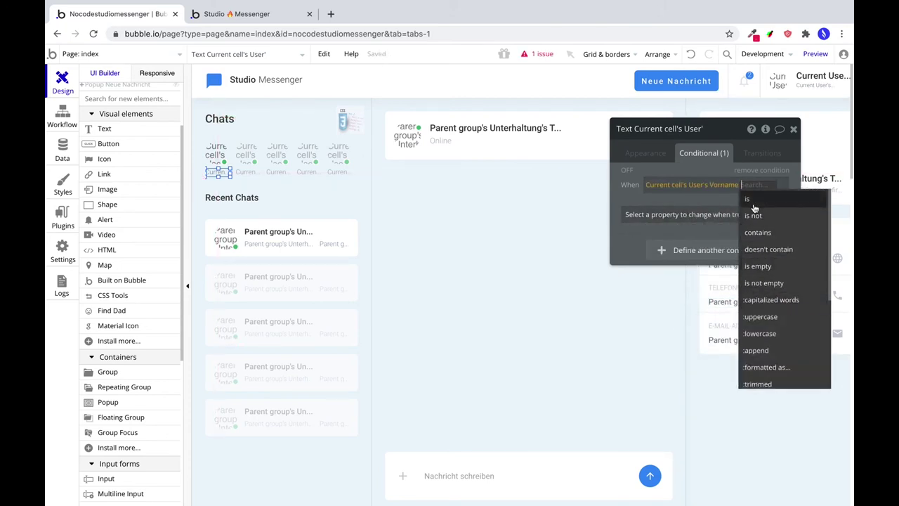
pyautogui.scroll(-1, 756, 203)
pyautogui.scroll(-2, 783, 324)
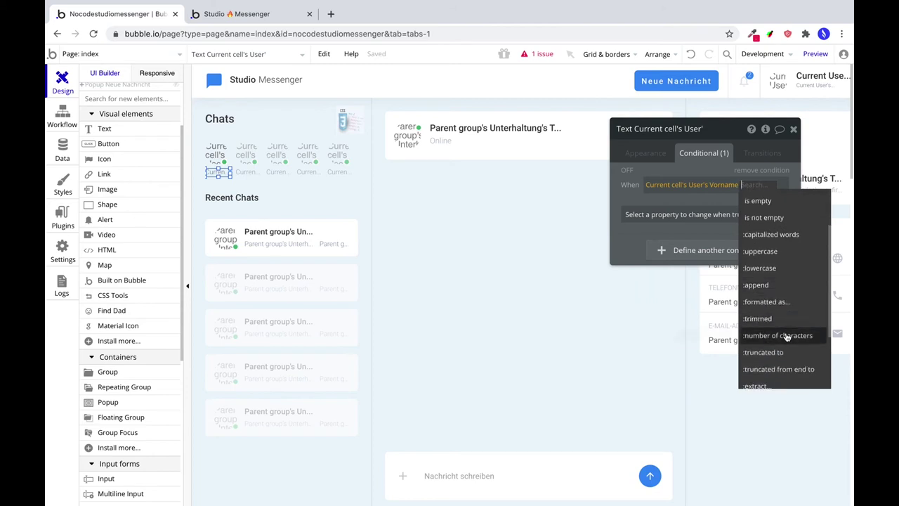
pyautogui.click(785, 336)
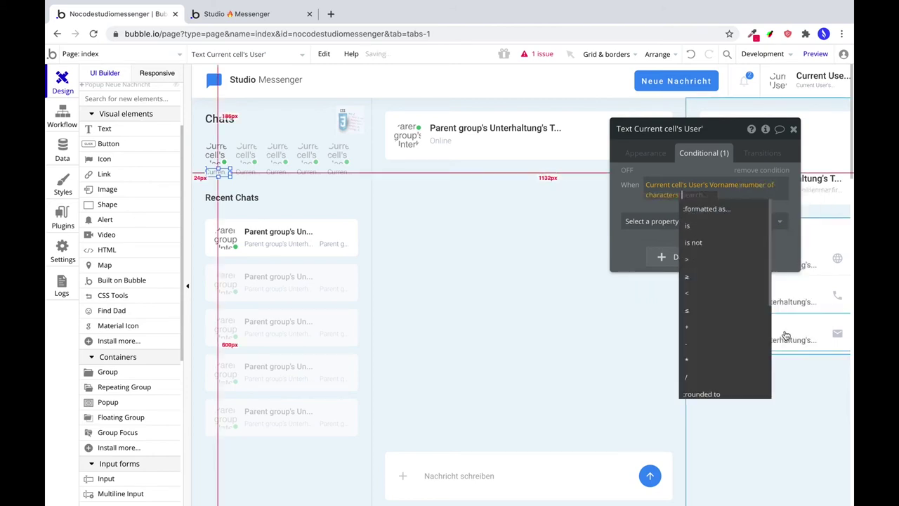
pyautogui.click(712, 292)
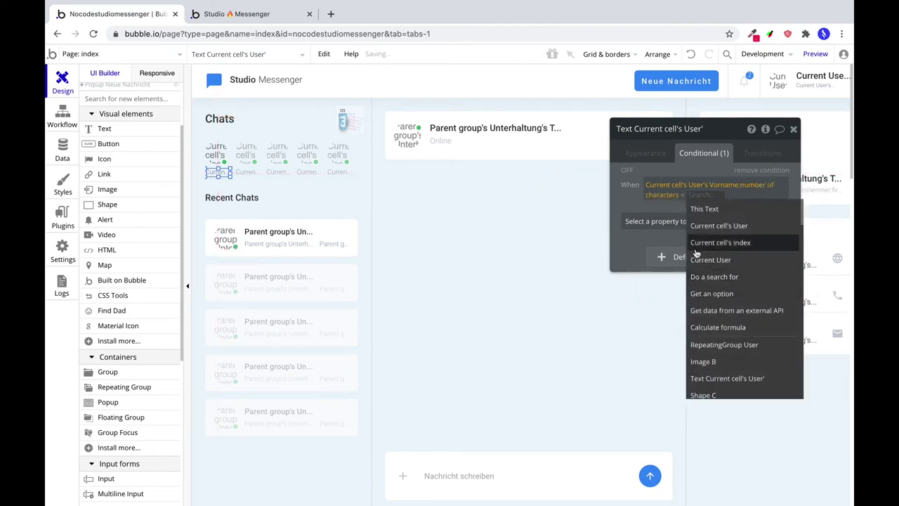
pyautogui.write('7')
pyautogui.click(648, 219)
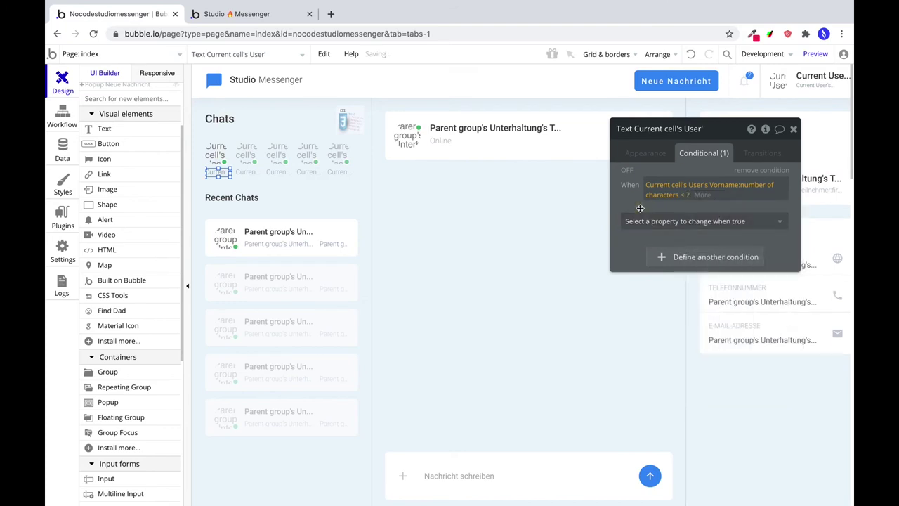
# Make that condition set the Text to Current cell's User's full Vorname, then check the preview.
pyautogui.click(650, 220)
pyautogui.click(652, 274)
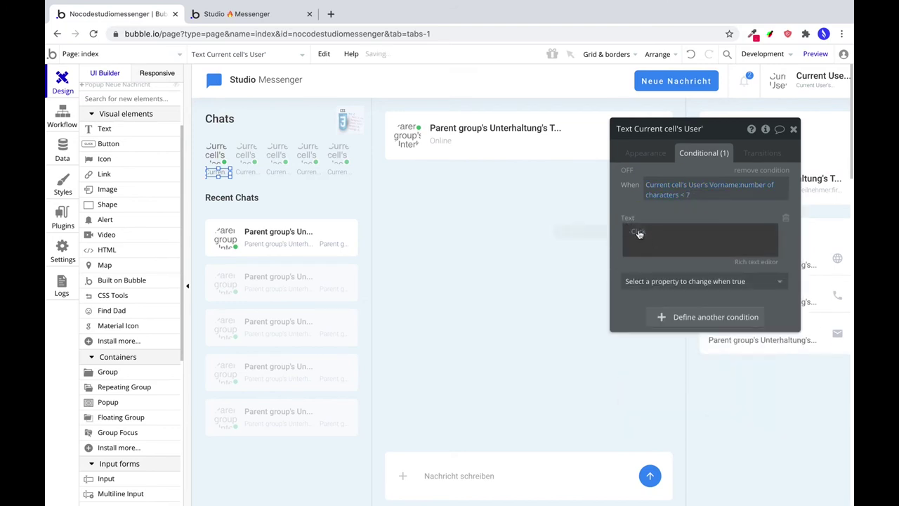
pyautogui.click(639, 234)
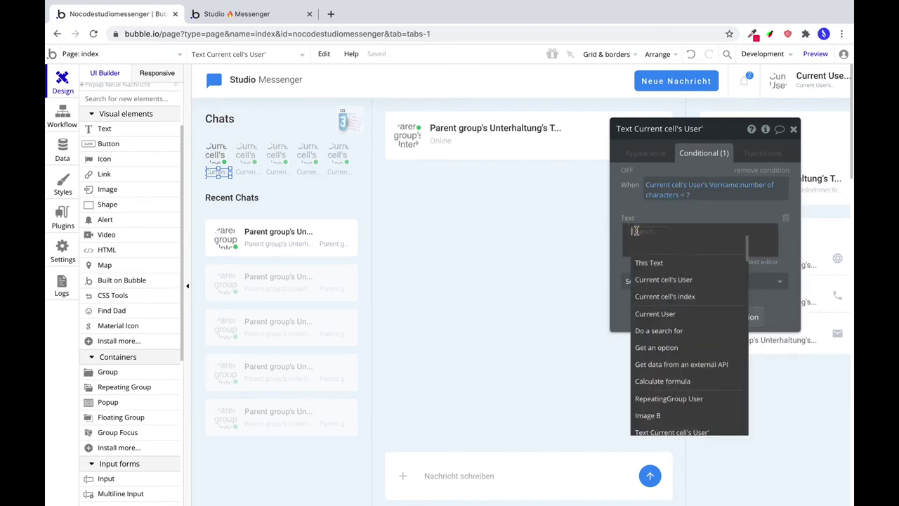
pyautogui.click(662, 279)
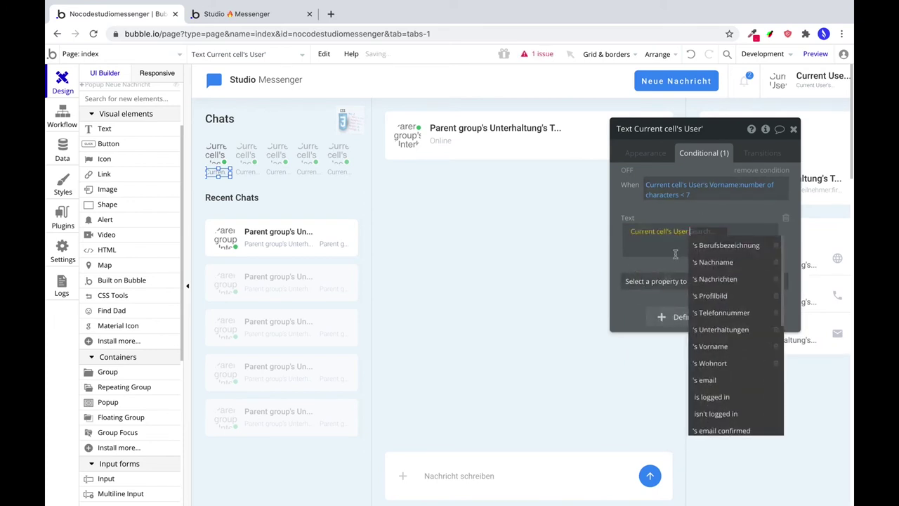
pyautogui.click(713, 346)
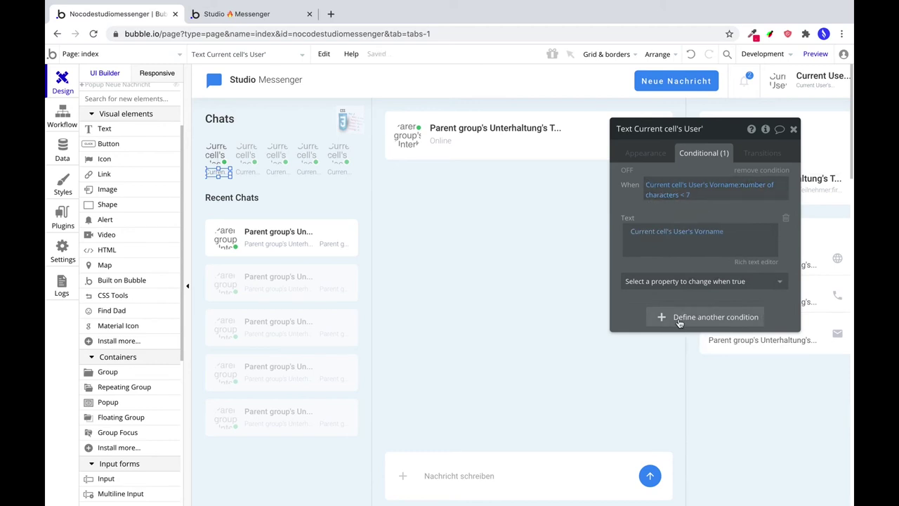
pyautogui.click(236, 14)
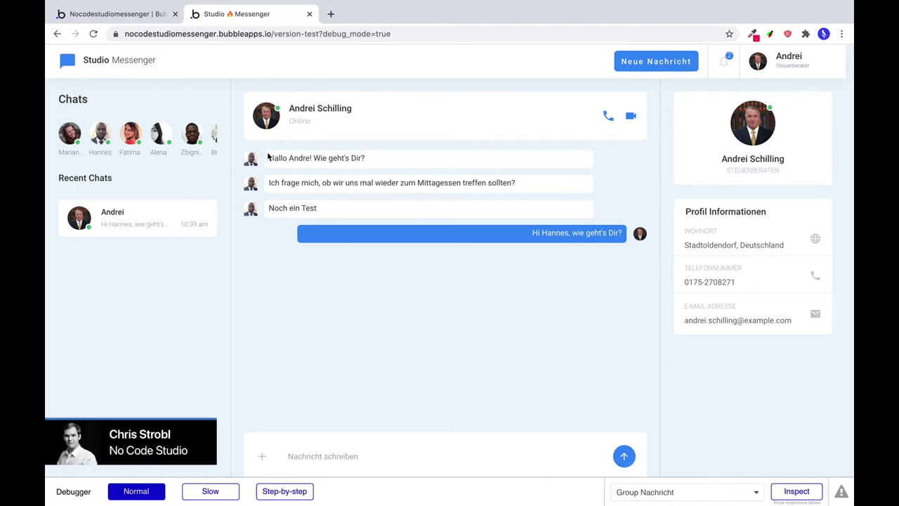
# Select the avatar image in the first recent-chat cell and open its conditional settings.
pyautogui.click(110, 15)
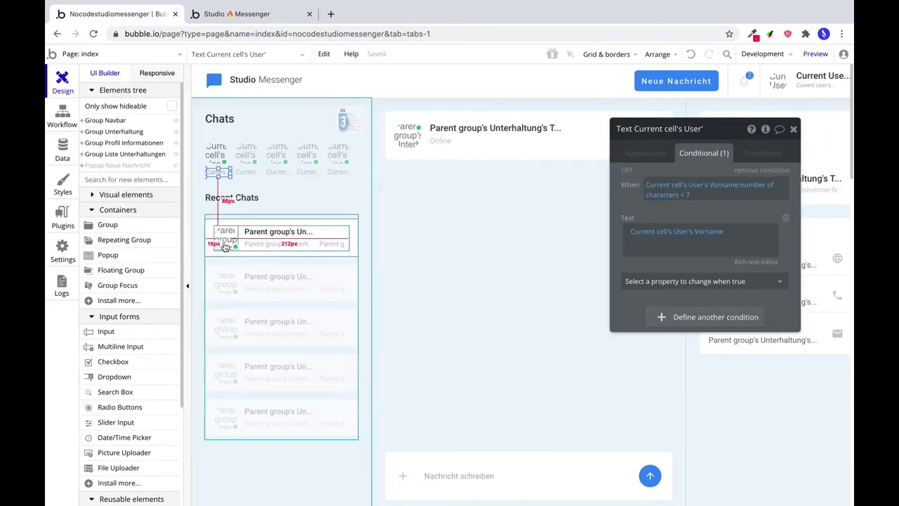
pyautogui.click(326, 225)
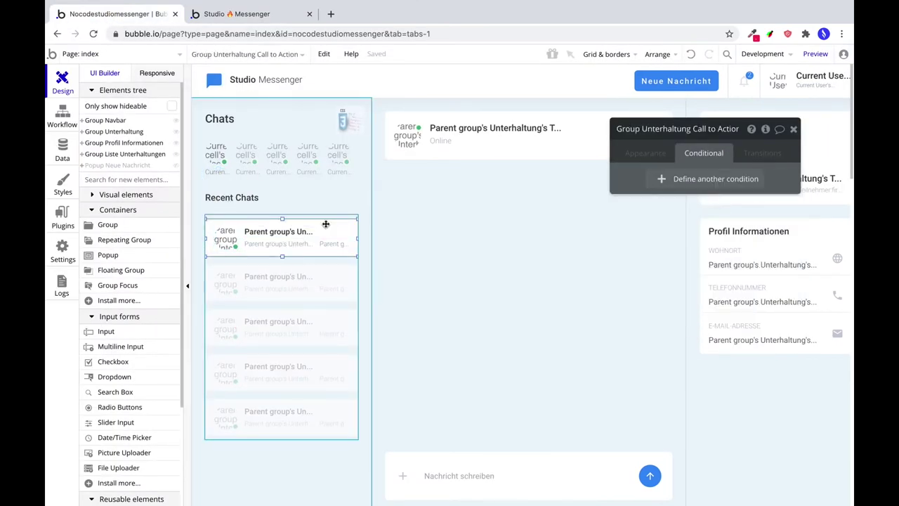
pyautogui.click(643, 152)
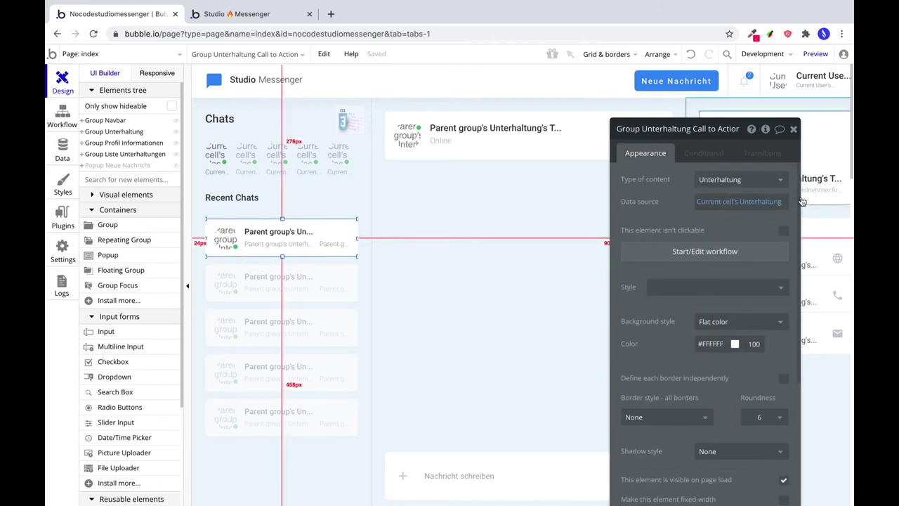
pyautogui.click(224, 243)
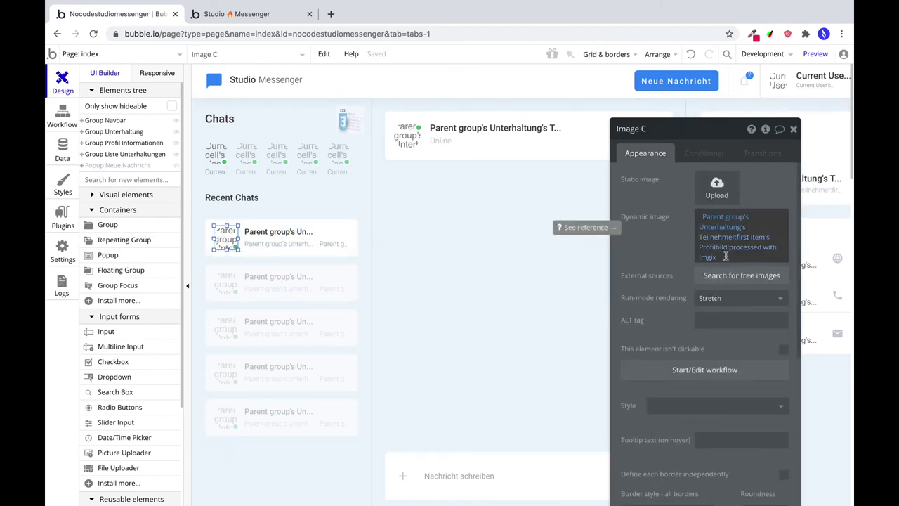
pyautogui.click(687, 154)
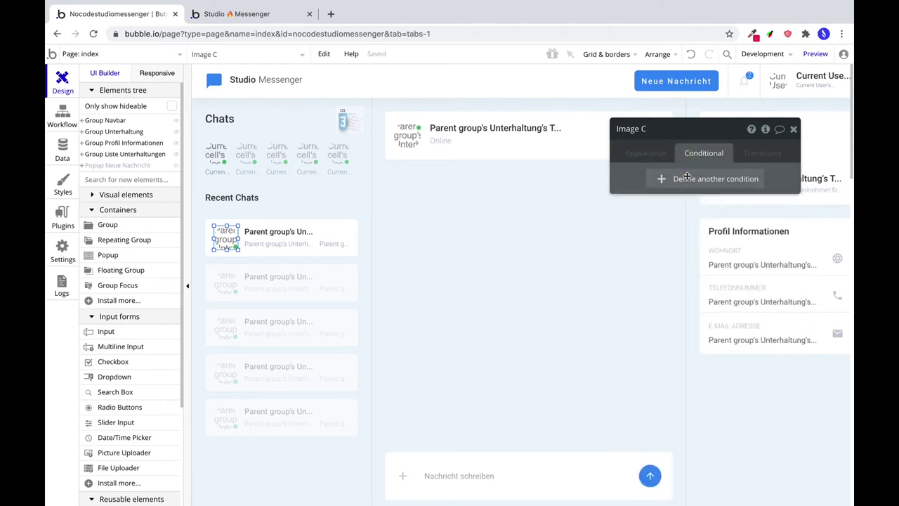
# Add a condition: When parent group's Unterhaltung's Teilnehmer:first item is Current User.
pyautogui.click(687, 178)
pyautogui.click(660, 184)
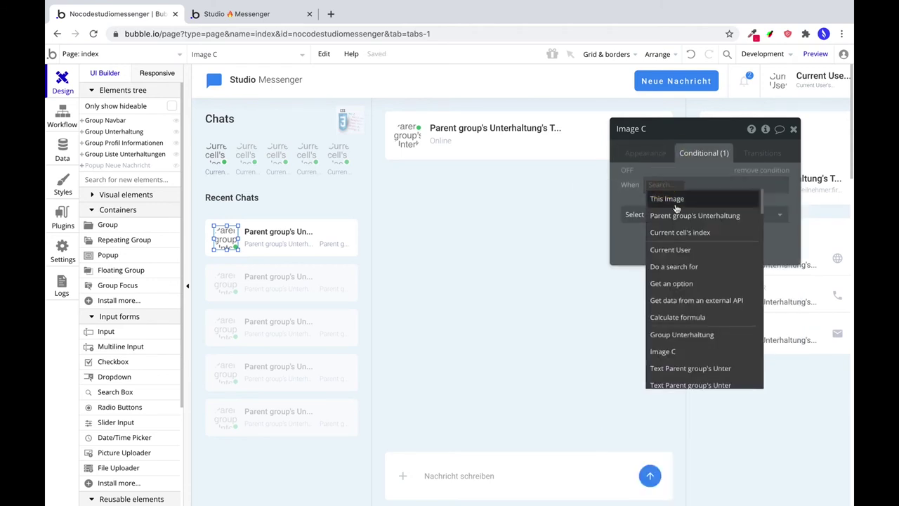
pyautogui.click(680, 214)
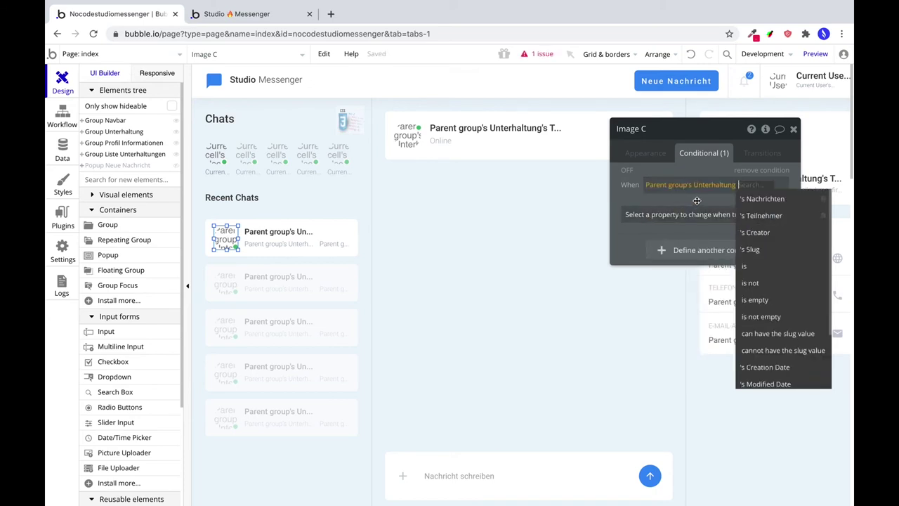
pyautogui.click(764, 215)
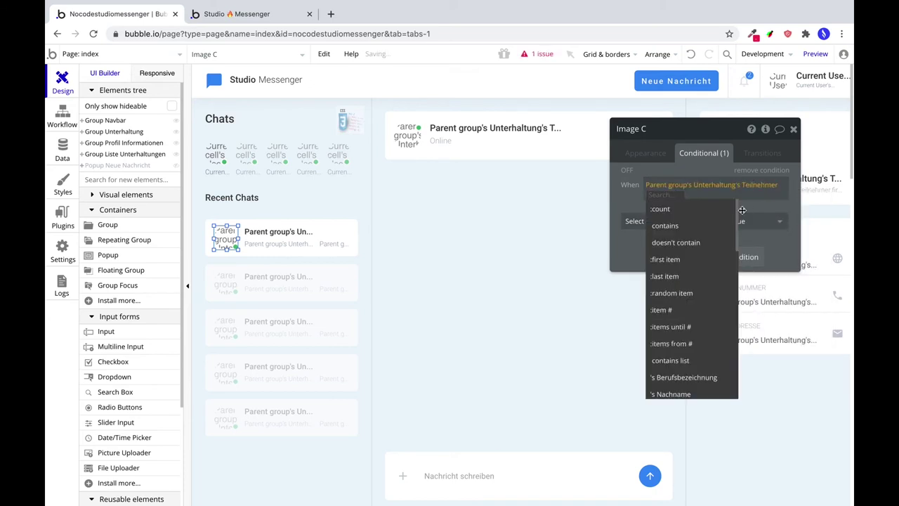
pyautogui.click(676, 260)
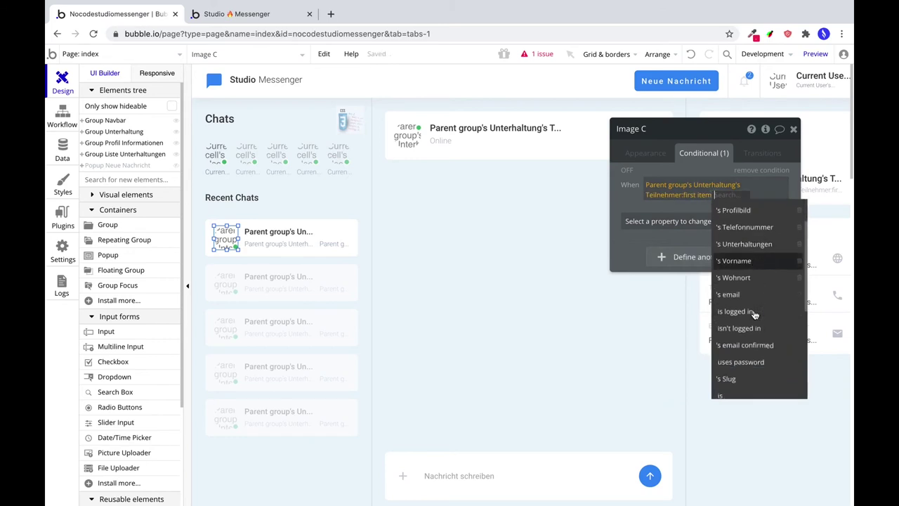
pyautogui.scroll(-1, 737, 386)
pyautogui.click(735, 385)
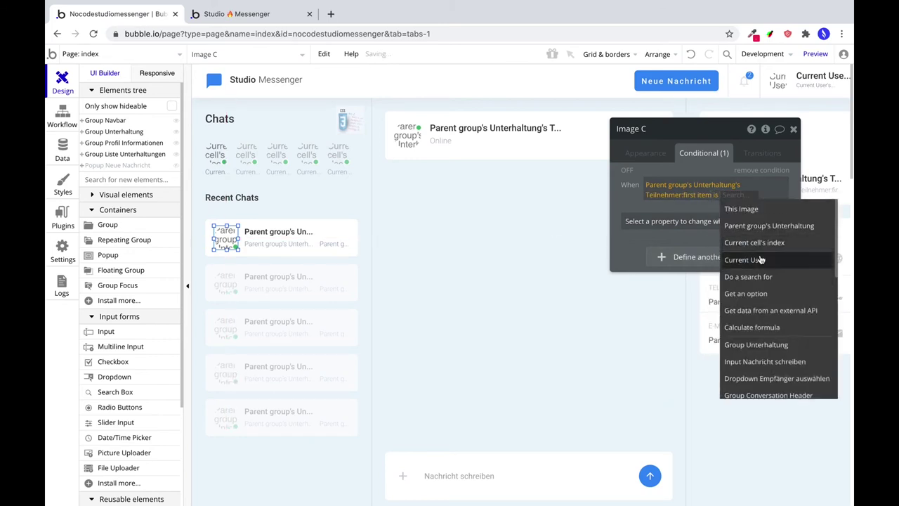
pyautogui.click(755, 259)
# Make the condition set Image Source to the Unterhaltung's Teilnehmer:item #2's Profilbild.
pyautogui.click(703, 225)
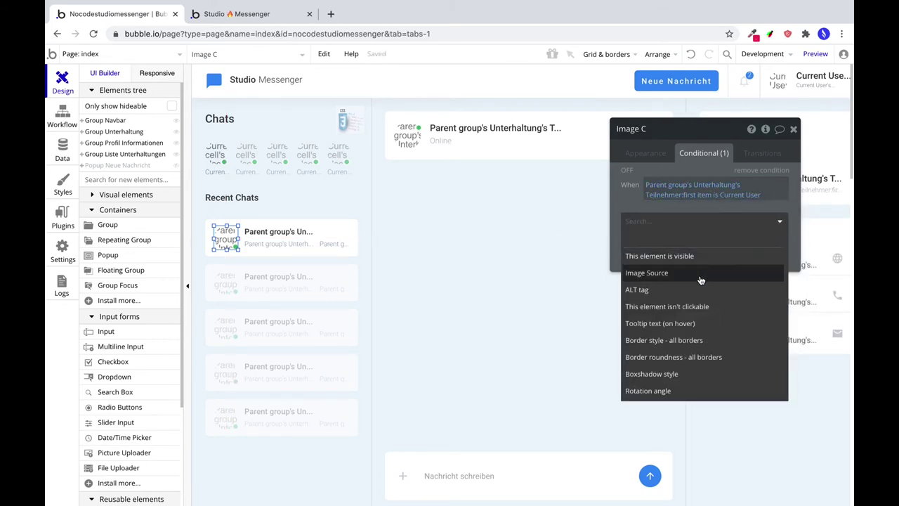
pyautogui.click(699, 276)
pyautogui.click(700, 269)
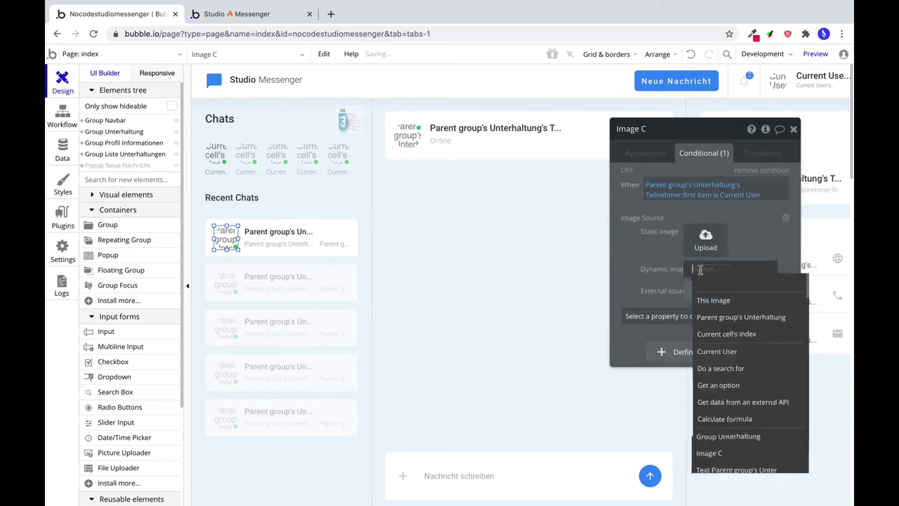
pyautogui.click(707, 319)
pyautogui.click(748, 309)
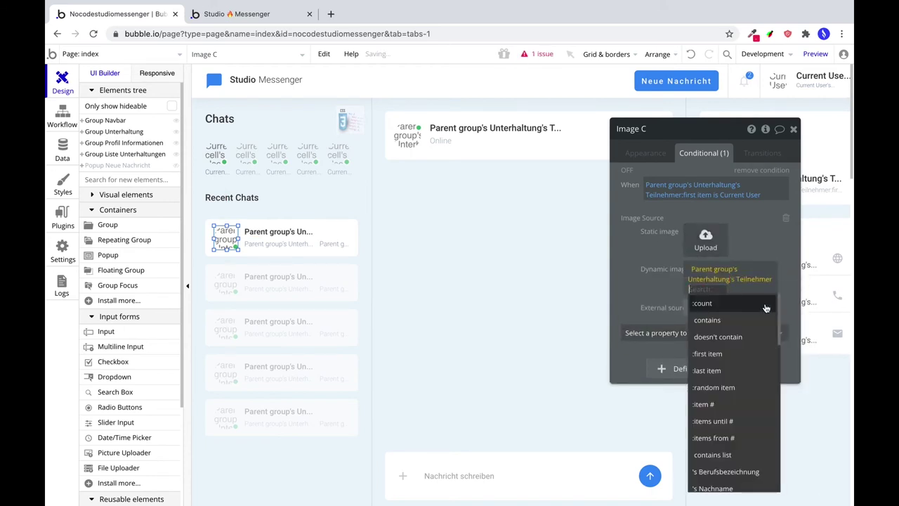
pyautogui.click(733, 405)
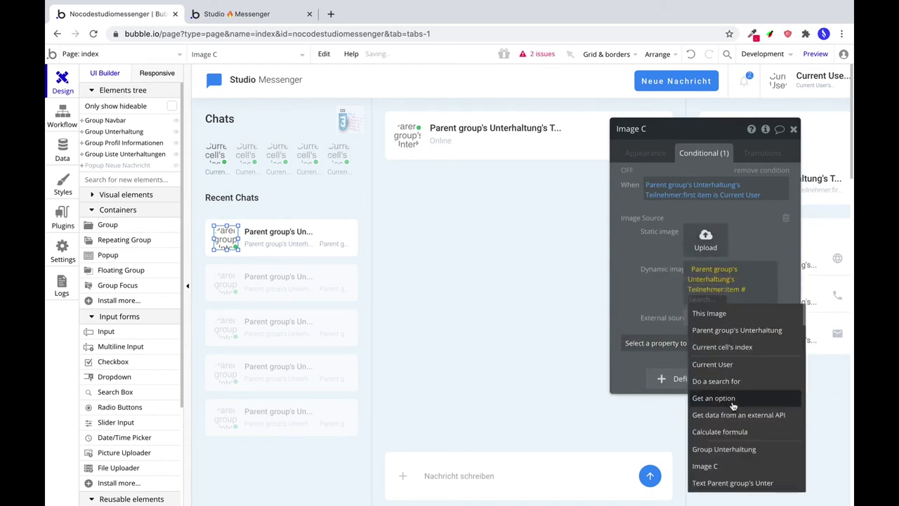
pyautogui.write('2')
pyautogui.click(752, 289)
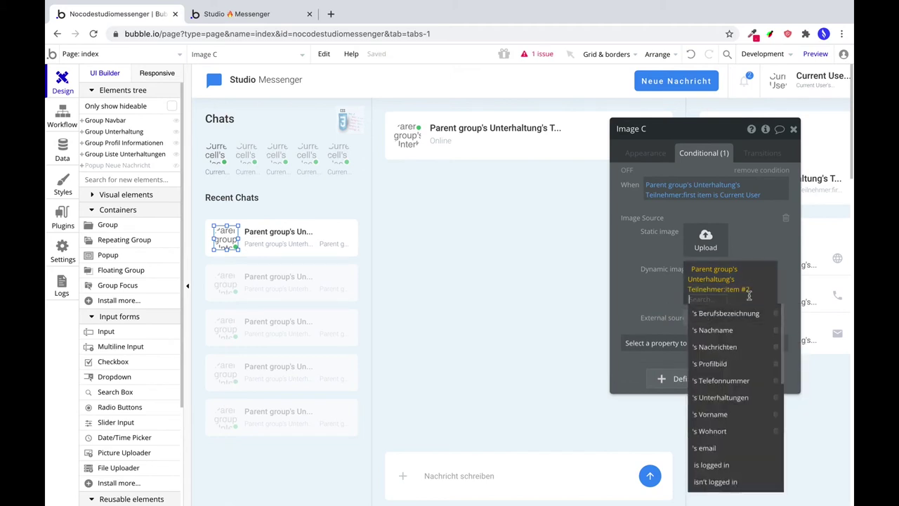
pyautogui.click(732, 364)
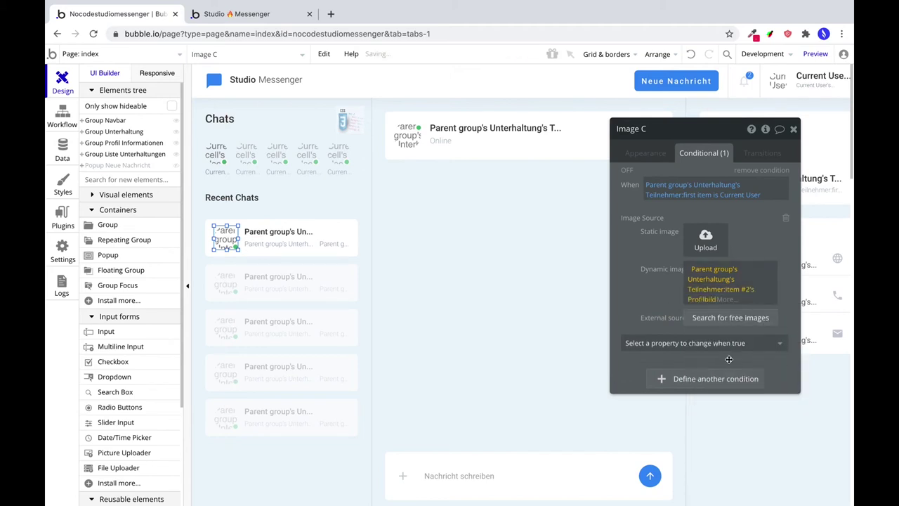
# Process the Profilbild with Imgix at quality 100 with crop enabled.
pyautogui.click(737, 305)
pyautogui.click(758, 397)
pyautogui.click(530, 201)
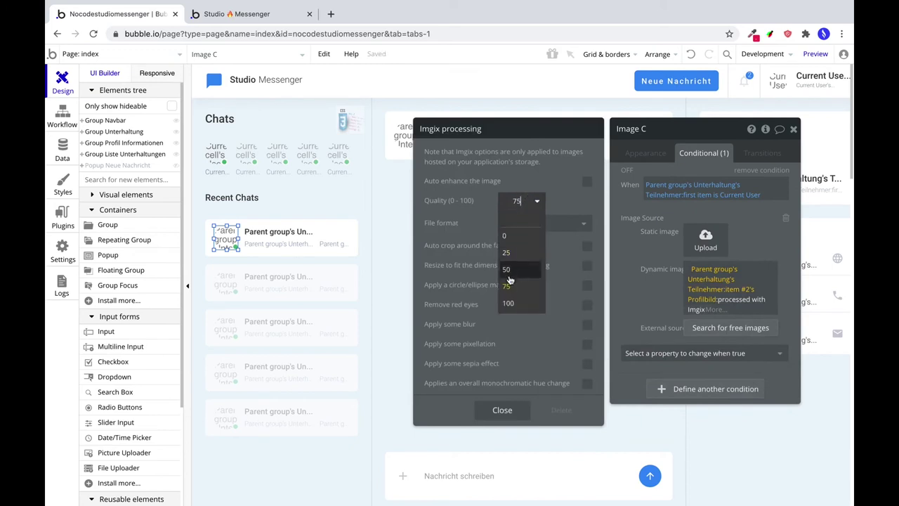
pyautogui.click(514, 261)
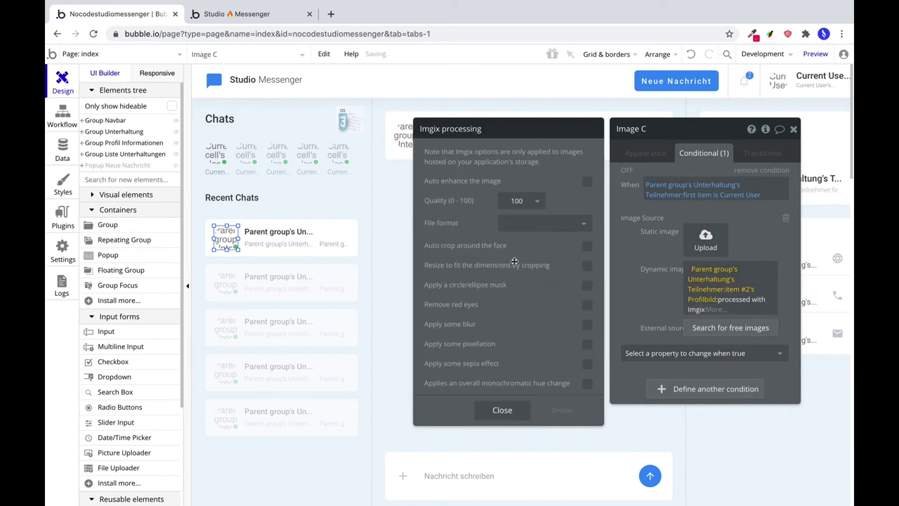
pyautogui.click(588, 264)
pyautogui.click(502, 409)
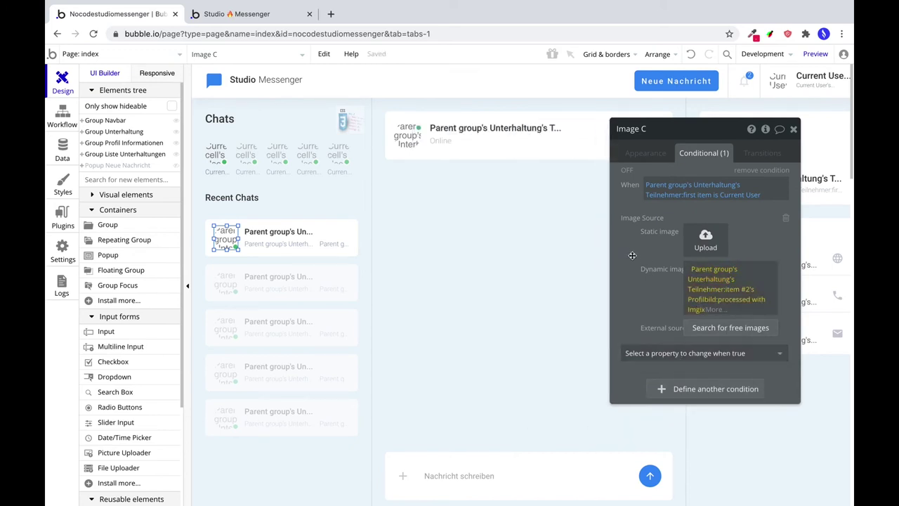
pyautogui.click(265, 236)
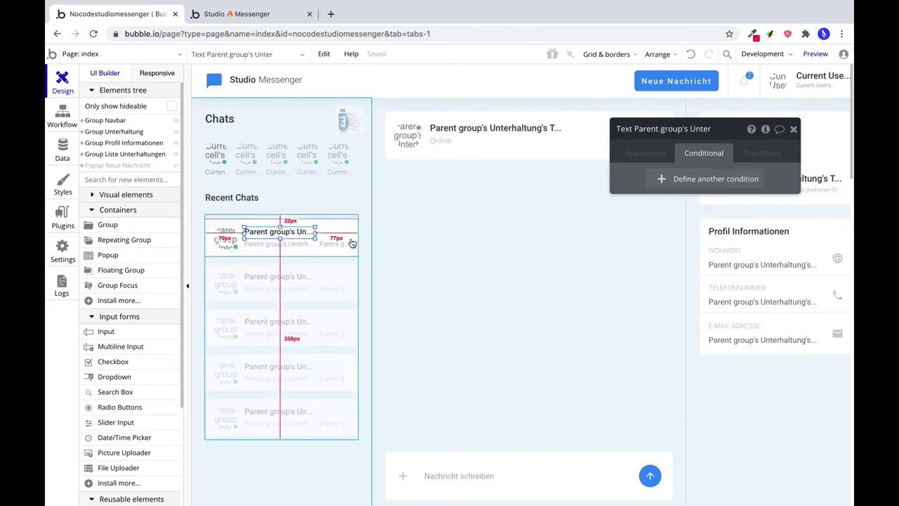
# On the chat name text, add a condition: When Unterhaltung's Teilnehmer:first item is Current User.
pyautogui.click(652, 155)
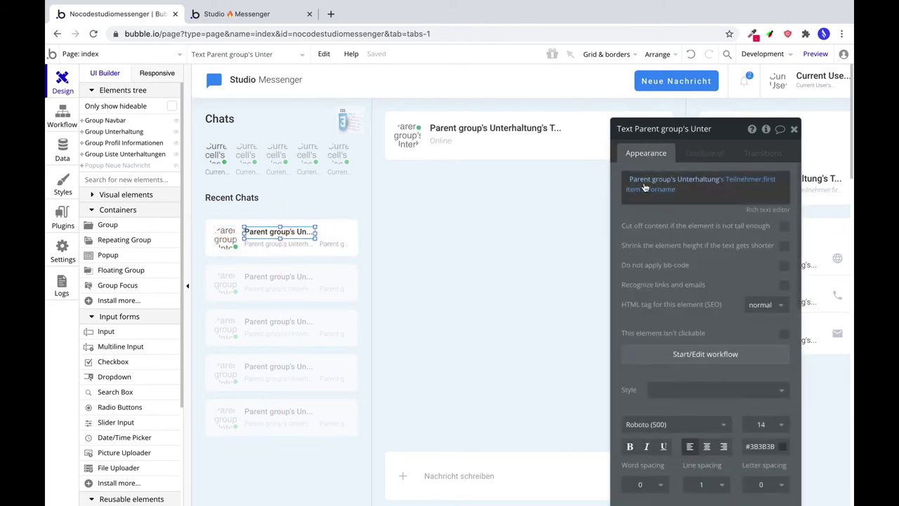
pyautogui.click(697, 157)
pyautogui.click(700, 186)
pyautogui.click(660, 184)
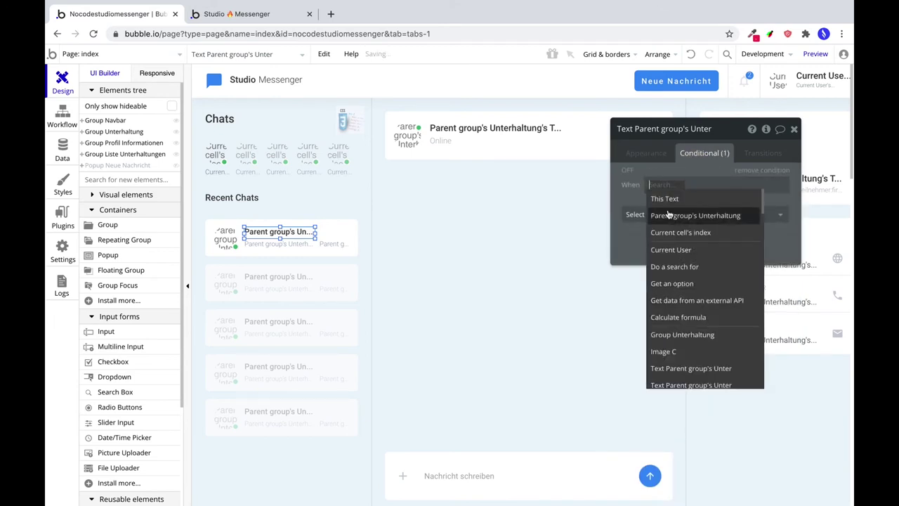
pyautogui.click(668, 213)
pyautogui.click(758, 216)
pyautogui.click(667, 259)
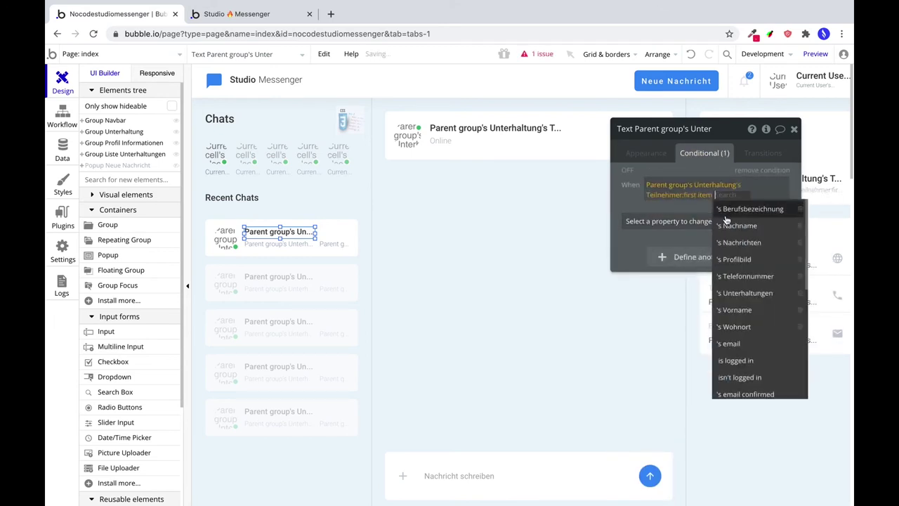
pyautogui.scroll(-5, 727, 210)
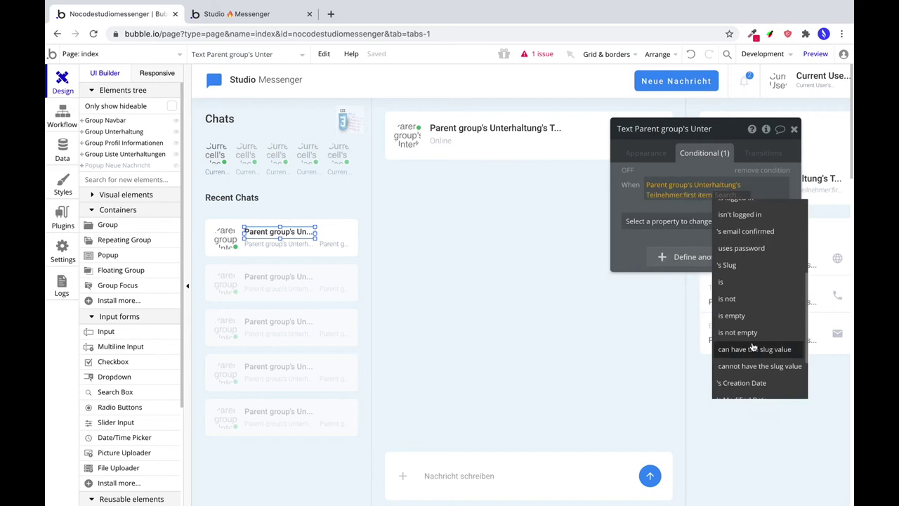
pyautogui.click(729, 285)
pyautogui.click(750, 261)
# Make the condition set Text to the Unterhaltung's Teilnehmer:item #2's Vorname.
pyautogui.click(694, 232)
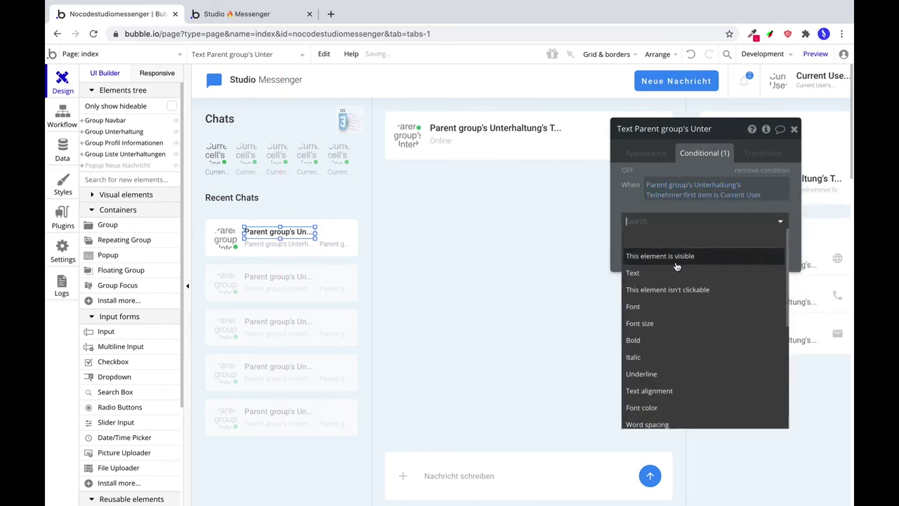
pyautogui.click(675, 272)
pyautogui.click(639, 234)
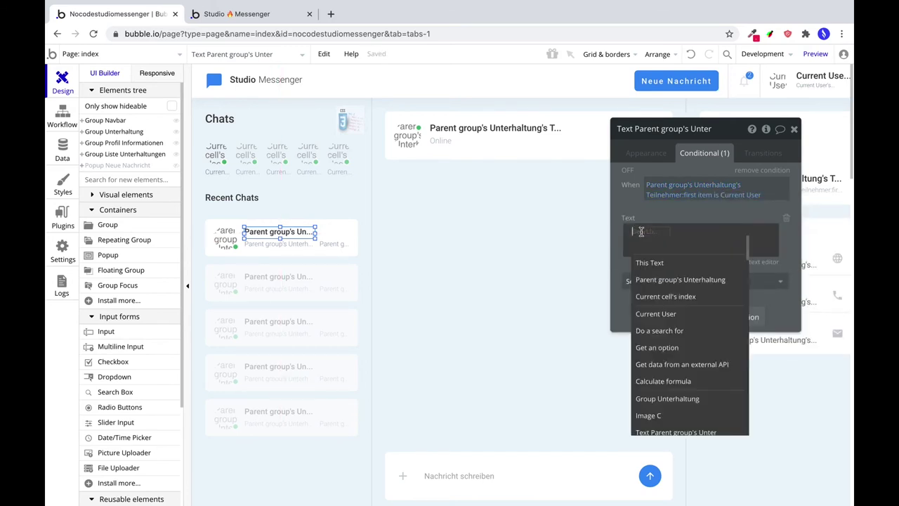
pyautogui.click(674, 276)
pyautogui.click(745, 257)
pyautogui.click(653, 356)
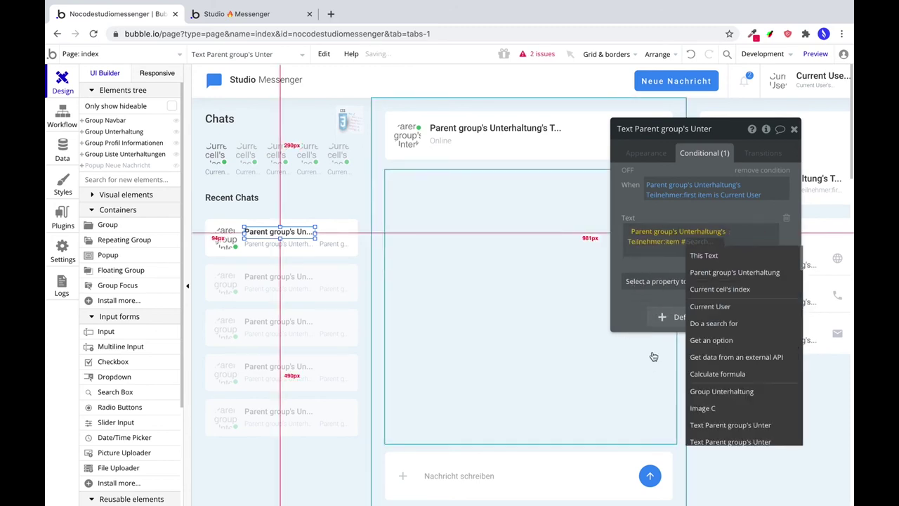
pyautogui.write('2')
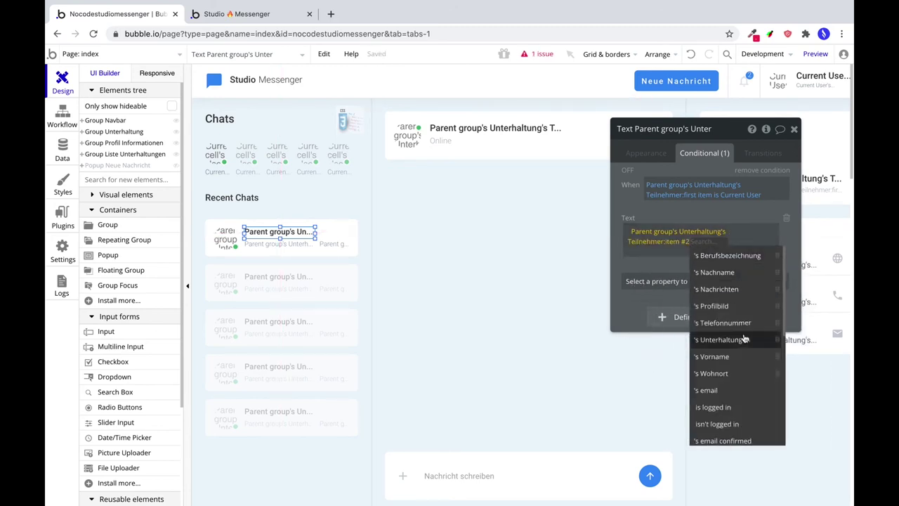
pyautogui.click(734, 355)
pyautogui.click(647, 154)
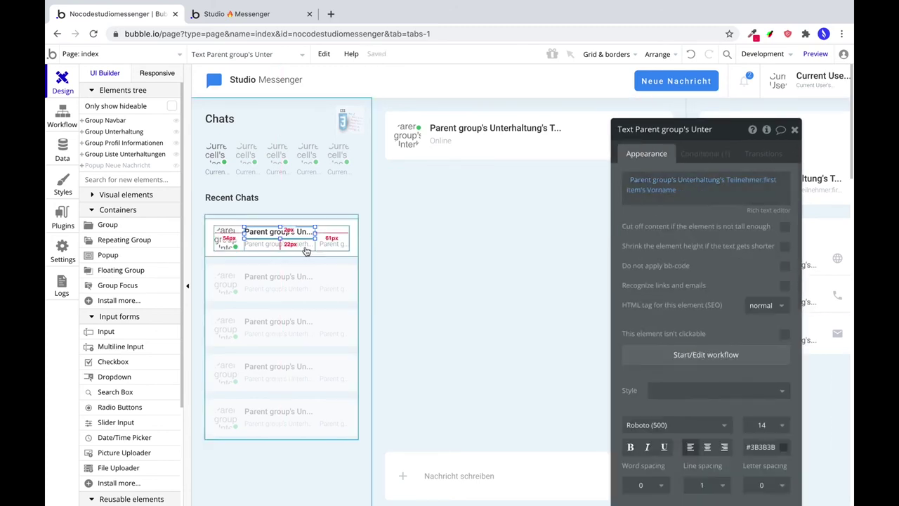
pyautogui.click(300, 245)
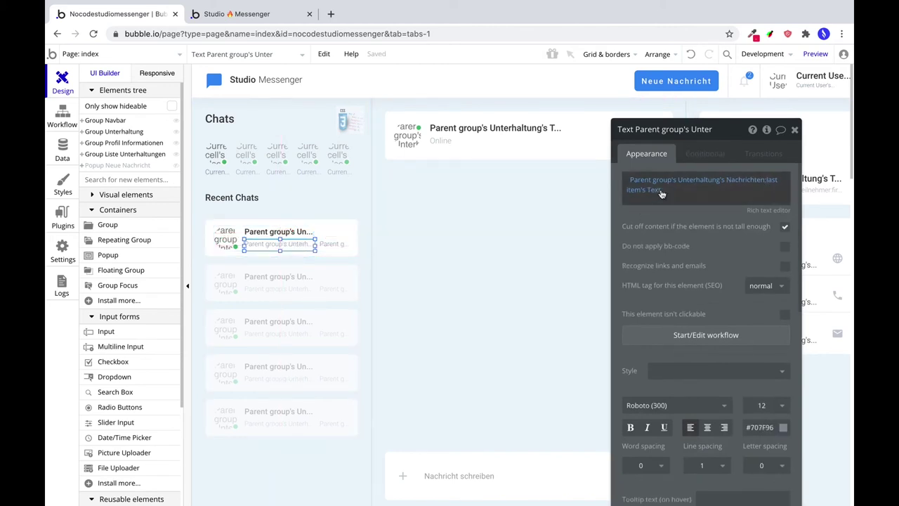
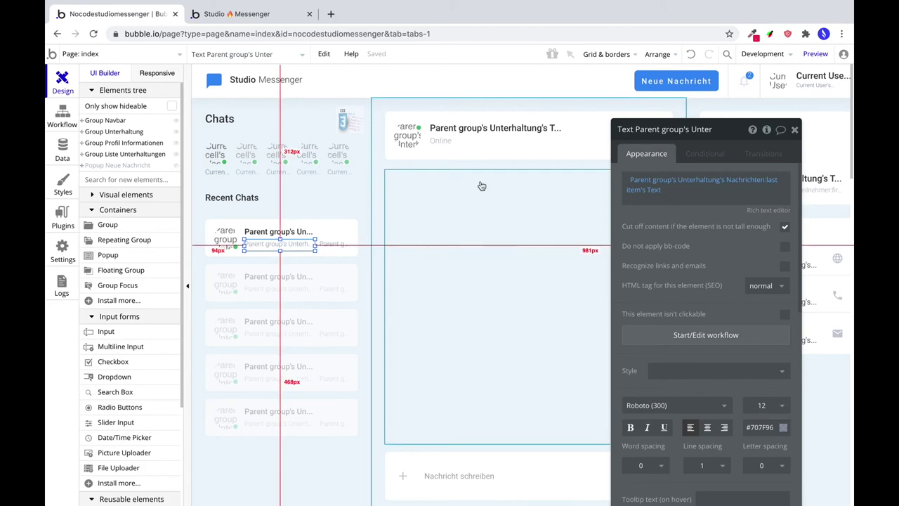
# Check the chat in a debug-mode preview, then select the chat header profile image back in the editor.
pyautogui.click(450, 226)
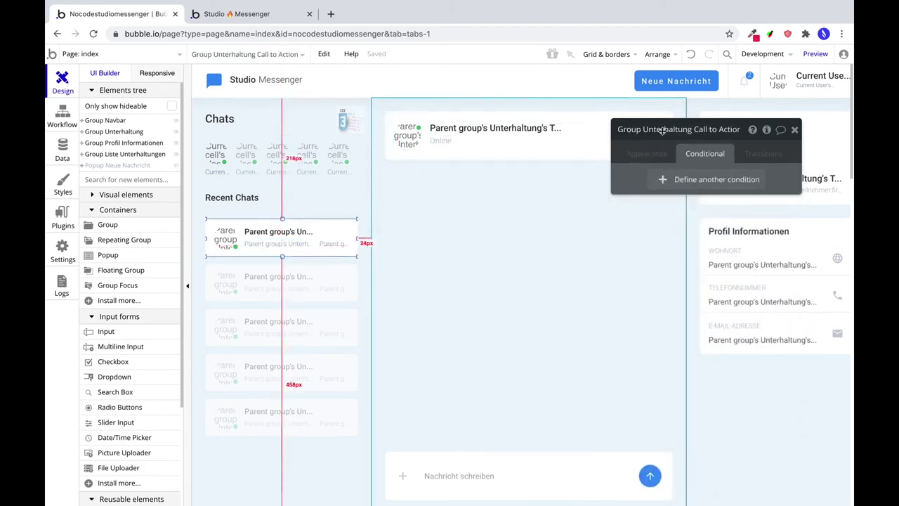
pyautogui.click(817, 54)
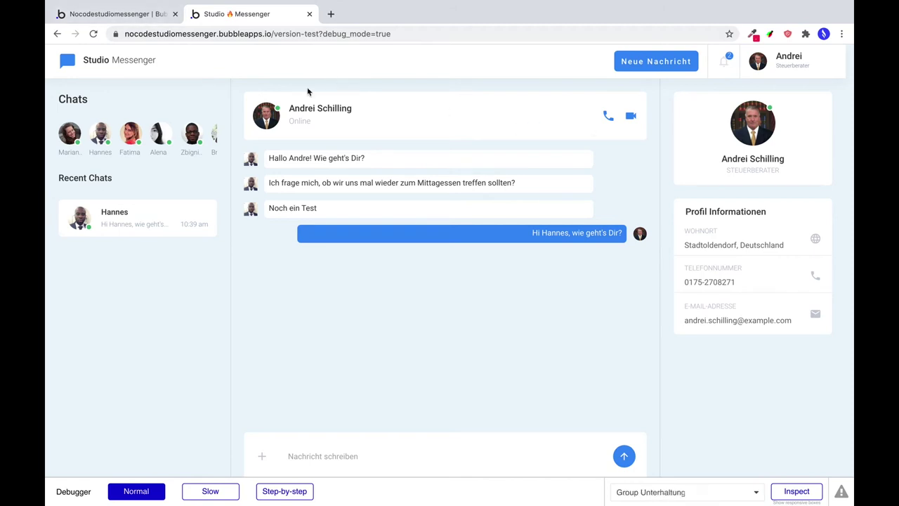
pyautogui.click(141, 14)
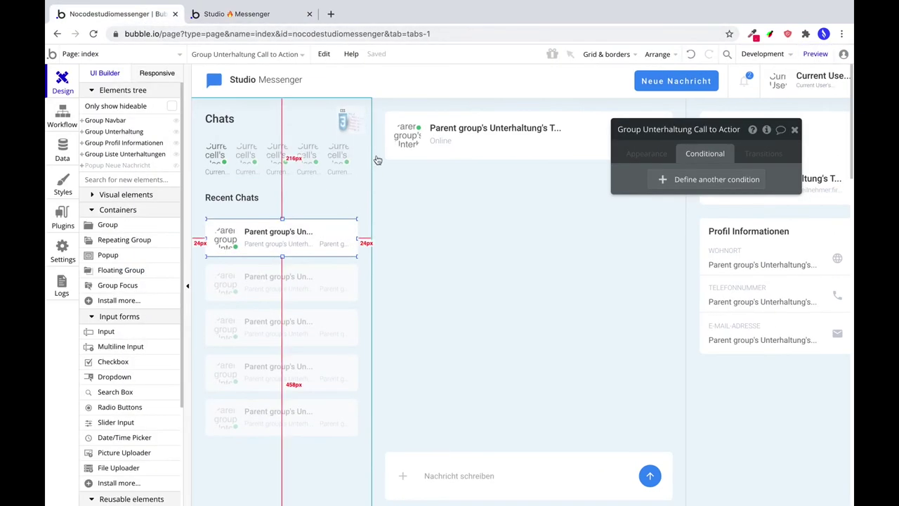
pyautogui.click(418, 134)
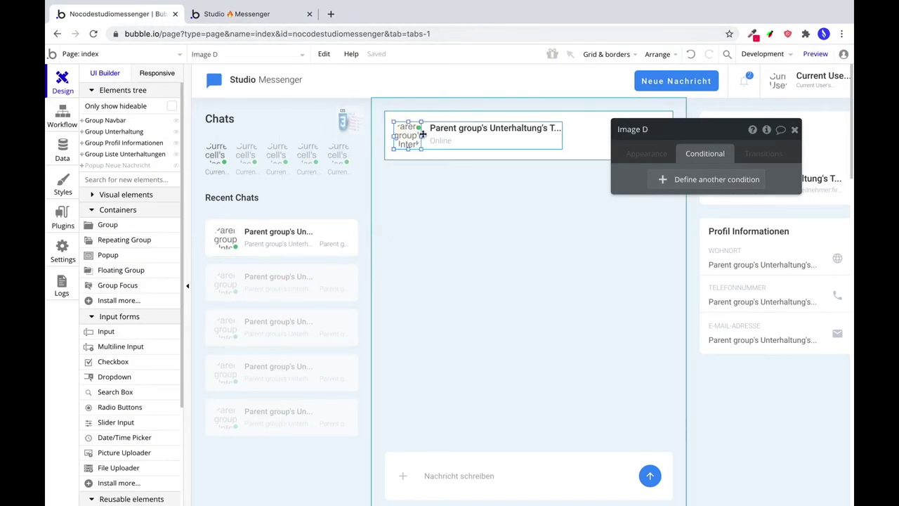
# Add a condition 'Teilnehmer:first item is Current User' to the header image.
pyautogui.click(706, 182)
pyautogui.click(704, 217)
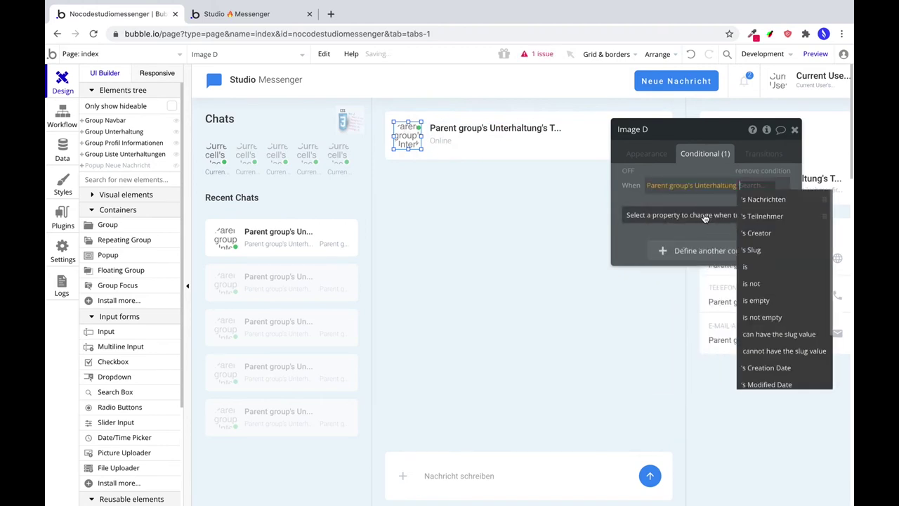
pyautogui.click(762, 216)
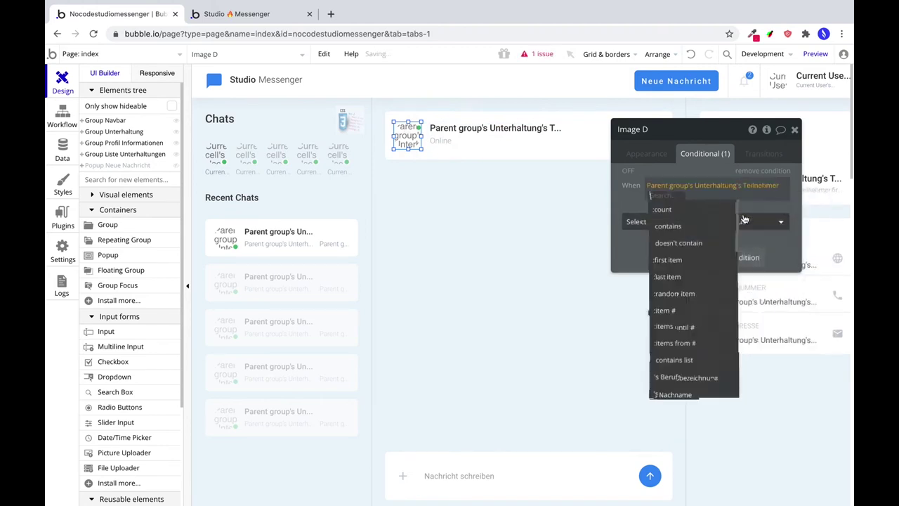
pyautogui.click(692, 260)
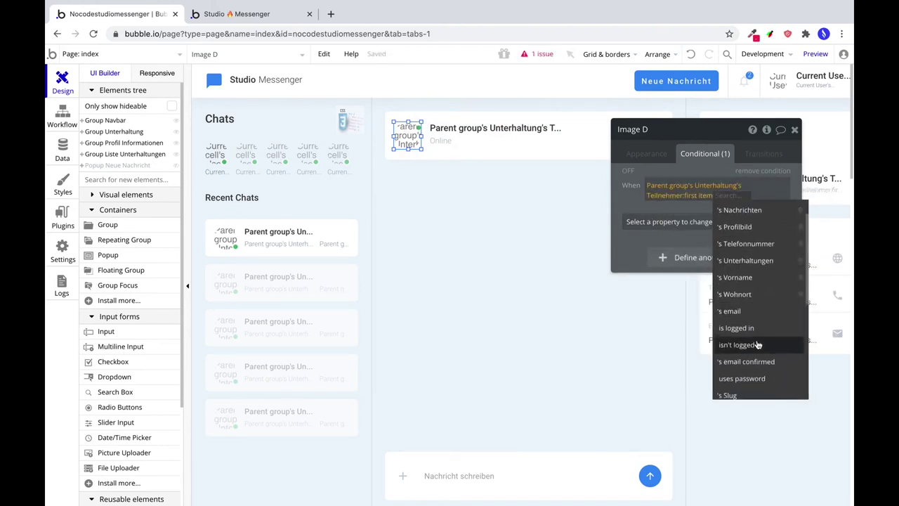
pyautogui.scroll(-3, 761, 309)
pyautogui.click(743, 227)
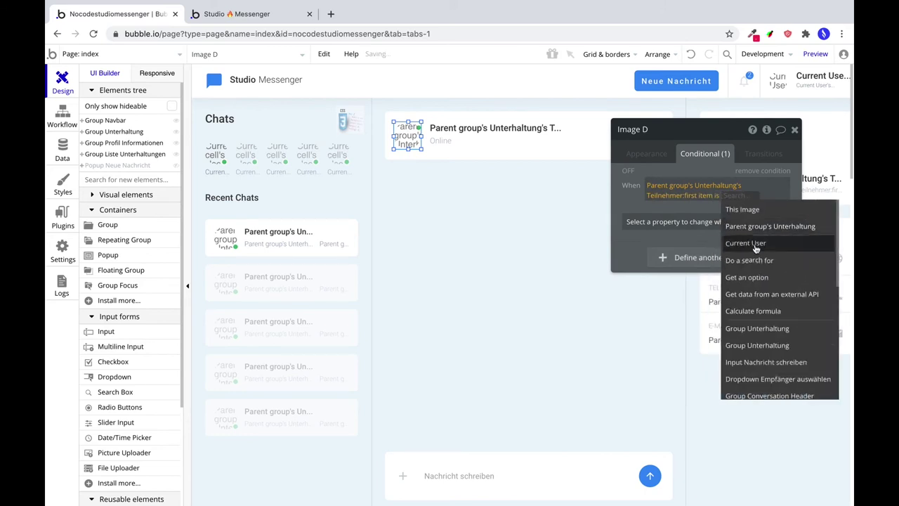
pyautogui.click(747, 244)
# When true, set the image source to Teilnehmer item #2's Profilbild with Imgix quality 100.
pyautogui.click(687, 223)
pyautogui.click(687, 274)
pyautogui.click(697, 270)
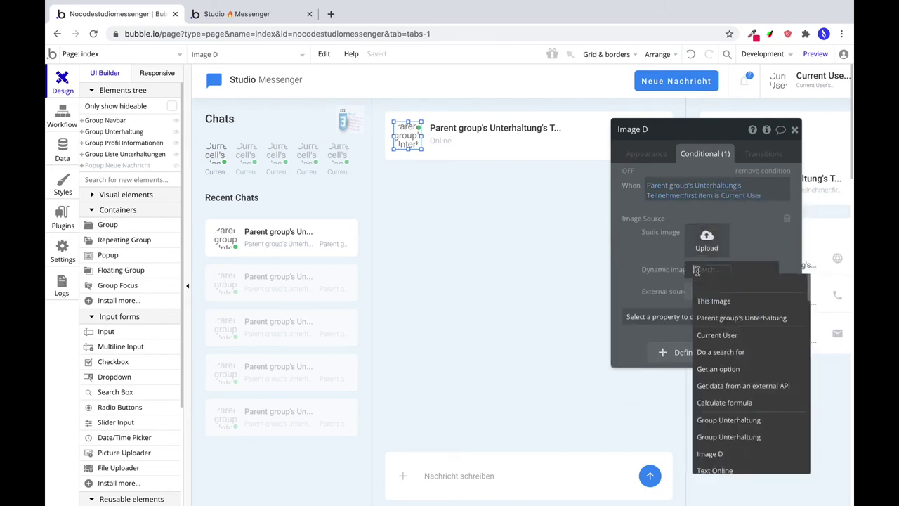
pyautogui.click(717, 314)
pyautogui.click(744, 310)
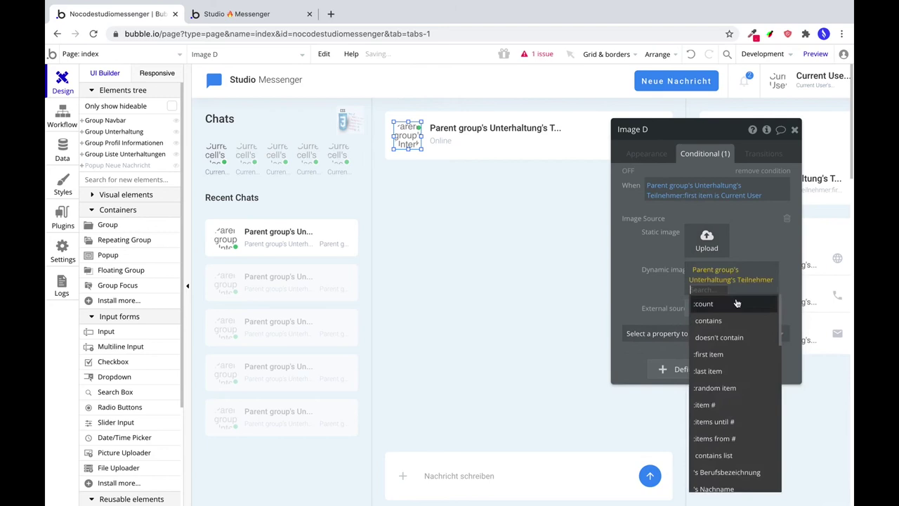
pyautogui.click(739, 400)
pyautogui.write('2')
pyautogui.click(753, 363)
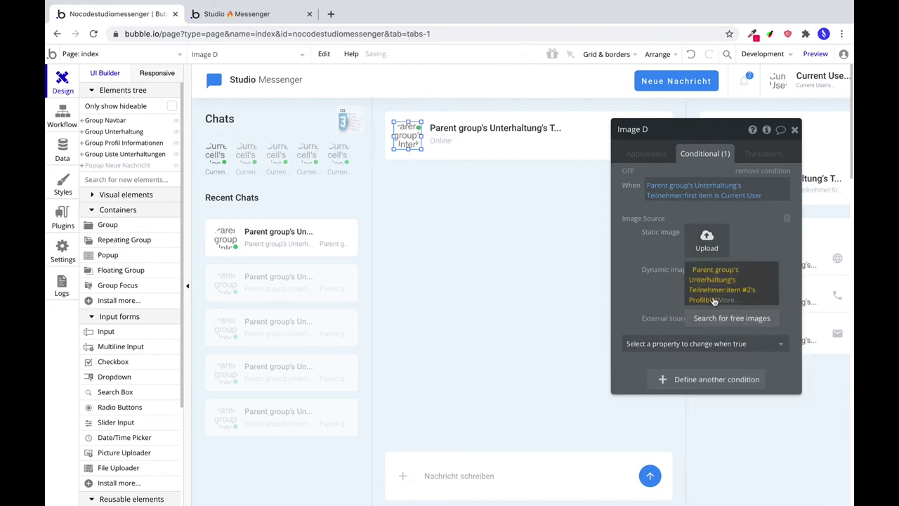
pyautogui.click(765, 399)
pyautogui.click(522, 201)
pyautogui.click(518, 291)
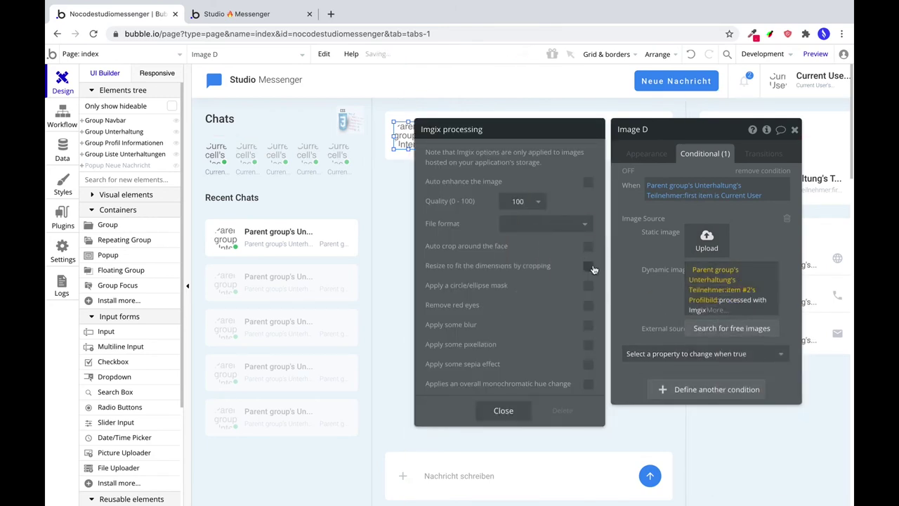
pyautogui.click(505, 411)
# Give the header name text the same 'first item is Current User' condition, changing its text.
pyautogui.click(491, 129)
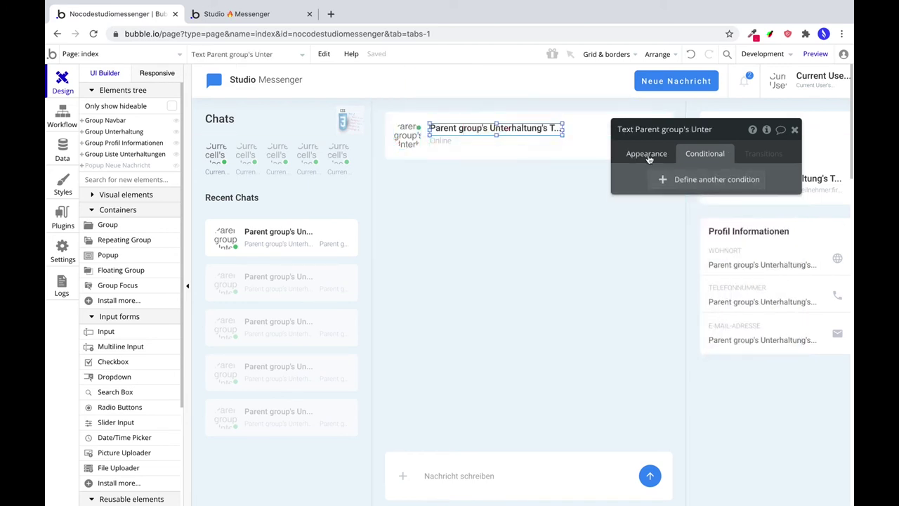
pyautogui.click(671, 180)
pyautogui.click(678, 214)
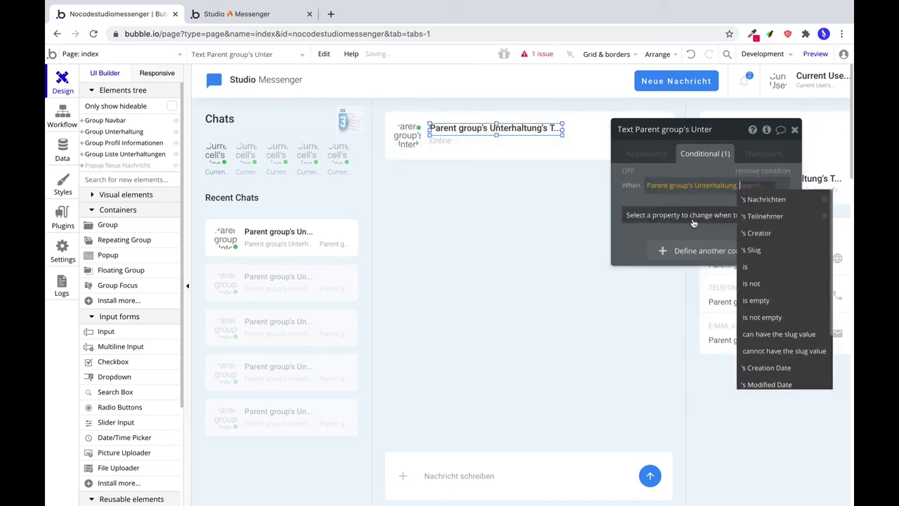
pyautogui.click(781, 216)
pyautogui.click(735, 260)
pyautogui.scroll(-3, 738, 337)
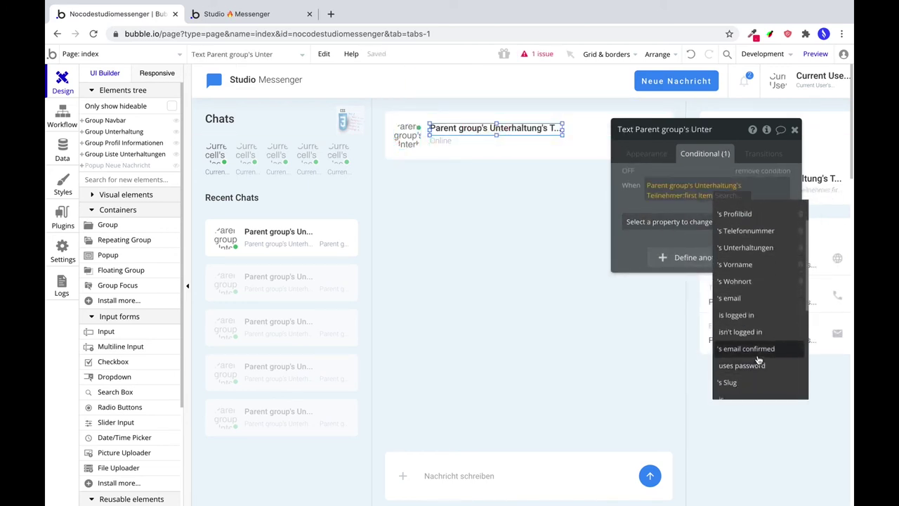
pyautogui.click(740, 381)
pyautogui.click(734, 241)
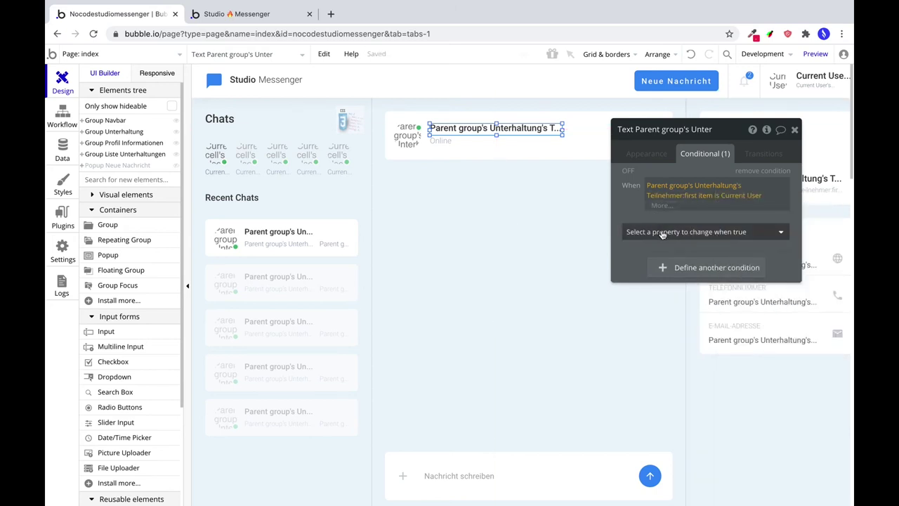
pyautogui.click(723, 232)
pyautogui.click(641, 273)
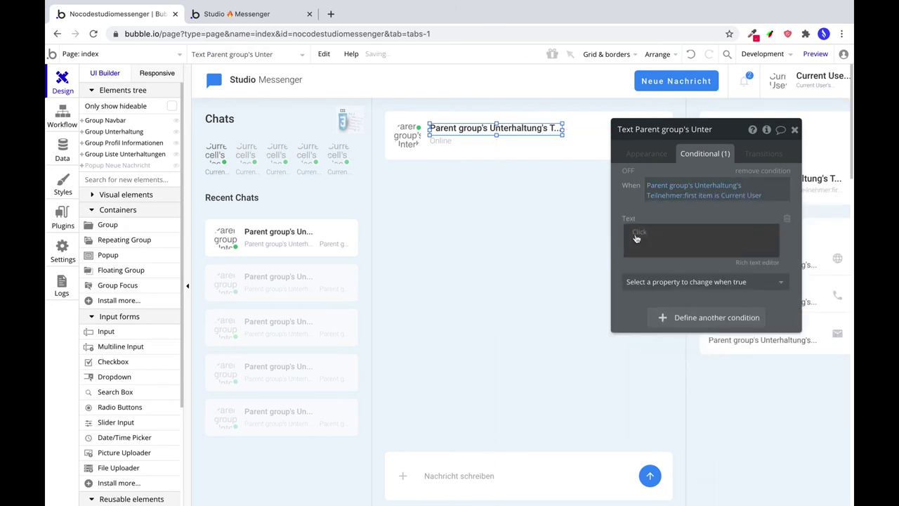
# Make the conditional text show Teilnehmer item #2's Vorname.
pyautogui.click(634, 237)
pyautogui.click(694, 281)
pyautogui.click(752, 263)
pyautogui.click(664, 349)
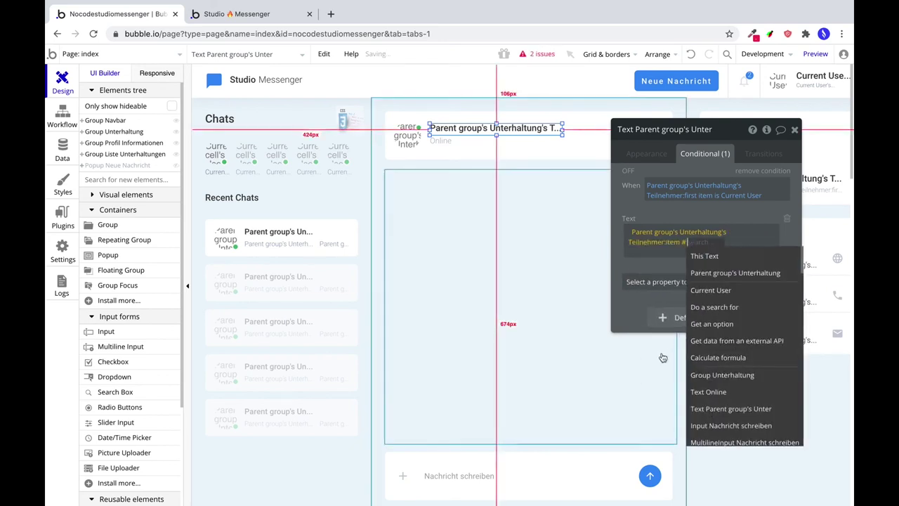
pyautogui.write('2')
pyautogui.press('Return')
pyautogui.click(730, 374)
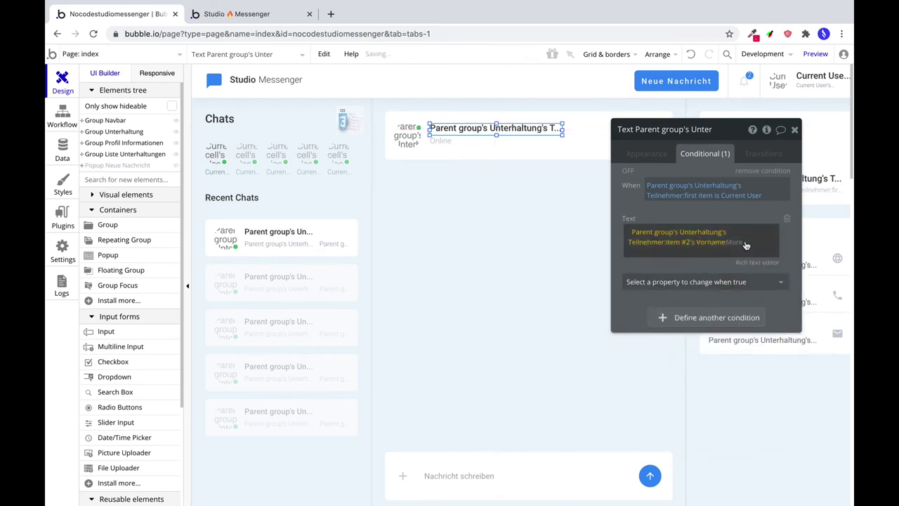
pyautogui.click(700, 256)
# Append item #2's Nachname on its own line, then preview the app.
pyautogui.click(577, 252)
pyautogui.click(752, 284)
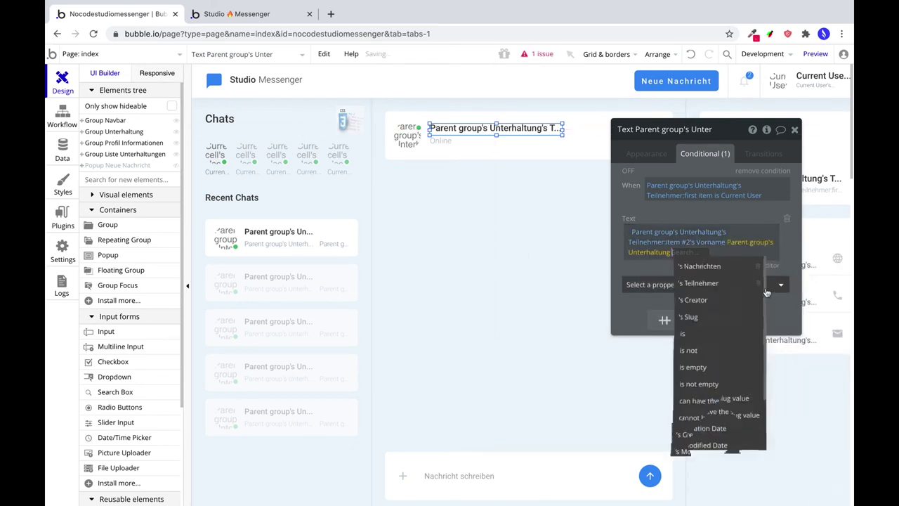
pyautogui.click(705, 285)
pyautogui.click(743, 365)
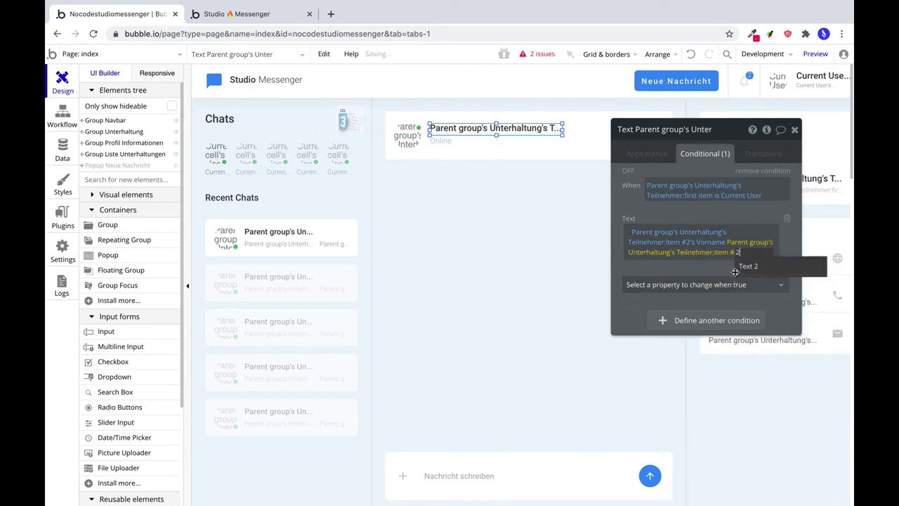
pyautogui.write('2')
pyautogui.press('Return')
pyautogui.click(680, 299)
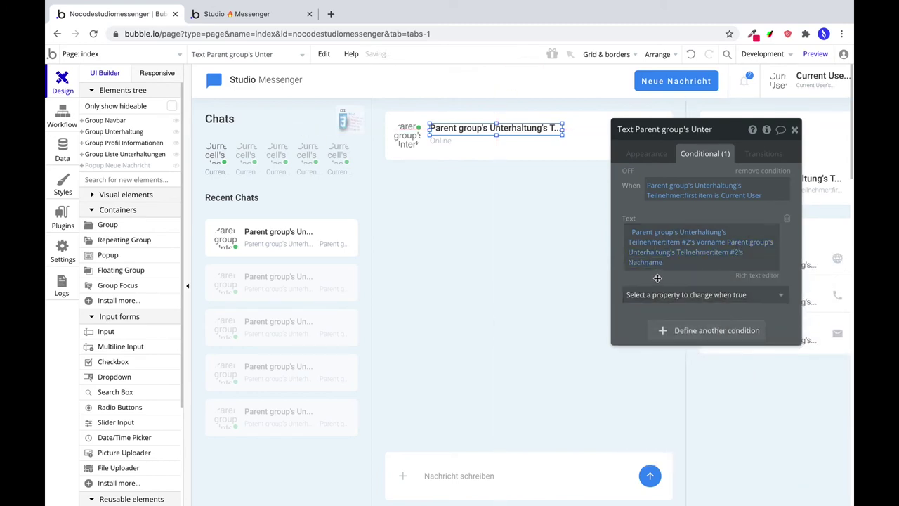
pyautogui.click(727, 241)
pyautogui.press('Return')
pyautogui.press('Return')
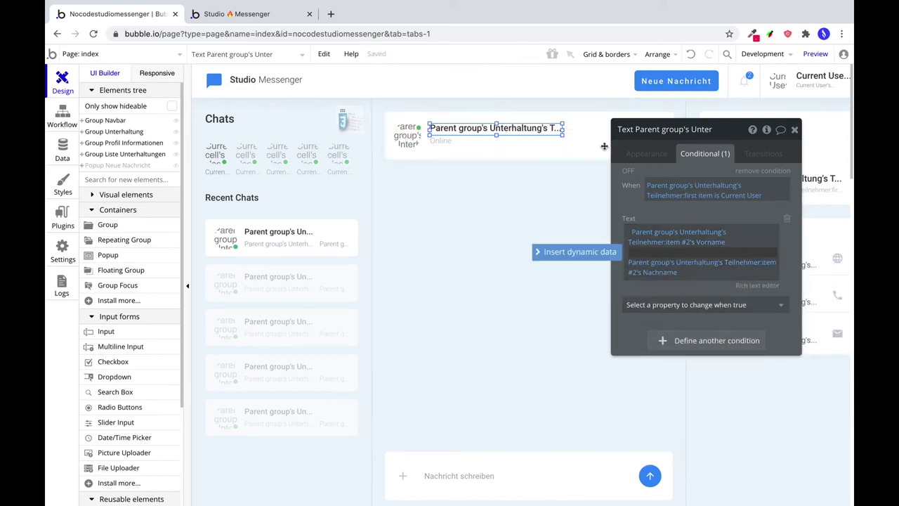
pyautogui.moveTo(737, 133); pyautogui.dragTo(581, 181)
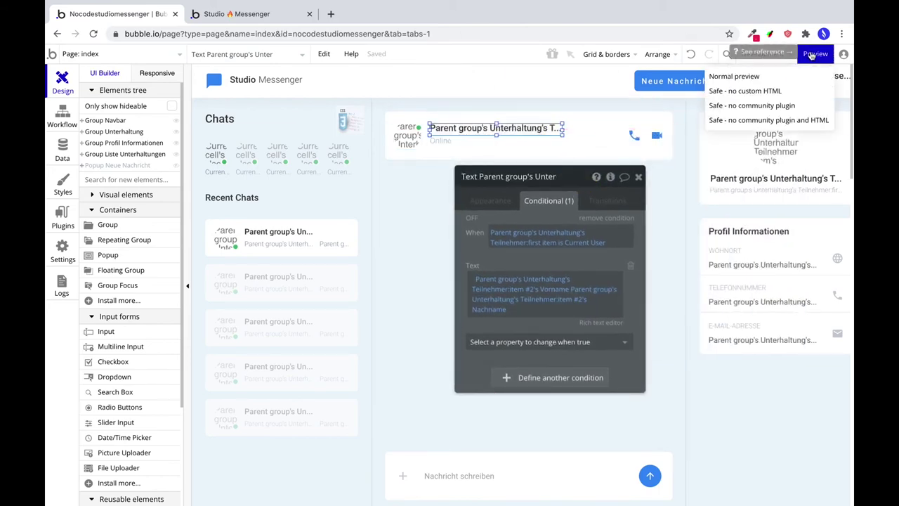
pyautogui.click(811, 55)
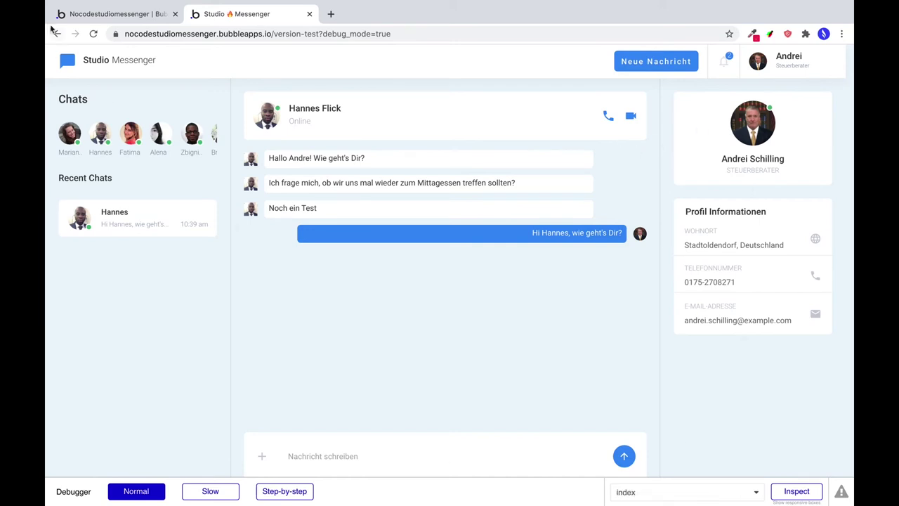
# Return from the preview to the editor and select the right-hand profile card group.
pyautogui.click(131, 18)
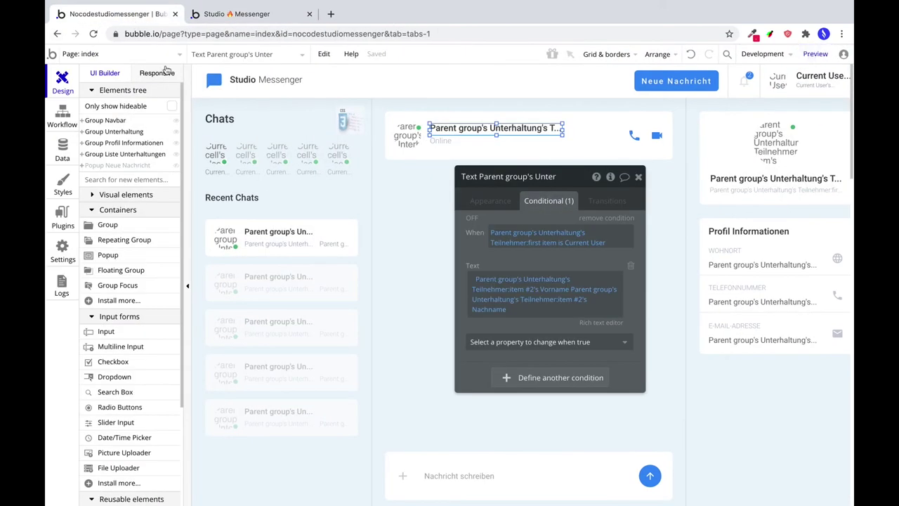
pyautogui.click(728, 140)
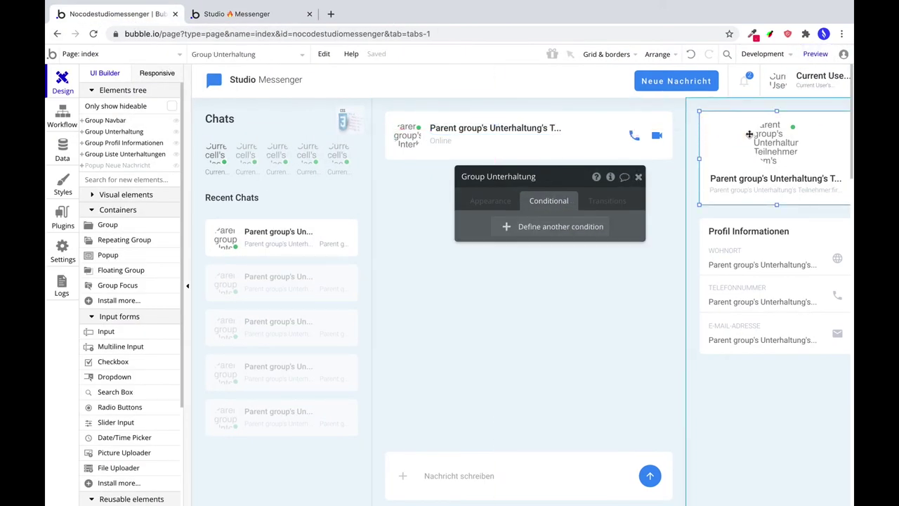
# Add a 'Teilnehmer:first item is Current User' condition to the profile card picture.
pyautogui.click(773, 144)
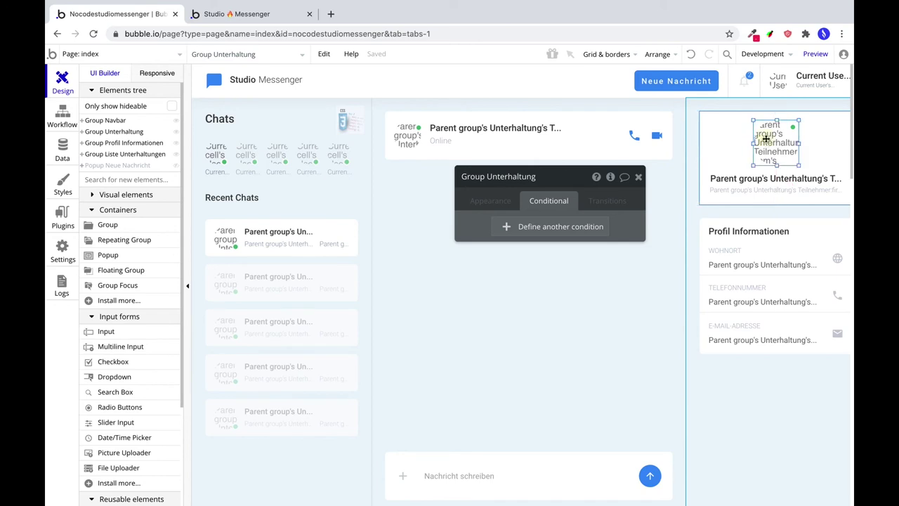
pyautogui.click(529, 227)
pyautogui.click(502, 231)
pyautogui.click(526, 261)
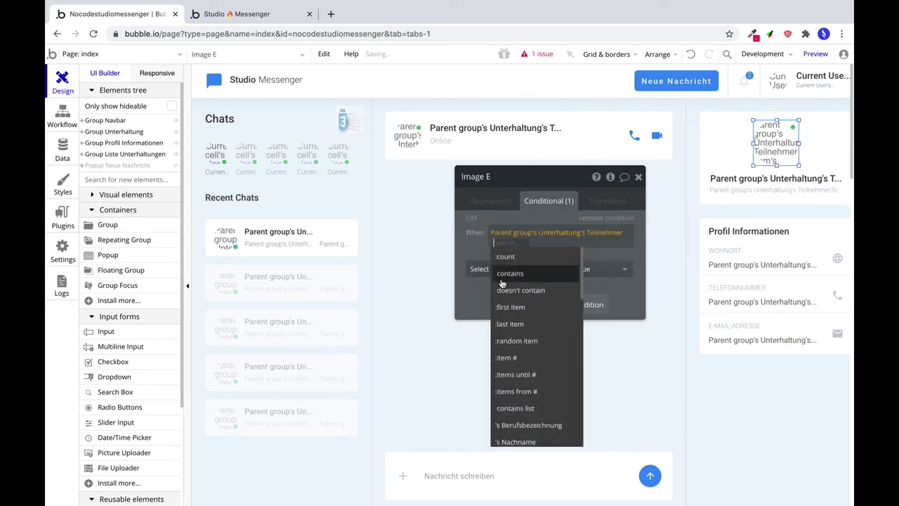
pyautogui.click(511, 307)
pyautogui.click(567, 378)
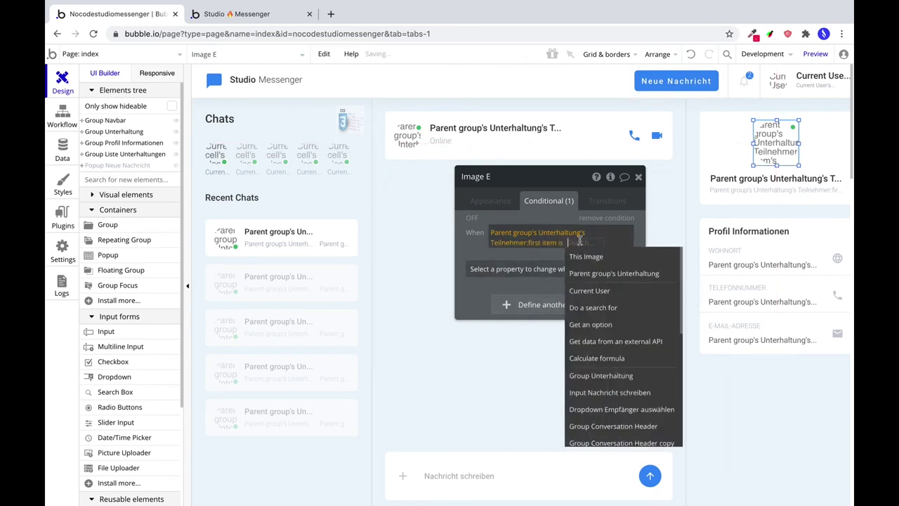
pyautogui.click(592, 287)
pyautogui.click(543, 268)
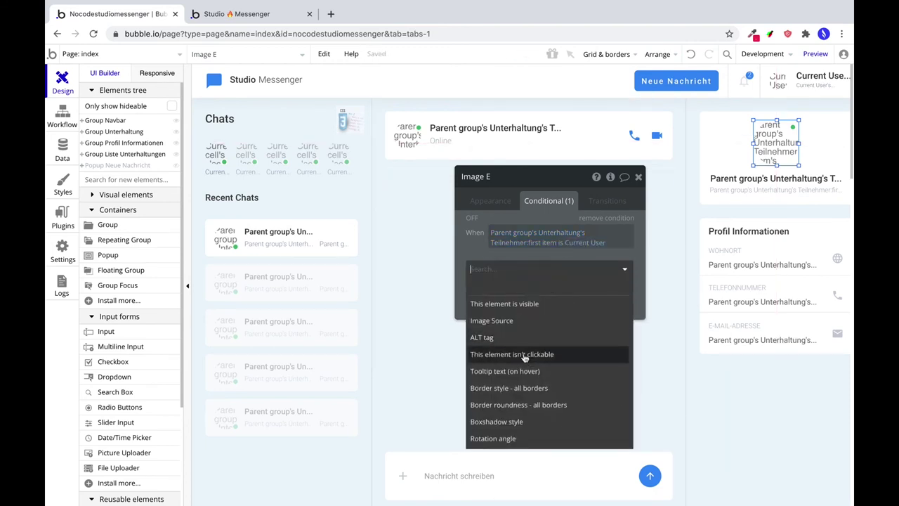
# When true, show Teilnehmer item #2's Profilbild with Imgix quality 100.
pyautogui.click(510, 320)
pyautogui.click(537, 316)
pyautogui.click(585, 364)
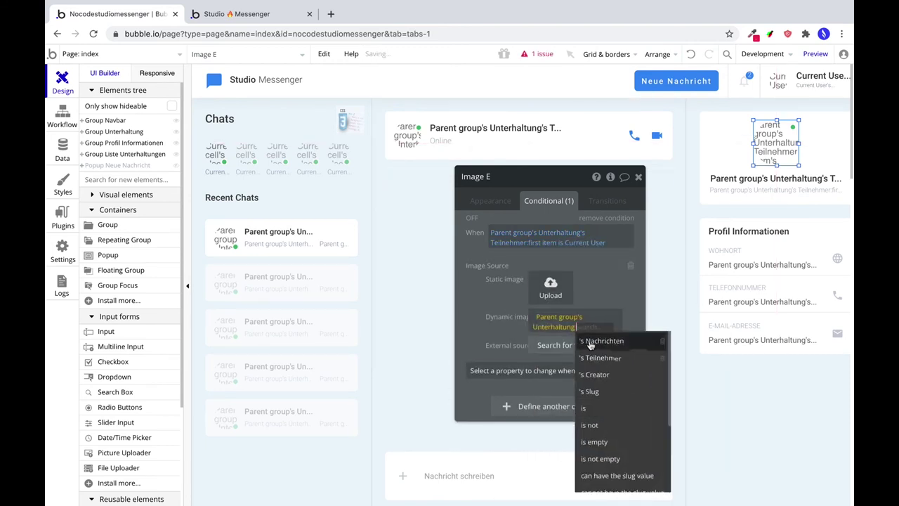
pyautogui.click(562, 355)
pyautogui.click(568, 435)
pyautogui.write('2')
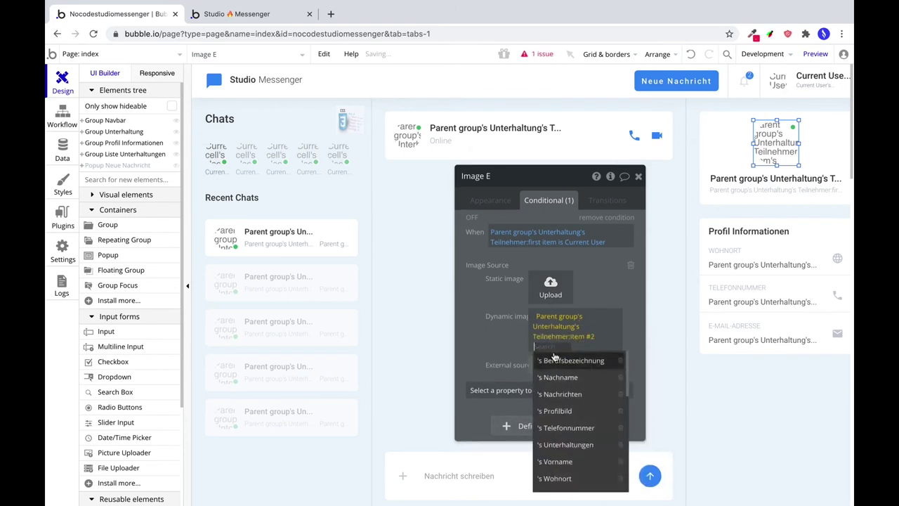
pyautogui.click(583, 427)
pyautogui.click(589, 446)
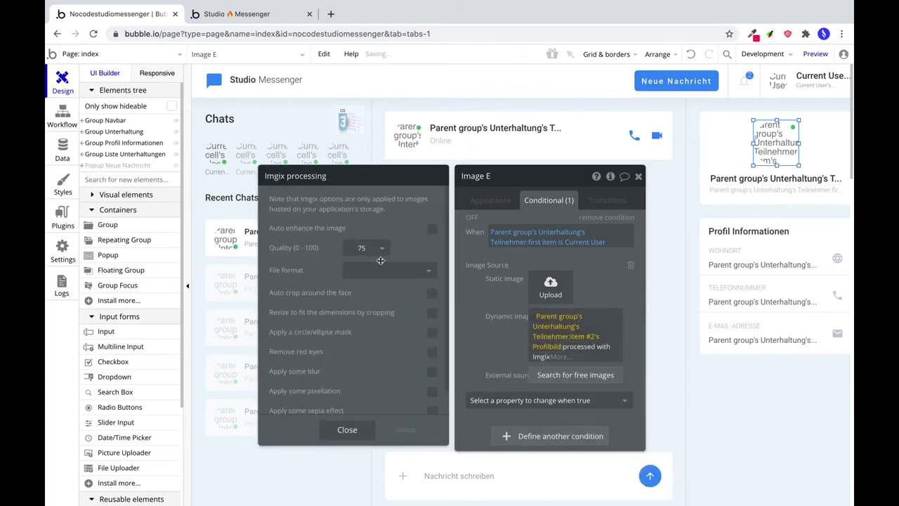
pyautogui.click(362, 247)
pyautogui.click(363, 349)
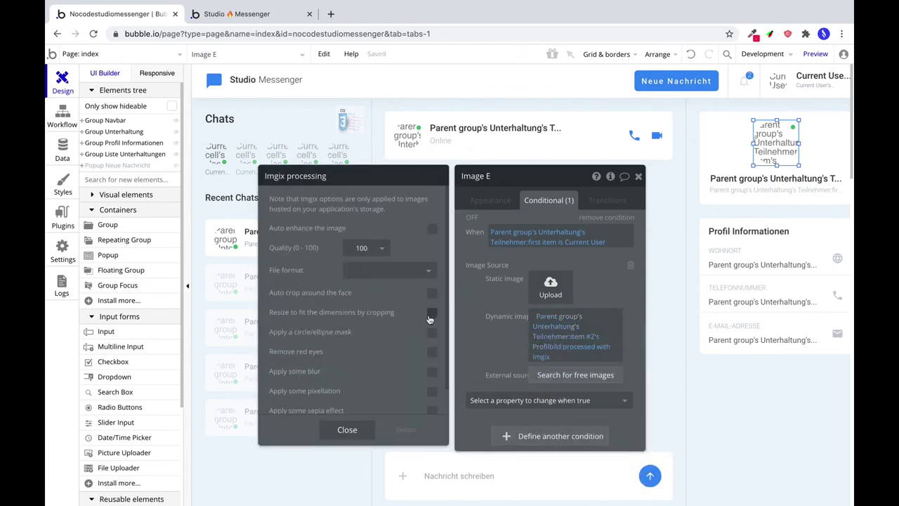
pyautogui.click(347, 429)
pyautogui.click(773, 178)
pyautogui.click(477, 201)
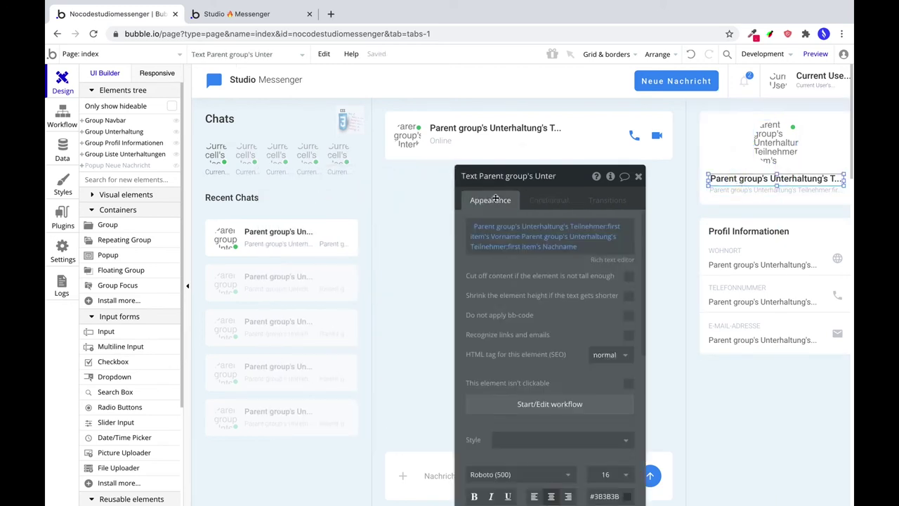
# Copy the header name's conditional formatting and paste it onto the profile name text.
pyautogui.click(546, 202)
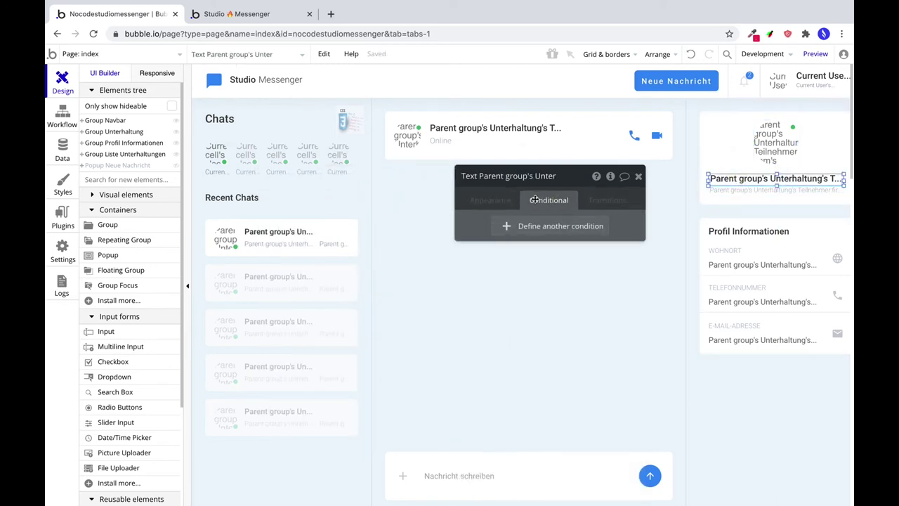
pyautogui.click(532, 131)
pyautogui.rightClick(533, 131)
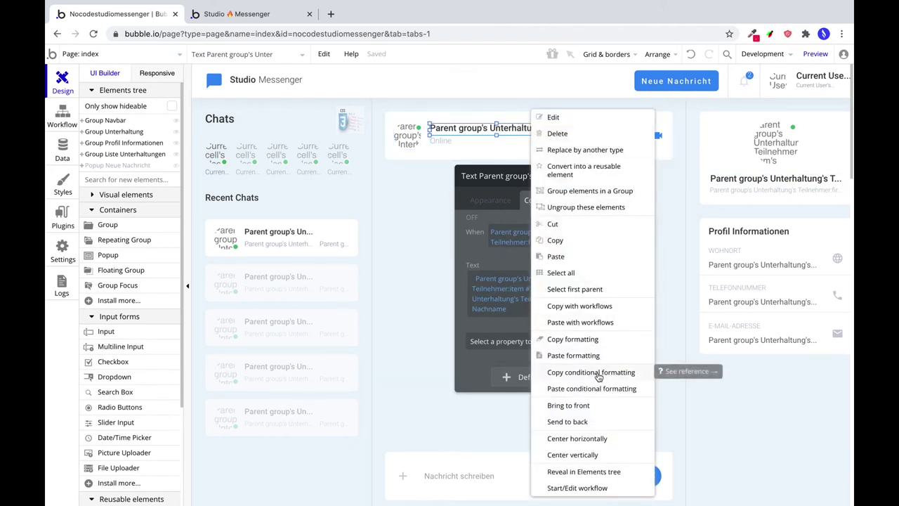
pyautogui.click(598, 373)
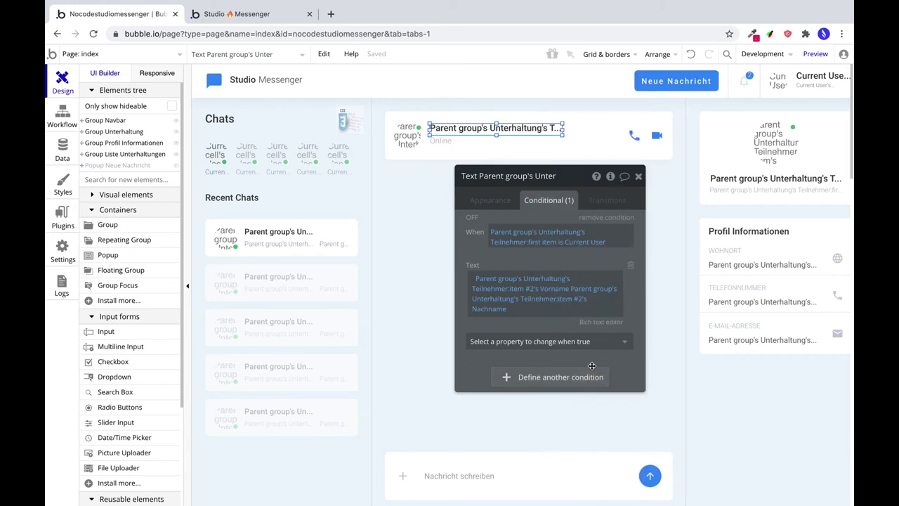
pyautogui.click(763, 181)
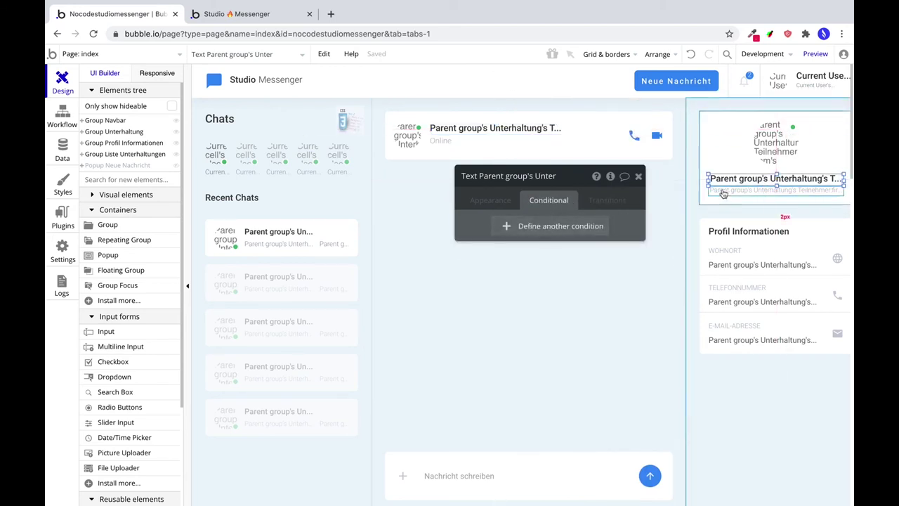
pyautogui.rightClick(719, 184)
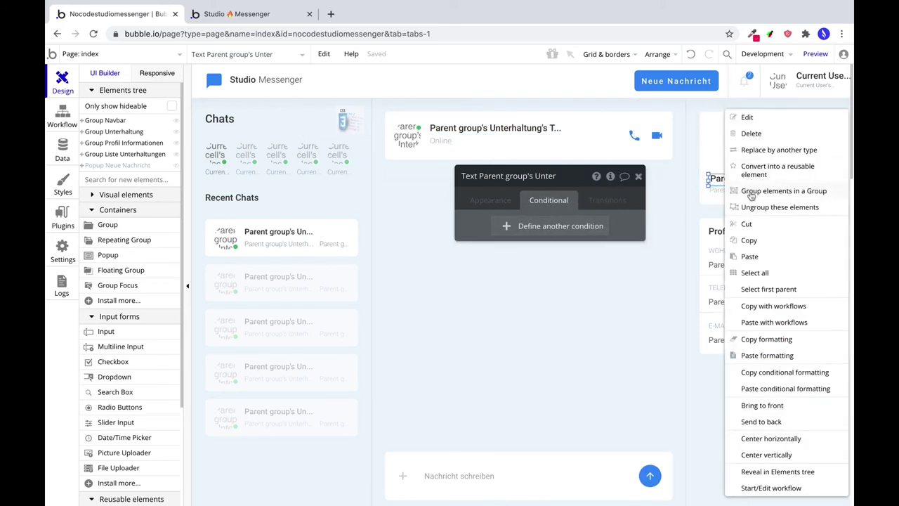
pyautogui.click(783, 388)
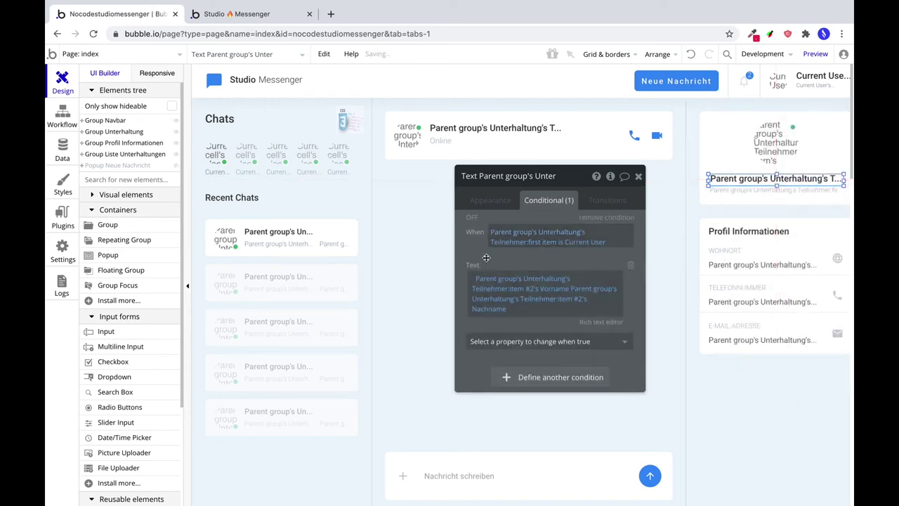
# Paste the condition onto the subtitle and change its text to item #2's Berufsbezeichnung:uppercase.
pyautogui.click(748, 191)
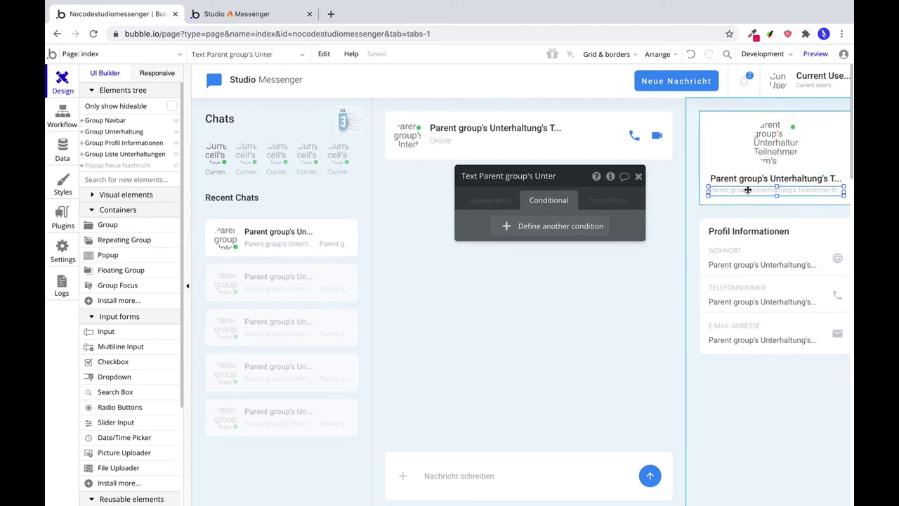
pyautogui.rightClick(748, 191)
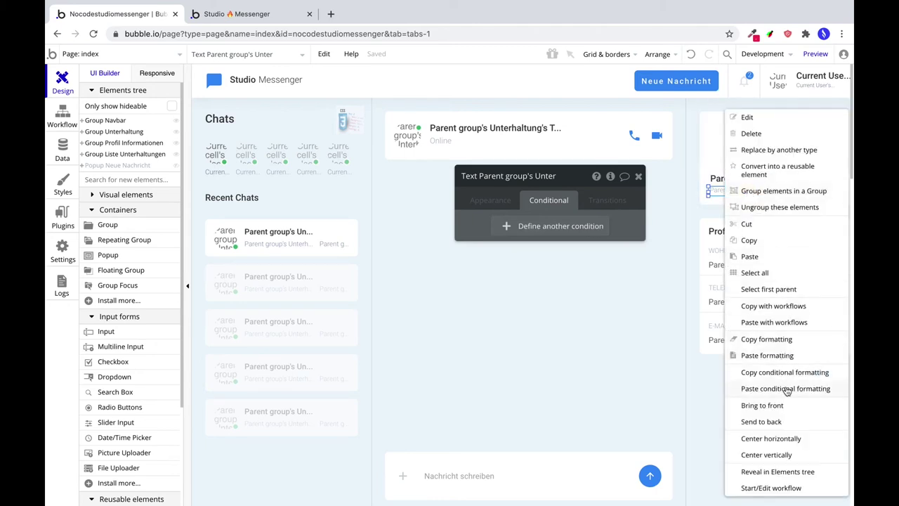
pyautogui.click(785, 388)
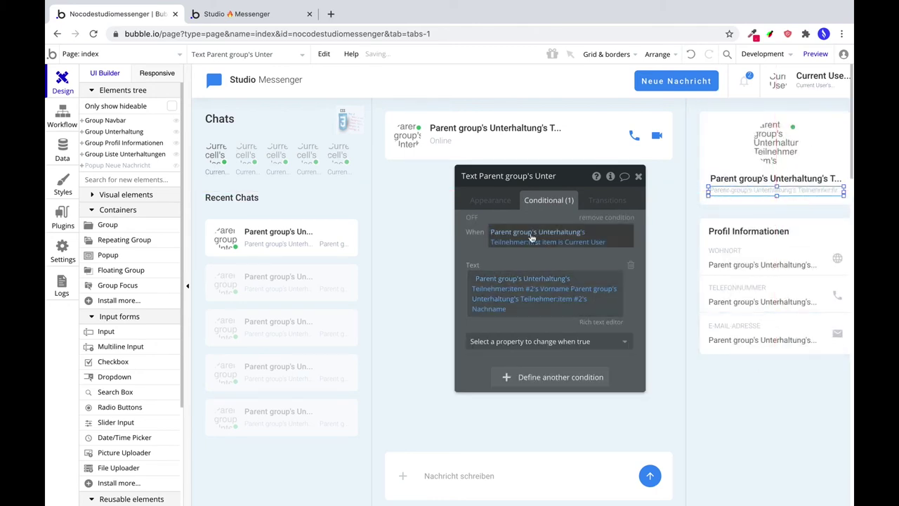
pyautogui.click(496, 200)
pyautogui.click(530, 228)
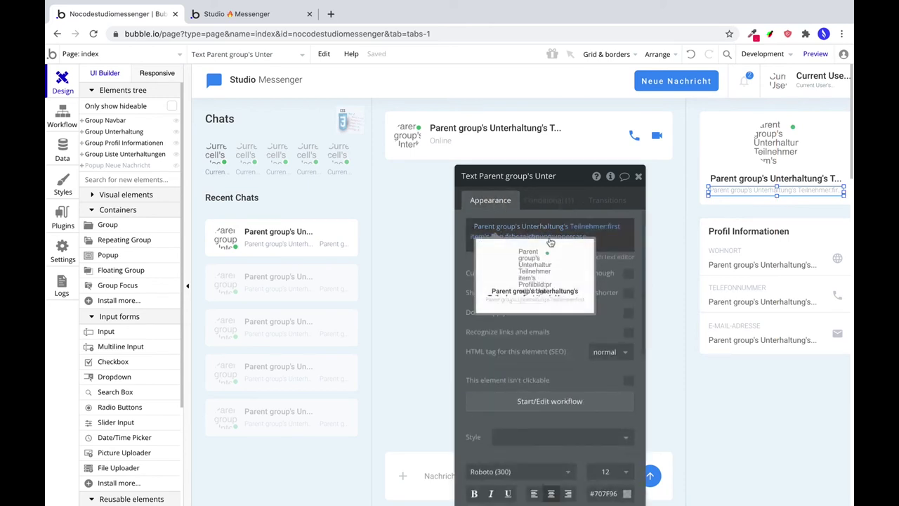
pyautogui.click(592, 226)
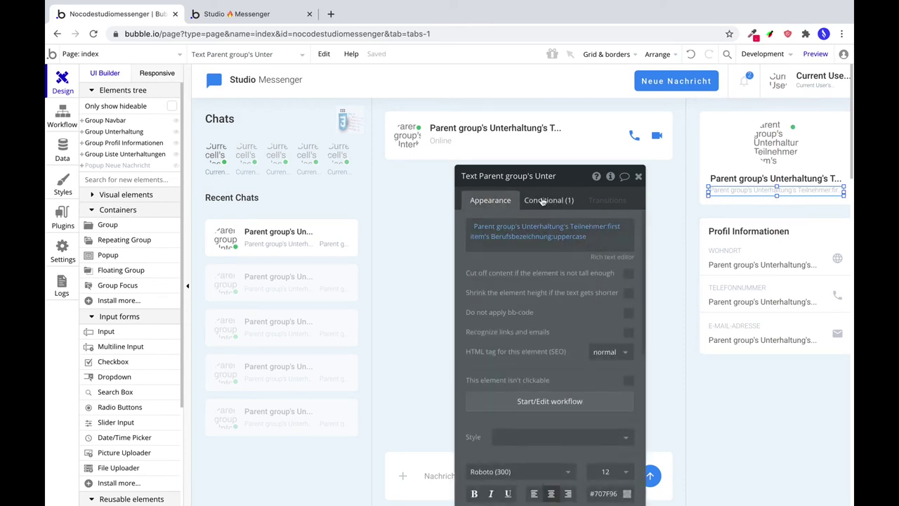
pyautogui.click(543, 202)
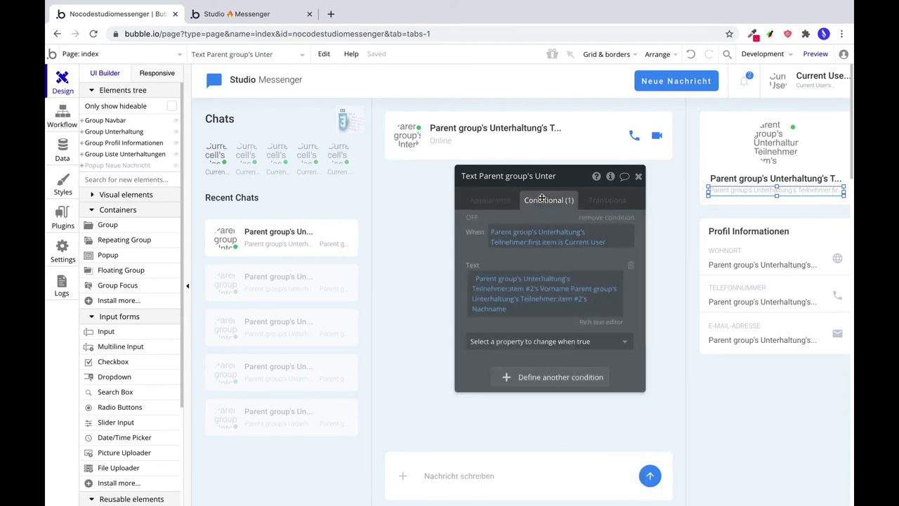
pyautogui.click(524, 307)
pyautogui.press('BackSpace')
pyautogui.press('BackSpace')
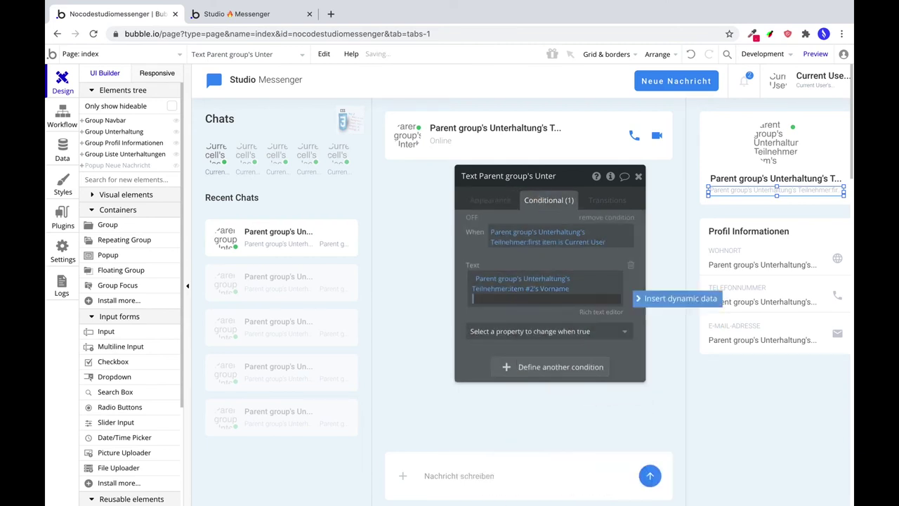
pyautogui.click(554, 288)
pyautogui.click(564, 318)
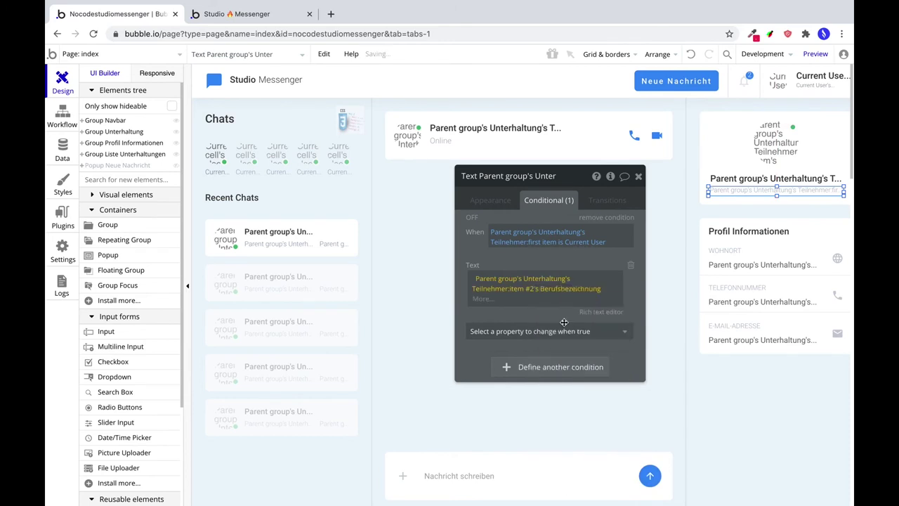
pyautogui.click(481, 299)
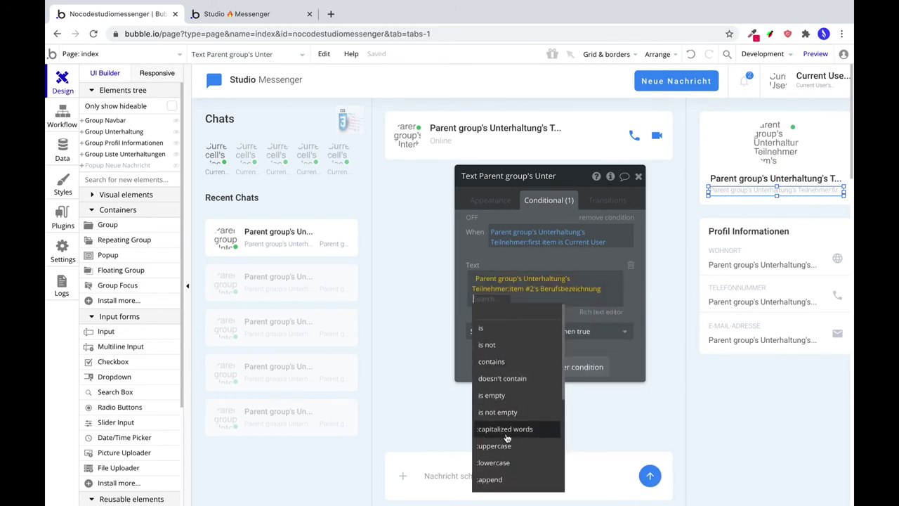
pyautogui.click(496, 411)
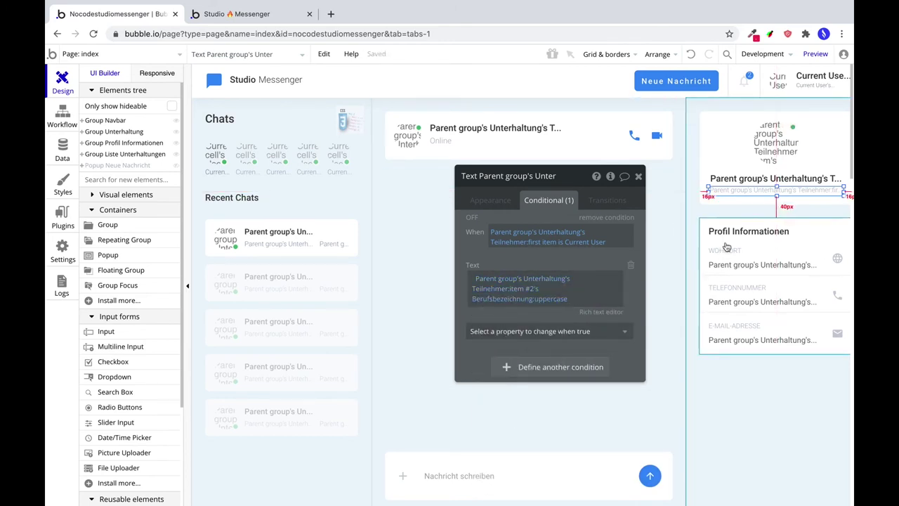
# Paste the copied condition onto the Wohnort text.
pyautogui.click(757, 265)
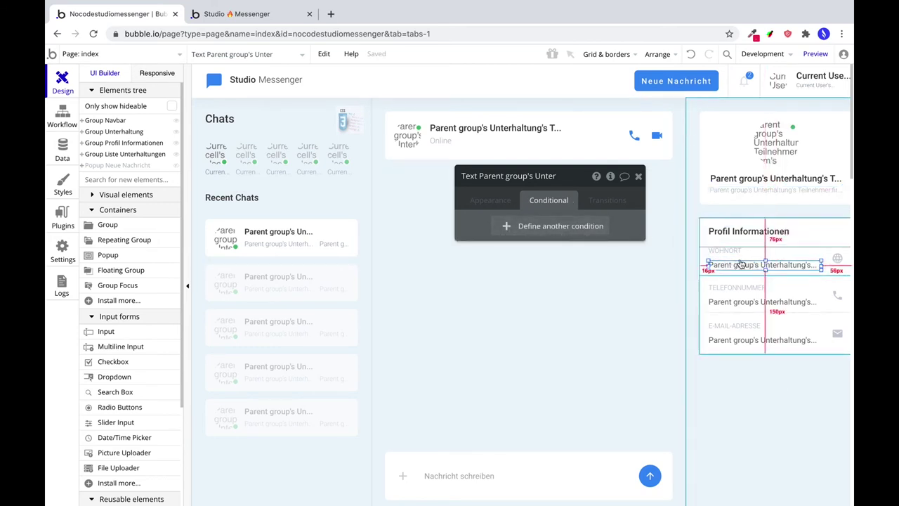
pyautogui.rightClick(734, 264)
pyautogui.click(797, 390)
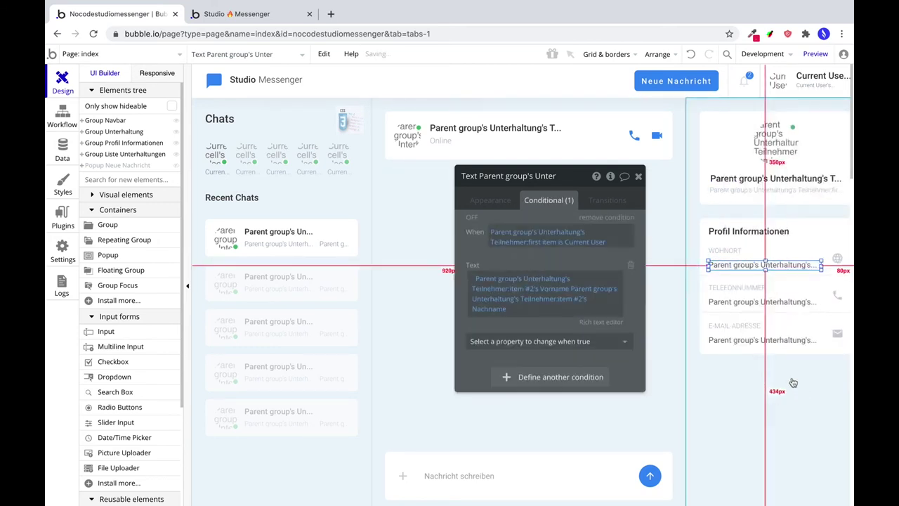
# Change the Wohnort condition text to item #2's Wohnort, then copy its conditional formatting.
pyautogui.click(489, 202)
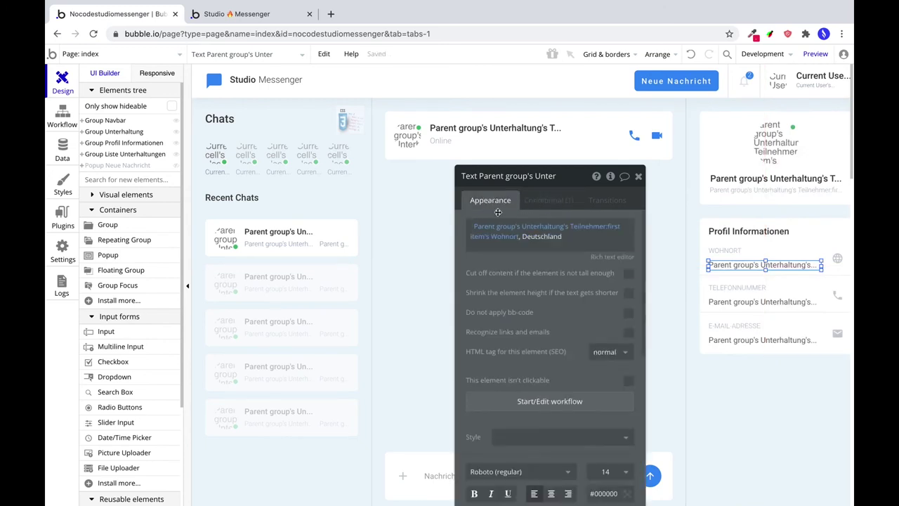
pyautogui.click(550, 201)
pyautogui.click(557, 299)
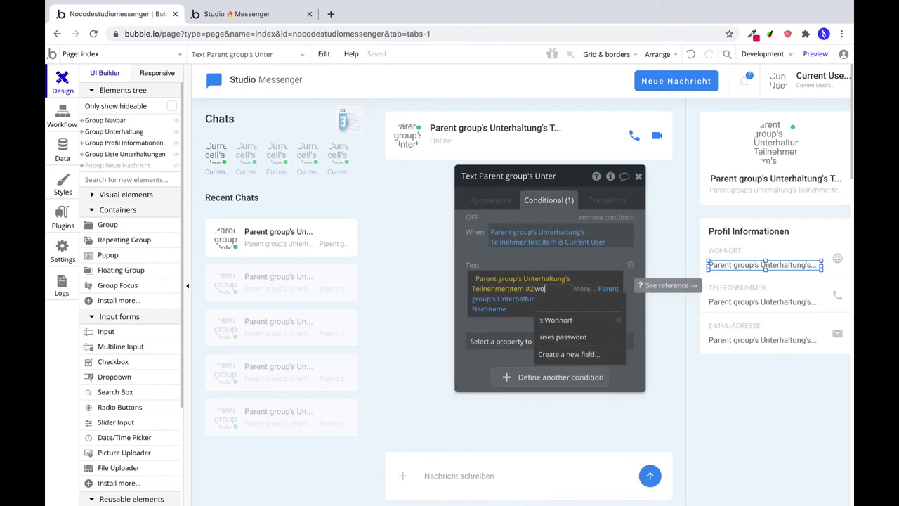
pyautogui.click(568, 323)
pyautogui.click(568, 322)
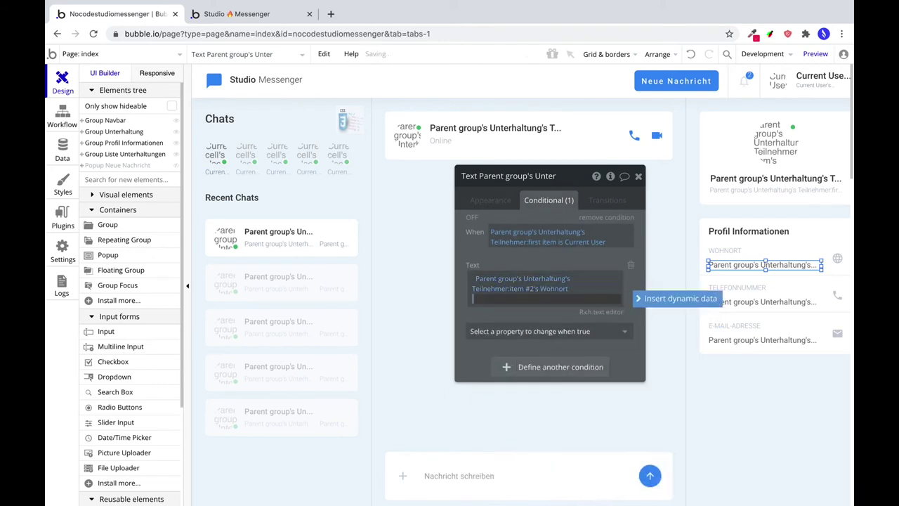
pyautogui.click(761, 263)
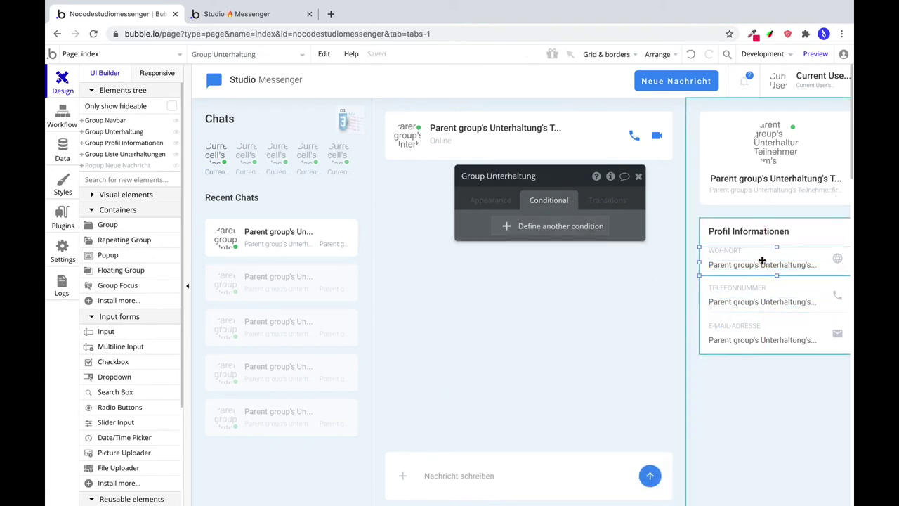
pyautogui.rightClick(761, 262)
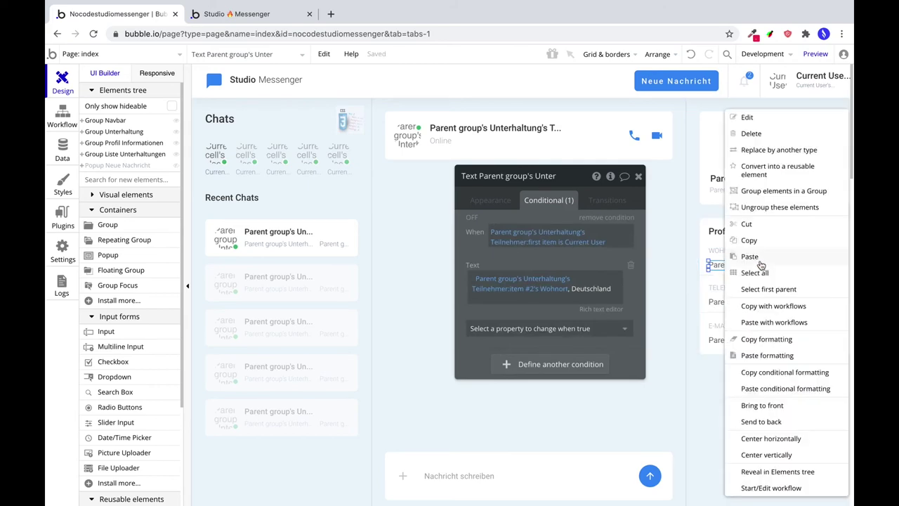
pyautogui.click(785, 371)
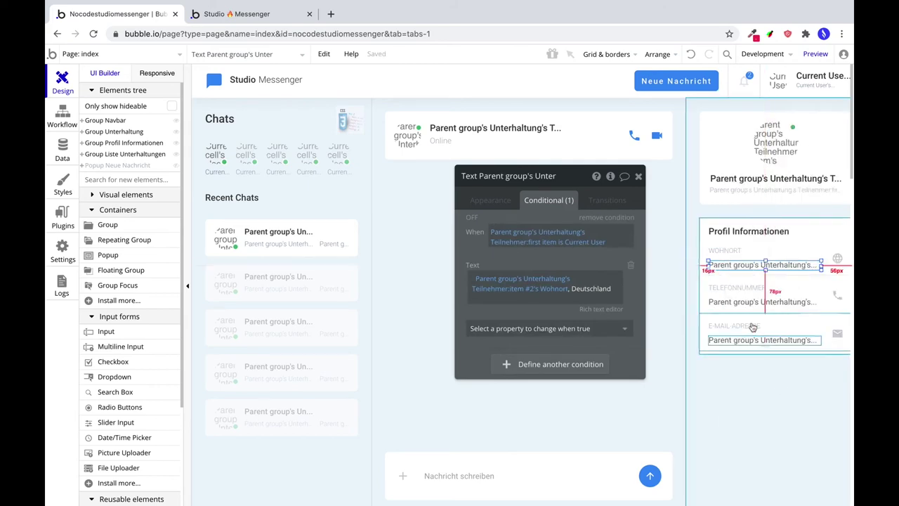
# Paste the condition onto the phone text and switch its value to item #2's Telefonnummer.
pyautogui.click(735, 302)
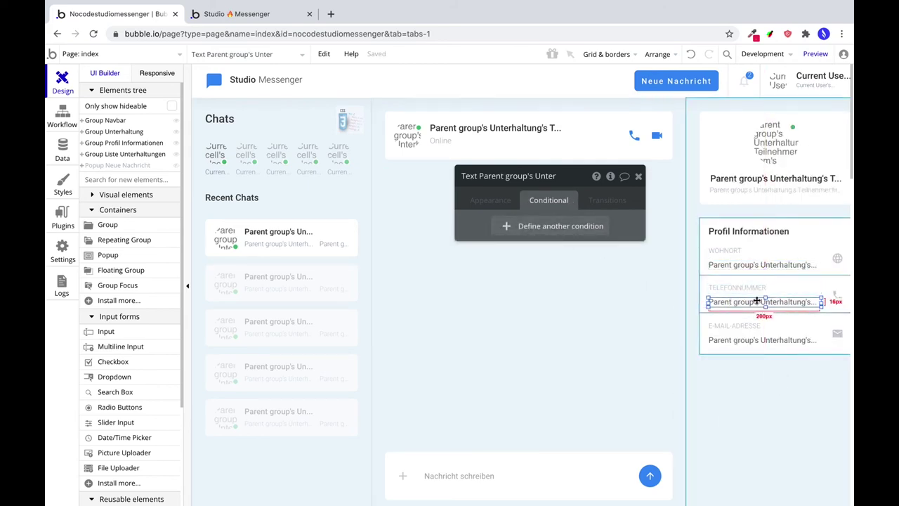
pyautogui.rightClick(763, 301)
pyautogui.click(785, 388)
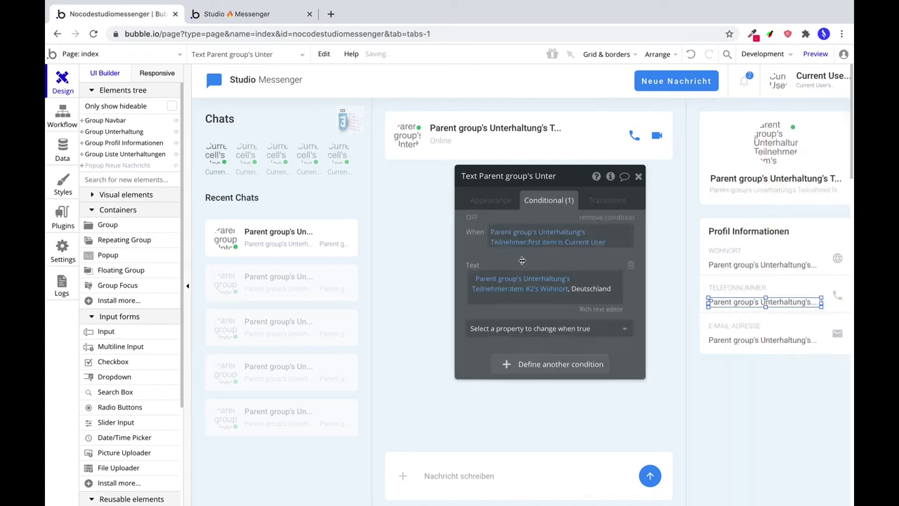
pyautogui.click(609, 293)
pyautogui.press('BackSpace')
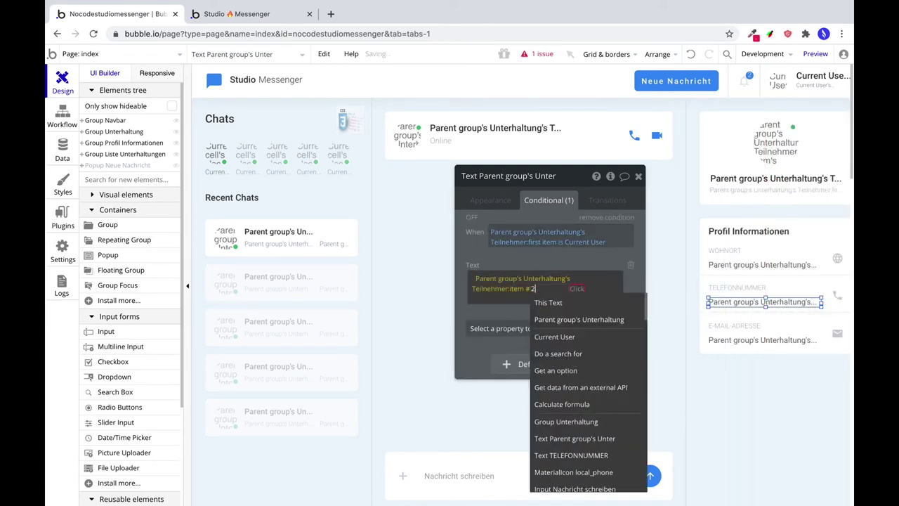
pyautogui.click(508, 296)
pyautogui.click(542, 289)
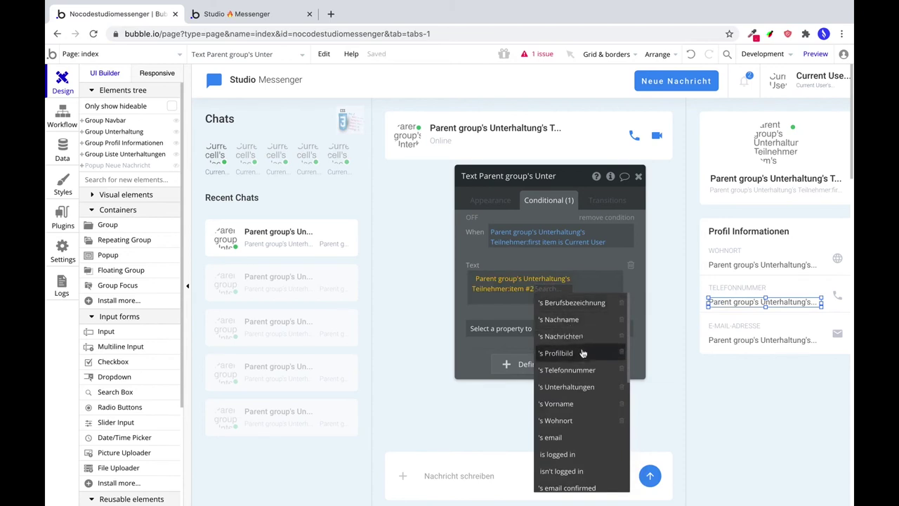
pyautogui.click(582, 370)
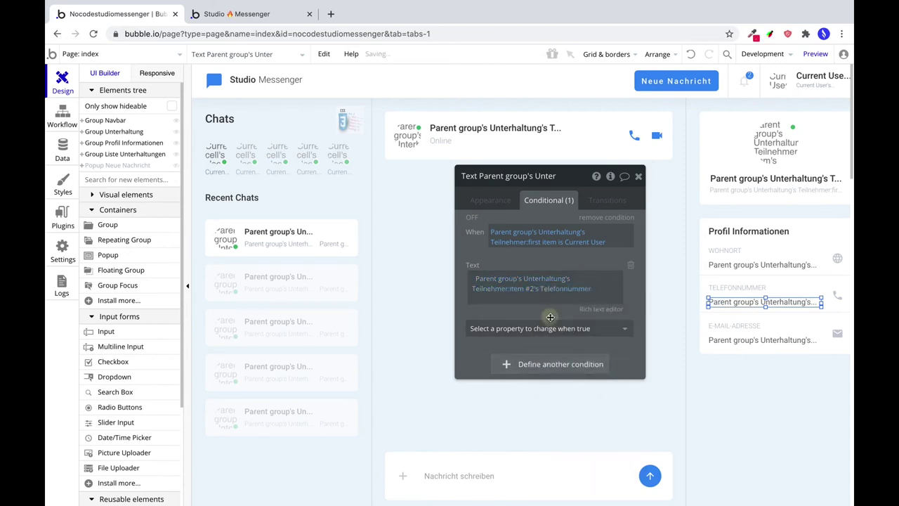
# Paste the condition onto the e-mail text with item #2's email, then preview the app.
pyautogui.click(752, 340)
pyautogui.rightClick(749, 339)
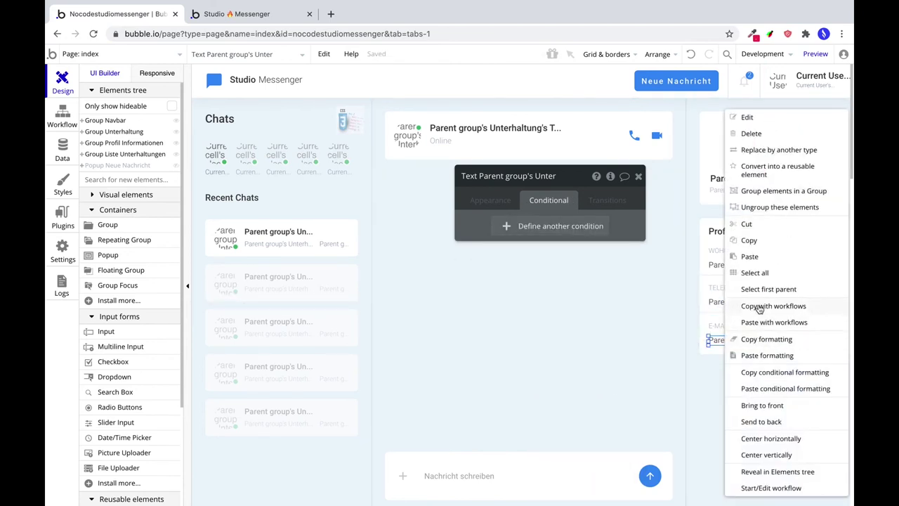
pyautogui.click(778, 388)
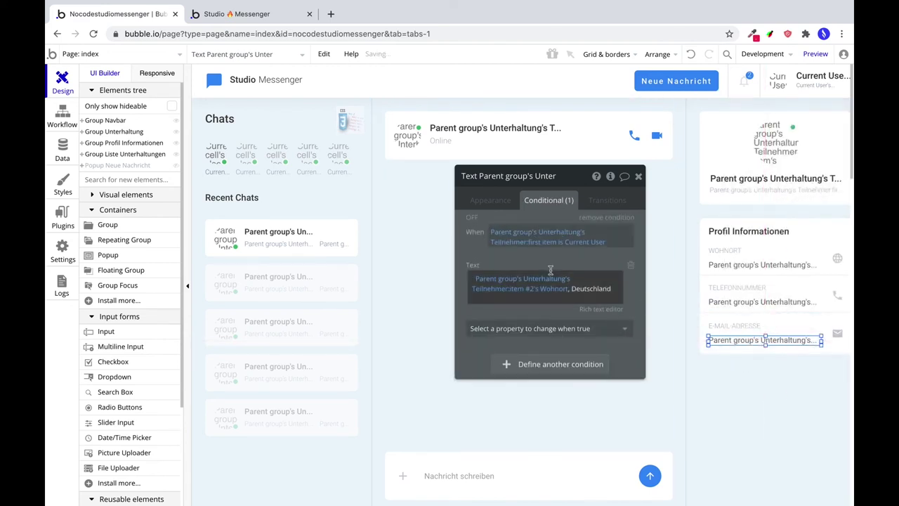
pyautogui.click(610, 289)
pyautogui.click(555, 288)
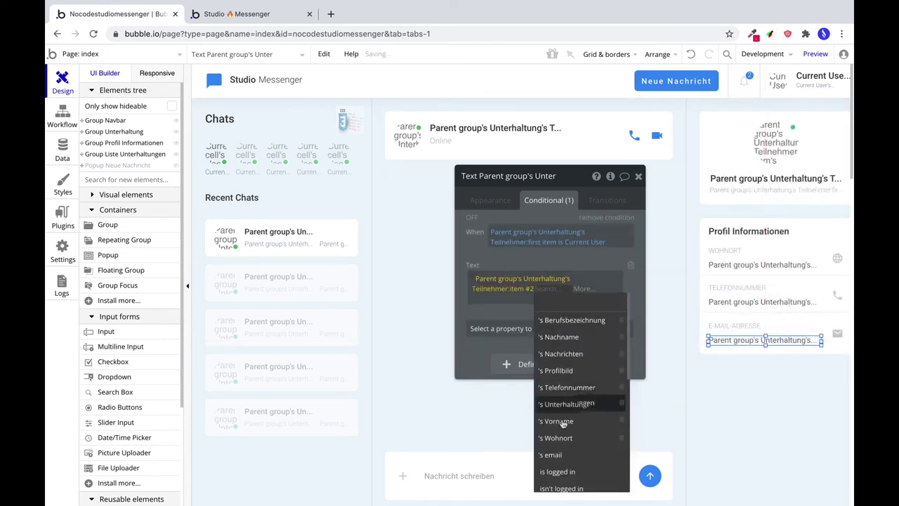
pyautogui.click(617, 461)
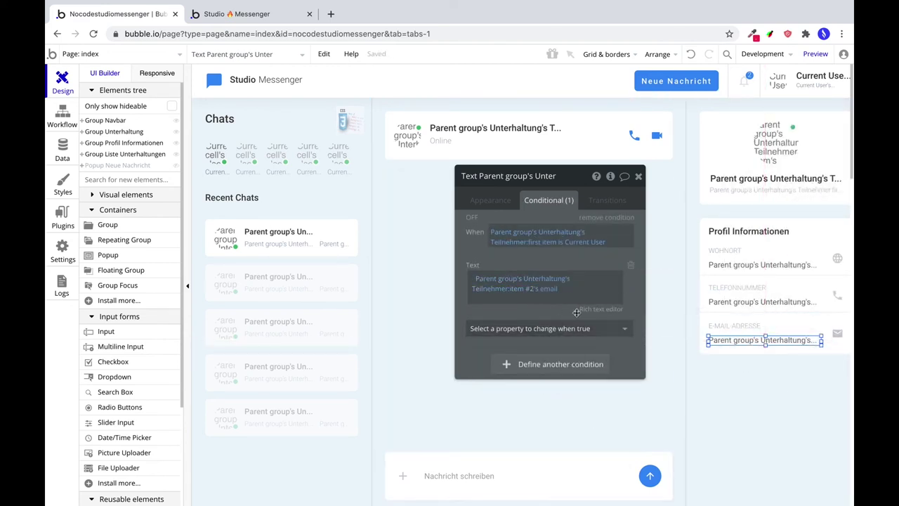
pyautogui.click(813, 54)
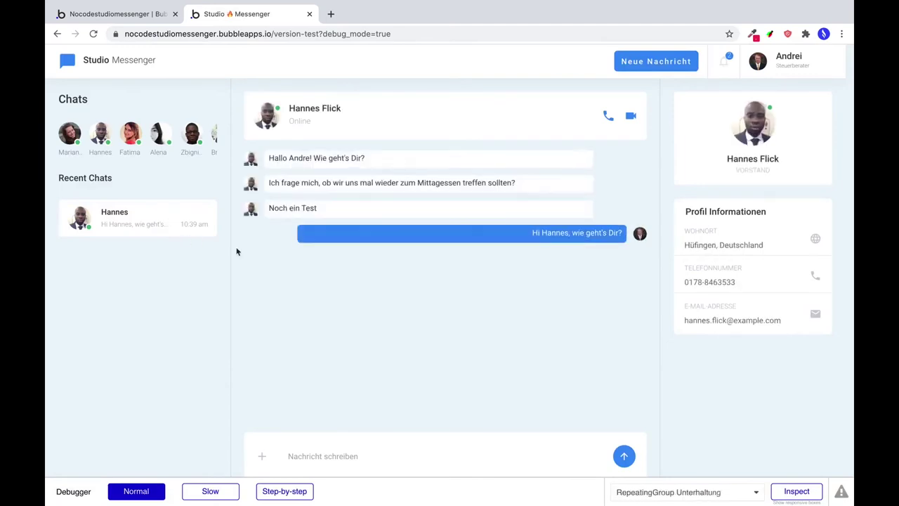
# Send a new message 'Hal' to the last user in the recipient list.
pyautogui.click(657, 62)
pyautogui.click(414, 172)
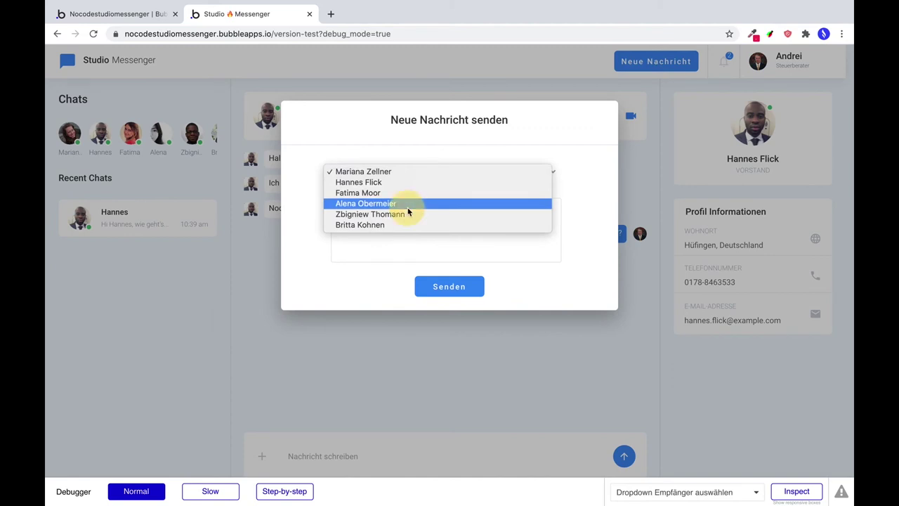
pyautogui.click(396, 226)
pyautogui.write("Hallo Britta, wie geht's Dir?")
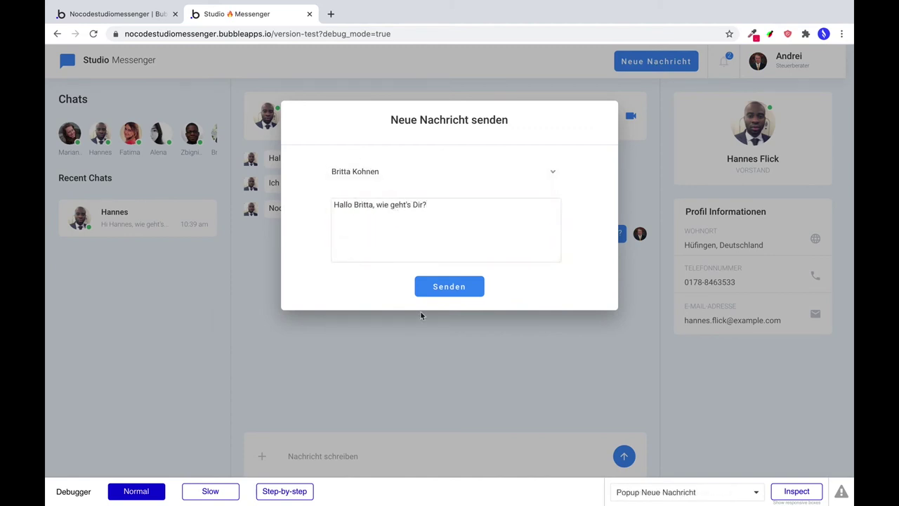
pyautogui.click(449, 288)
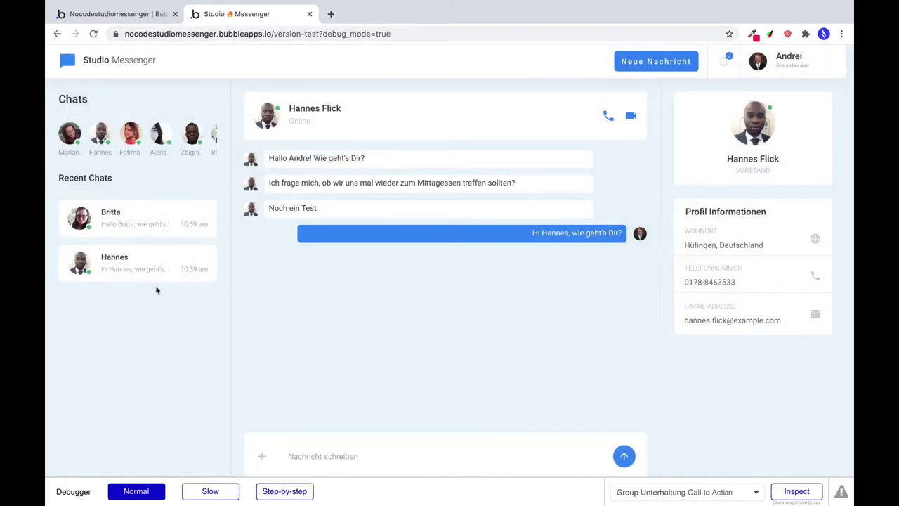
# Switch between the new and older Recent Chats, then return to the editor.
pyautogui.click(179, 218)
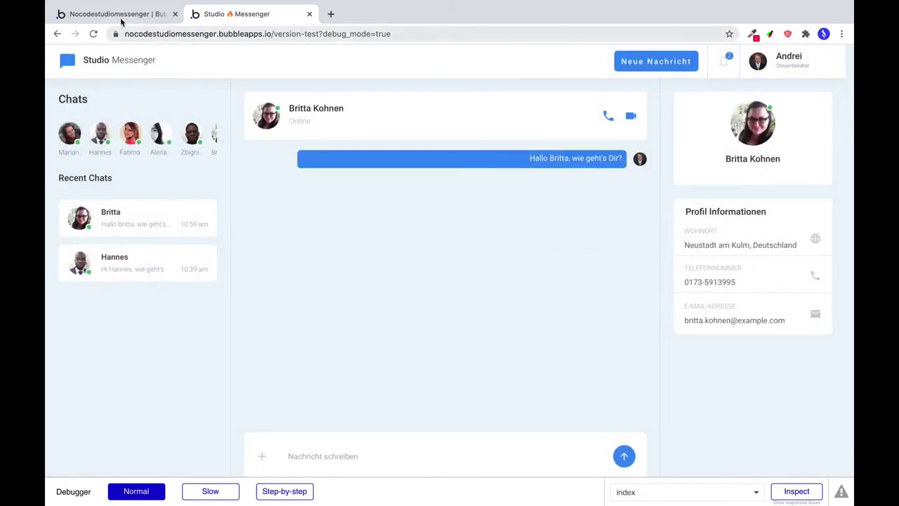
pyautogui.click(145, 265)
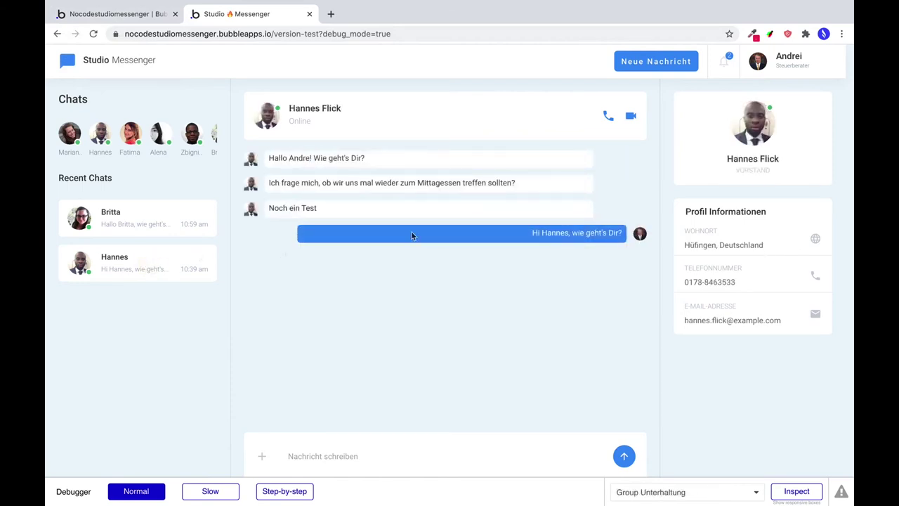
pyautogui.click(148, 219)
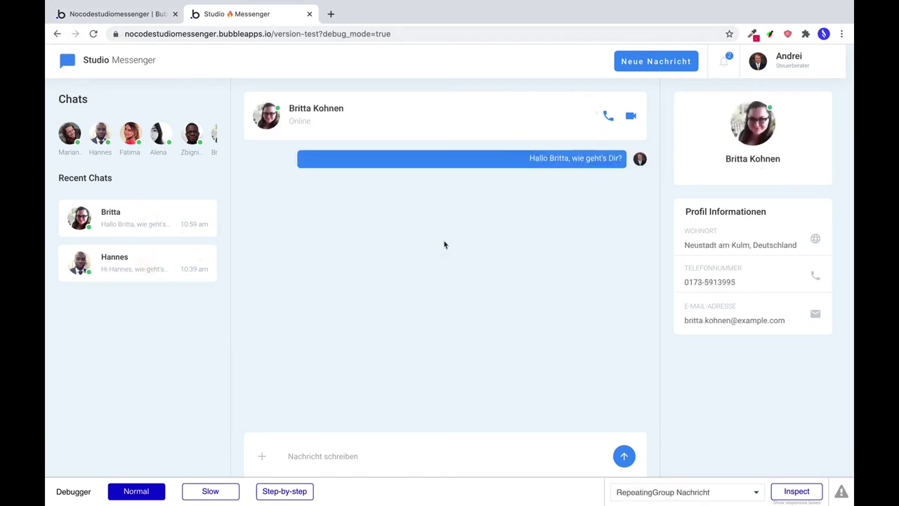
pyautogui.click(151, 14)
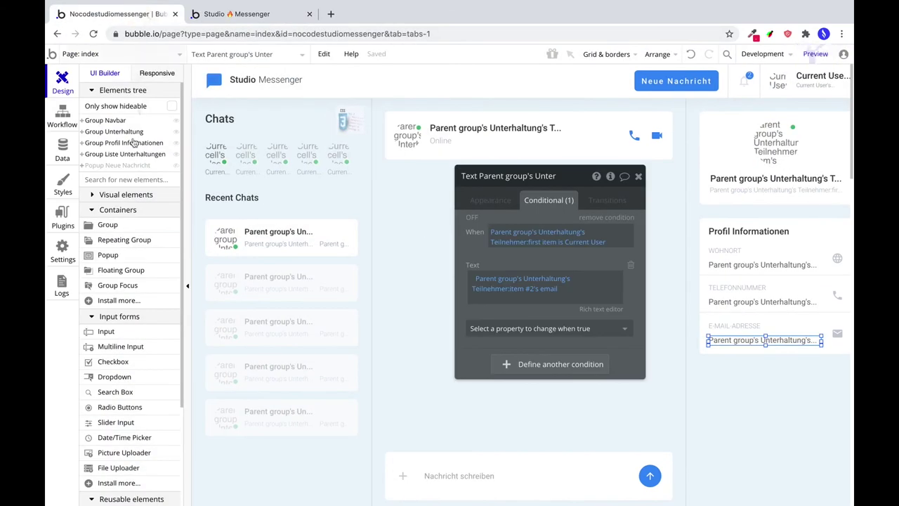
# Refresh All Users in App data, run as the new user, and open their greeting chat.
pyautogui.click(60, 152)
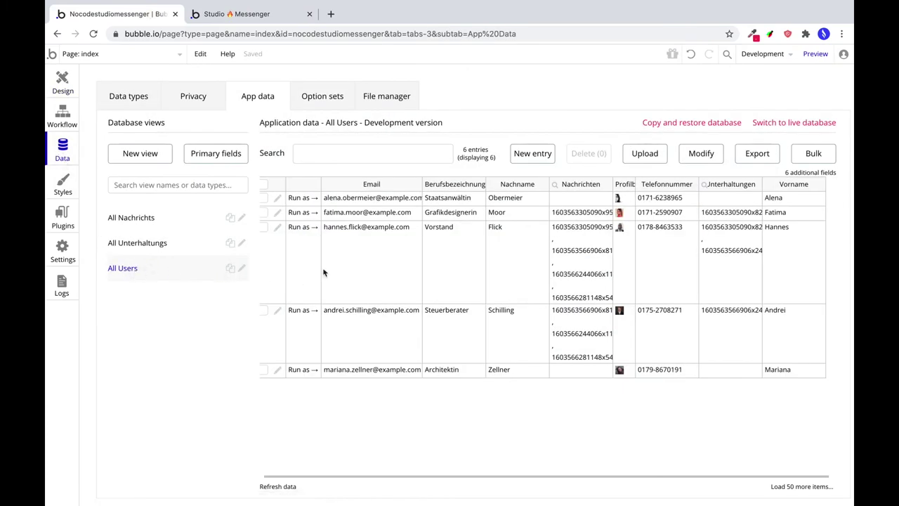
pyautogui.click(225, 14)
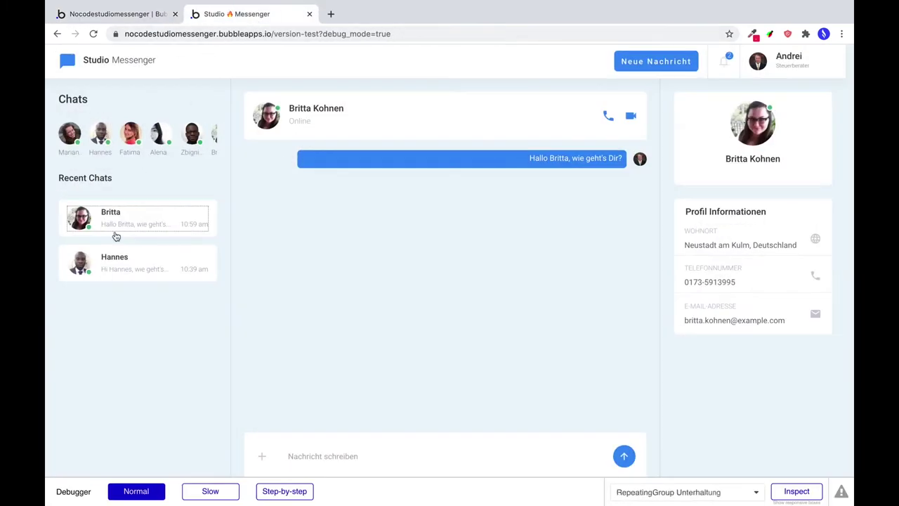
pyautogui.click(138, 17)
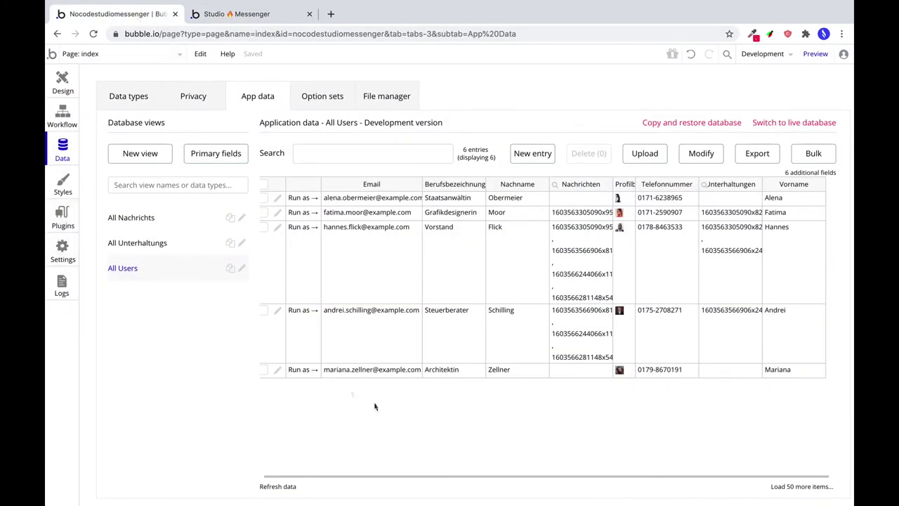
pyautogui.click(278, 487)
pyautogui.click(299, 200)
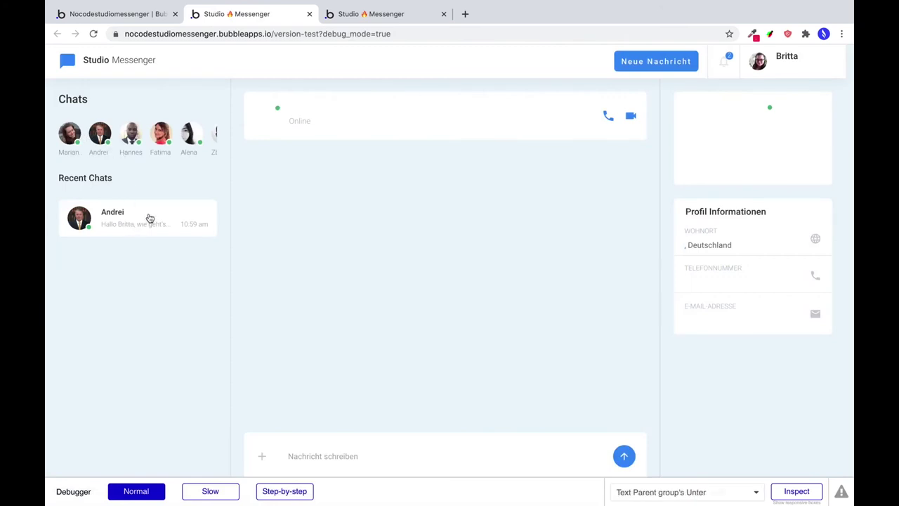
pyautogui.click(149, 218)
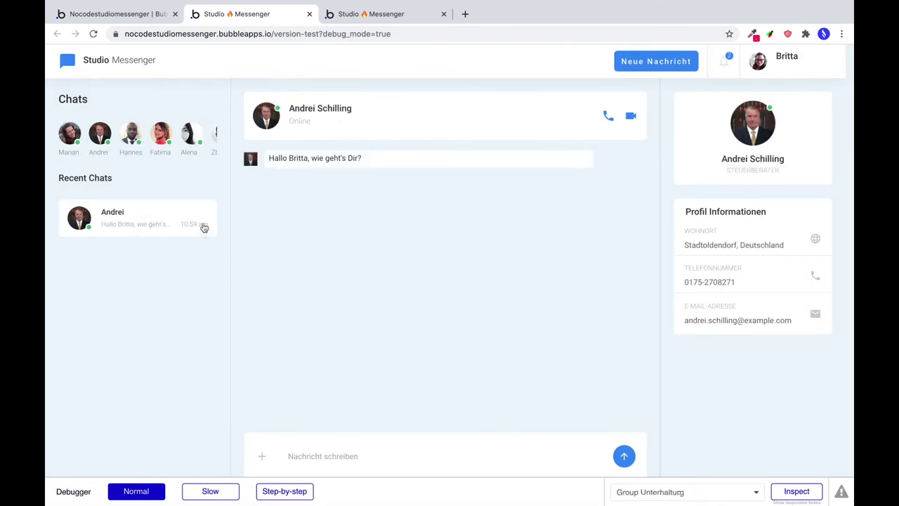
pyautogui.click(156, 15)
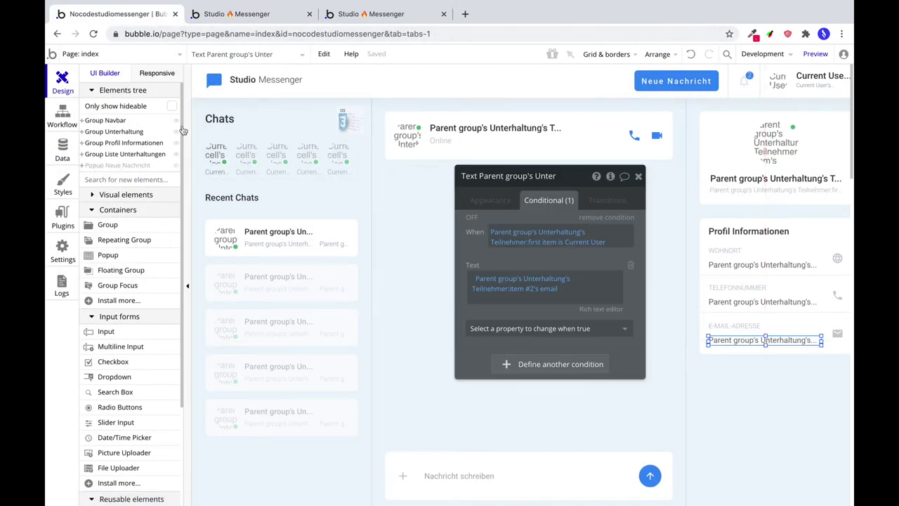
# Review Image G's roundness-250 appearance in RepeatingGroup Nachricht, then refresh the second user's preview.
pyautogui.click(415, 194)
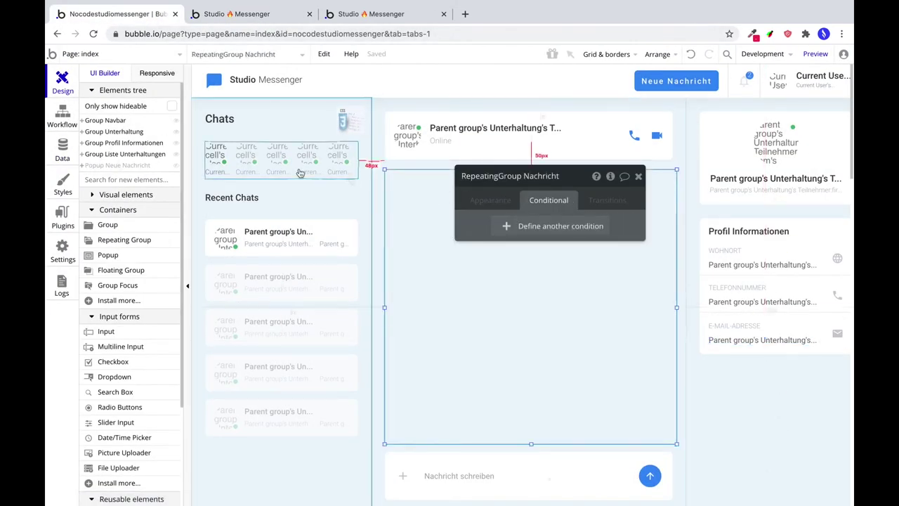
pyautogui.click(82, 133)
pyautogui.click(87, 155)
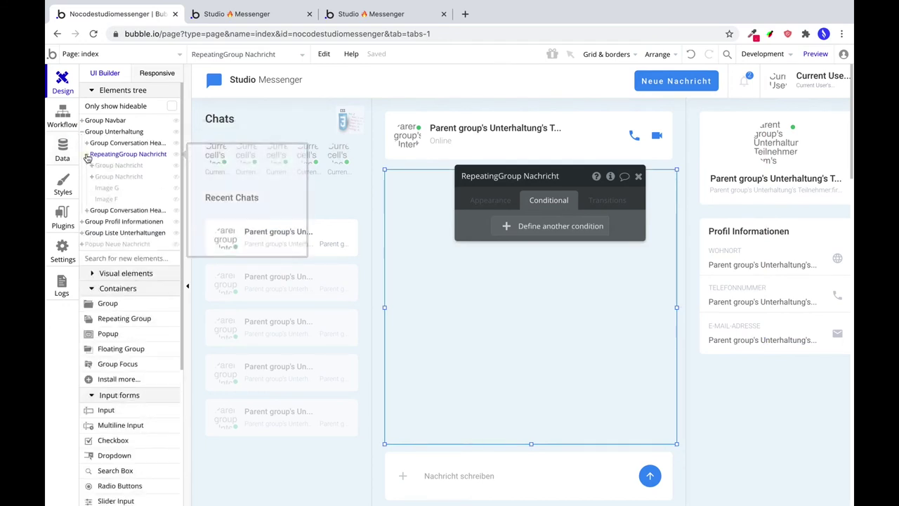
pyautogui.click(102, 188)
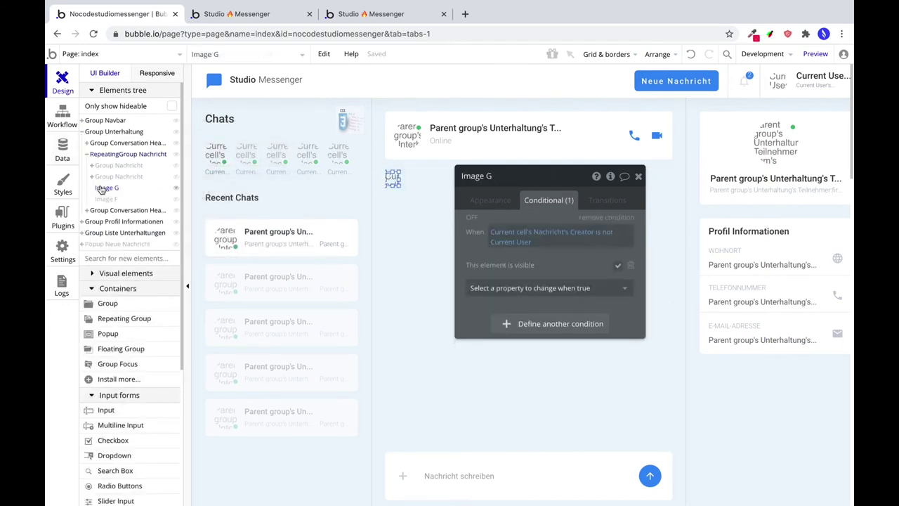
pyautogui.click(497, 200)
pyautogui.scroll(-5, 602, 356)
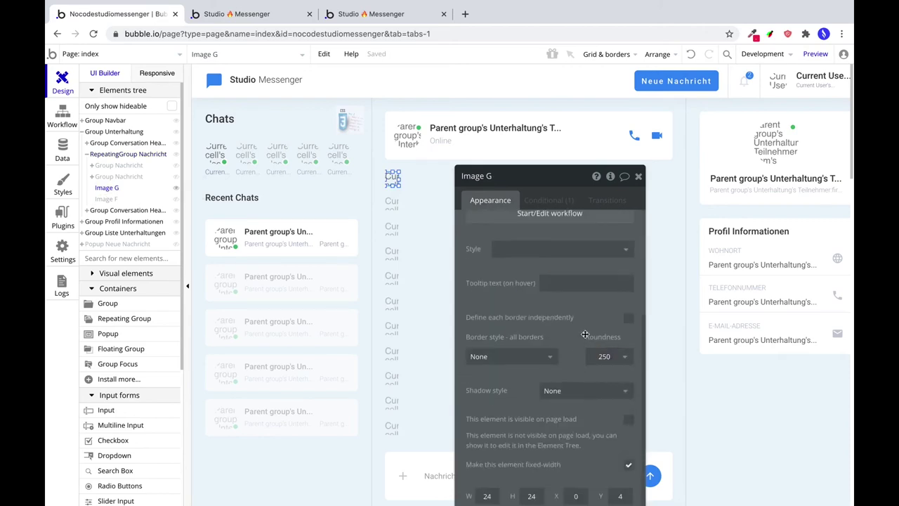
pyautogui.click(267, 16)
pyautogui.press('super+r')
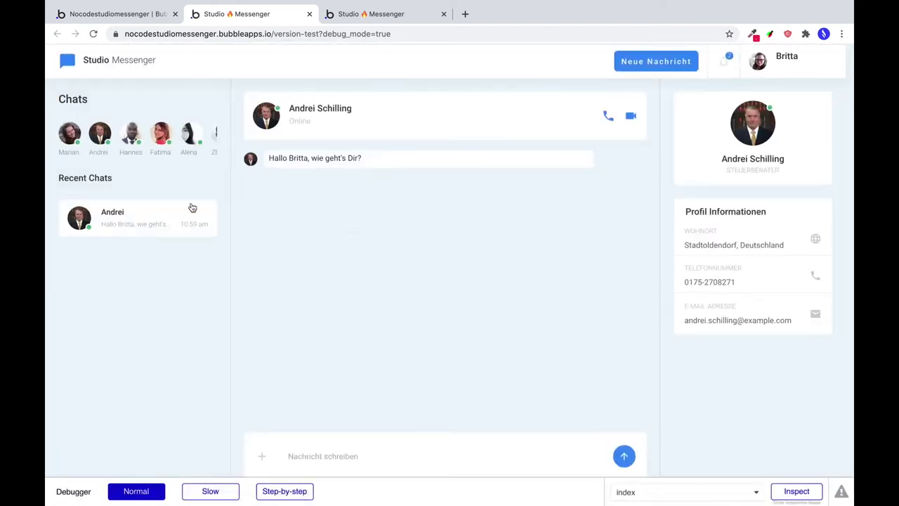
# As the second user, send a German reply greeting ending '…ich freue mich dich kennen zu lernen.'.
pyautogui.click(366, 449)
pyautogui.write('Hallo Andrei, ich freue mich dich kennen')
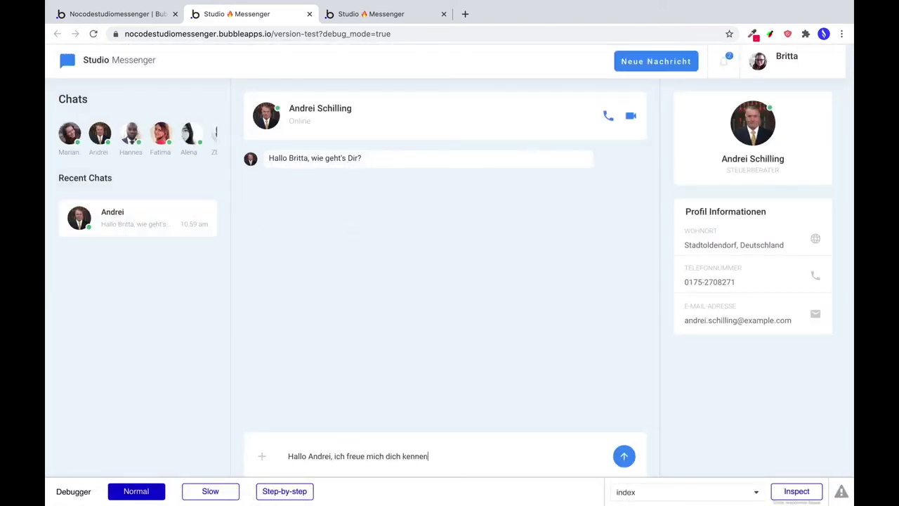
pyautogui.write(' zu lernen.')
pyautogui.press('Return')
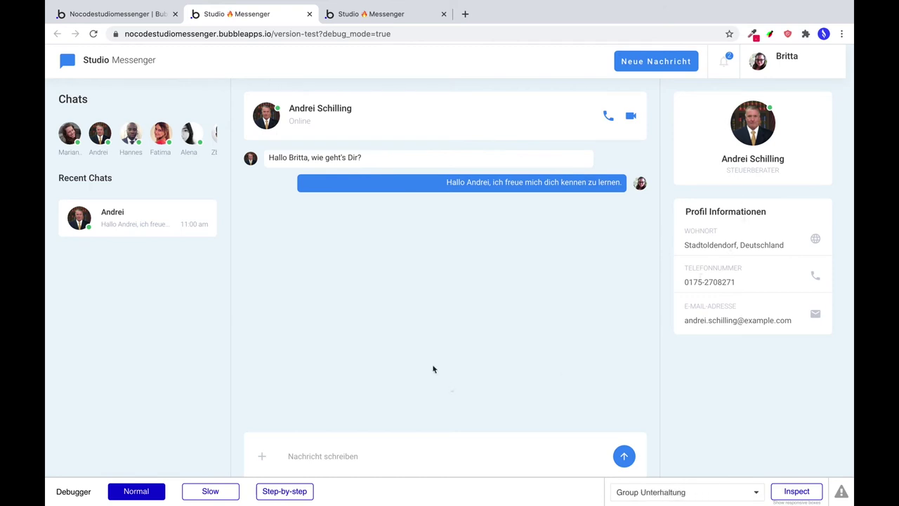
# Reload the preview and show the index page's workflows in the editor.
pyautogui.hotkey('ctrl', 'r')
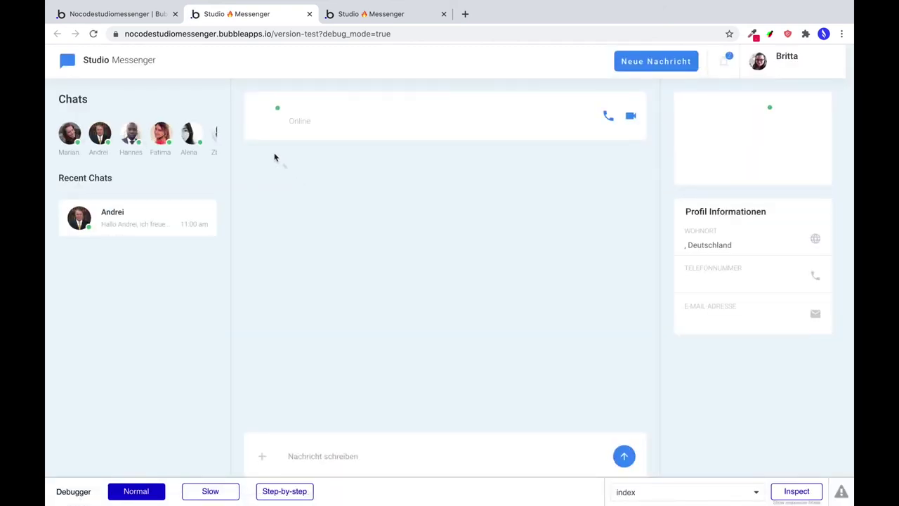
pyautogui.click(152, 18)
pyautogui.click(70, 127)
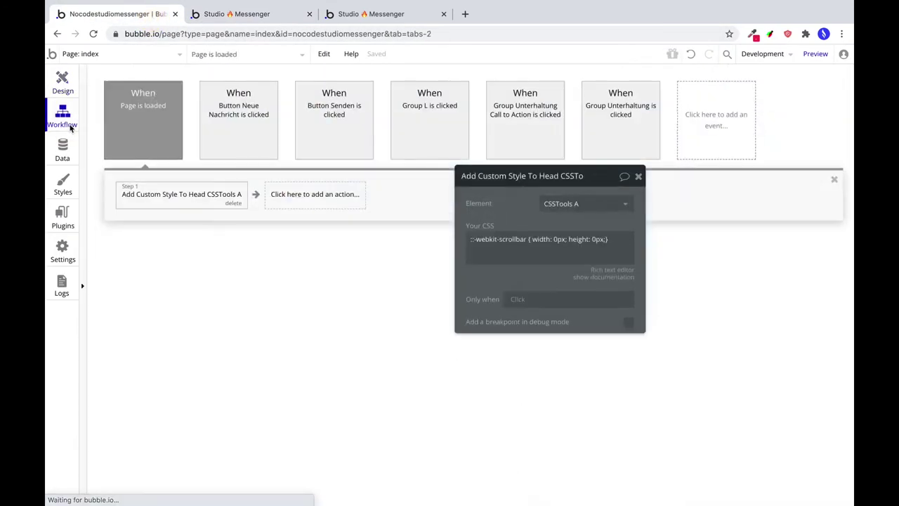
# Colour the existing Page is loaded workflow blue and add a second Page is loaded event.
pyautogui.click(131, 120)
pyautogui.click(593, 205)
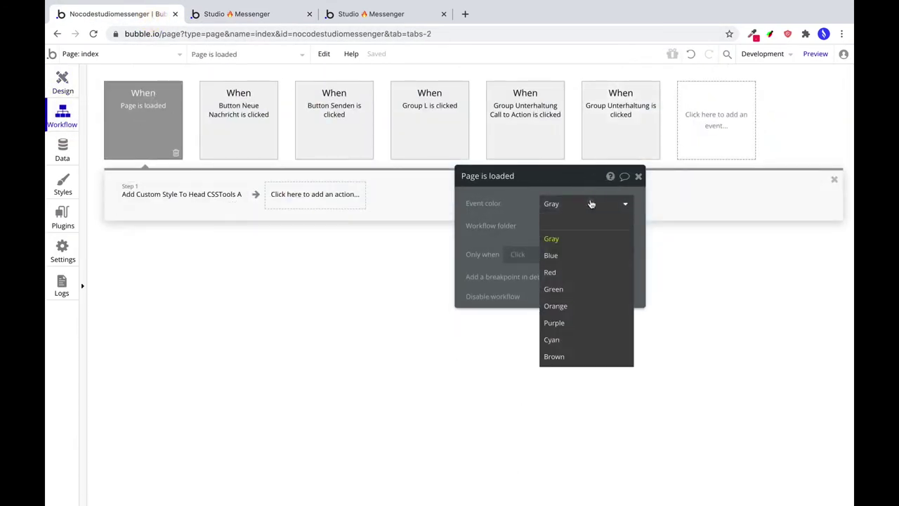
pyautogui.click(550, 255)
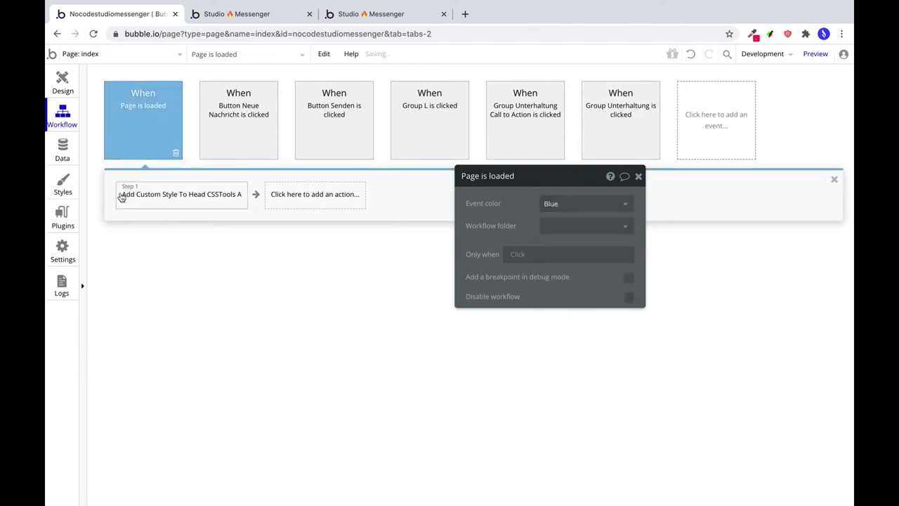
pyautogui.click(719, 114)
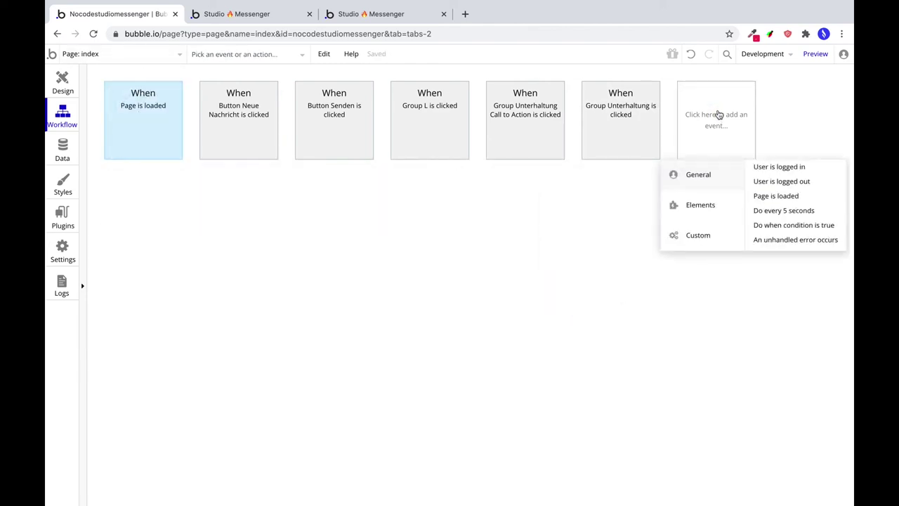
pyautogui.click(769, 197)
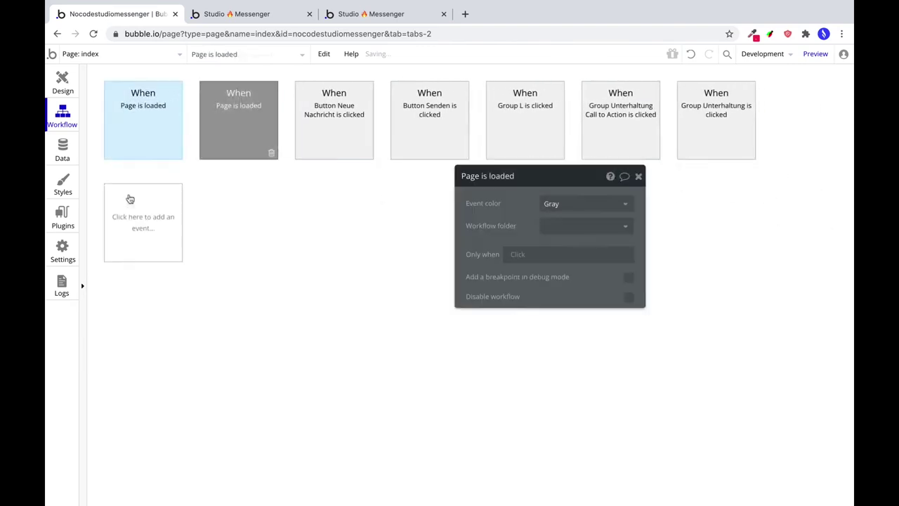
pyautogui.click(140, 206)
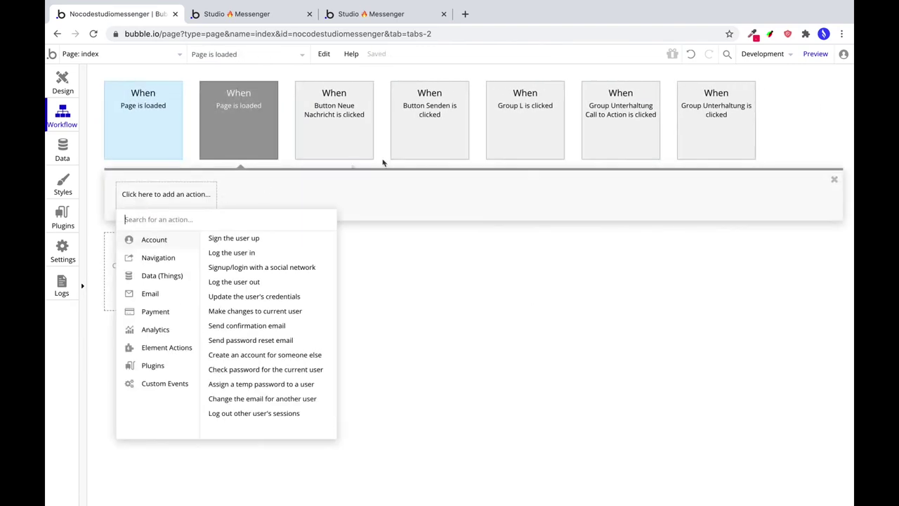
# Copy the Display data step from the Group Unterhaltung Call to Action workflow.
pyautogui.click(497, 122)
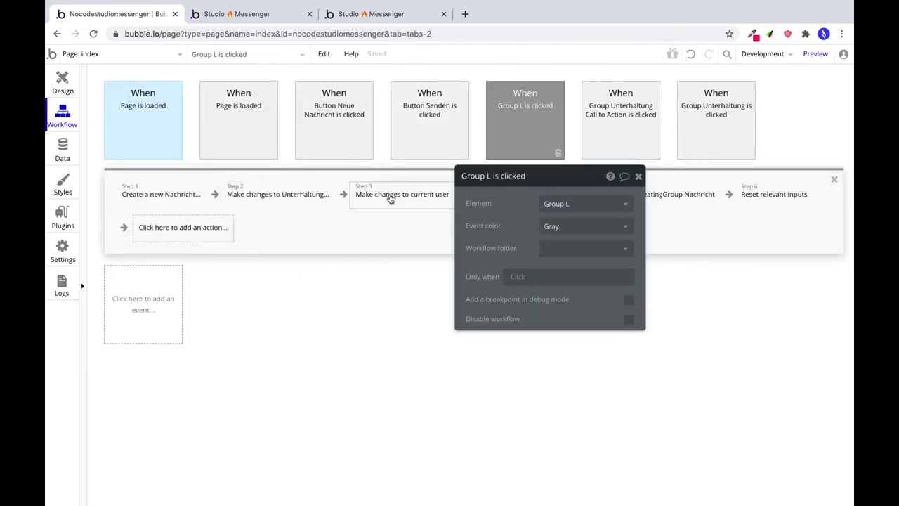
pyautogui.click(590, 126)
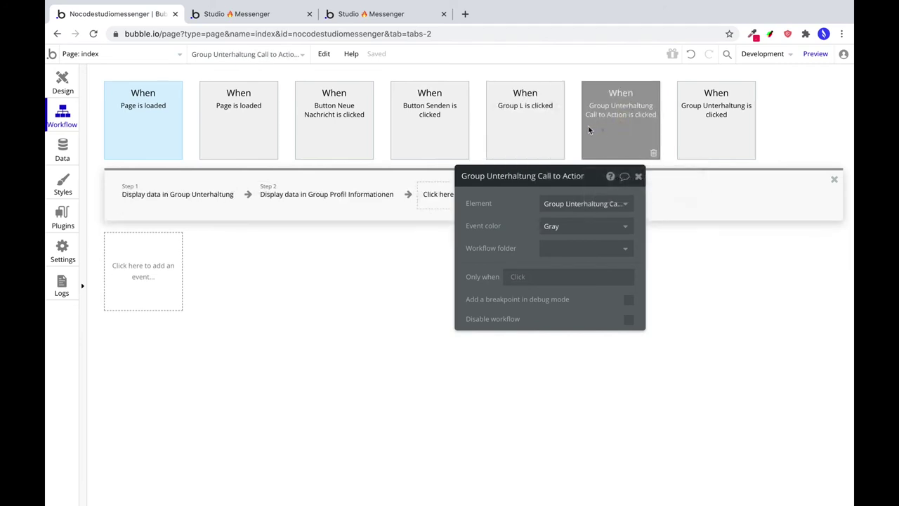
pyautogui.click(146, 193)
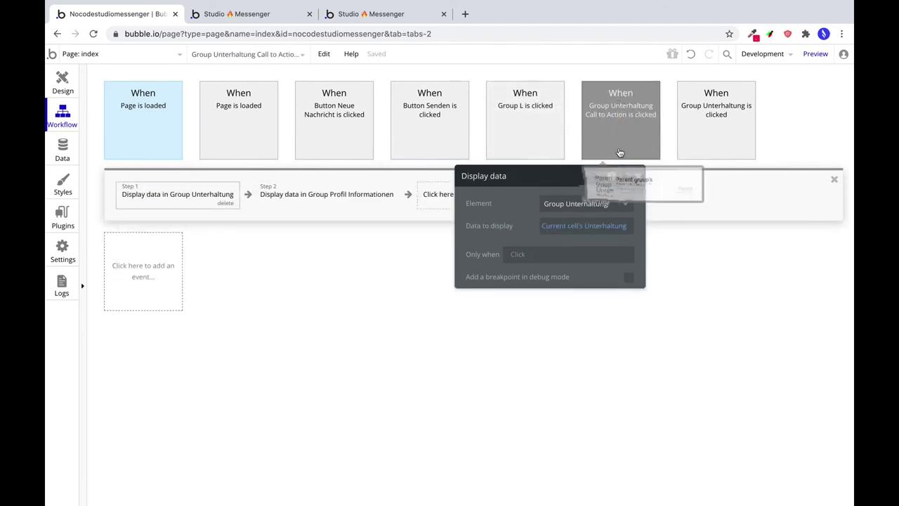
pyautogui.moveTo(543, 172); pyautogui.dragTo(677, 257)
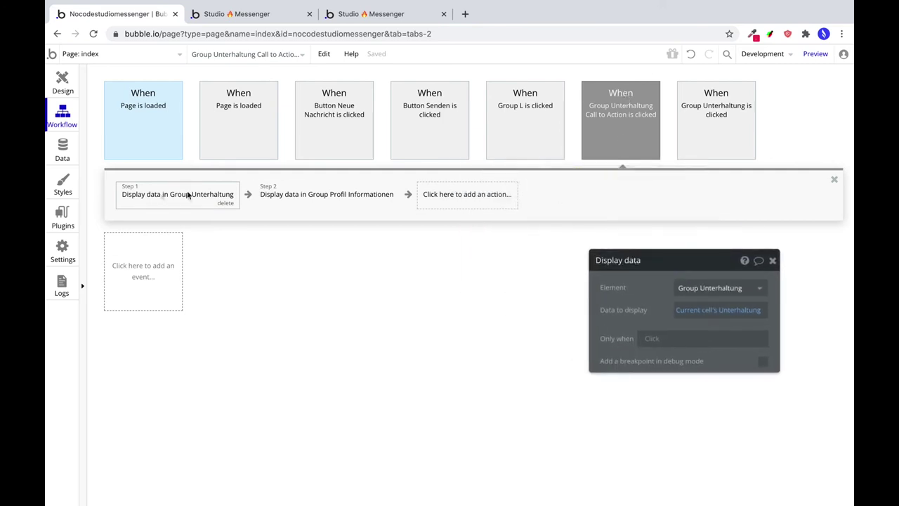
pyautogui.click(235, 113)
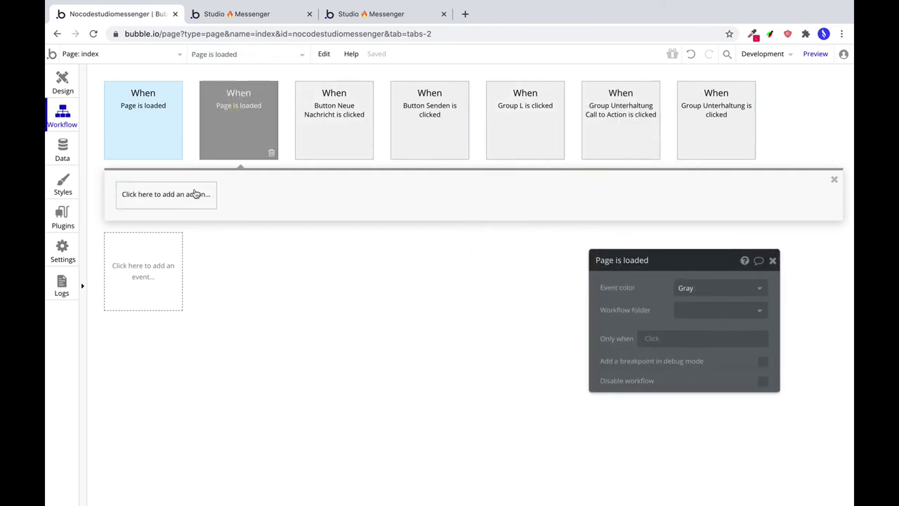
pyautogui.click(621, 123)
pyautogui.rightClick(199, 196)
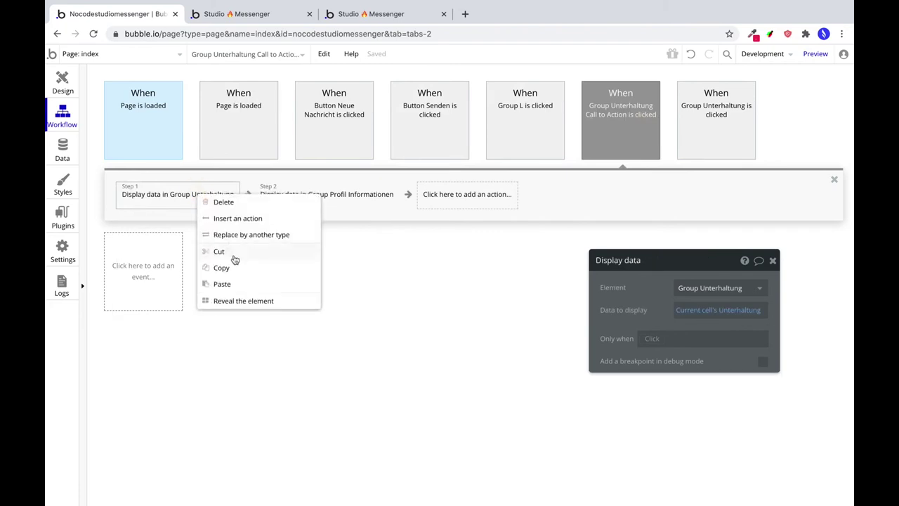
pyautogui.click(234, 267)
# Paste the Display data step into the new Page is loaded workflow and change its data source.
pyautogui.click(243, 151)
pyautogui.rightClick(184, 194)
pyautogui.click(197, 199)
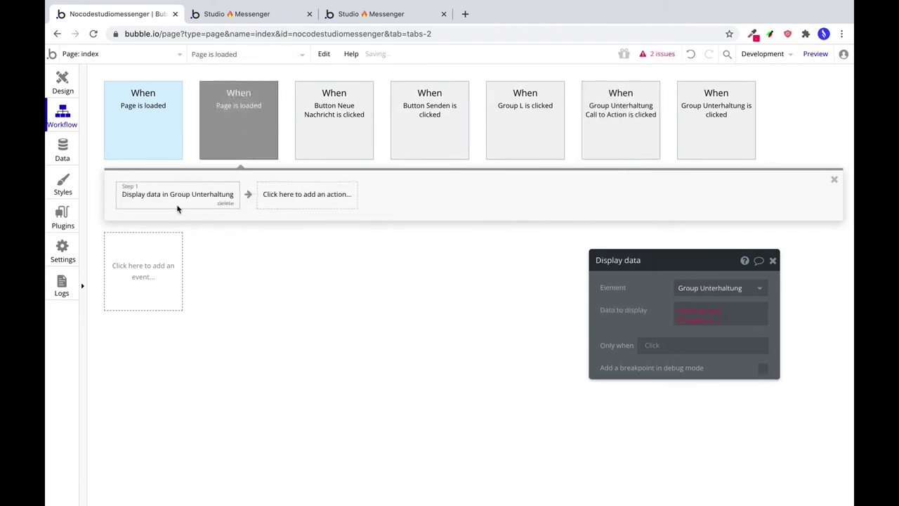
pyautogui.click(696, 315)
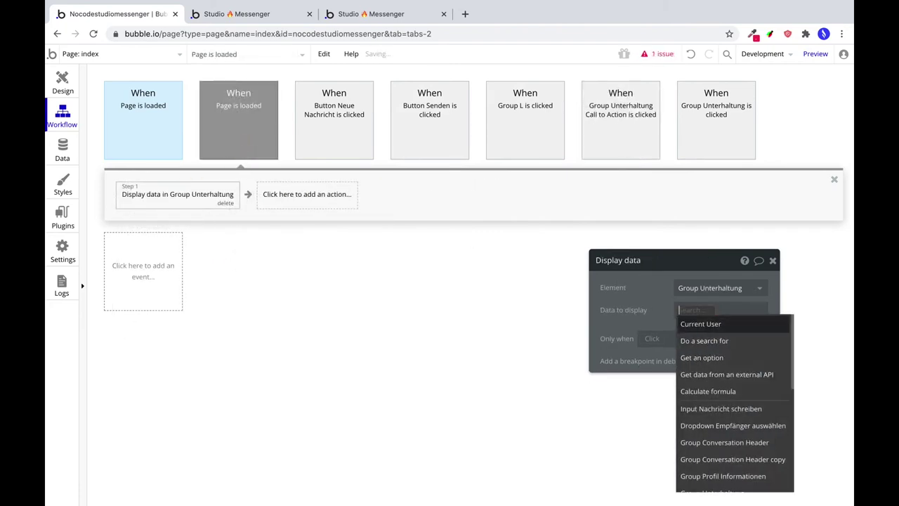
# Display a search for Unterhaltung where Teilnehmer contains Current User.
pyautogui.click(696, 340)
pyautogui.click(522, 338)
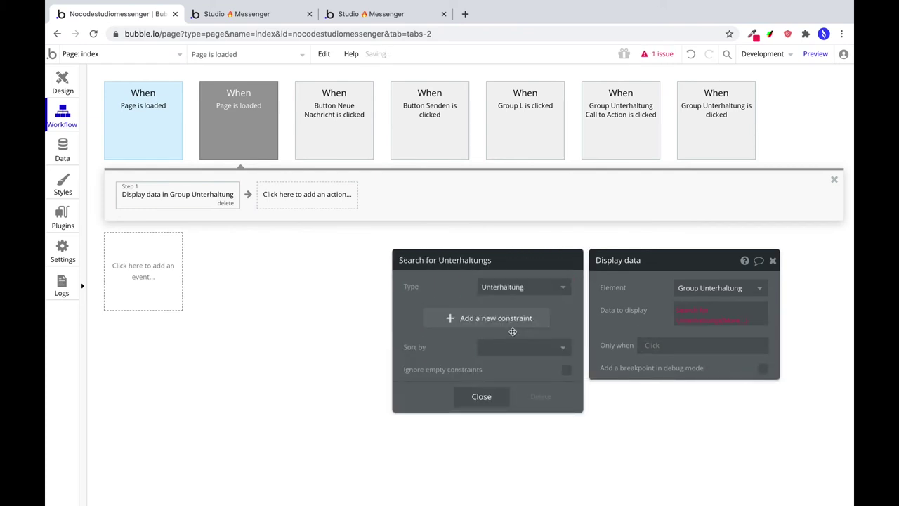
pyautogui.click(477, 318)
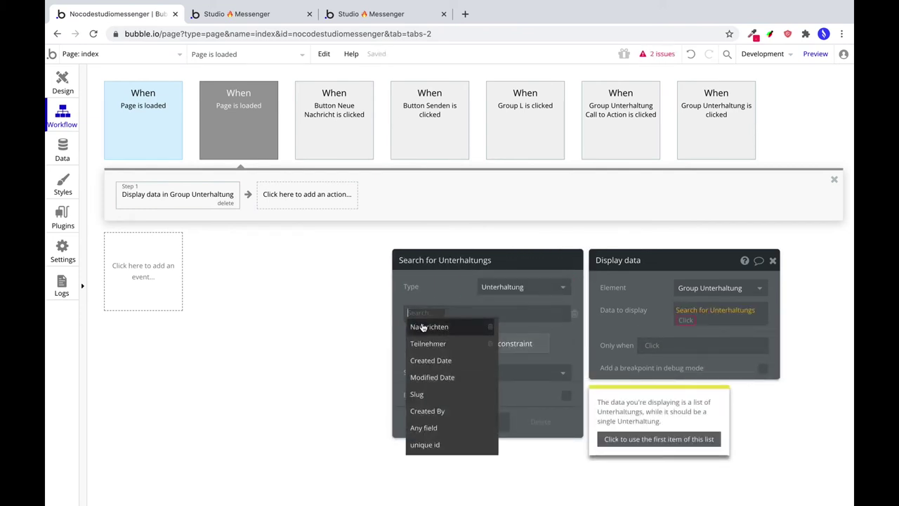
pyautogui.click(428, 344)
pyautogui.click(445, 314)
pyautogui.click(436, 344)
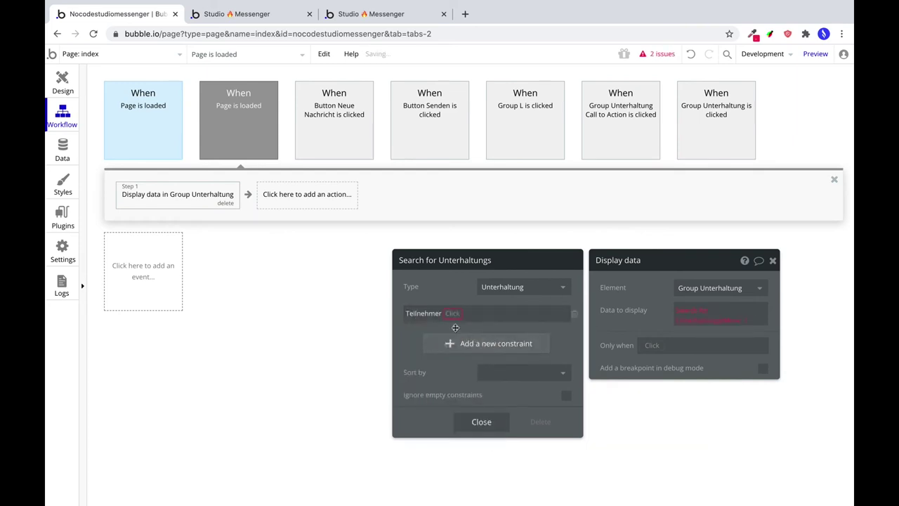
pyautogui.click(457, 328)
pyautogui.click(482, 312)
pyautogui.click(481, 325)
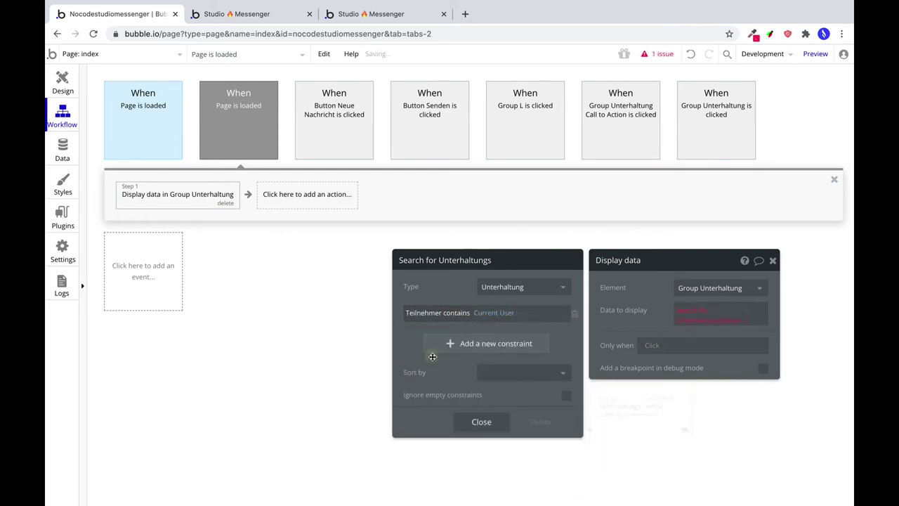
# Sort the search by Modified Date descending and use its first item.
pyautogui.click(503, 372)
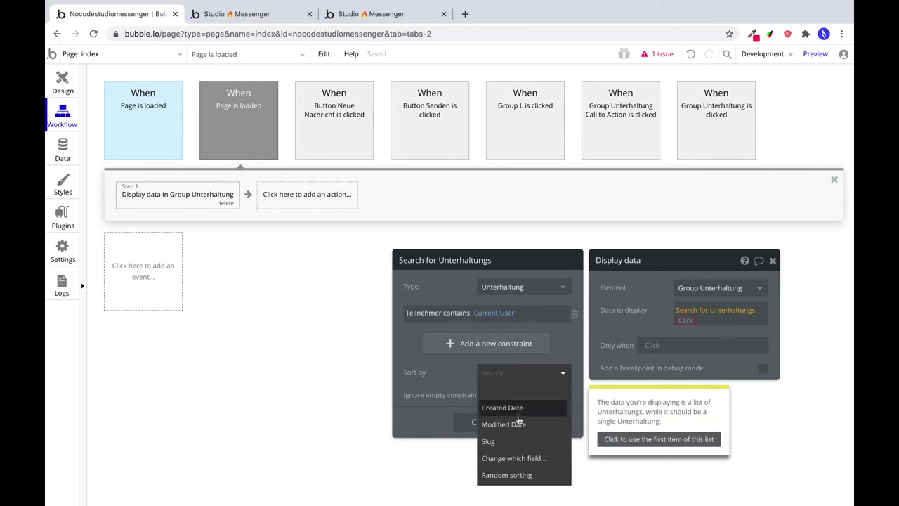
pyautogui.click(450, 377)
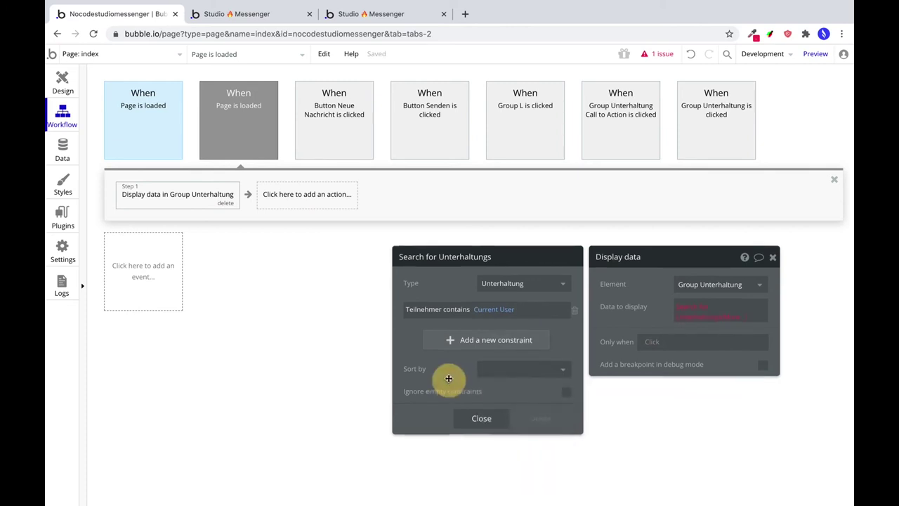
pyautogui.click(465, 337)
pyautogui.click(511, 395)
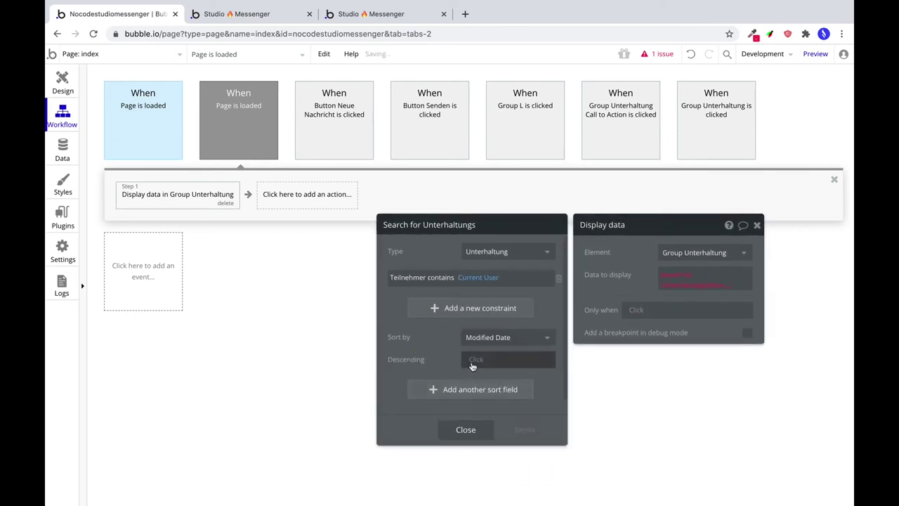
pyautogui.click(472, 366)
pyautogui.click(479, 386)
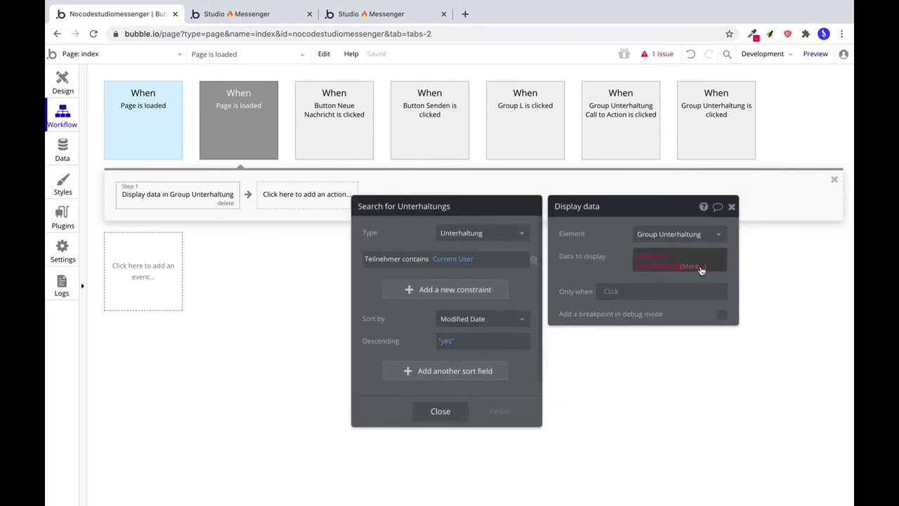
pyautogui.click(701, 266)
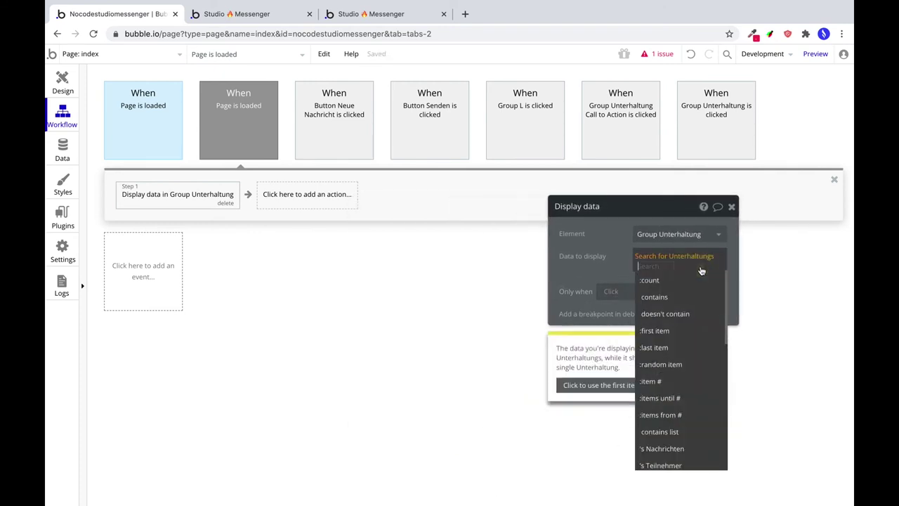
pyautogui.click(682, 330)
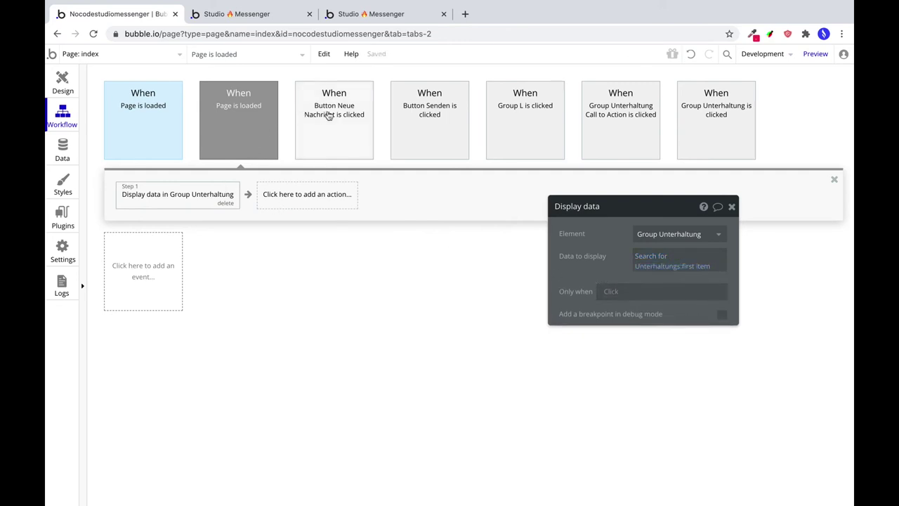
# Duplicate the display step as step 2 targeting Group Profil Informationen, then reload the messenger app.
pyautogui.rightClick(203, 193)
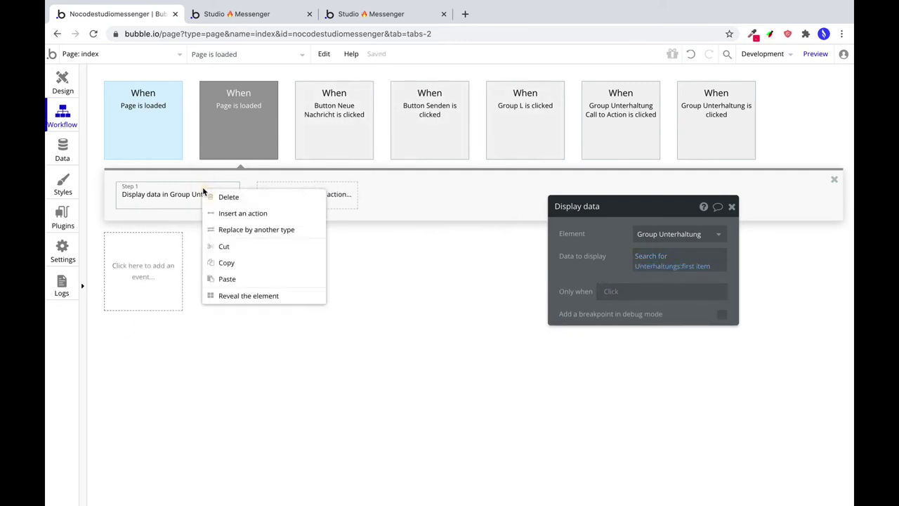
pyautogui.click(220, 262)
pyautogui.rightClick(272, 196)
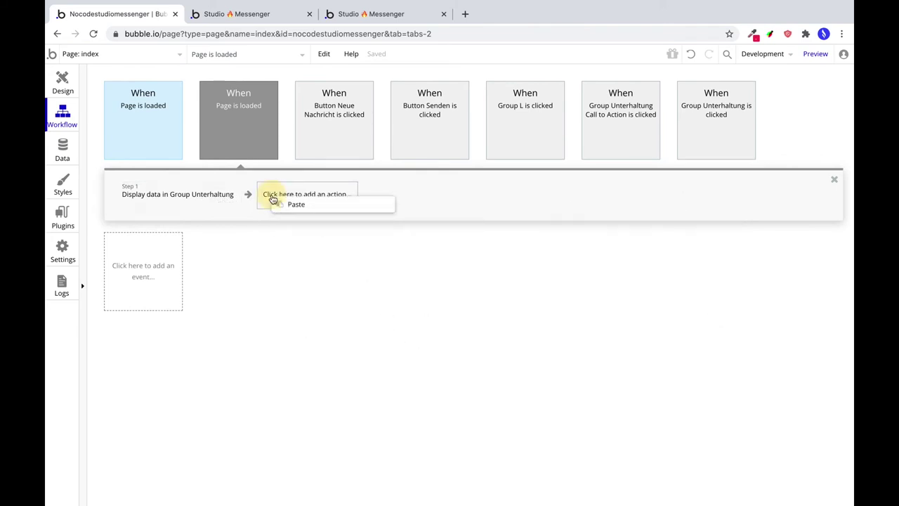
pyautogui.click(291, 204)
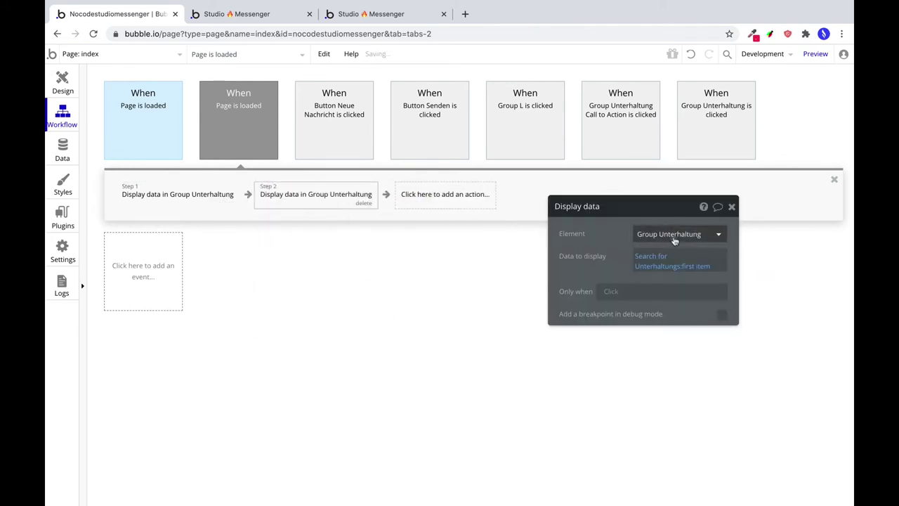
pyautogui.click(675, 236)
pyautogui.write('infor')
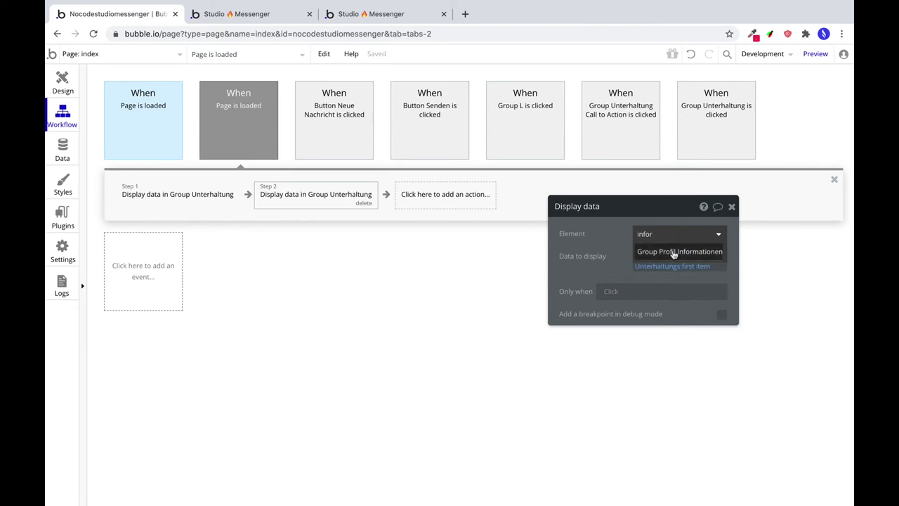
pyautogui.click(651, 254)
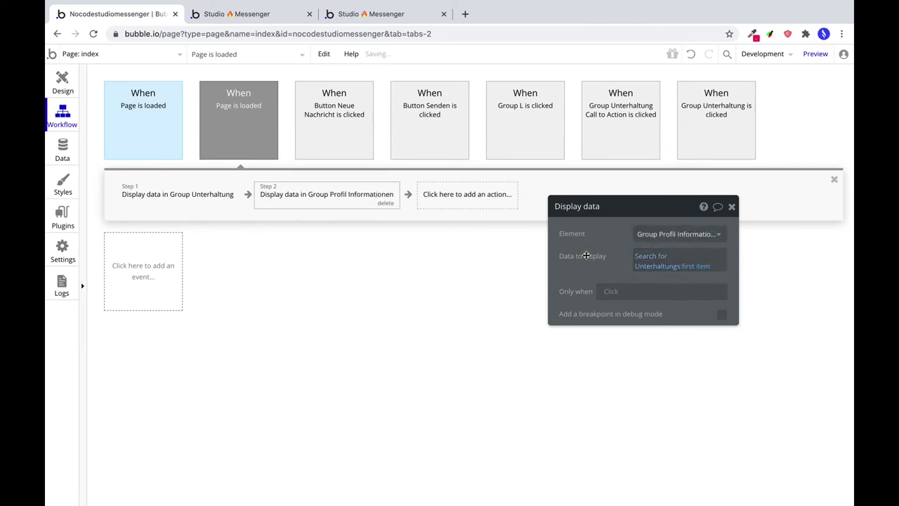
pyautogui.click(346, 15)
pyautogui.hotkey('ctrl', 'r')
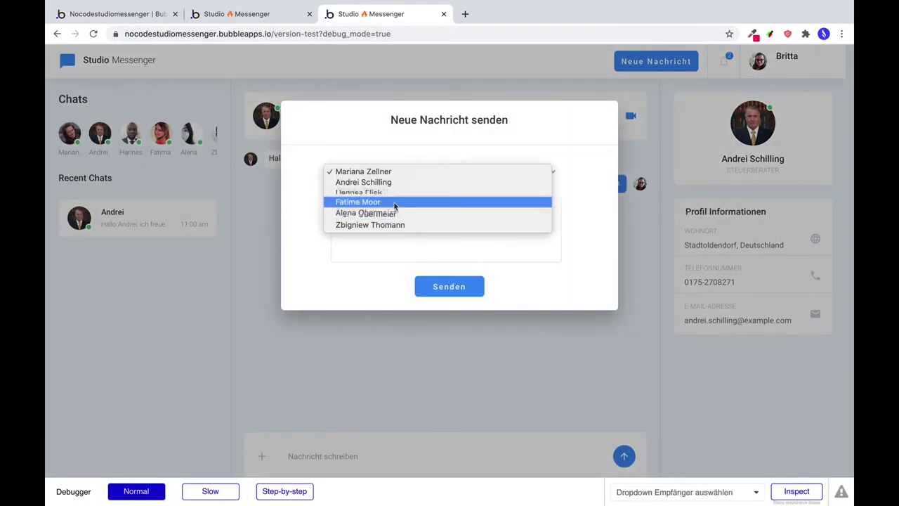
# Send a 'wie geht's Dir?' greeting to the chosen recipient.
pyautogui.click(392, 213)
pyautogui.click(387, 225)
pyautogui.write('Hi ')
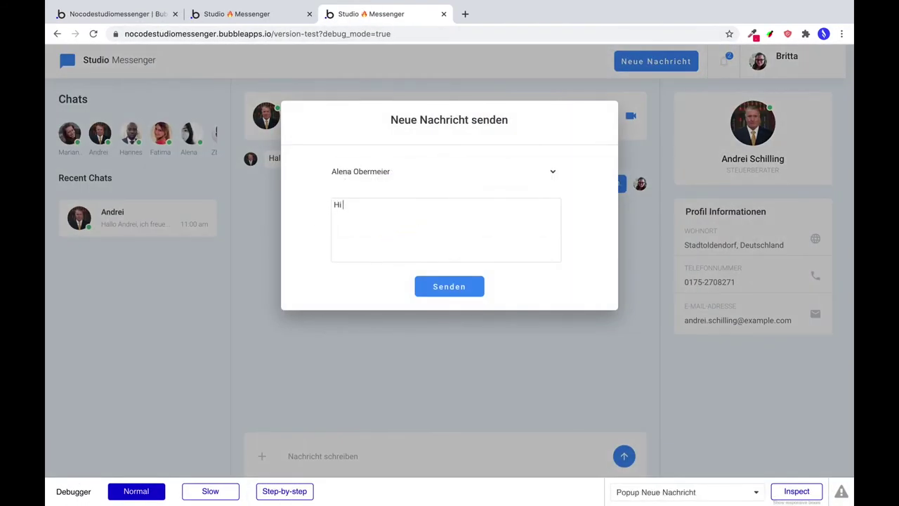
pyautogui.write("Alena, wie geht's Dir?")
pyautogui.click(449, 296)
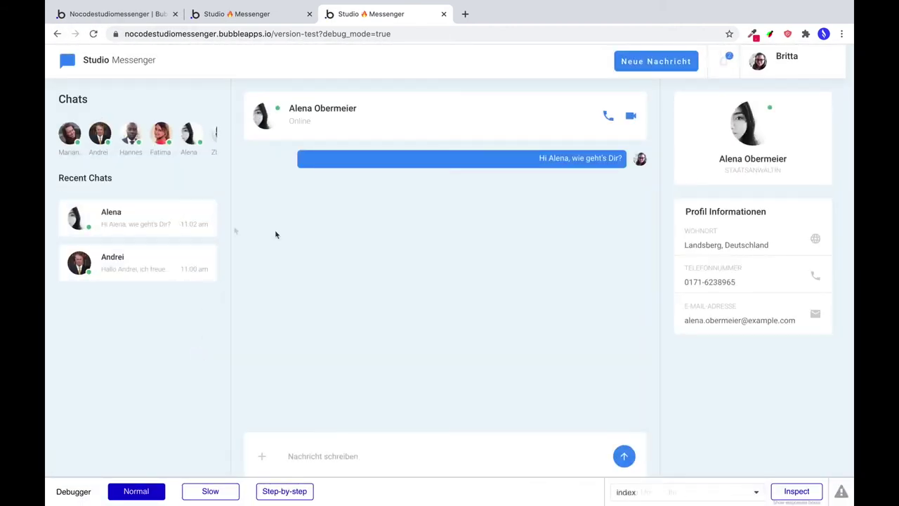
# Send 'Nochmal ein Test hier' and 'Weiterer Punkt...' in the tax adviser's chat, reloading between them.
pyautogui.click(181, 254)
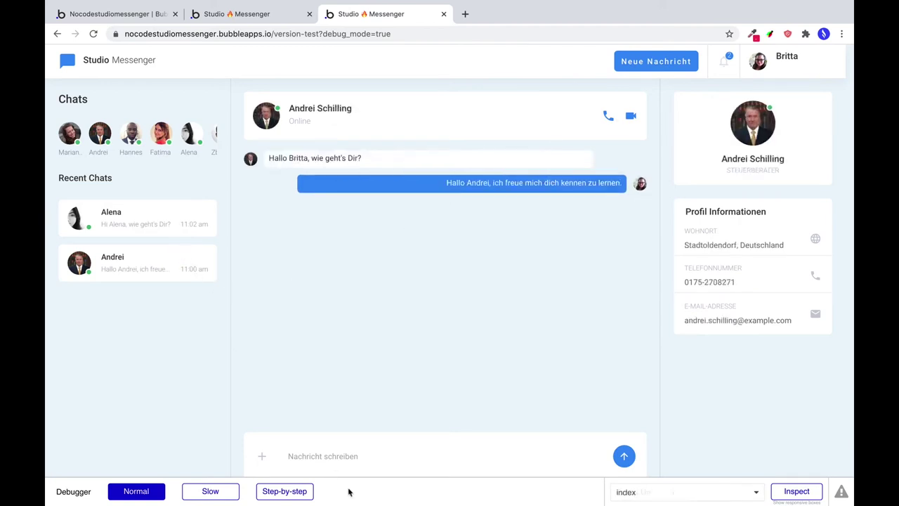
pyautogui.click(337, 451)
pyautogui.write('Nnoc')
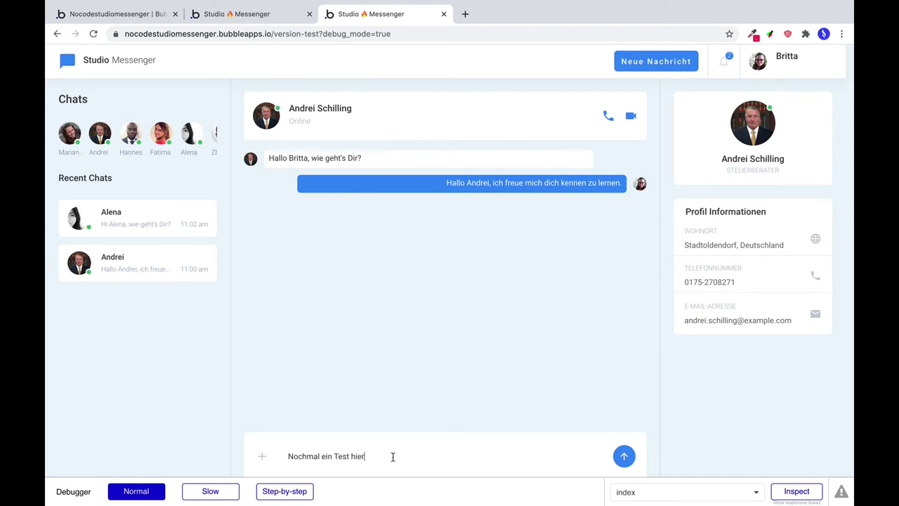
pyautogui.click(624, 458)
pyautogui.press('super+r')
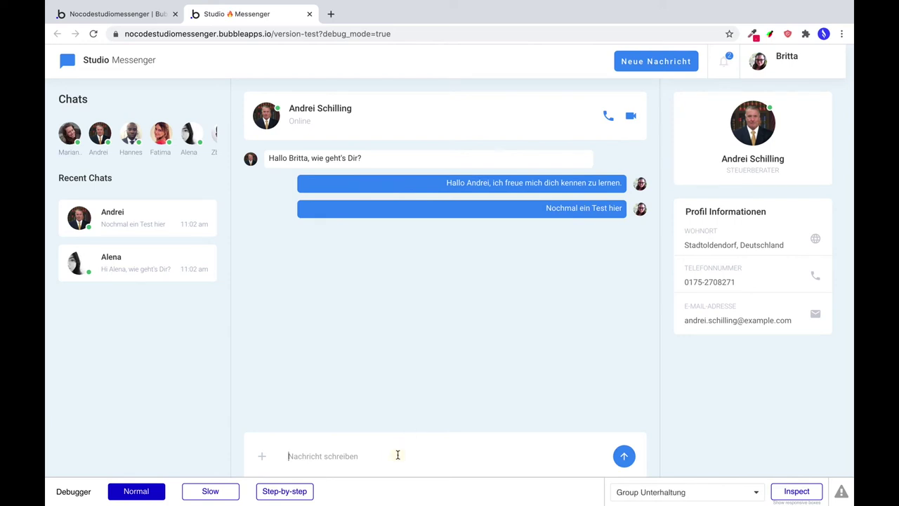
pyautogui.write('Weiterer Punkt...')
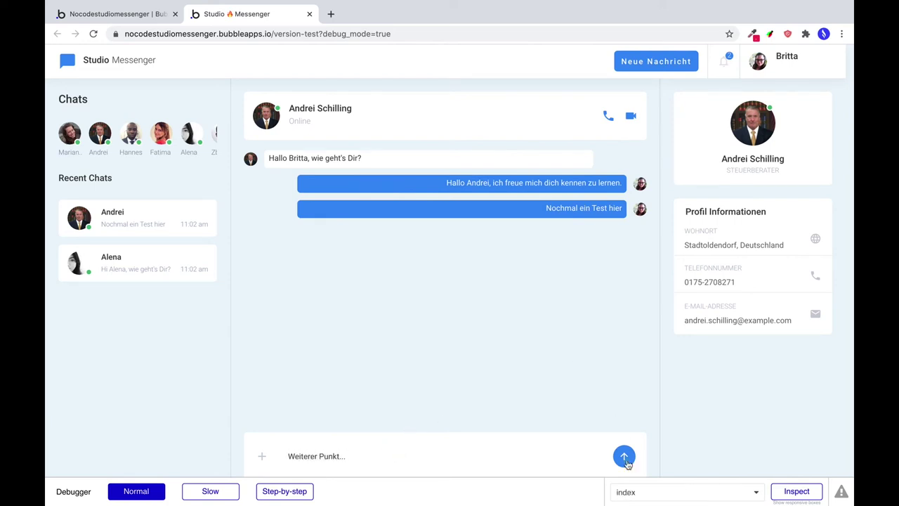
pyautogui.click(625, 459)
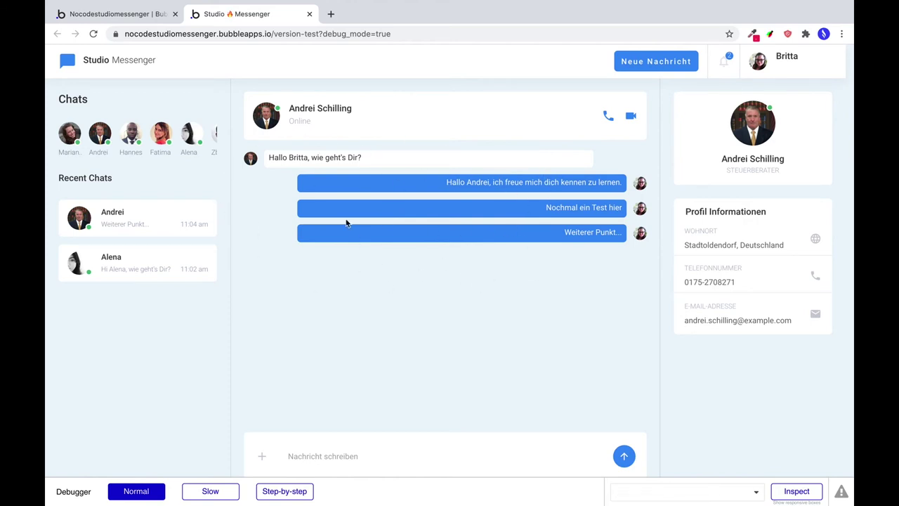
pyautogui.click(110, 14)
# In the Design tab, select the left profile image in the message list.
pyautogui.click(73, 94)
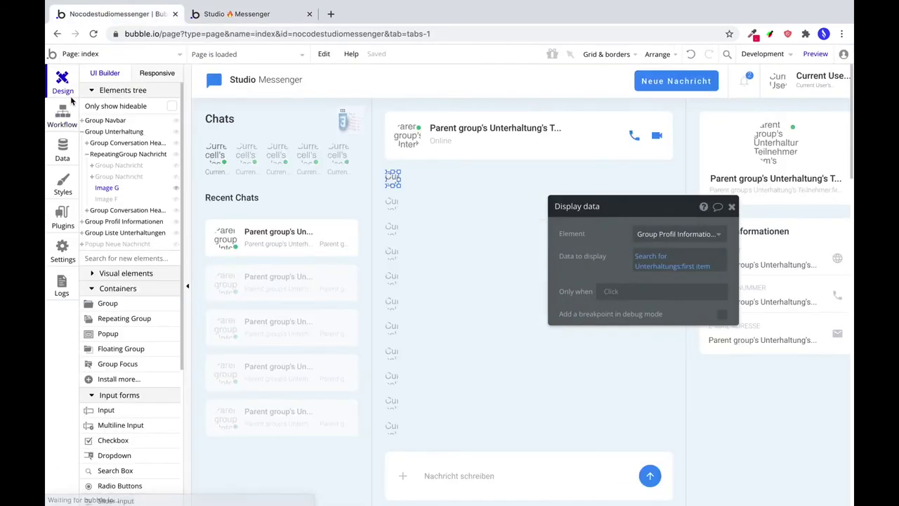
pyautogui.click(465, 179)
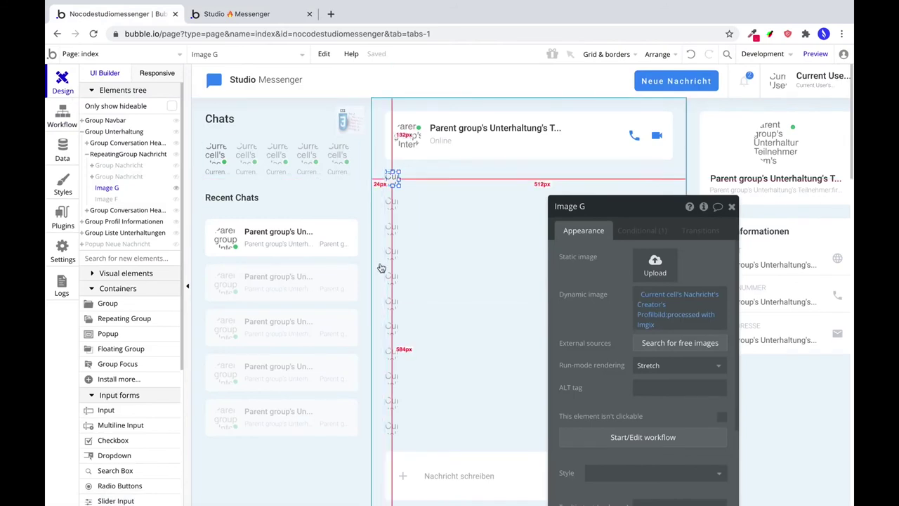
pyautogui.scroll(-1, 482, 261)
pyautogui.scroll(-5, 482, 261)
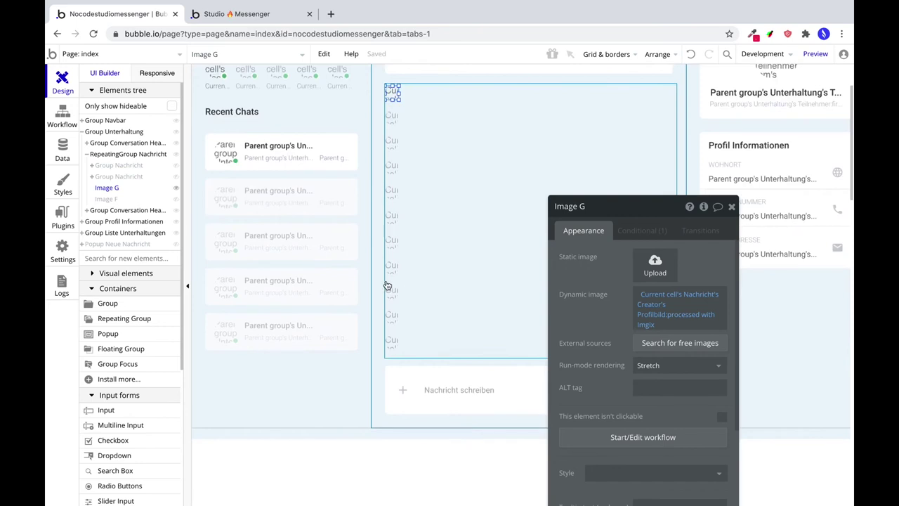
pyautogui.scroll(-5, 134, 429)
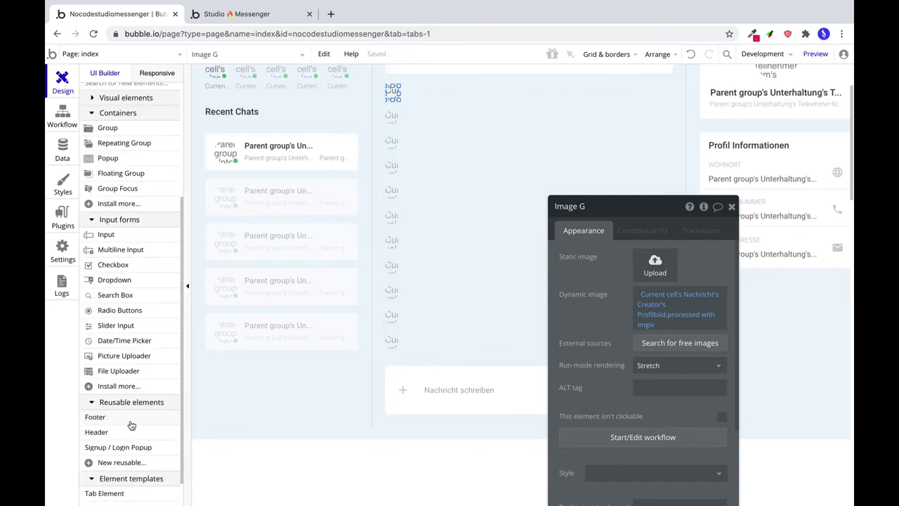
pyautogui.scroll(5, 130, 380)
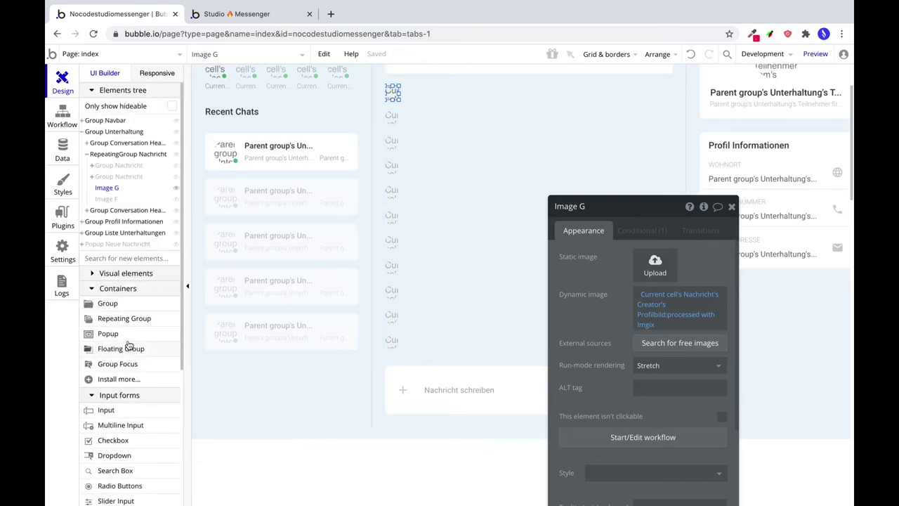
pyautogui.scroll(-6, 130, 337)
pyautogui.scroll(5, 119, 345)
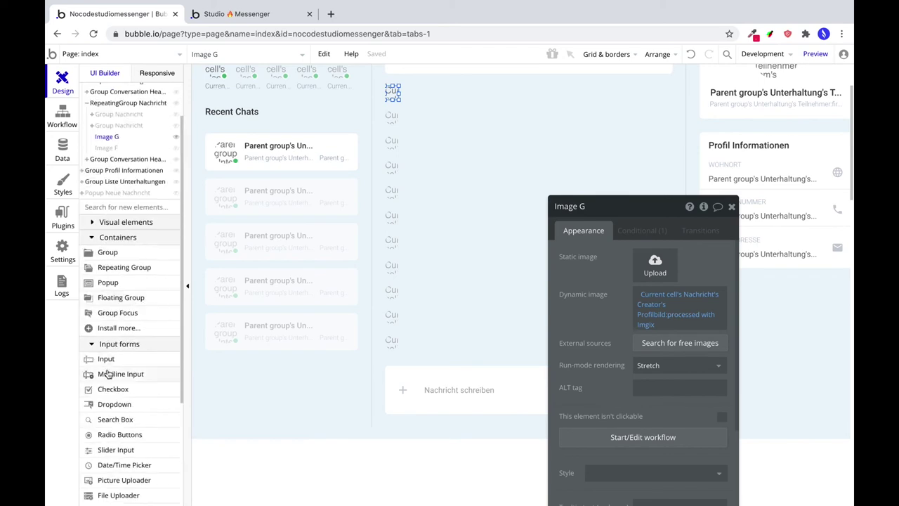
pyautogui.scroll(-1, 106, 373)
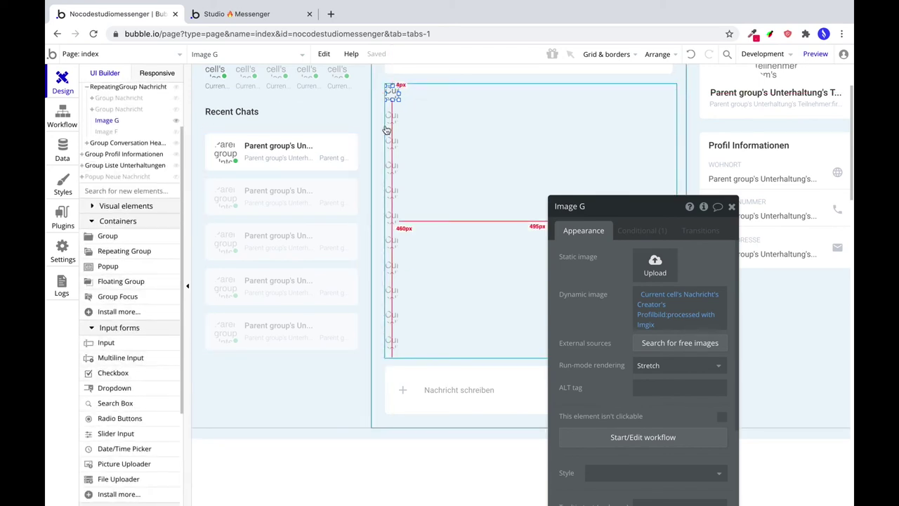
pyautogui.scroll(1, 120, 124)
# Unhide both Group Nachricht message groups and delete them.
pyautogui.click(175, 127)
pyautogui.click(176, 115)
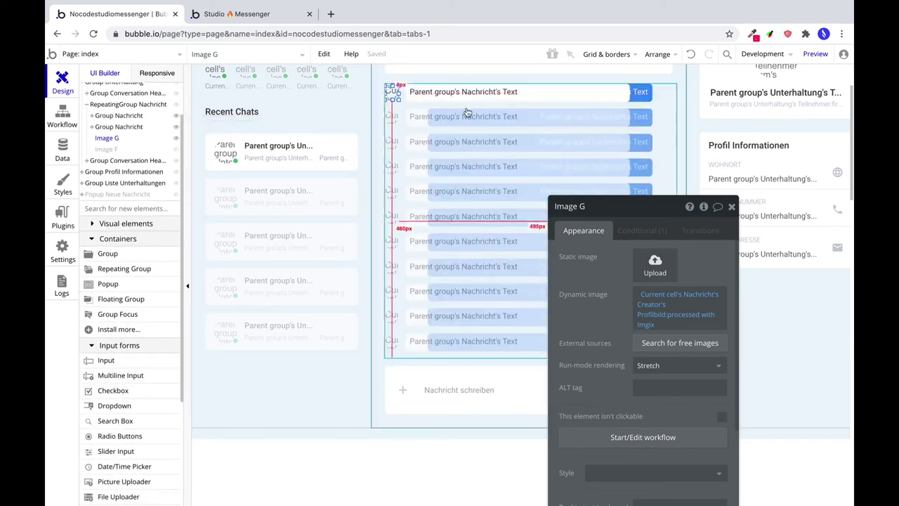
pyautogui.click(619, 101)
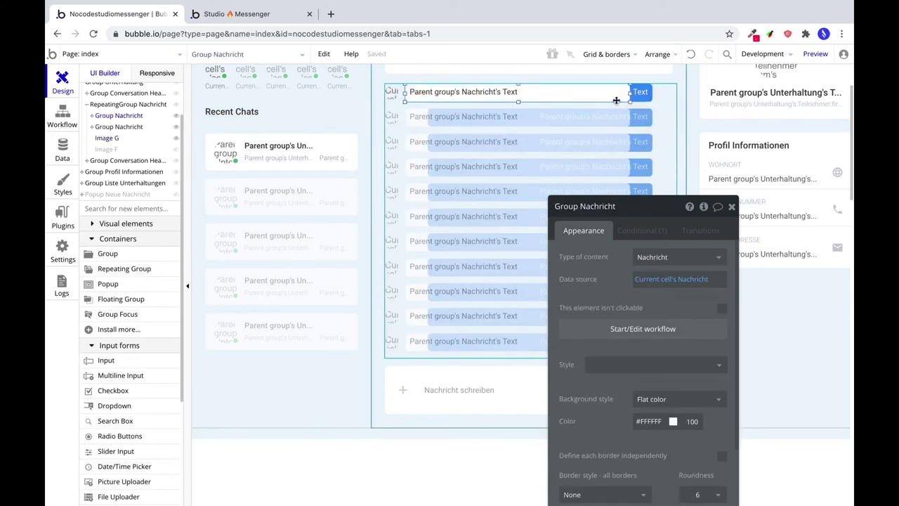
pyautogui.press('Delete')
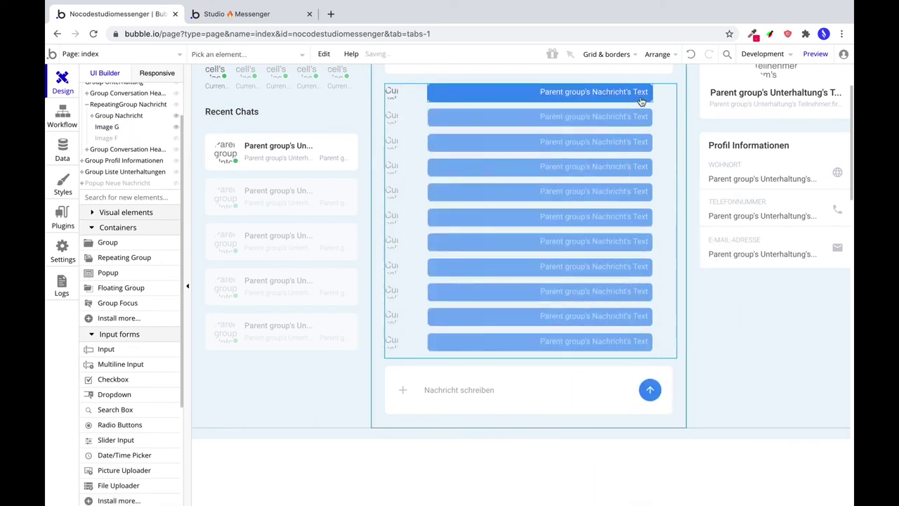
pyautogui.doubleClick(641, 97)
pyautogui.press('Delete')
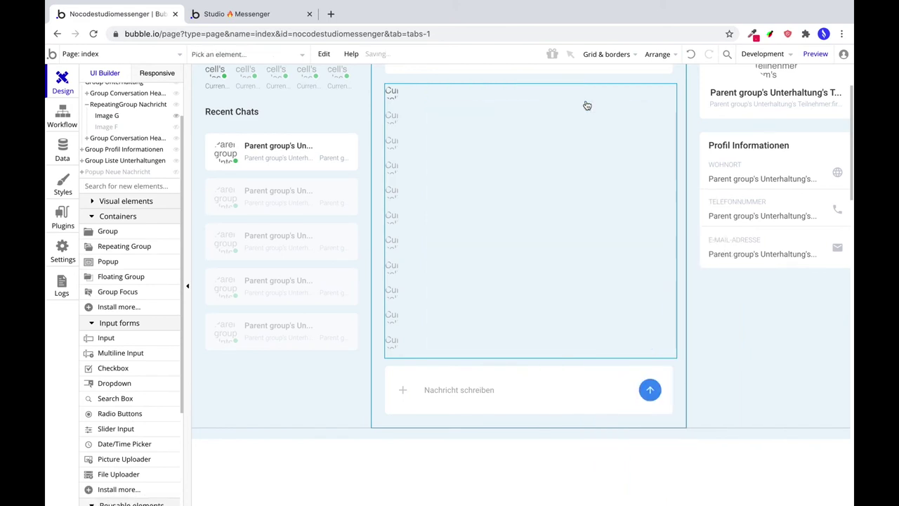
# Make Image F visible and size the profile images to 32×32 px.
pyautogui.doubleClick(393, 92)
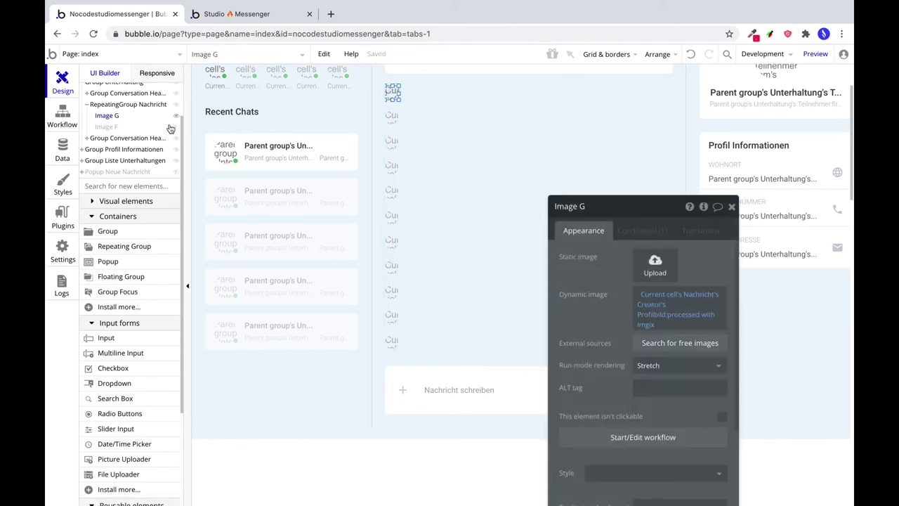
pyautogui.click(176, 126)
pyautogui.moveTo(632, 205); pyautogui.dragTo(654, 71)
pyautogui.scroll(-5, 653, 246)
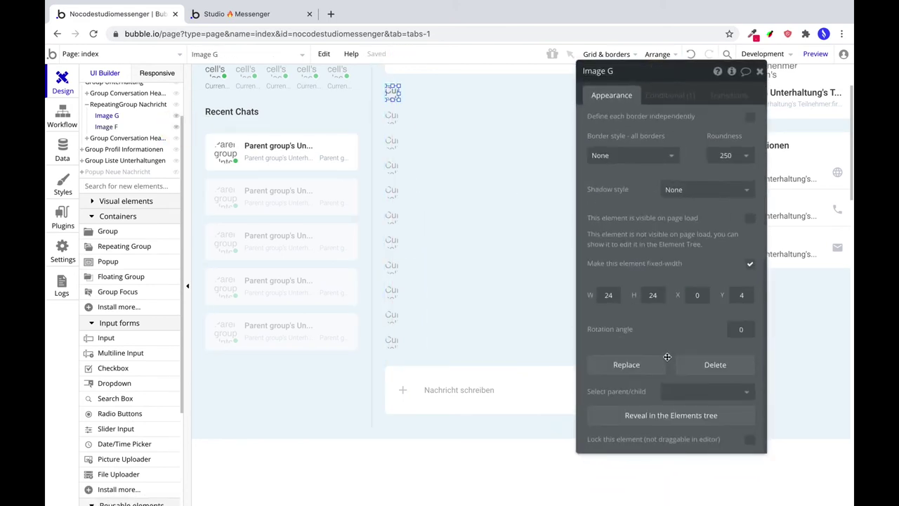
pyautogui.write('3')
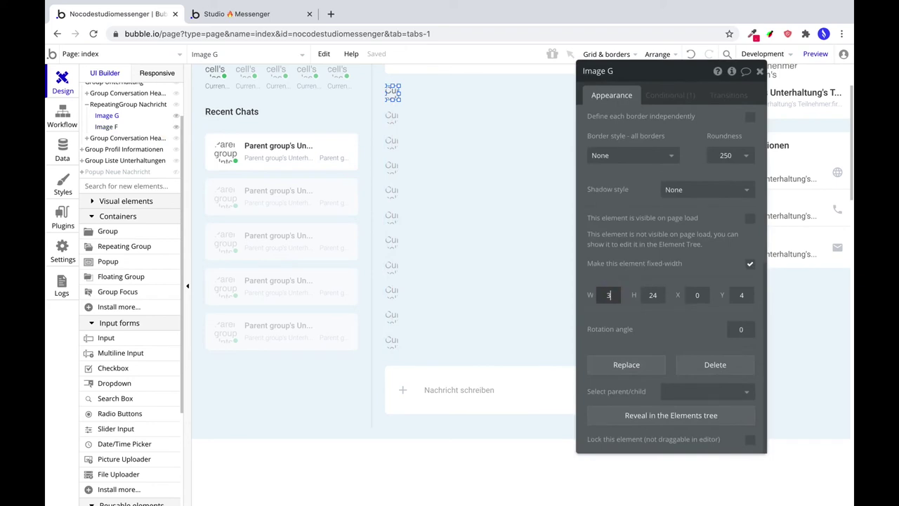
pyautogui.write('2')
pyautogui.press('Tab')
pyautogui.write('32')
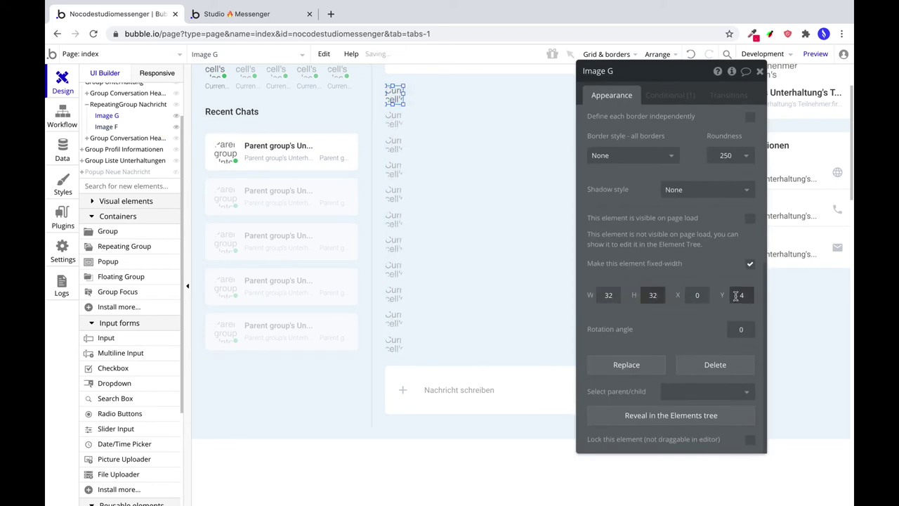
pyautogui.click(696, 295)
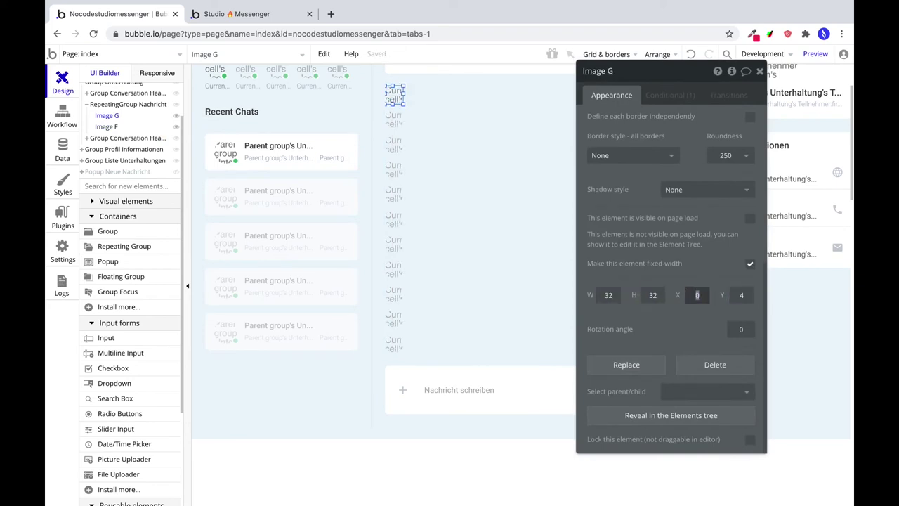
# Check the message list's width and set Image F's Y position to 0.
pyautogui.click(513, 345)
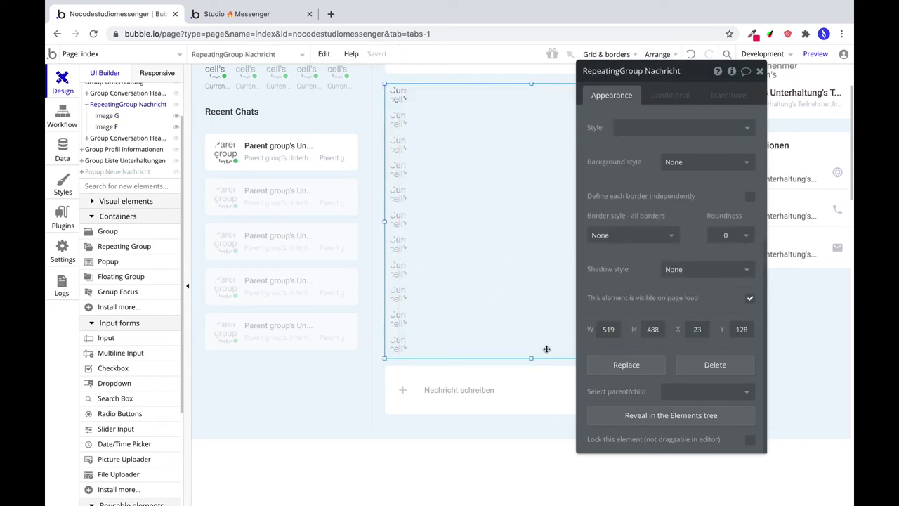
pyautogui.click(506, 371)
pyautogui.click(555, 348)
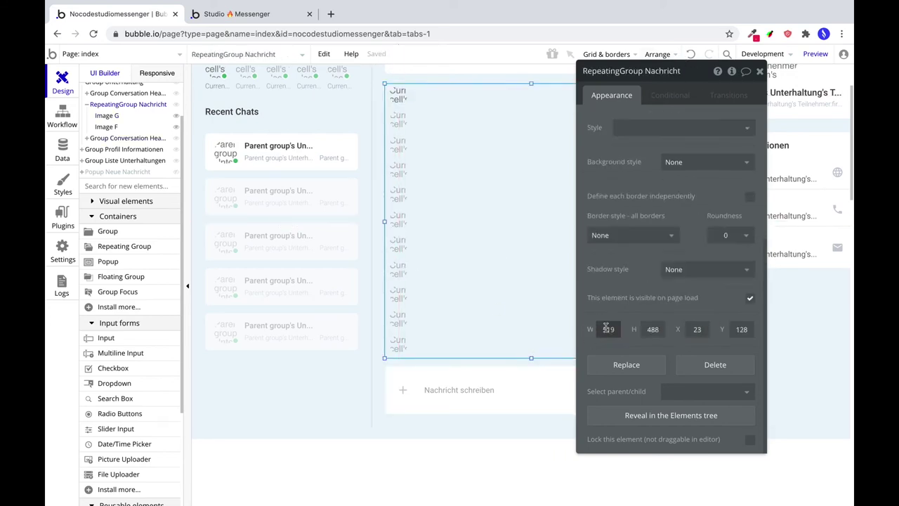
pyautogui.moveTo(643, 106); pyautogui.dragTo(555, 274)
pyautogui.click(660, 92)
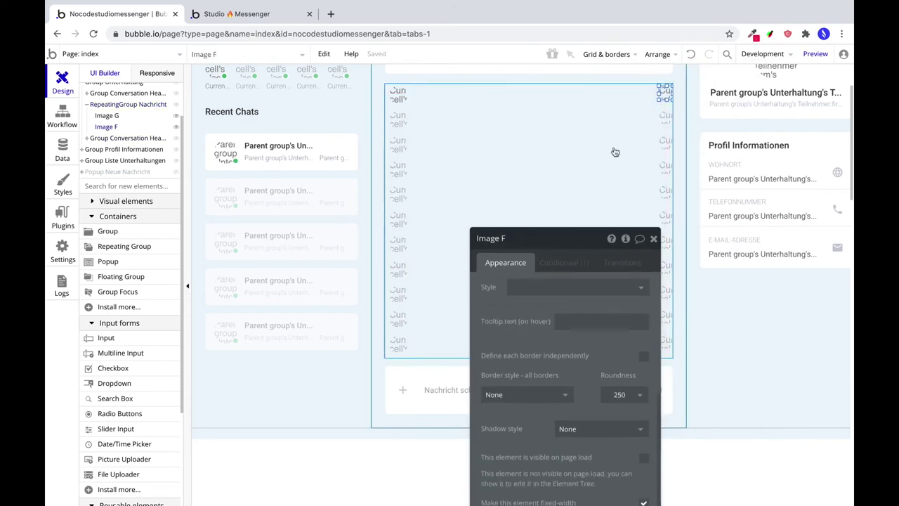
pyautogui.moveTo(538, 310); pyautogui.dragTo(596, 162)
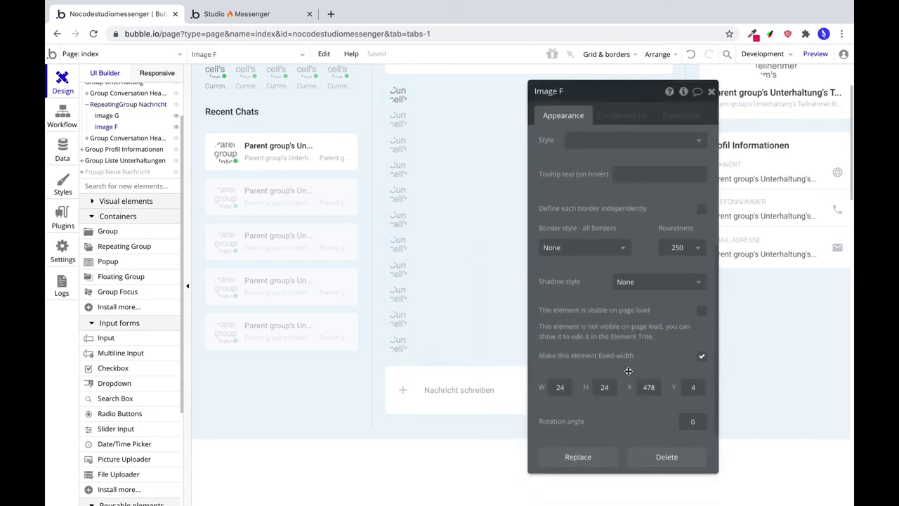
pyautogui.click(693, 387)
pyautogui.write('0')
pyautogui.press('Return')
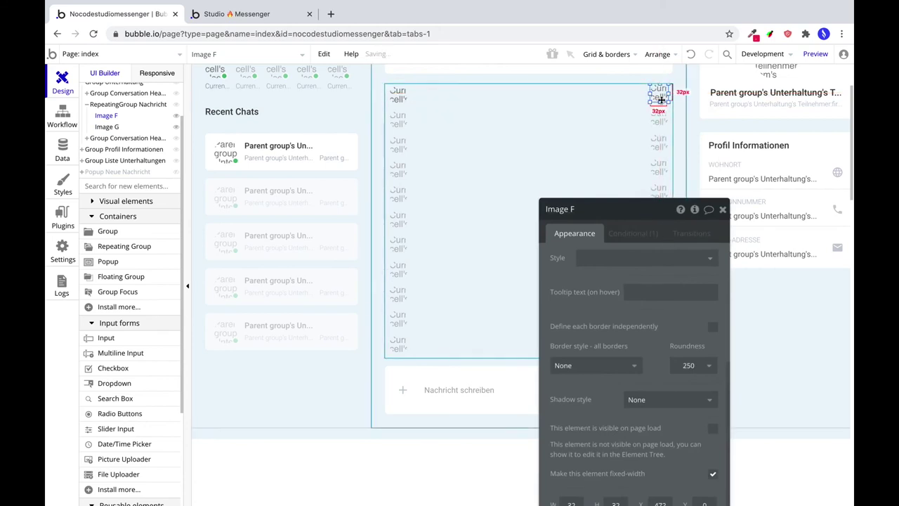
# Place a new HTML element on the index page and clear its default code.
pyautogui.scroll(-4, 137, 304)
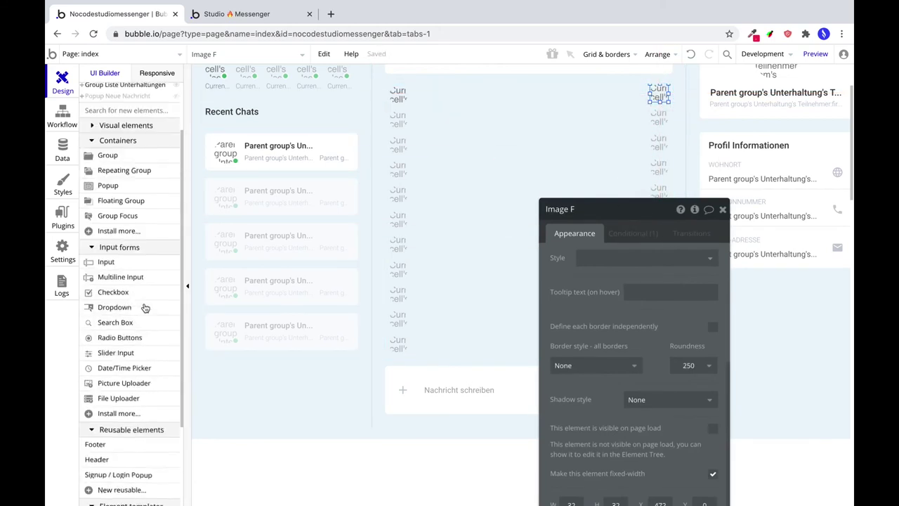
pyautogui.scroll(5, 116, 302)
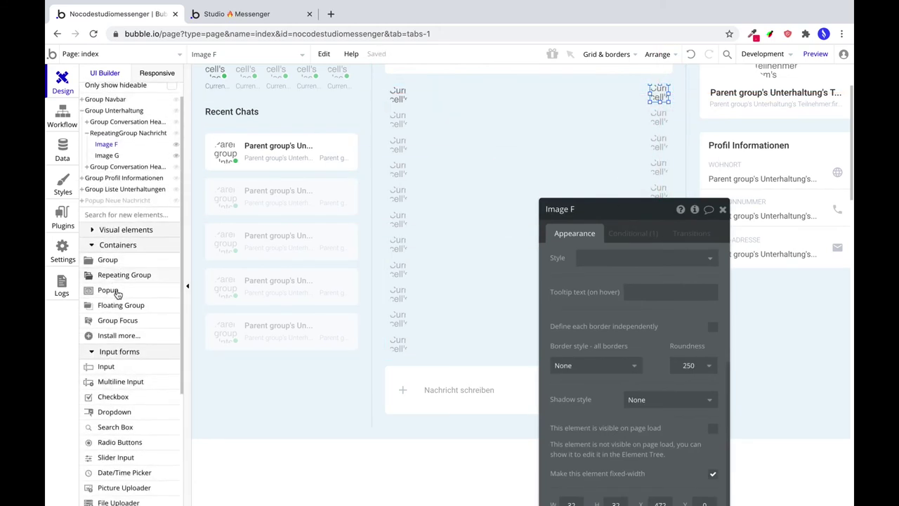
pyautogui.scroll(-3, 133, 393)
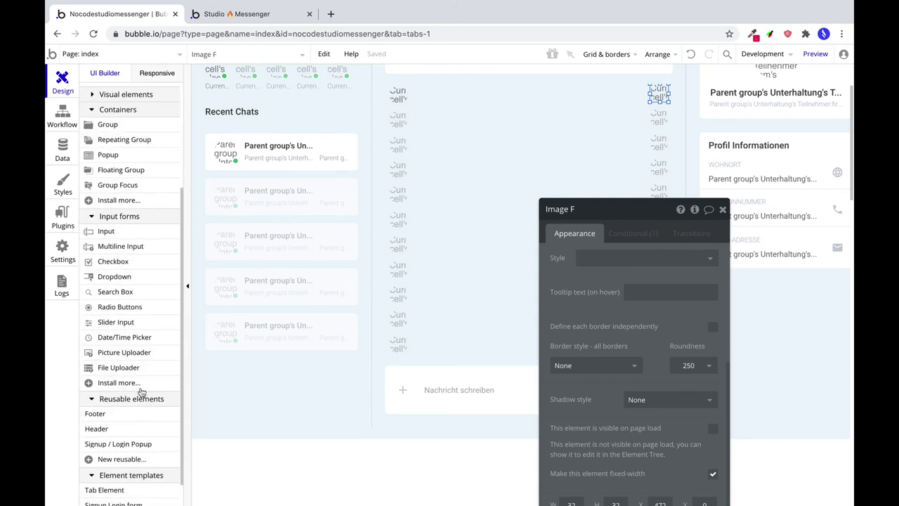
pyautogui.scroll(5, 133, 379)
pyautogui.click(91, 242)
pyautogui.scroll(-3, 121, 315)
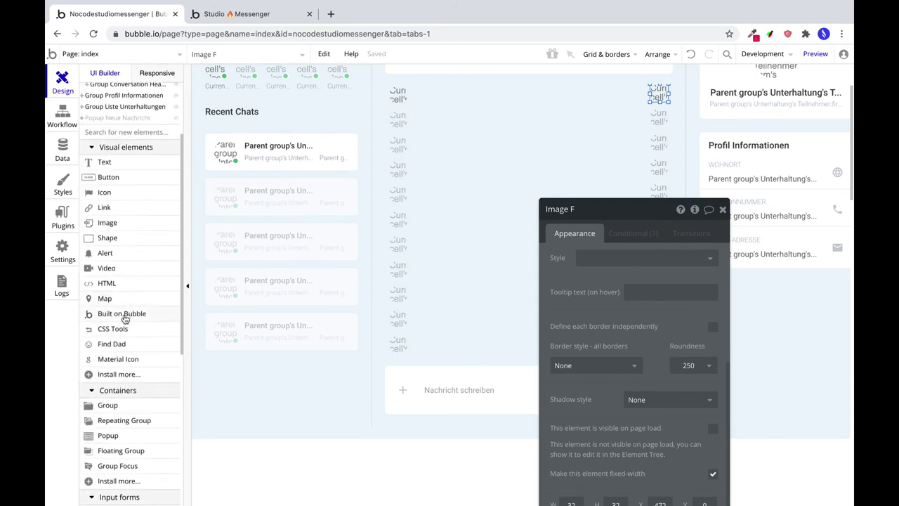
pyautogui.click(107, 283)
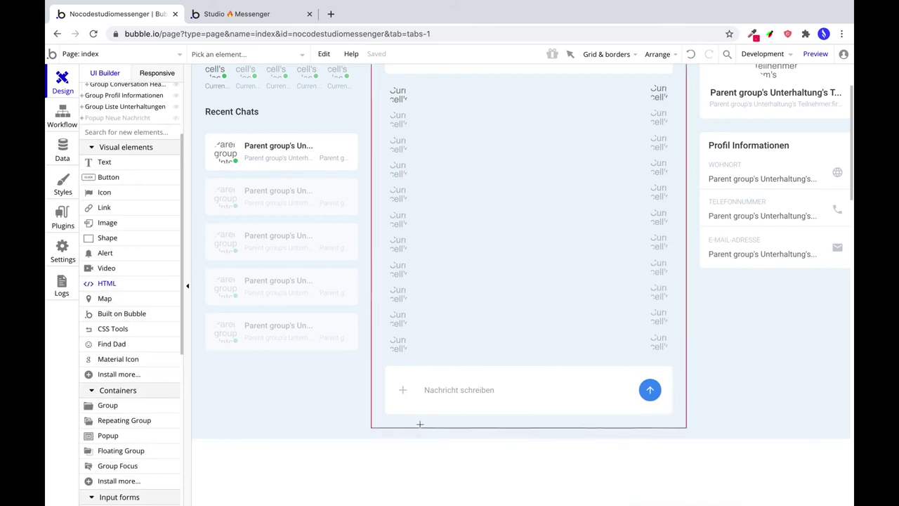
pyautogui.click(315, 435)
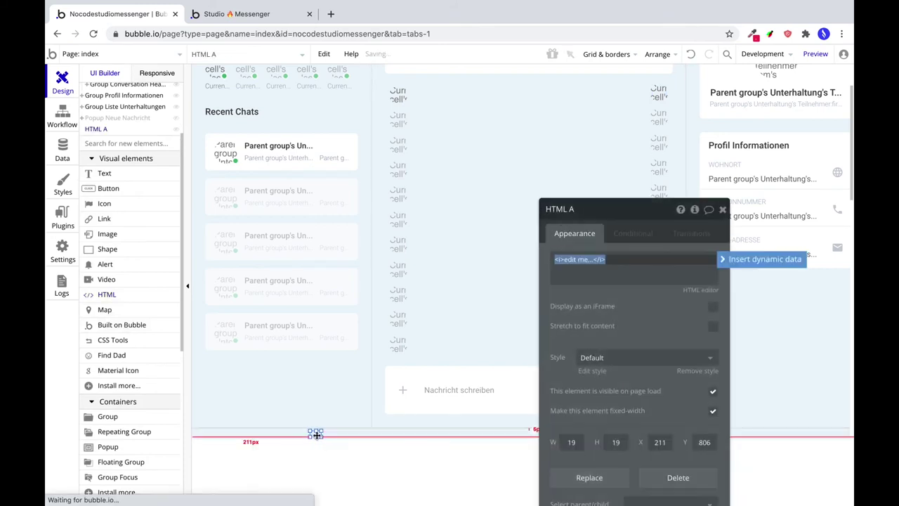
pyautogui.moveTo(315, 434); pyautogui.dragTo(321, 428)
pyautogui.press('BackSpace')
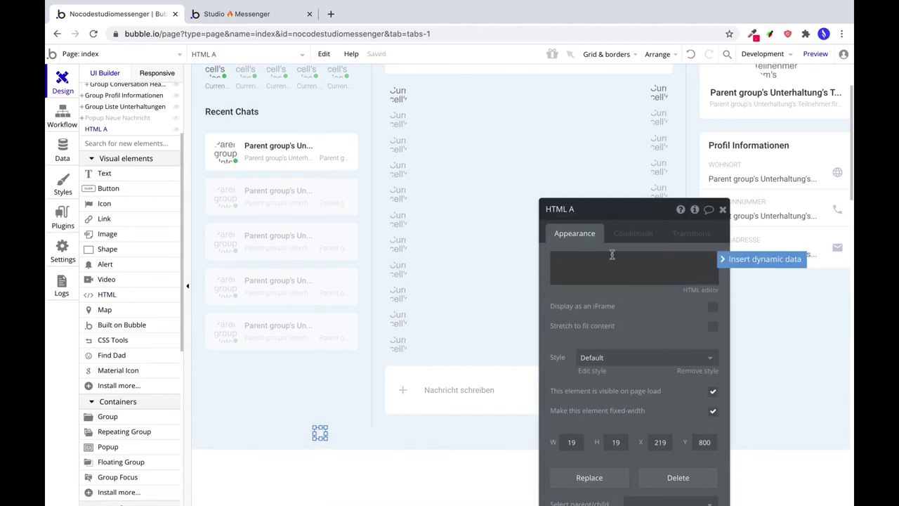
# Copy the stylesheet from line 8 to </style> in Atom into the clipboard for HTML A.
pyautogui.moveTo(578, 320); pyautogui.dragTo(673, 156)
pyautogui.click(670, 117)
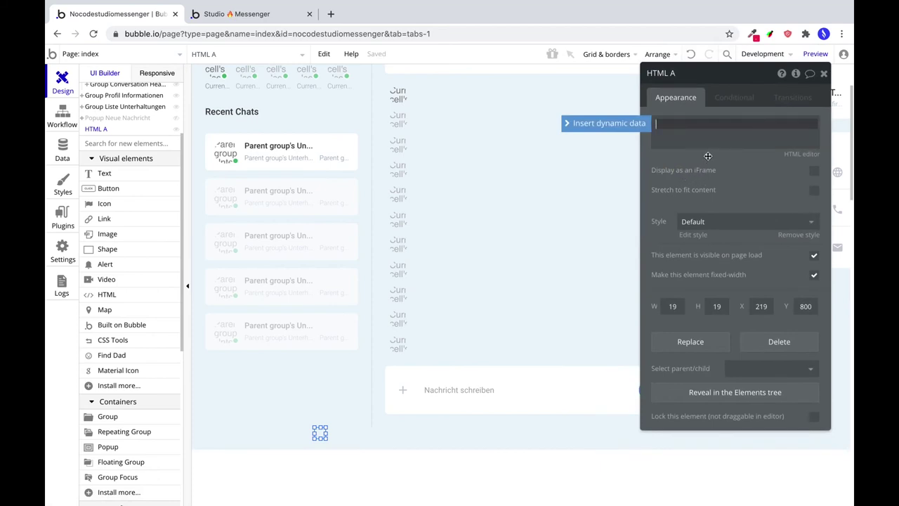
pyautogui.press('super+Tab')
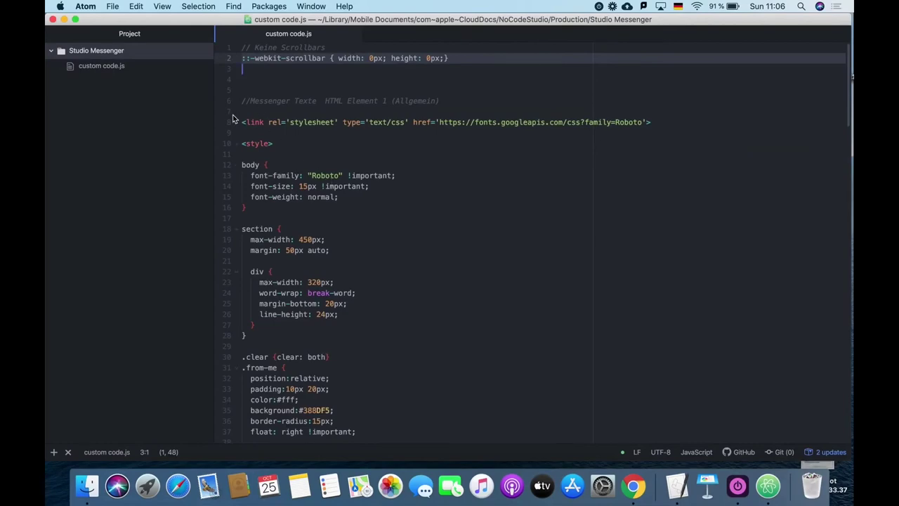
pyautogui.click(250, 102)
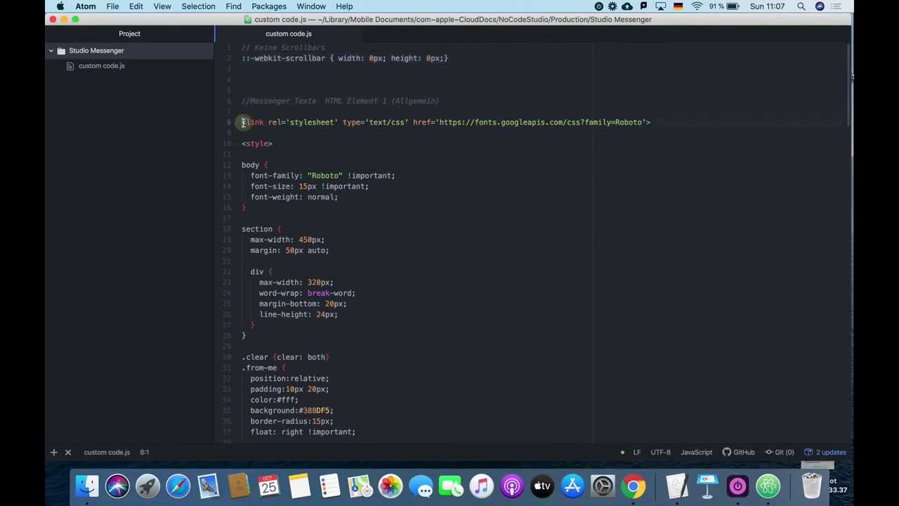
pyautogui.moveTo(243, 123); pyautogui.dragTo(349, 204)
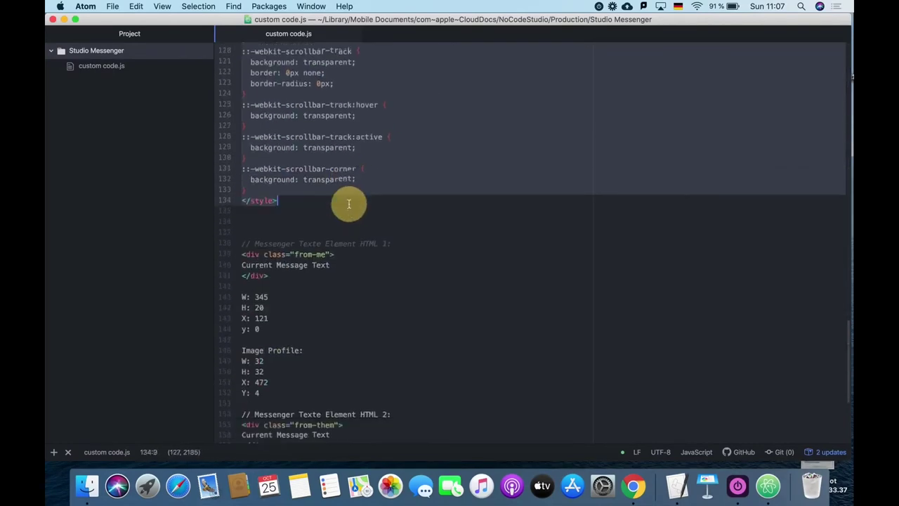
pyautogui.press('super+Tab')
pyautogui.click(686, 124)
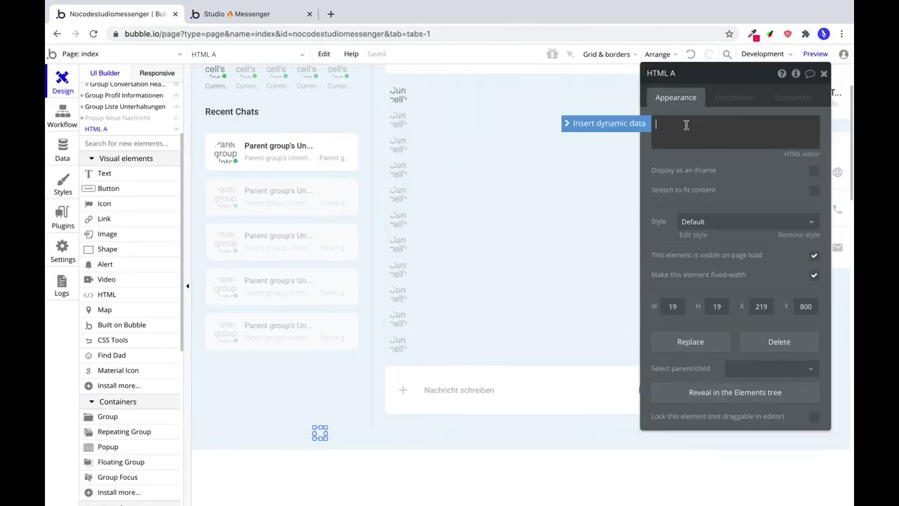
# Paste the copied CSS into HTML A and review its .from-me, .from-them and scrollbar rules.
pyautogui.press('super+v')
pyautogui.scroll(15, 722, 330)
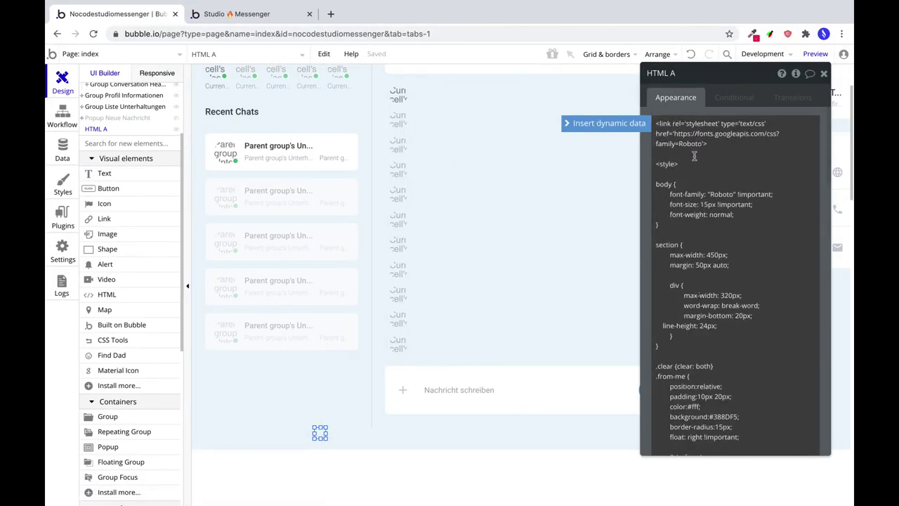
pyautogui.scroll(-3, 710, 255)
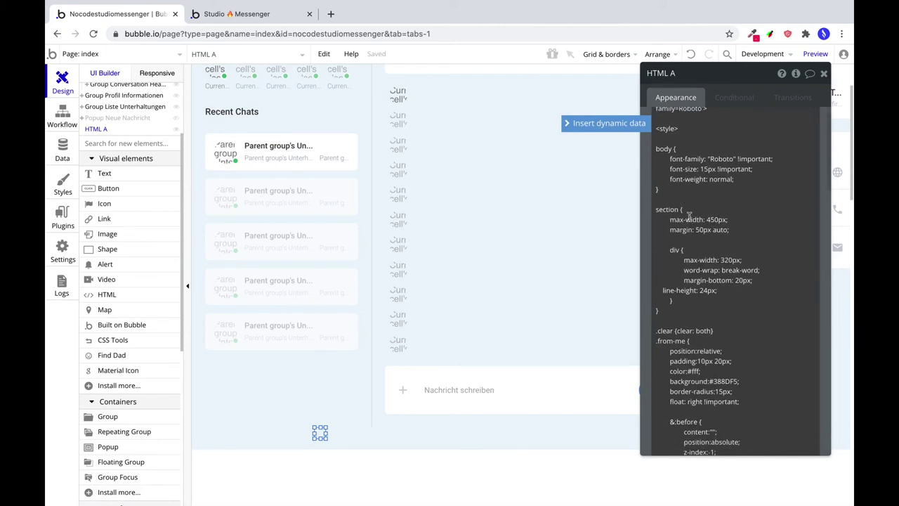
pyautogui.scroll(-1, 731, 301)
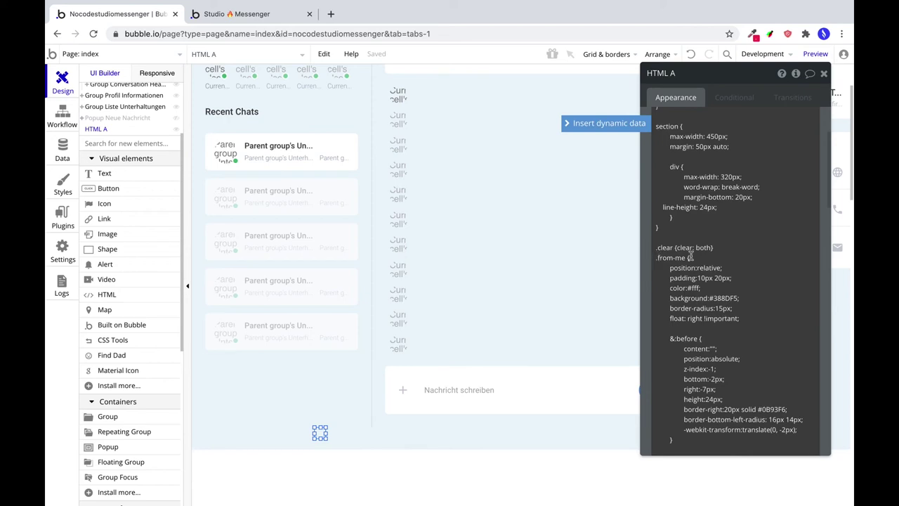
pyautogui.scroll(-10, 690, 257)
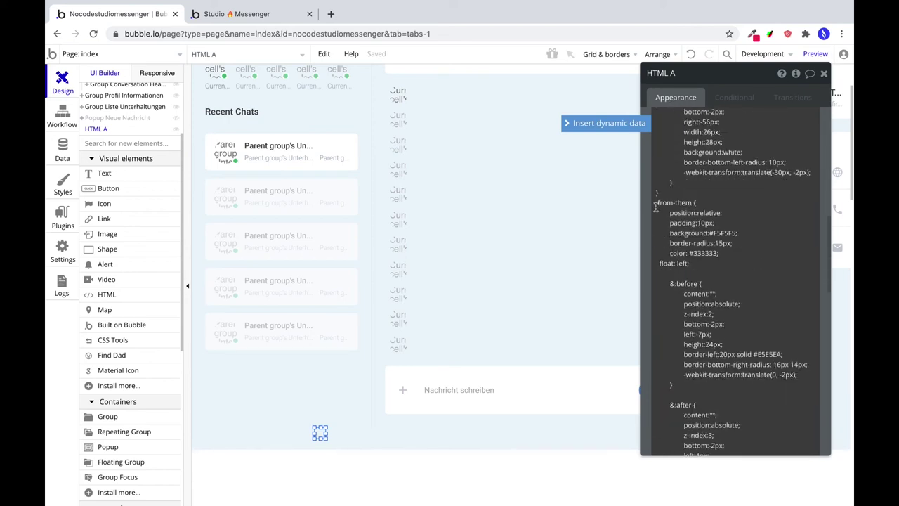
pyautogui.scroll(-10, 725, 323)
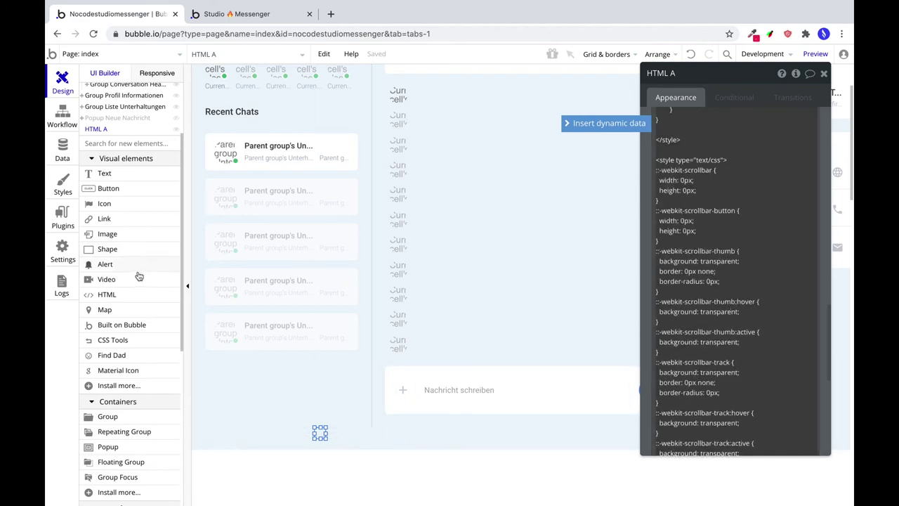
pyautogui.scroll(-1, 123, 393)
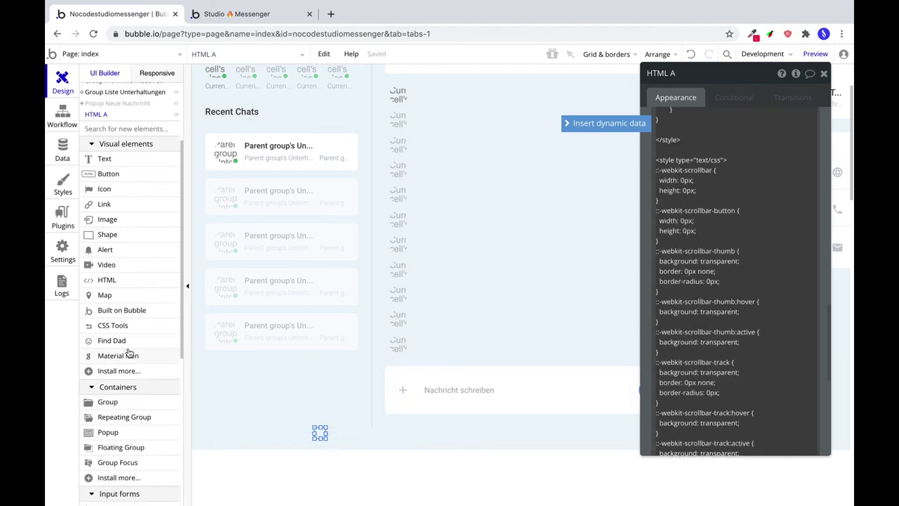
pyautogui.click(134, 286)
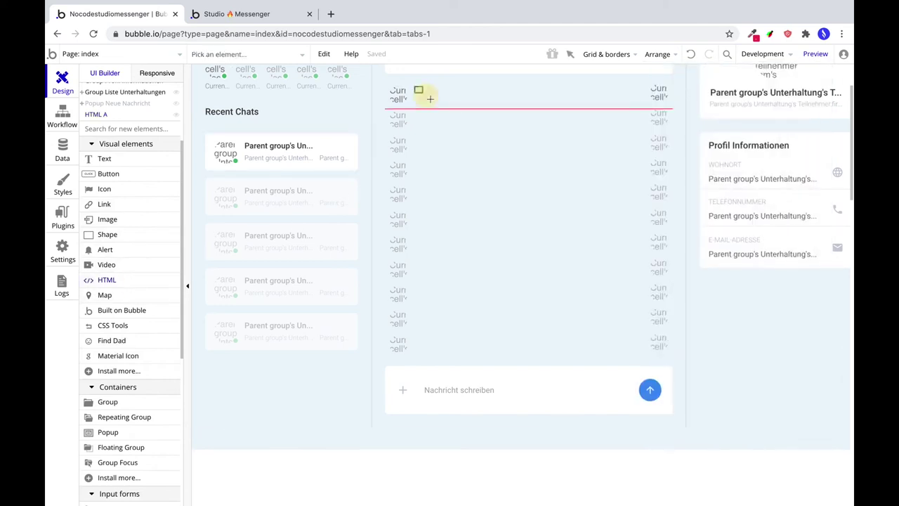
# Draw an HTML element in the top message cell sized 421×20 px.
pyautogui.moveTo(430, 99); pyautogui.dragTo(566, 99)
pyautogui.write('421')
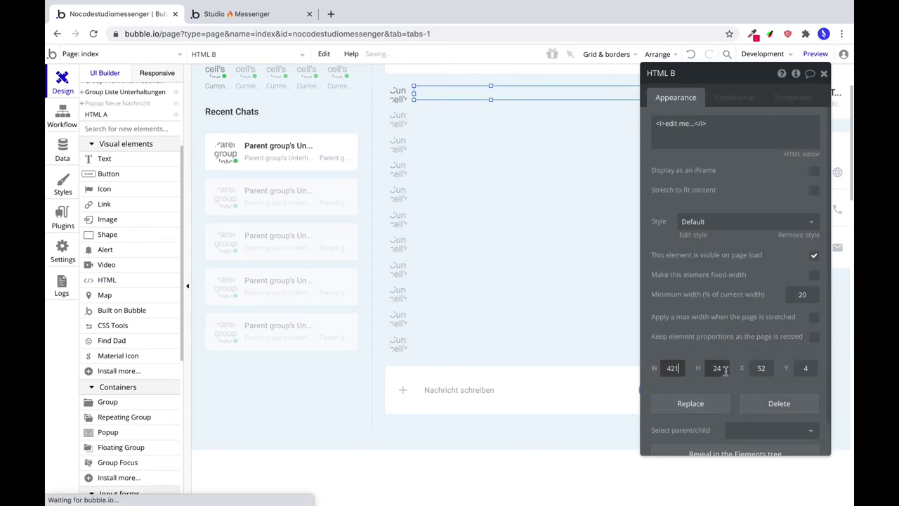
pyautogui.press('Tab')
pyautogui.write('20')
pyautogui.press('Tab')
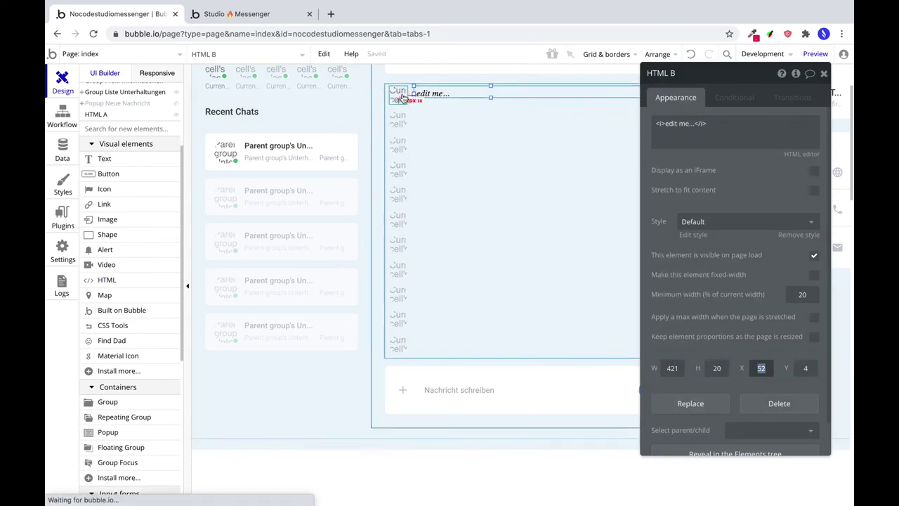
# Position HTML B at X 48 and narrow it to 408 px wide.
pyautogui.click(427, 93)
pyautogui.click(430, 92)
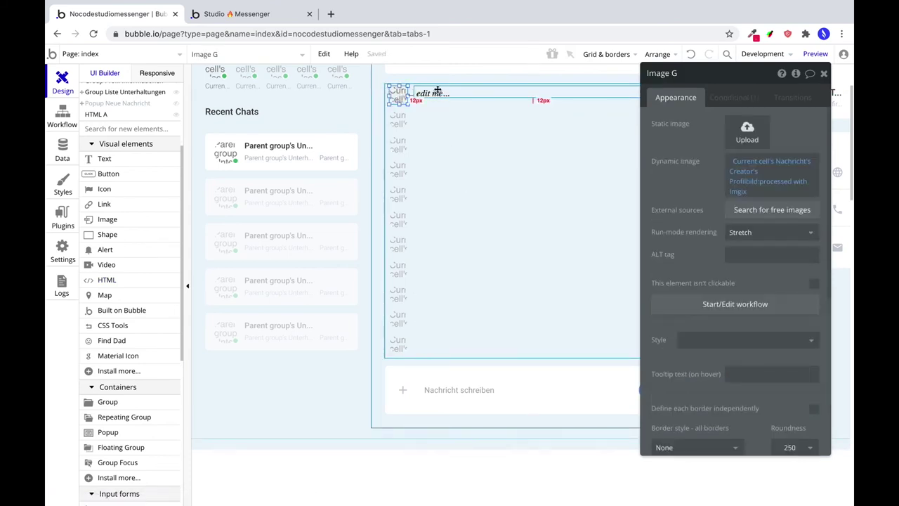
pyautogui.click(413, 92)
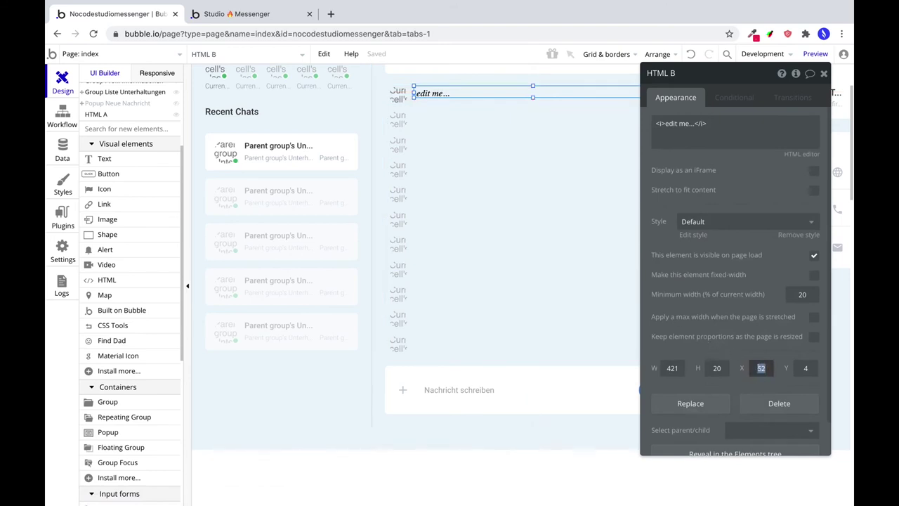
pyautogui.write('48')
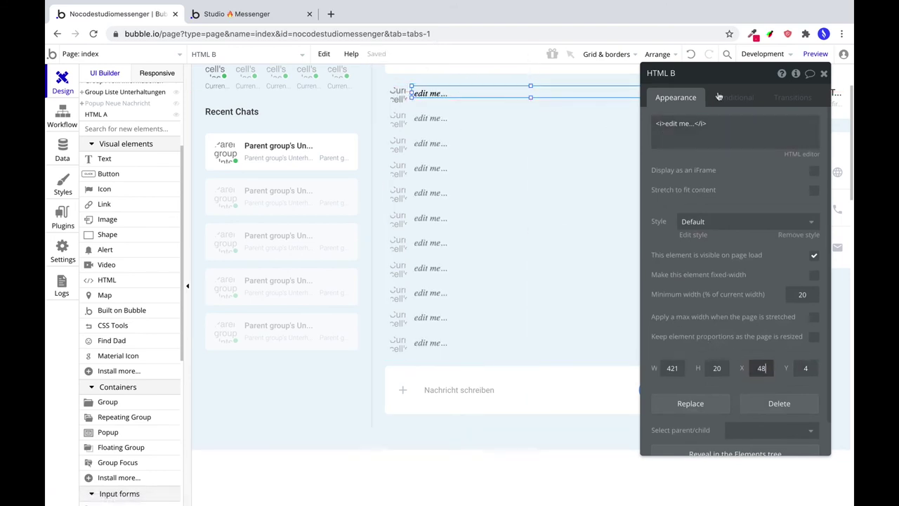
pyautogui.moveTo(727, 76); pyautogui.dragTo(722, 159)
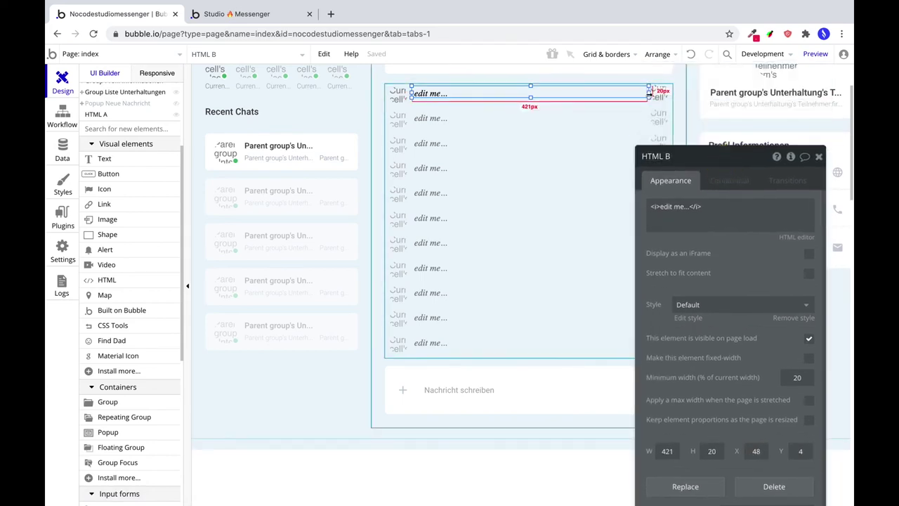
pyautogui.moveTo(649, 92); pyautogui.dragTo(640, 92)
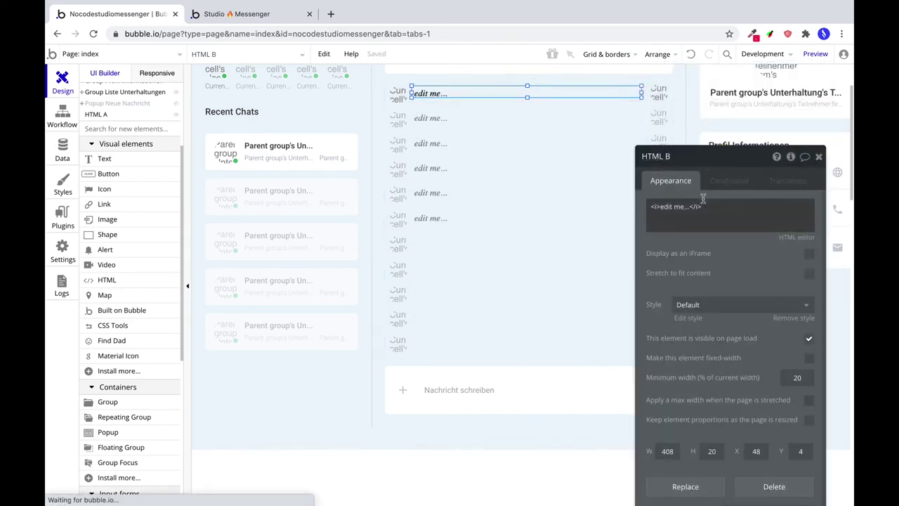
pyautogui.press('super+Tab')
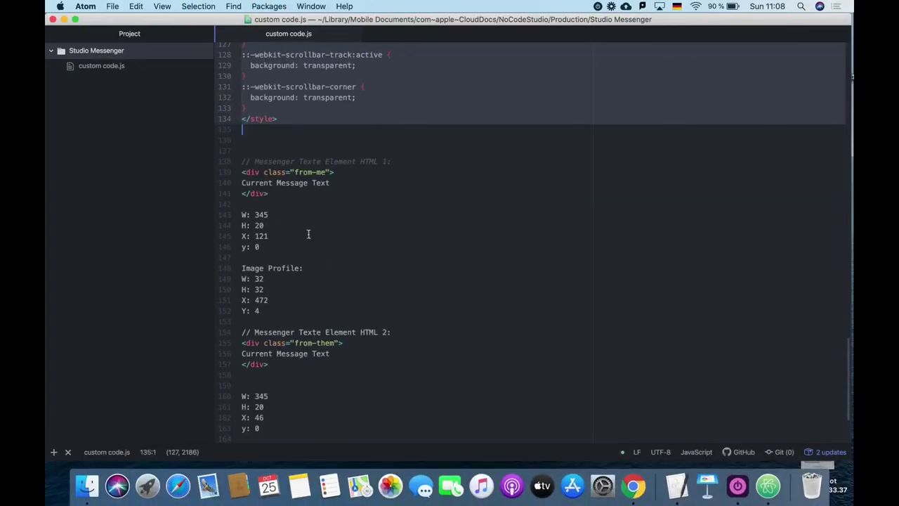
# Copy 345 and 46 from the Atom notes to set HTML B's width to 345 and X to 46.
pyautogui.moveTo(243, 214); pyautogui.dragTo(283, 237)
pyautogui.click(282, 247)
pyautogui.doubleClick(260, 214)
pyautogui.press('super+c')
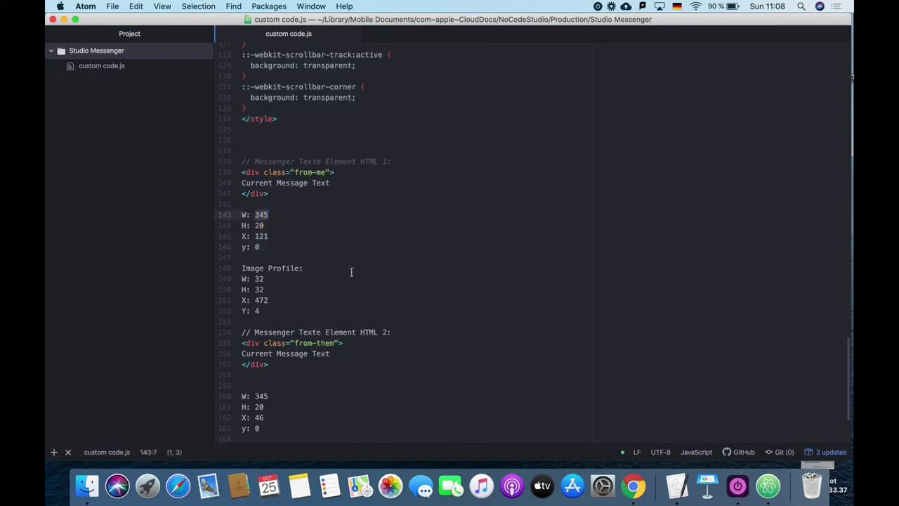
pyautogui.press('super+Tab')
pyautogui.press('super+v')
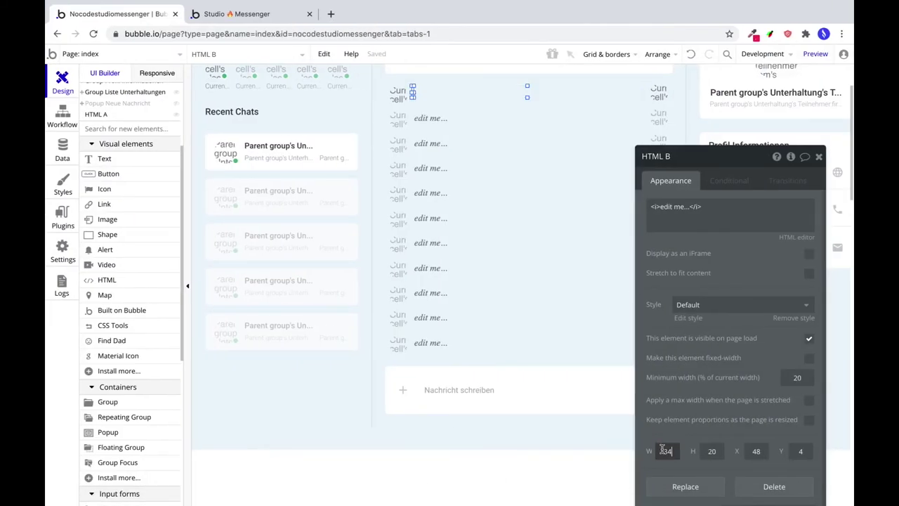
pyautogui.press('super+Tab')
pyautogui.press('super+Tab')
pyautogui.press('super+Tab')
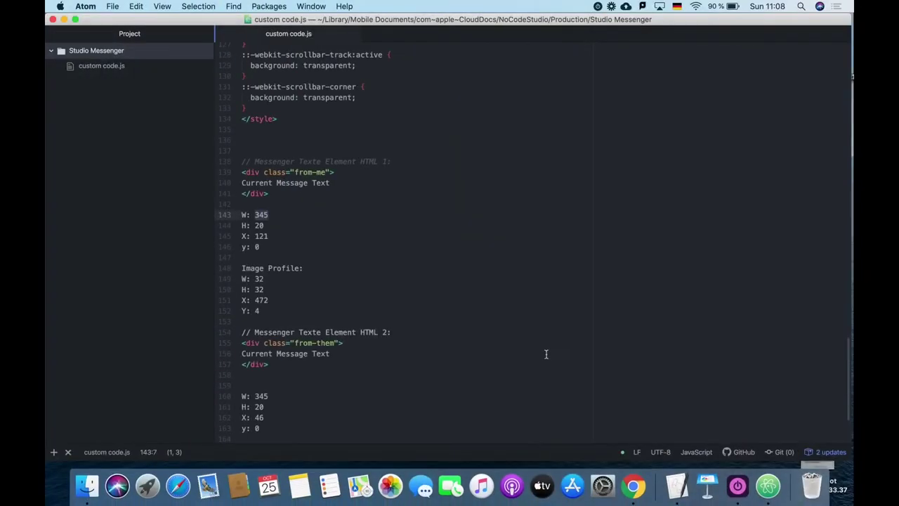
pyautogui.doubleClick(260, 348)
pyautogui.press('super+c')
pyautogui.press('super+Tab')
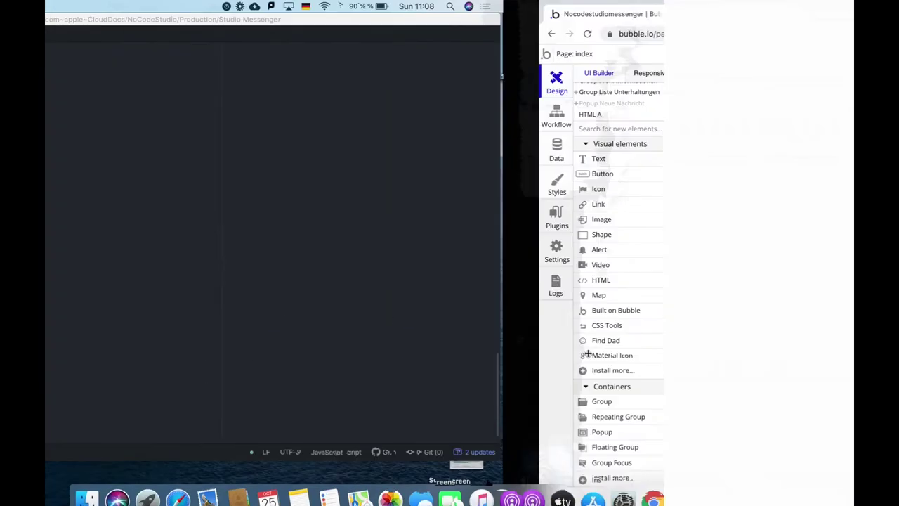
pyautogui.press('super+v')
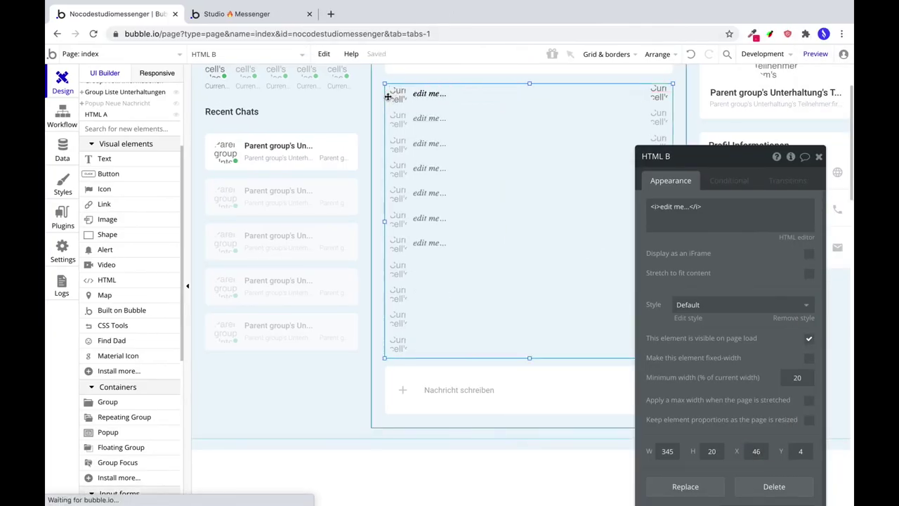
# Select HTML B in the message cell and highlight its placeholder HTML content.
pyautogui.click(397, 95)
pyautogui.click(428, 93)
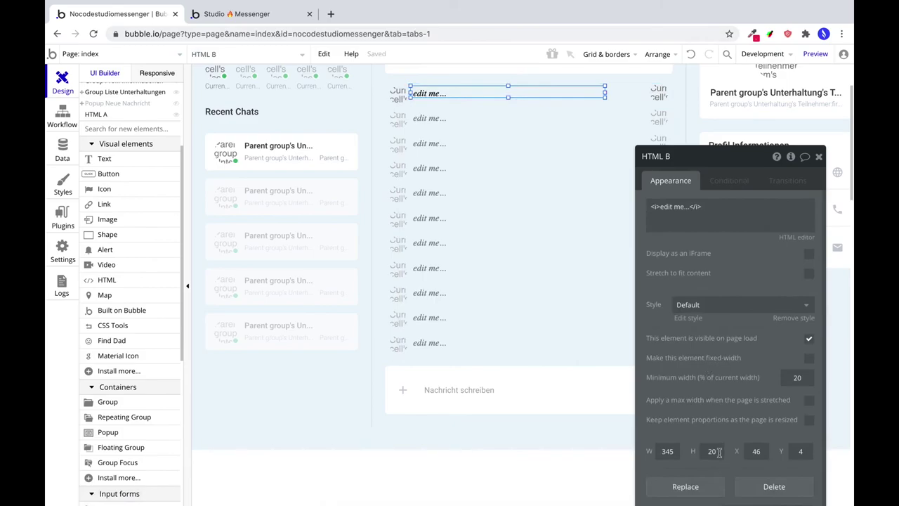
pyautogui.press('super+Tab')
pyautogui.press('super+Tab')
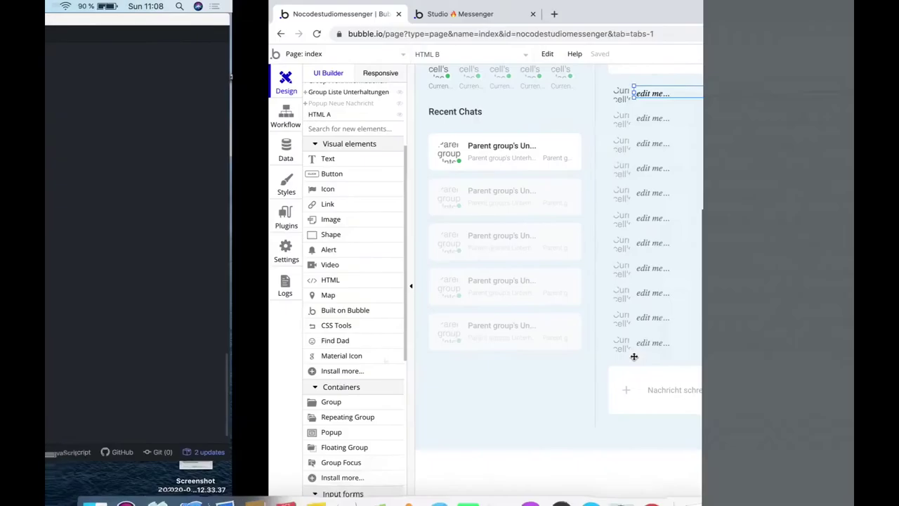
pyautogui.click(398, 93)
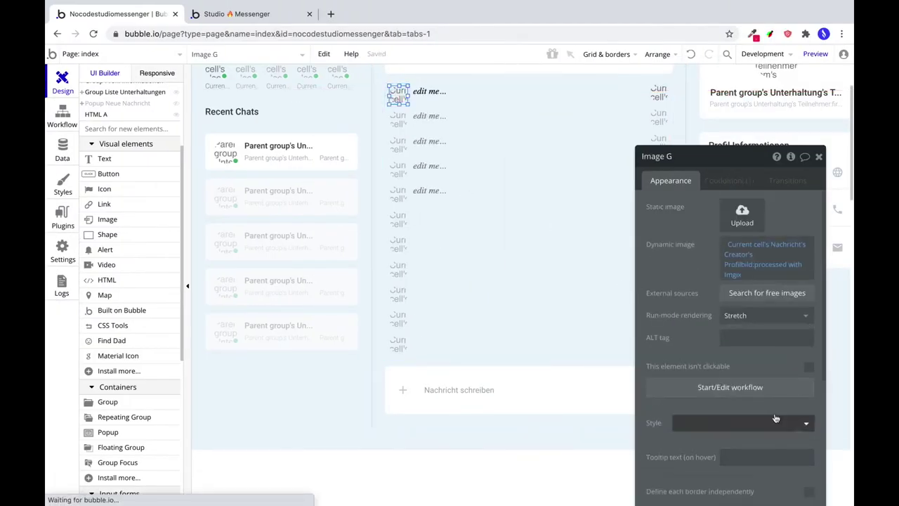
pyautogui.click(446, 96)
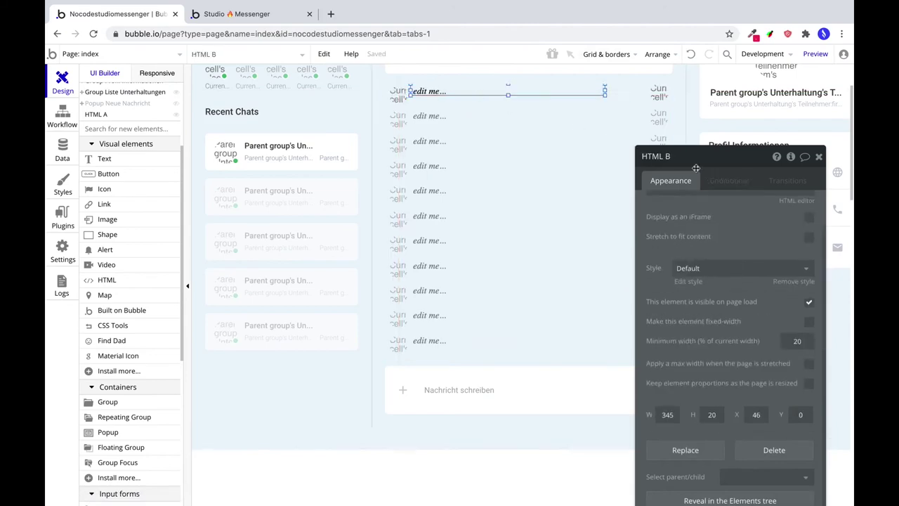
pyautogui.moveTo(697, 156); pyautogui.dragTo(681, 96)
pyautogui.scroll(2, 680, 141)
pyautogui.tripleClick(680, 150)
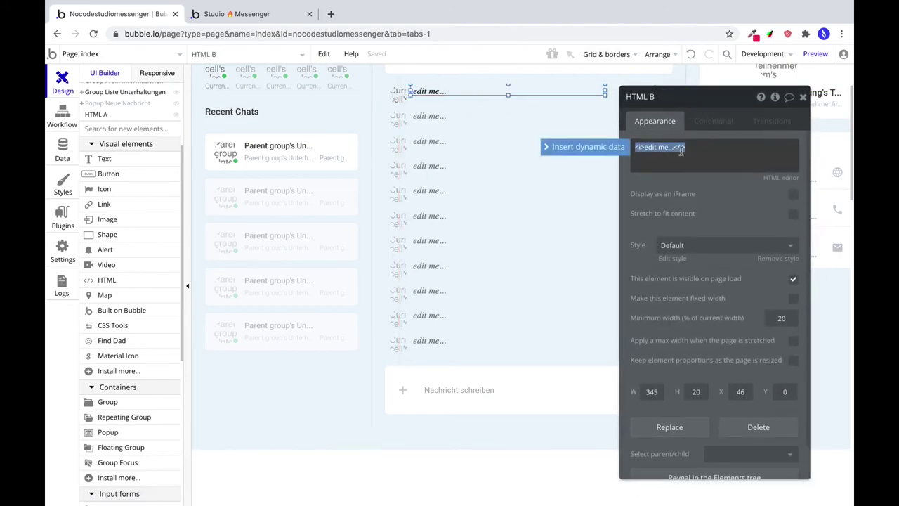
# Paste the from-them div block copied from the Atom notes into HTML B.
pyautogui.press('super+Tab')
pyautogui.scroll(3, 405, 141)
pyautogui.scroll(-5, 363, 241)
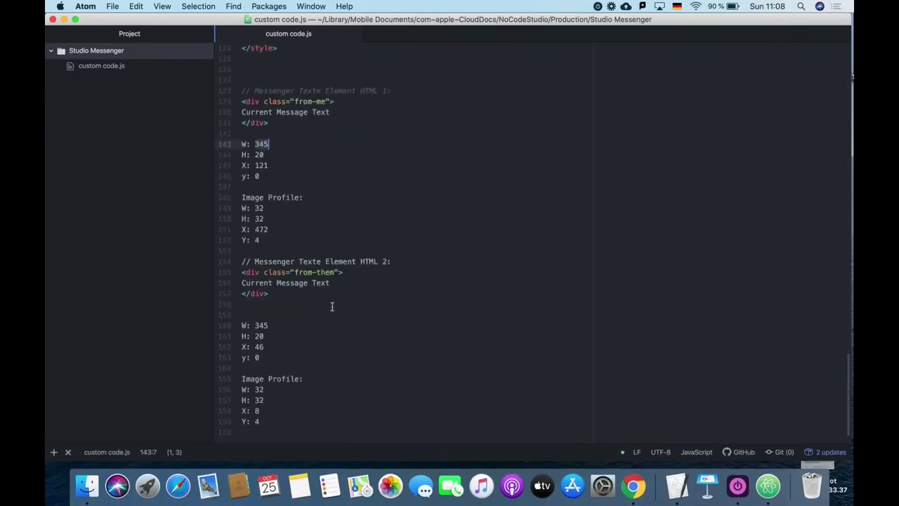
pyautogui.moveTo(330, 295); pyautogui.dragTo(237, 272)
pyautogui.press('super+c')
pyautogui.press('super+Tab')
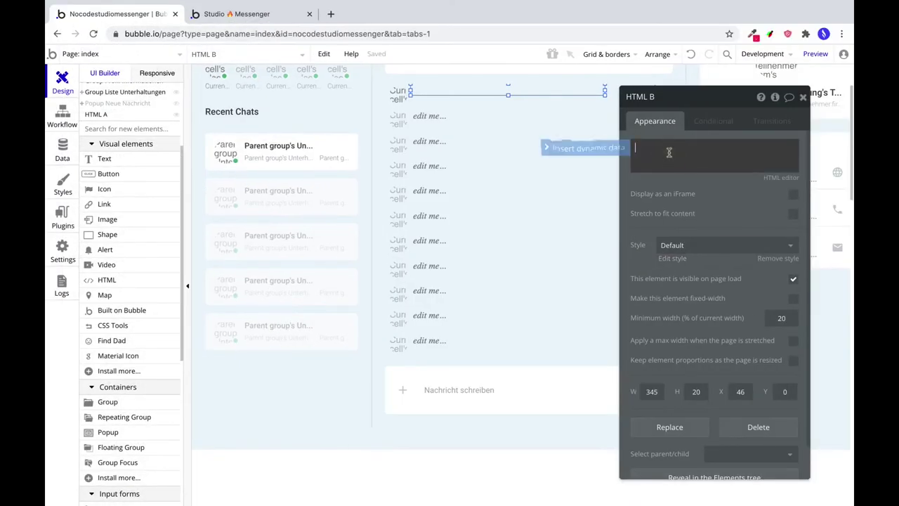
pyautogui.press('super+v')
# Replace the placeholder message line with dynamic data Current cell's Nachricht's Text.
pyautogui.moveTo(647, 157); pyautogui.dragTo(704, 157)
pyautogui.press('BackSpace')
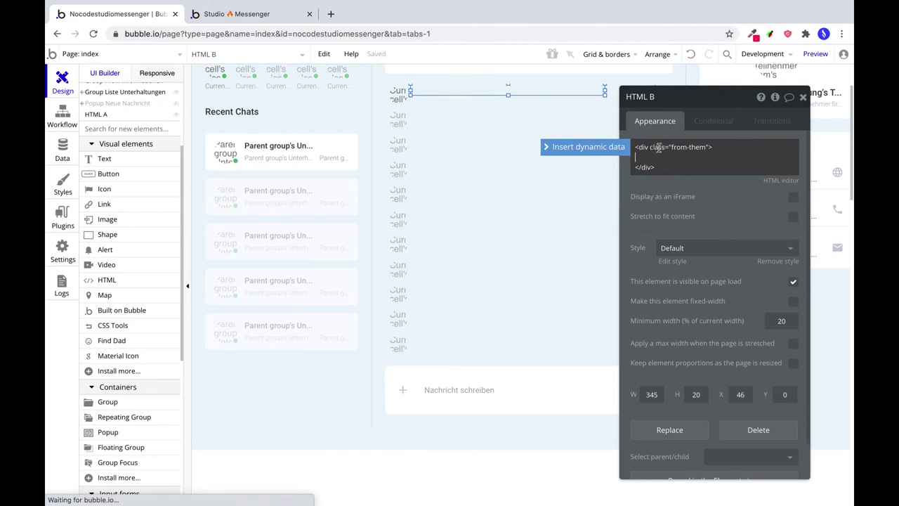
pyautogui.click(602, 147)
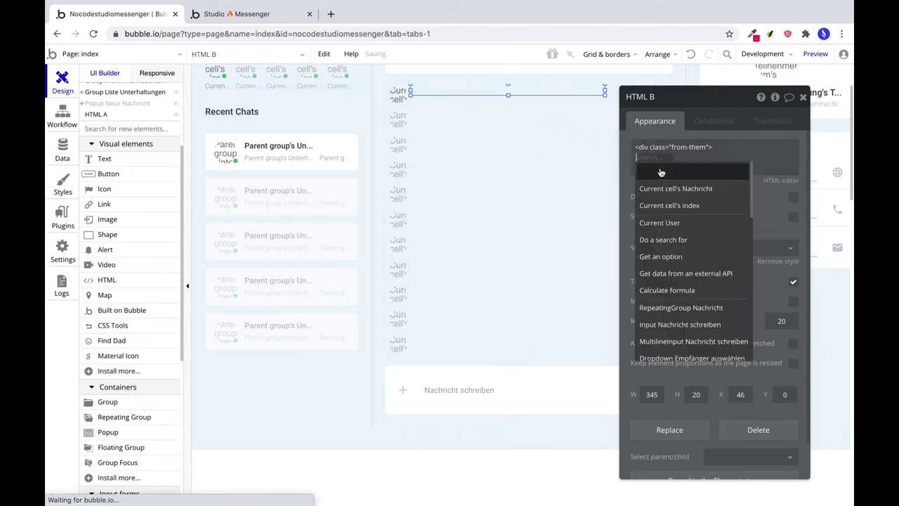
pyautogui.click(674, 190)
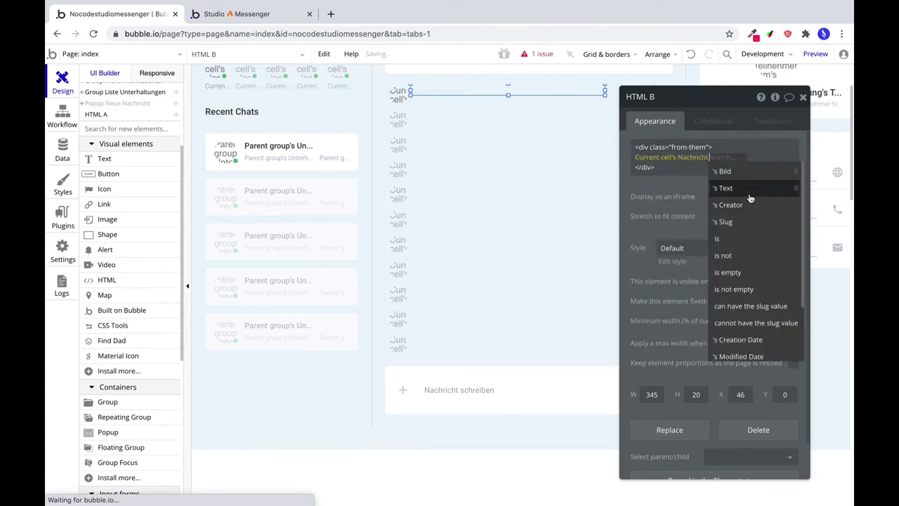
pyautogui.press('Return')
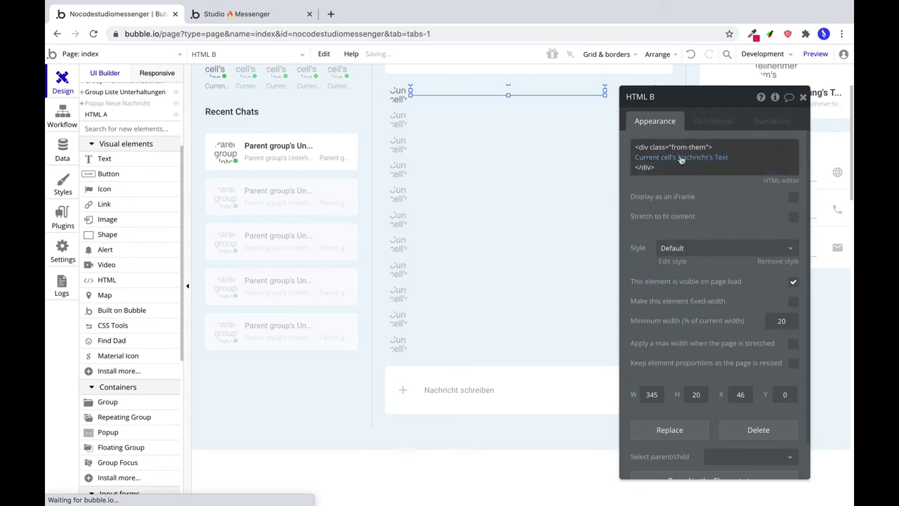
pyautogui.click(714, 122)
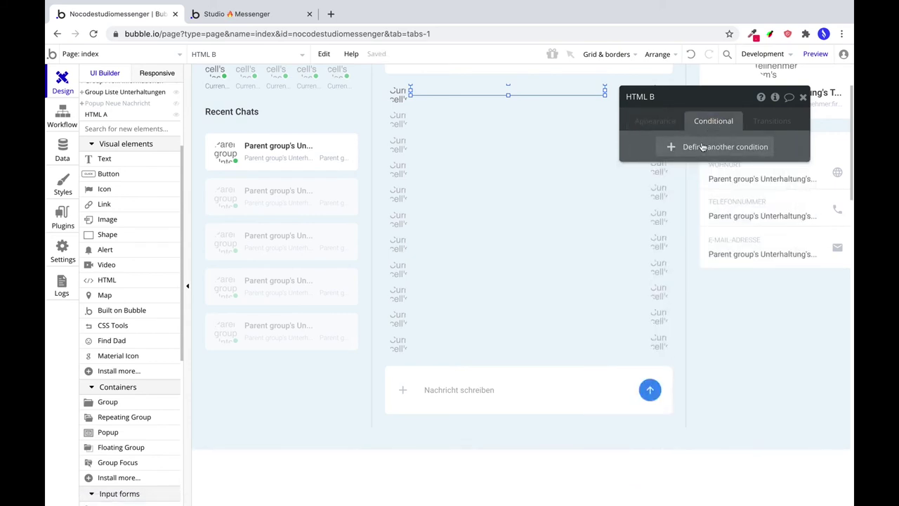
# Add HTML B condition: when Current cell's Nachricht's Creator is not Current User, element is visible.
pyautogui.click(703, 146)
pyautogui.click(666, 152)
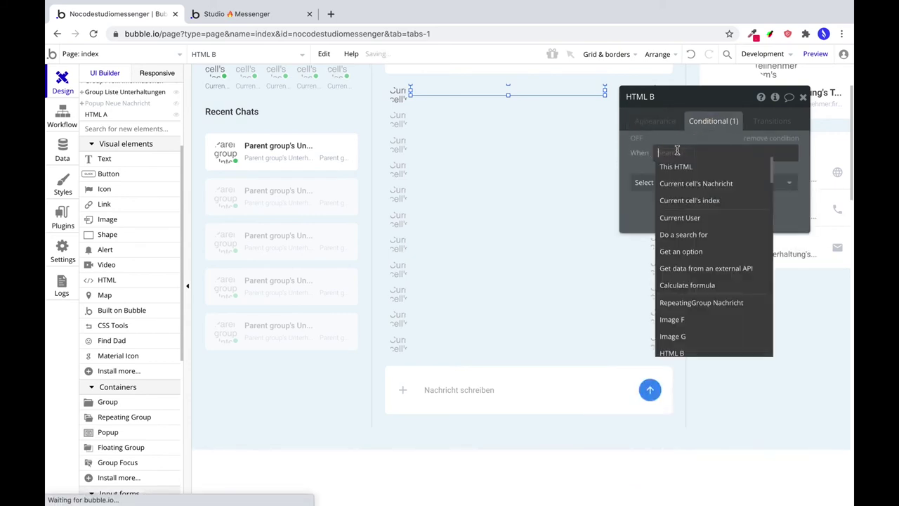
pyautogui.click(695, 183)
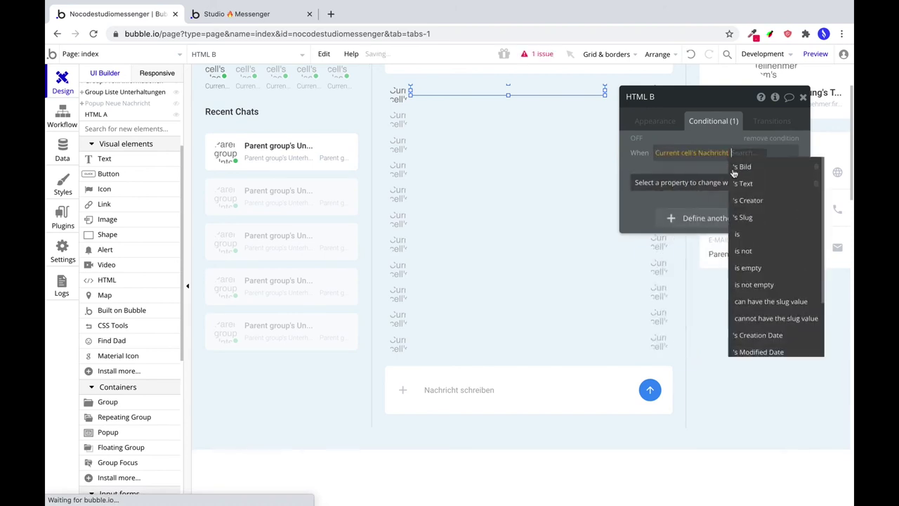
pyautogui.click(764, 200)
pyautogui.scroll(-3, 706, 323)
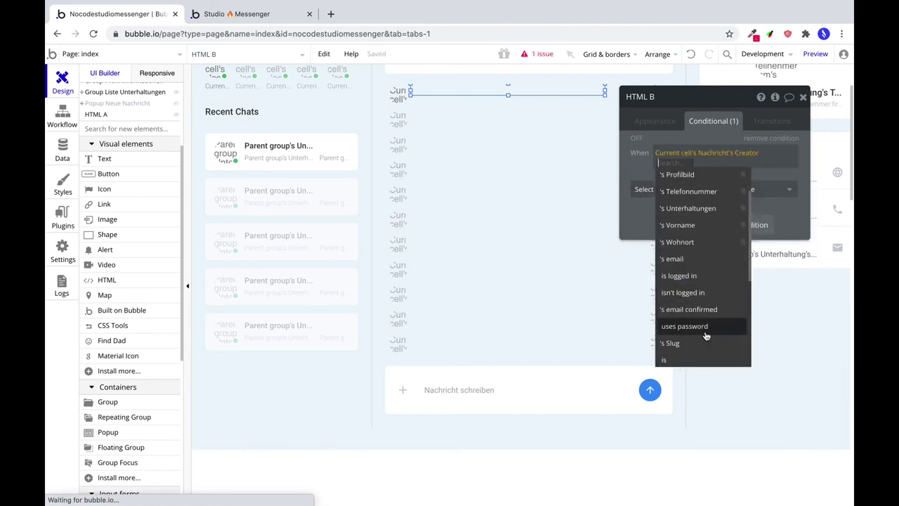
pyautogui.scroll(-1, 706, 336)
pyautogui.click(683, 358)
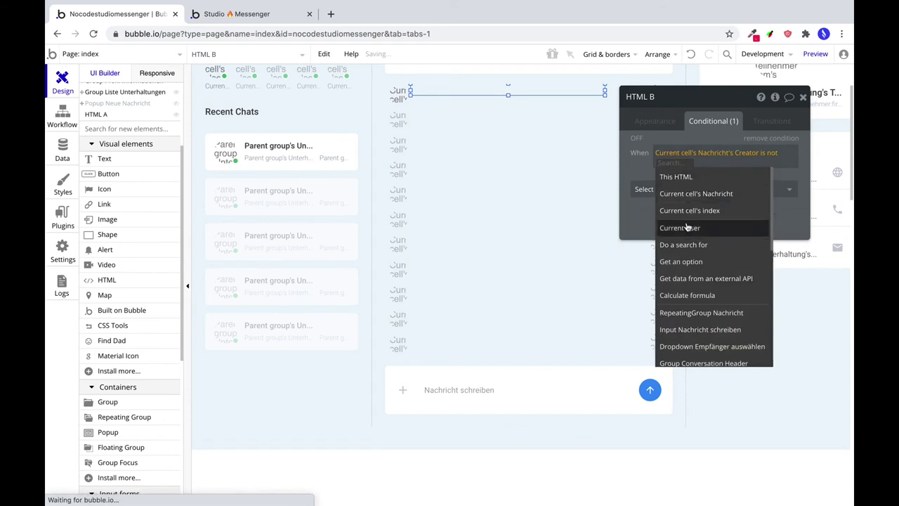
pyautogui.click(688, 227)
pyautogui.click(646, 189)
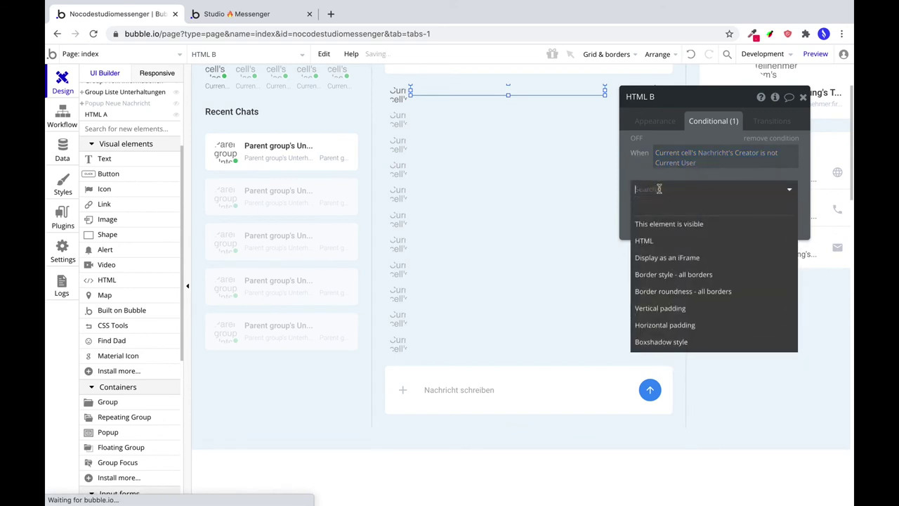
pyautogui.click(678, 223)
# Untick HTML B's visible on page load and compare with Image G's visibility condition.
pyautogui.click(652, 127)
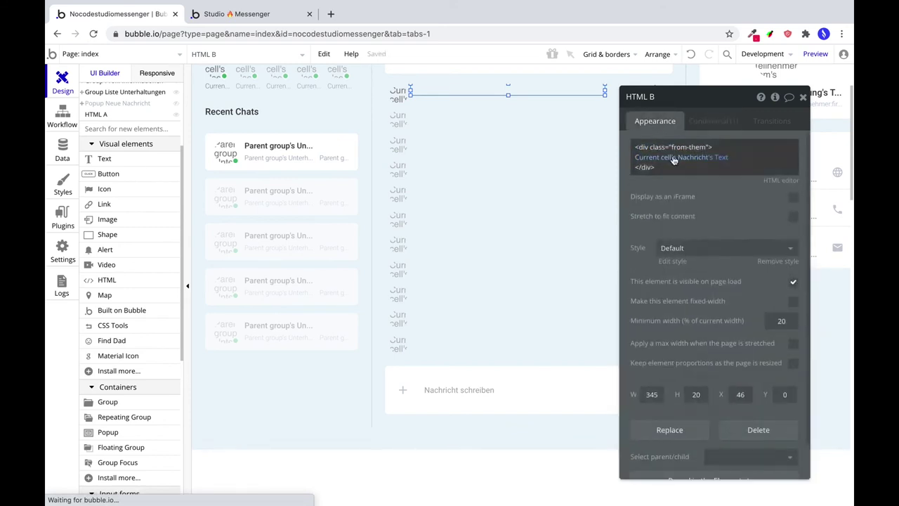
pyautogui.scroll(-1, 661, 288)
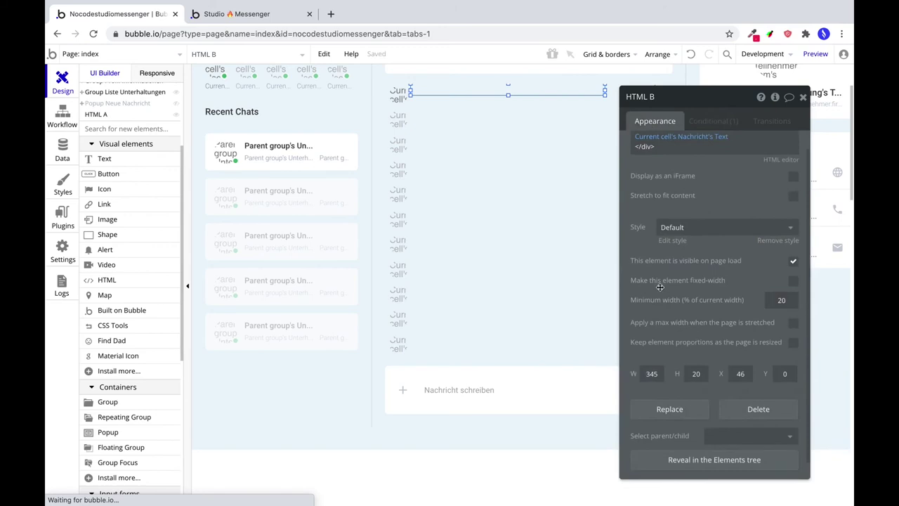
pyautogui.click(793, 262)
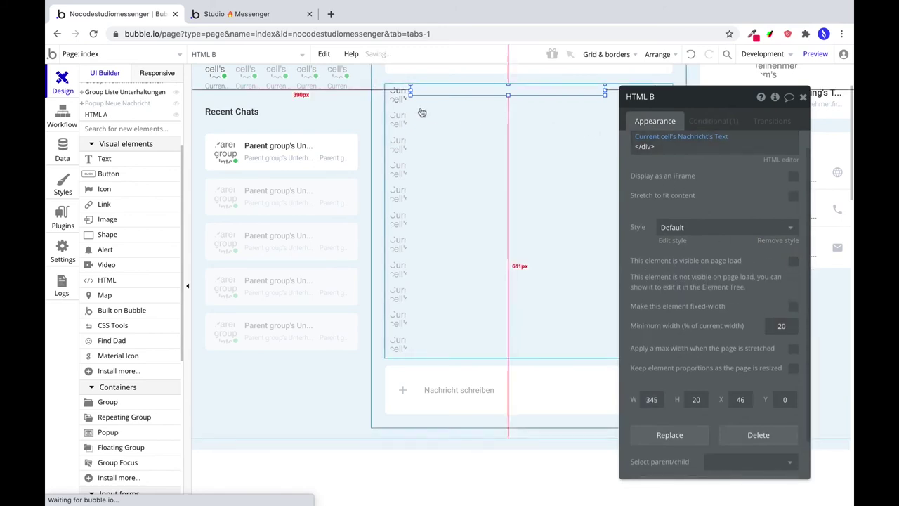
pyautogui.click(397, 94)
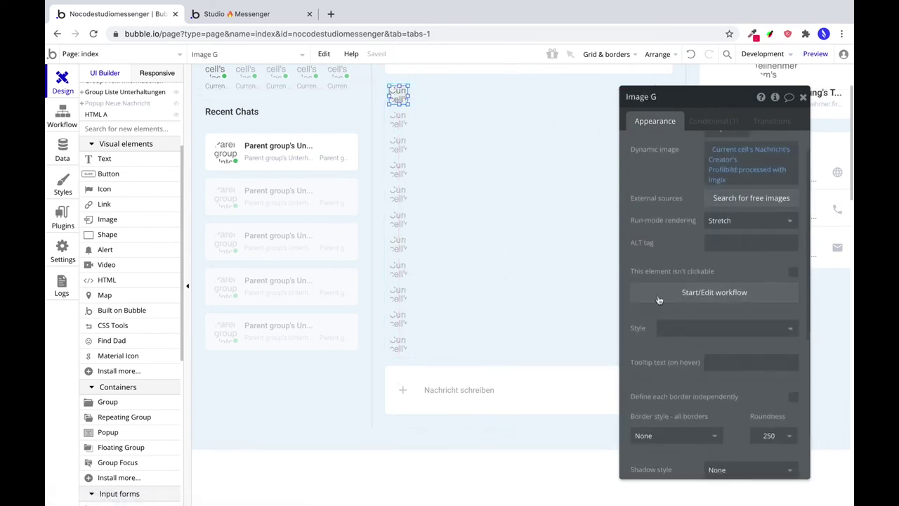
pyautogui.scroll(-1, 747, 344)
pyautogui.scroll(-3, 741, 342)
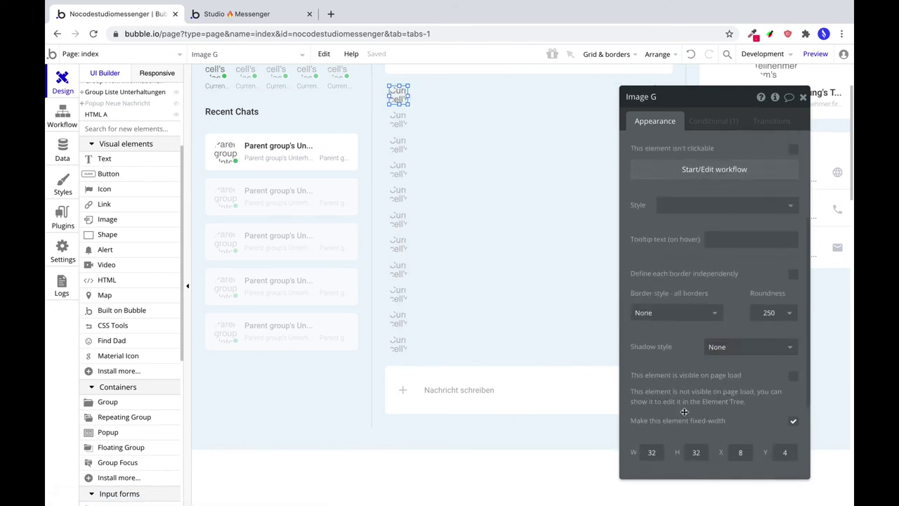
pyautogui.click(710, 122)
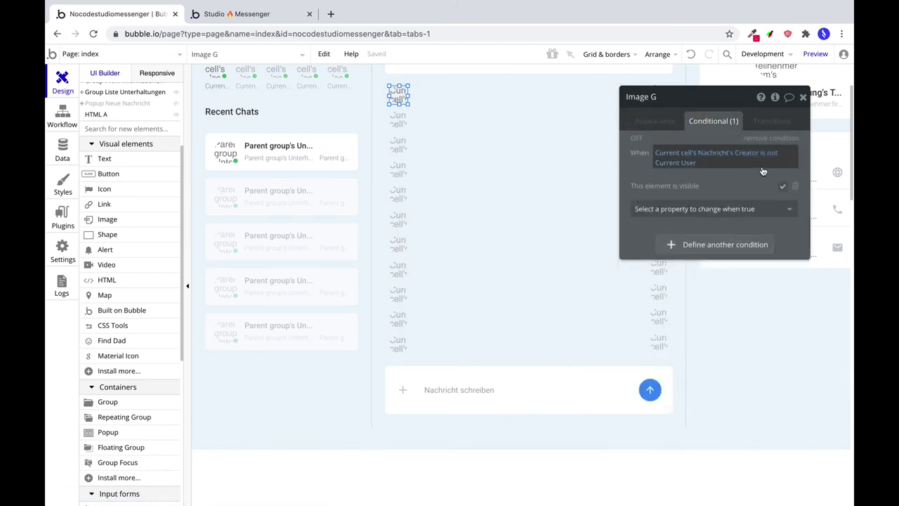
pyautogui.click(465, 90)
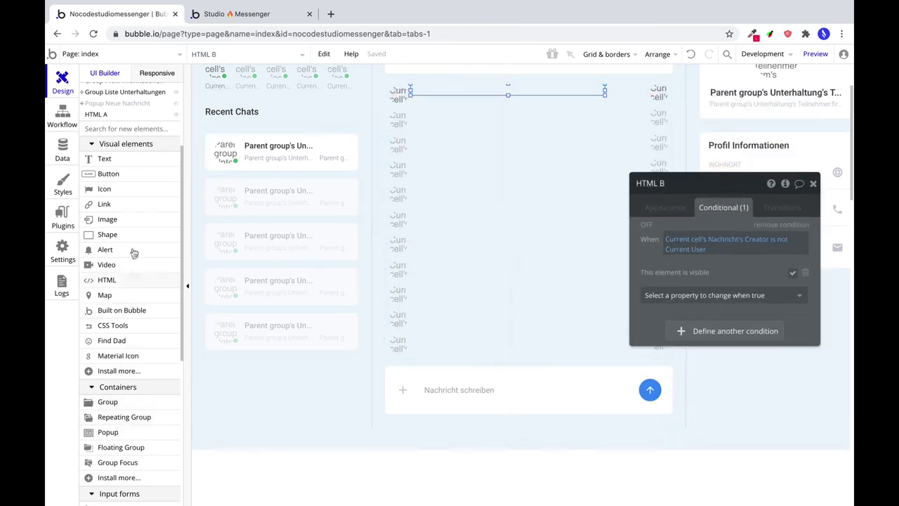
# Draw a new HTML element, HTML C, across the chat cell's top; select the from-me div in Atom.
pyautogui.click(107, 280)
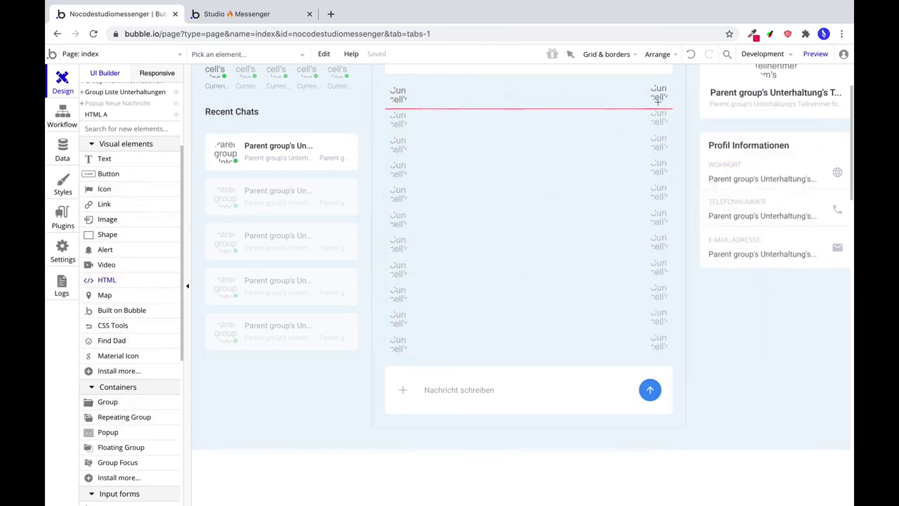
pyautogui.moveTo(642, 87)
pyautogui.mouseDown()
pyautogui.moveTo(425, 95)
pyautogui.moveTo(433, 101)
pyautogui.mouseUp()
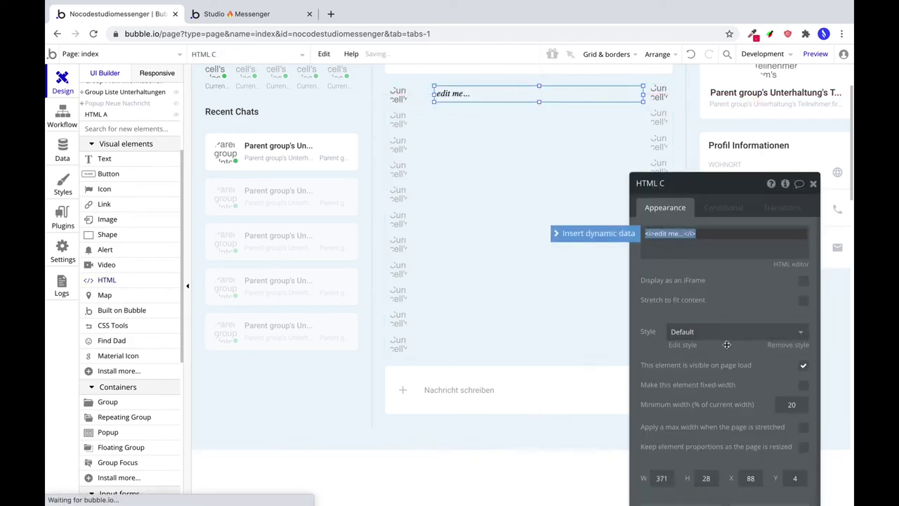
pyautogui.press('super+Tab')
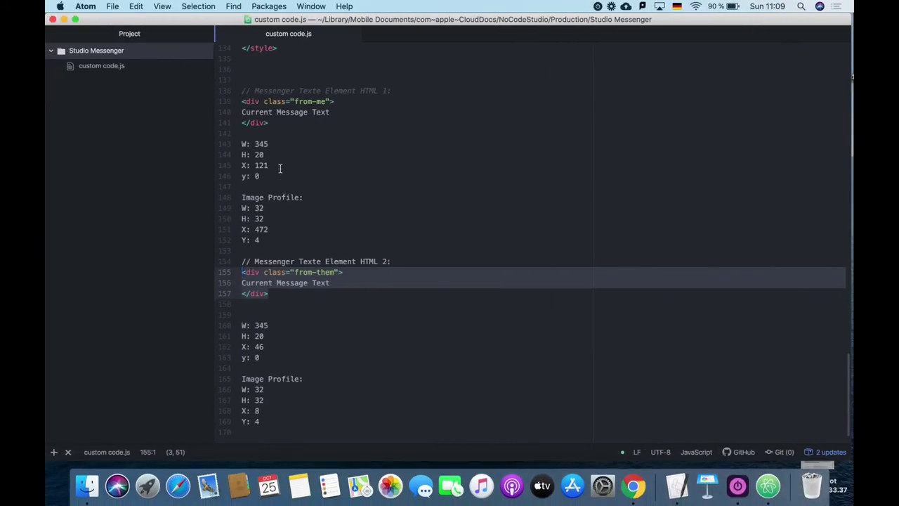
pyautogui.click(280, 168)
pyautogui.moveTo(298, 124); pyautogui.dragTo(236, 101)
pyautogui.press('super+c')
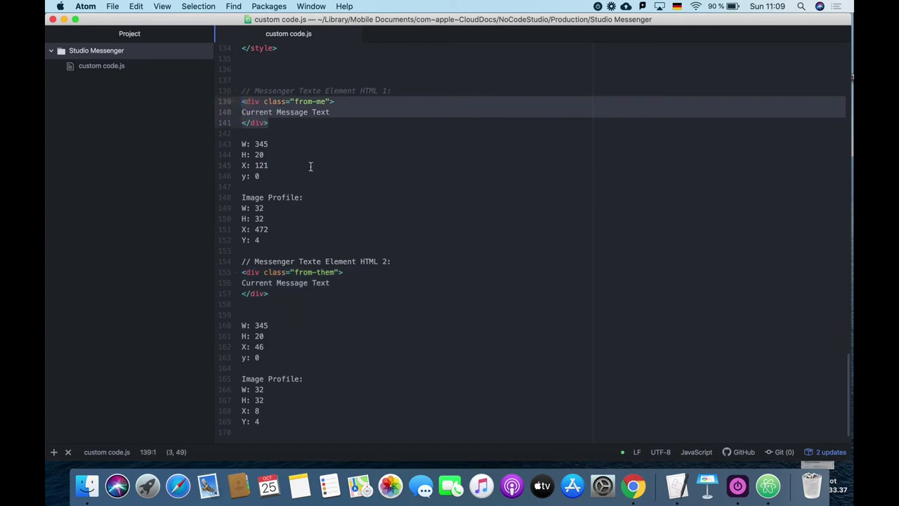
pyautogui.press('super+Tab')
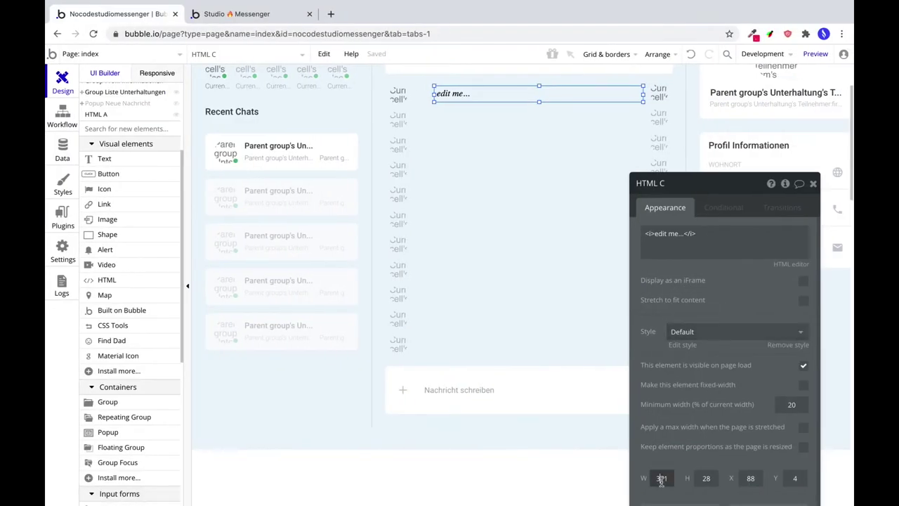
# Size HTML C to 345×20 and position it at X 121, Y 0.
pyautogui.click(661, 481)
pyautogui.write('345')
pyautogui.press('Tab')
pyautogui.write('20')
pyautogui.press('Tab')
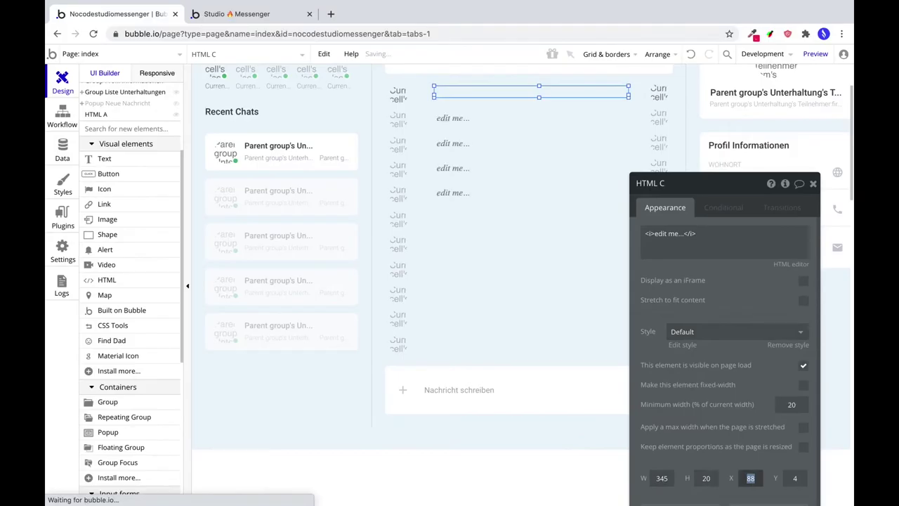
pyautogui.press('super+Tab')
pyautogui.press('super+Tab')
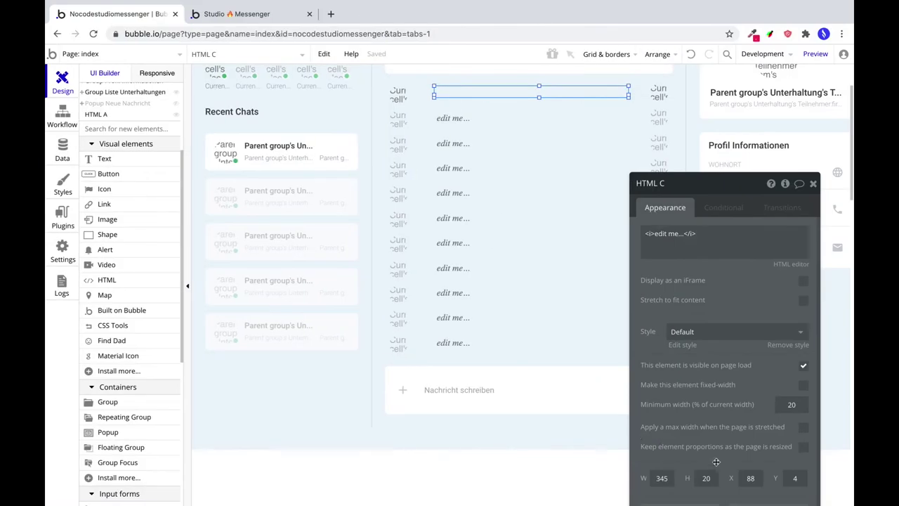
pyautogui.write('121')
pyautogui.press('Tab')
pyautogui.write('0')
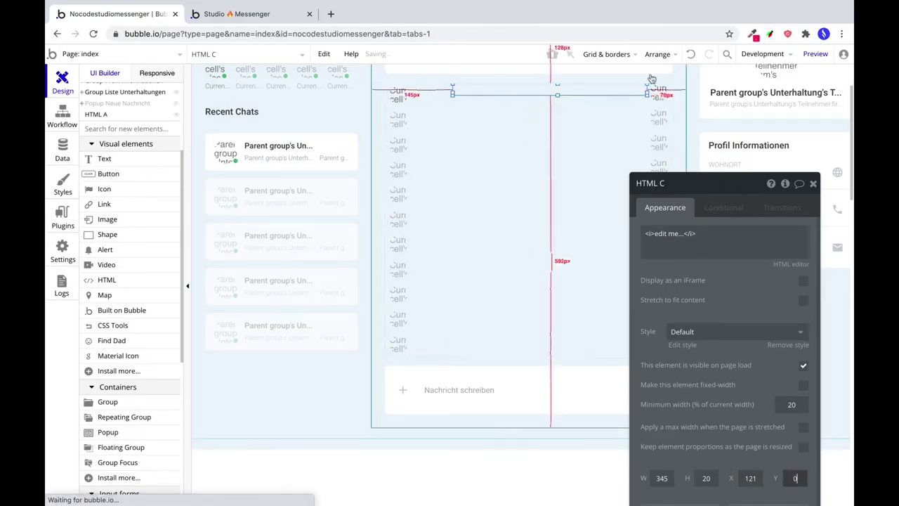
# Replace HTML C's placeholder content with the from-me div markup (lines 139–141) from Atom.
pyautogui.click(655, 90)
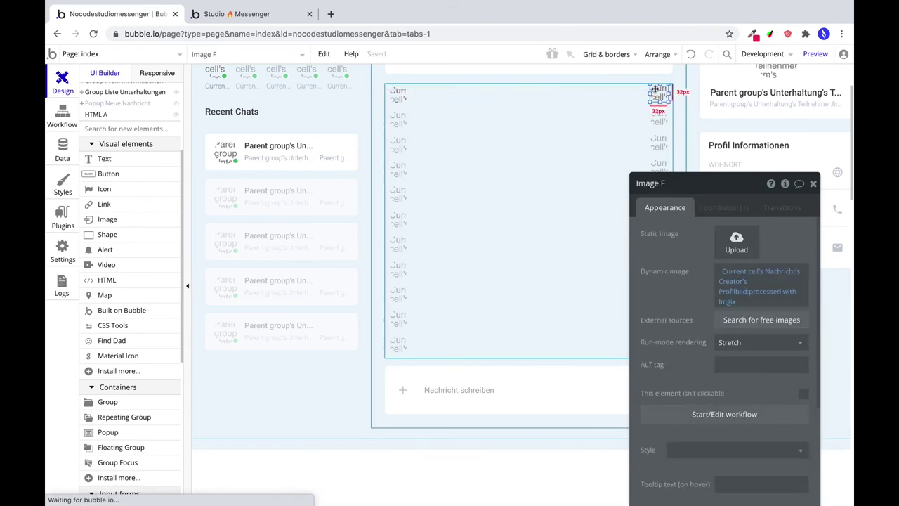
pyautogui.click(587, 93)
pyautogui.click(747, 167)
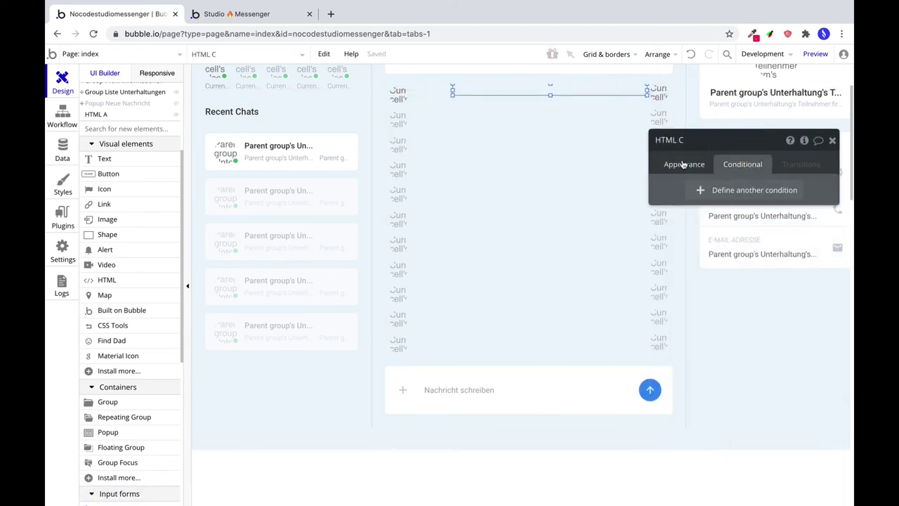
pyautogui.click(684, 164)
pyautogui.click(693, 188)
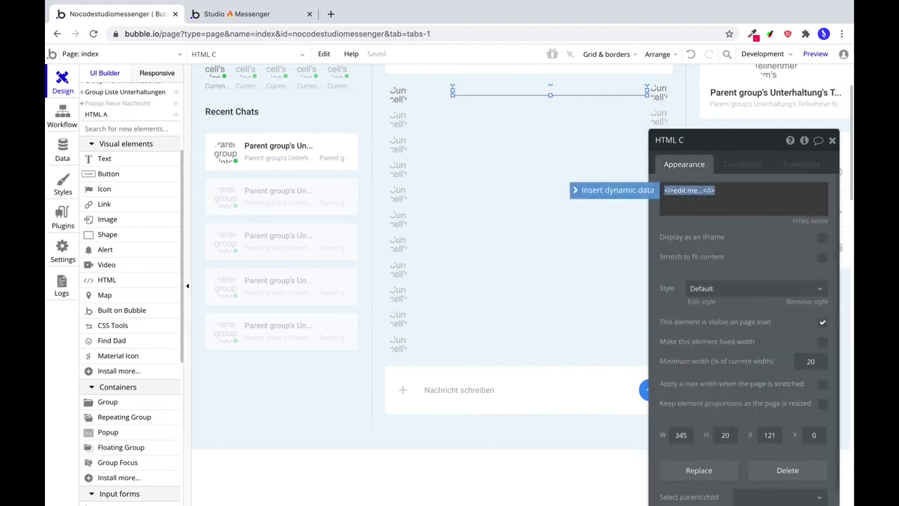
pyautogui.press('super+Tab')
pyautogui.moveTo(316, 121); pyautogui.dragTo(243, 103)
pyautogui.press('super+Tab')
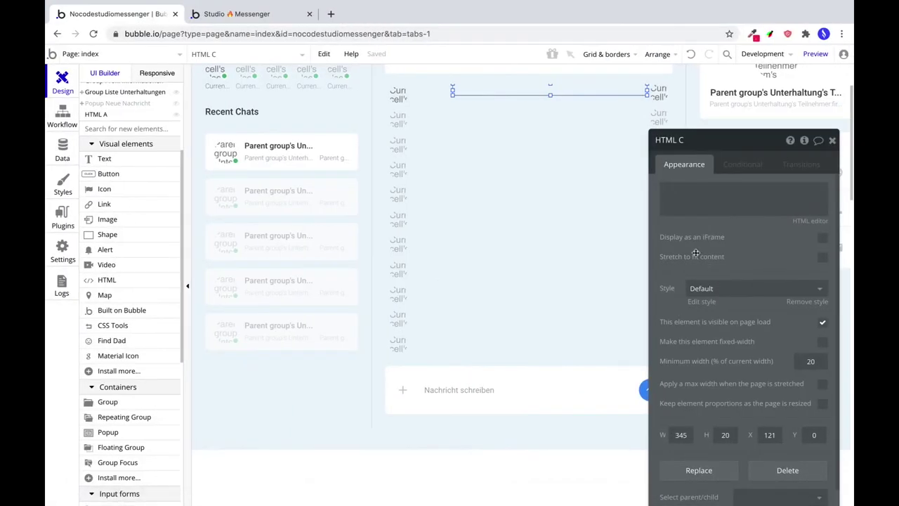
pyautogui.click(688, 198)
pyautogui.press('super+v')
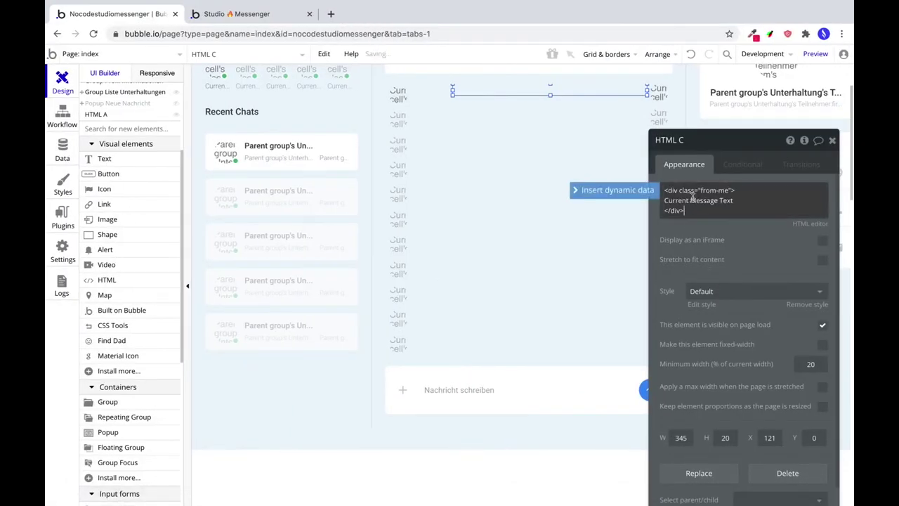
# Replace the placeholder text with Current cell's Nachricht's Text and start a new HTML C condition.
pyautogui.doubleClick(702, 200)
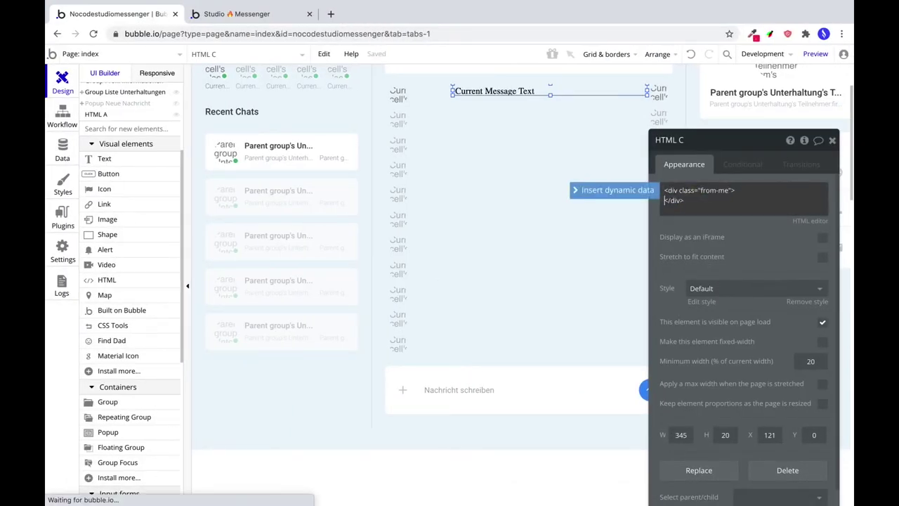
pyautogui.press('BackSpace')
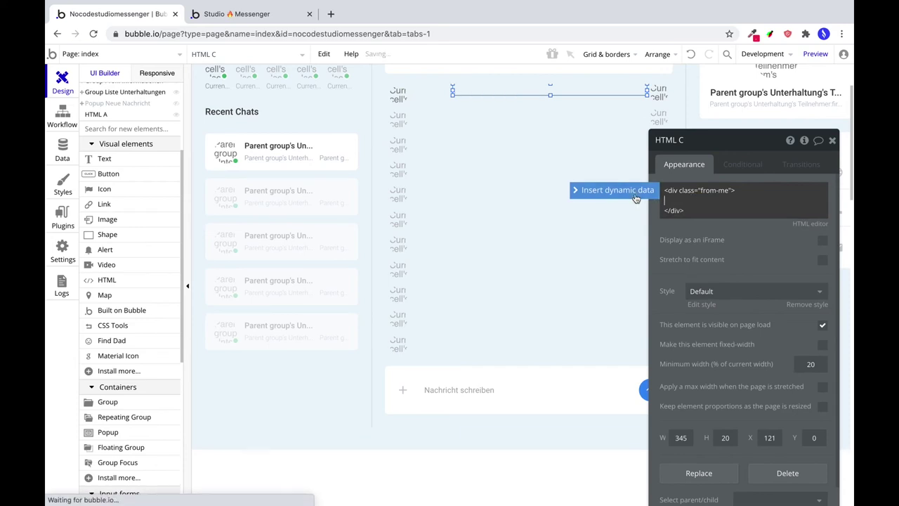
pyautogui.click(614, 190)
pyautogui.click(719, 240)
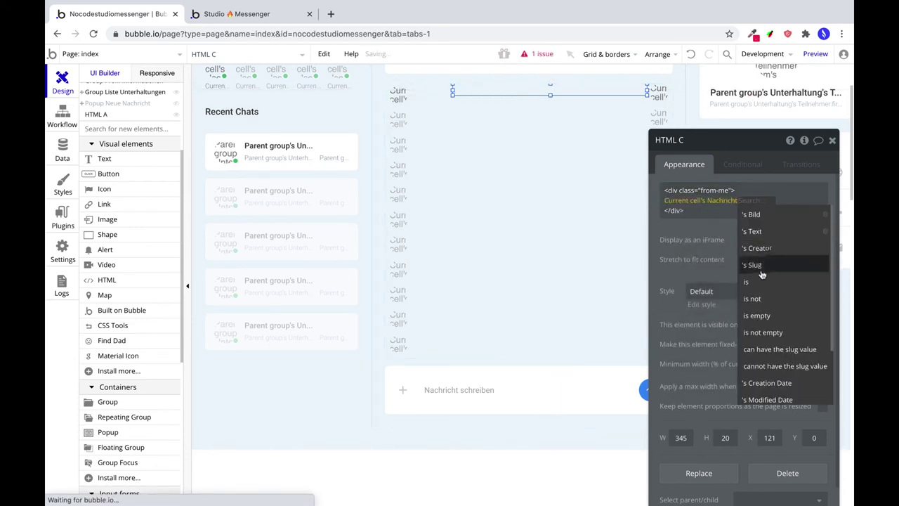
pyautogui.click(748, 229)
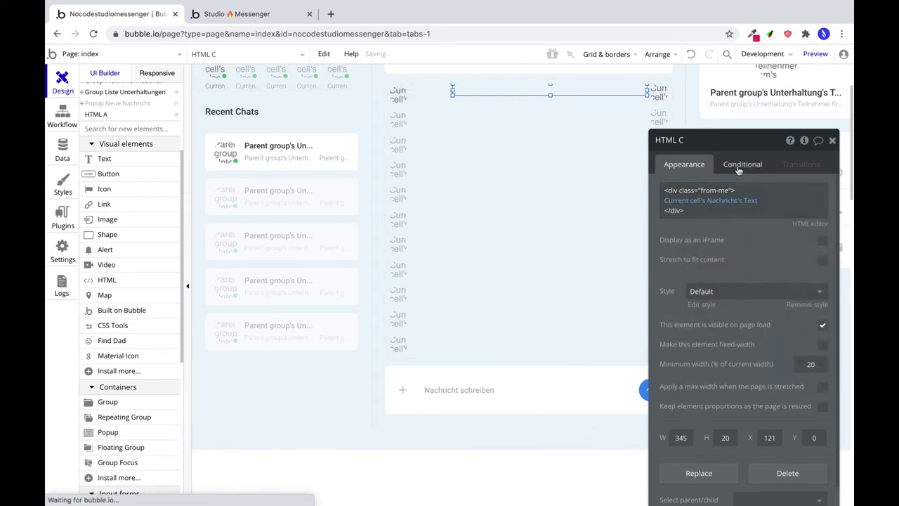
pyautogui.click(738, 167)
pyautogui.click(734, 190)
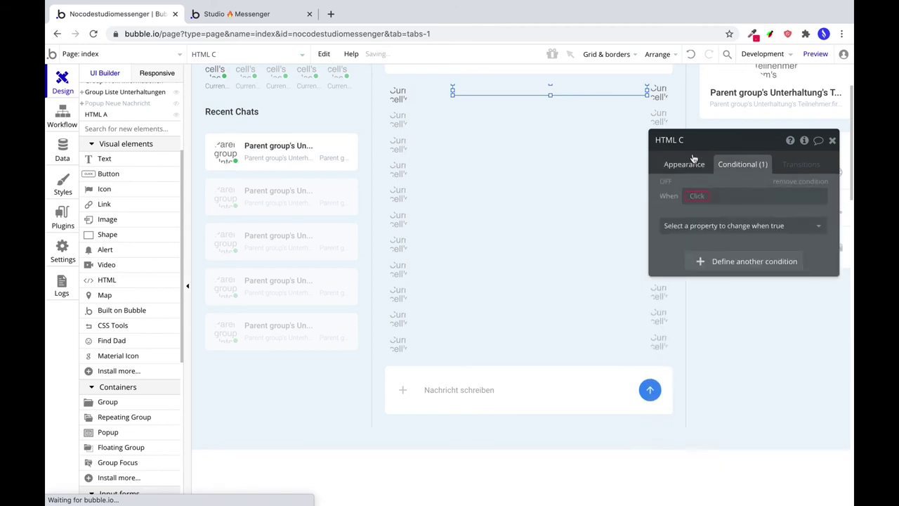
# Set HTML C's condition: Current cell's Nachricht's Creator is Current User makes This element visible.
pyautogui.click(694, 165)
pyautogui.scroll(-1, 755, 295)
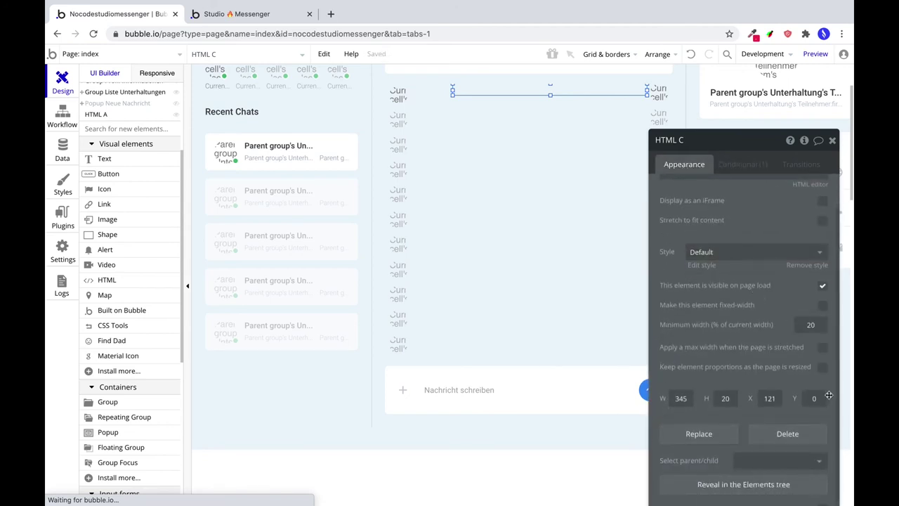
pyautogui.click(736, 166)
pyautogui.click(697, 196)
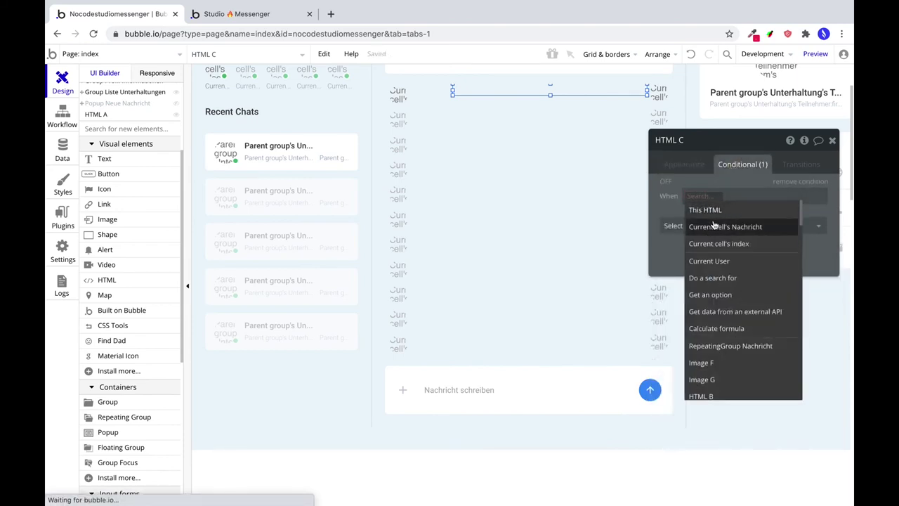
pyautogui.click(720, 229)
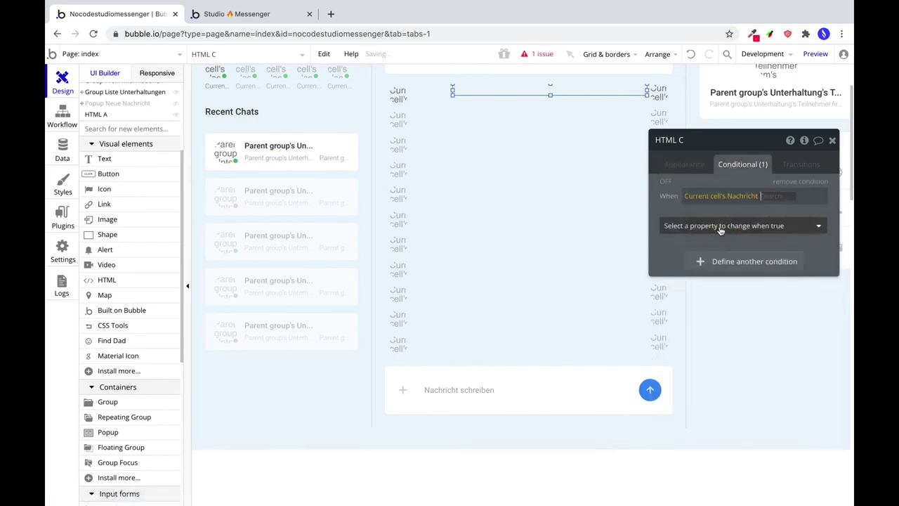
pyautogui.click(769, 241)
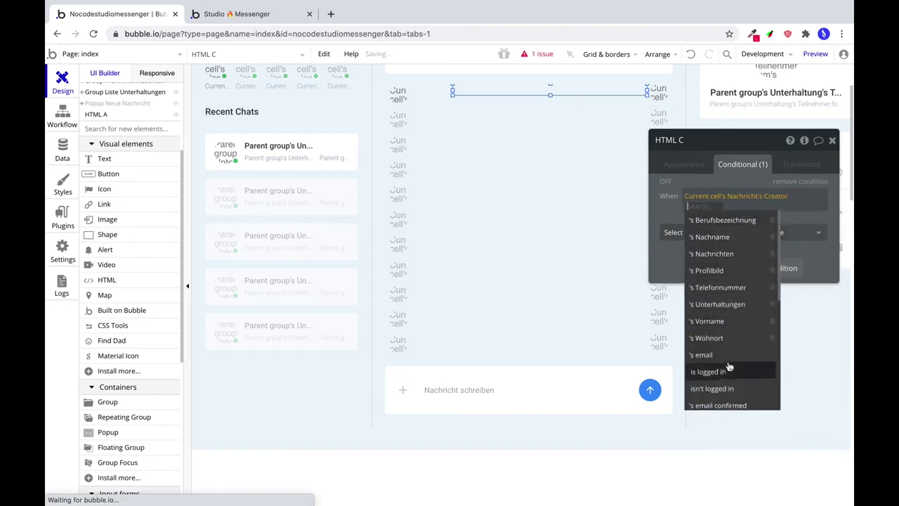
pyautogui.scroll(-2, 727, 362)
pyautogui.click(716, 369)
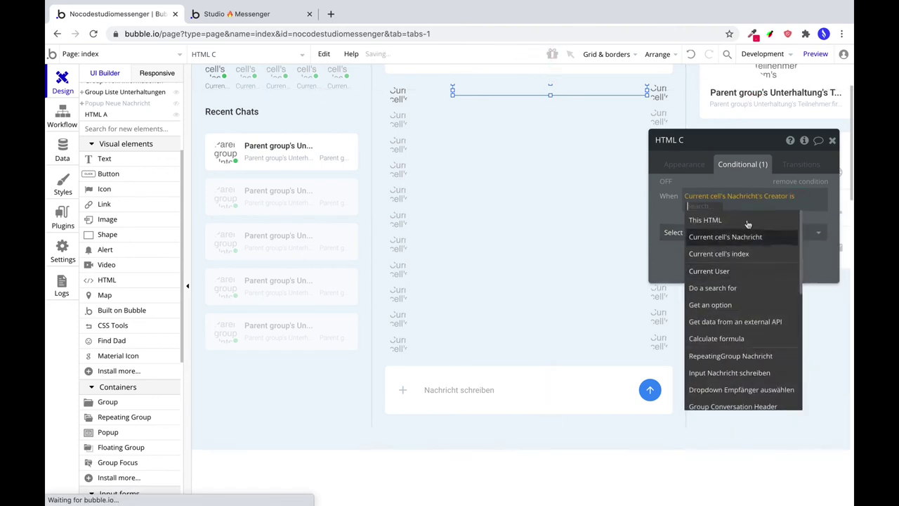
pyautogui.click(723, 271)
pyautogui.click(737, 234)
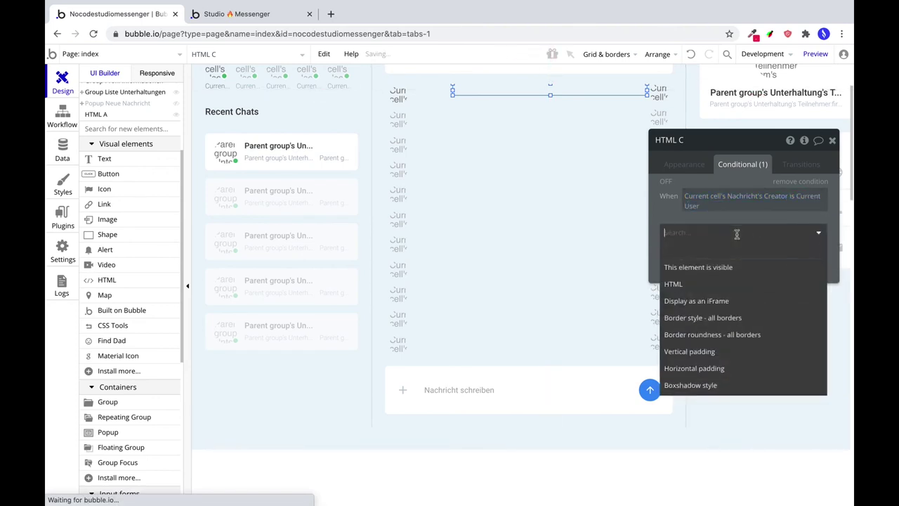
pyautogui.click(711, 267)
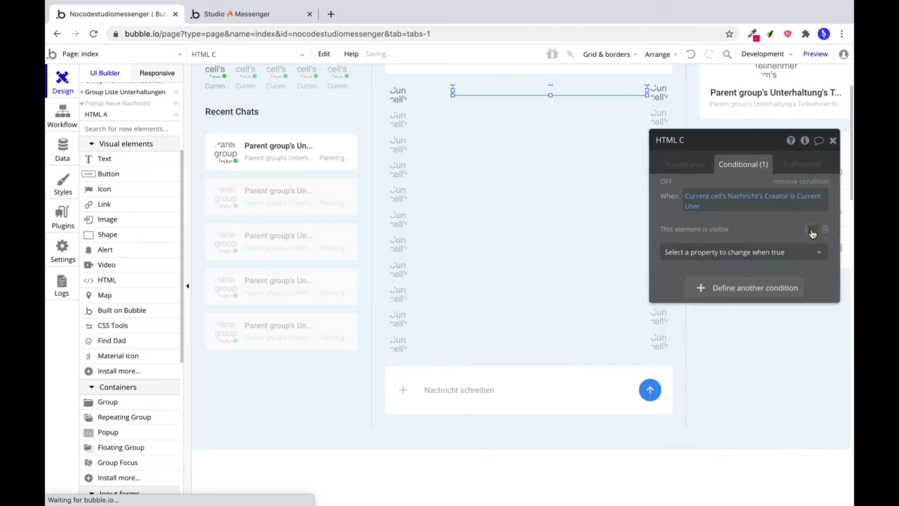
pyautogui.moveTo(633, 196); pyautogui.dragTo(573, 140)
pyautogui.click(816, 55)
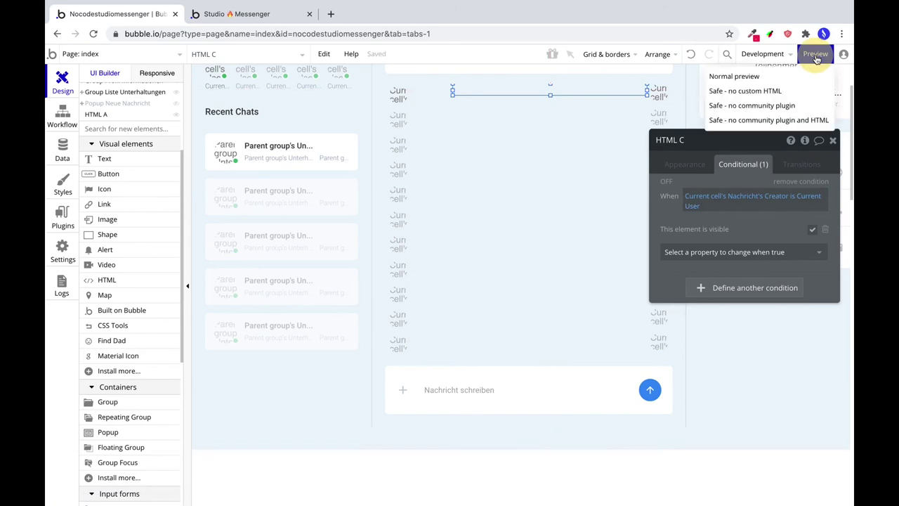
# Run a Normal preview, close the old Studio Messenger tab, then return to editing HTML B.
pyautogui.click(815, 57)
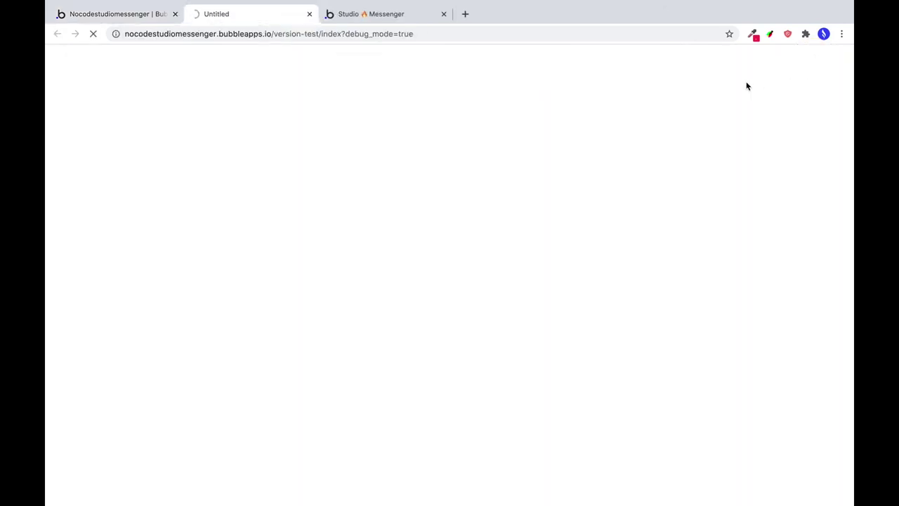
pyautogui.click(444, 14)
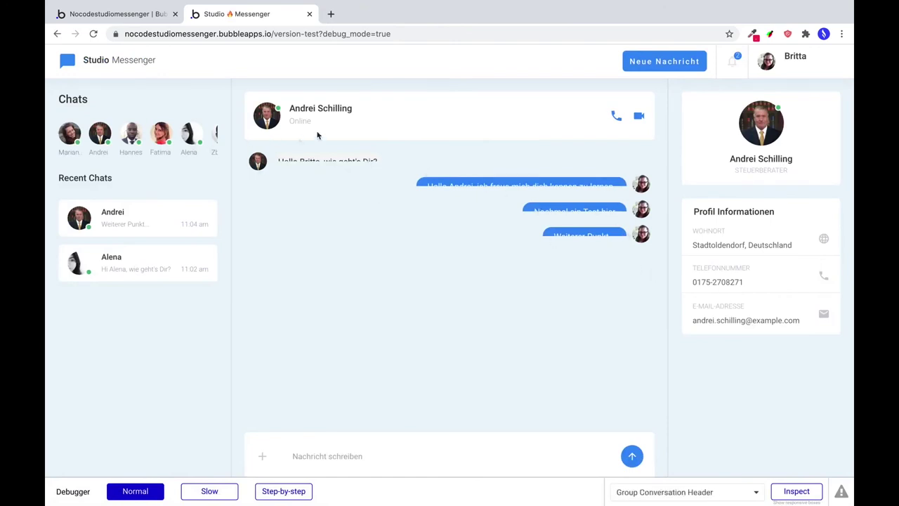
pyautogui.click(149, 16)
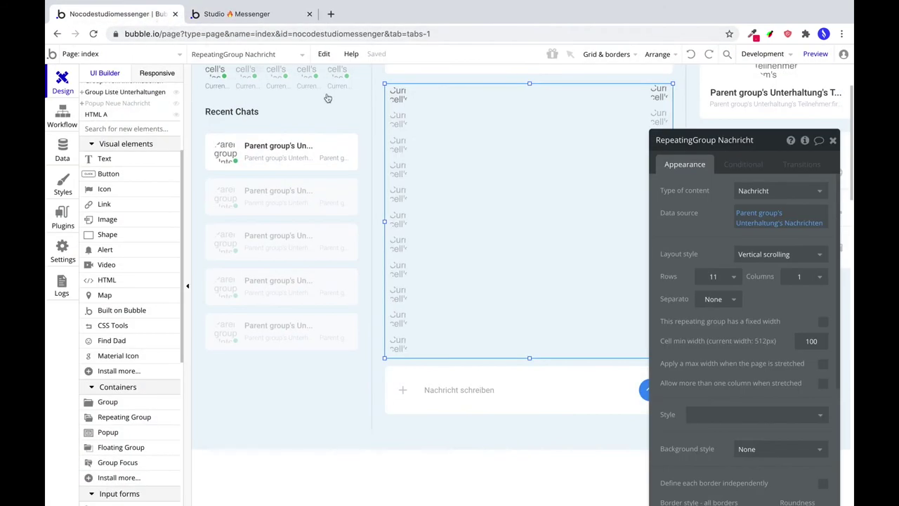
pyautogui.click(459, 95)
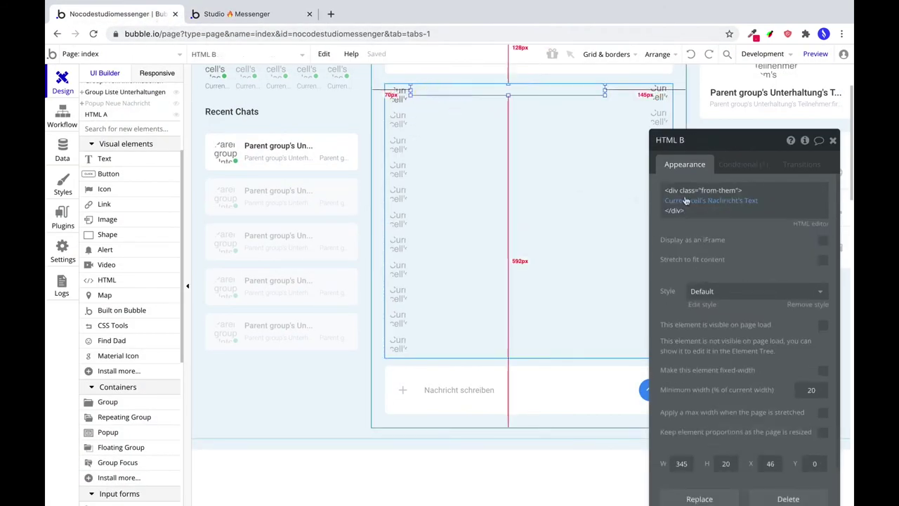
# Tick Stretch to fit content on HTML B and HTML C, then preview the chat bubbles.
pyautogui.click(824, 261)
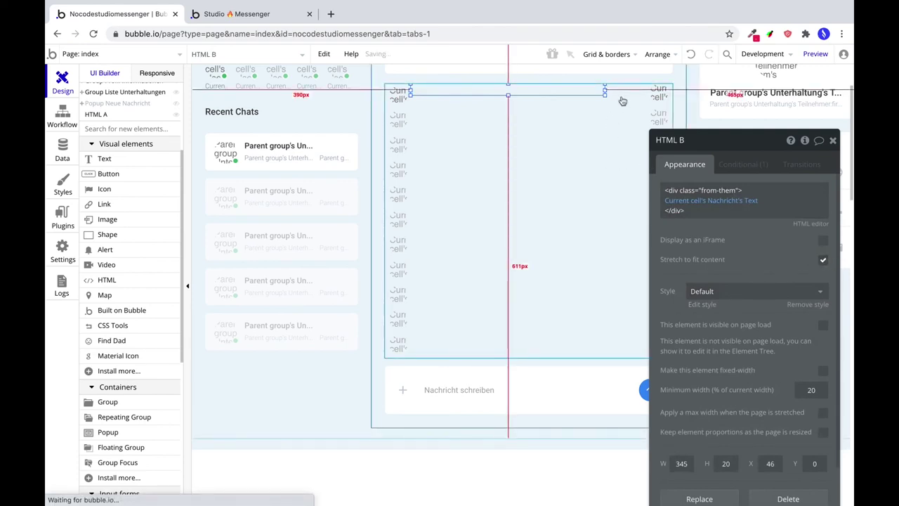
pyautogui.click(624, 98)
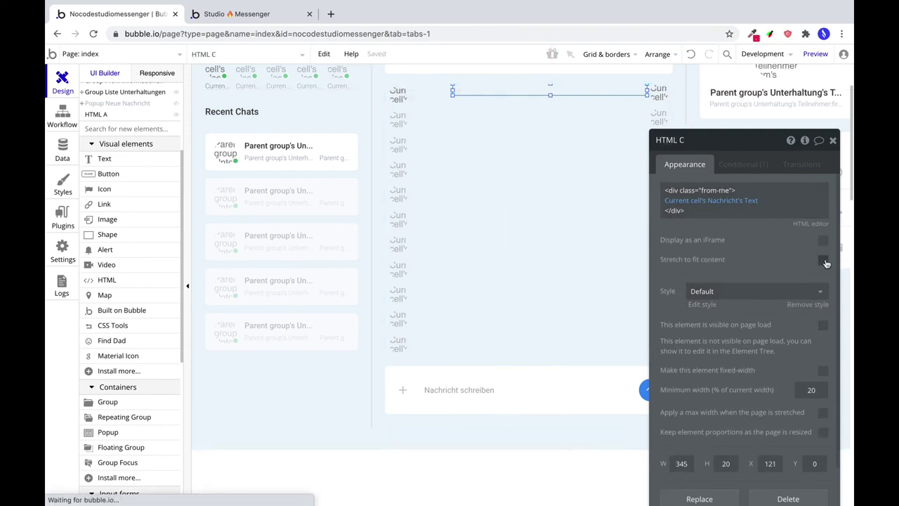
pyautogui.click(825, 263)
pyautogui.click(815, 54)
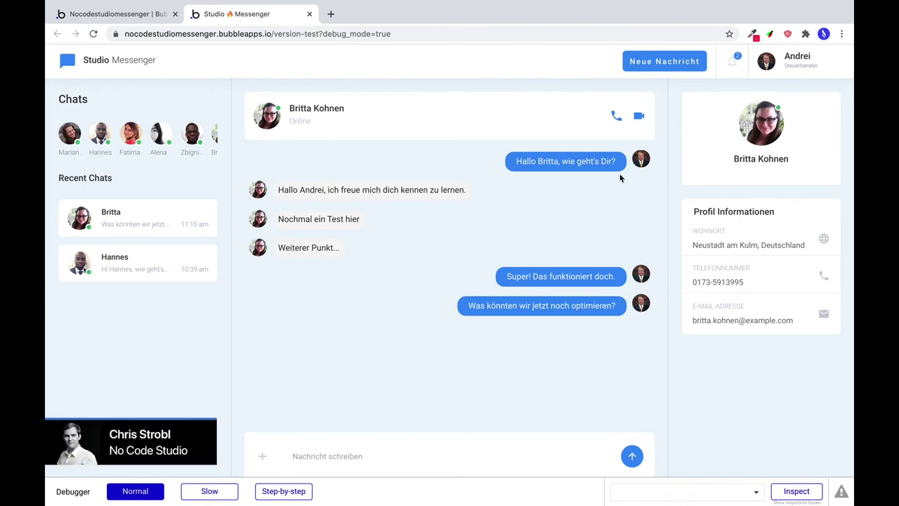
pyautogui.click(105, 14)
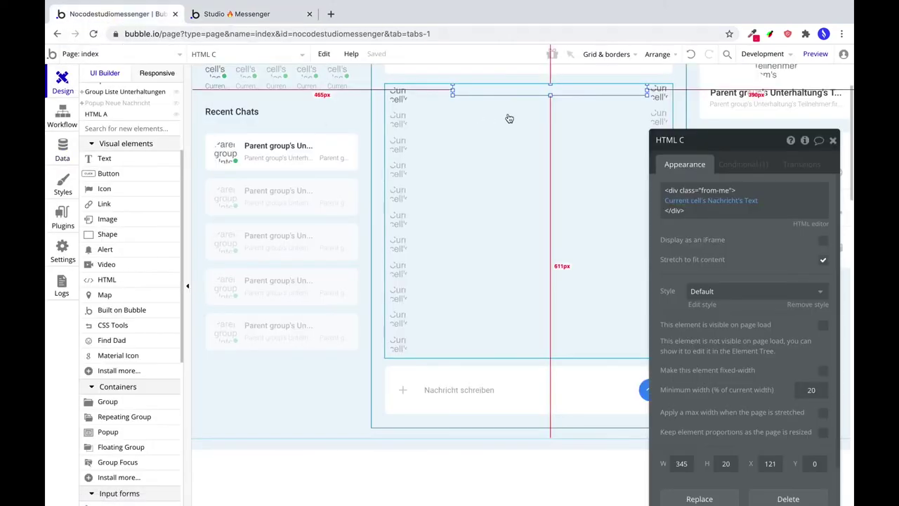
pyautogui.click(657, 95)
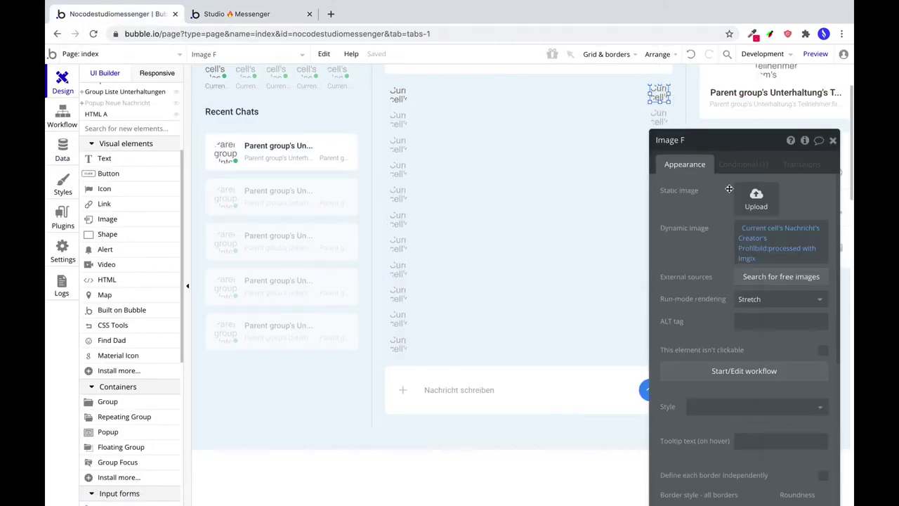
# Extend Image F's condition with an 'and' clause holding a Search for Nachrichts.
pyautogui.click(736, 165)
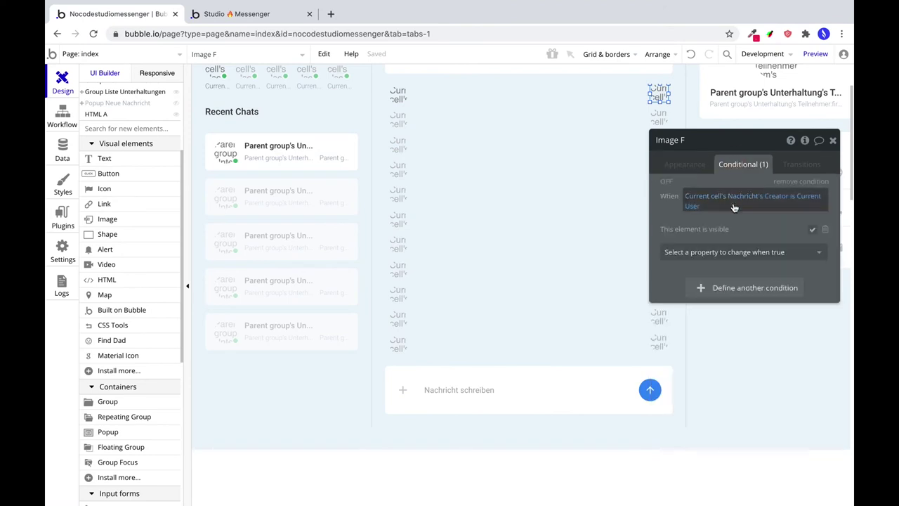
pyautogui.click(695, 208)
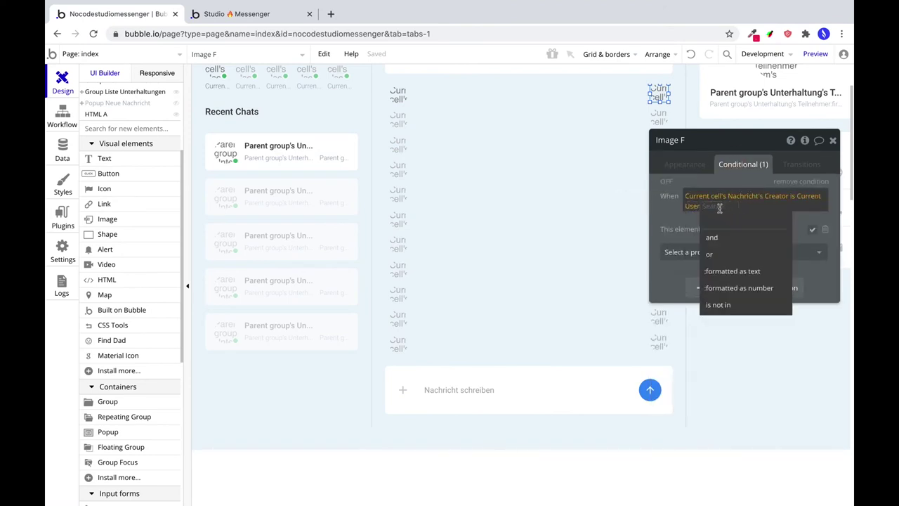
pyautogui.click(713, 237)
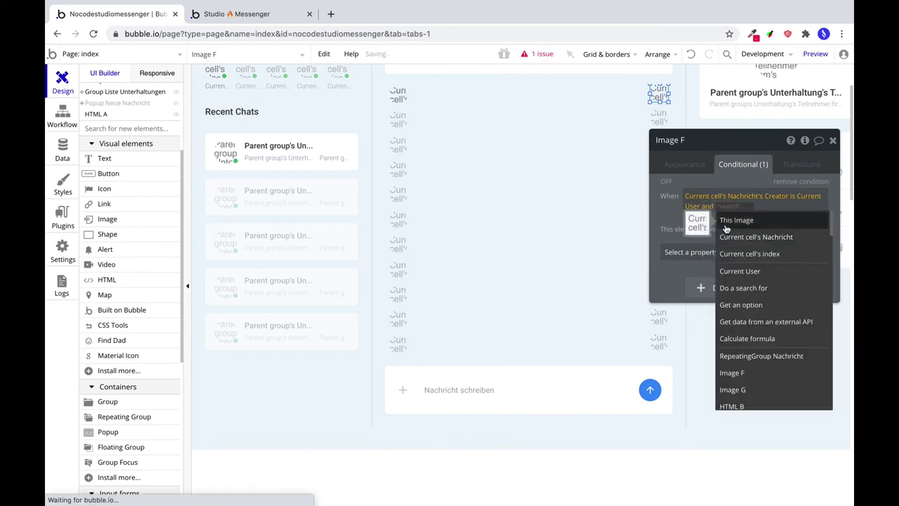
pyautogui.click(735, 290)
pyautogui.click(566, 167)
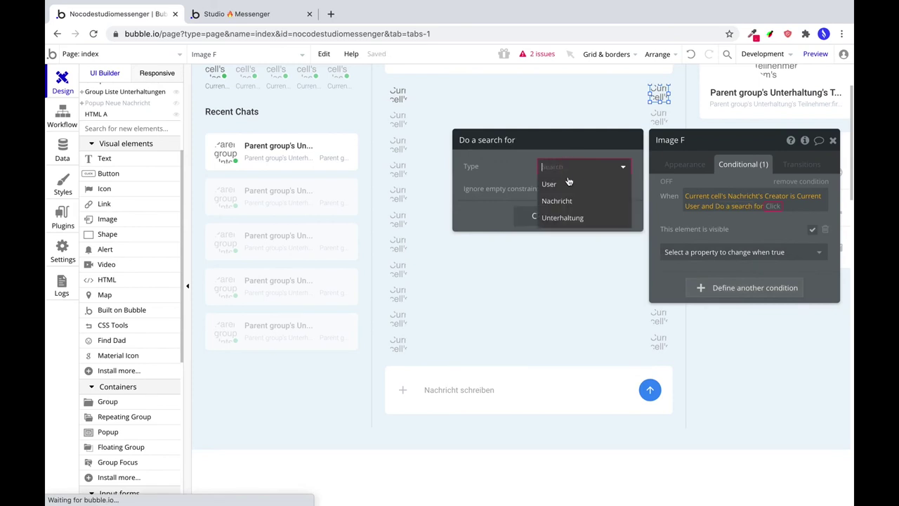
pyautogui.click(570, 202)
# Constrain the search to Modified Date > Current cell's Nachricht's Modified Date.
pyautogui.click(539, 201)
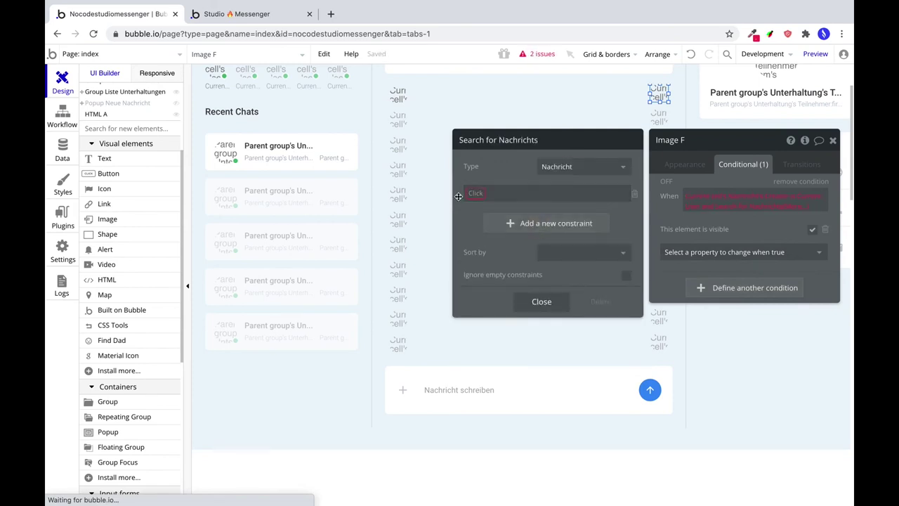
pyautogui.click(474, 191)
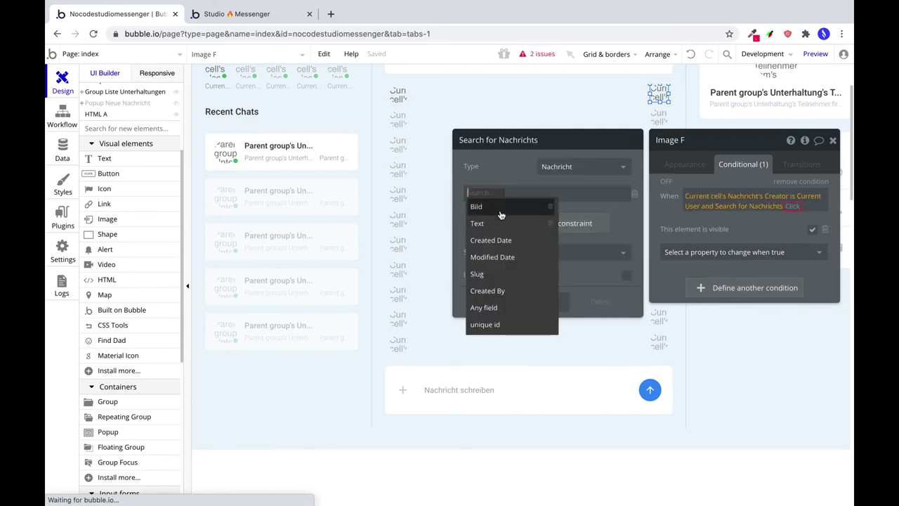
pyautogui.click(513, 260)
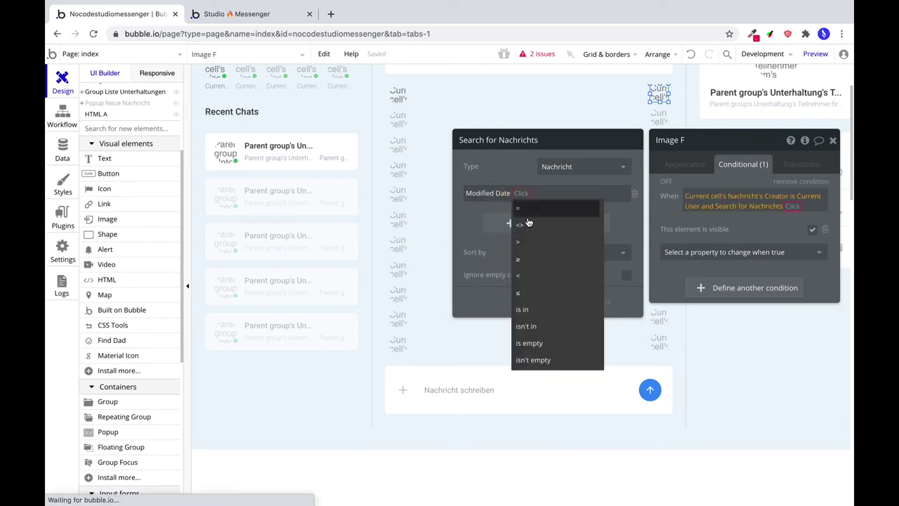
pyautogui.click(533, 244)
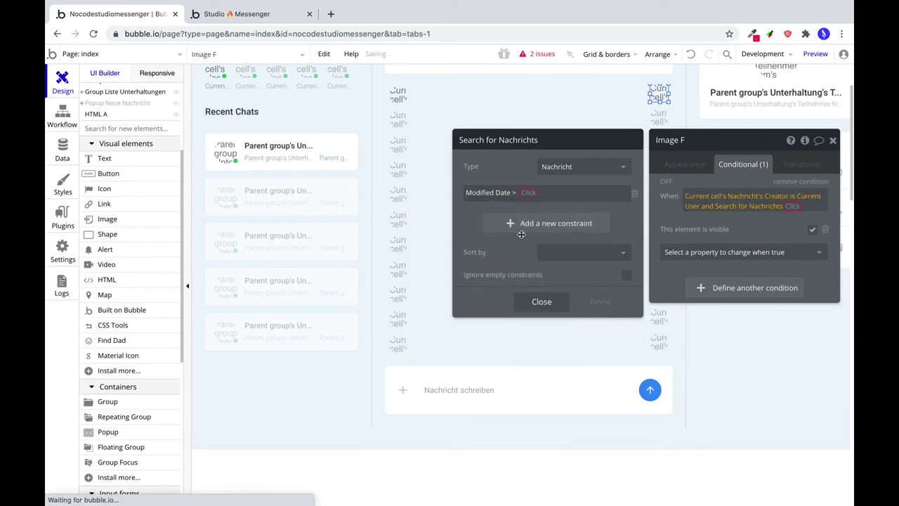
pyautogui.click(528, 192)
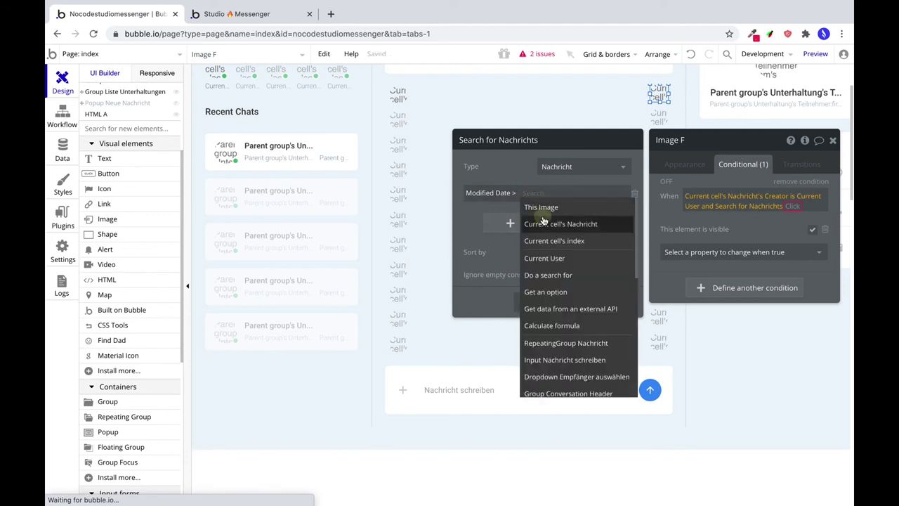
pyautogui.click(545, 222)
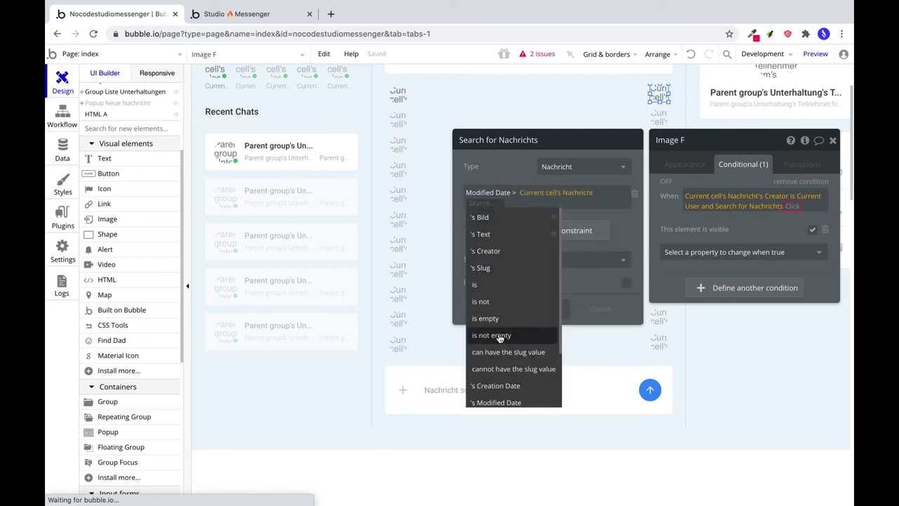
pyautogui.click(493, 401)
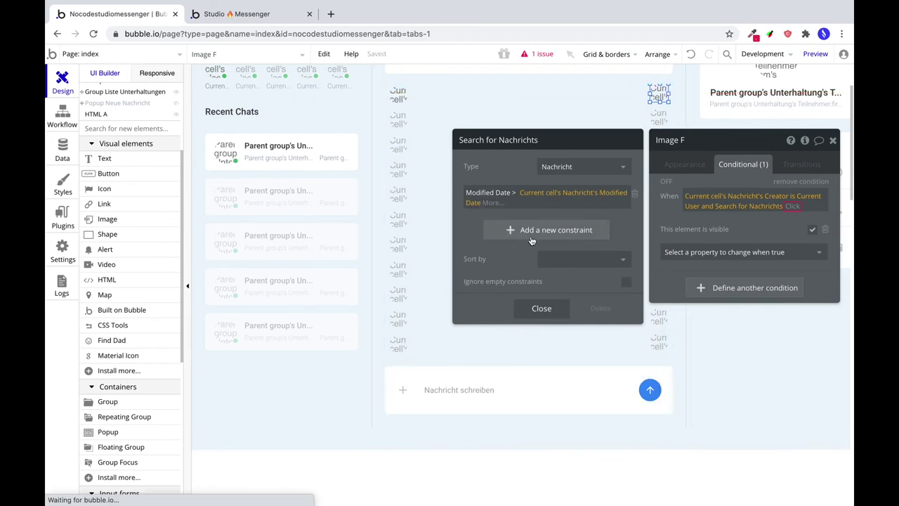
# Sort the search results by Modified Date with Descending set to no, then close the search.
pyautogui.click(552, 259)
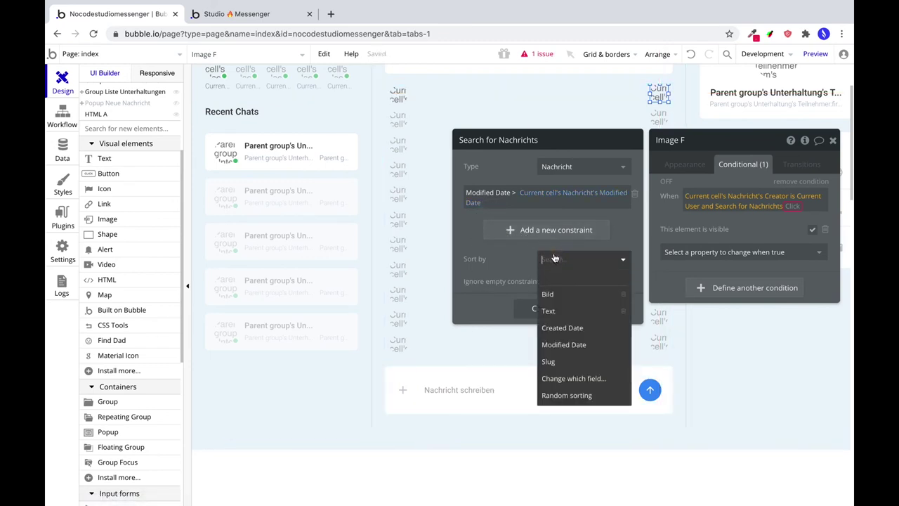
pyautogui.click(570, 344)
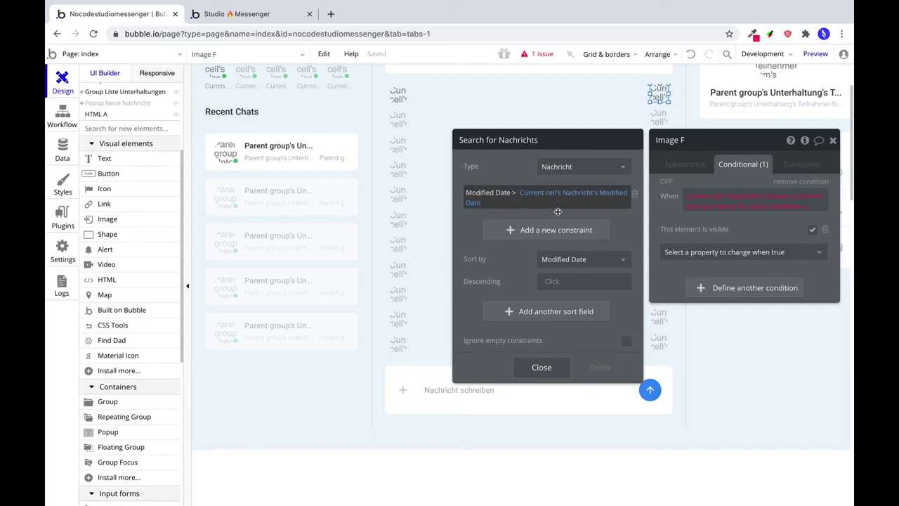
pyautogui.click(555, 281)
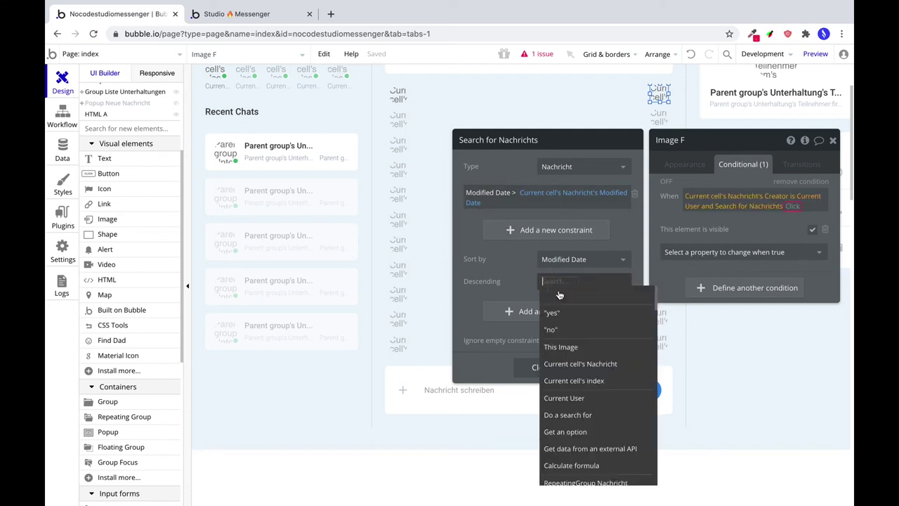
pyautogui.click(569, 331)
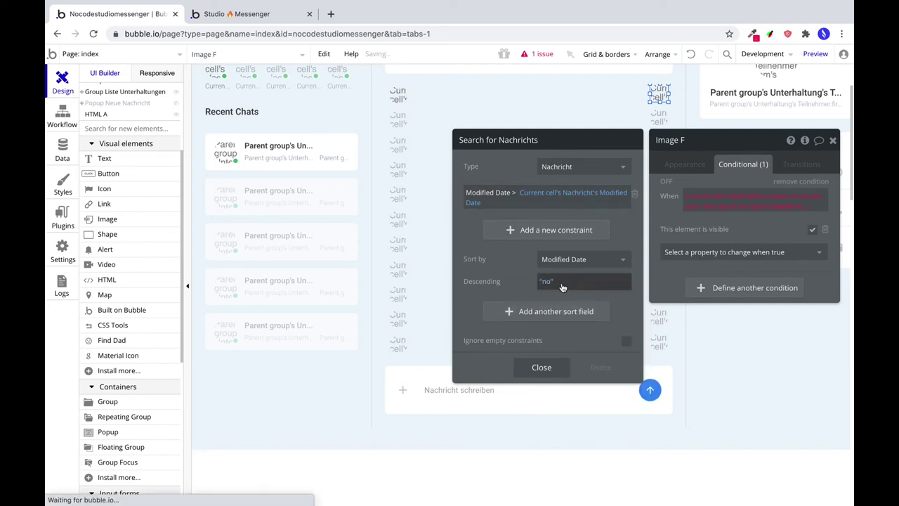
pyautogui.click(803, 209)
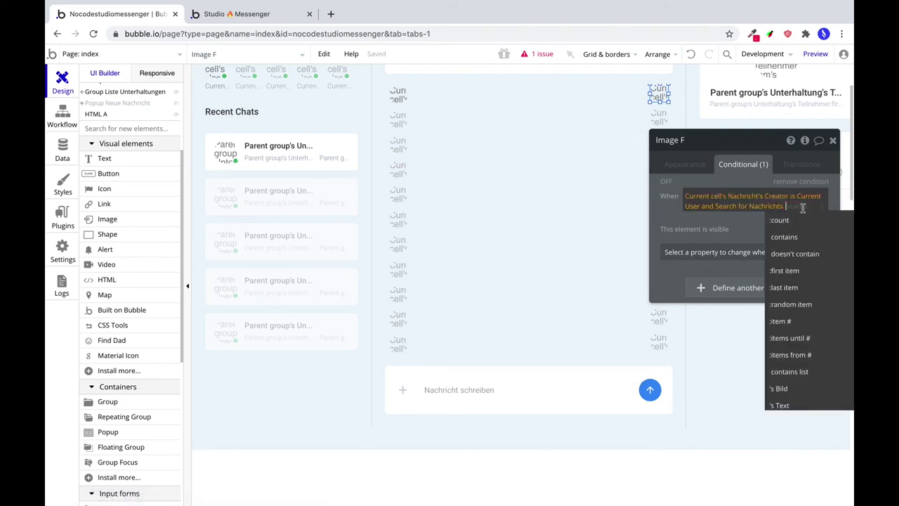
# Continue the condition with the search's :first item's Creator is not Current User.
pyautogui.click(794, 271)
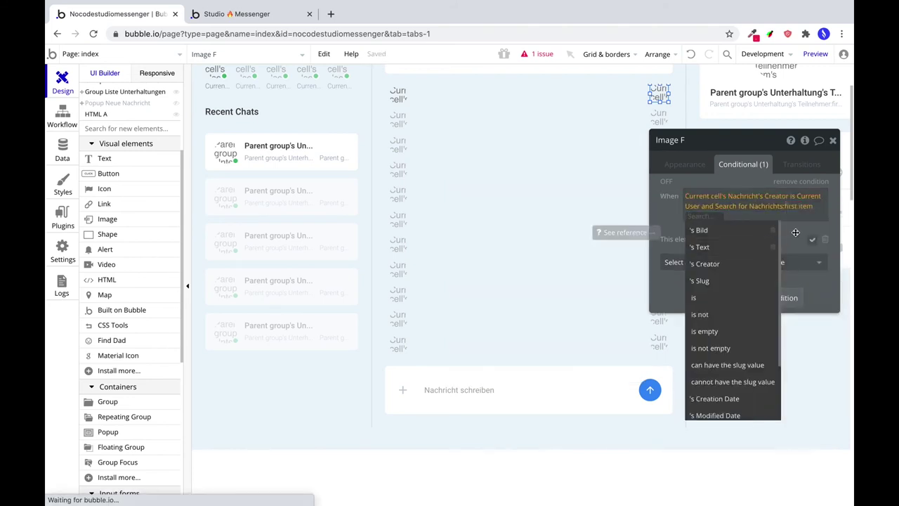
pyautogui.click(734, 265)
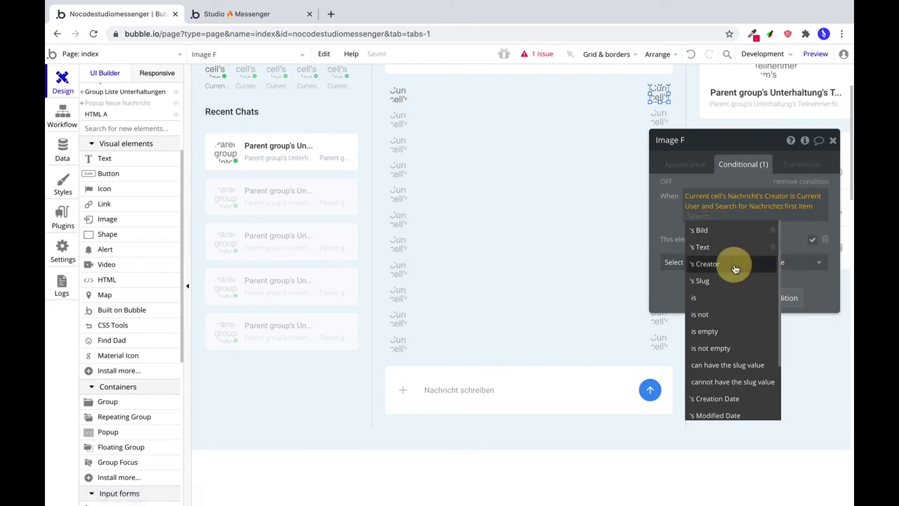
pyautogui.scroll(-3, 755, 328)
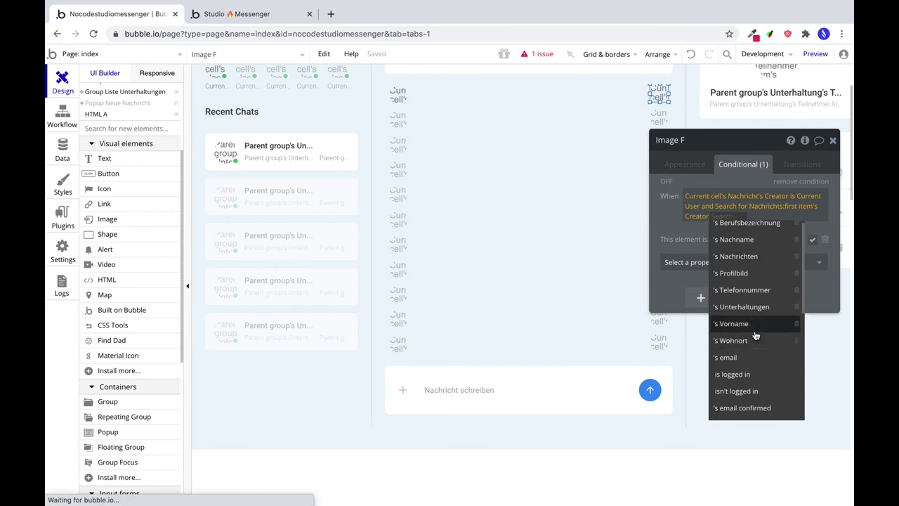
pyautogui.scroll(-4, 754, 344)
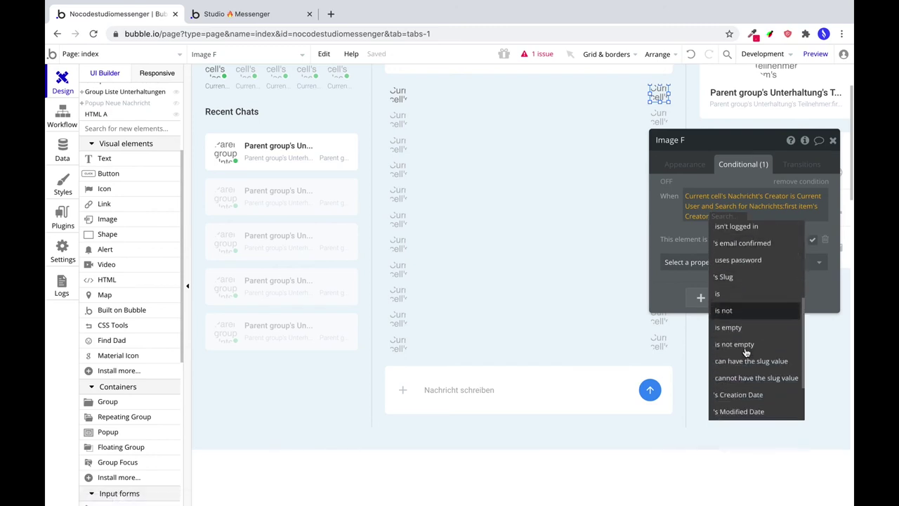
pyautogui.scroll(4, 751, 349)
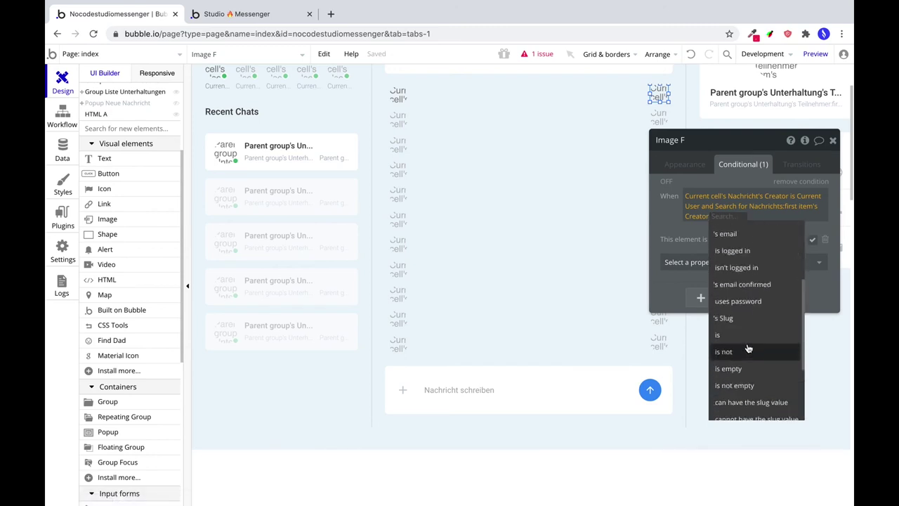
pyautogui.click(745, 347)
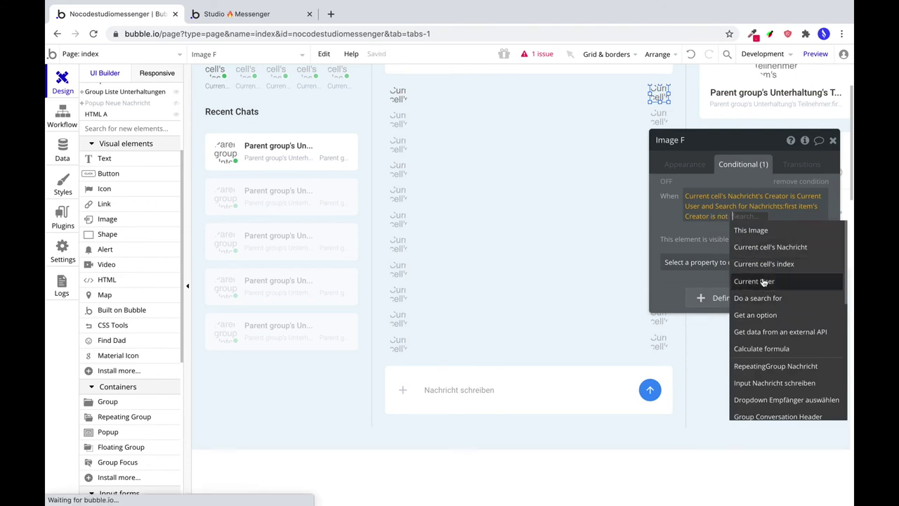
pyautogui.click(754, 281)
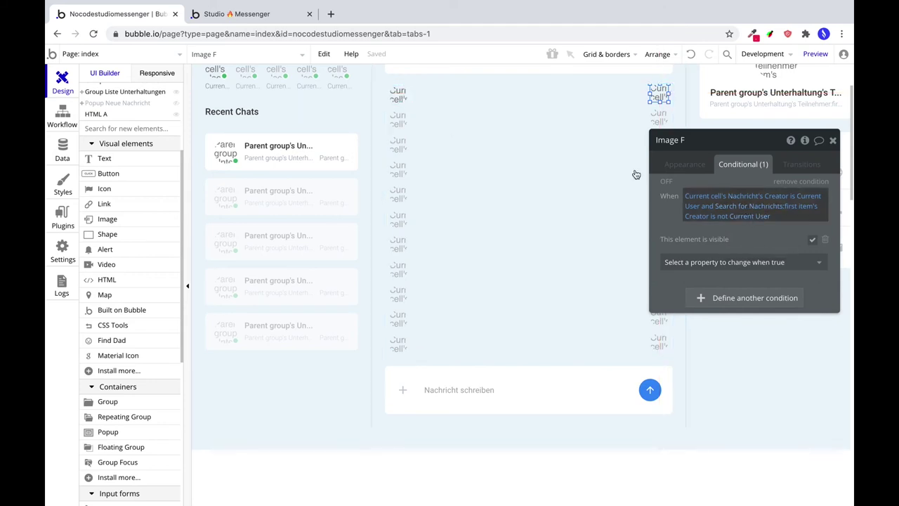
# Copy Image F's conditional formatting and paste it onto Image G.
pyautogui.click(398, 96)
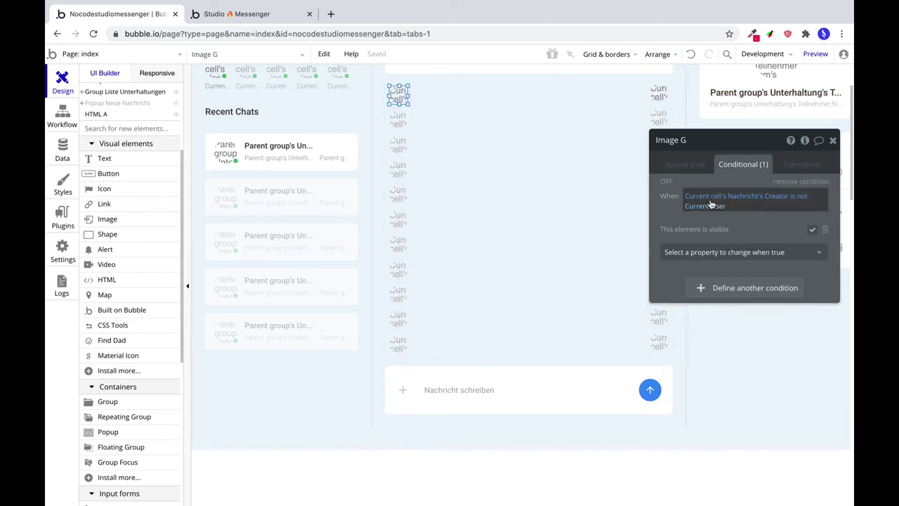
pyautogui.moveTo(399, 94); pyautogui.dragTo(659, 95)
pyautogui.click(659, 95)
pyautogui.rightClick(659, 96)
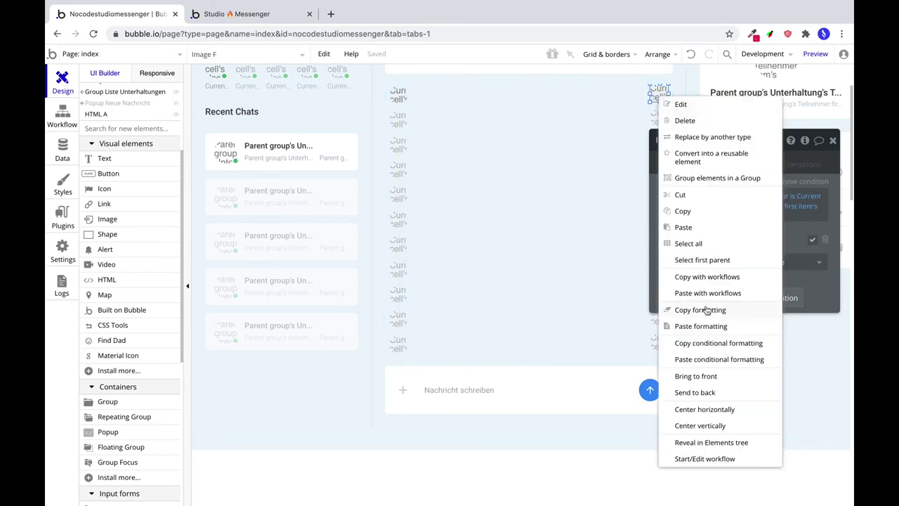
pyautogui.click(720, 345)
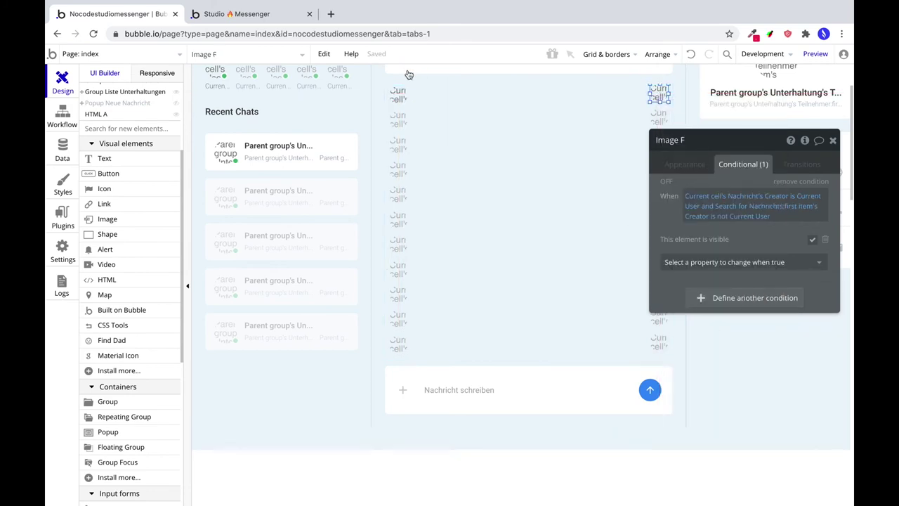
pyautogui.click(401, 95)
pyautogui.rightClick(405, 96)
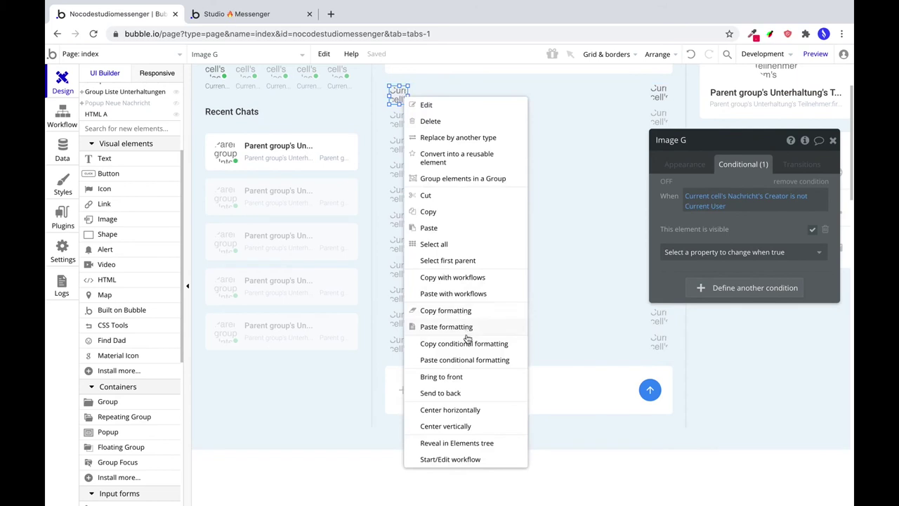
pyautogui.click(469, 360)
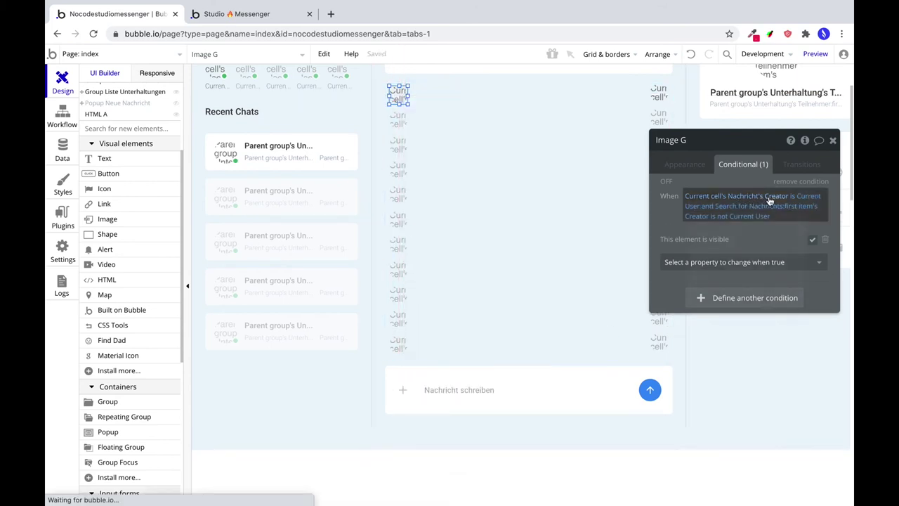
# Switch Image G's creator comparisons to 'is not' and 'is', then preview the app.
pyautogui.click(793, 203)
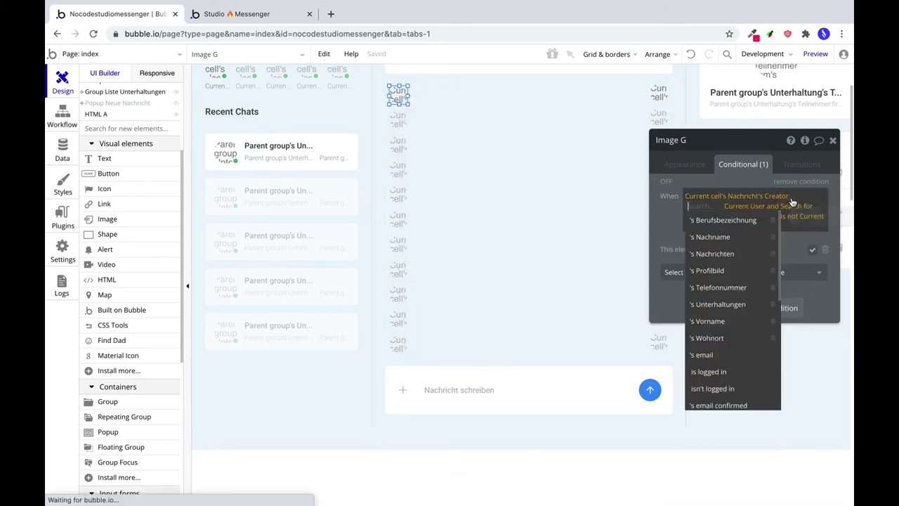
pyautogui.scroll(-1, 730, 375)
pyautogui.scroll(-2, 730, 371)
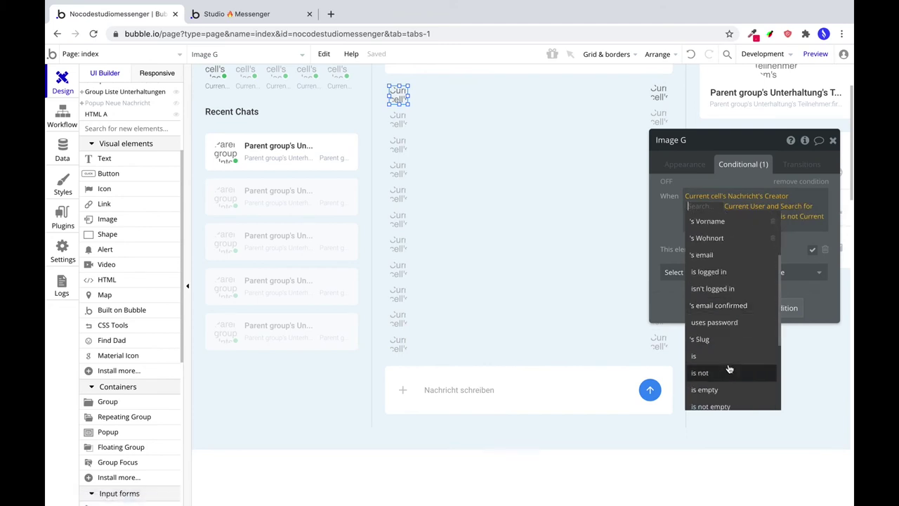
pyautogui.click(717, 373)
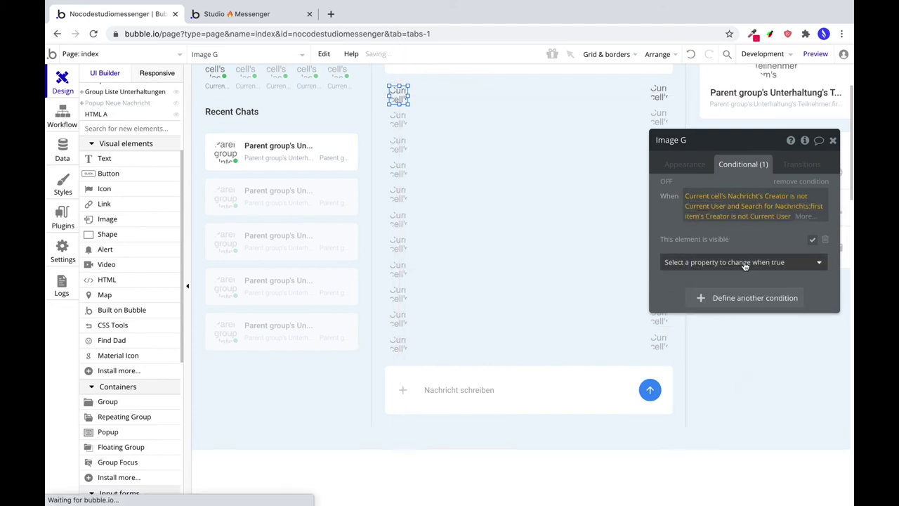
pyautogui.click(740, 221)
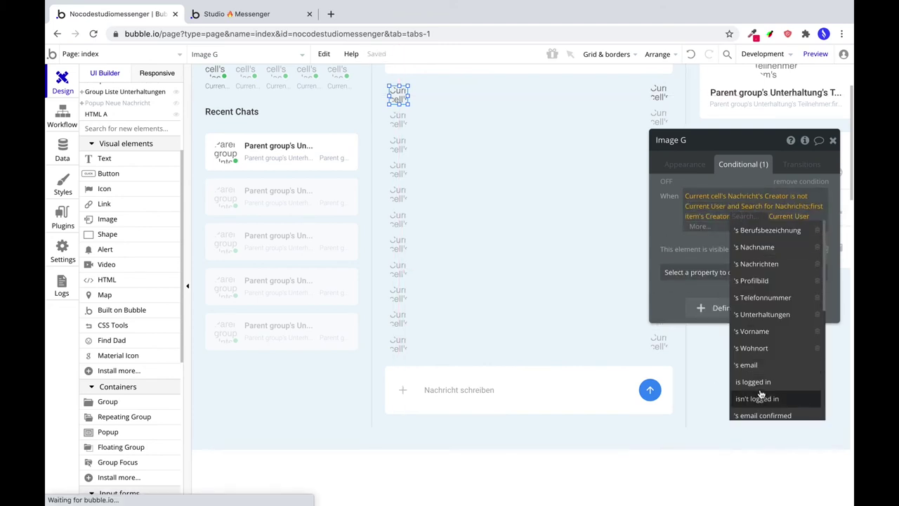
pyautogui.scroll(-1, 755, 386)
pyautogui.scroll(-1, 767, 384)
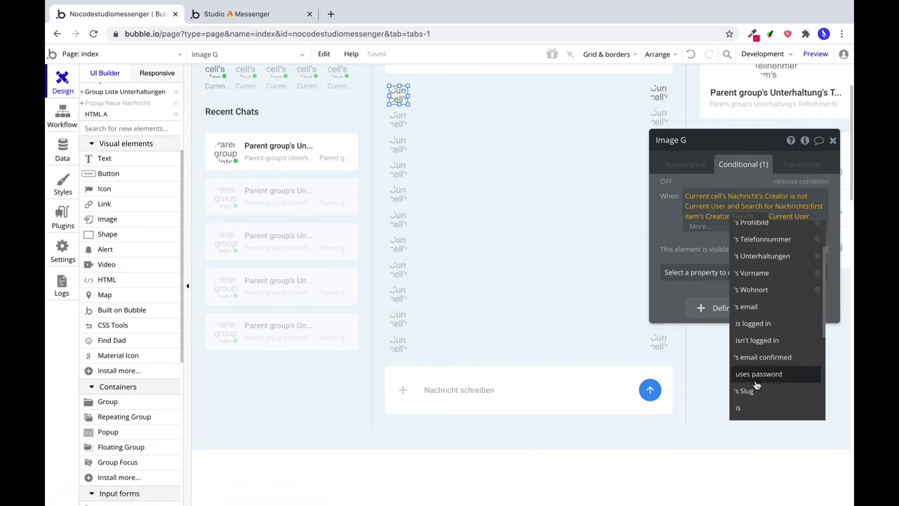
pyautogui.click(724, 332)
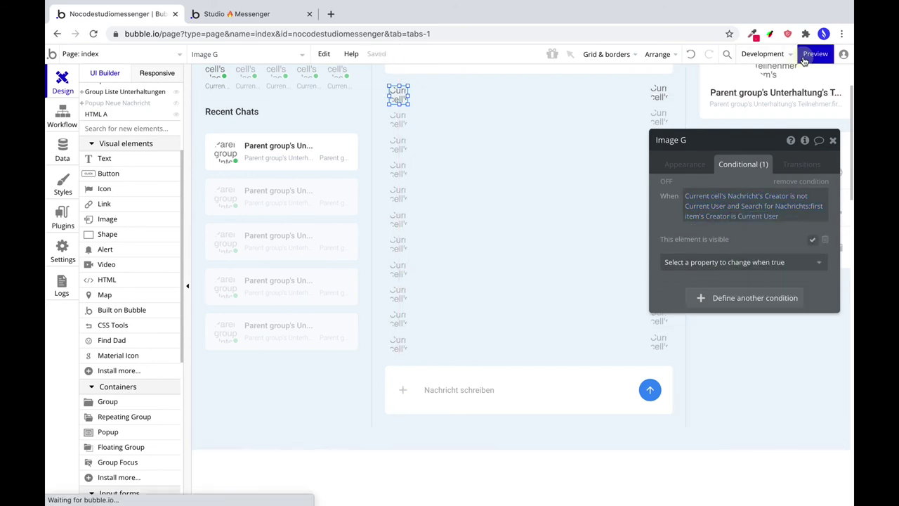
pyautogui.click(812, 54)
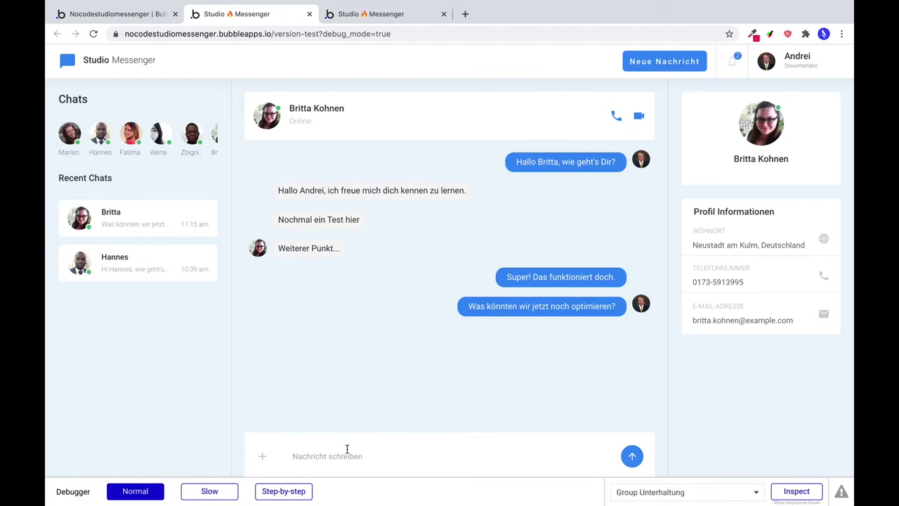
# Send the chat message 'Daw ist doch super' in the preview's Nachricht schreiben field.
pyautogui.click(312, 452)
pyautogui.write('Da')
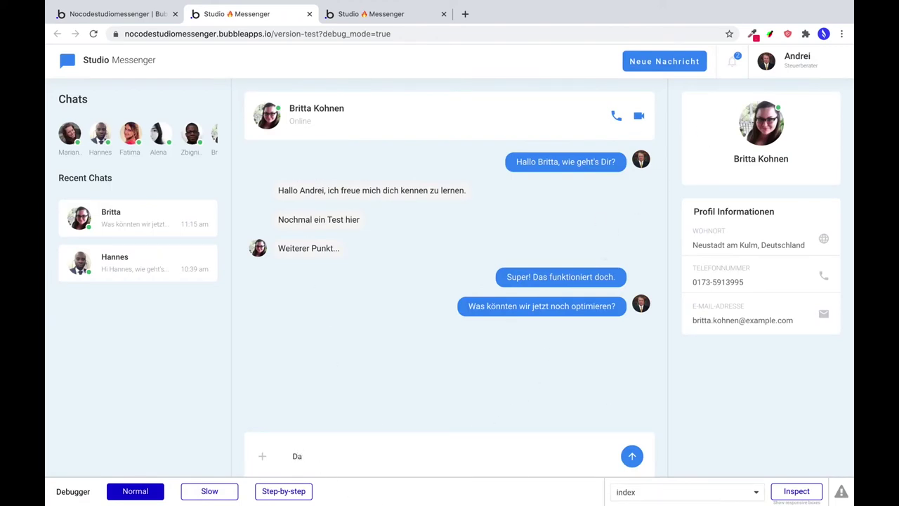
pyautogui.write('w ist doch super')
pyautogui.press('Return')
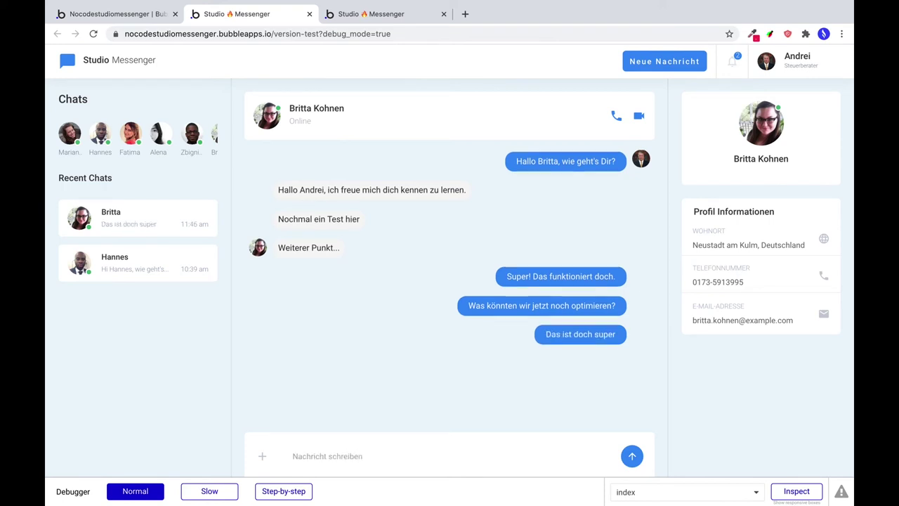
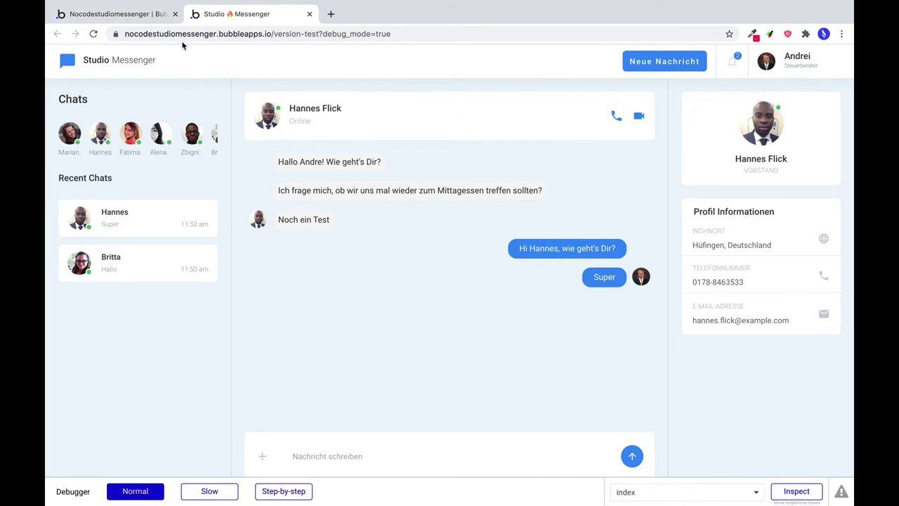
# Open the click workflow of the Senden button in the new-message popup.
pyautogui.click(124, 14)
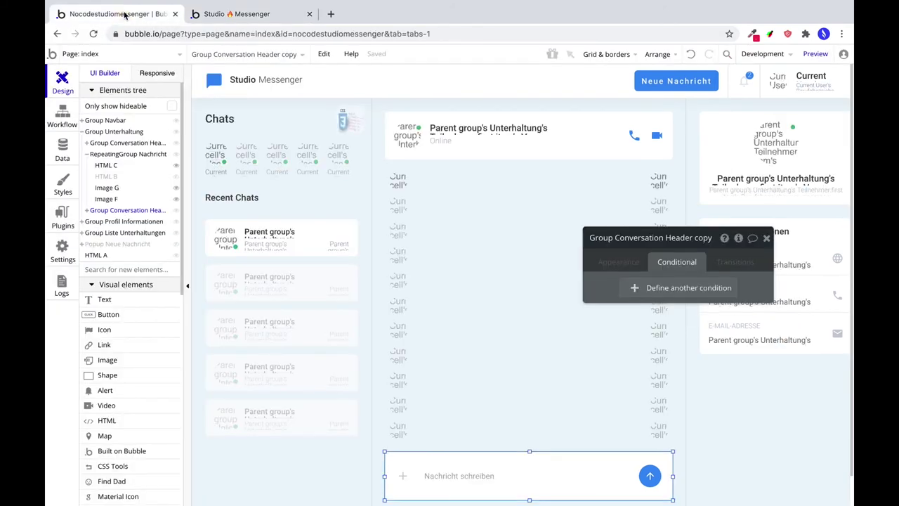
pyautogui.click(120, 244)
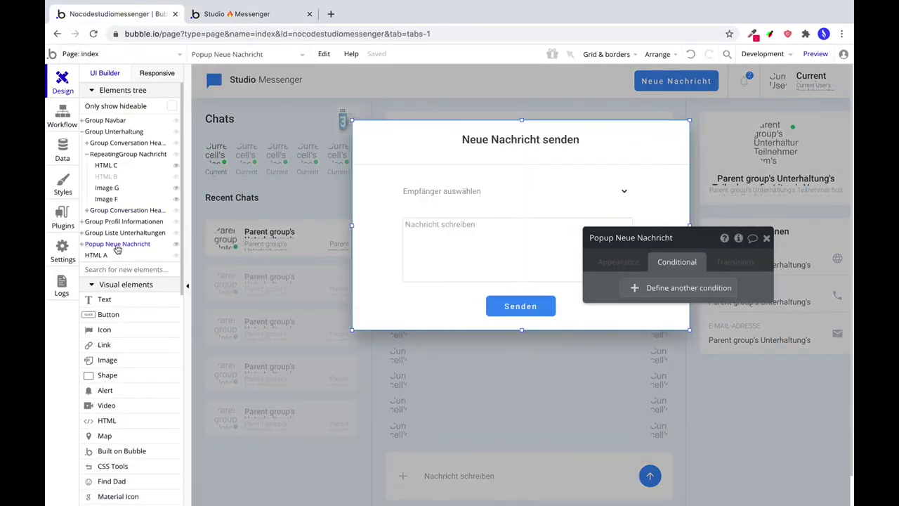
pyautogui.click(521, 306)
pyautogui.click(599, 260)
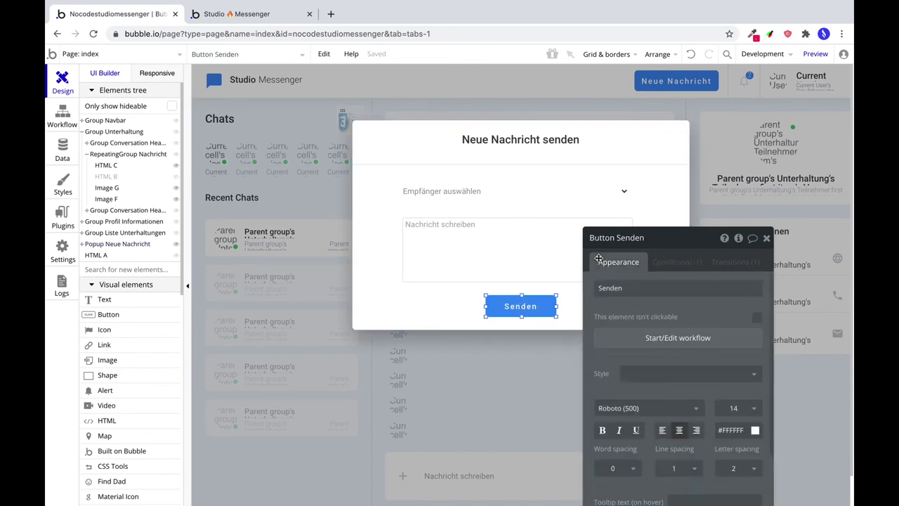
pyautogui.moveTo(670, 239); pyautogui.dragTo(733, 77)
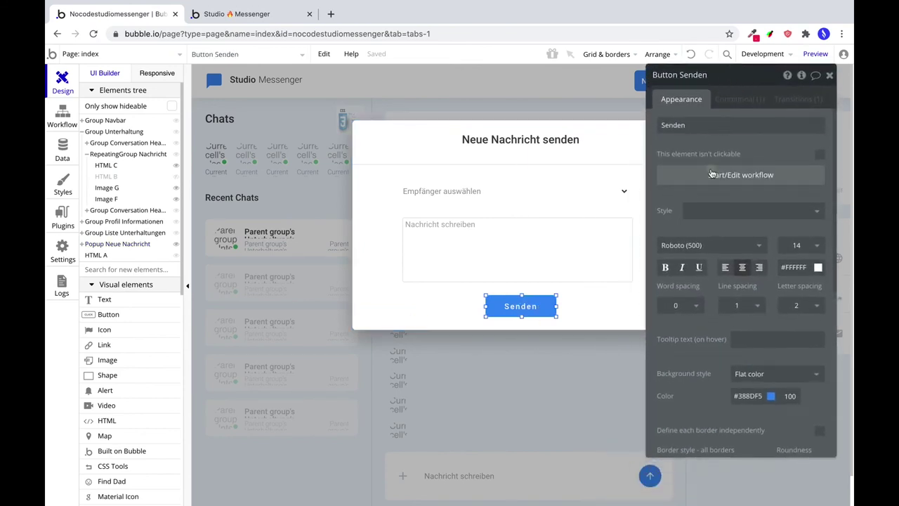
pyautogui.click(711, 174)
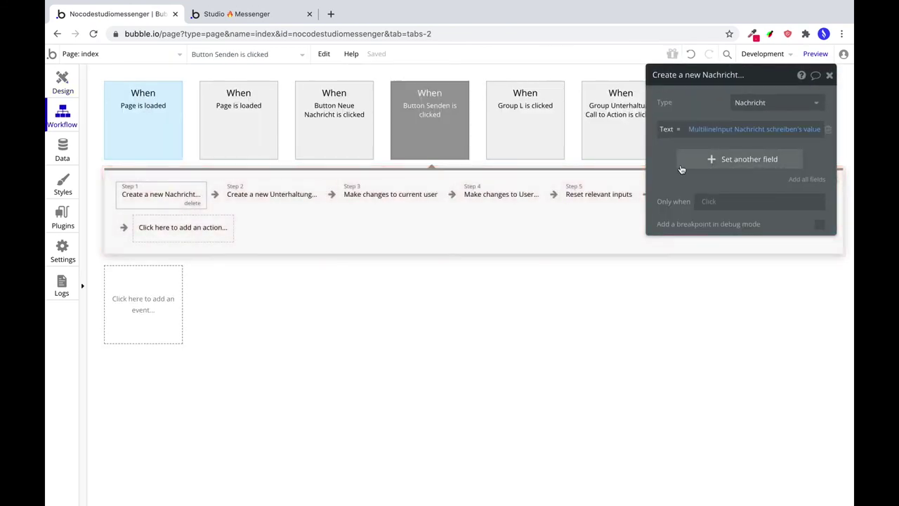
# Add a new yes/no message field 'Ungelesen?' to the create step and set it to yes.
pyautogui.click(710, 160)
pyautogui.click(674, 155)
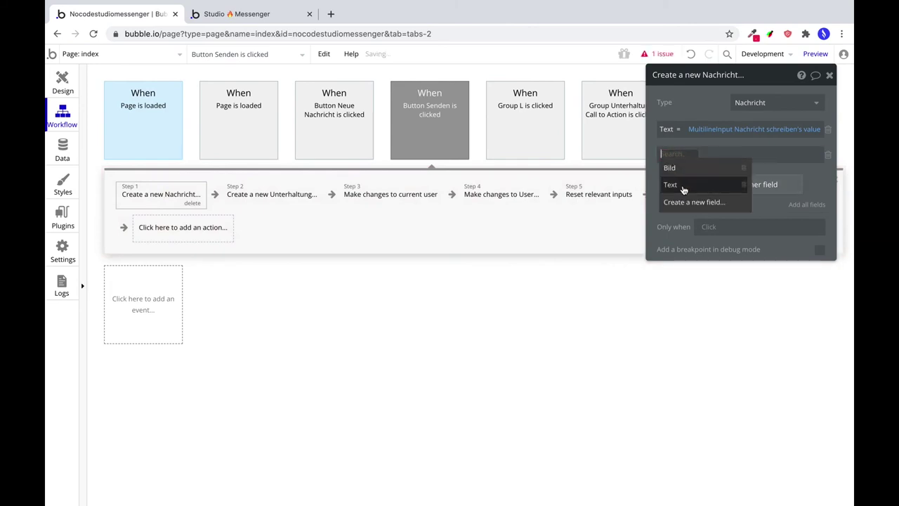
pyautogui.click(689, 202)
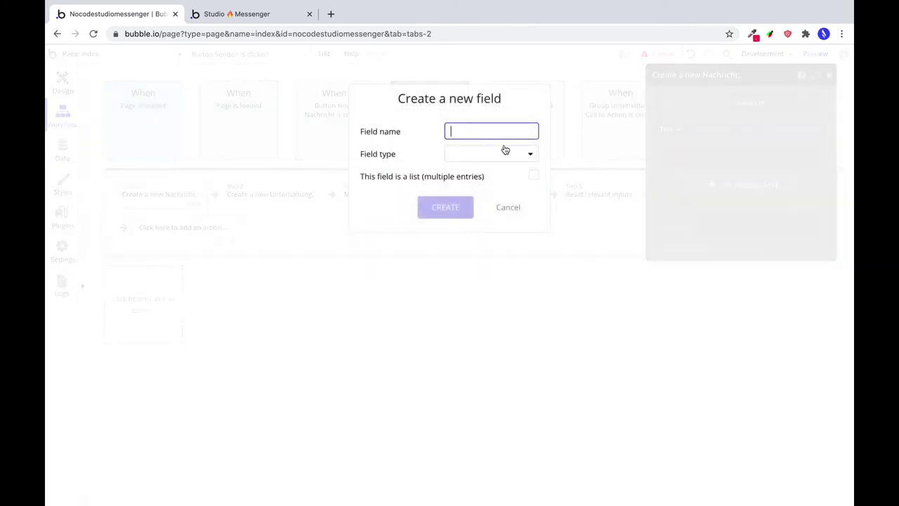
pyautogui.write('U')
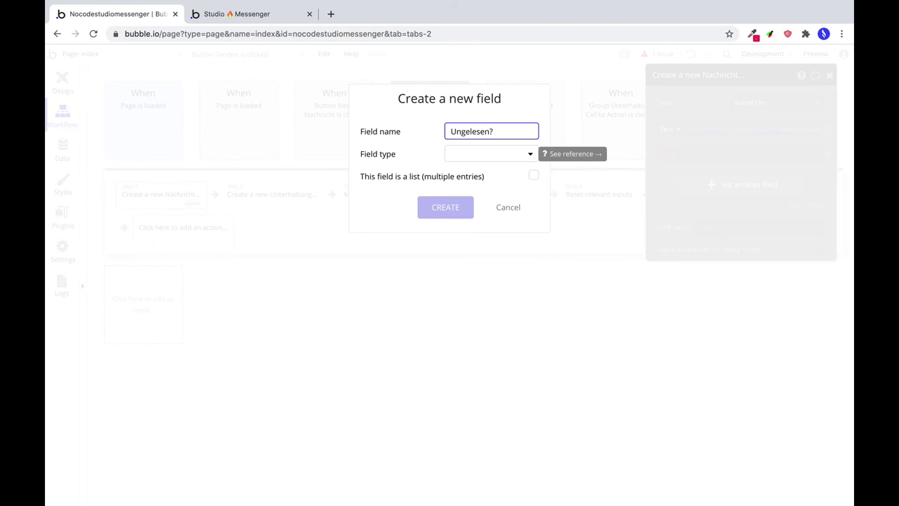
pyautogui.click(470, 156)
pyautogui.click(482, 274)
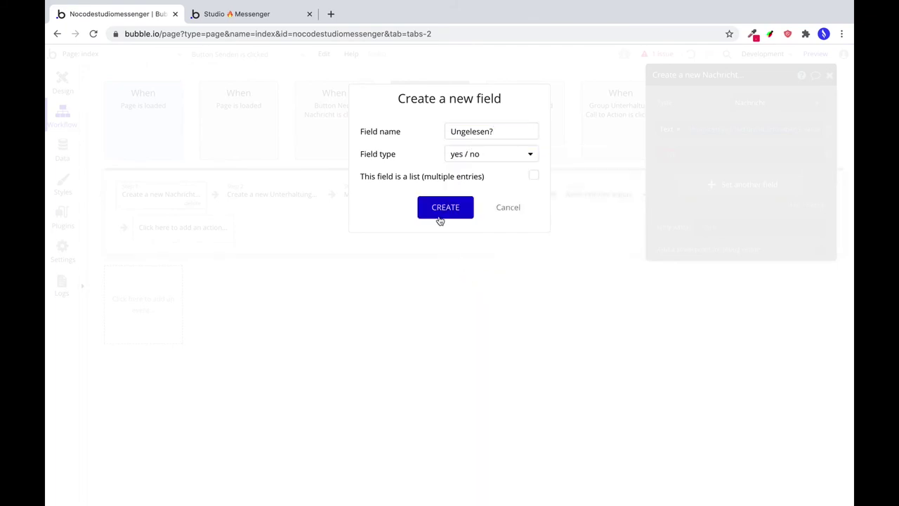
pyautogui.click(441, 219)
pyautogui.click(718, 153)
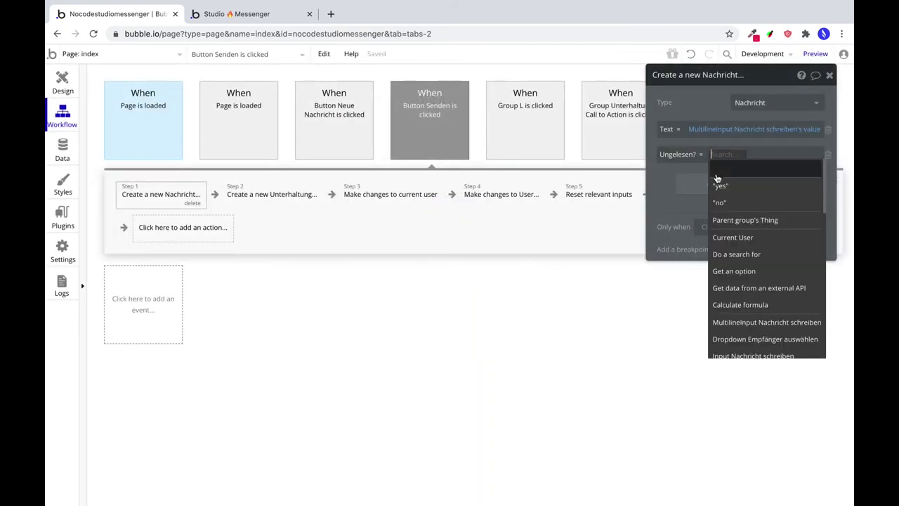
pyautogui.click(719, 184)
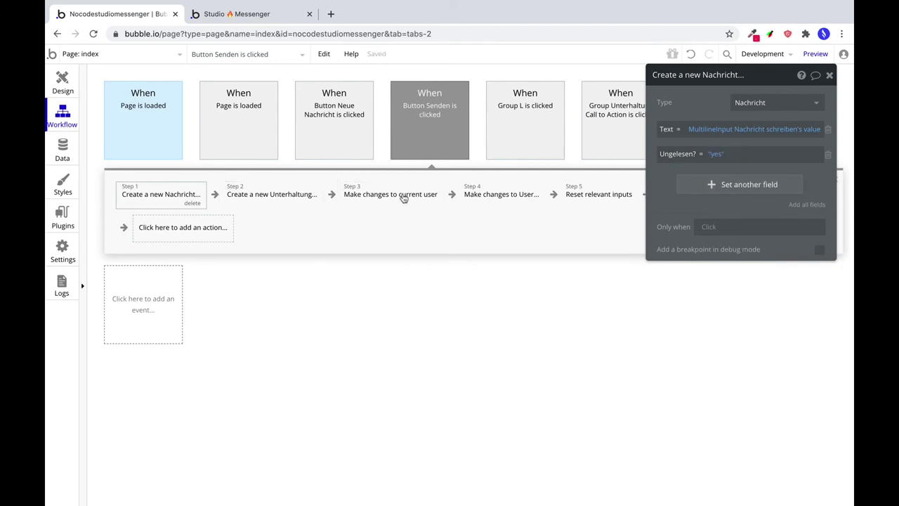
pyautogui.click(70, 95)
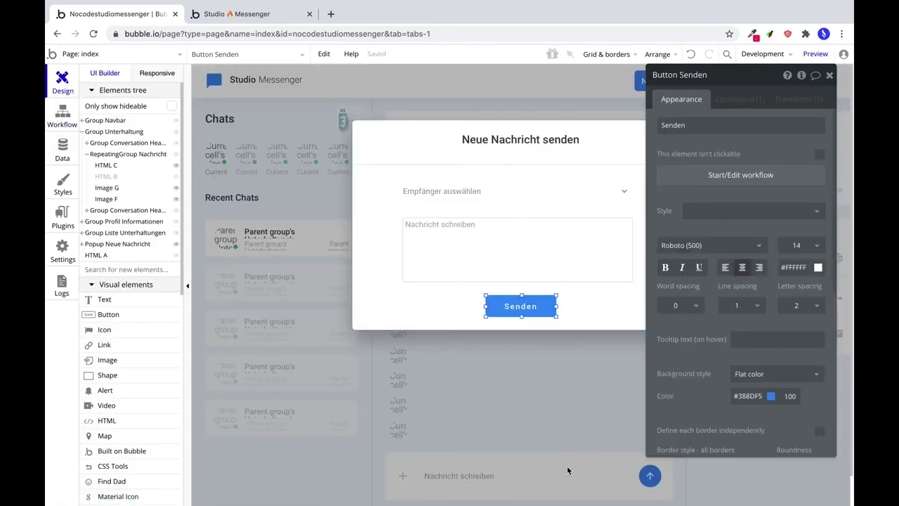
# In the round send button's Create a new Nachricht step, set Ungelesen? to yes.
pyautogui.click(567, 466)
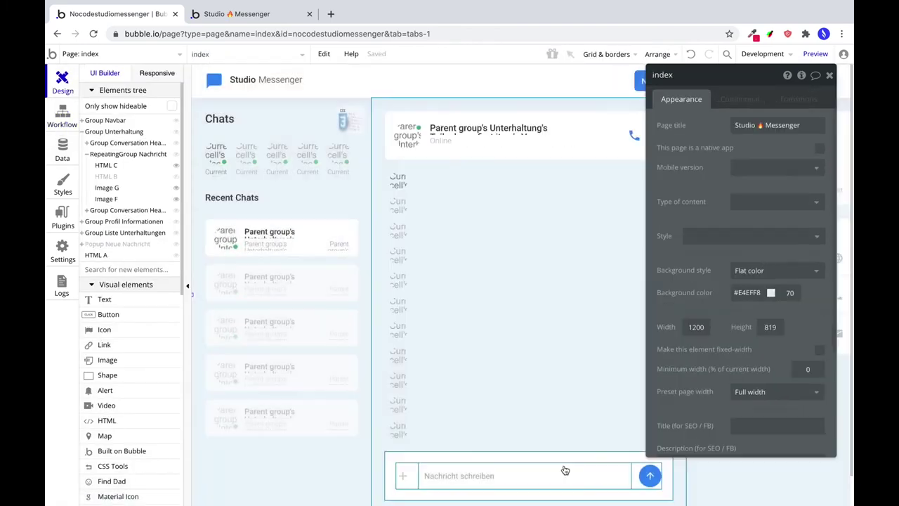
pyautogui.click(648, 474)
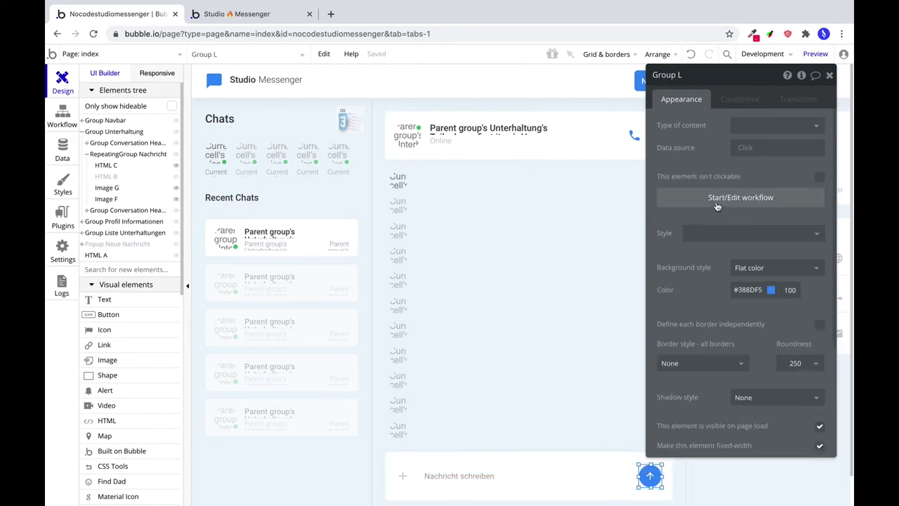
pyautogui.click(716, 199)
pyautogui.click(145, 196)
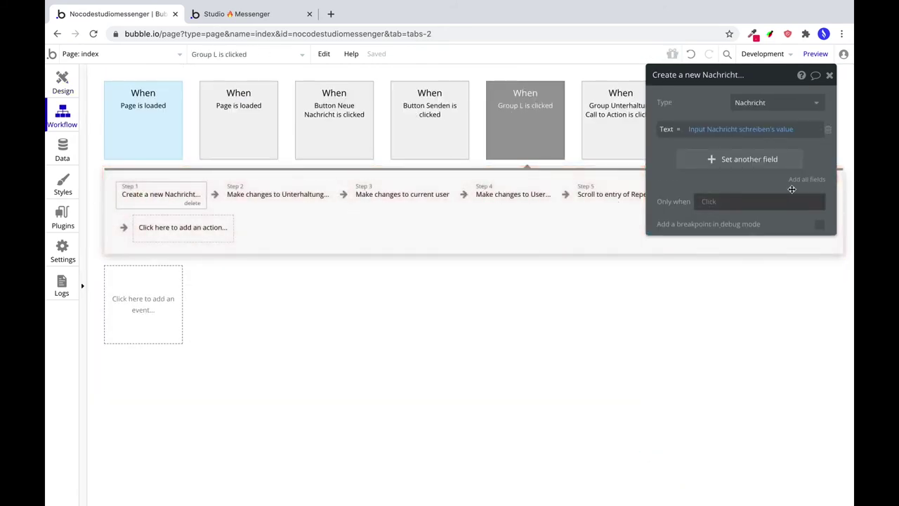
pyautogui.click(744, 159)
pyautogui.click(676, 154)
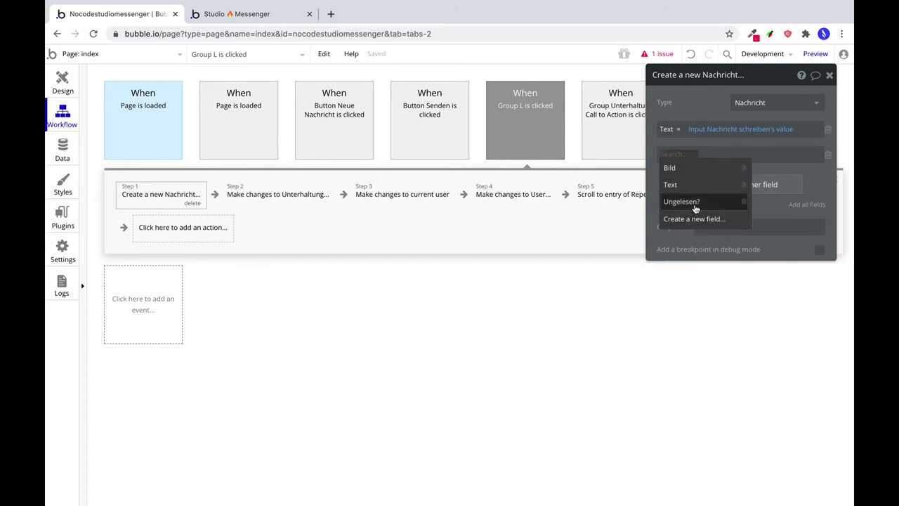
pyautogui.click(695, 202)
pyautogui.click(720, 184)
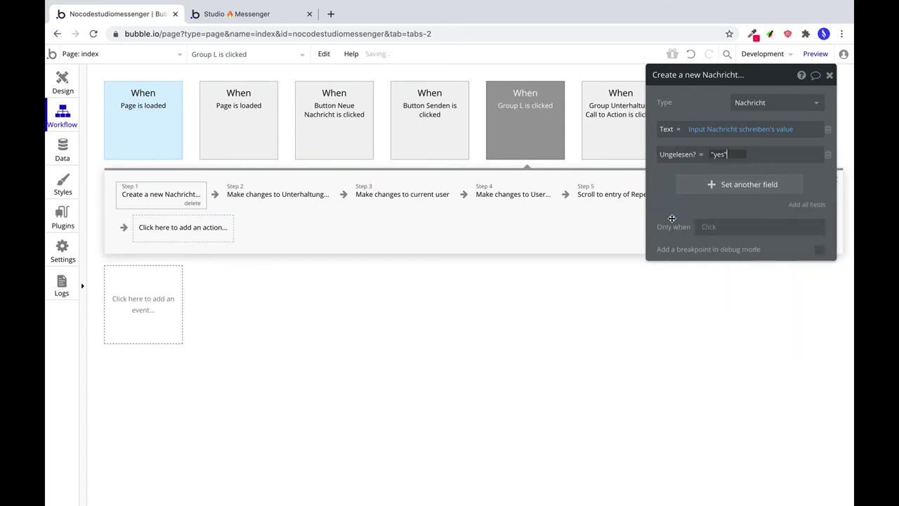
pyautogui.click(665, 216)
pyautogui.click(59, 74)
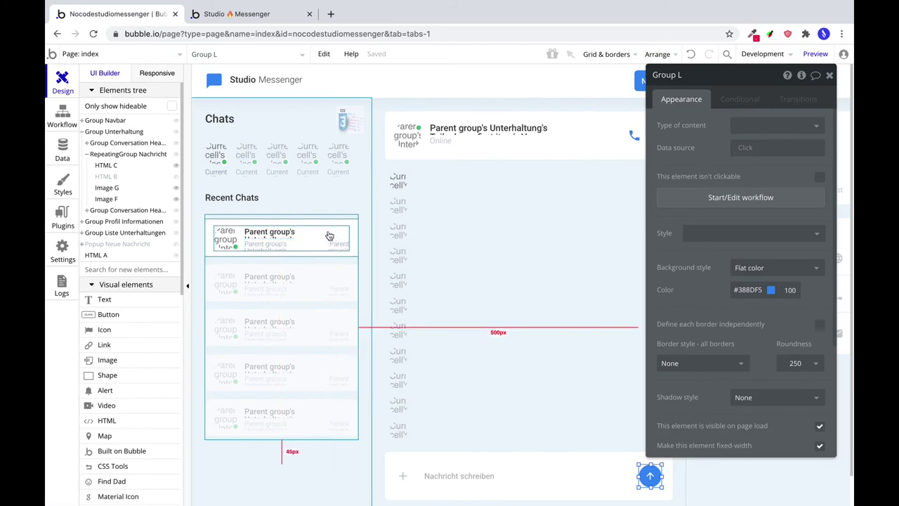
# Add a condition on the Recent Chats name text: the conversation's last Nachricht's Ungelesen? is yes.
pyautogui.click(290, 236)
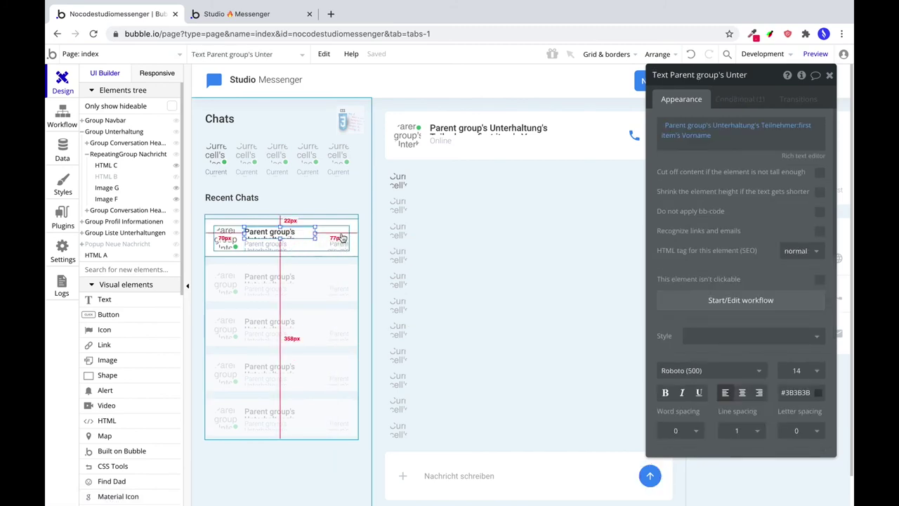
pyautogui.click(749, 99)
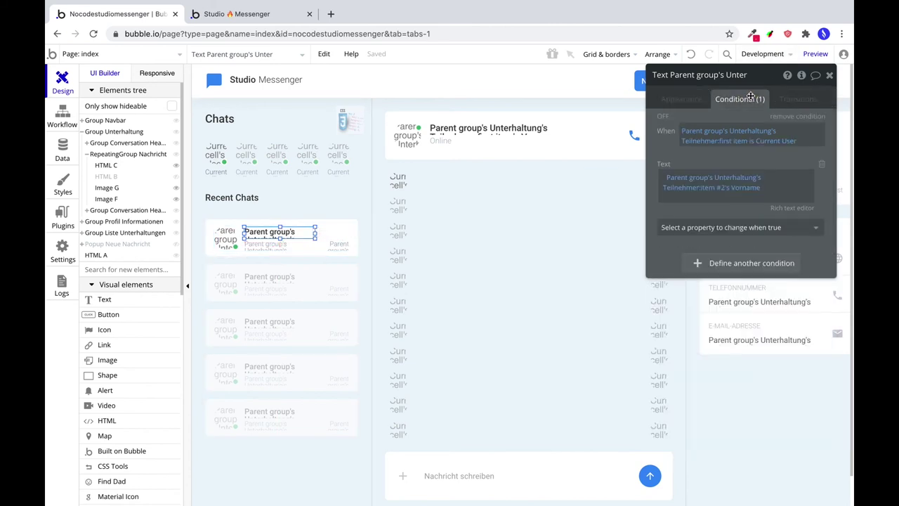
pyautogui.click(708, 265)
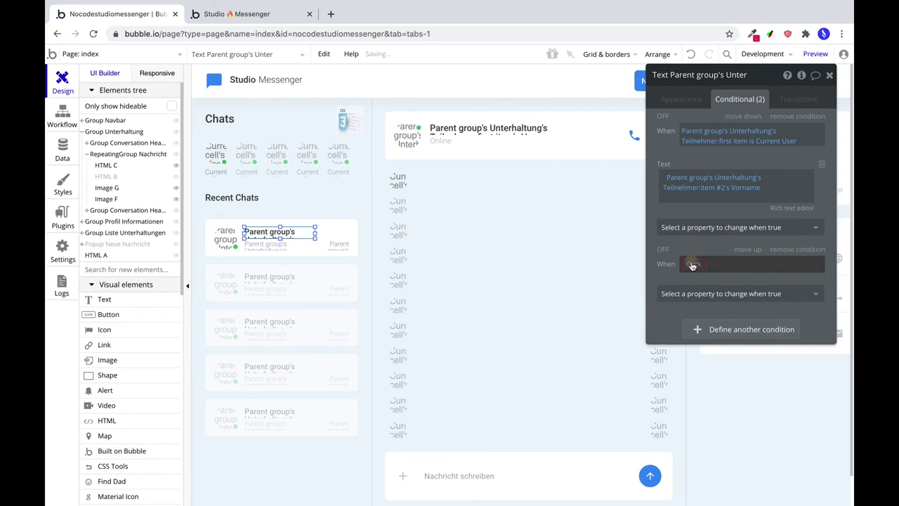
pyautogui.click(692, 266)
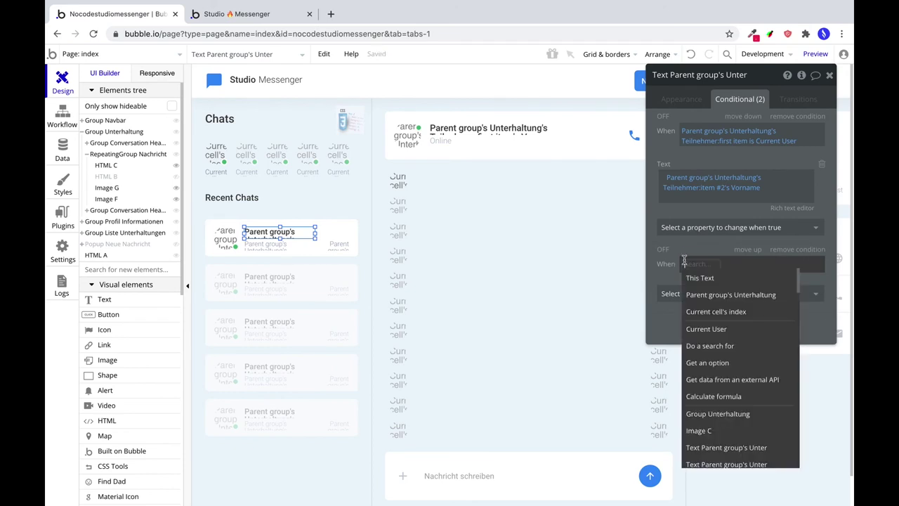
pyautogui.click(720, 299)
pyautogui.click(779, 278)
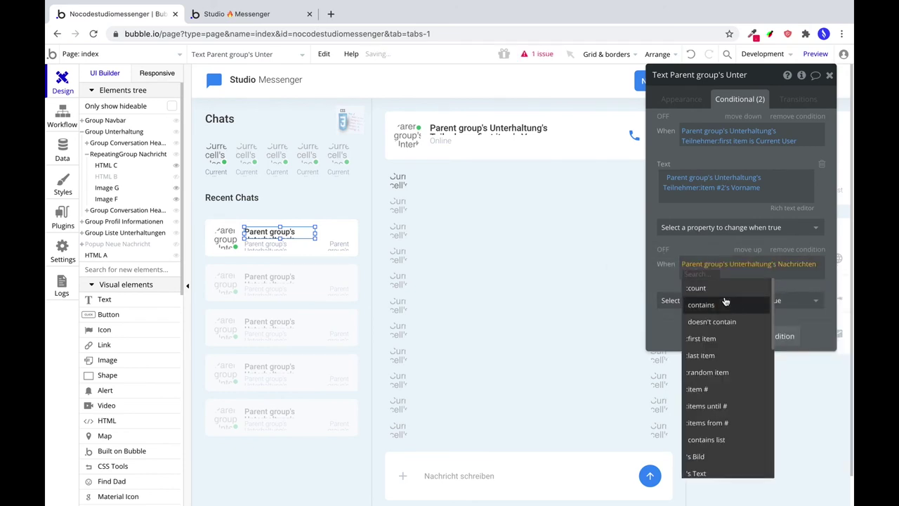
pyautogui.click(717, 358)
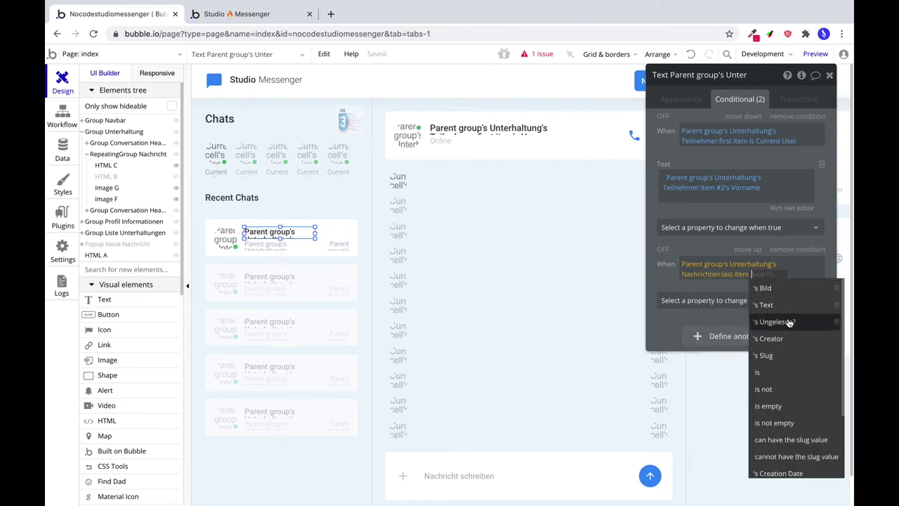
pyautogui.click(785, 321)
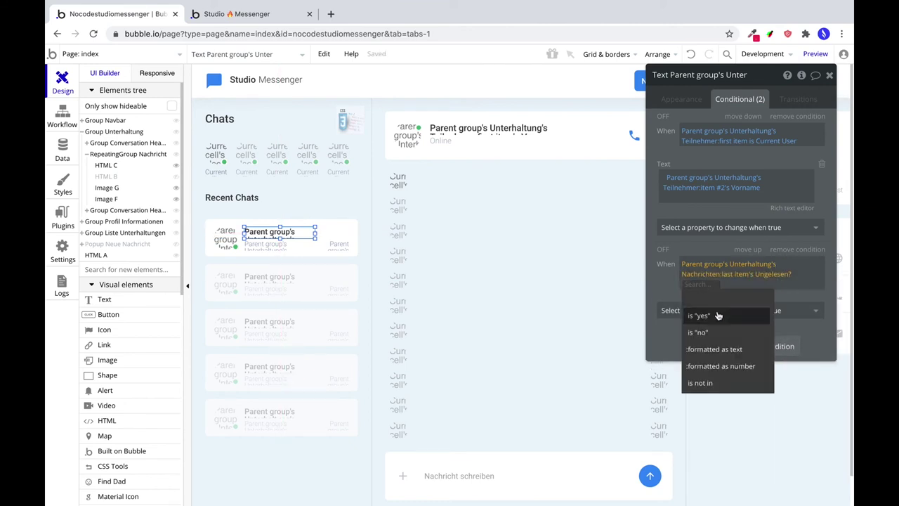
pyautogui.click(702, 316)
# Extend the condition with 'and the last Nachricht's Creator is not Current User'.
pyautogui.click(694, 285)
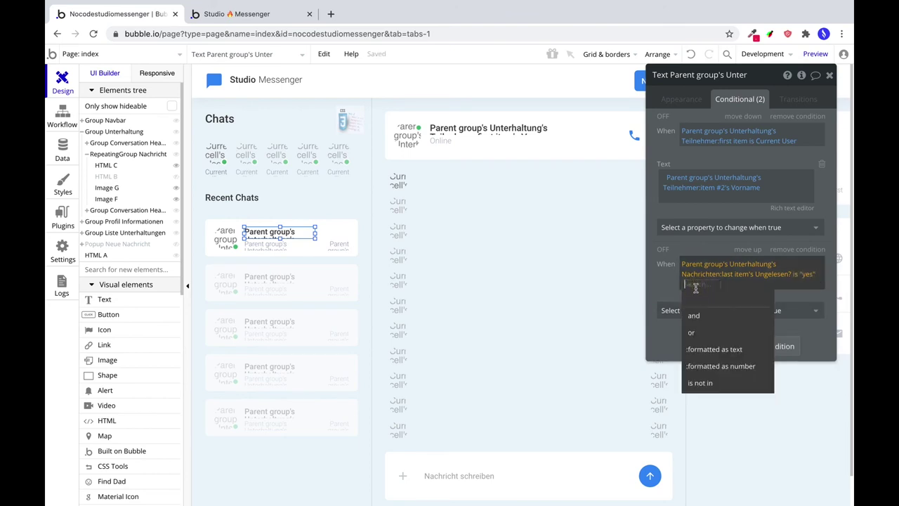
pyautogui.click(694, 313)
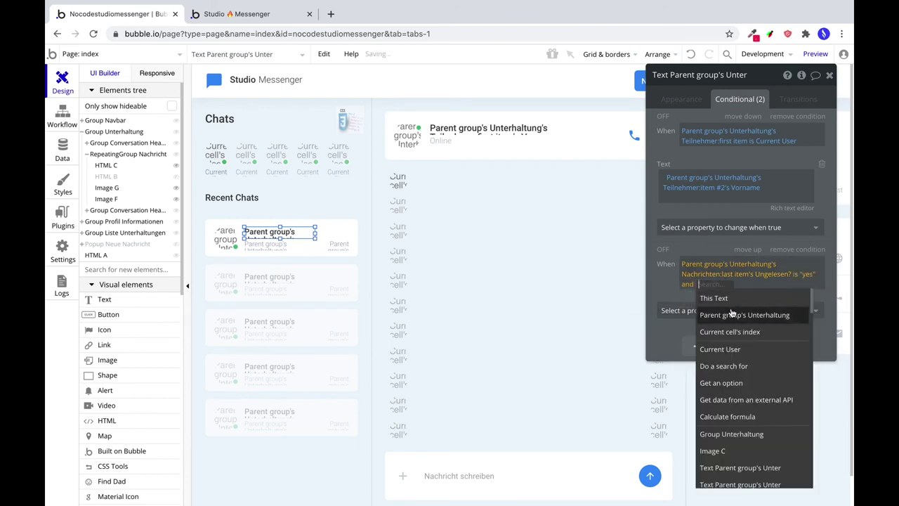
pyautogui.click(731, 315)
pyautogui.click(725, 312)
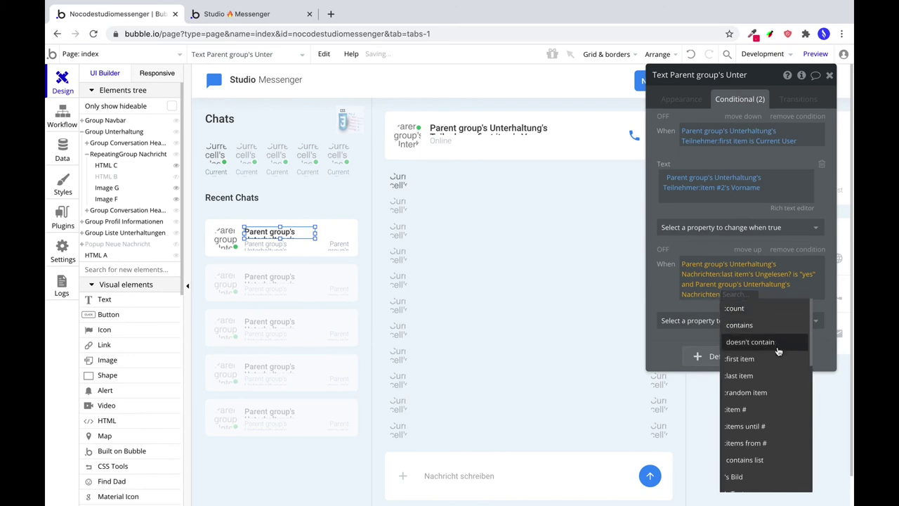
pyautogui.click(752, 378)
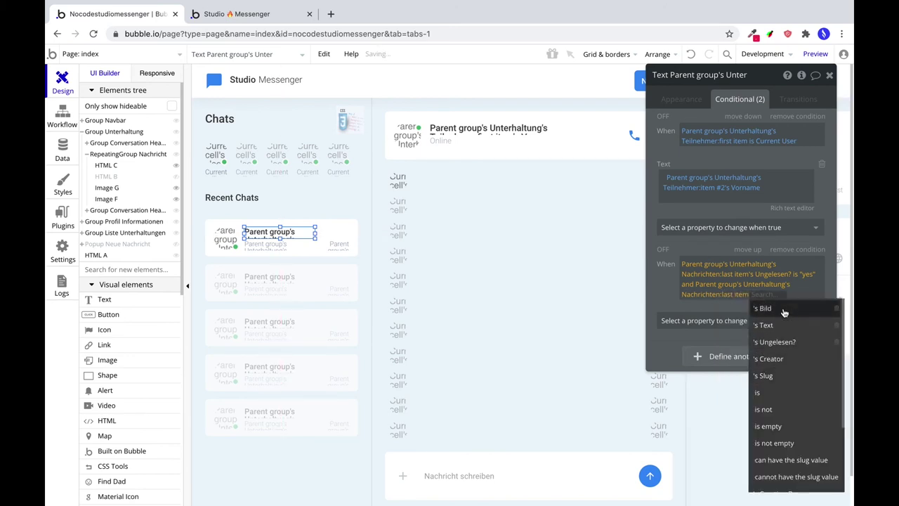
pyautogui.click(774, 357)
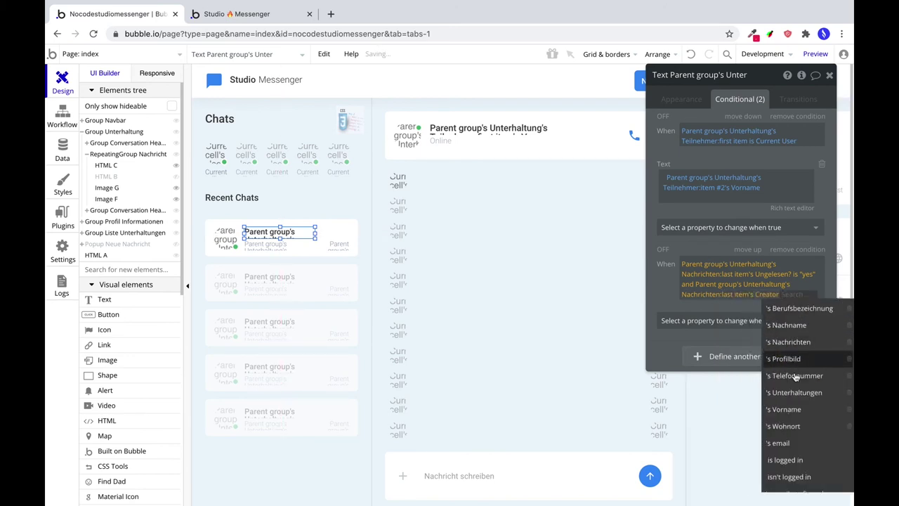
pyautogui.scroll(-2, 787, 440)
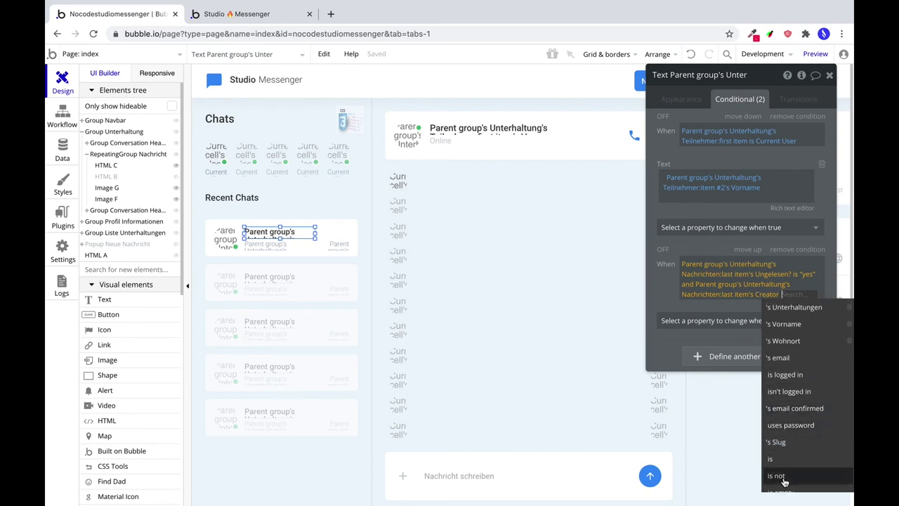
pyautogui.click(782, 485)
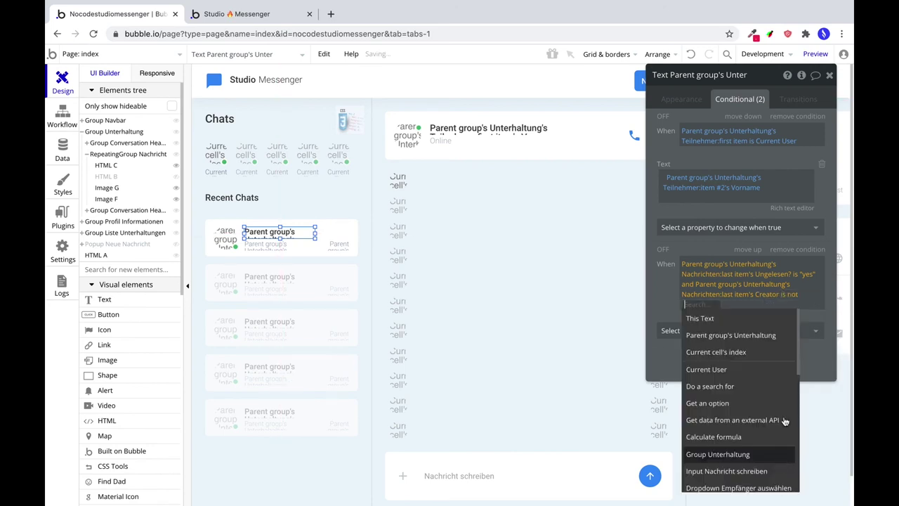
pyautogui.click(717, 371)
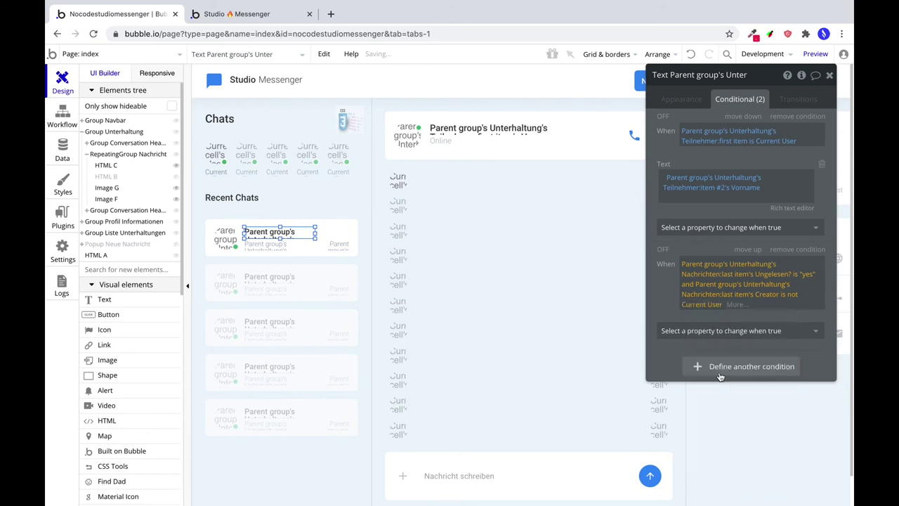
# Make the condition change the font to Roboto (900).
pyautogui.click(702, 330)
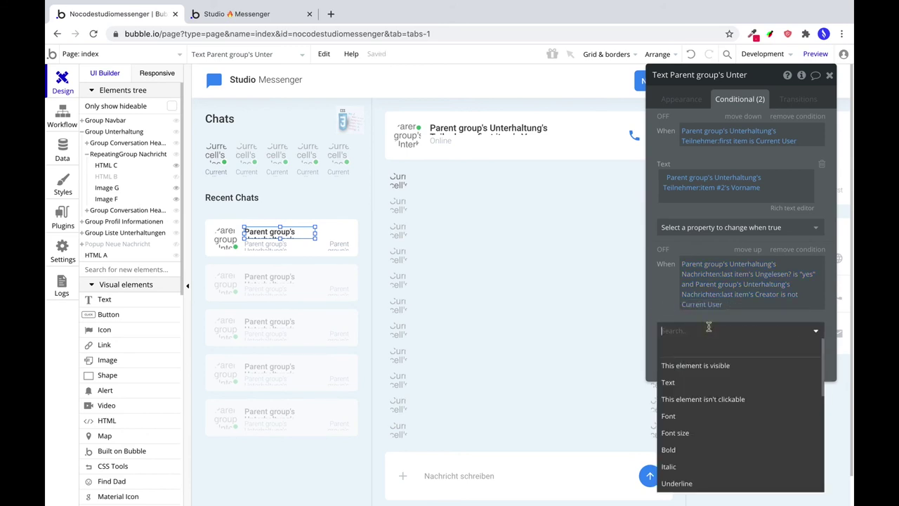
pyautogui.click(707, 414)
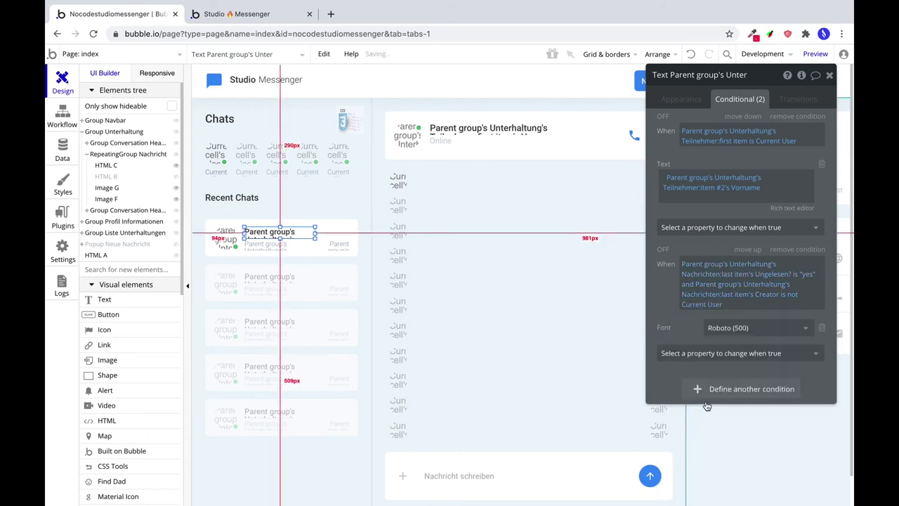
pyautogui.click(741, 330)
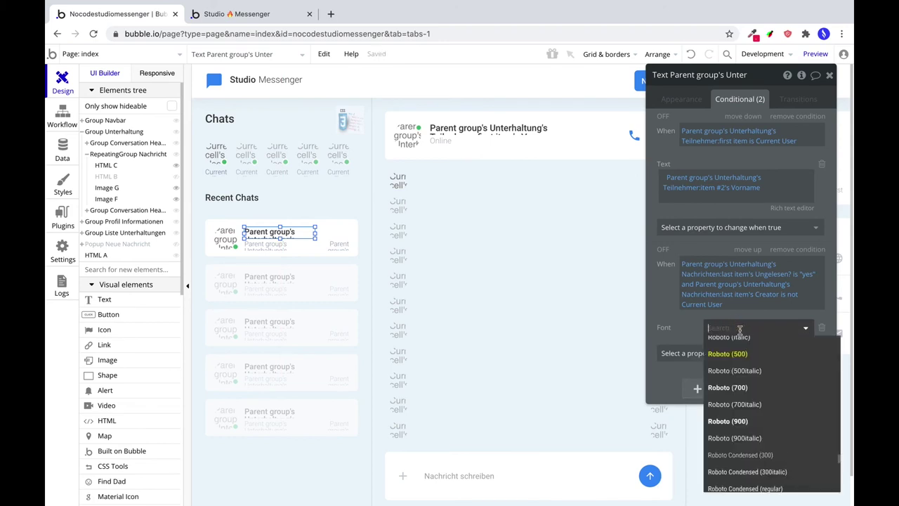
pyautogui.click(741, 421)
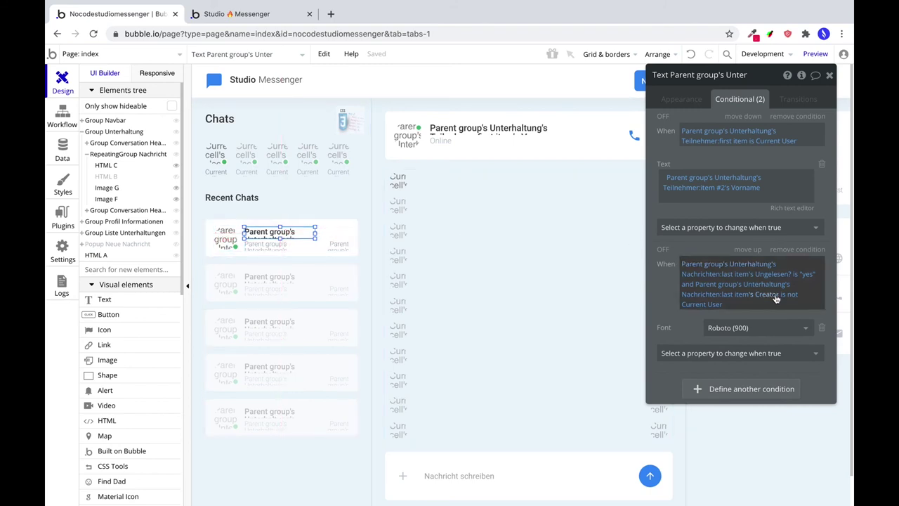
# Open the click workflow of the Group Unterhaltung conversation group.
pyautogui.click(342, 236)
pyautogui.click(668, 90)
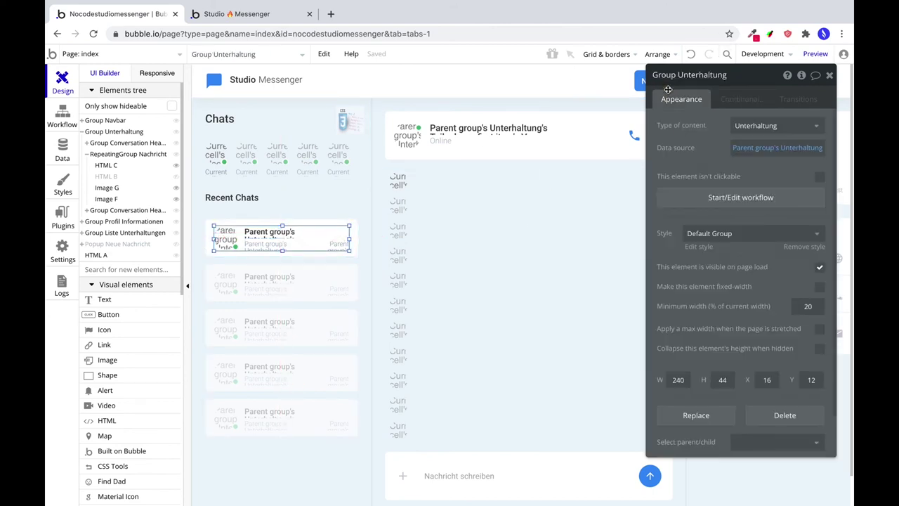
pyautogui.click(713, 202)
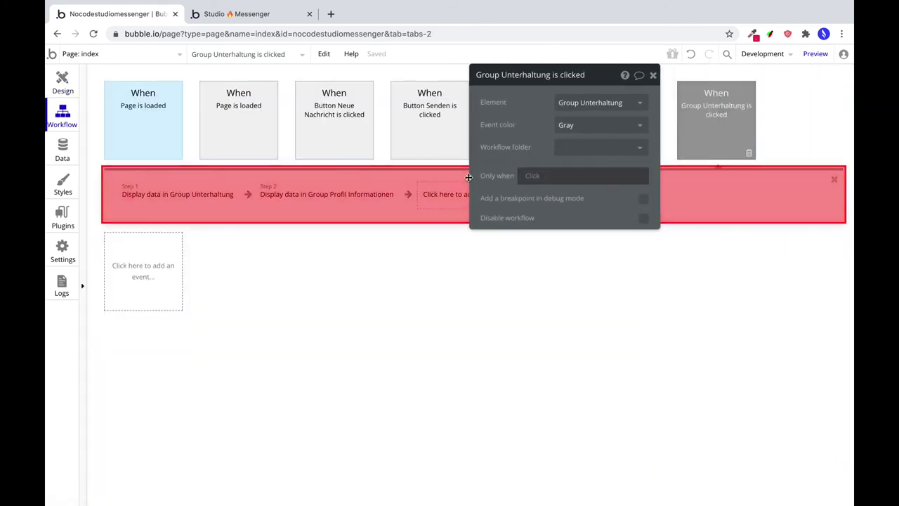
pyautogui.click(199, 193)
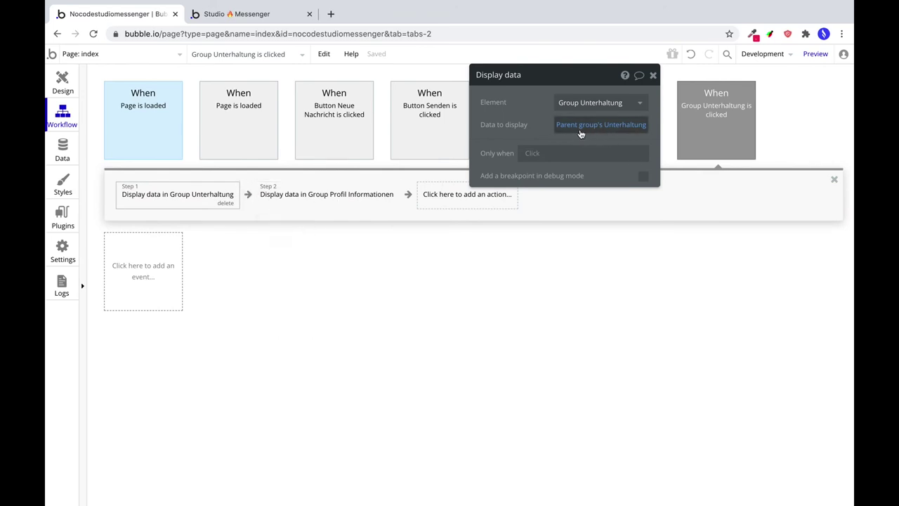
pyautogui.click(327, 197)
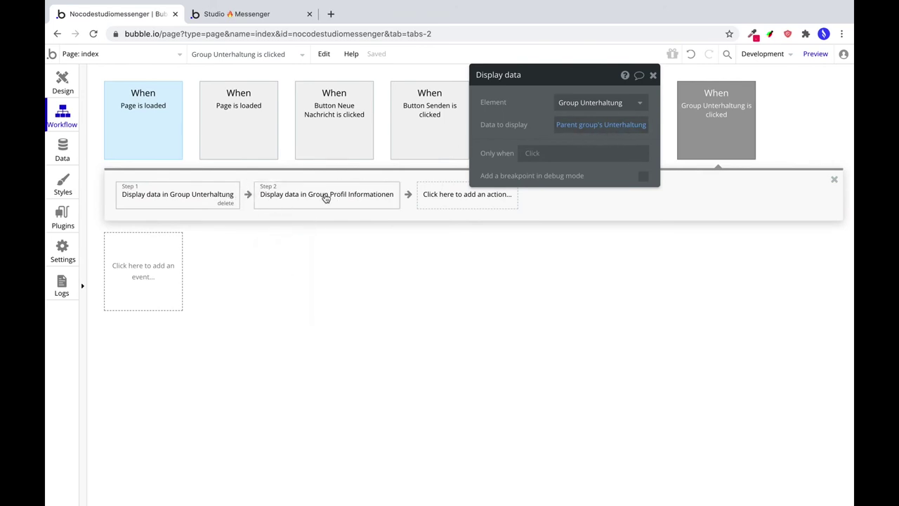
# Add a Make changes to thing step targeting Parent group's Unterhaltung's Nachrichten:last item.
pyautogui.click(450, 197)
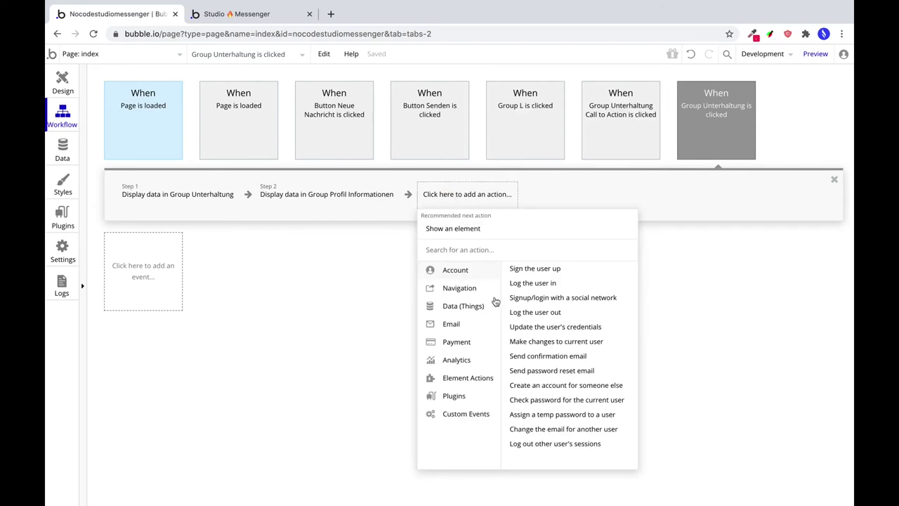
pyautogui.moveTo(486, 307)
pyautogui.click(545, 284)
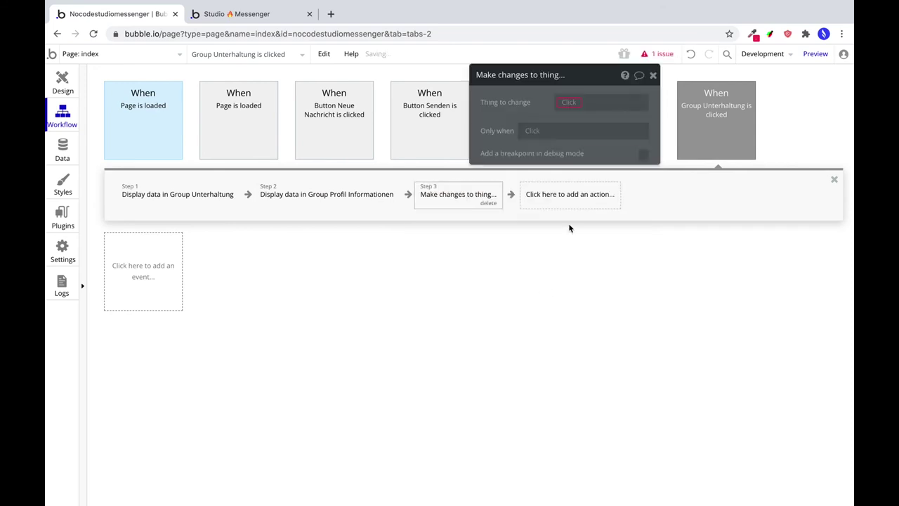
pyautogui.click(569, 104)
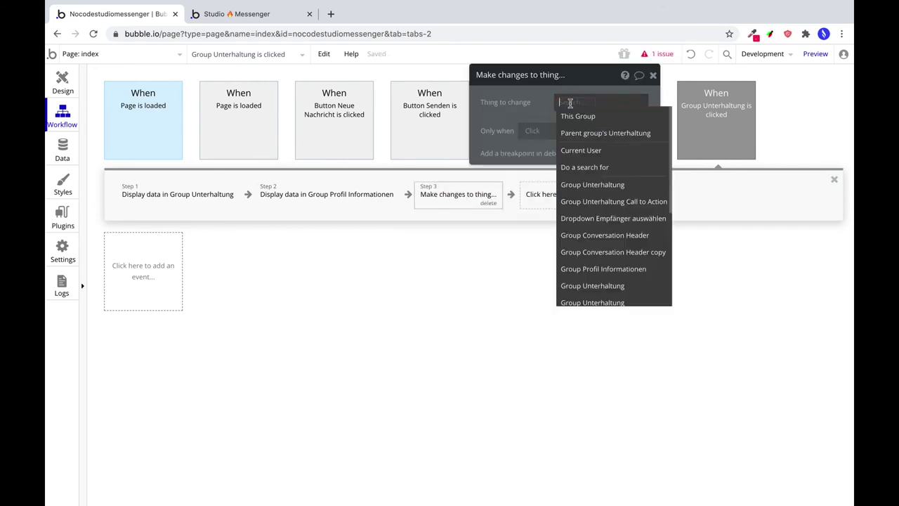
pyautogui.click(602, 133)
pyautogui.click(569, 114)
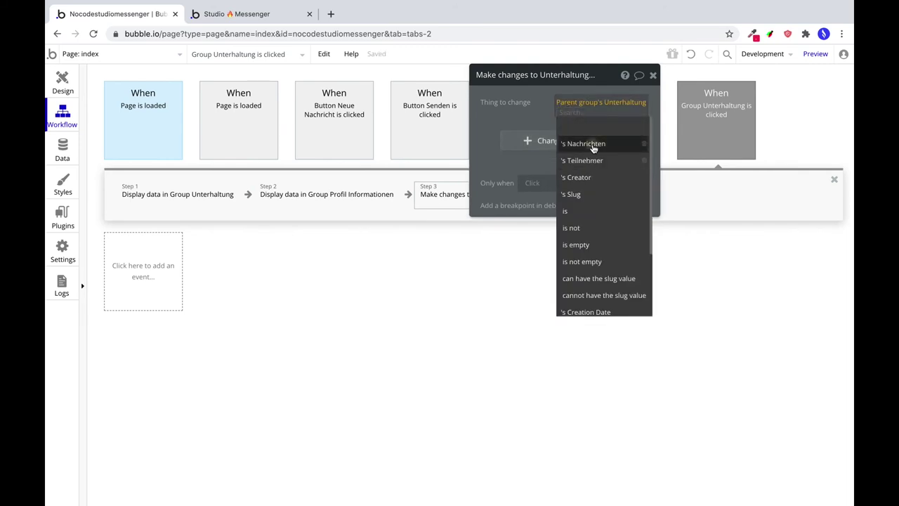
pyautogui.click(592, 143)
pyautogui.click(581, 204)
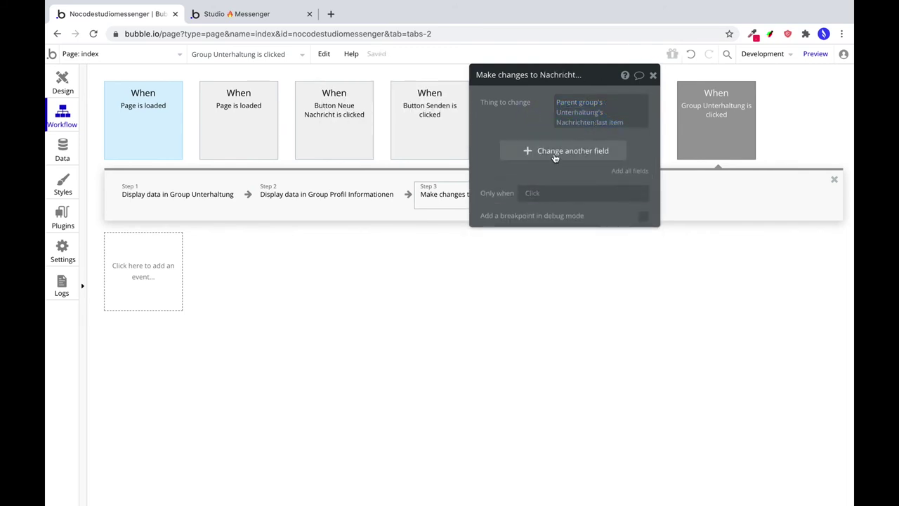
# Set the last message's Ungelesen? to no in that step.
pyautogui.click(555, 155)
pyautogui.click(501, 148)
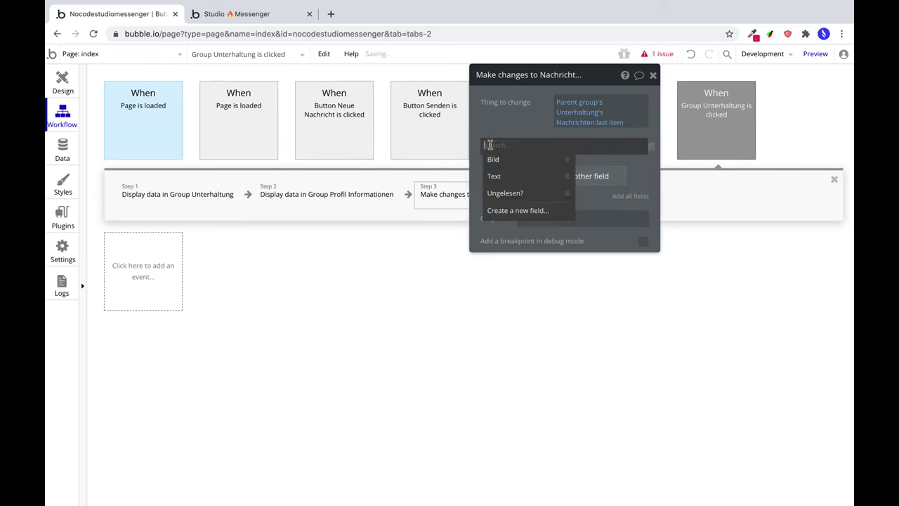
pyautogui.click(513, 192)
pyautogui.click(546, 144)
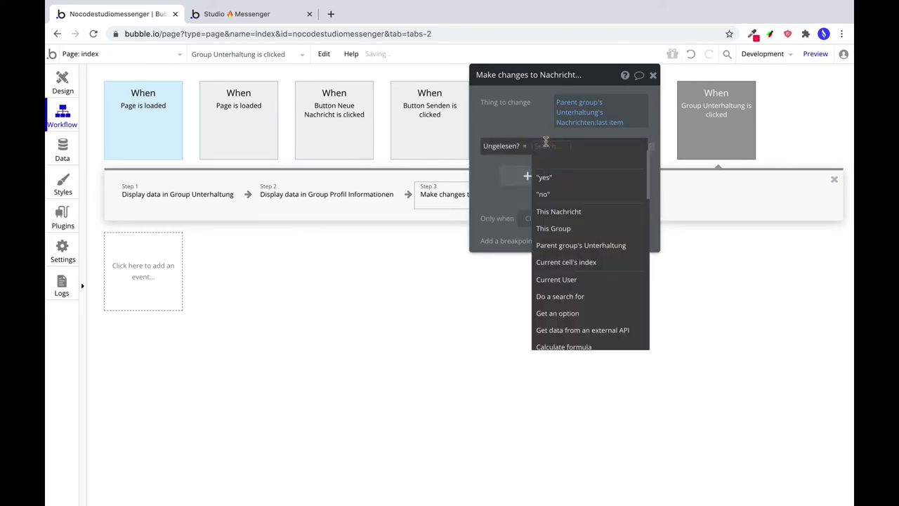
pyautogui.click(545, 196)
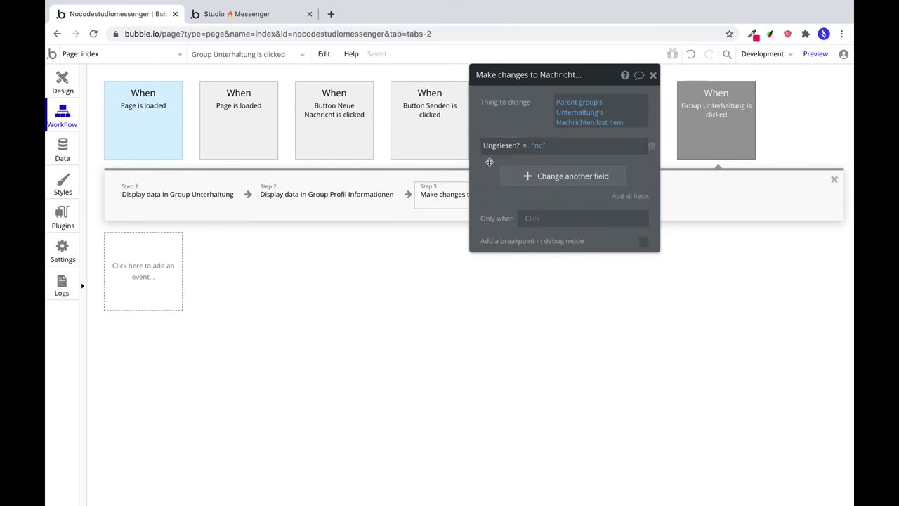
pyautogui.moveTo(479, 188); pyautogui.dragTo(594, 275)
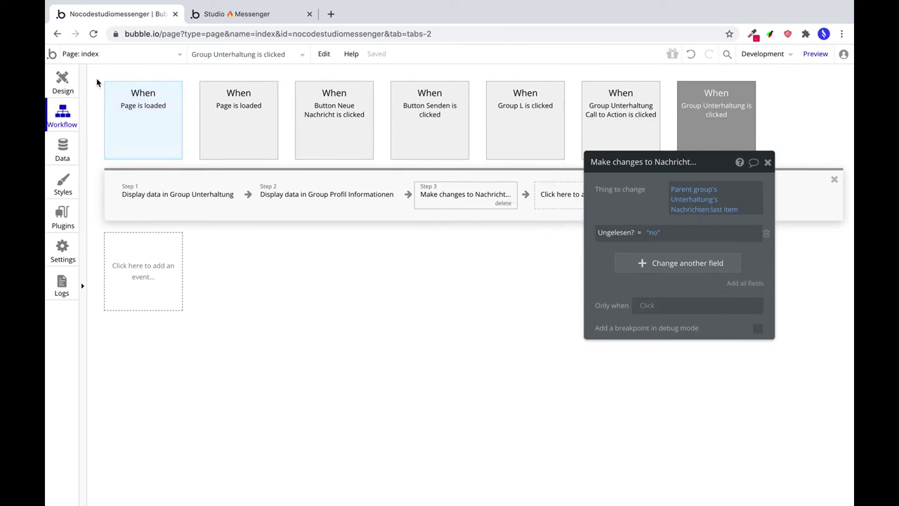
pyautogui.click(61, 81)
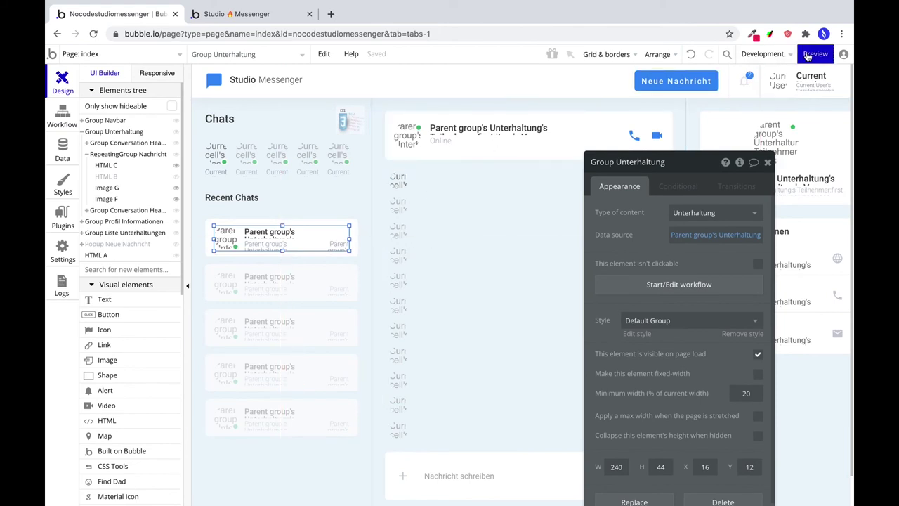
# In the app preview, send the test message 'hast du die Nachricht schon gelesen?'.
pyautogui.click(812, 54)
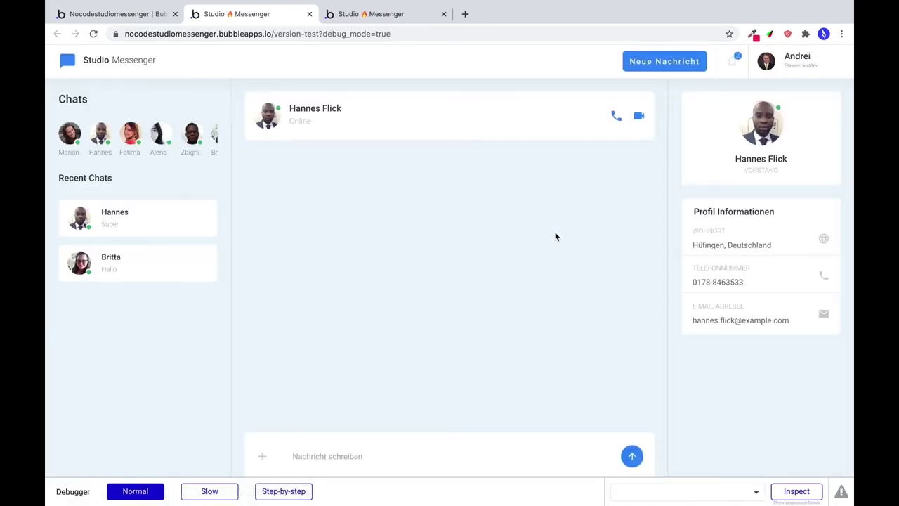
pyautogui.click(343, 455)
pyautogui.write('Hi')
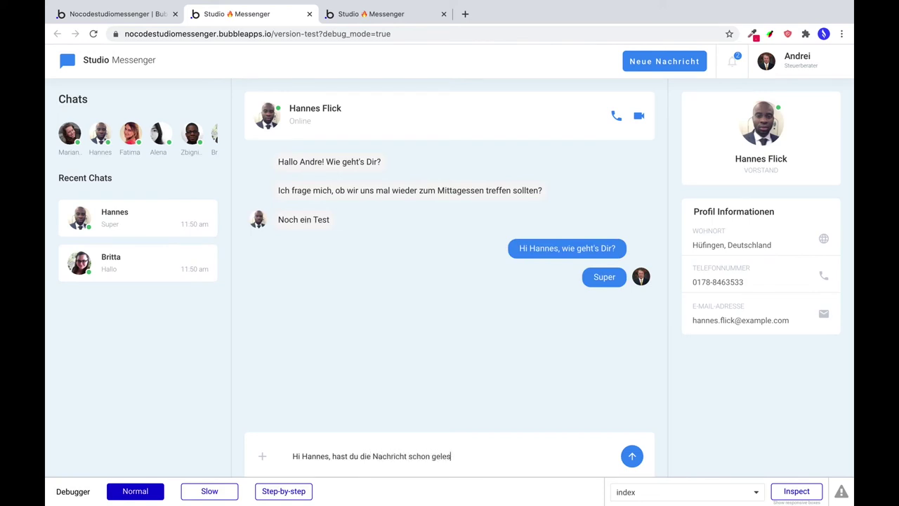
pyautogui.click(632, 456)
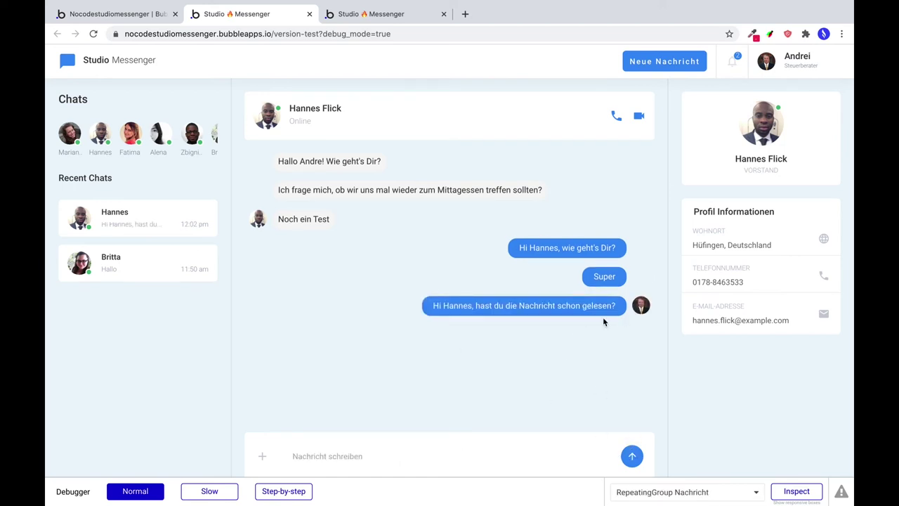
pyautogui.click(131, 14)
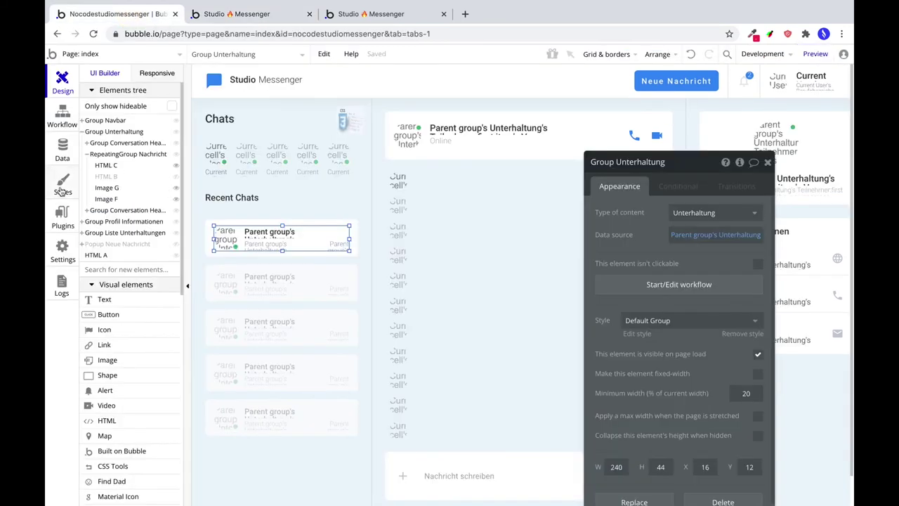
# In Data > App data, list All Users and use 'Run as' on the recipient's row.
pyautogui.click(62, 156)
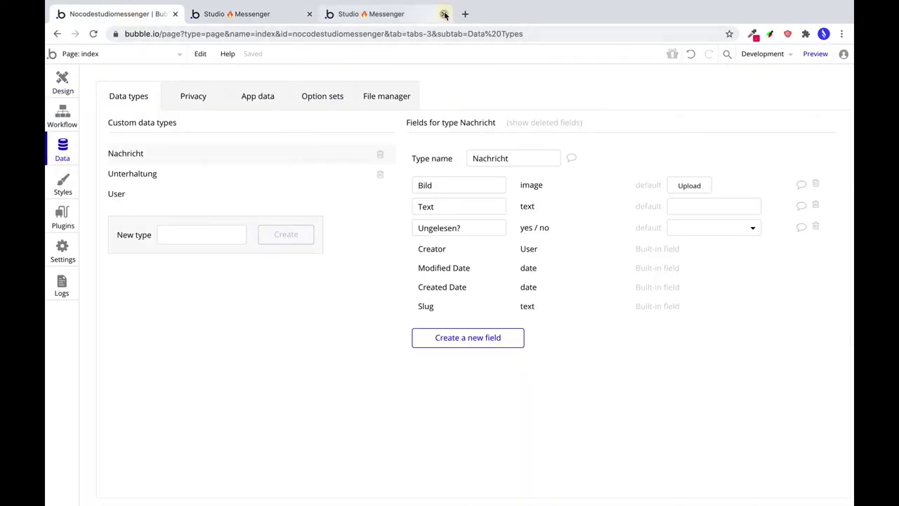
pyautogui.click(443, 14)
pyautogui.click(124, 194)
pyautogui.click(253, 96)
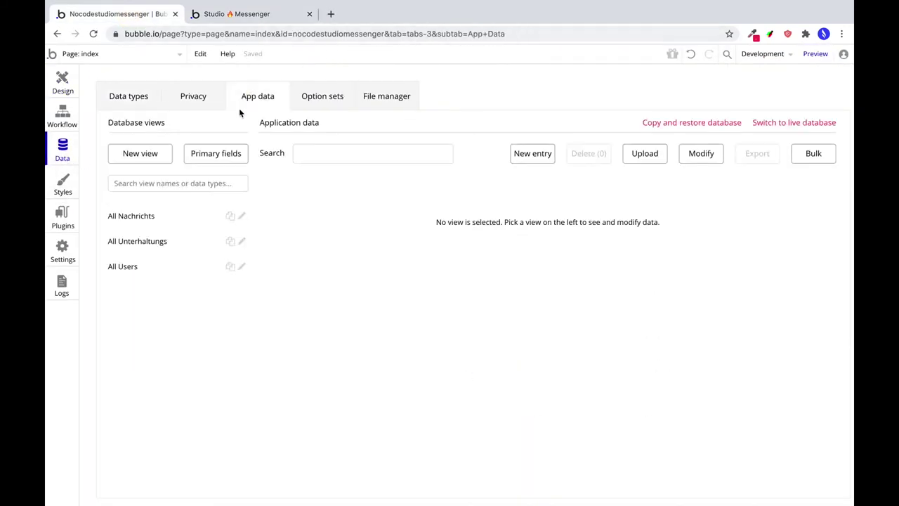
pyautogui.click(135, 267)
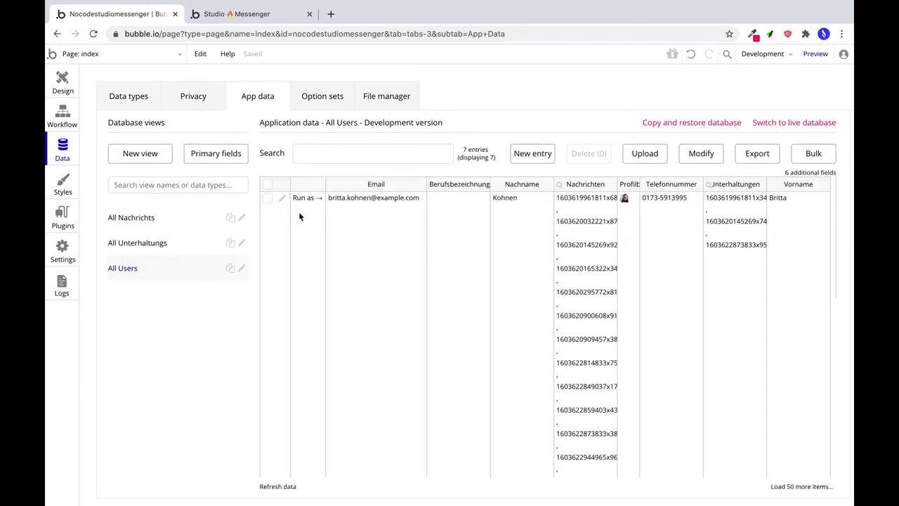
pyautogui.scroll(-5, 330, 263)
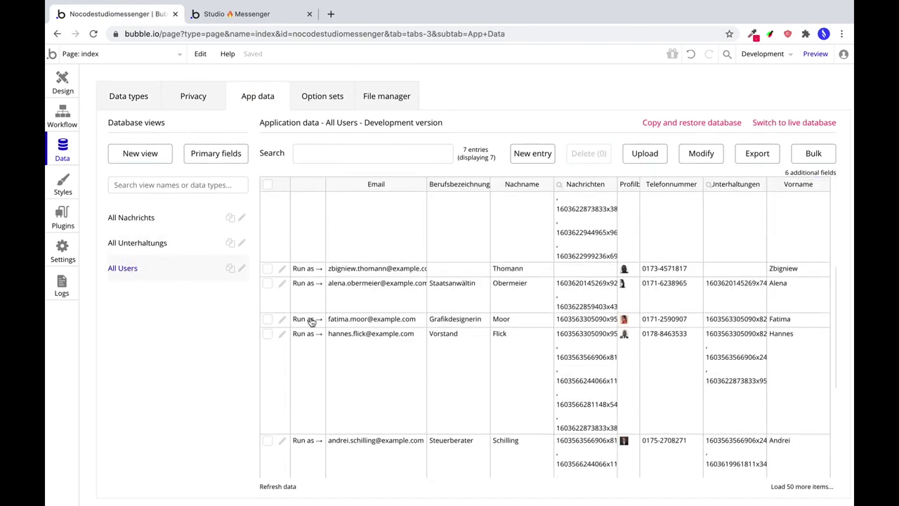
pyautogui.click(306, 334)
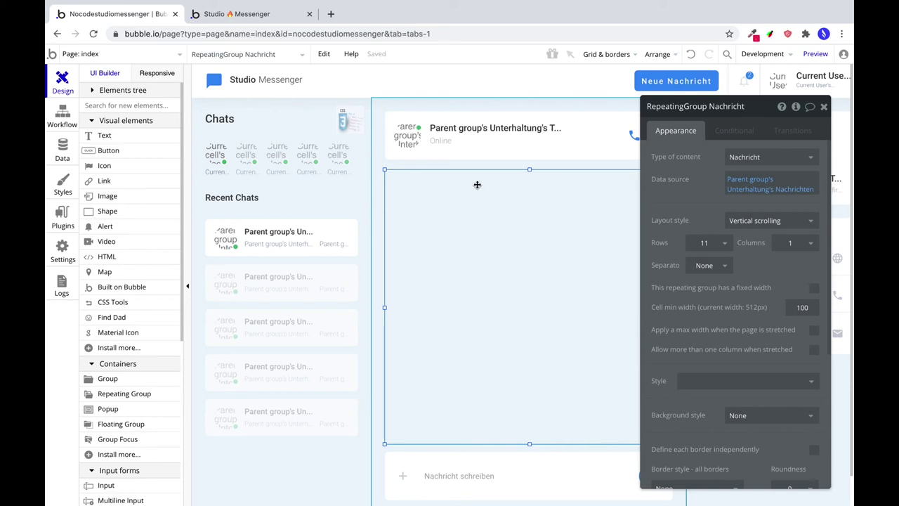
# Insert a 'Do a search for' Unterhaltung into the notification count text.
pyautogui.click(749, 81)
pyautogui.doubleClick(682, 156)
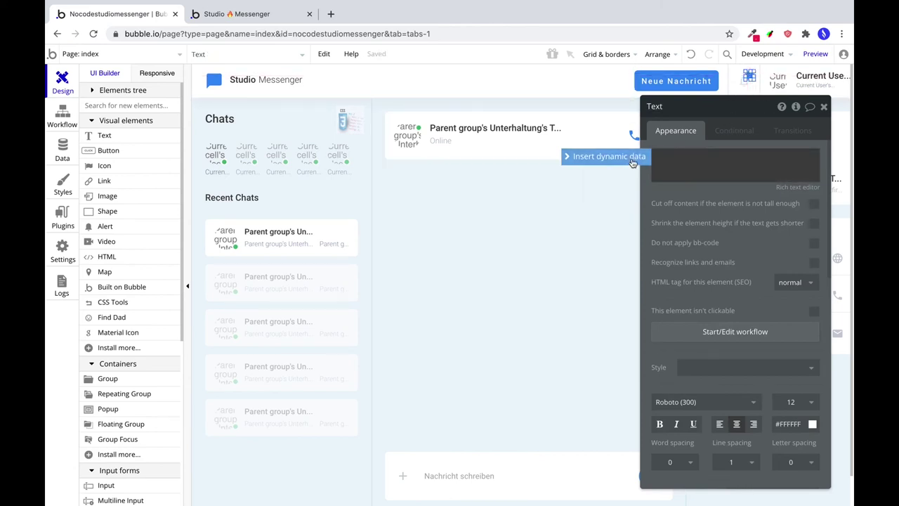
pyautogui.click(608, 156)
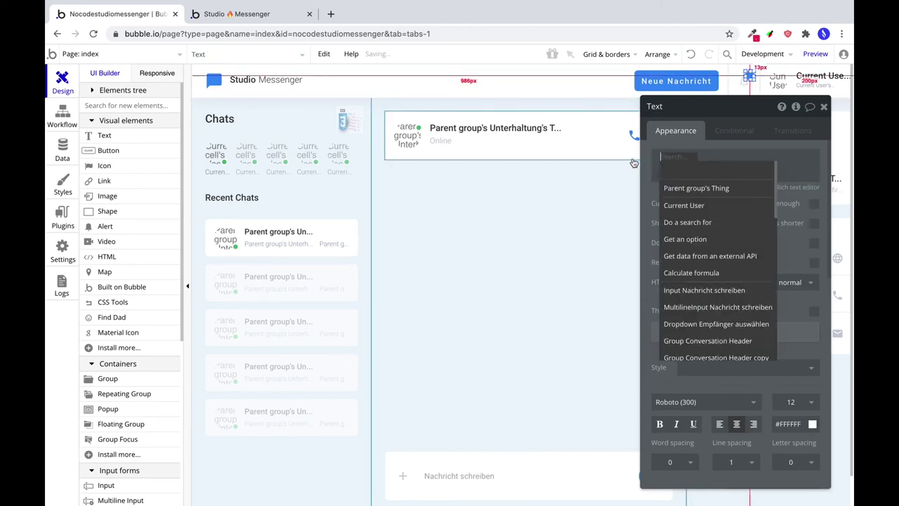
pyautogui.click(712, 222)
pyautogui.click(571, 134)
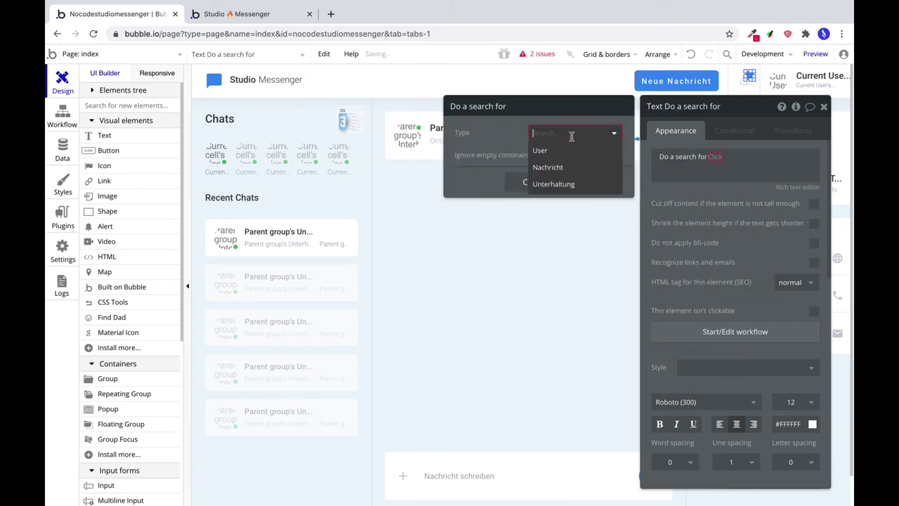
pyautogui.click(562, 184)
# Constrain the search to conversations whose Teilnehmer contains Current User.
pyautogui.click(542, 165)
pyautogui.click(467, 160)
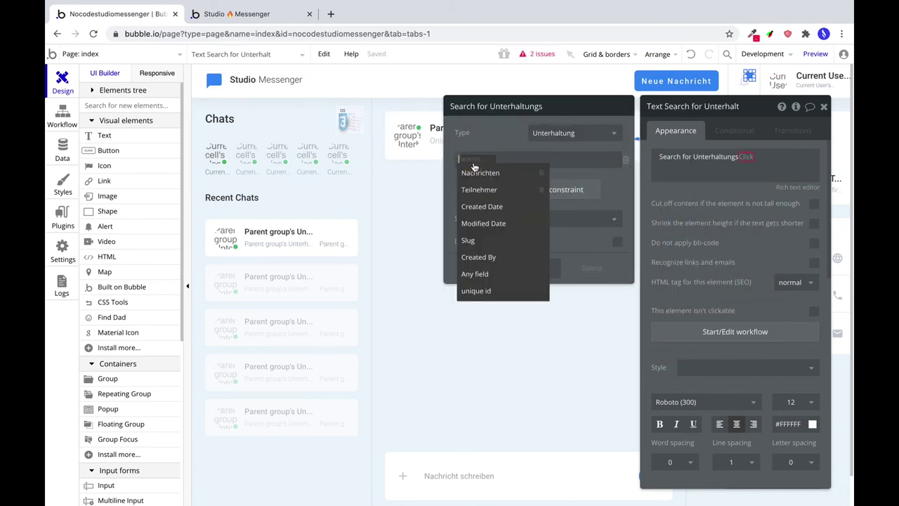
pyautogui.click(485, 188)
pyautogui.click(503, 159)
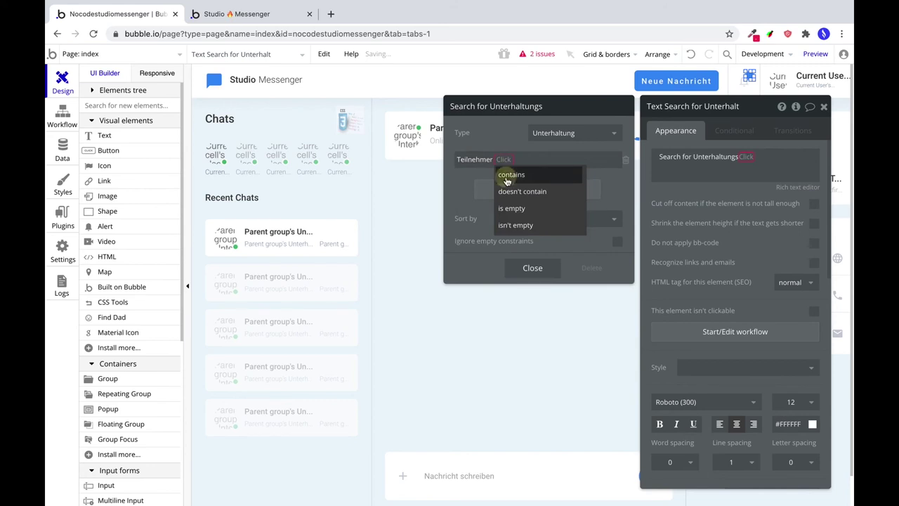
pyautogui.click(509, 175)
pyautogui.click(537, 159)
pyautogui.click(551, 190)
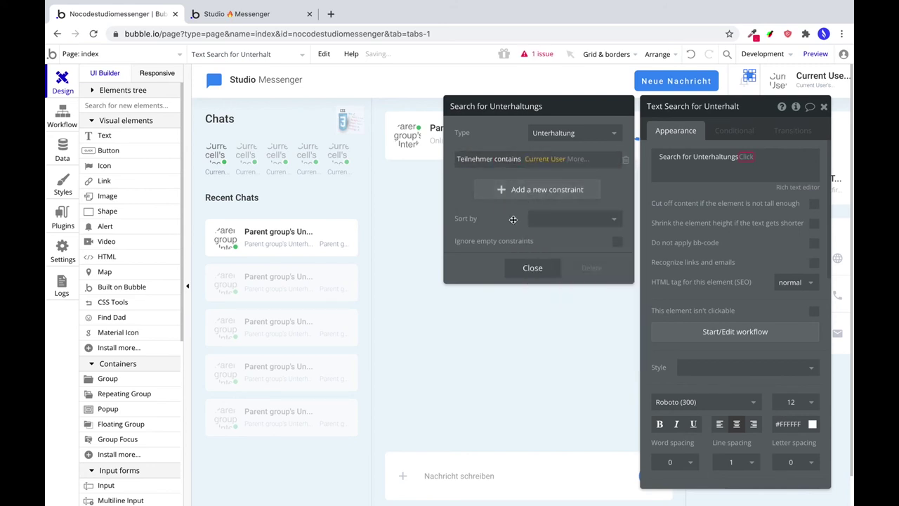
pyautogui.click(532, 269)
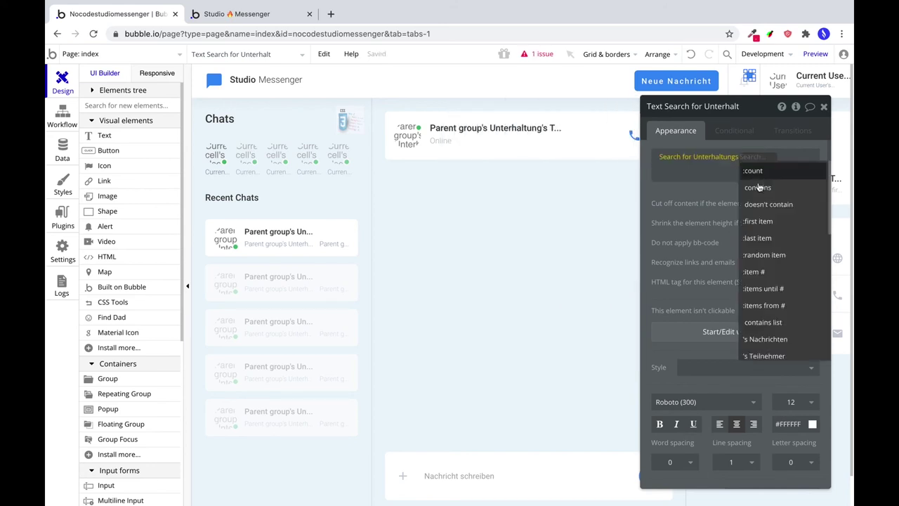
# Append 's Nachrichten and :filtered, adding an empty filter condition.
pyautogui.scroll(-1, 794, 302)
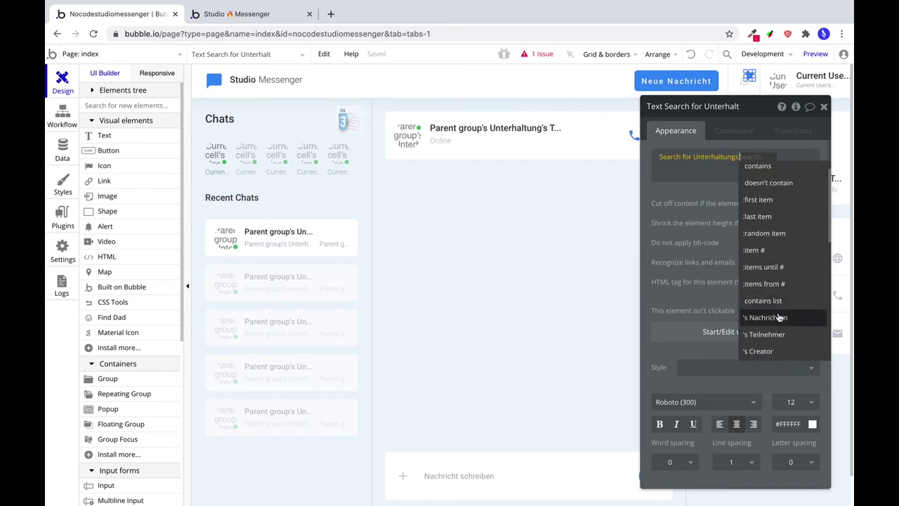
pyautogui.click(778, 318)
pyautogui.scroll(-3, 717, 309)
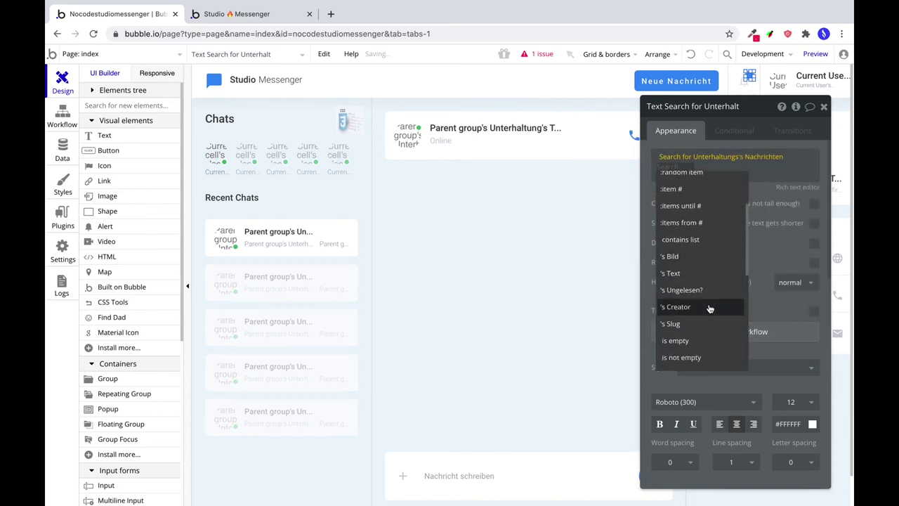
pyautogui.scroll(-4, 710, 309)
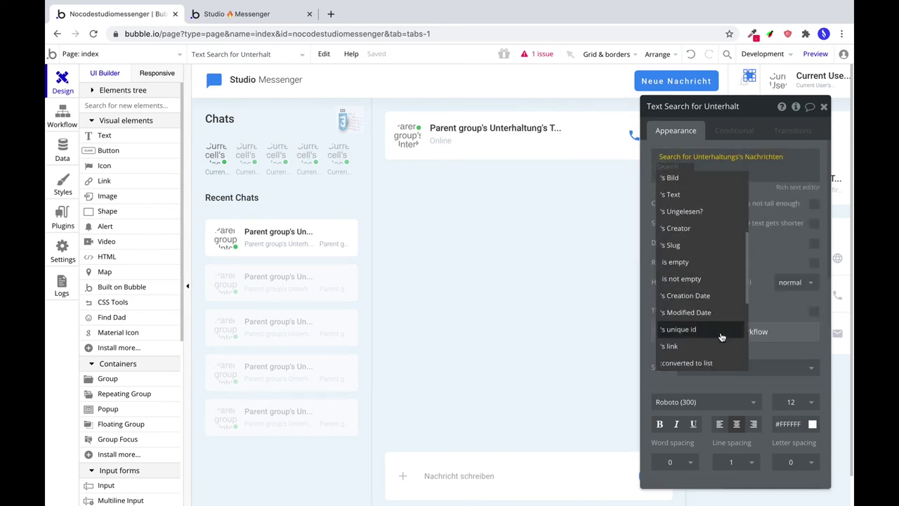
pyautogui.scroll(-3, 718, 341)
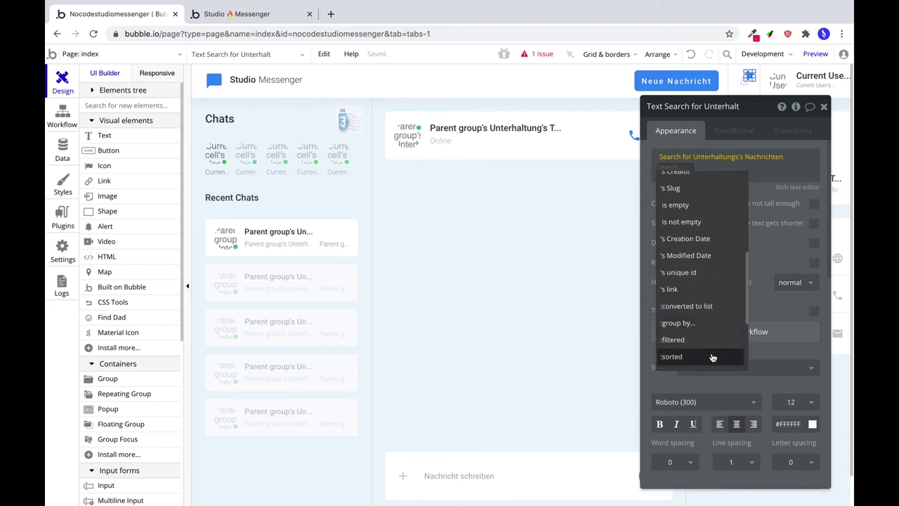
pyautogui.scroll(-3, 716, 337)
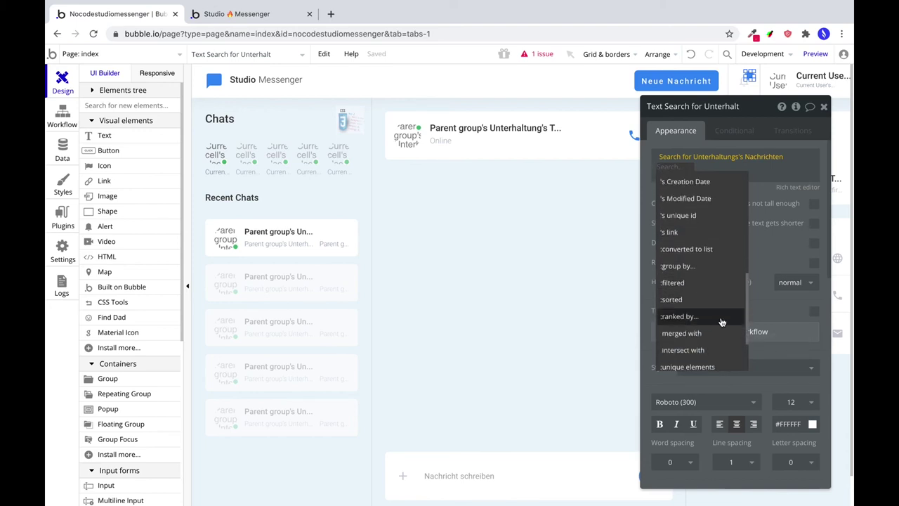
pyautogui.click(687, 284)
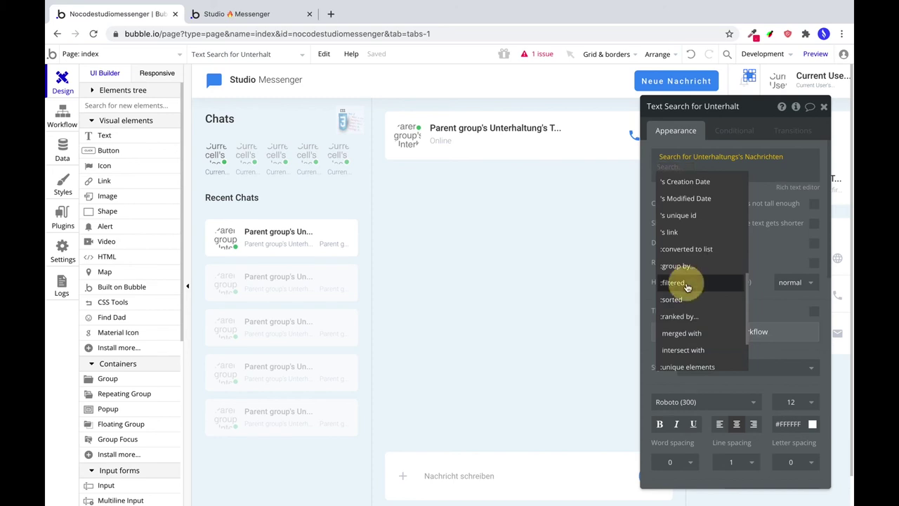
pyautogui.click(541, 142)
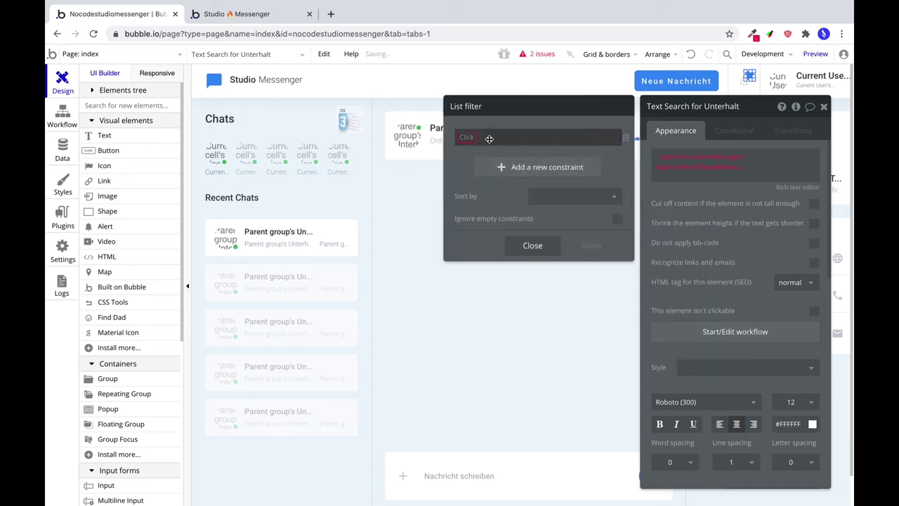
# Filter the messages to those with Ungelesen? = yes.
pyautogui.click(469, 137)
pyautogui.click(481, 184)
pyautogui.click(516, 152)
pyautogui.click(516, 152)
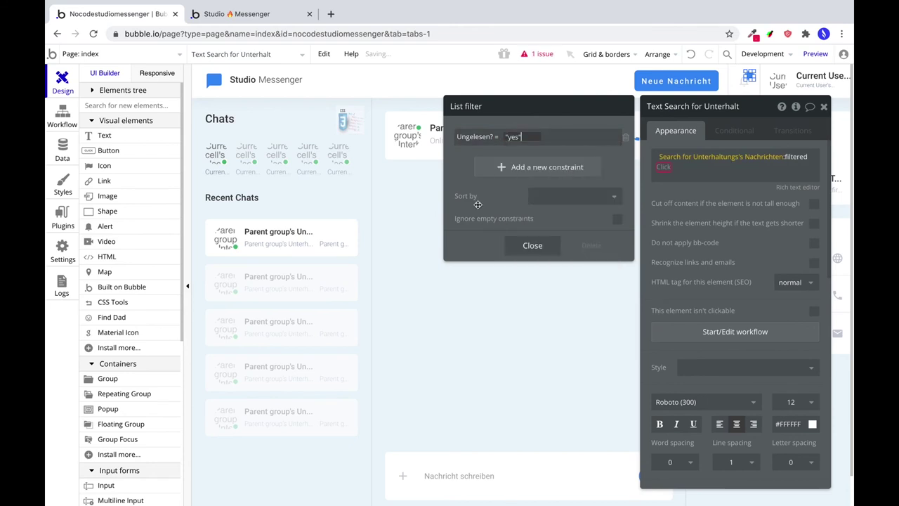
# Add a second filter excluding messages whose Creator is the Current User.
pyautogui.click(527, 166)
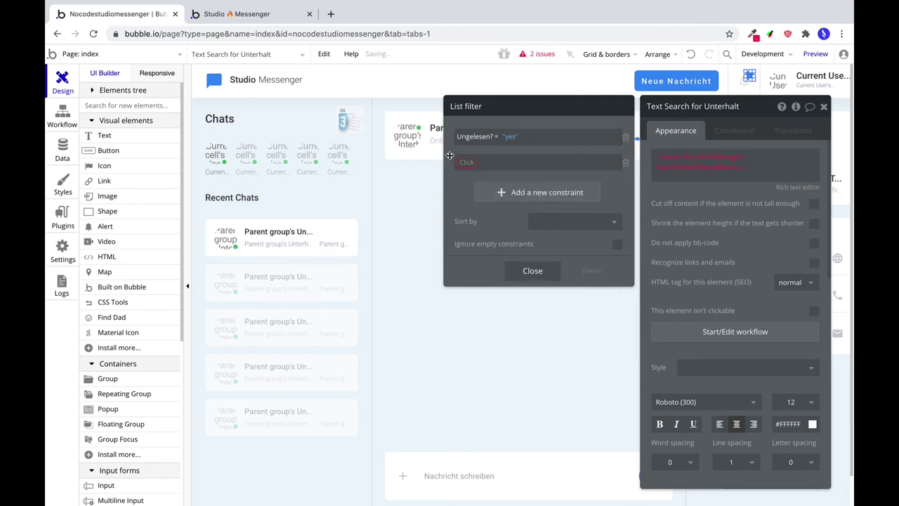
pyautogui.click(464, 161)
pyautogui.click(473, 226)
pyautogui.click(488, 164)
pyautogui.click(514, 228)
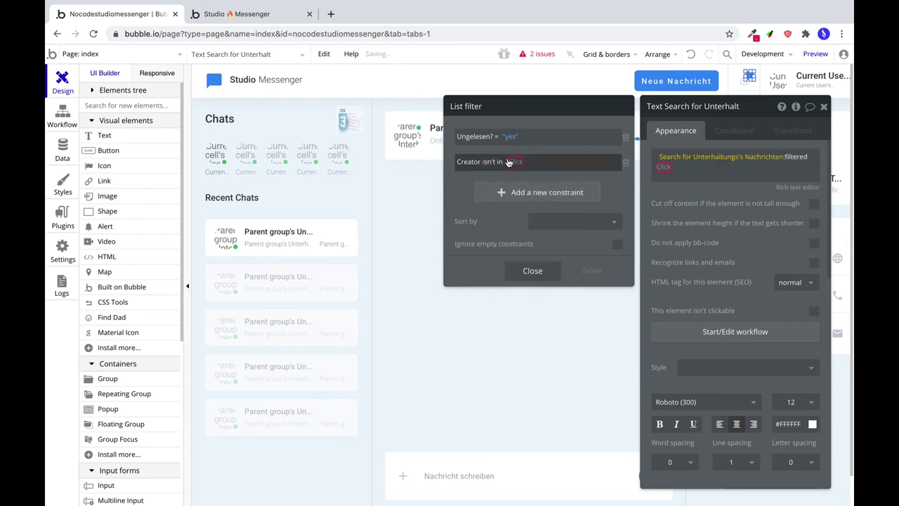
pyautogui.click(514, 162)
pyautogui.click(547, 194)
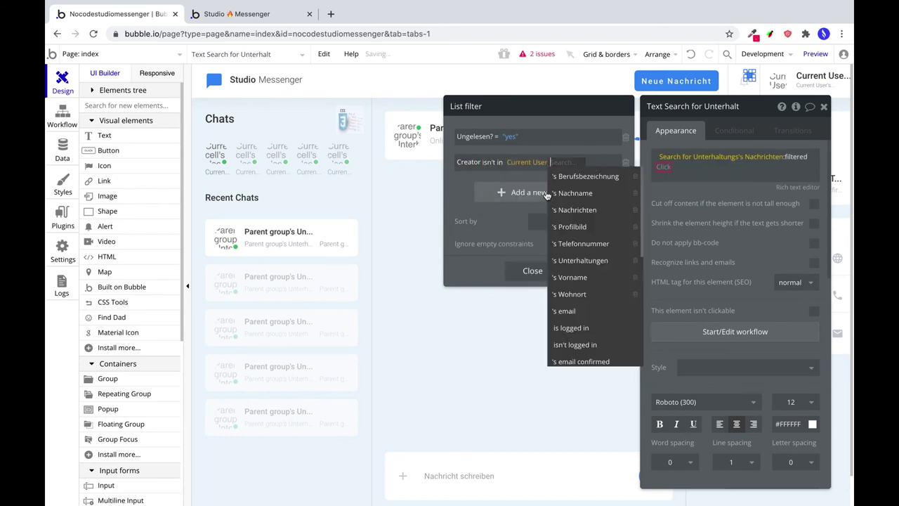
pyautogui.click(492, 162)
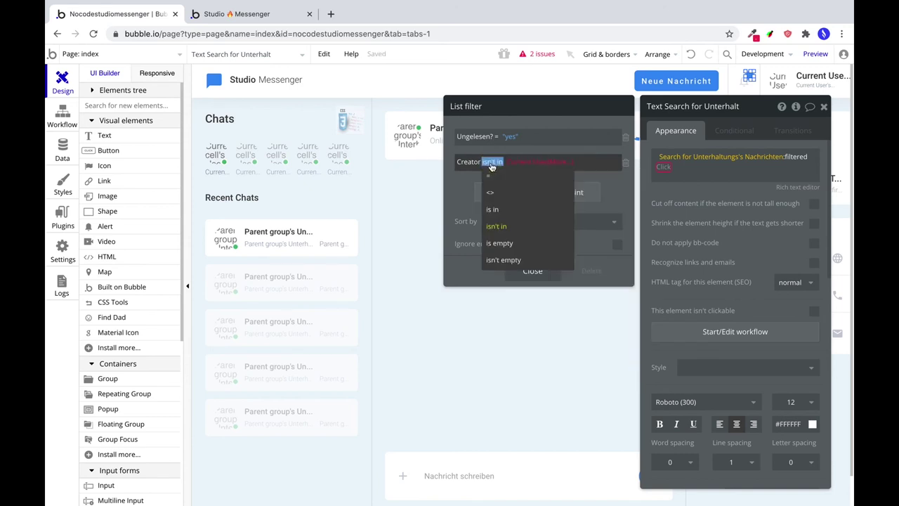
pyautogui.click(511, 192)
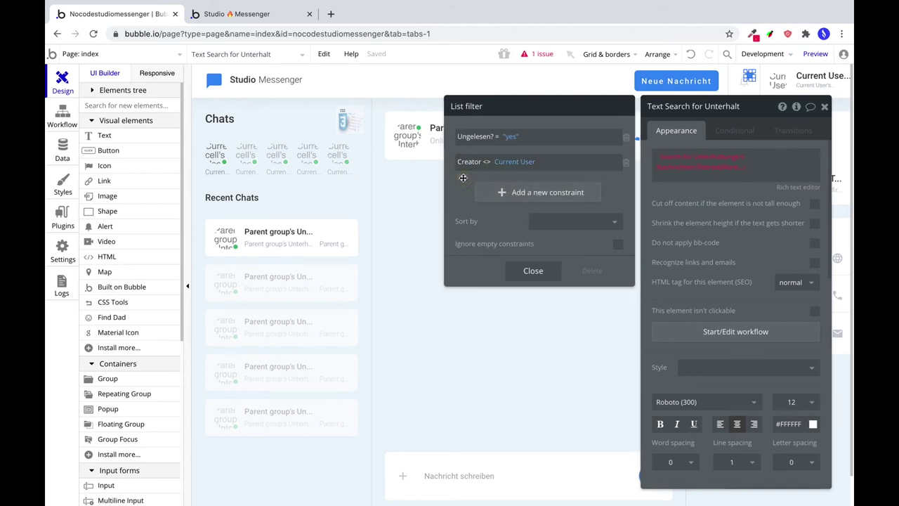
# Append :count and format it as a number with 0 decimals.
pyautogui.click(727, 169)
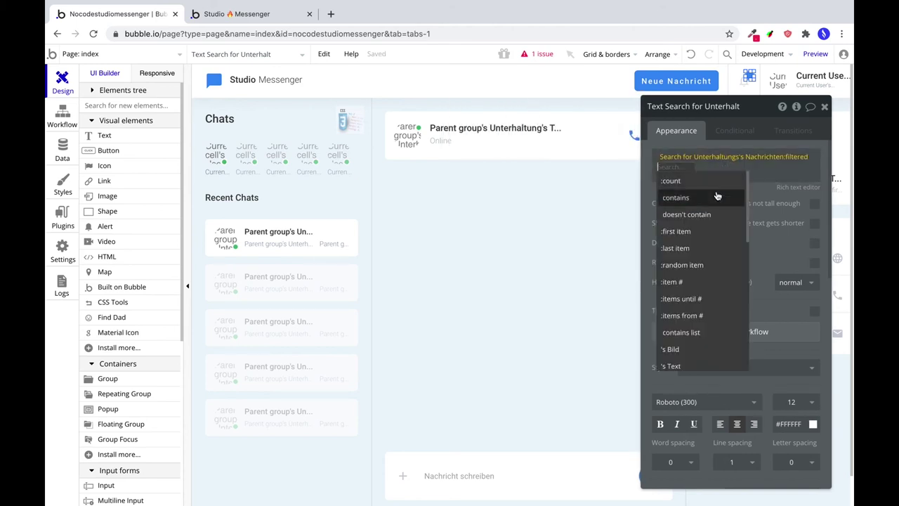
pyautogui.click(708, 181)
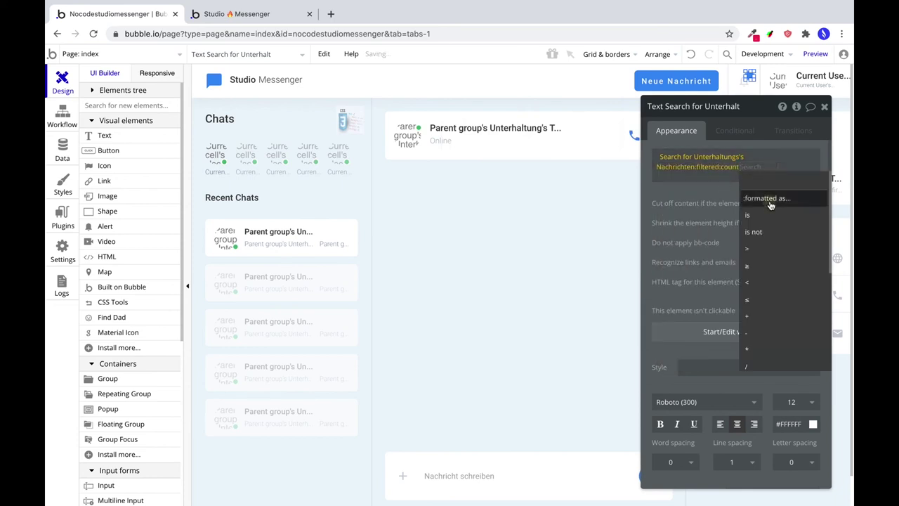
pyautogui.click(768, 201)
pyautogui.click(546, 158)
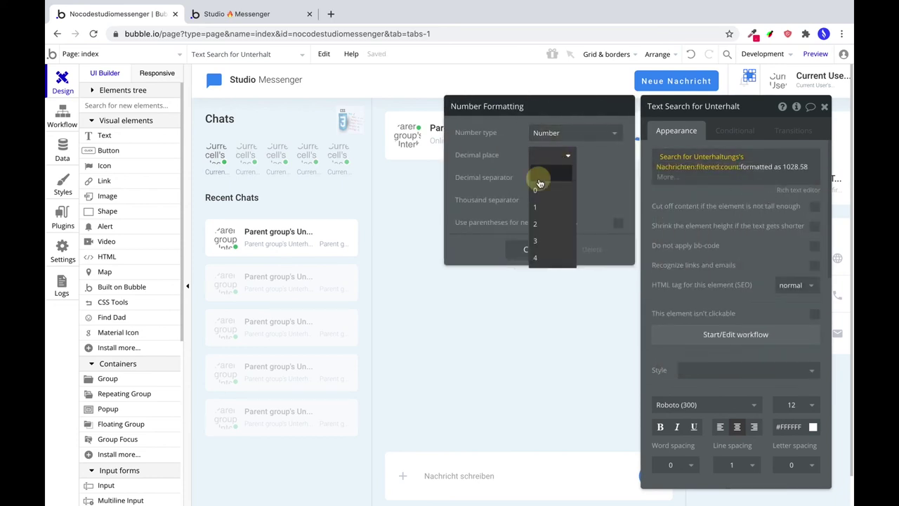
pyautogui.click(537, 190)
pyautogui.click(537, 250)
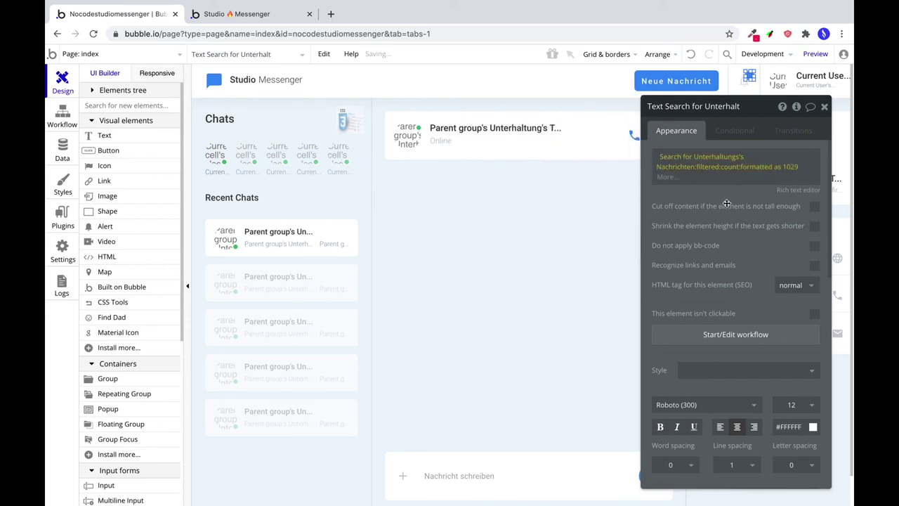
pyautogui.click(735, 131)
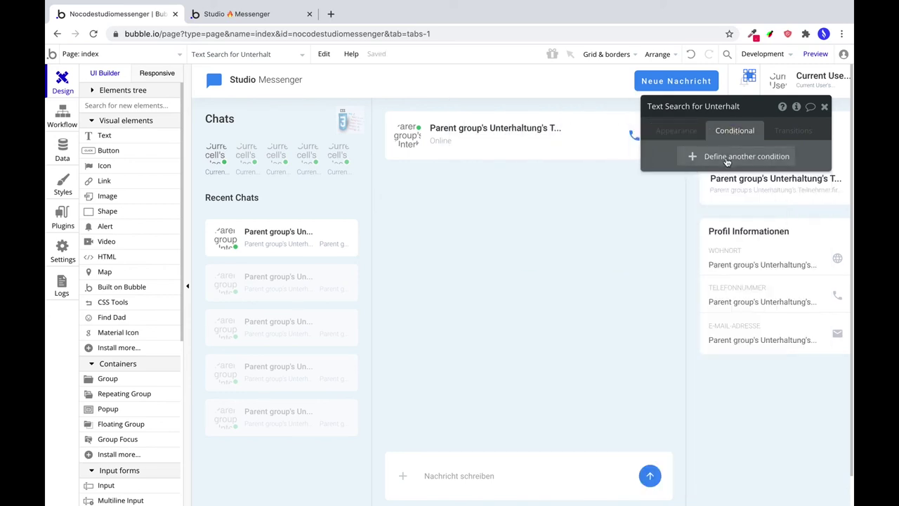
# Add a new condition to the text and paste the copied message count expression into its When field.
pyautogui.click(727, 158)
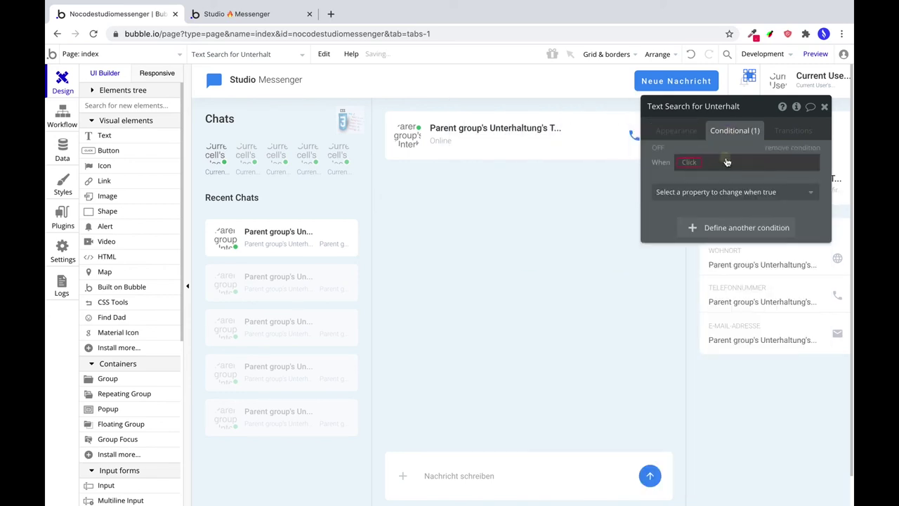
pyautogui.click(685, 162)
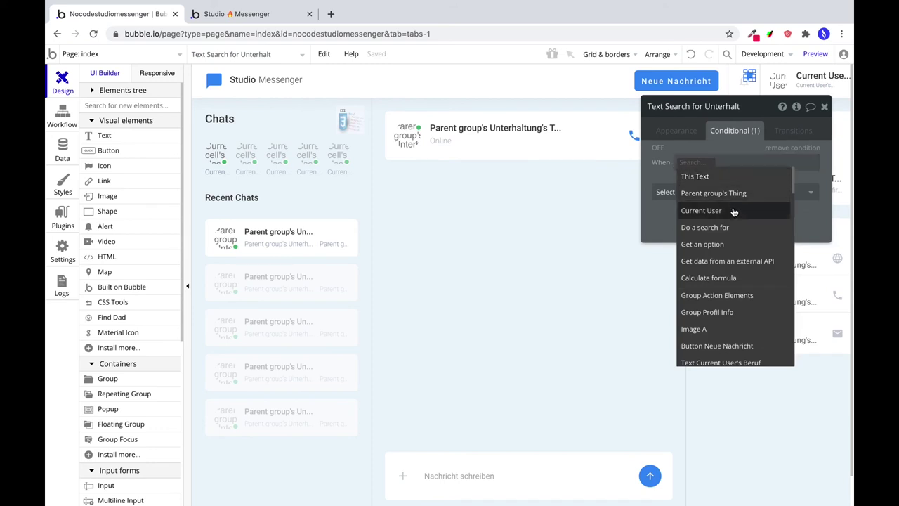
pyautogui.click(685, 133)
pyautogui.rightClick(689, 160)
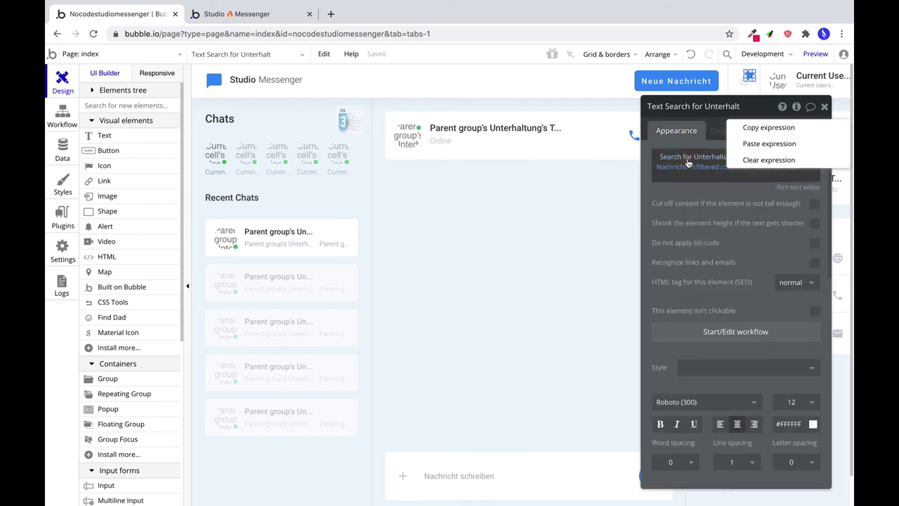
pyautogui.click(741, 128)
pyautogui.click(738, 132)
pyautogui.rightClick(708, 162)
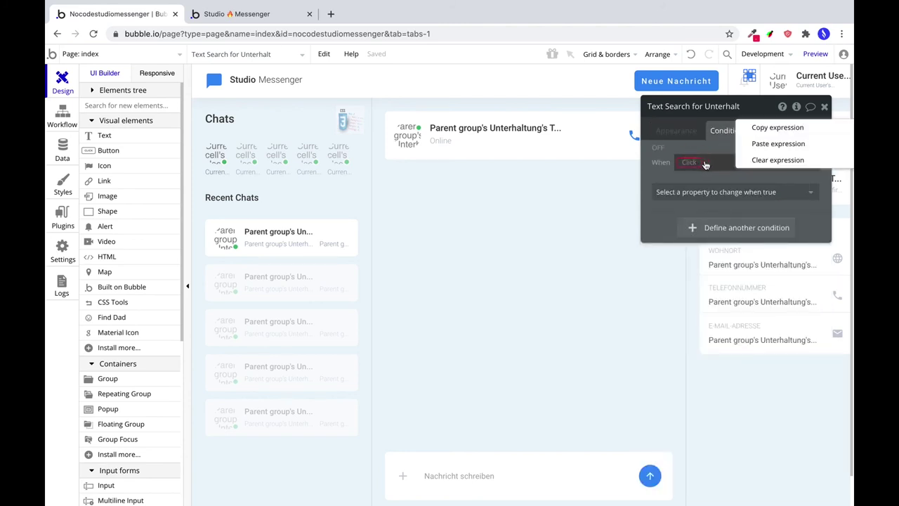
pyautogui.click(768, 143)
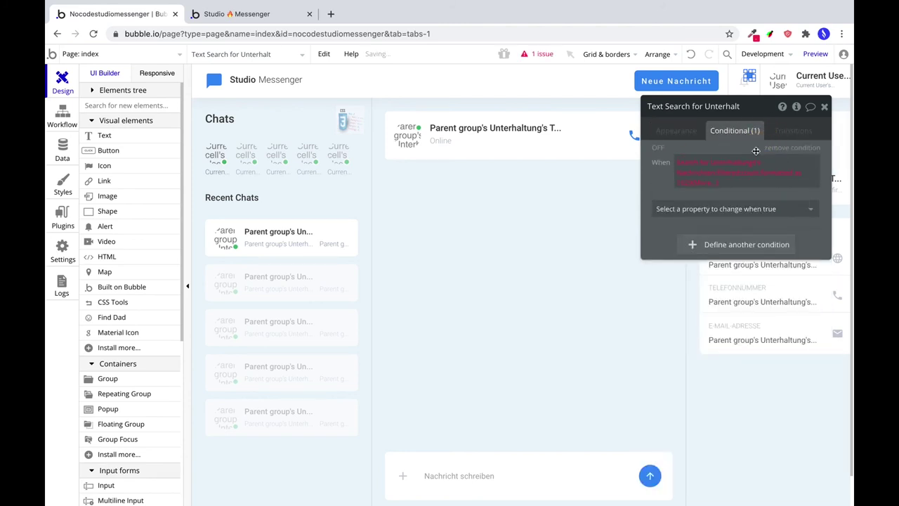
# Edit the condition to end with the filtered messages :count > 0, dropping the number formatting.
pyautogui.click(702, 184)
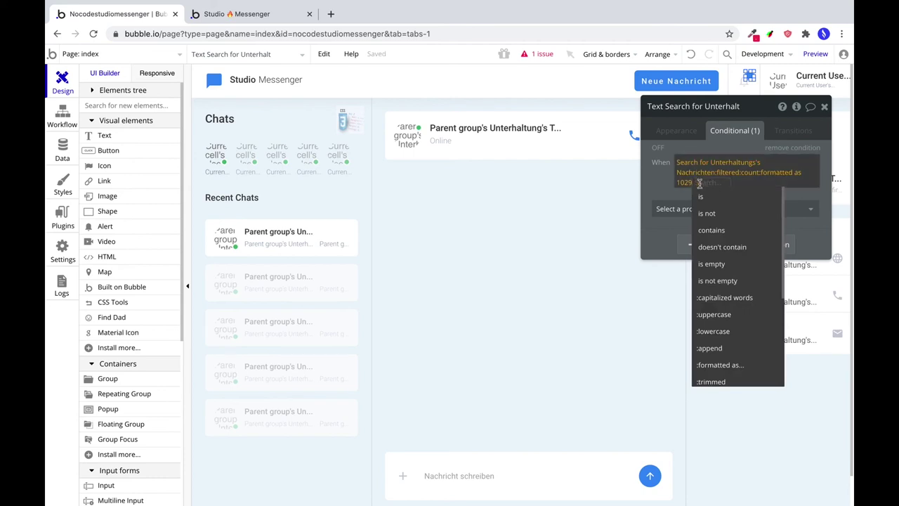
pyautogui.click(690, 184)
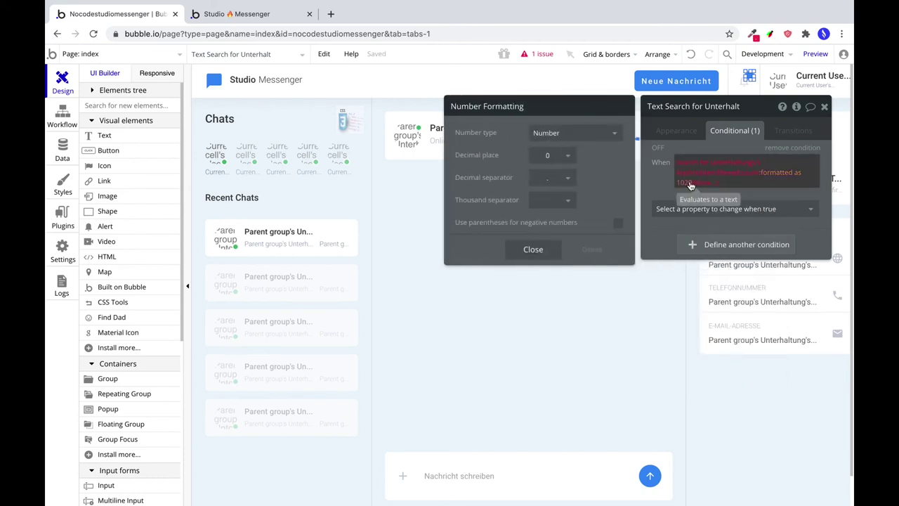
pyautogui.click(690, 184)
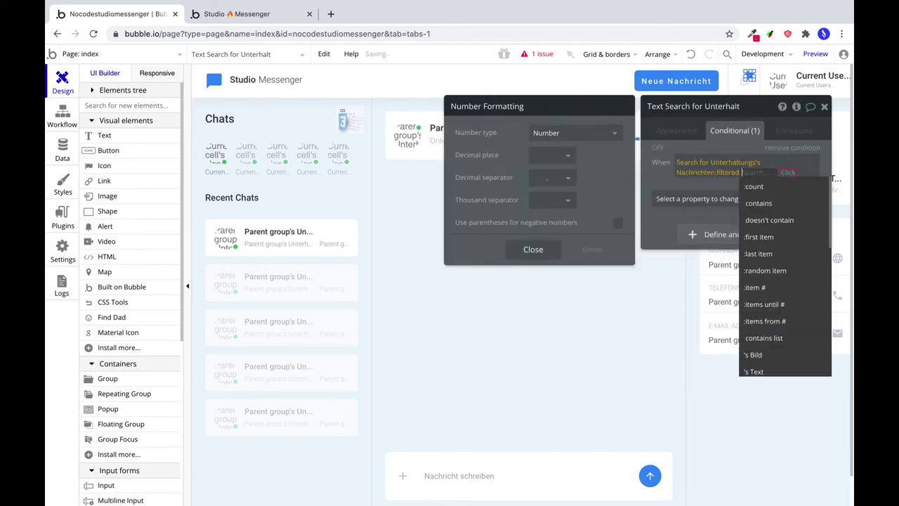
pyautogui.click(754, 186)
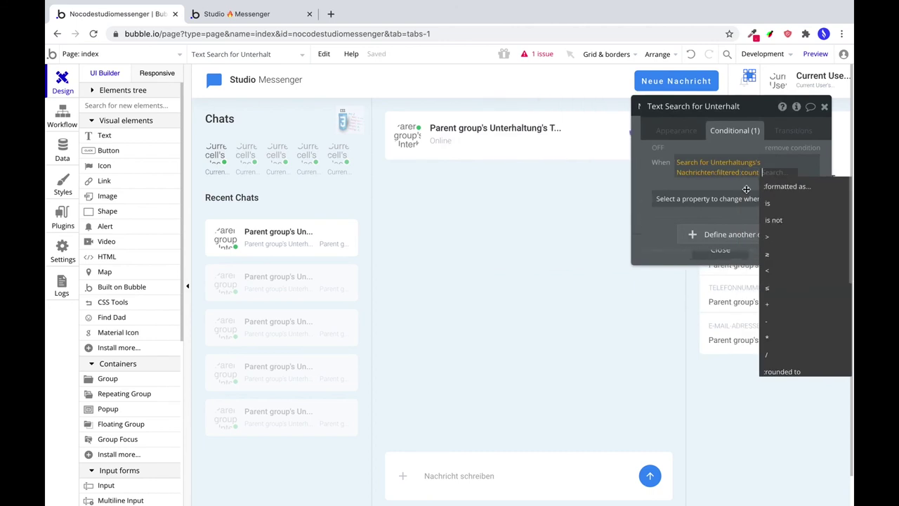
pyautogui.click(782, 238)
pyautogui.write('0')
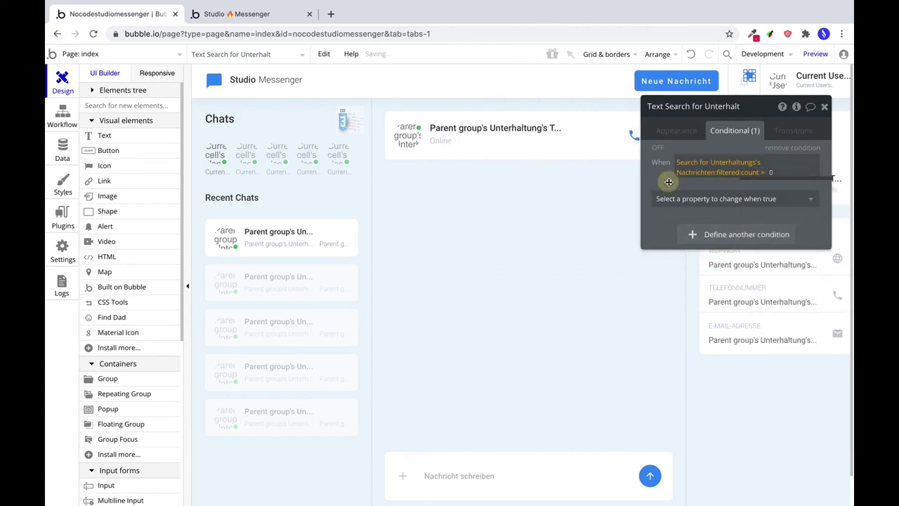
# Tick 'This element is visible' for the condition and untick 'Visible on page load' in Appearance.
pyautogui.click(685, 200)
pyautogui.click(700, 232)
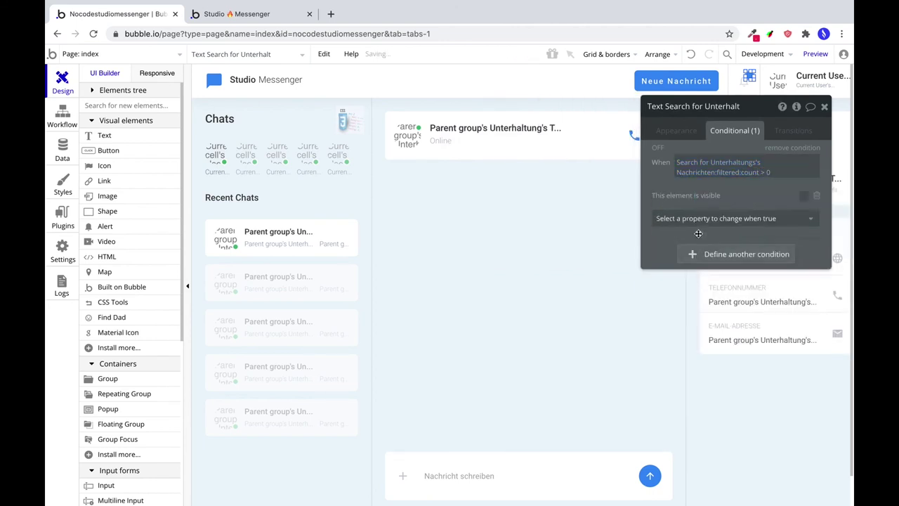
pyautogui.click(805, 197)
pyautogui.click(671, 132)
pyautogui.scroll(-3, 716, 278)
pyautogui.scroll(-8, 811, 383)
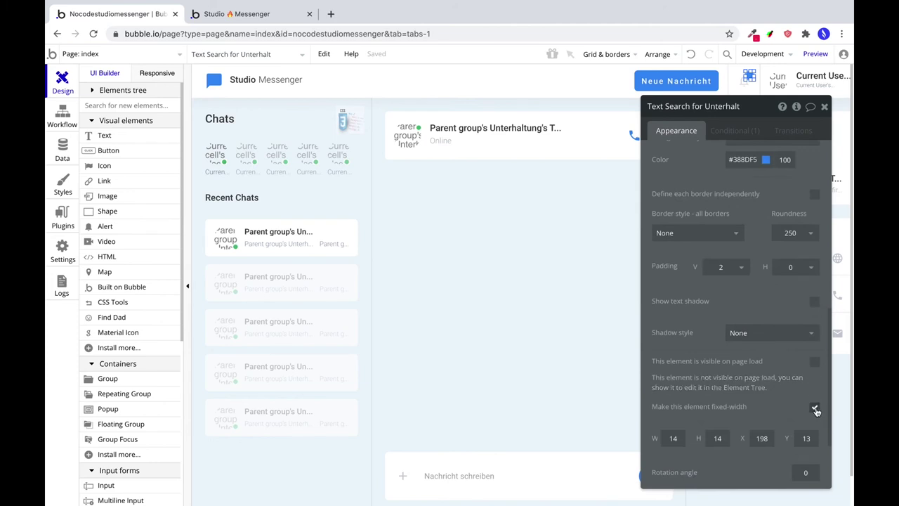
pyautogui.click(812, 363)
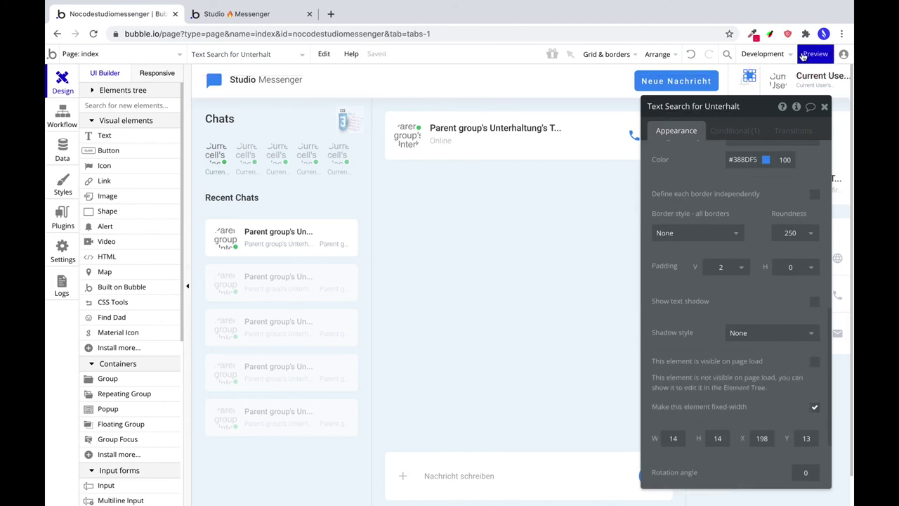
# Open Data > App data > All Users and run the app as a test user.
pyautogui.click(53, 151)
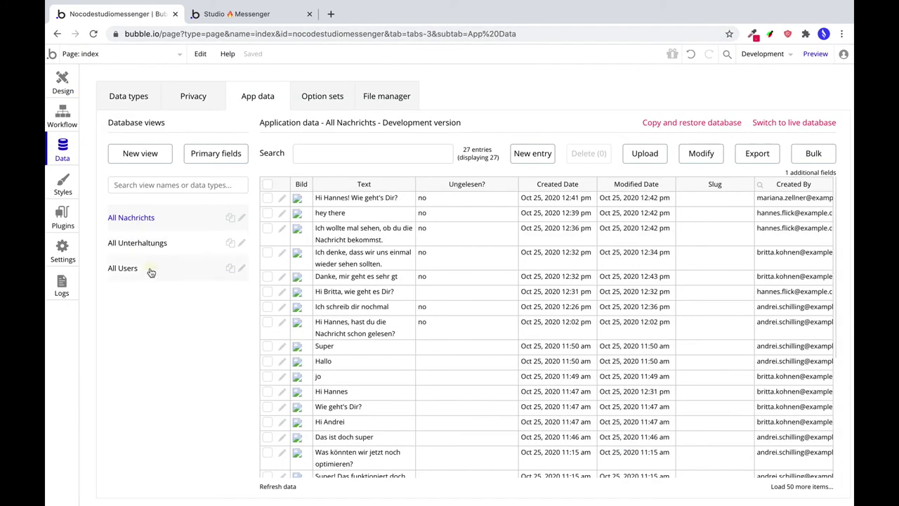
pyautogui.click(123, 268)
pyautogui.scroll(-5, 454, 275)
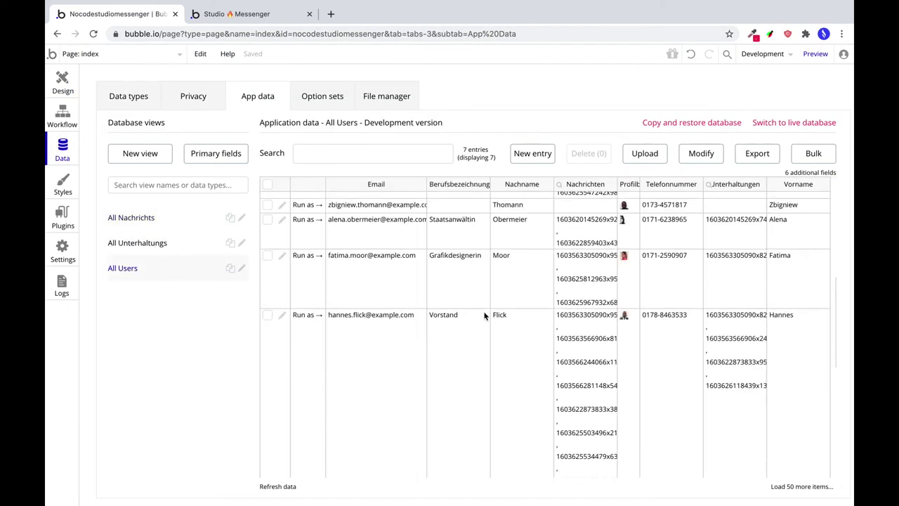
pyautogui.scroll(-6, 484, 316)
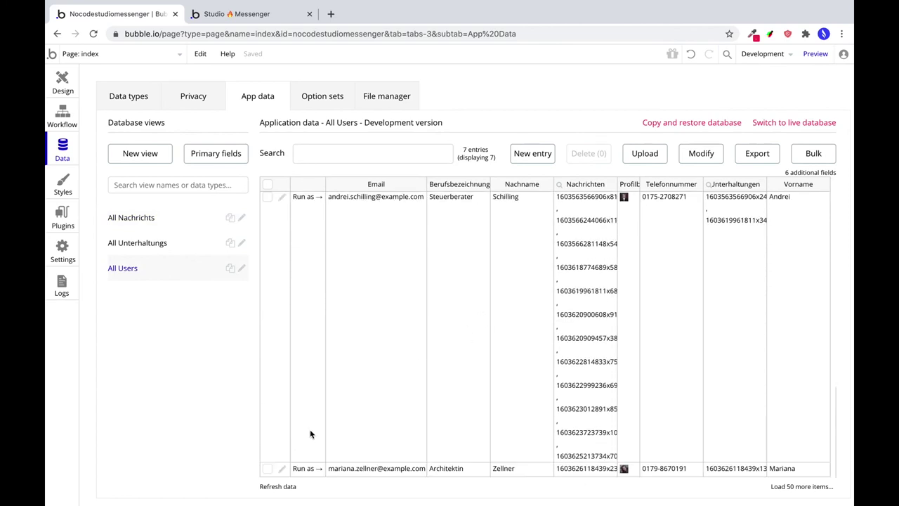
pyautogui.click(307, 469)
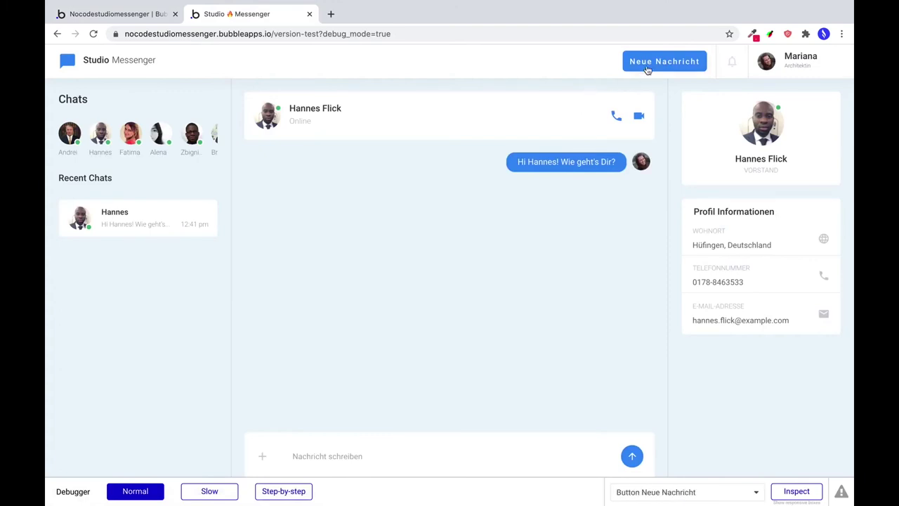
# Send a new message 'Hi' to a chosen recipient via Neue Nachricht, then return to the editor.
pyautogui.click(647, 64)
pyautogui.click(430, 173)
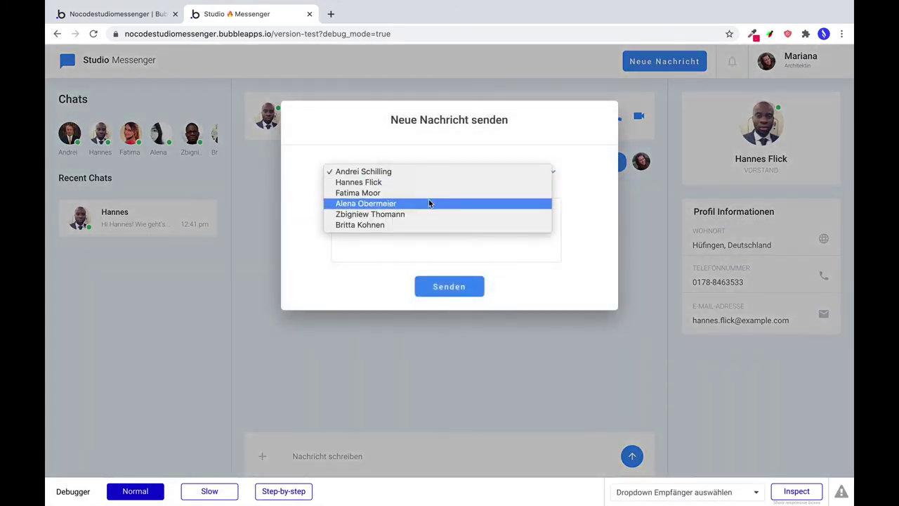
pyautogui.click(420, 205)
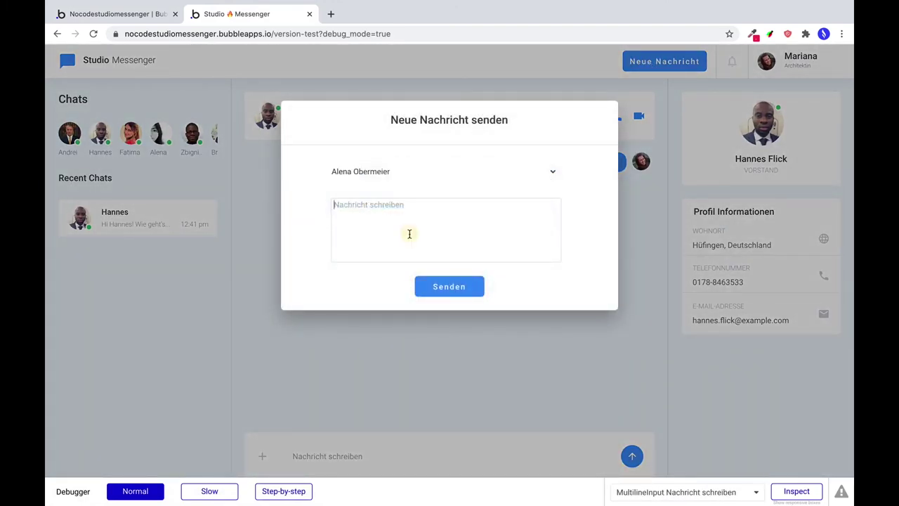
pyautogui.click(409, 232)
pyautogui.write('Hi')
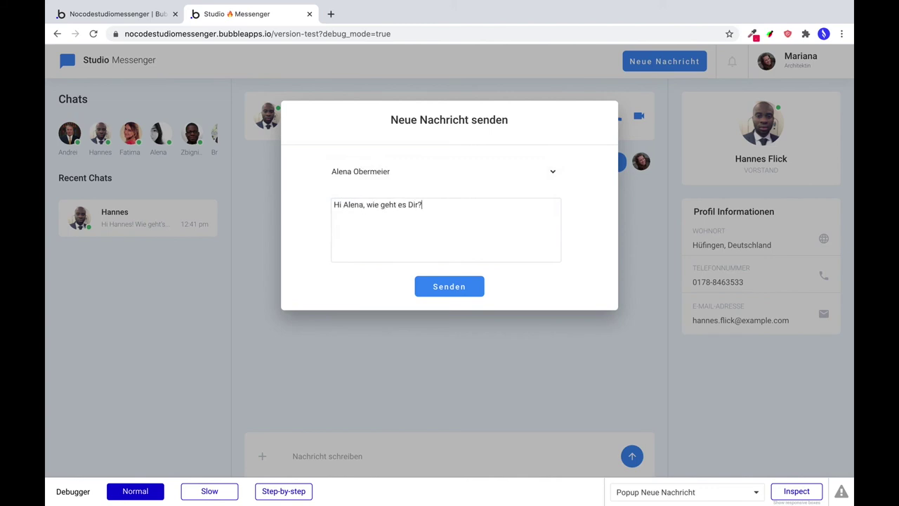
pyautogui.click(470, 281)
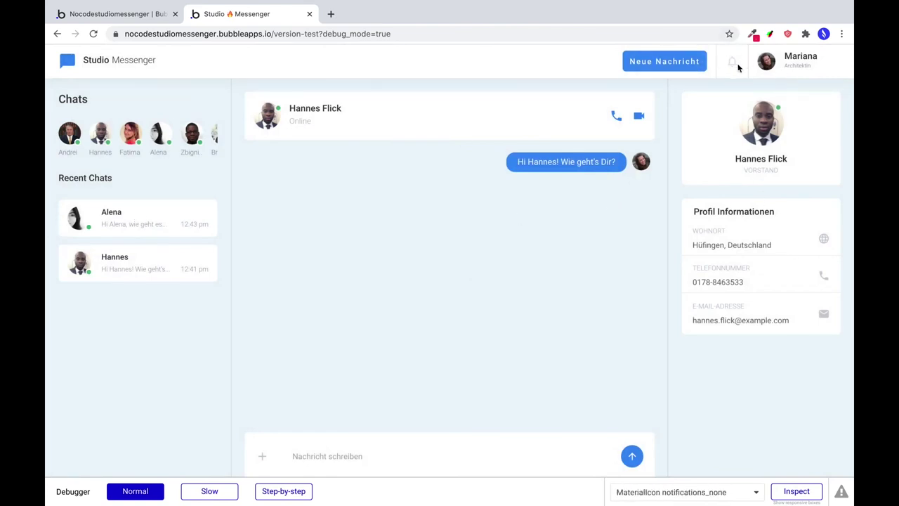
pyautogui.click(134, 14)
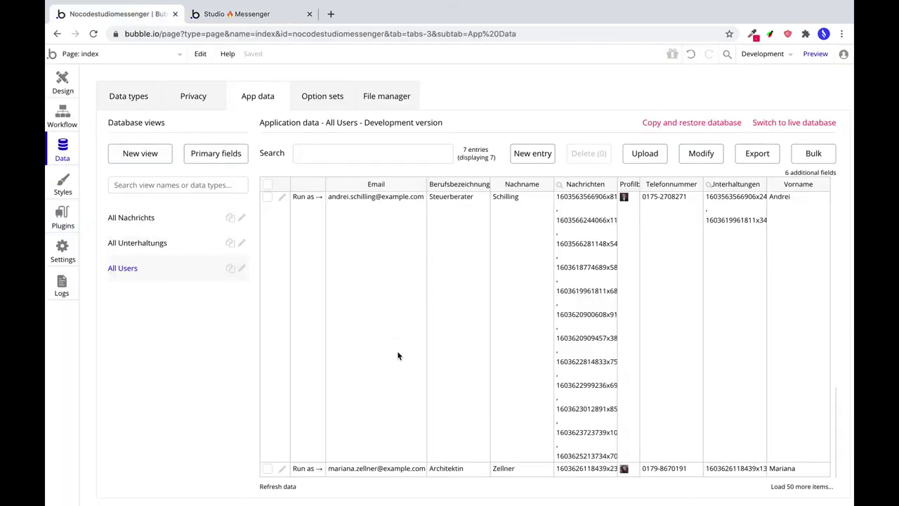
# Run the app as another user from the All Users table to see the incoming message.
pyautogui.scroll(-5, 386, 313)
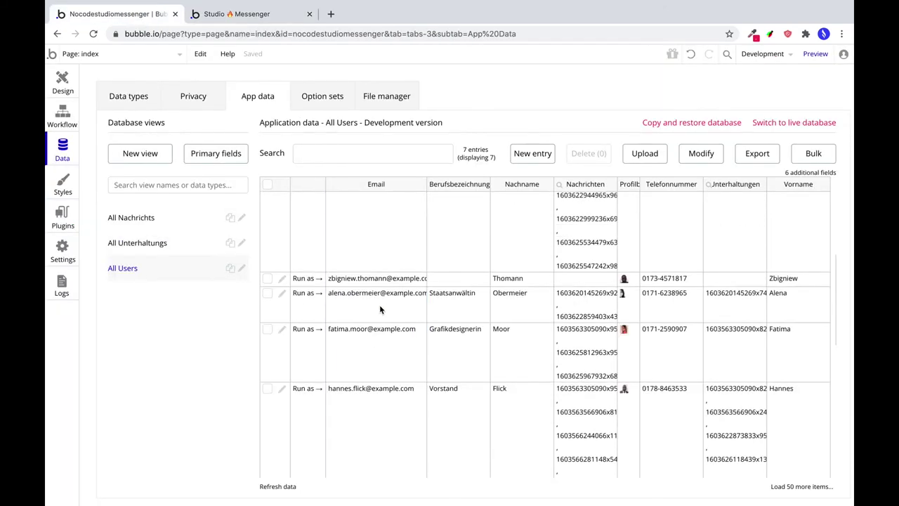
pyautogui.click(304, 296)
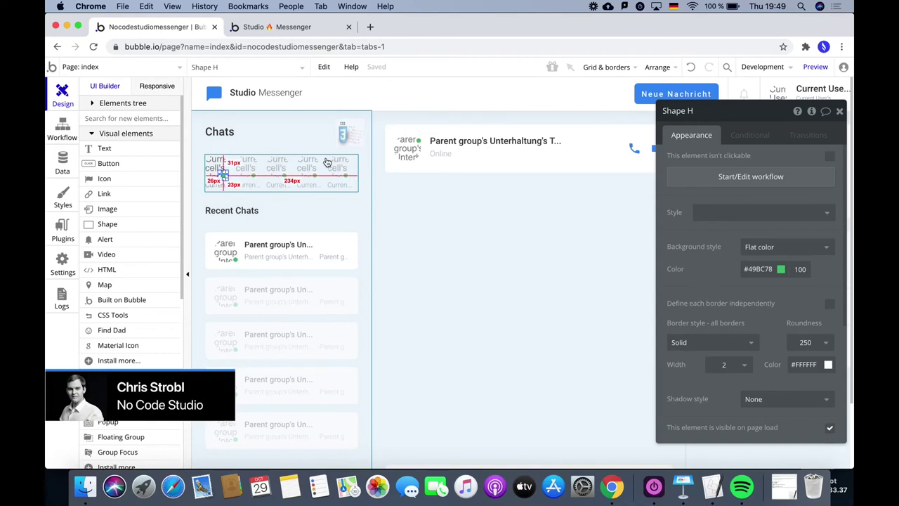
# Create a new User field 'Letzte Aktivität' with field type date.
pyautogui.click(61, 168)
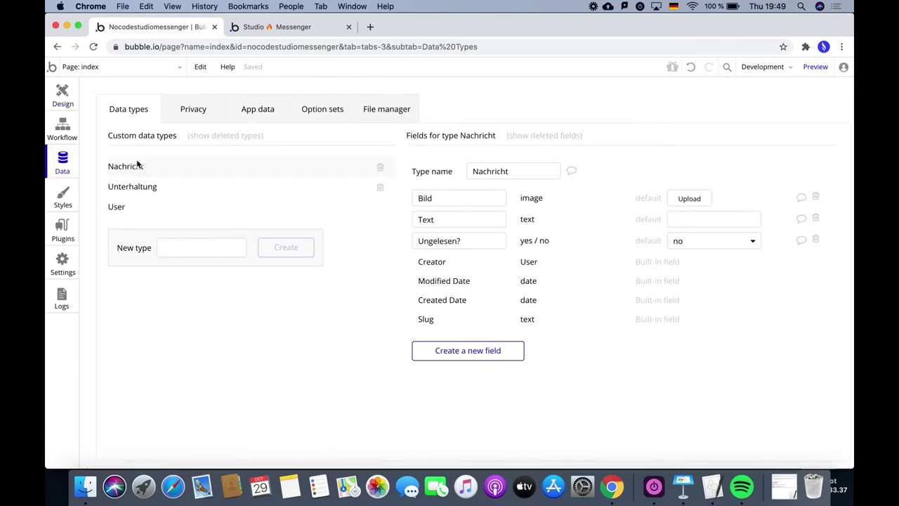
pyautogui.click(126, 209)
pyautogui.scroll(-1, 470, 389)
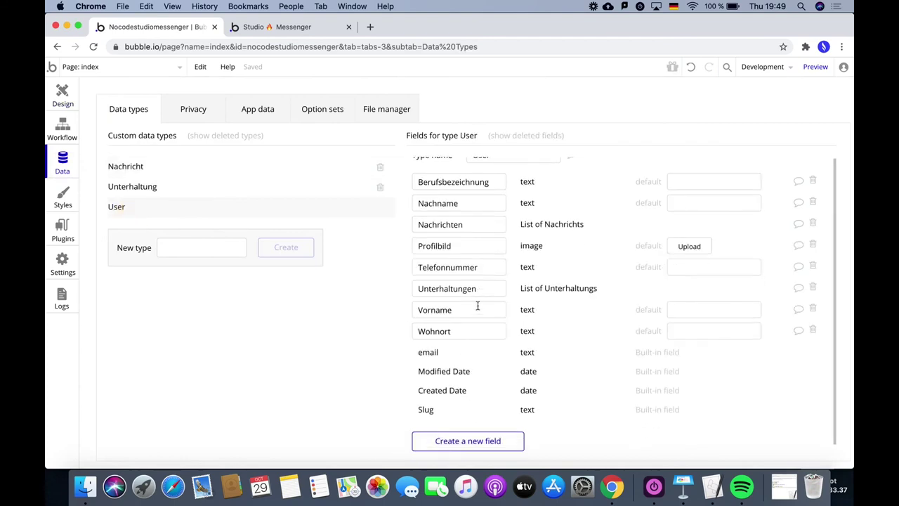
pyautogui.click(467, 439)
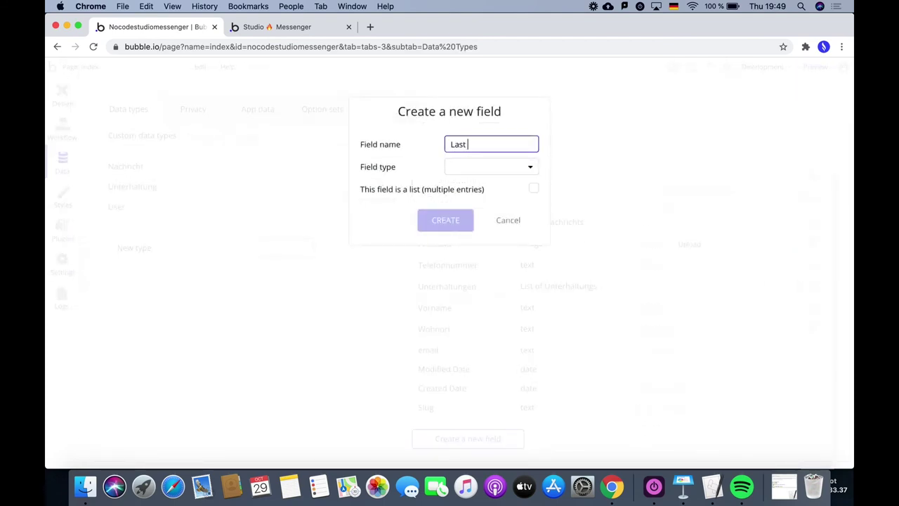
pyautogui.write('Last')
pyautogui.press('super+a')
pyautogui.write('Let')
pyautogui.click(482, 172)
pyautogui.click(483, 236)
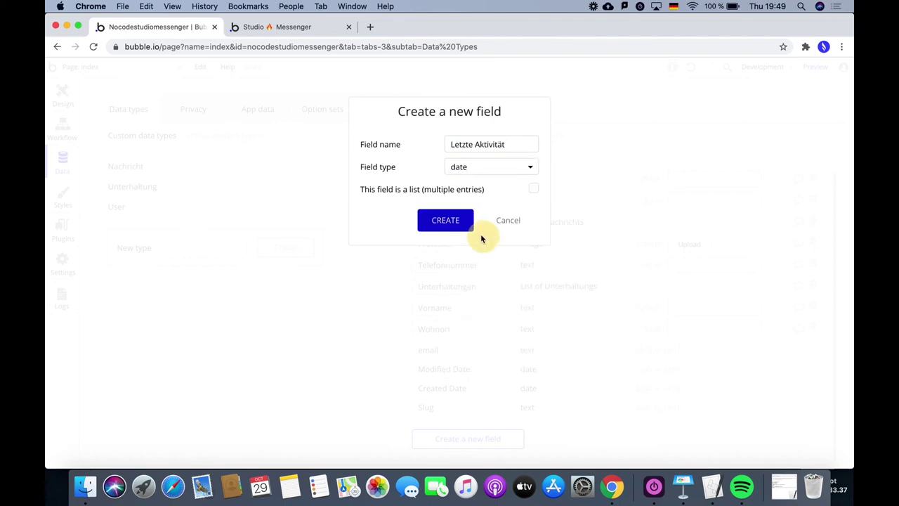
pyautogui.click(444, 221)
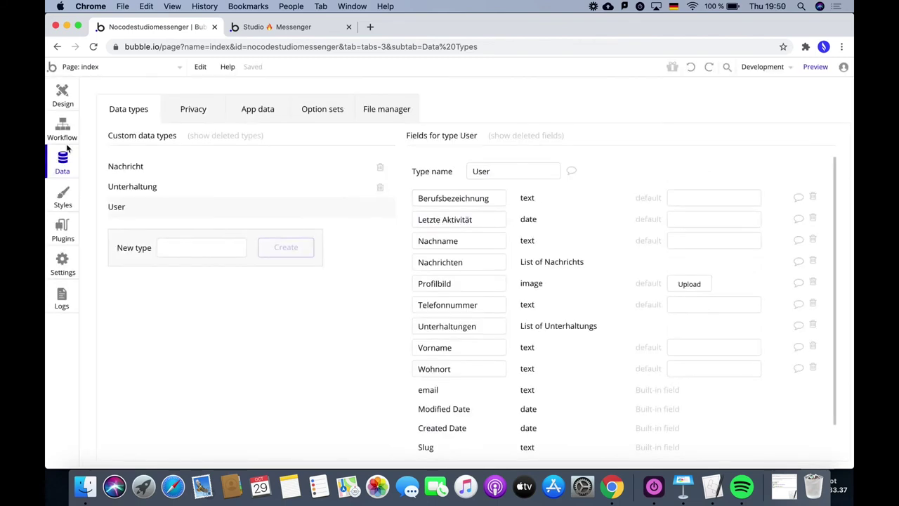
# Add a 'Do every 5 seconds' event in the page's workflows.
pyautogui.click(64, 133)
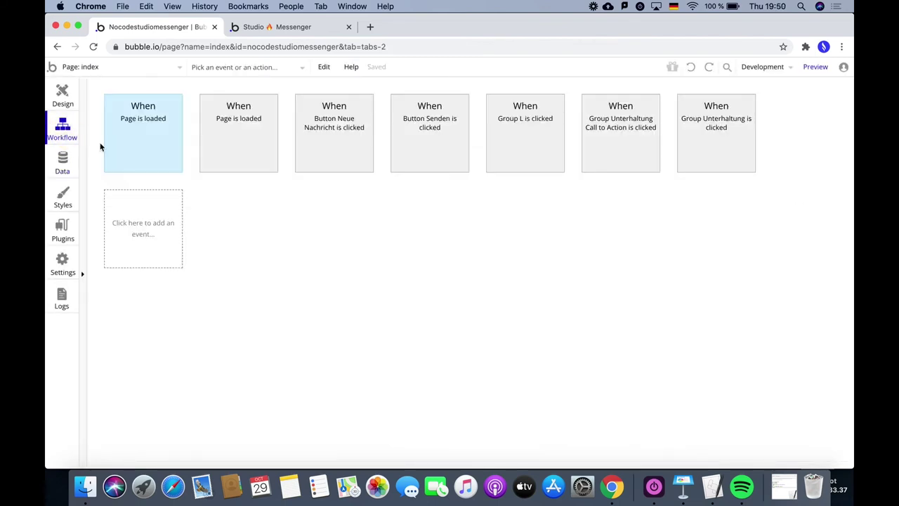
pyautogui.click(164, 217)
pyautogui.moveTo(162, 315)
pyautogui.moveTo(176, 285)
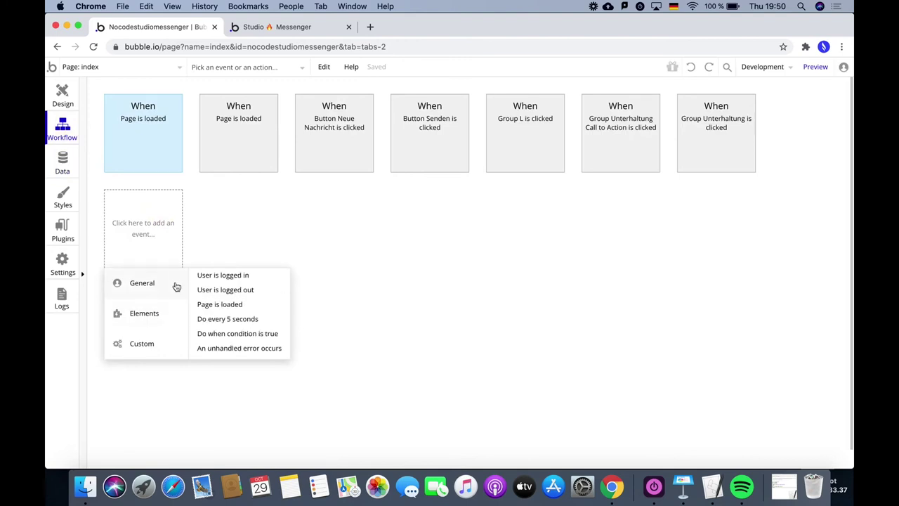
pyautogui.click(218, 319)
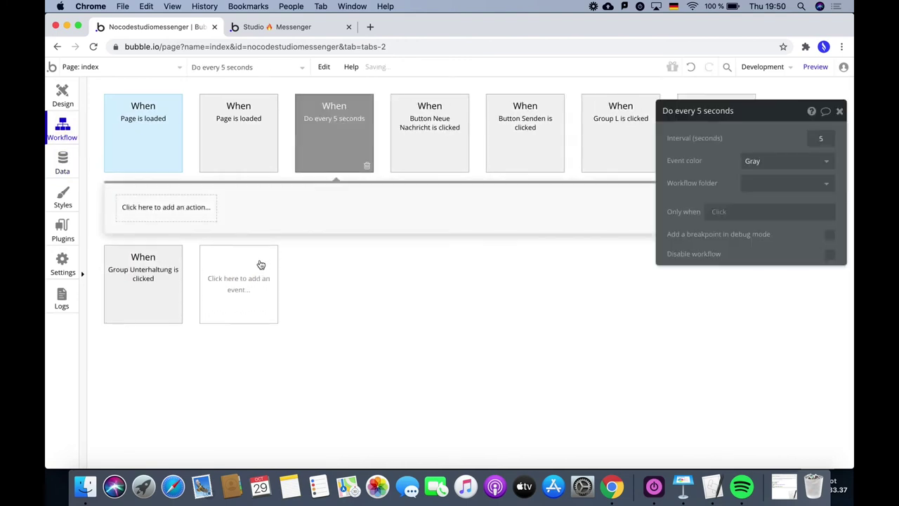
# Give the event a Make changes to a thing action on the Current User.
pyautogui.click(158, 208)
pyautogui.moveTo(176, 295)
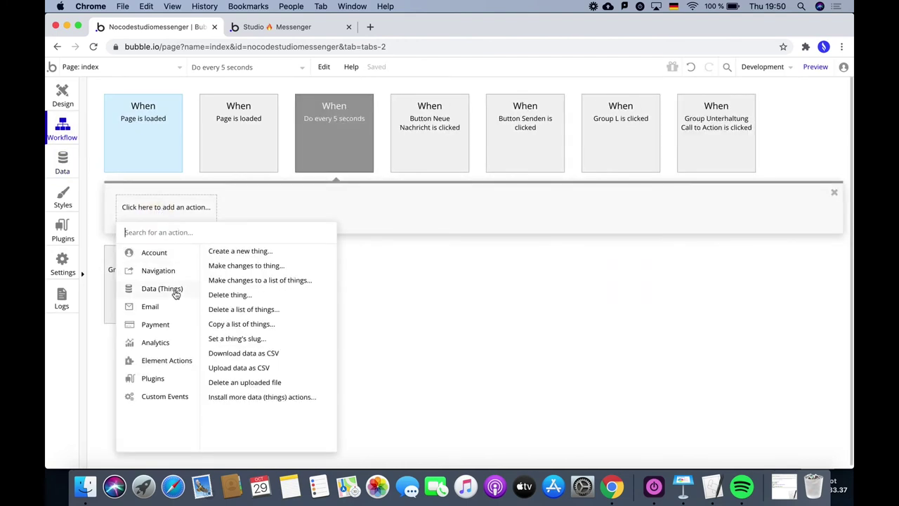
pyautogui.moveTo(263, 255)
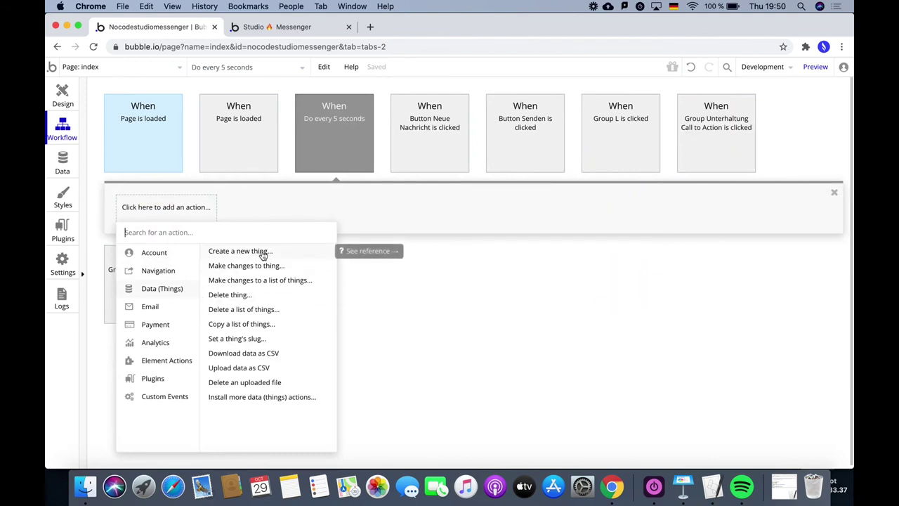
pyautogui.click(265, 265)
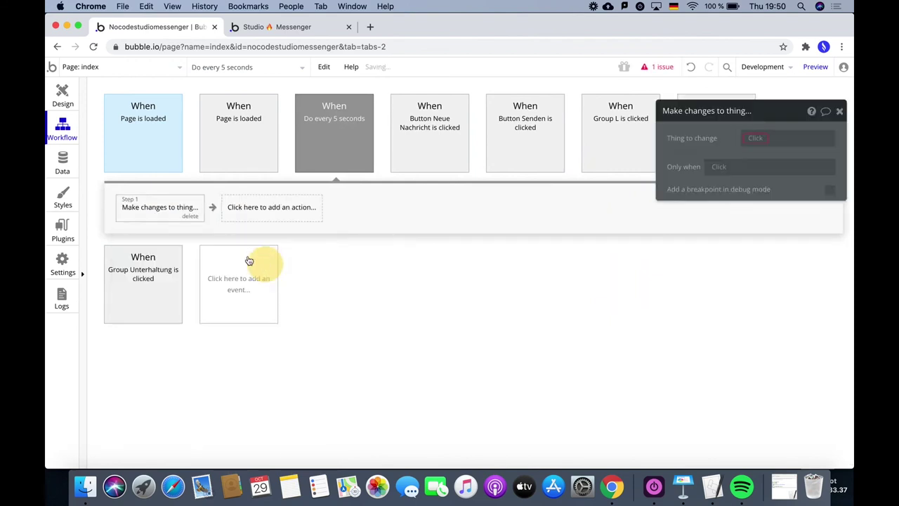
pyautogui.click(752, 139)
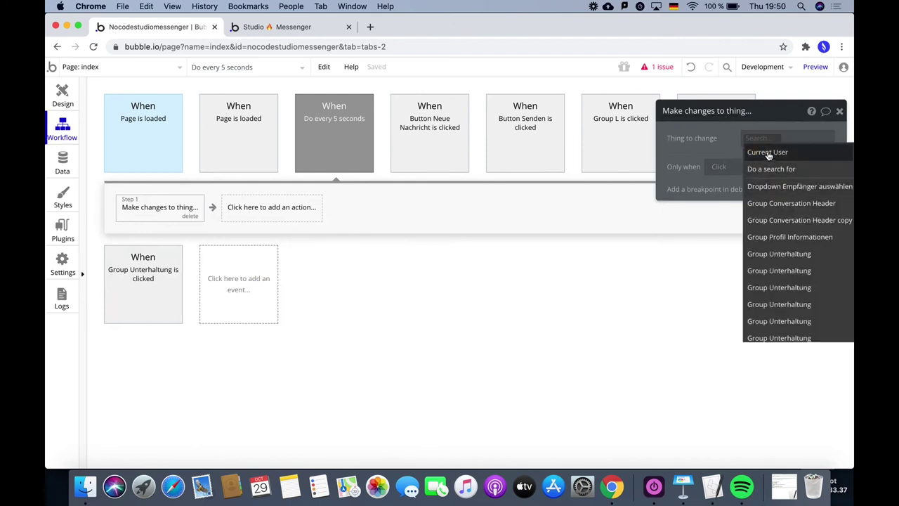
pyautogui.click(769, 153)
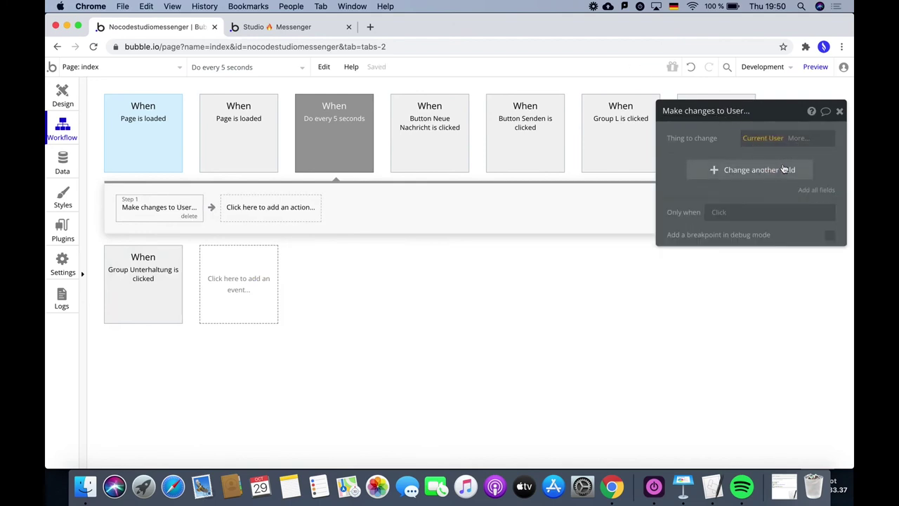
# Set the action's Letzte Aktivität field to Current date/time.
pyautogui.click(780, 170)
pyautogui.click(679, 168)
pyautogui.click(697, 195)
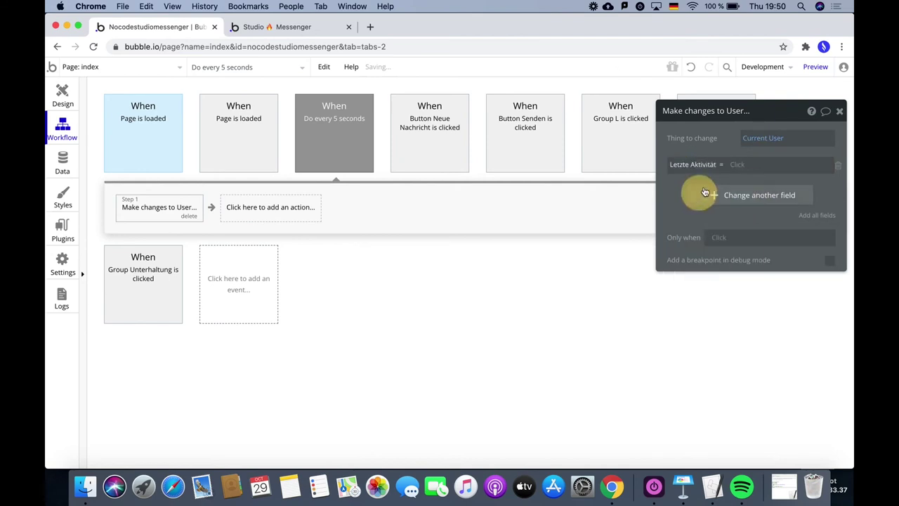
pyautogui.click(743, 165)
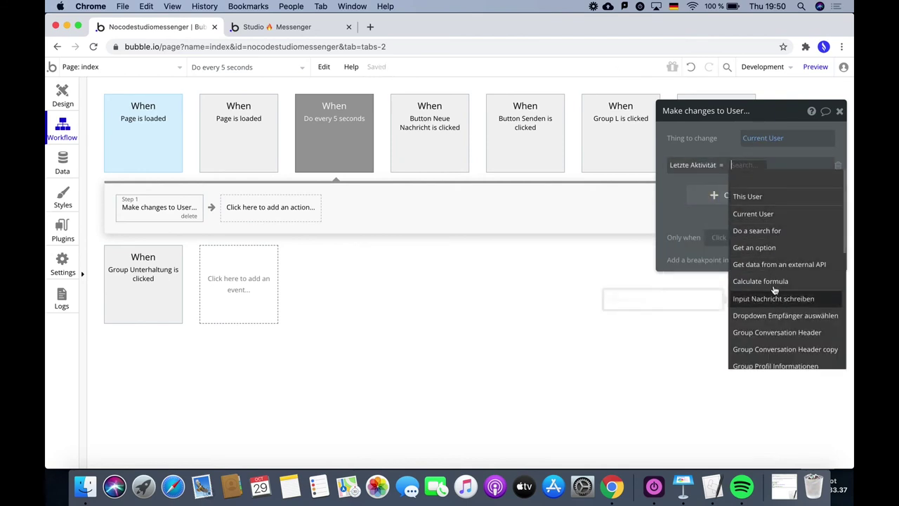
pyautogui.write('curr')
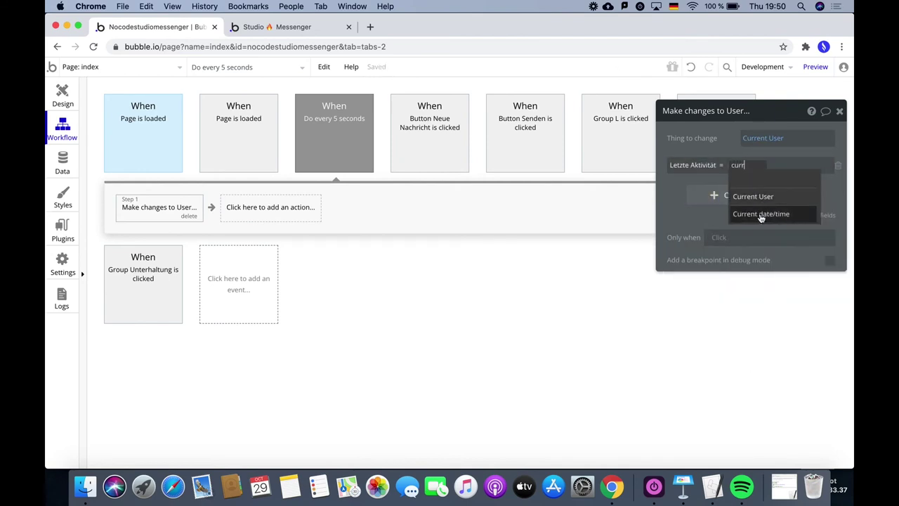
pyautogui.click(761, 214)
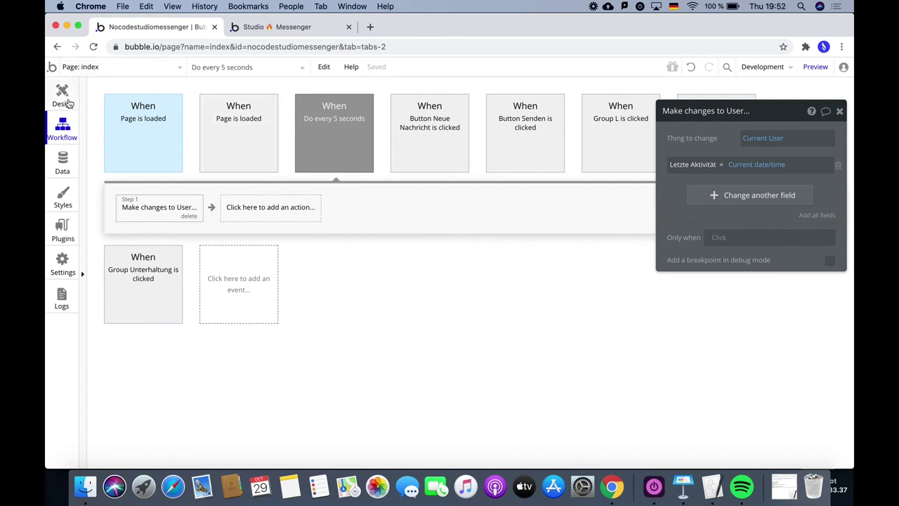
pyautogui.click(63, 93)
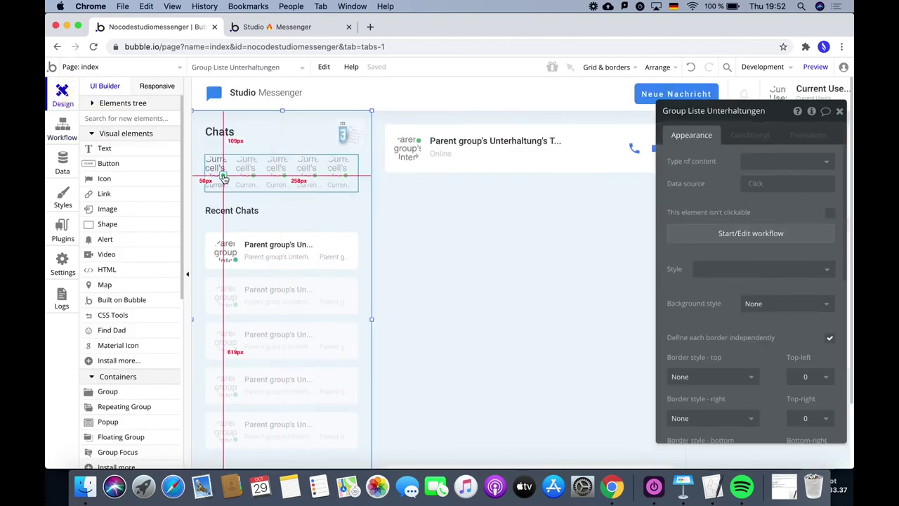
# Select Shape H, the green dot in the Chats cell, and untick 'Visible on page load'.
pyautogui.click(223, 177)
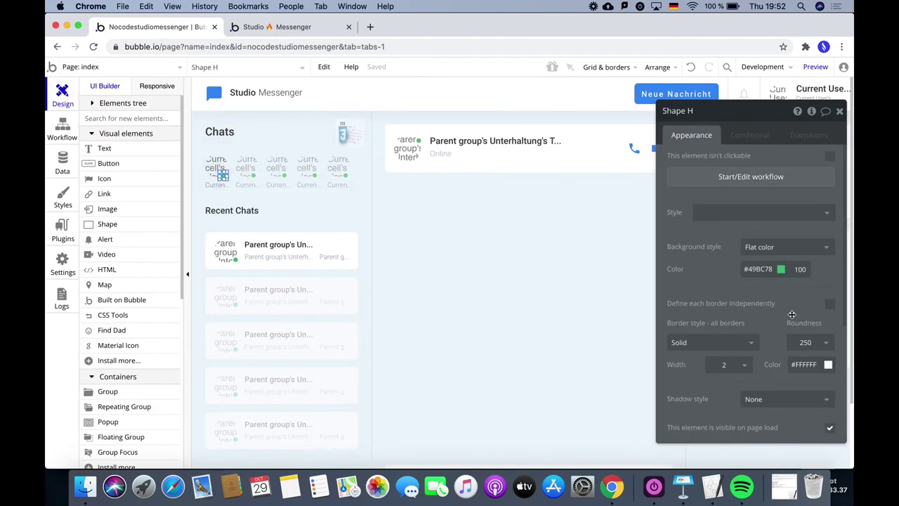
pyautogui.scroll(-3, 809, 306)
pyautogui.scroll(-2, 809, 306)
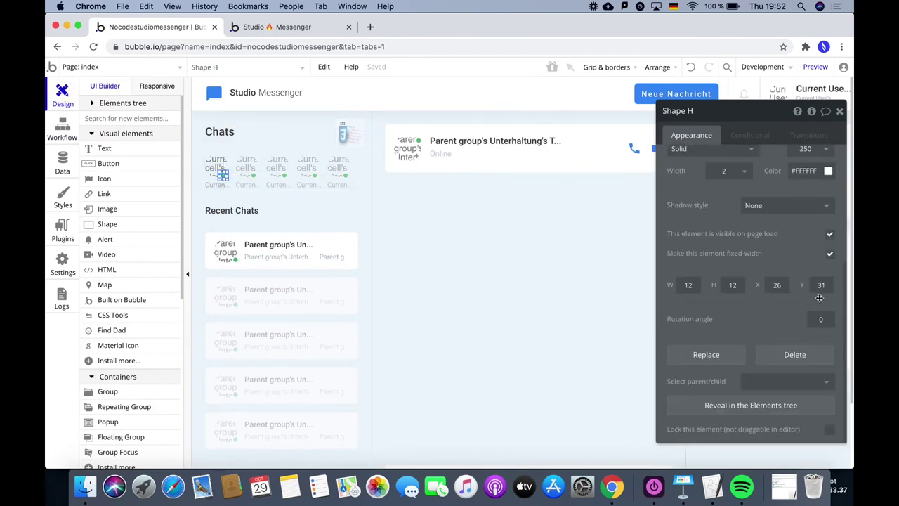
pyautogui.click(830, 233)
# Start a condition: Current cell's User's Letzte Aktivität +(seconds): 300.
pyautogui.click(750, 135)
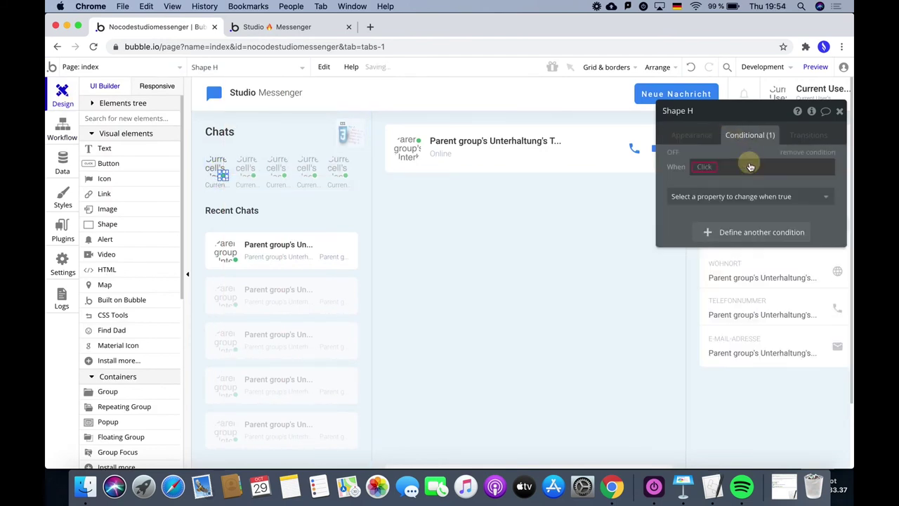
pyautogui.click(704, 170)
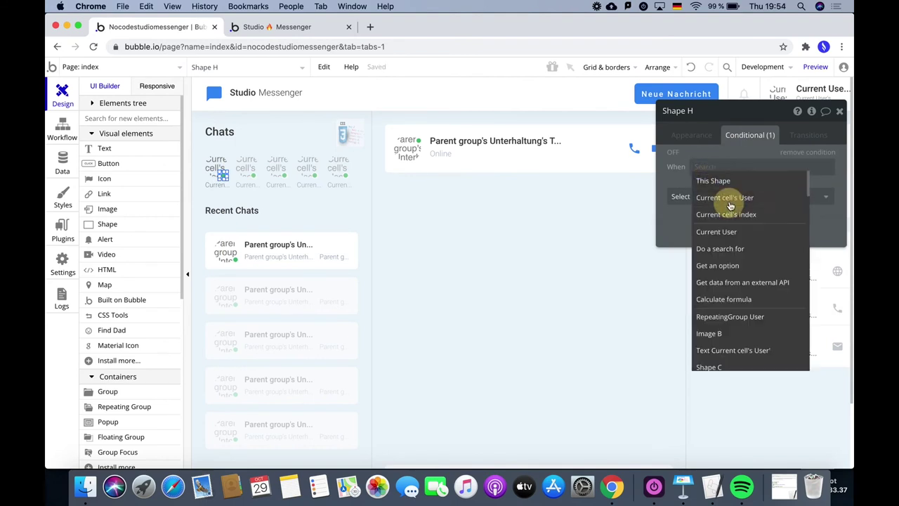
pyautogui.click(729, 200)
pyautogui.click(780, 197)
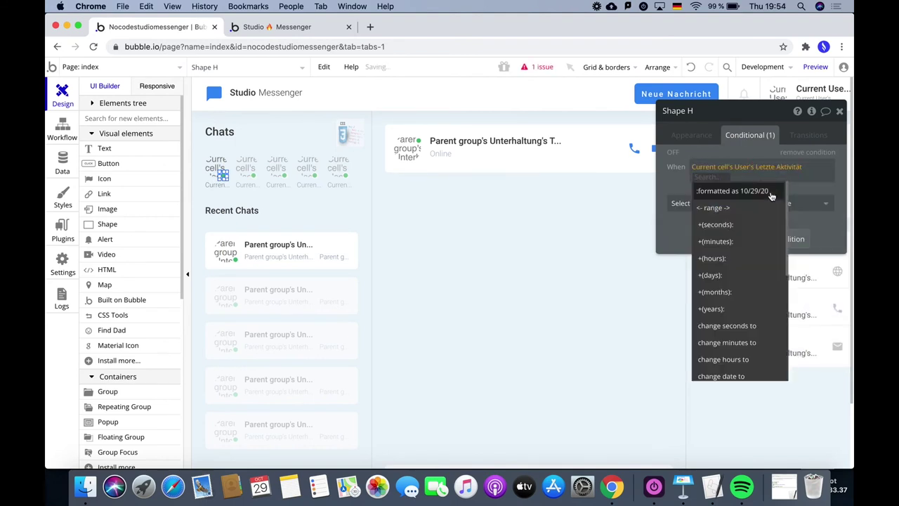
pyautogui.click(715, 225)
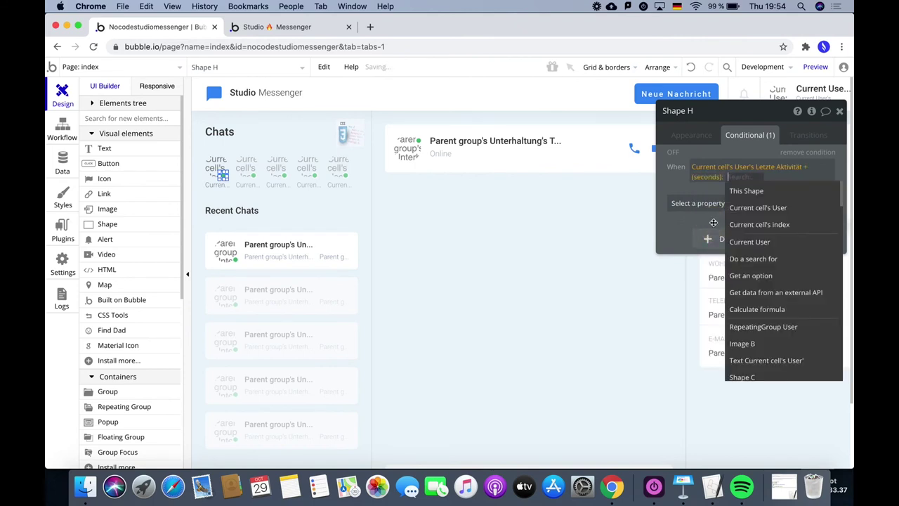
pyautogui.write('300')
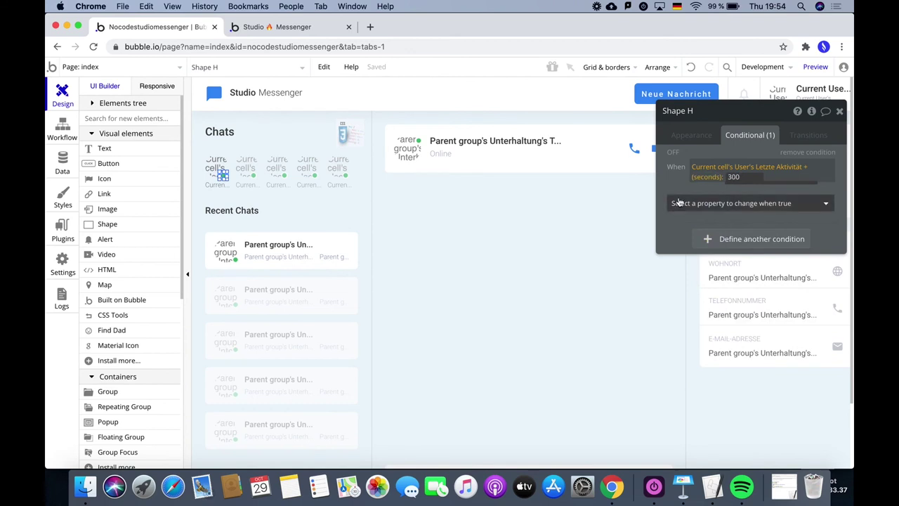
pyautogui.click(669, 179)
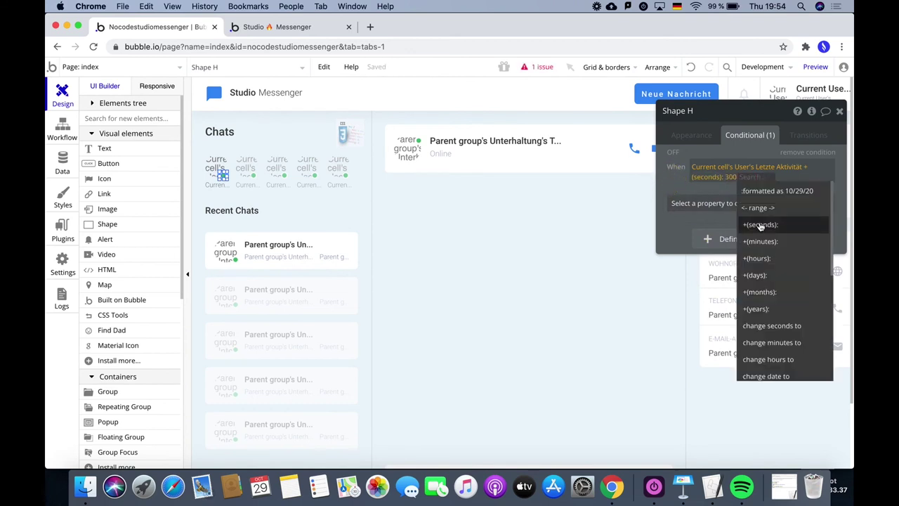
# Complete it with > Current date/time and make the dot visible when true.
pyautogui.scroll(-3, 778, 284)
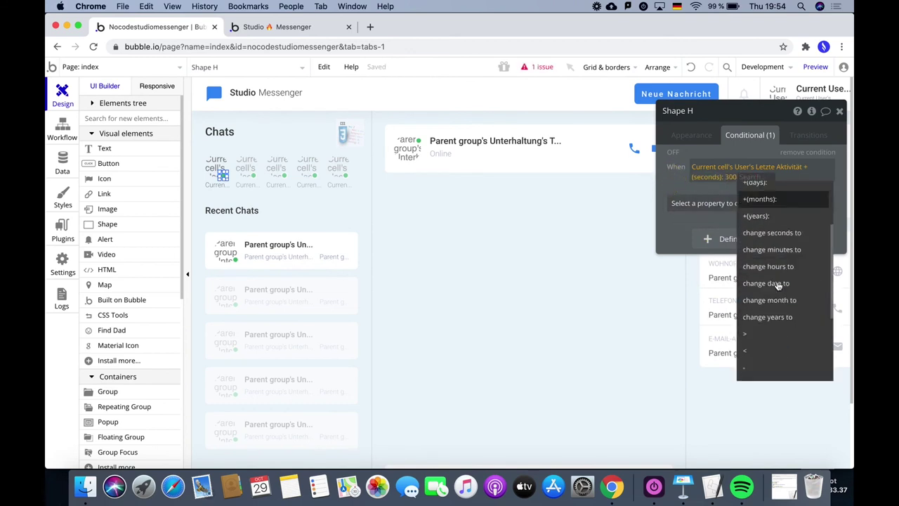
pyautogui.scroll(-2, 777, 284)
pyautogui.click(765, 264)
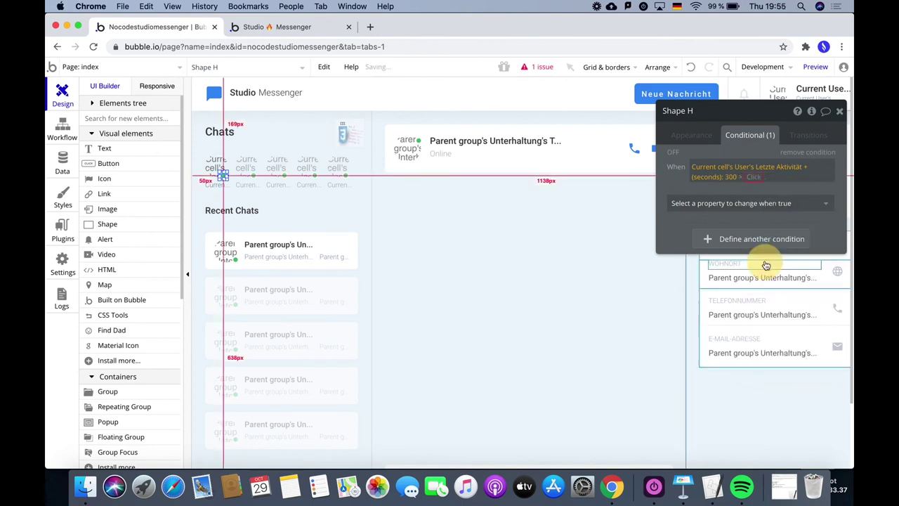
pyautogui.scroll(-4, 787, 295)
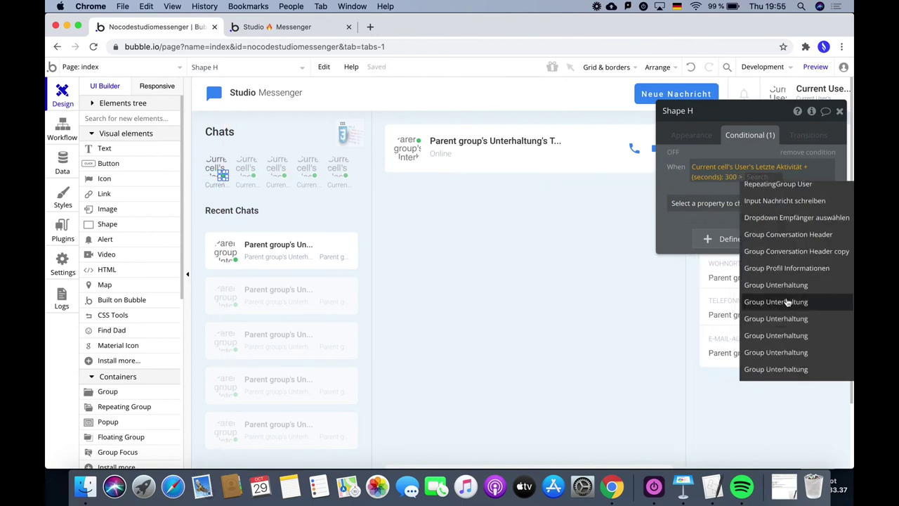
pyautogui.scroll(-3, 788, 302)
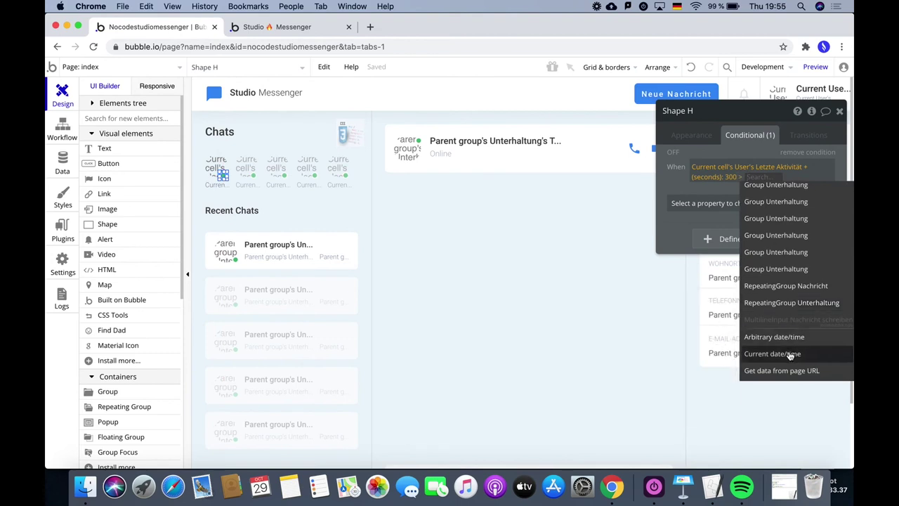
pyautogui.click(789, 354)
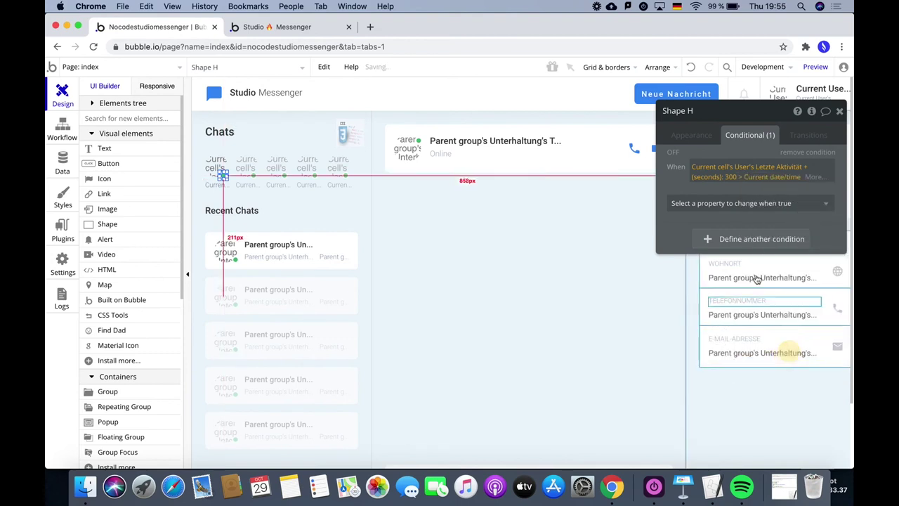
pyautogui.click(717, 204)
pyautogui.click(724, 239)
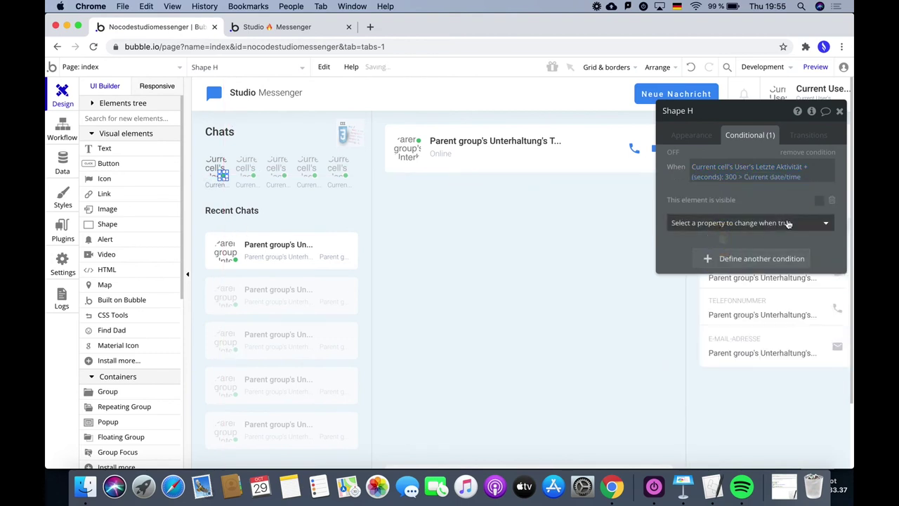
pyautogui.click(819, 200)
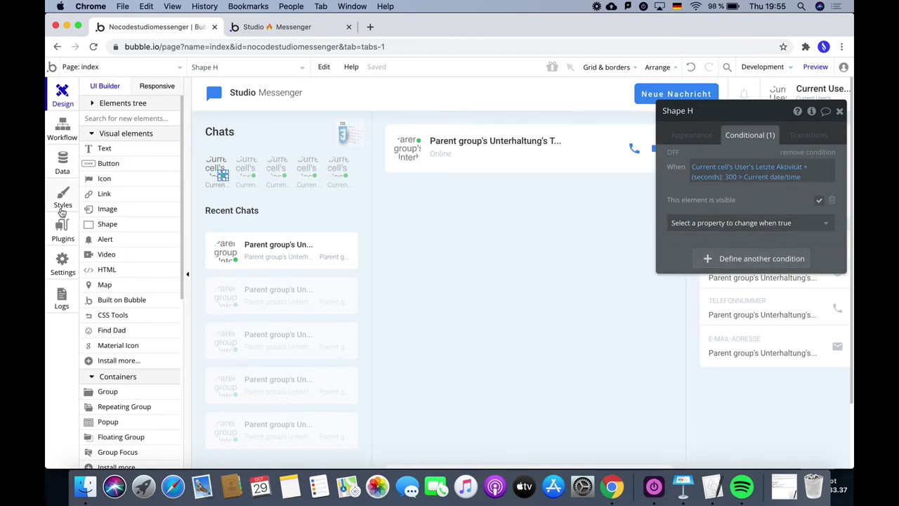
# Run the app as the second user from All Users and check the Chats online dots.
pyautogui.click(62, 160)
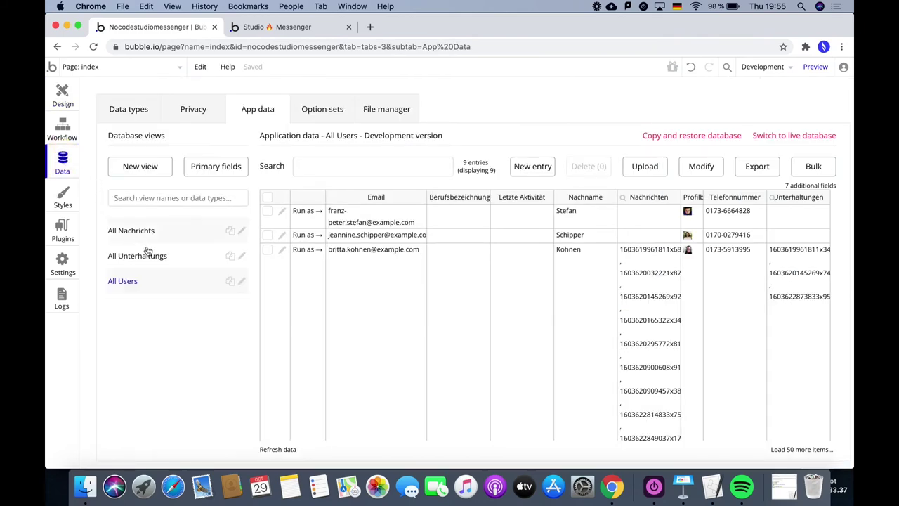
pyautogui.click(305, 236)
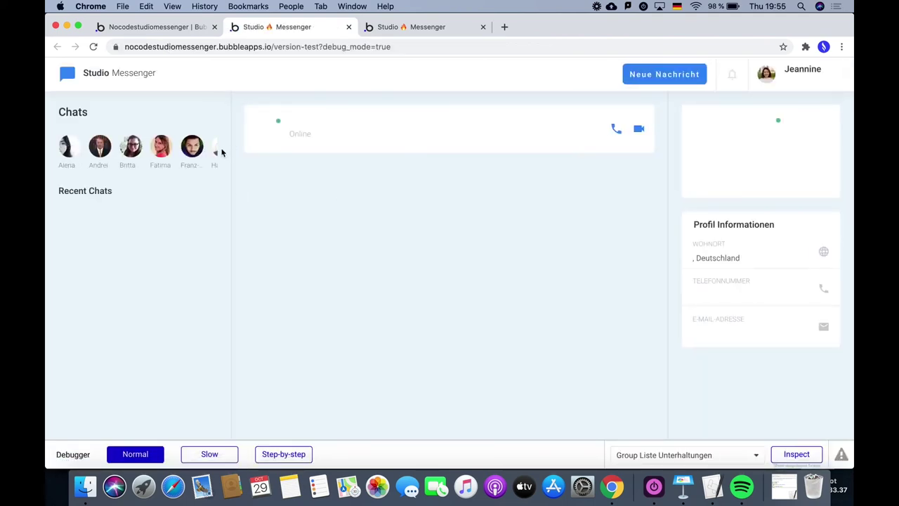
pyautogui.hscroll(3, 211, 151)
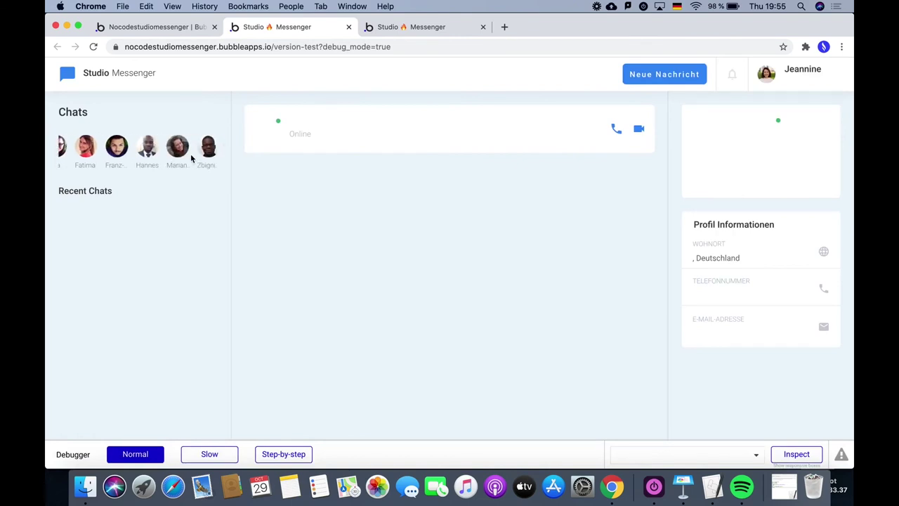
pyautogui.hscroll(-3, 192, 158)
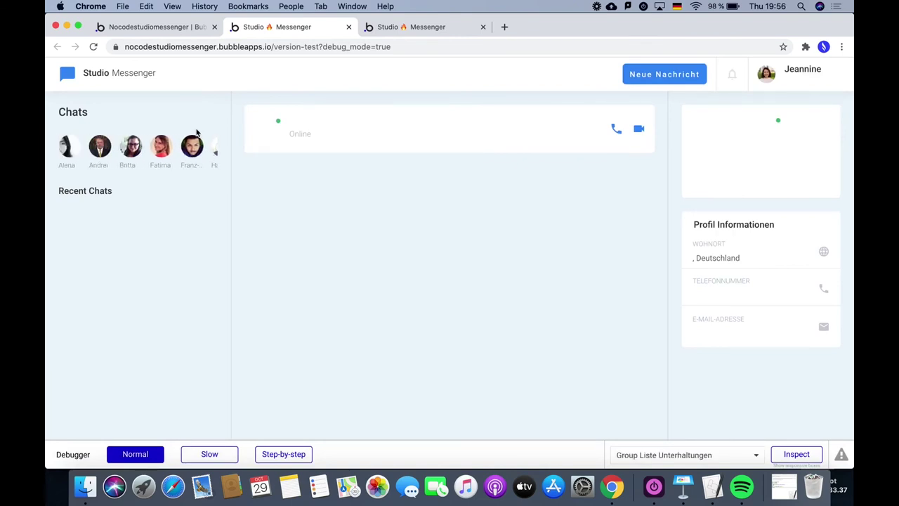
pyautogui.click(155, 27)
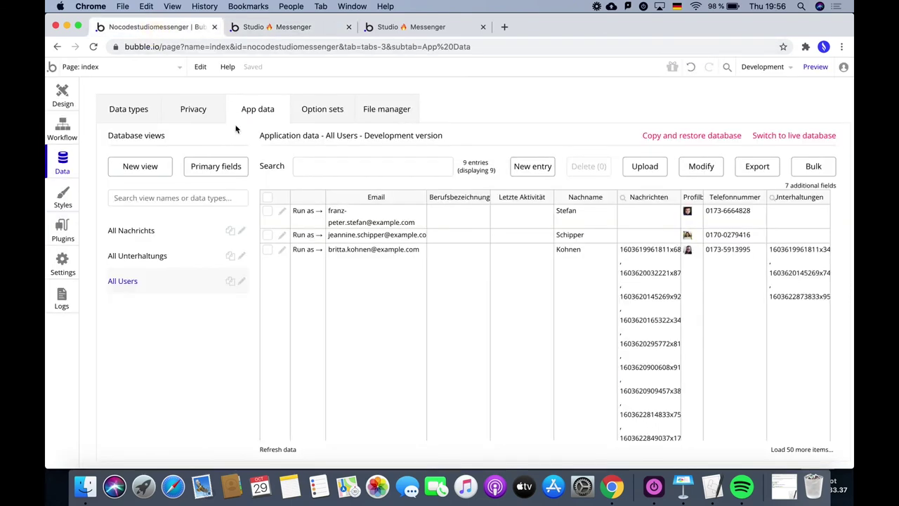
# Run the app as the third user and compare which chat avatars show green dots.
pyautogui.click(302, 250)
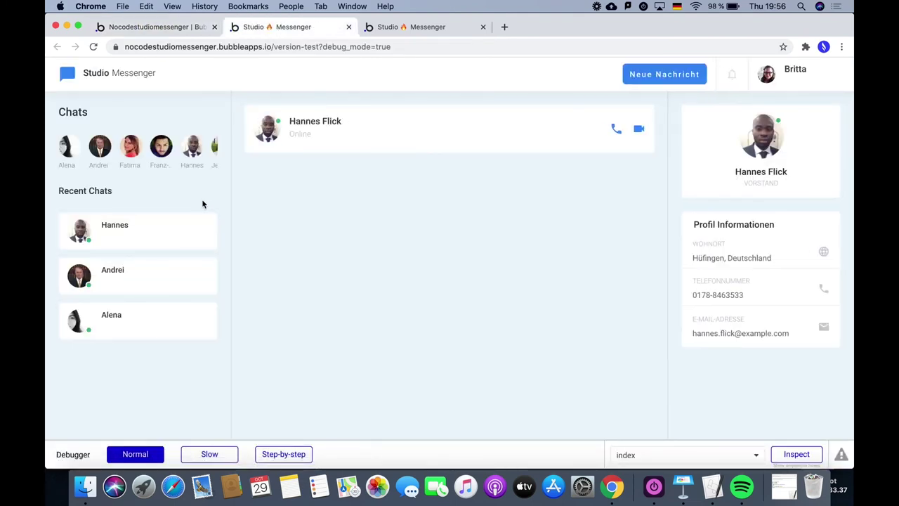
pyautogui.hscroll(2, 161, 143)
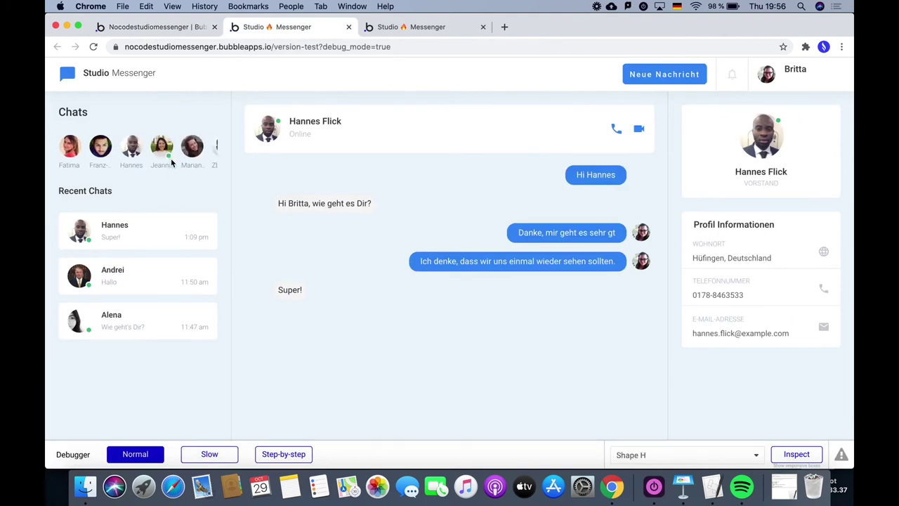
pyautogui.hscroll(1, 190, 160)
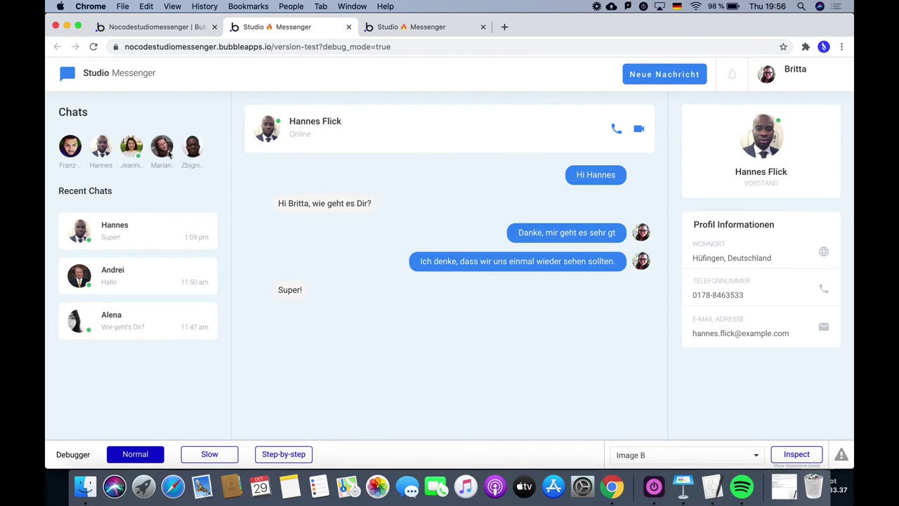
pyautogui.click(176, 26)
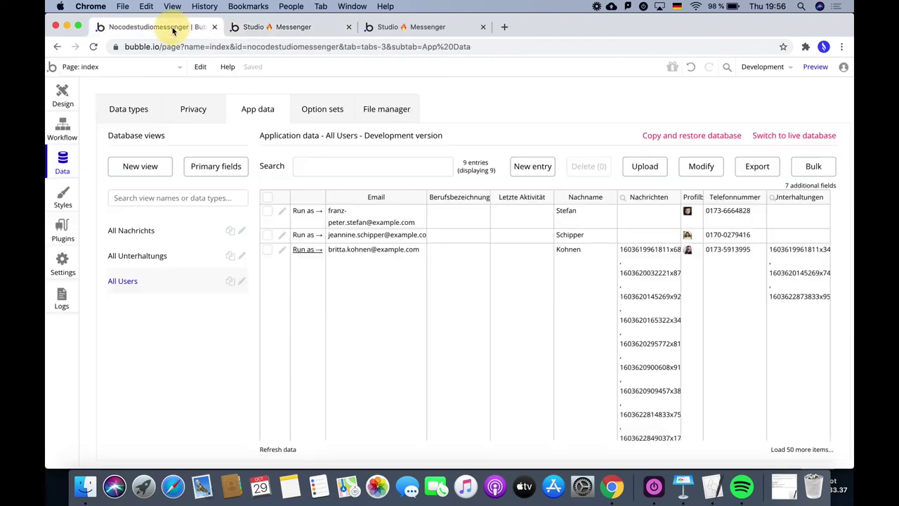
# Copy Shape H's conditional formatting onto Shape E, unticking its 'Visible on page load'.
pyautogui.click(63, 93)
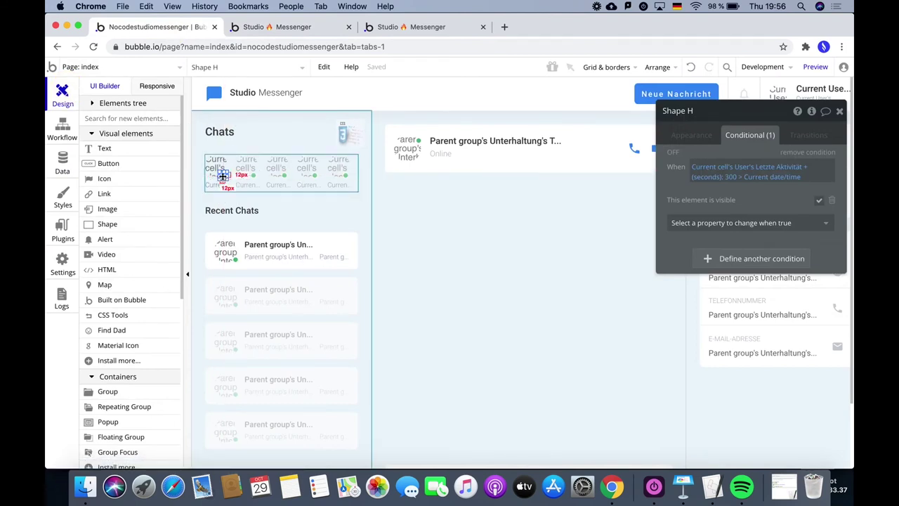
pyautogui.rightClick(222, 176)
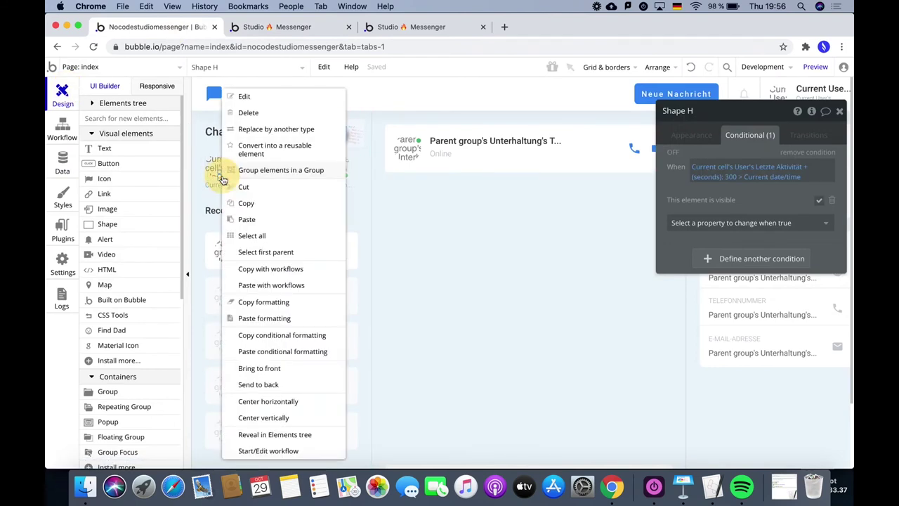
pyautogui.click(295, 336)
pyautogui.click(233, 257)
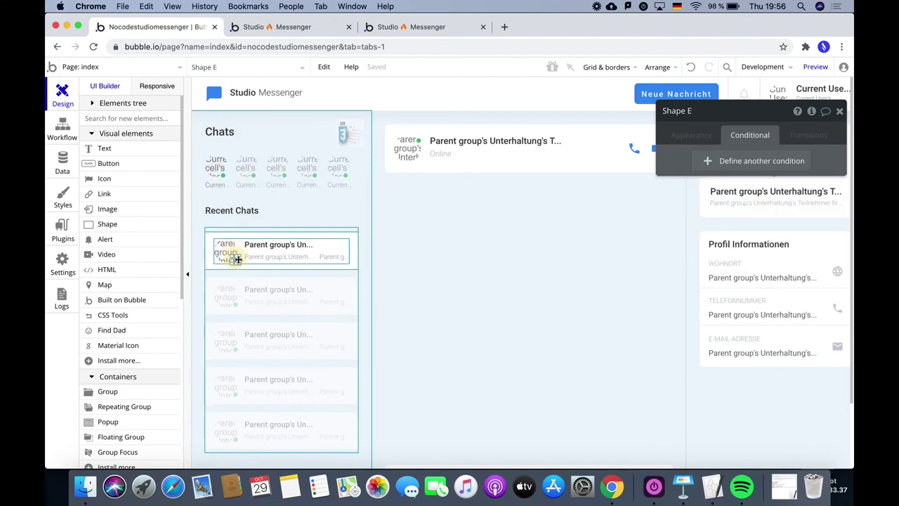
pyautogui.click(701, 135)
pyautogui.scroll(-5, 788, 332)
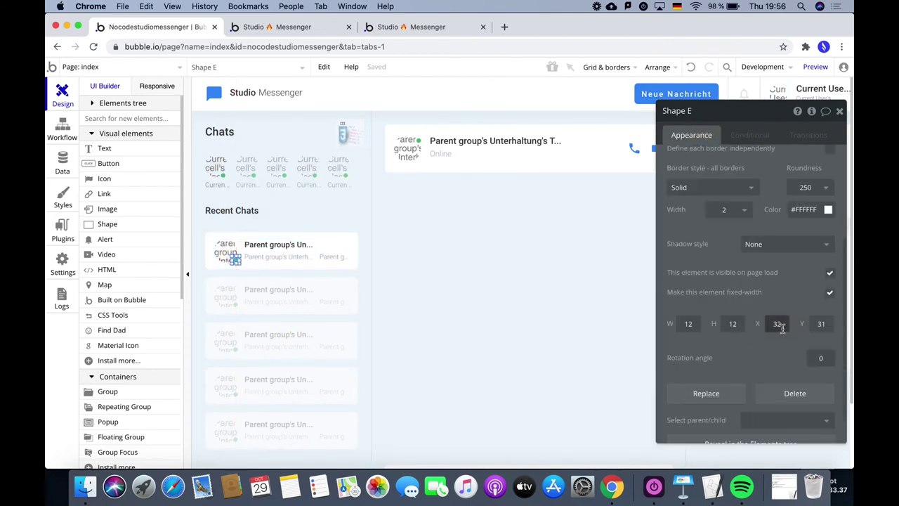
pyautogui.click(825, 272)
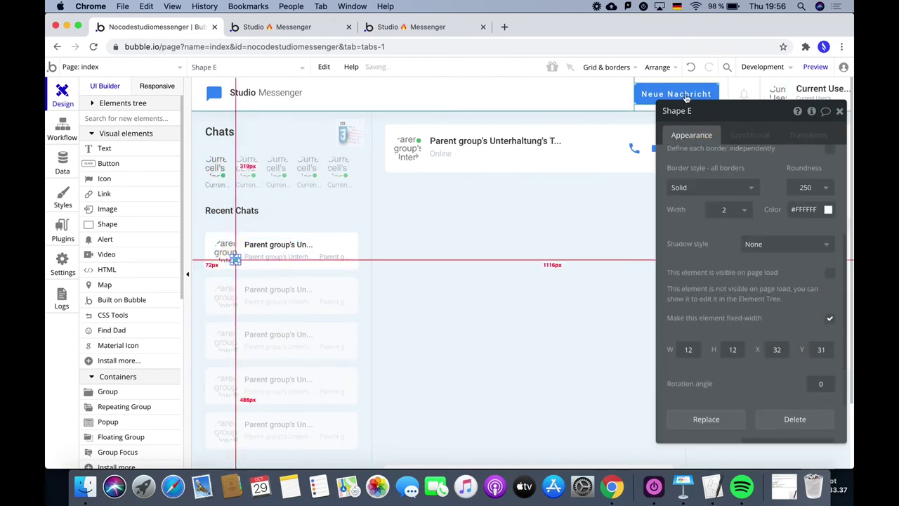
pyautogui.click(743, 134)
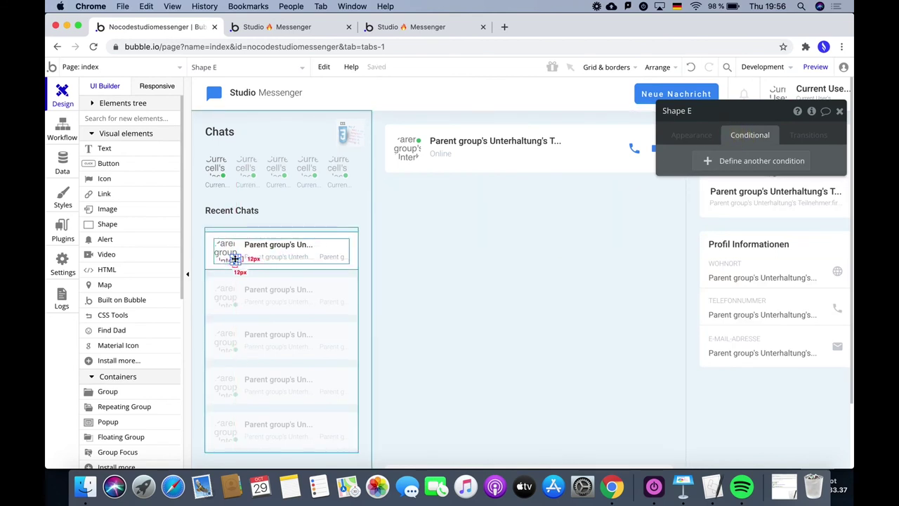
pyautogui.rightClick(236, 260)
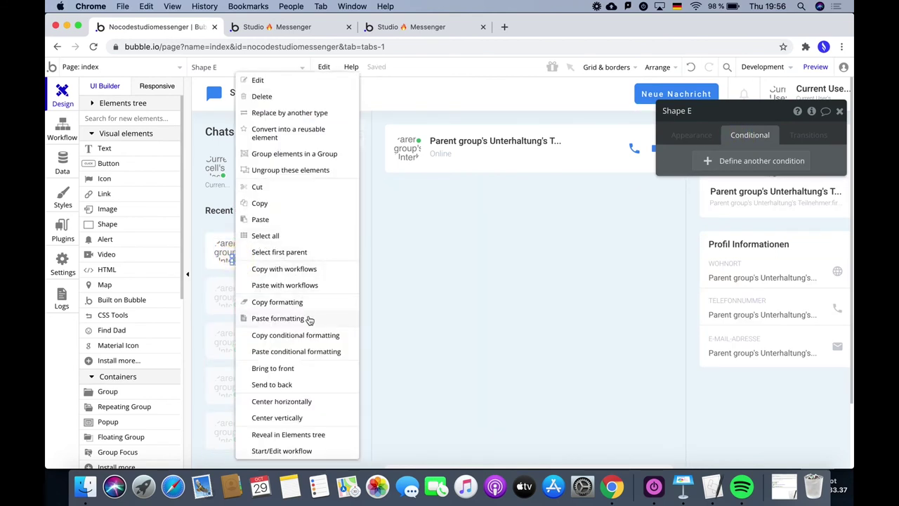
pyautogui.click(313, 351)
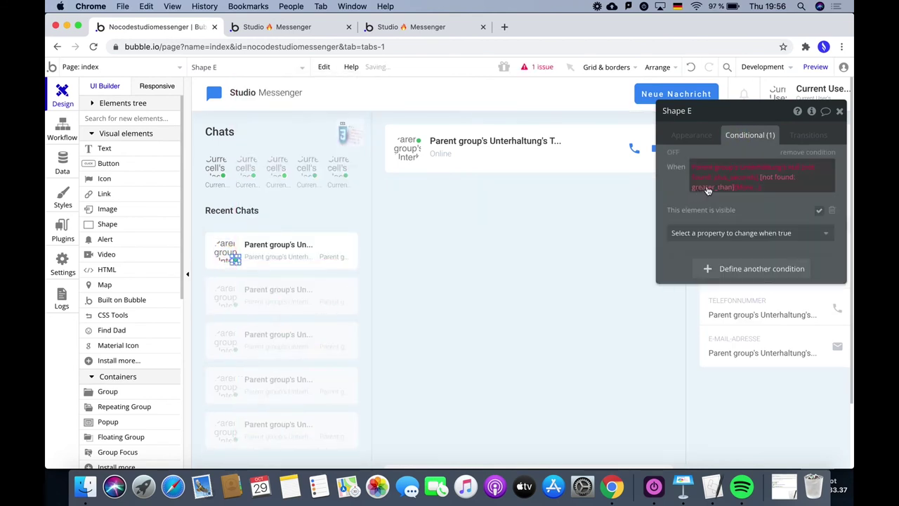
# Change the pasted condition to Parent group's Unterhaltung's Teilnehmer:first item's Letzte Aktivität +(seconds) 300.
pyautogui.click(734, 168)
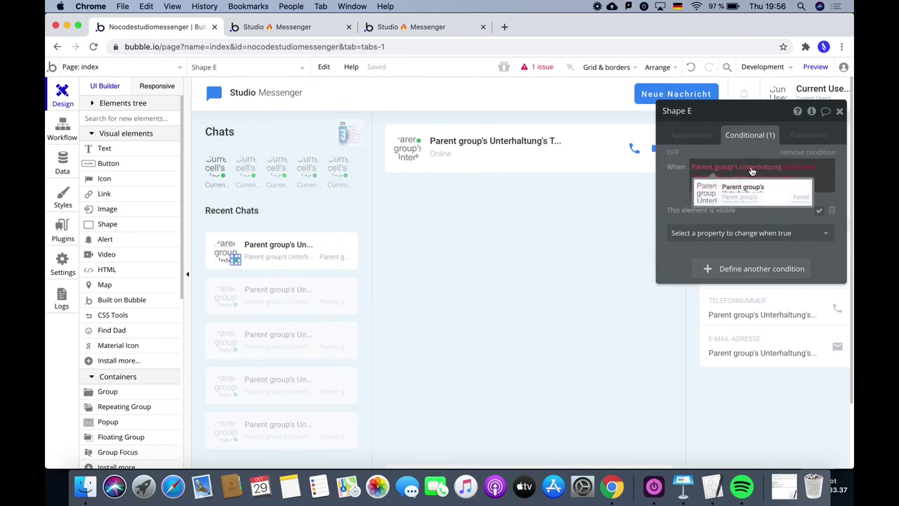
pyautogui.click(727, 168)
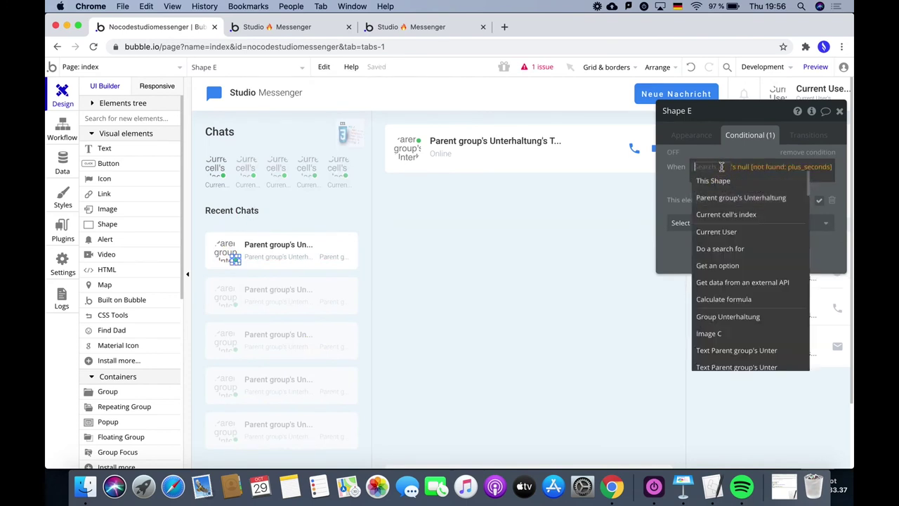
pyautogui.click(737, 200)
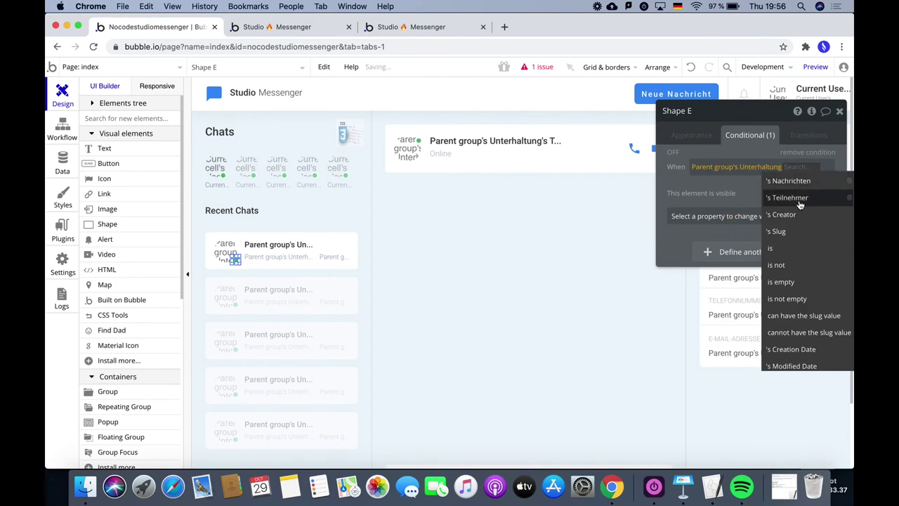
pyautogui.click(794, 199)
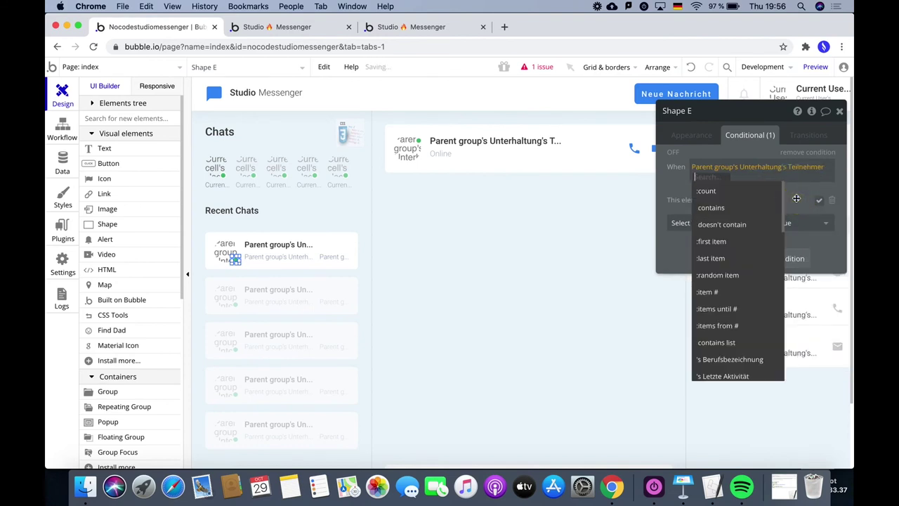
pyautogui.click(719, 241)
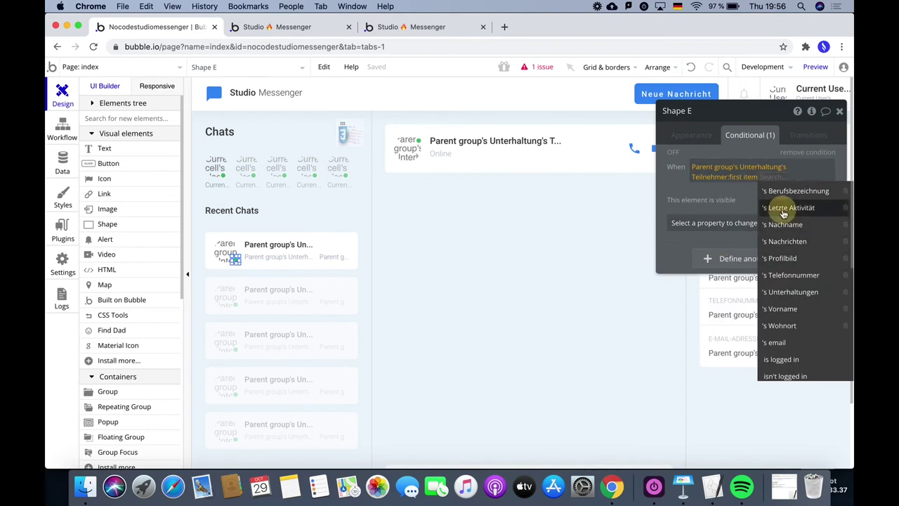
pyautogui.click(776, 207)
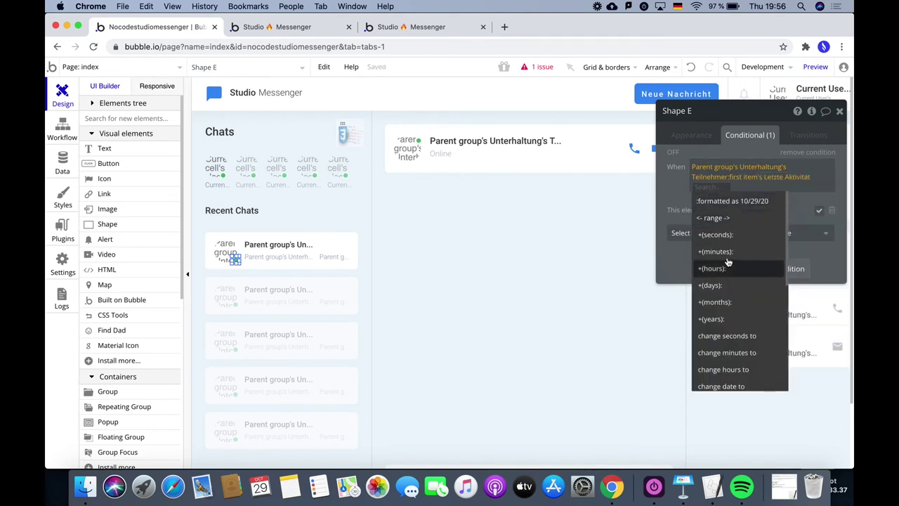
pyautogui.click(716, 235)
pyautogui.write('30')
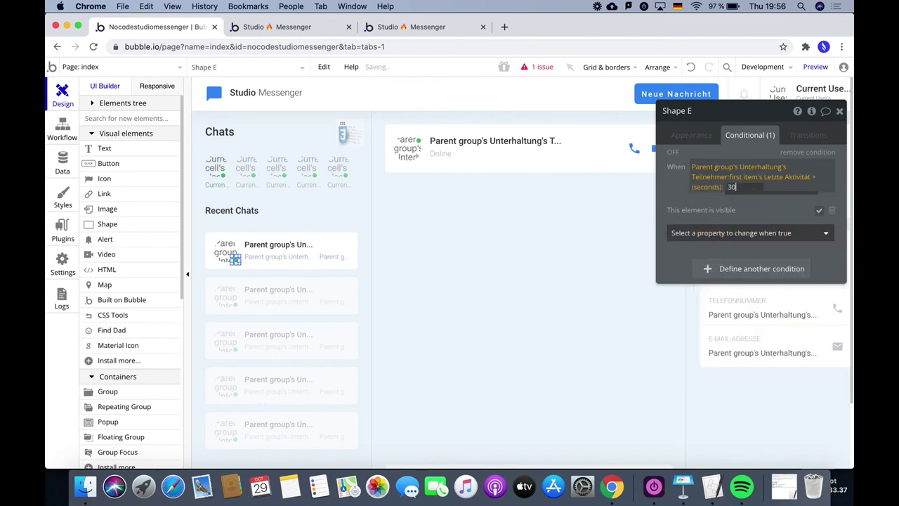
pyautogui.write('0')
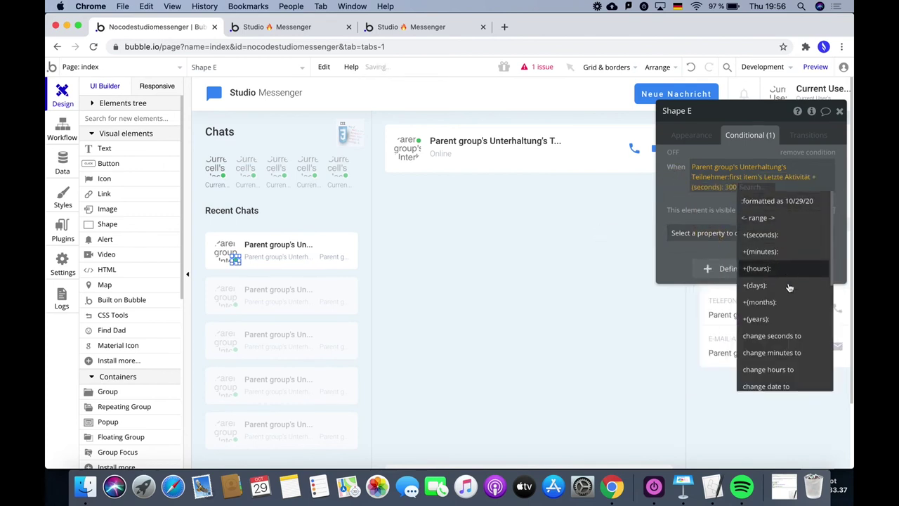
# Compare that time as greater than Current date/time.
pyautogui.scroll(-3, 789, 287)
pyautogui.click(749, 354)
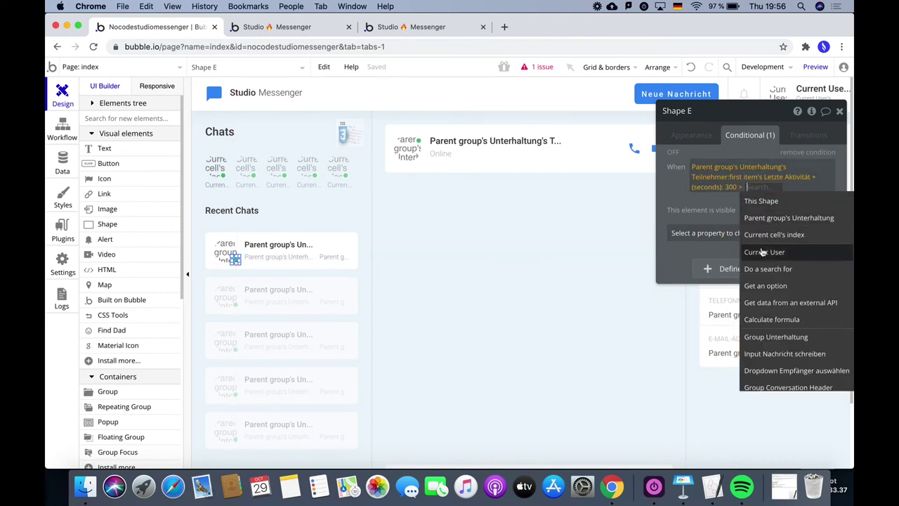
pyautogui.write('currr')
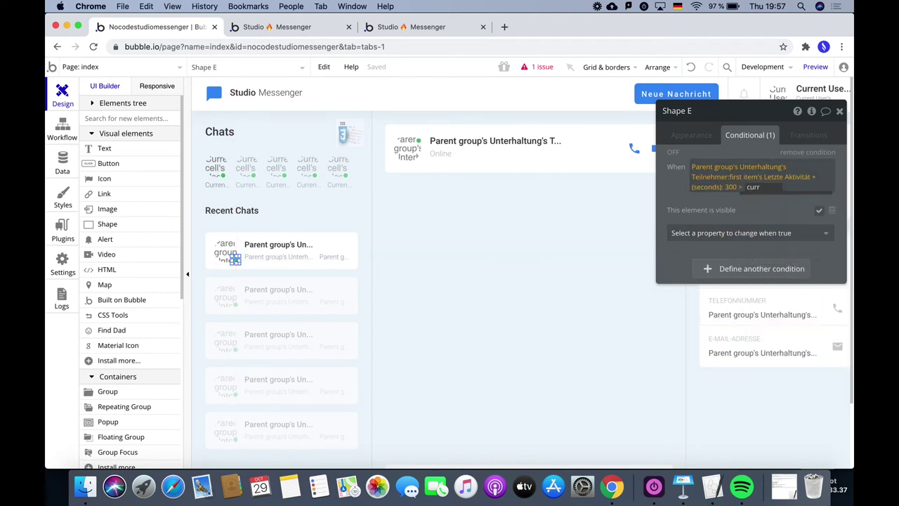
pyautogui.press('BackSpace')
pyautogui.click(762, 234)
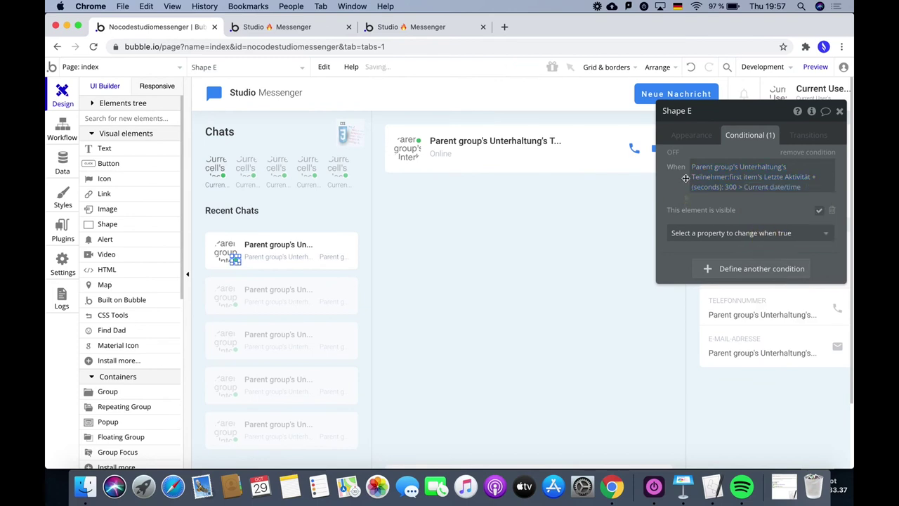
# Add 'and Parent group's Unterhaltung's Teilnehmer:first item is not Current User', then start a second condition.
pyautogui.click(806, 191)
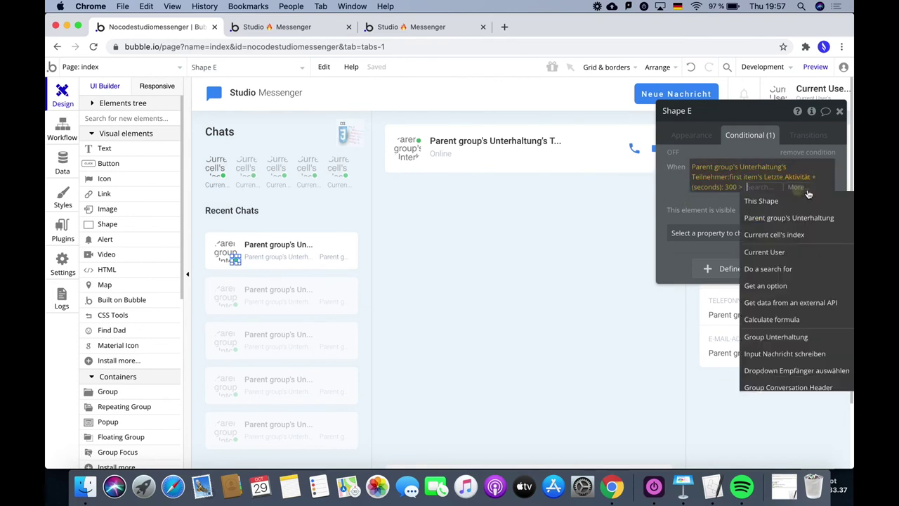
pyautogui.click(803, 191)
pyautogui.click(737, 228)
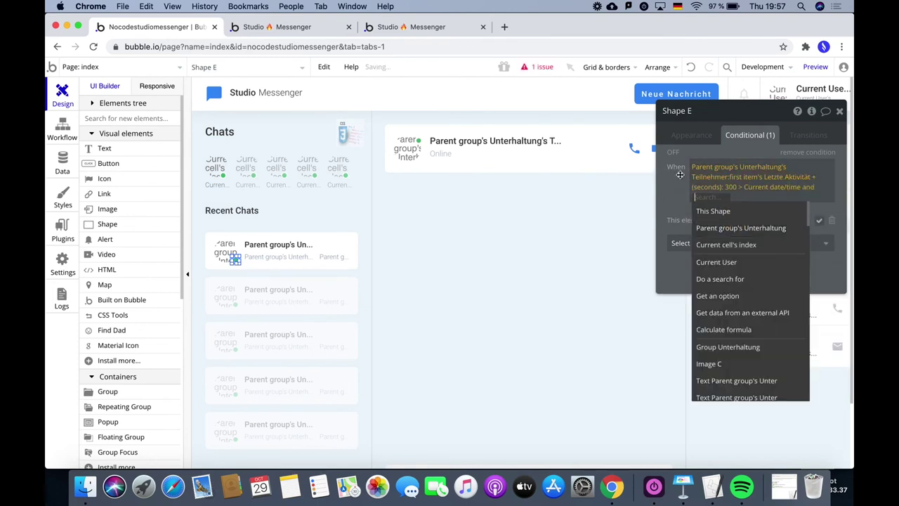
pyautogui.click(739, 227)
pyautogui.click(805, 230)
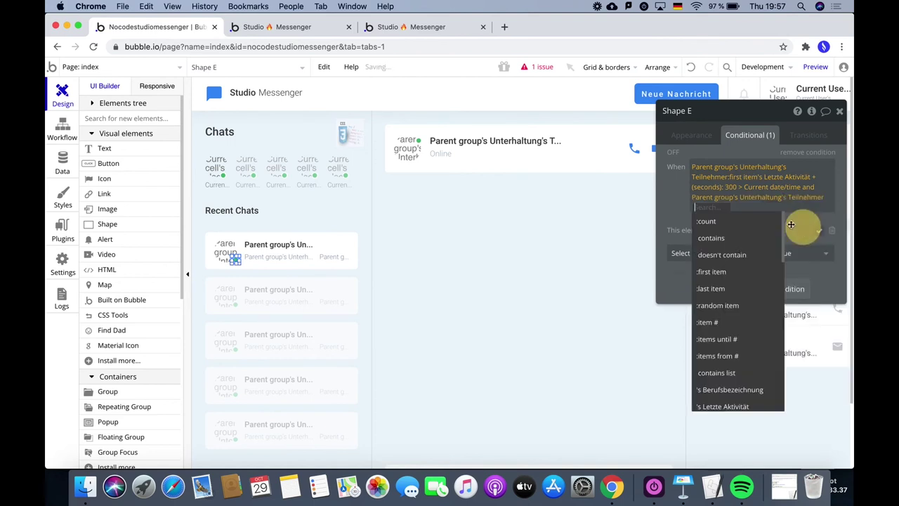
pyautogui.click(710, 272)
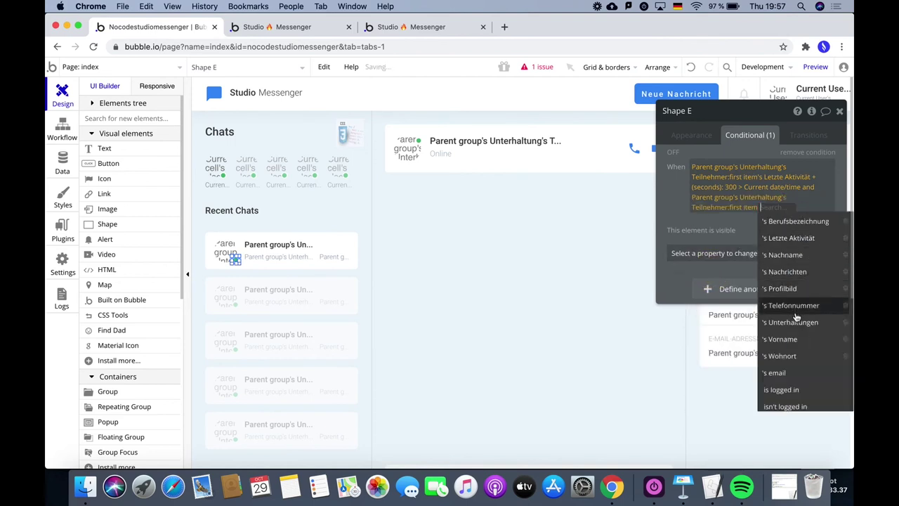
pyautogui.scroll(-1, 791, 316)
pyautogui.scroll(-6, 791, 319)
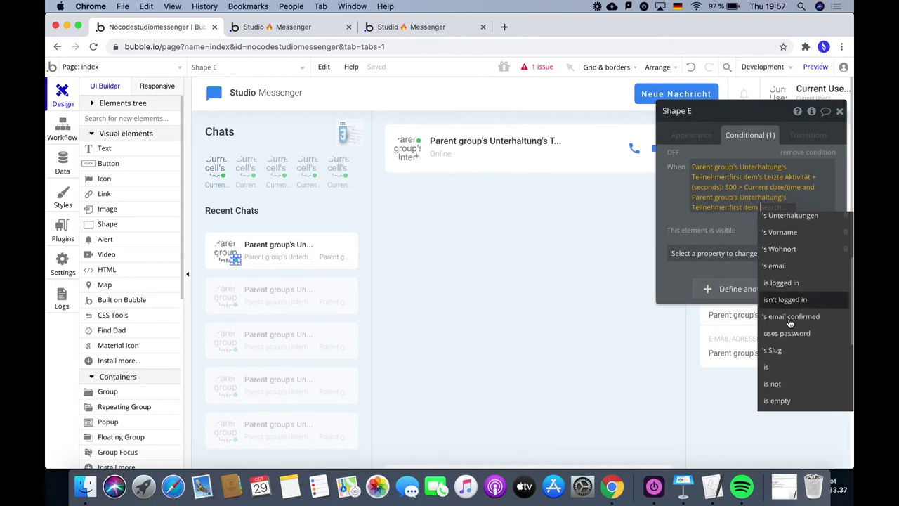
pyautogui.click(788, 362)
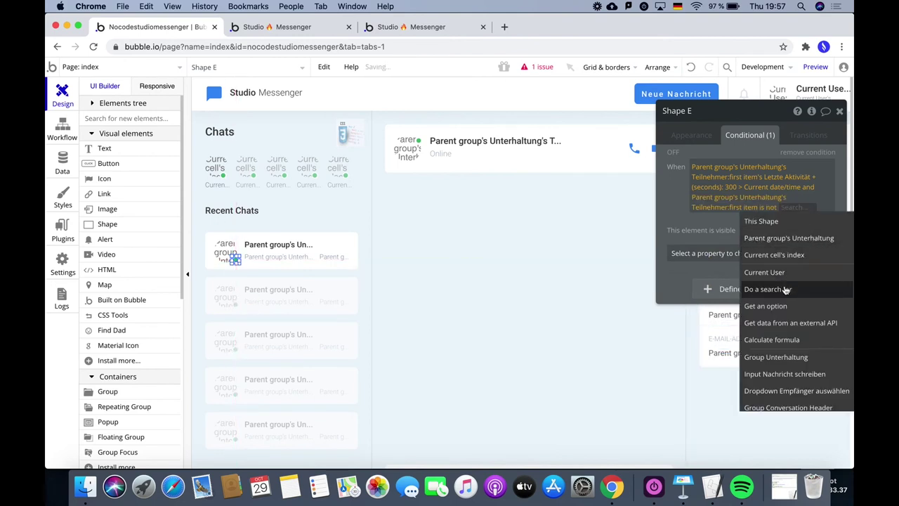
pyautogui.click(780, 272)
pyautogui.click(691, 236)
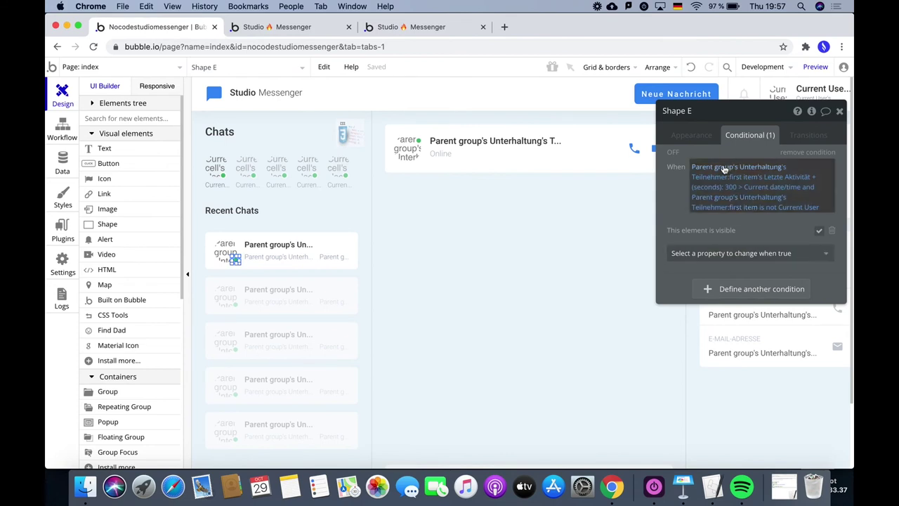
pyautogui.click(736, 291)
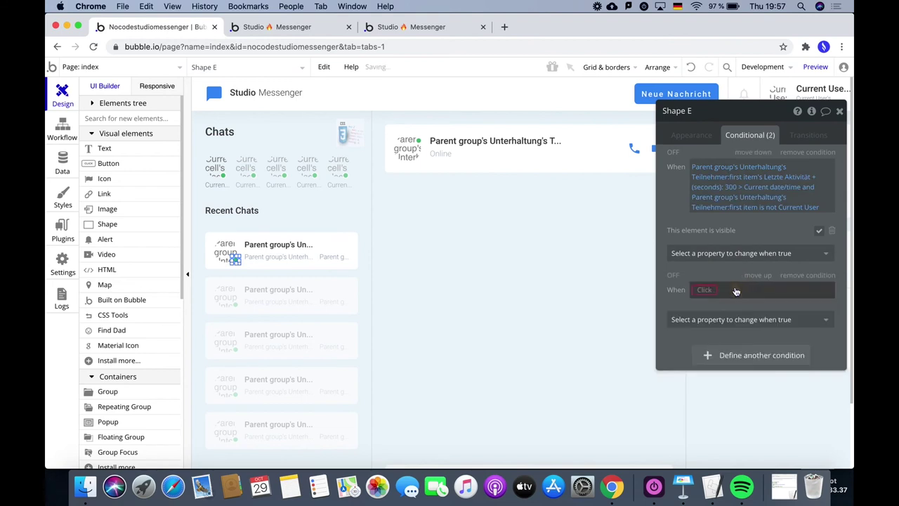
# Copy the first condition's expression into the second condition and make it refer to participant #2.
pyautogui.rightClick(703, 168)
pyautogui.click(779, 134)
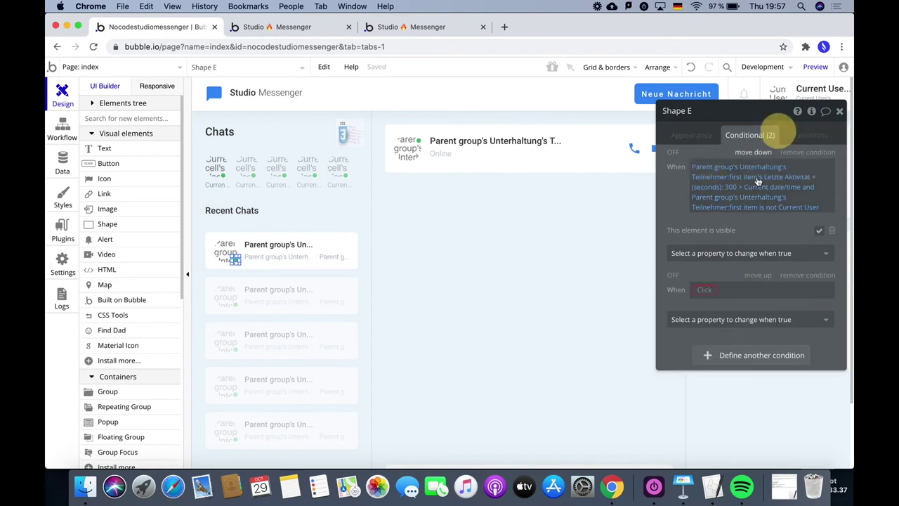
pyautogui.rightClick(704, 291)
pyautogui.click(758, 278)
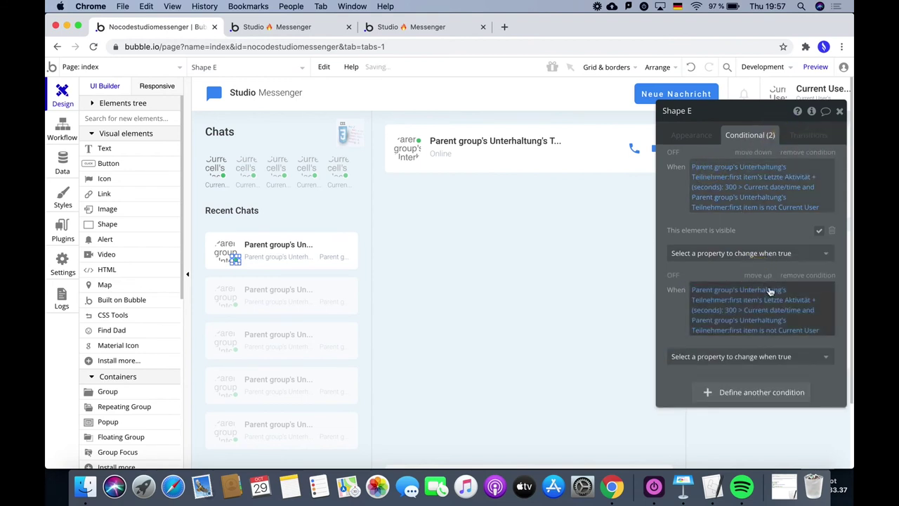
pyautogui.click(735, 304)
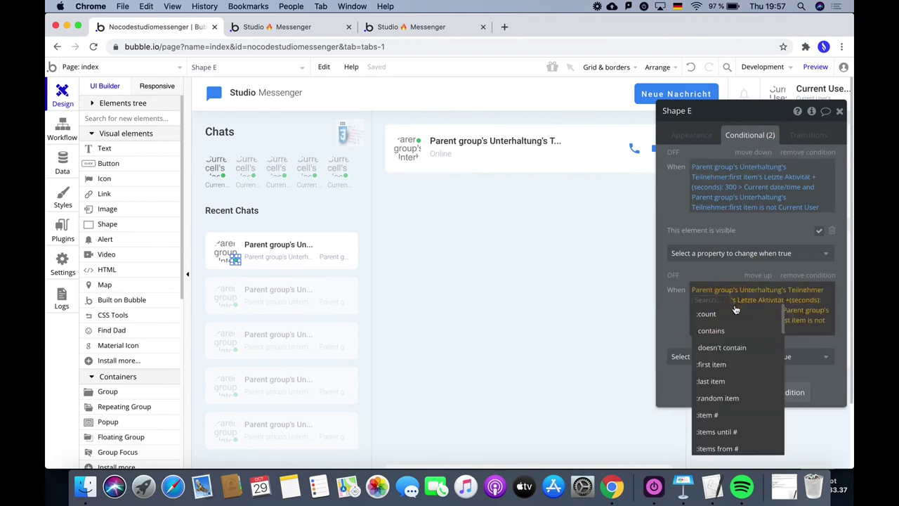
pyautogui.click(726, 415)
pyautogui.write('2')
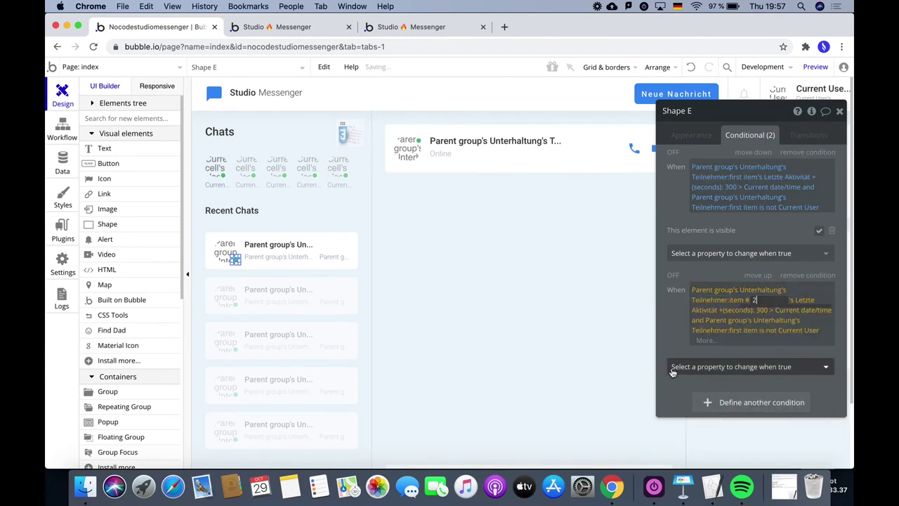
pyautogui.click(667, 341)
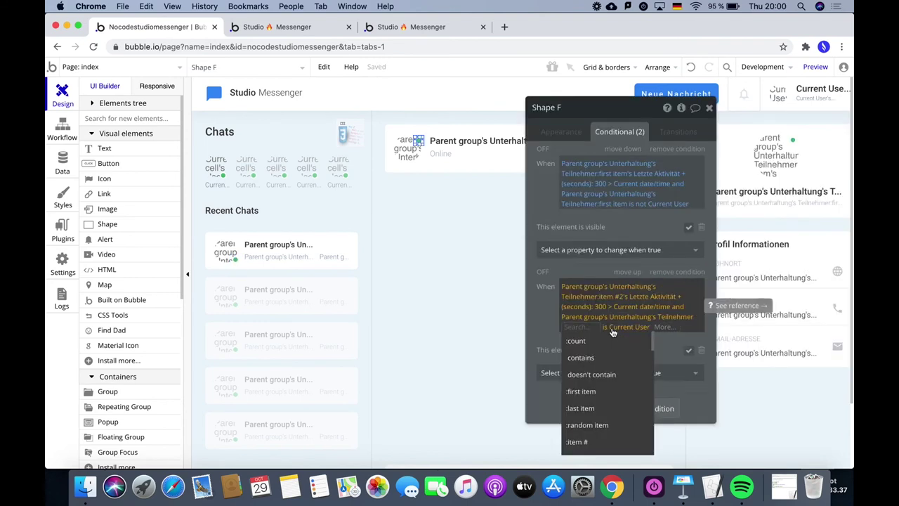
# Point the second clause at participant #2 and change its comparison to 'is not'.
pyautogui.click(578, 441)
pyautogui.write('2')
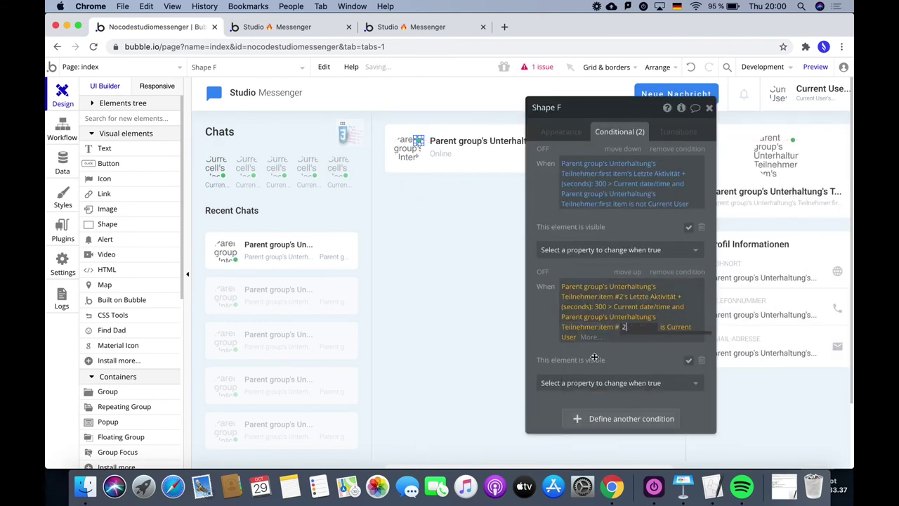
pyautogui.click(547, 346)
pyautogui.click(624, 328)
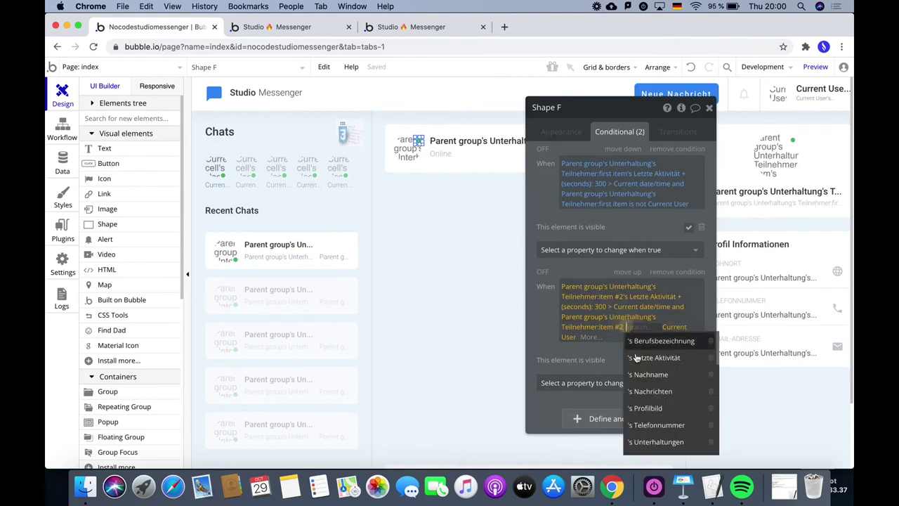
pyautogui.scroll(-5, 656, 425)
pyautogui.scroll(-2, 661, 428)
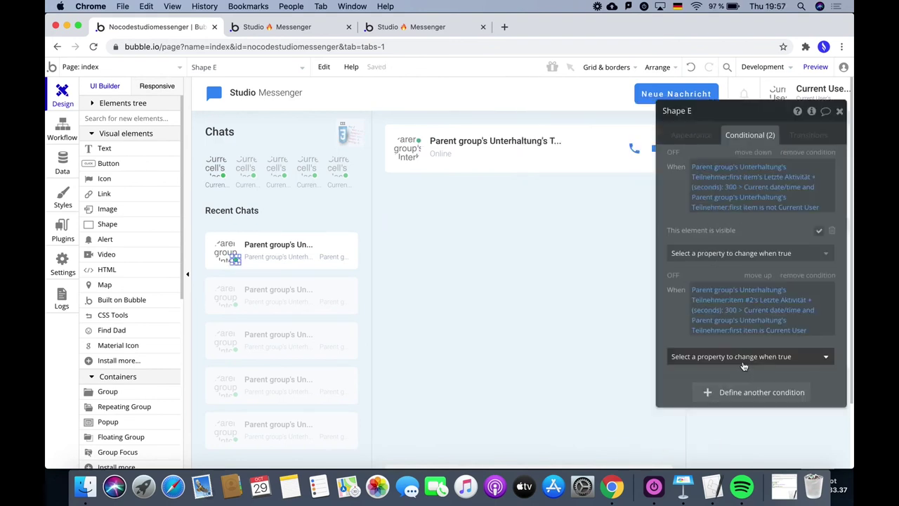
# Have the second condition set 'This element is visible', with its checkbox ticked.
pyautogui.click(743, 358)
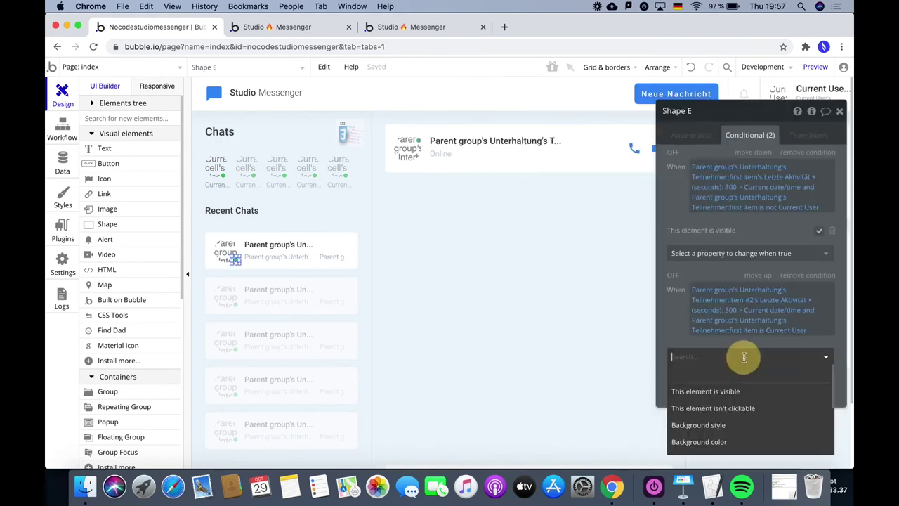
pyautogui.click(741, 392)
pyautogui.click(818, 354)
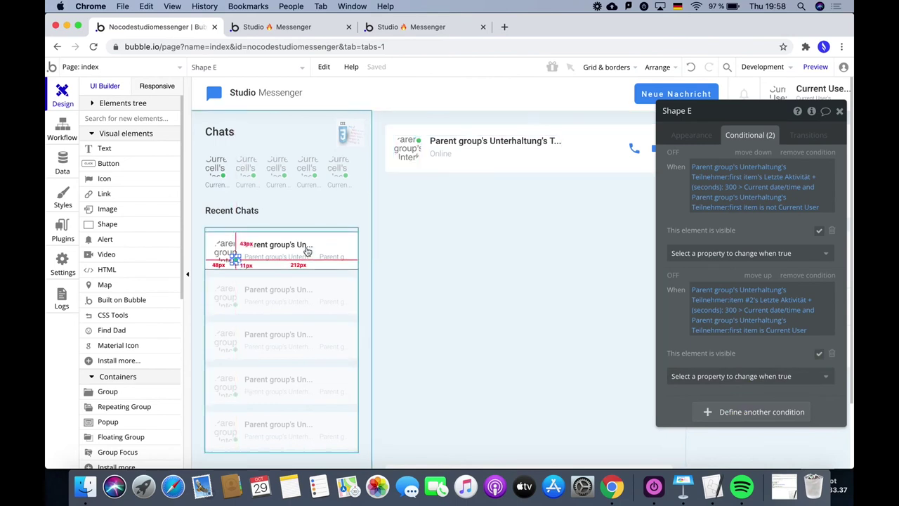
pyautogui.click(418, 144)
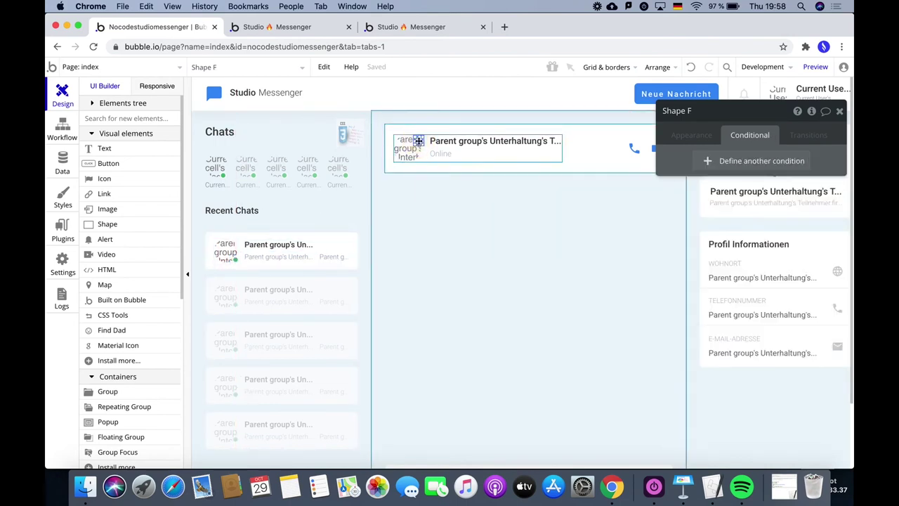
# Copy the conditional formatting from the Recent Chats status dot (Shape E).
pyautogui.rightClick(419, 144)
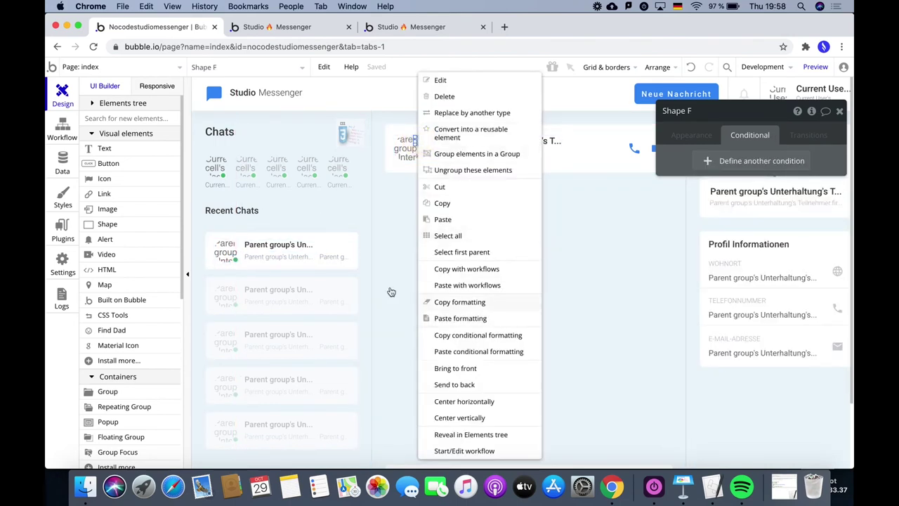
pyautogui.click(235, 261)
pyautogui.rightClick(238, 262)
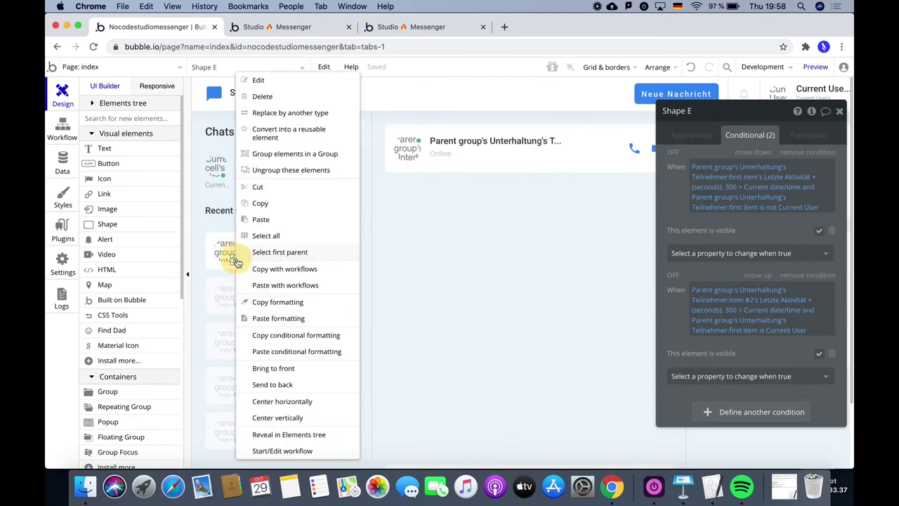
pyautogui.click(298, 335)
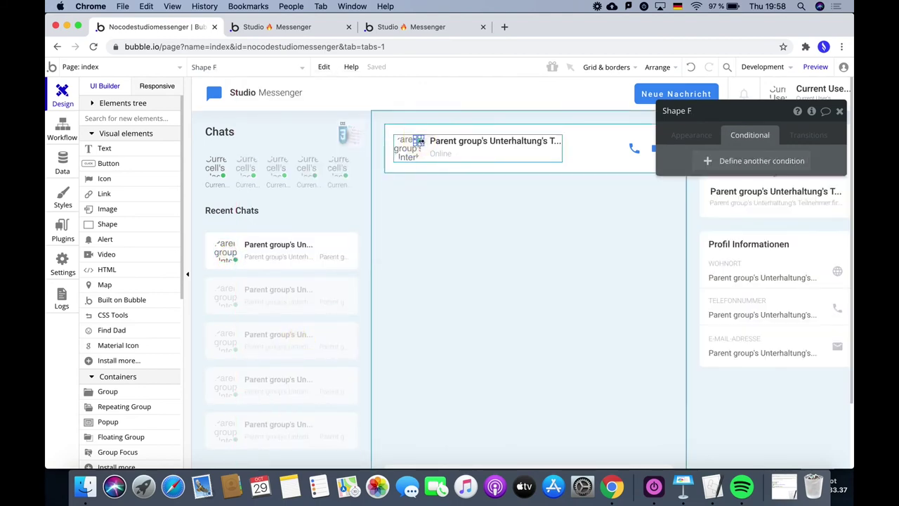
# Paste the copied conditional formatting onto the chat-header status dot (Shape F).
pyautogui.doubleClick(414, 142)
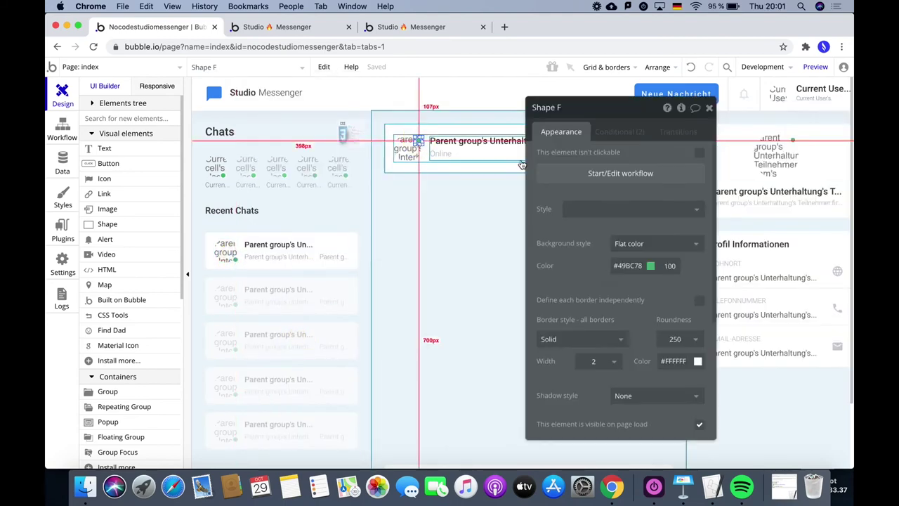
pyautogui.scroll(-3, 640, 312)
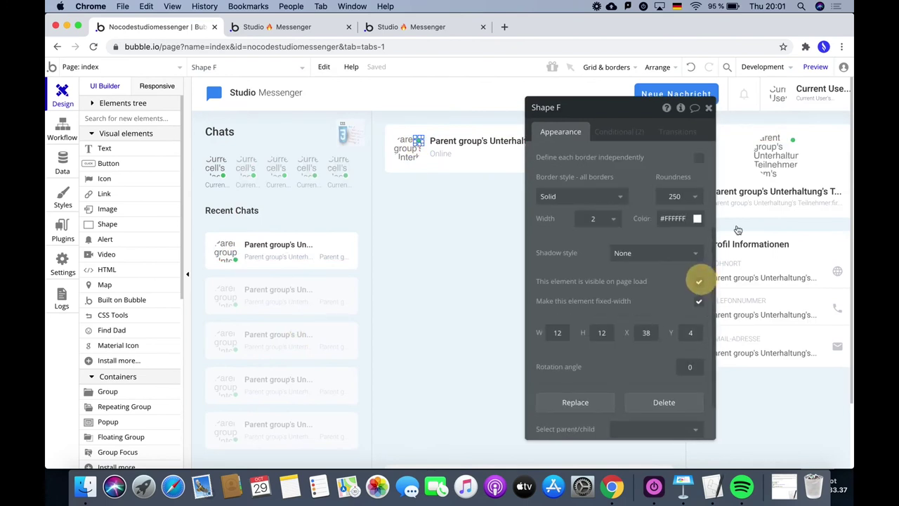
pyautogui.click(792, 140)
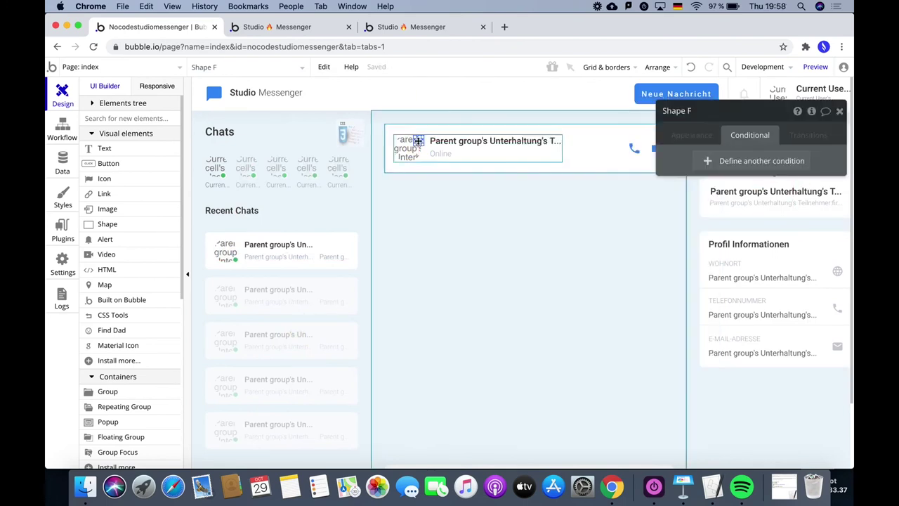
pyautogui.rightClick(419, 143)
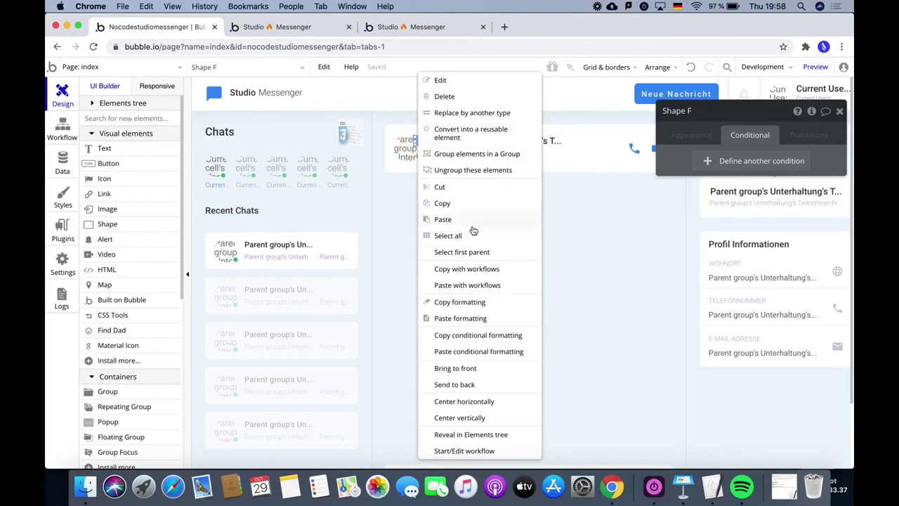
pyautogui.click(490, 351)
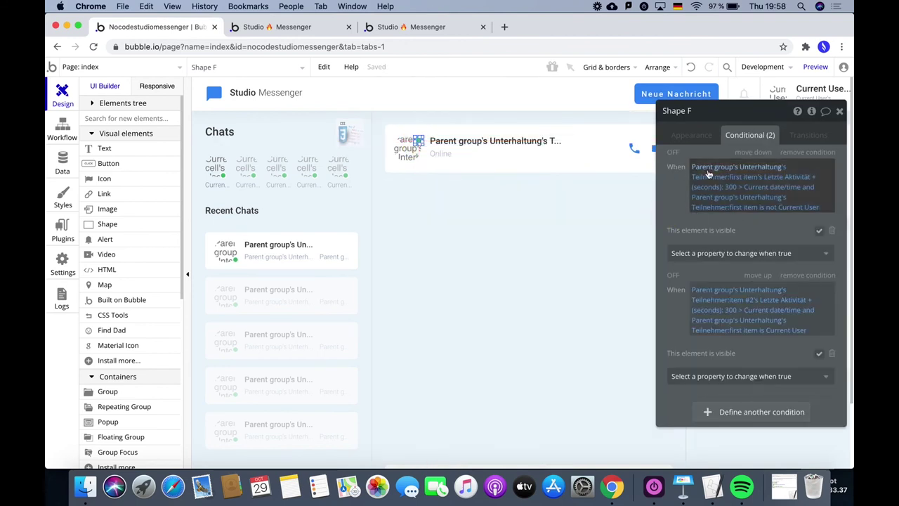
pyautogui.moveTo(664, 213); pyautogui.dragTo(278, 229)
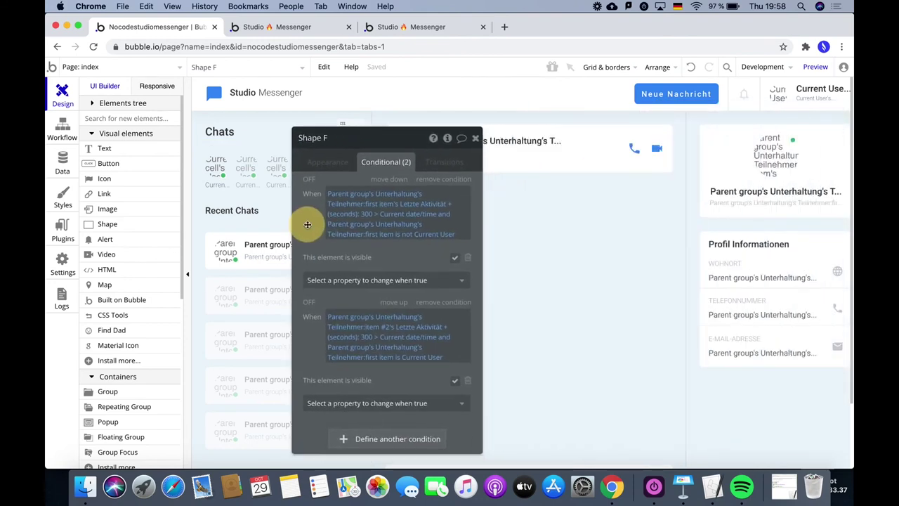
# Paste the same conditional formatting onto the profile-panel status dot (Shape G) and check it.
pyautogui.click(793, 141)
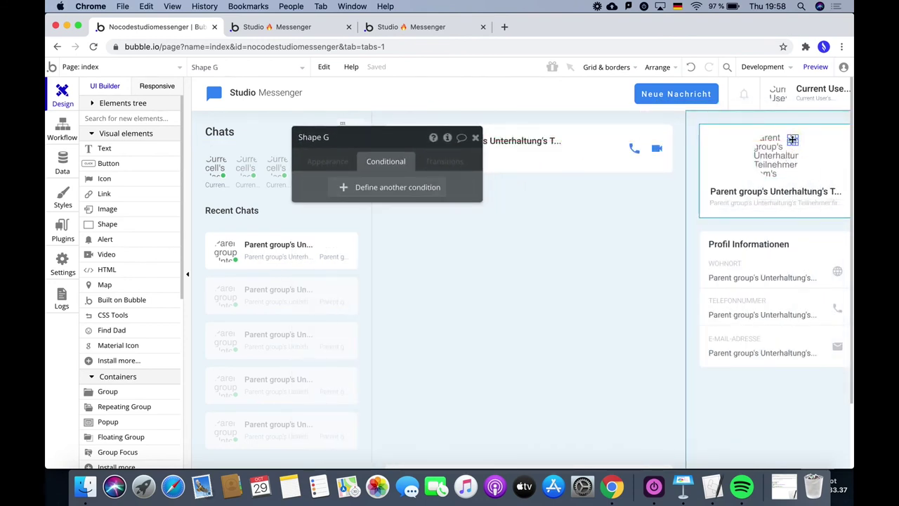
pyautogui.rightClick(792, 141)
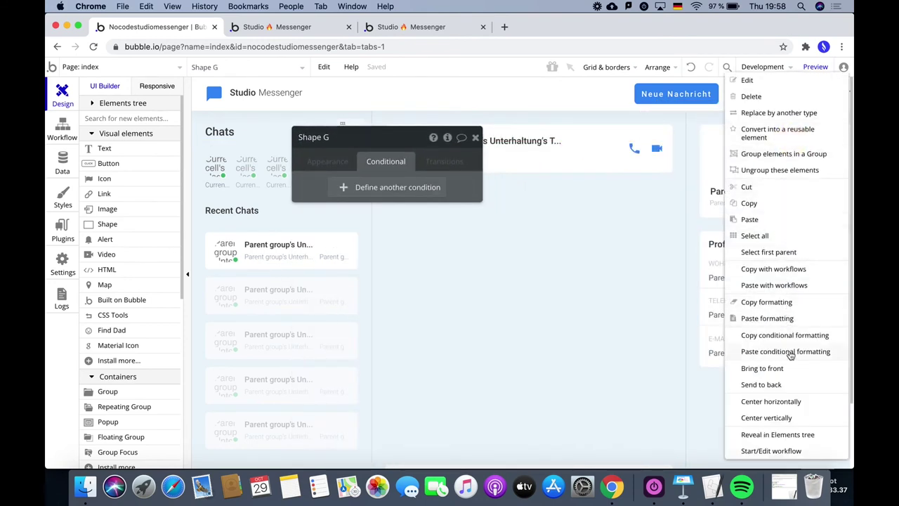
pyautogui.click(790, 355)
pyautogui.moveTo(327, 225); pyautogui.dragTo(594, 224)
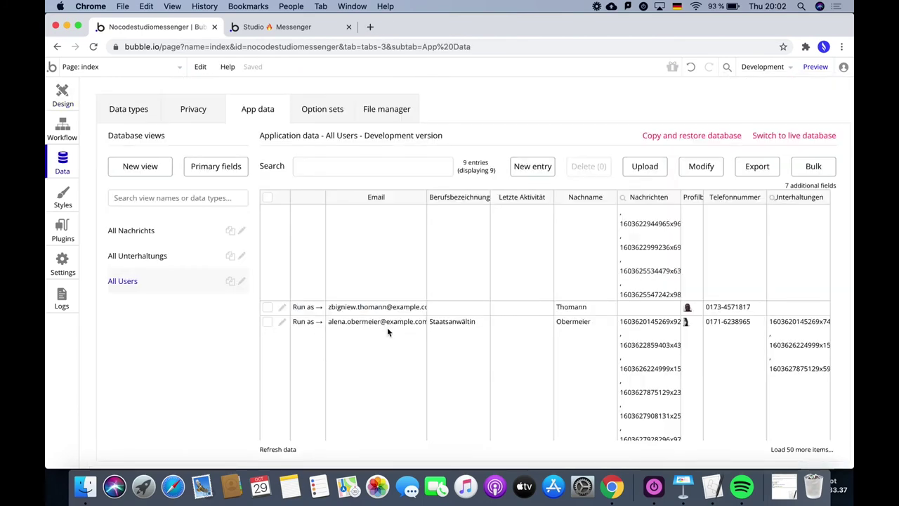
# Run the app as a test user from All Users and check the green online dots.
pyautogui.click(307, 321)
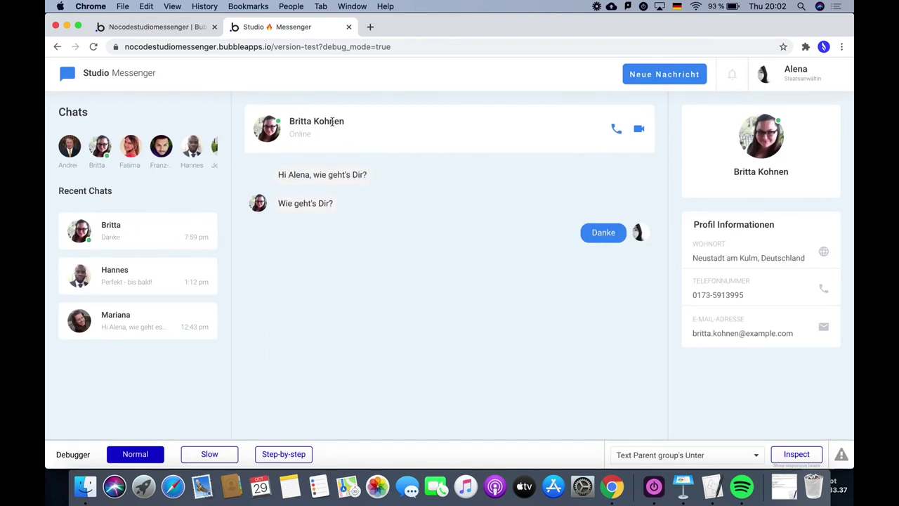
pyautogui.hscroll(5, 140, 149)
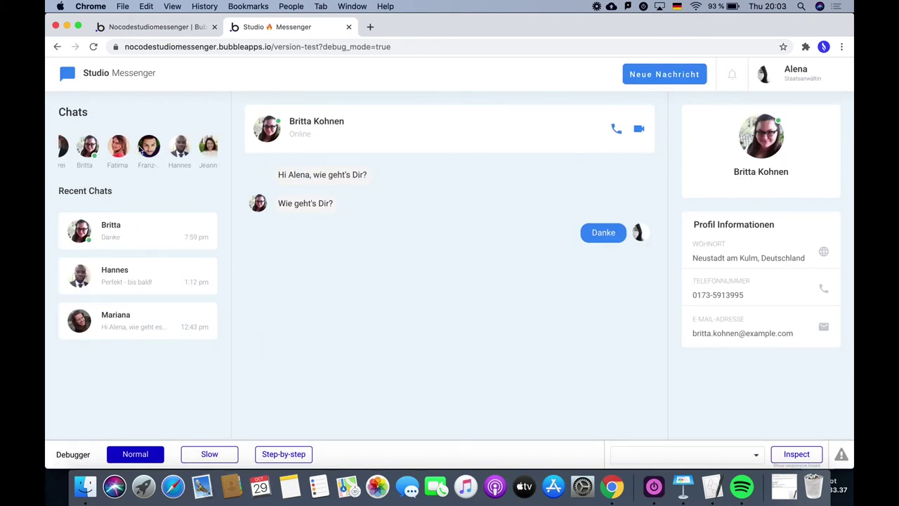
pyautogui.hscroll(-3, 139, 149)
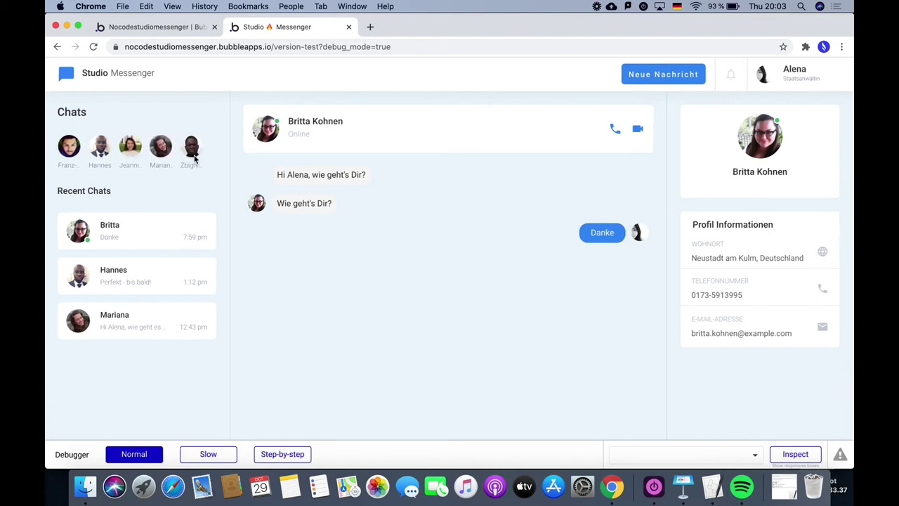
# Sort the Chats avatar RepeatingGroup's user search by Letzte Aktivität with Descending set to no.
pyautogui.click(167, 30)
pyautogui.click(64, 106)
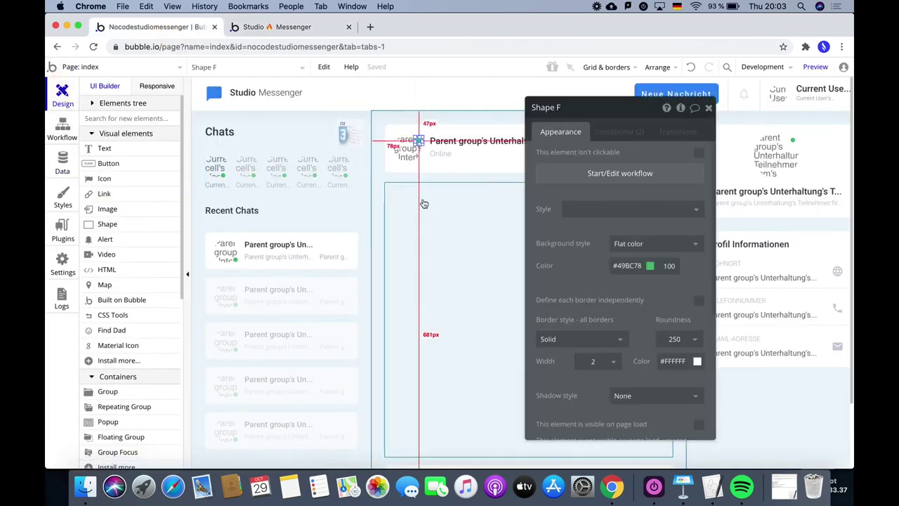
pyautogui.click(297, 189)
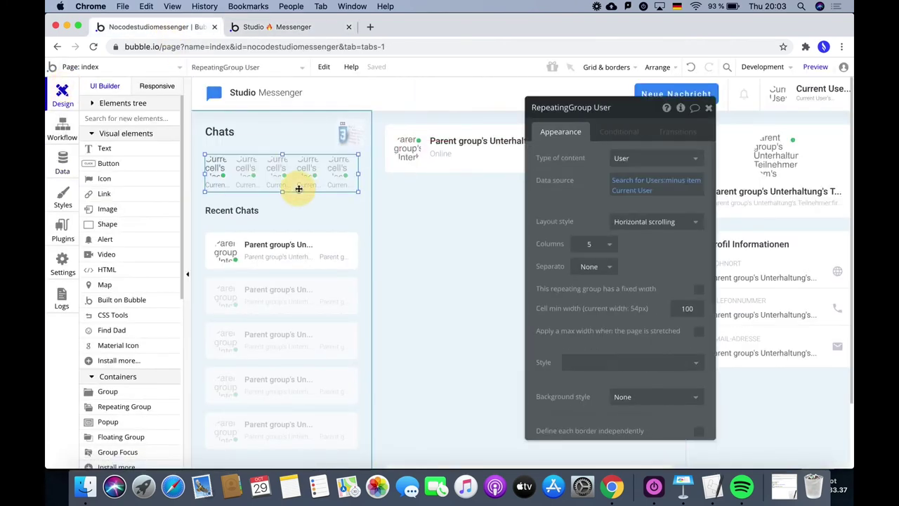
pyautogui.click(632, 180)
pyautogui.click(491, 195)
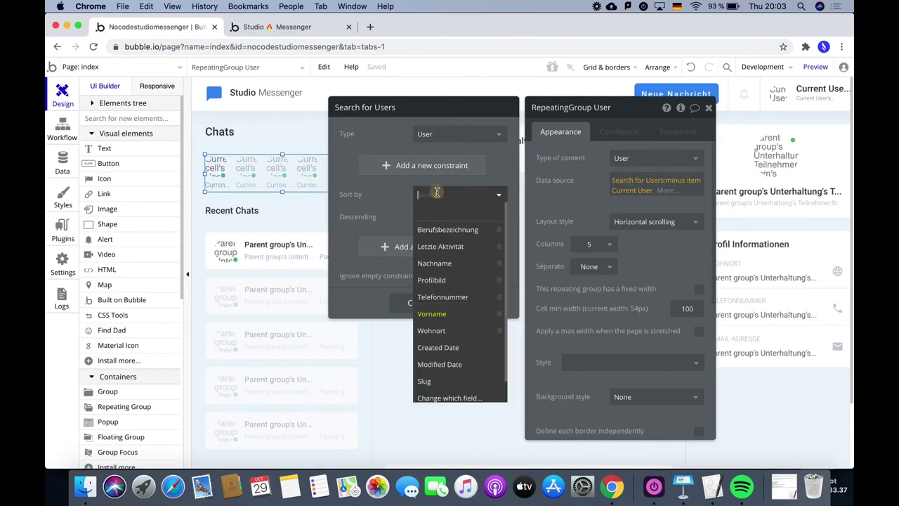
pyautogui.click(435, 245)
pyautogui.click(424, 220)
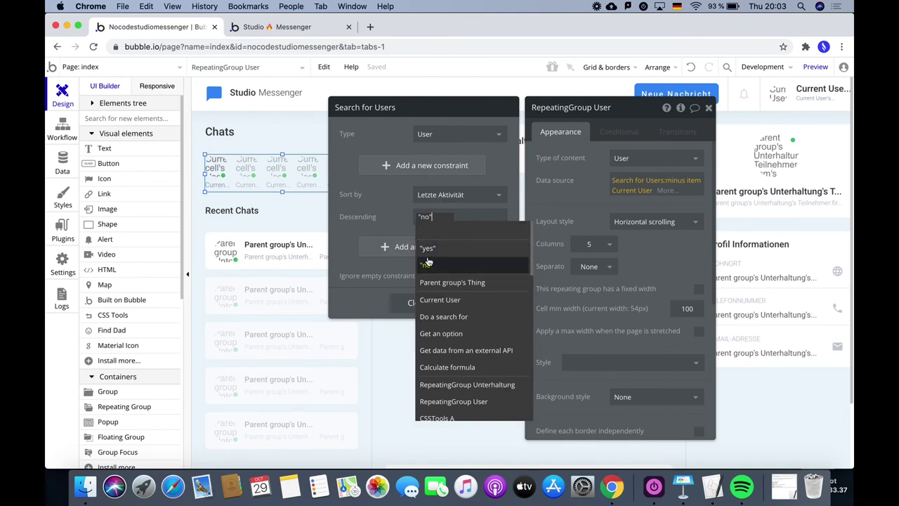
pyautogui.click(427, 262)
pyautogui.press('Escape')
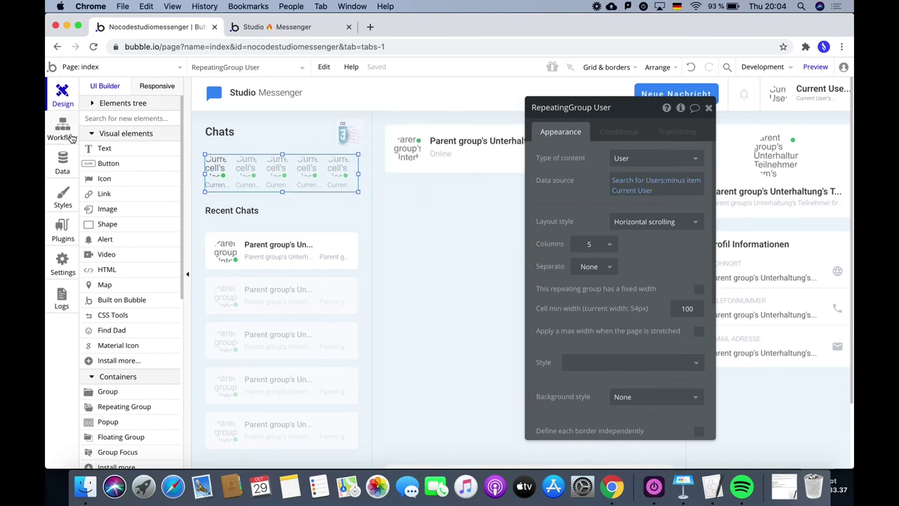
# Preview the app, then select Group Navbar's Action Elements and Logo groups in the element tree.
pyautogui.click(815, 67)
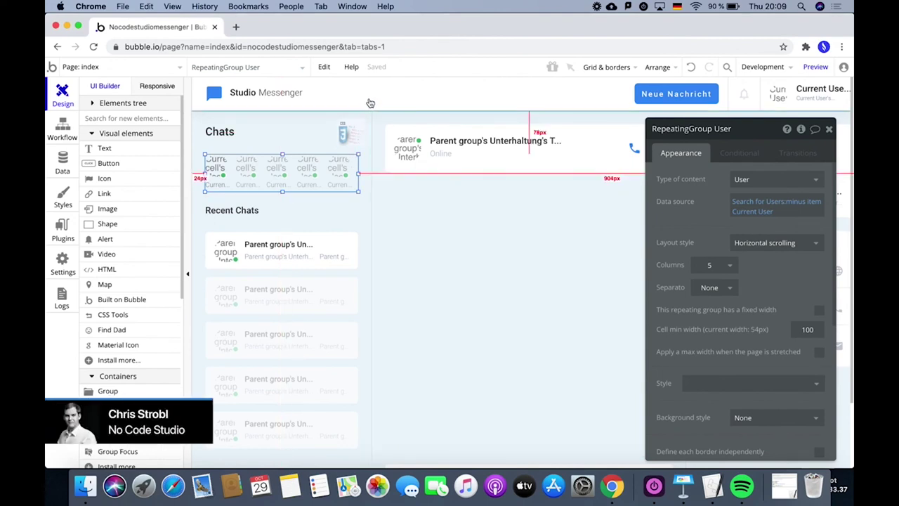
pyautogui.click(445, 92)
pyautogui.click(91, 104)
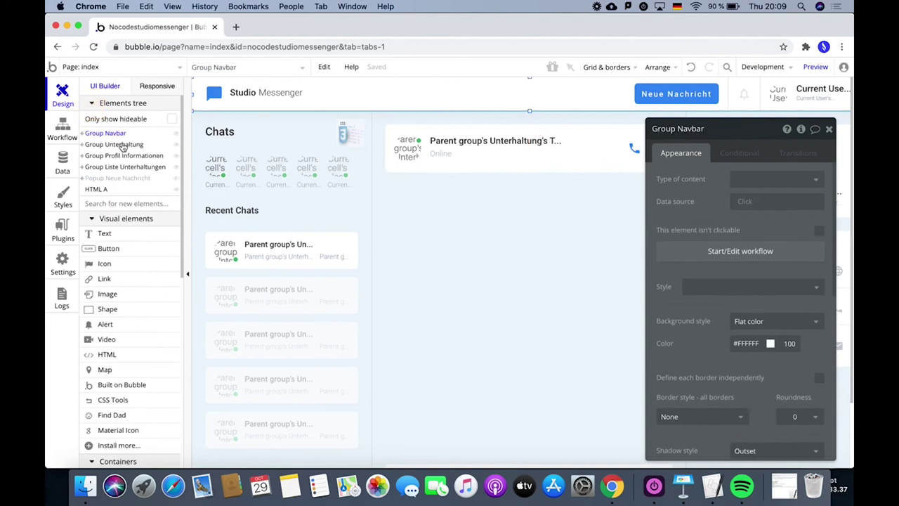
pyautogui.click(83, 134)
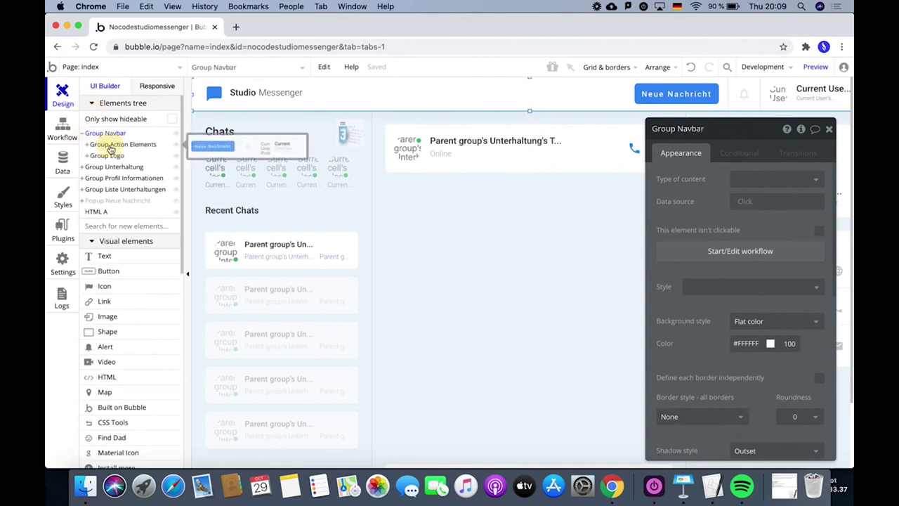
pyautogui.click(111, 145)
pyautogui.click(116, 156)
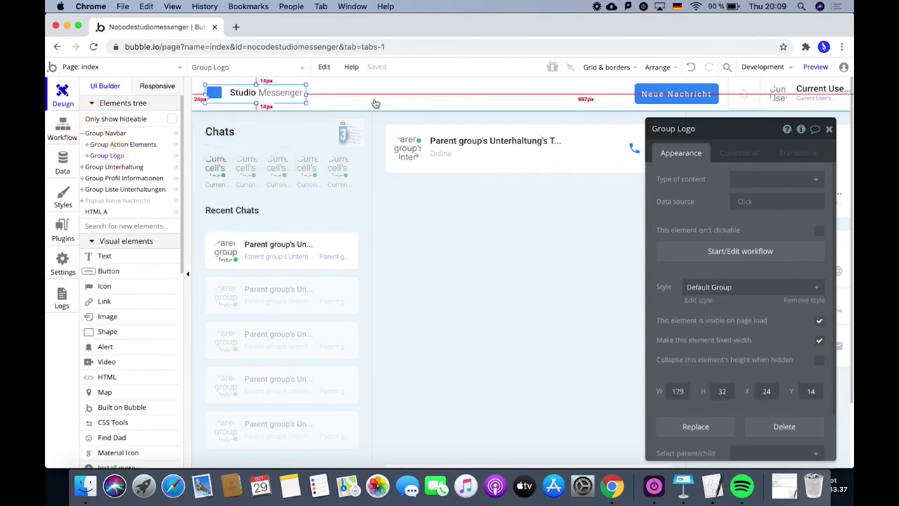
pyautogui.click(638, 86)
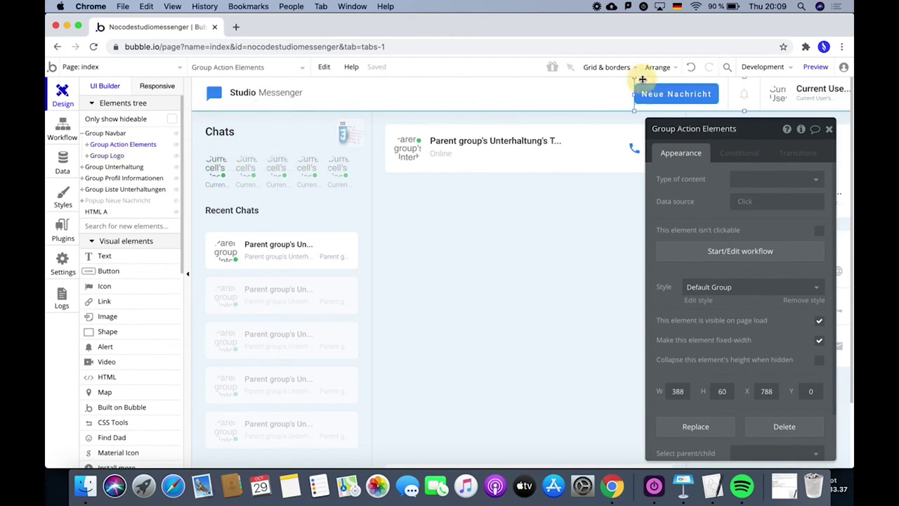